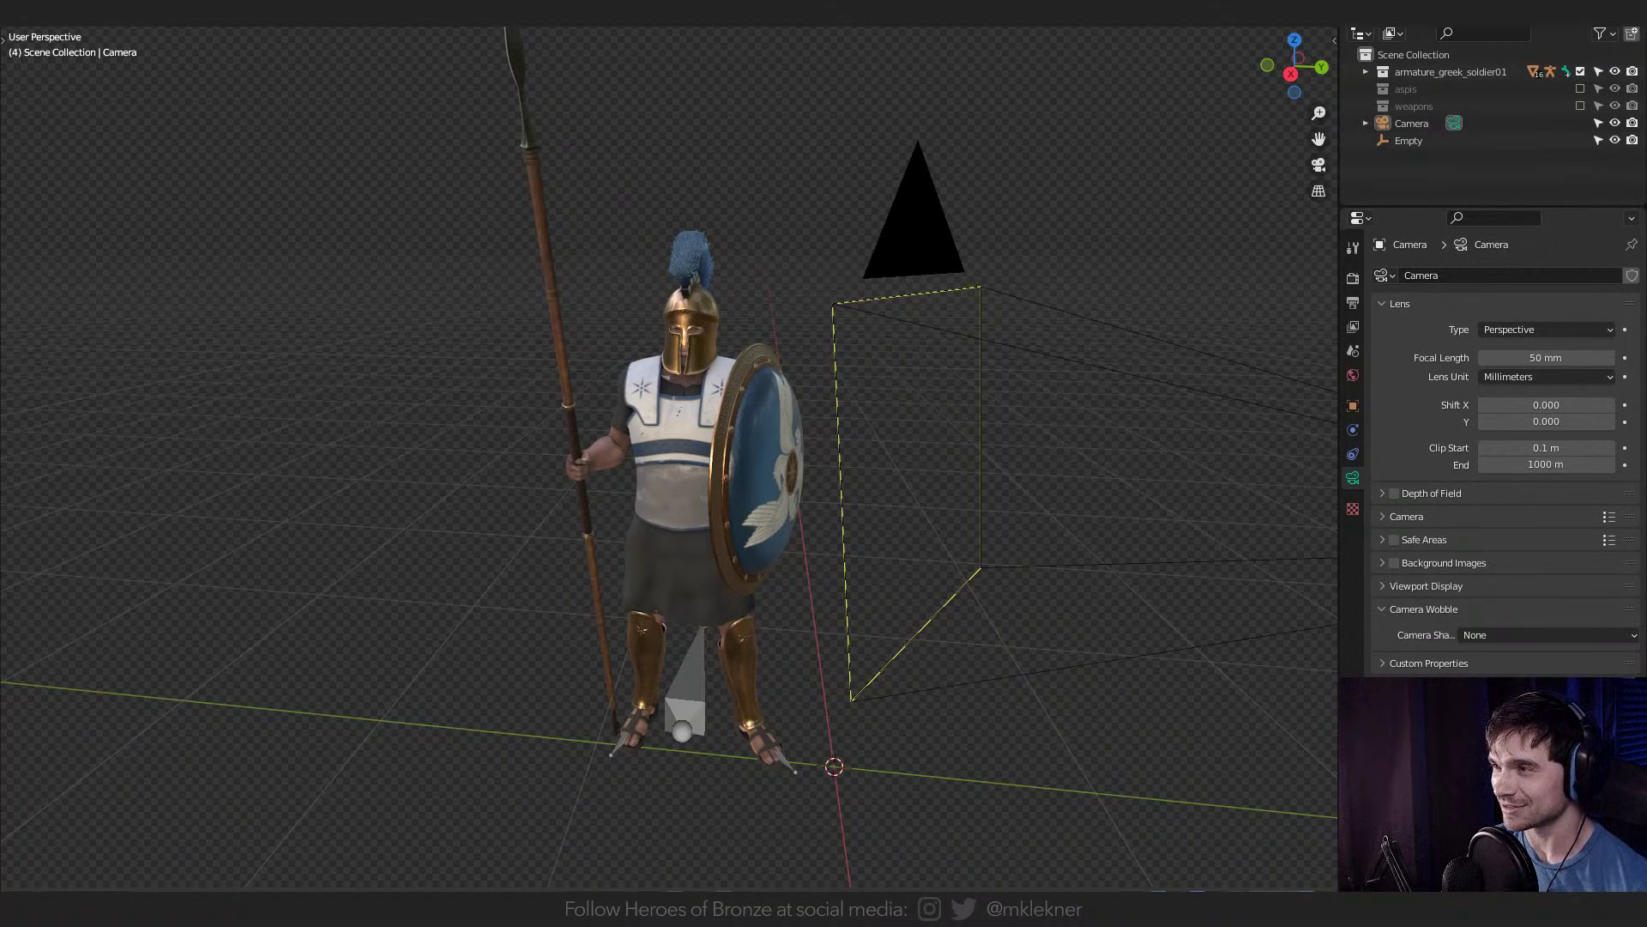
pyautogui.scroll(-2, 669, 459)
pyautogui.scroll(1, 669, 459)
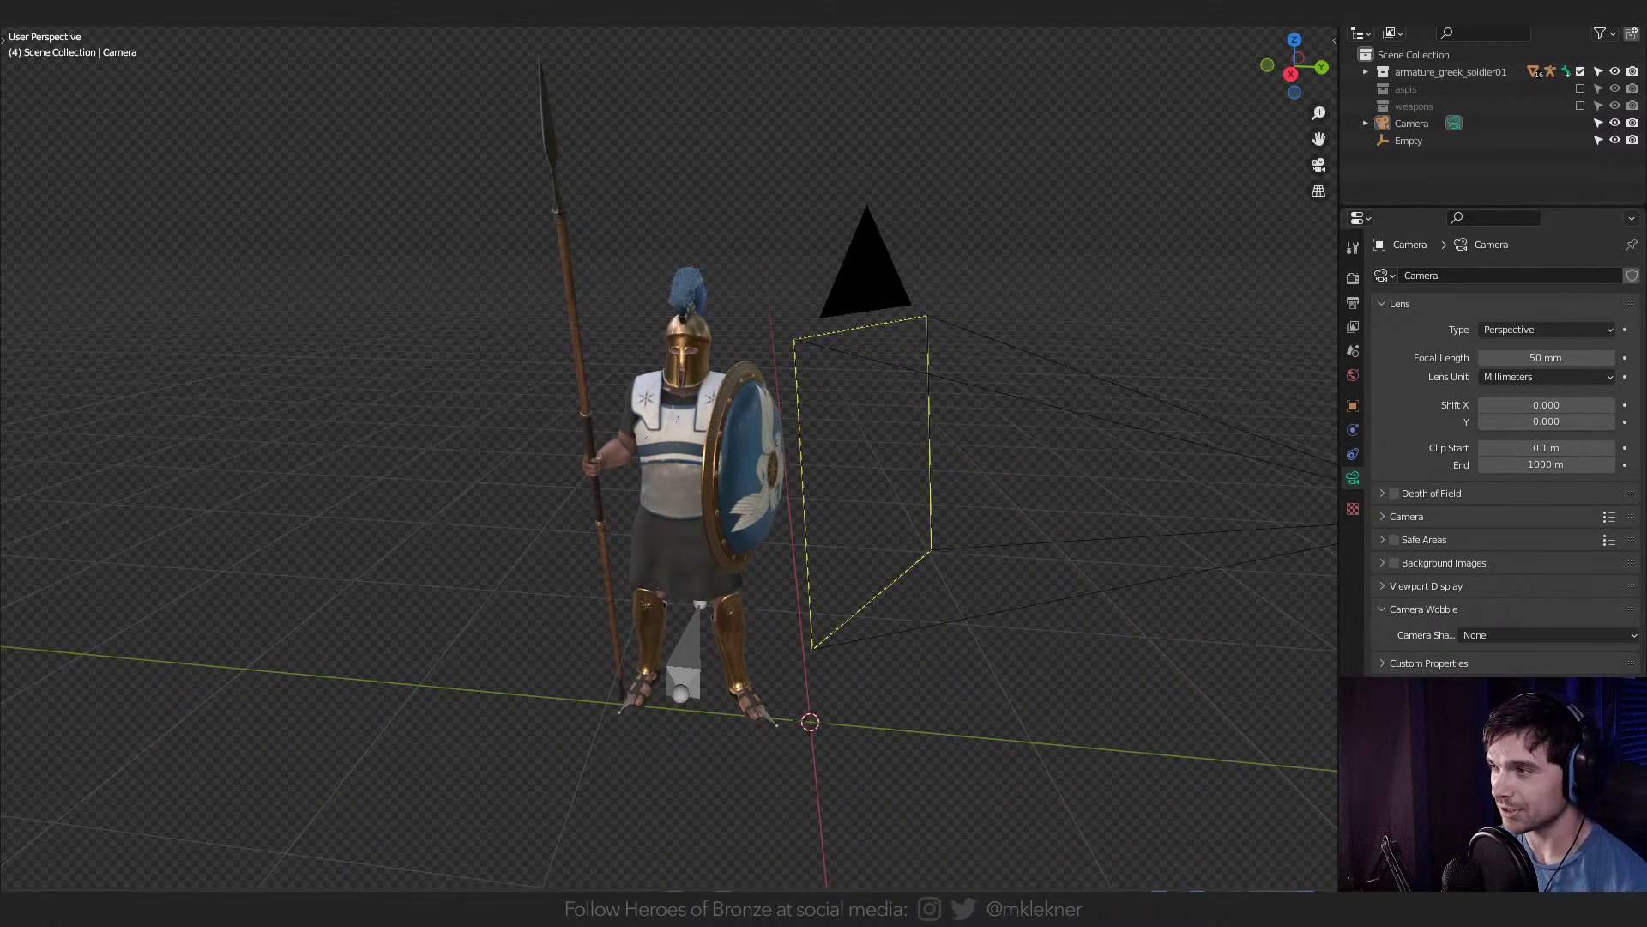
pyautogui.scroll(-3, 670, 464)
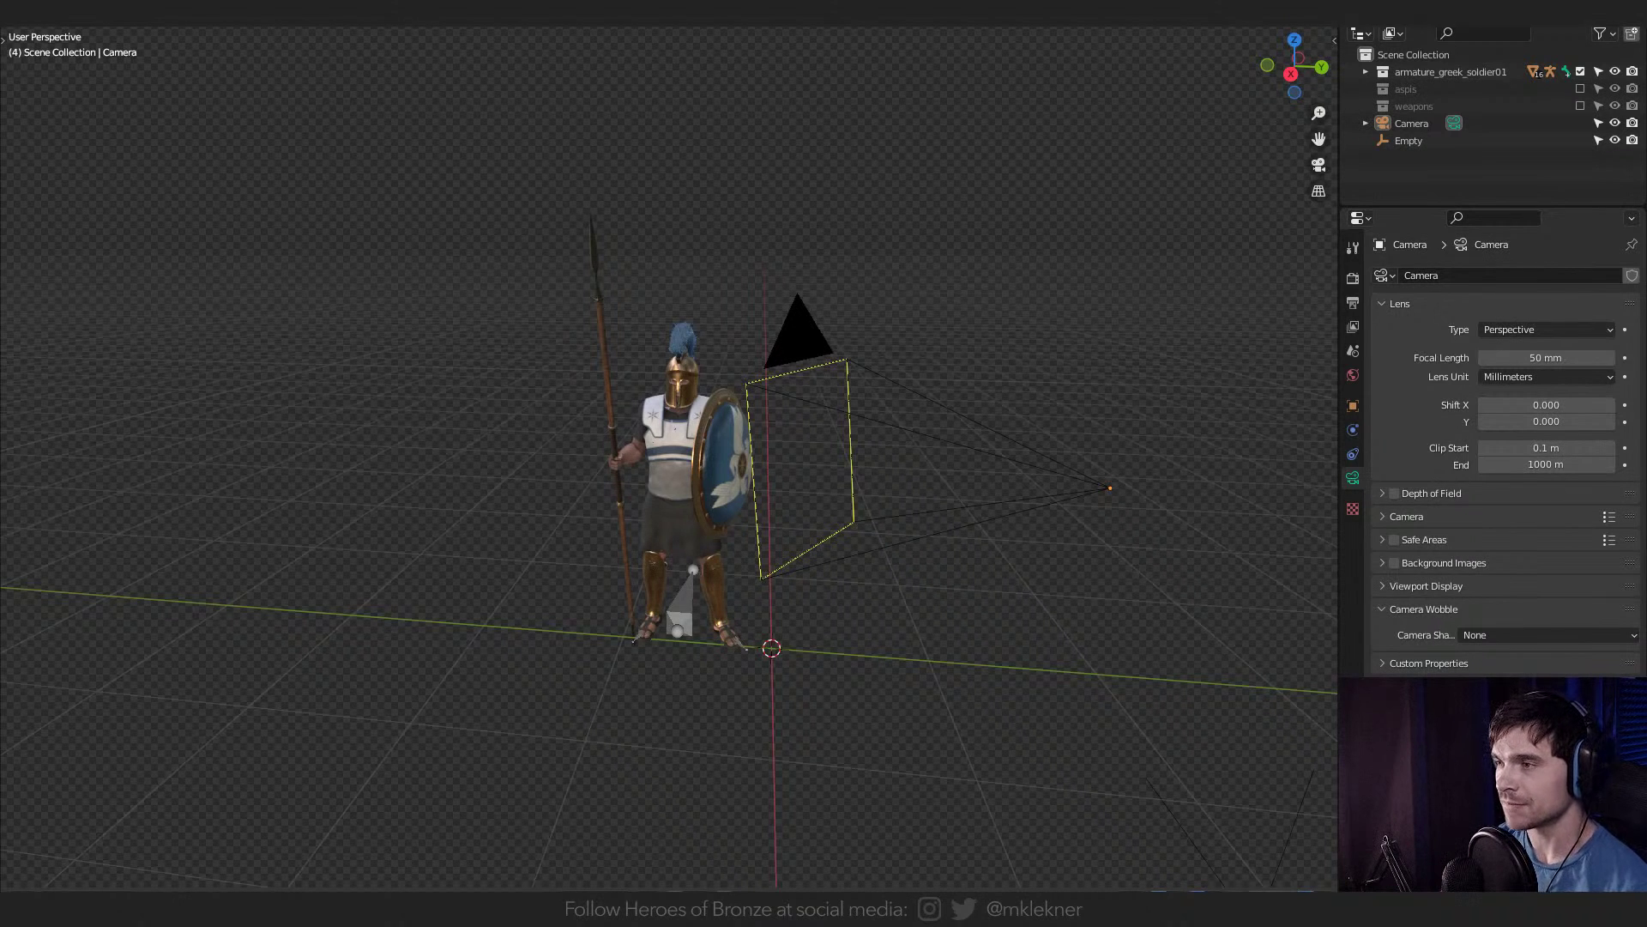
pyautogui.press('KP_Decimal')
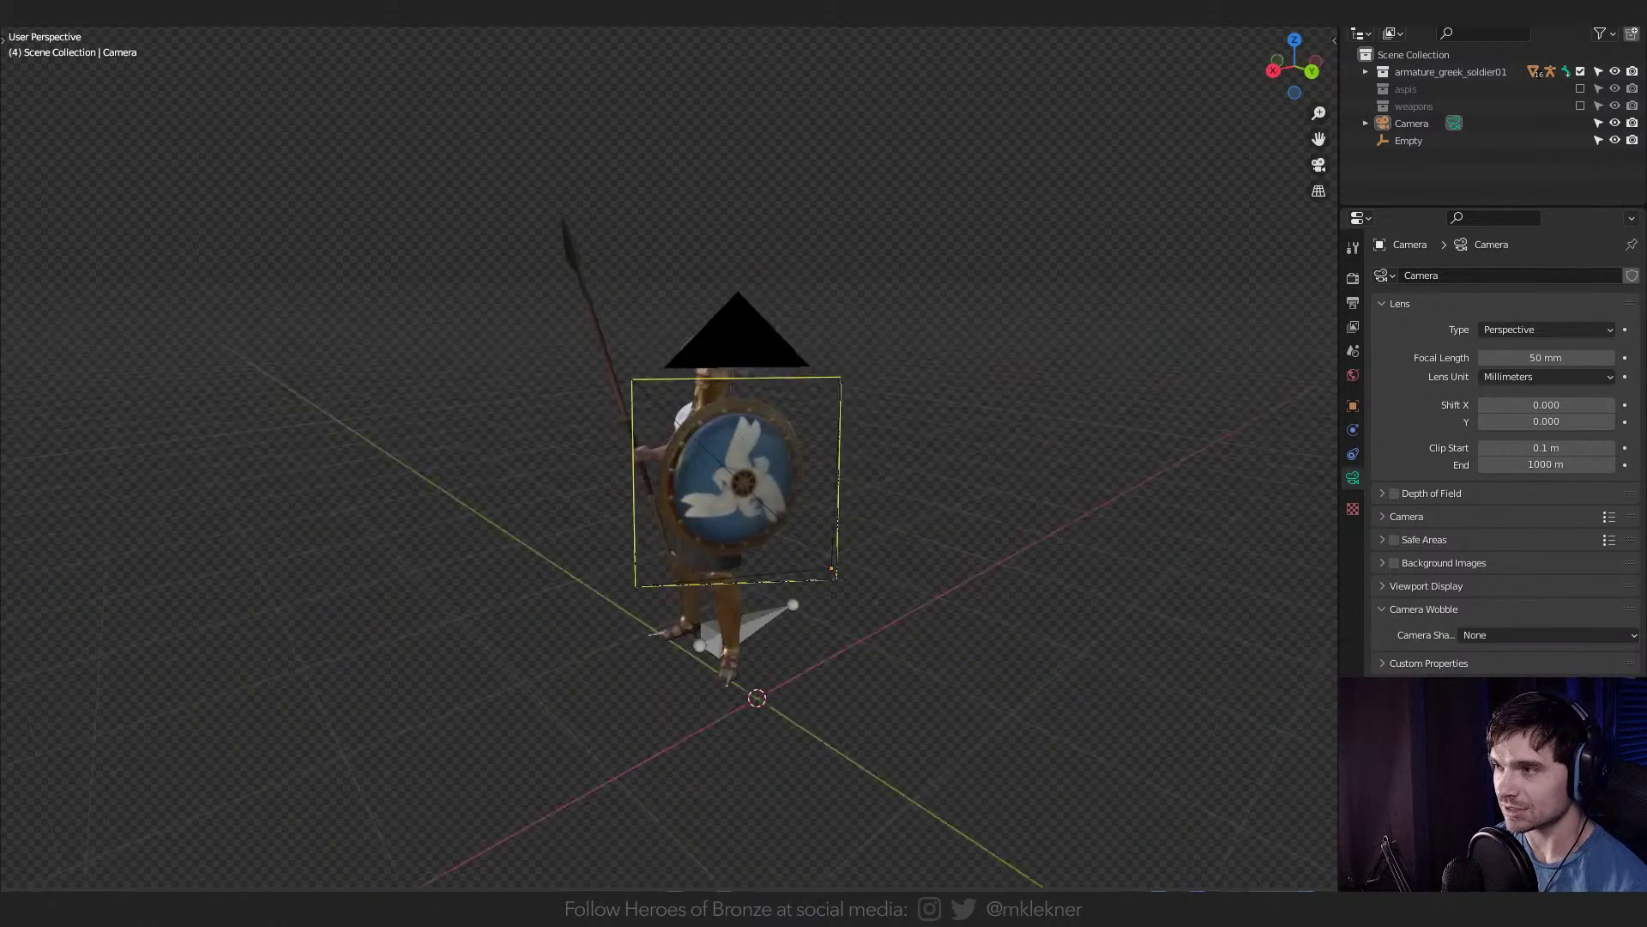
# Inspect the Greek soldier's parts by selecting the shield, the armature and the spear in turn, and clear the selection.
pyautogui.click(807, 514)
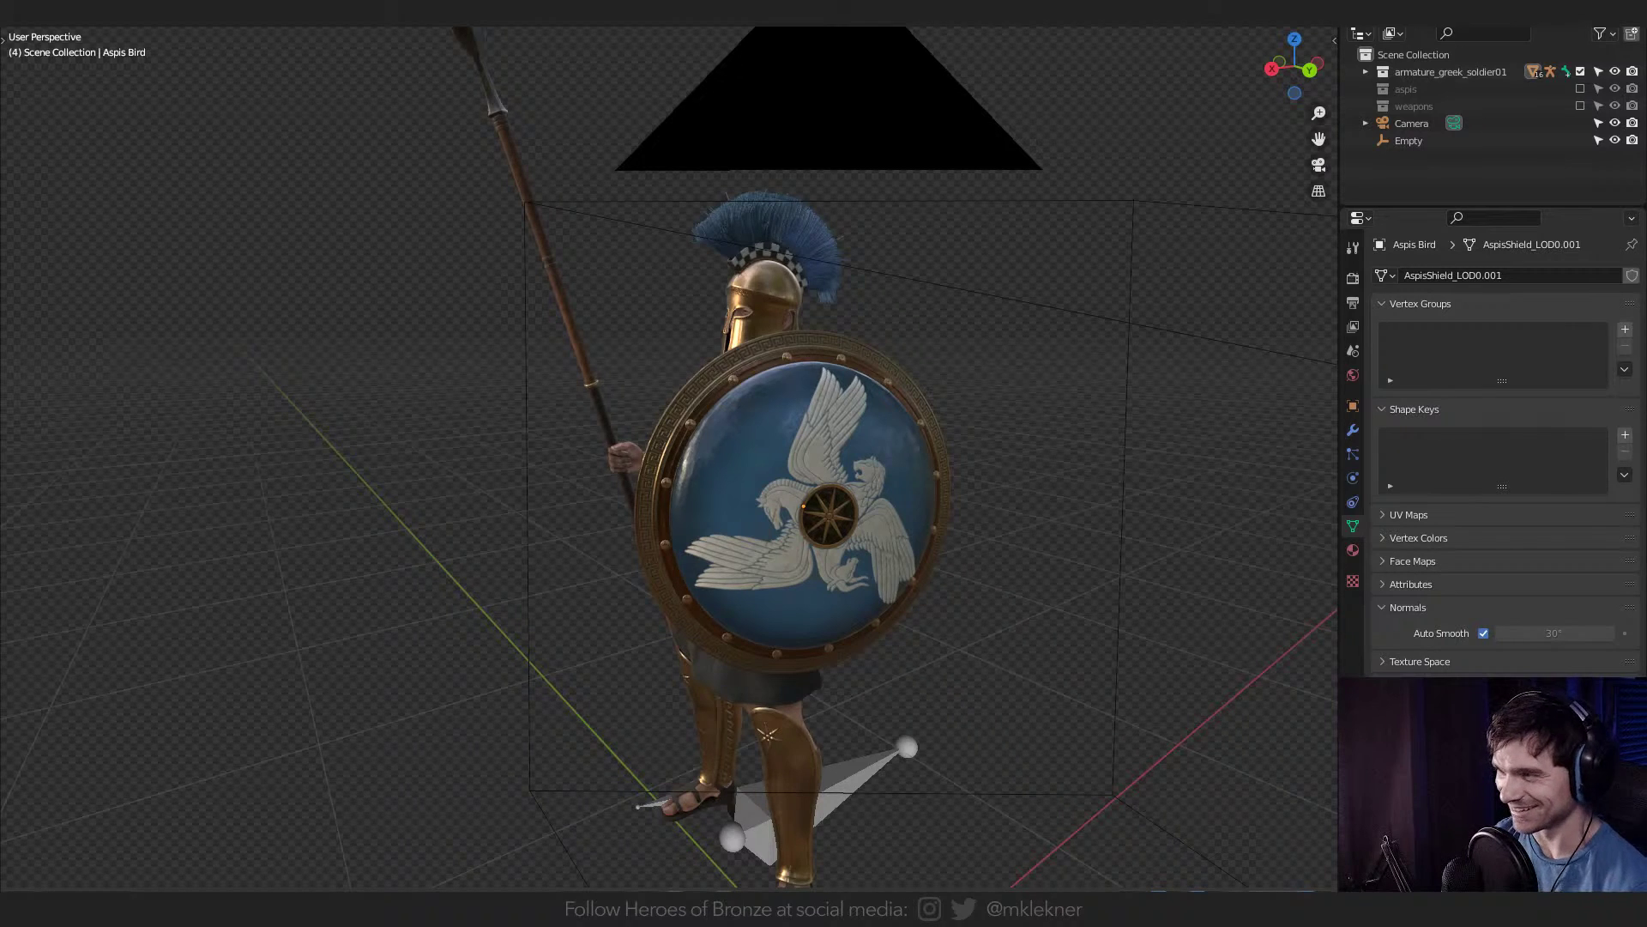
pyautogui.scroll(-4, 670, 463)
pyautogui.moveTo(669, 464); pyautogui.dragTo(532, 446, button='middle')
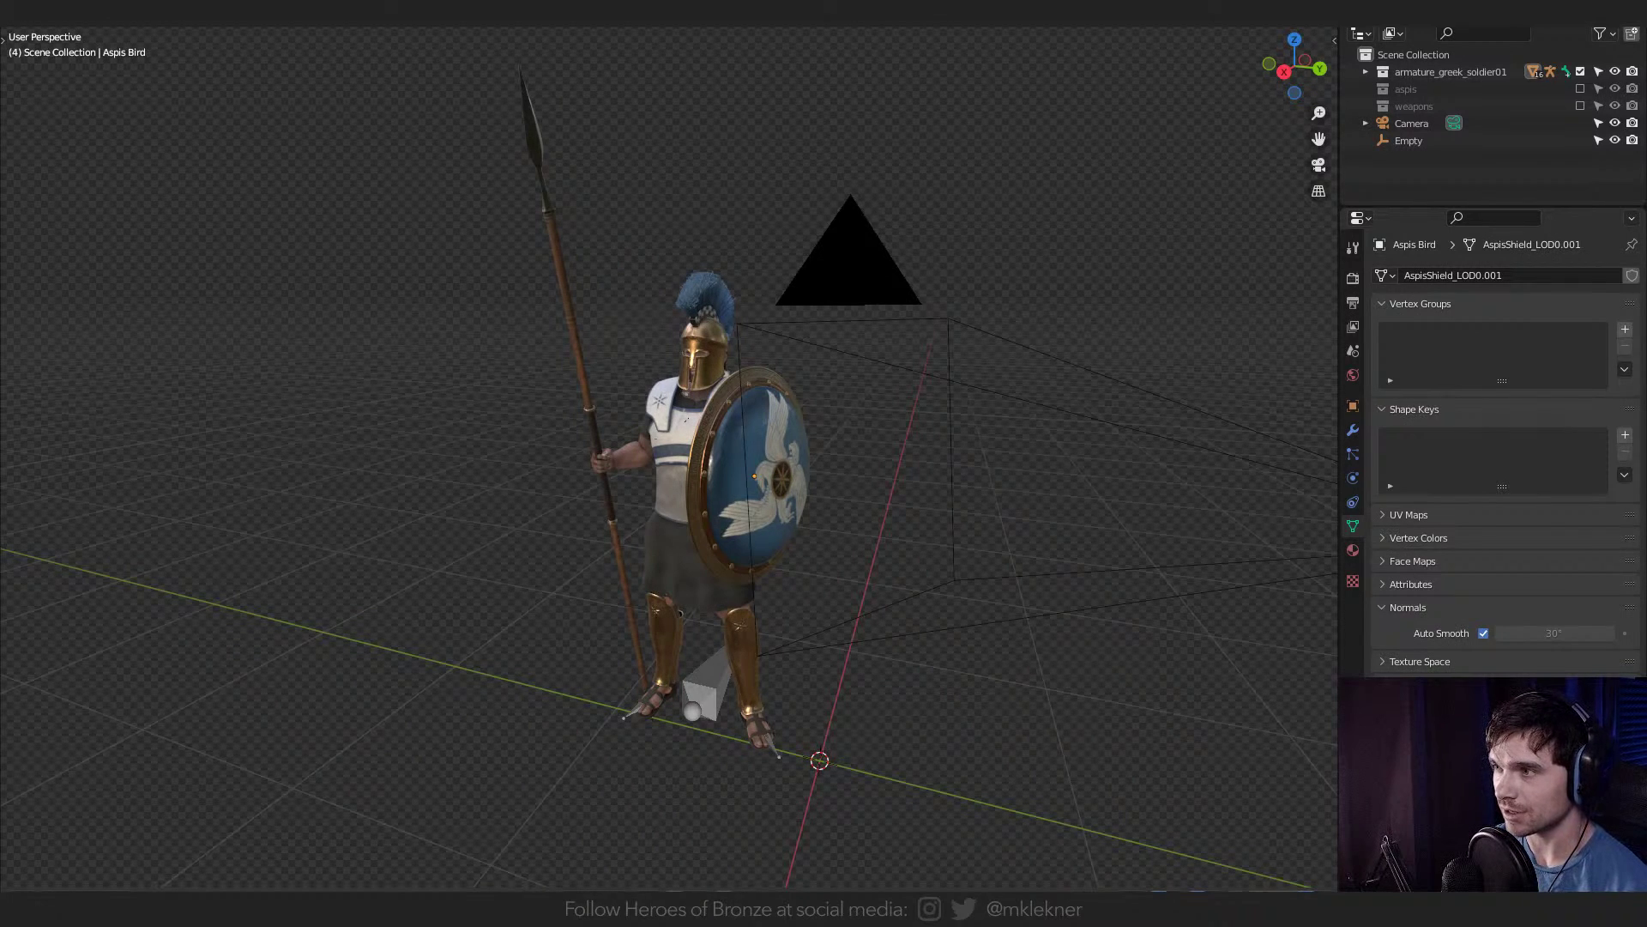
pyautogui.moveTo(772, 515); pyautogui.dragTo(412, 515, button='middle')
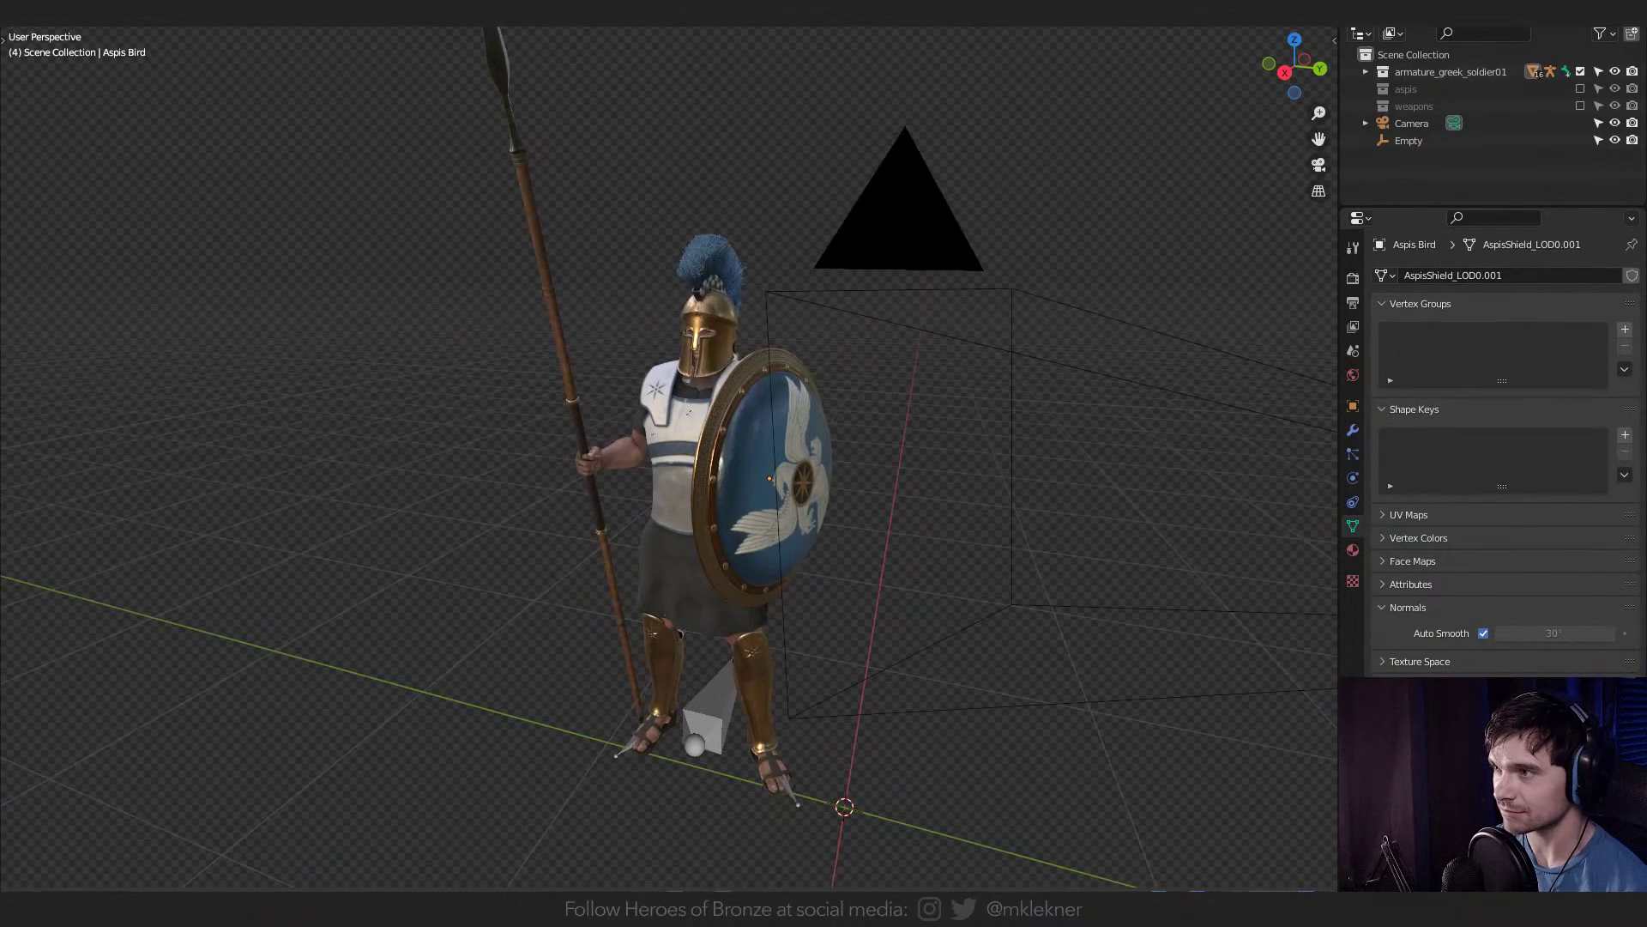
pyautogui.click(710, 333)
pyautogui.click(708, 712)
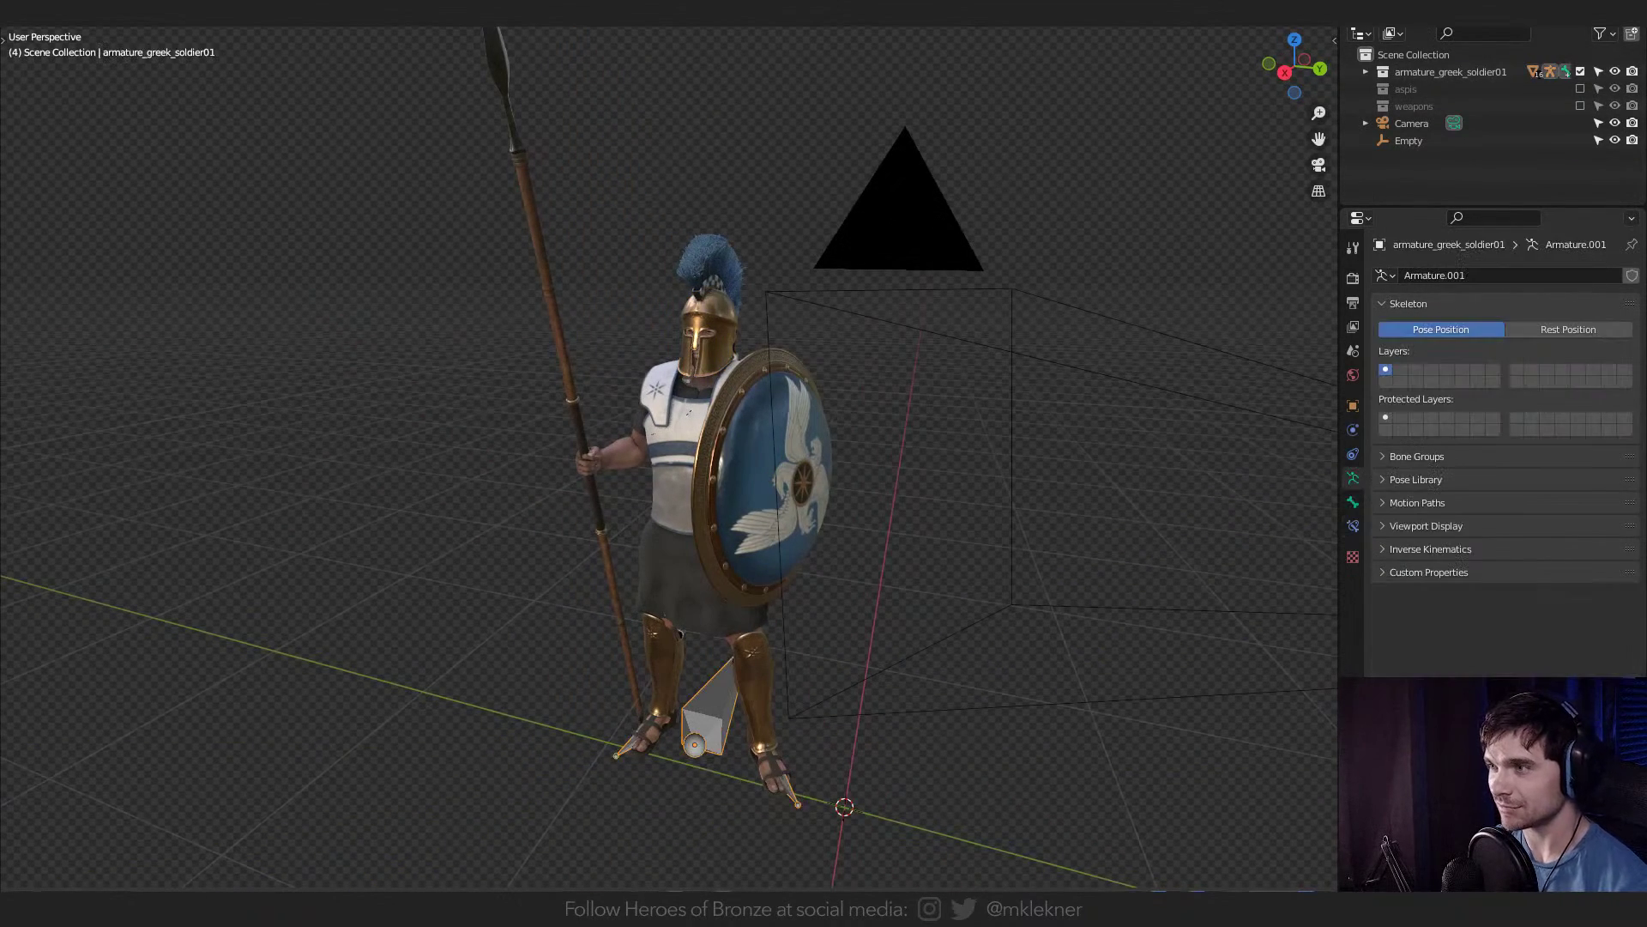
pyautogui.click(608, 566)
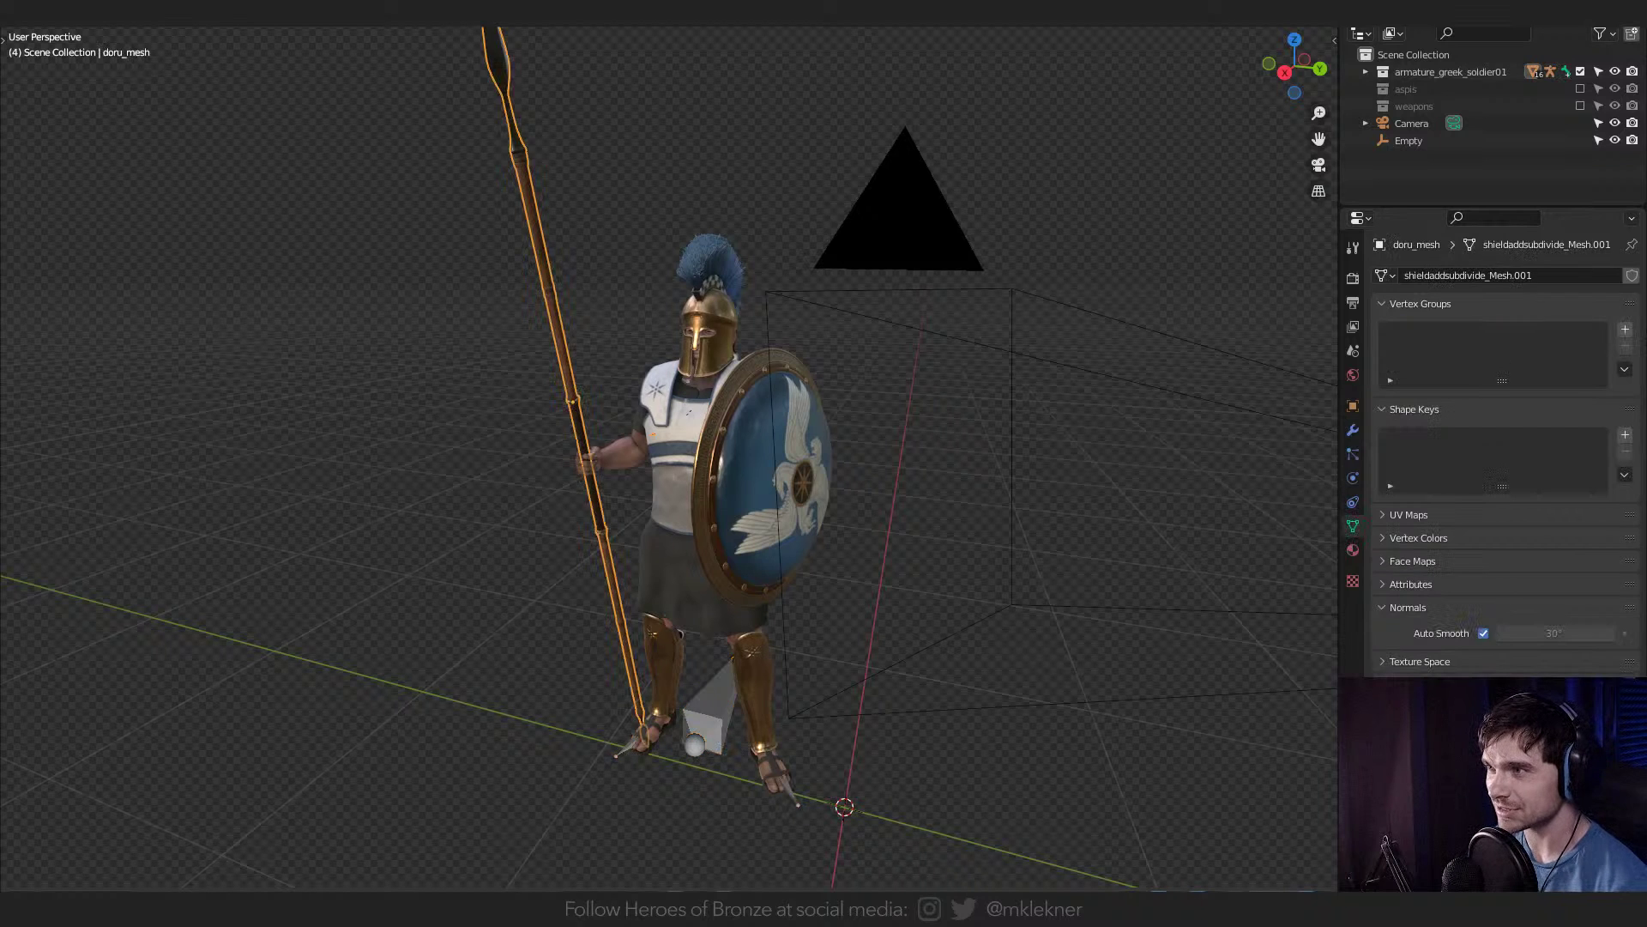
pyautogui.hotkey('alt', 'a')
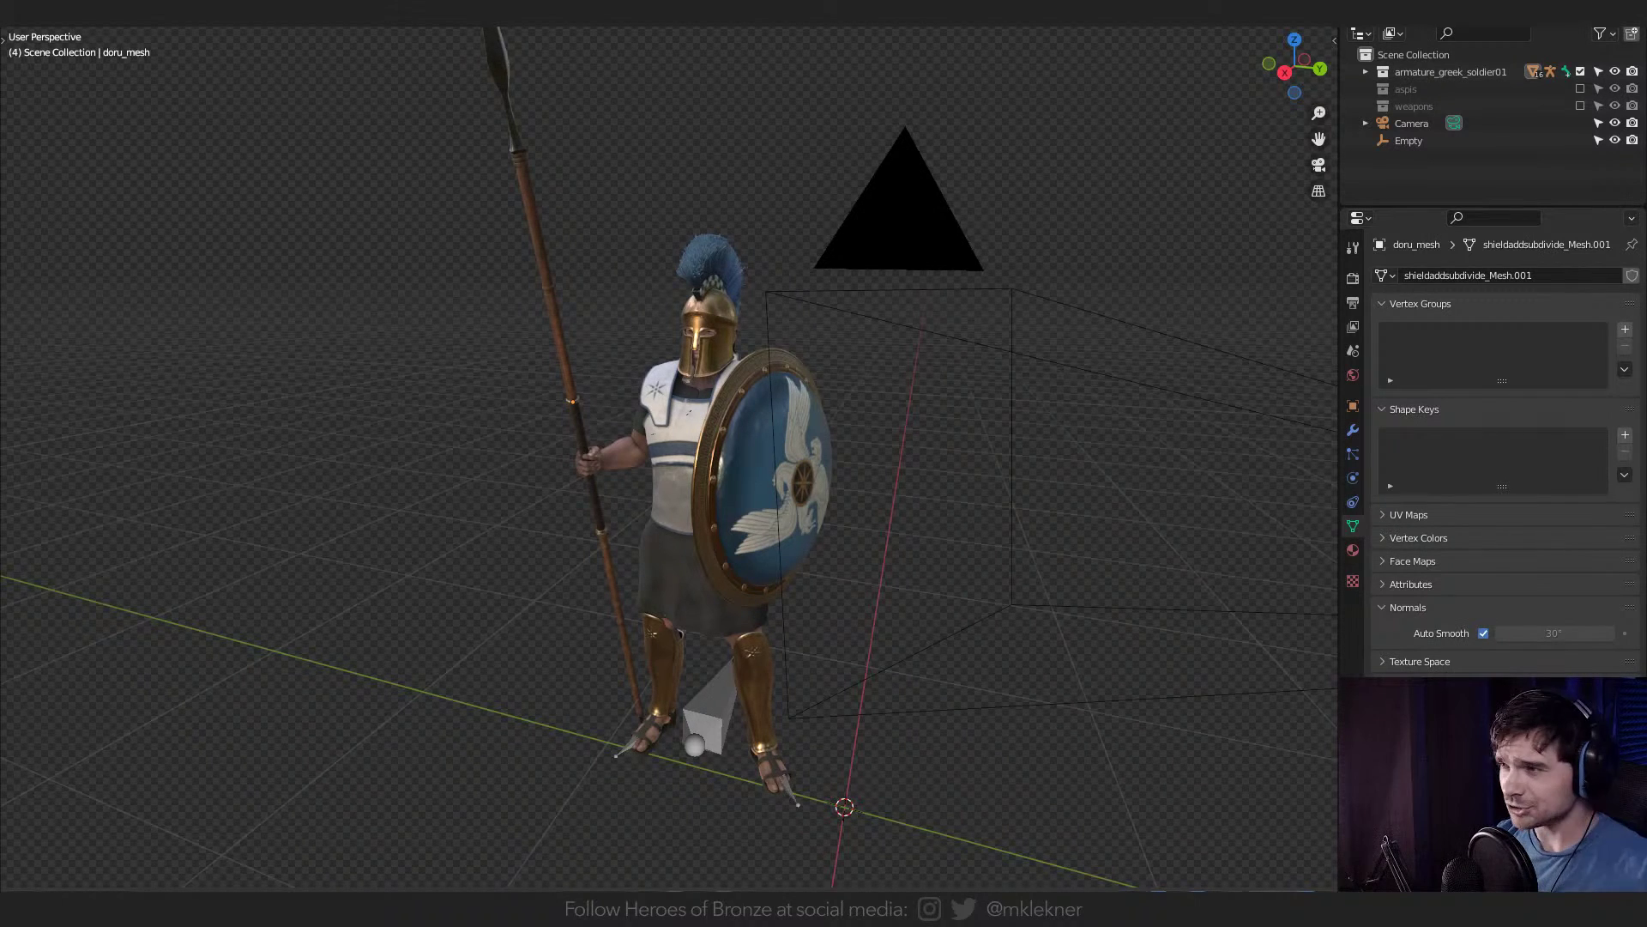
pyautogui.scroll(-2, 669, 463)
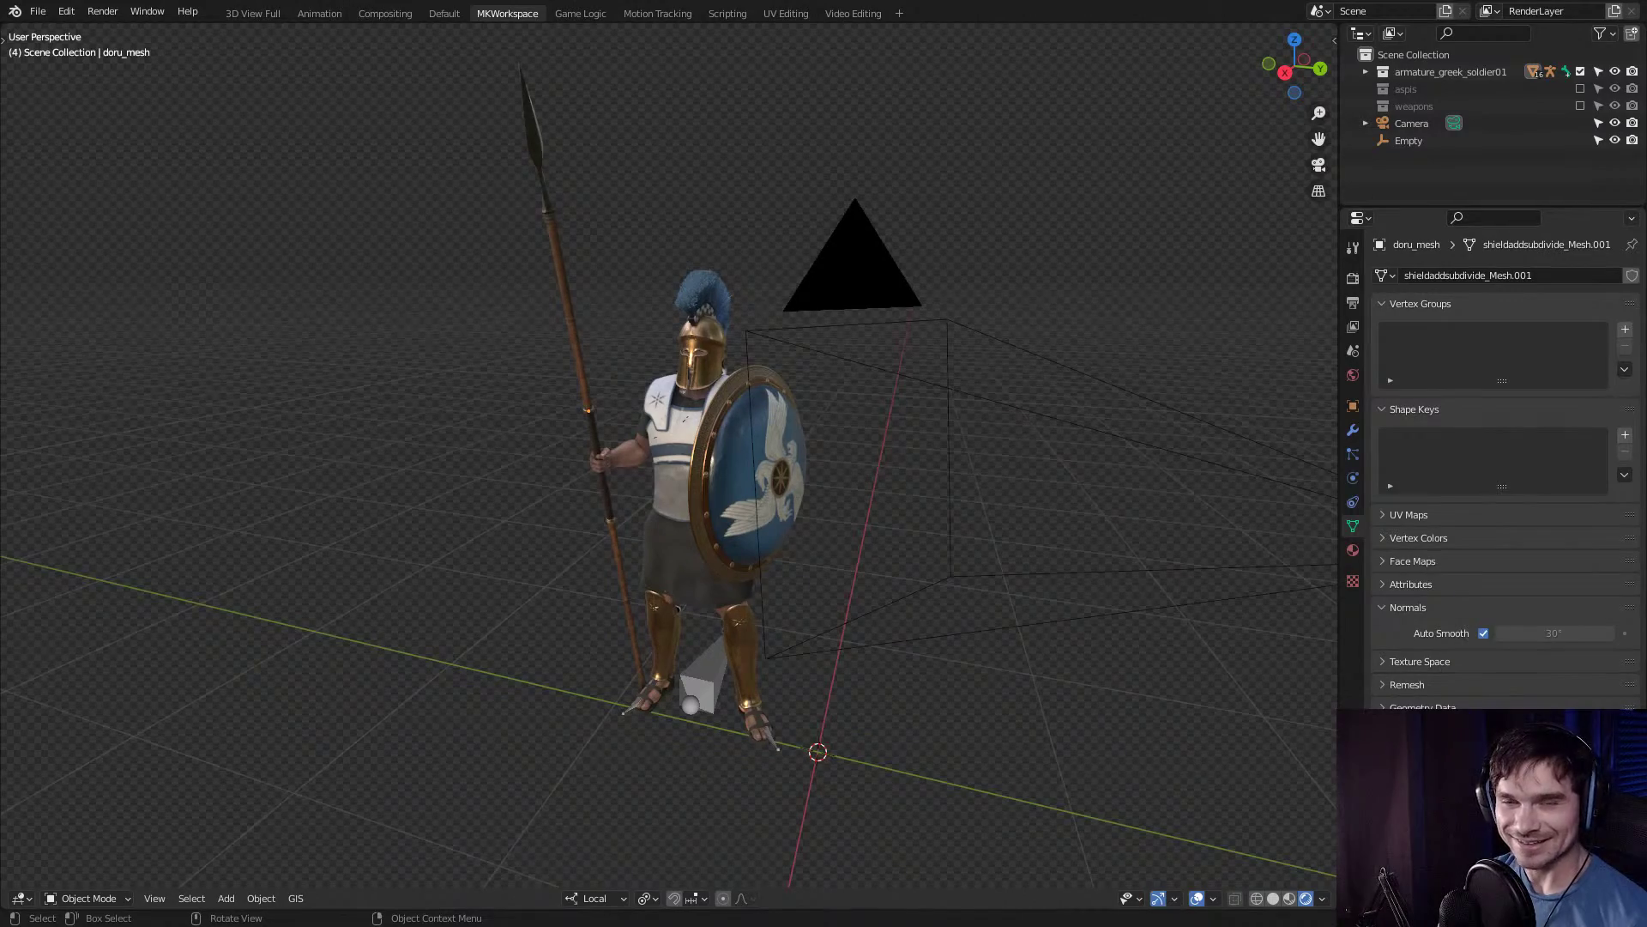
pyautogui.moveTo(669, 463); pyautogui.dragTo(661, 404, button='middle')
pyautogui.scroll(-4, 687, 464)
pyautogui.scroll(3, 670, 463)
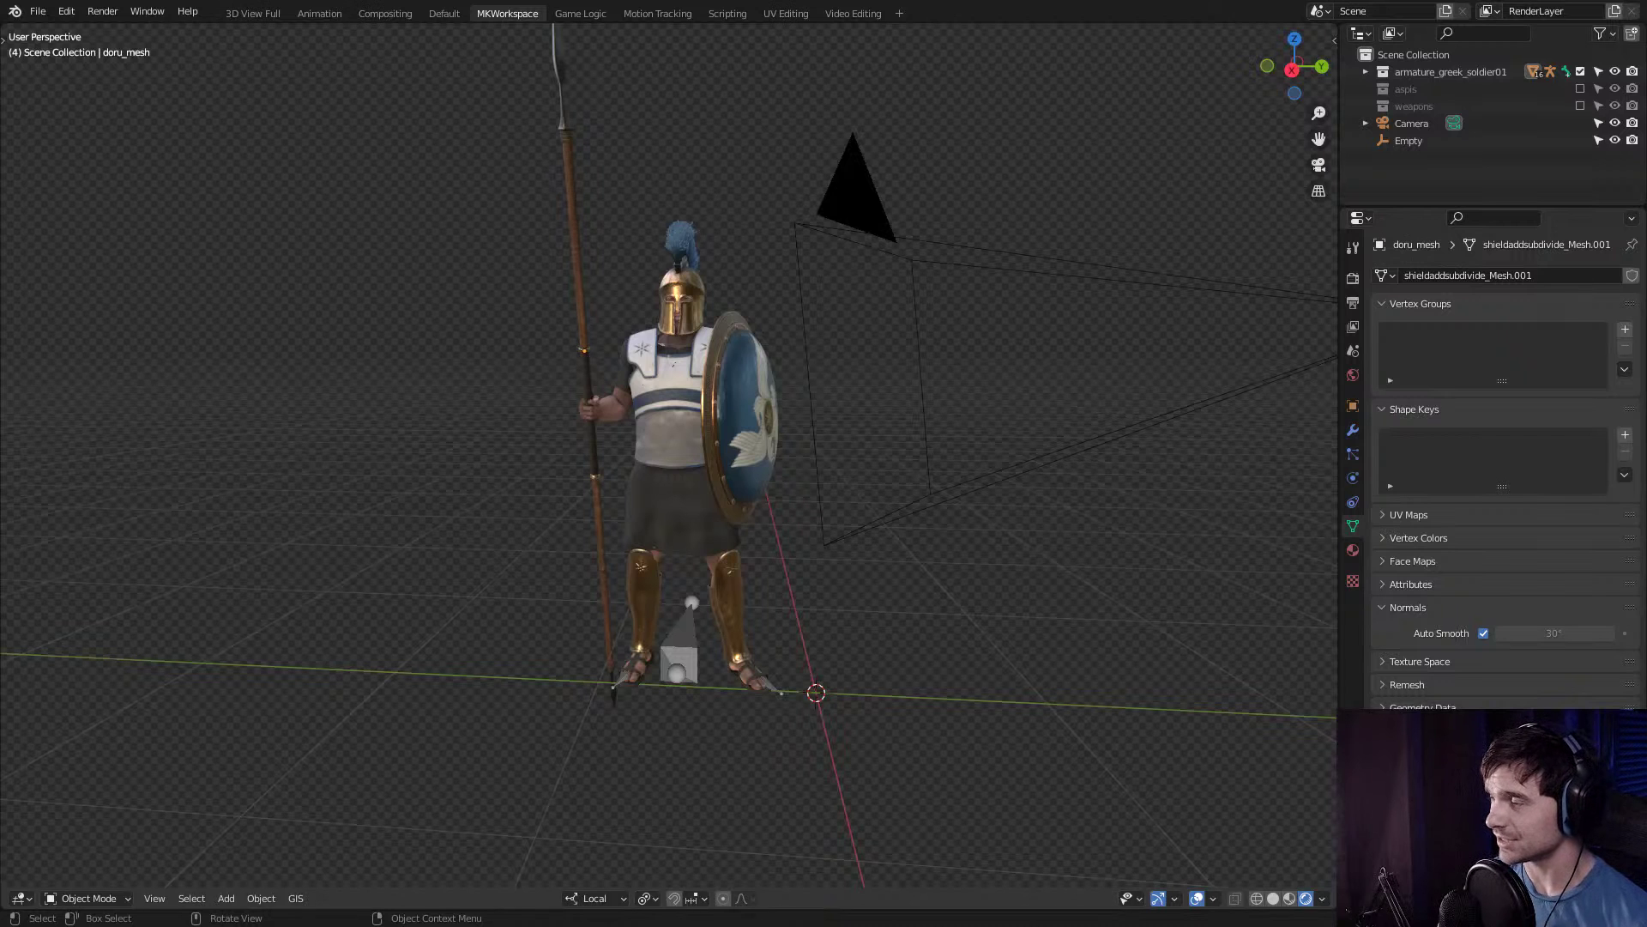
pyautogui.scroll(3, 669, 463)
pyautogui.moveTo(670, 463); pyautogui.dragTo(1115, 425, button='middle')
pyautogui.click(592, 592)
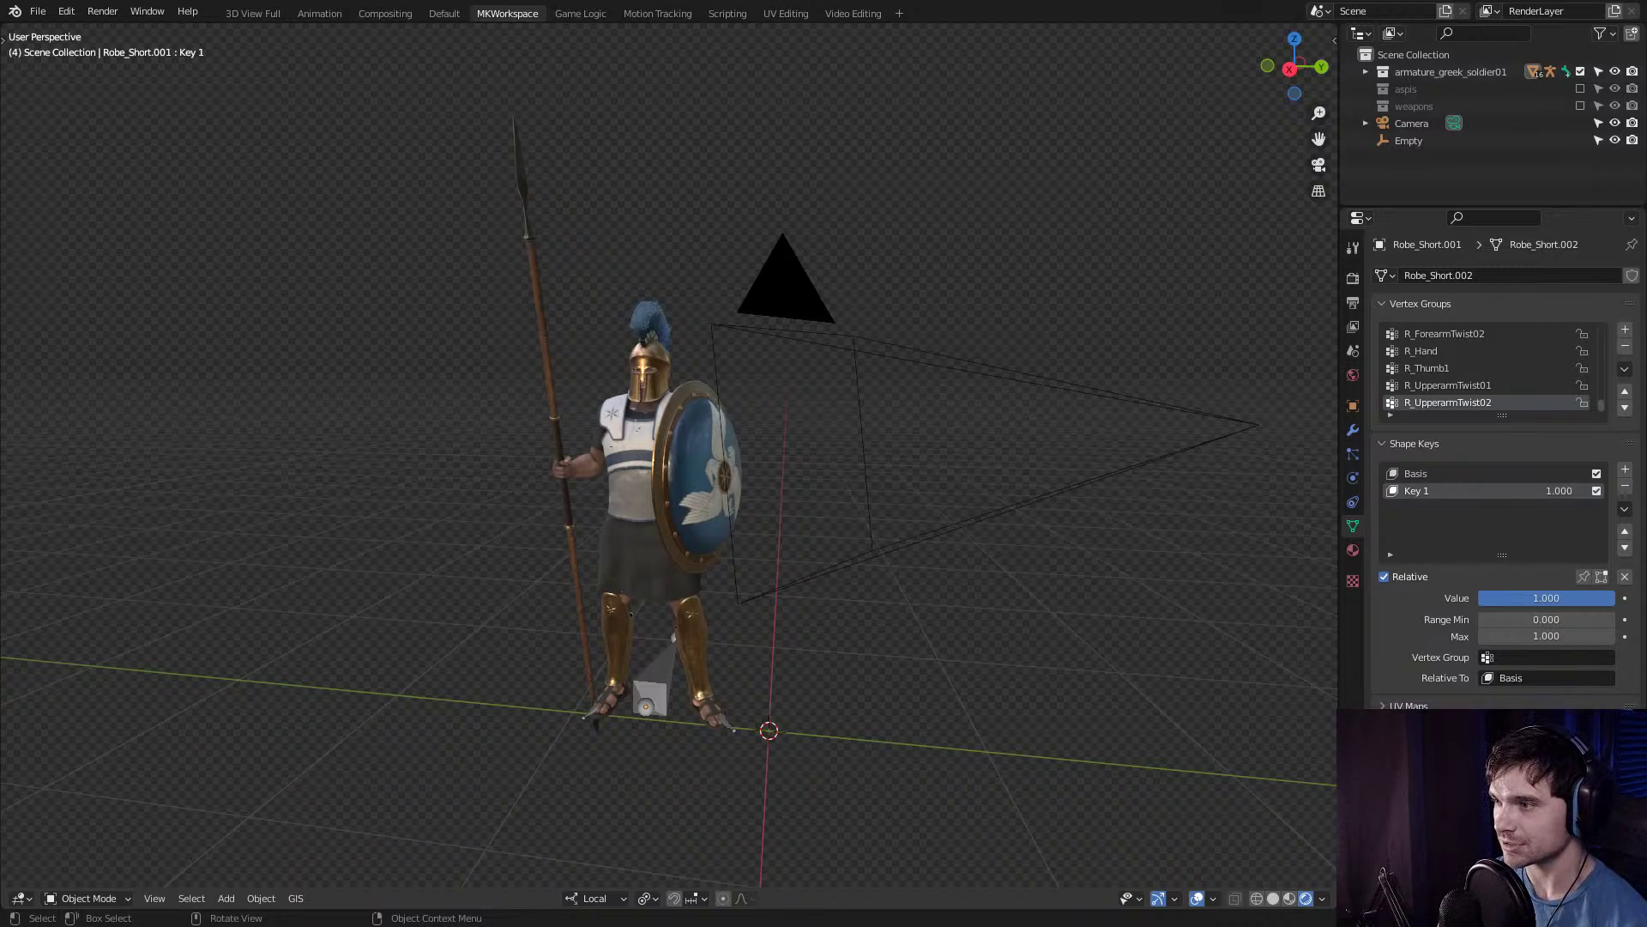
pyautogui.moveTo(1115, 425); pyautogui.dragTo(1068, 390, button='middle')
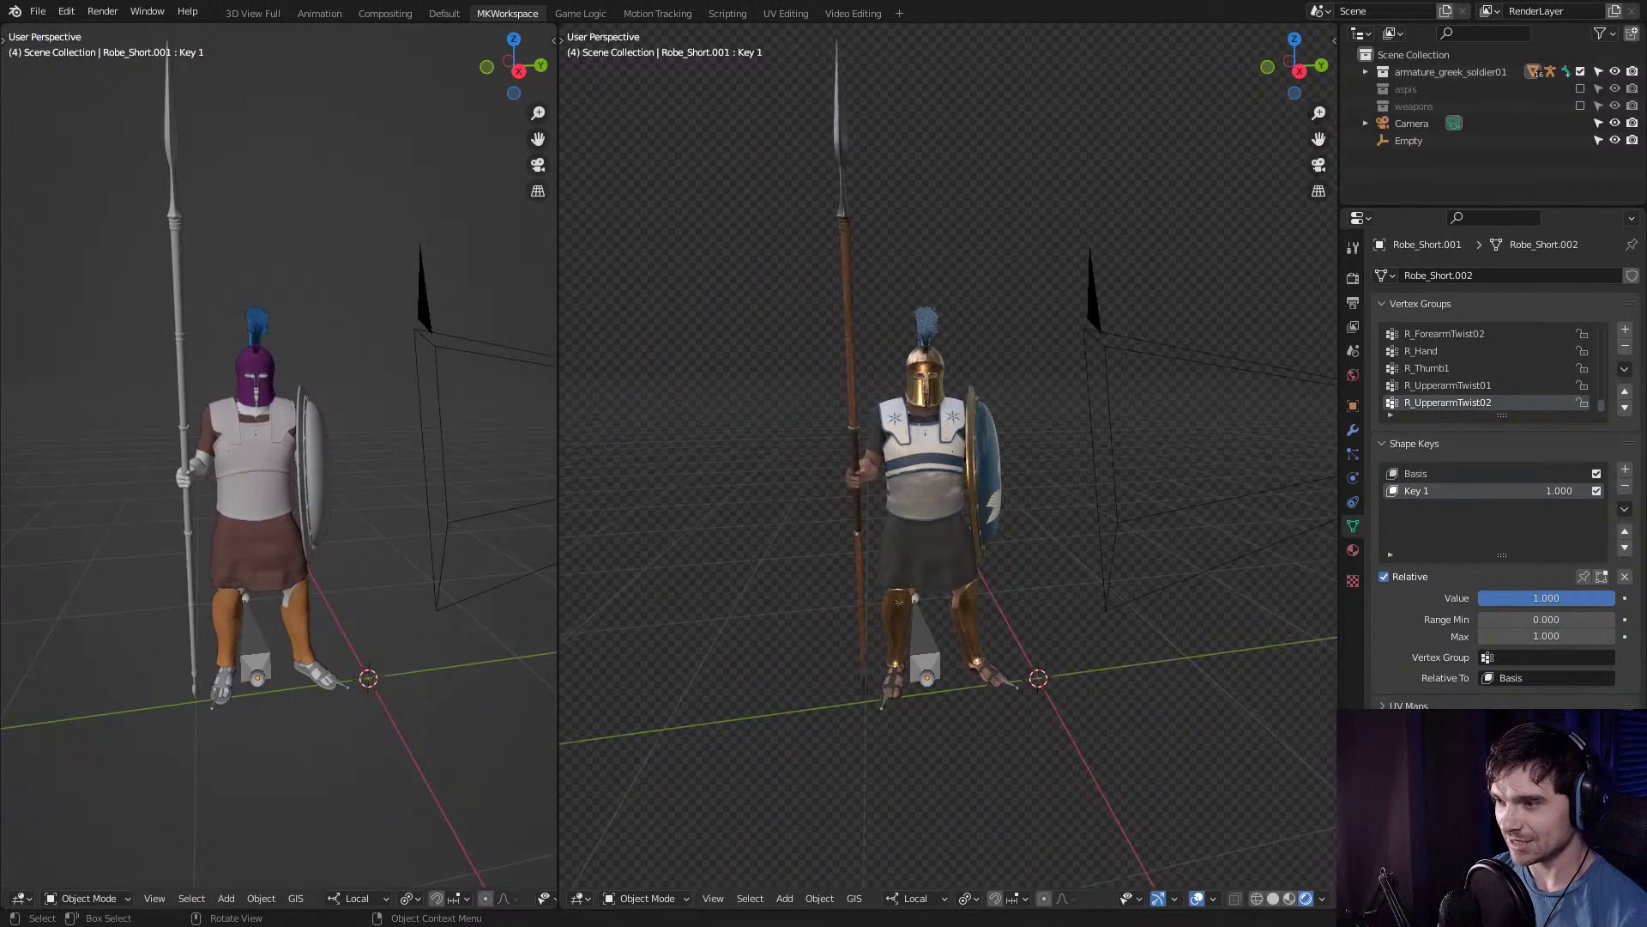
# Turn the solid-shaded second 3D viewport into an Asset Browser.
pyautogui.click(19, 898)
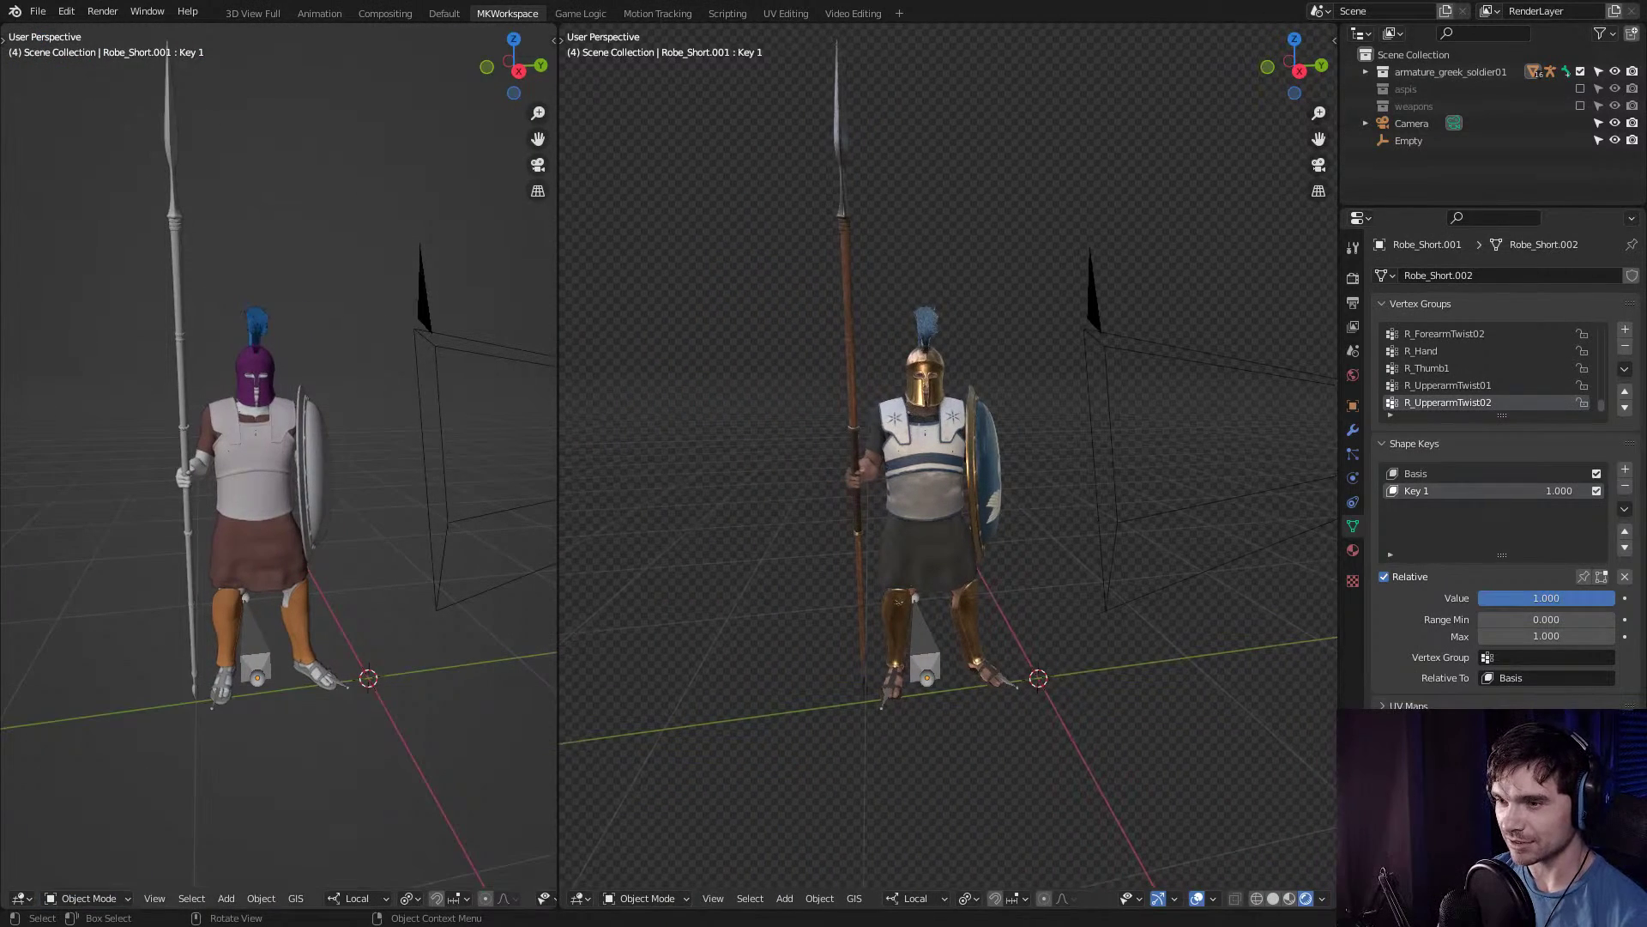
pyautogui.click(18, 898)
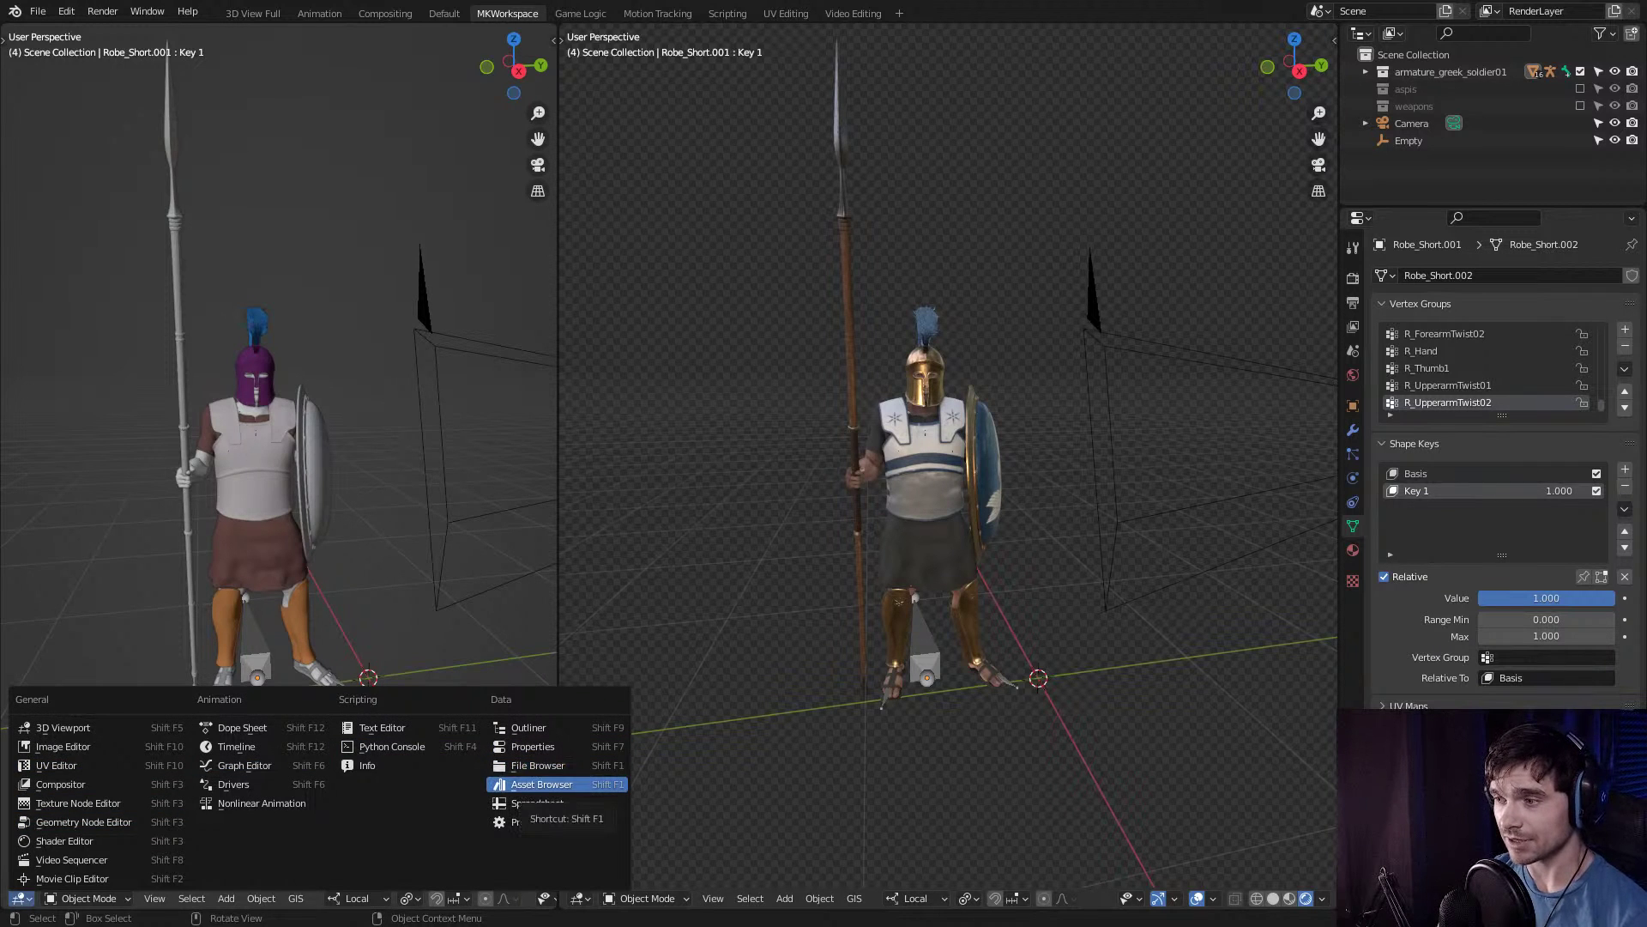
pyautogui.click(525, 784)
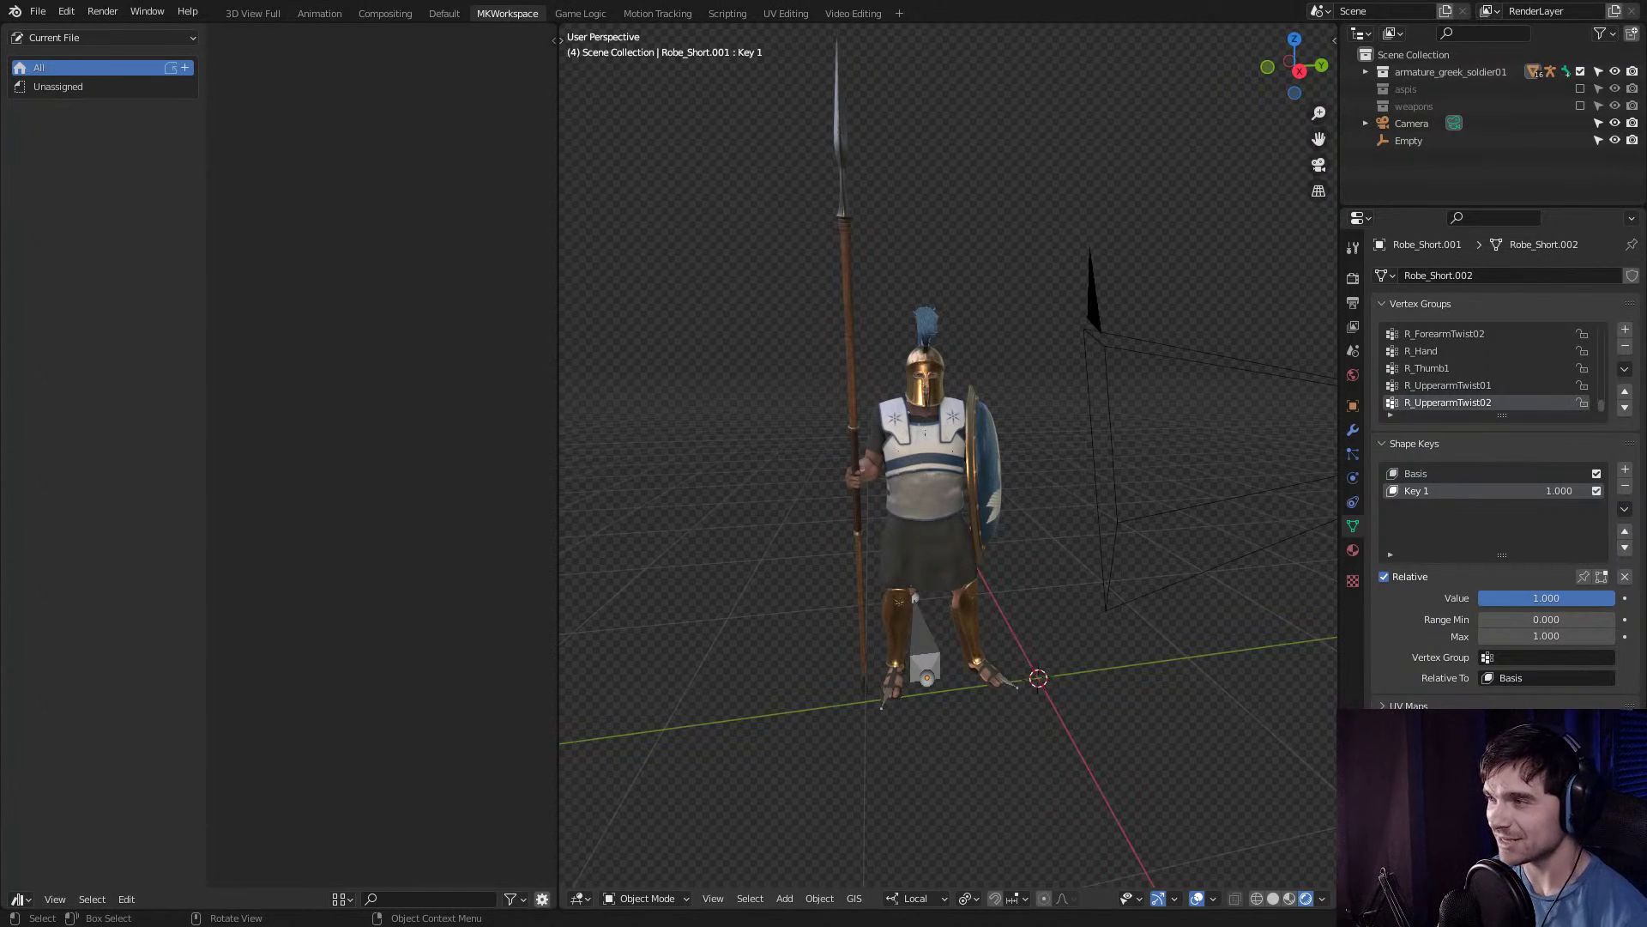
pyautogui.moveTo(943, 429); pyautogui.dragTo(883, 429, button='middle')
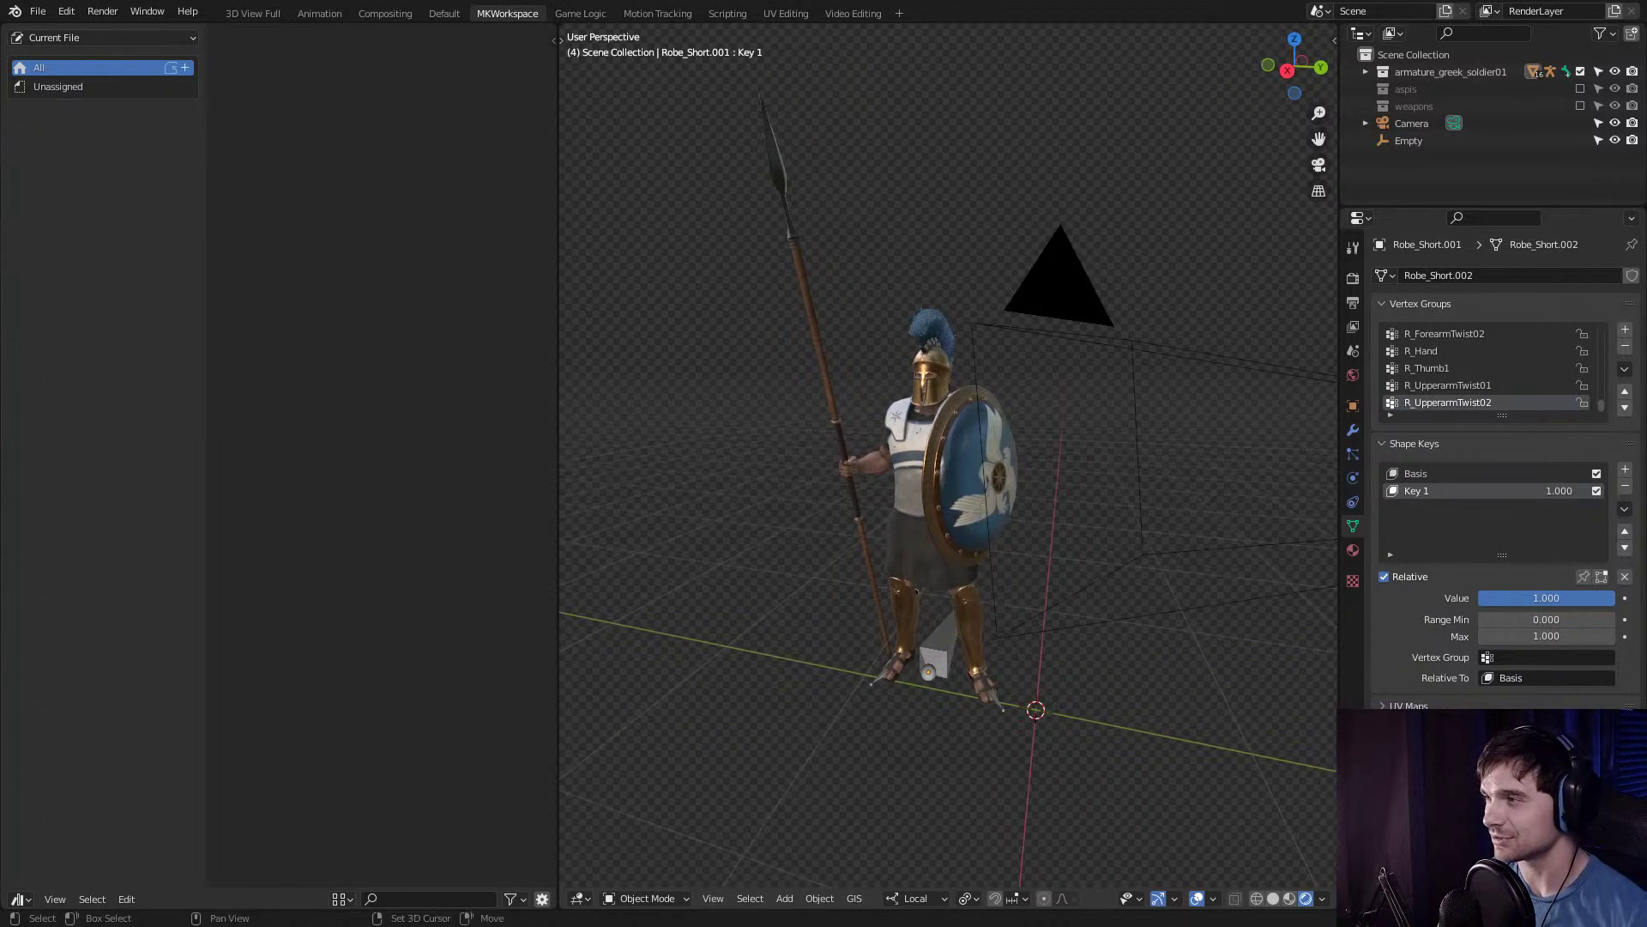
pyautogui.scroll(2, 944, 472)
pyautogui.moveTo(944, 472)
pyautogui.mouseDown(button='middle')
pyautogui.moveTo(918, 468)
pyautogui.moveTo(943, 441)
pyautogui.mouseUp(button='middle')
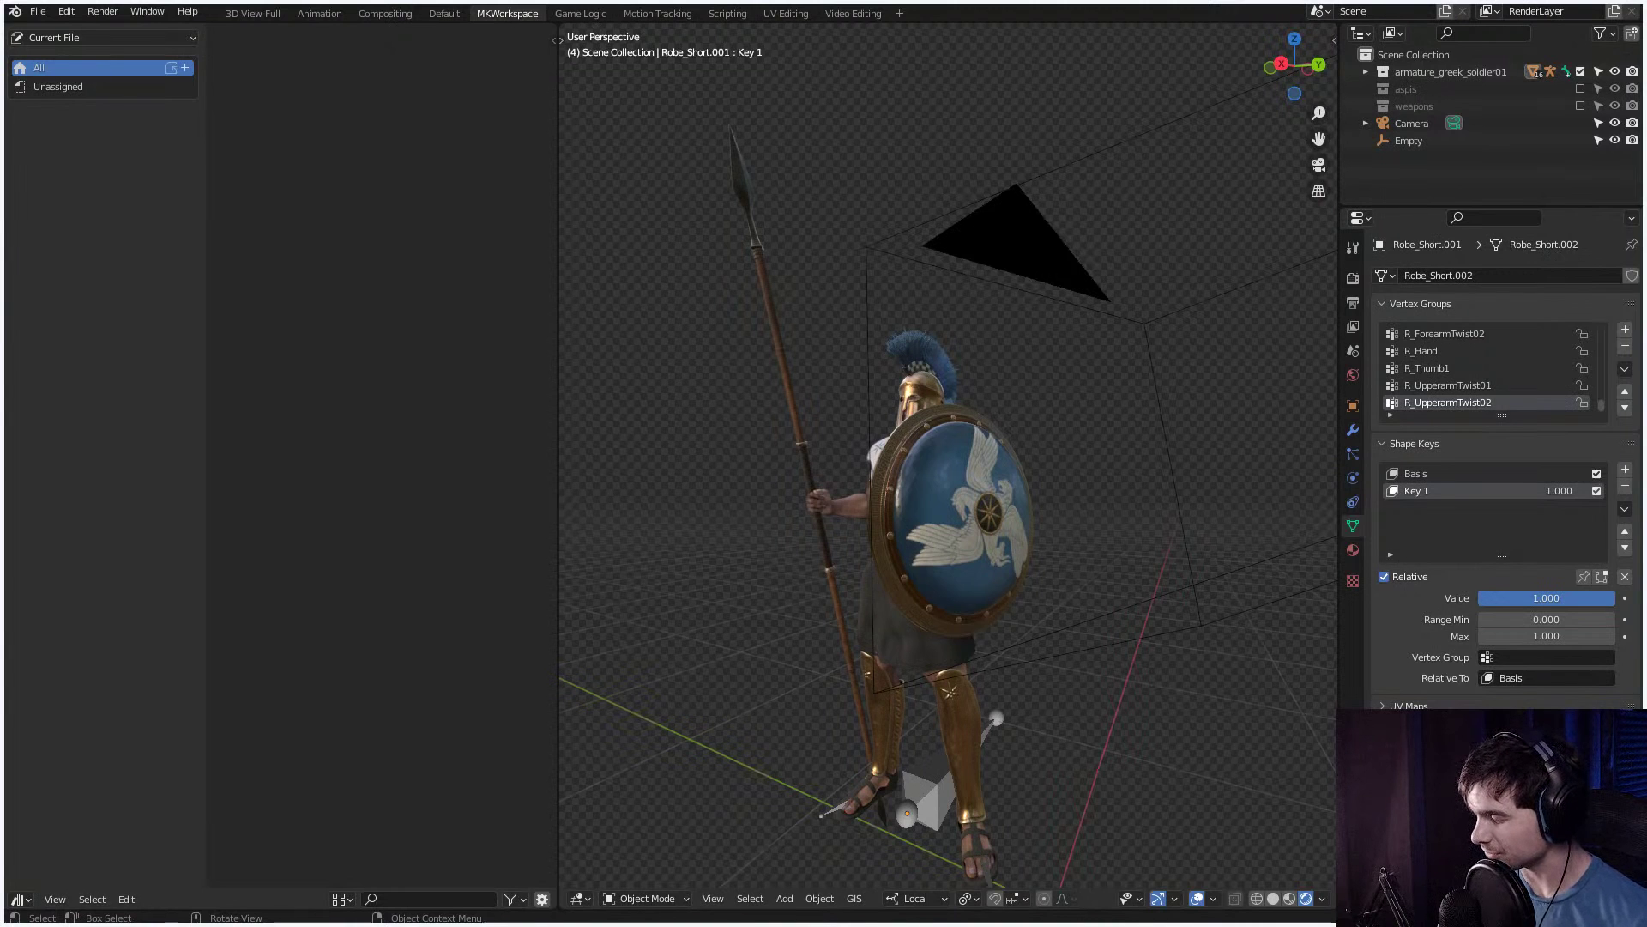
pyautogui.moveTo(944, 463); pyautogui.dragTo(1034, 458, button='middle')
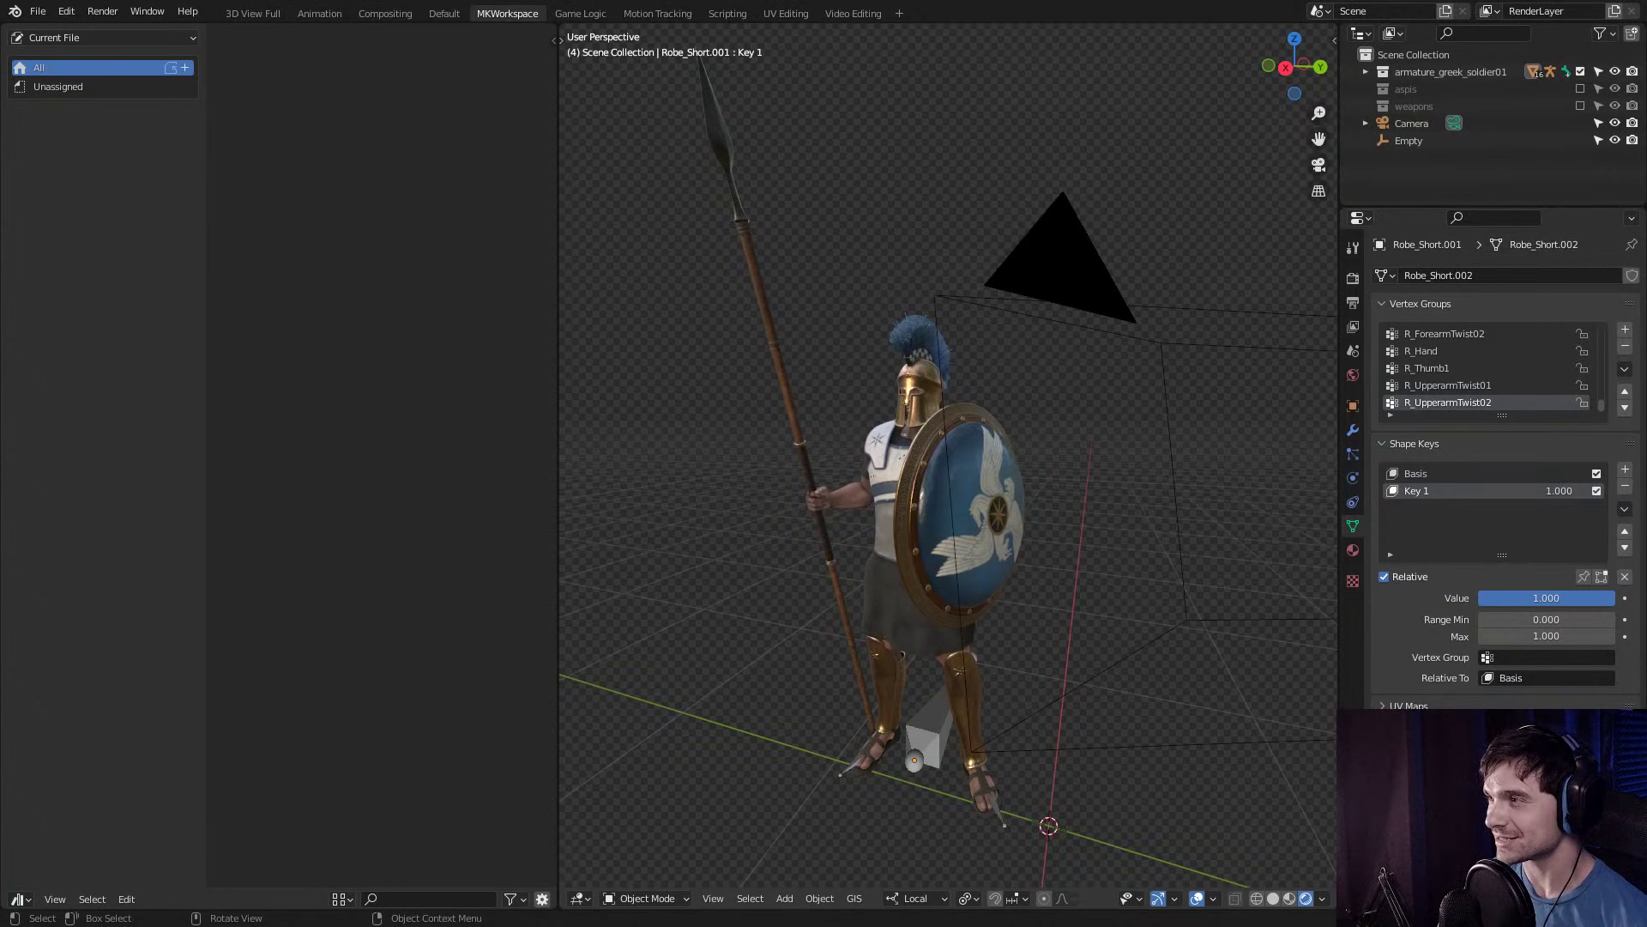
# Switch the Asset Browser area to the File Browser and back to the Asset Browser.
pyautogui.press('shift')
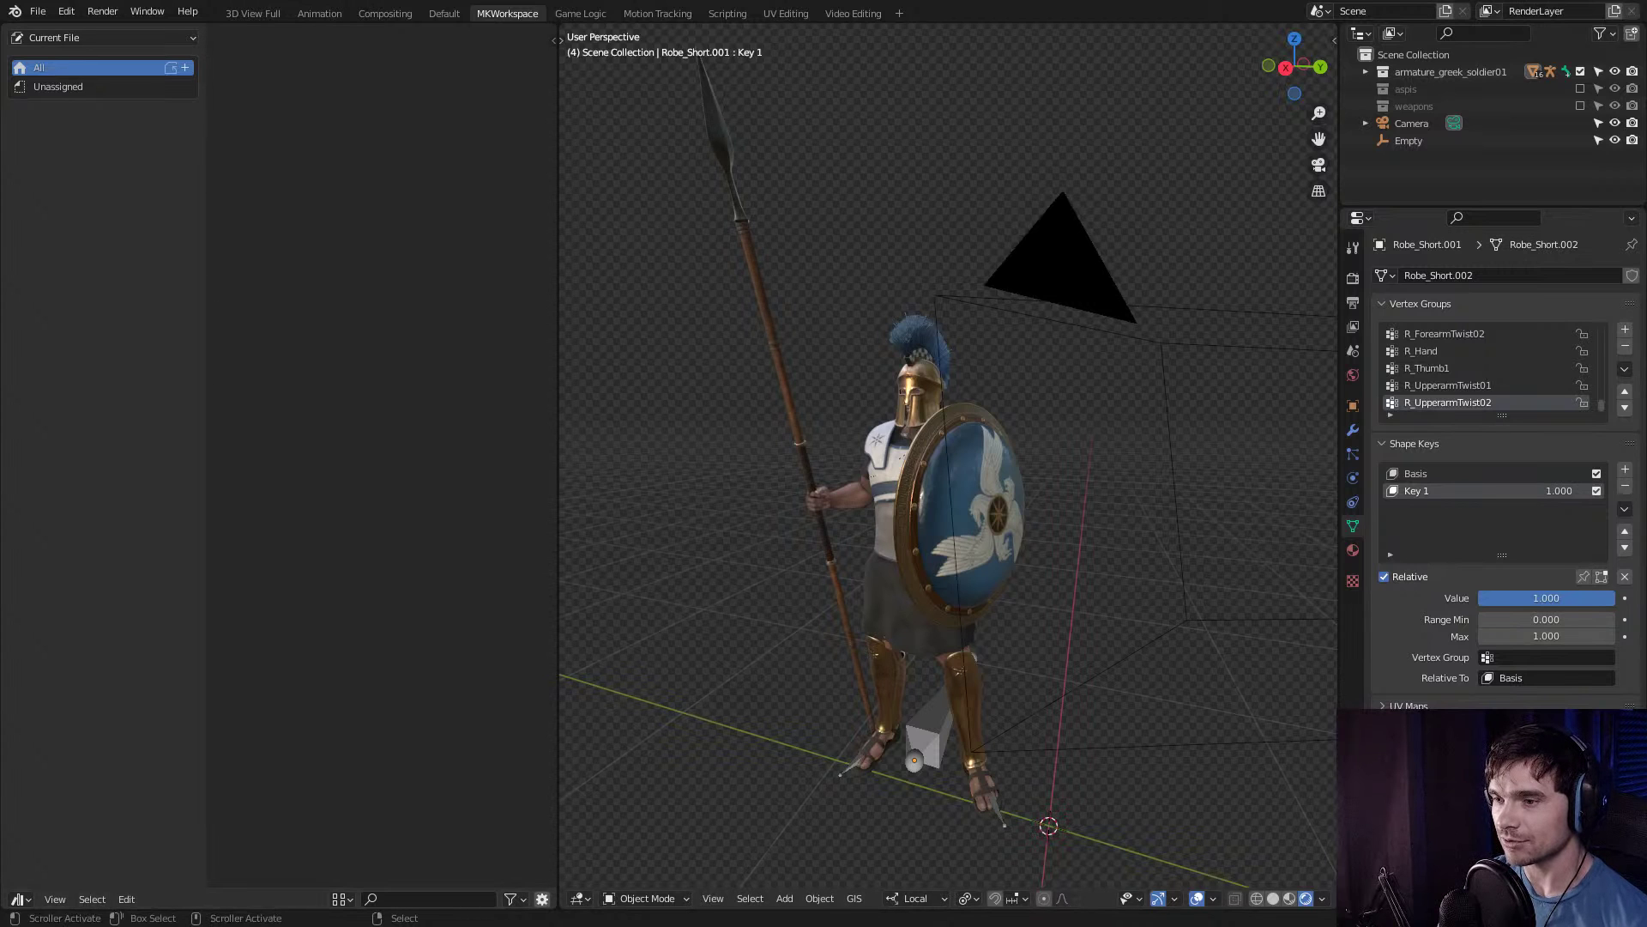
pyautogui.click(17, 899)
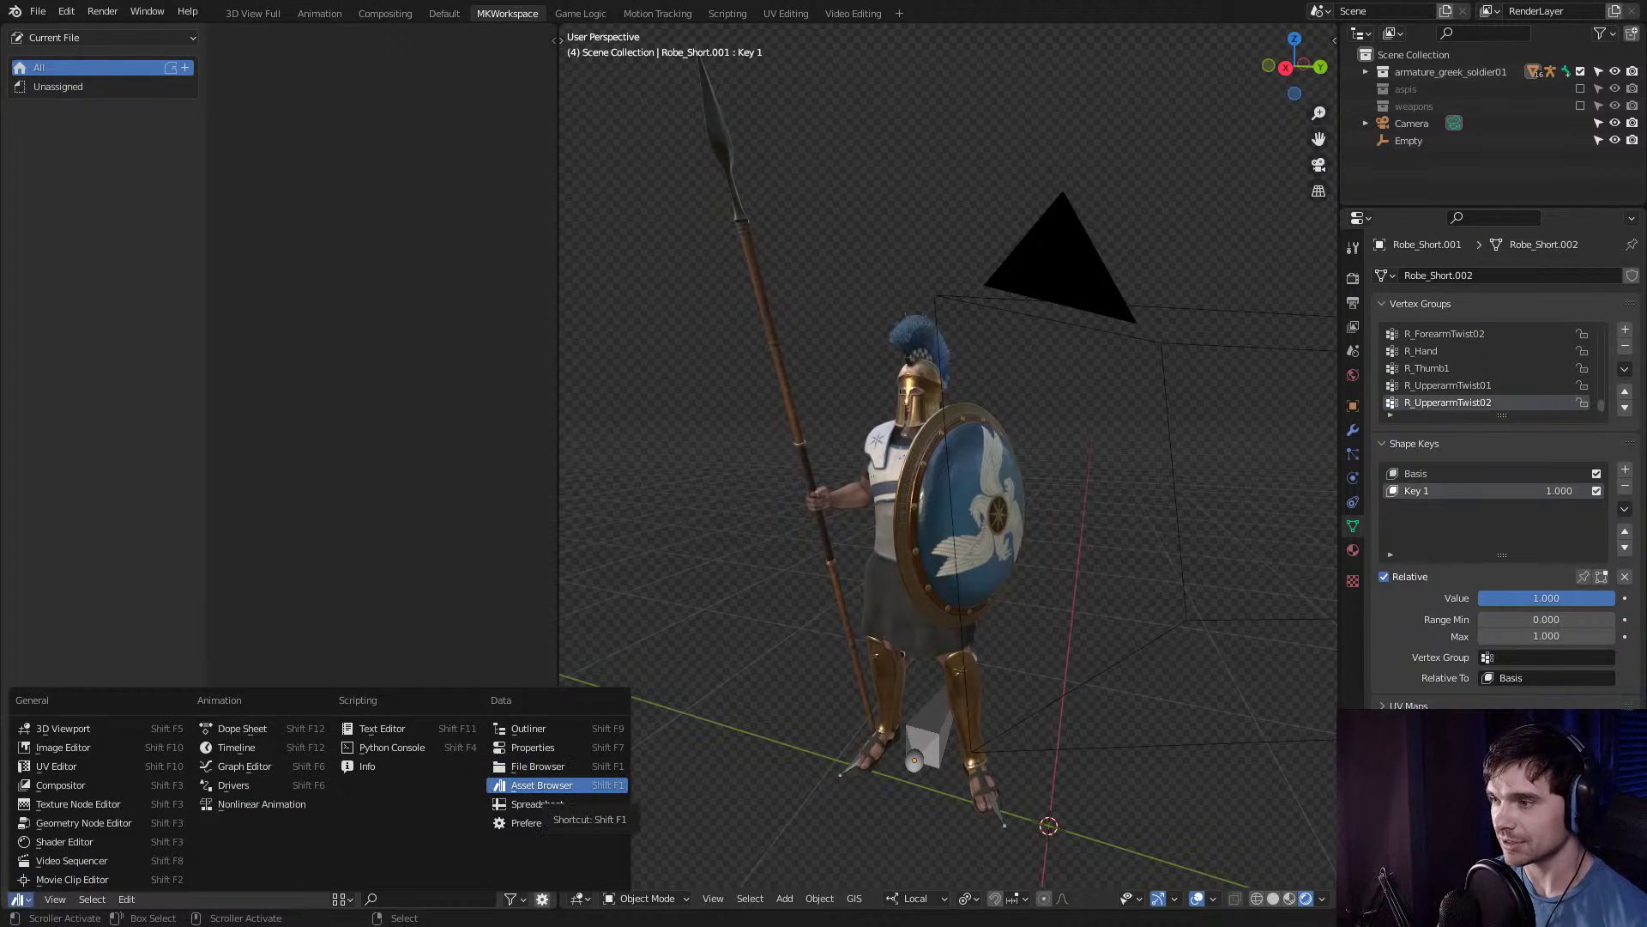
pyautogui.click(550, 785)
pyautogui.hotkey('shift', 'F1')
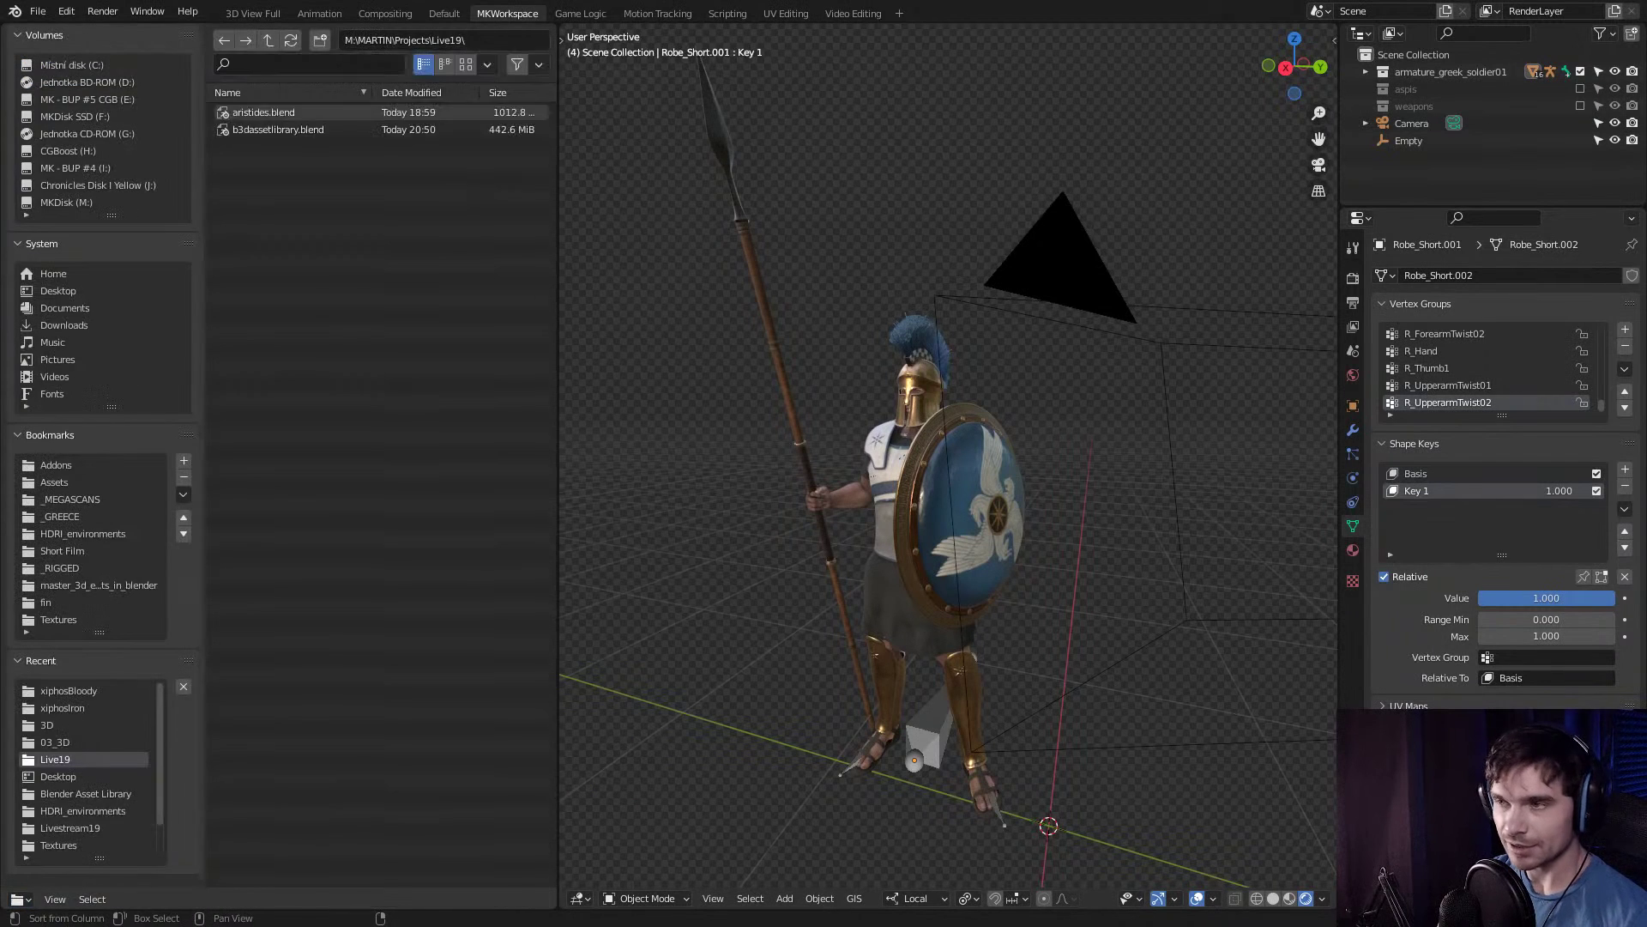
pyautogui.hotkey('shift', 'F1')
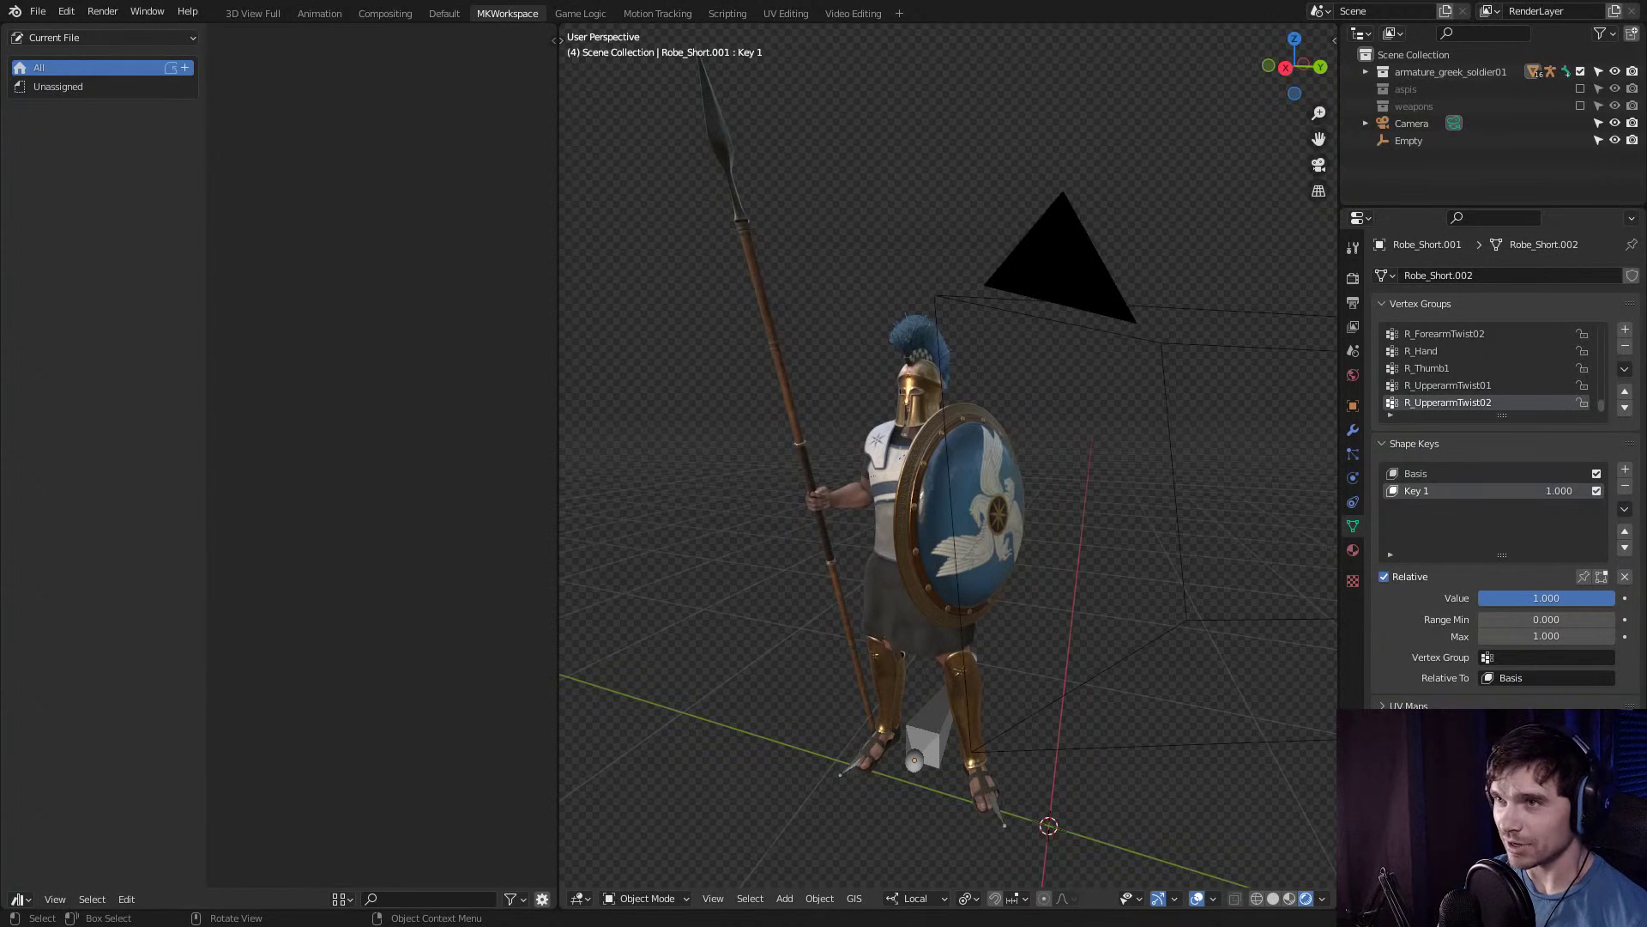
# Select the soldier's blue Aspis Bird shield, locate it in the outliner and mark it as an asset.
pyautogui.click(961, 515)
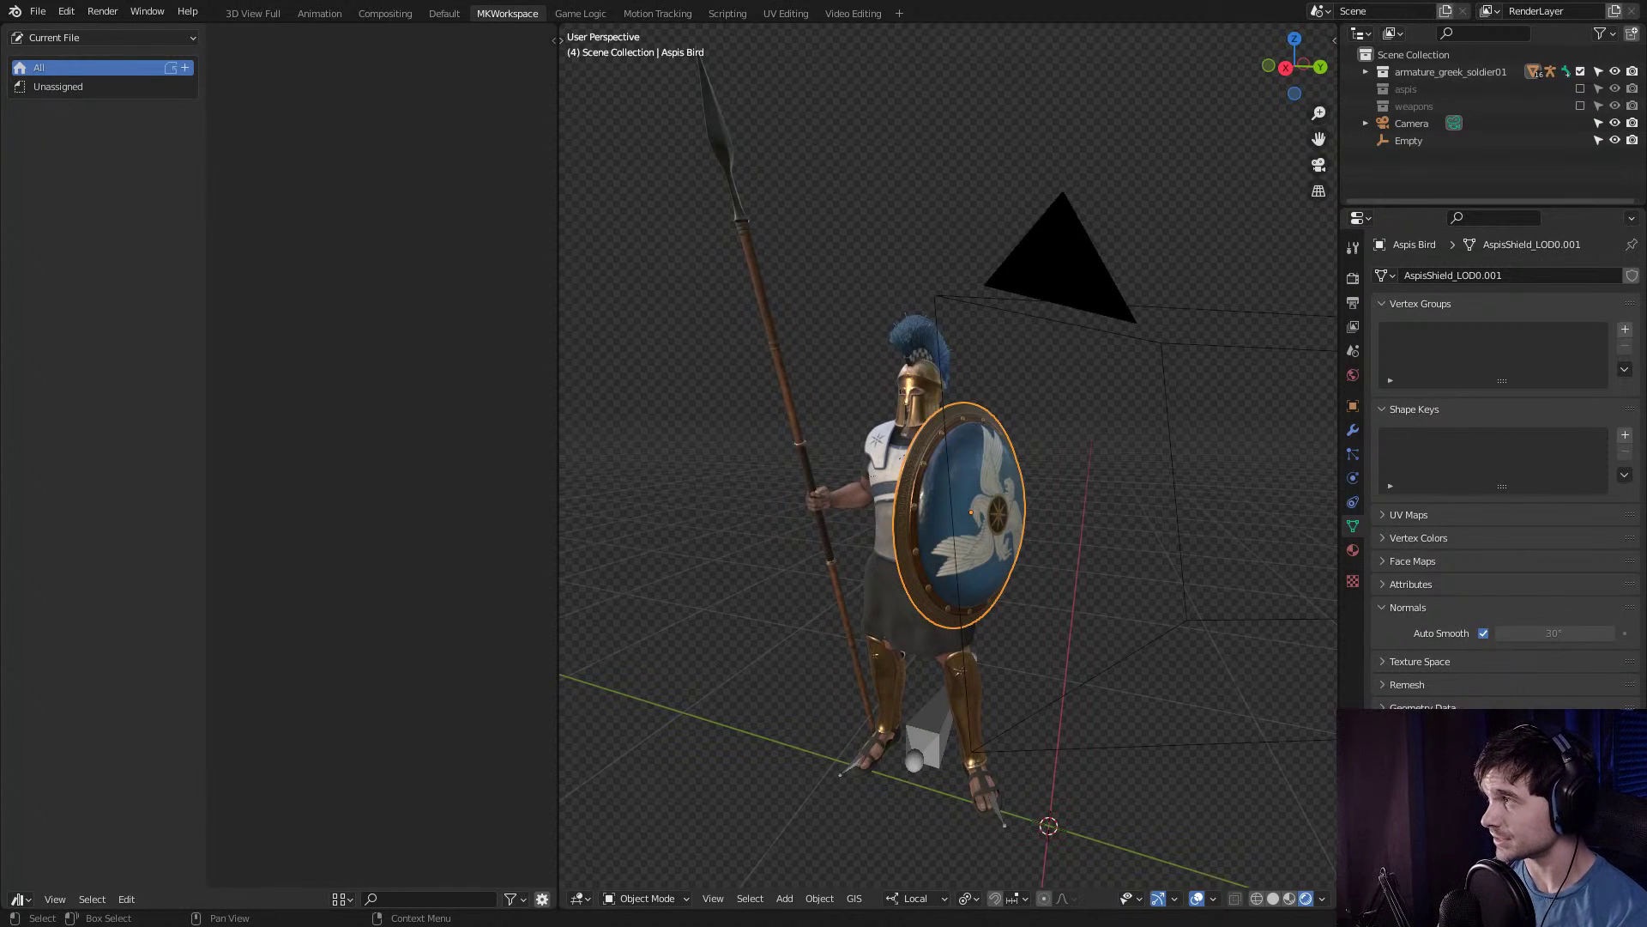
pyautogui.press('KP_Decimal')
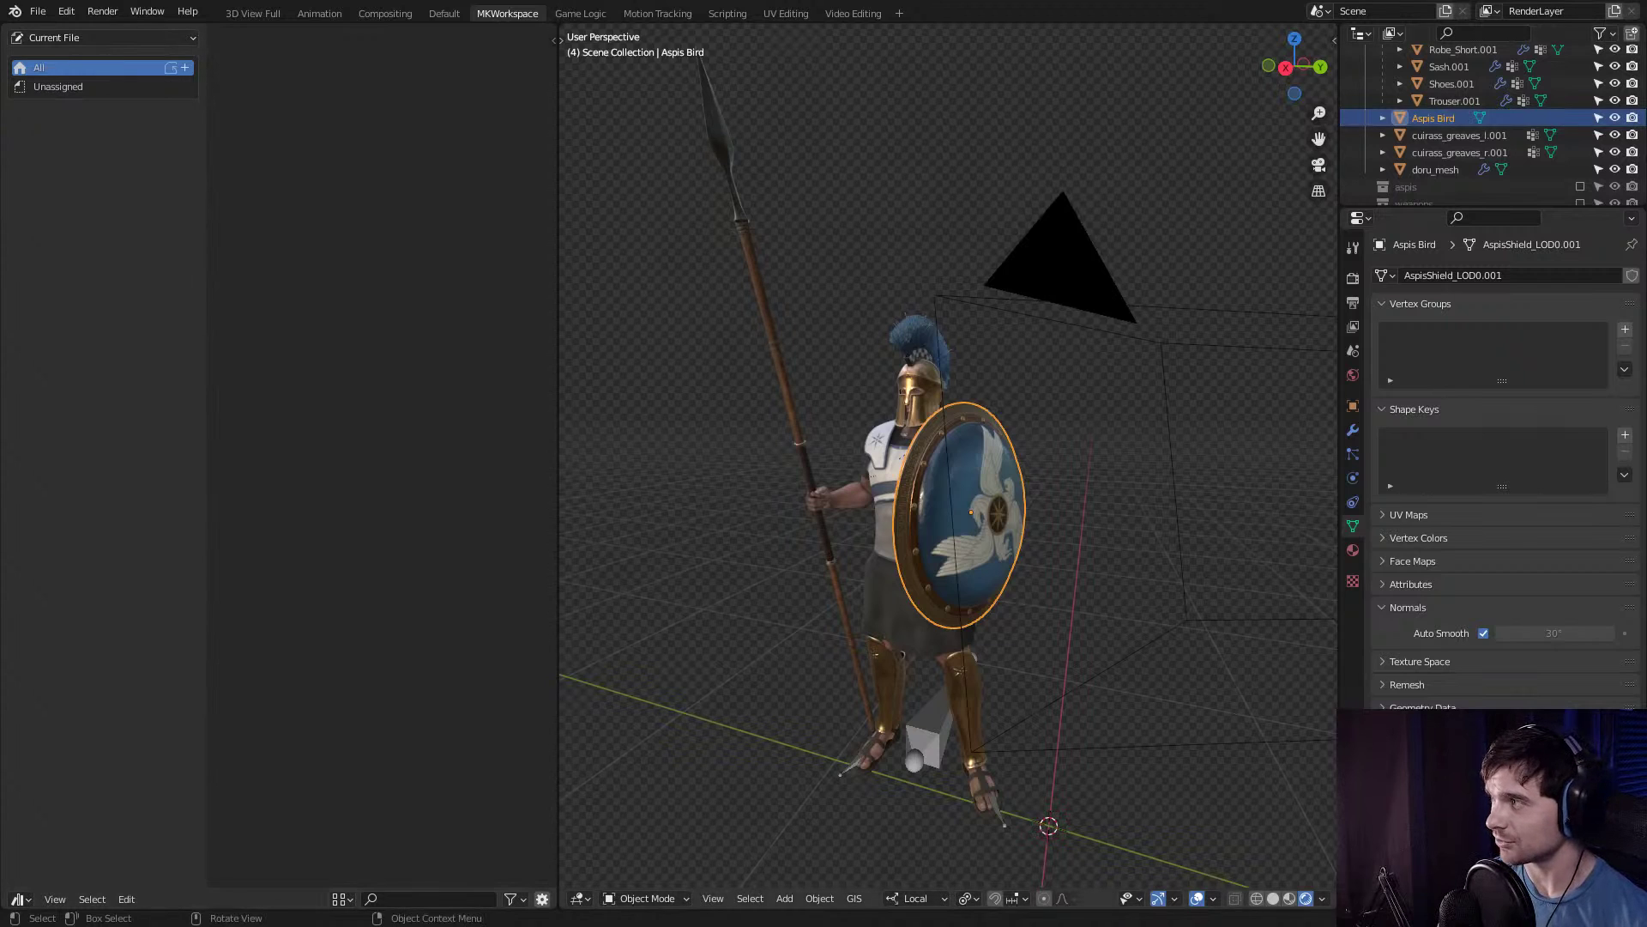
pyautogui.rightClick(1390, 117)
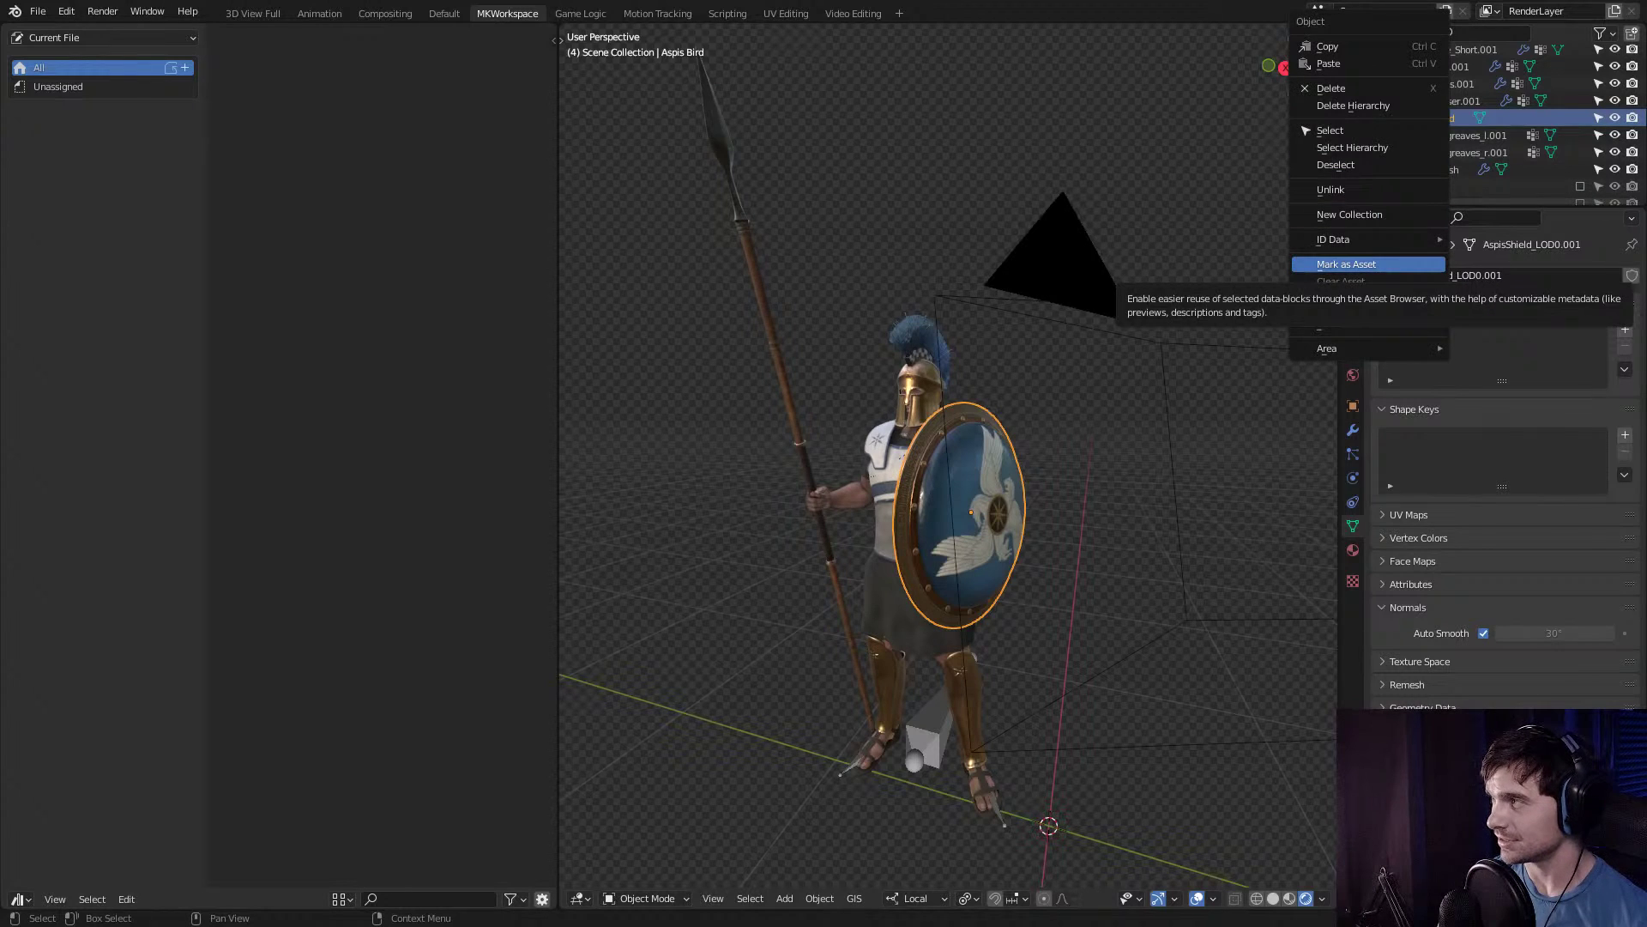
pyautogui.click(1346, 264)
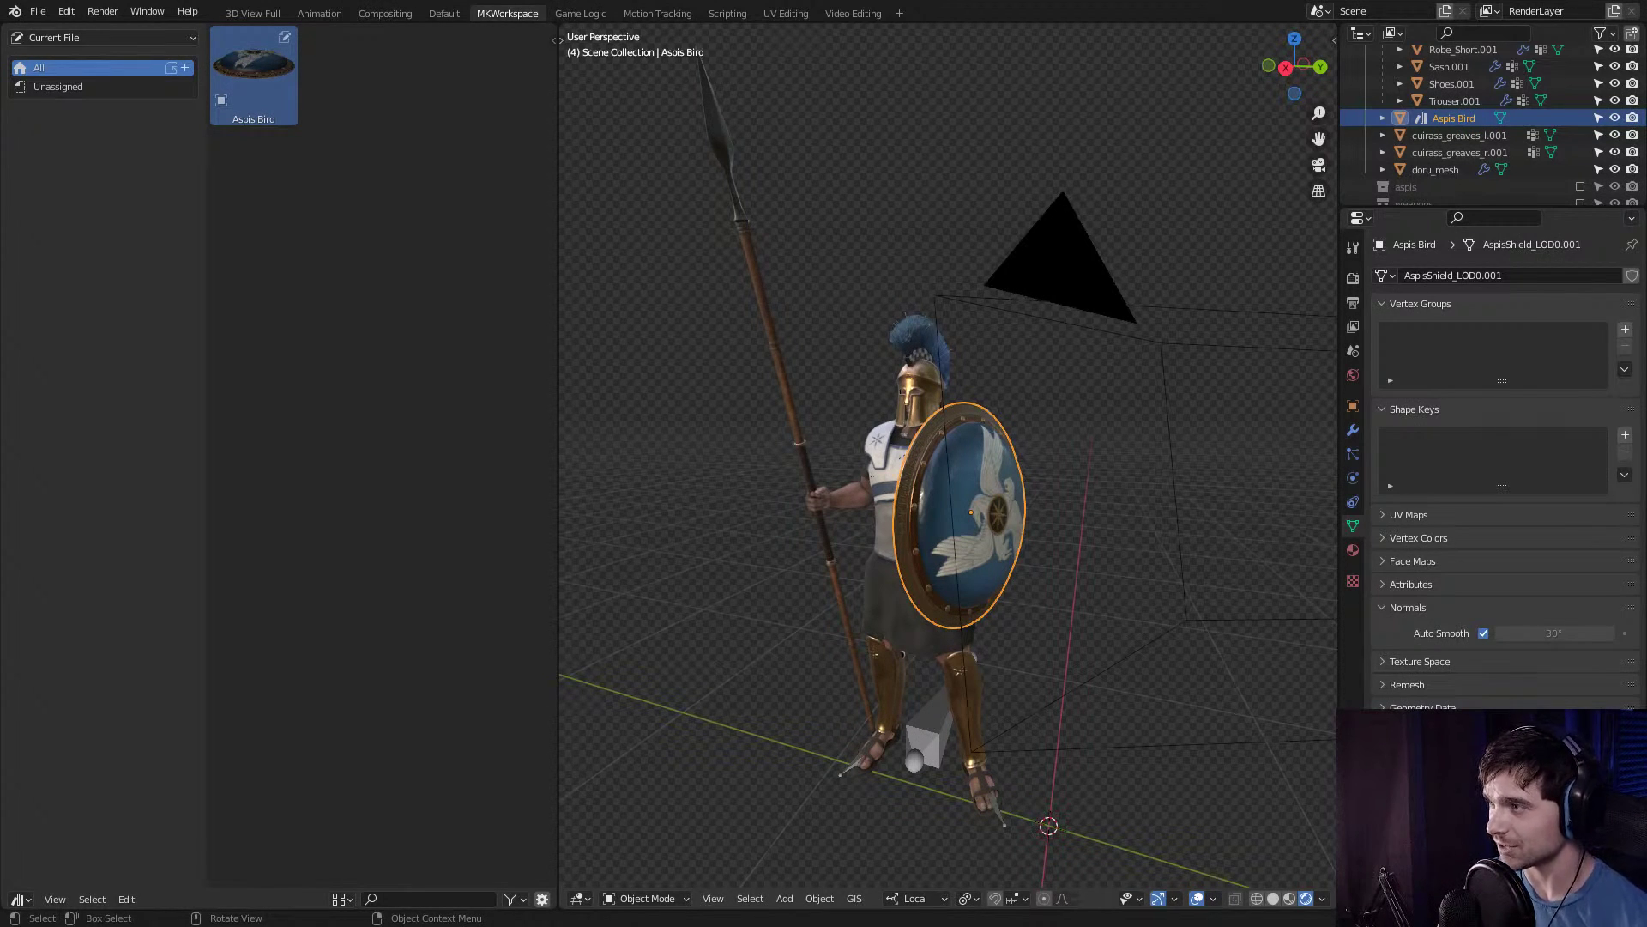
# Place three copies of the Aspis Bird shield asset in the scene around the soldier from the Asset Browser.
pyautogui.moveTo(944, 471)
pyautogui.mouseDown(button='middle')
pyautogui.moveTo(858, 463)
pyautogui.moveTo(940, 468)
pyautogui.moveTo(926, 493)
pyautogui.mouseUp(button='middle')
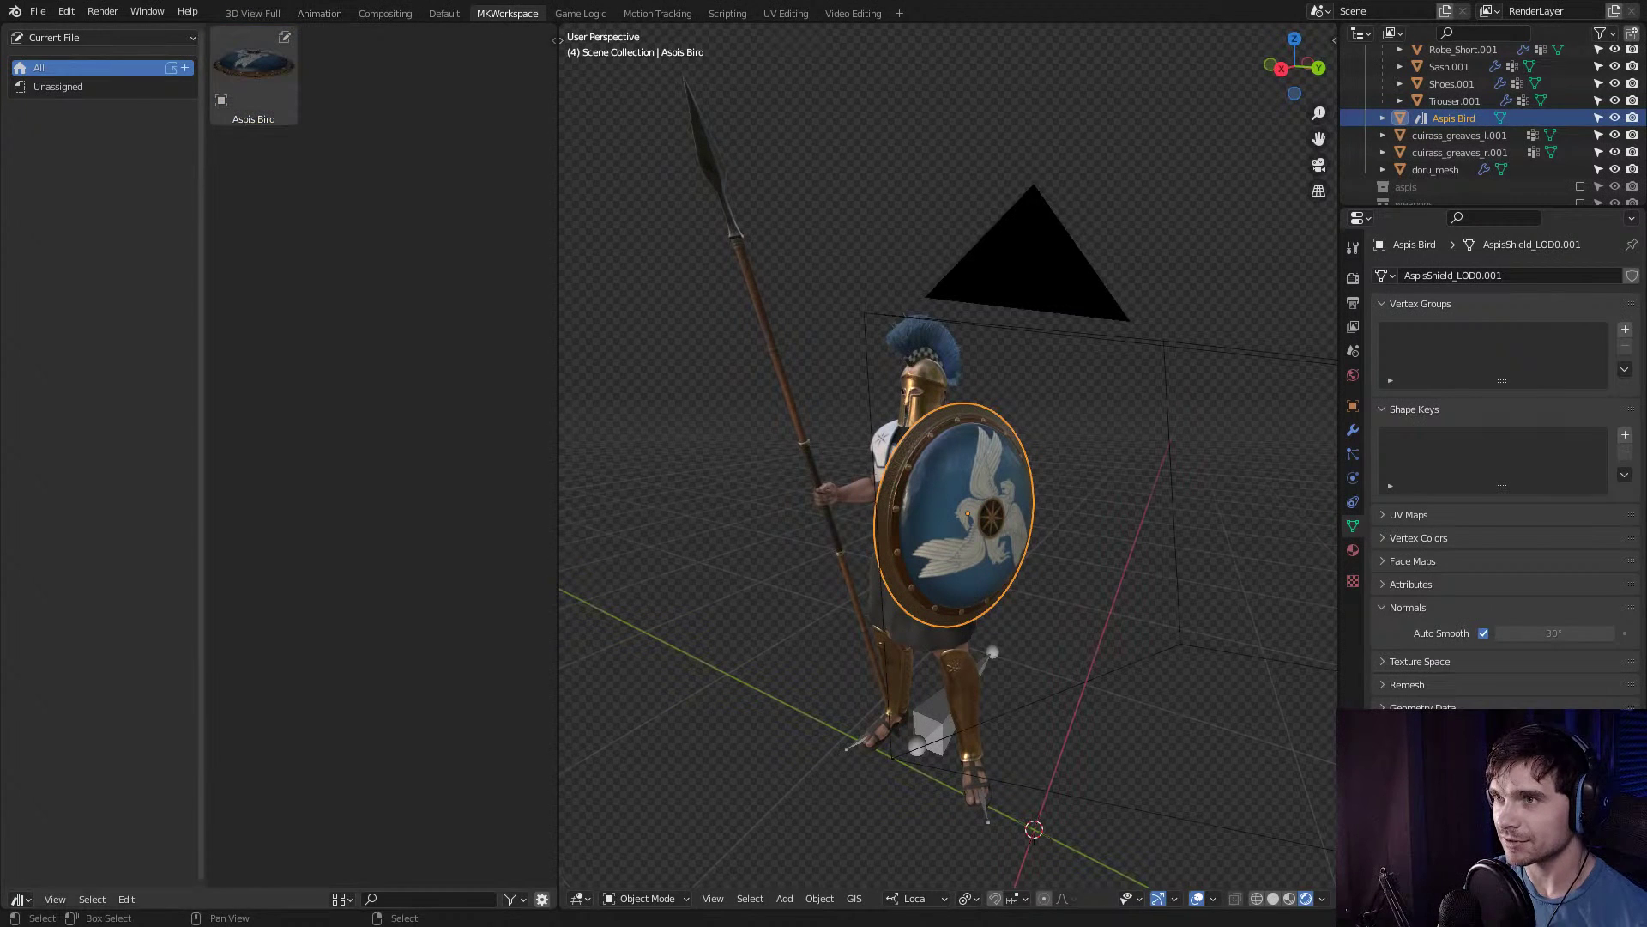
pyautogui.moveTo(253, 73); pyautogui.dragTo(1235, 538)
pyautogui.moveTo(1115, 429); pyautogui.dragTo(987, 411, button='middle')
pyautogui.scroll(-4, 987, 412)
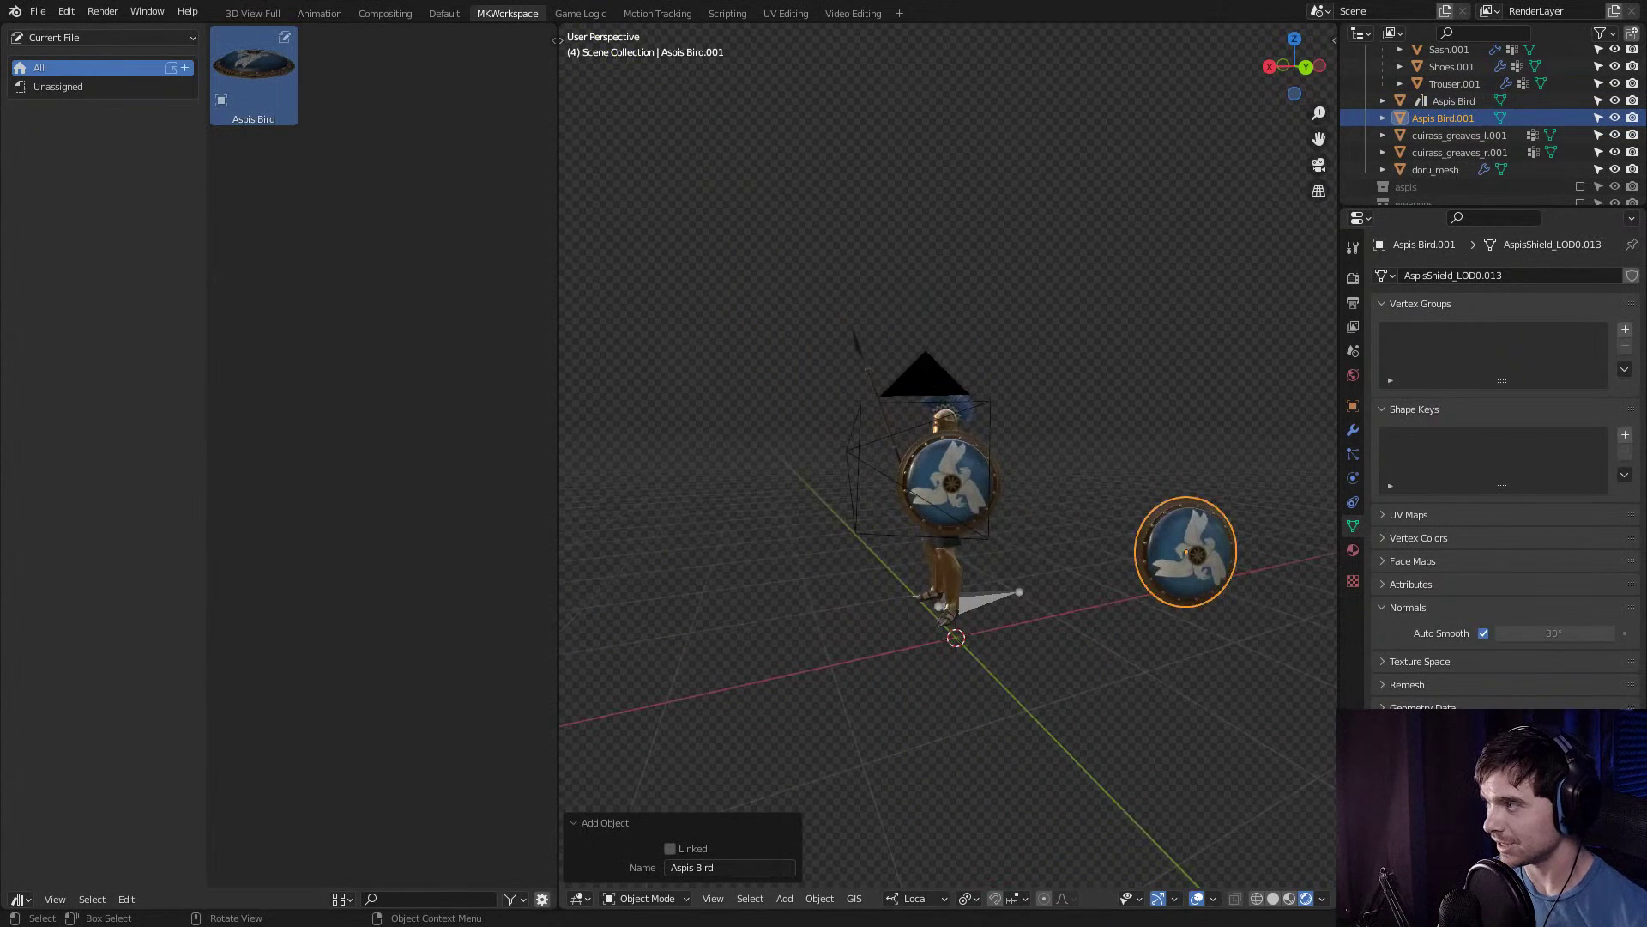
pyautogui.moveTo(253, 73); pyautogui.dragTo(1055, 687)
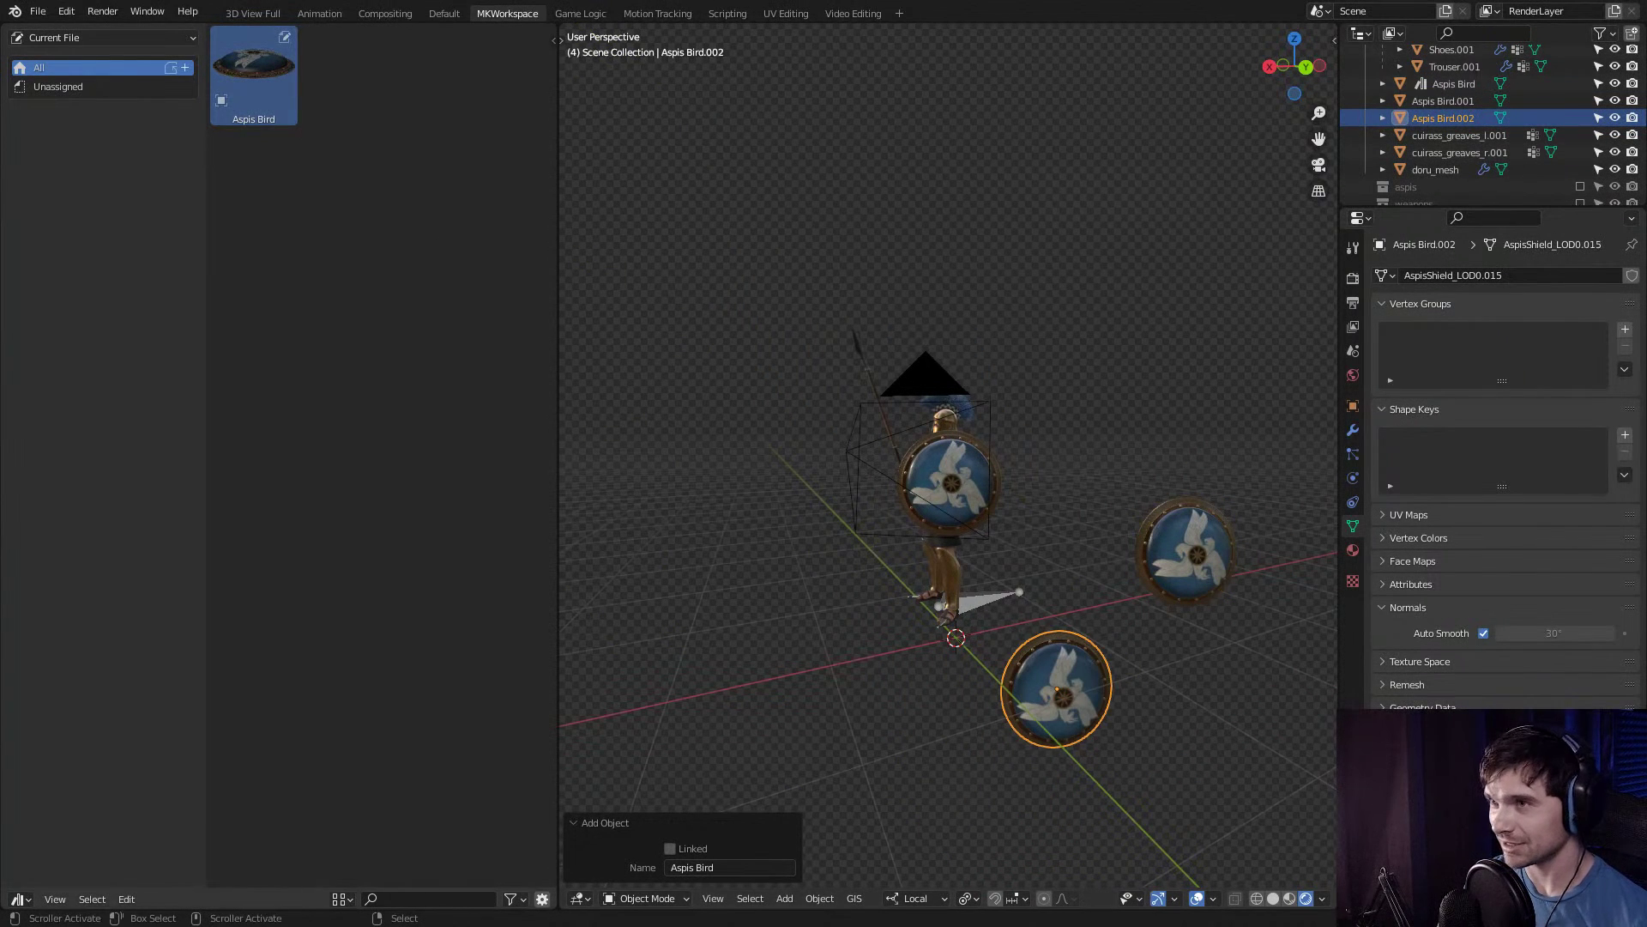
pyautogui.moveTo(253, 73); pyautogui.dragTo(728, 659)
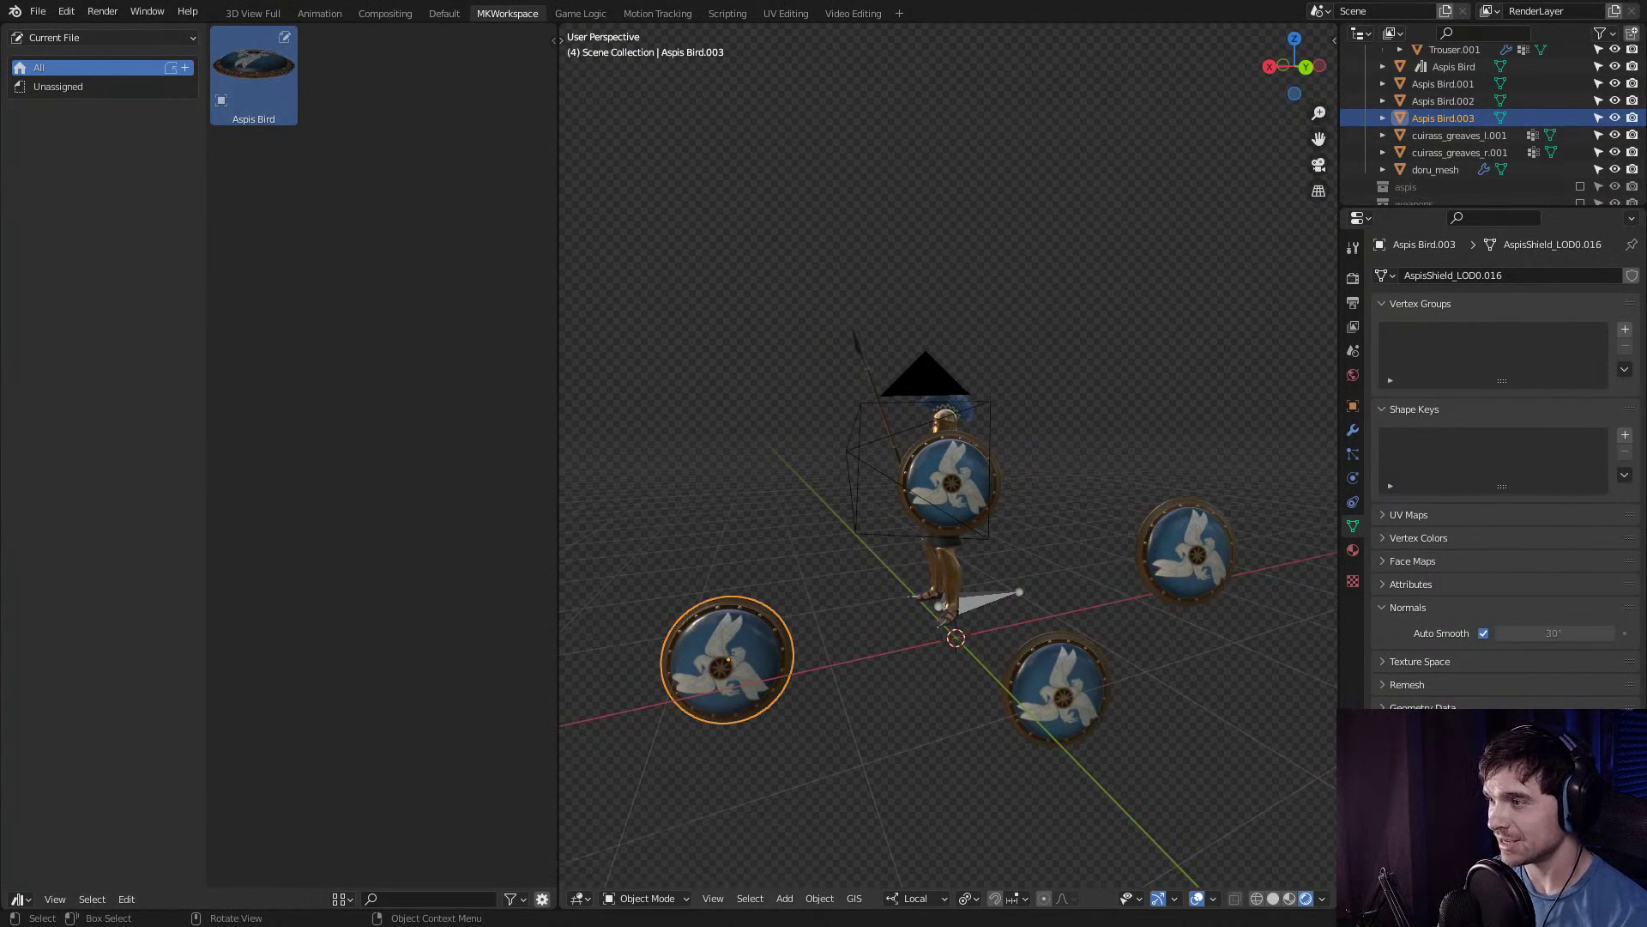
# Delete the three placed shield copies, keeping only the soldier's original shield.
pyautogui.press('Delete')
pyautogui.click(1058, 687)
pyautogui.press('Delete')
pyautogui.click(1187, 551)
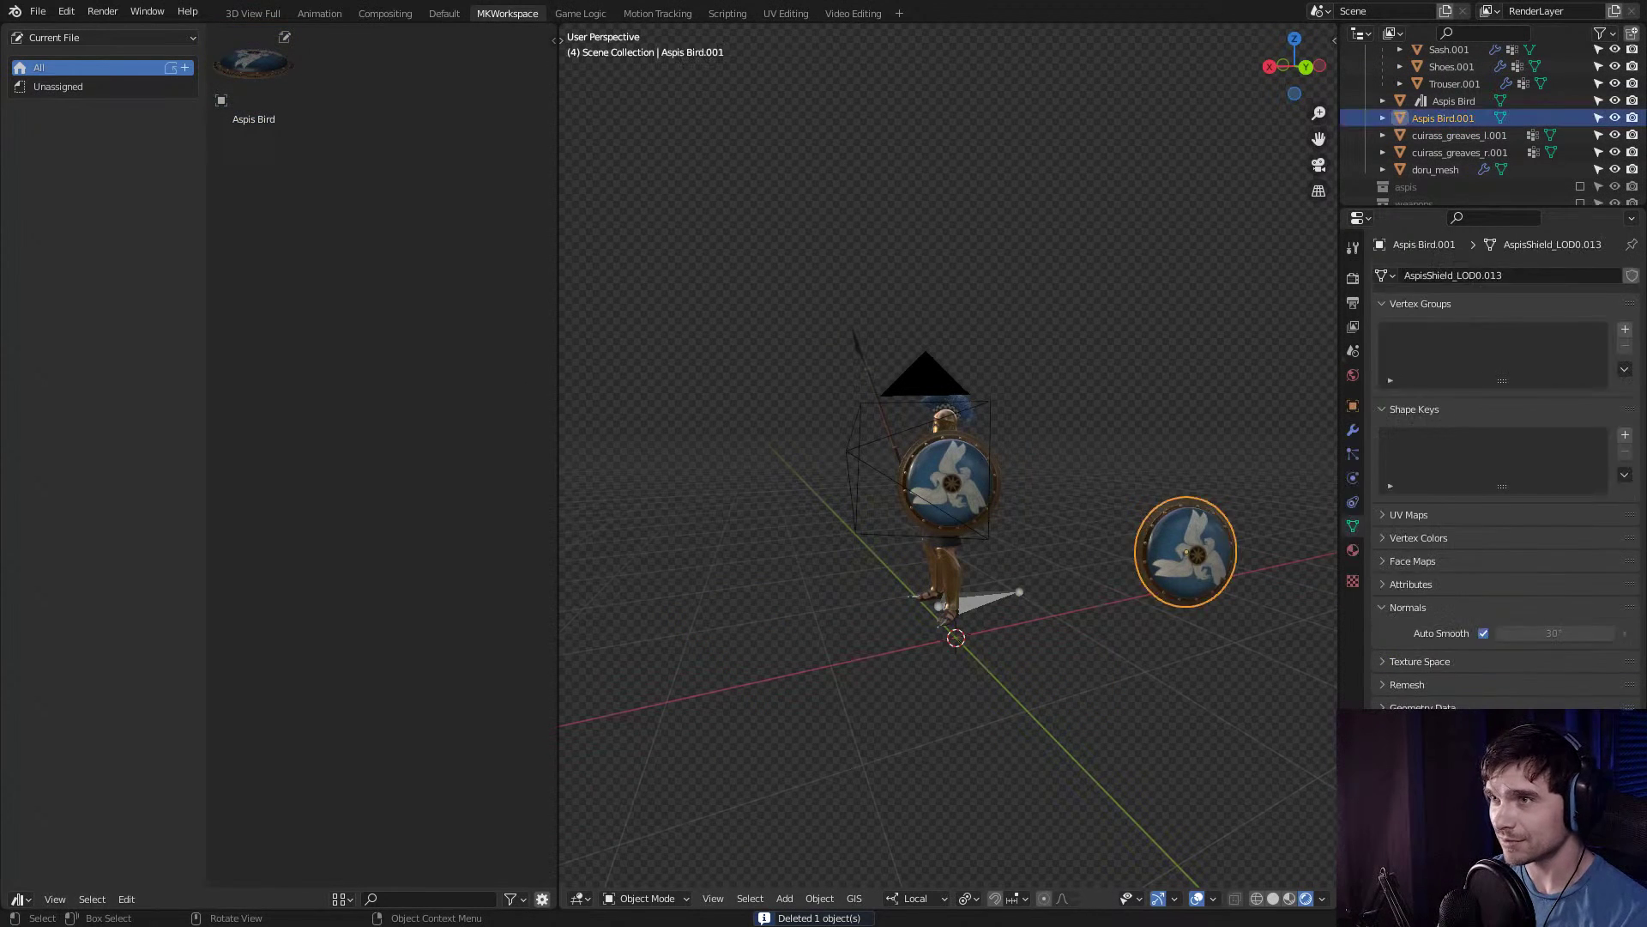
pyautogui.press('Delete')
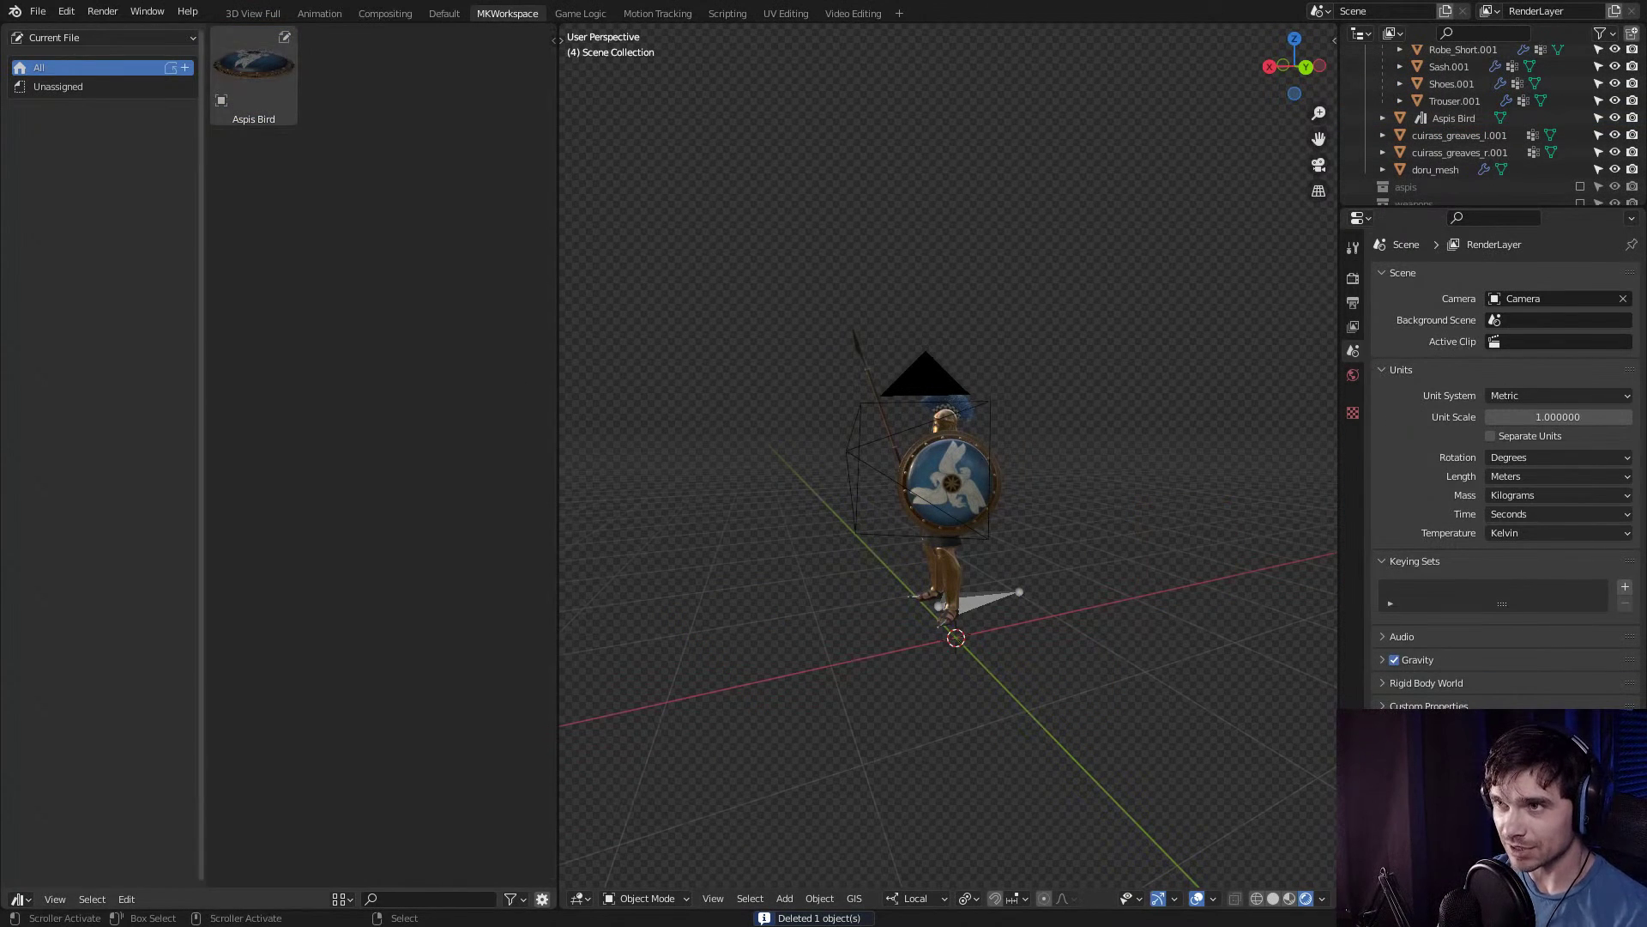
pyautogui.moveTo(858, 515); pyautogui.dragTo(936, 533, button='middle')
pyautogui.scroll(2, 944, 515)
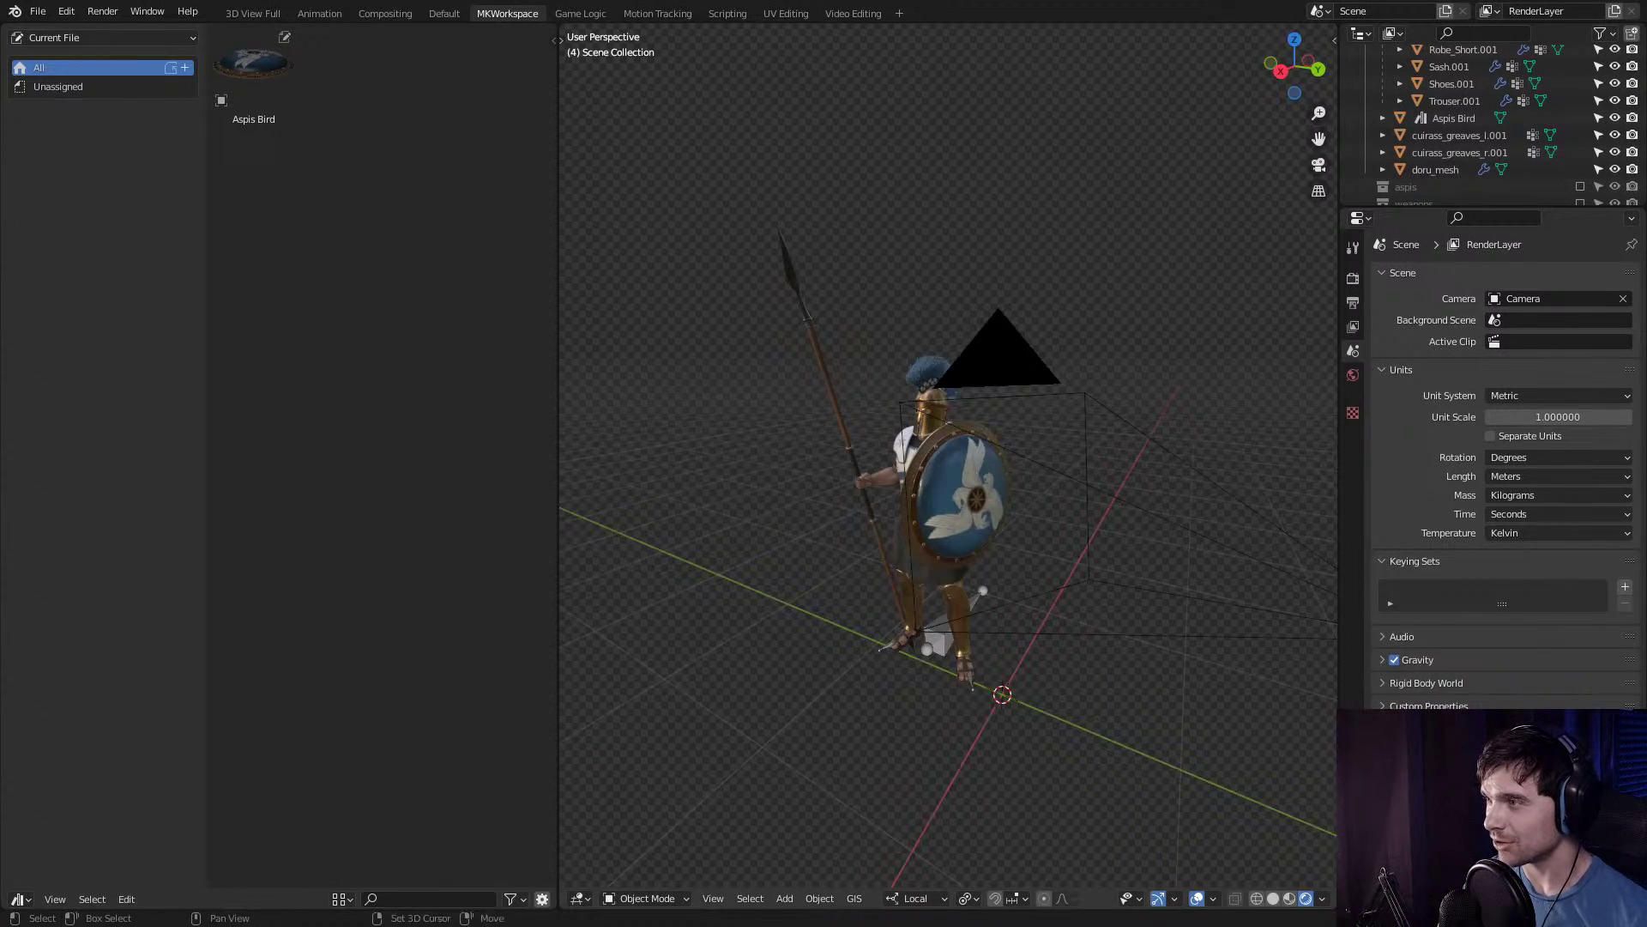
pyautogui.scroll(1, 944, 515)
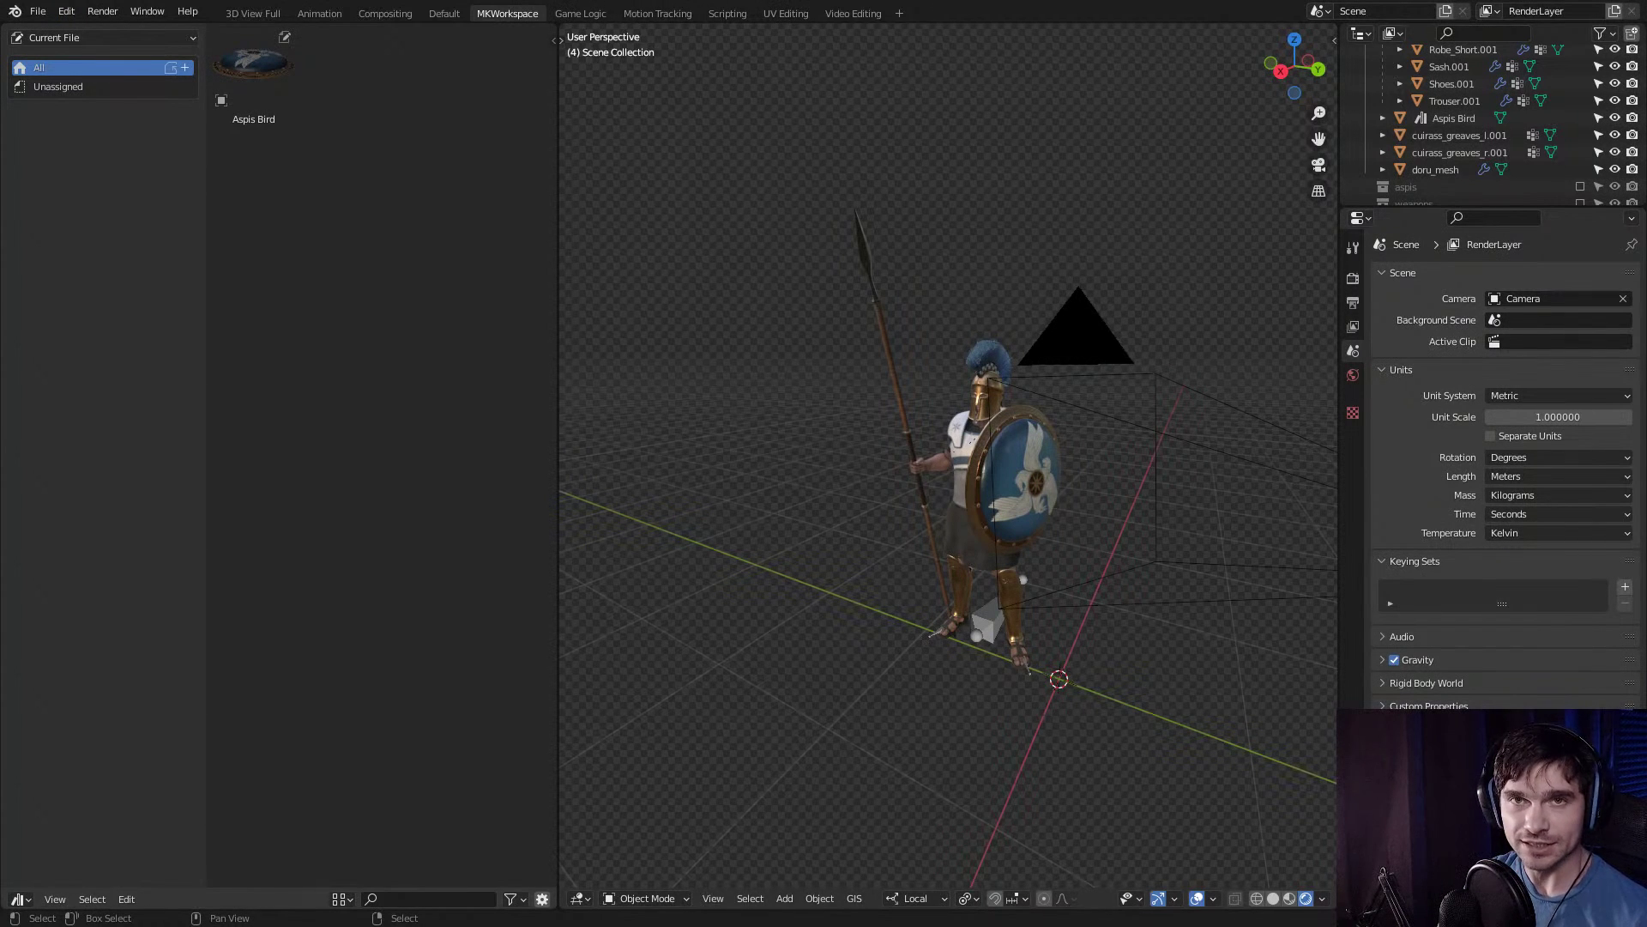
# Rename the User Library asset library as HoB in the file path preferences.
pyautogui.click(66, 11)
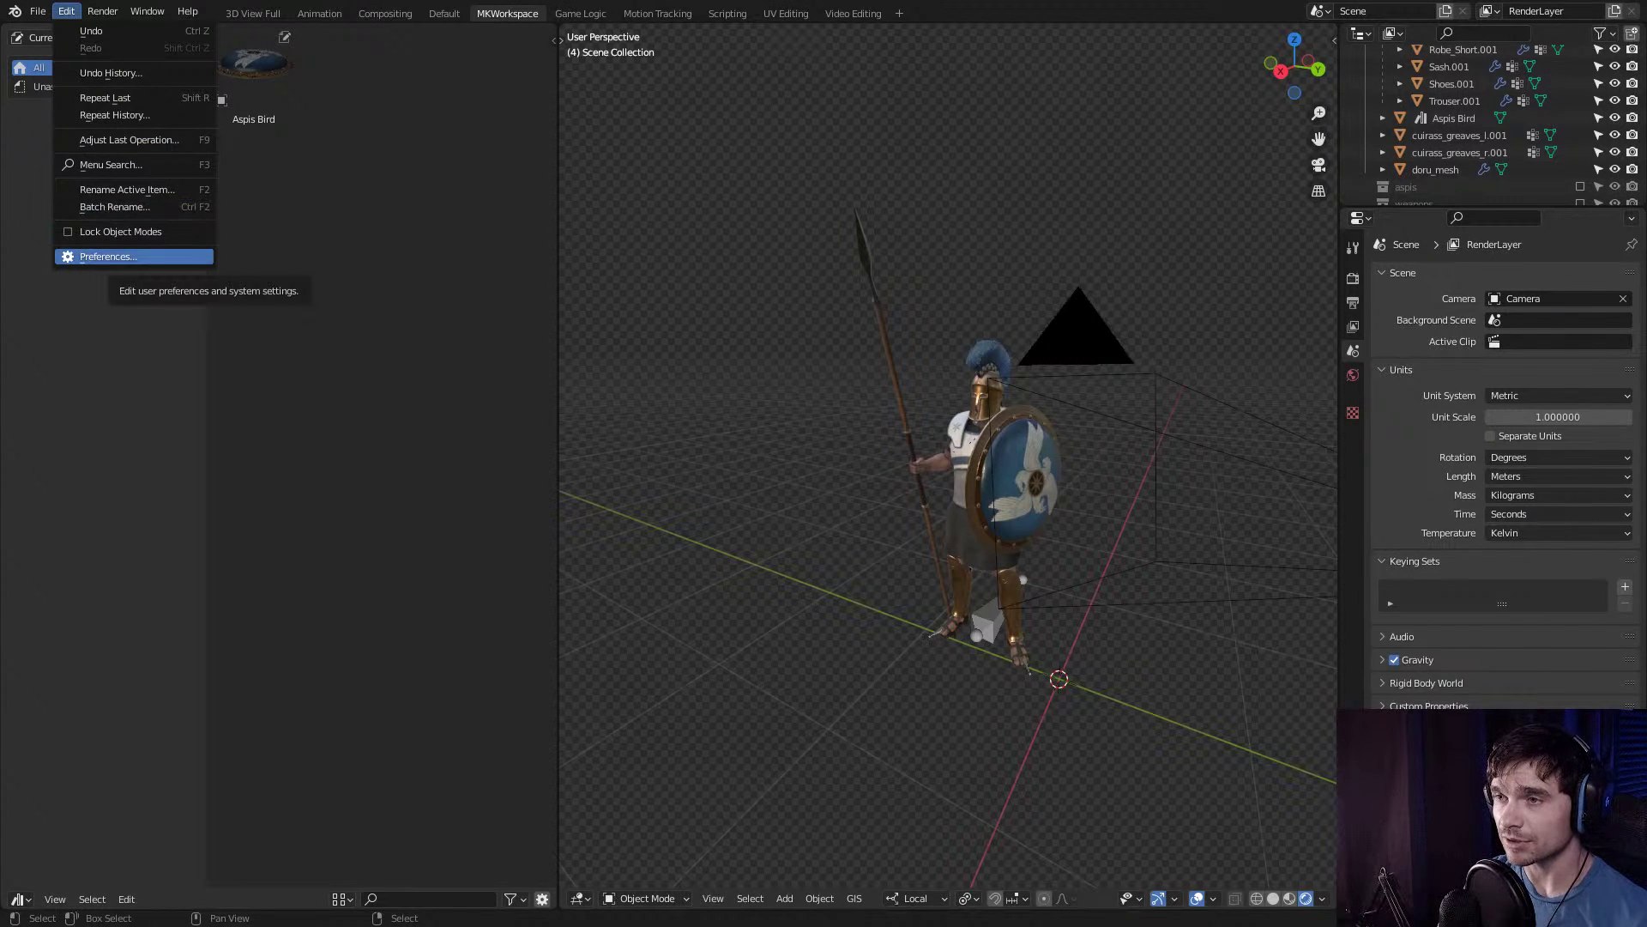
pyautogui.click(108, 257)
pyautogui.moveTo(237, 37); pyautogui.dragTo(292, 100)
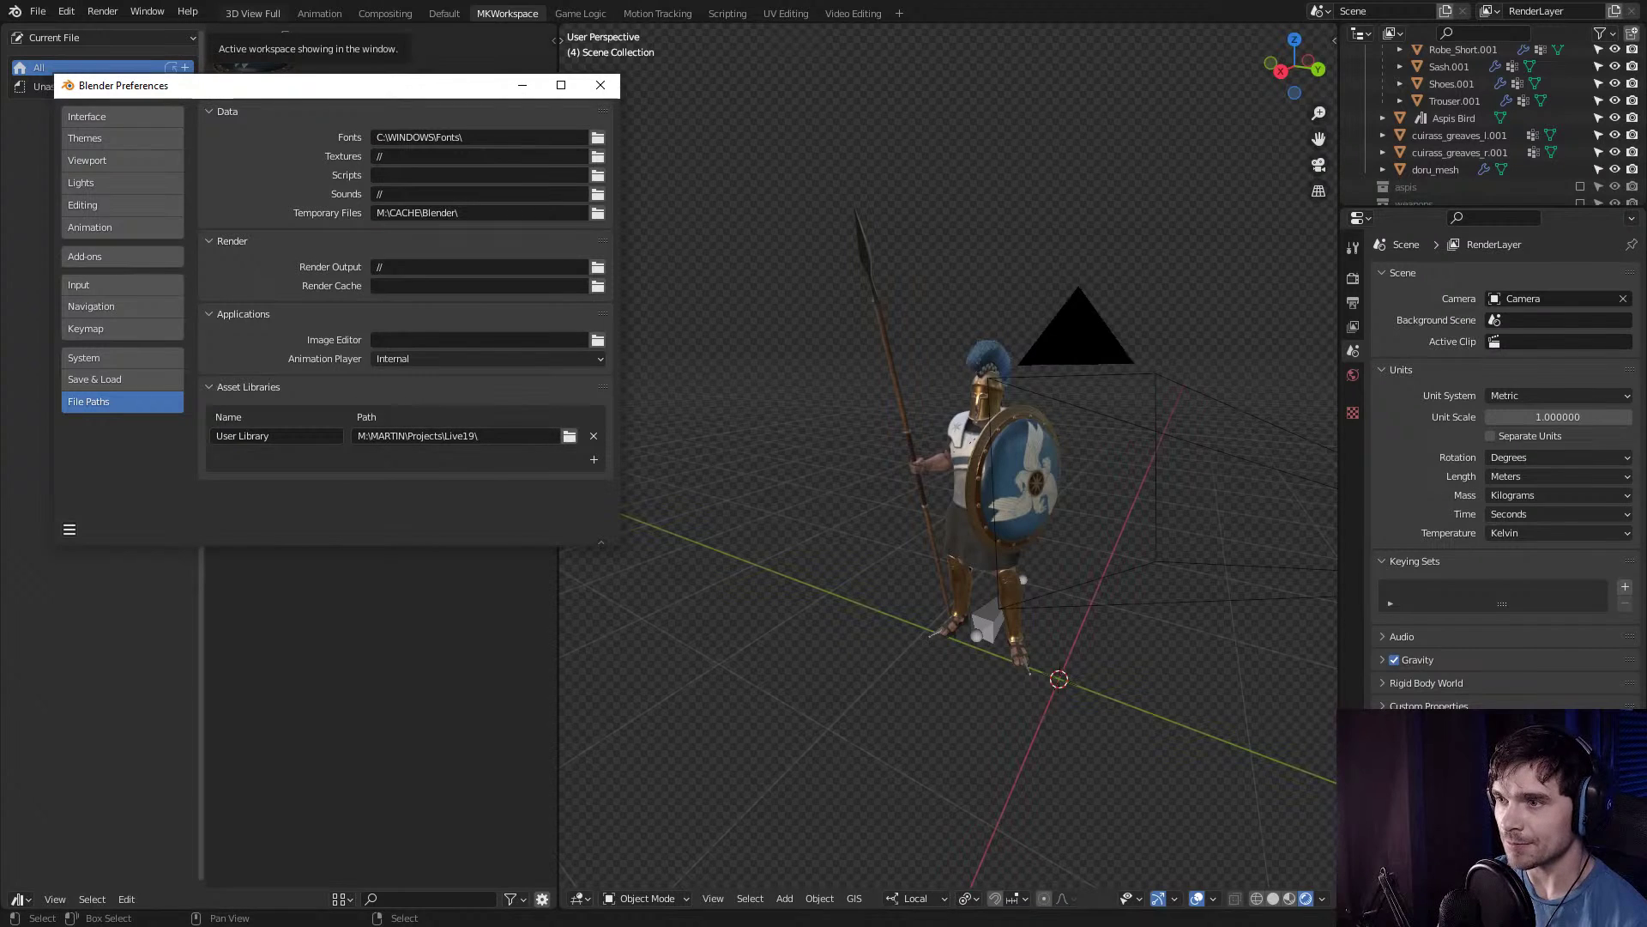
pyautogui.click(257, 436)
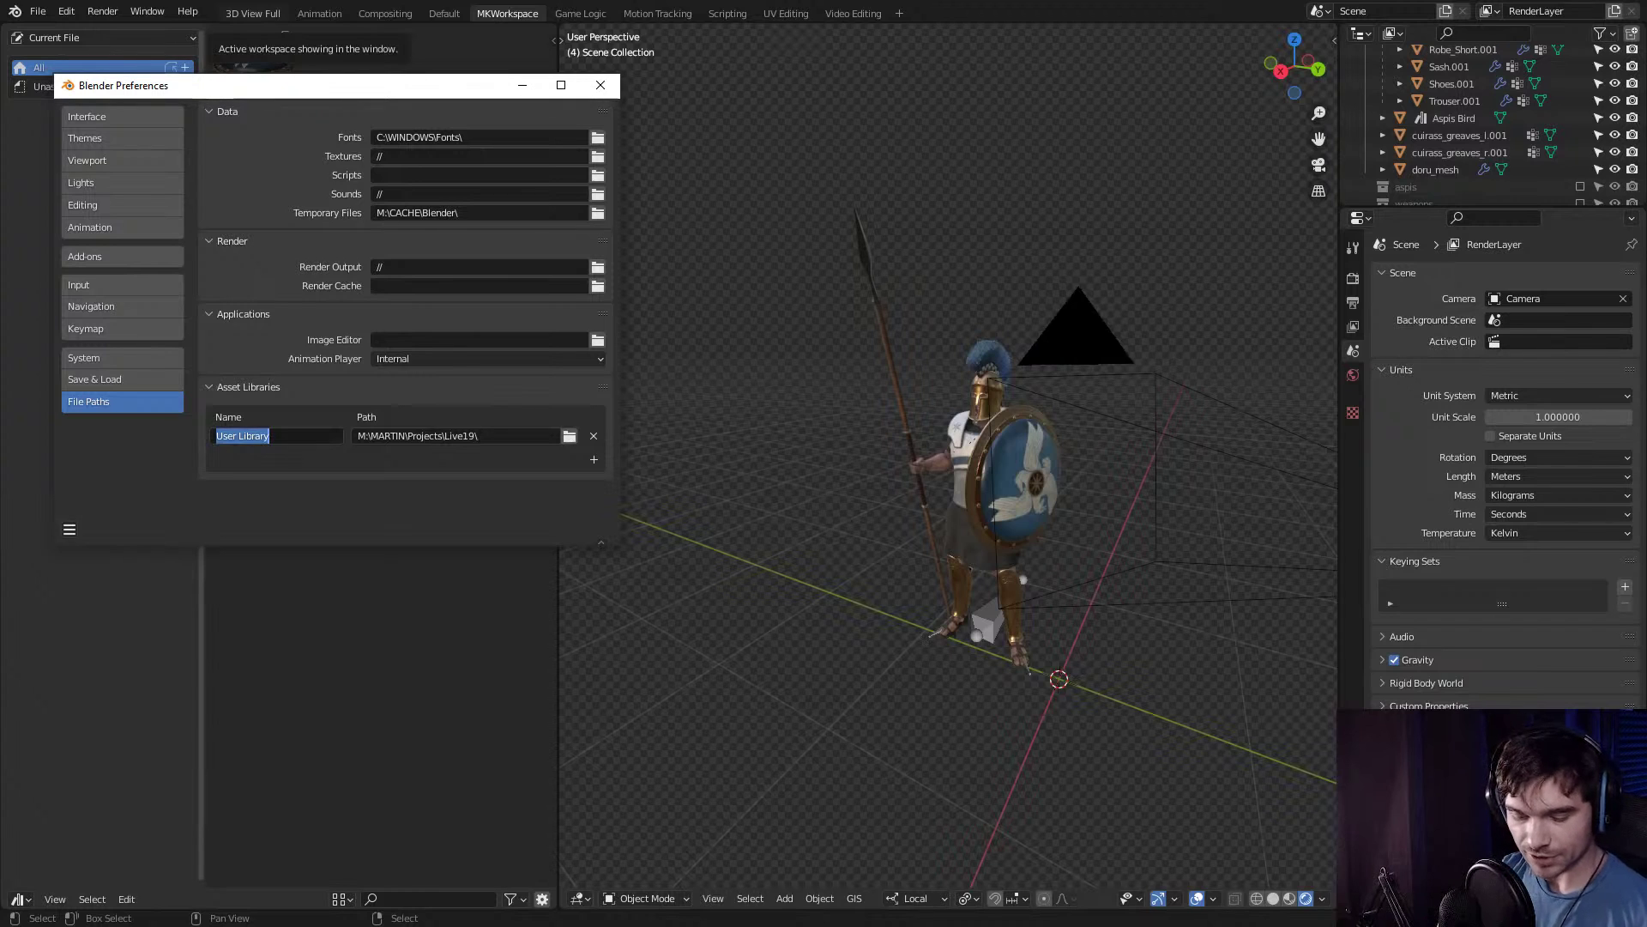
pyautogui.write('HoB')
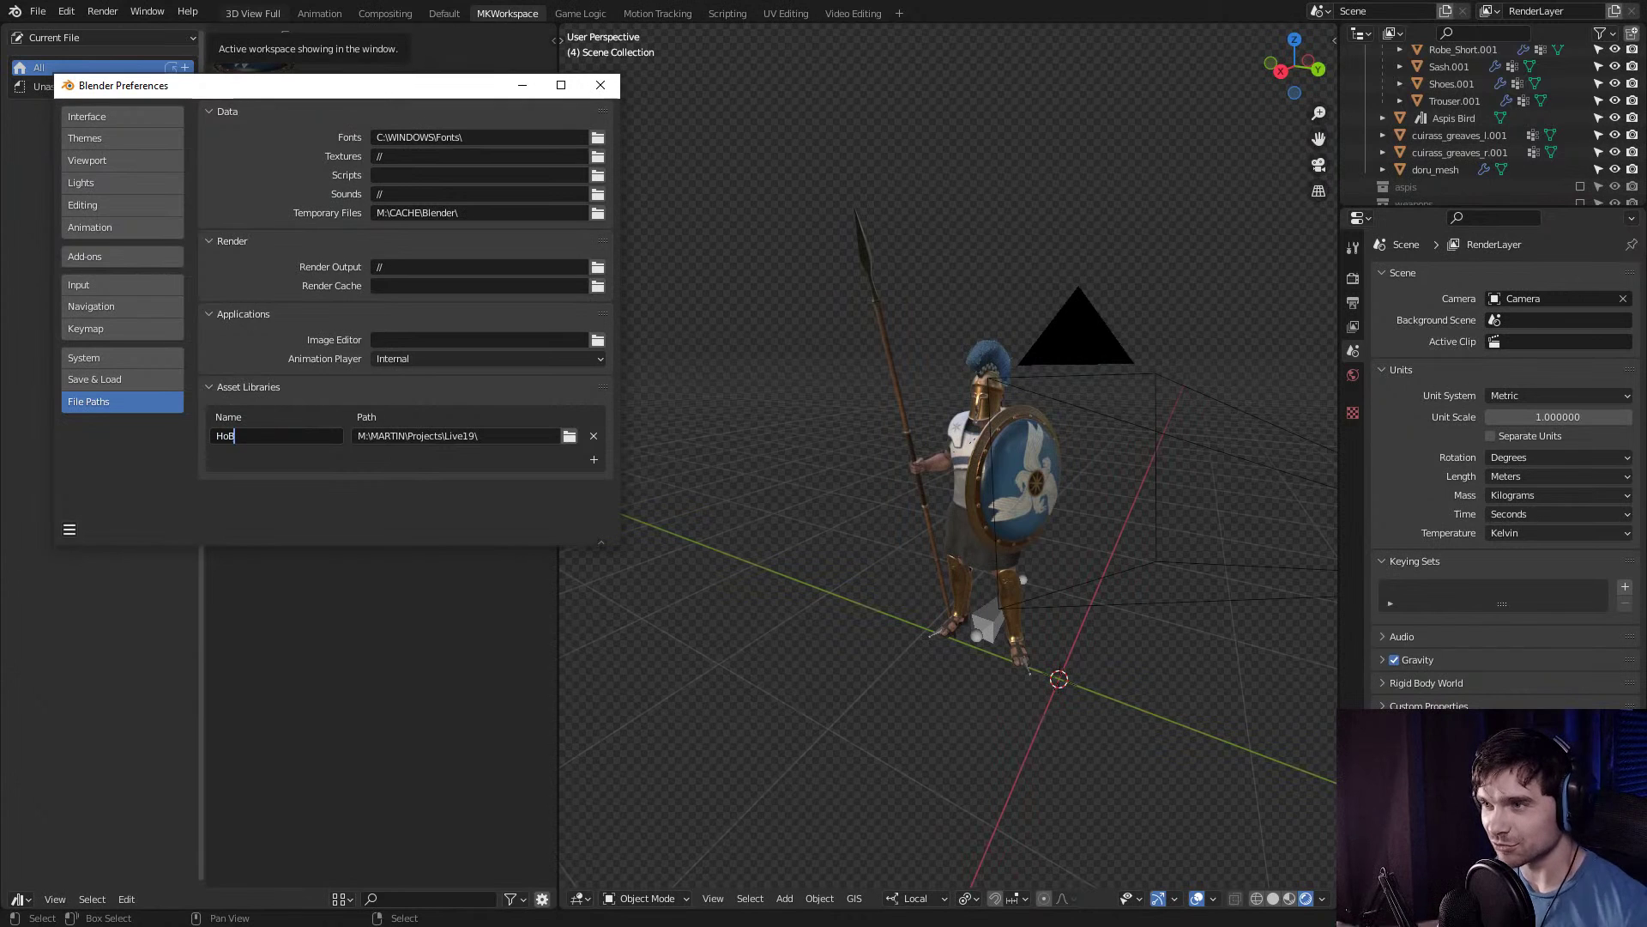
pyautogui.press('Return')
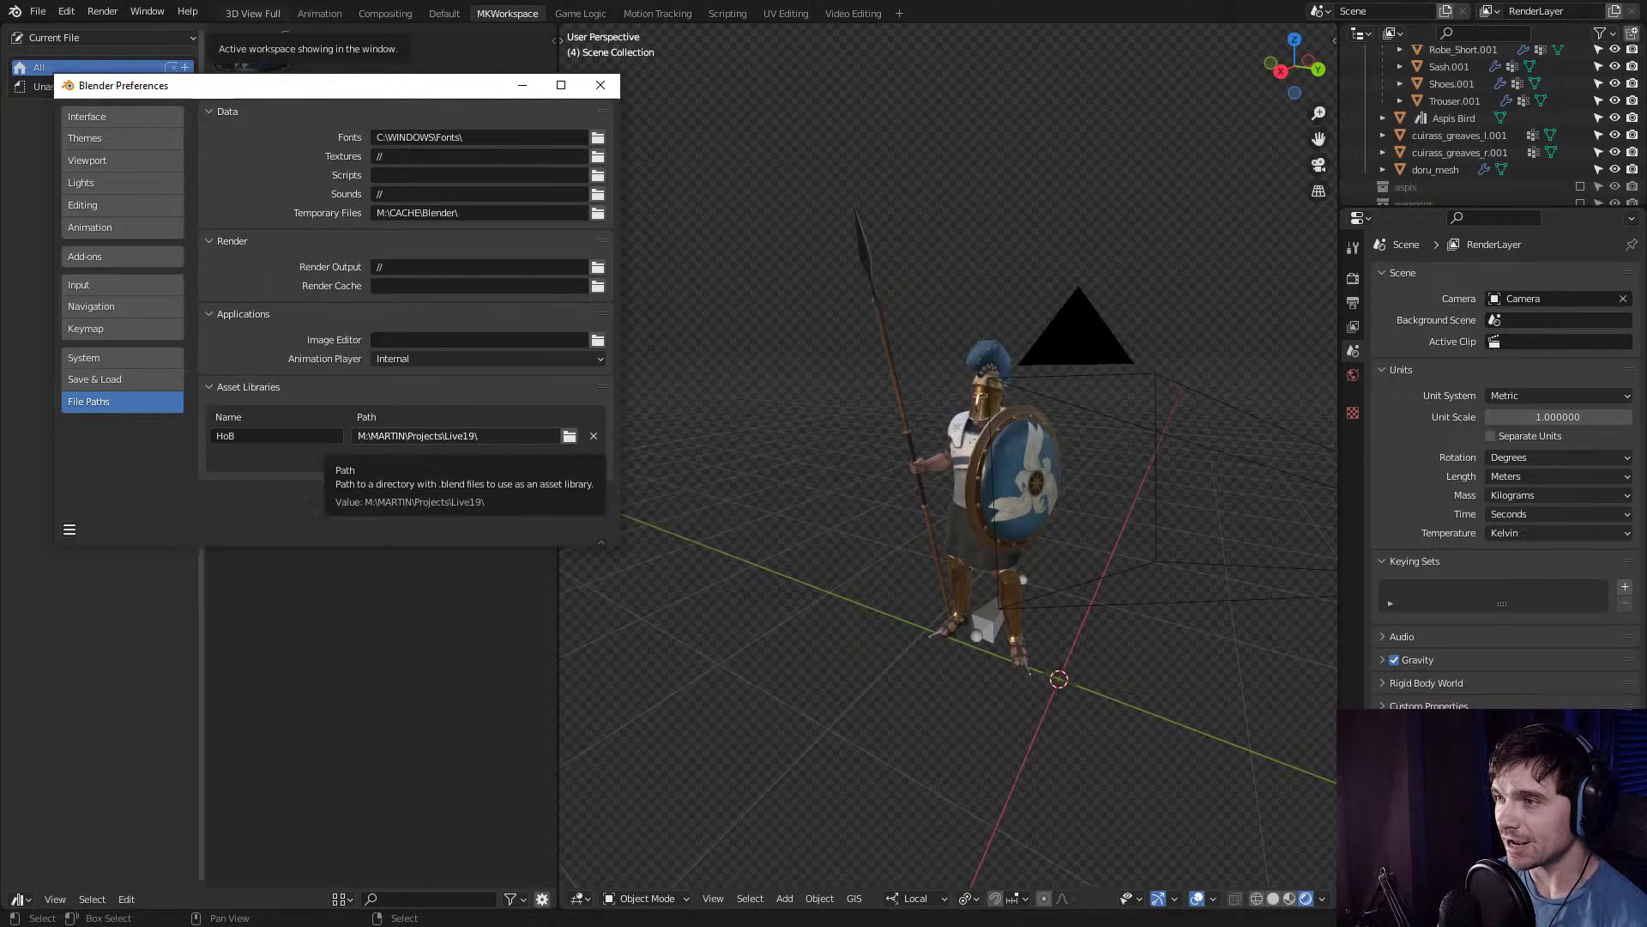
# Save the preferences and close the preferences window.
pyautogui.moveTo(301, 85); pyautogui.dragTo(489, 149)
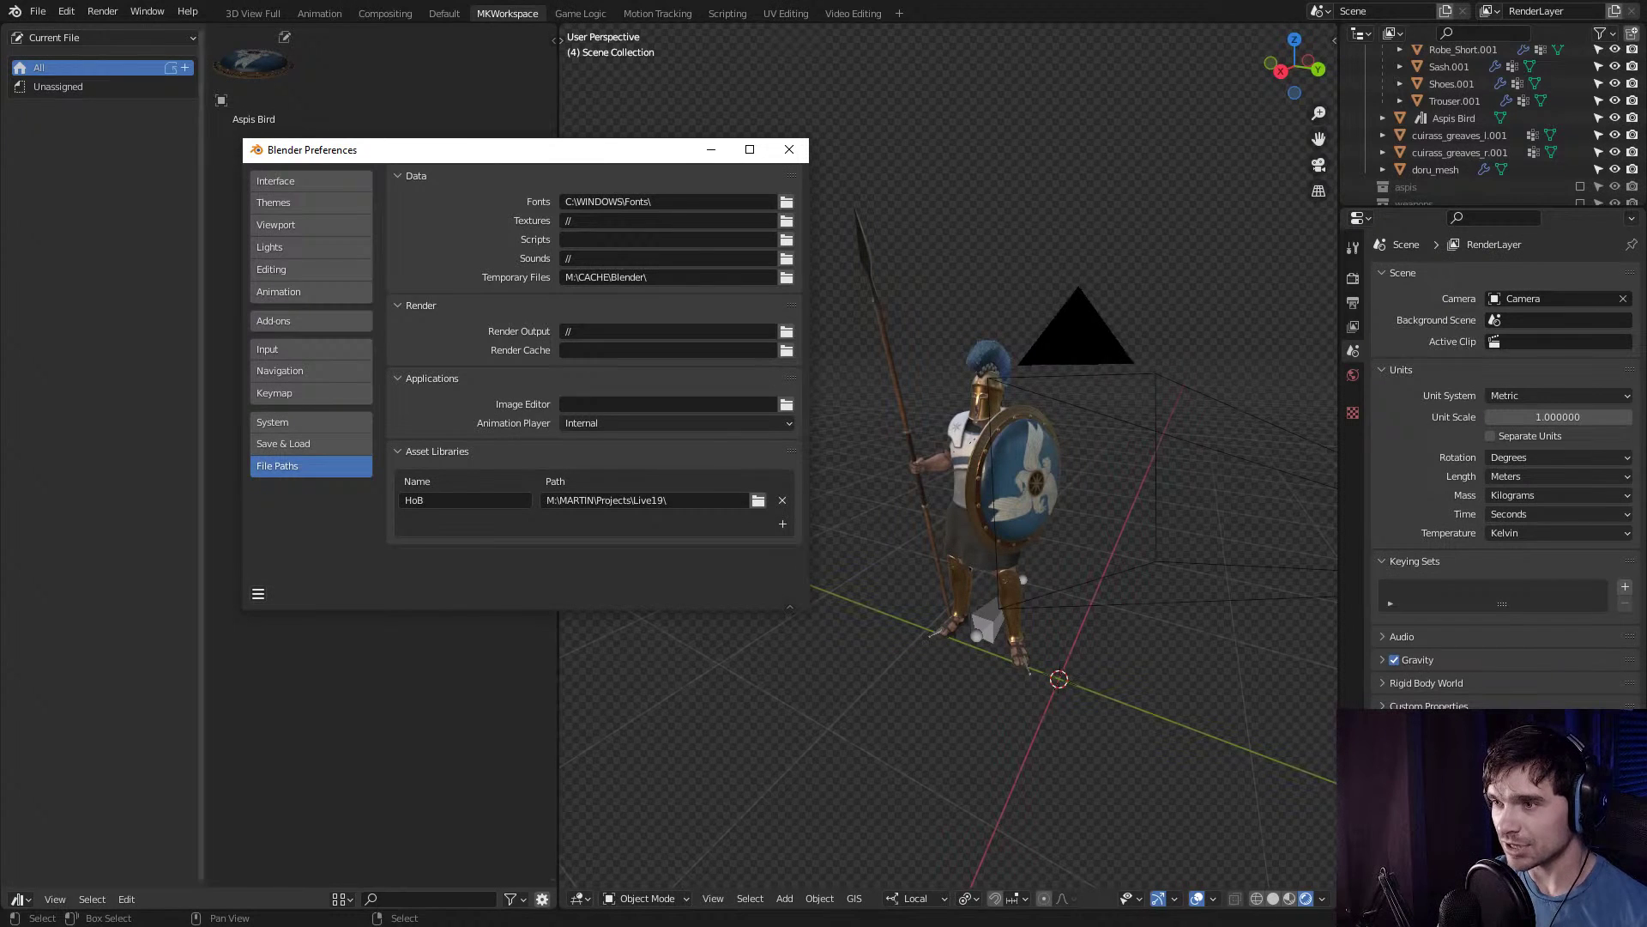
pyautogui.click(257, 593)
pyautogui.click(309, 549)
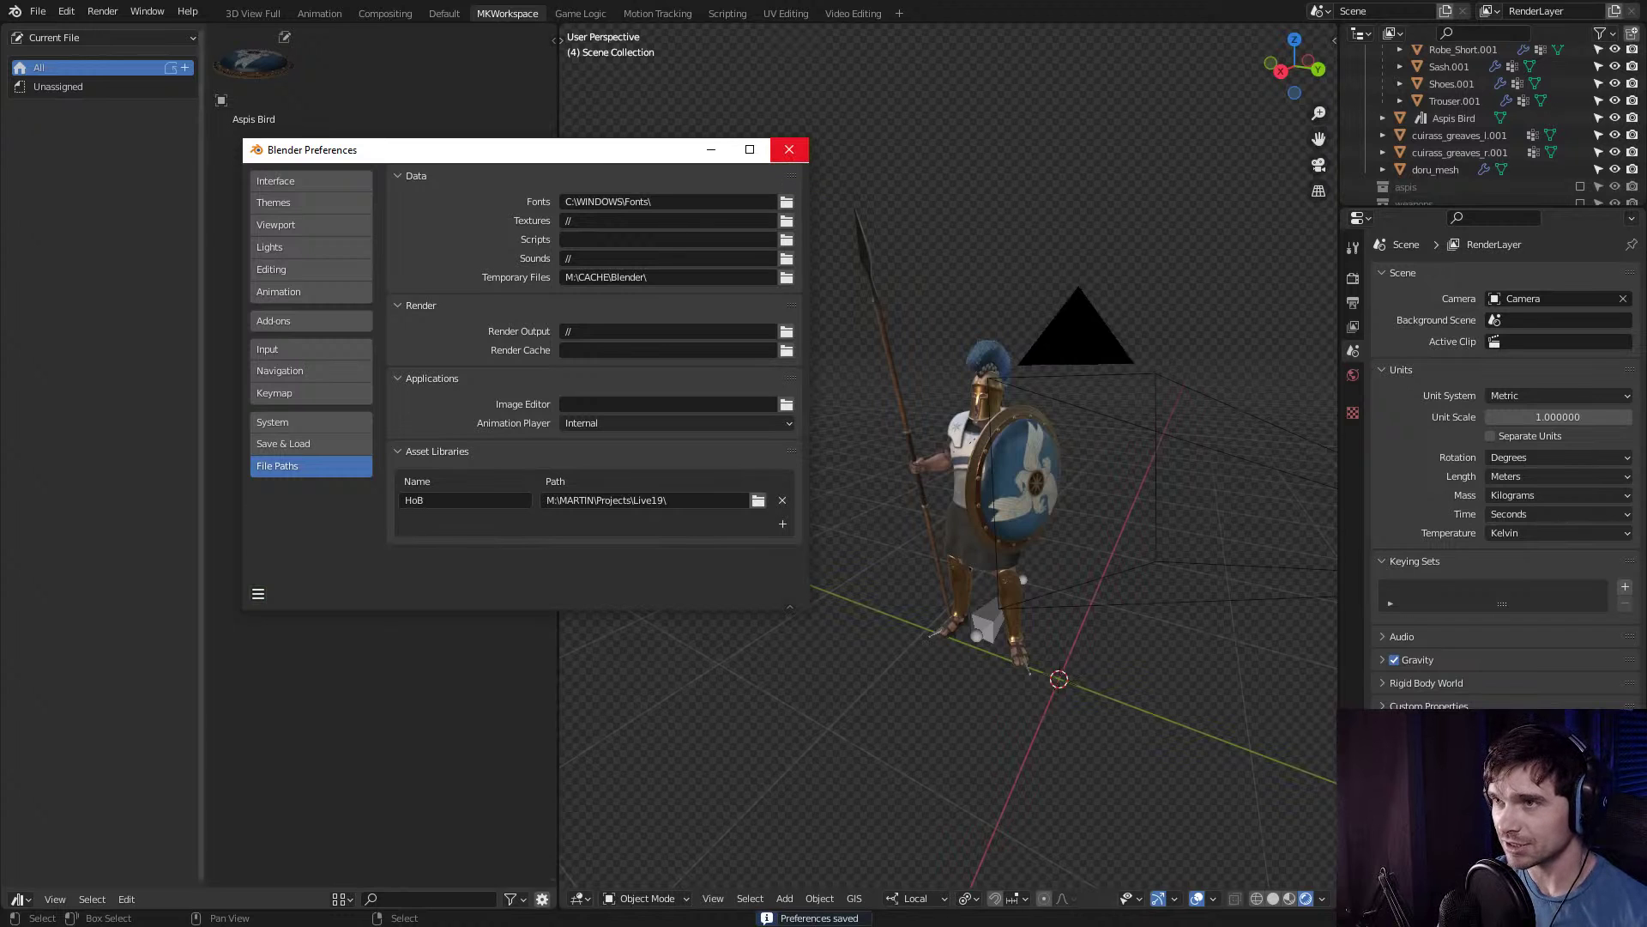
pyautogui.click(789, 149)
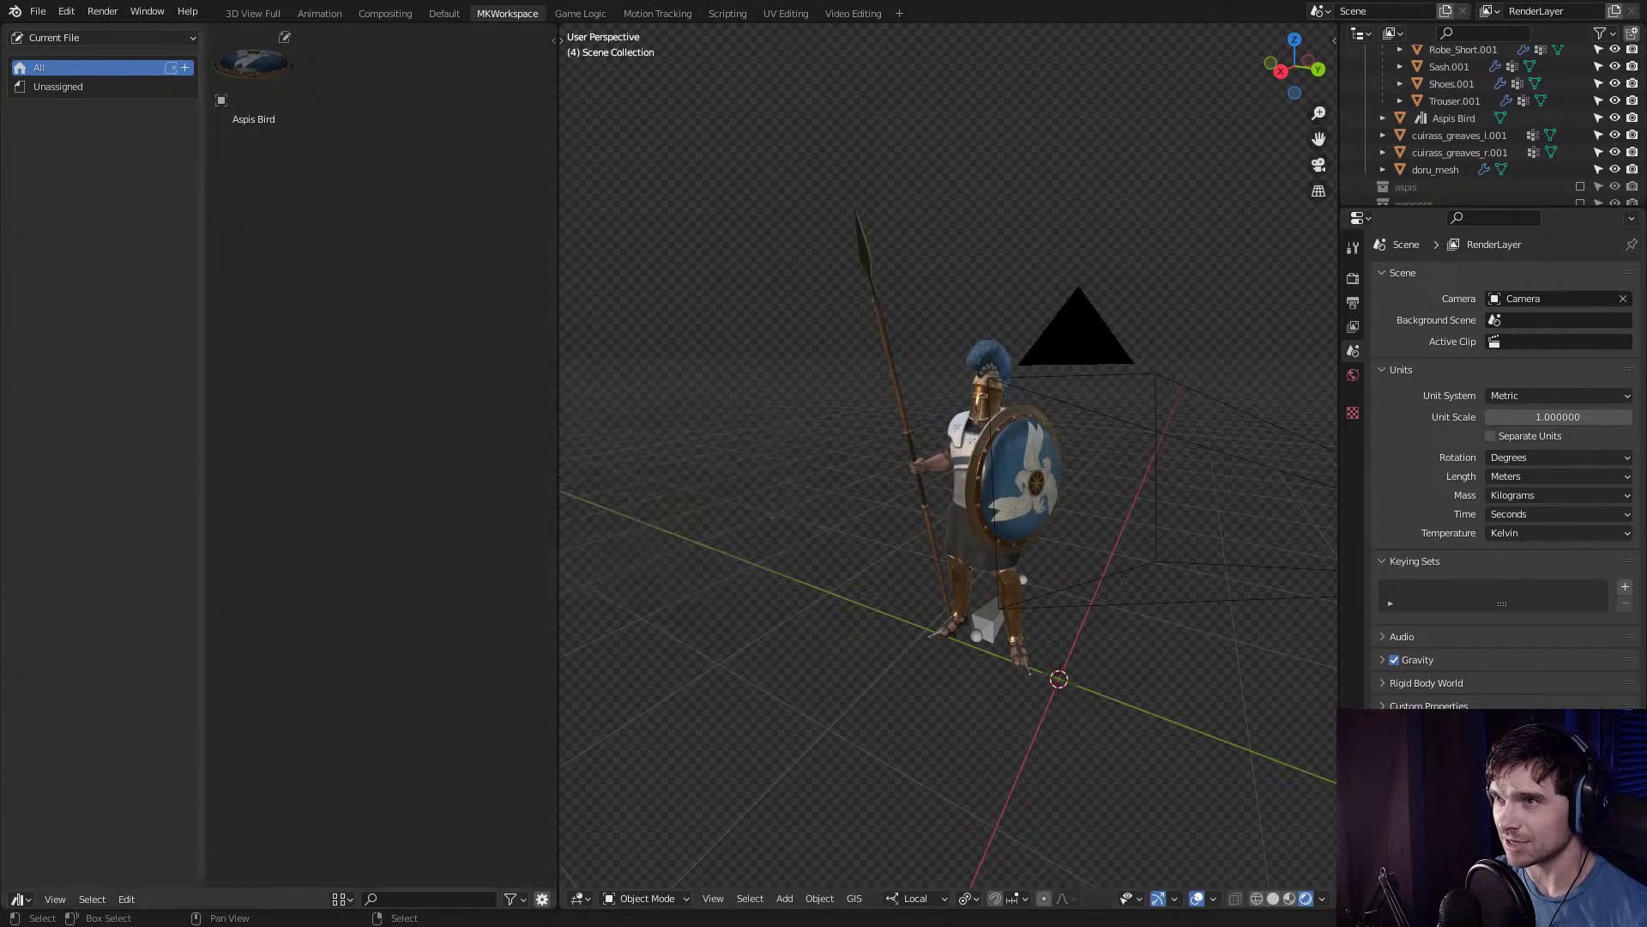
# Select the Aspis Bird asset and the soldier's shield, frame the shield, and show the asset's details and preview.
pyautogui.click(253, 73)
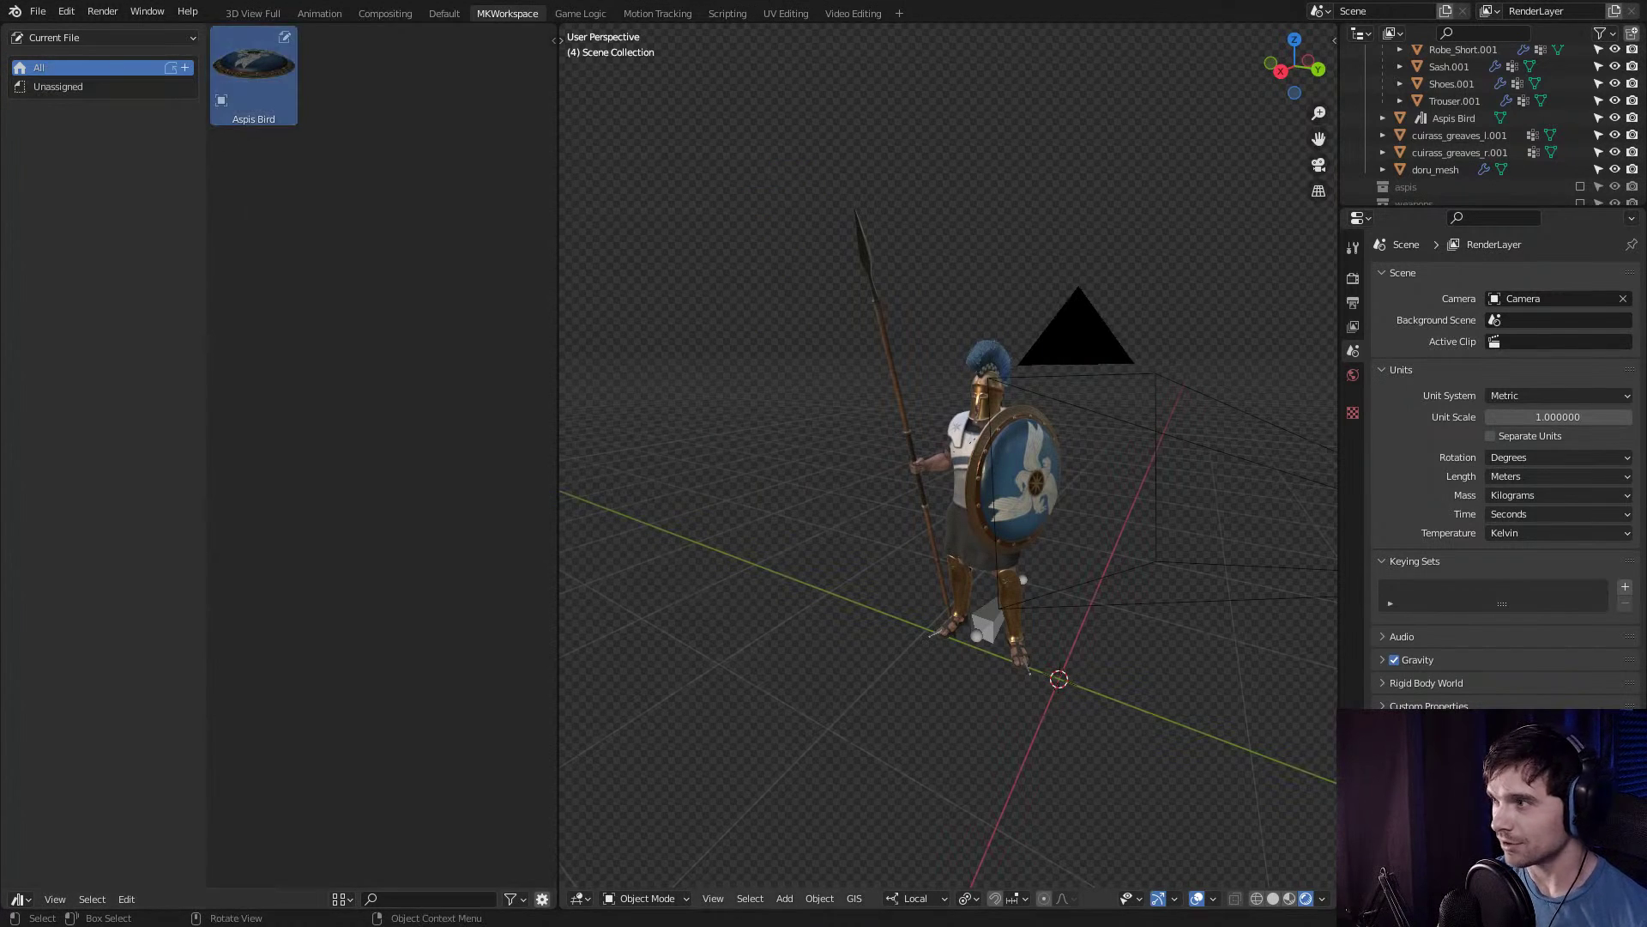
pyautogui.click(1021, 482)
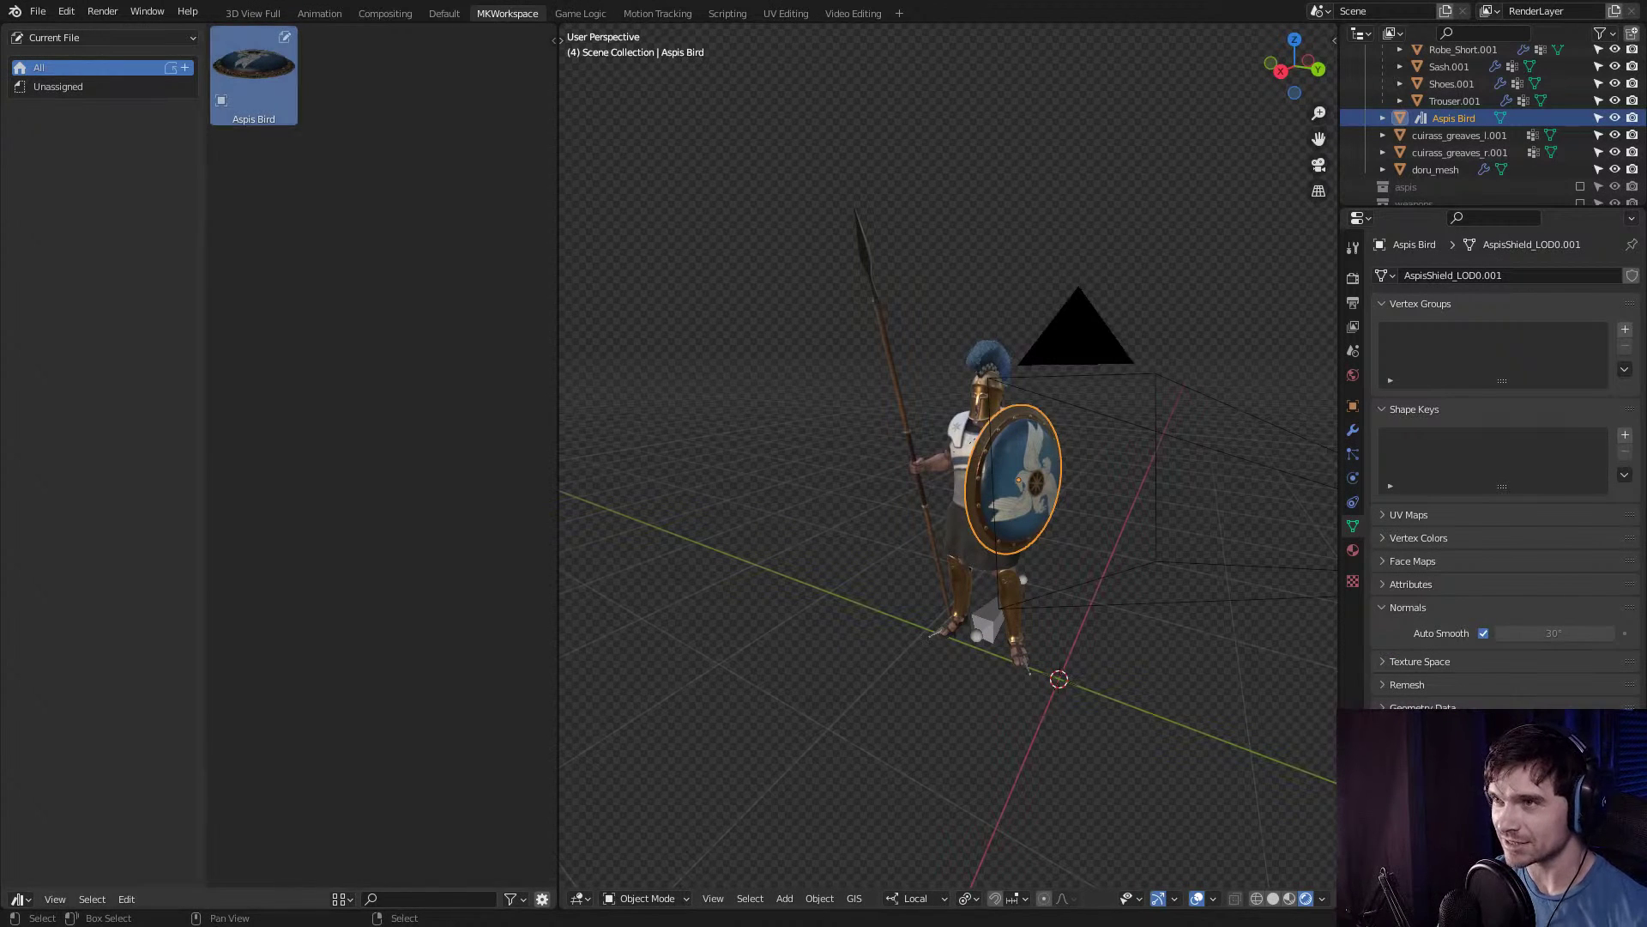
pyautogui.press('KP_Decimal')
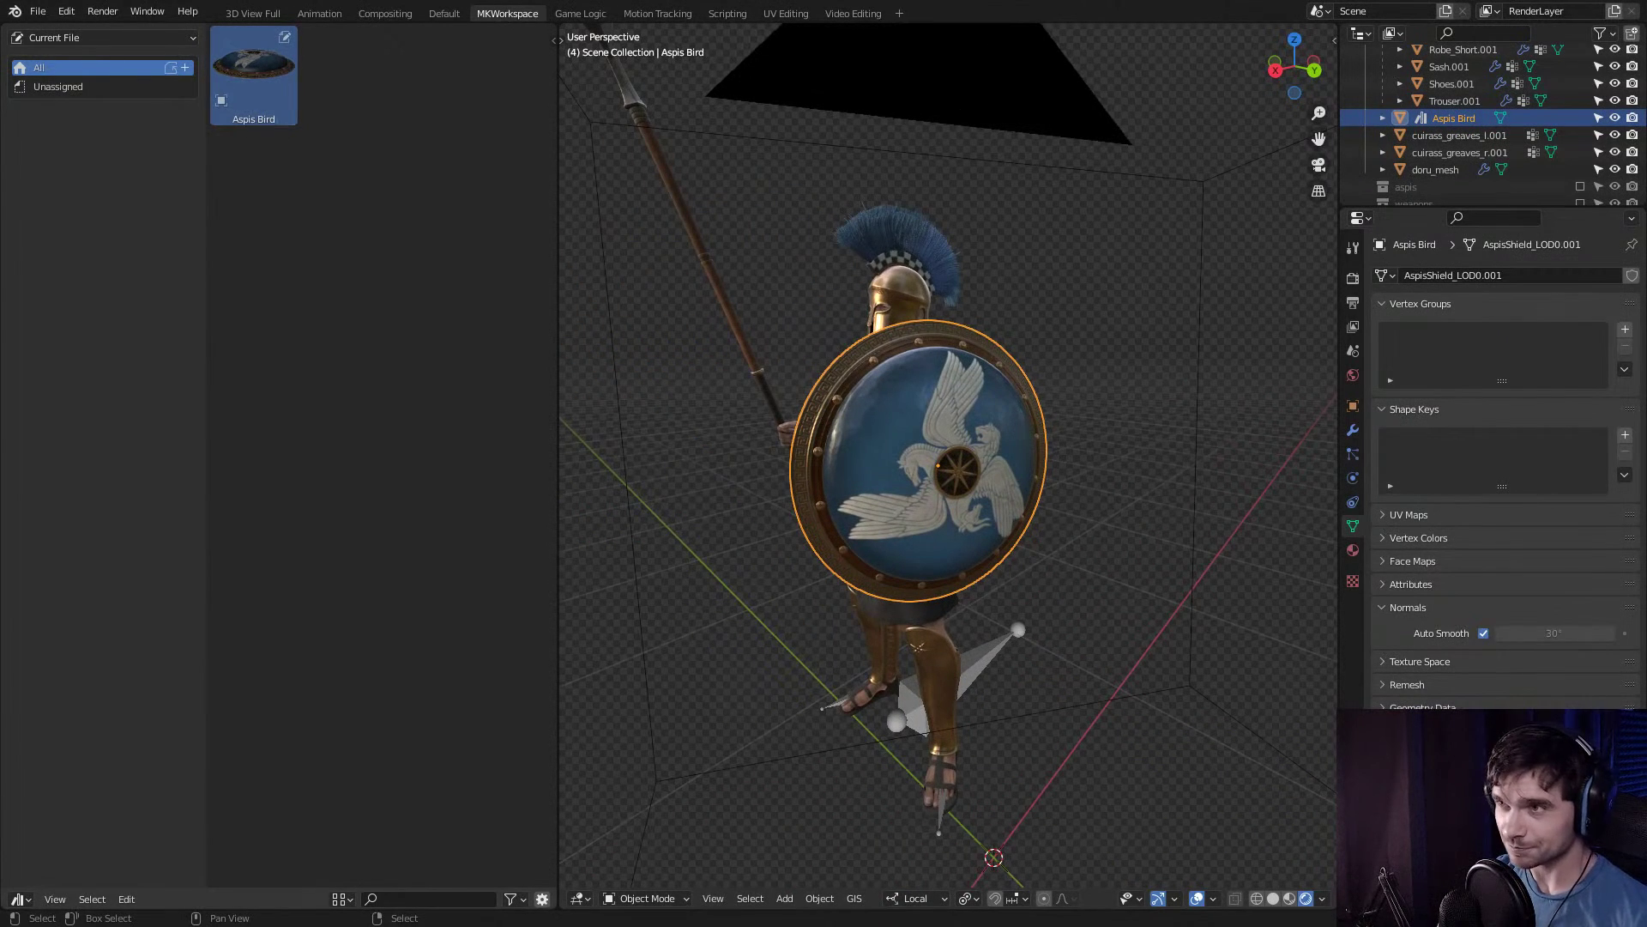
pyautogui.press('n')
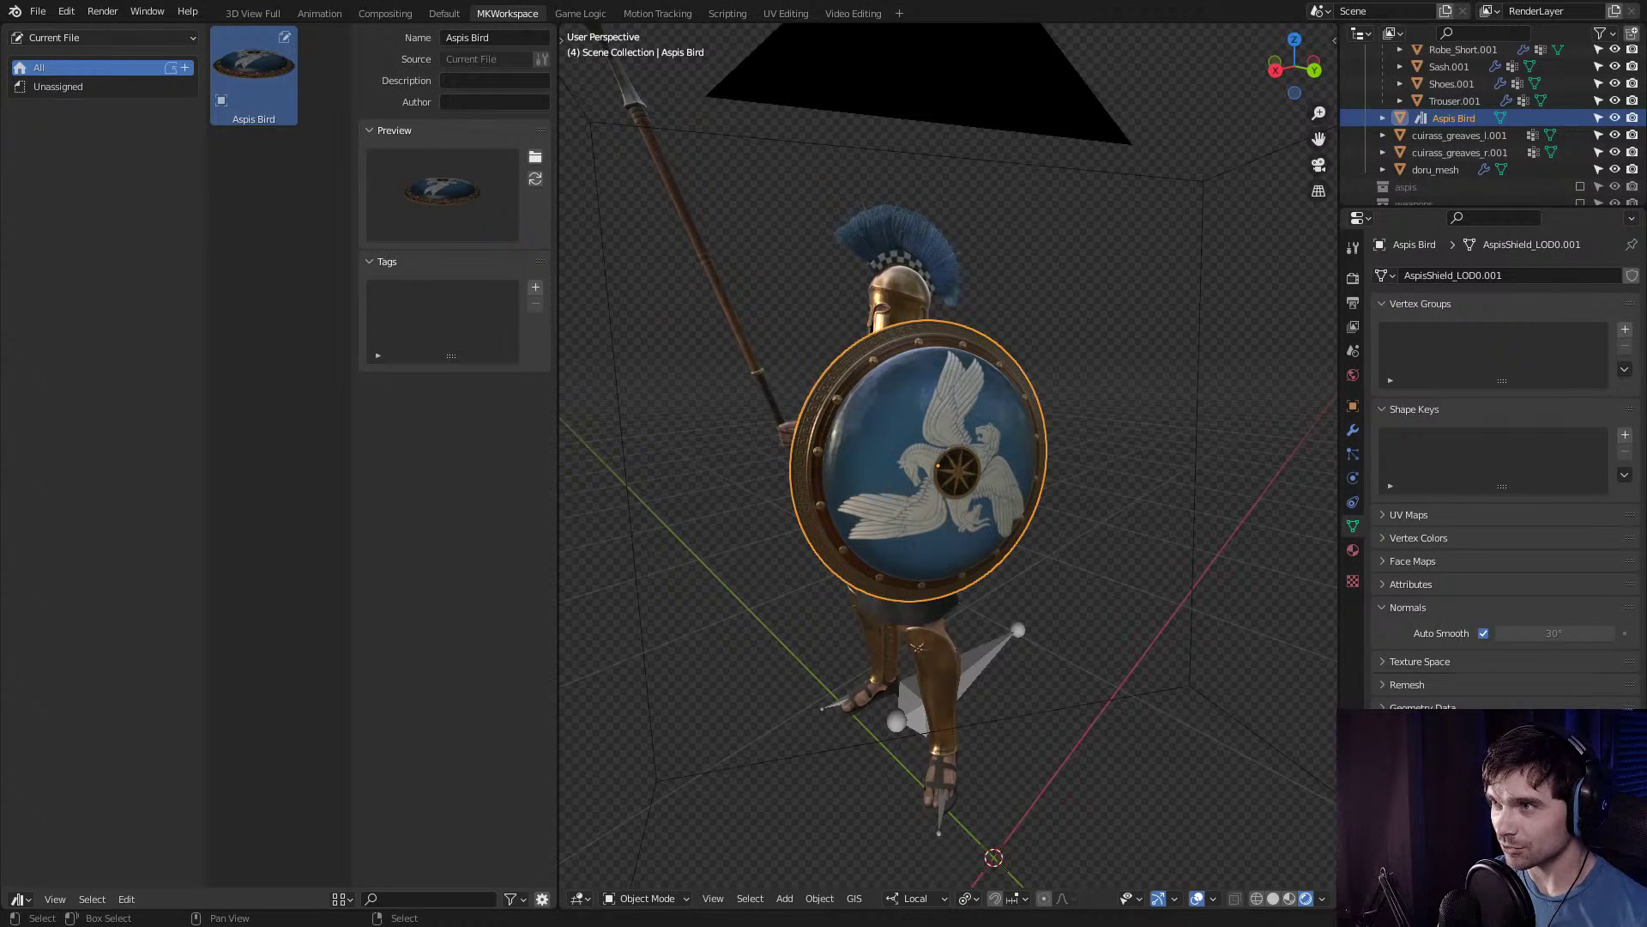
pyautogui.hotkey('alt', 'a')
pyautogui.press('n')
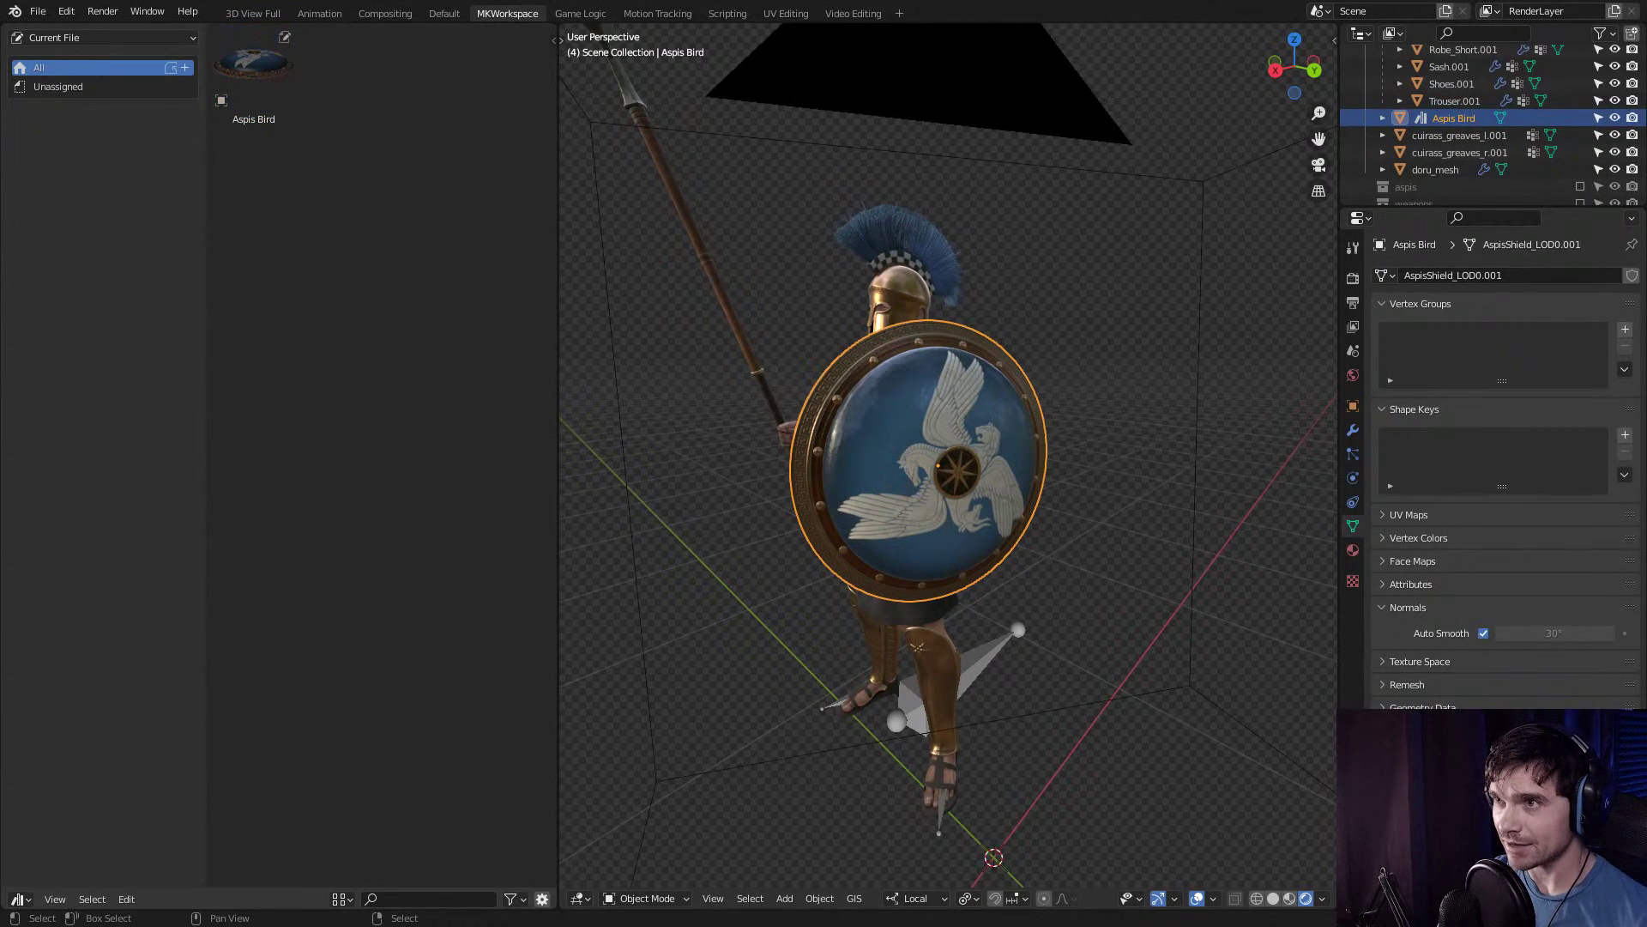
pyautogui.press('n')
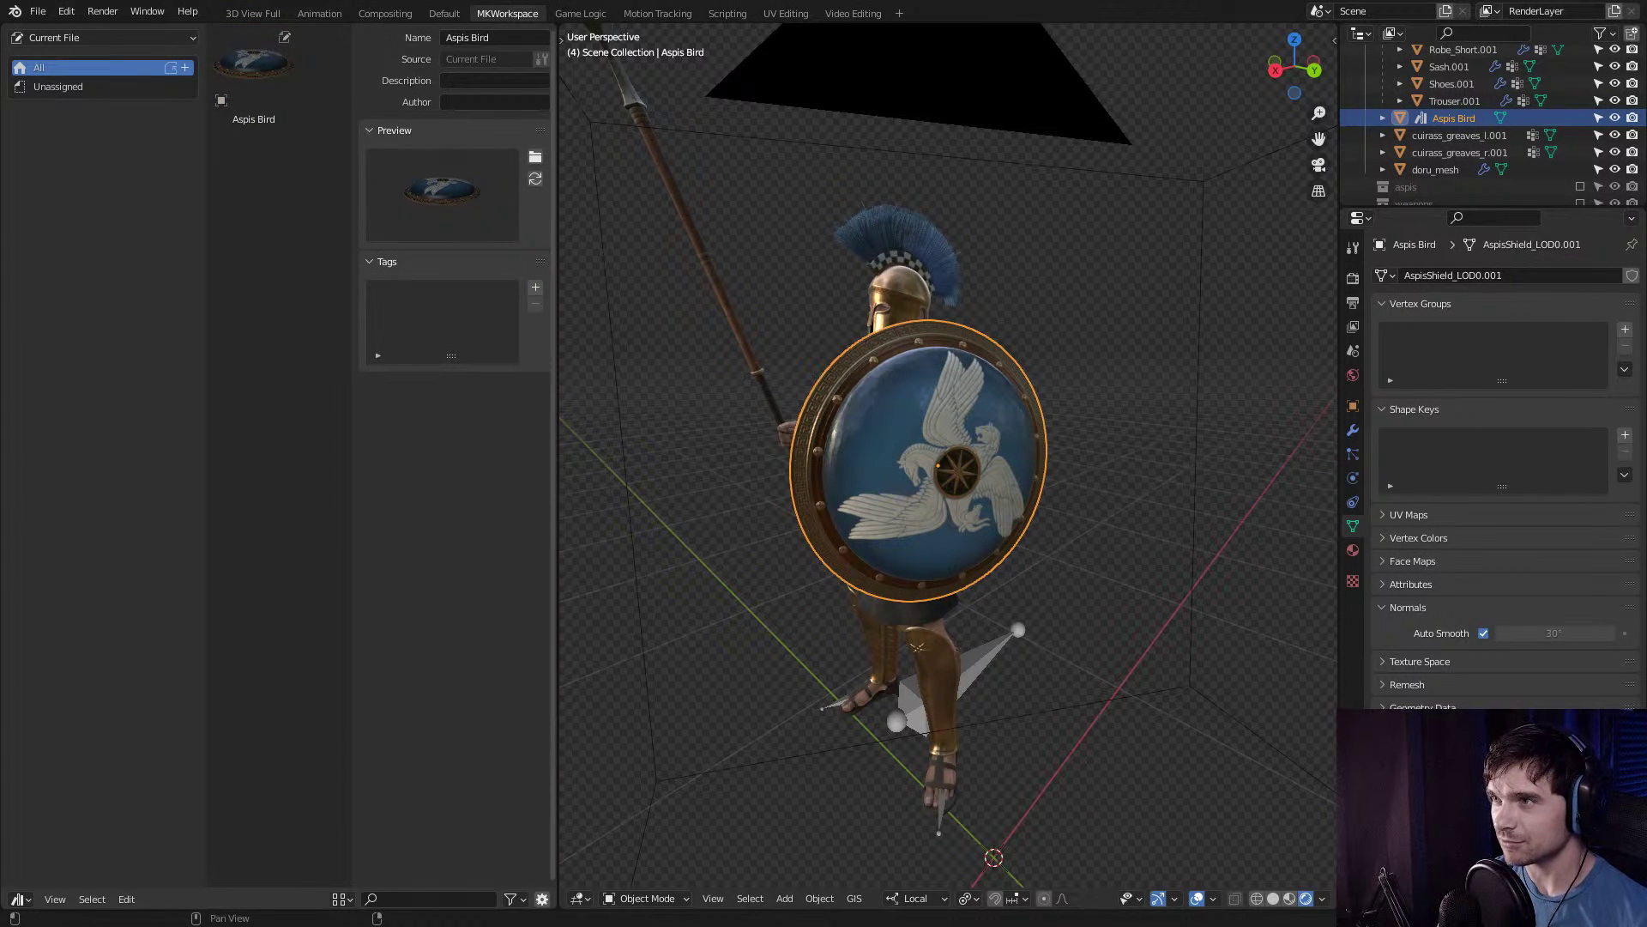
# Fly the scene camera until the shield faces it and sits centred in the camera frame.
pyautogui.moveTo(944, 515); pyautogui.dragTo(987, 502, button='middle')
pyautogui.scroll(2, 901, 464)
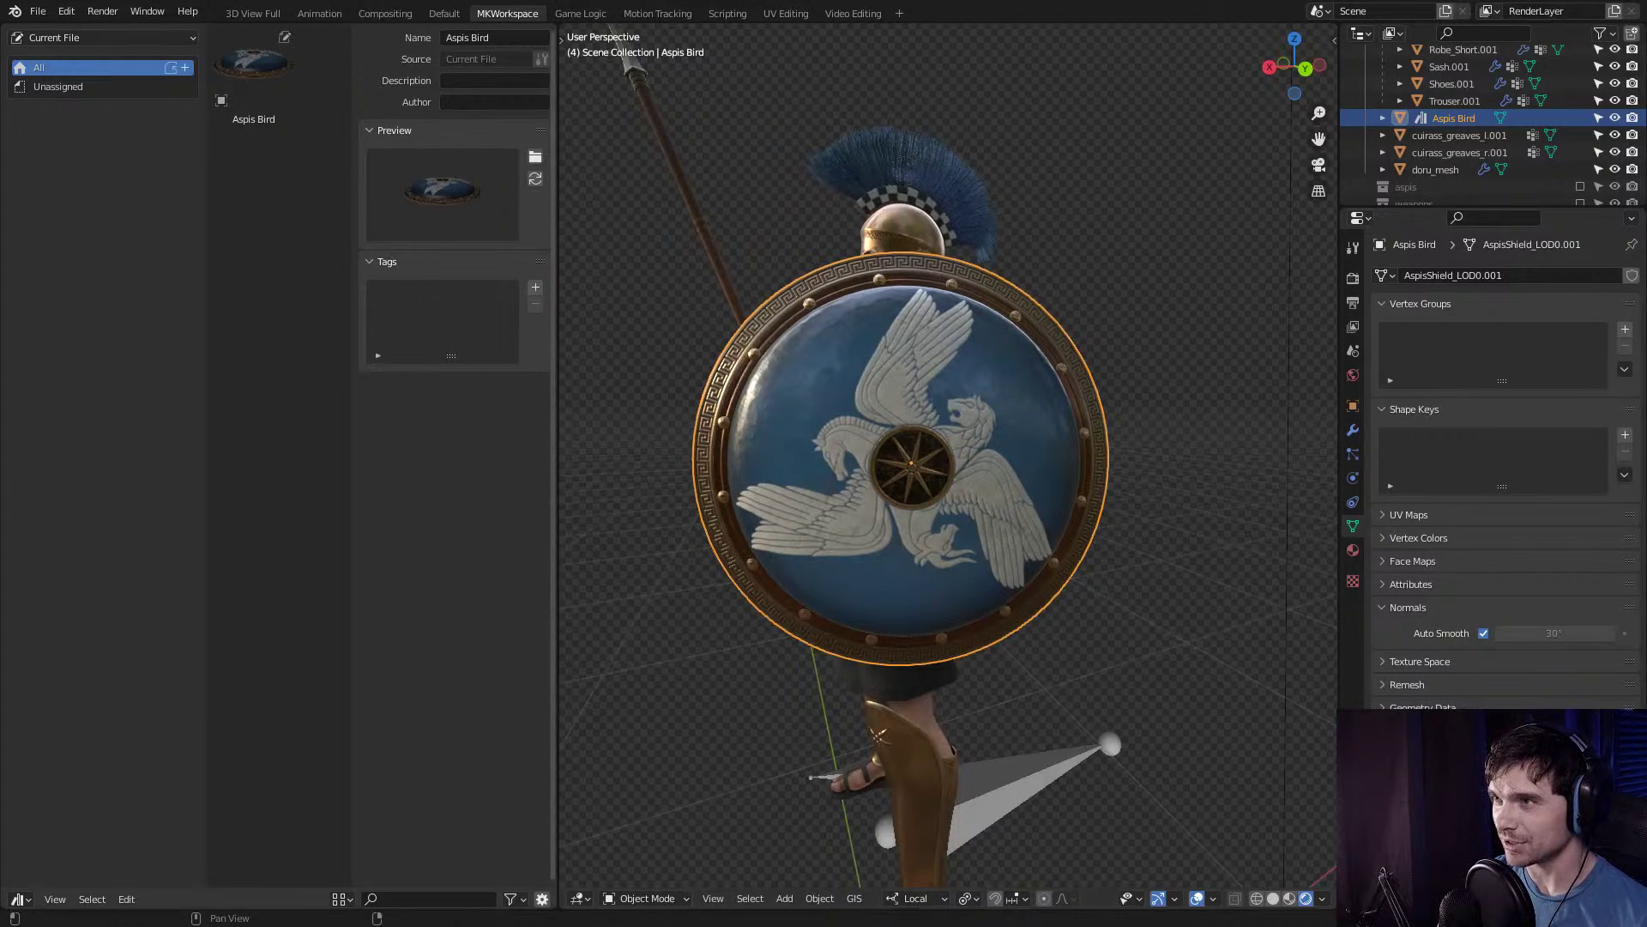
pyautogui.scroll(-3, 943, 480)
pyautogui.press('KP_0')
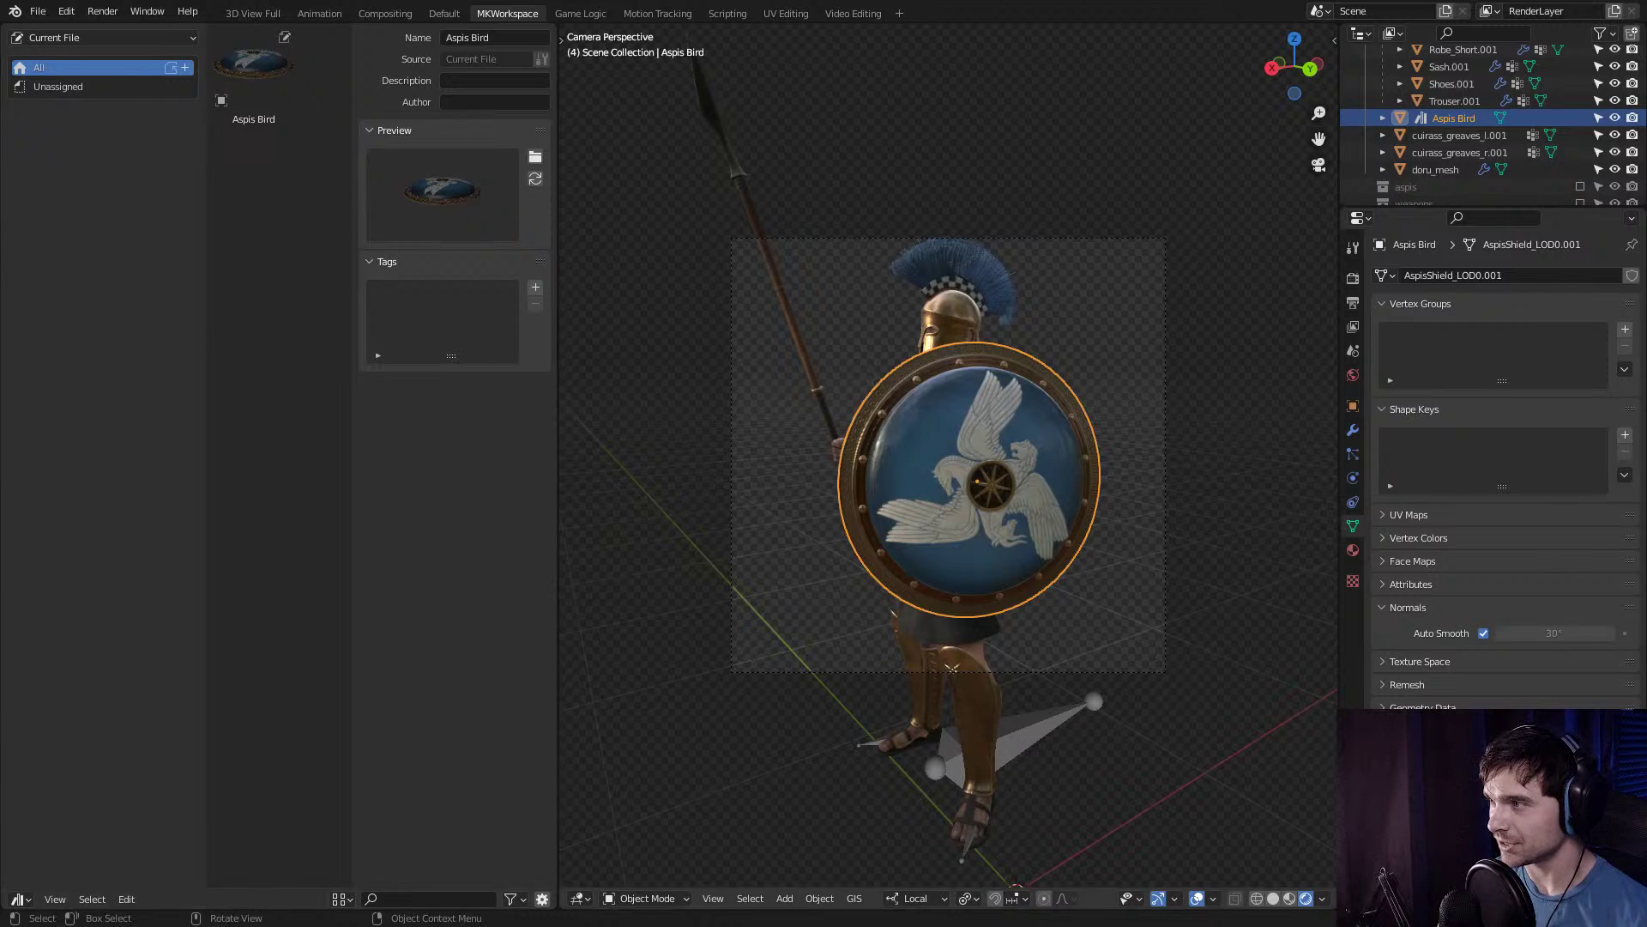
pyautogui.hotkey('shift', '`')
pyautogui.press('d')
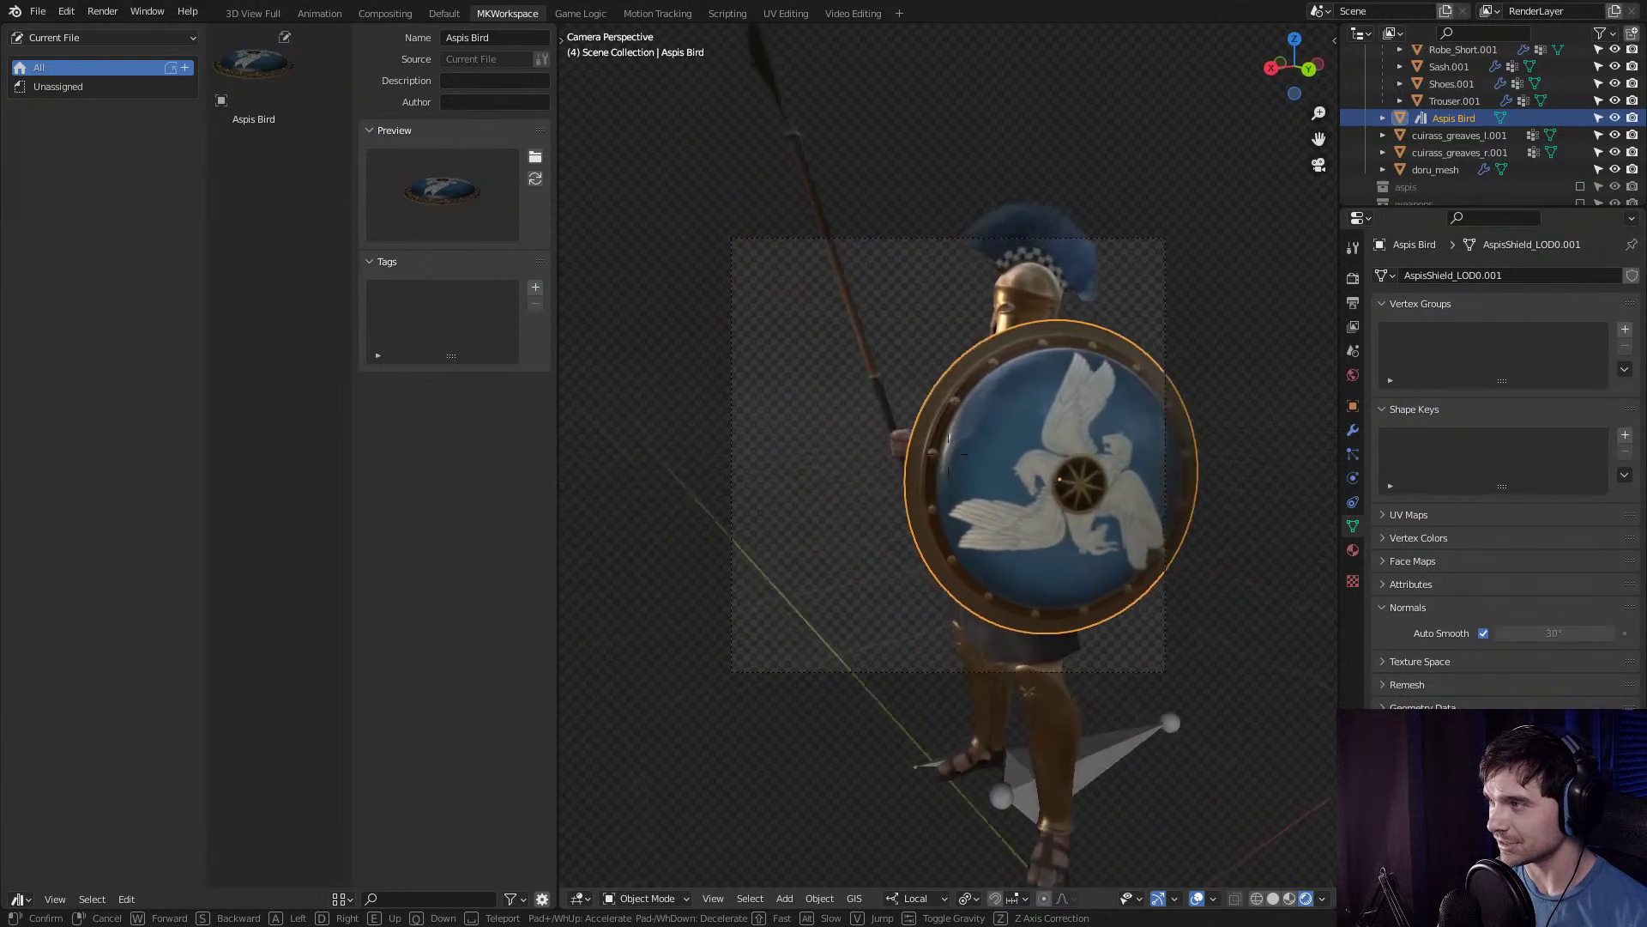
pyautogui.press('w')
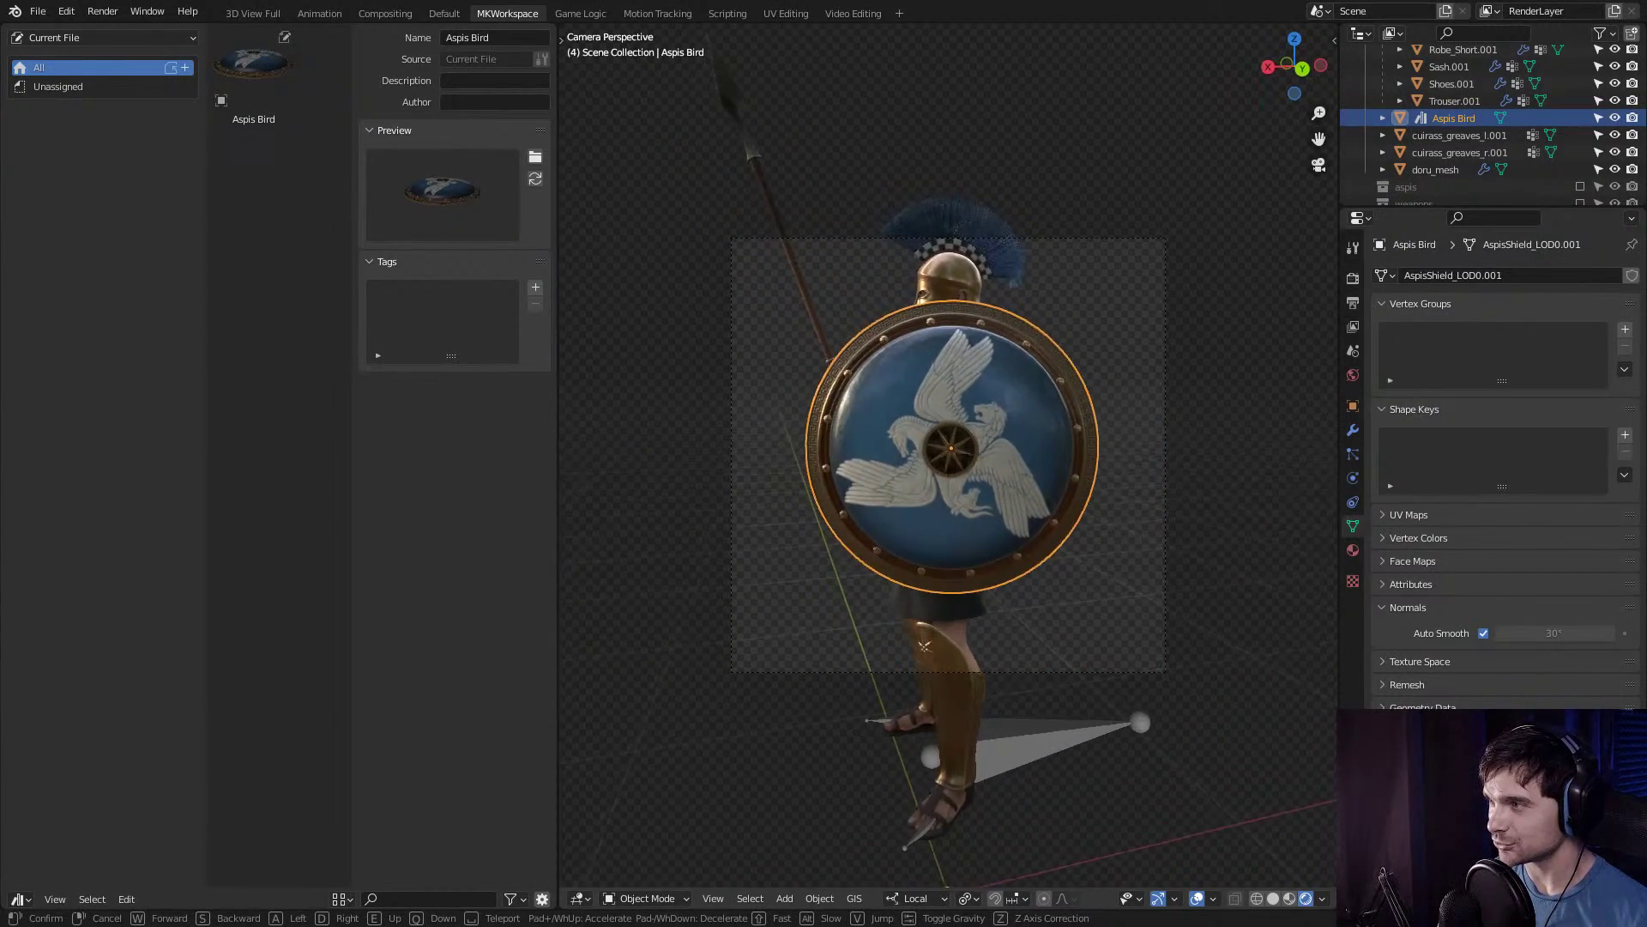
pyautogui.press('a')
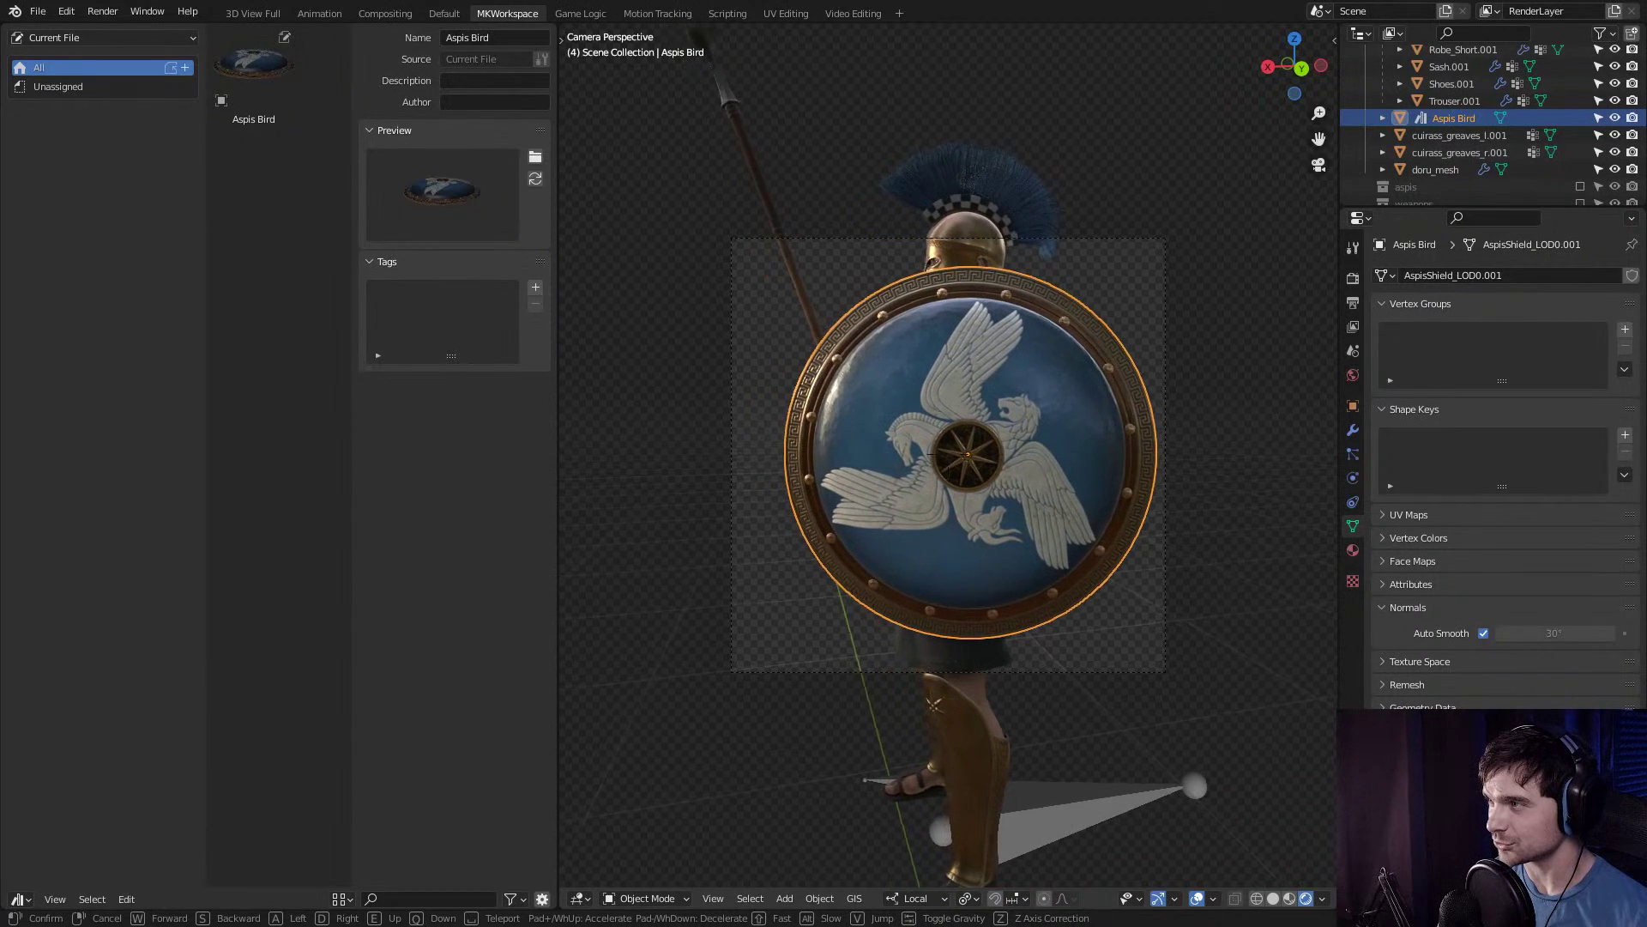
pyautogui.press('d')
pyautogui.press('a')
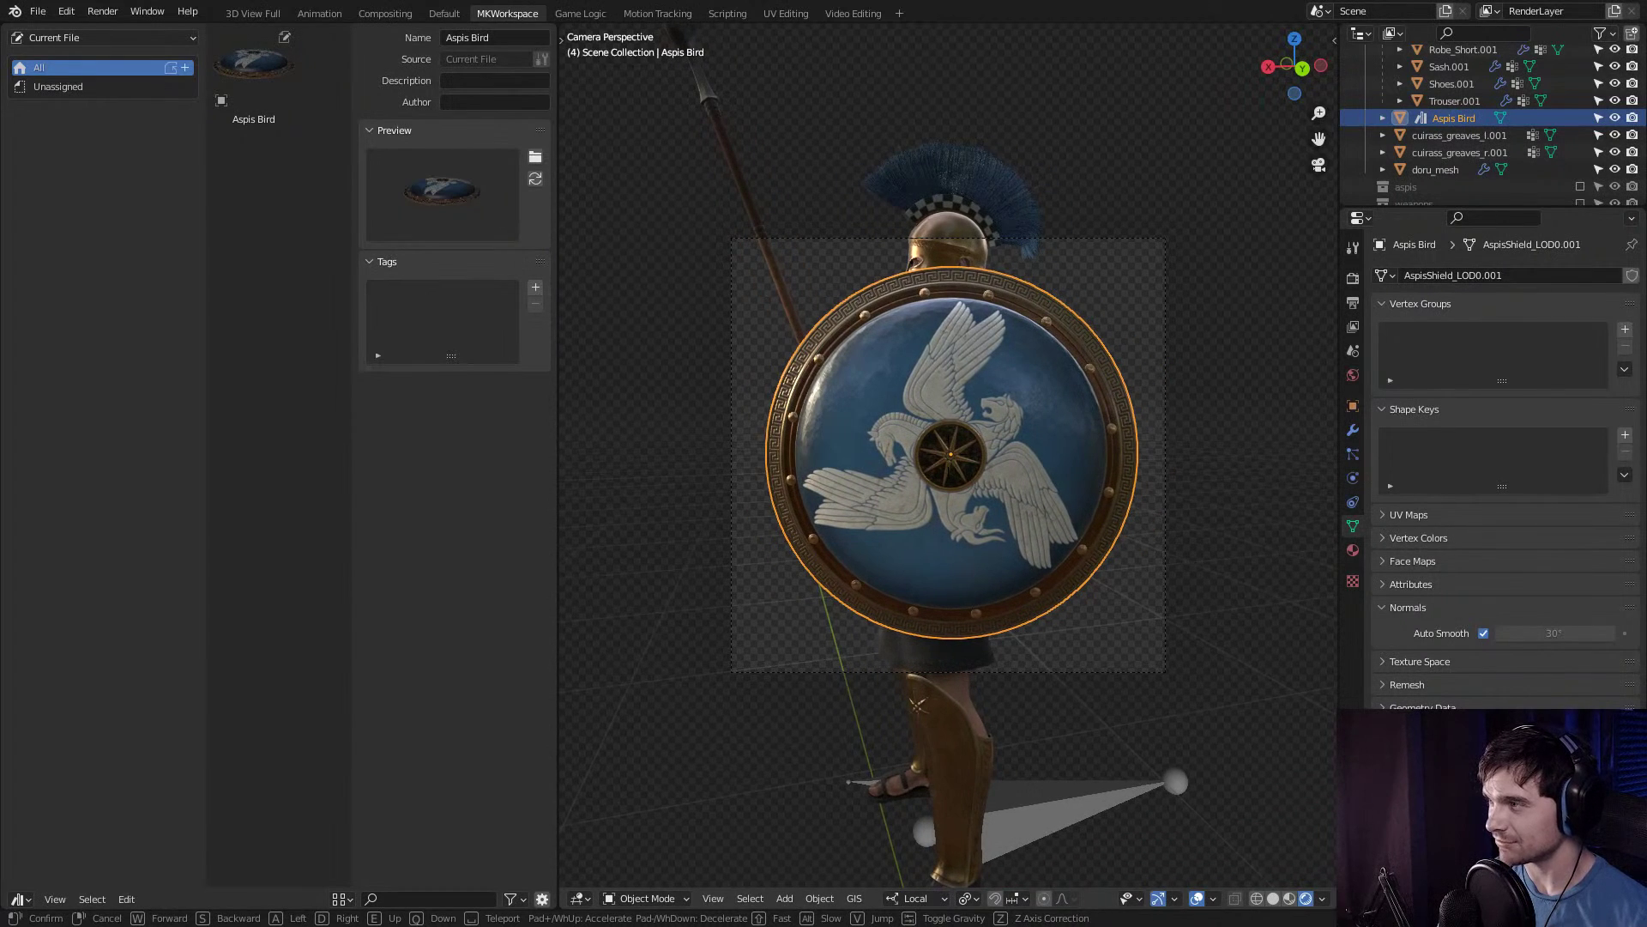
pyautogui.press('d')
pyautogui.press('Return')
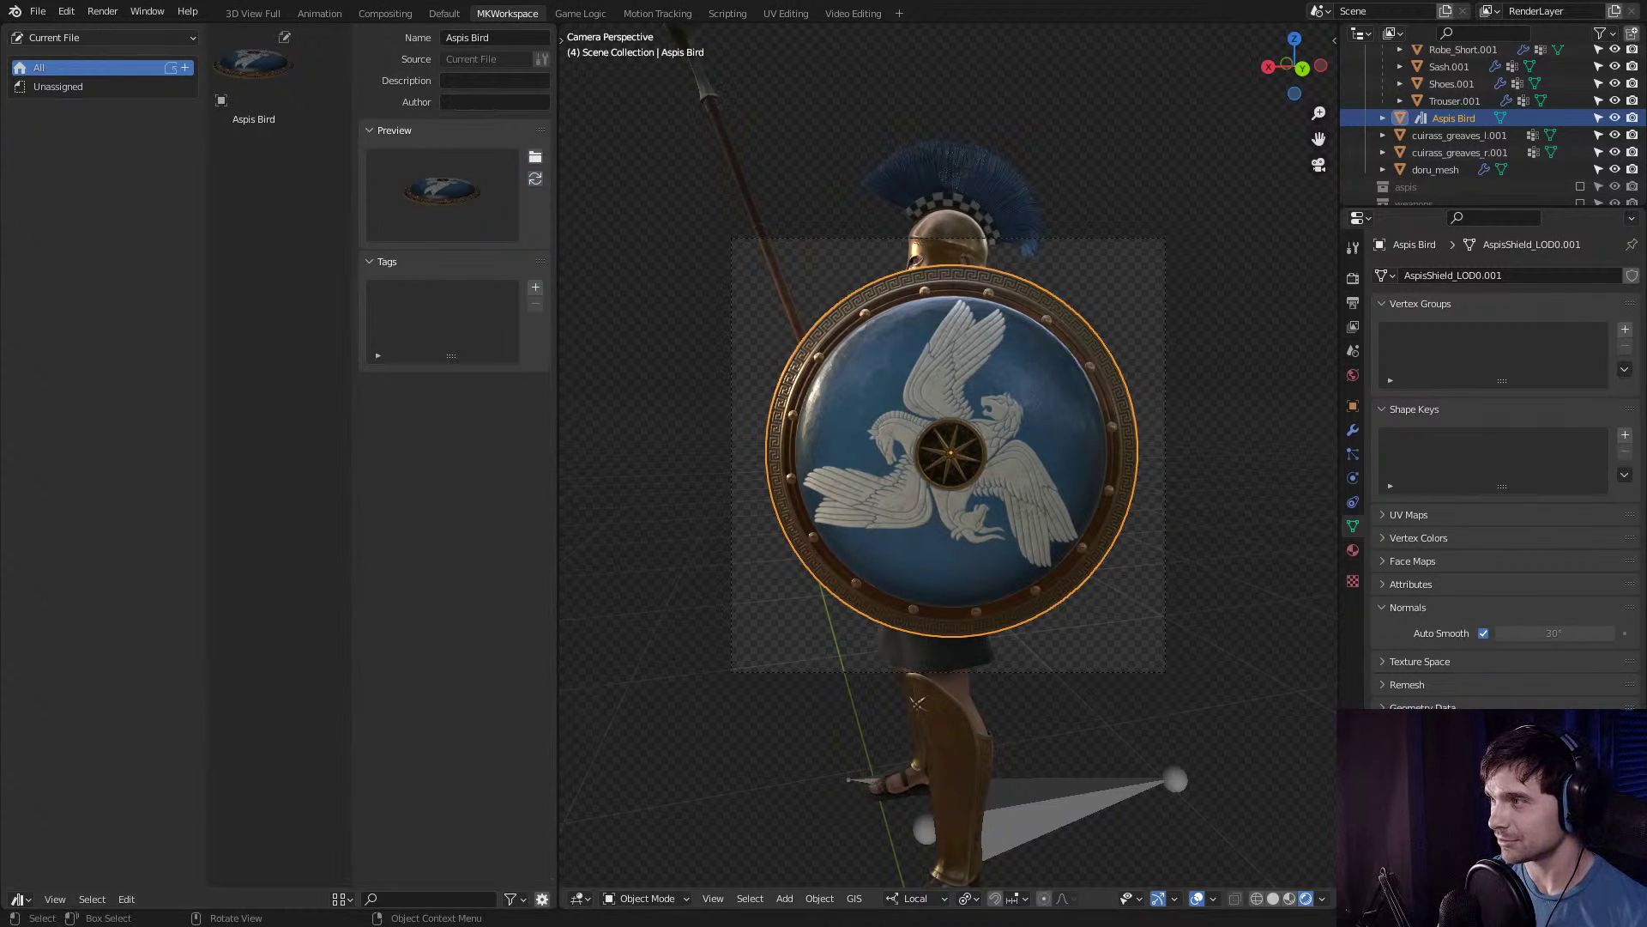
# Hide everything except the Aspis Bird shield in the camera view and keep the shield selected.
pyautogui.scroll(-2, 948, 455)
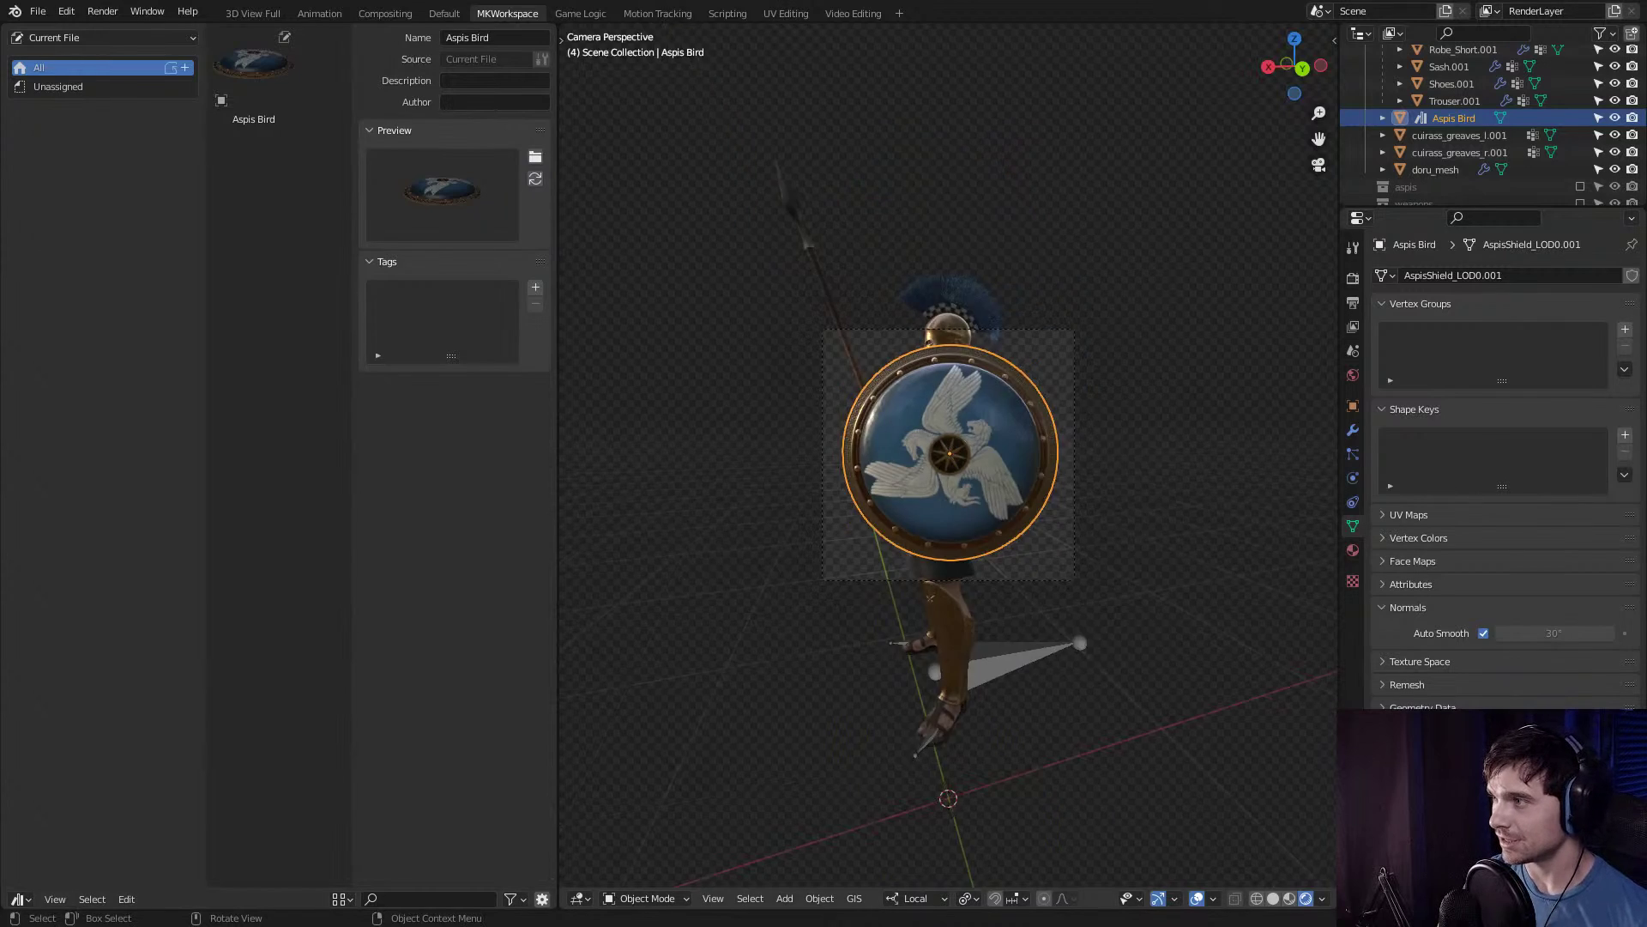
pyautogui.moveTo(948, 454); pyautogui.dragTo(815, 477, button='middle')
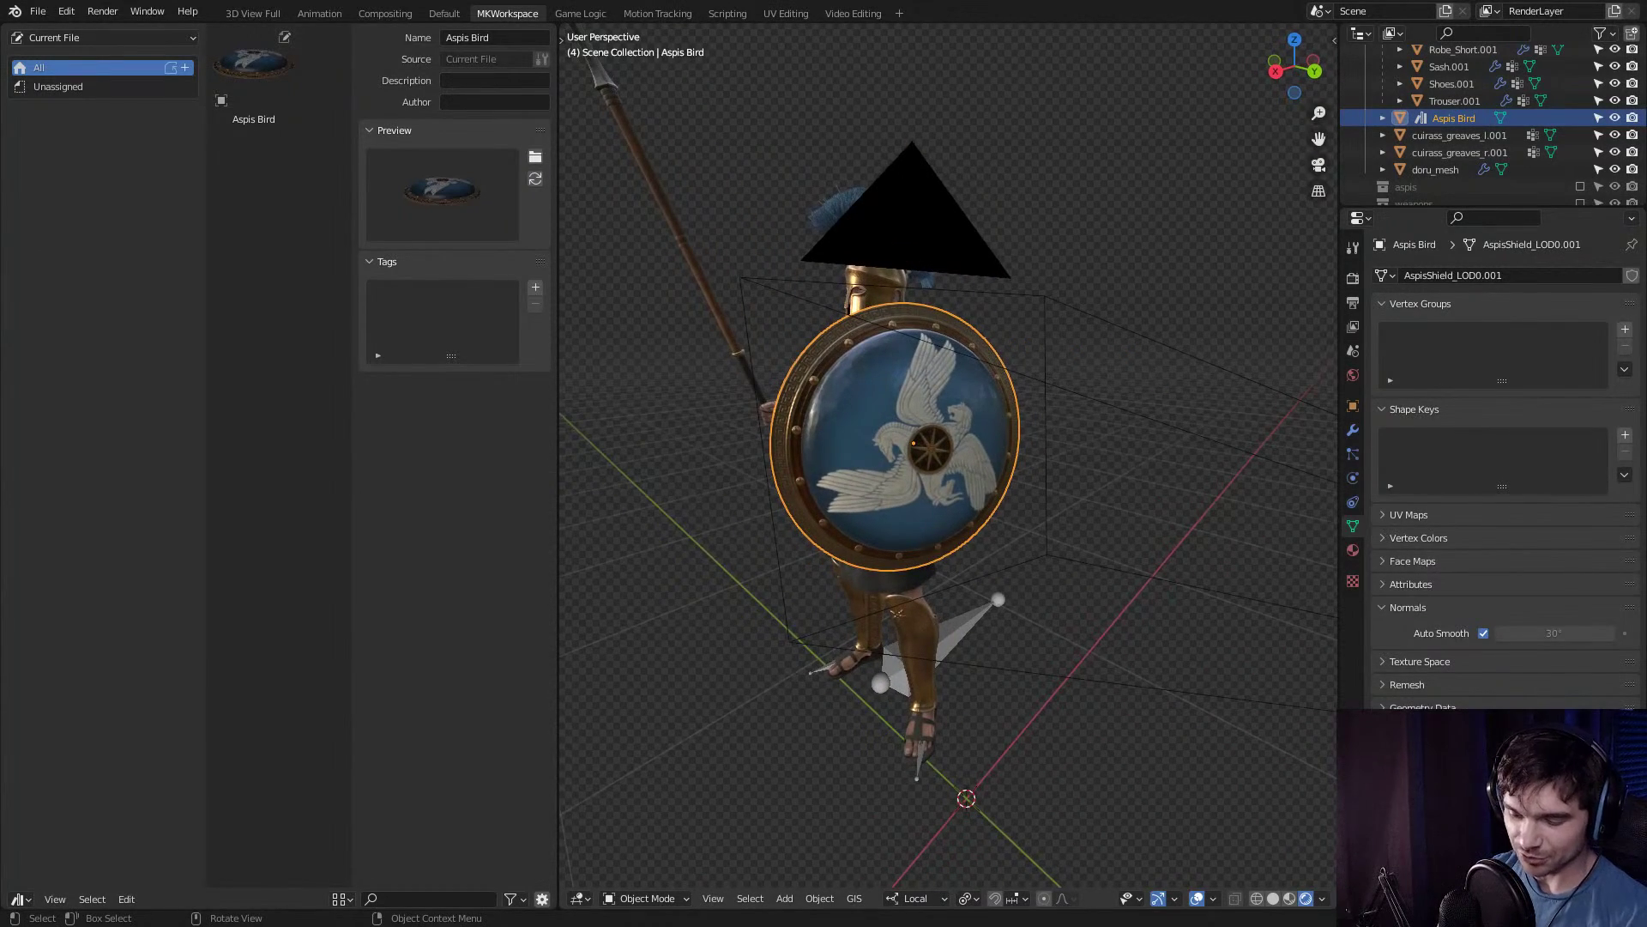
pyautogui.press('KP_0')
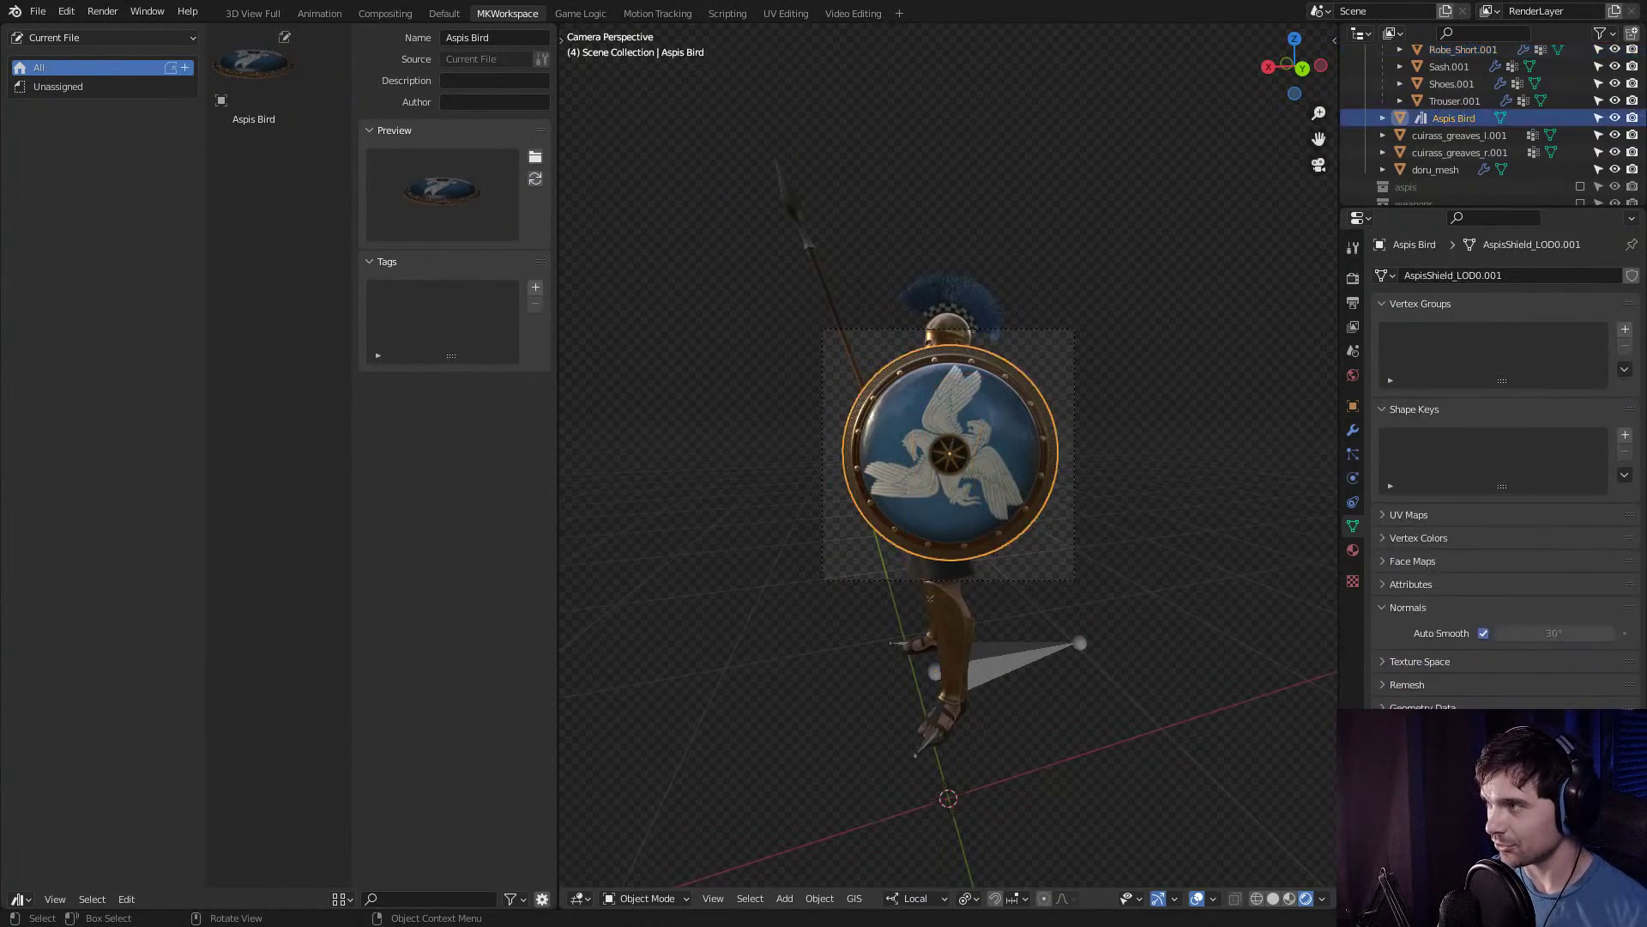
pyautogui.scroll(2, 949, 455)
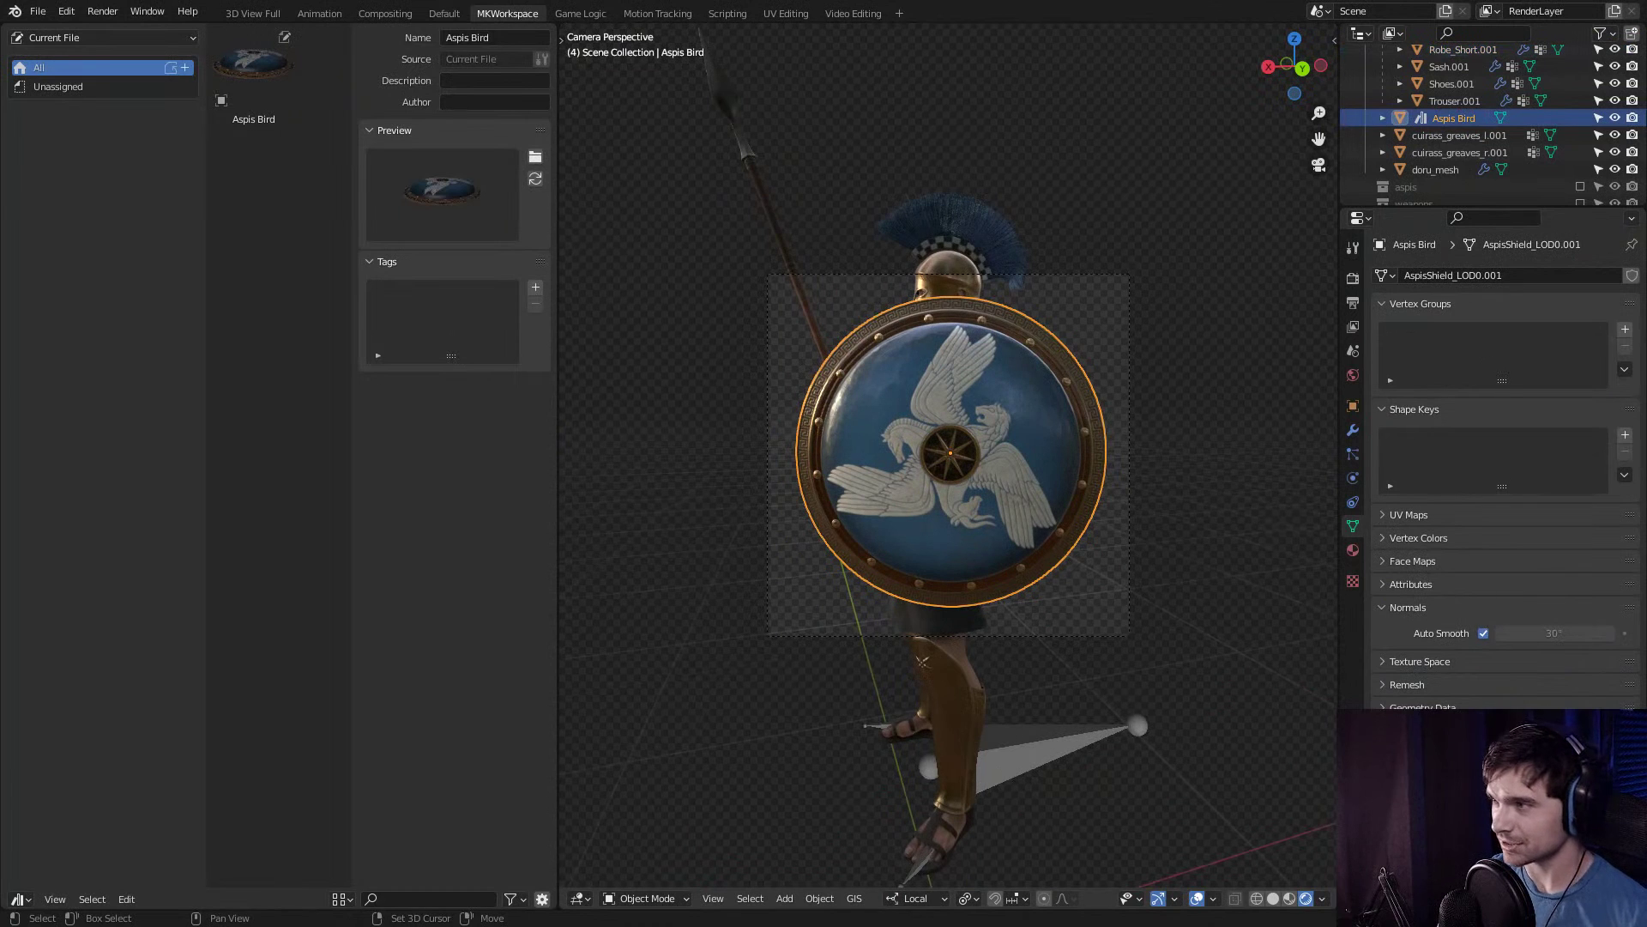
pyautogui.hotkey('shift', 'h')
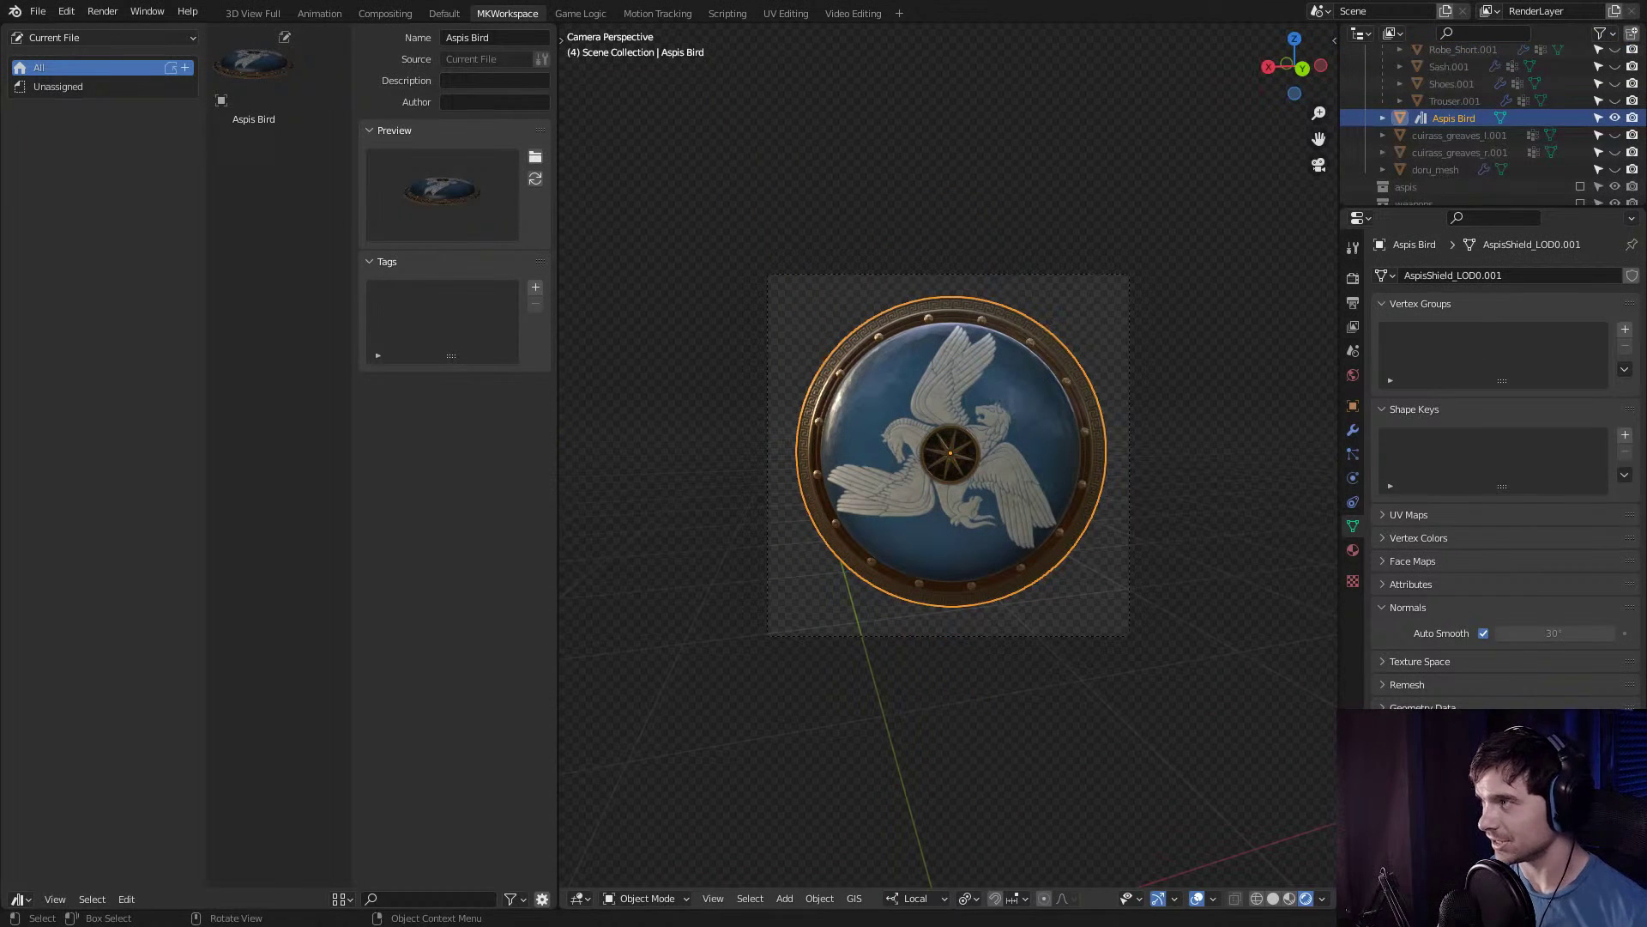
pyautogui.hotkey('alt', 'a')
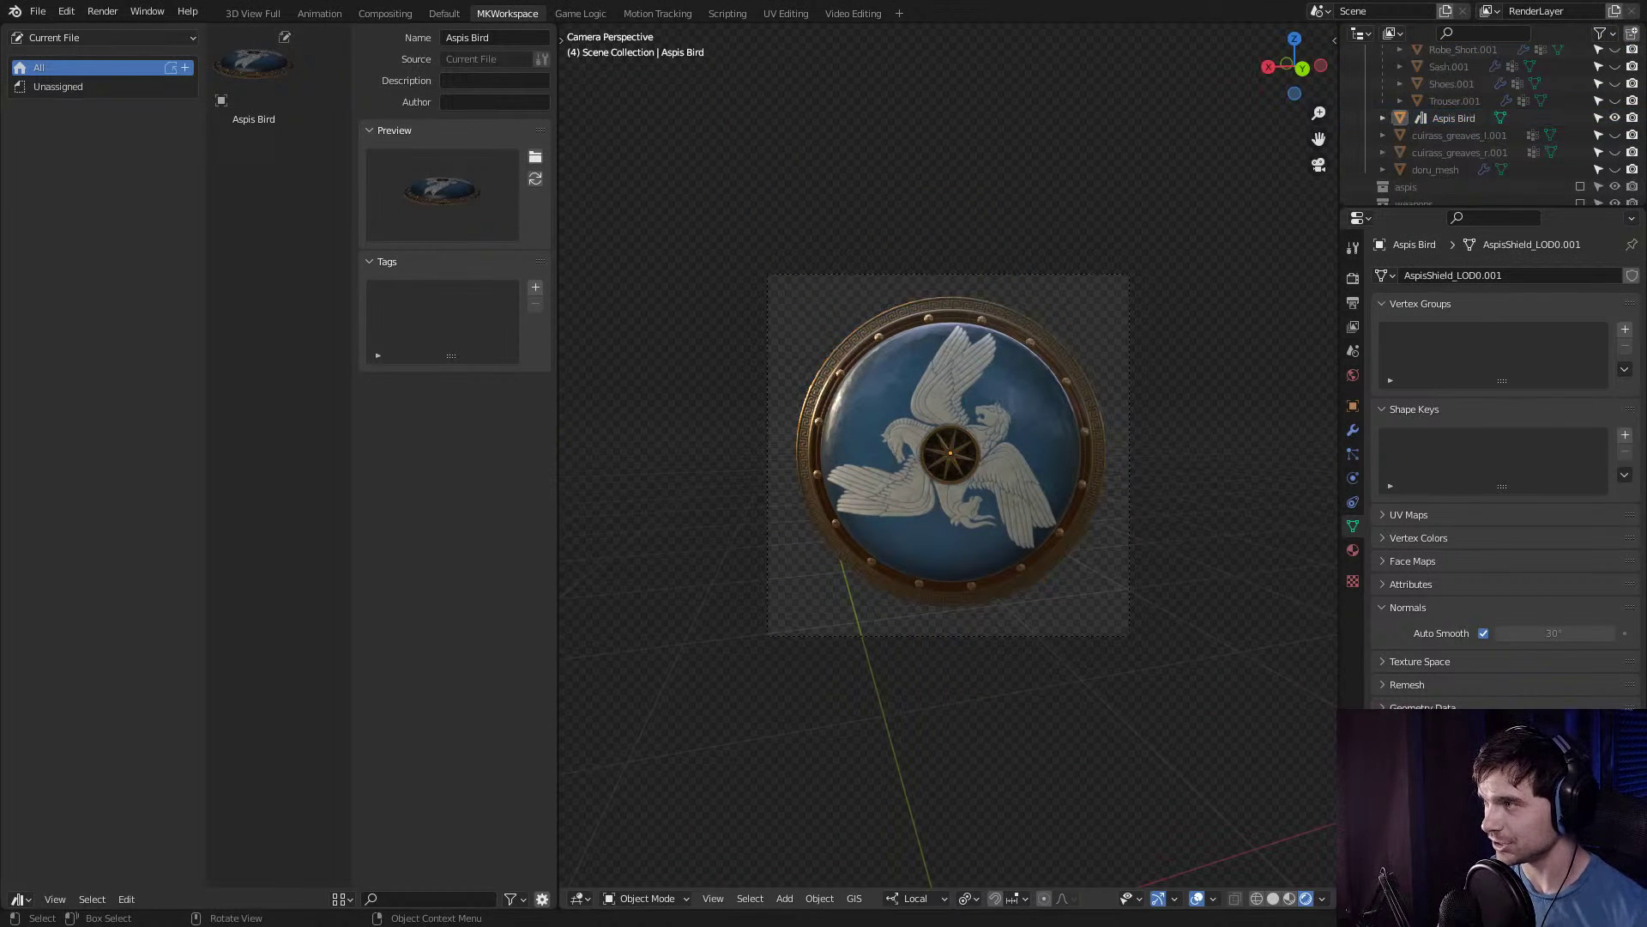
pyautogui.press('a')
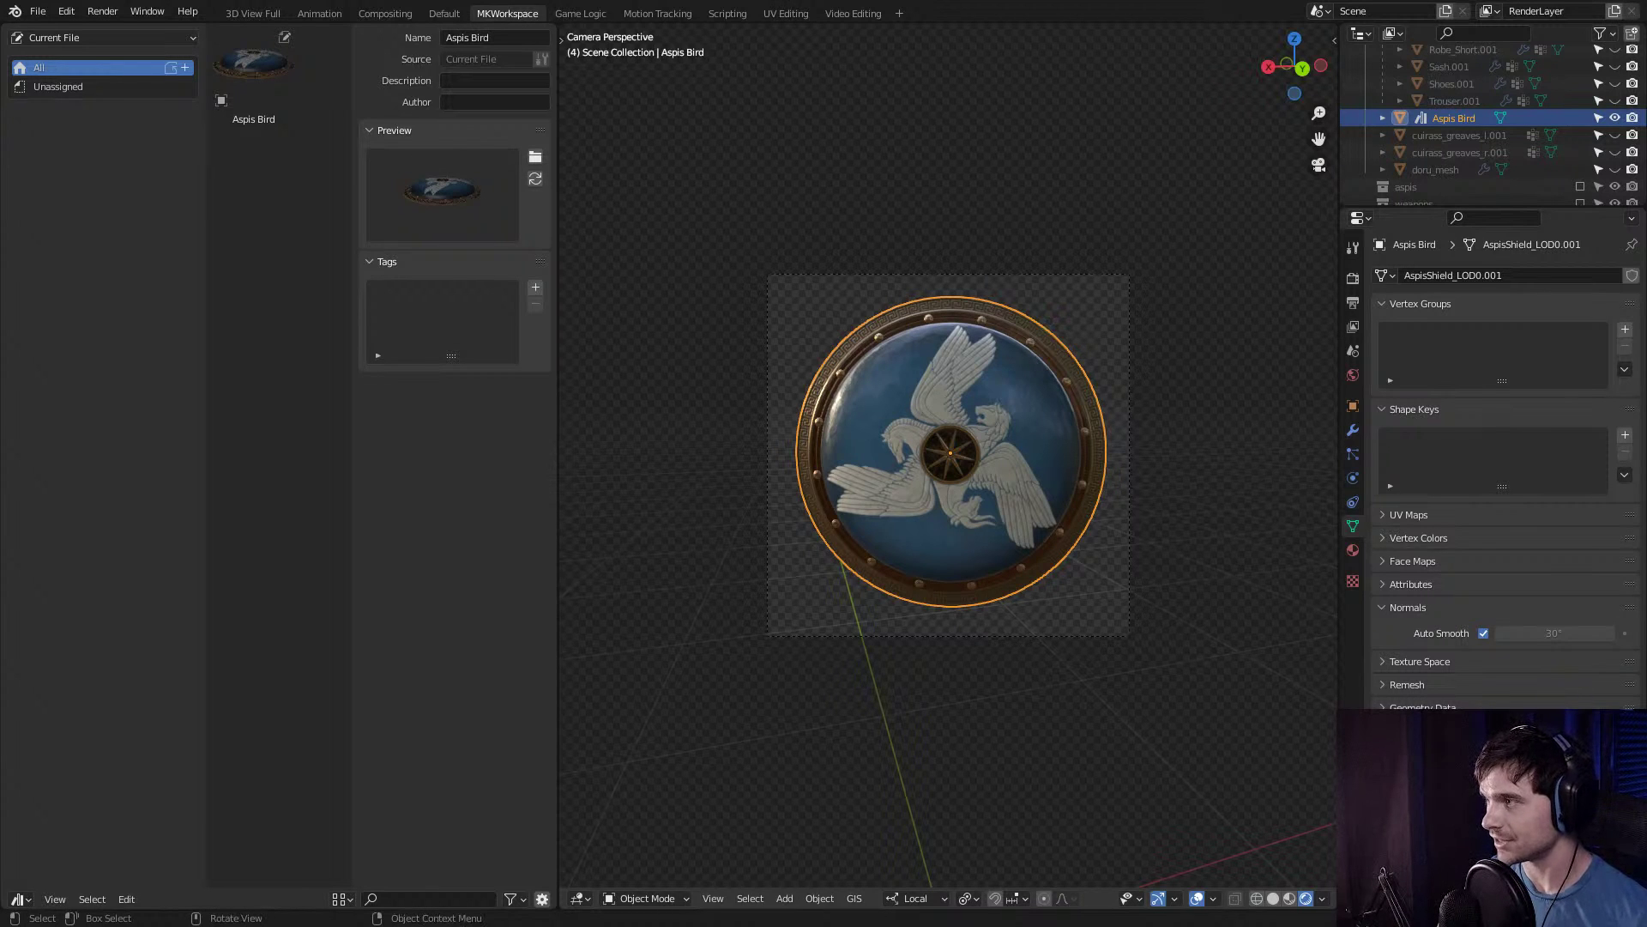
# Capture a 420x421 screenshot of the shield within the camera frame and save it to the desktop as a JPEG named aspis.
pyautogui.press('ctrl+Print')
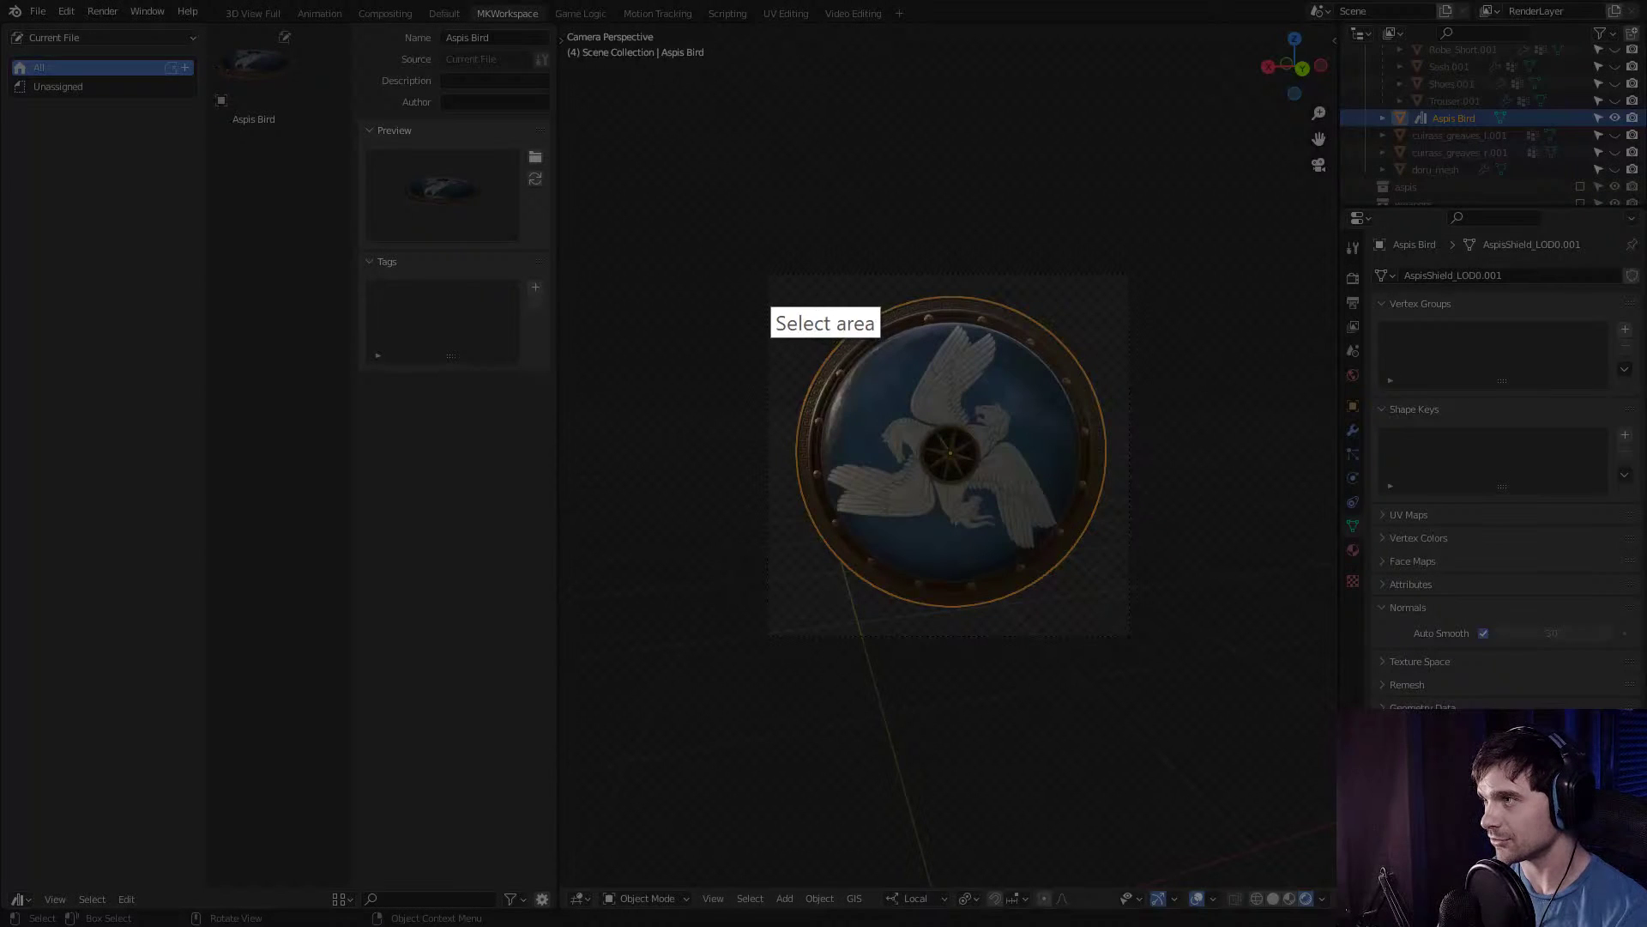
pyautogui.moveTo(767, 274); pyautogui.dragTo(1127, 635)
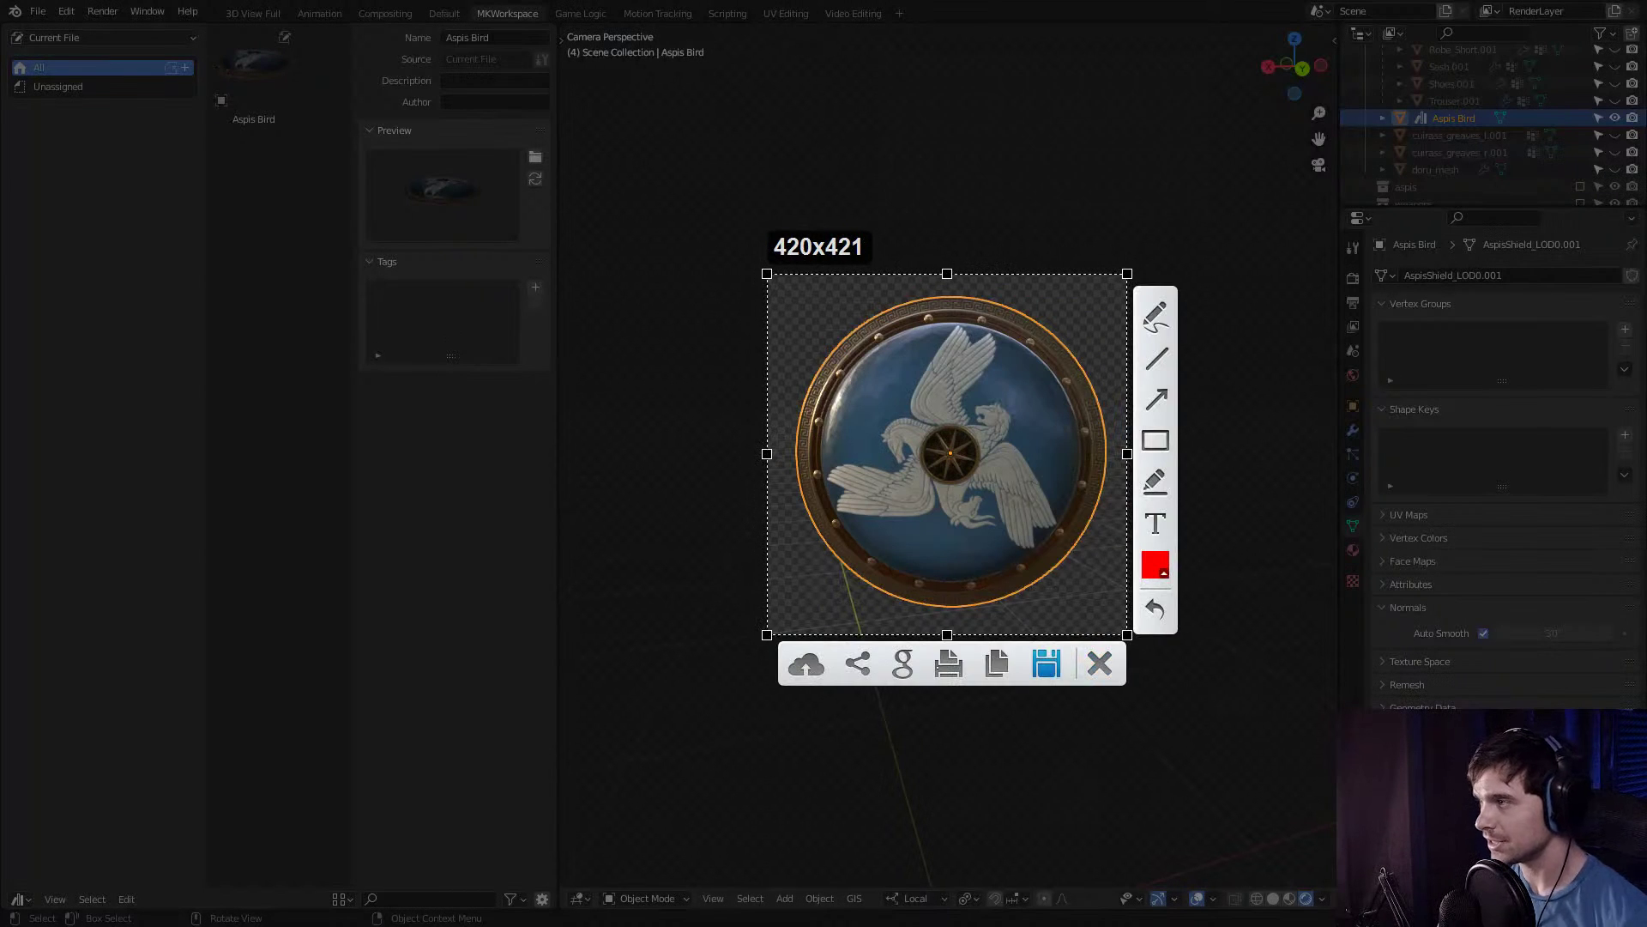
pyautogui.click(1048, 662)
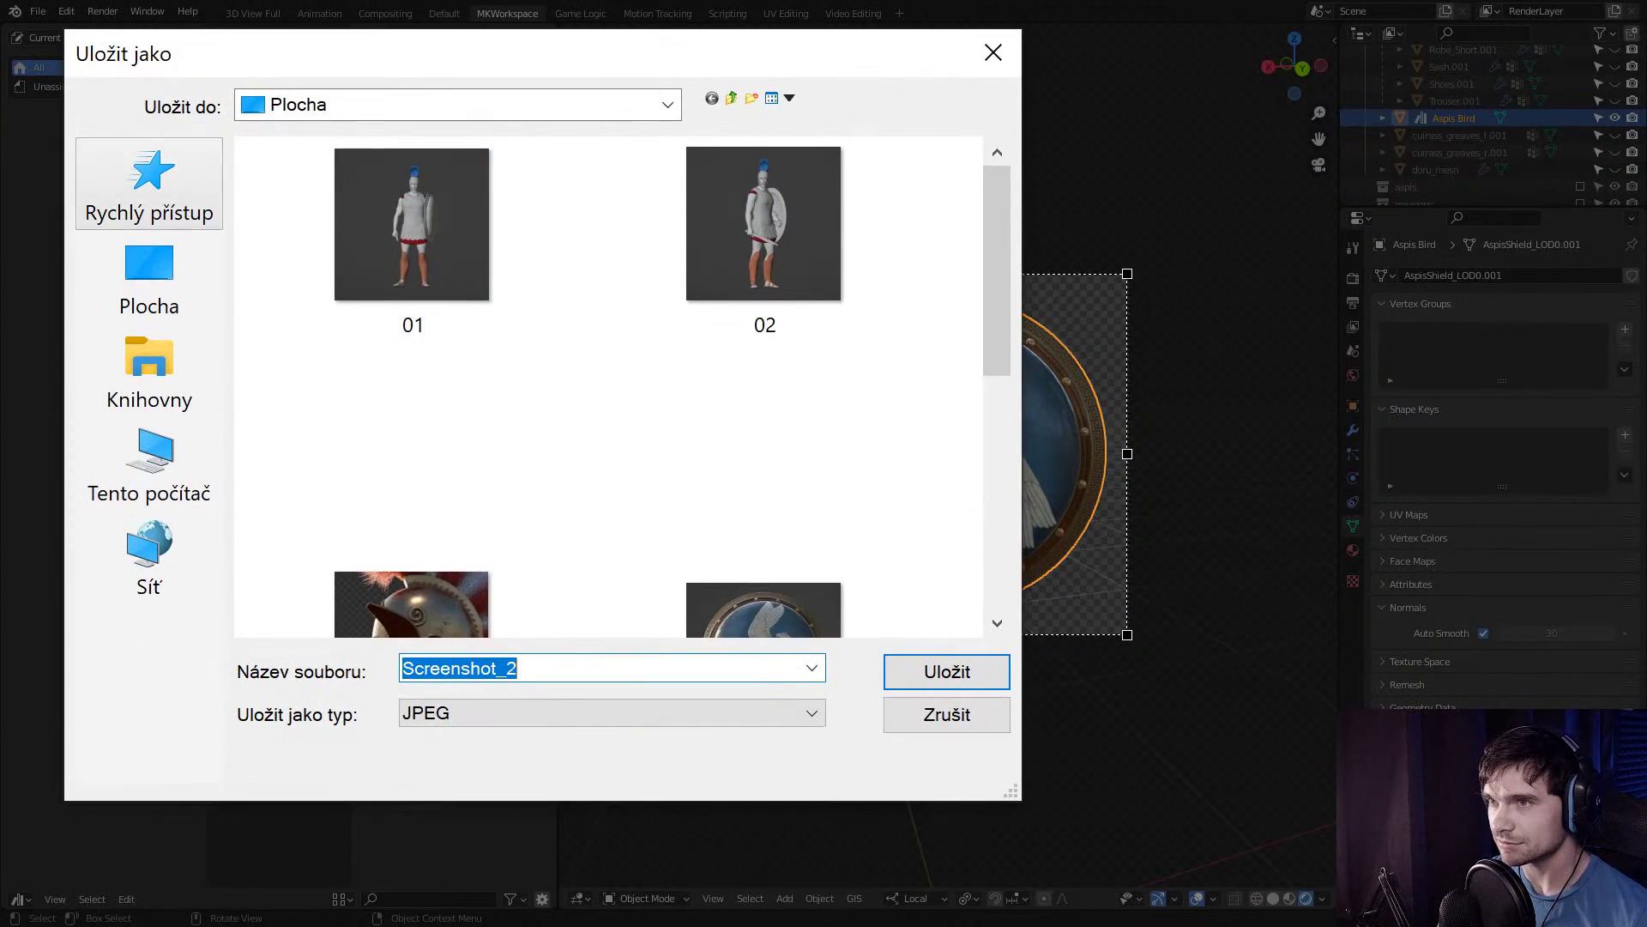
pyautogui.click(150, 277)
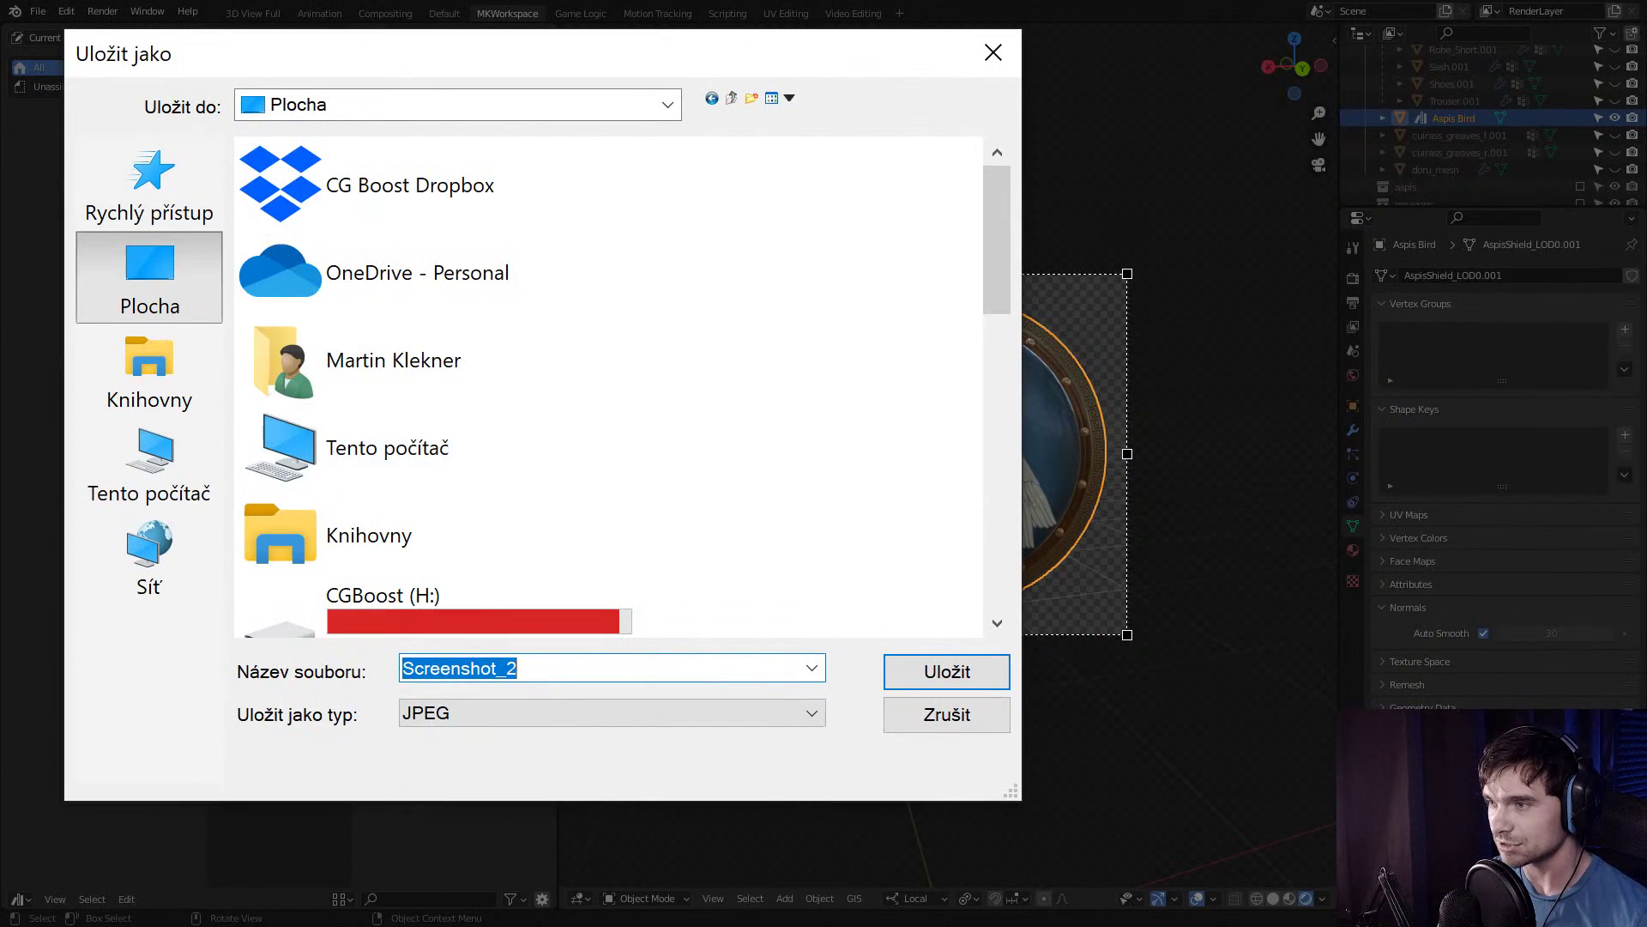
pyautogui.write('aspis')
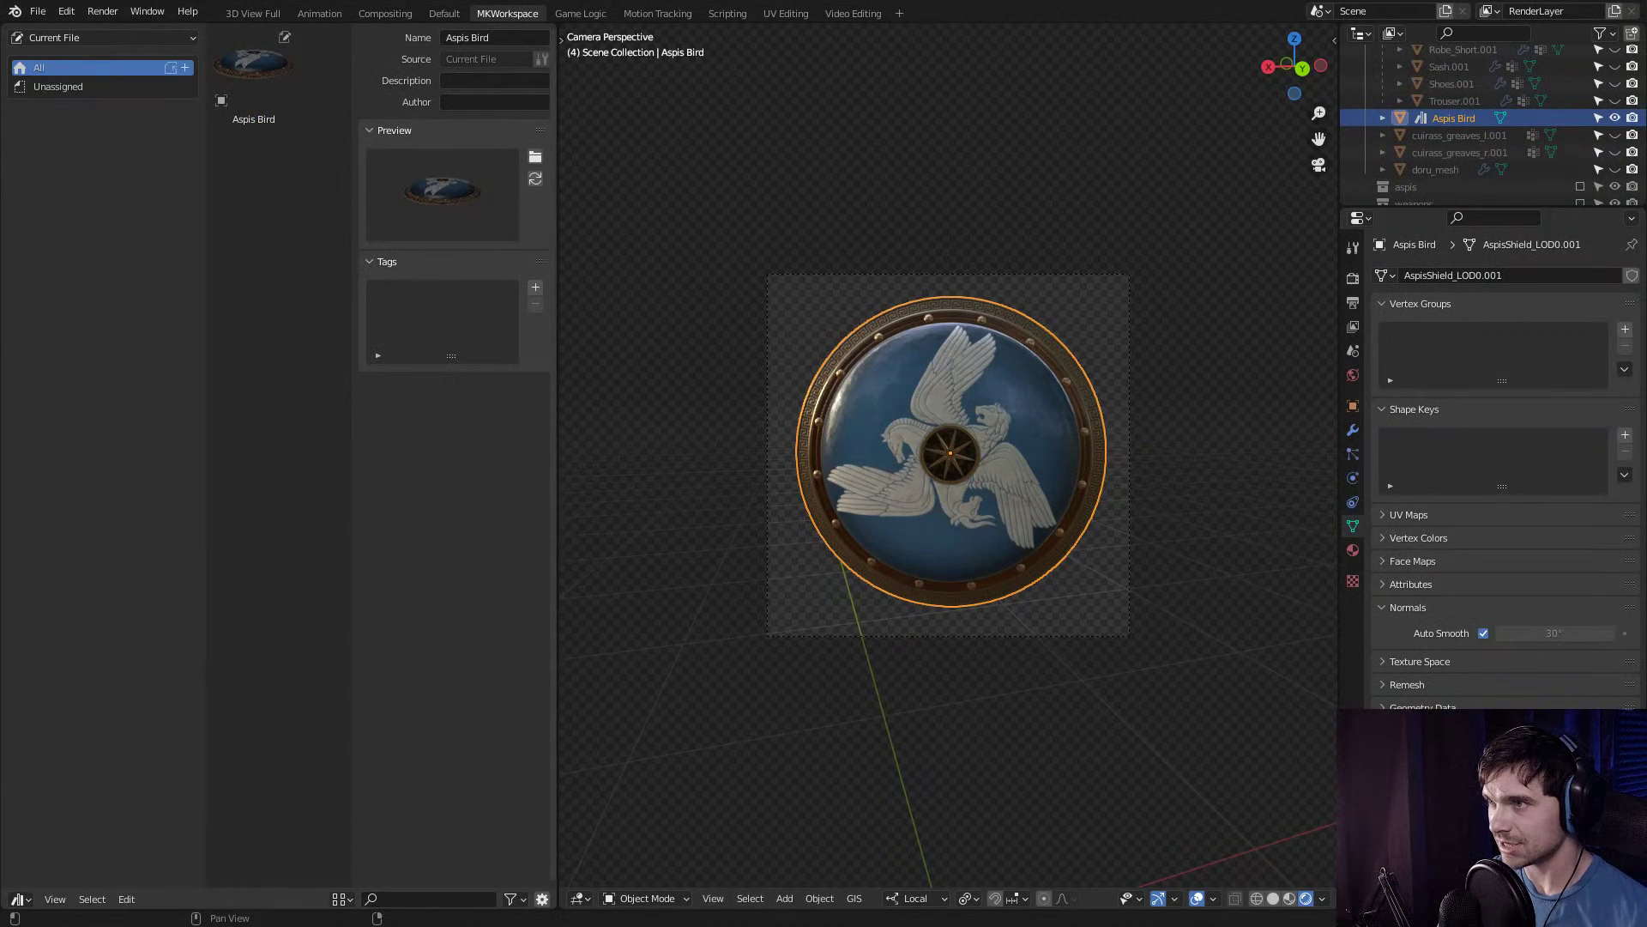
# Load aspis.jpg from the desktop as the custom preview of the Aspis Bird asset.
pyautogui.click(535, 156)
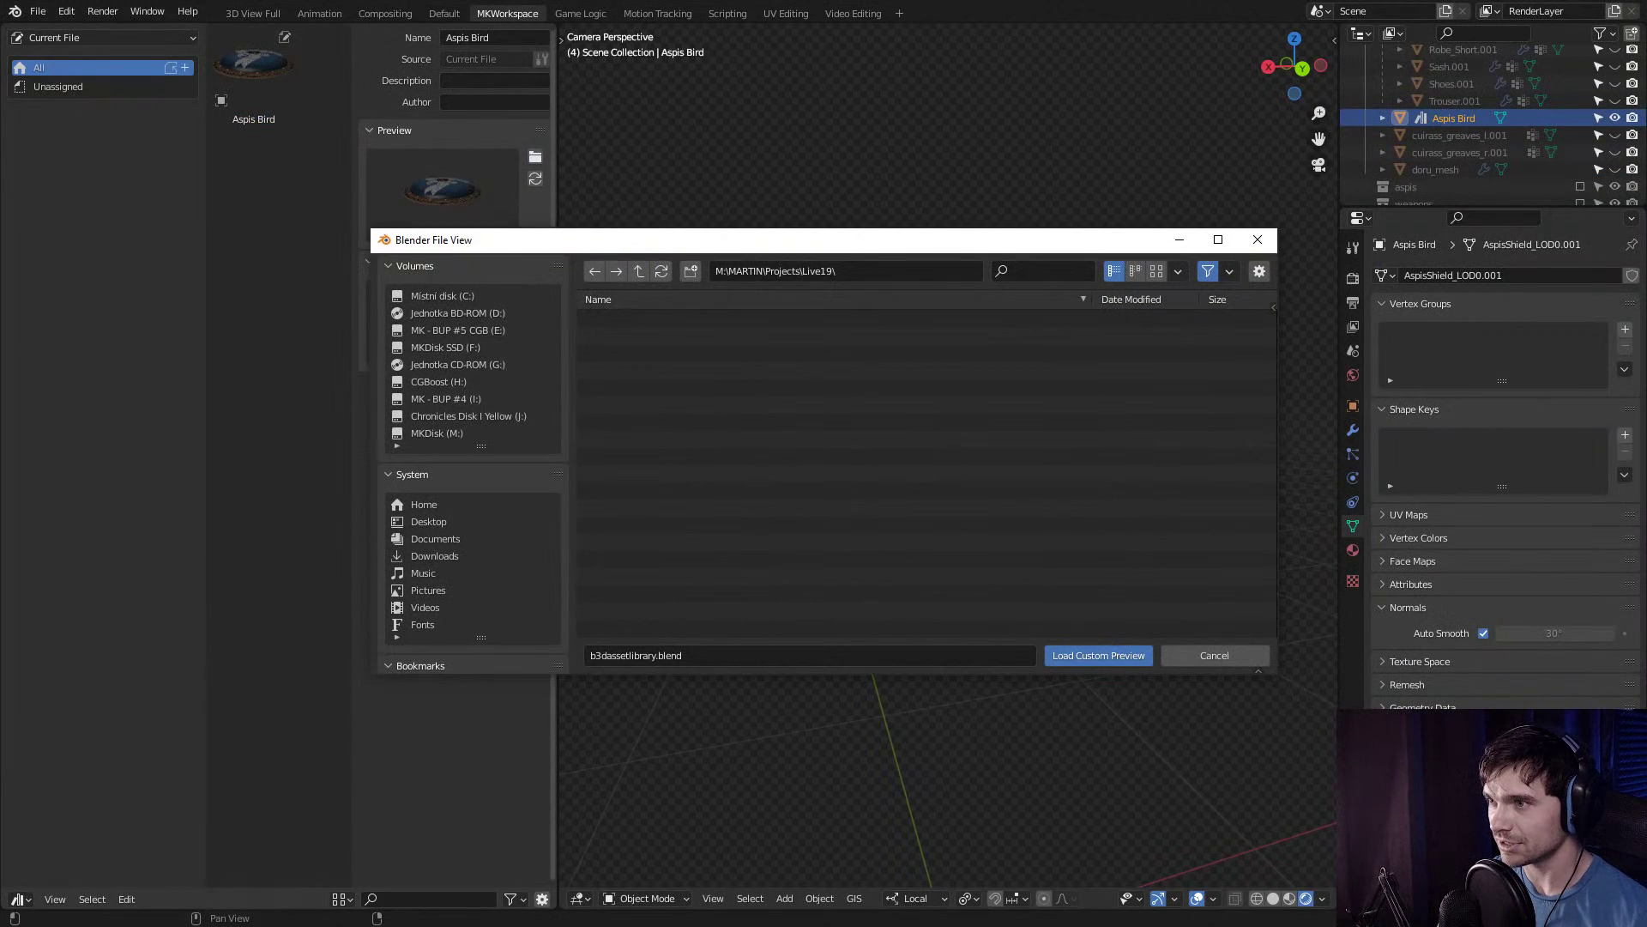
pyautogui.scroll(-4, 471, 515)
pyautogui.click(428, 383)
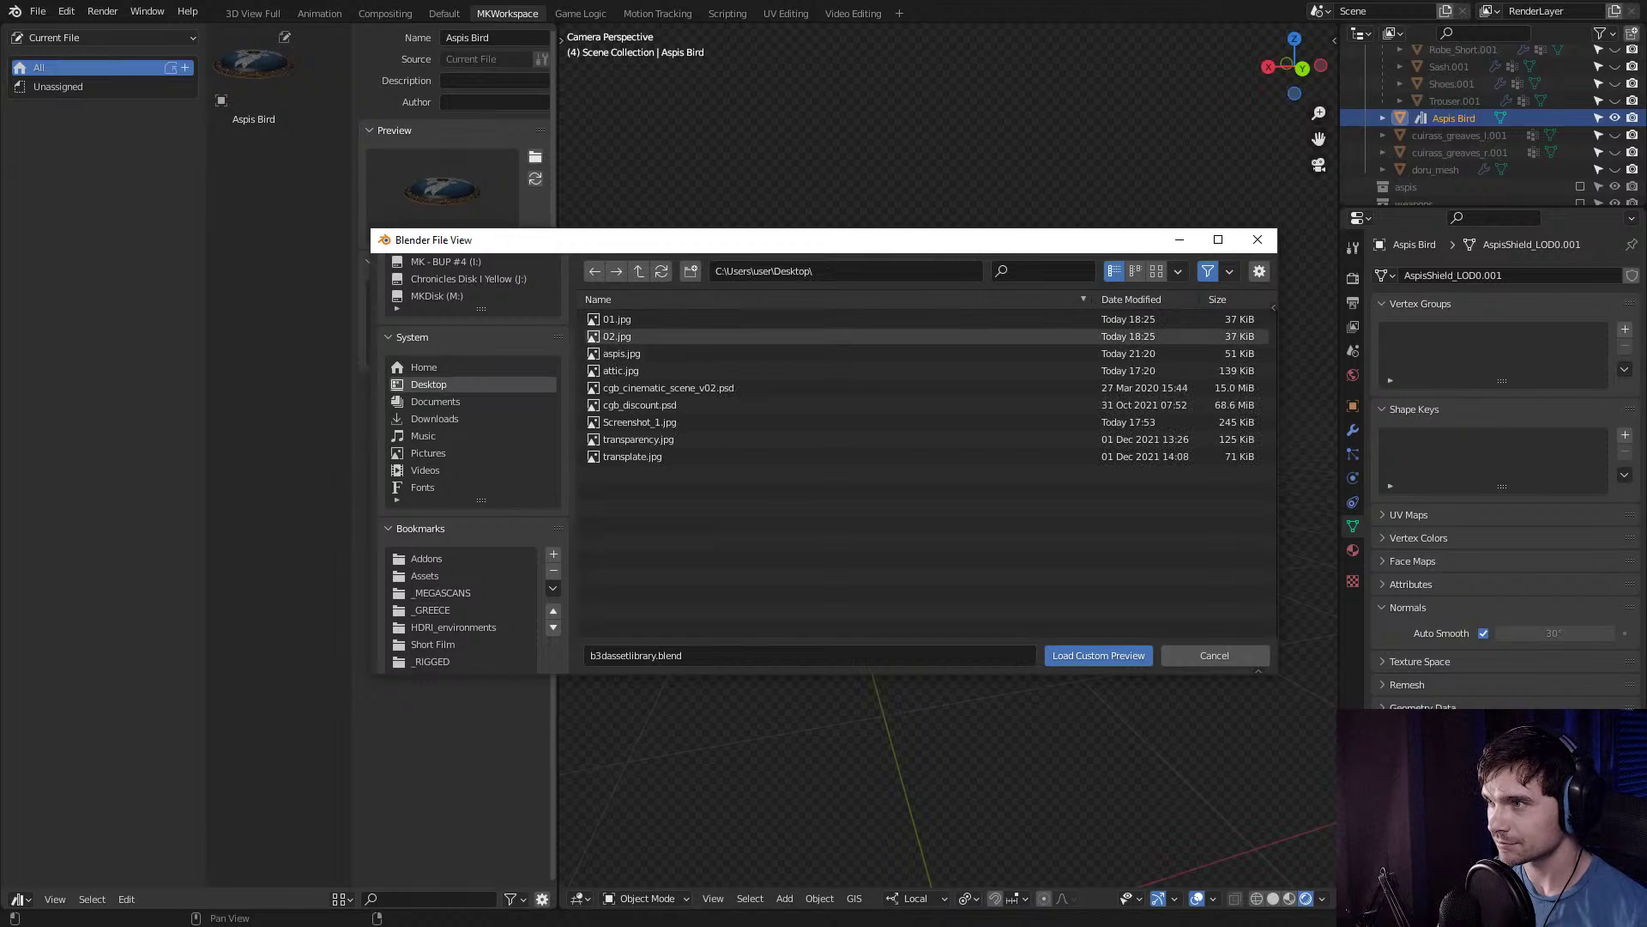
pyautogui.doubleClick(622, 354)
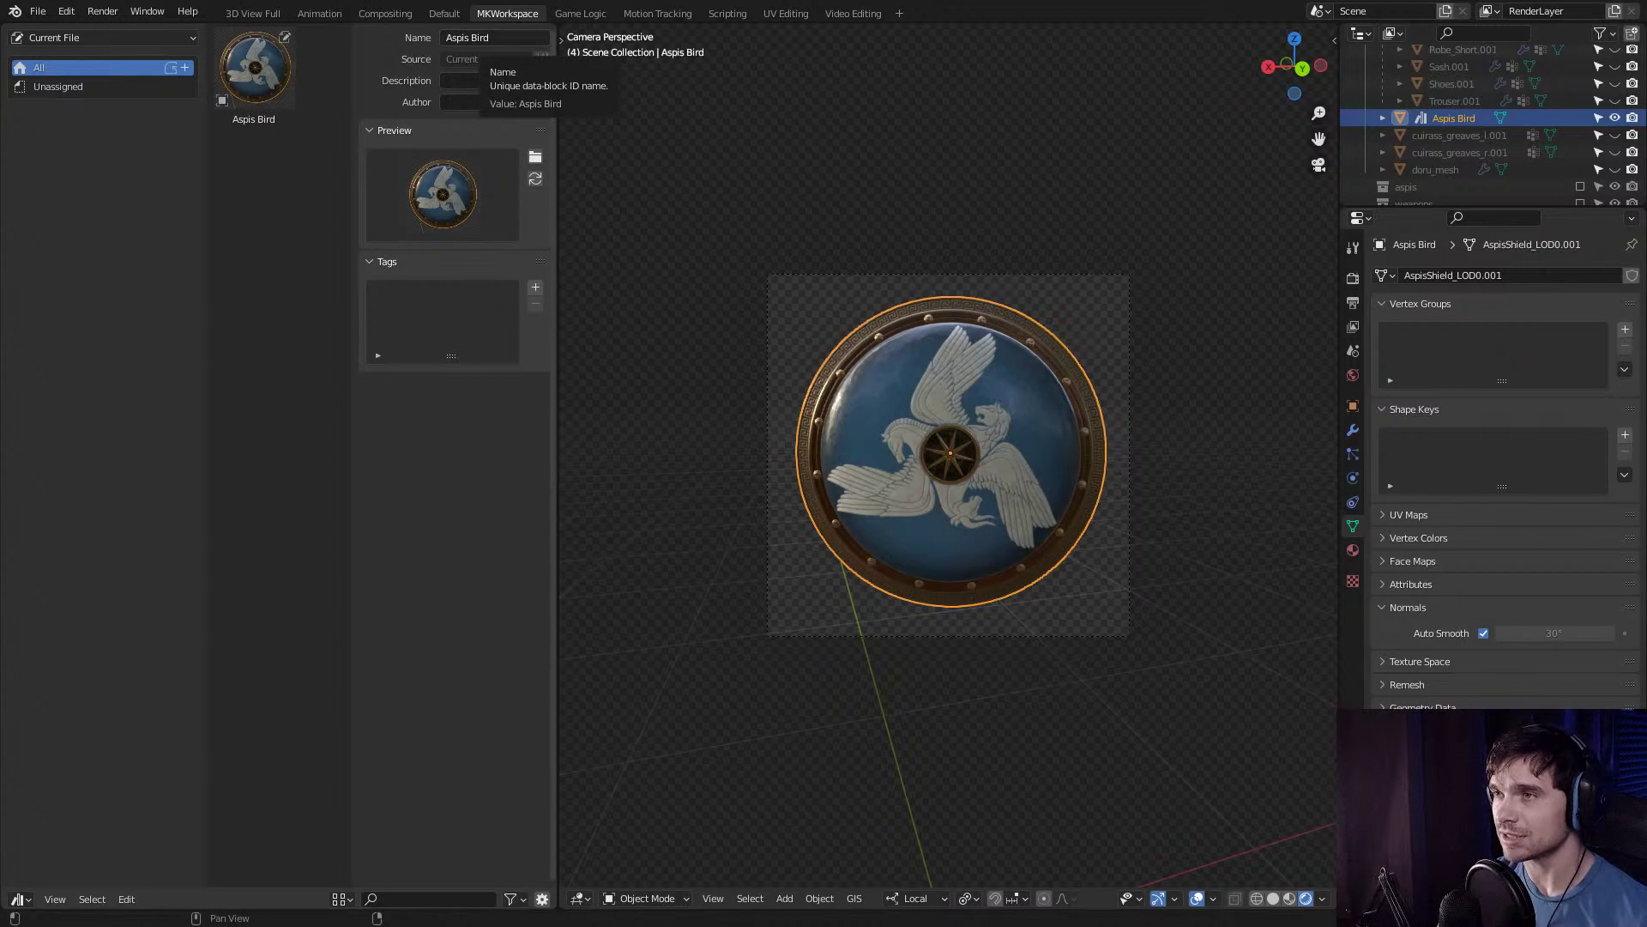
# Enter a description starting with "Shield for Heroes of B" for the Aspis Bird asset and hide the asset details.
pyautogui.click(489, 38)
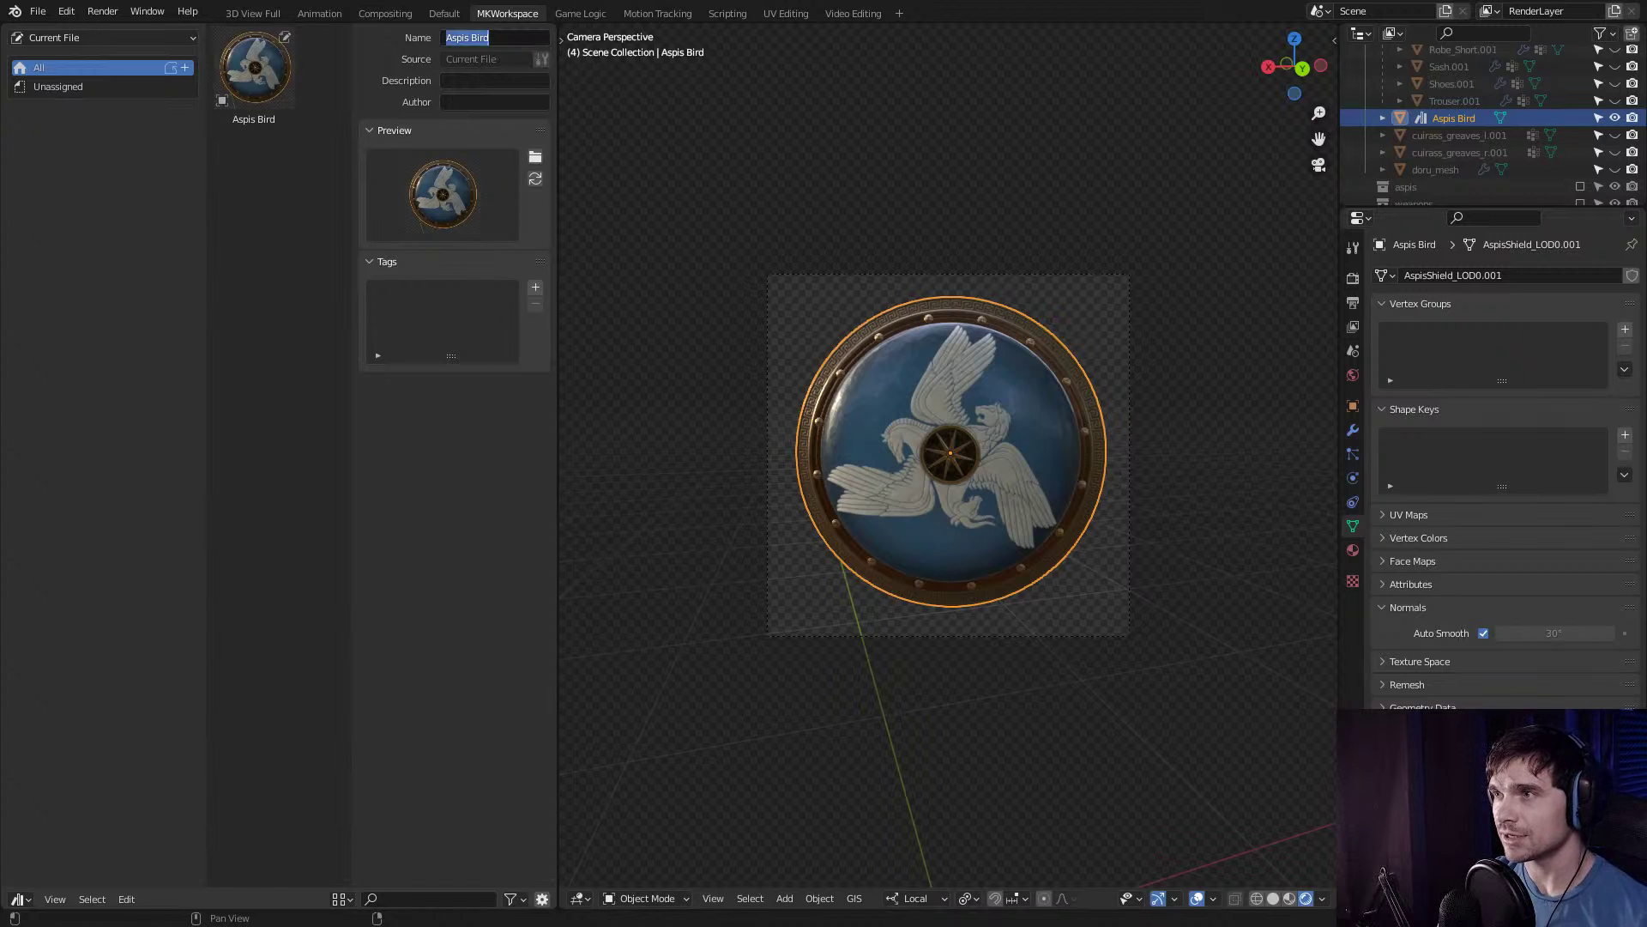
pyautogui.click(489, 38)
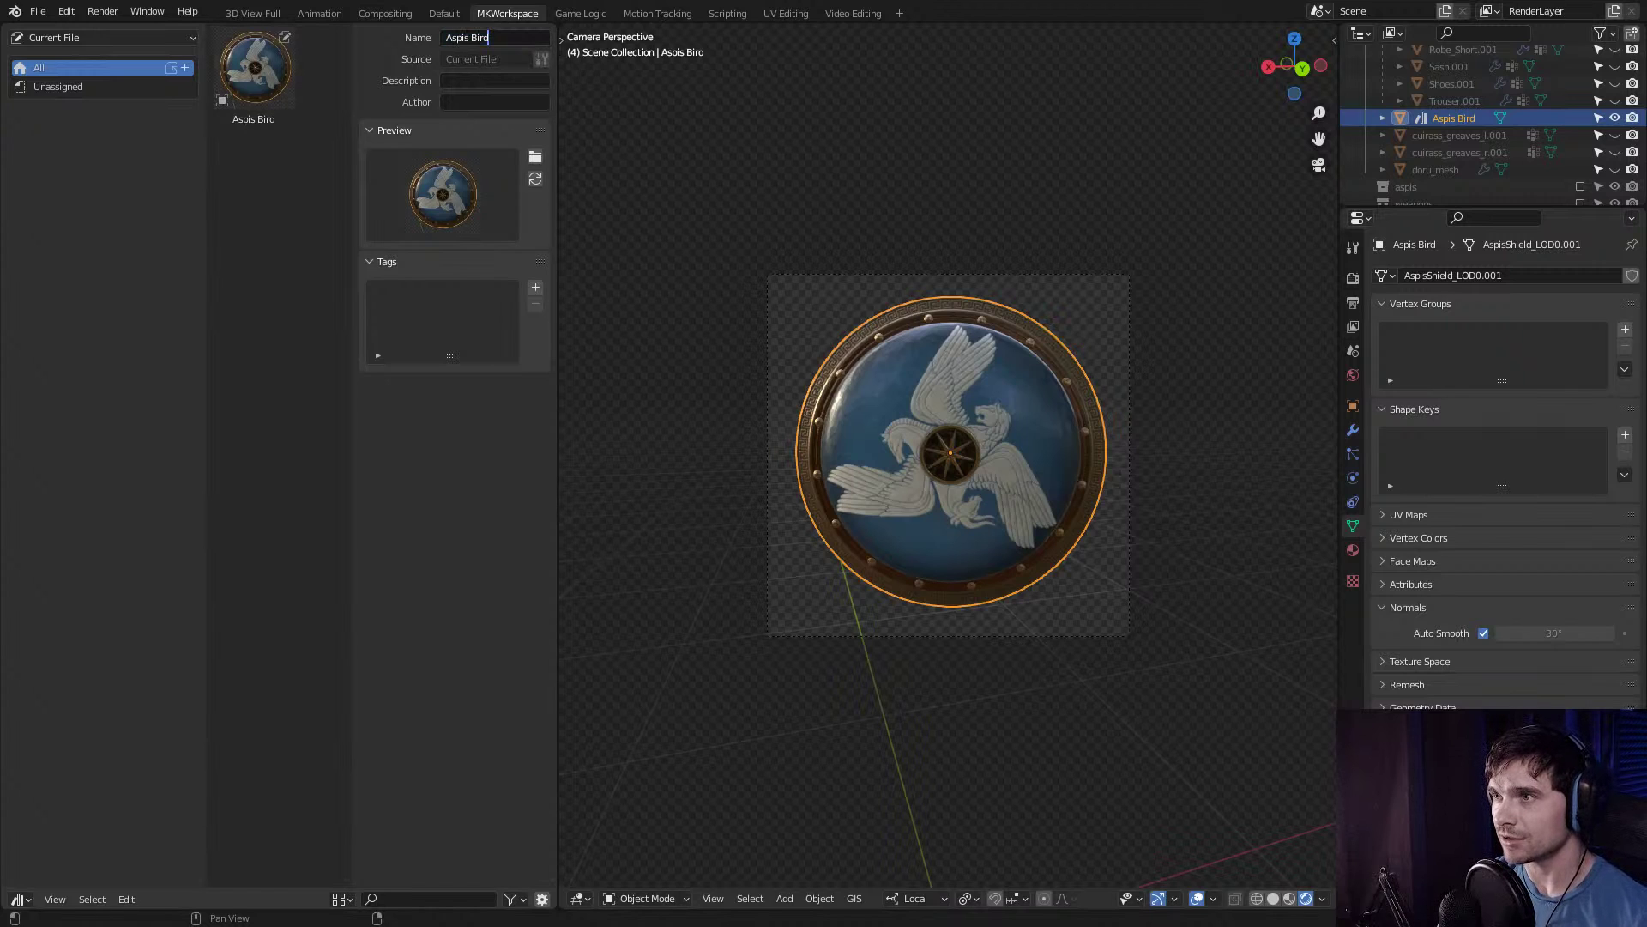
pyautogui.press('Tab')
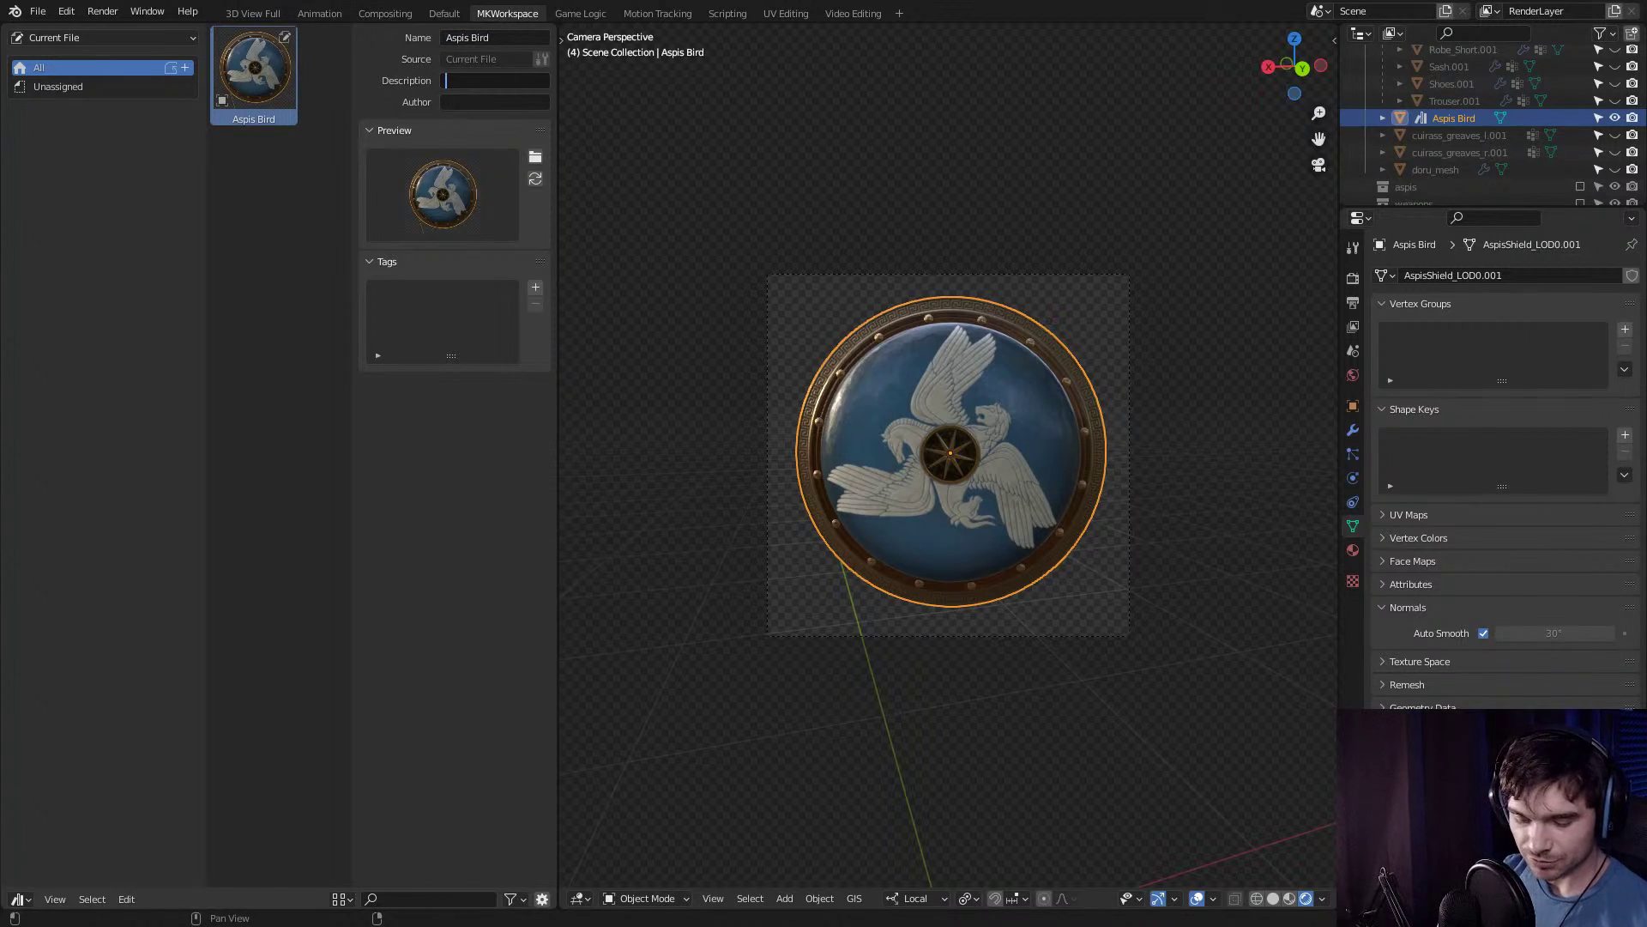
pyautogui.write('Shield for')
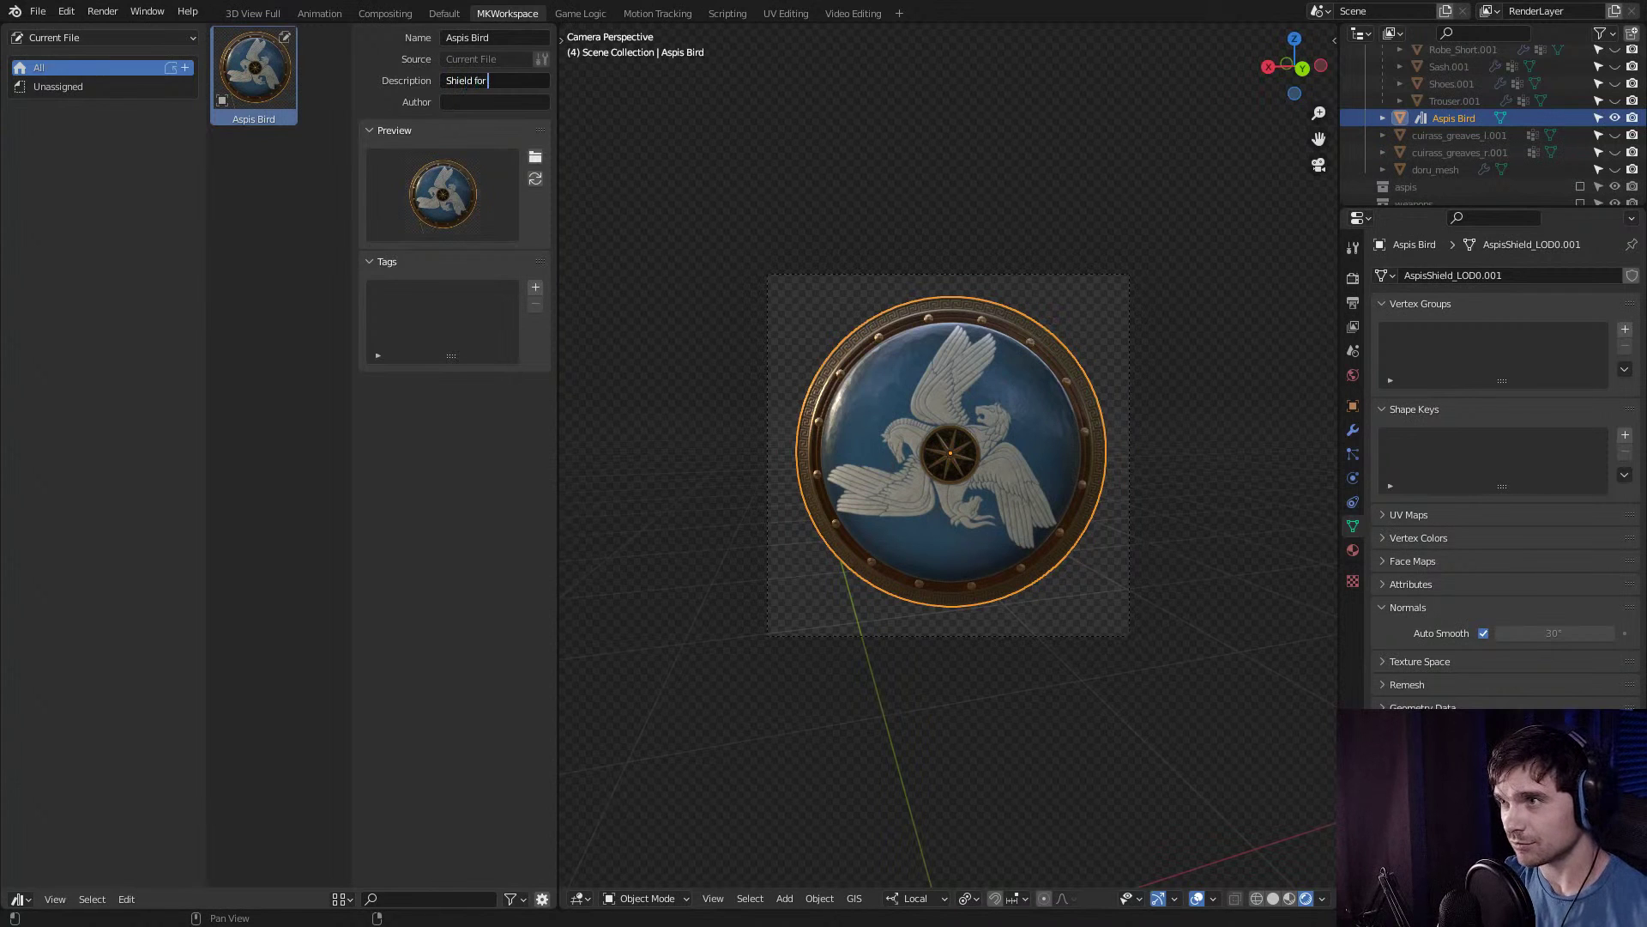
pyautogui.write(' Heroes of B...')
pyautogui.press('Return')
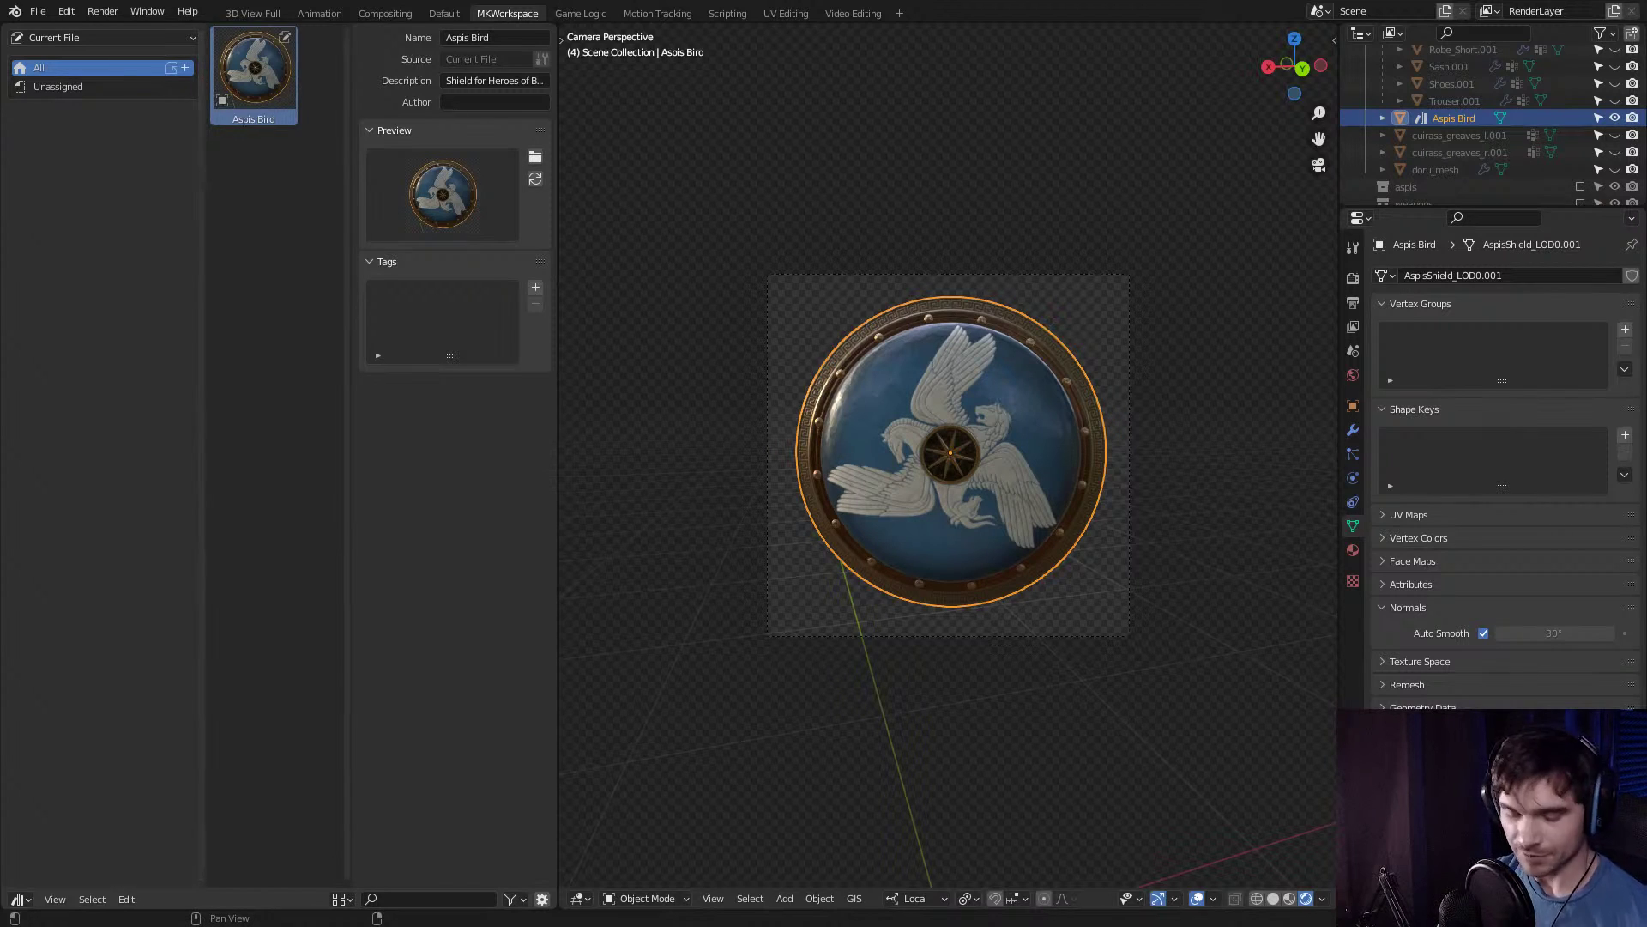
pyautogui.press('n')
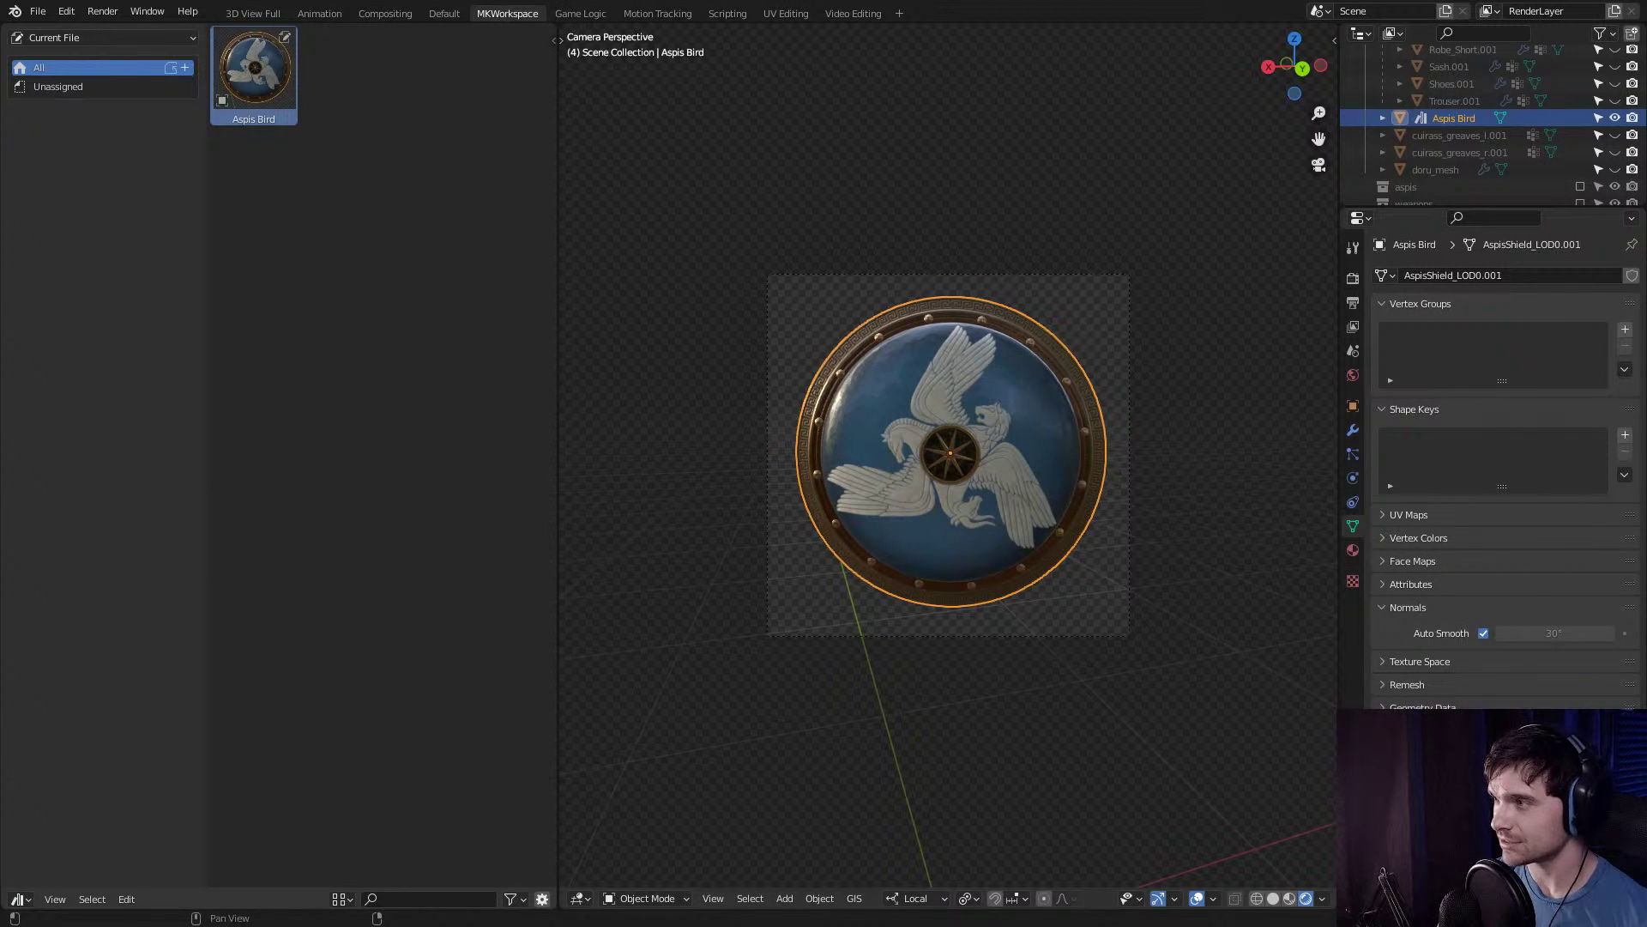
# Bring the rest of the soldier back into display and leave the camera view for a perspective view of the full figure.
pyautogui.press('KP_Divide')
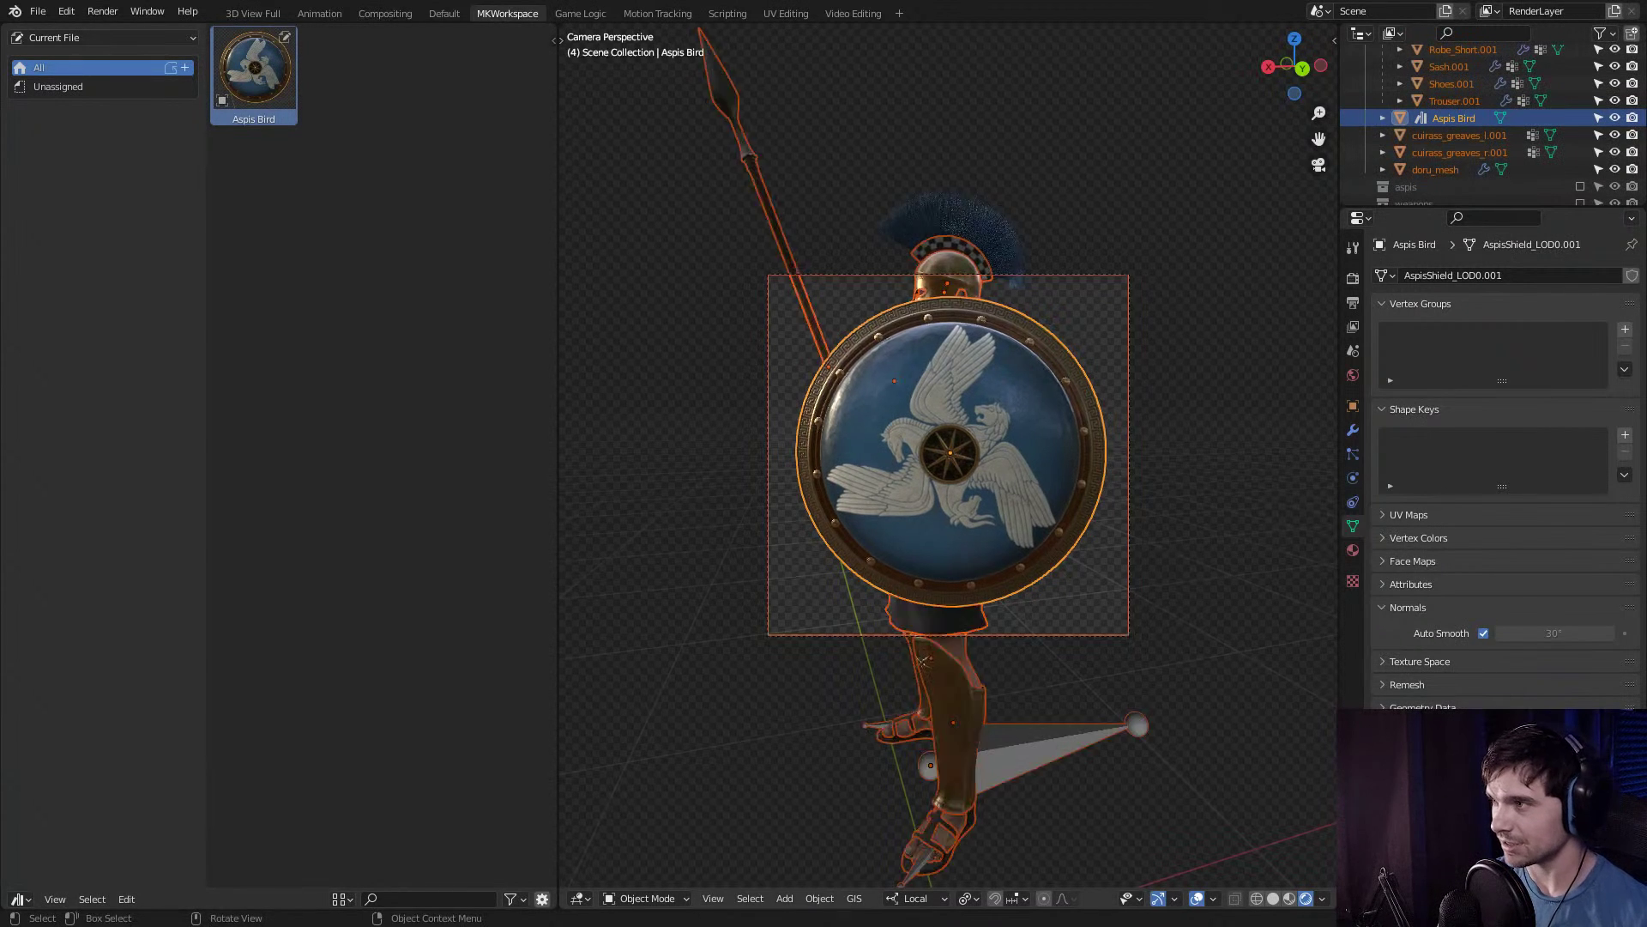
pyautogui.press('KP_4')
pyautogui.press('KP_8')
pyautogui.keyDown('shift'); pyautogui.moveTo(892, 449); pyautogui.dragTo(1099, 531, button='middle'); pyautogui.keyUp('shift')
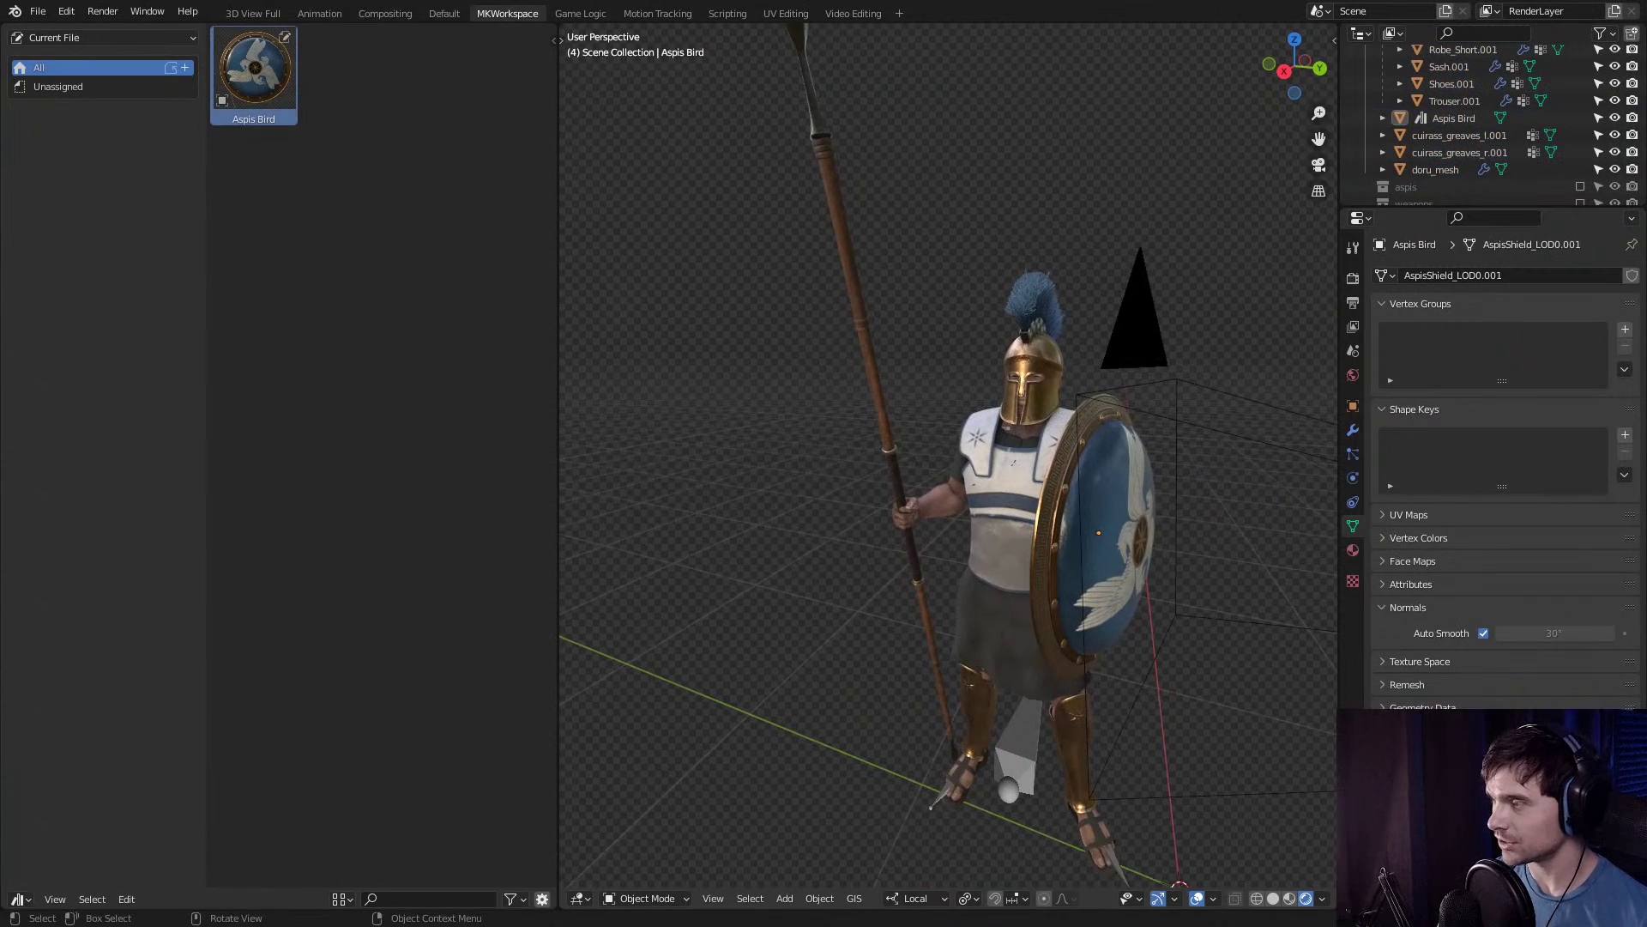
# Mark the HairEEVEE_blue material of the helmet's crest as an asset and select it among the file's assets.
pyautogui.click(1036, 307)
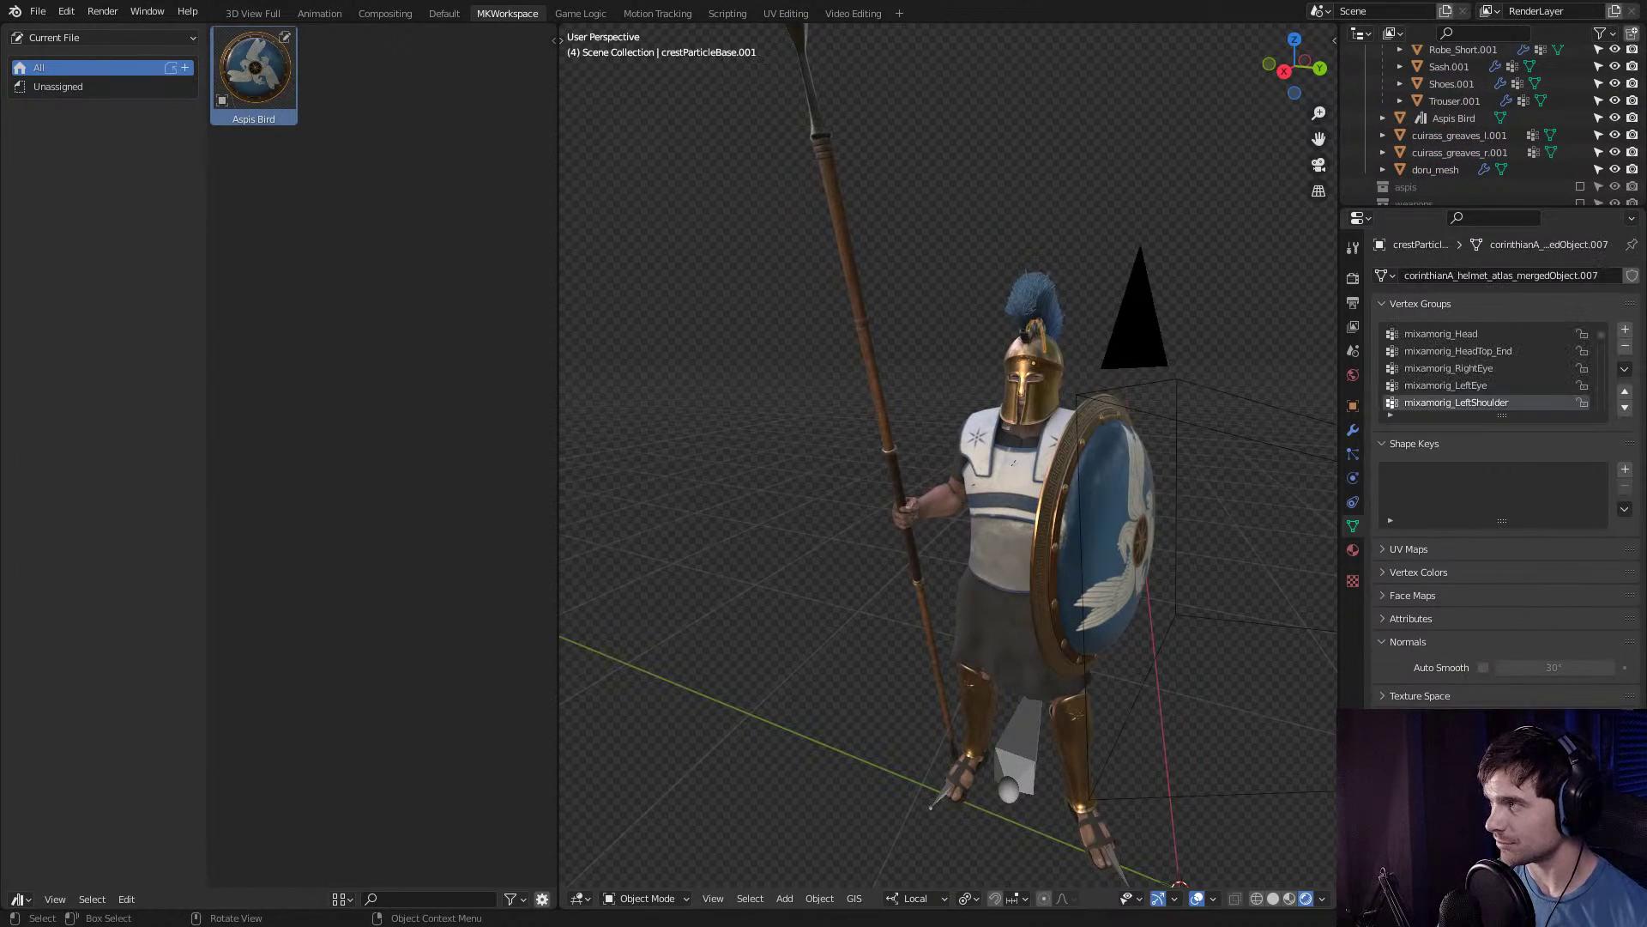
pyautogui.moveTo(1036, 307); pyautogui.dragTo(906, 292, button='middle')
pyautogui.click(1353, 550)
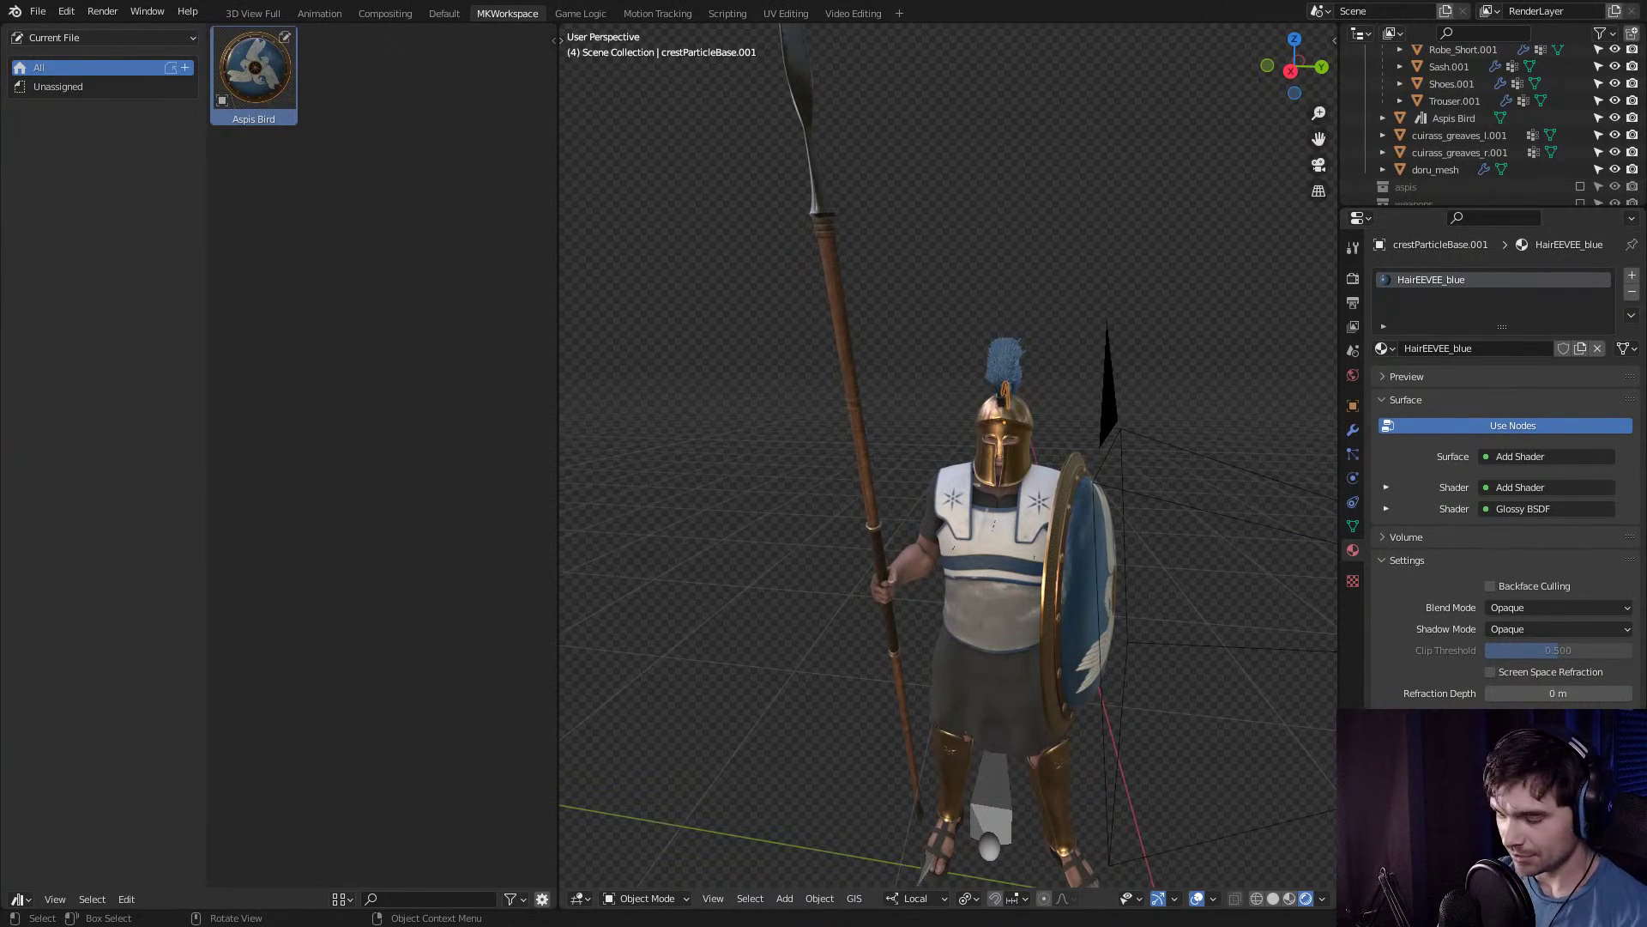
pyautogui.press('KP_Decimal')
pyautogui.moveTo(944, 514); pyautogui.dragTo(1141, 481, button='middle')
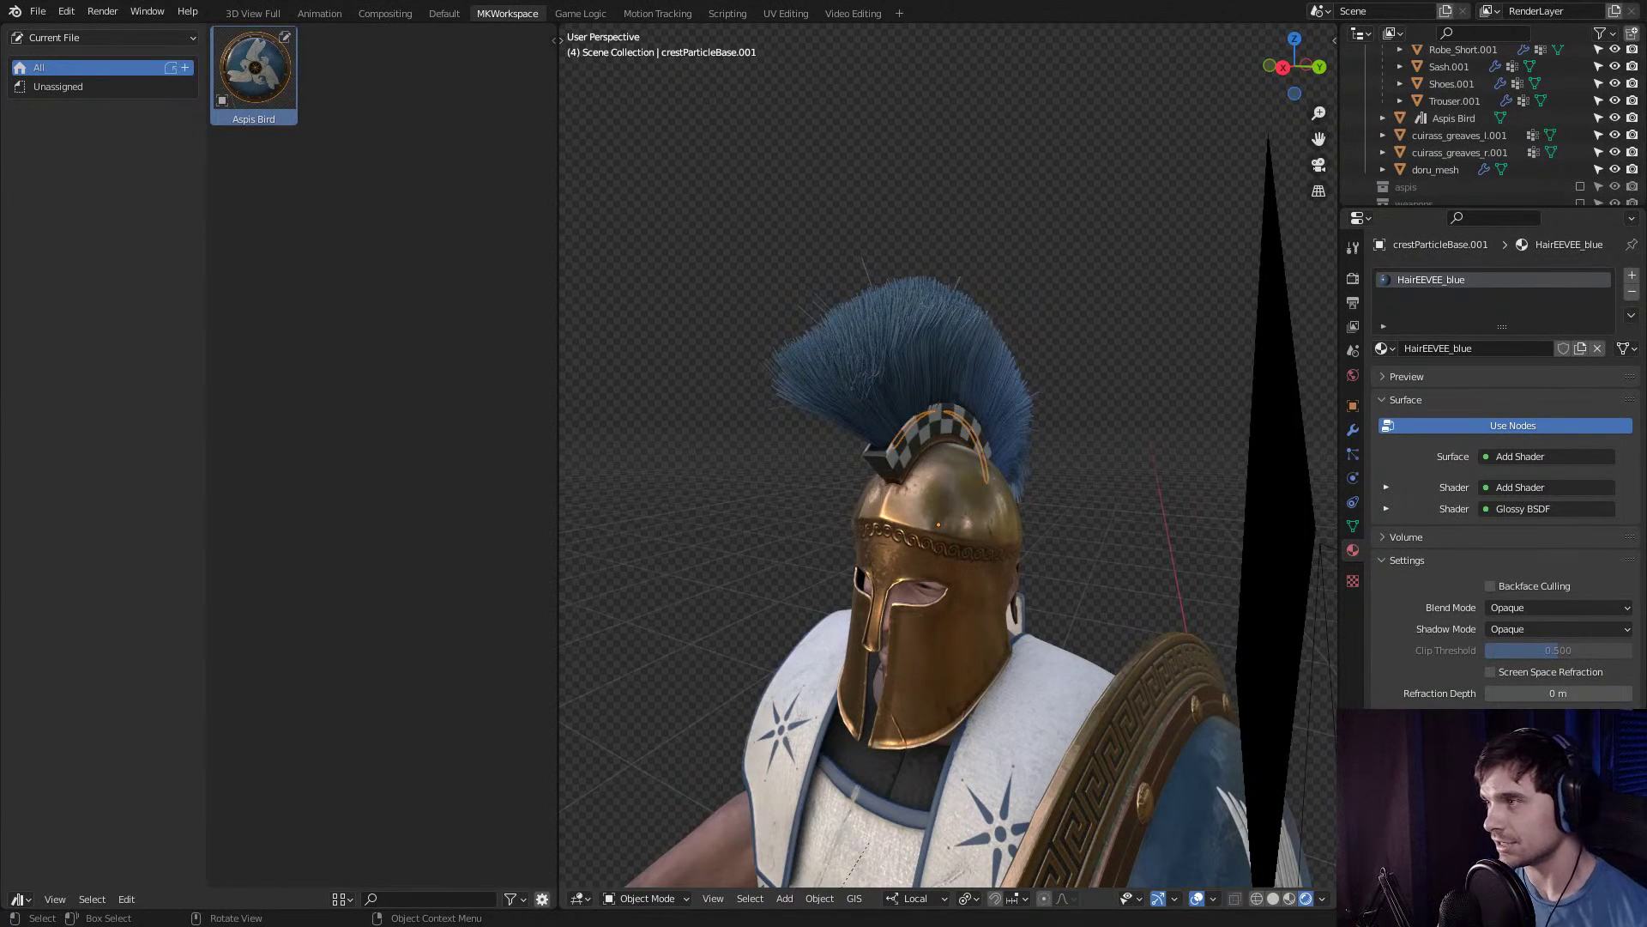
pyautogui.scroll(-5, 944, 515)
pyautogui.moveTo(944, 515)
pyautogui.keyDown('shift'); pyautogui.mouseDown(button='middle')
pyautogui.moveTo(833, 506)
pyautogui.moveTo(967, 515)
pyautogui.mouseUp(button='middle'); pyautogui.keyUp('shift')
pyautogui.rightClick(1407, 279)
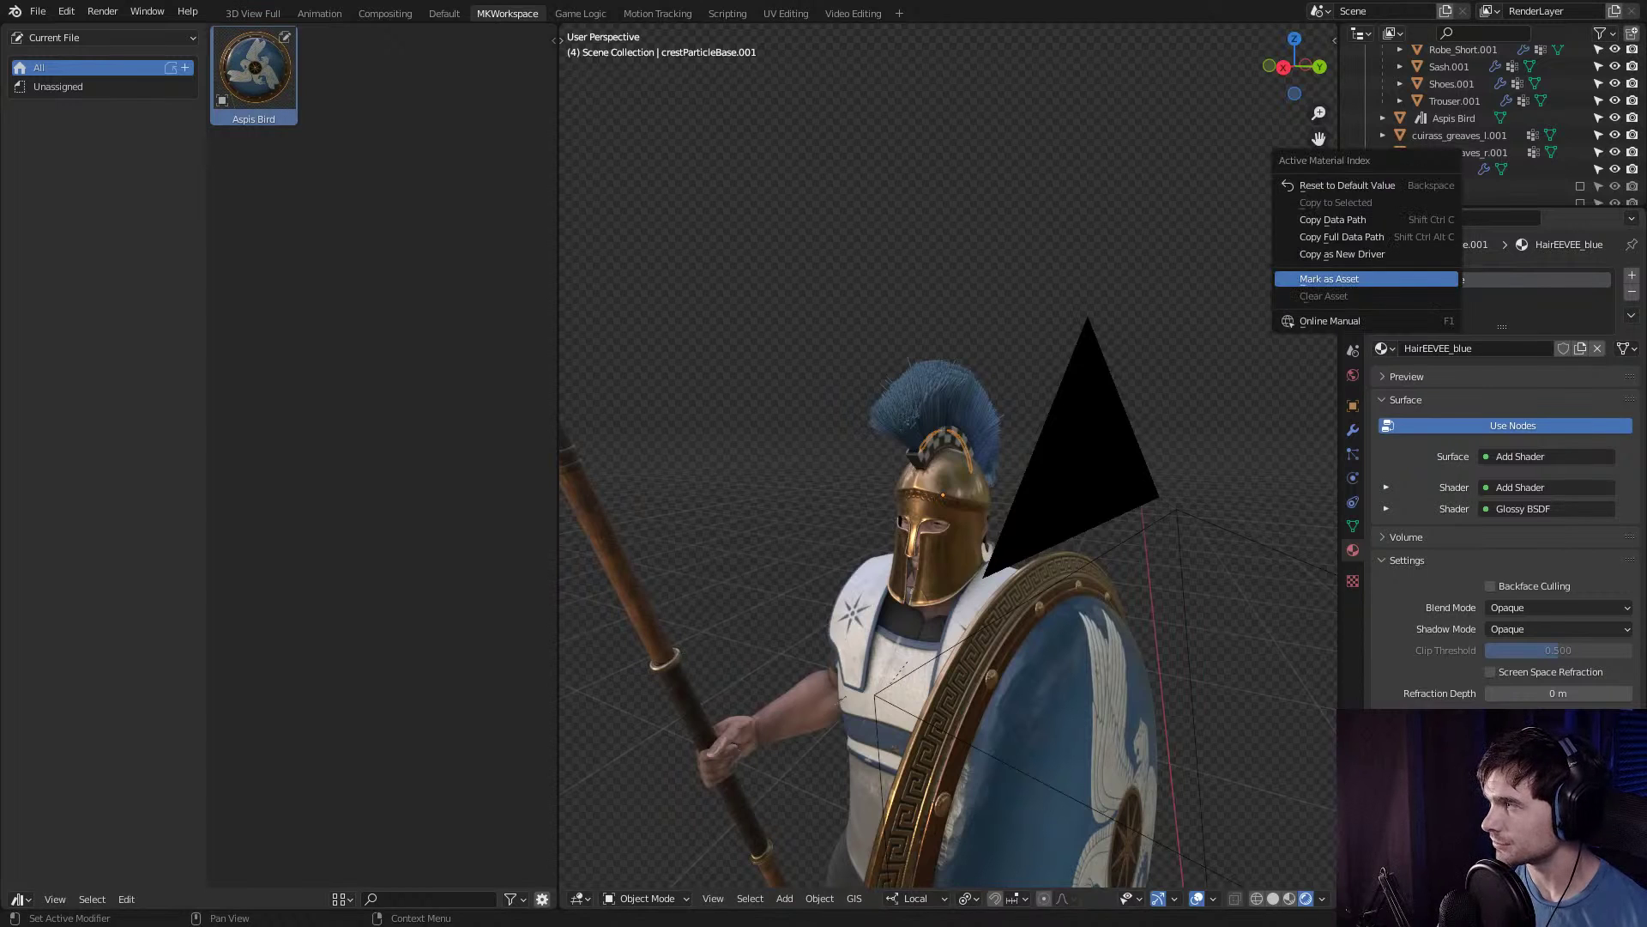
pyautogui.rightClick(1424, 282)
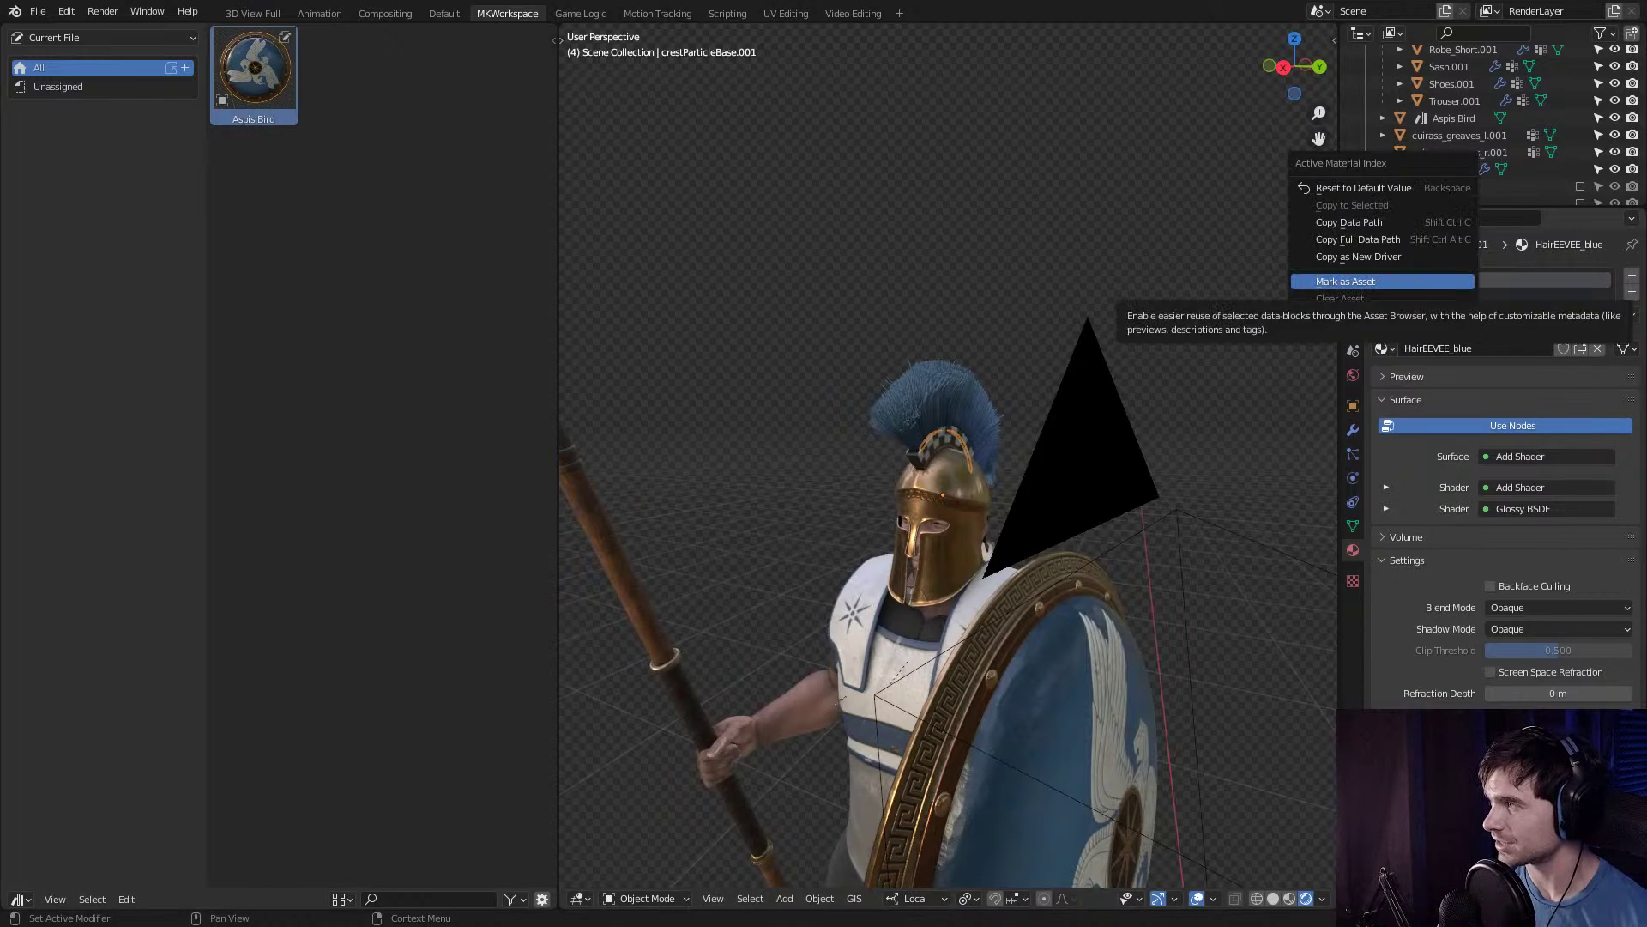
pyautogui.click(1416, 281)
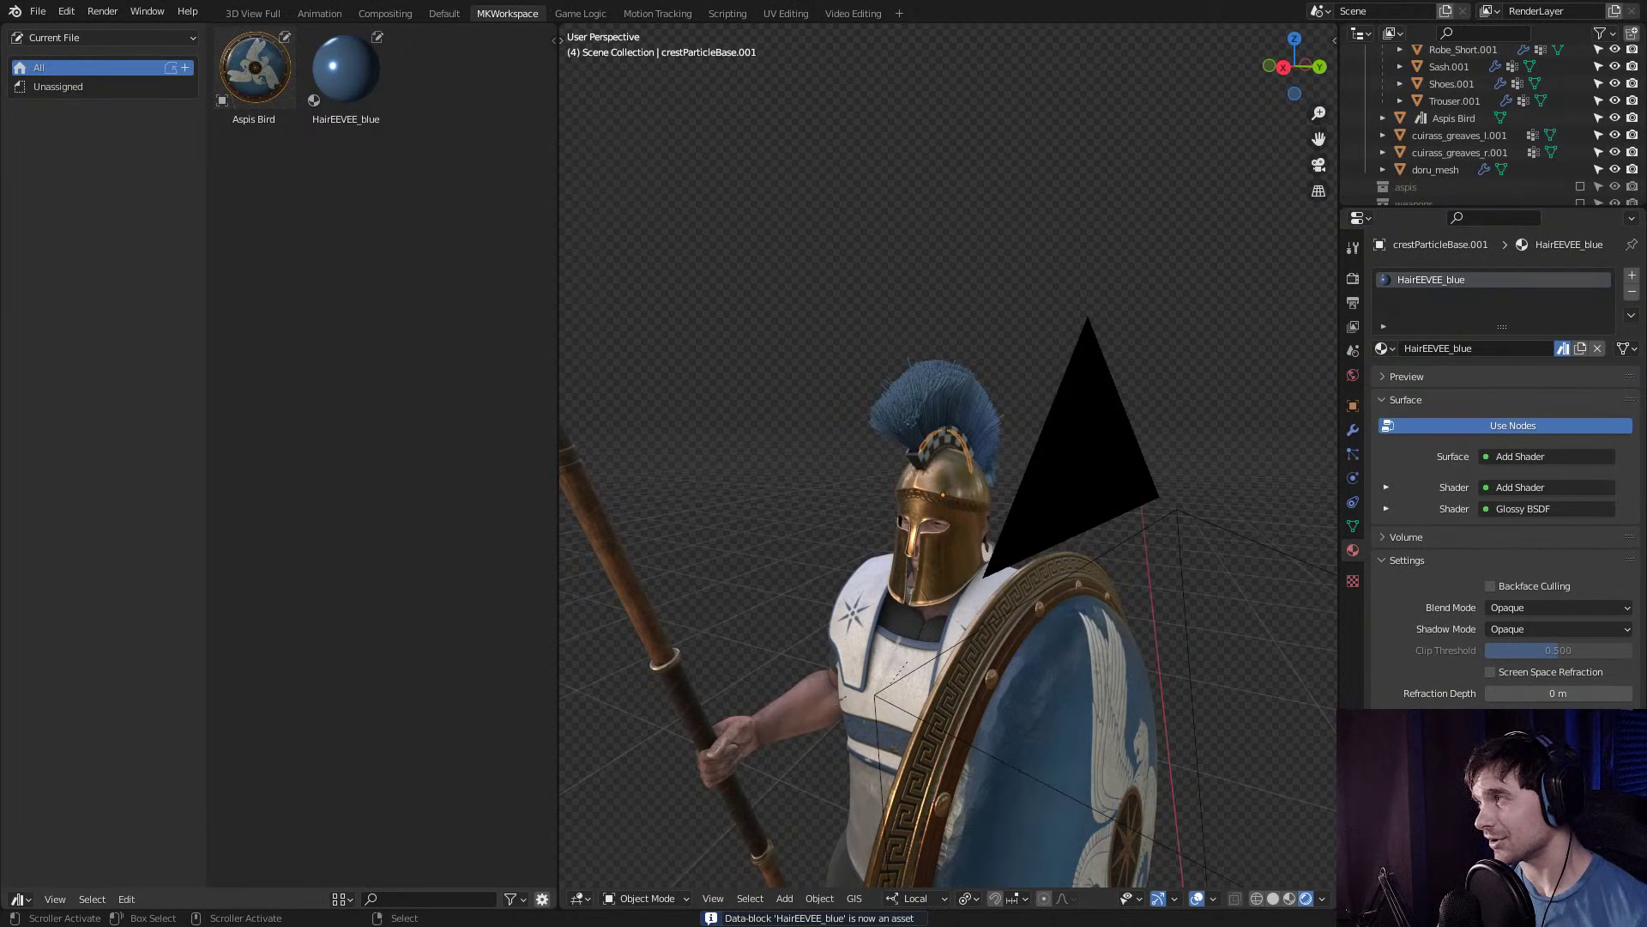
pyautogui.click(346, 72)
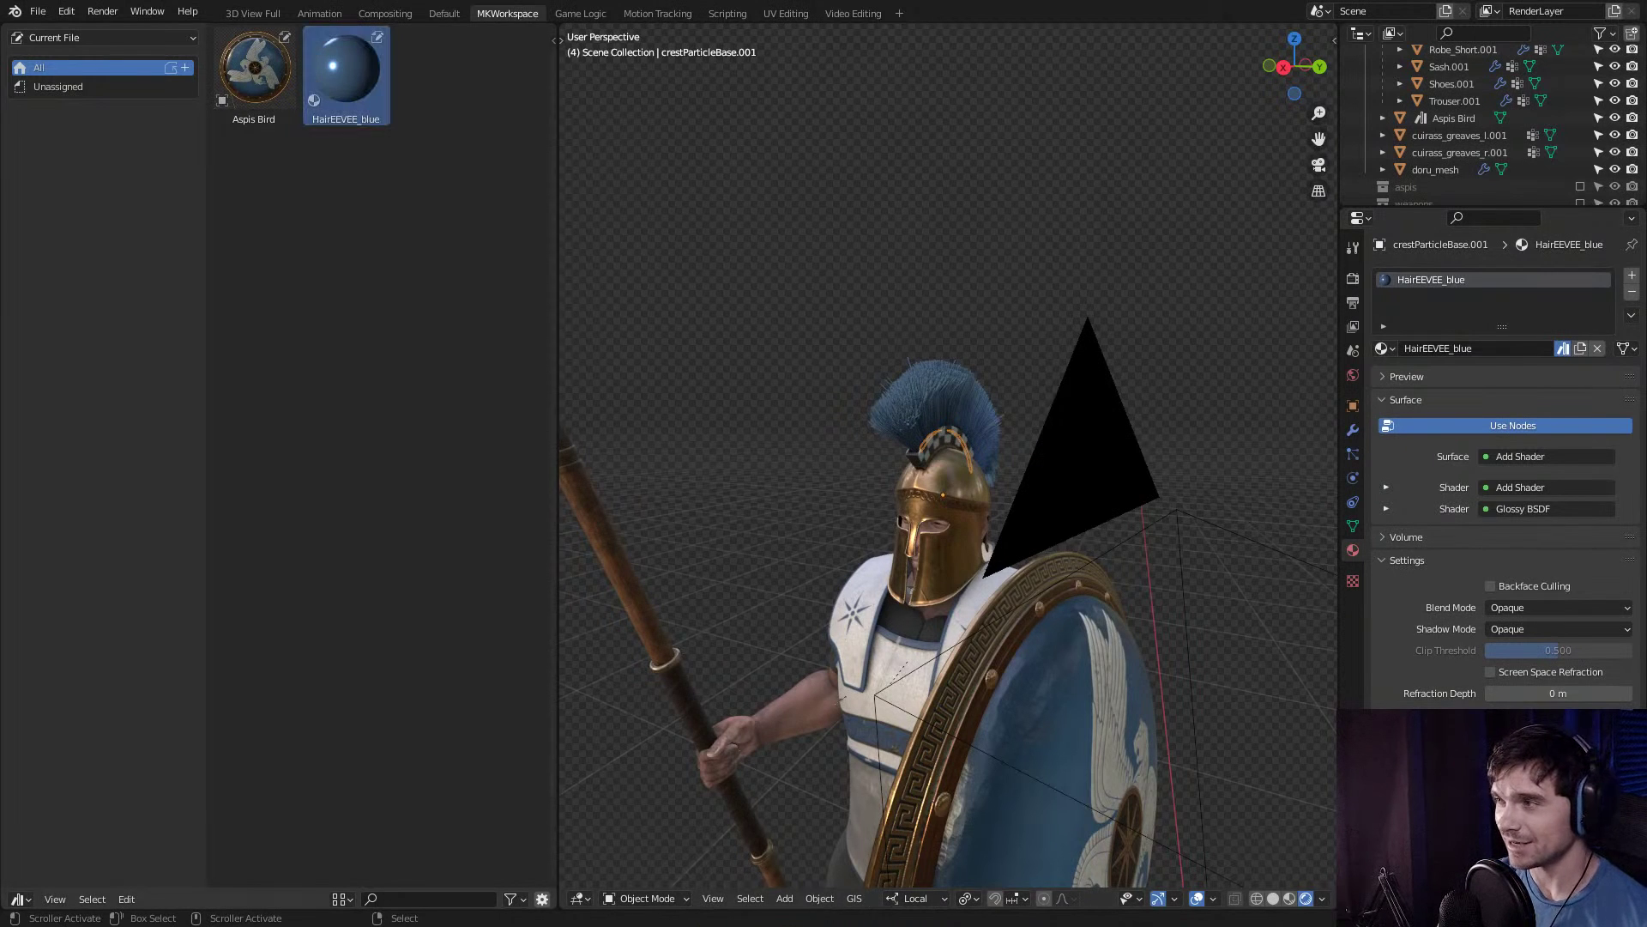
# Select the soldier's cuirass, hoplite_cuirass_front, and mark the object as an asset.
pyautogui.moveTo(944, 464); pyautogui.dragTo(768, 476, button='middle')
pyautogui.click(918, 343)
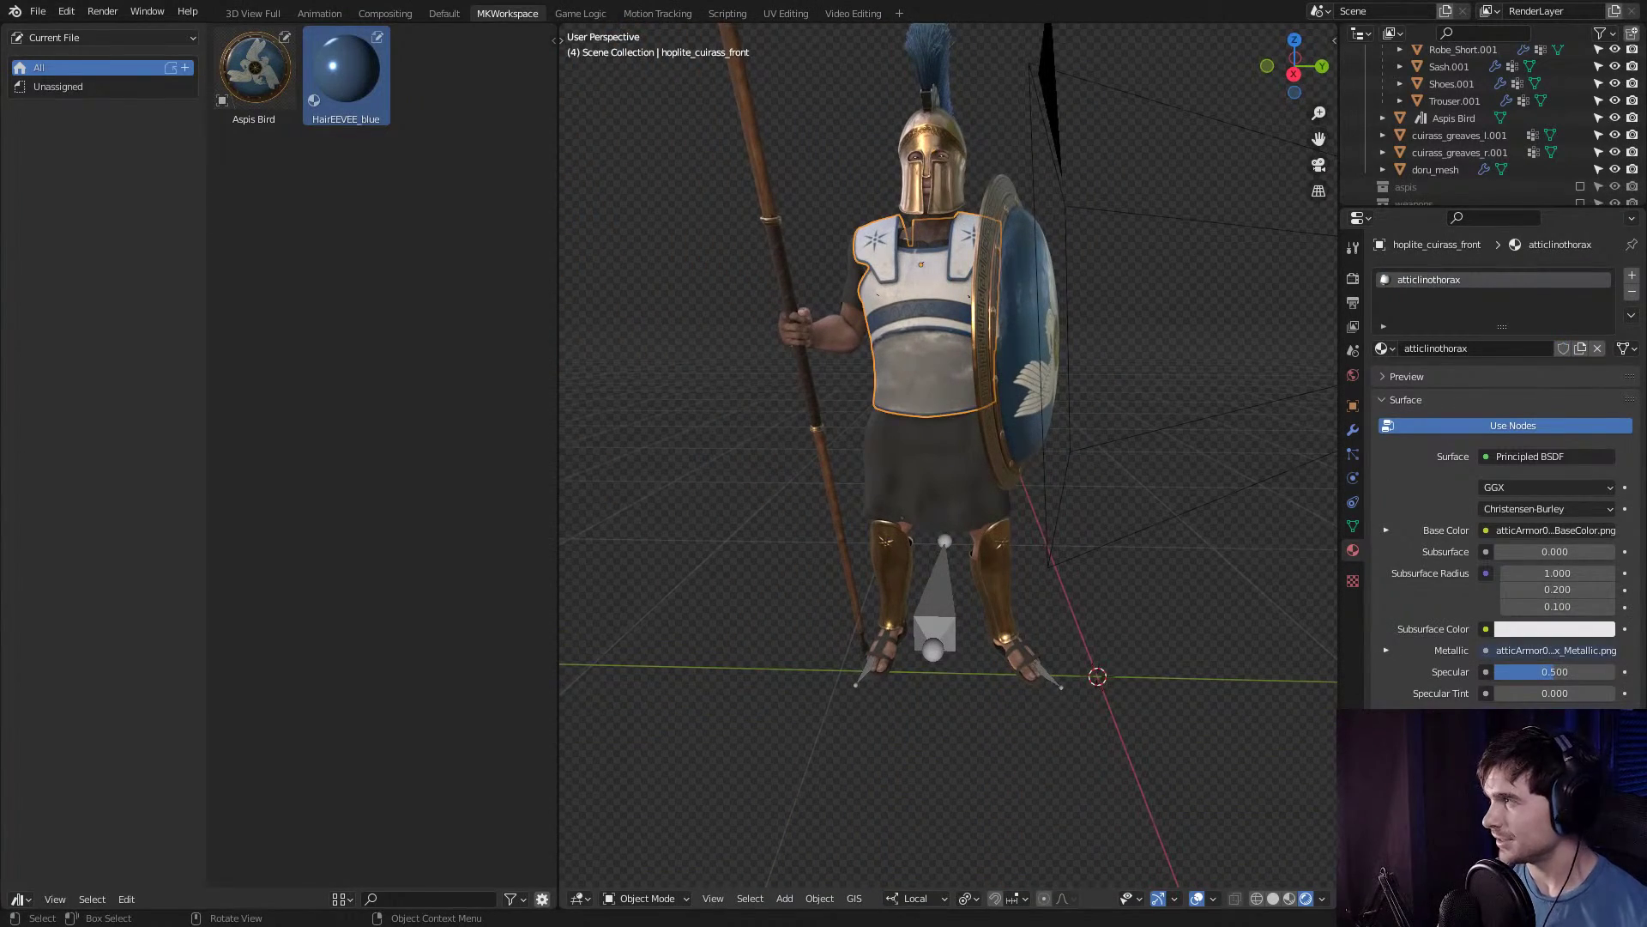
pyautogui.scroll(3, 1458, 120)
pyautogui.rightClick(1441, 116)
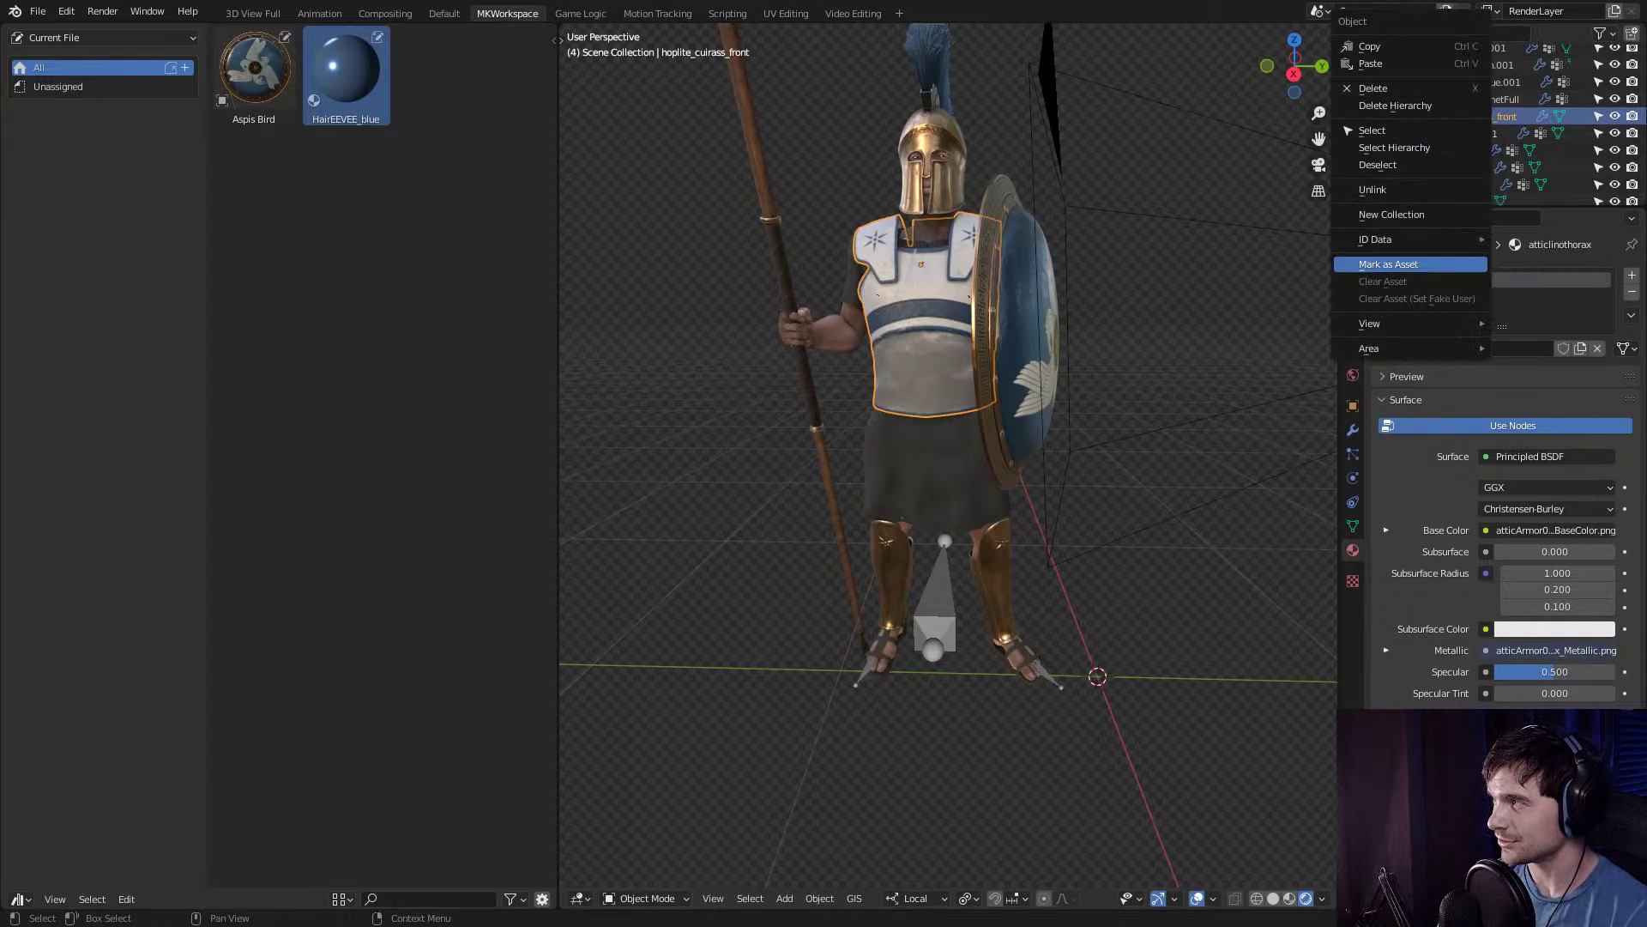
pyautogui.click(1388, 264)
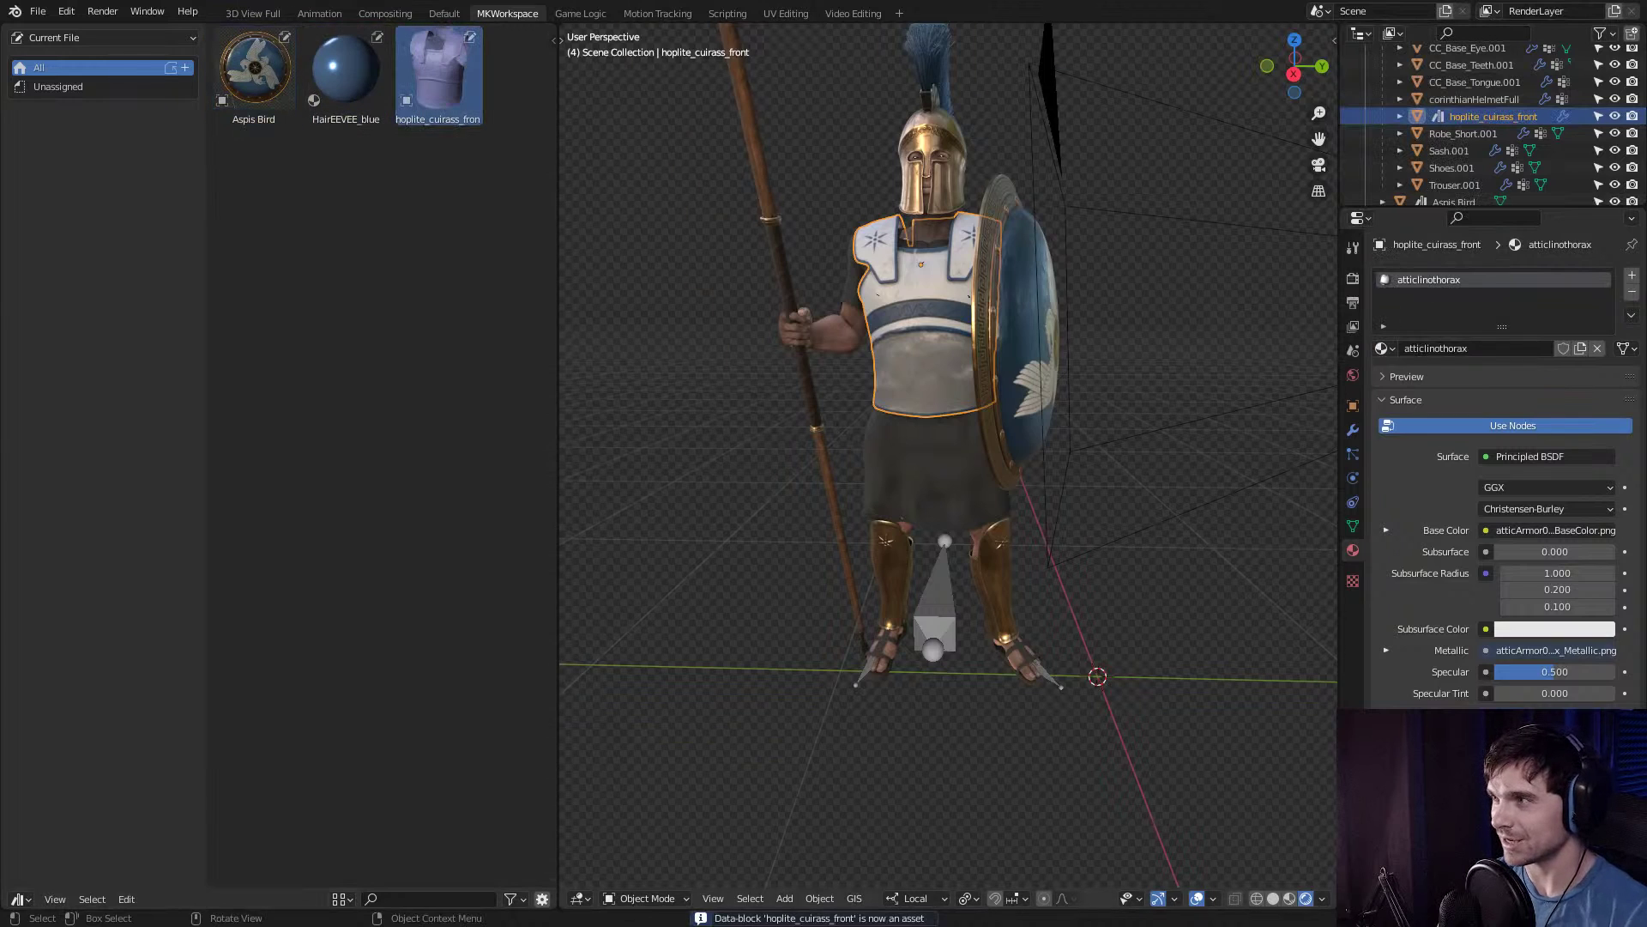
# Frame the cuirass without selection outlines, capture a screenshot around it, and save it to the desktop as a JPEG named cuirass.
pyautogui.press('KP_Decimal')
pyautogui.hotkey('alt', 'a')
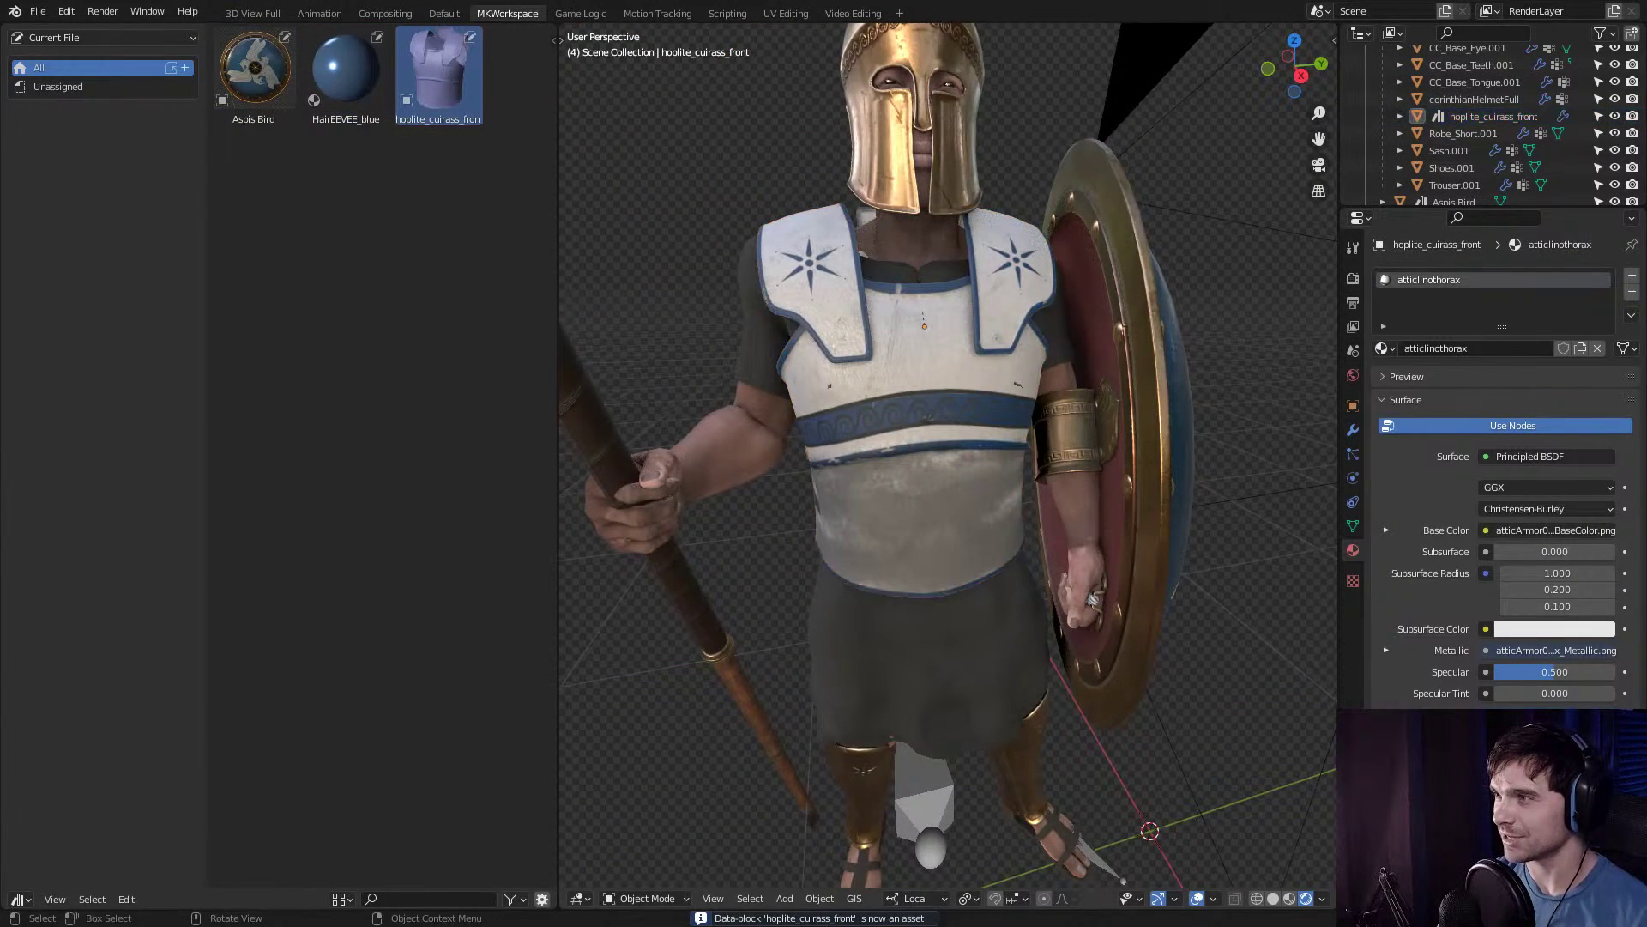
pyautogui.press('Print')
pyautogui.moveTo(672, 181); pyautogui.dragTo(1119, 641)
pyautogui.hotkey('ctrl', 's')
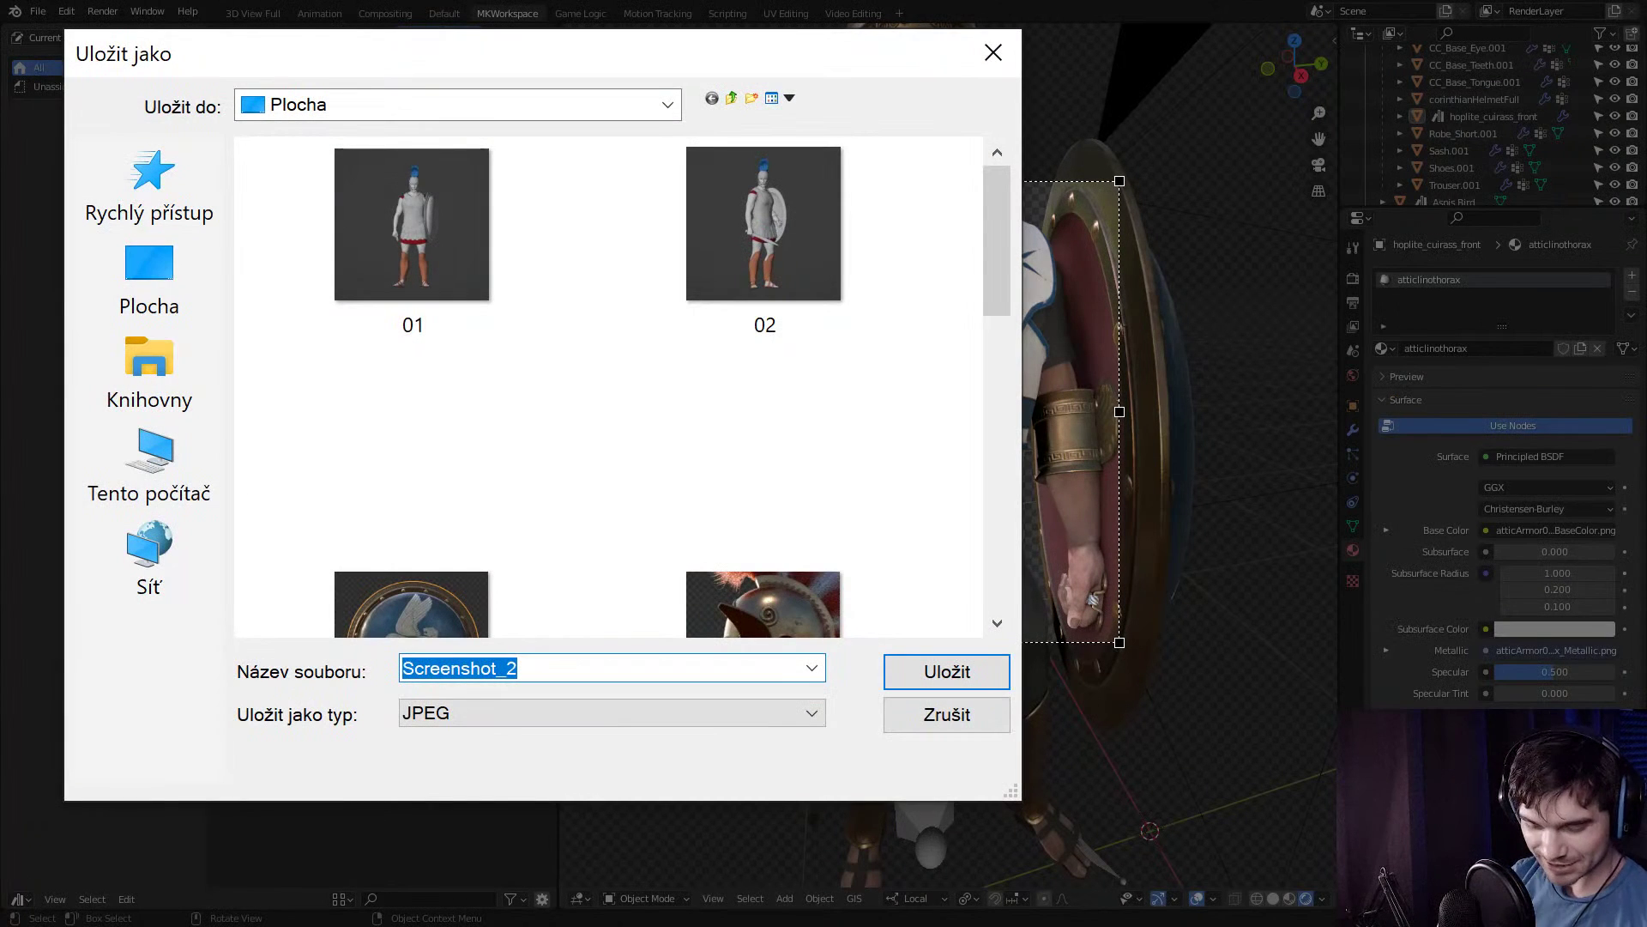
pyautogui.press('BackSpace')
pyautogui.write('cuirass')
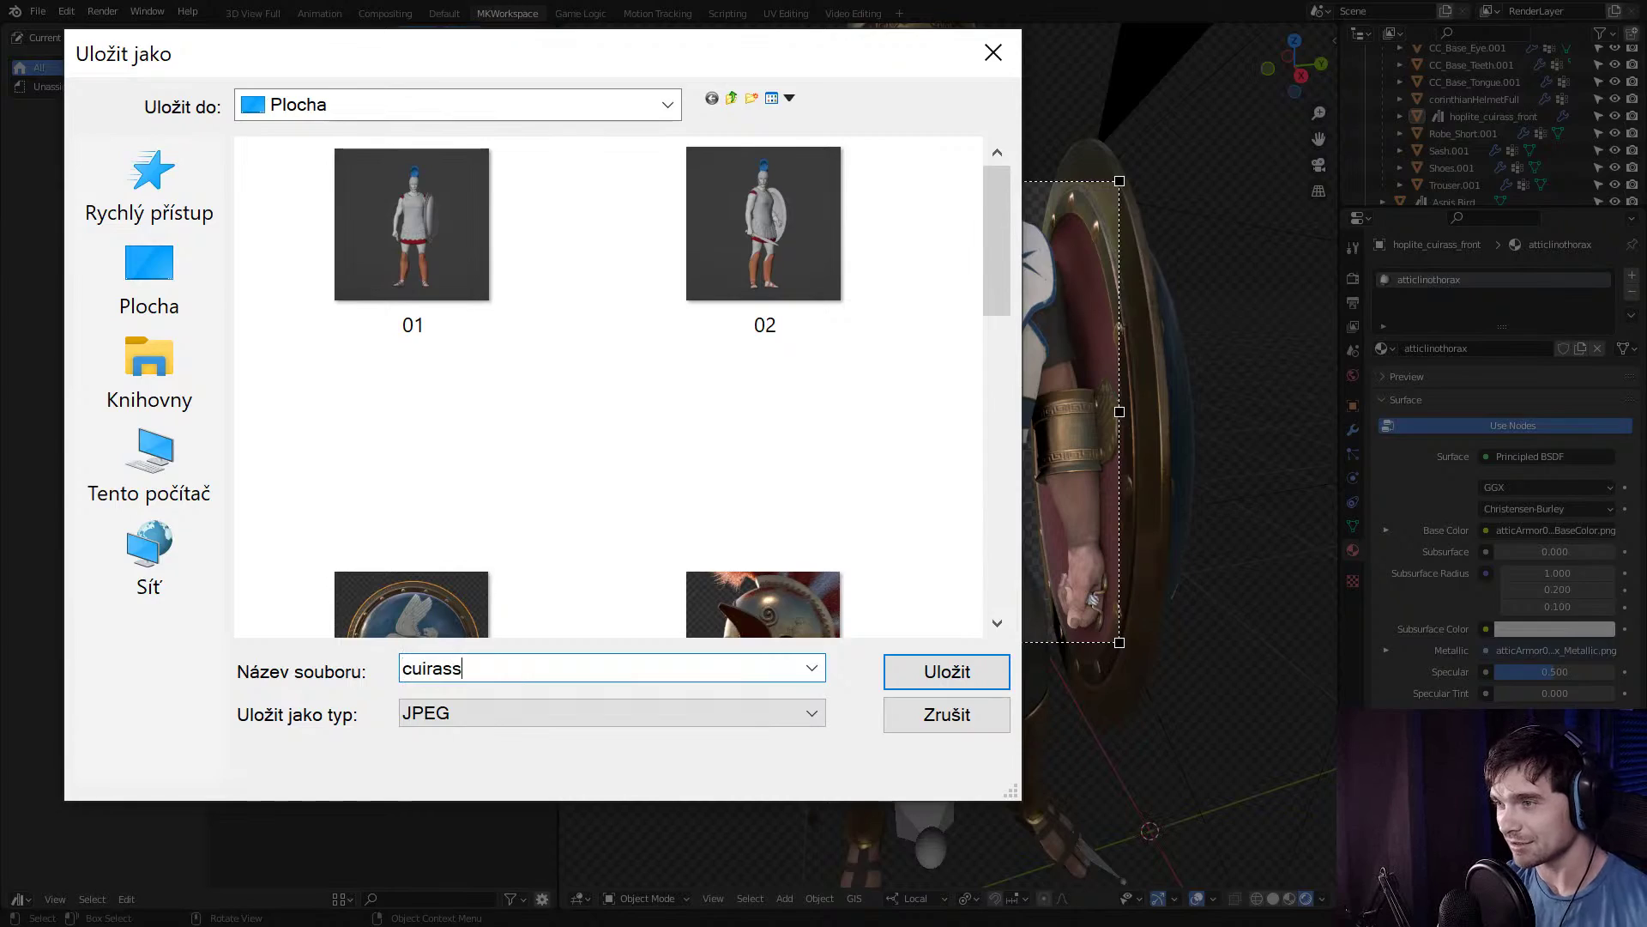
pyautogui.press('Return')
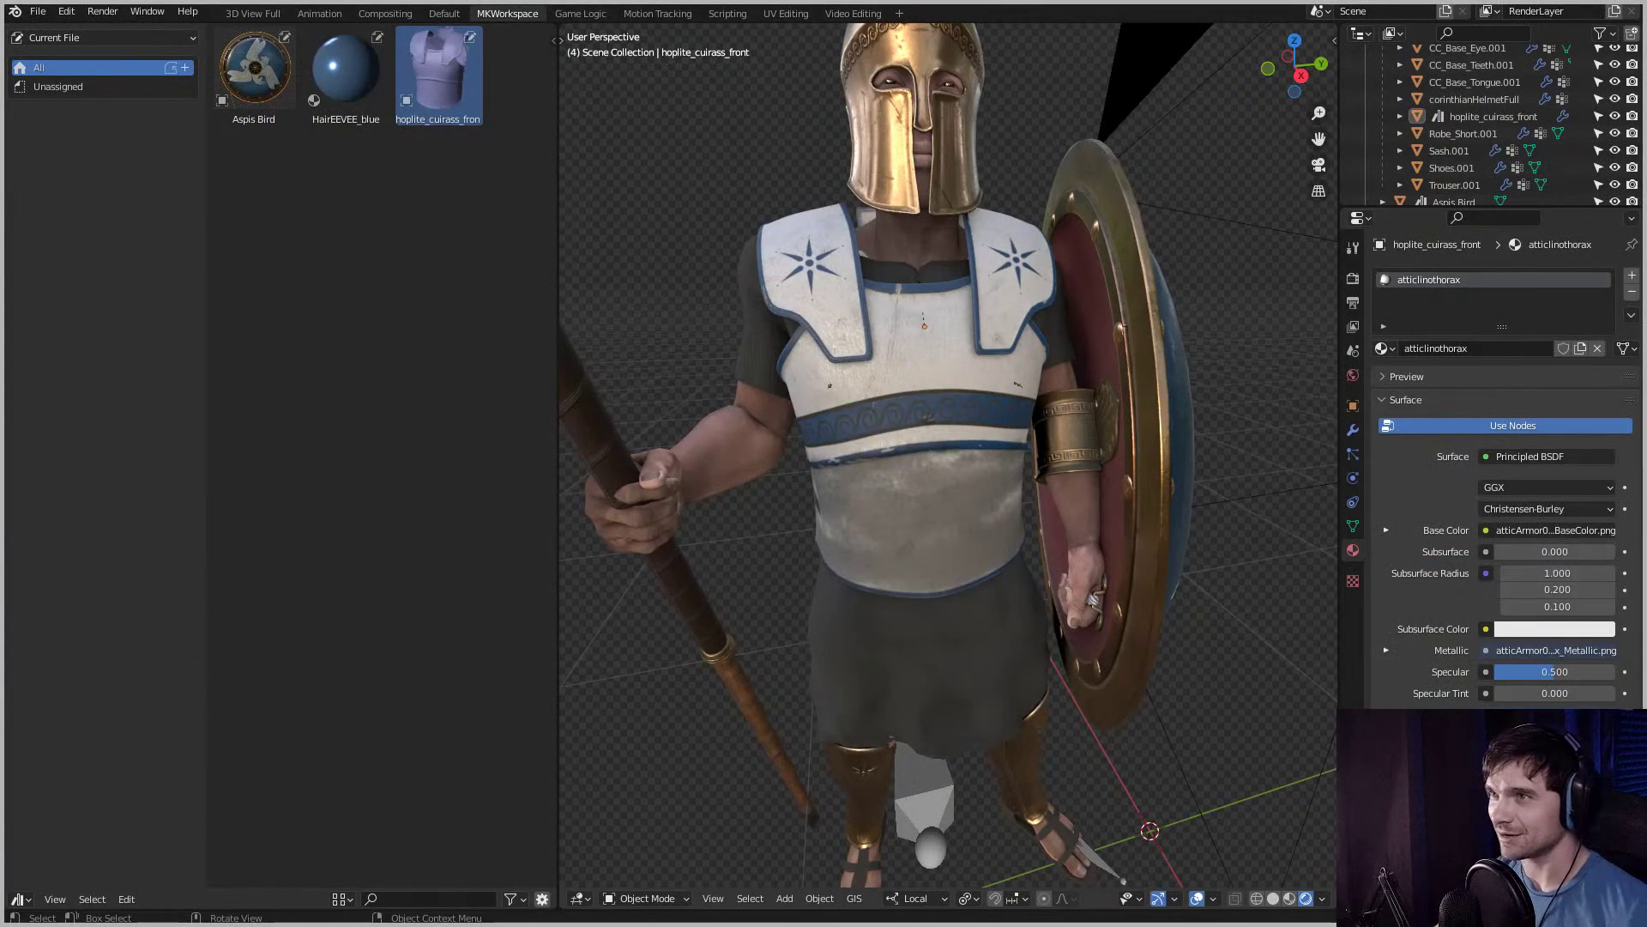
# Load cuirass.jpg from the desktop as the custom preview of the hoplite_cuirass_front asset.
pyautogui.press('n')
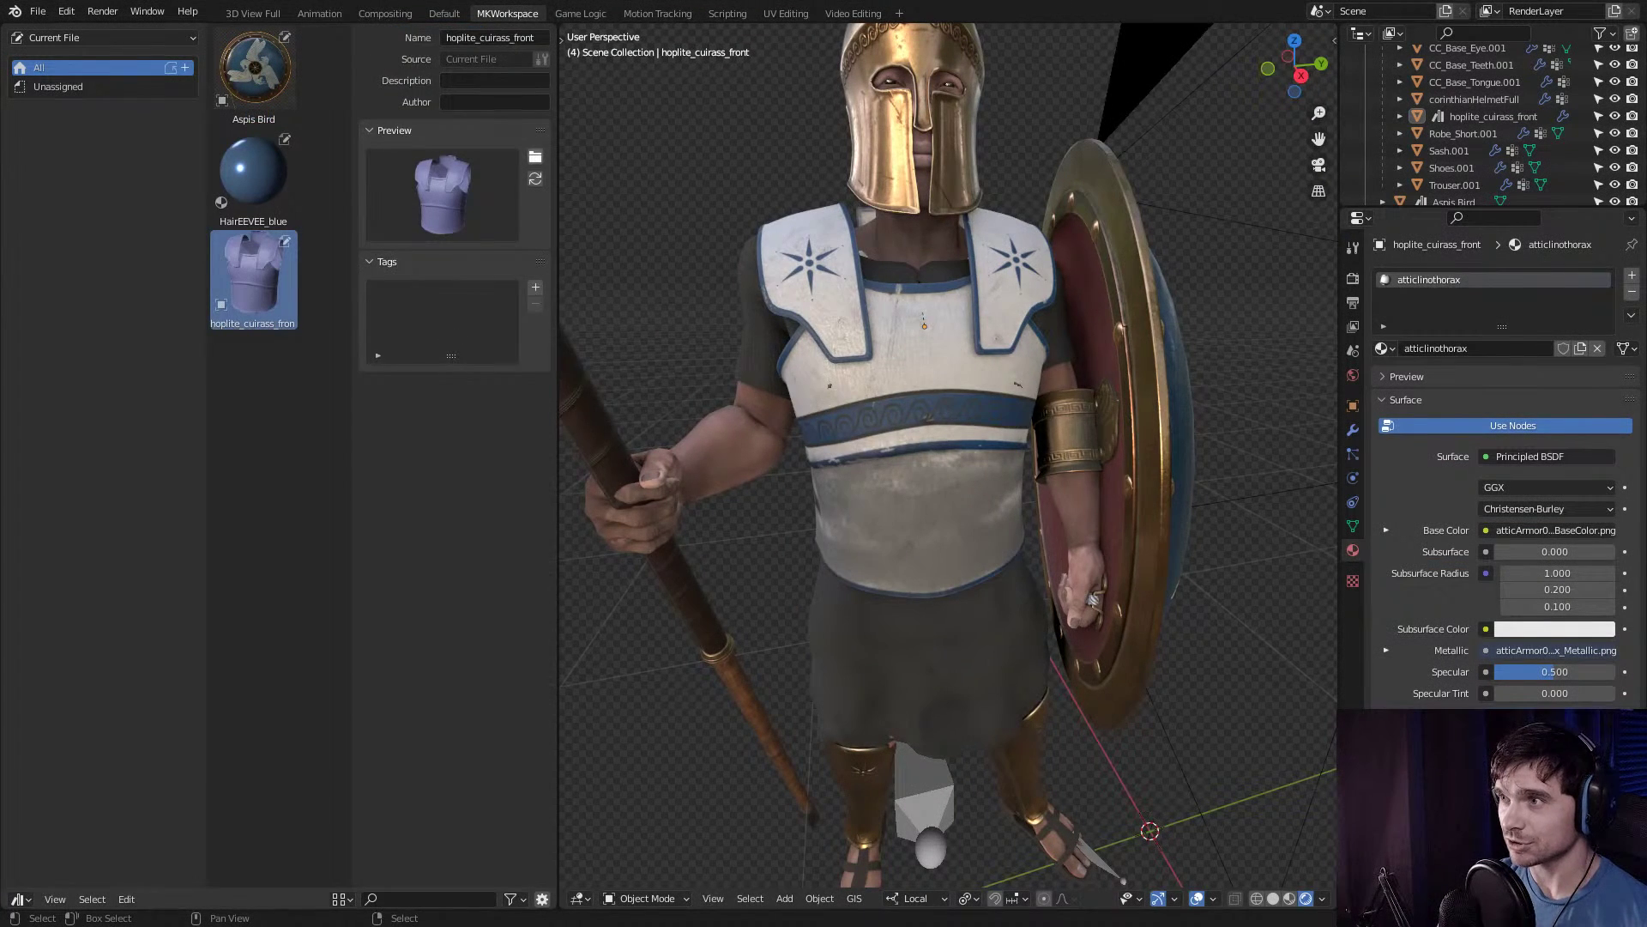
pyautogui.click(536, 157)
pyautogui.click(626, 422)
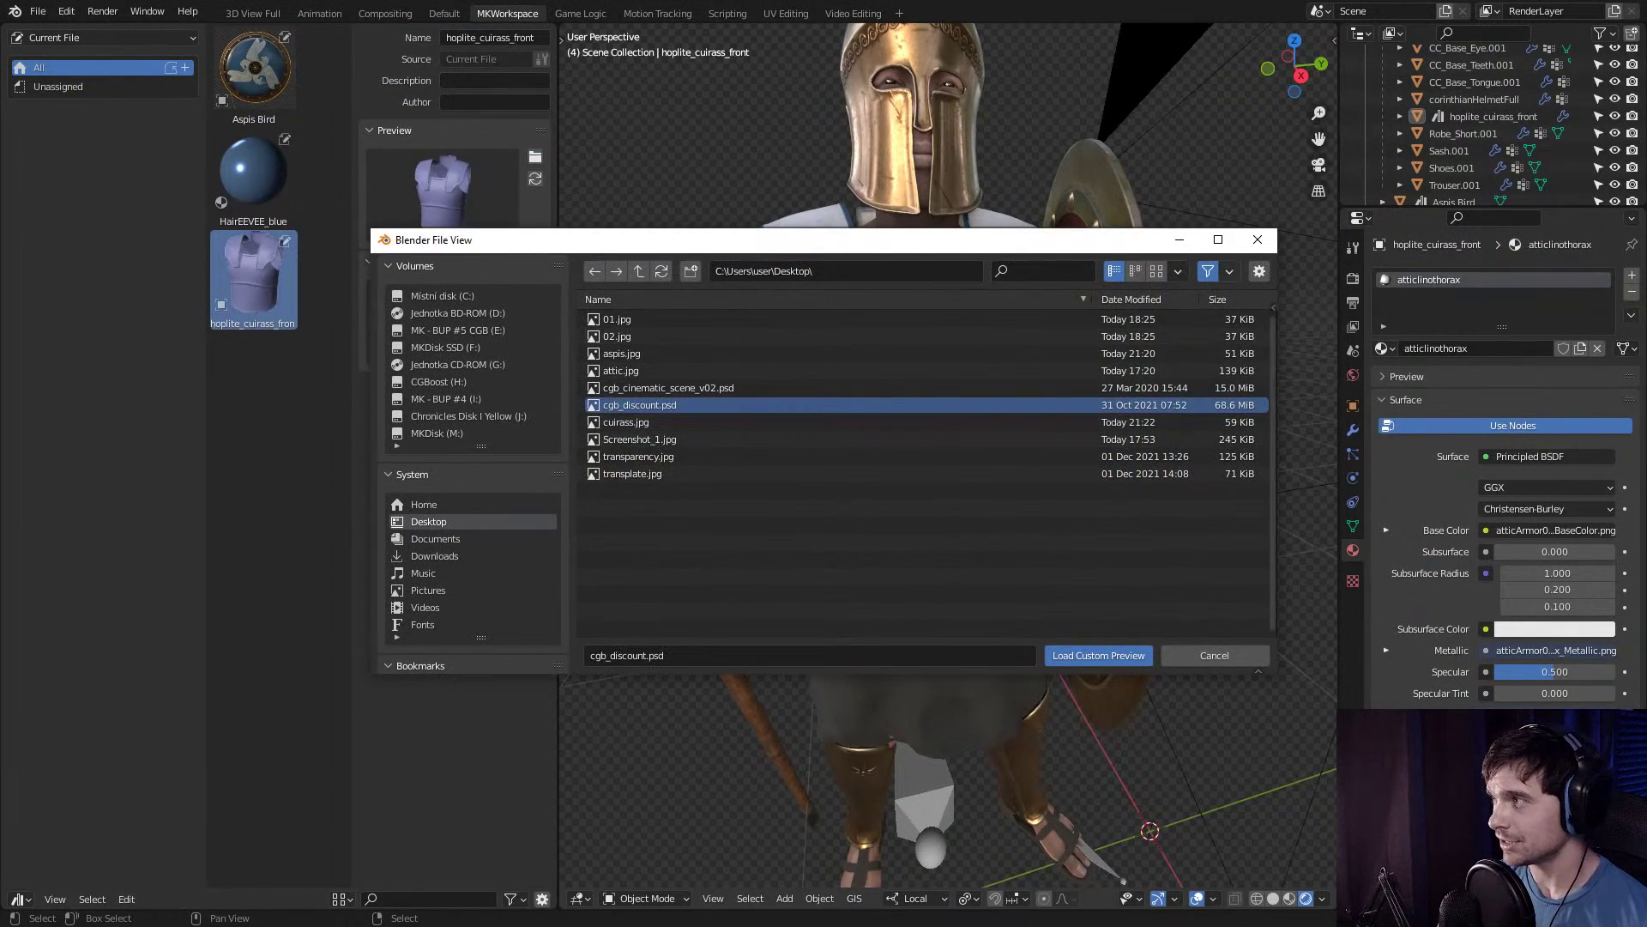
pyautogui.doubleClick(626, 421)
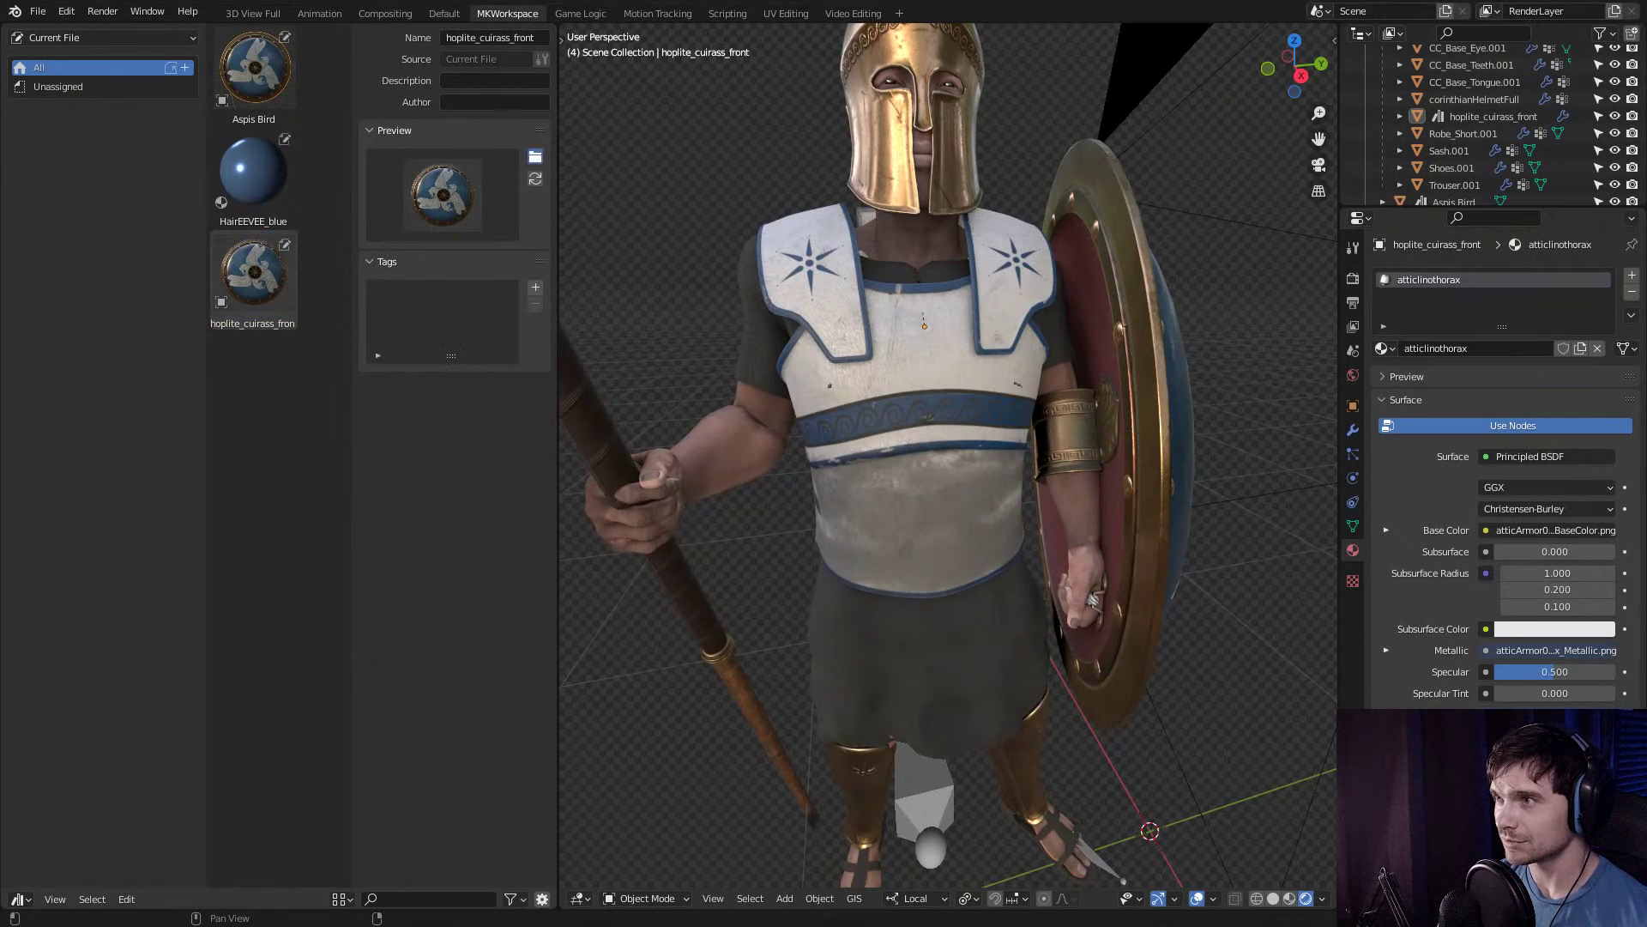
pyautogui.click(536, 157)
pyautogui.press('Return')
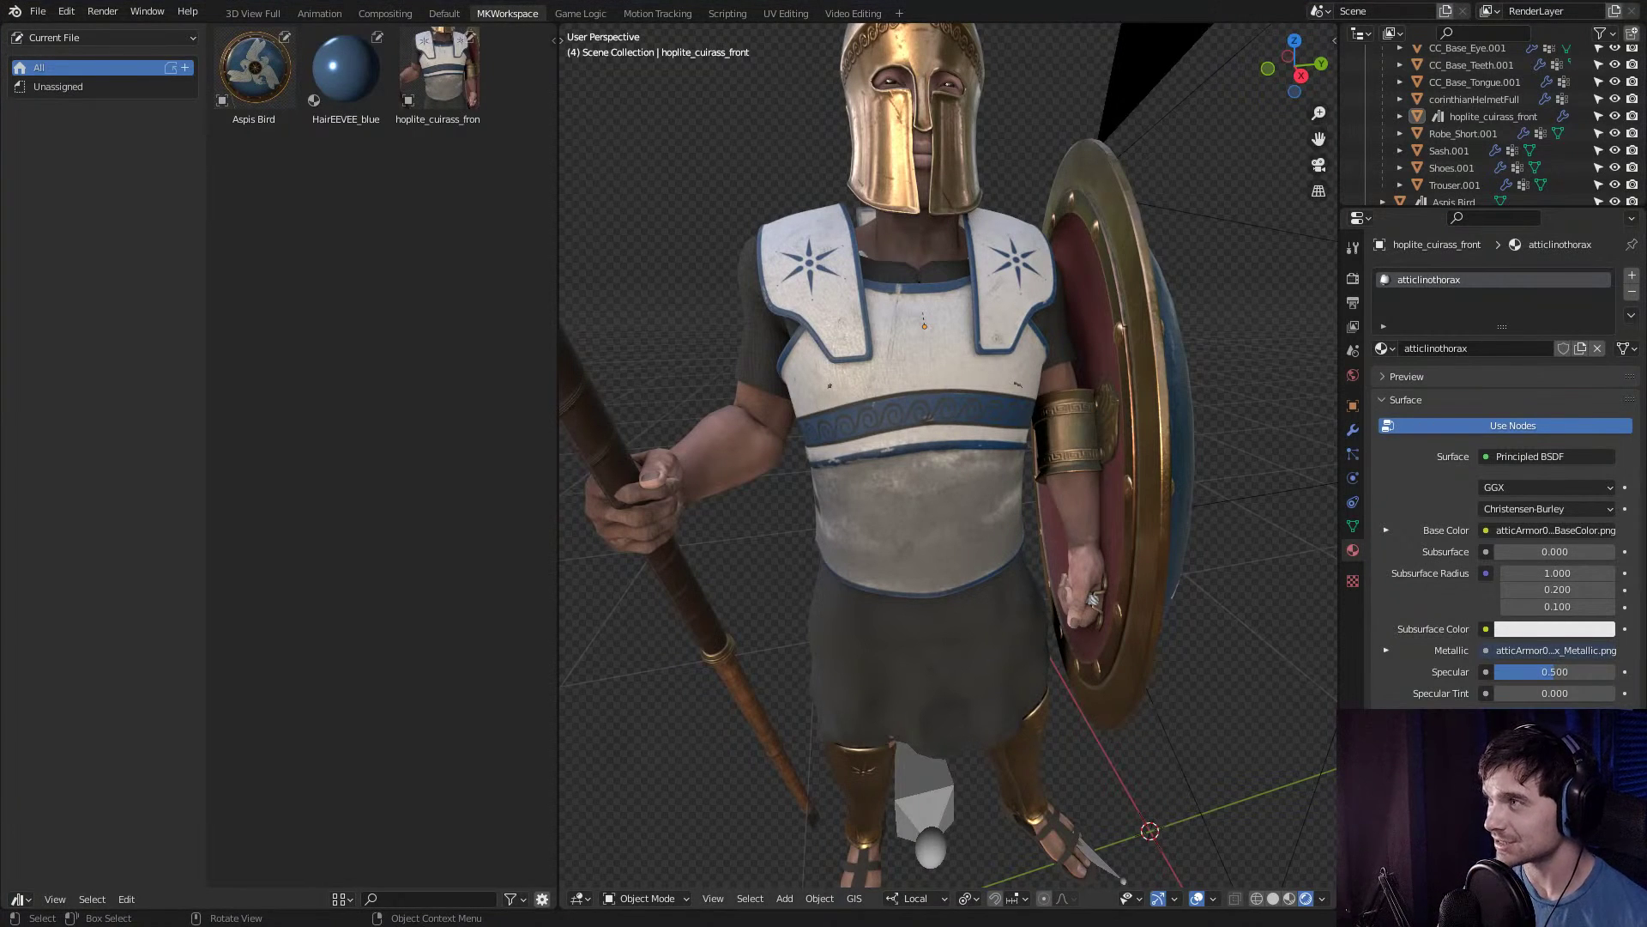
# Place a copy of the hoplite_cuirass_front asset in the scene beside the soldier's spear and frame it.
pyautogui.scroll(-5, 948, 464)
pyautogui.moveTo(996, 472); pyautogui.dragTo(918, 481, button='middle')
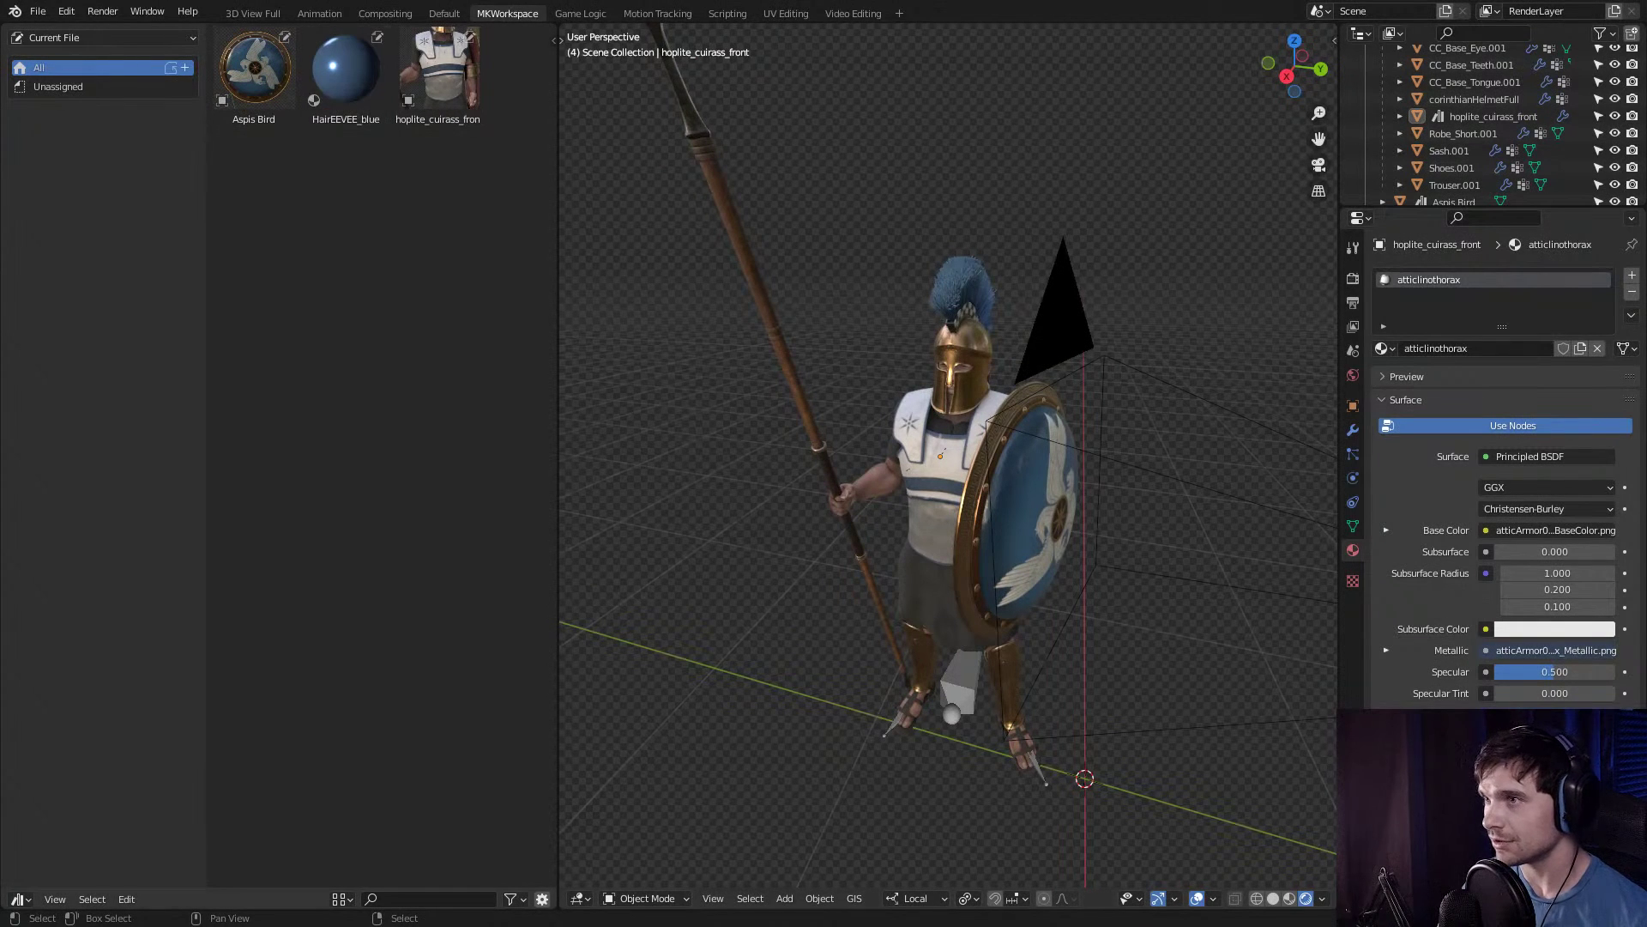
pyautogui.click(346, 73)
pyautogui.click(254, 73)
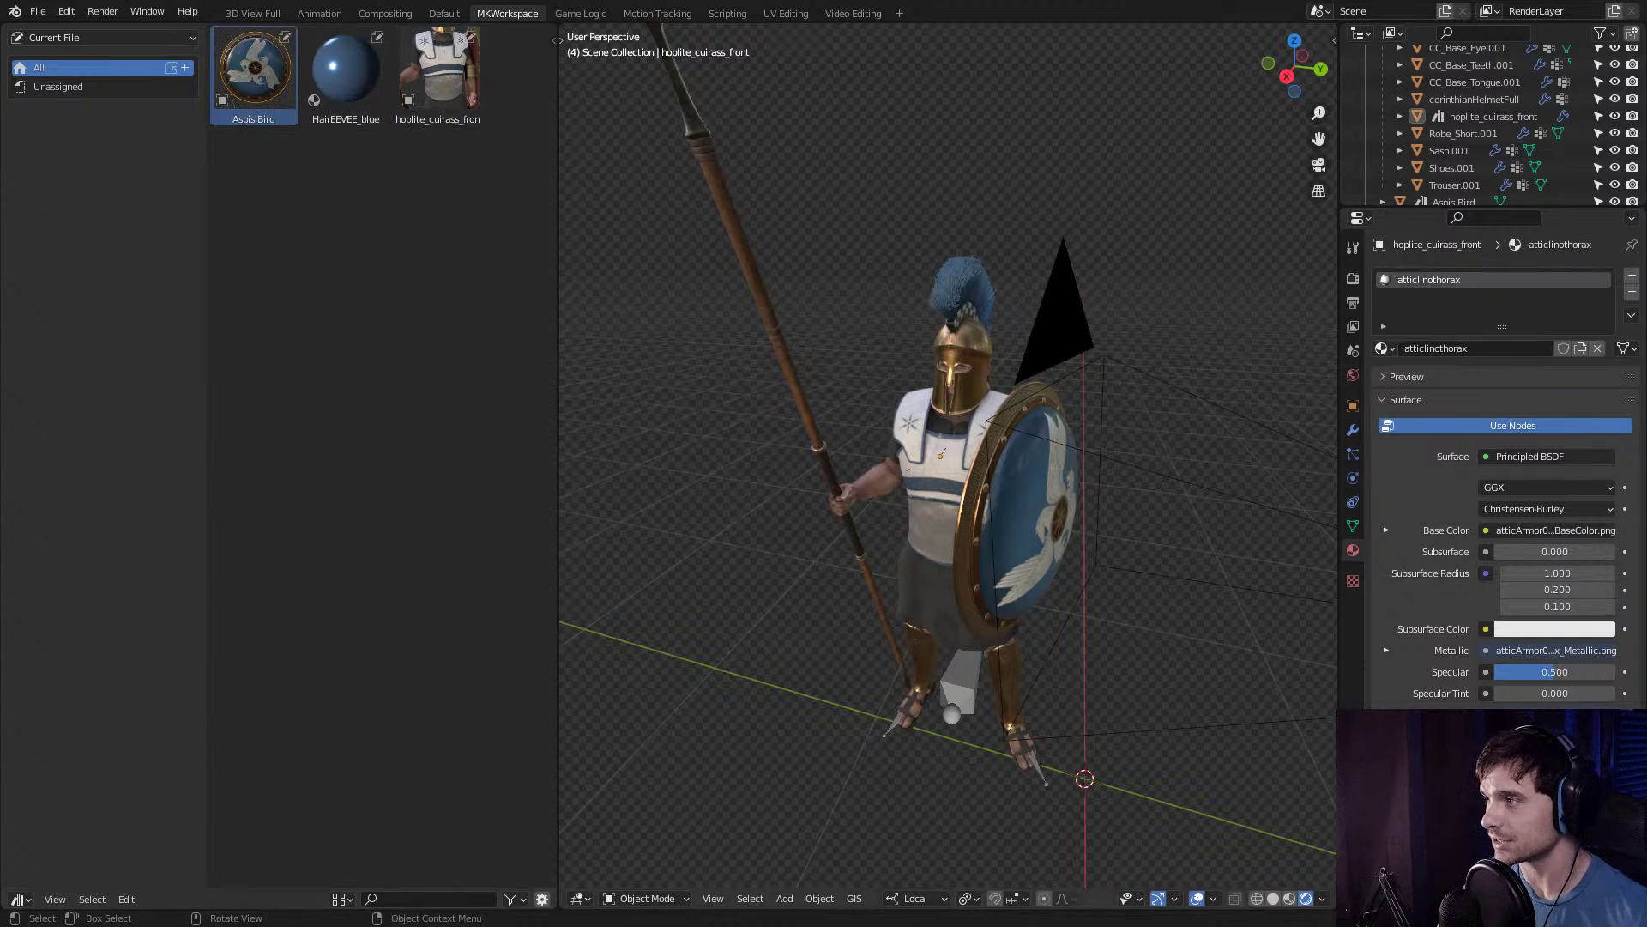
pyautogui.moveTo(438, 73); pyautogui.dragTo(729, 496)
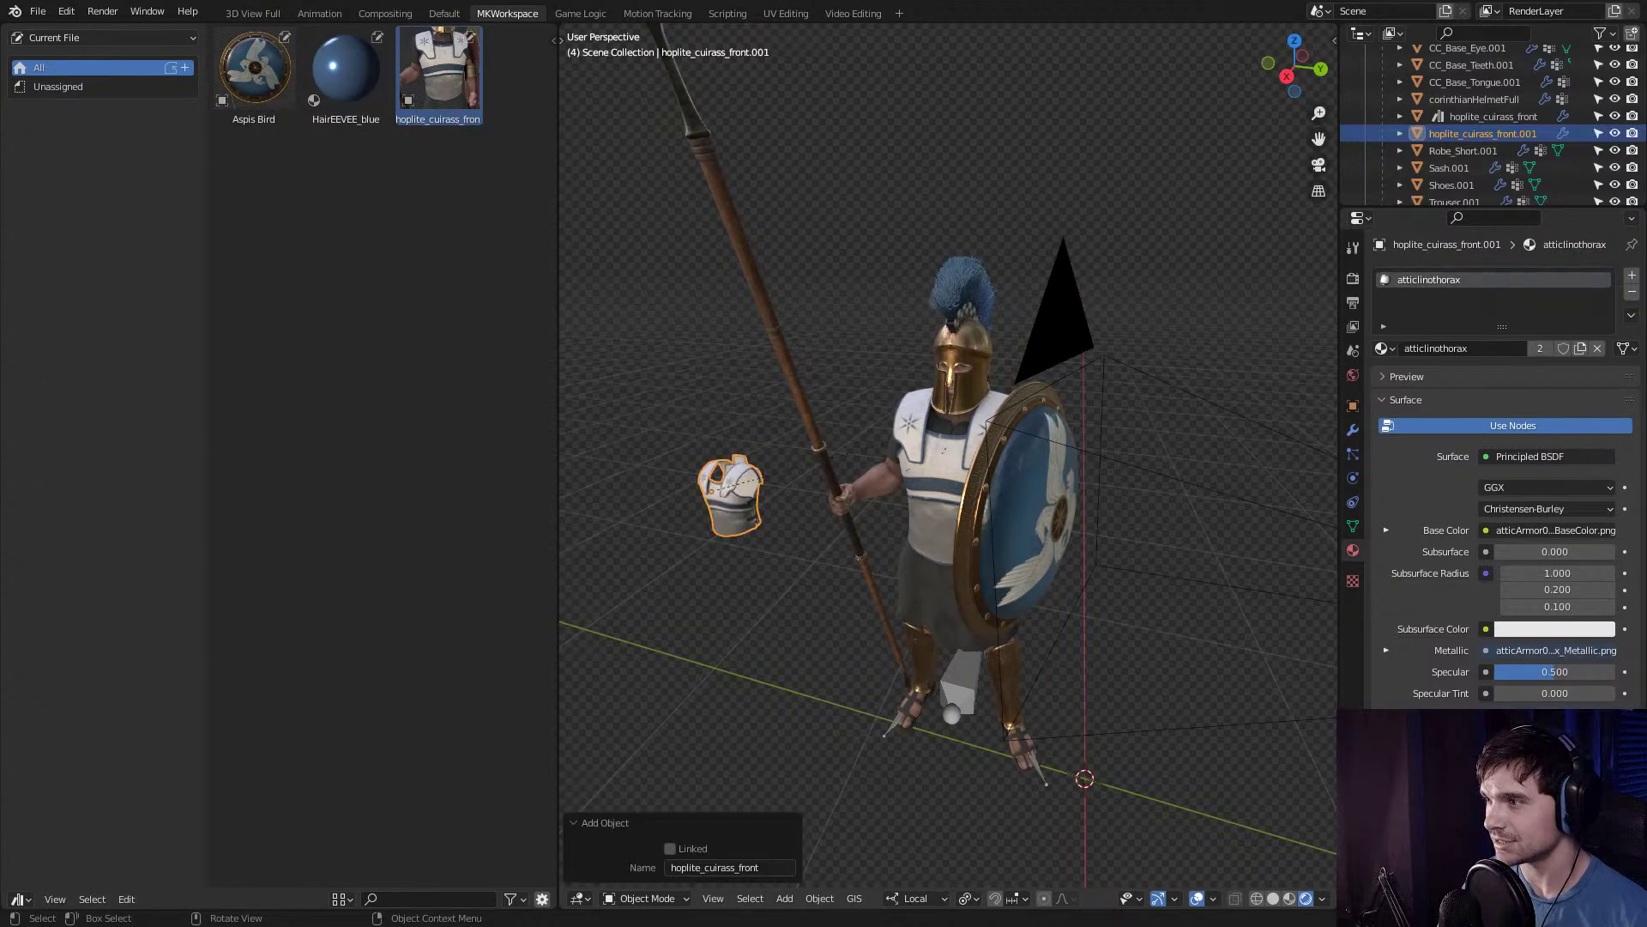
pyautogui.press('KP_Decimal')
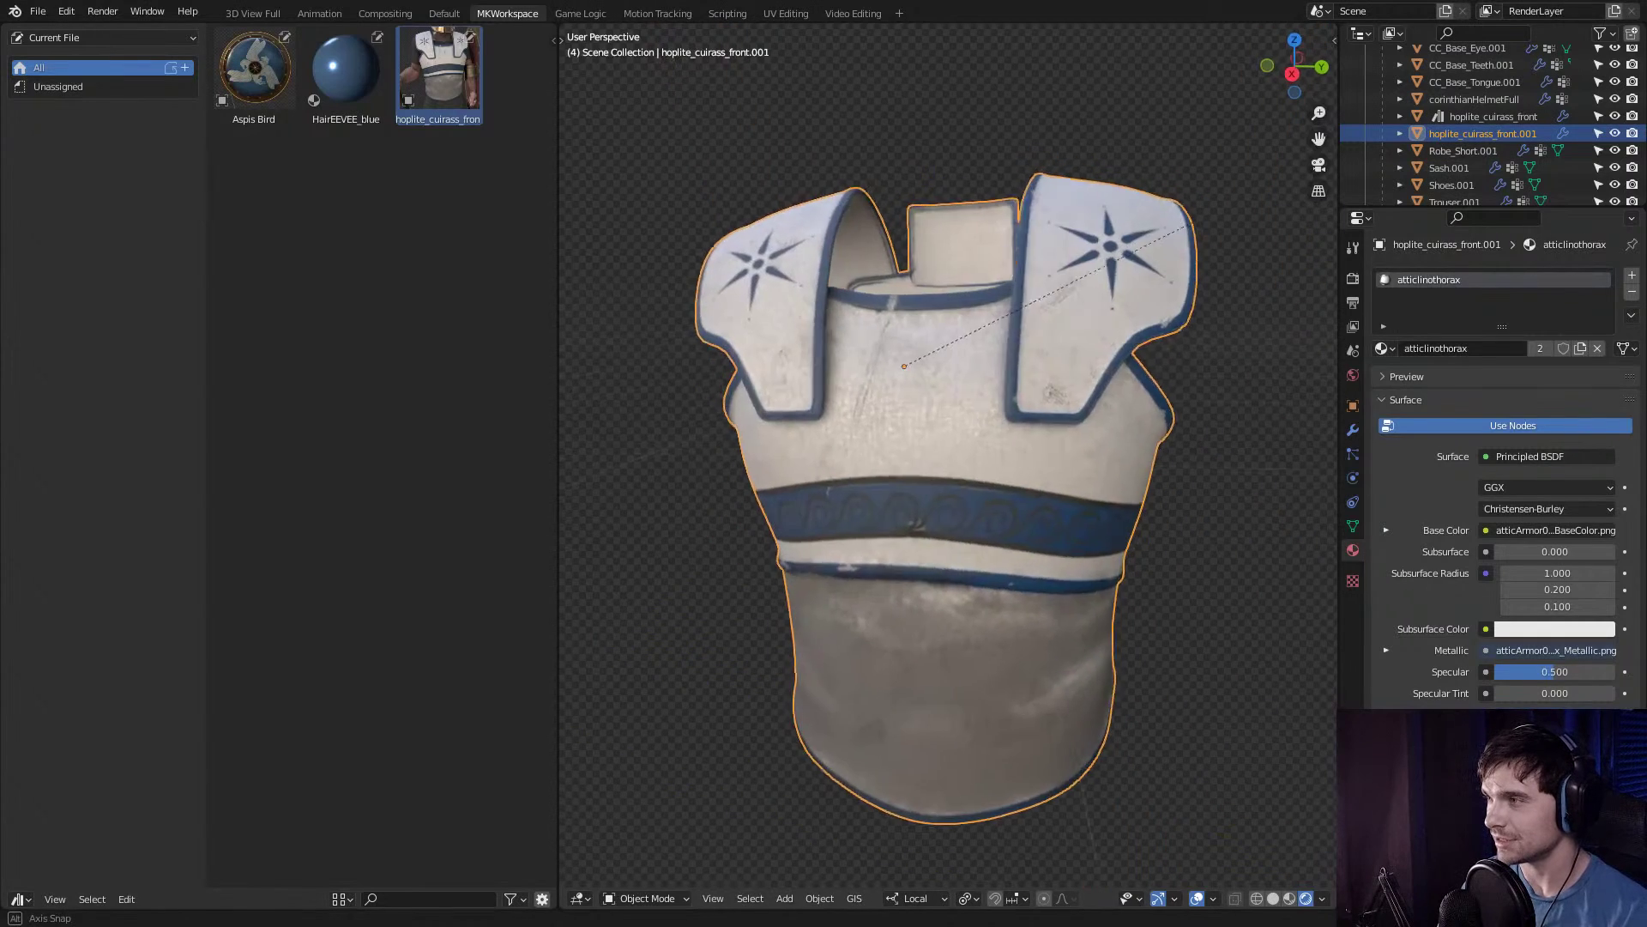
# Delete the placed cuirass copy and bring the whole soldier back into view.
pyautogui.press('Delete')
pyautogui.scroll(-5, 948, 455)
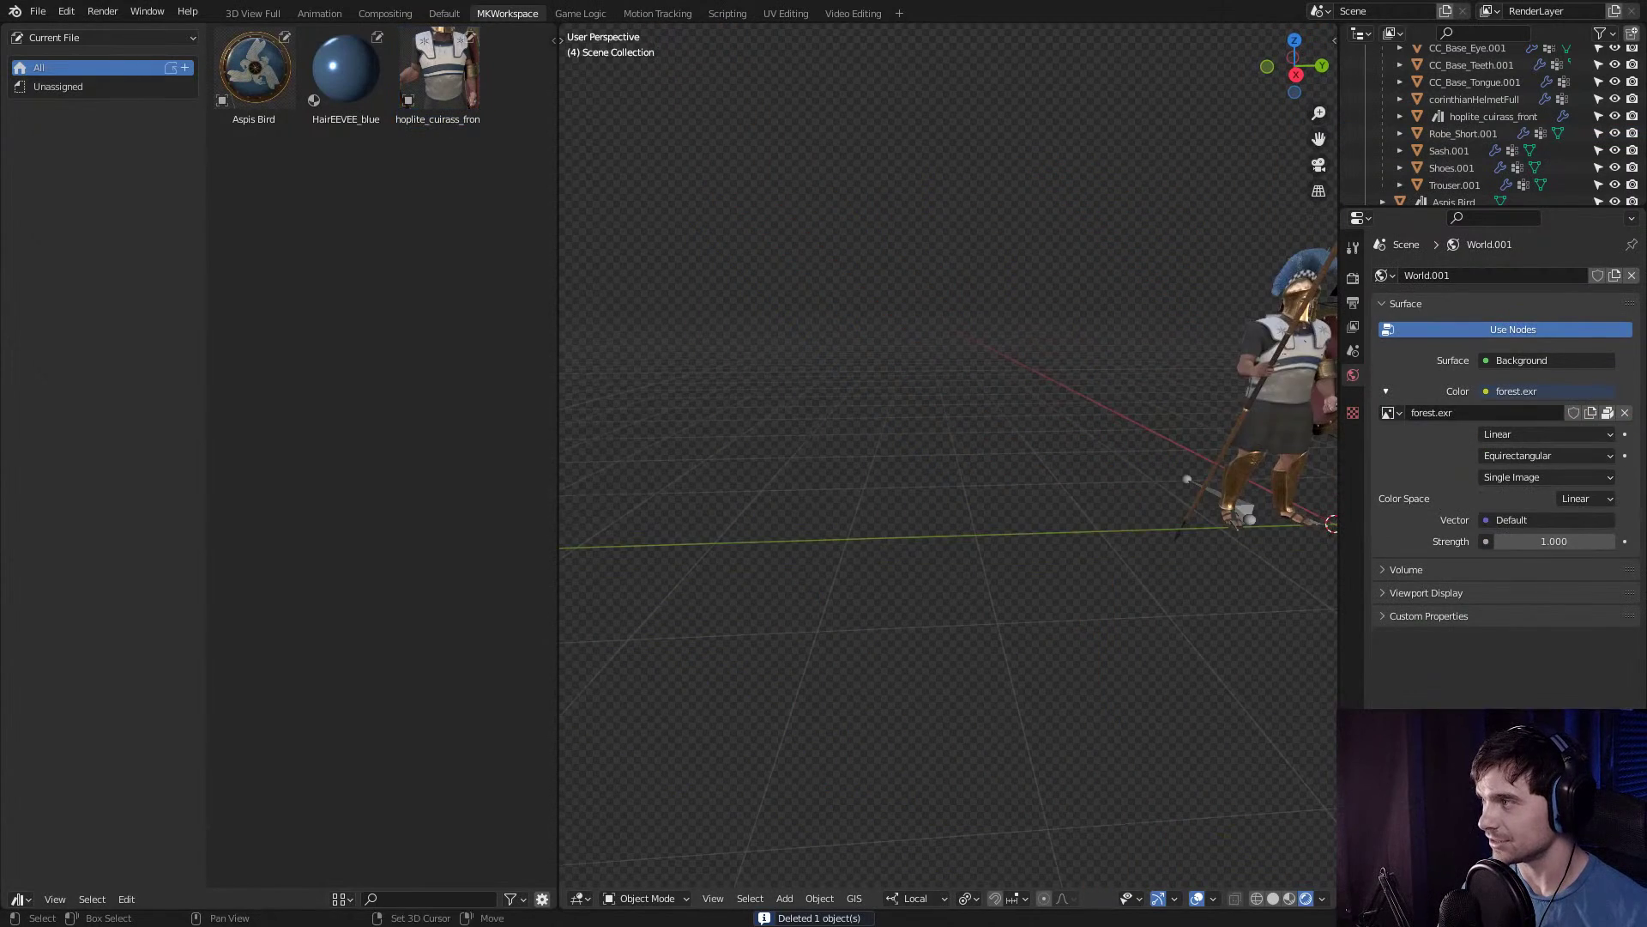
pyautogui.scroll(5, 714, 471)
pyautogui.keyDown('shift'); pyautogui.moveTo(1159, 463); pyautogui.dragTo(969, 467, button='middle'); pyautogui.keyUp('shift')
pyautogui.scroll(-3, 948, 464)
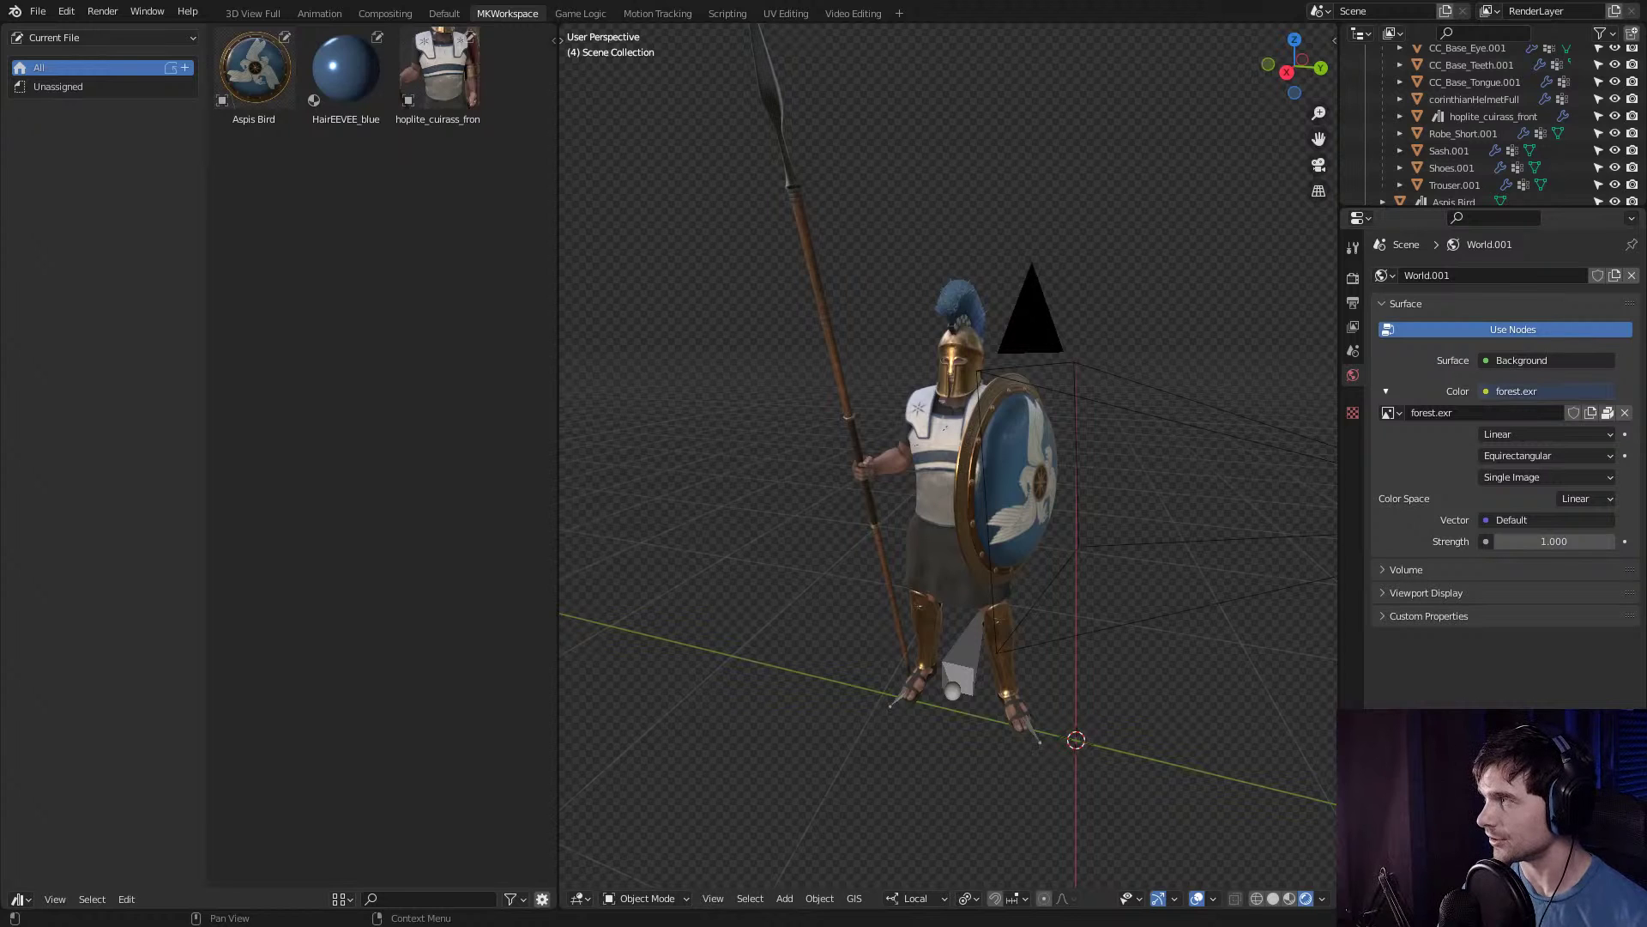
# Rename the scene's current world data-block as World.
pyautogui.doubleClick(1433, 274)
pyautogui.write('World')
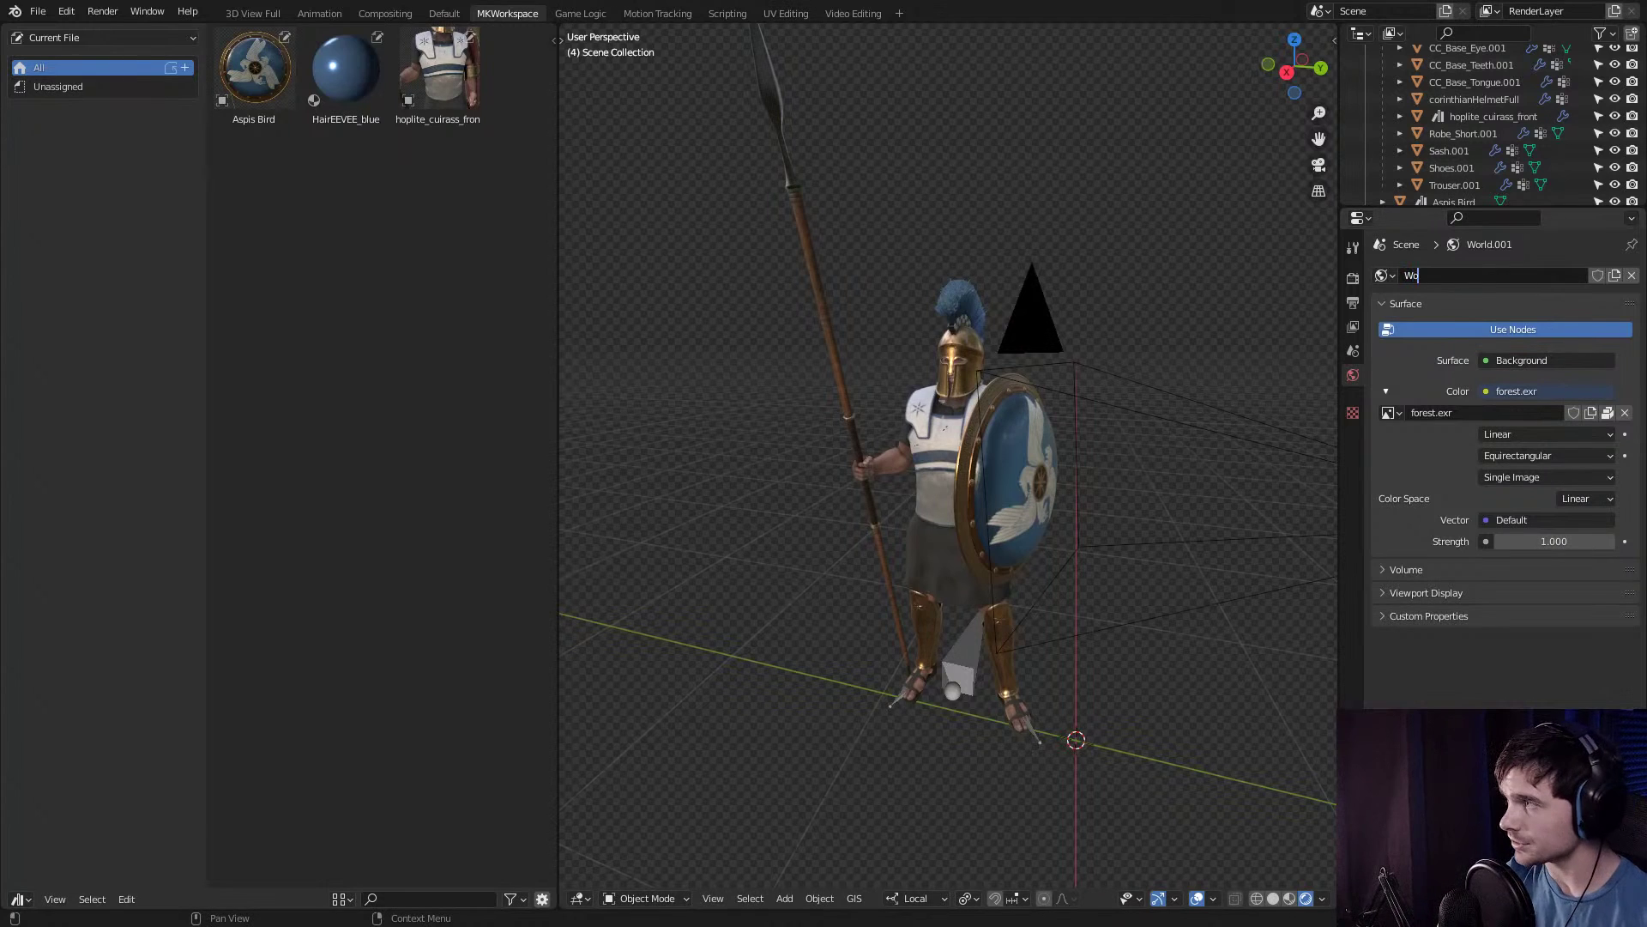
pyautogui.press('Return')
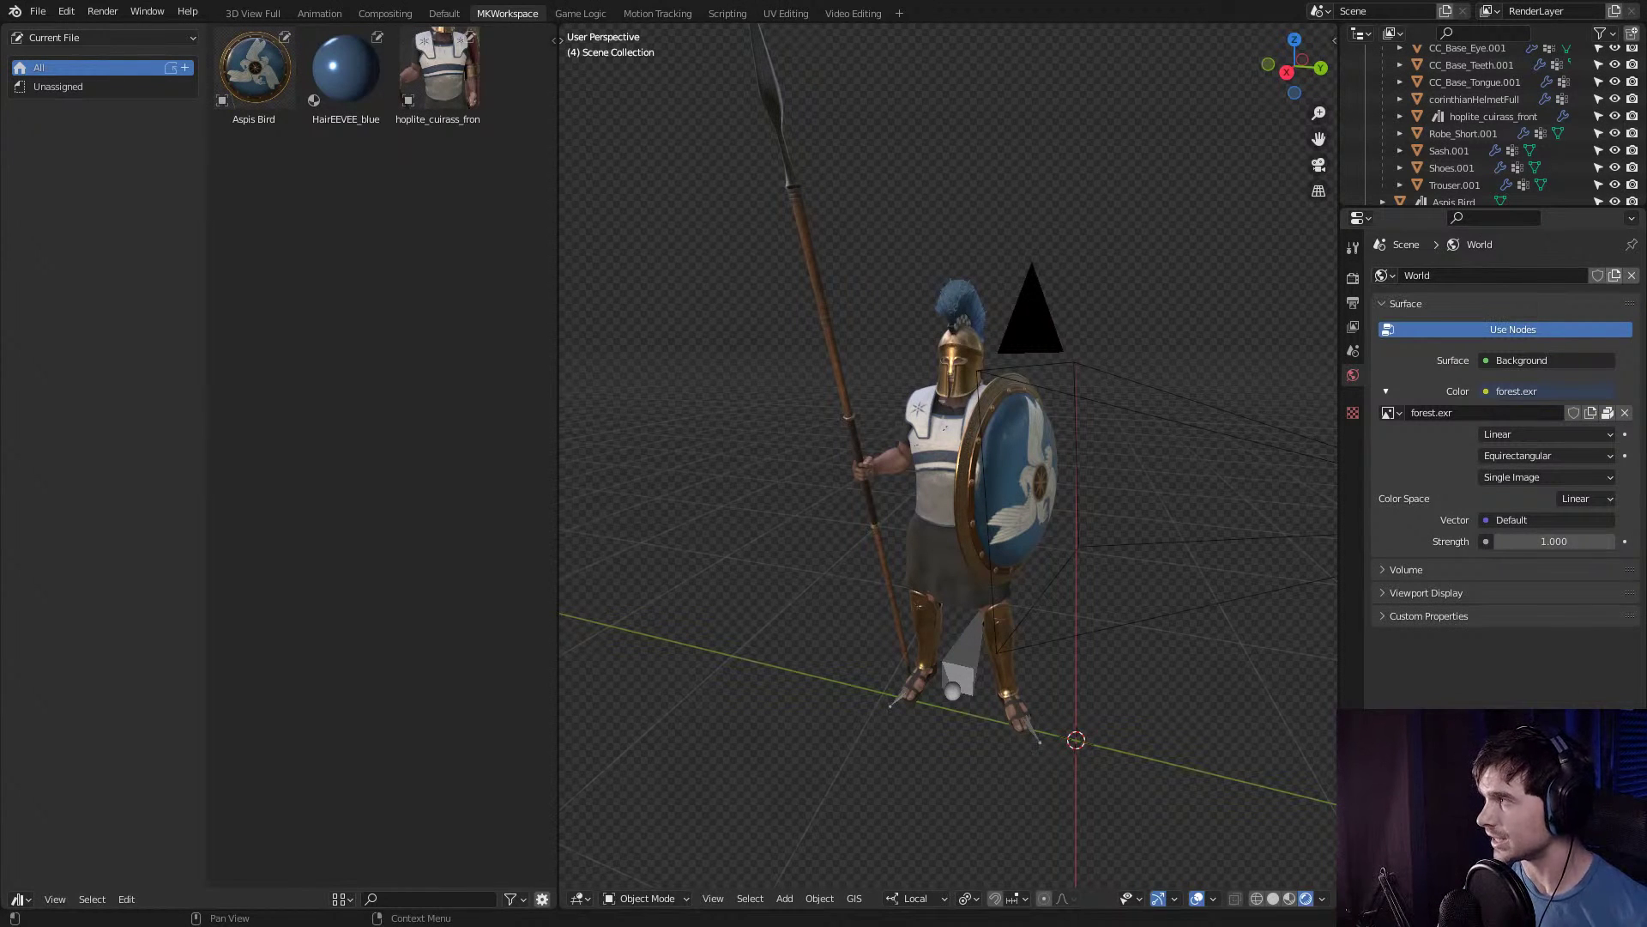
# Duplicate the World data-block and name the copy World02.
pyautogui.click(1615, 274)
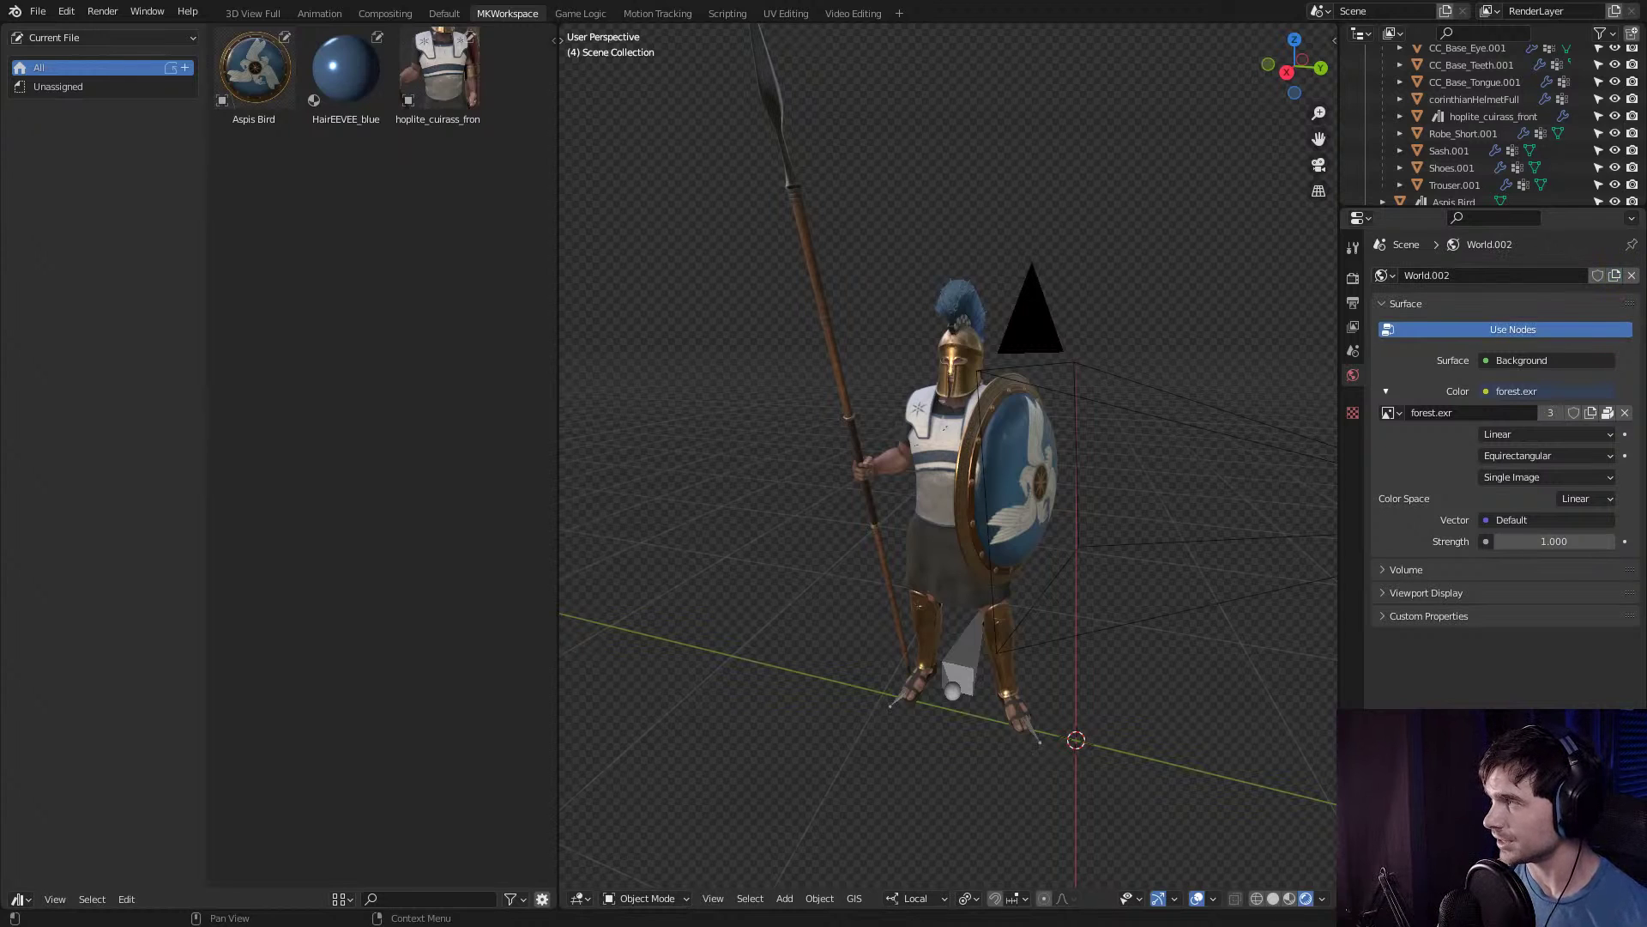
pyautogui.doubleClick(1427, 275)
pyautogui.write('Wo')
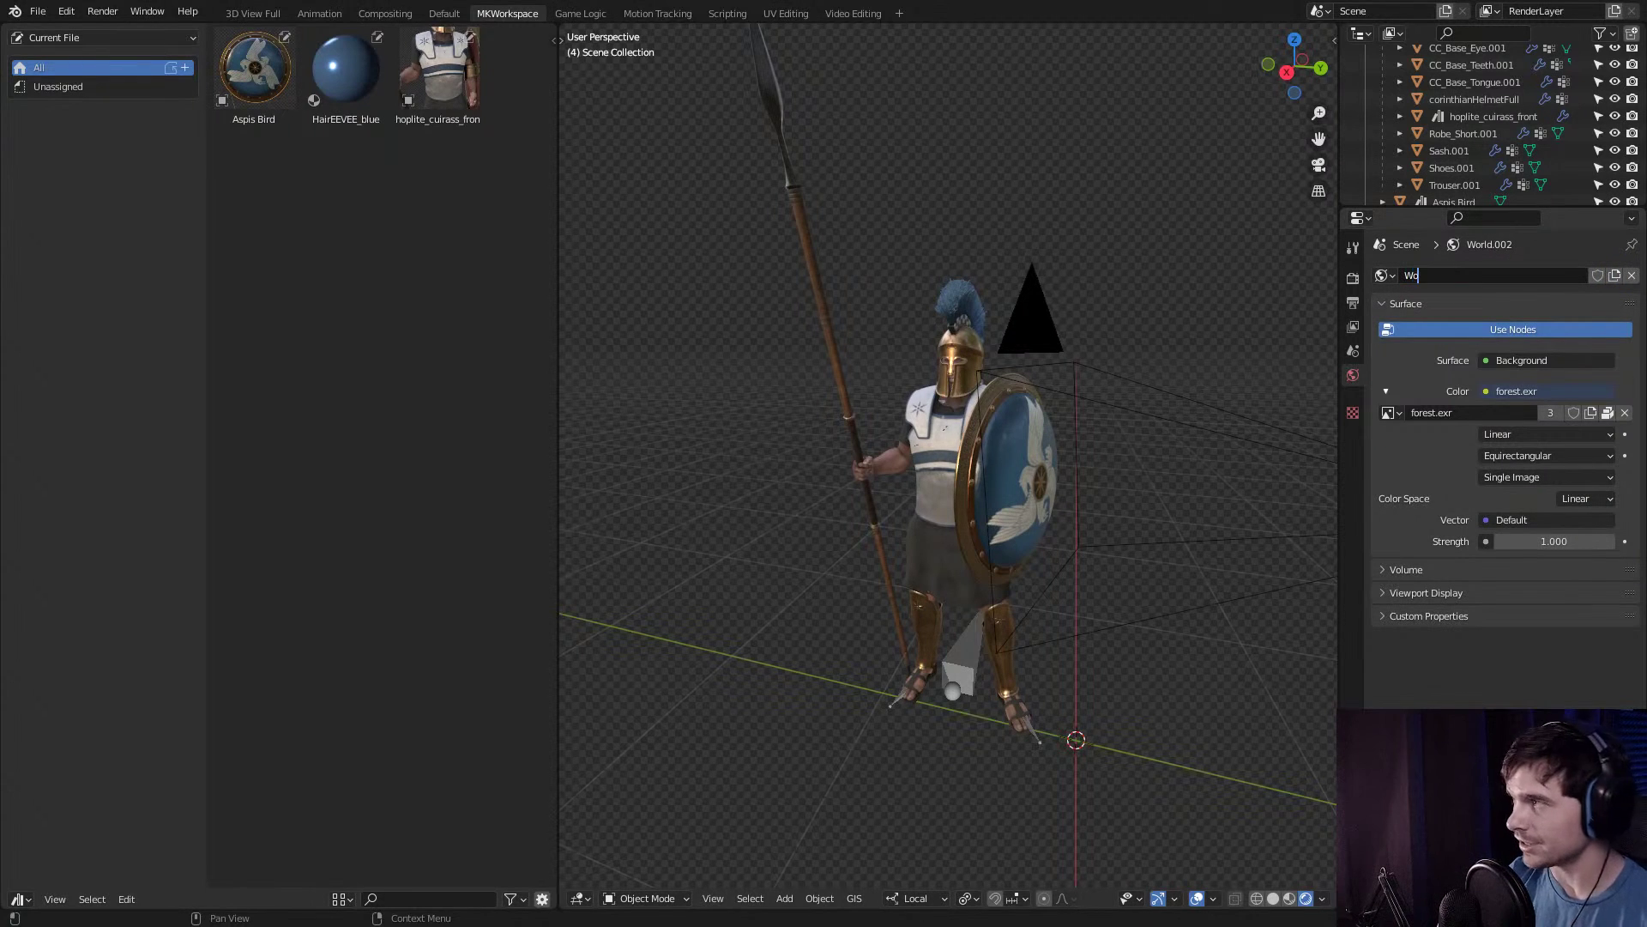
pyautogui.write('rld02')
pyautogui.press('Return')
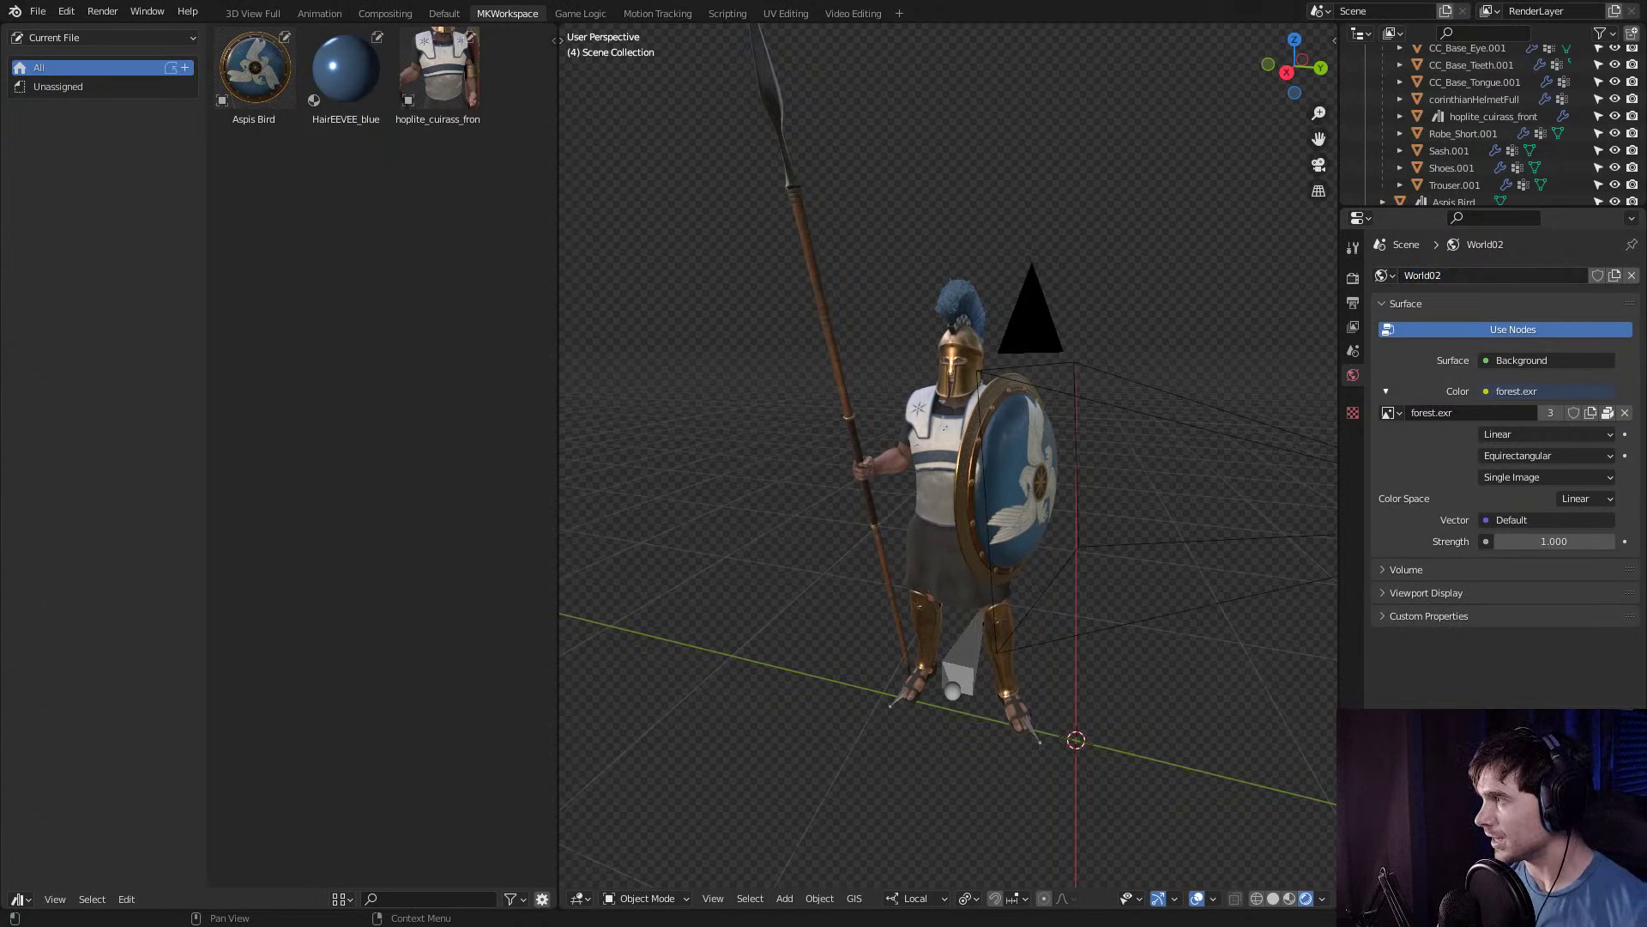
# Replace World02's environment image with glass_passage_2k.hdr from the HDRI_environments folder, and switch the scene back to World.
pyautogui.click(1625, 412)
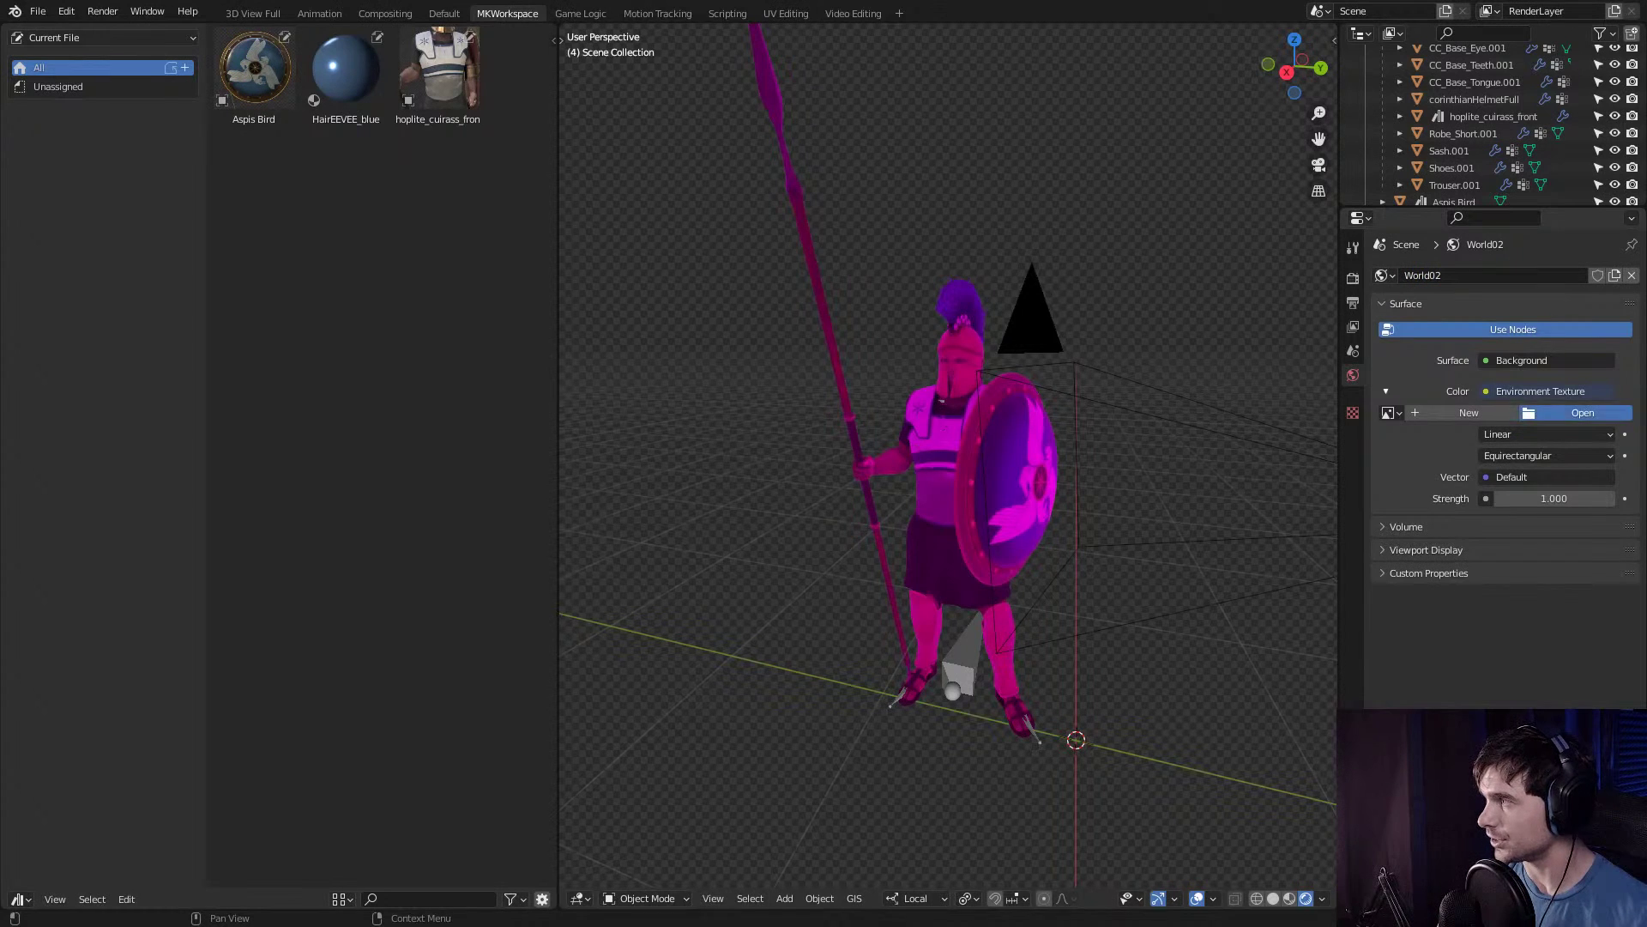
pyautogui.click(1606, 412)
pyautogui.scroll(-8, 472, 464)
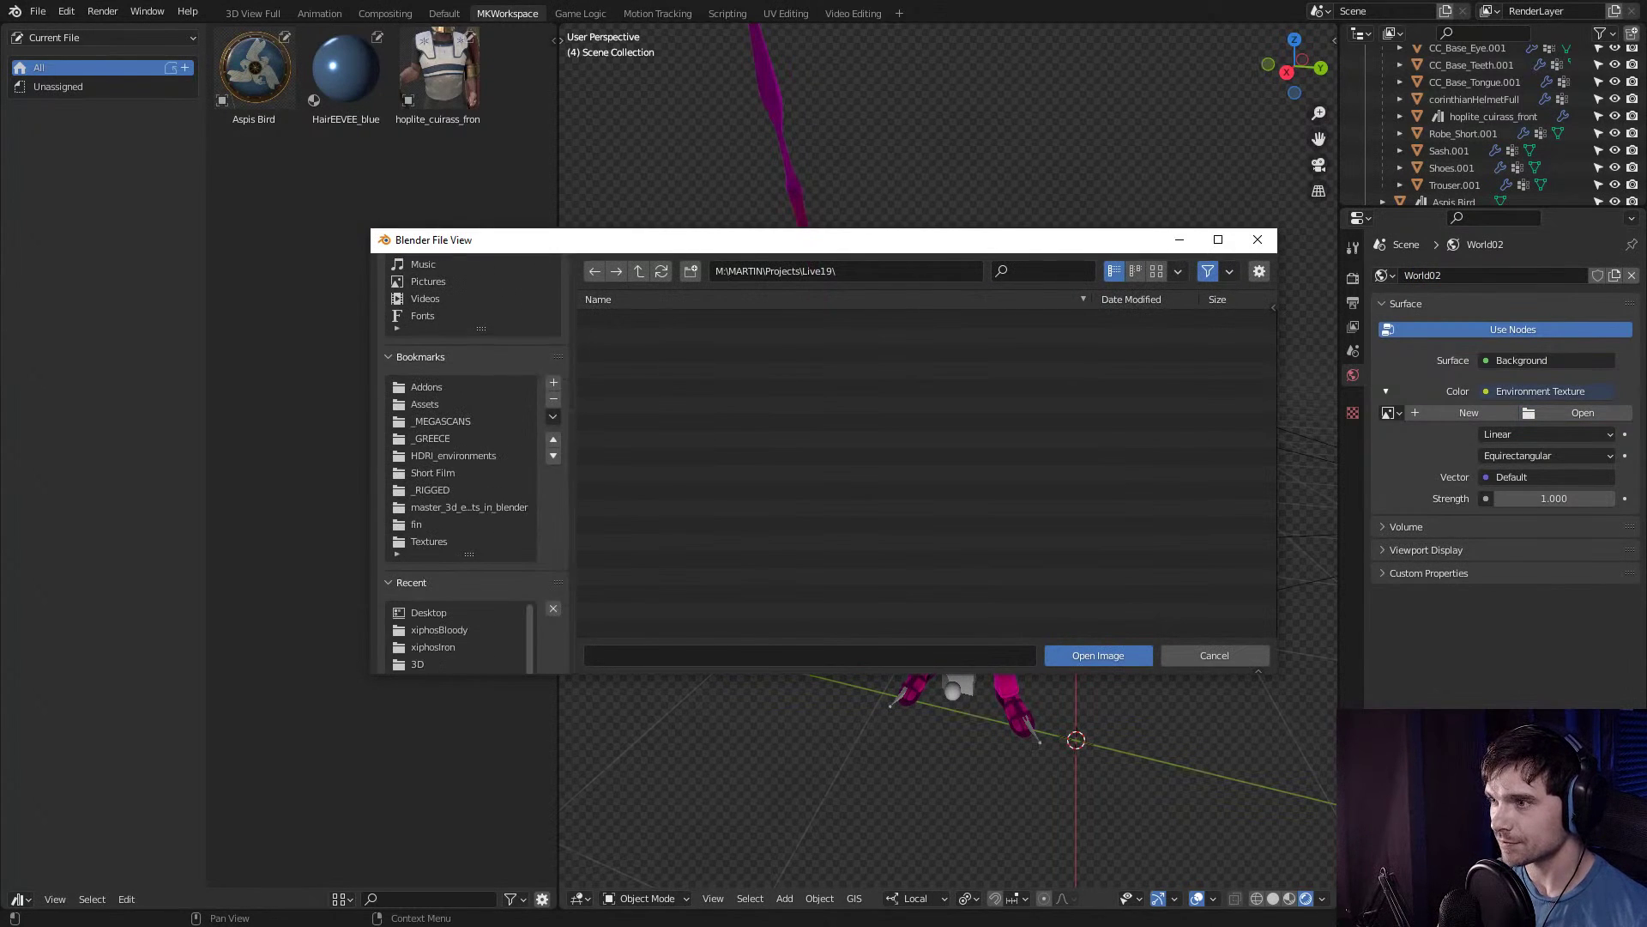
pyautogui.click(453, 456)
pyautogui.click(1157, 271)
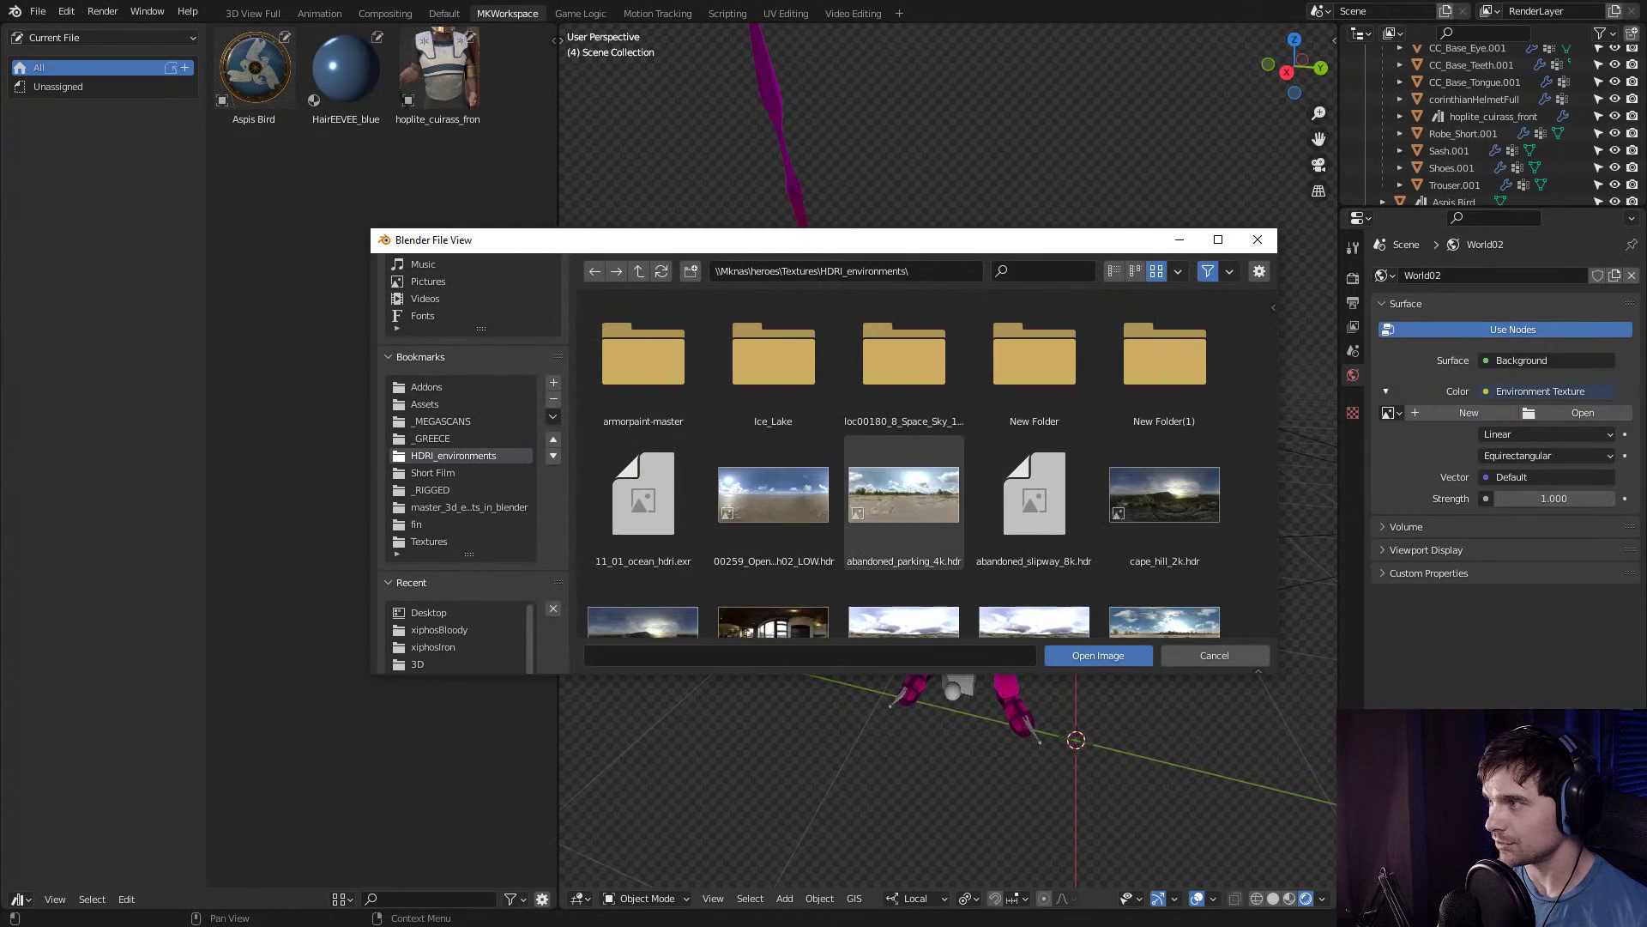
pyautogui.scroll(-4, 773, 471)
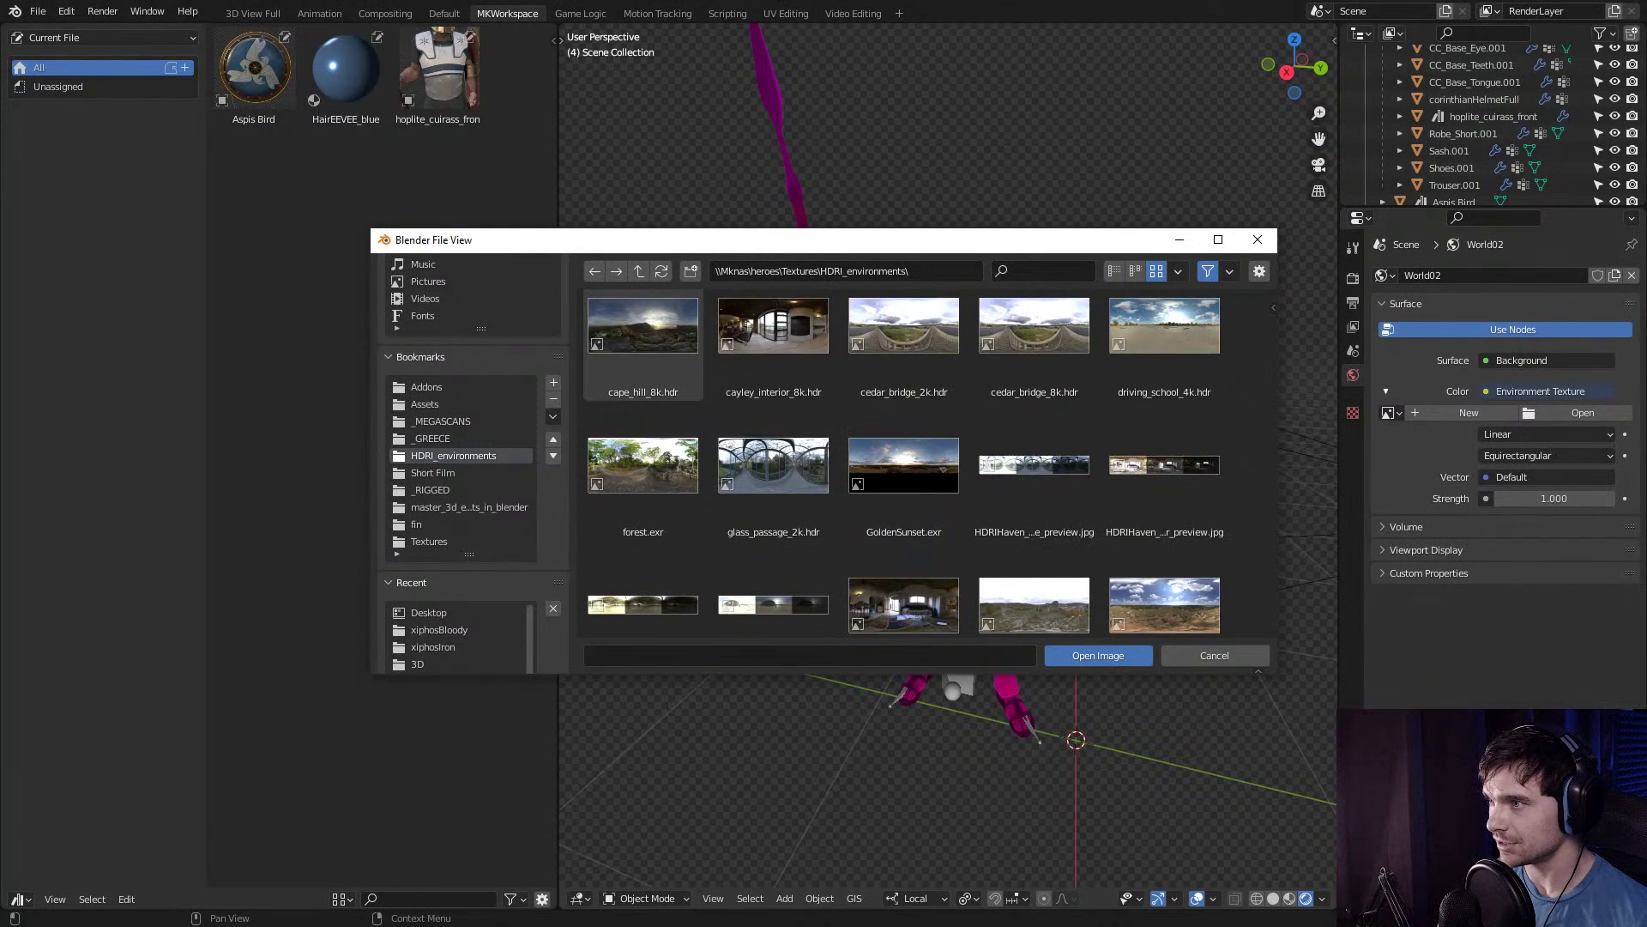
pyautogui.click(774, 468)
pyautogui.doubleClick(773, 467)
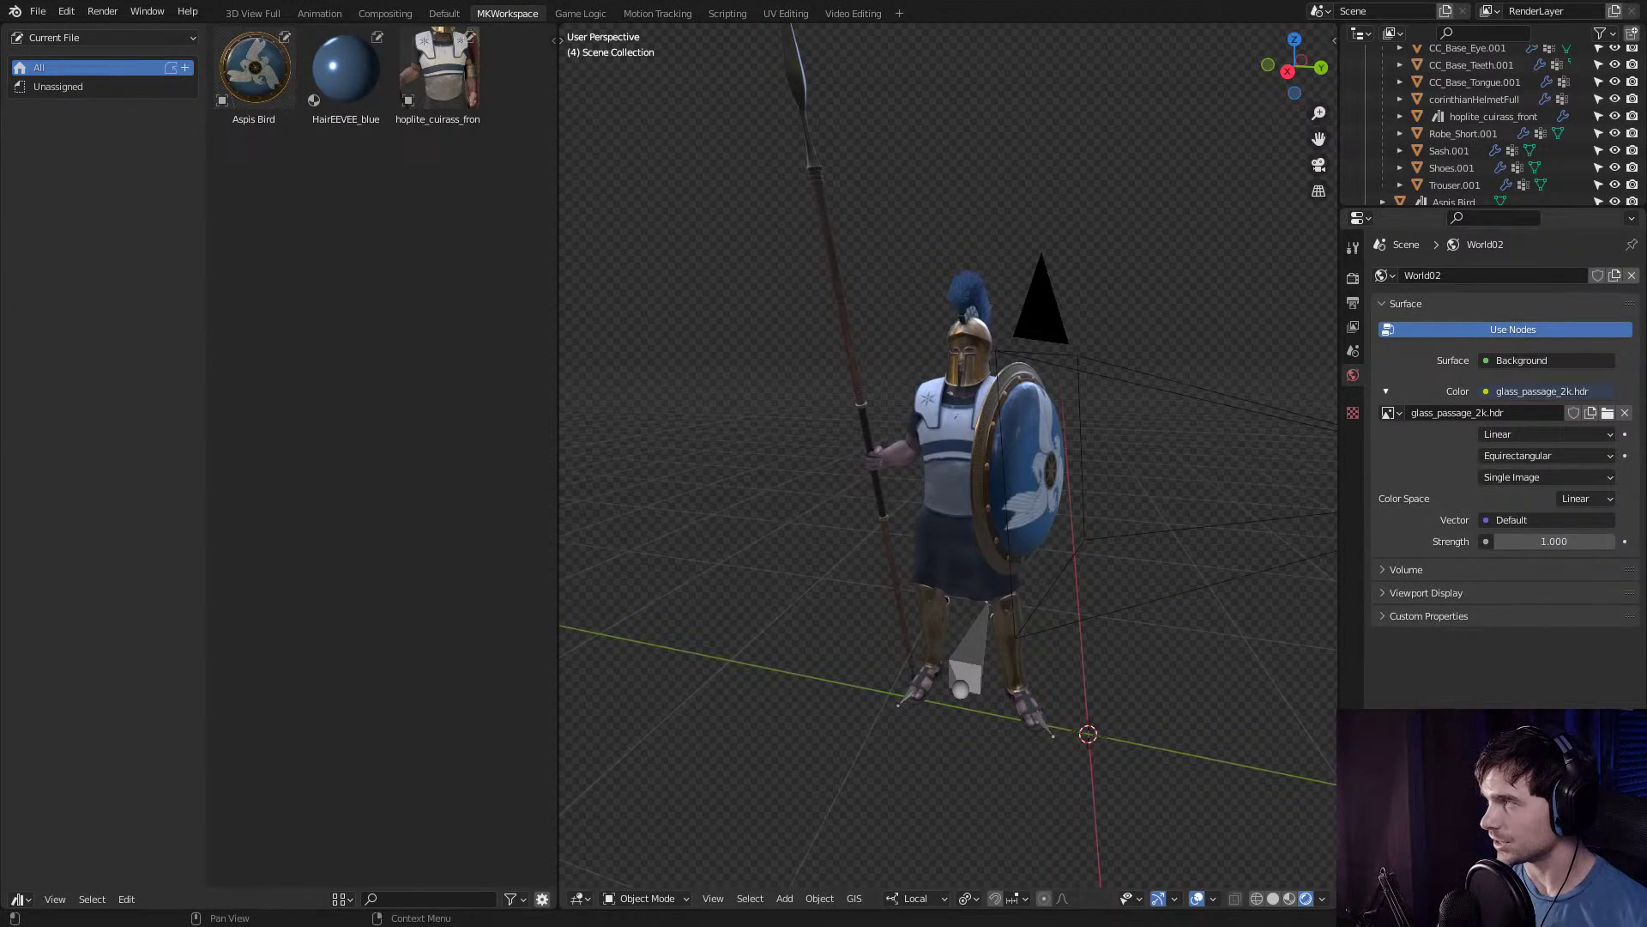
pyautogui.click(1383, 275)
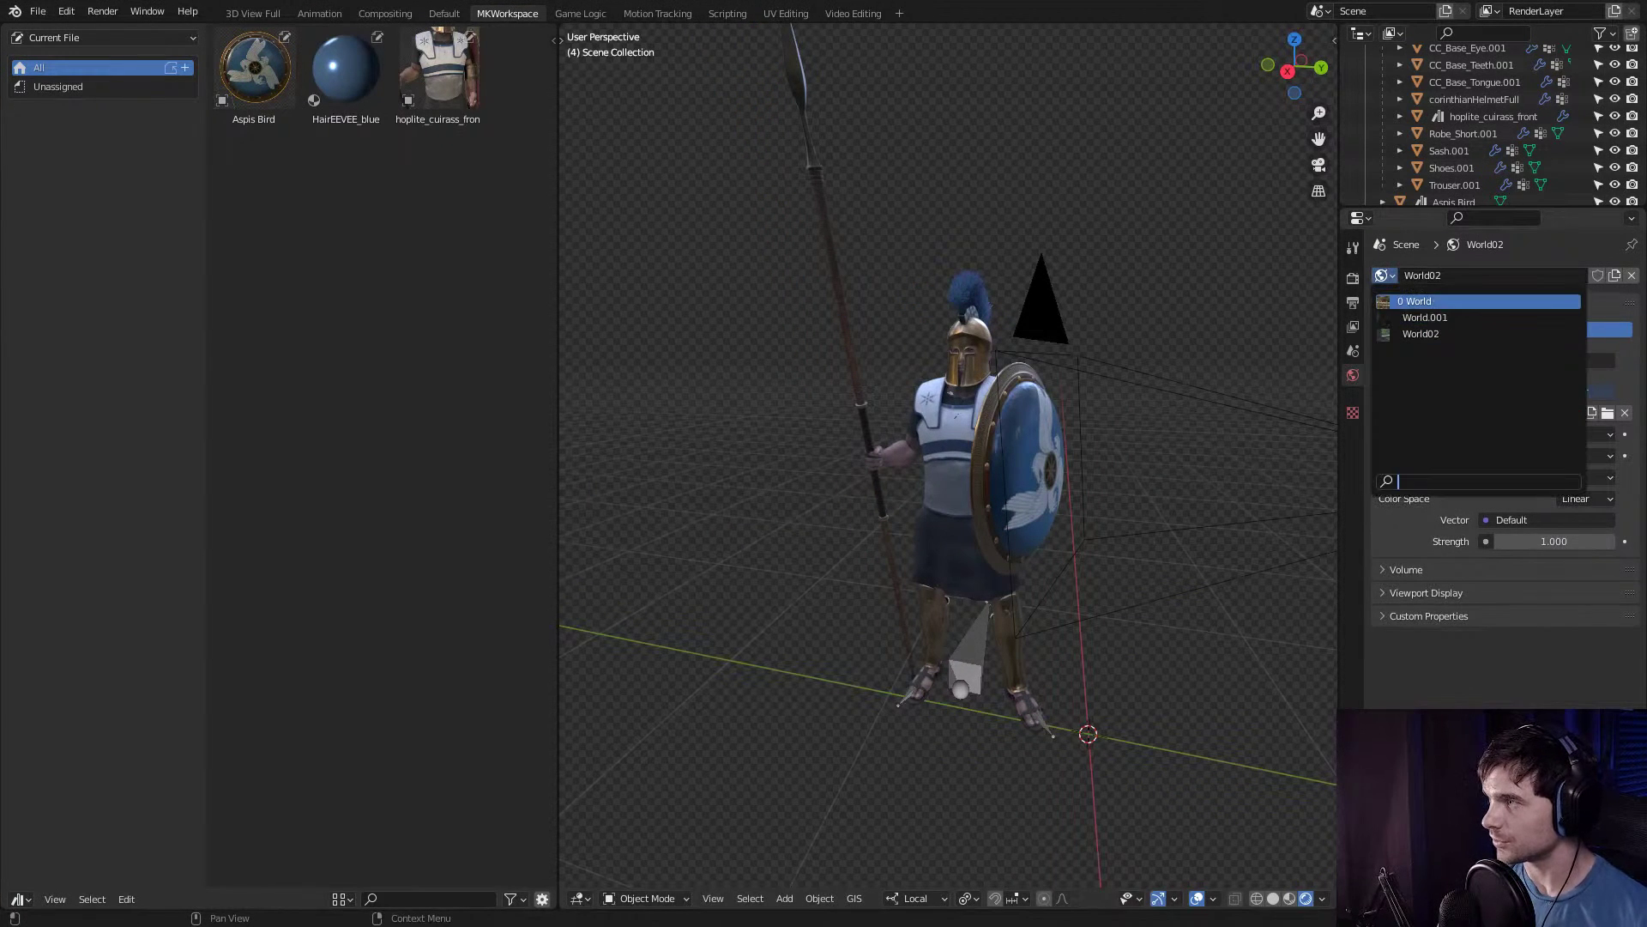
pyautogui.click(1414, 302)
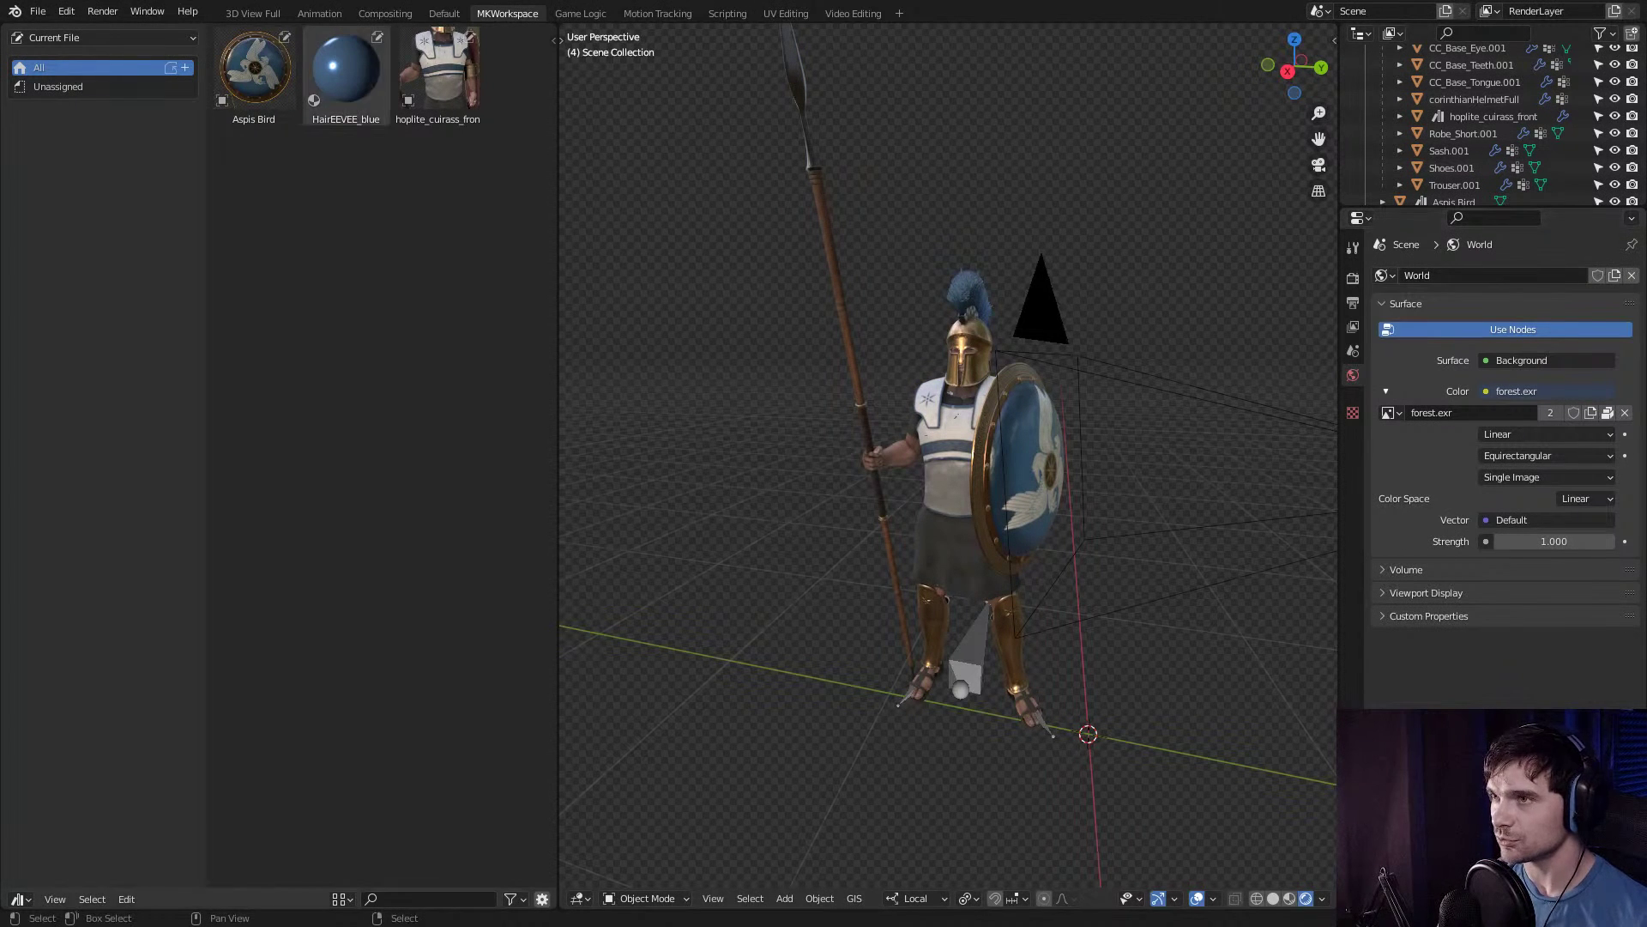
# Set the Outliner to show the Blender File data and expand its Worlds category.
pyautogui.click(1392, 32)
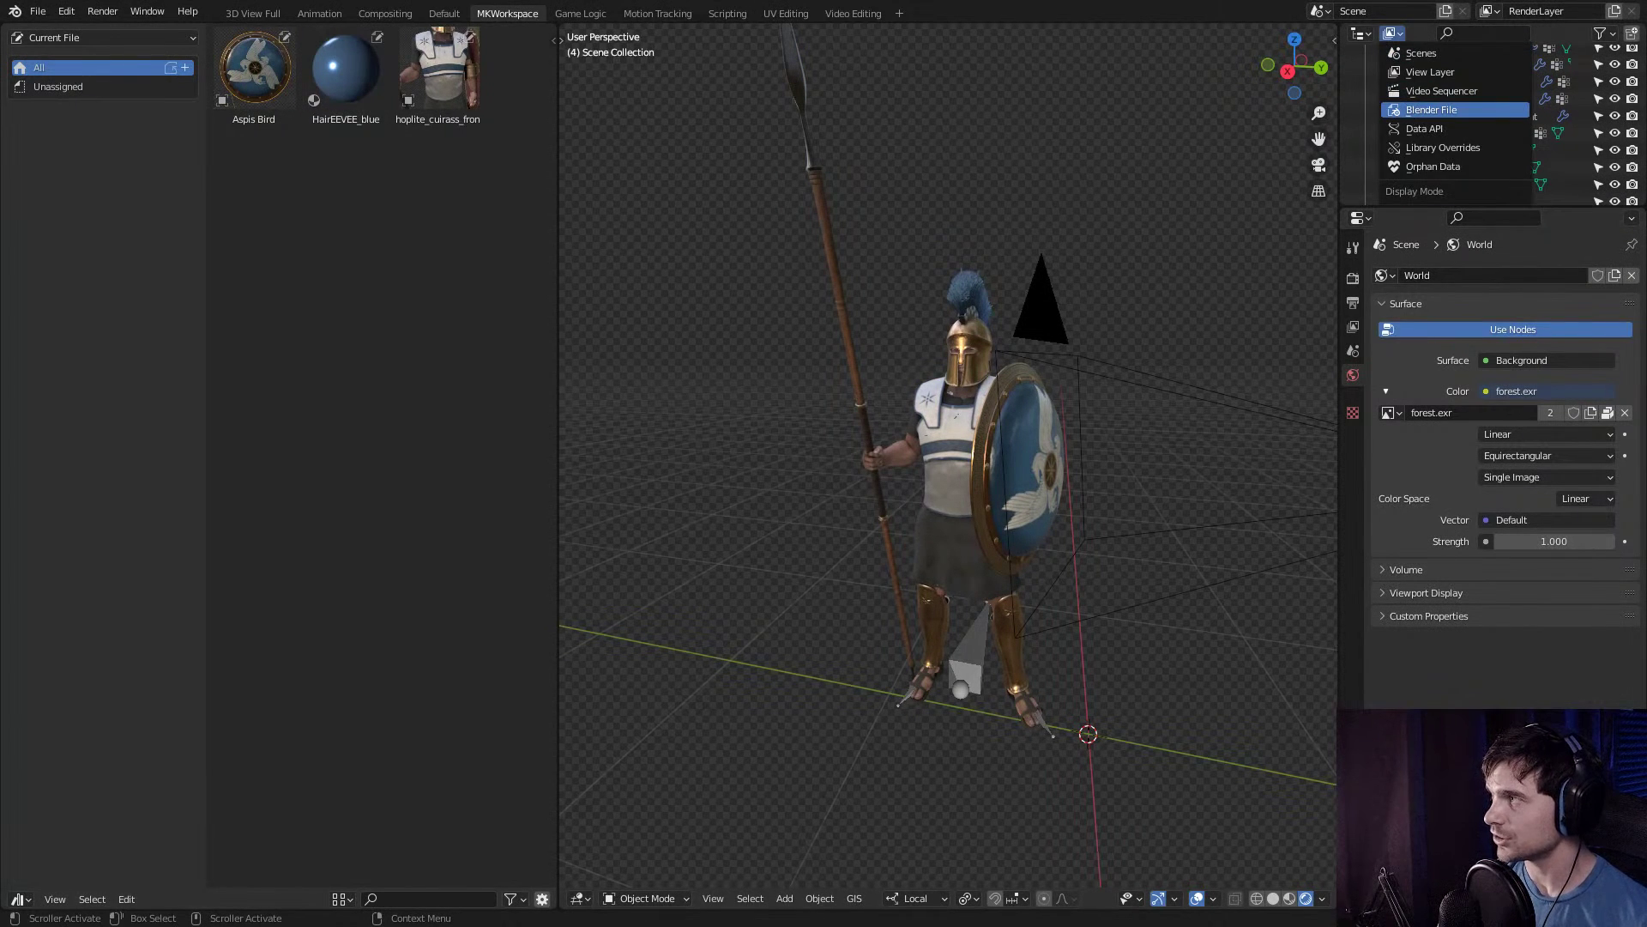
pyautogui.click(1431, 110)
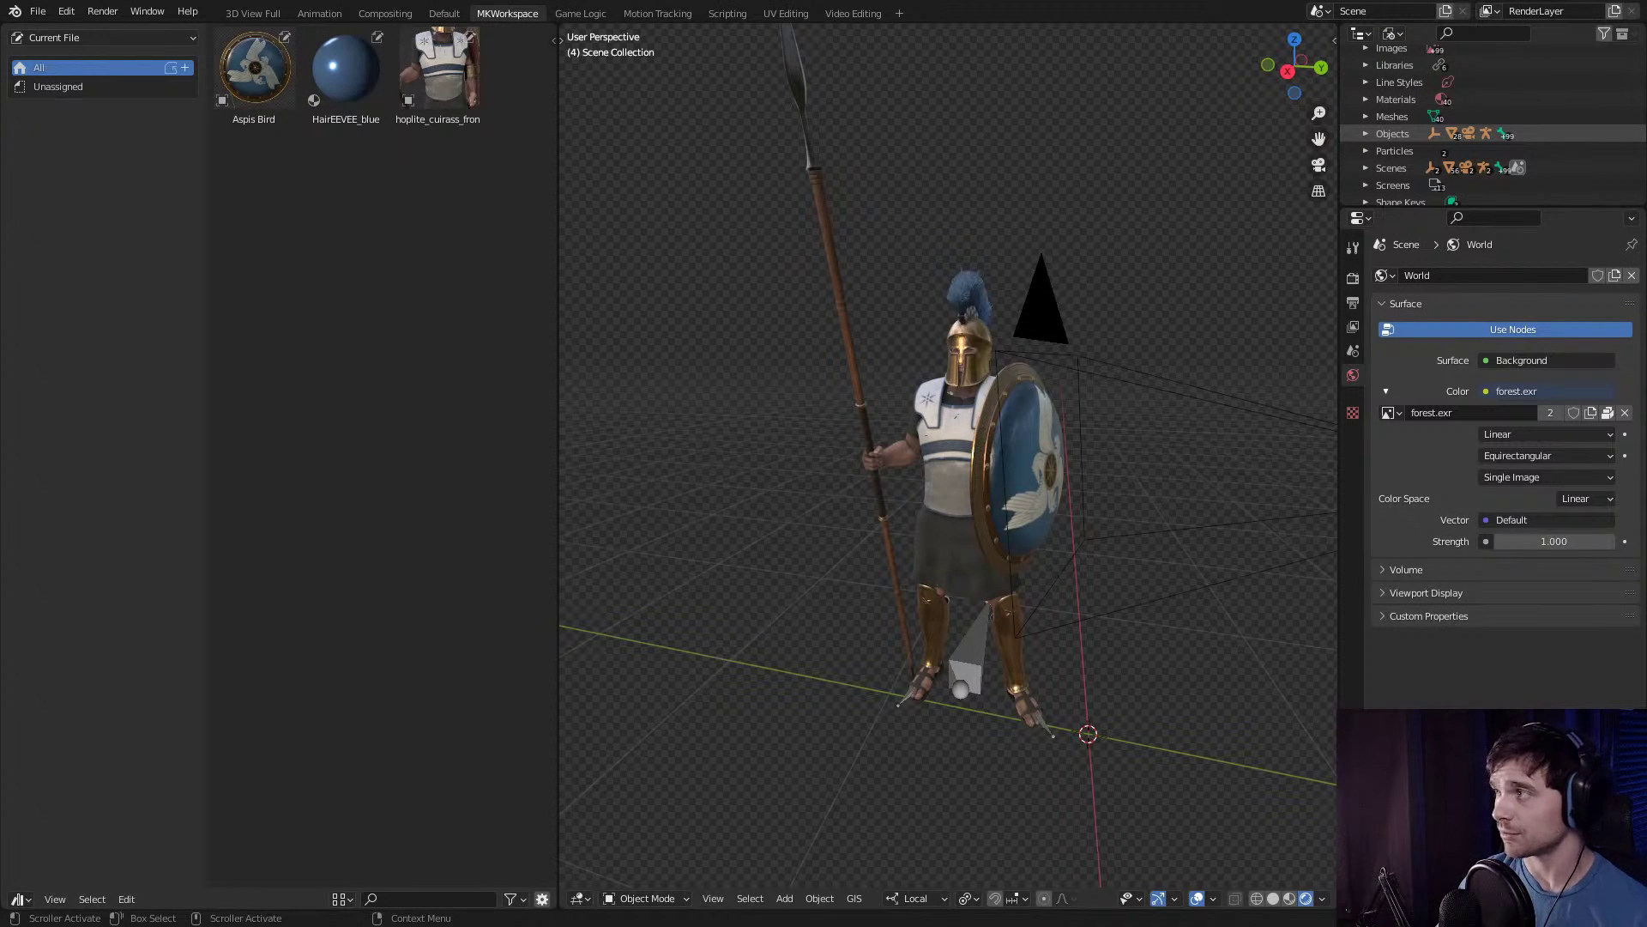
pyautogui.scroll(-5, 1459, 133)
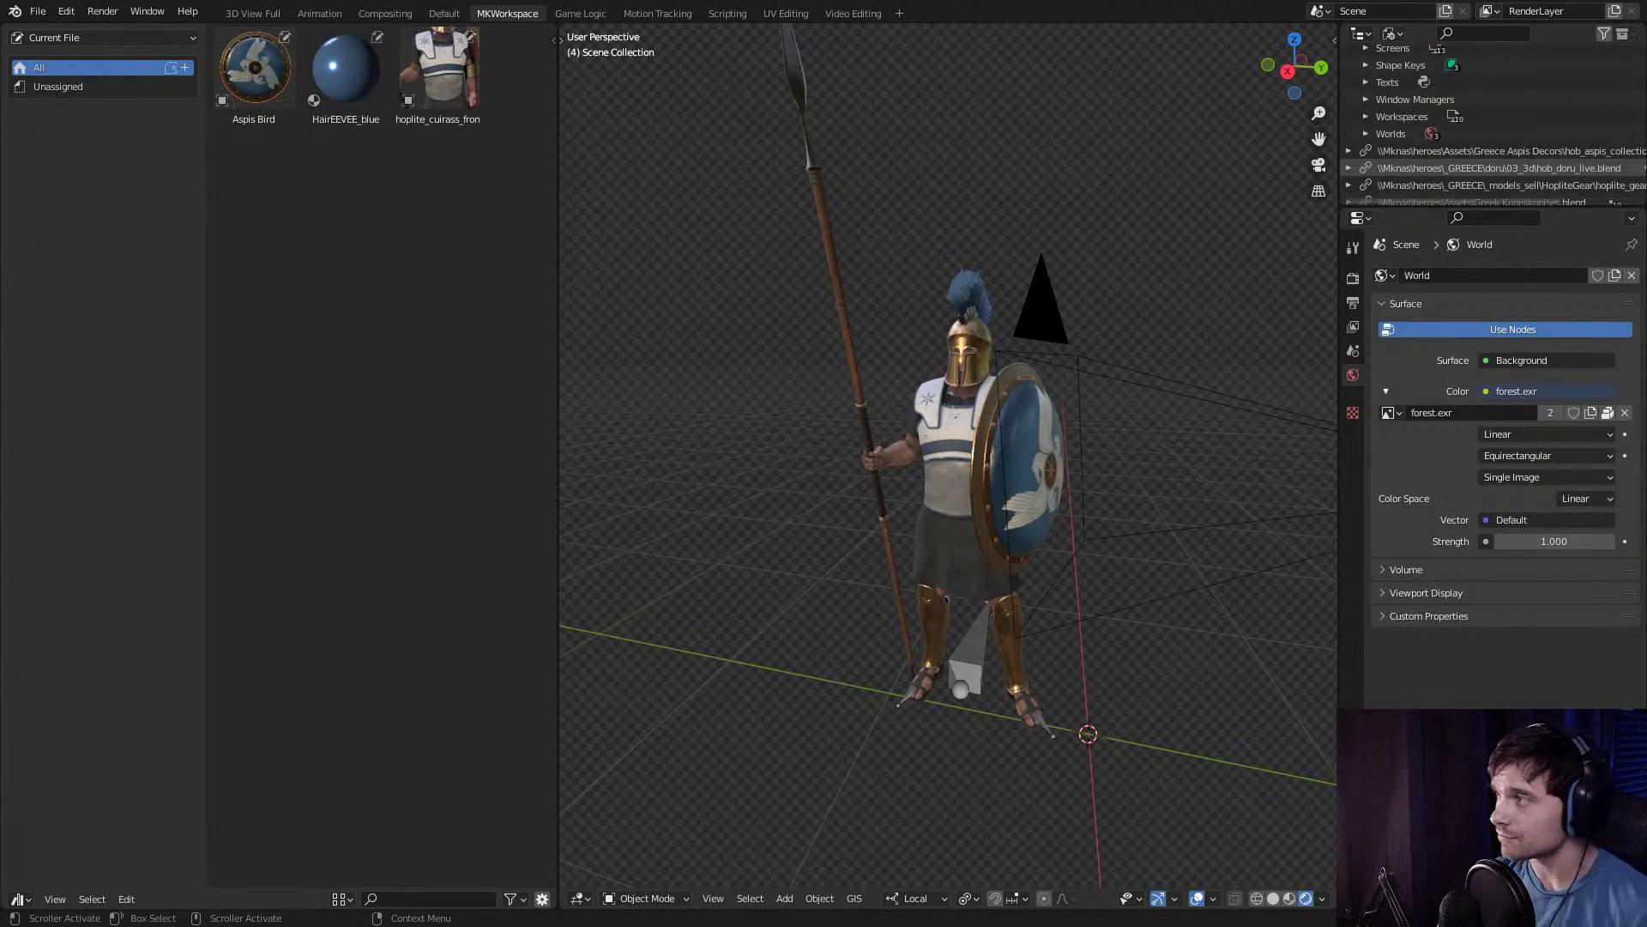
pyautogui.click(1366, 134)
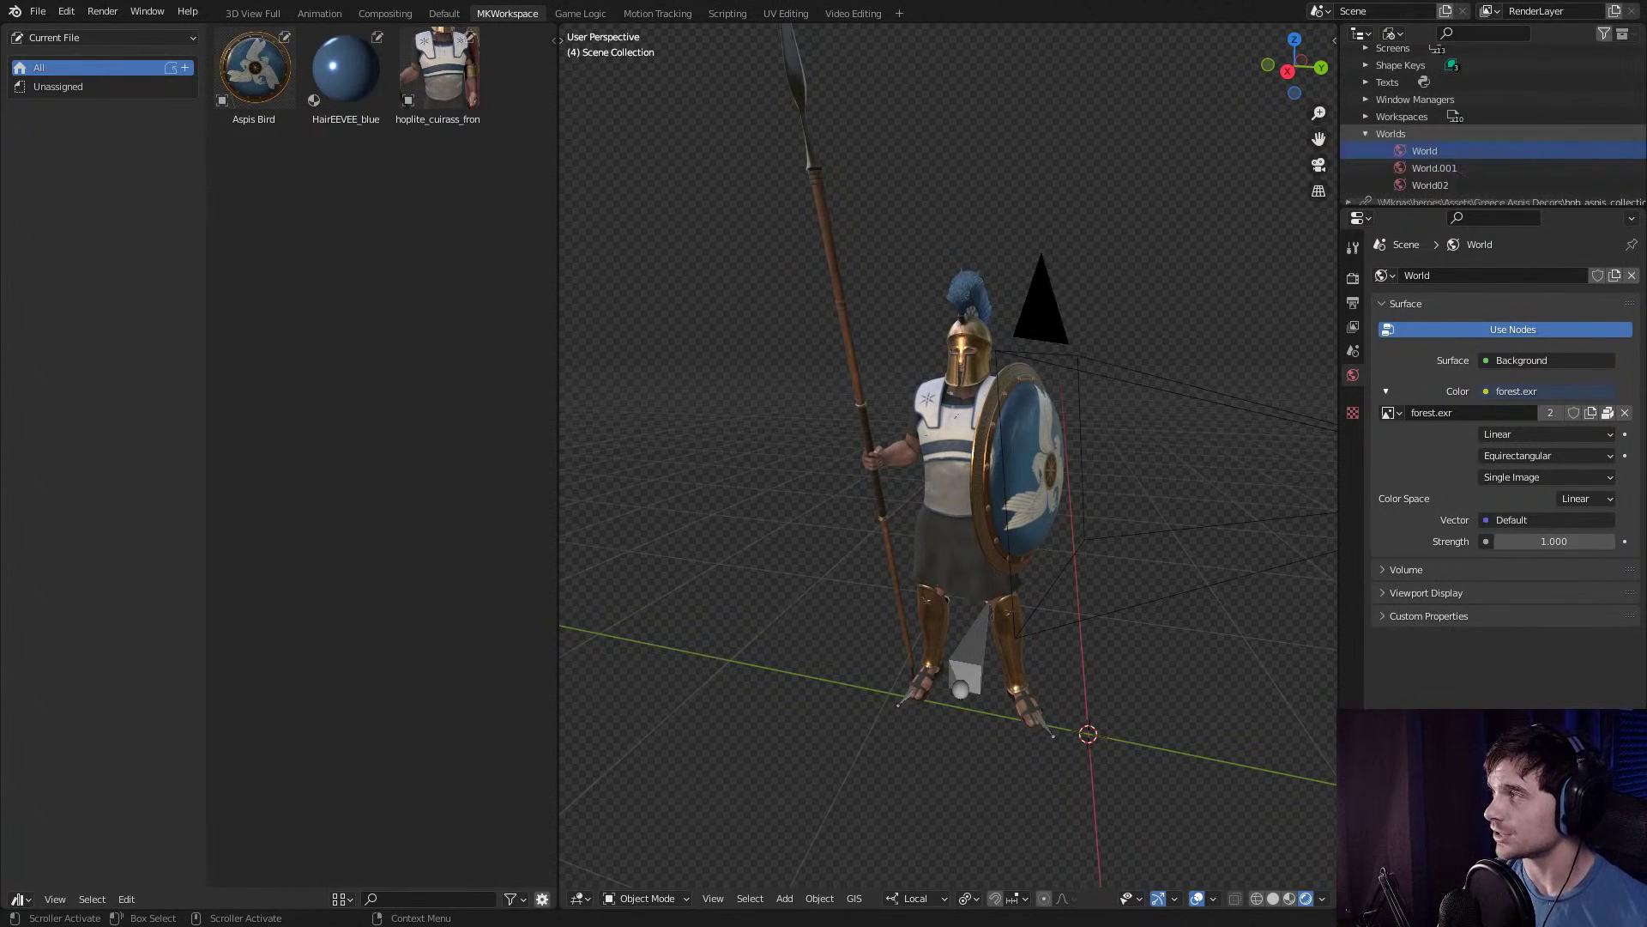
pyautogui.scroll(-1, 1459, 133)
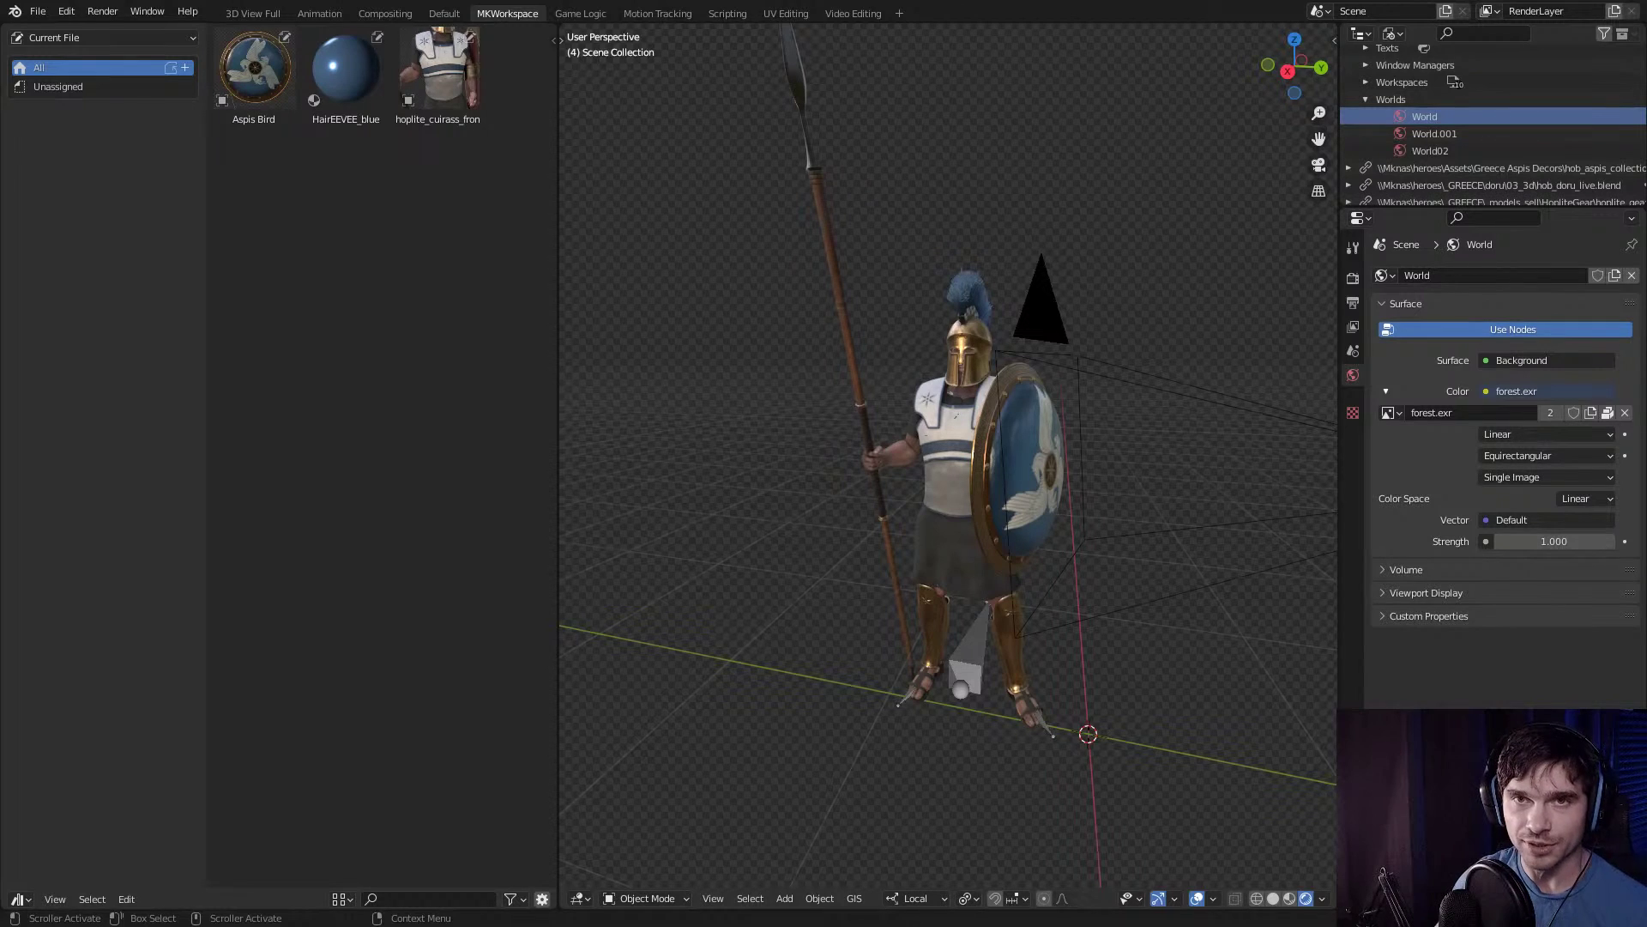
# Mark the World and World02 data-blocks as assets from the Outliner's Worlds category.
pyautogui.scroll(8, 1458, 133)
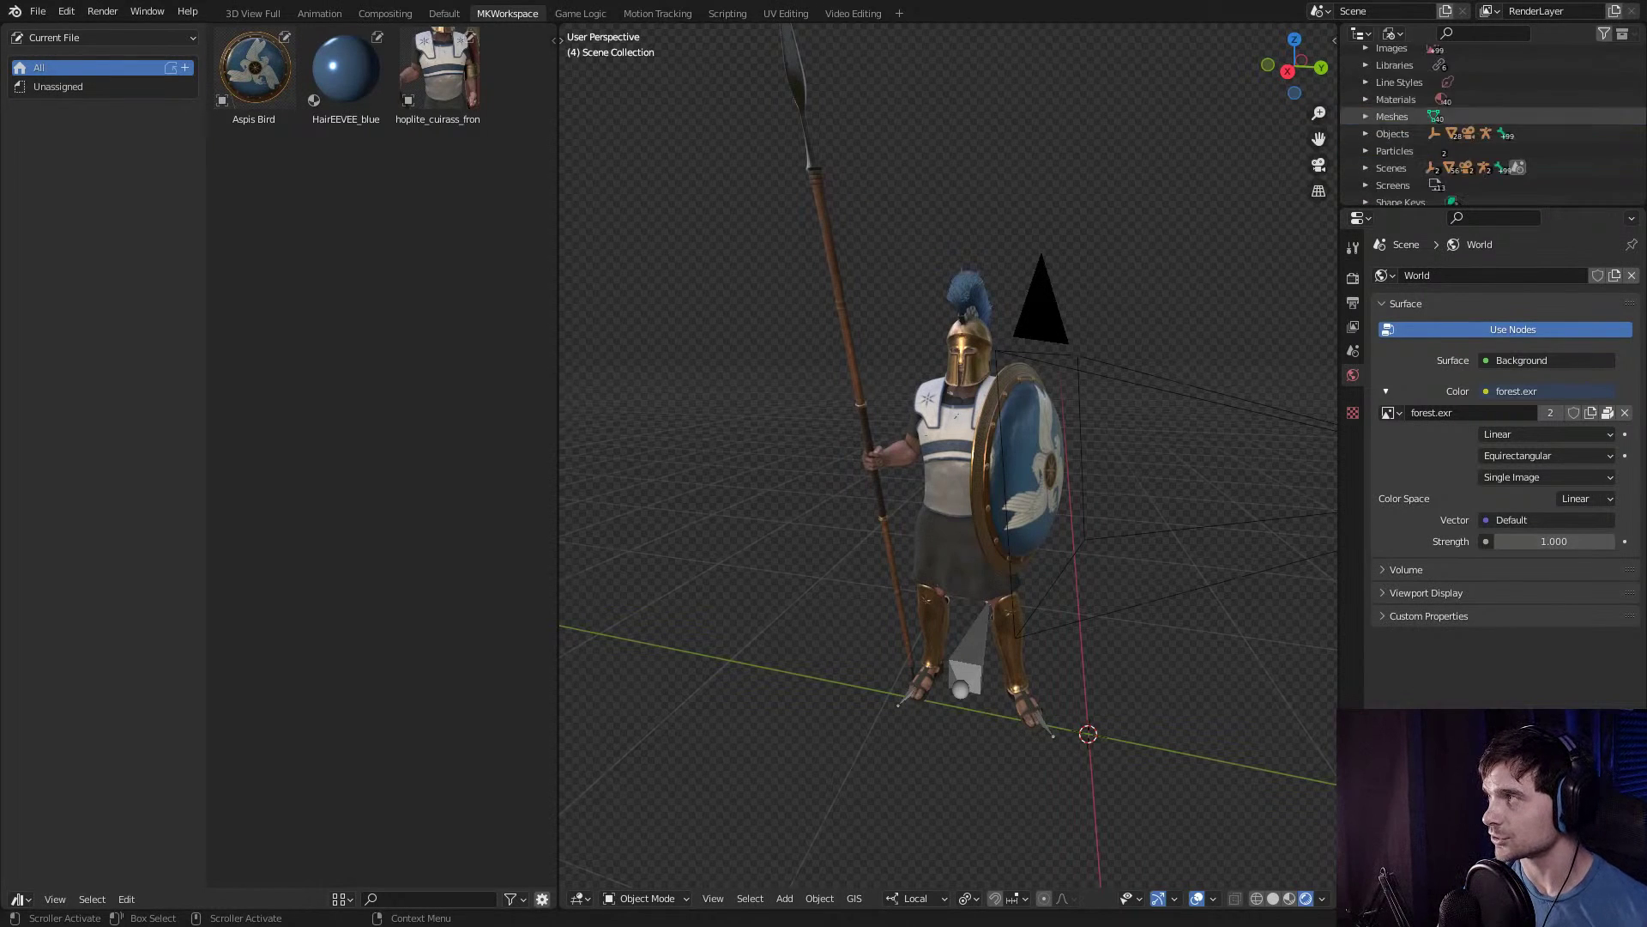
pyautogui.click(1394, 34)
pyautogui.click(1432, 110)
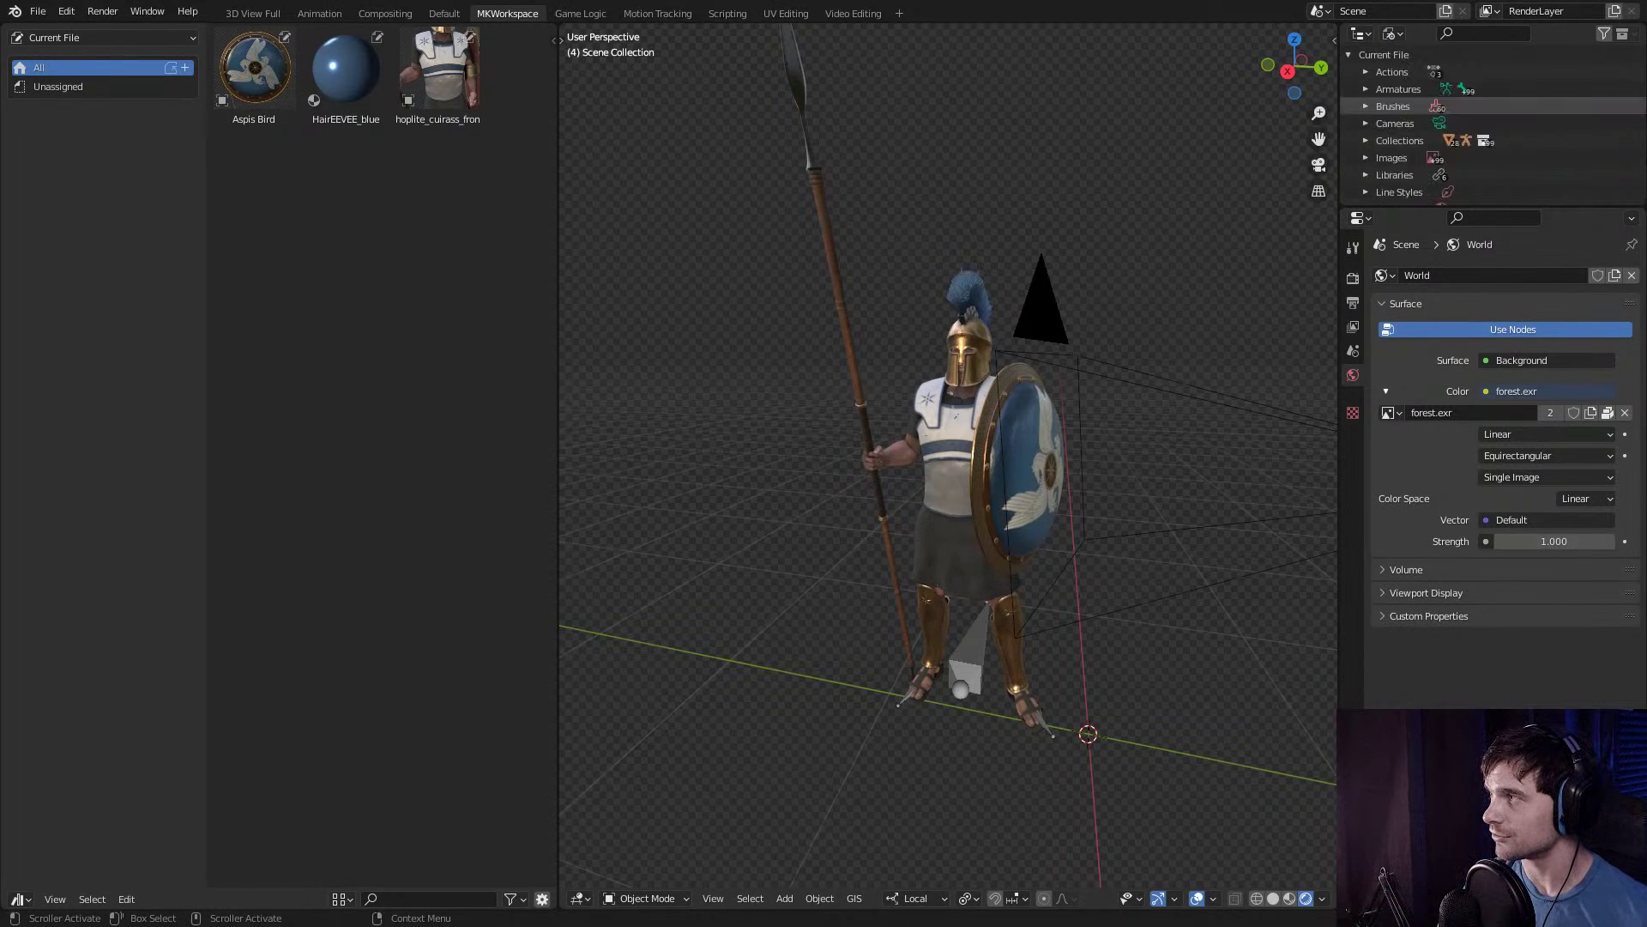
pyautogui.scroll(-4, 1458, 146)
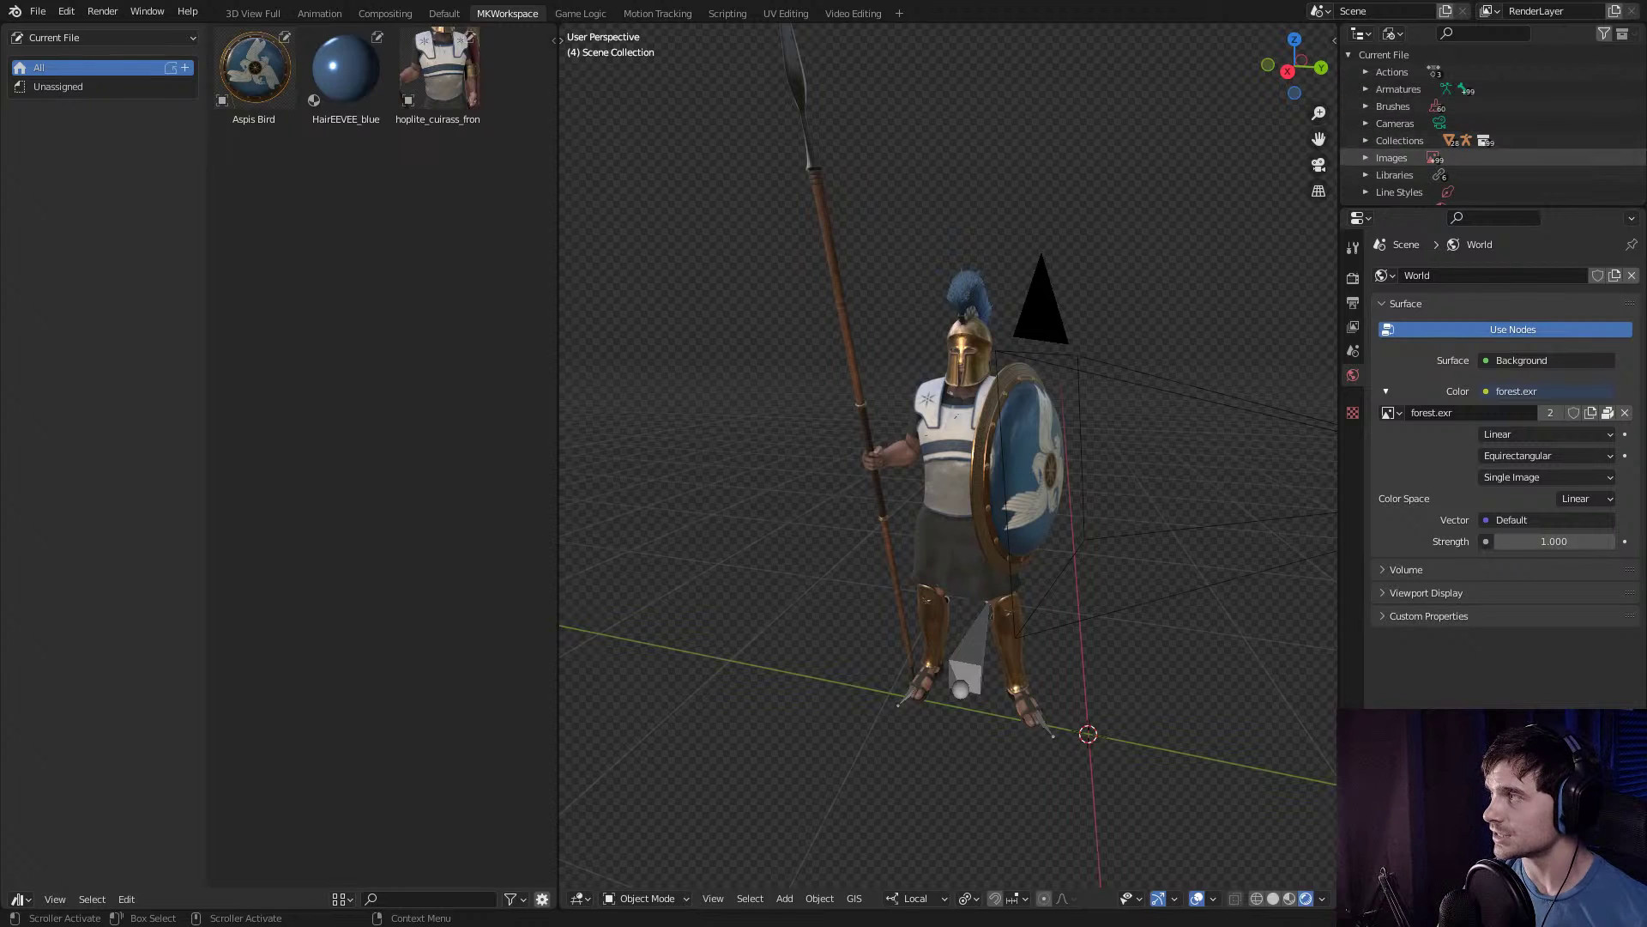
pyautogui.scroll(-10, 1459, 145)
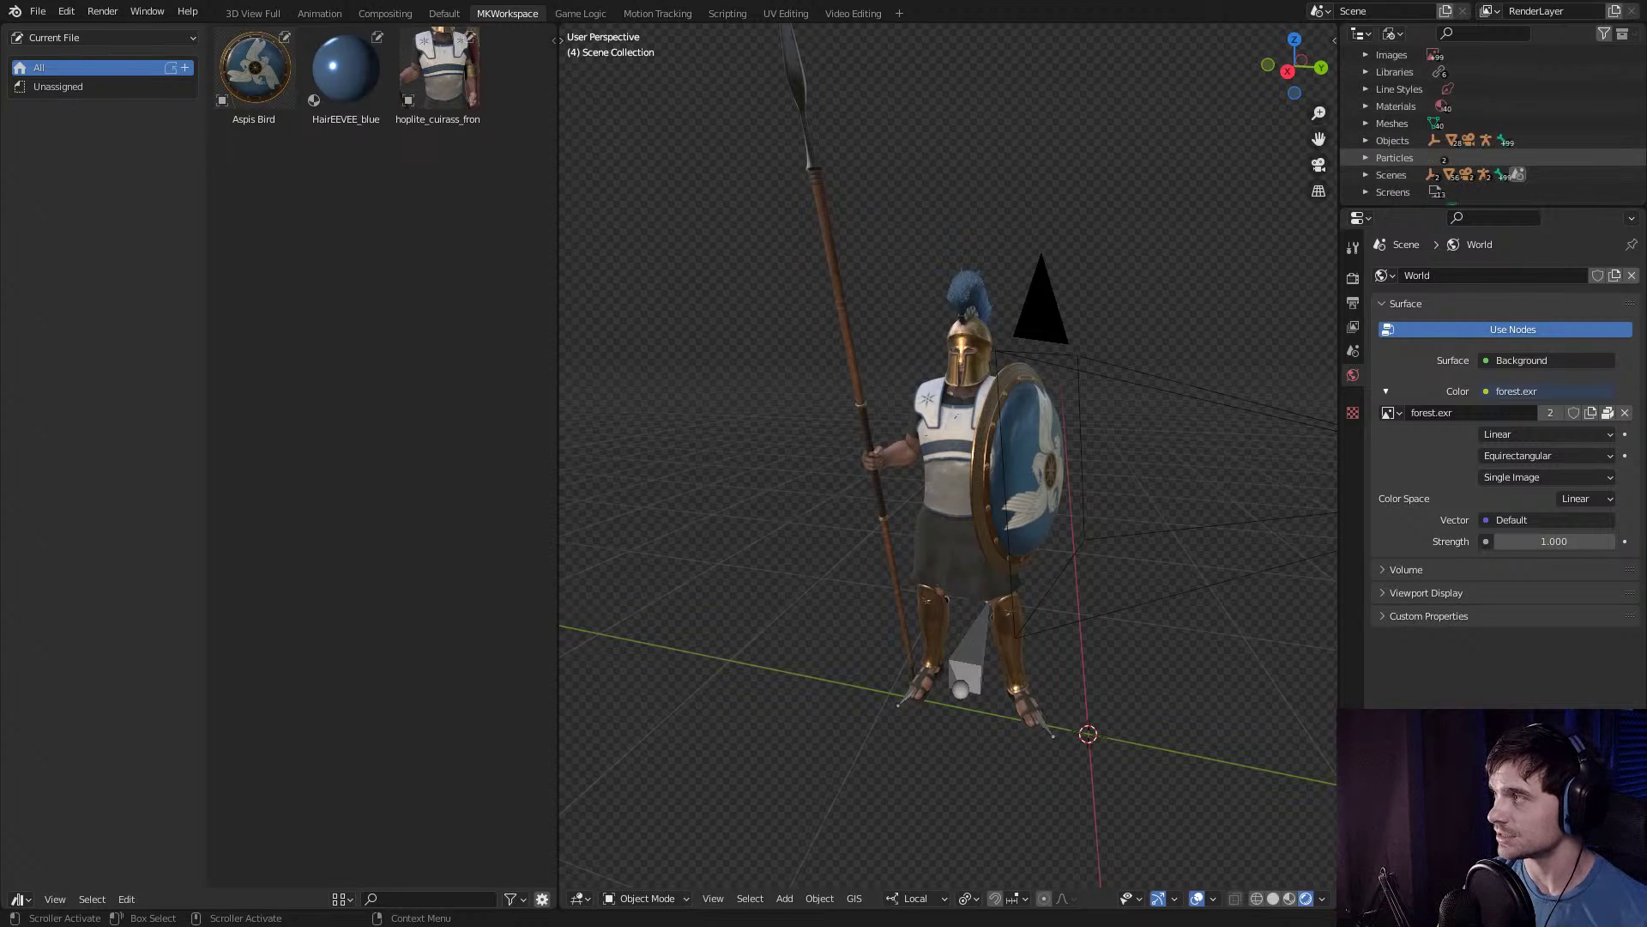
pyautogui.click(1365, 140)
pyautogui.scroll(-2, 1493, 121)
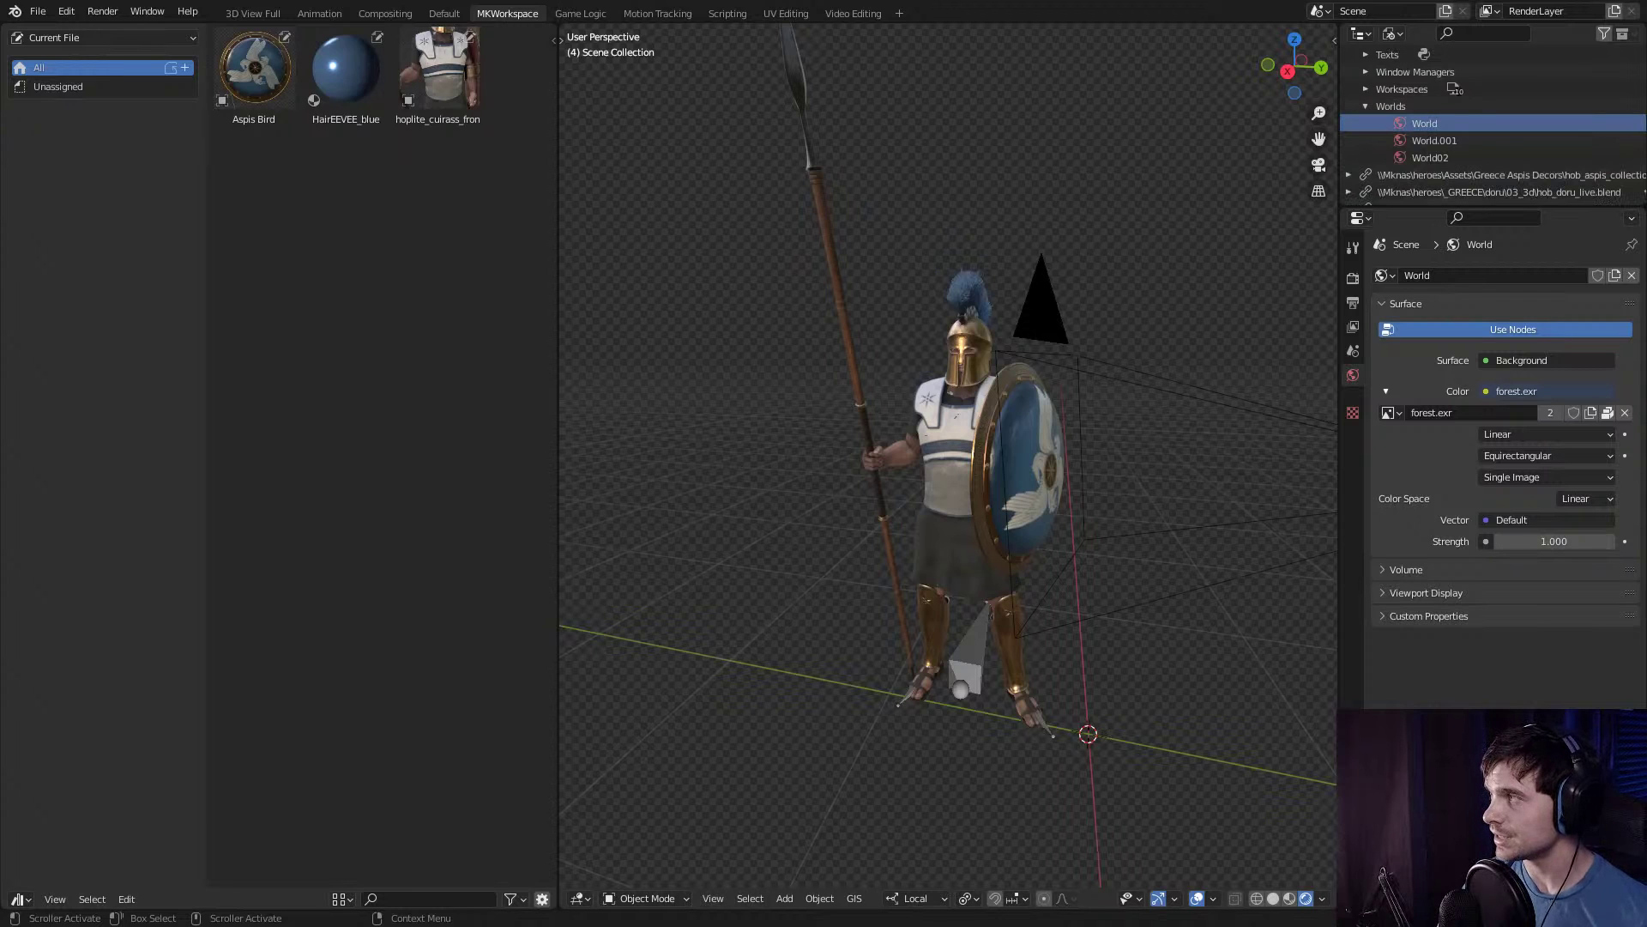
pyautogui.rightClick(1379, 125)
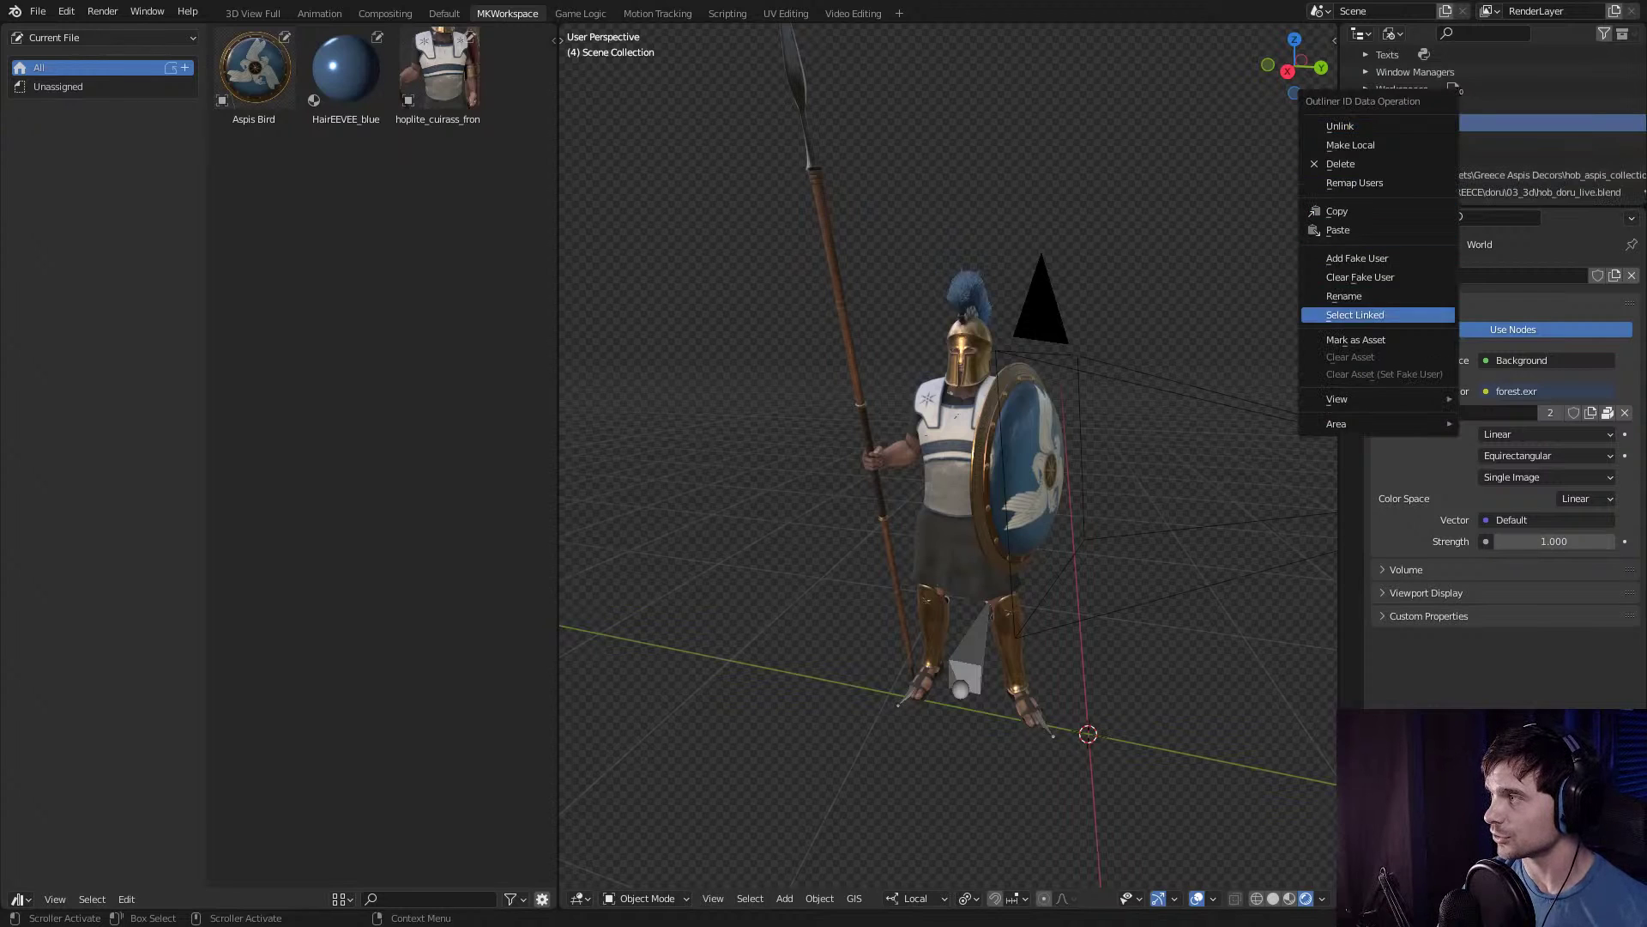
pyautogui.click(1355, 340)
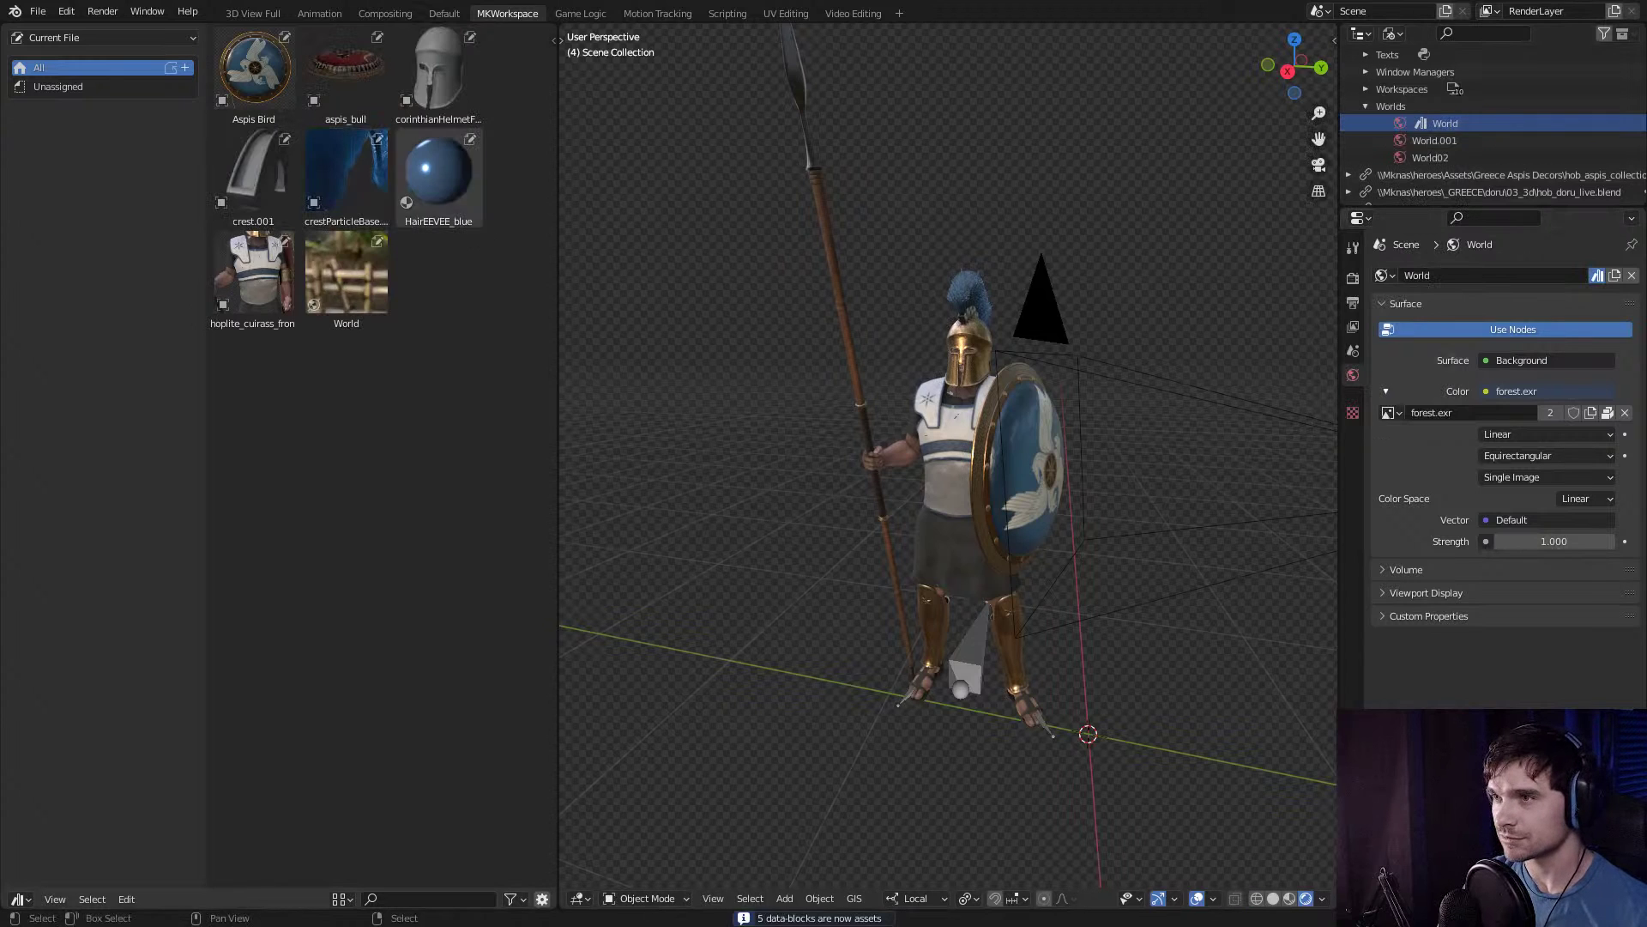
pyautogui.click(345, 274)
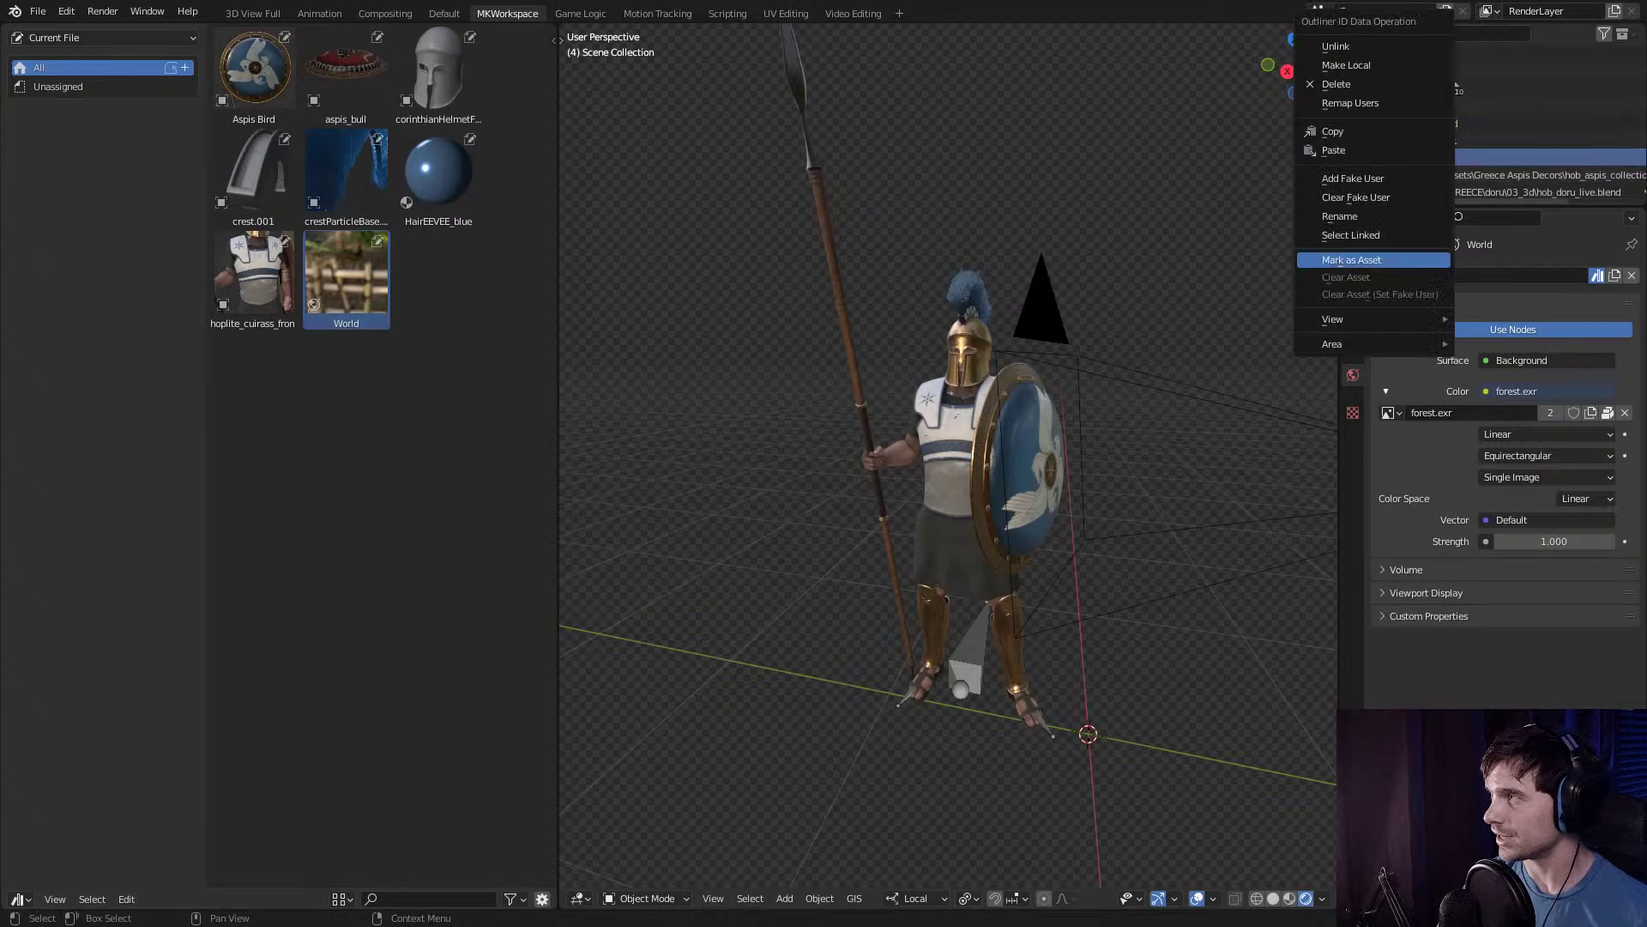
pyautogui.rightClick(1424, 157)
pyautogui.click(1351, 260)
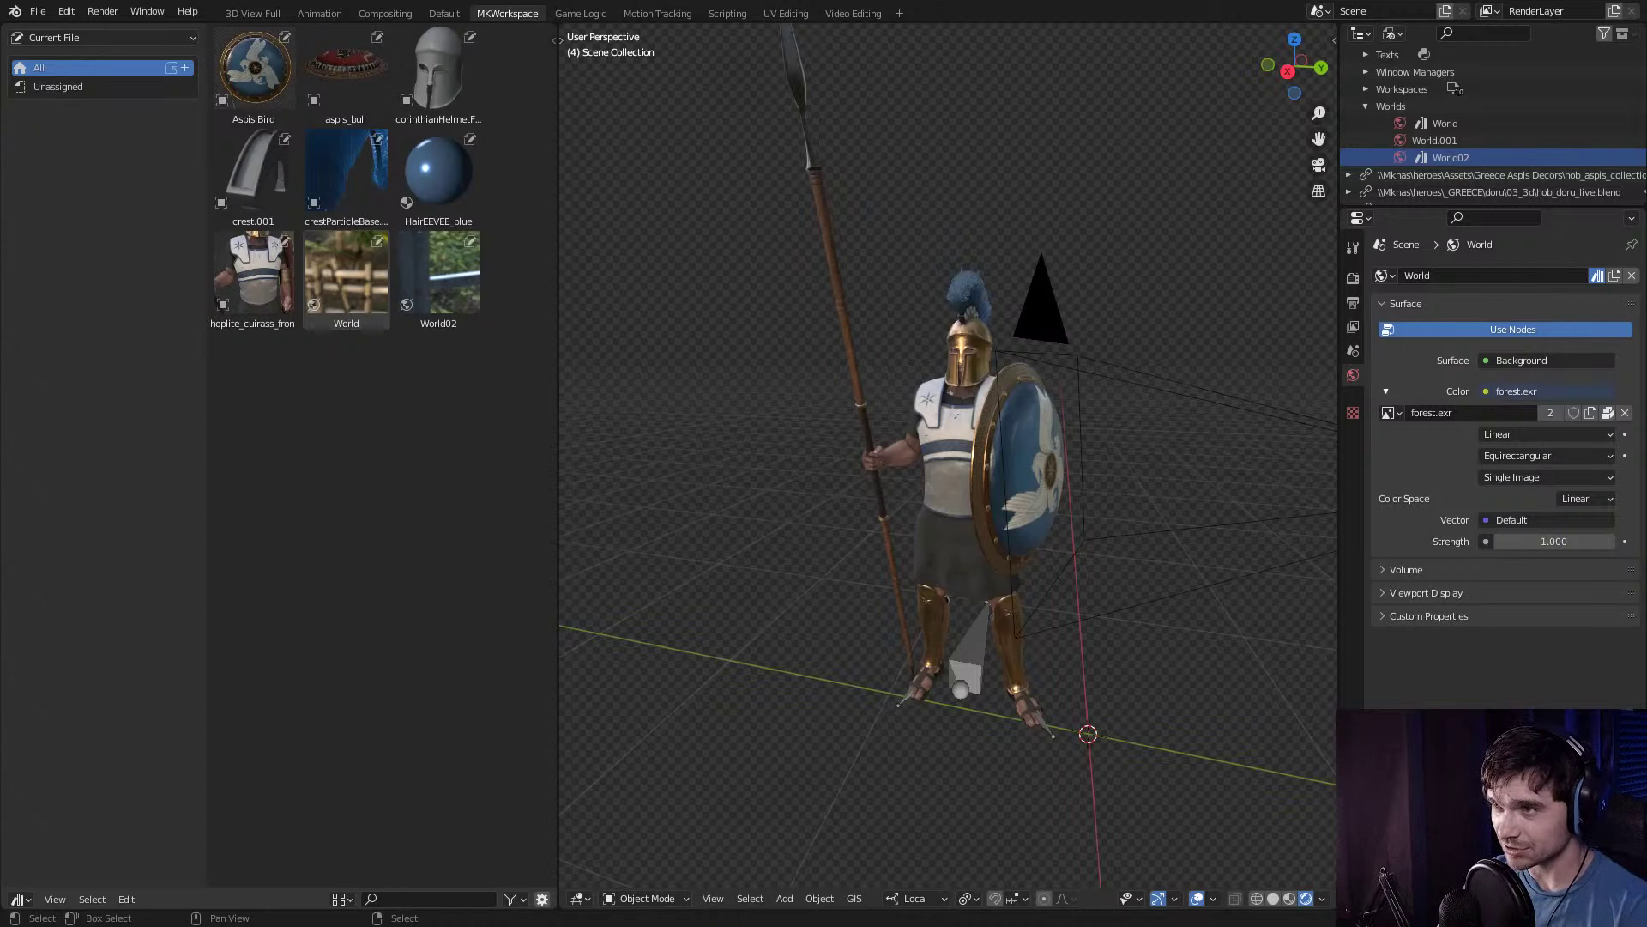
# Alternate the scene's lighting between the World and World02 assets by dropping them into the viewport, ending with World02.
pyautogui.moveTo(438, 274); pyautogui.dragTo(901, 329)
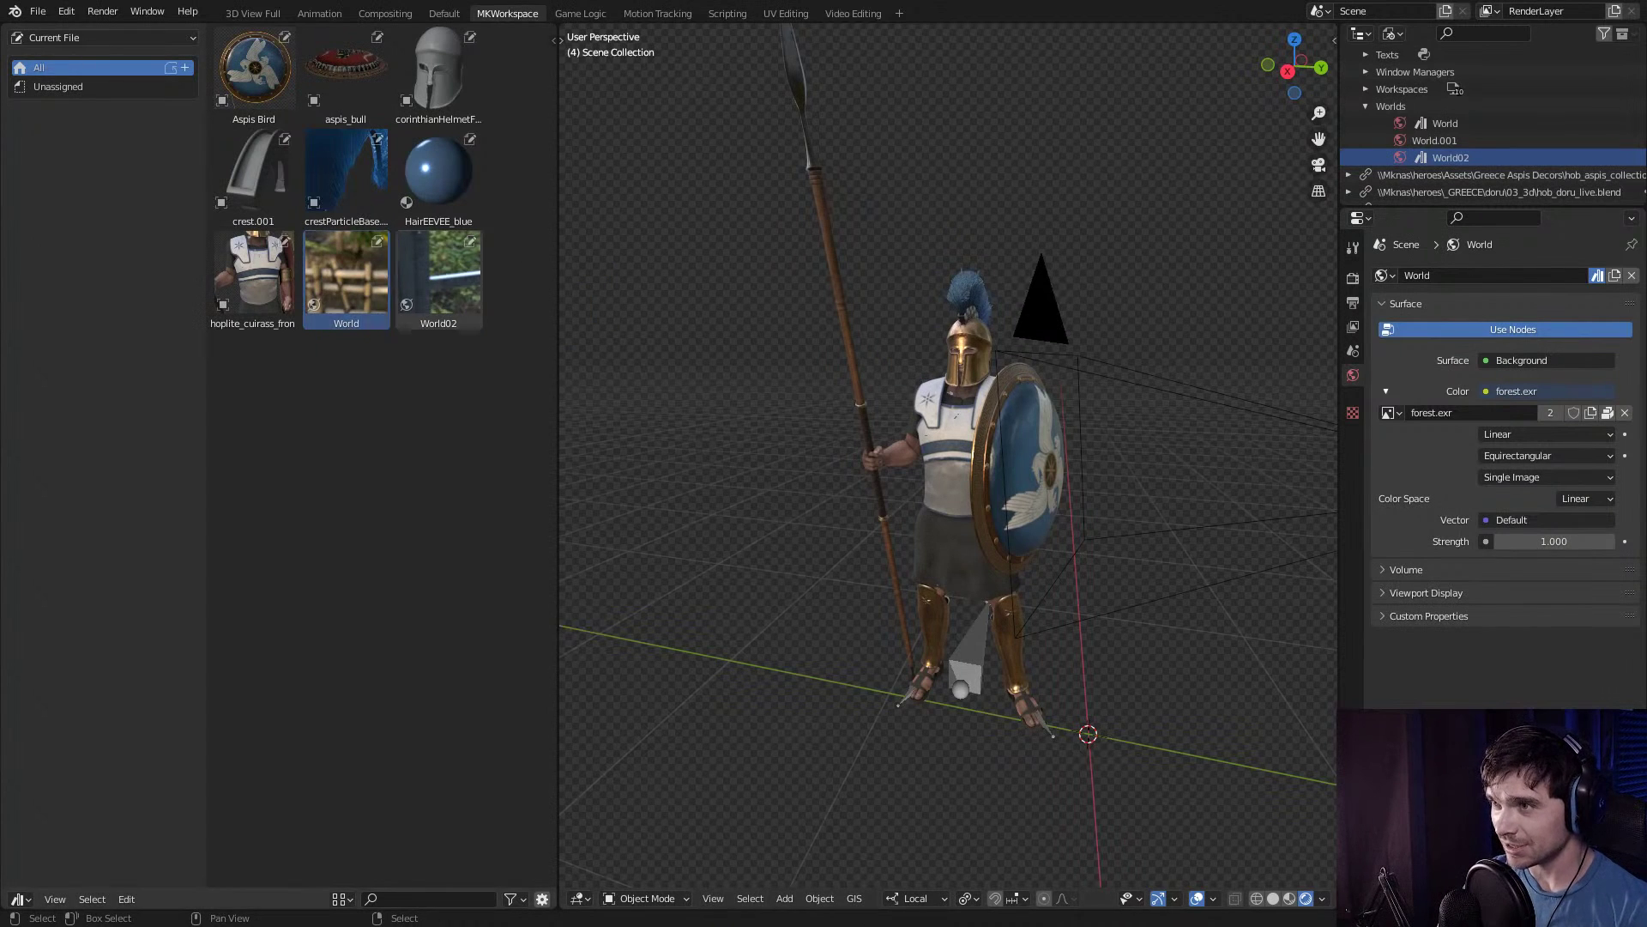
pyautogui.moveTo(438, 274); pyautogui.dragTo(961, 274)
pyautogui.moveTo(346, 275); pyautogui.dragTo(901, 274)
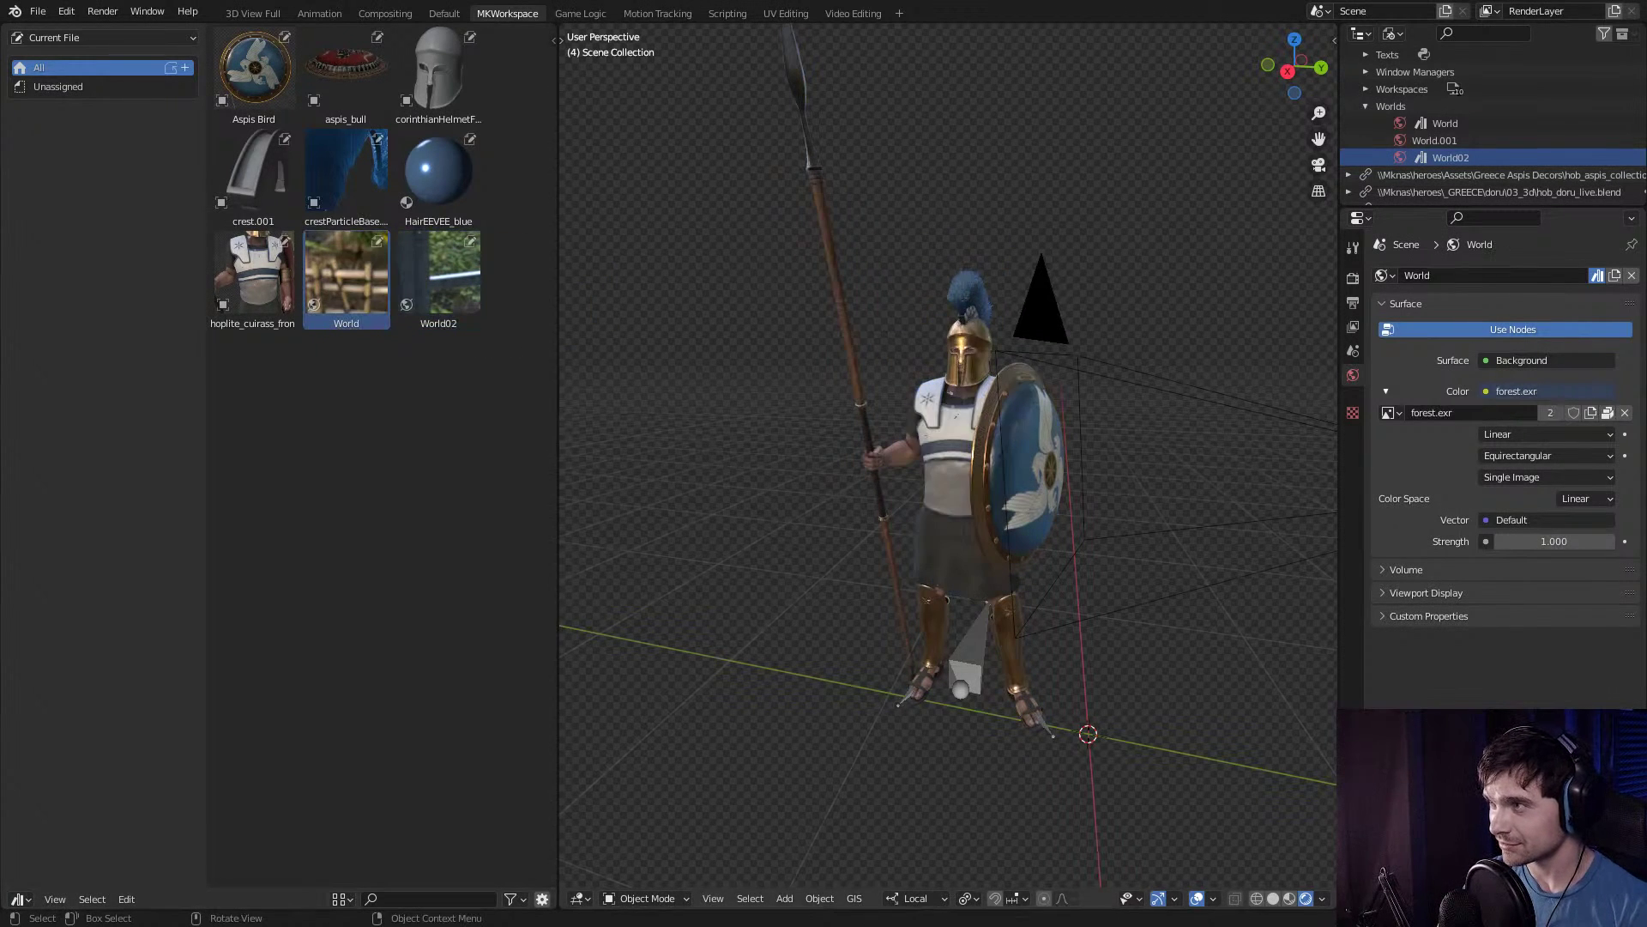
pyautogui.moveTo(439, 275); pyautogui.dragTo(1101, 275)
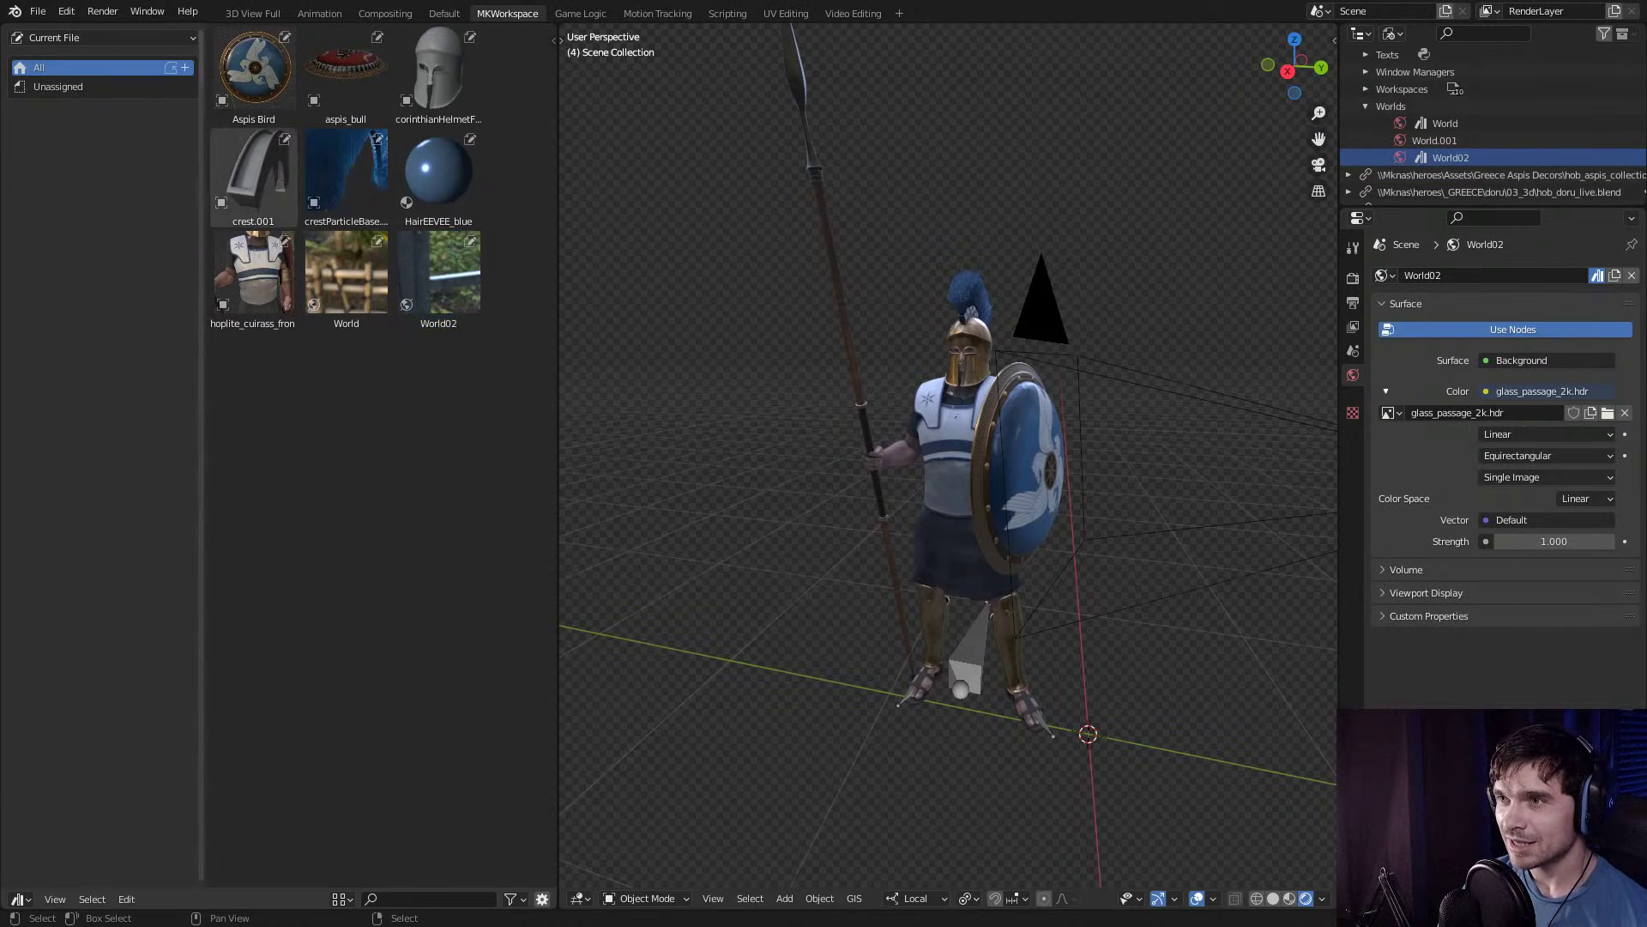
# Clear the asset status of crest.001, the crest particle base and aspis_bull in the Asset Browser.
pyautogui.rightClick(255, 167)
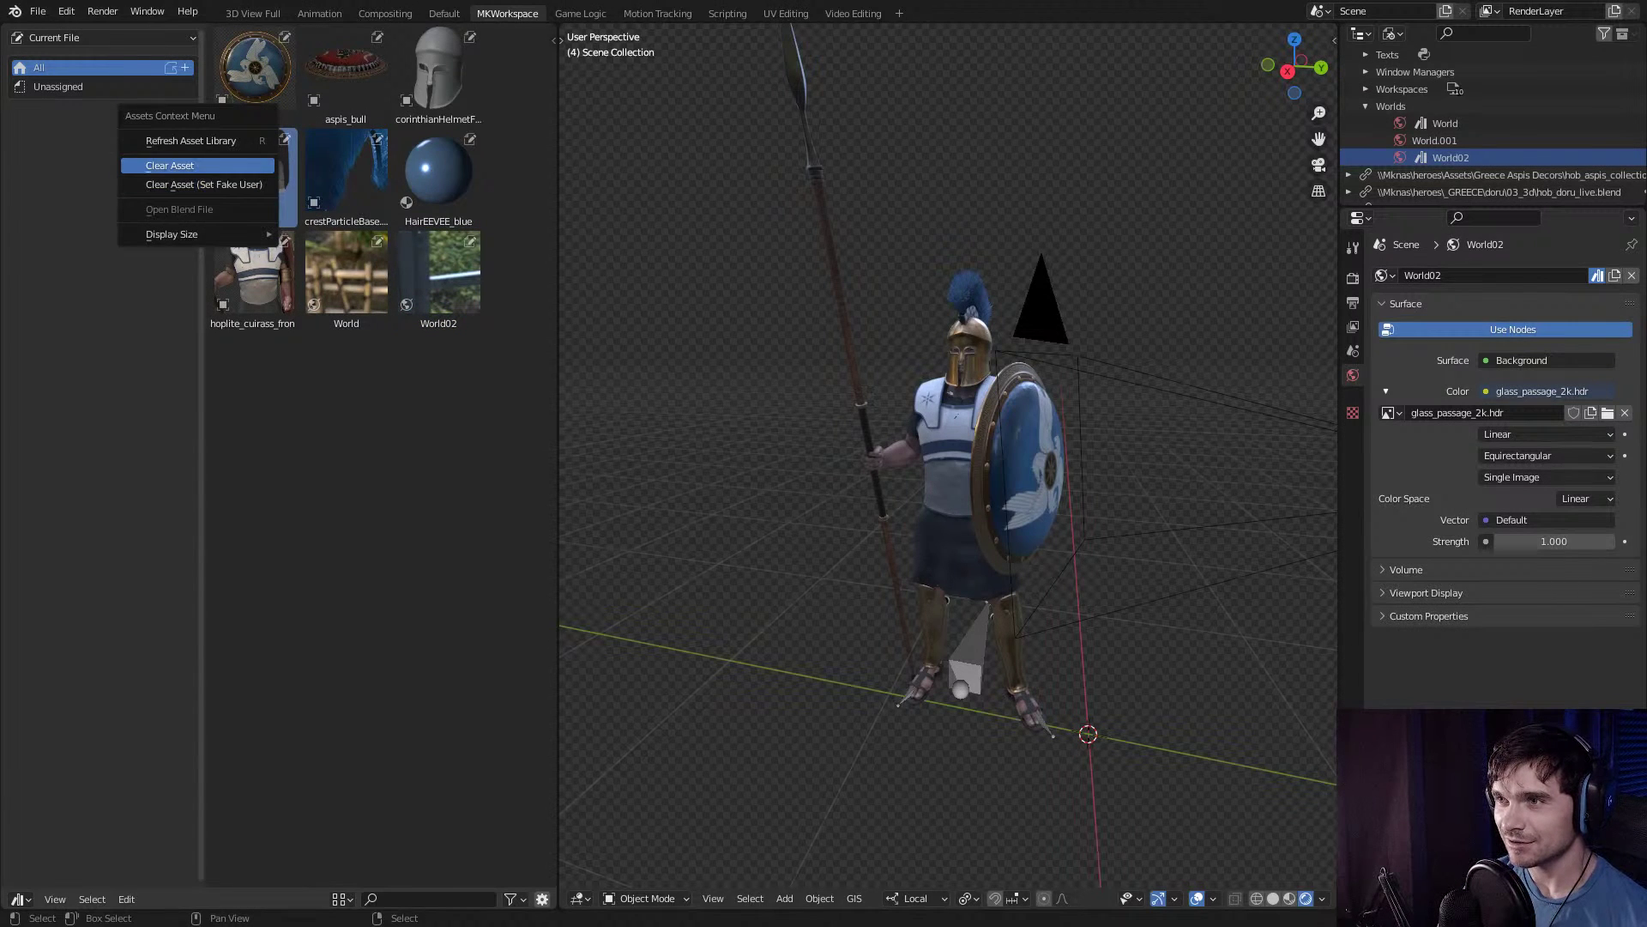
pyautogui.click(170, 165)
pyautogui.rightClick(228, 166)
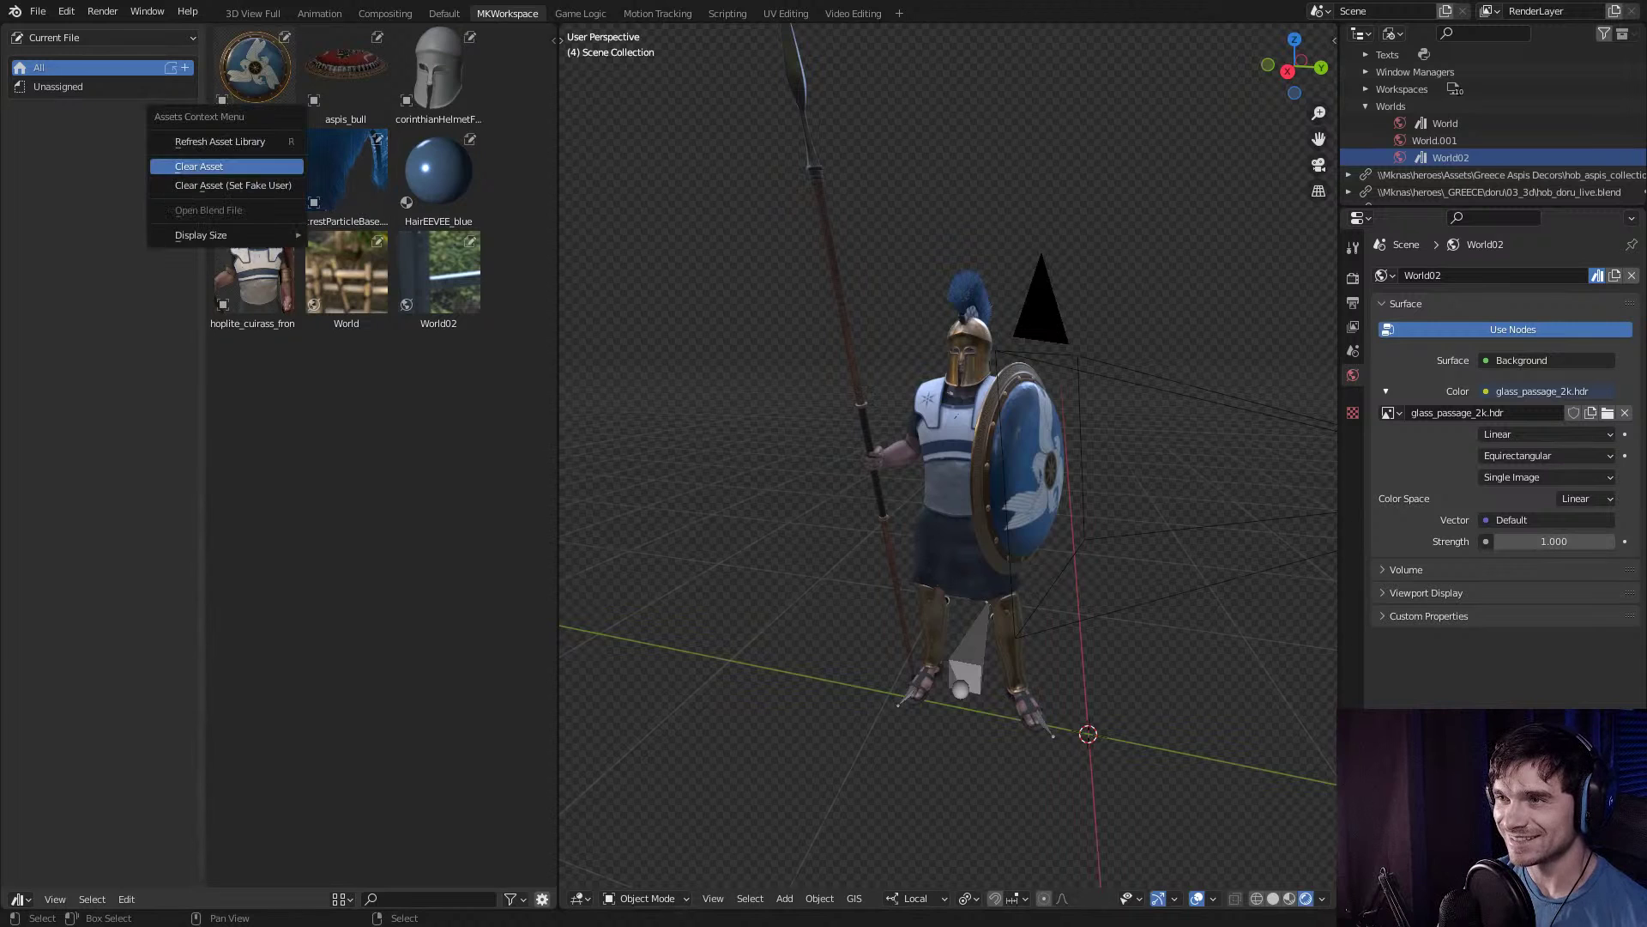
pyautogui.click(227, 165)
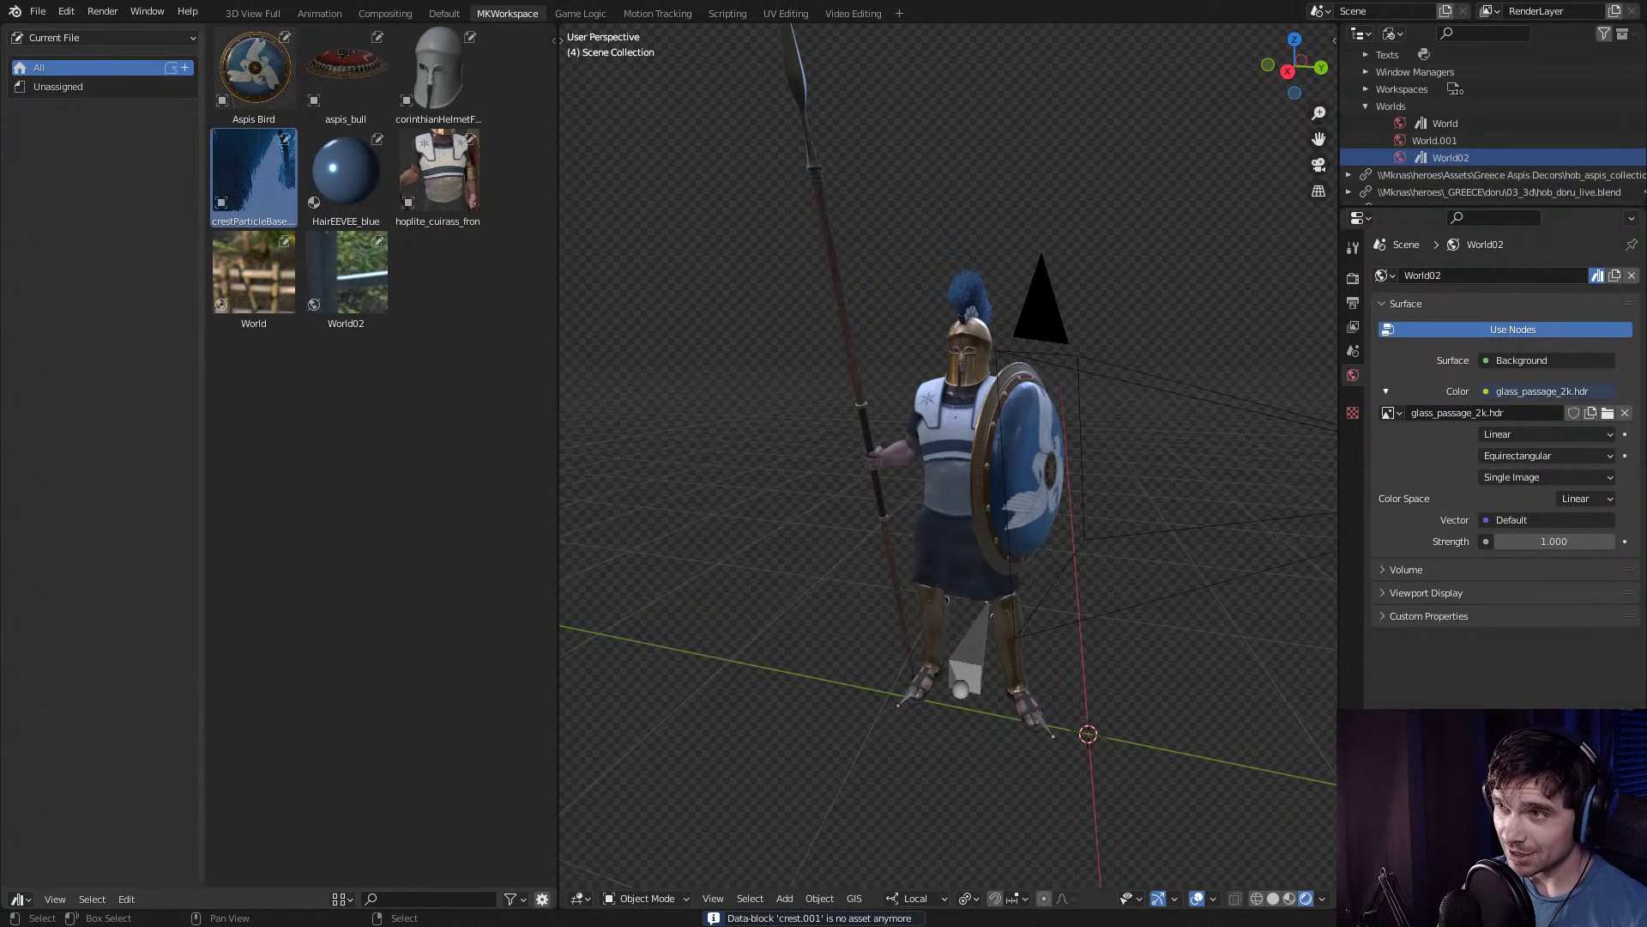
pyautogui.rightClick(227, 168)
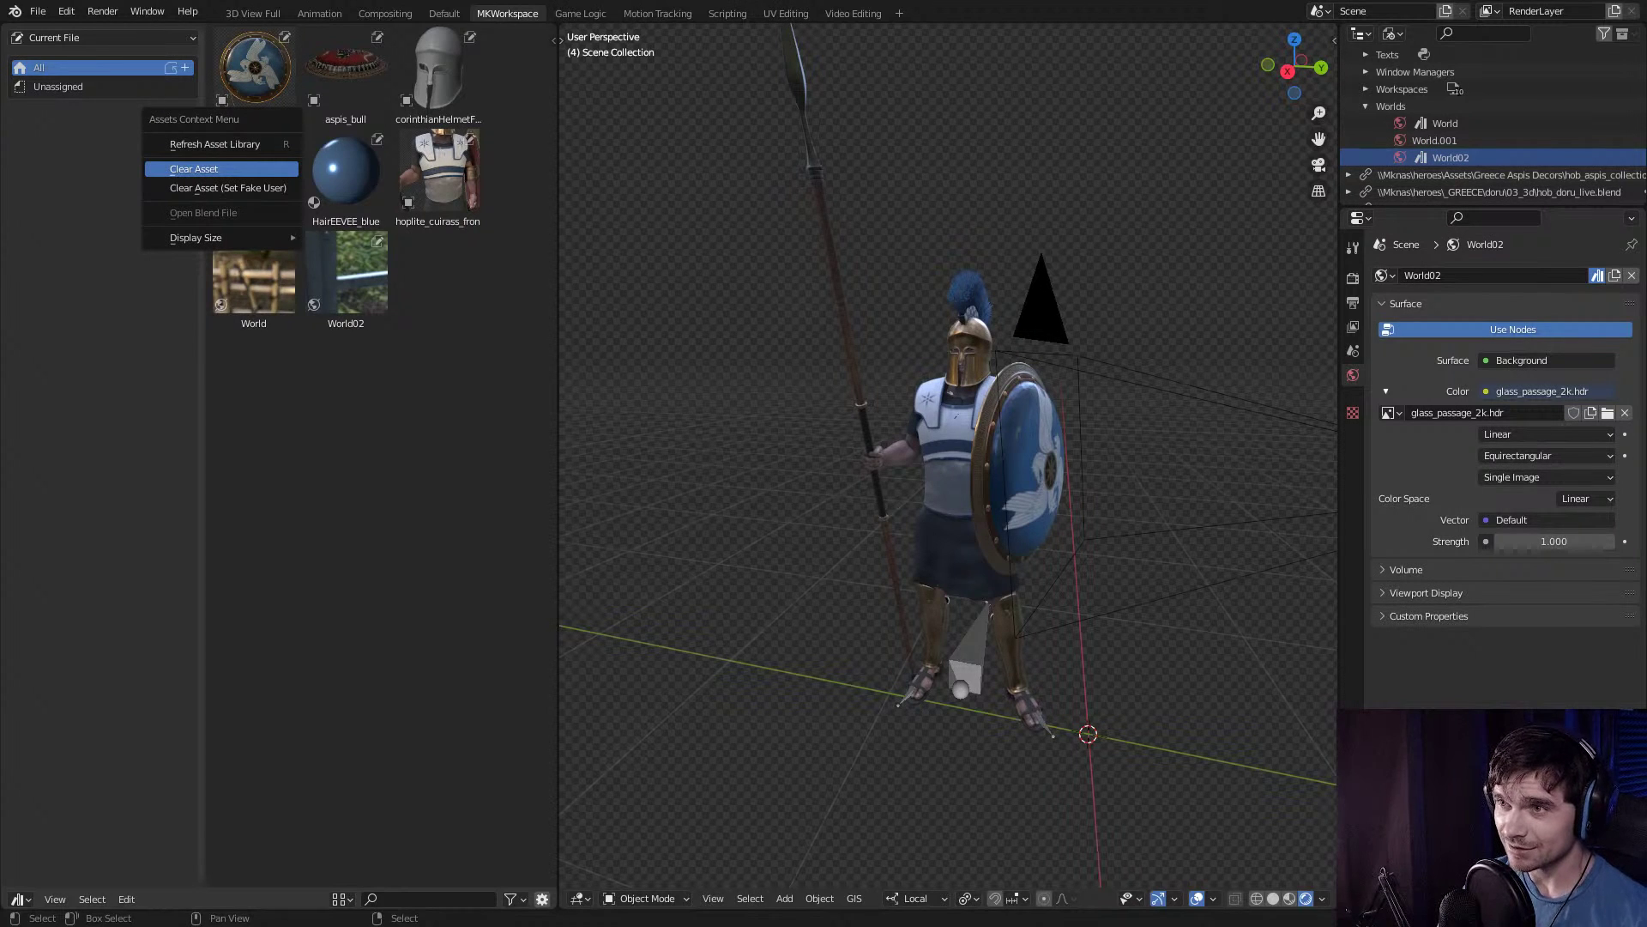
pyautogui.click(227, 168)
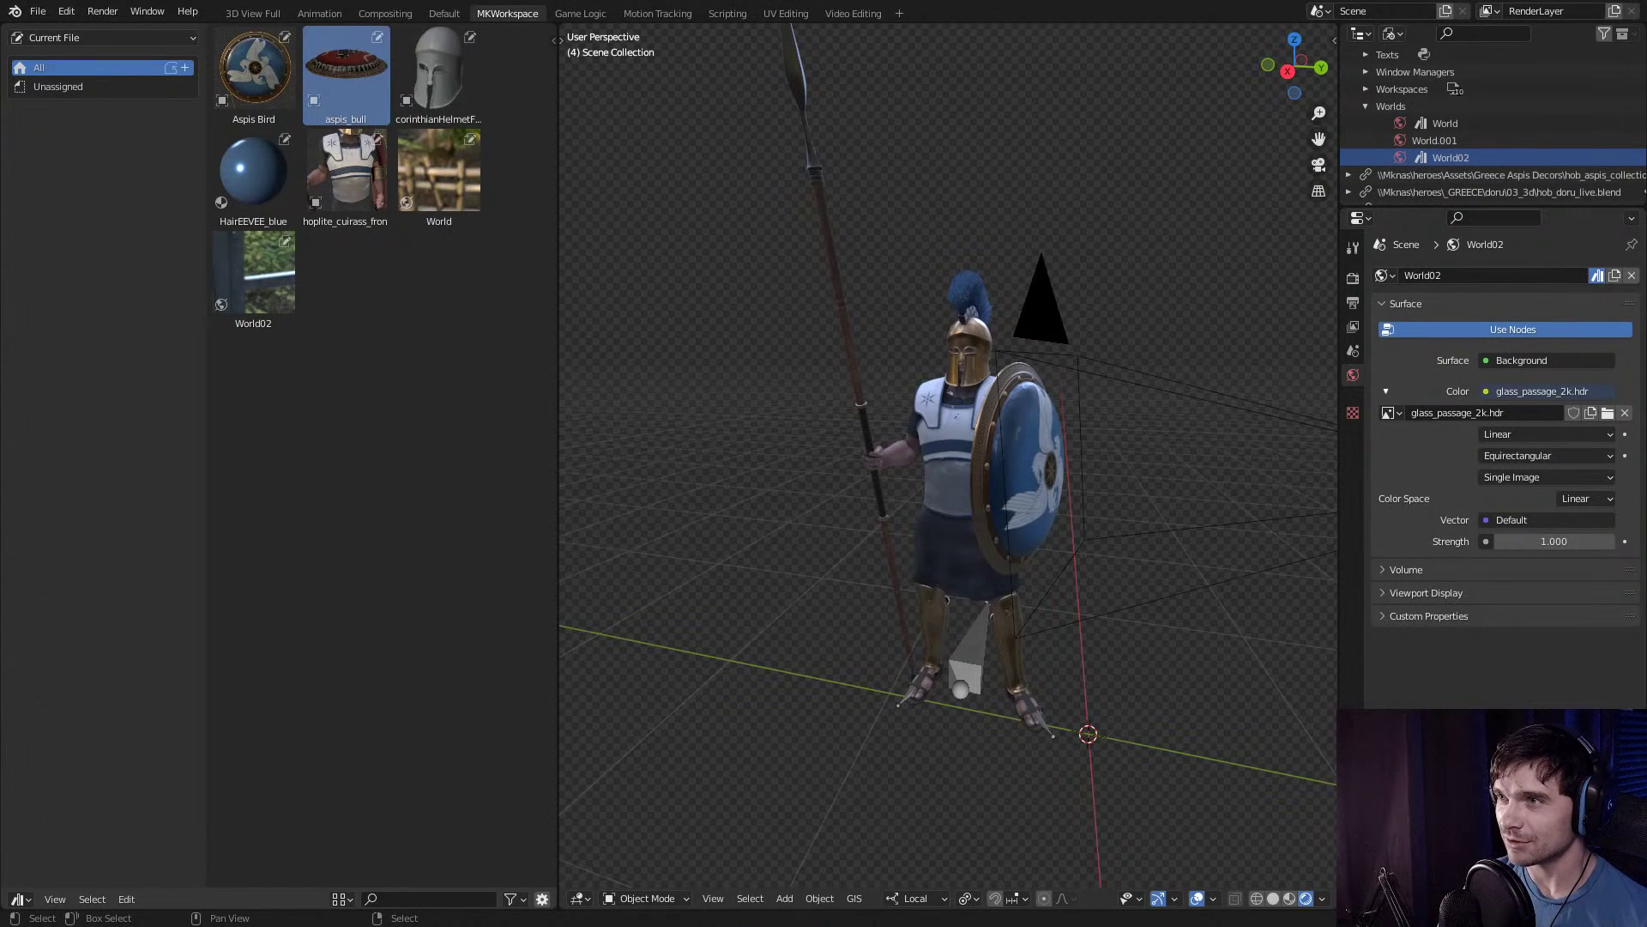
pyautogui.rightClick(317, 72)
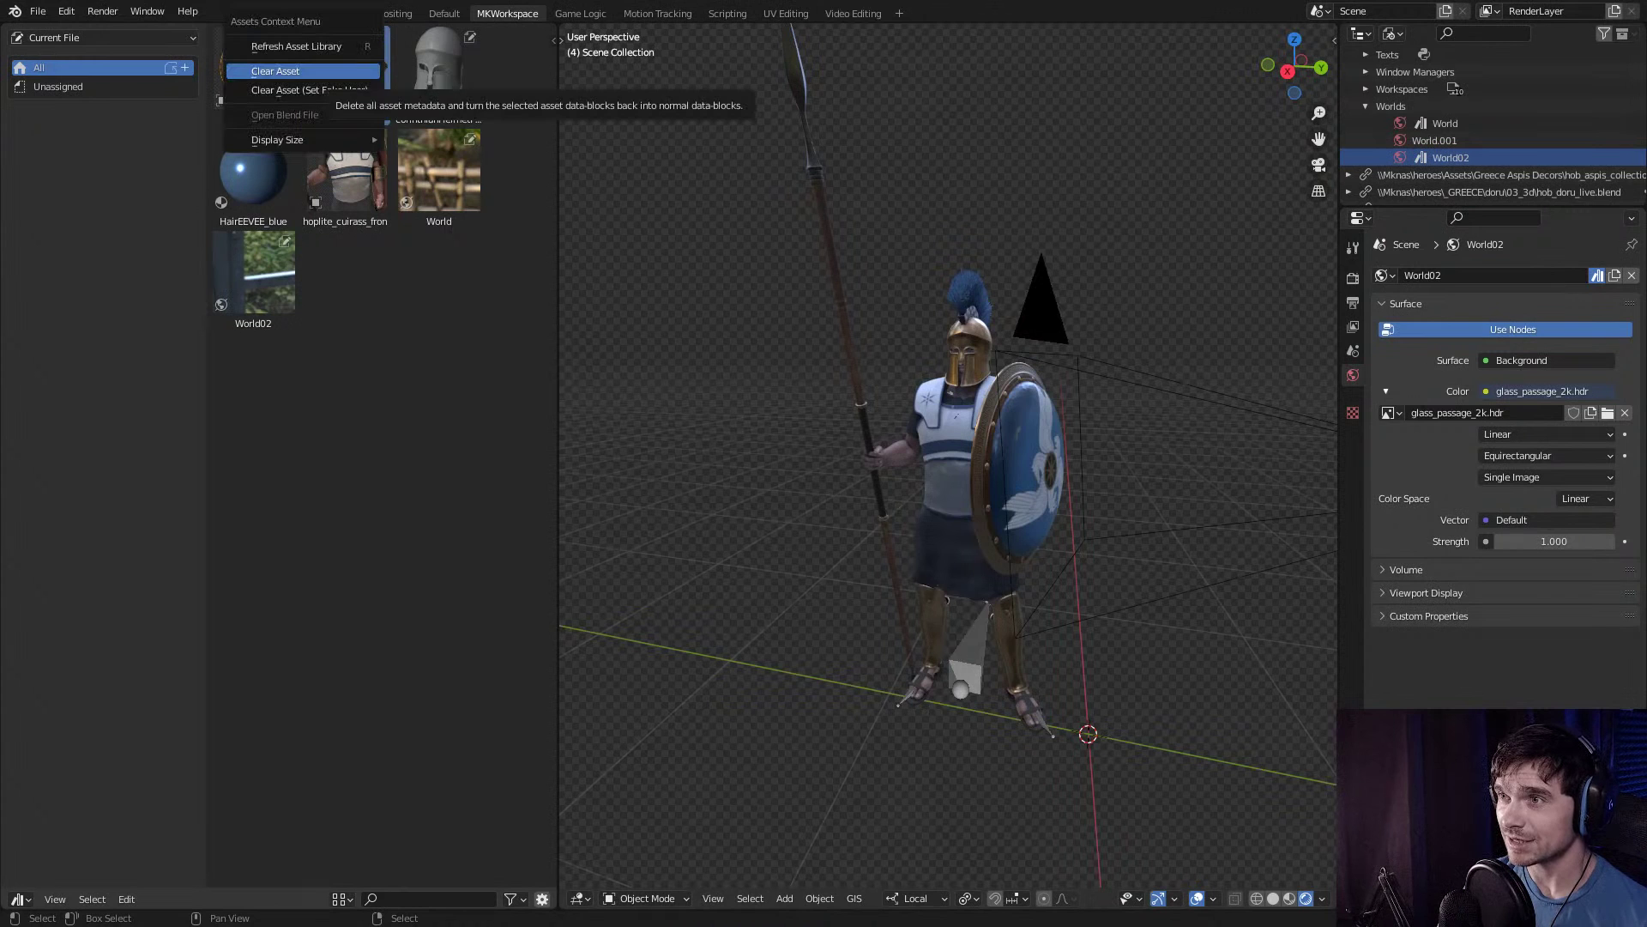
pyautogui.click(283, 72)
# Try the Regular and Tiny display sizes for the asset previews, and return them to Small.
pyautogui.rightClick(309, 267)
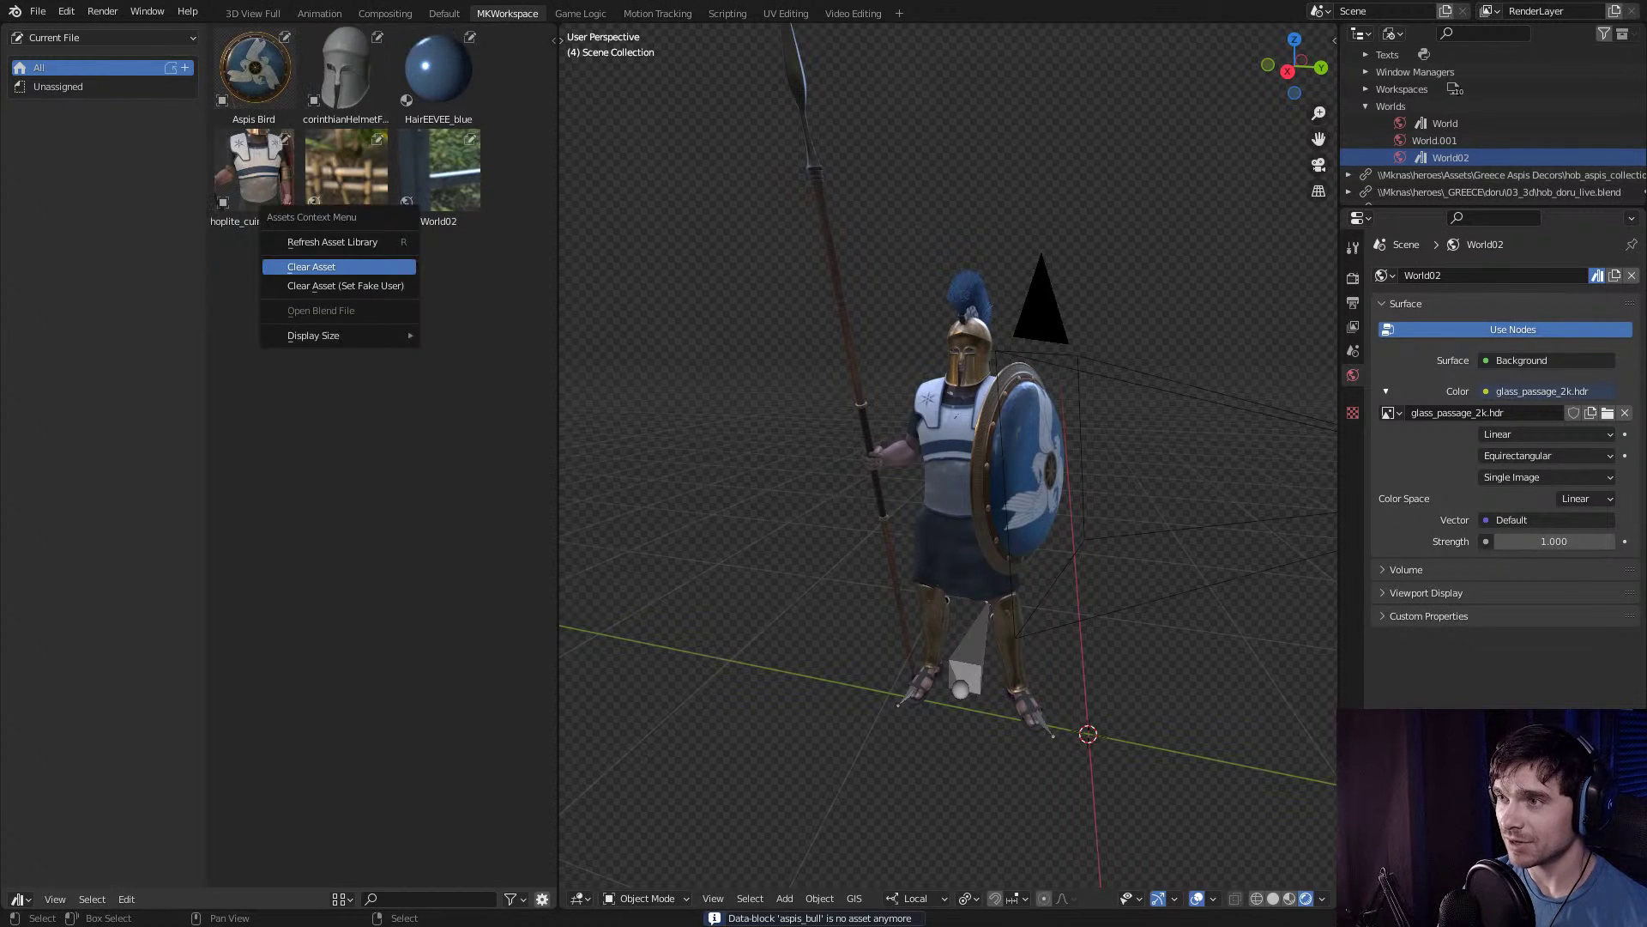
pyautogui.moveTo(344, 336)
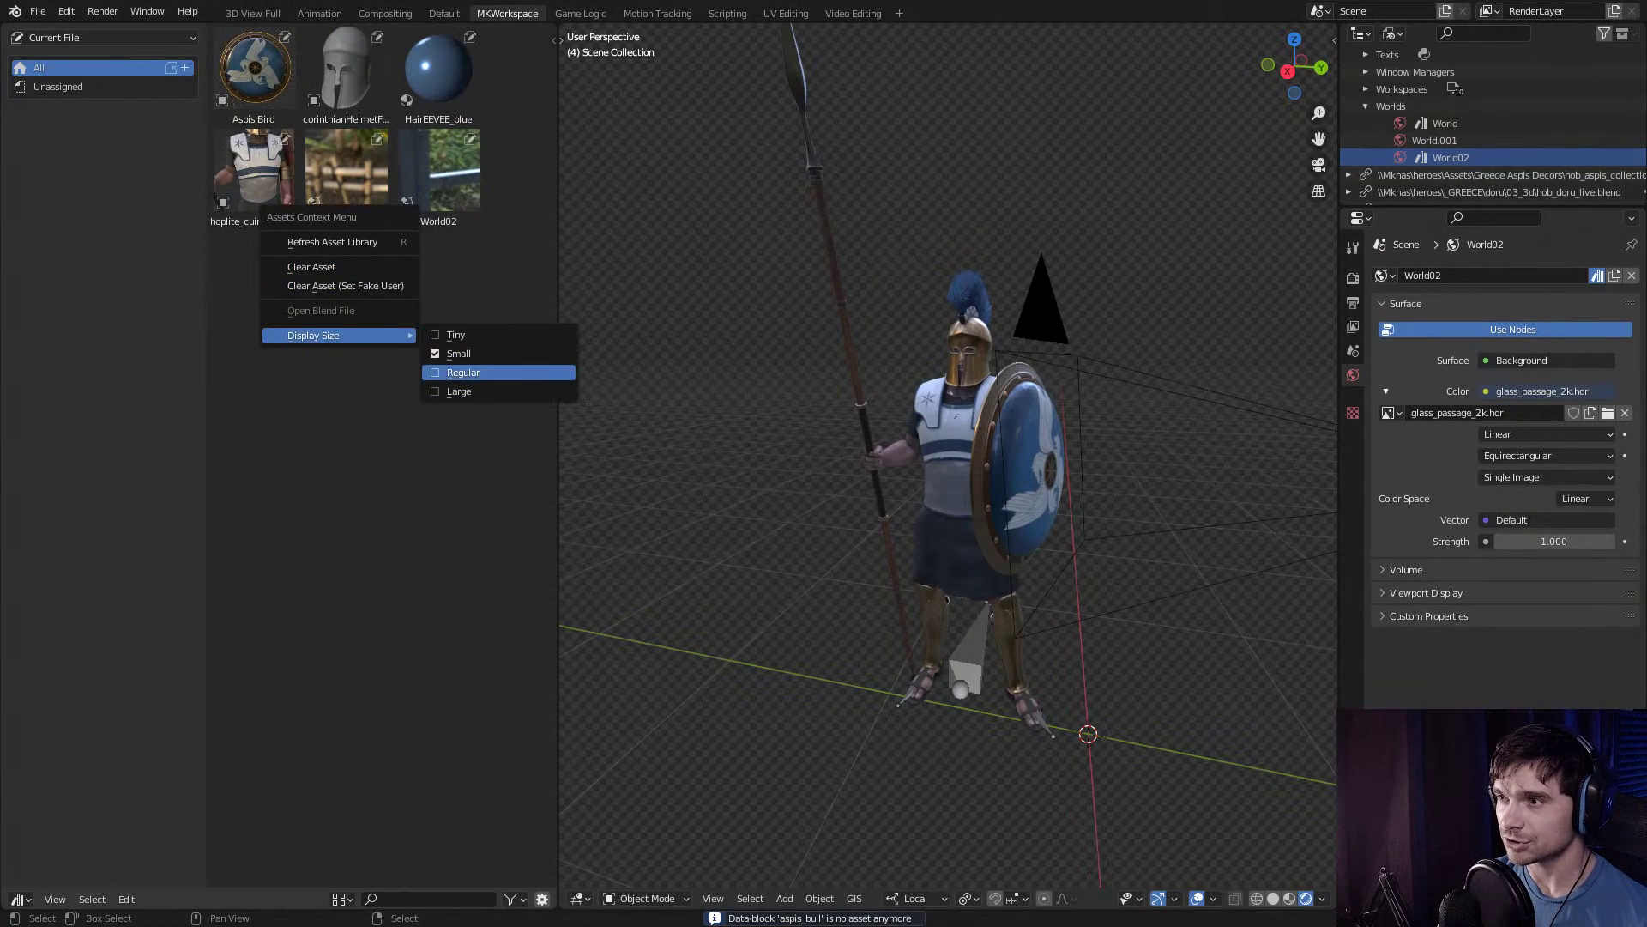
pyautogui.click(464, 372)
pyautogui.rightClick(404, 295)
pyautogui.moveTo(446, 294)
pyautogui.click(601, 313)
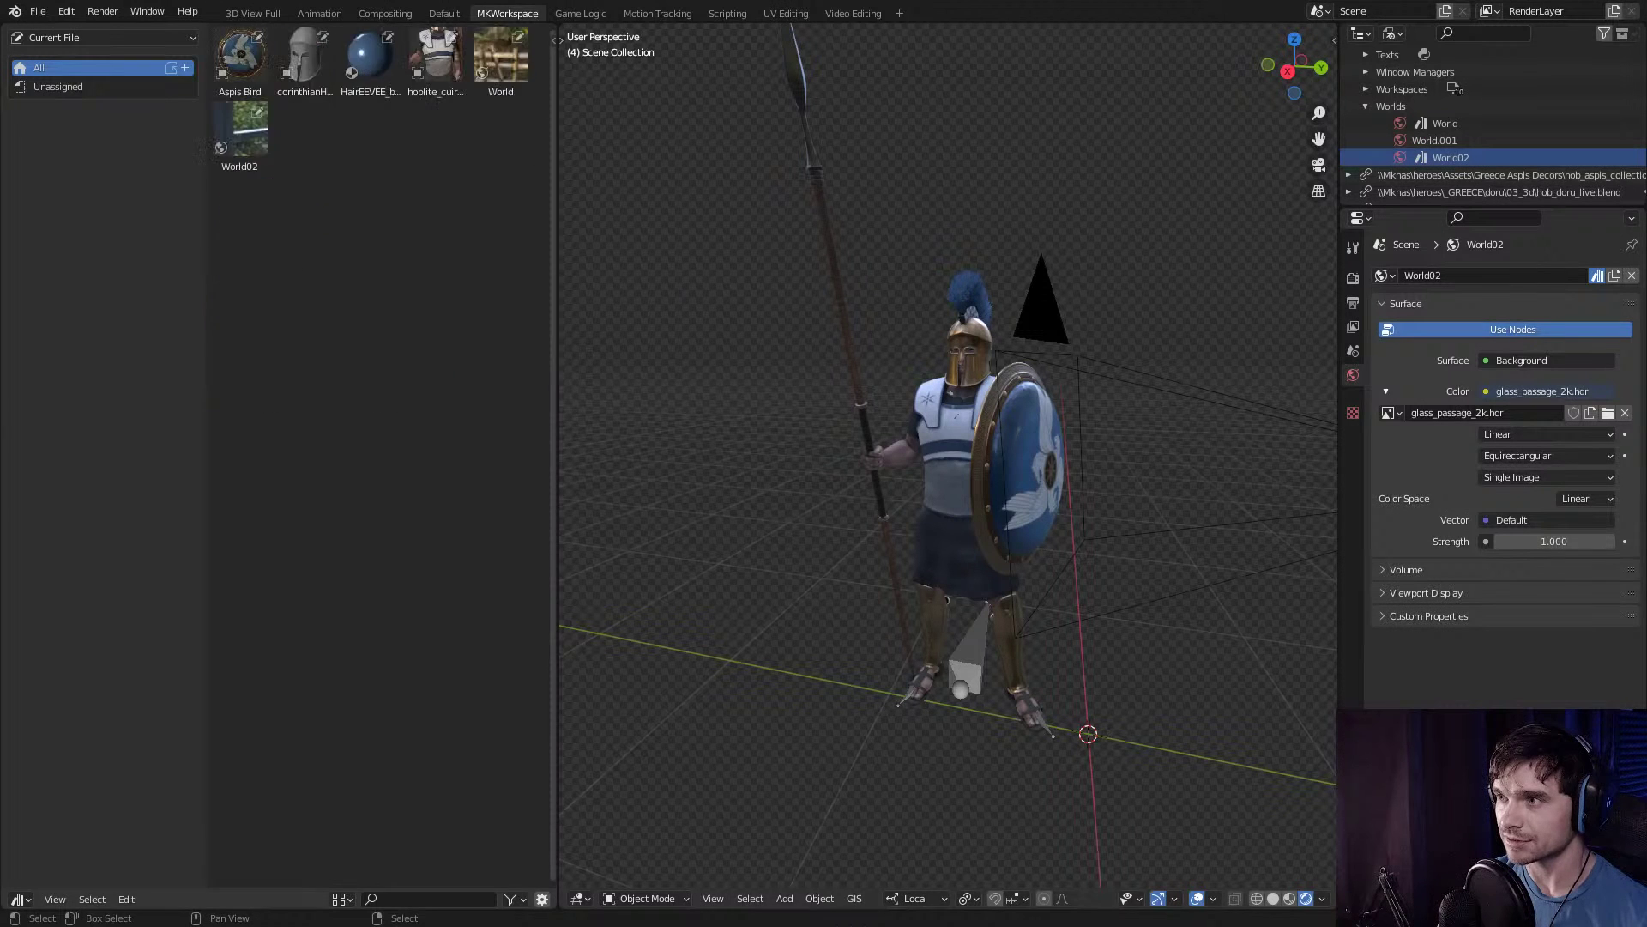
pyautogui.rightClick(341, 185)
pyautogui.moveTo(412, 185)
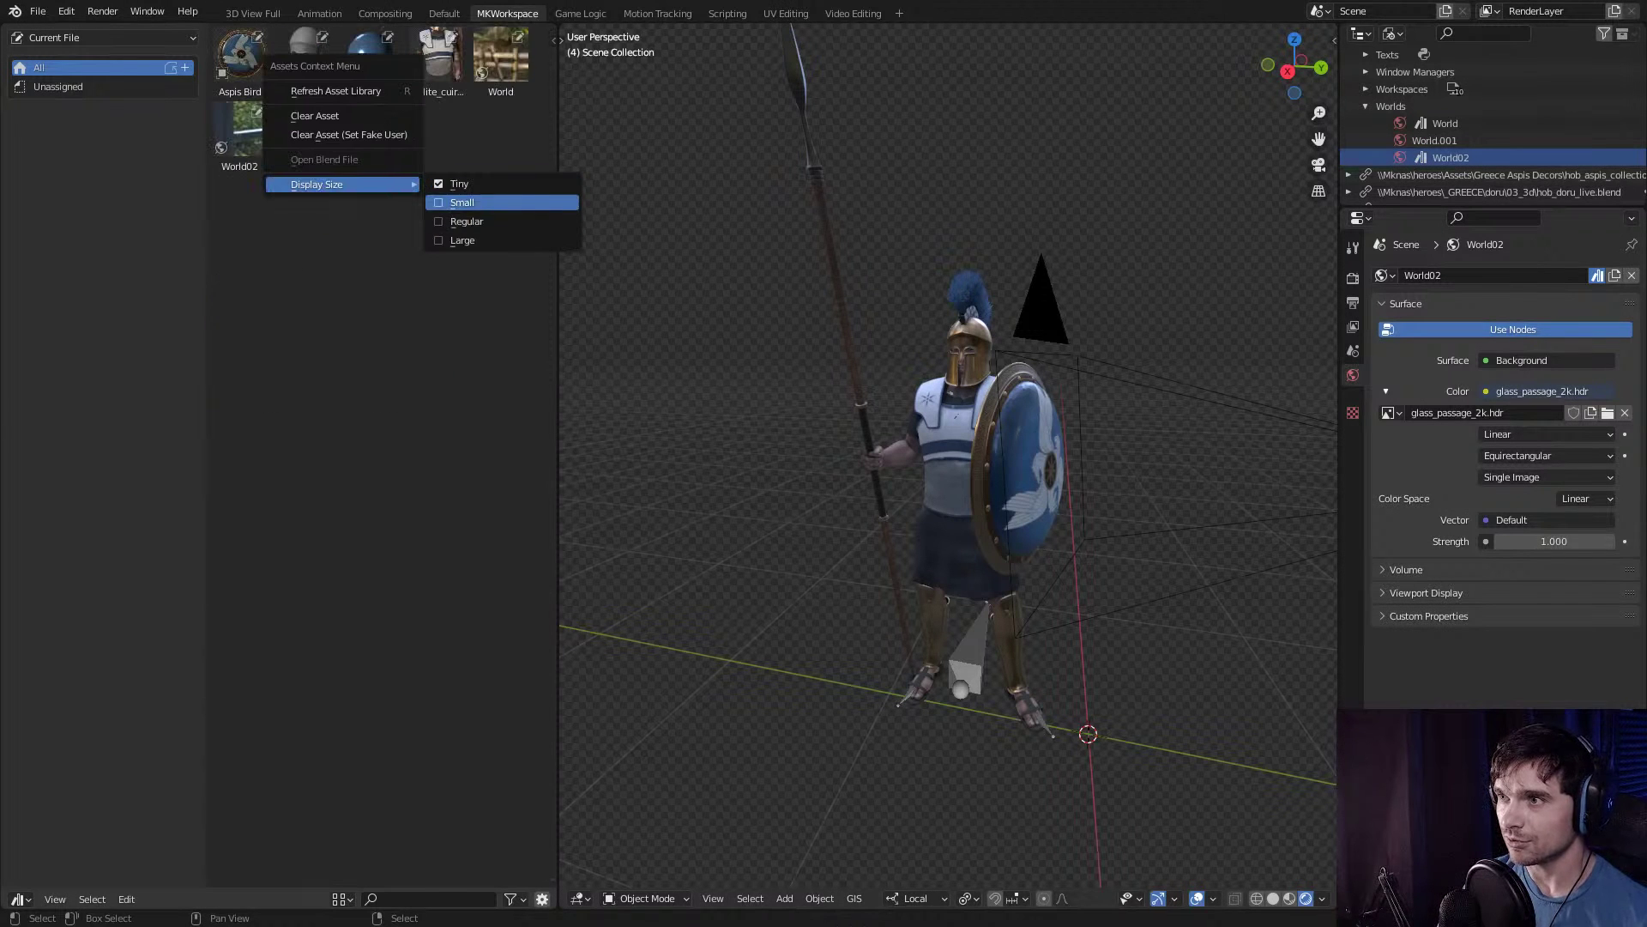
pyautogui.click(464, 203)
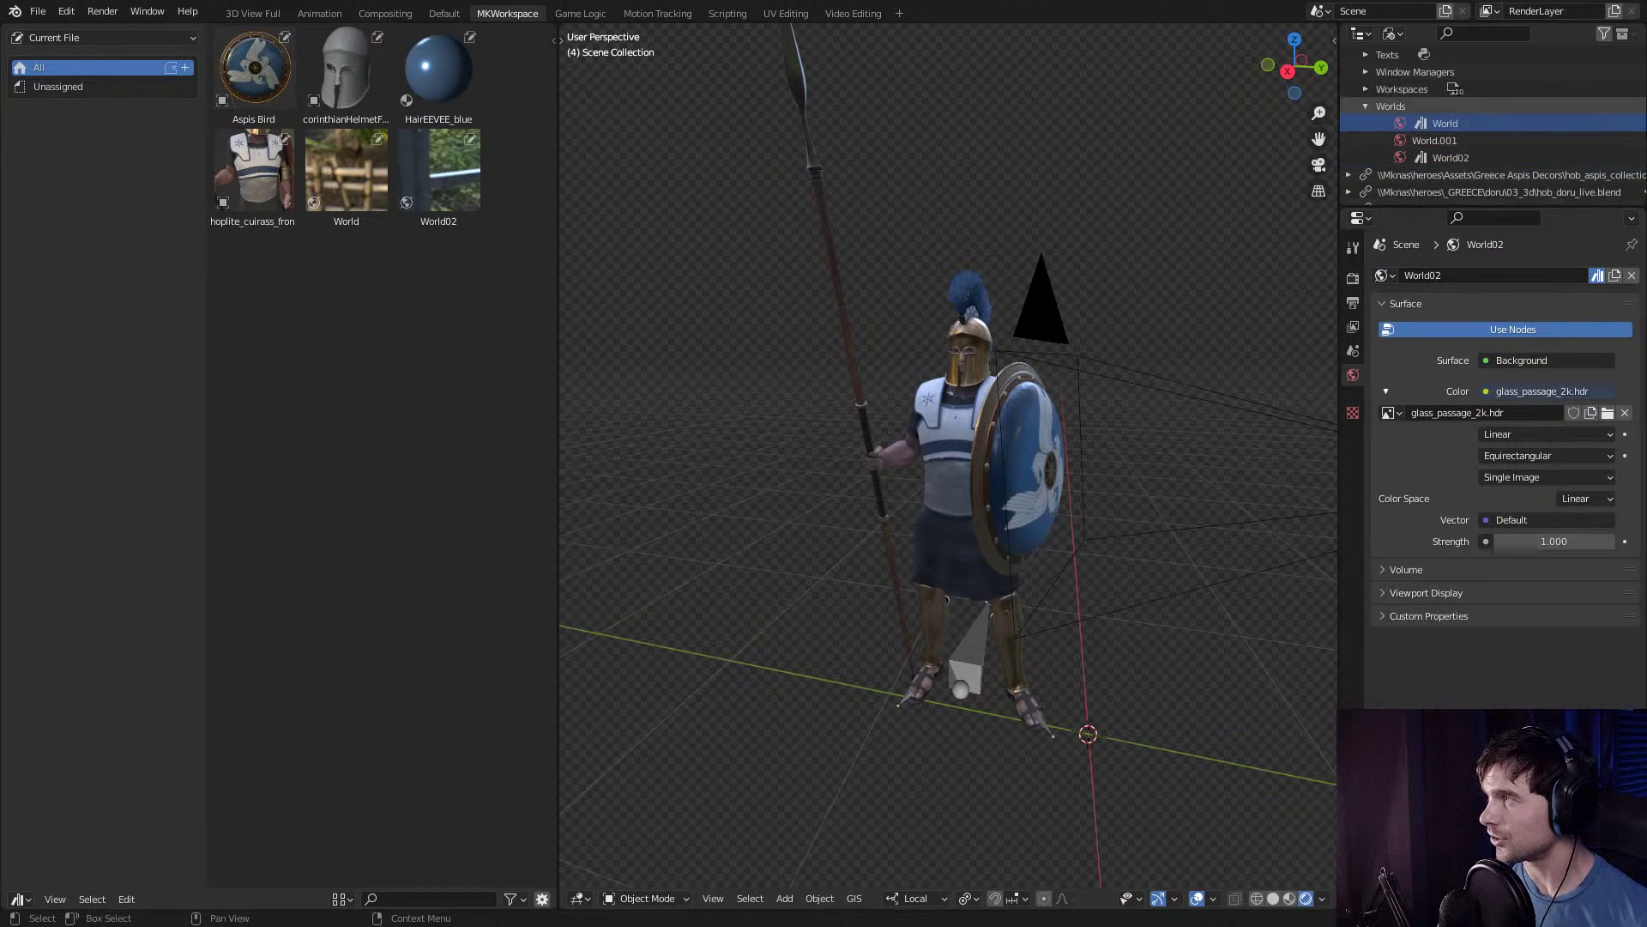
# Collapse the Worlds category, enlarge the Outliner and set its display mode to View Layer.
pyautogui.click(1366, 105)
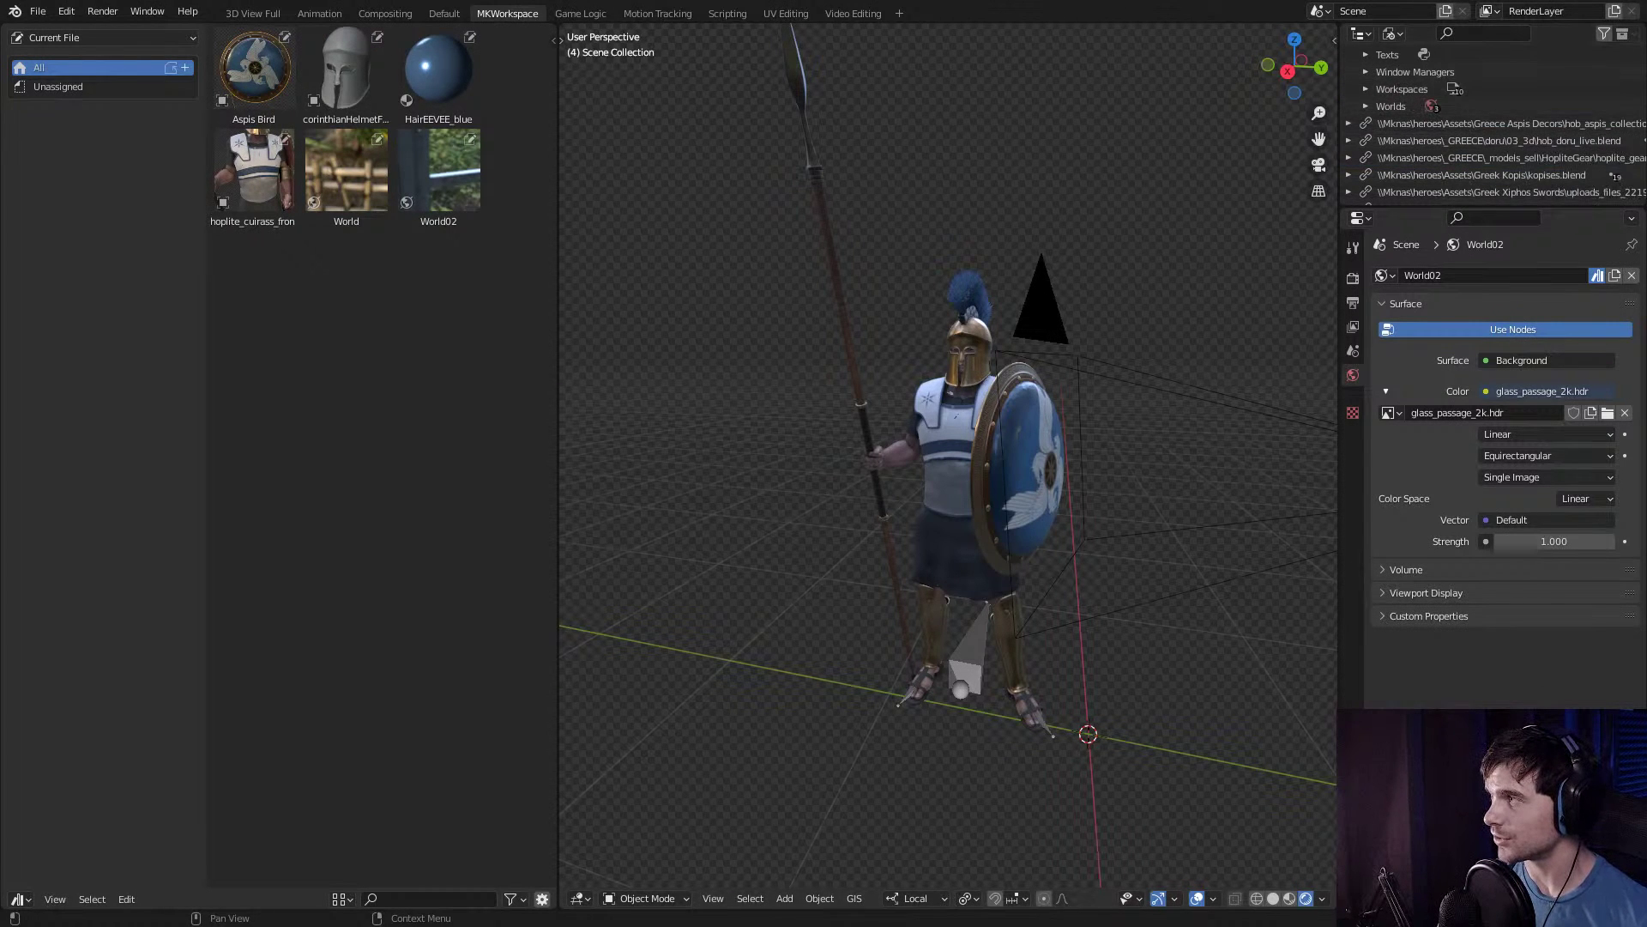
pyautogui.moveTo(1493, 203); pyautogui.dragTo(1493, 568)
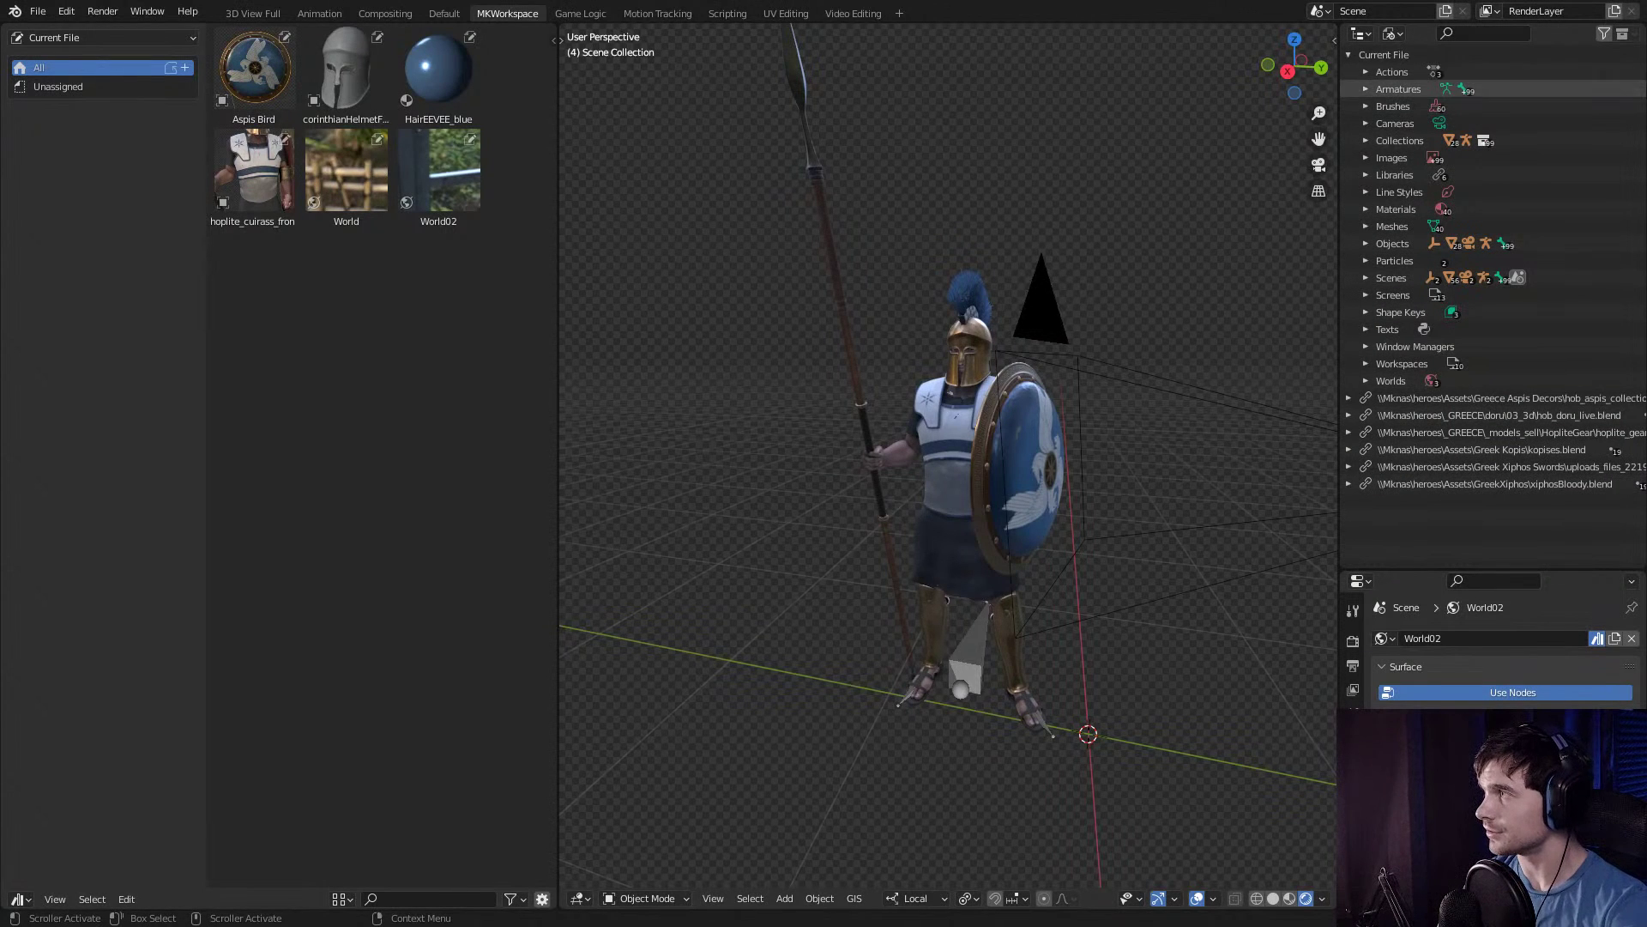
pyautogui.click(1393, 33)
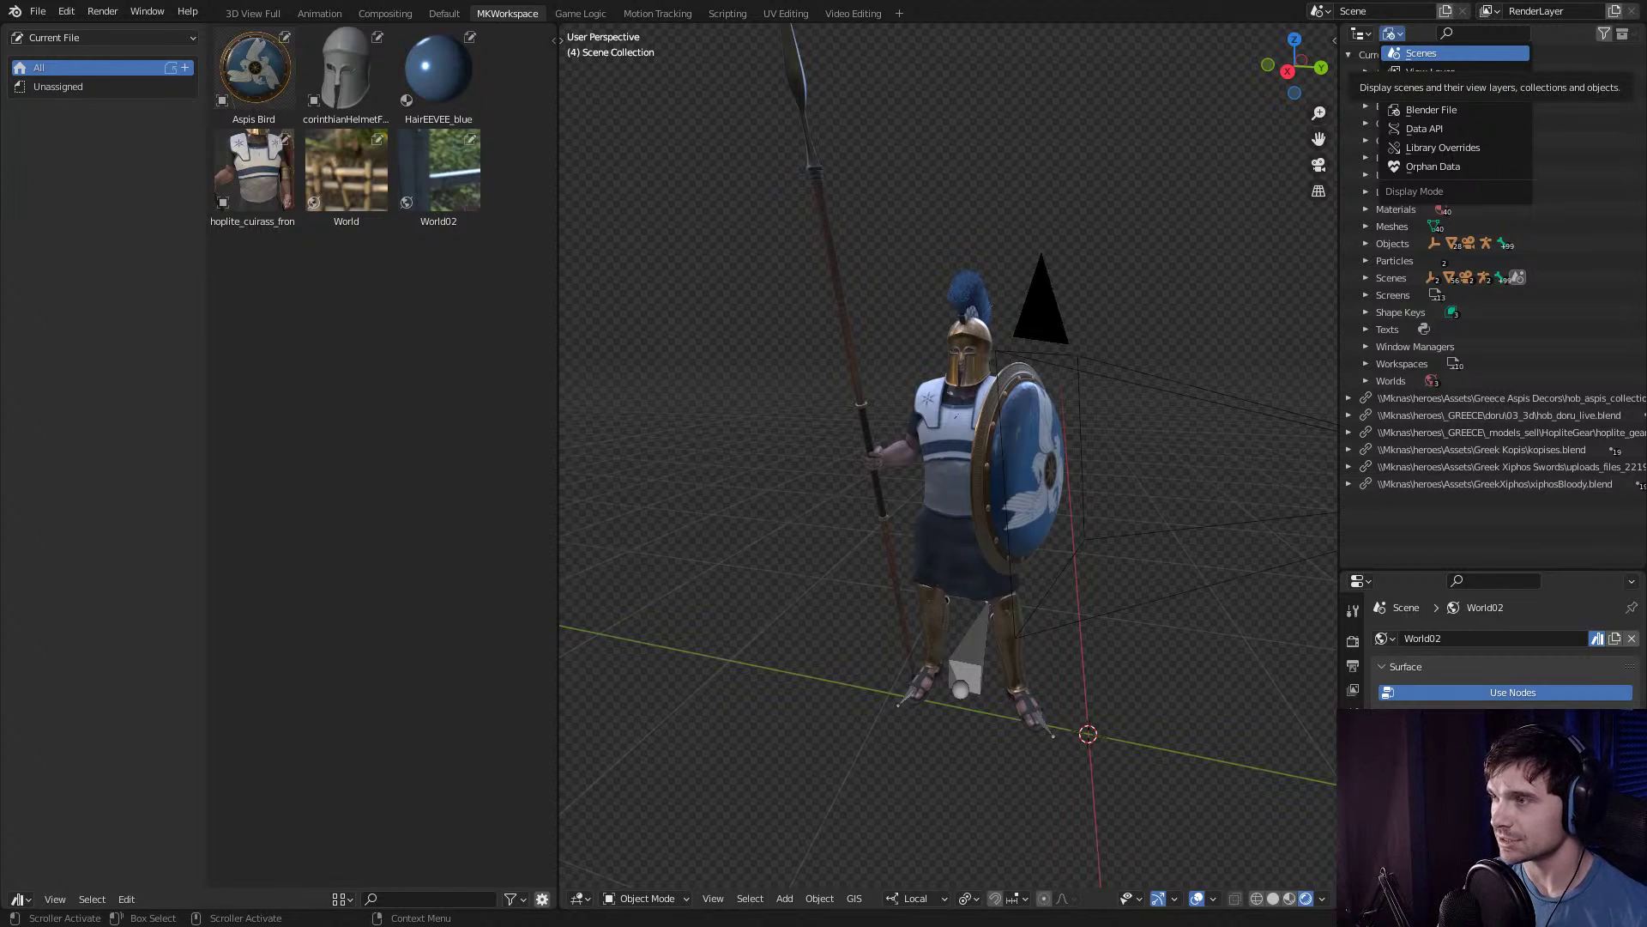
pyautogui.click(1391, 33)
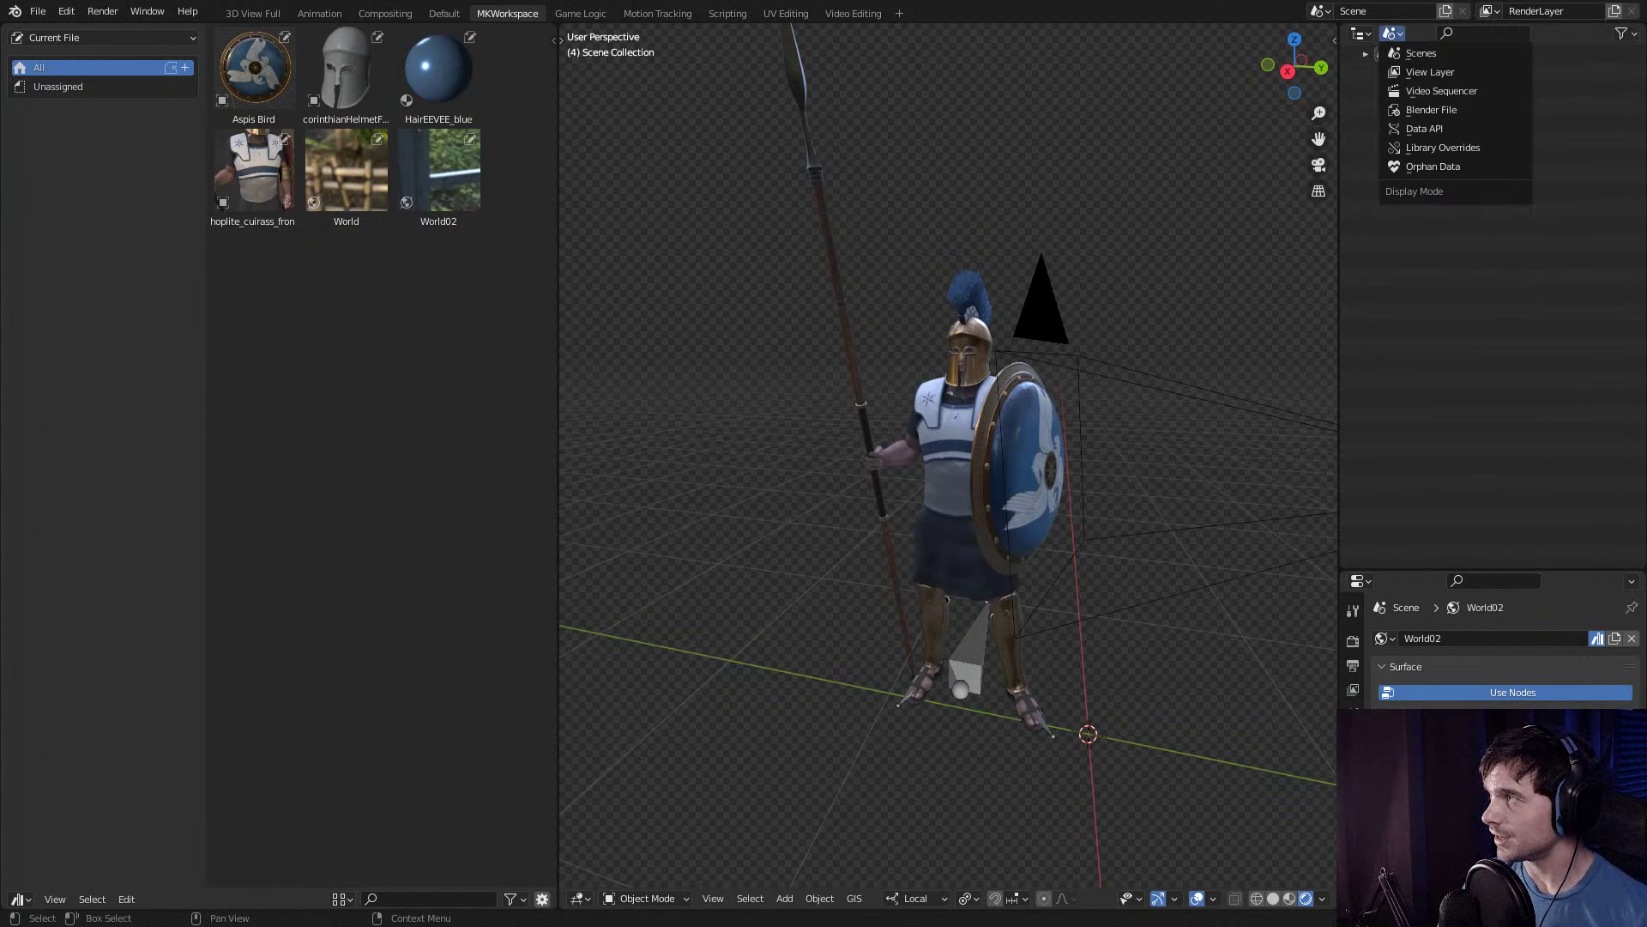
pyautogui.click(1450, 72)
pyautogui.click(1366, 73)
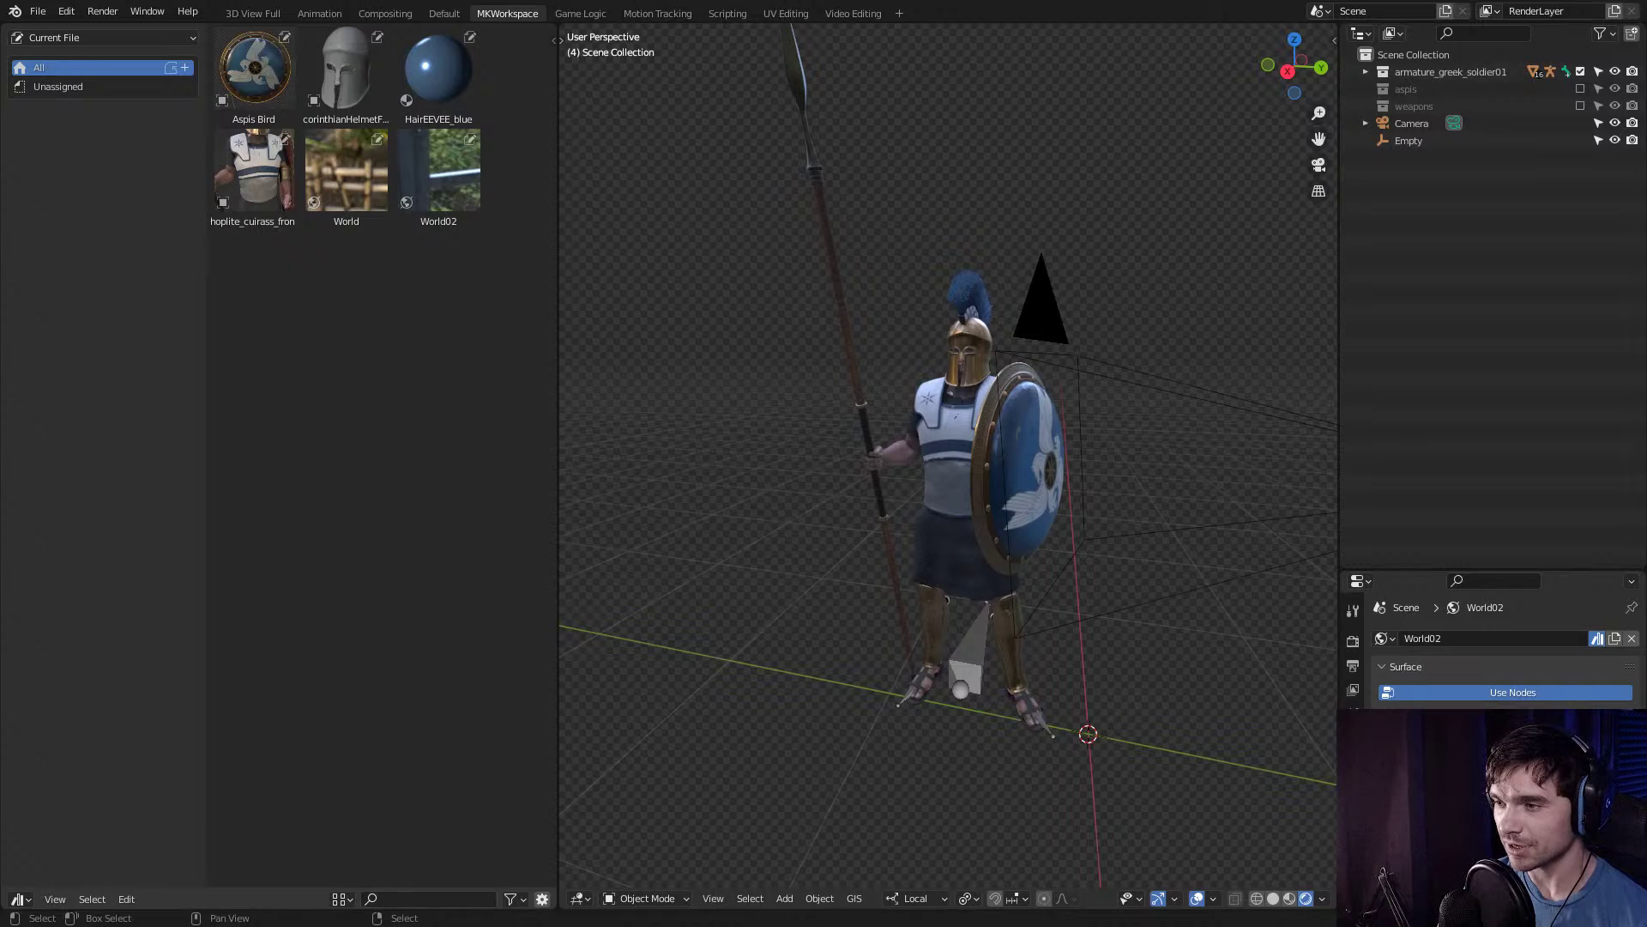
# Search the assets for "aspis", clear the search and check the preview size and filter options.
pyautogui.click(412, 899)
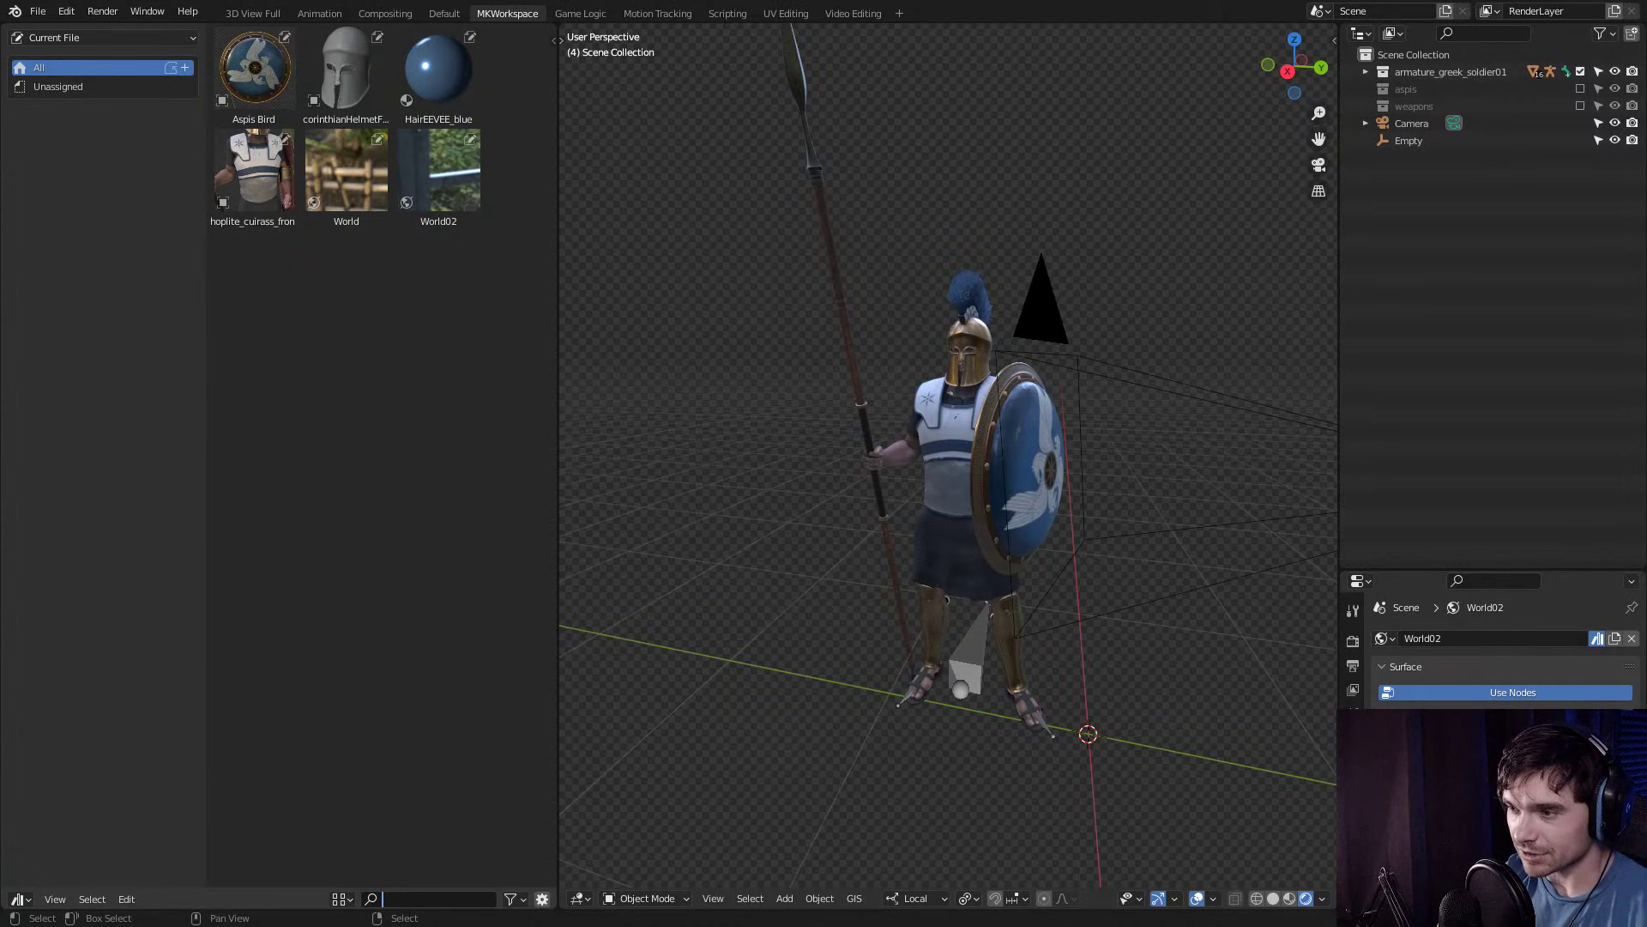
pyautogui.write('aspis')
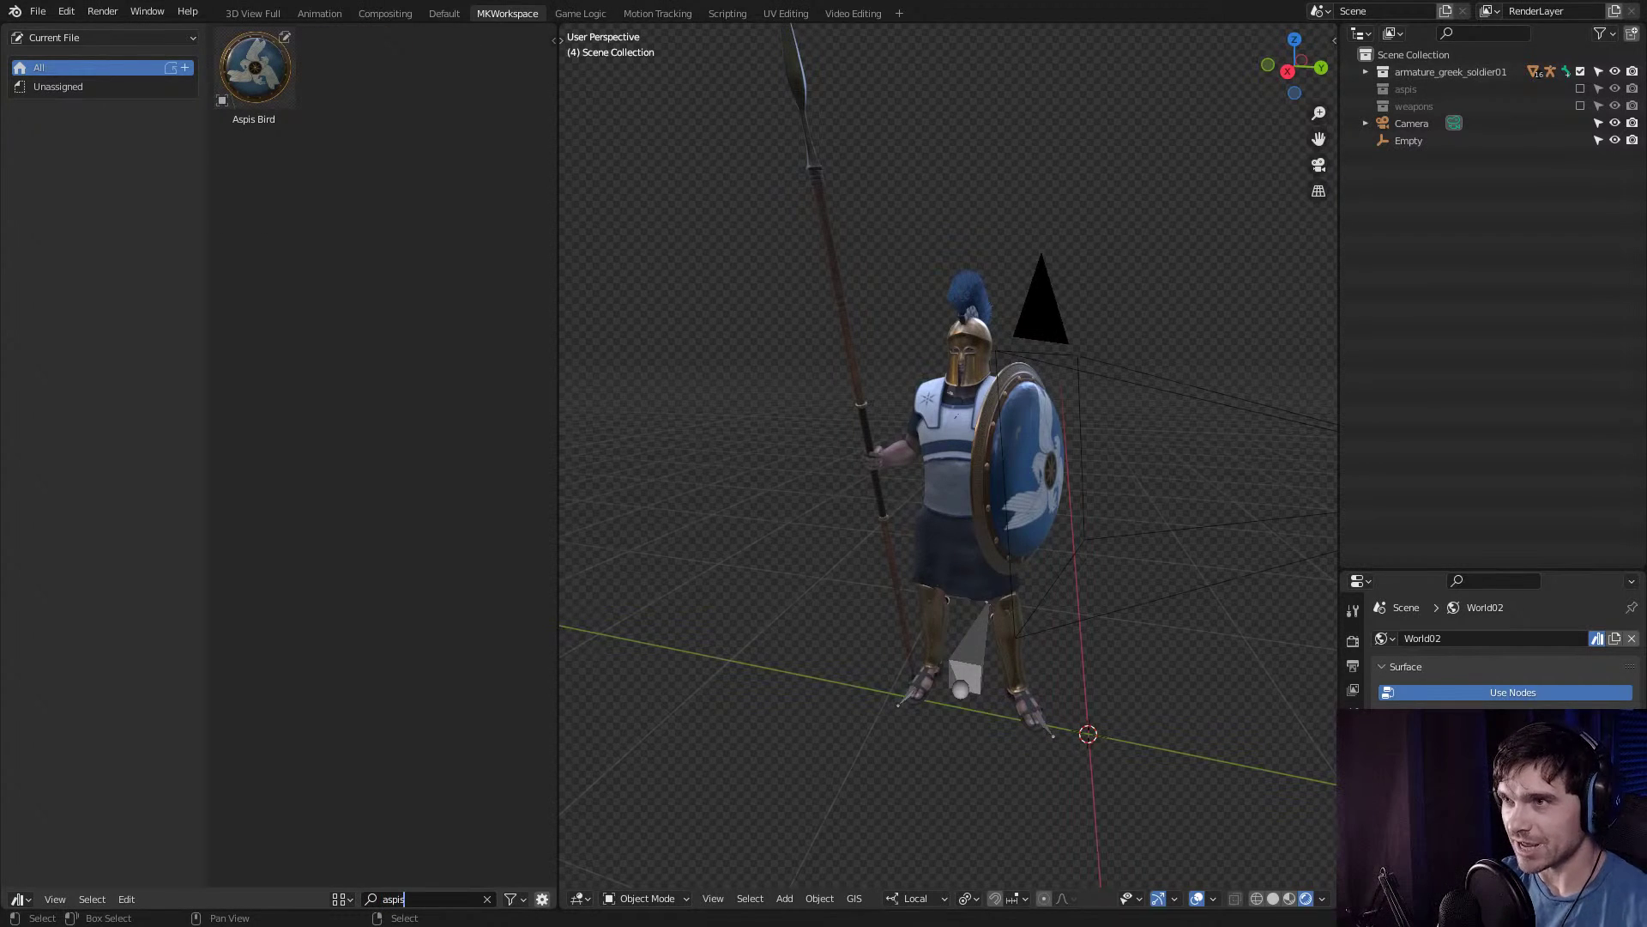
pyautogui.hotkey('ctrl', 'BackSpace')
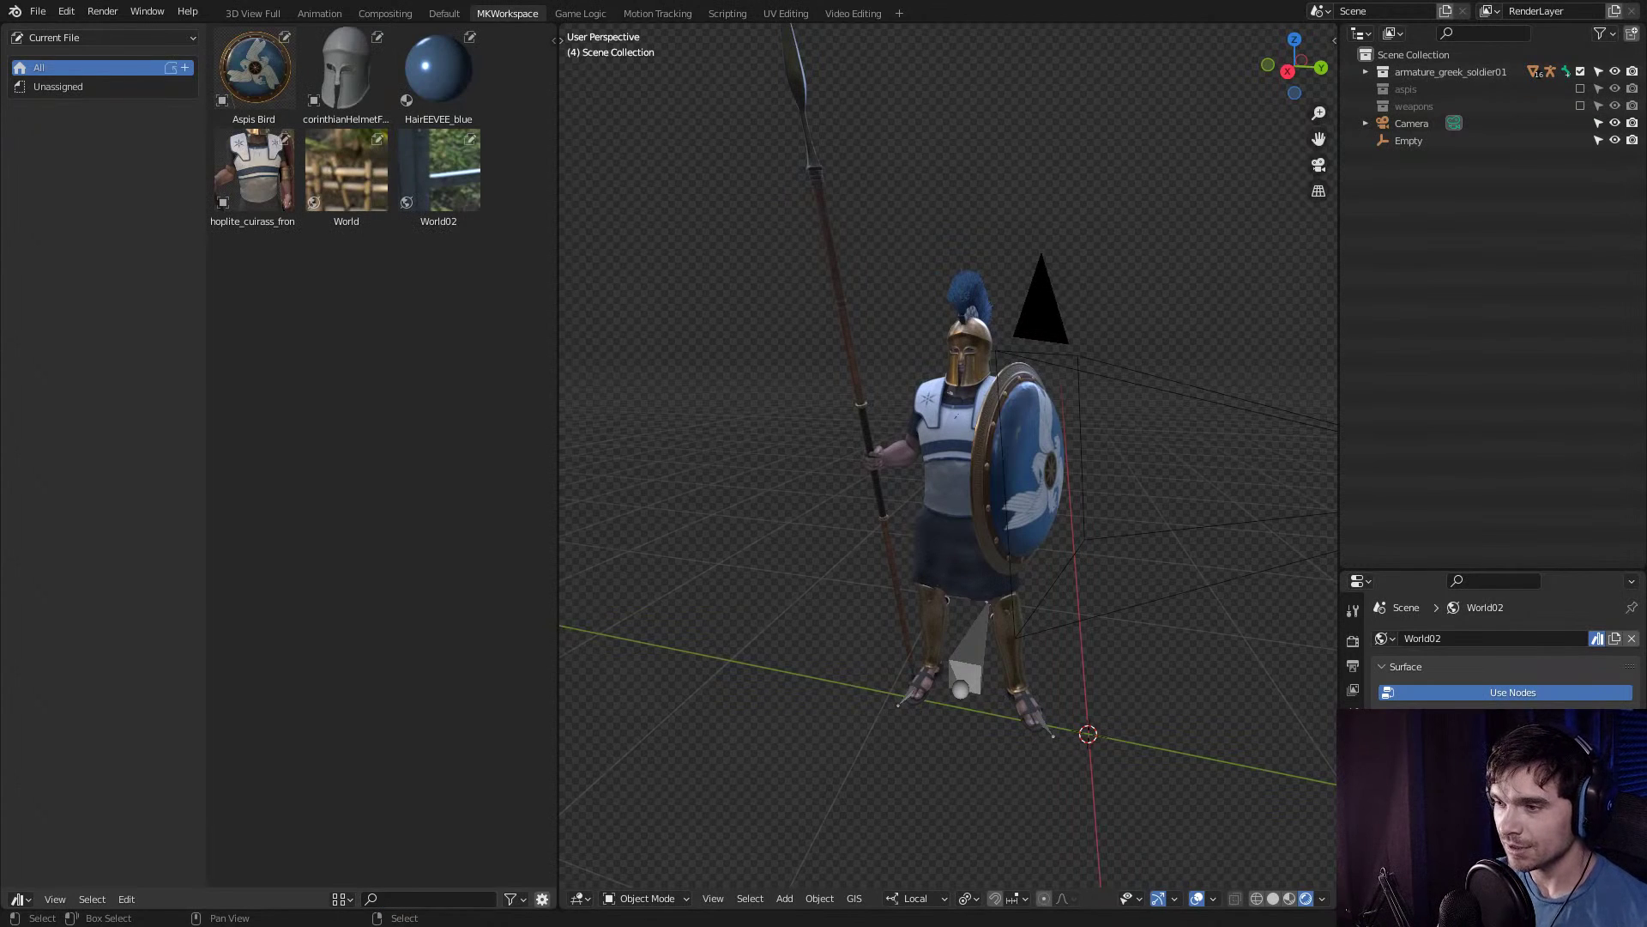
pyautogui.click(429, 899)
pyautogui.click(339, 898)
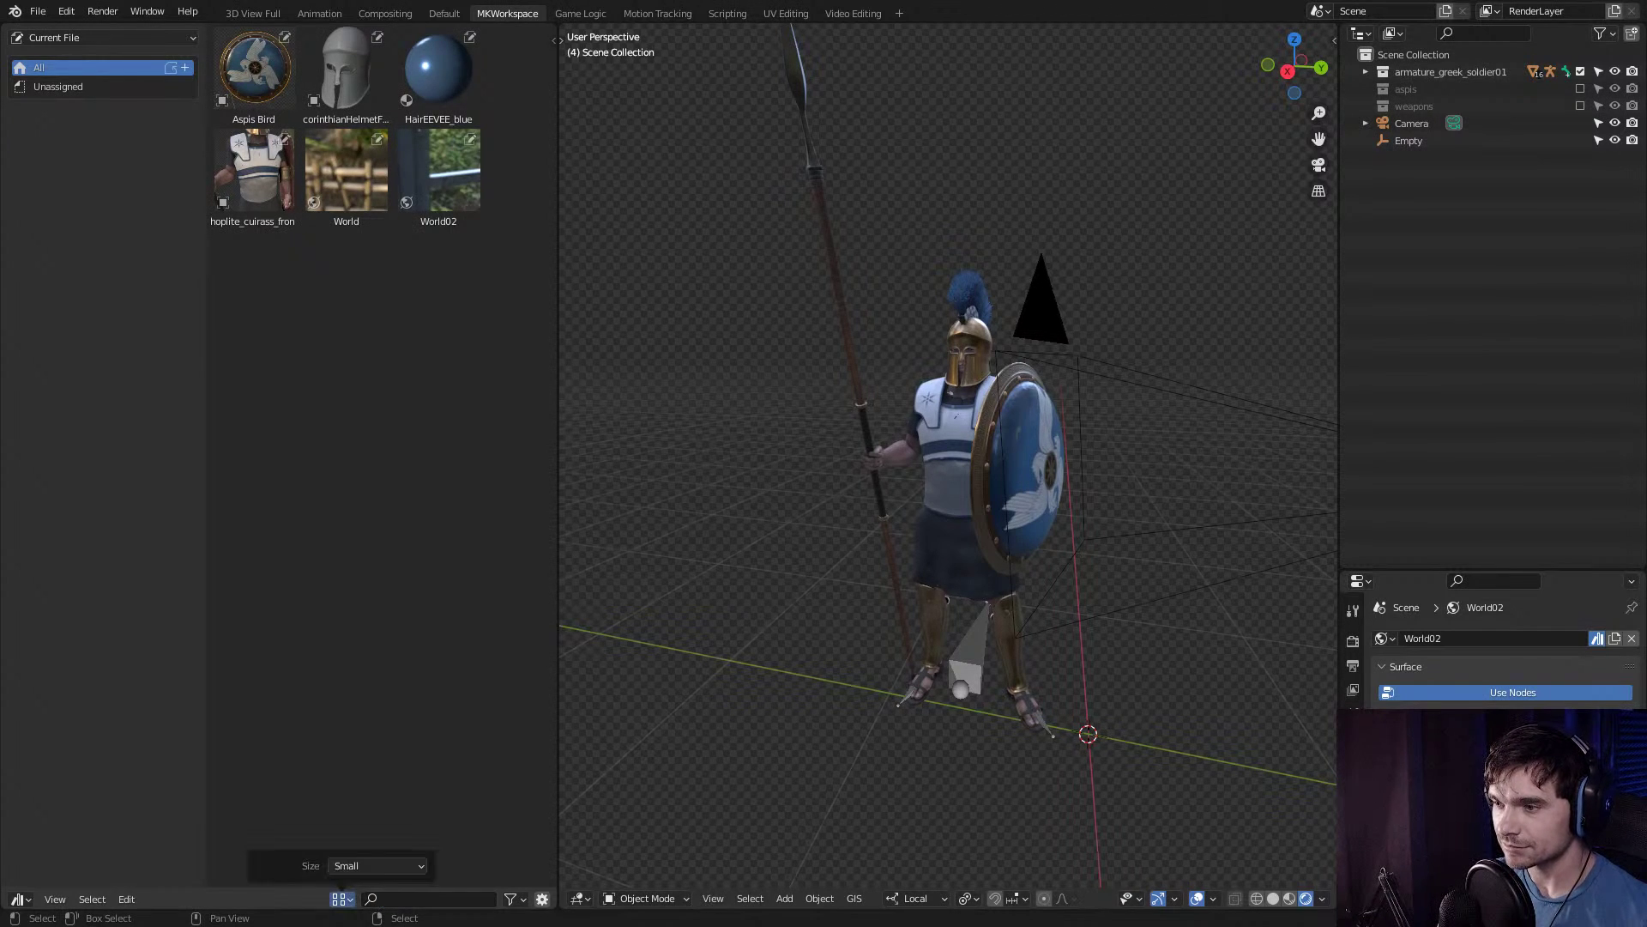
pyautogui.click(513, 899)
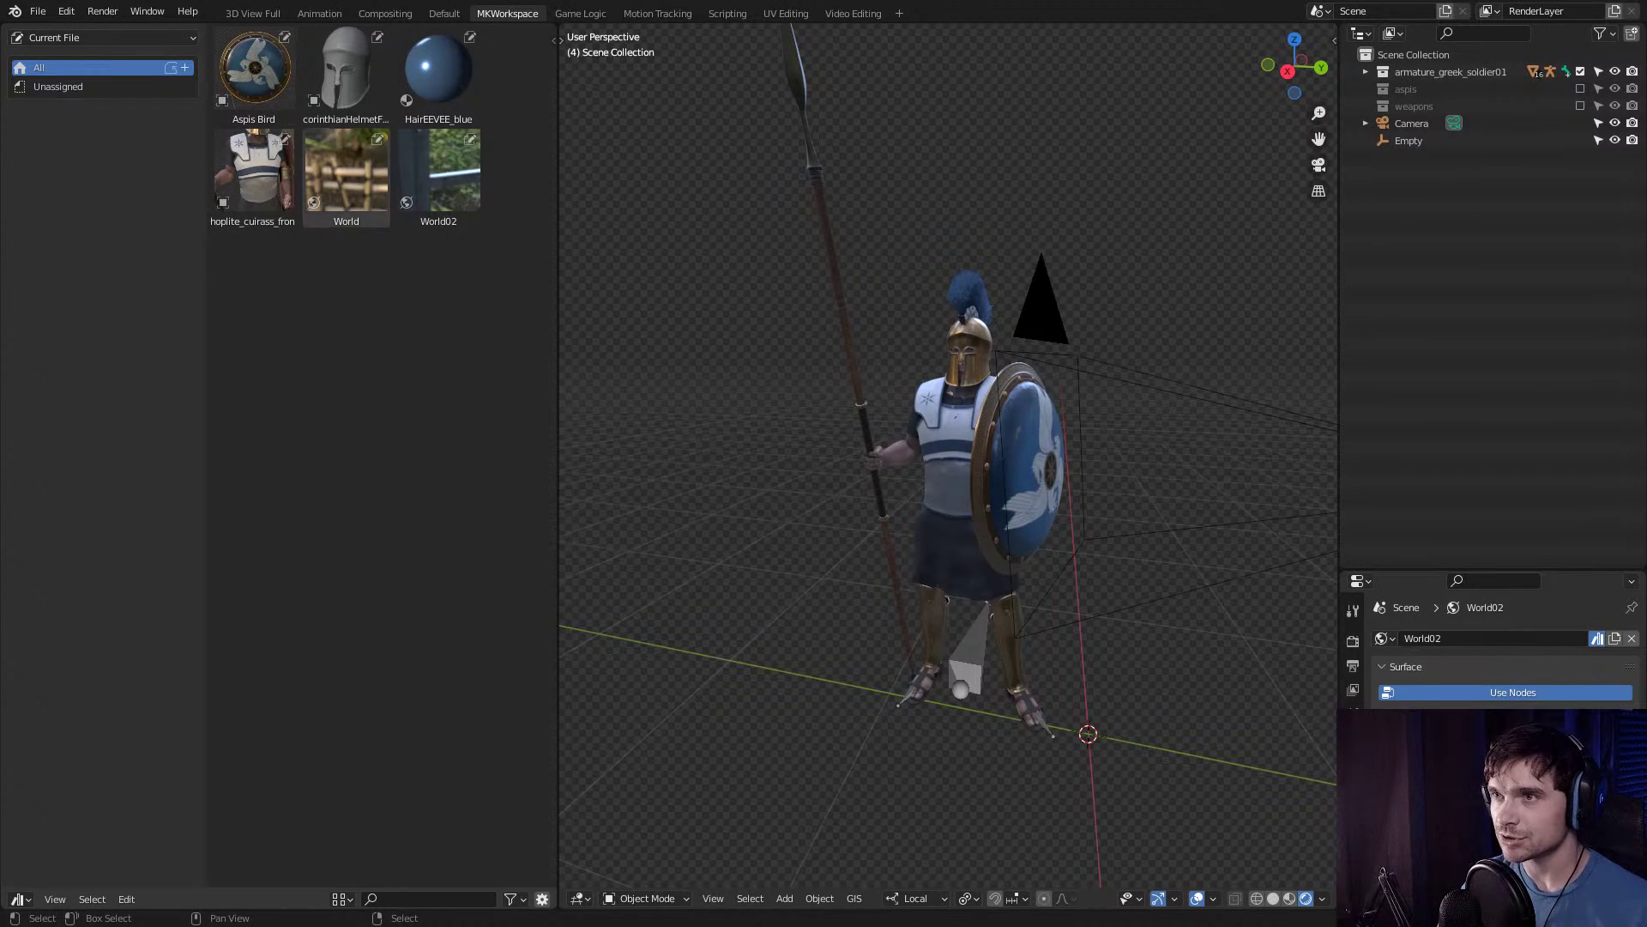
# Create a new asset catalog in the current file and name it "HoB Materials".
pyautogui.click(183, 67)
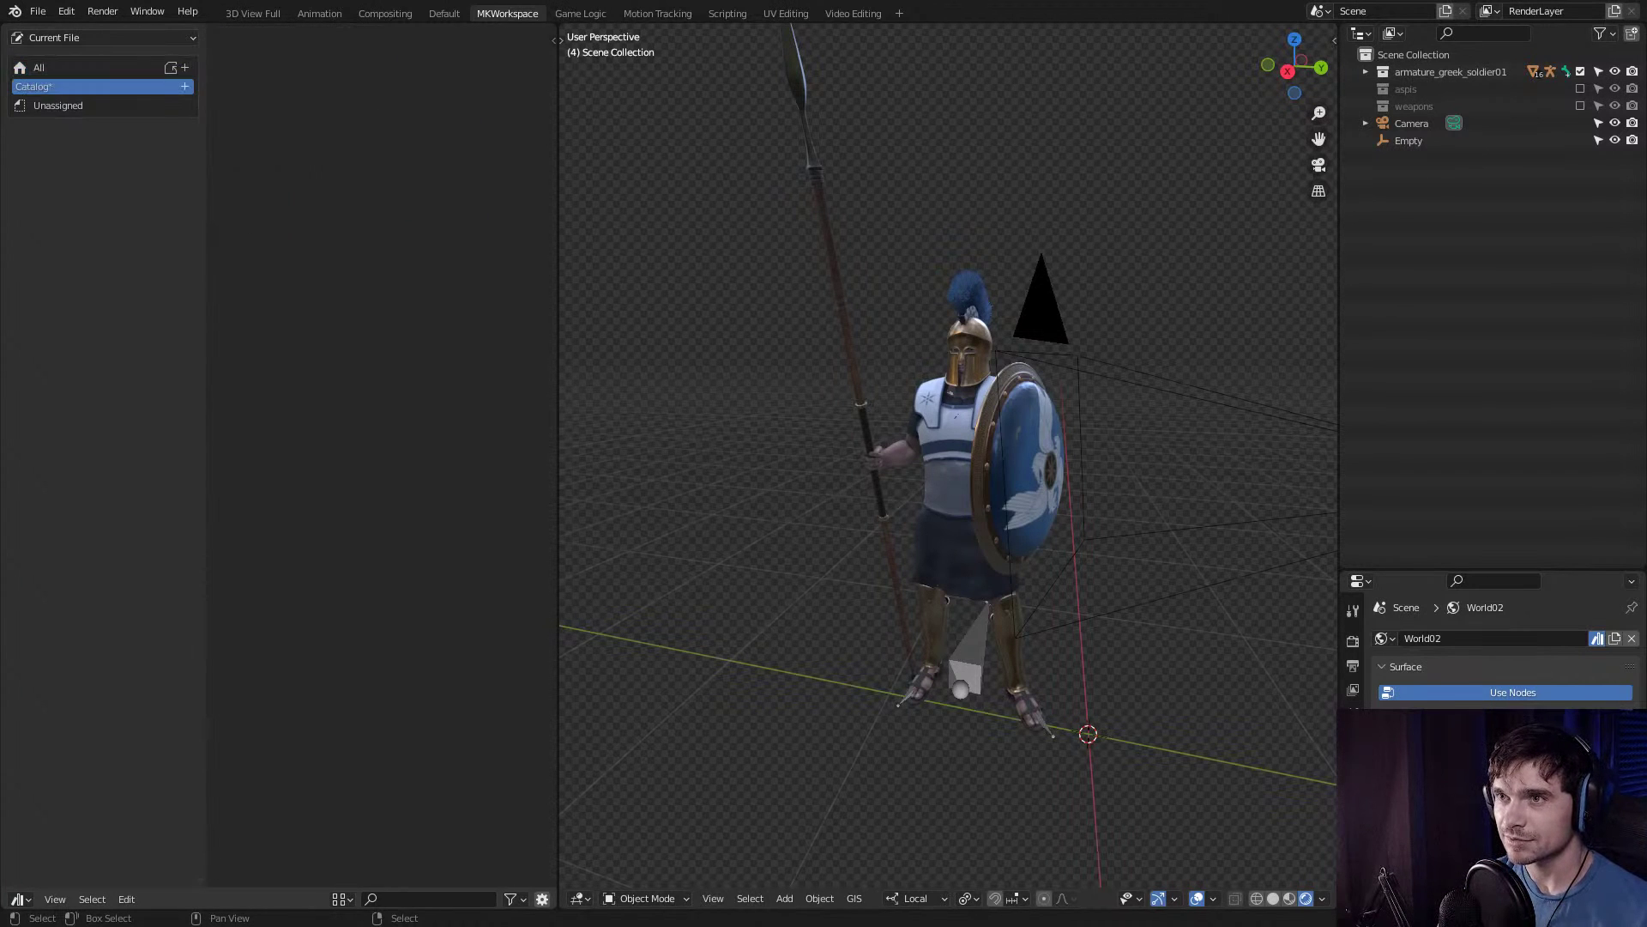
pyautogui.doubleClick(34, 87)
pyautogui.write('H')
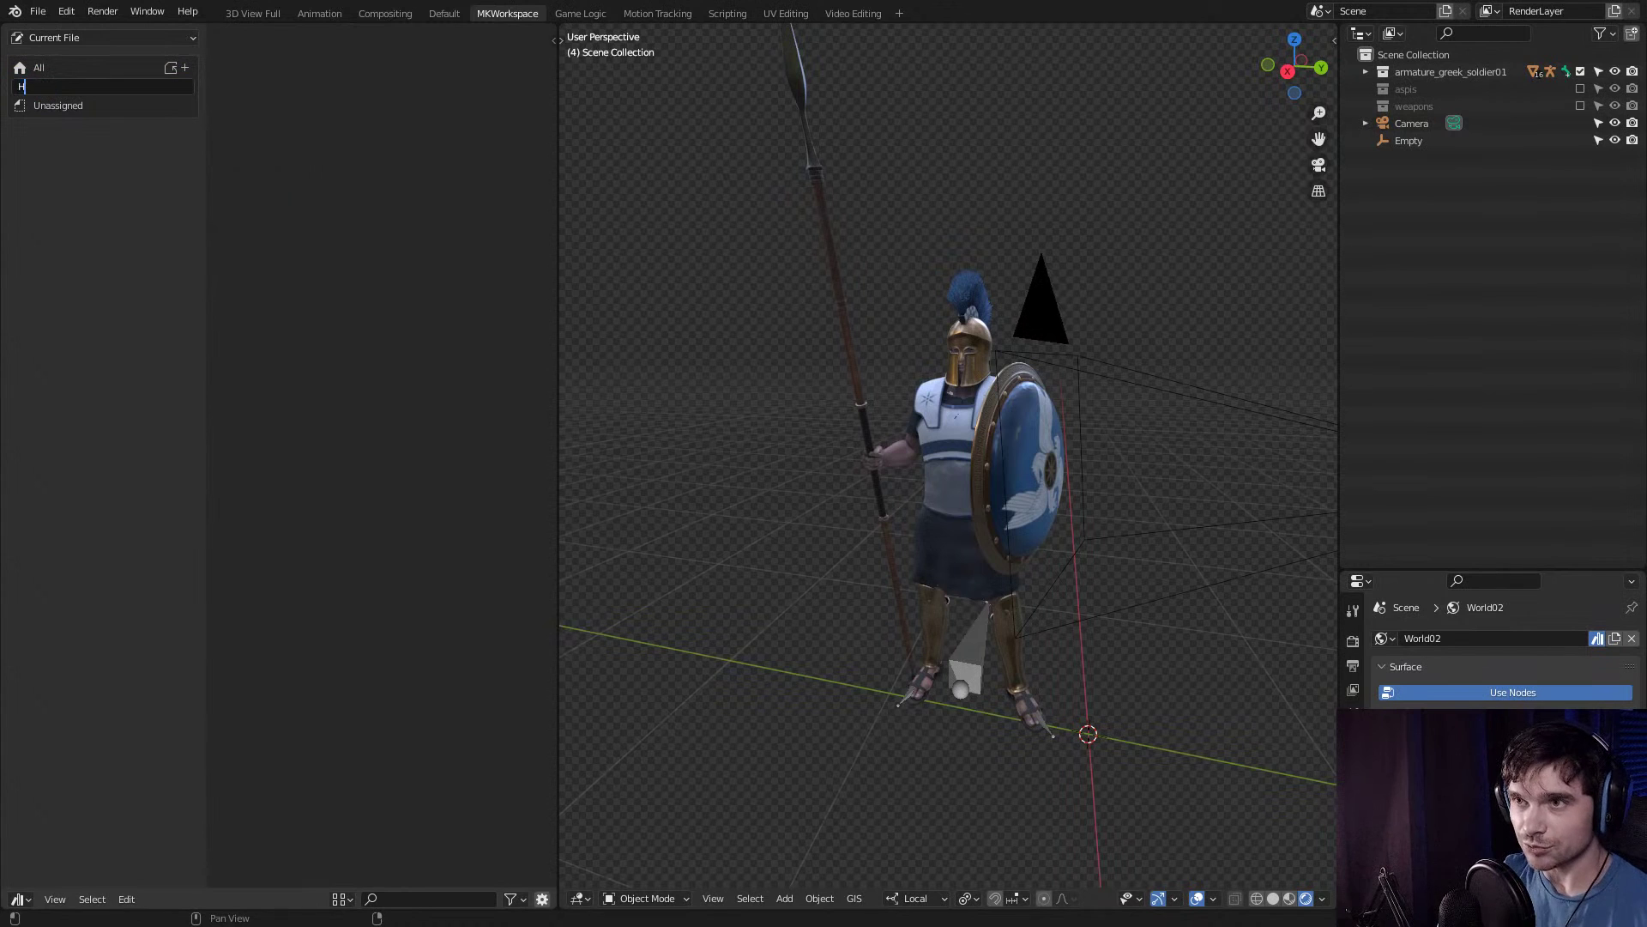
pyautogui.write('oB Mater')
pyautogui.press('BackSpace')
pyautogui.press('BackSpace')
pyautogui.press('BackSpace')
pyautogui.press('BackSpace')
pyautogui.press('BackSpace')
pyautogui.press('BackSpace')
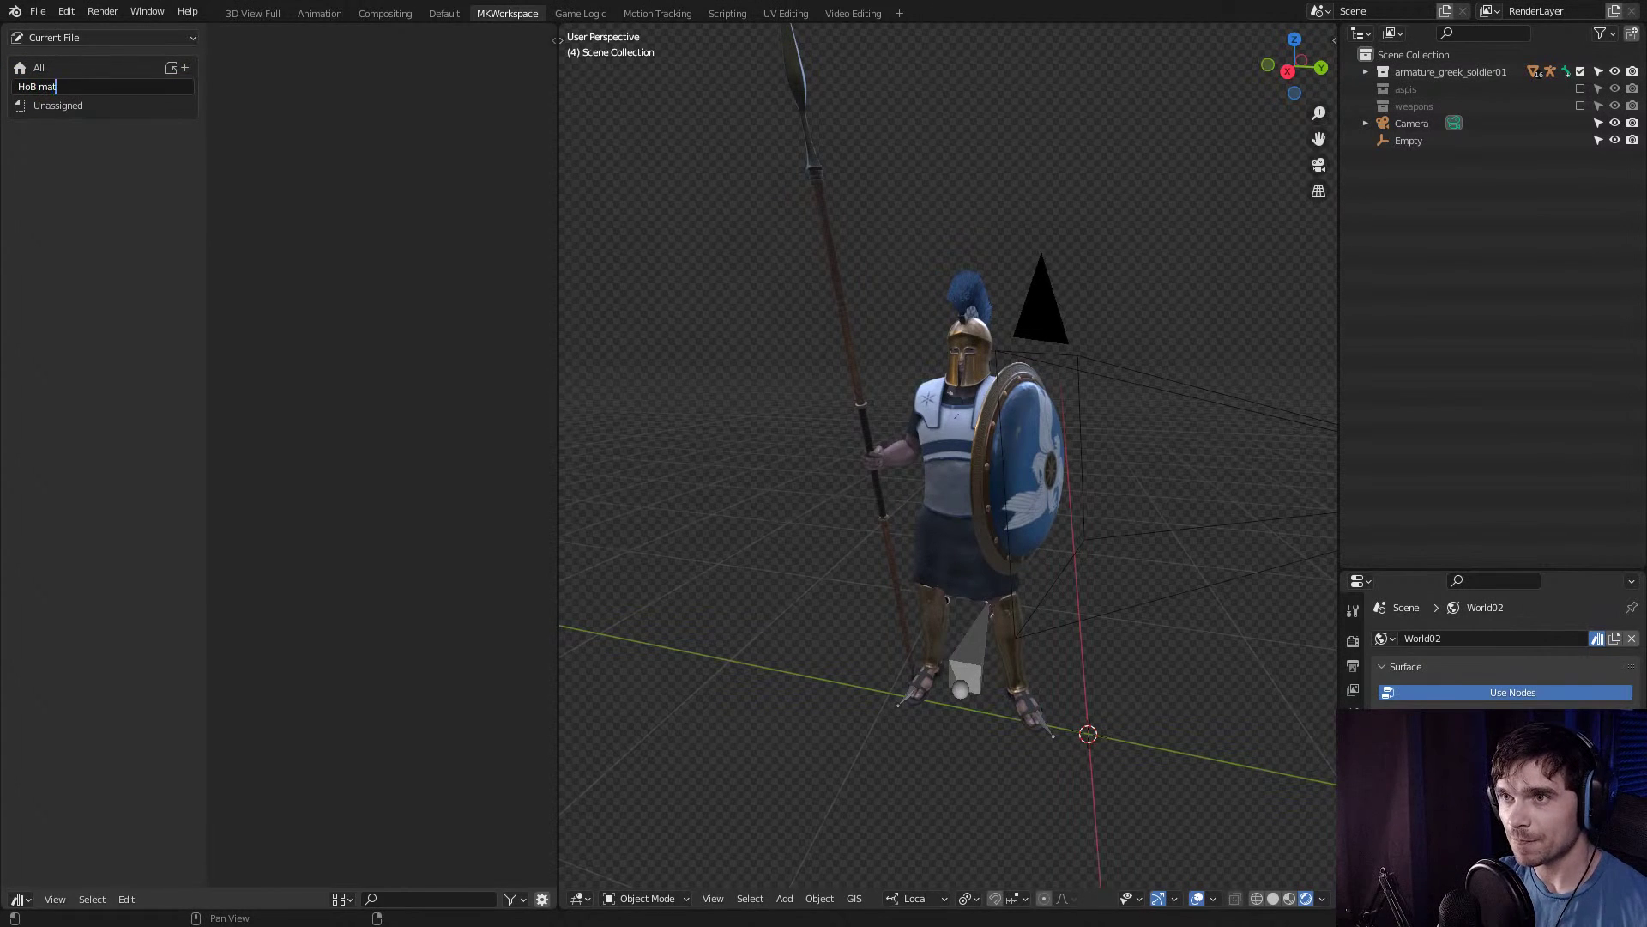
pyautogui.write('Materials')
pyautogui.press('Return')
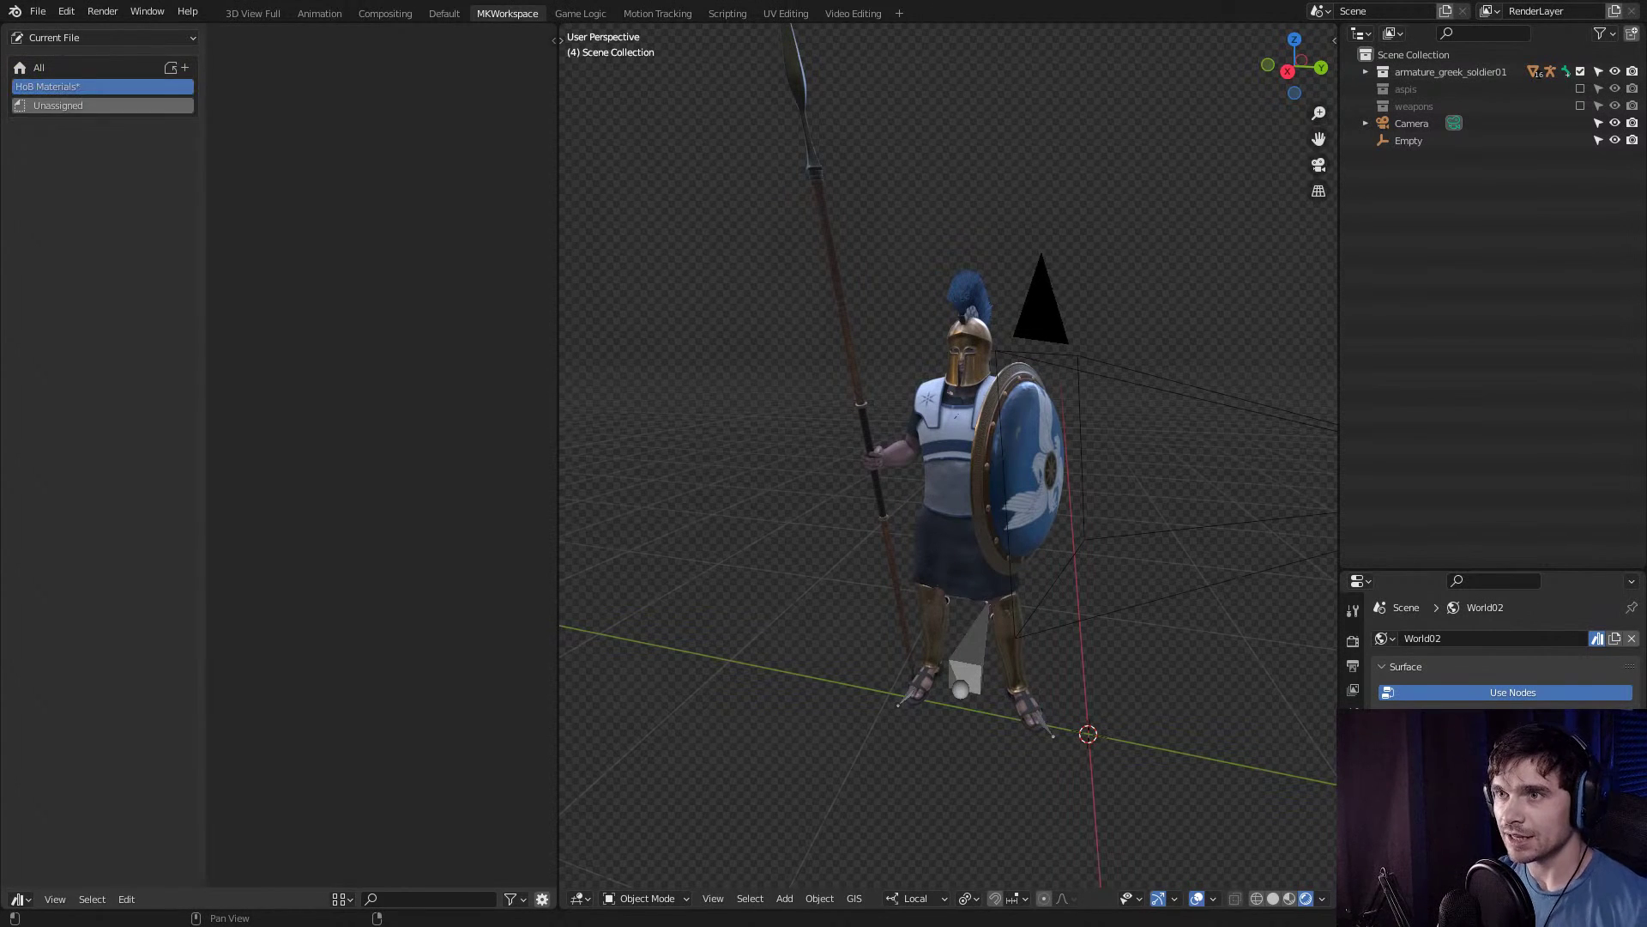
# Move the HairEEVEE_blue material from the unassigned assets into the HoB Materials catalog and open that catalog.
pyautogui.click(59, 104)
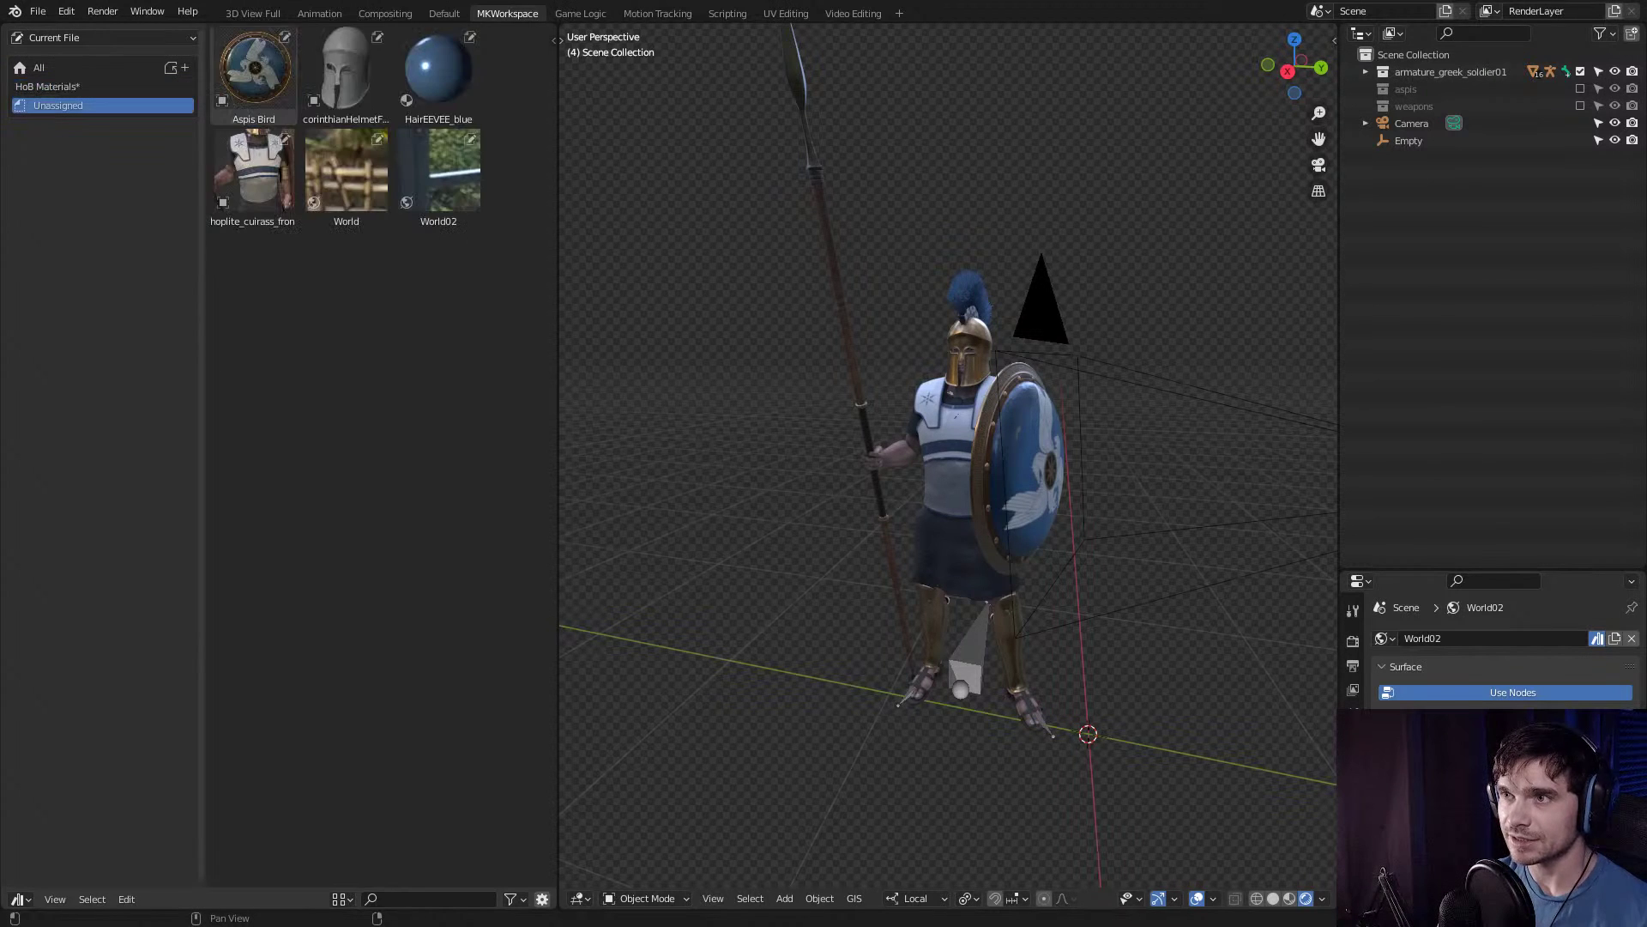
pyautogui.moveTo(438, 73); pyautogui.dragTo(86, 82)
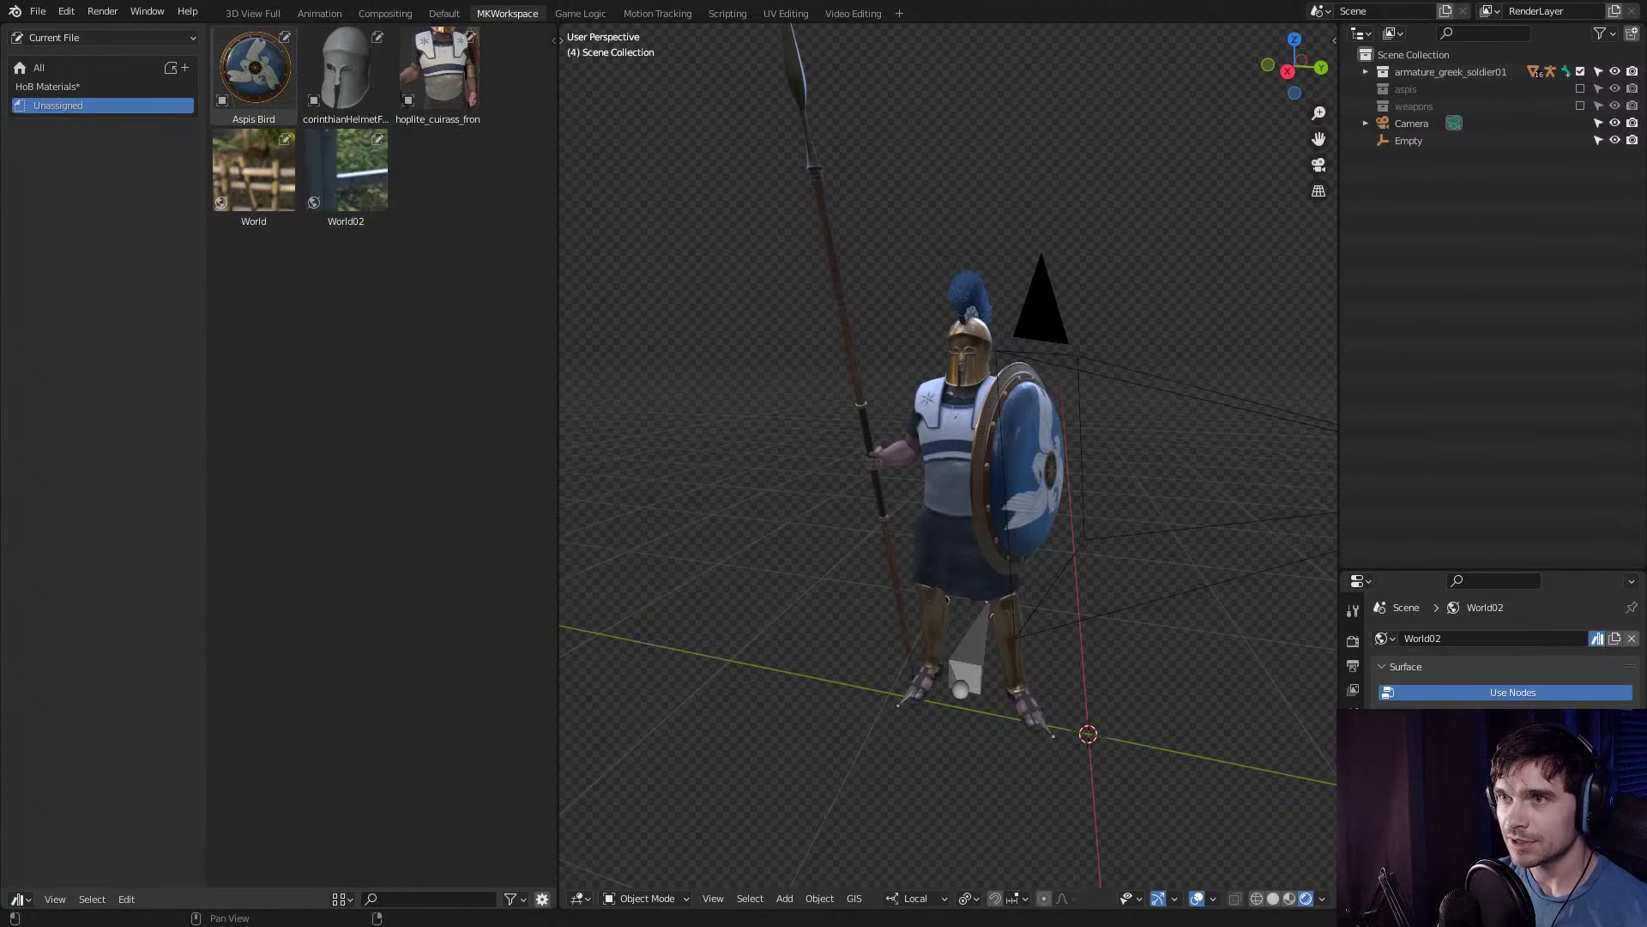
pyautogui.click(86, 86)
# Create a second top-level asset catalog named "HoB Weapons".
pyautogui.click(52, 67)
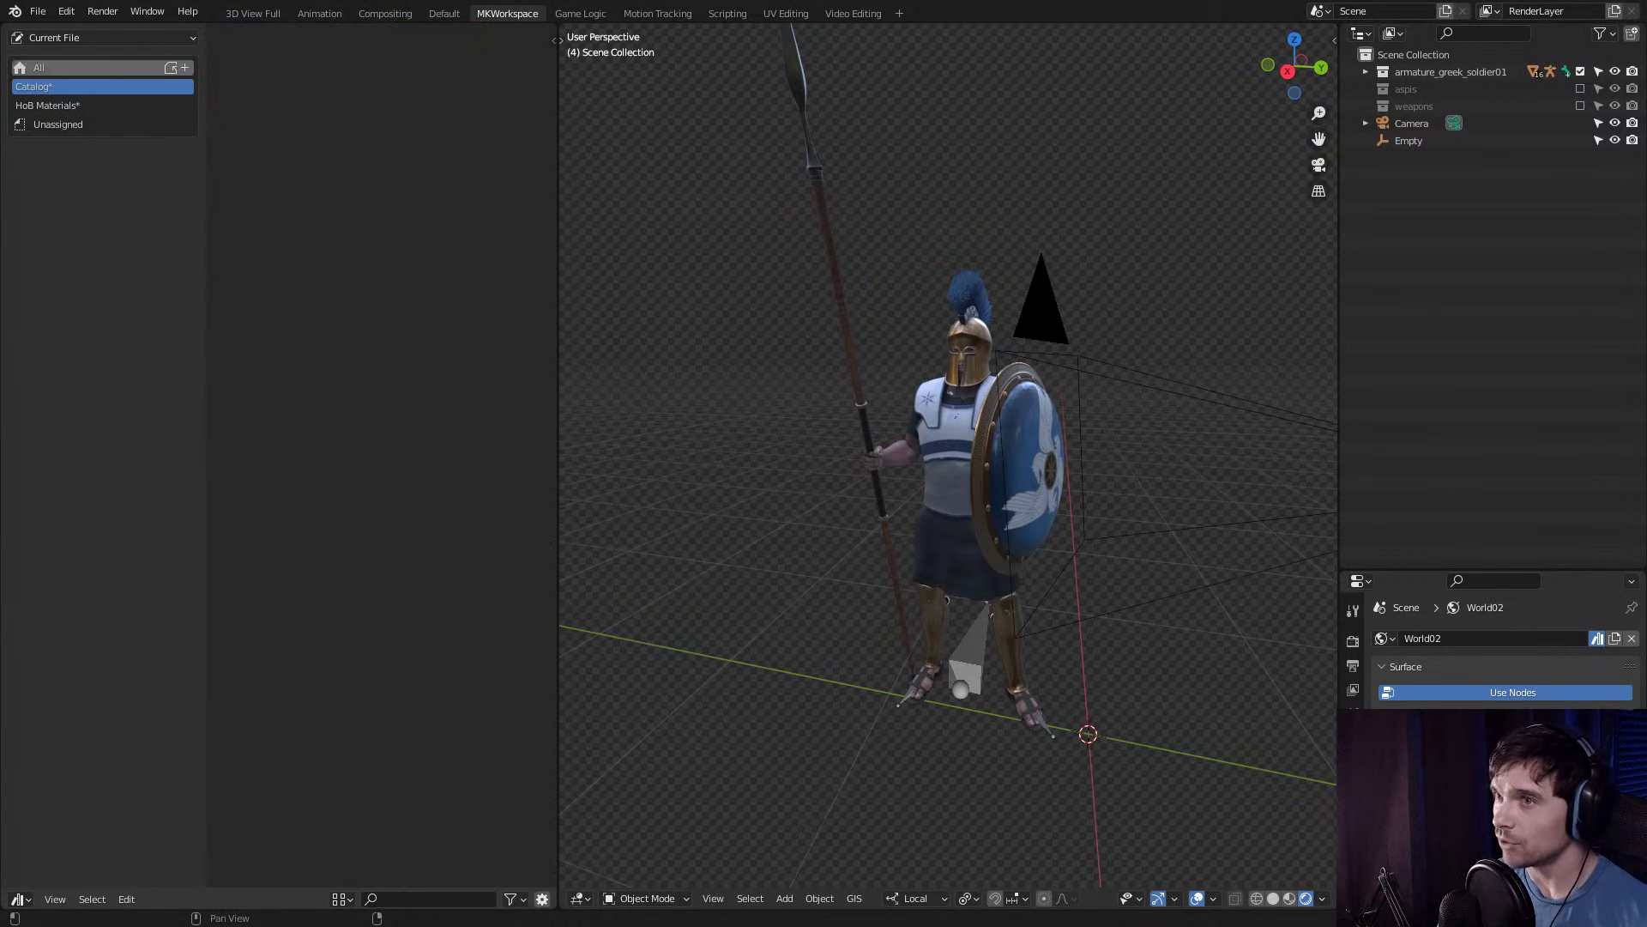
pyautogui.click(185, 67)
pyautogui.write('HoB')
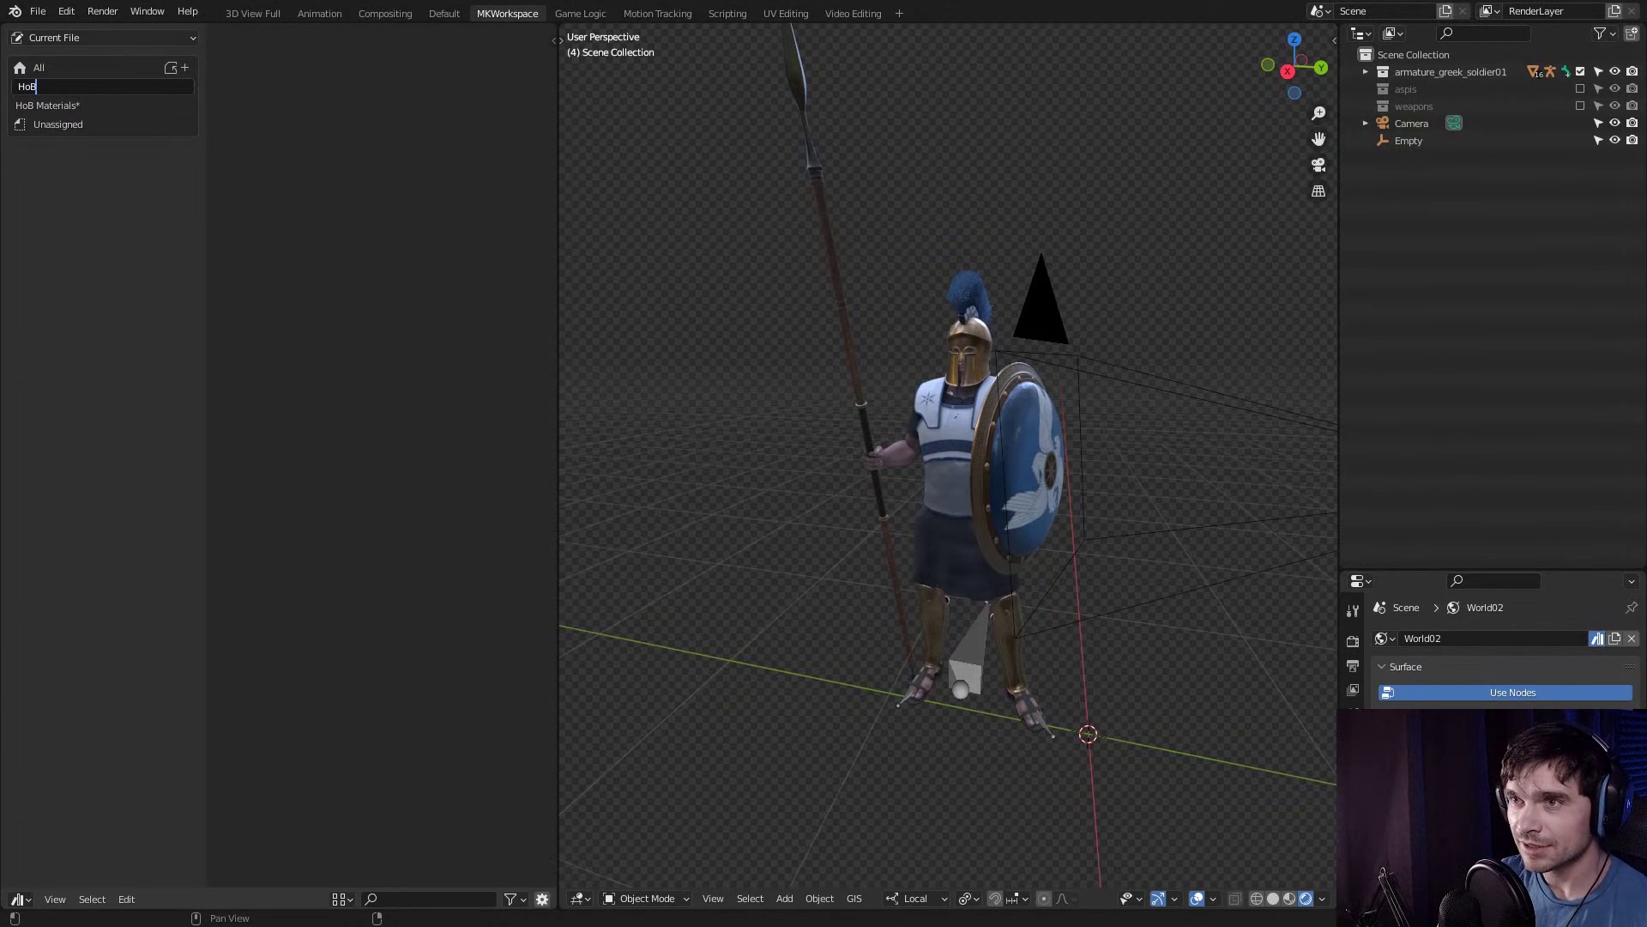
pyautogui.write(' Weapons')
pyautogui.press('Return')
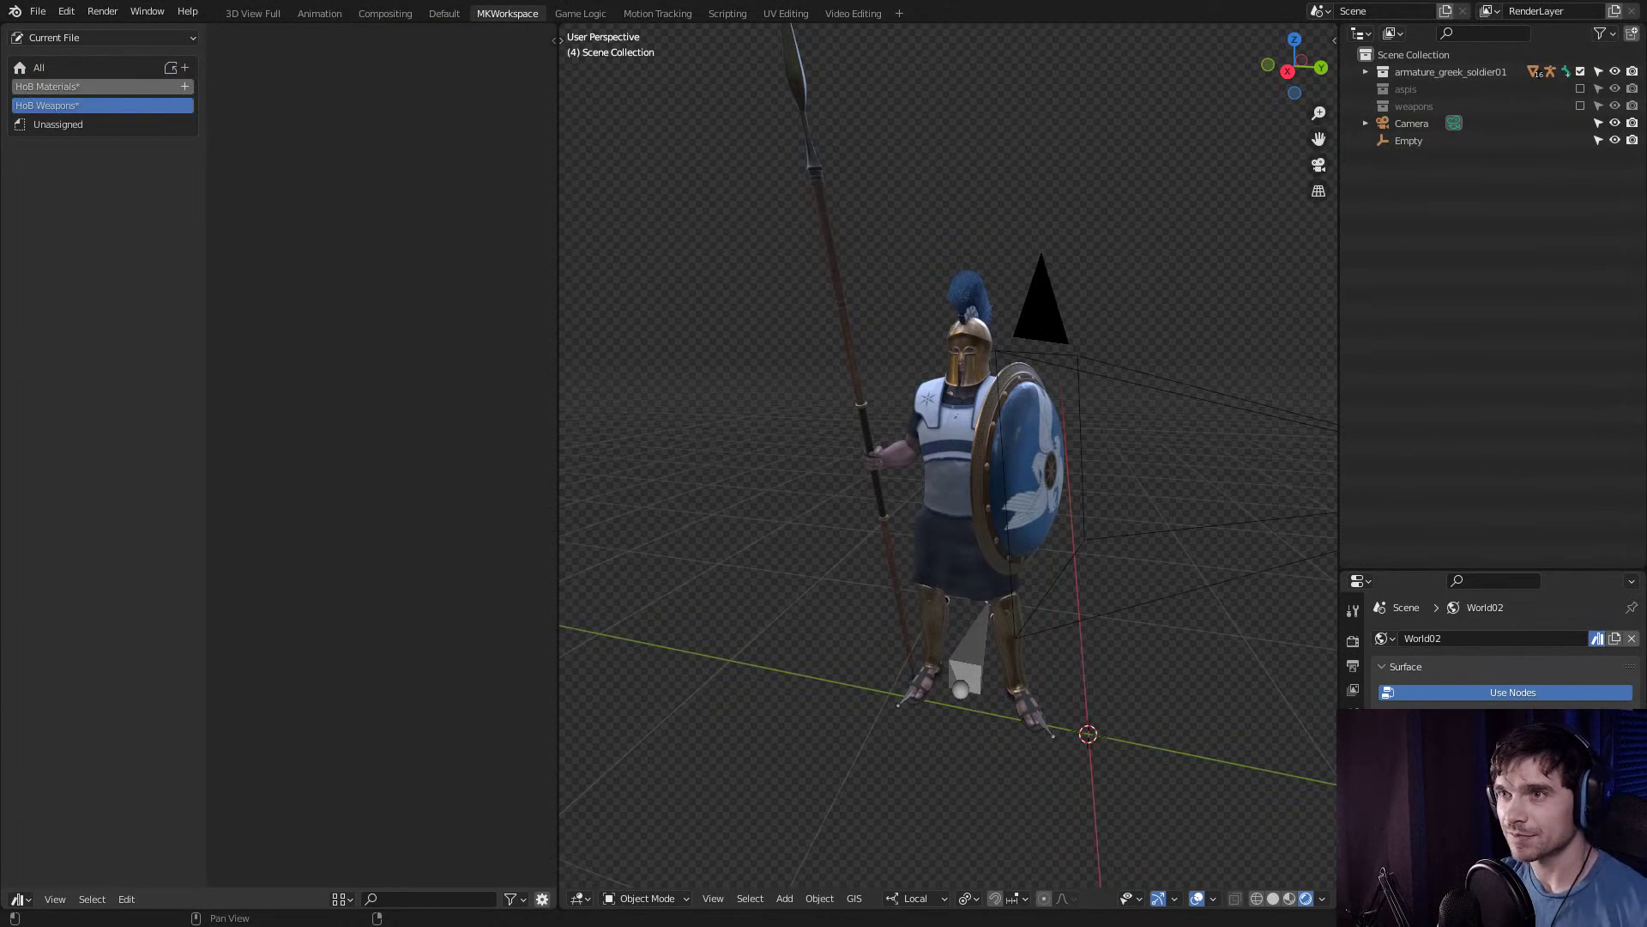
# Exclude the armature_greek_soldier01 collection, enable the weapons collection in the scene, and list the unassigned assets.
pyautogui.click(1580, 71)
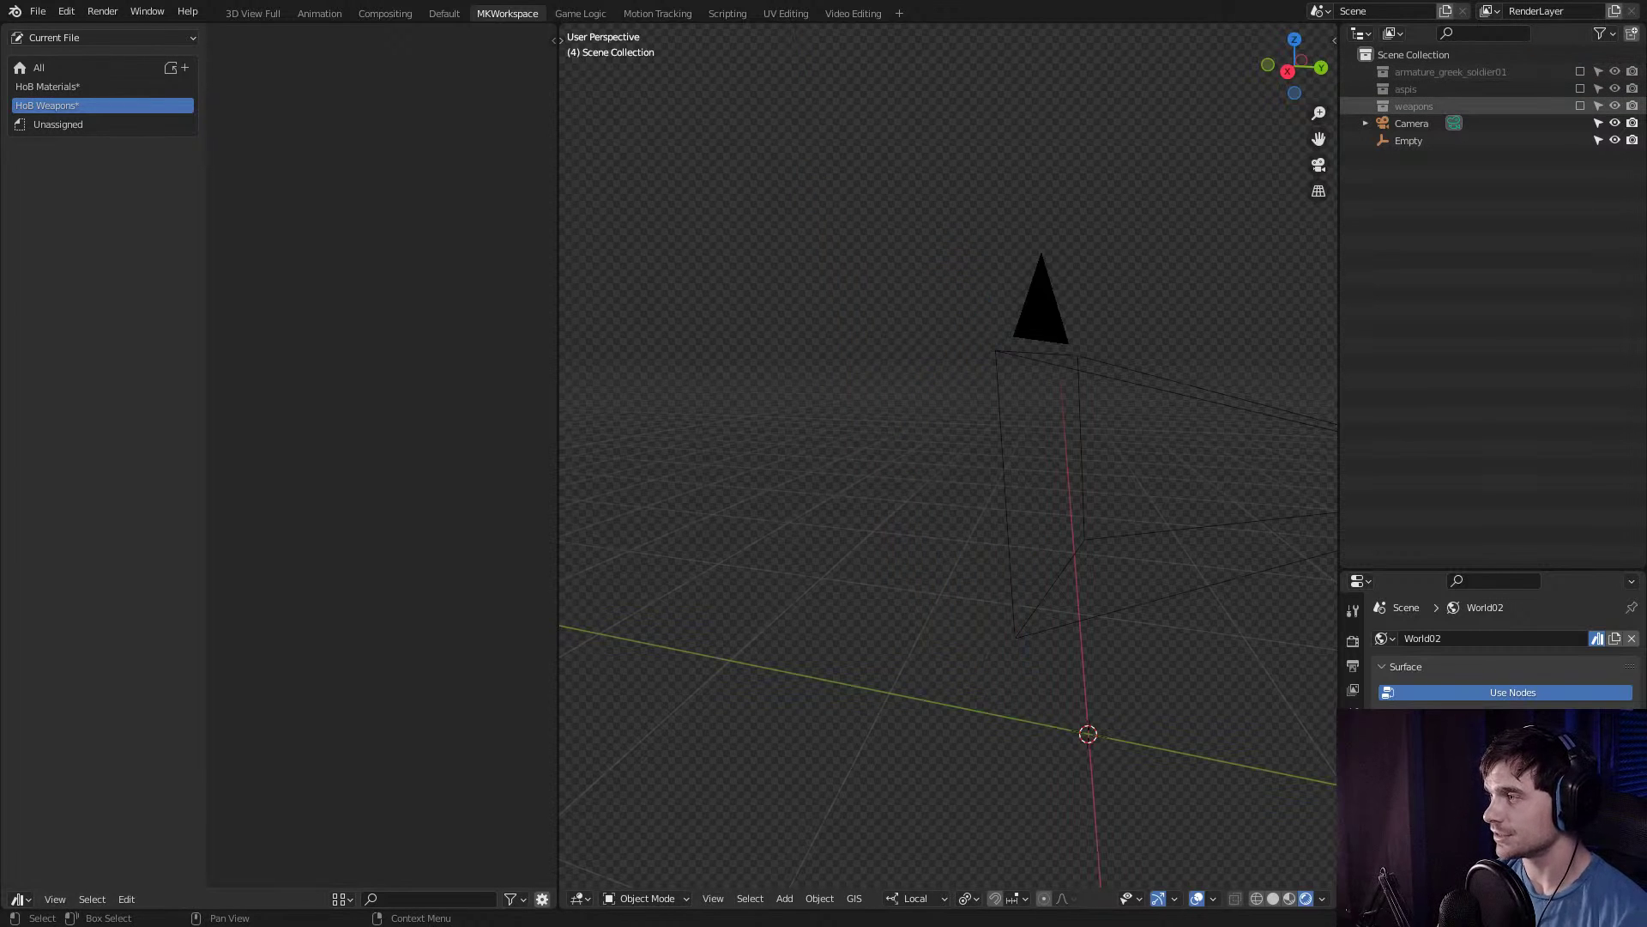
pyautogui.click(1580, 105)
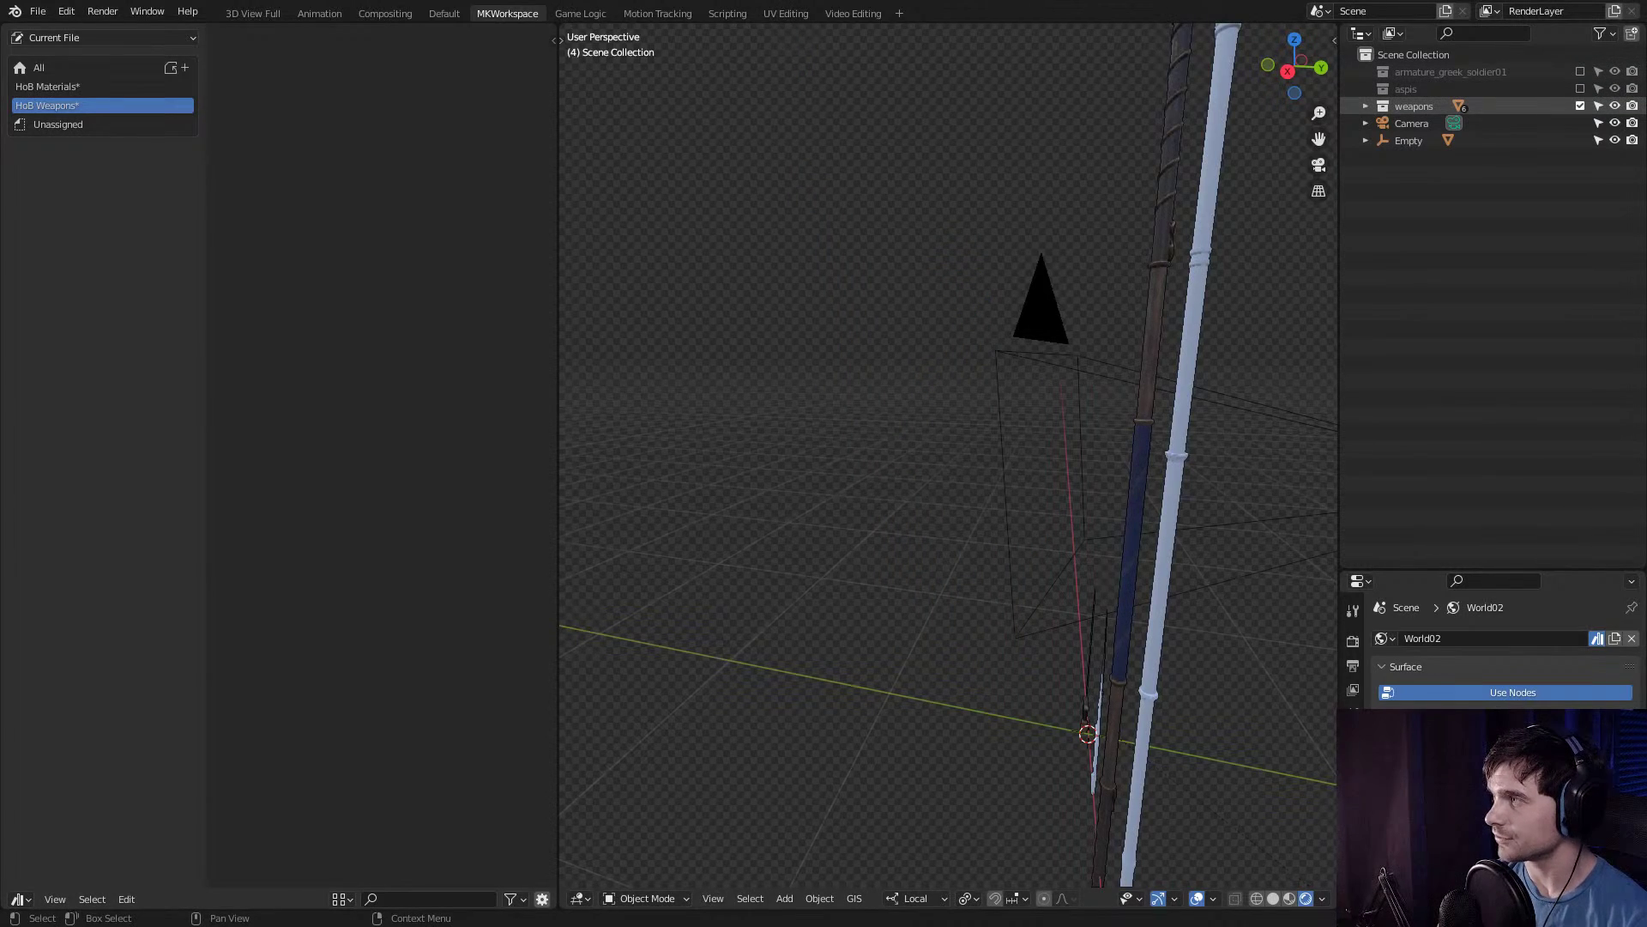
pyautogui.moveTo(944, 463); pyautogui.dragTo(772, 472, button='middle')
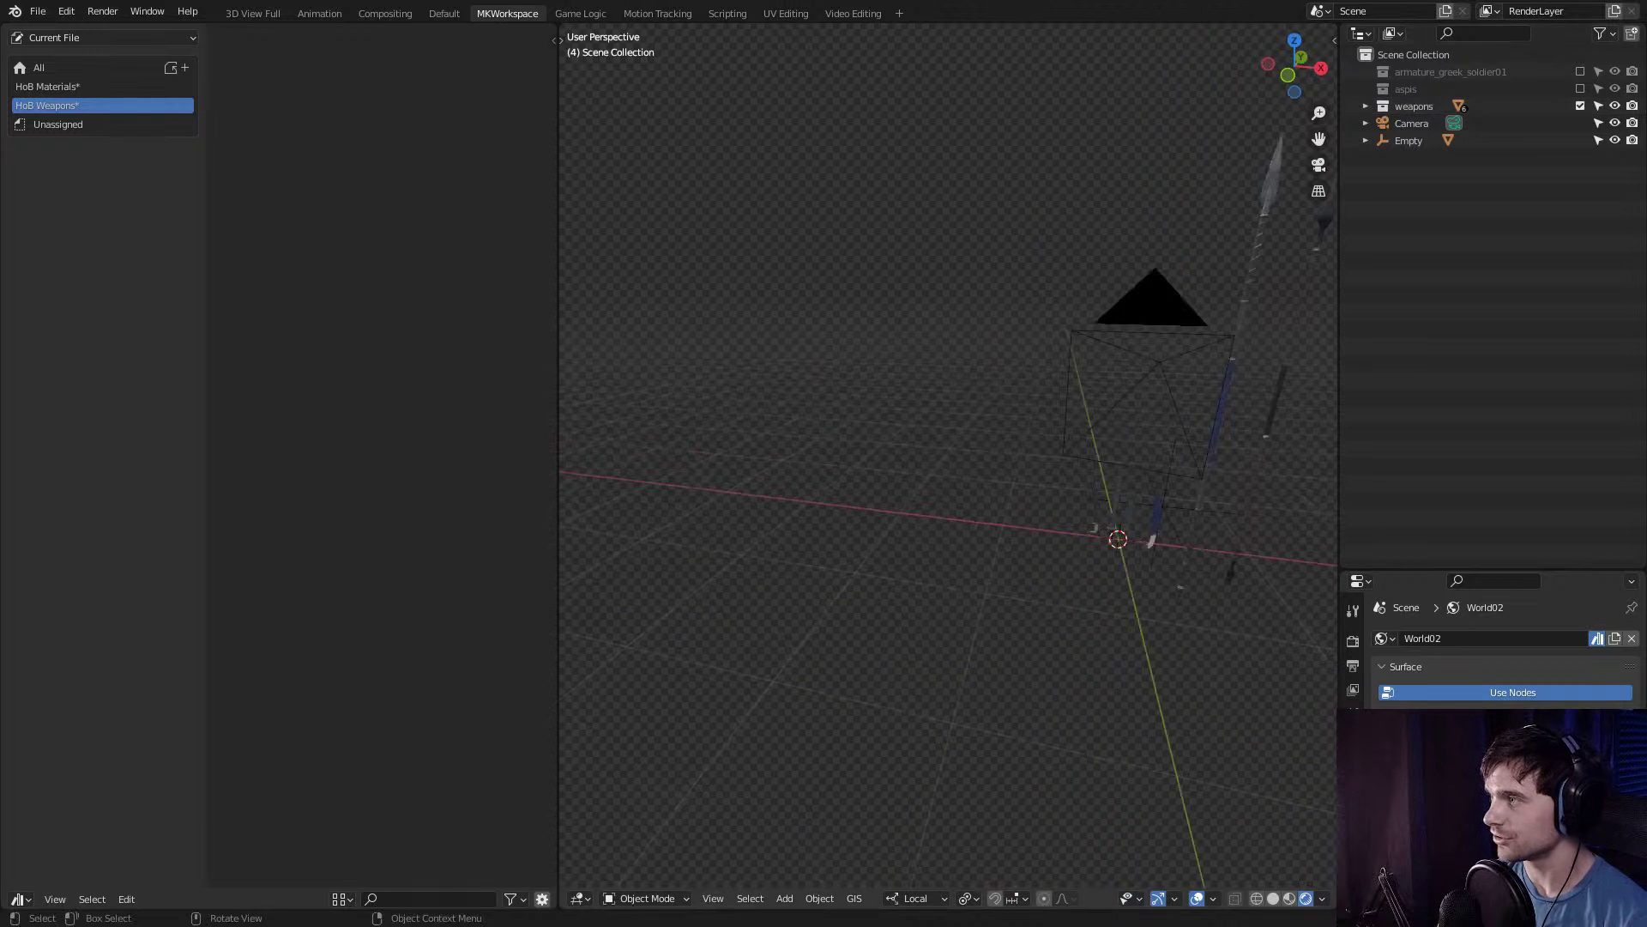
pyautogui.scroll(4, 948, 463)
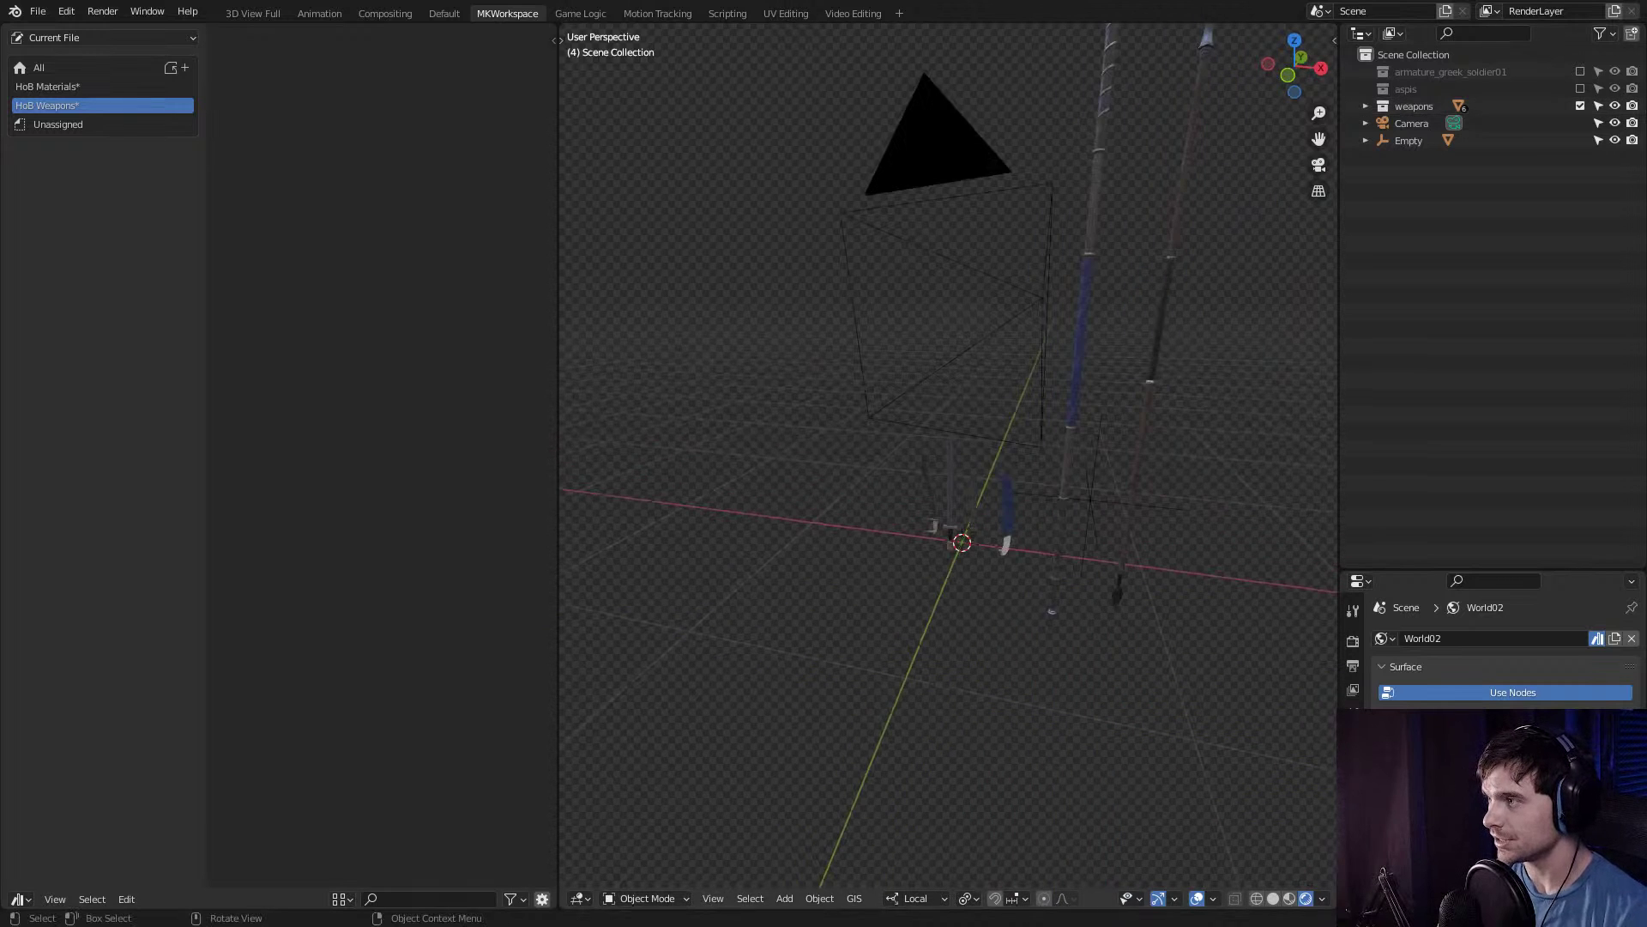
pyautogui.click(58, 124)
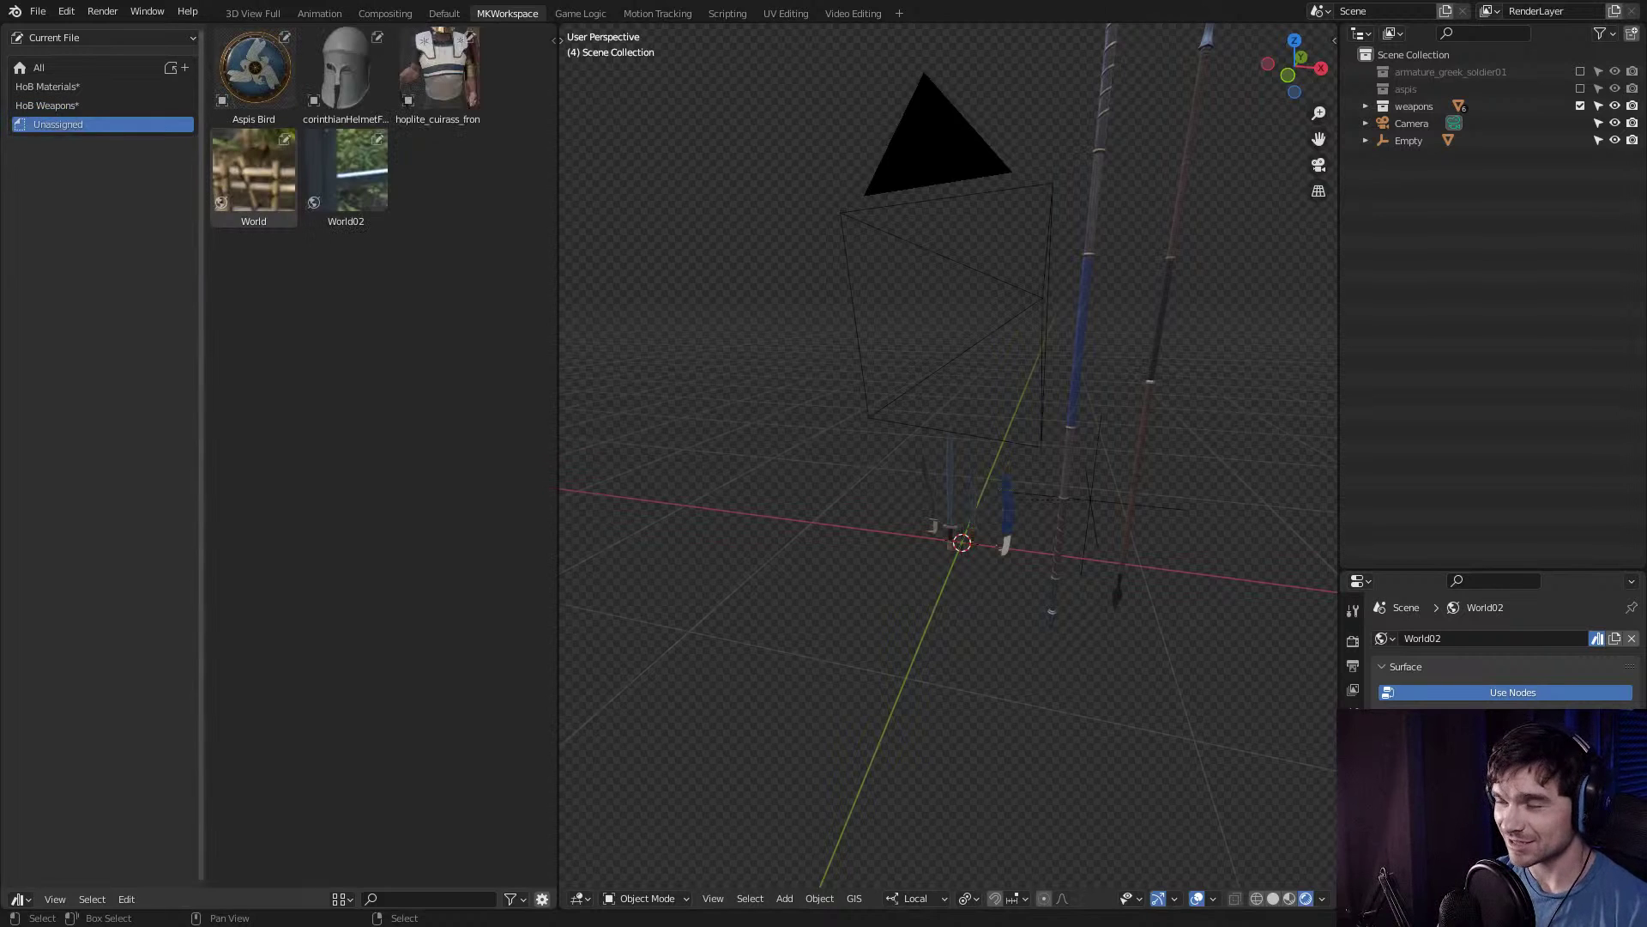
# Apply the World asset from the unassigned assets to the scene to light the weapons.
pyautogui.moveTo(254, 171); pyautogui.dragTo(964, 501)
pyautogui.scroll(2, 964, 500)
pyautogui.moveTo(963, 501); pyautogui.dragTo(901, 493, button='middle')
pyautogui.scroll(-3, 1502, 652)
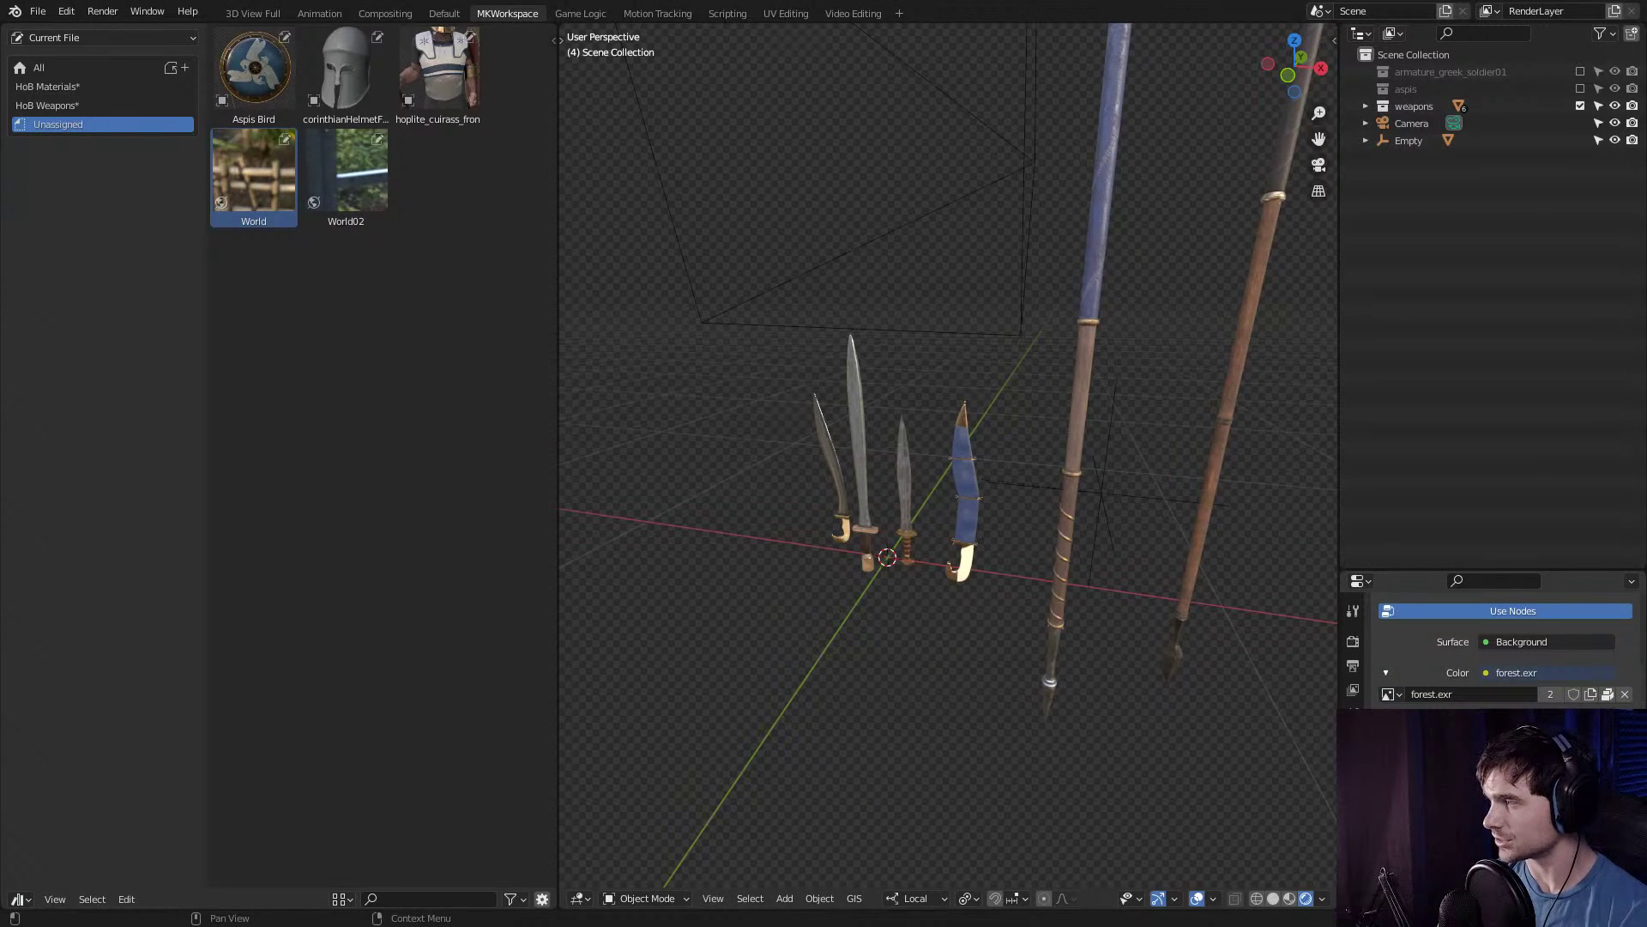
# Examine the swords, the blue scabbard and the two spears of the weapons collection in the viewport.
pyautogui.click(829, 467)
pyautogui.press('KP_Decimal')
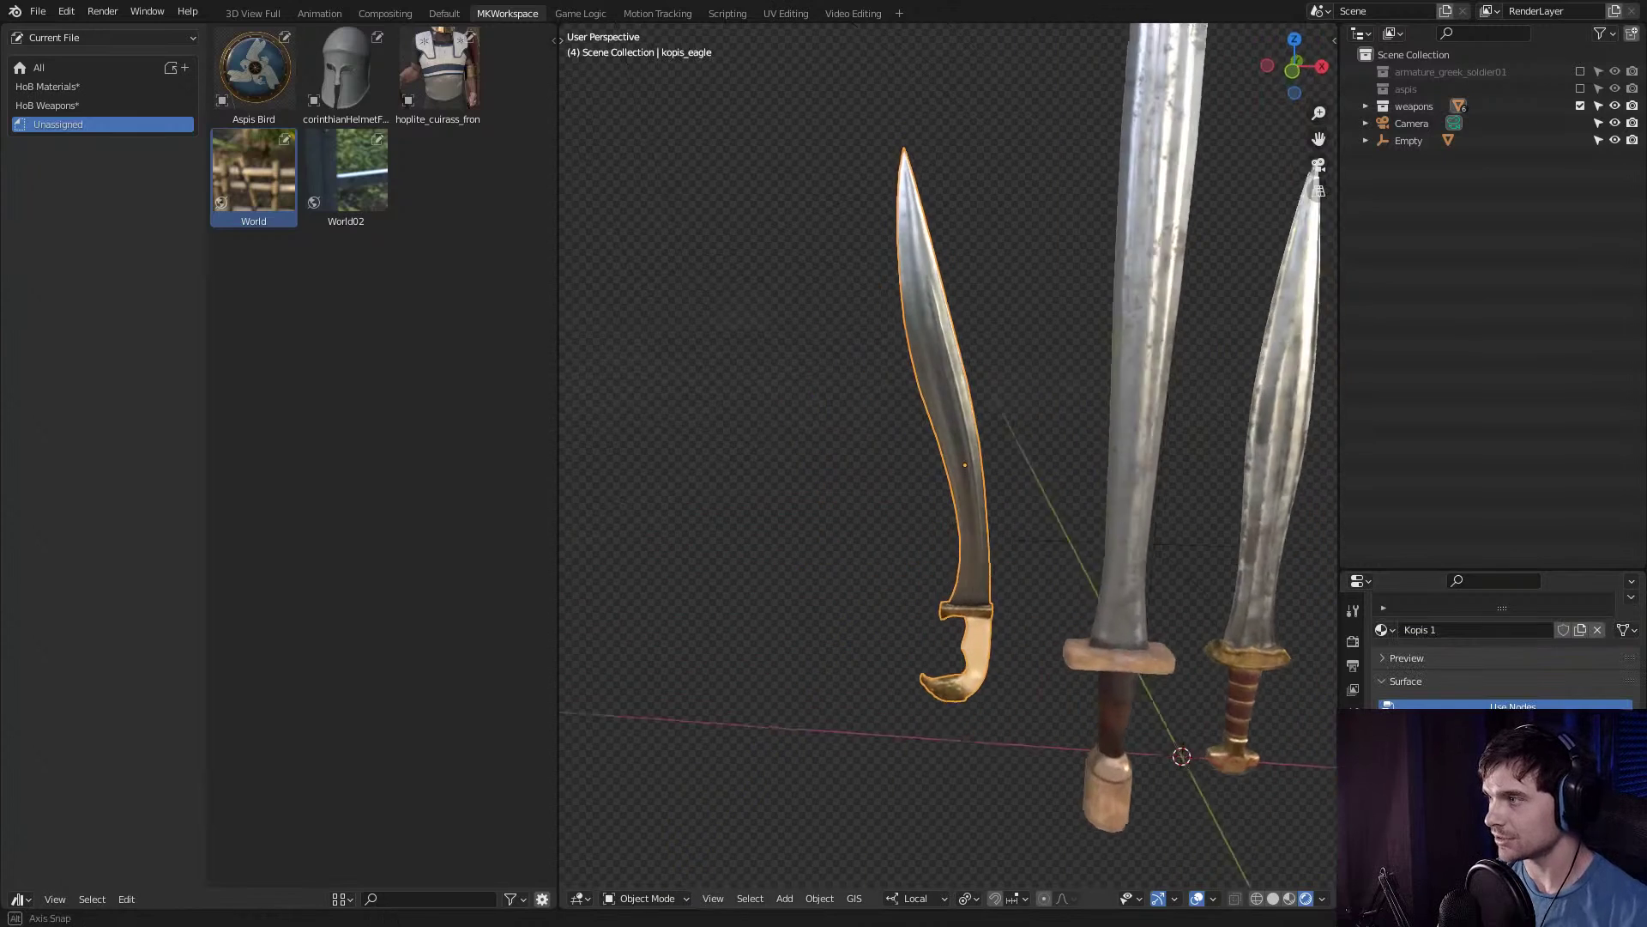
pyautogui.hotkey('alt', 'a')
pyautogui.press('Home')
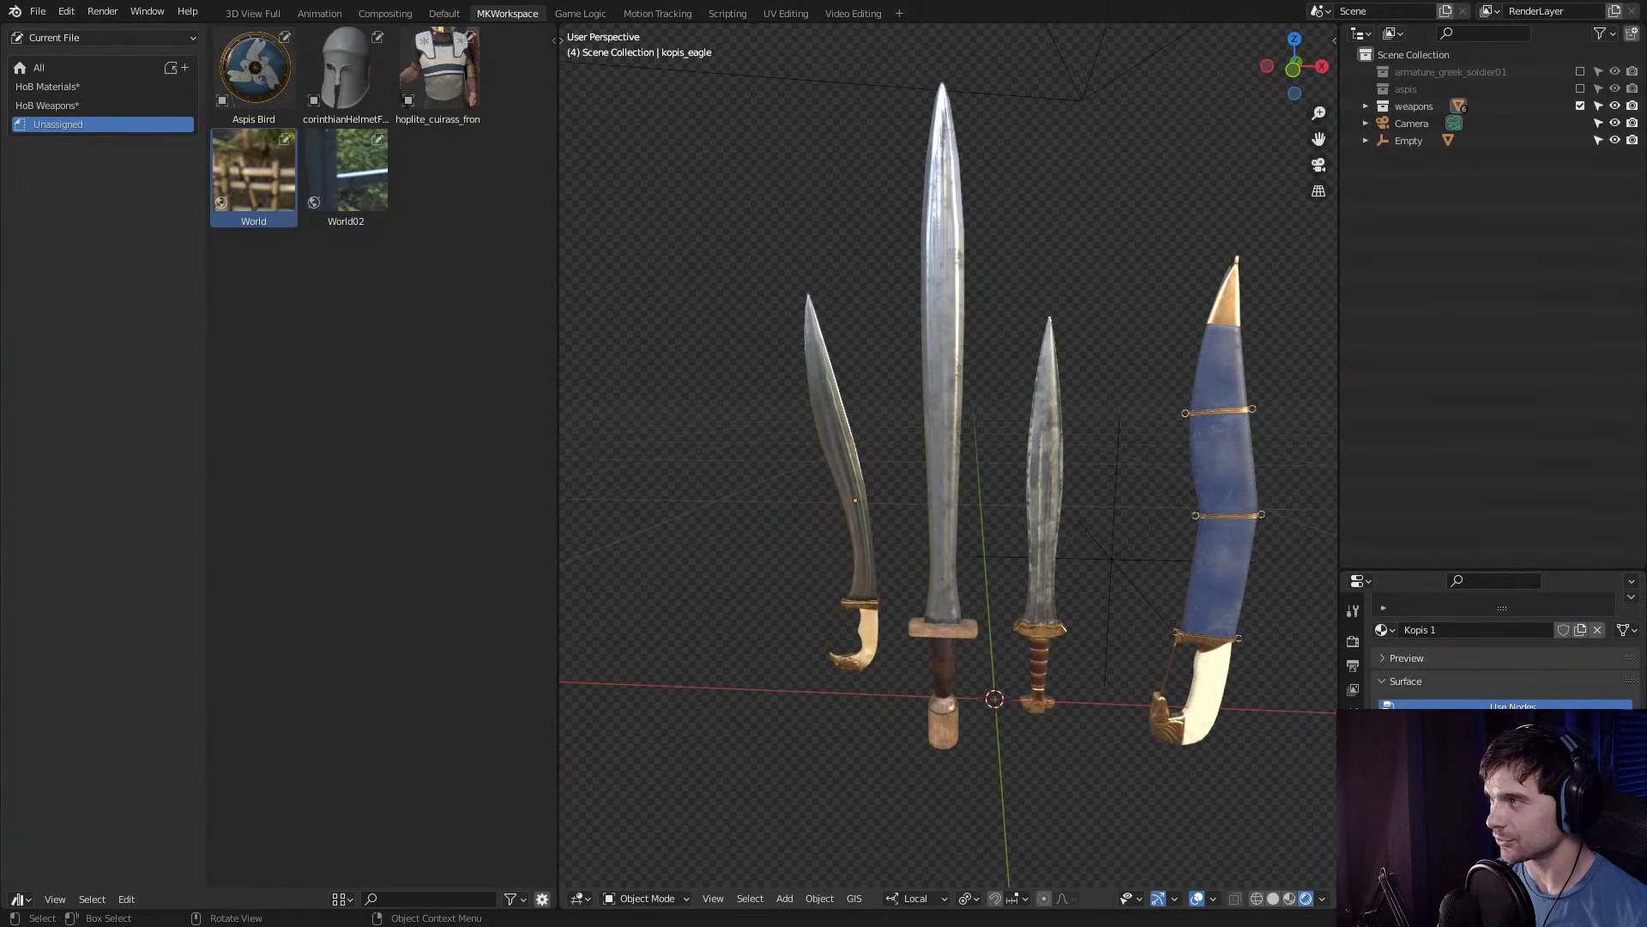
pyautogui.click(943, 480)
pyautogui.click(1045, 480)
pyautogui.scroll(-2, 1045, 481)
pyautogui.keyDown('shift'); pyautogui.moveTo(1045, 481); pyautogui.dragTo(927, 481, button='middle'); pyautogui.keyUp('shift')
pyautogui.click(987, 480)
pyautogui.click(1103, 412)
pyautogui.scroll(-6, 1103, 412)
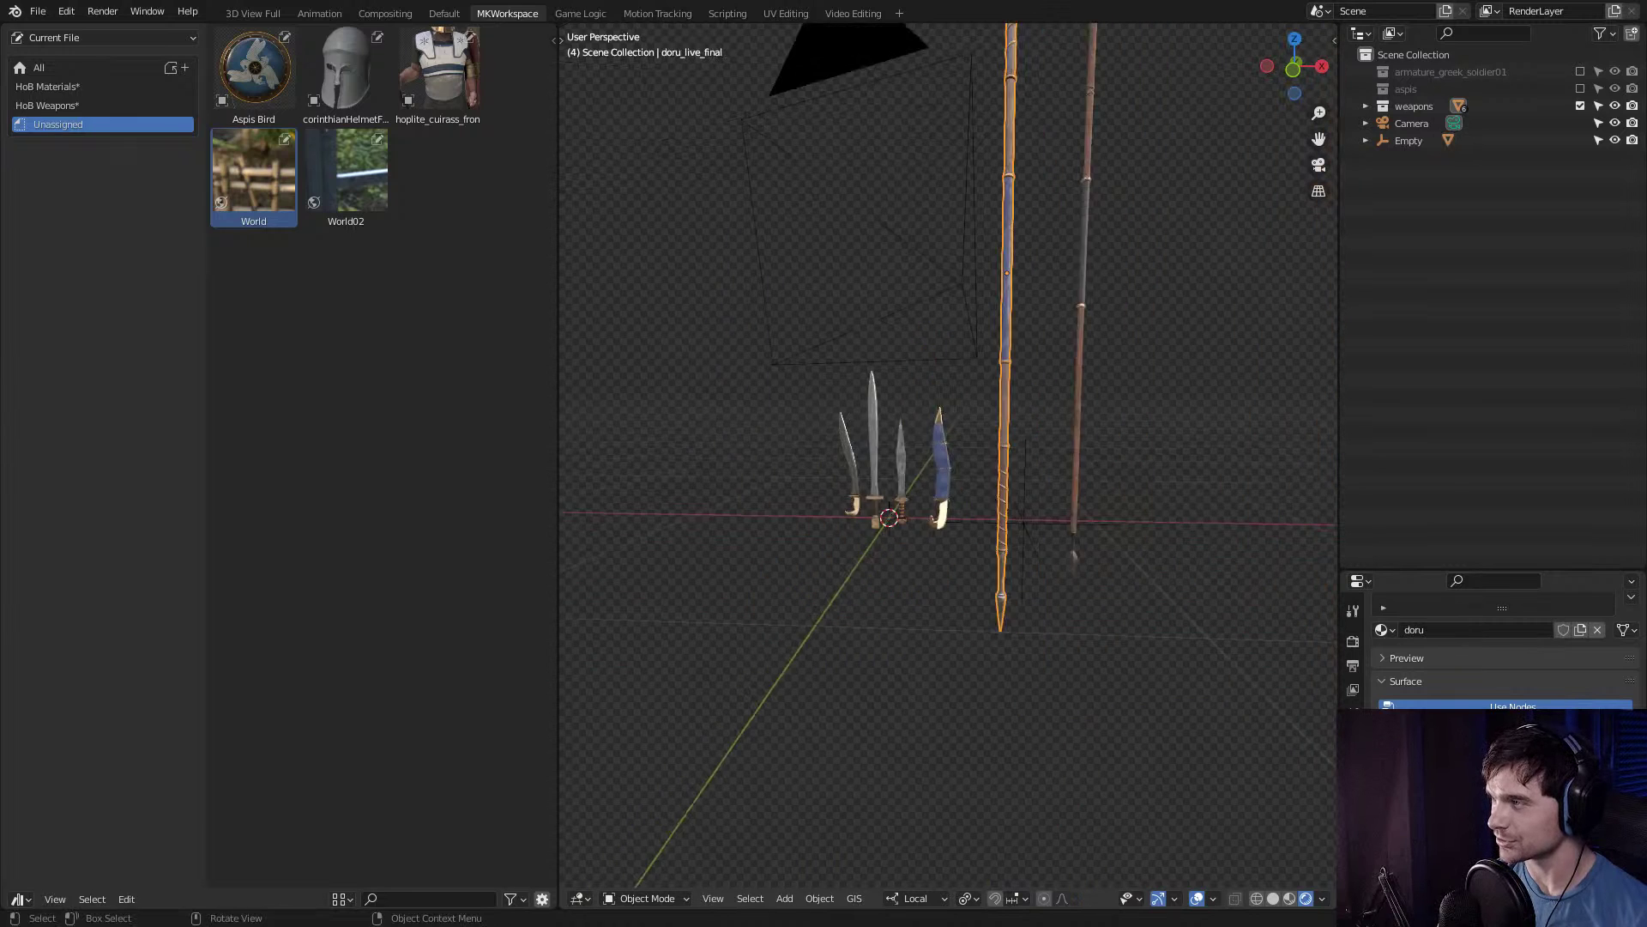
pyautogui.keyDown('shift'); pyautogui.moveTo(1102, 412); pyautogui.dragTo(1023, 624, button='middle'); pyautogui.keyUp('shift')
pyautogui.hotkey('alt', 'a')
pyautogui.scroll(5, 739, 849)
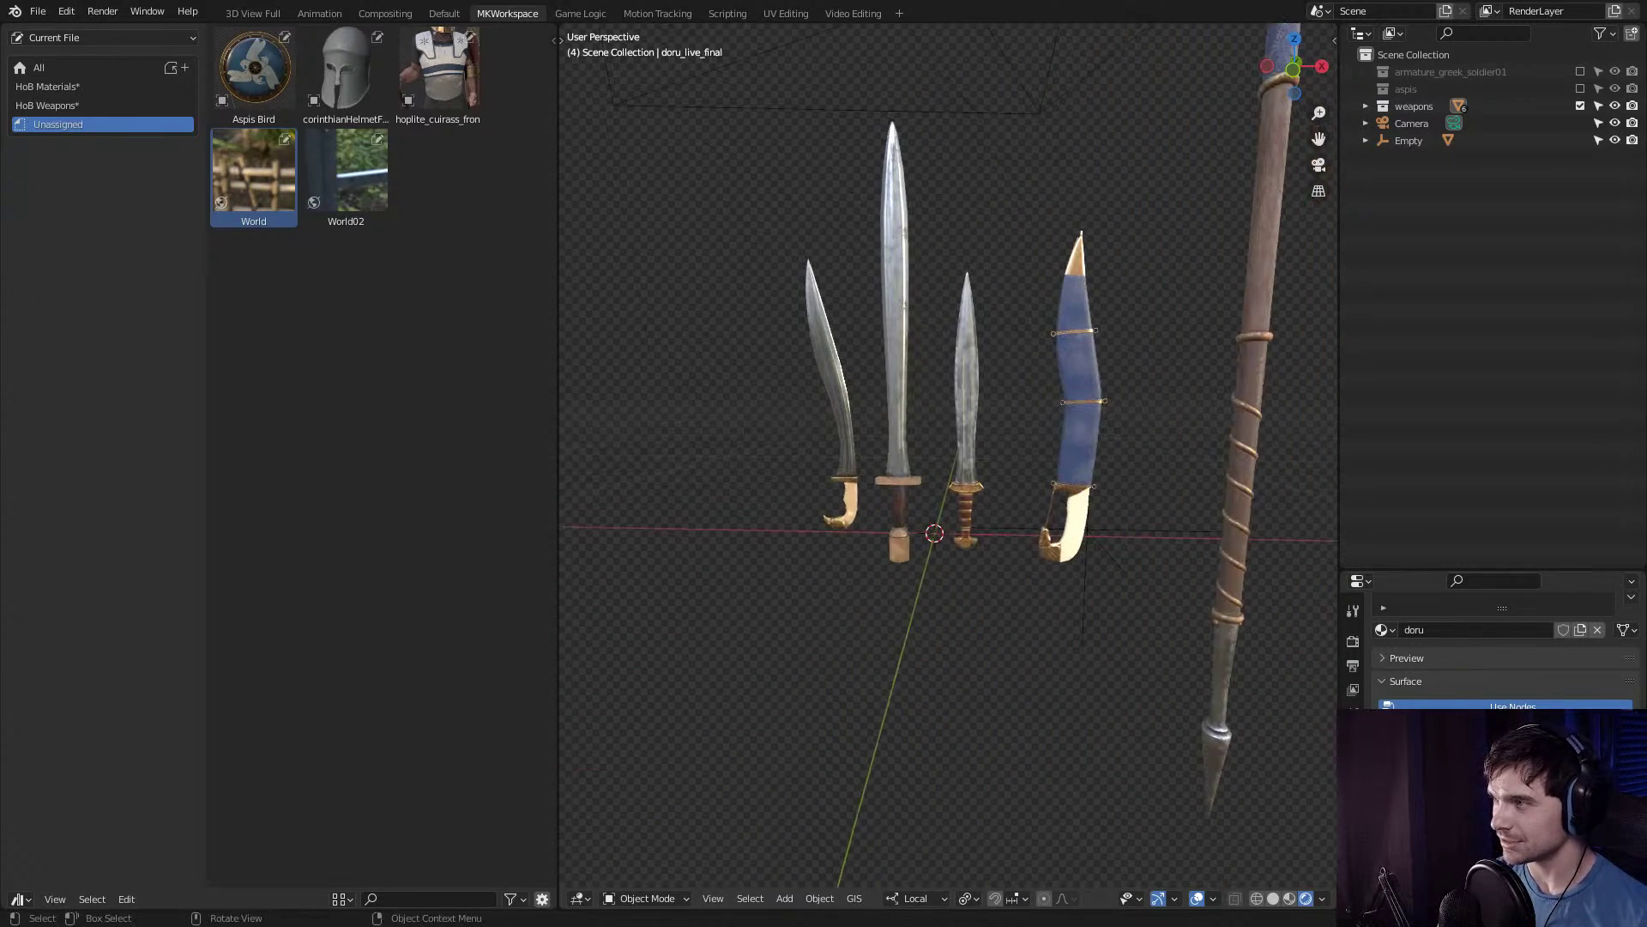
pyautogui.scroll(-2, 948, 455)
pyautogui.scroll(-4, 920, 471)
pyautogui.moveTo(948, 455); pyautogui.dragTo(863, 562, button='middle')
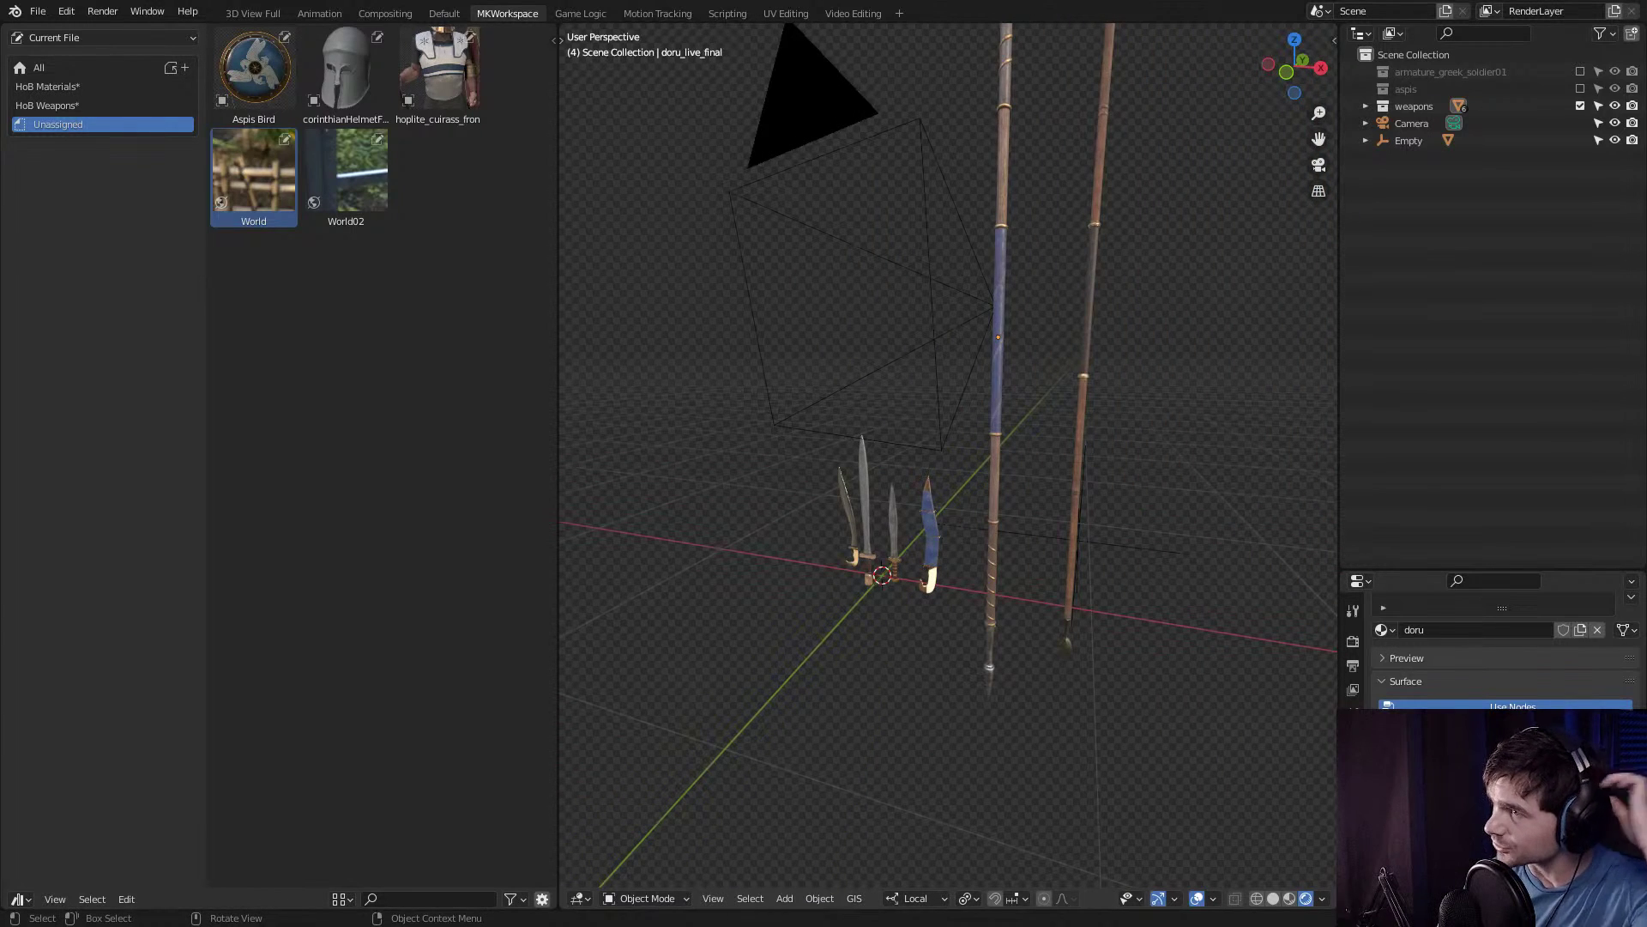
pyautogui.scroll(-1, 943, 472)
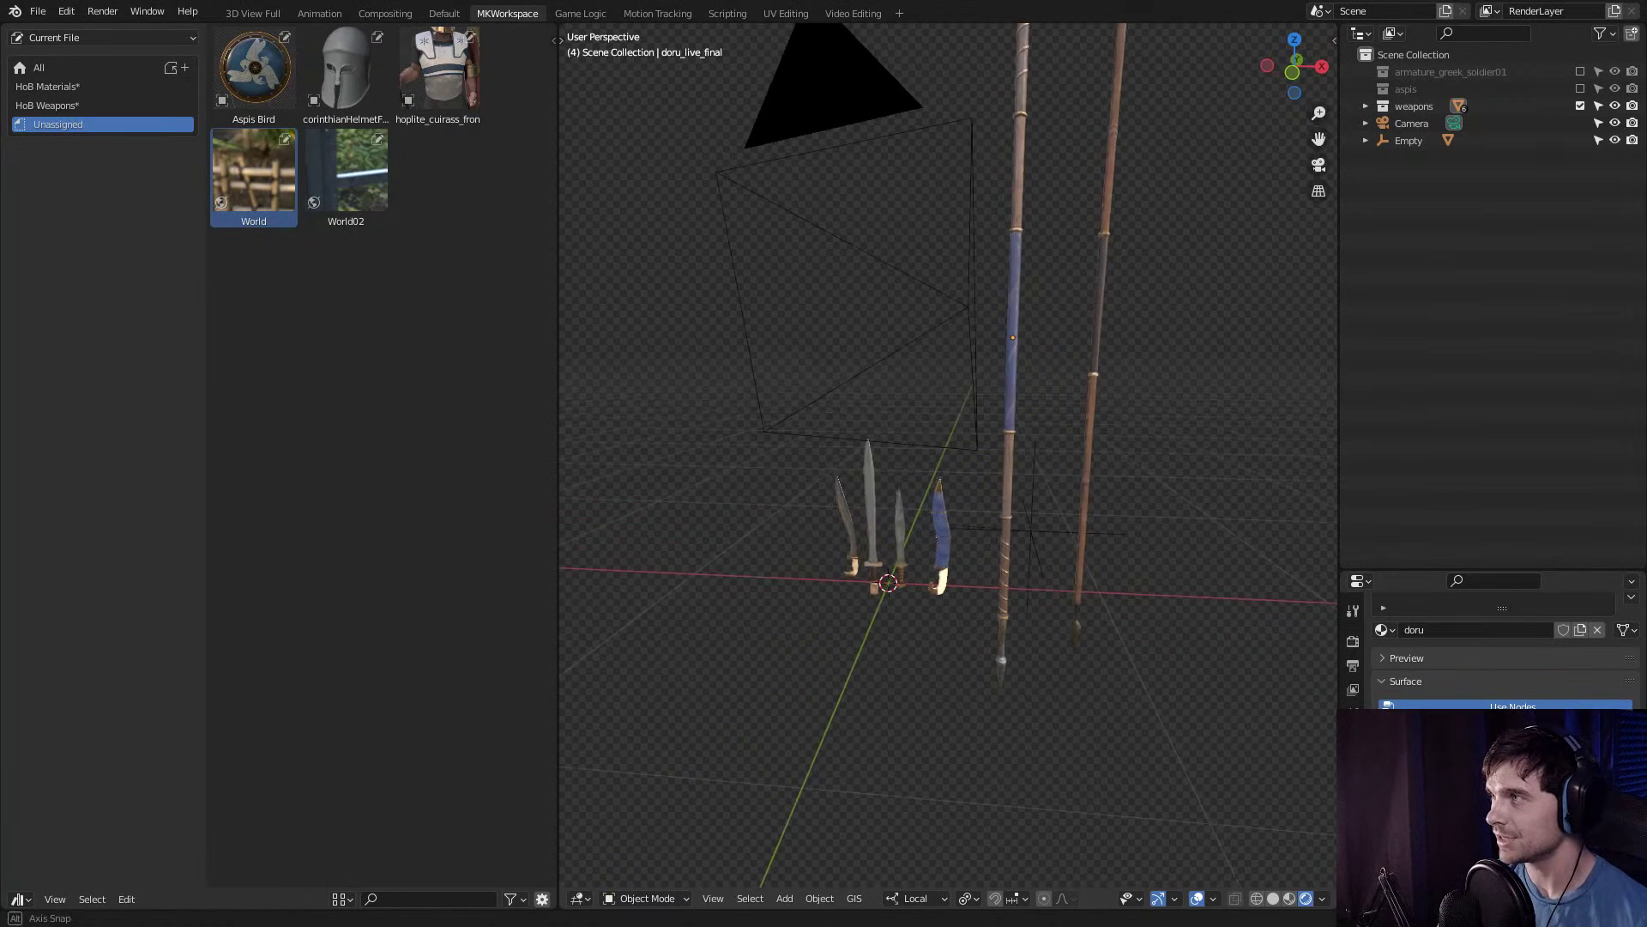
pyautogui.moveTo(944, 514); pyautogui.dragTo(935, 369, button='middle')
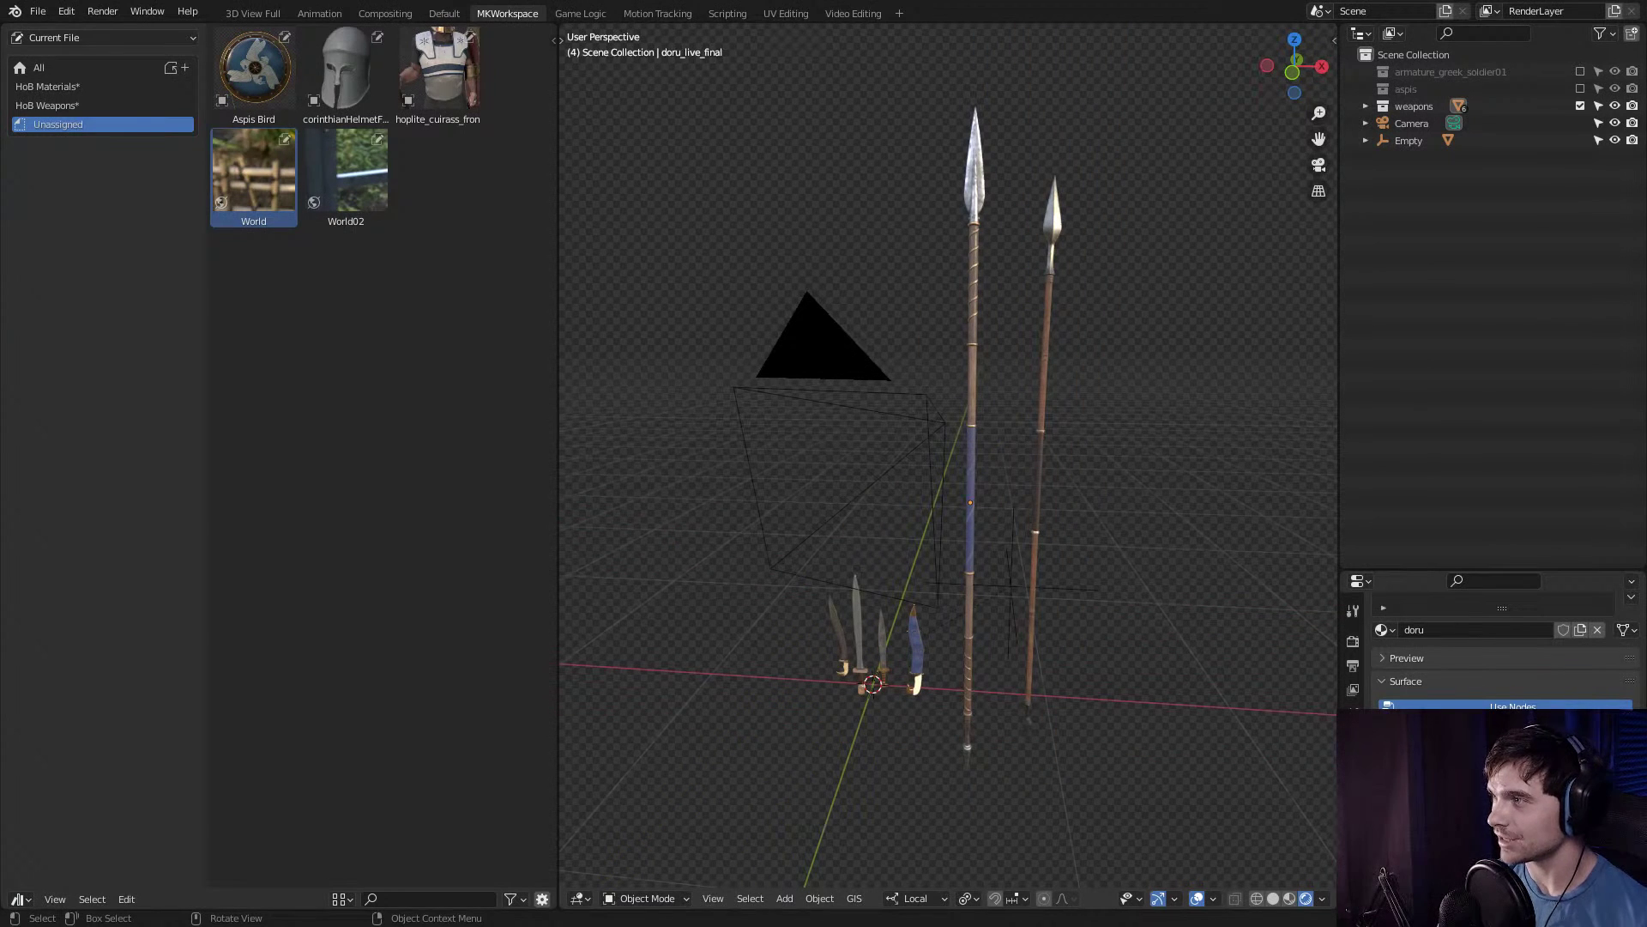
# Open the HoB Weapons catalog and mark all objects in the weapons collection, from doru_live_final to xiphos, as assets.
pyautogui.click(47, 104)
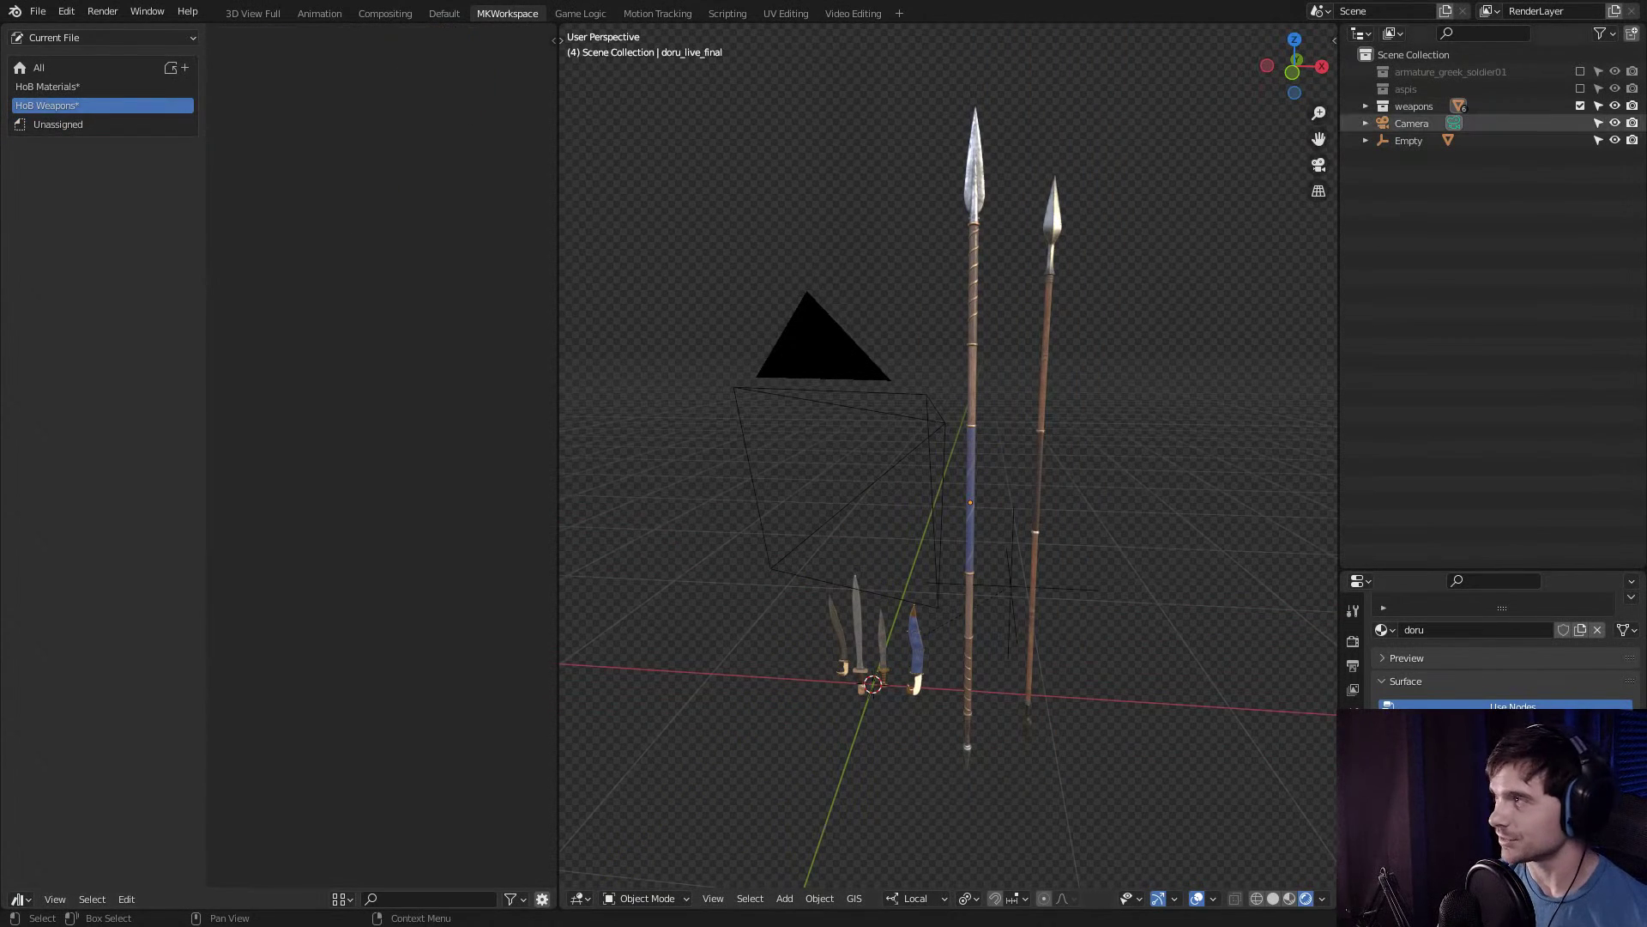
pyautogui.click(1366, 106)
pyautogui.click(1443, 122)
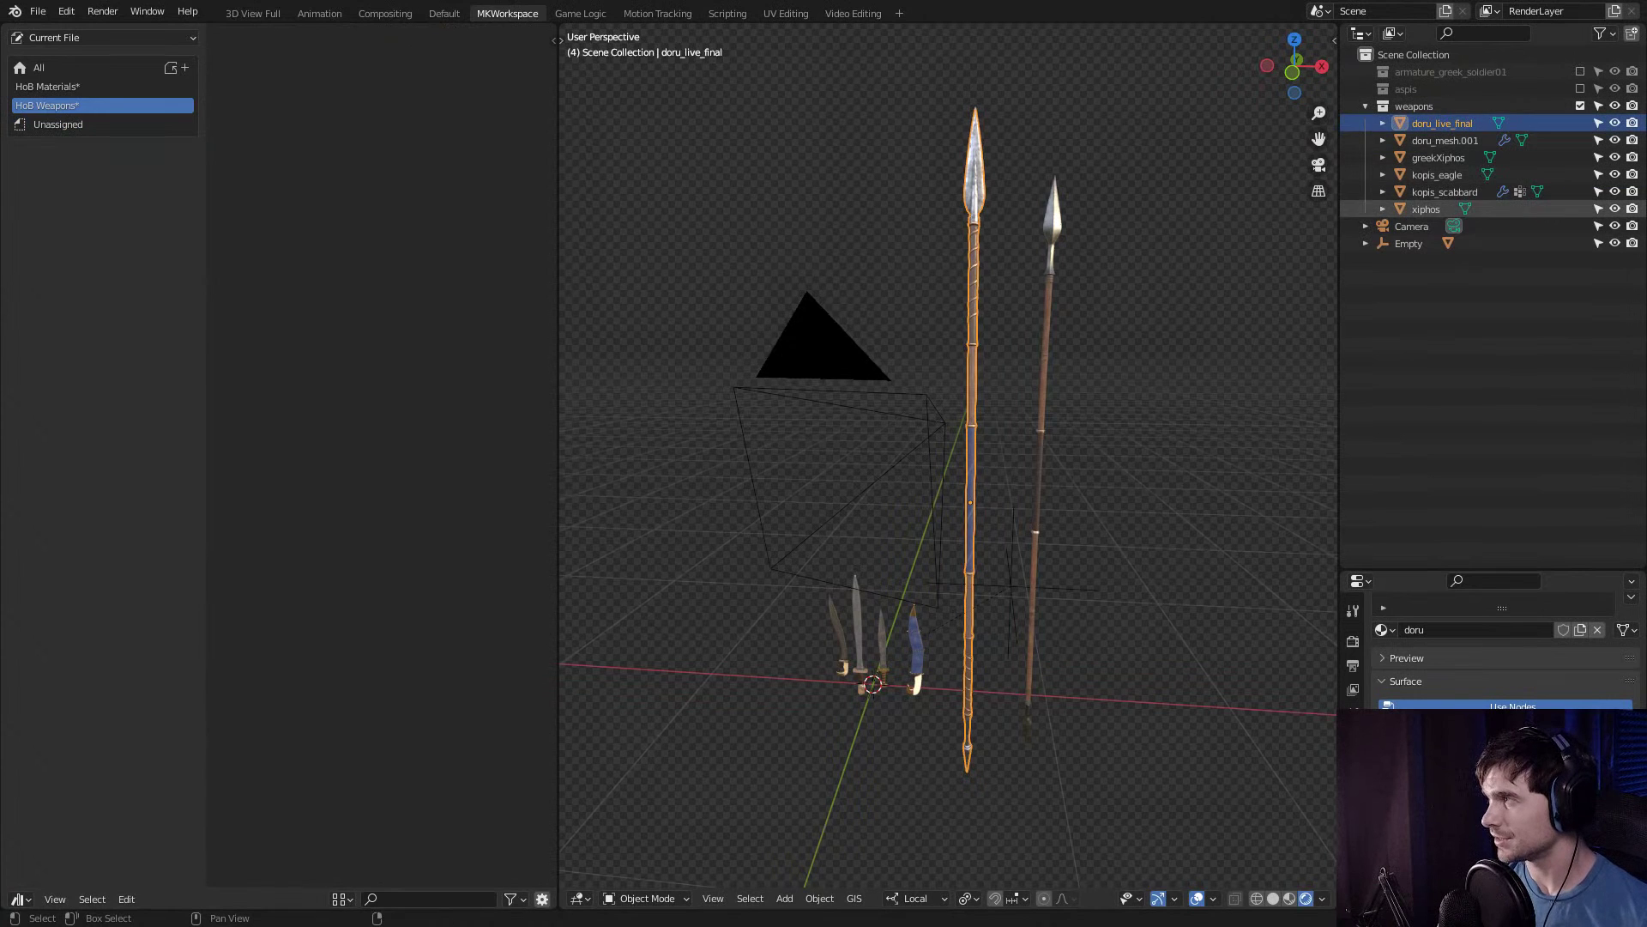
pyautogui.keyDown('shift'); pyautogui.click(1426, 209); pyautogui.keyUp('shift')
pyautogui.rightClick(1426, 210)
pyautogui.click(1381, 263)
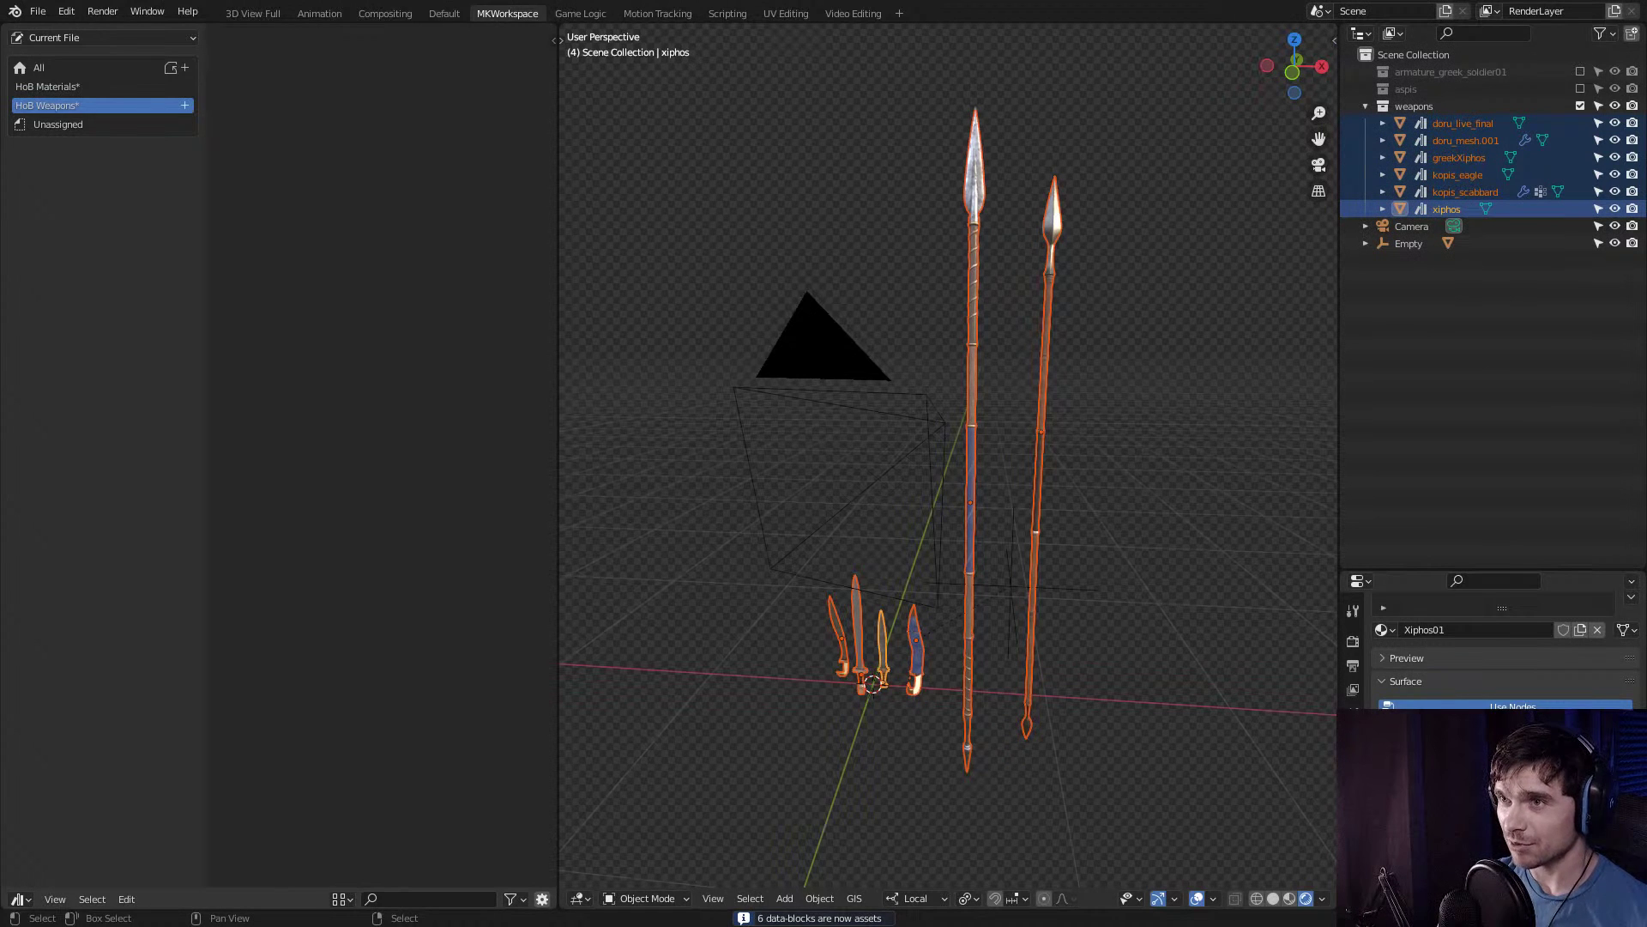
# Move all six weapon assets from the unassigned assets into the HoB Weapons catalog.
pyautogui.click(58, 125)
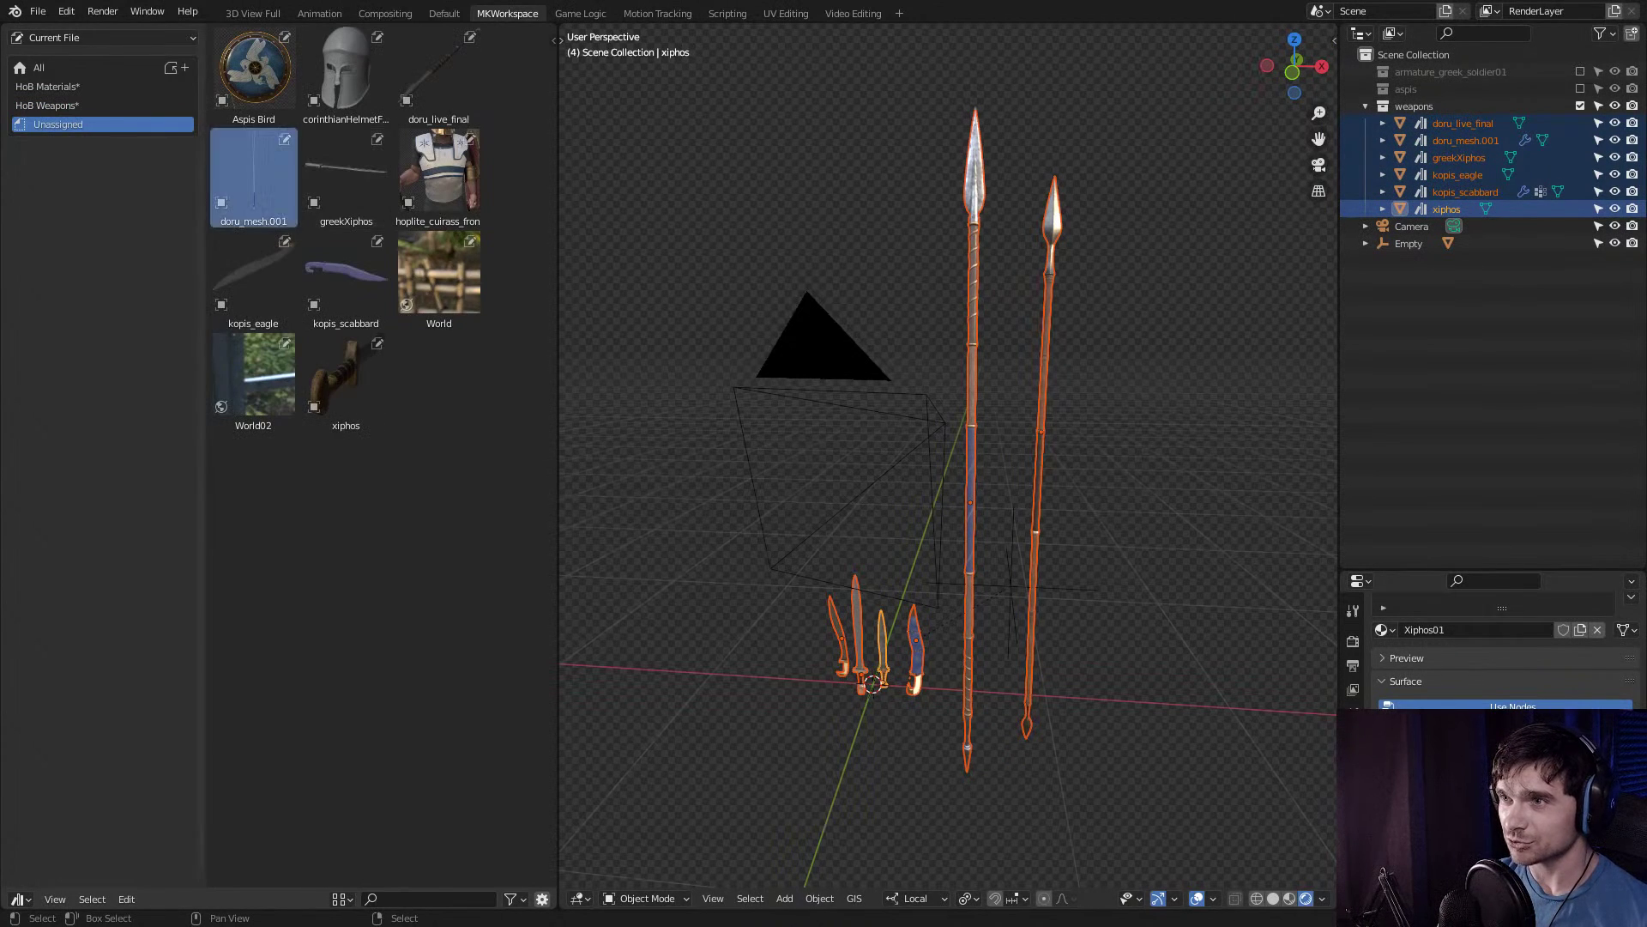
pyautogui.moveTo(254, 171); pyautogui.dragTo(52, 104)
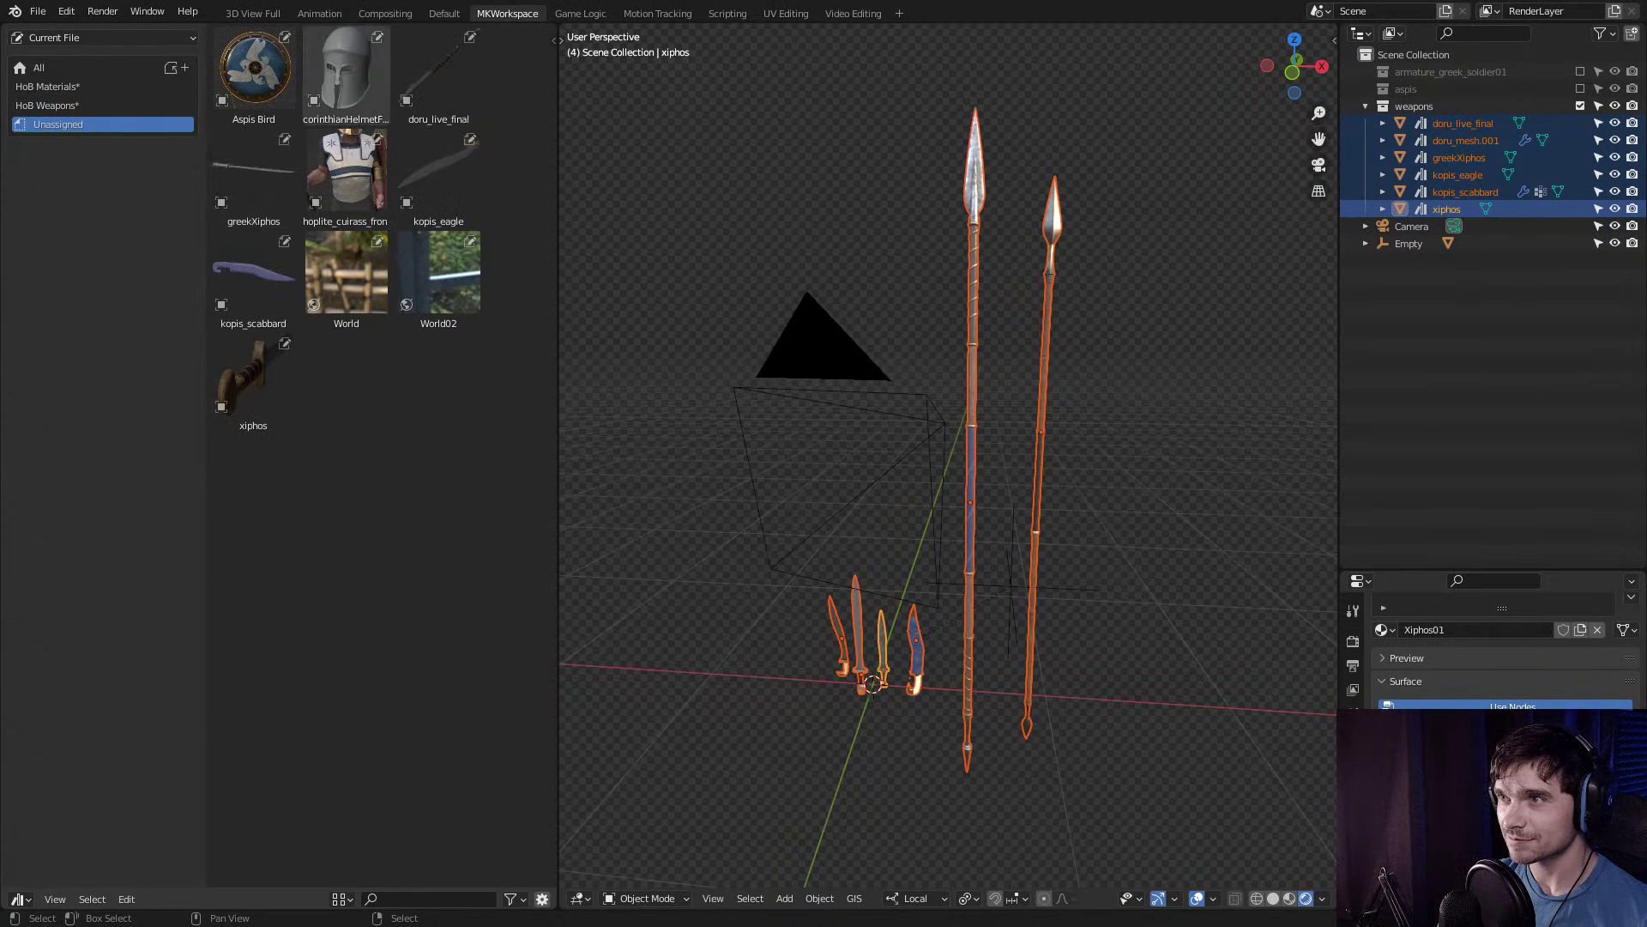
pyautogui.moveTo(437, 77); pyautogui.dragTo(51, 104)
pyautogui.moveTo(346, 176); pyautogui.dragTo(47, 104)
pyautogui.moveTo(253, 171); pyautogui.dragTo(47, 105)
pyautogui.moveTo(438, 171); pyautogui.dragTo(47, 105)
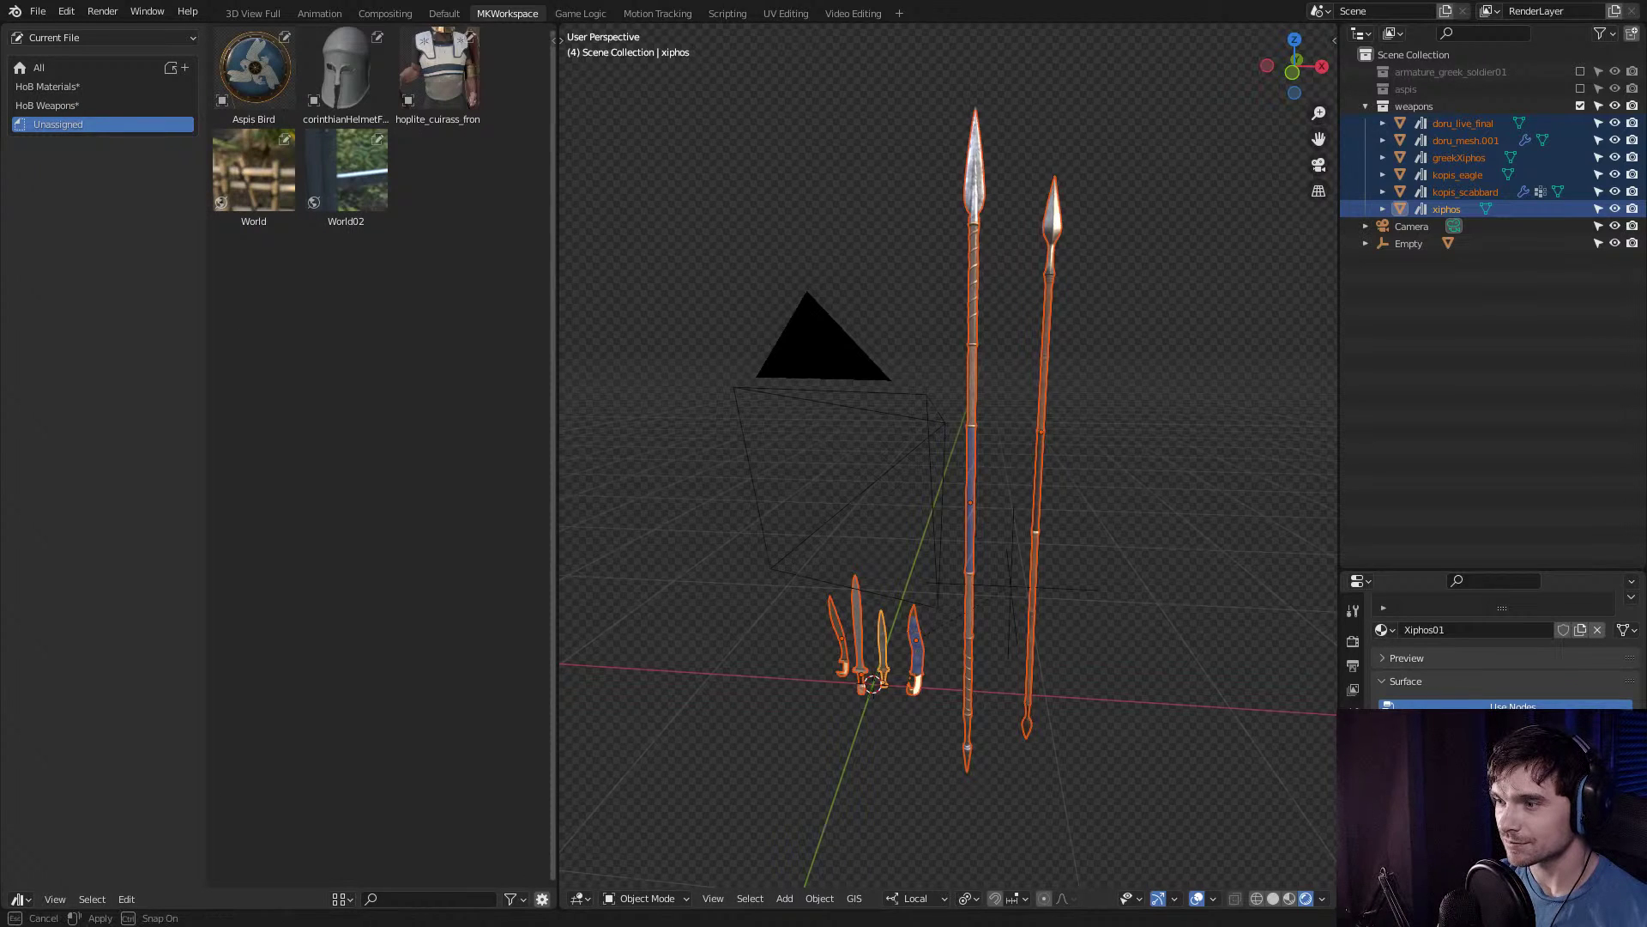
# Widen the Asset Browser, view the details of the corinthianHelmetFull asset and hide them again.
pyautogui.moveTo(554, 429); pyautogui.dragTo(665, 429)
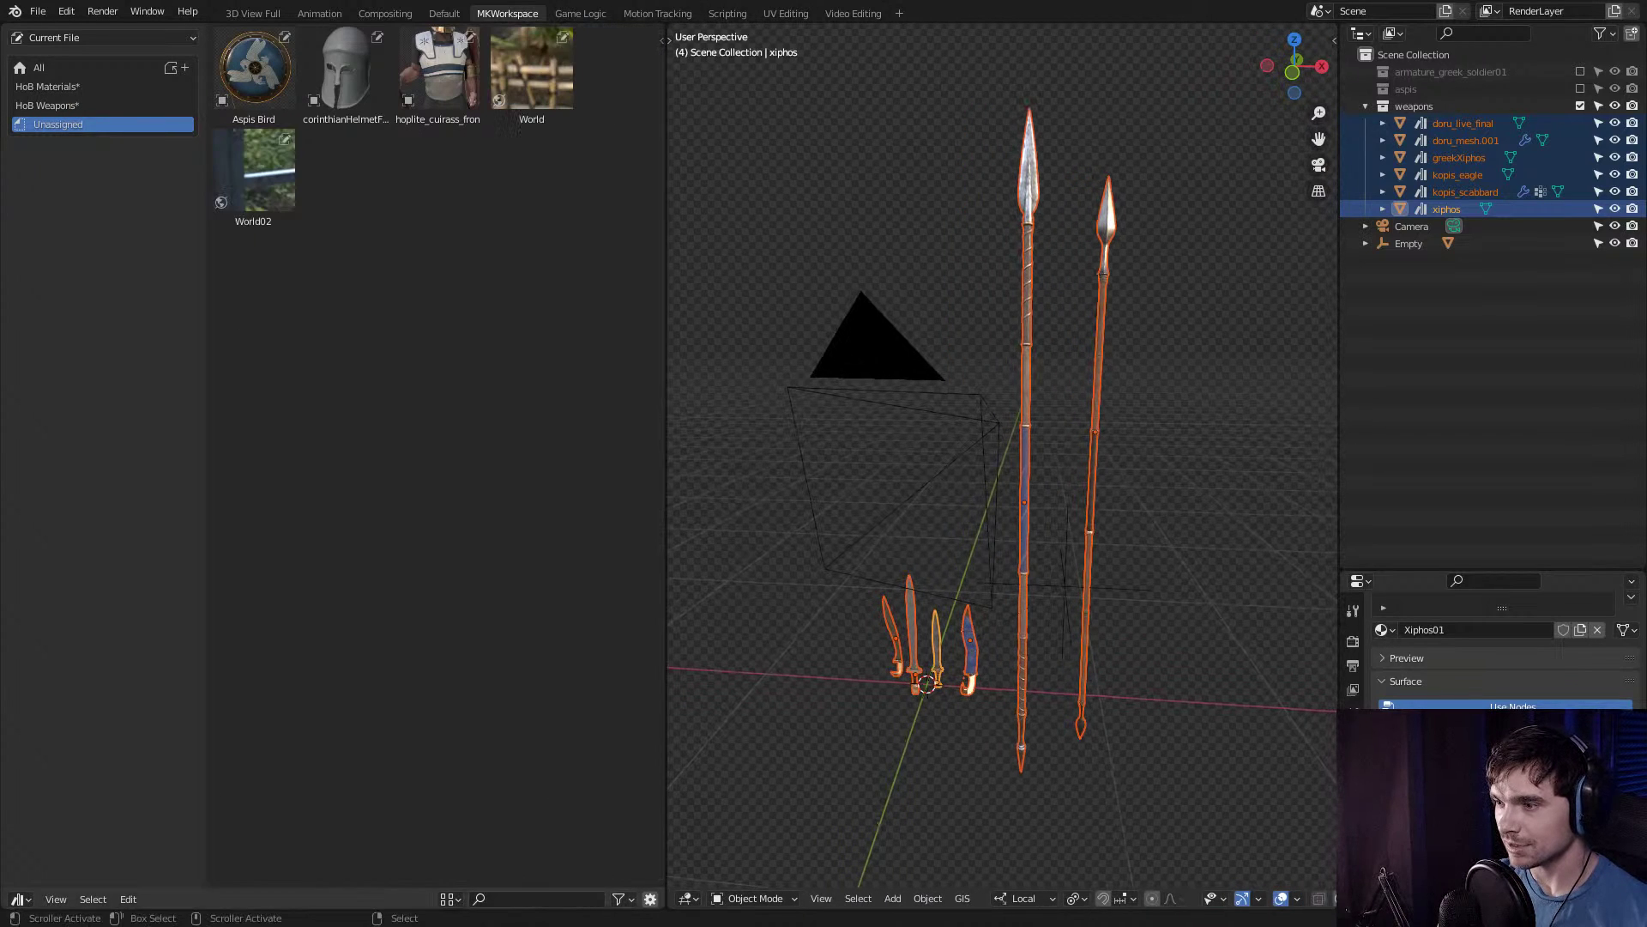
pyautogui.click(346, 72)
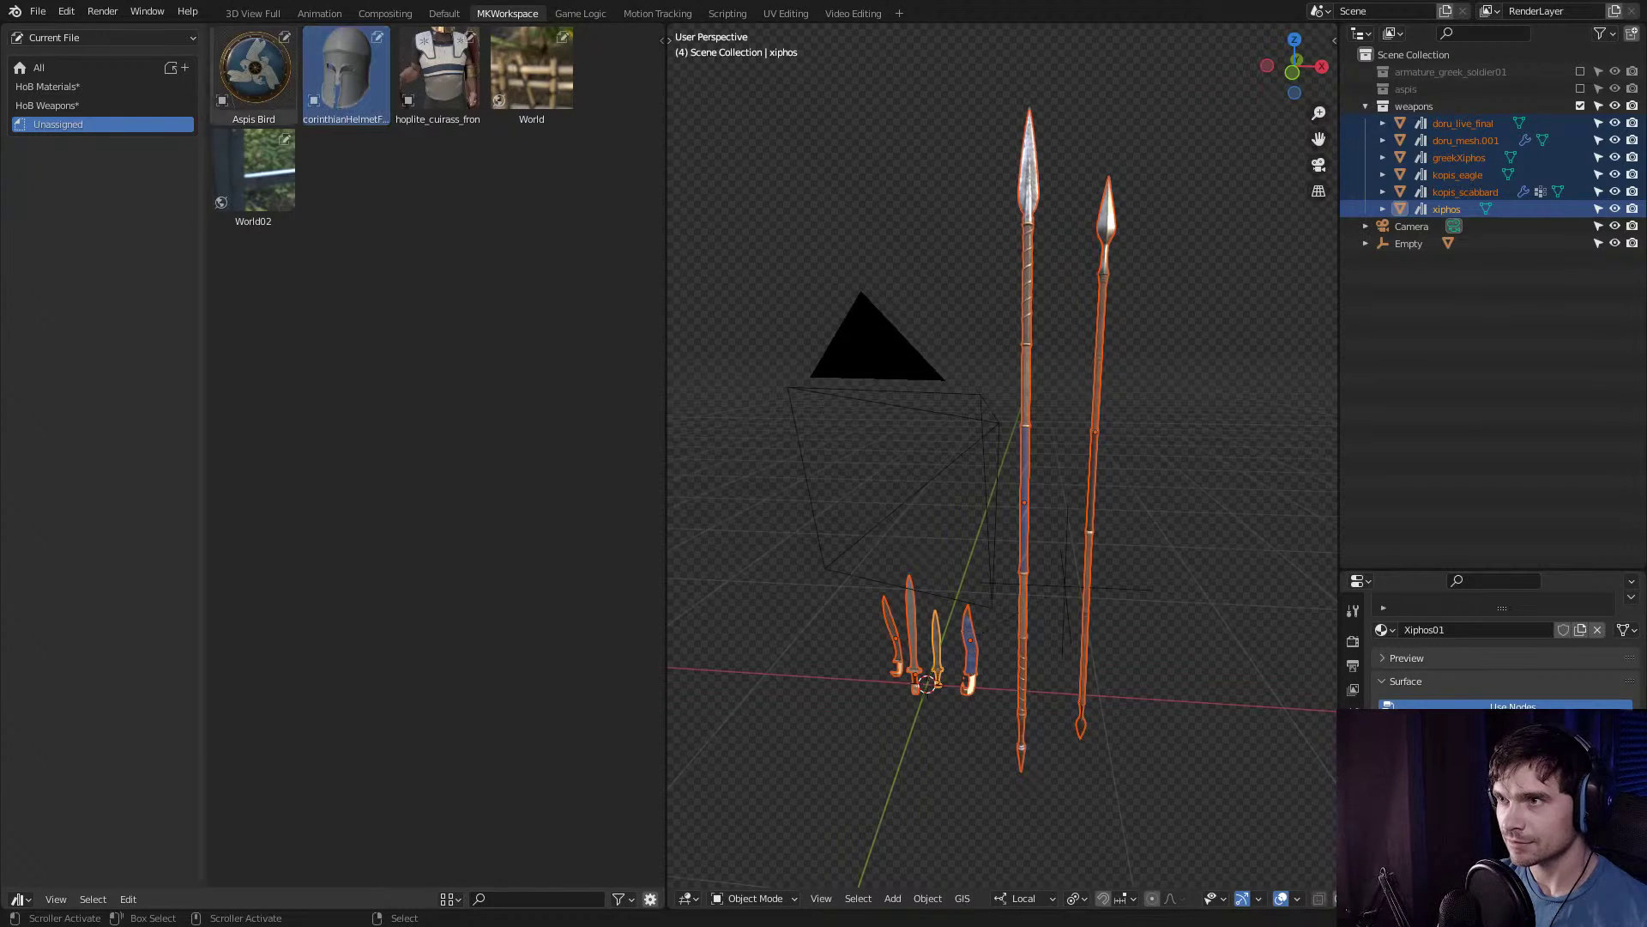
pyautogui.click(450, 898)
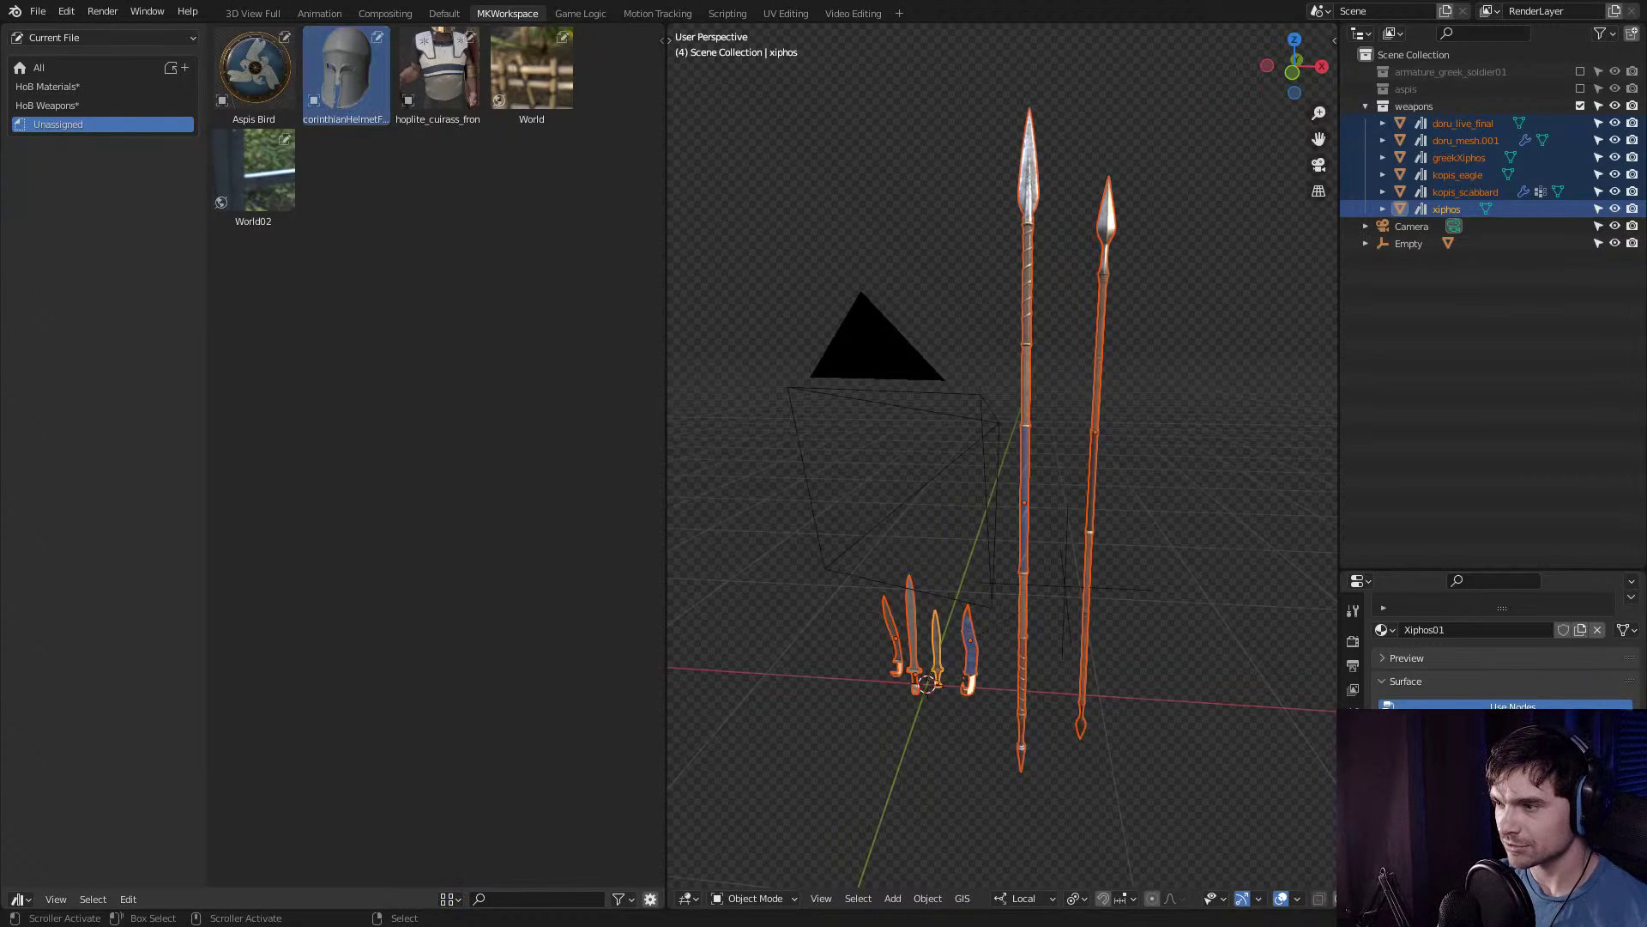
pyautogui.click(650, 898)
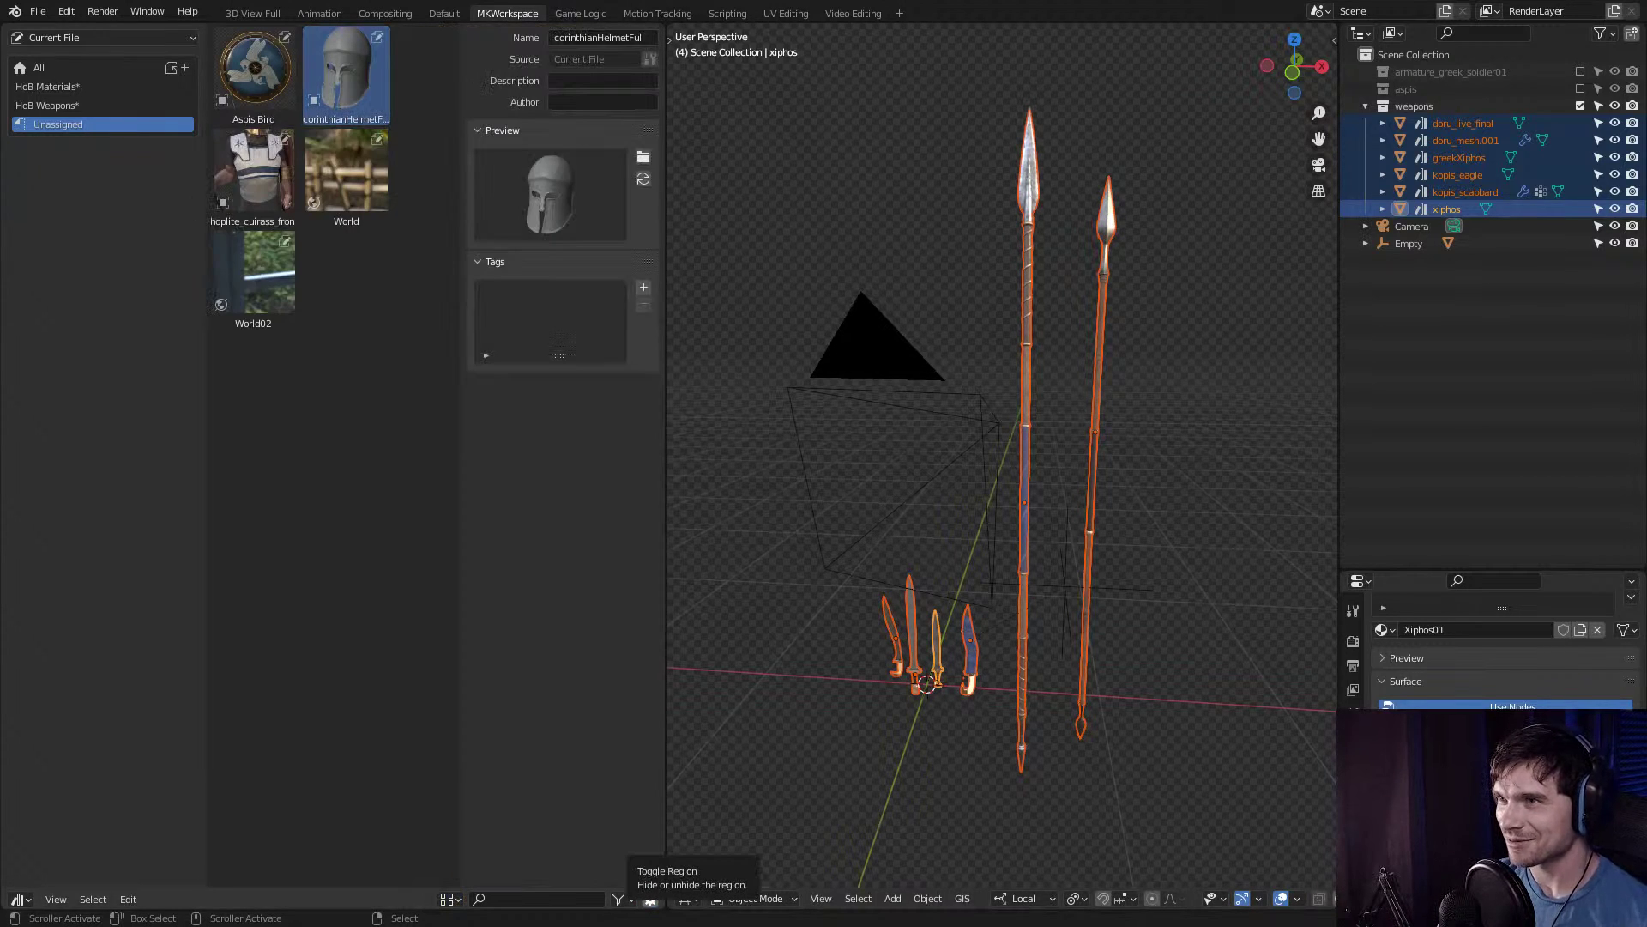
pyautogui.click(650, 898)
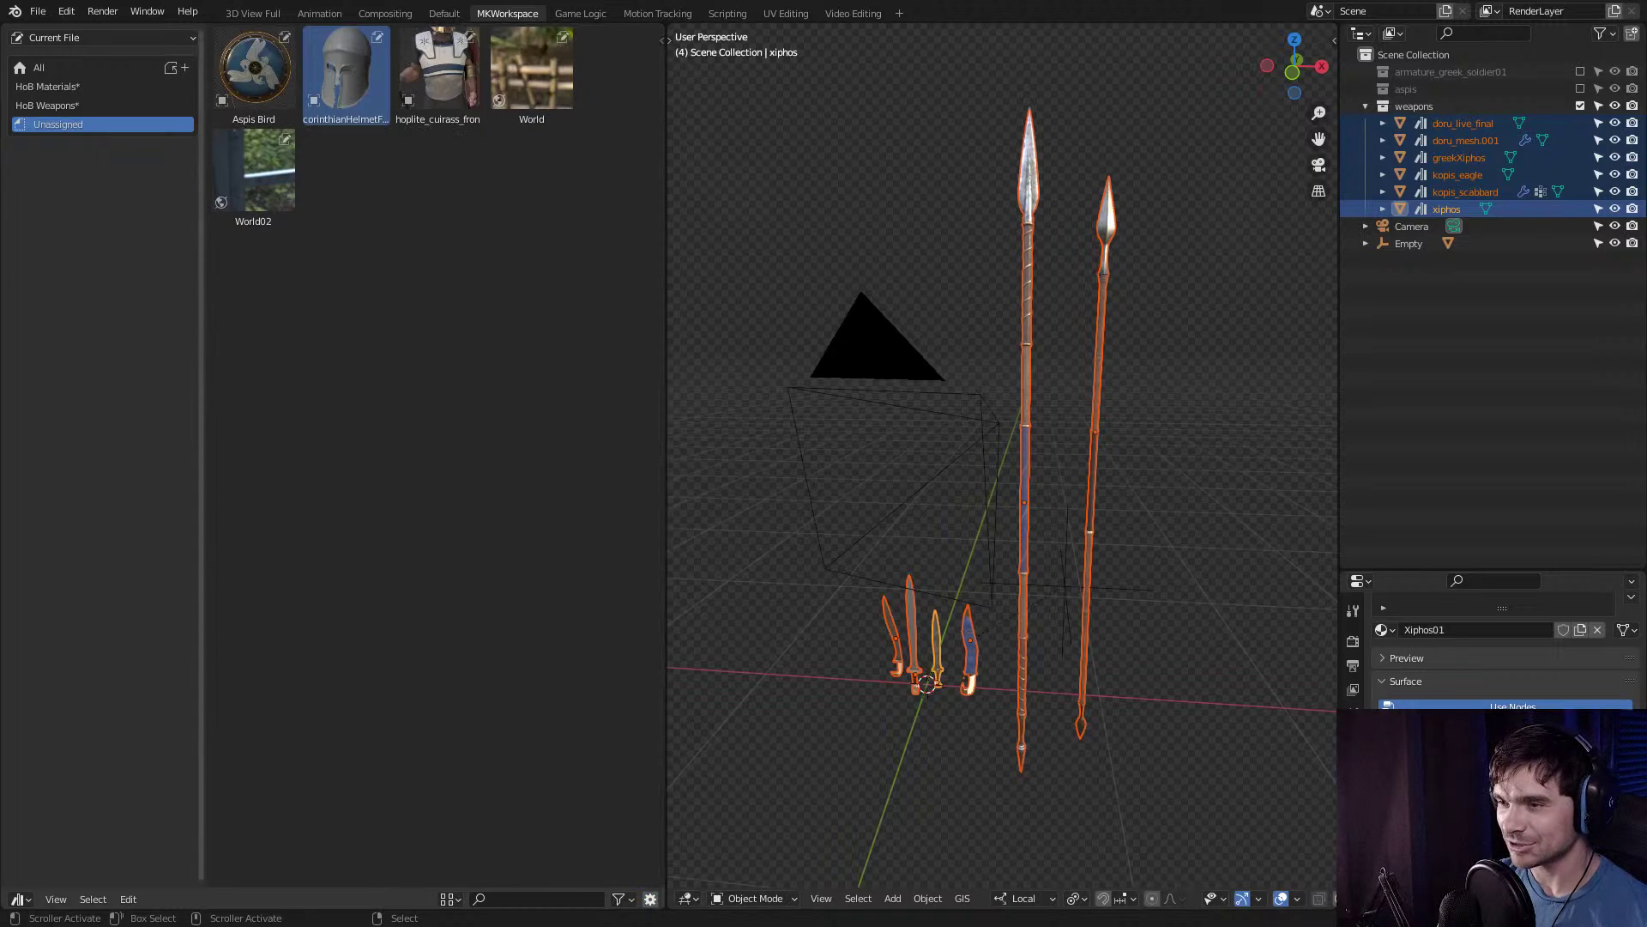
pyautogui.click(56, 898)
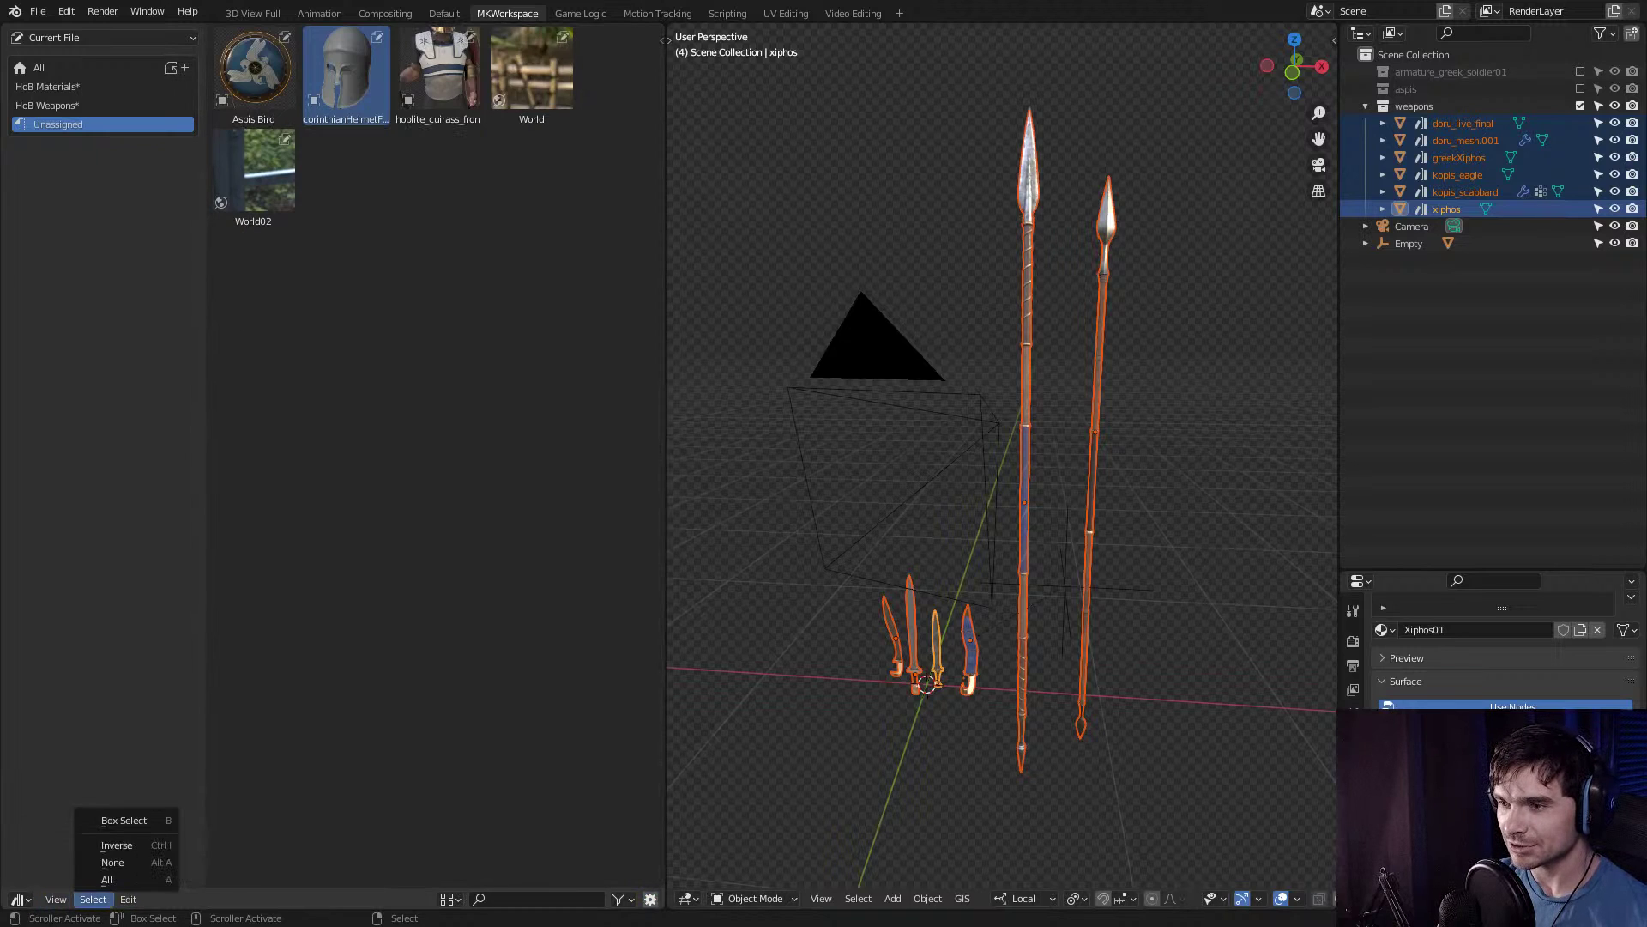
pyautogui.click(292, 601)
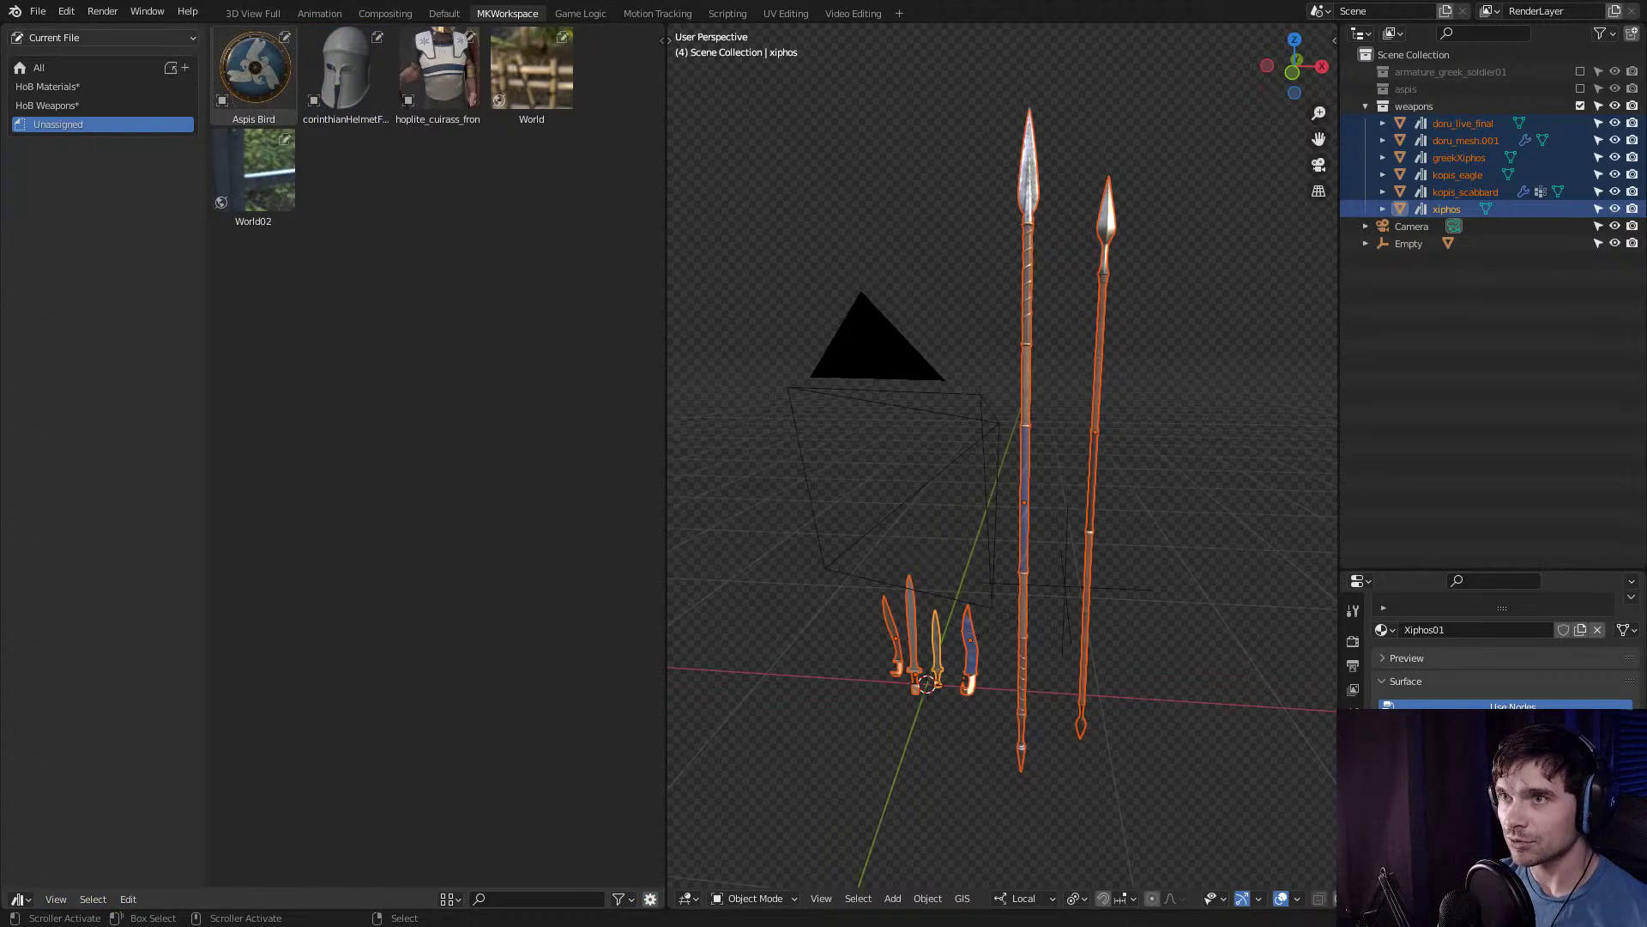
pyautogui.click(103, 38)
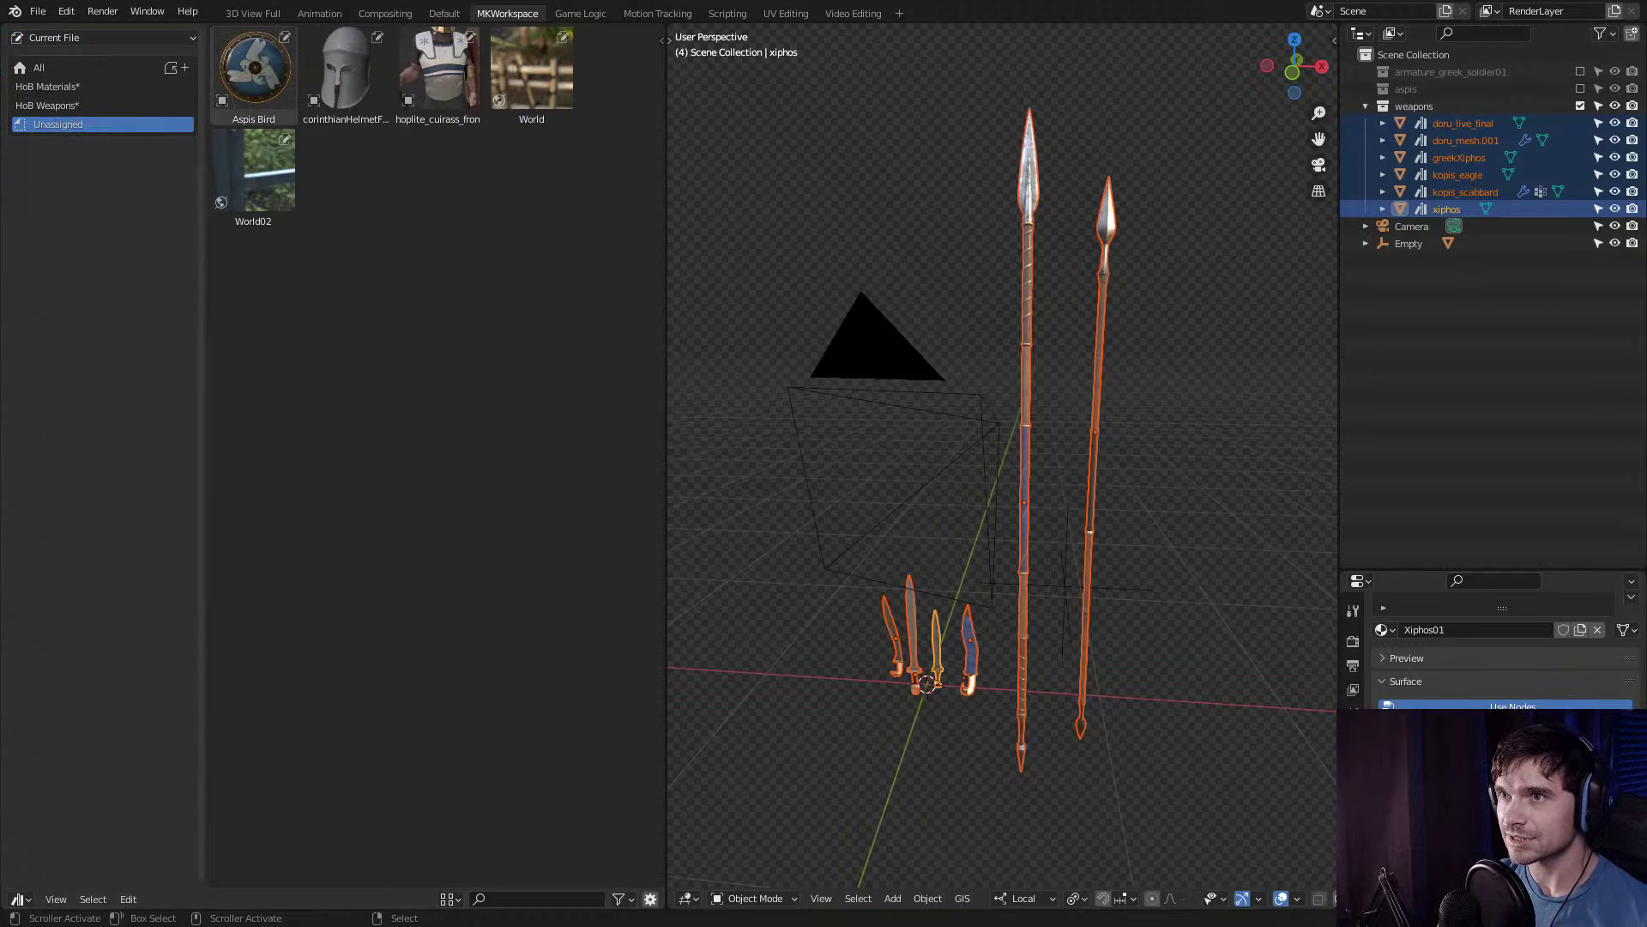
pyautogui.moveTo(1004, 446); pyautogui.dragTo(1021, 429, button='middle')
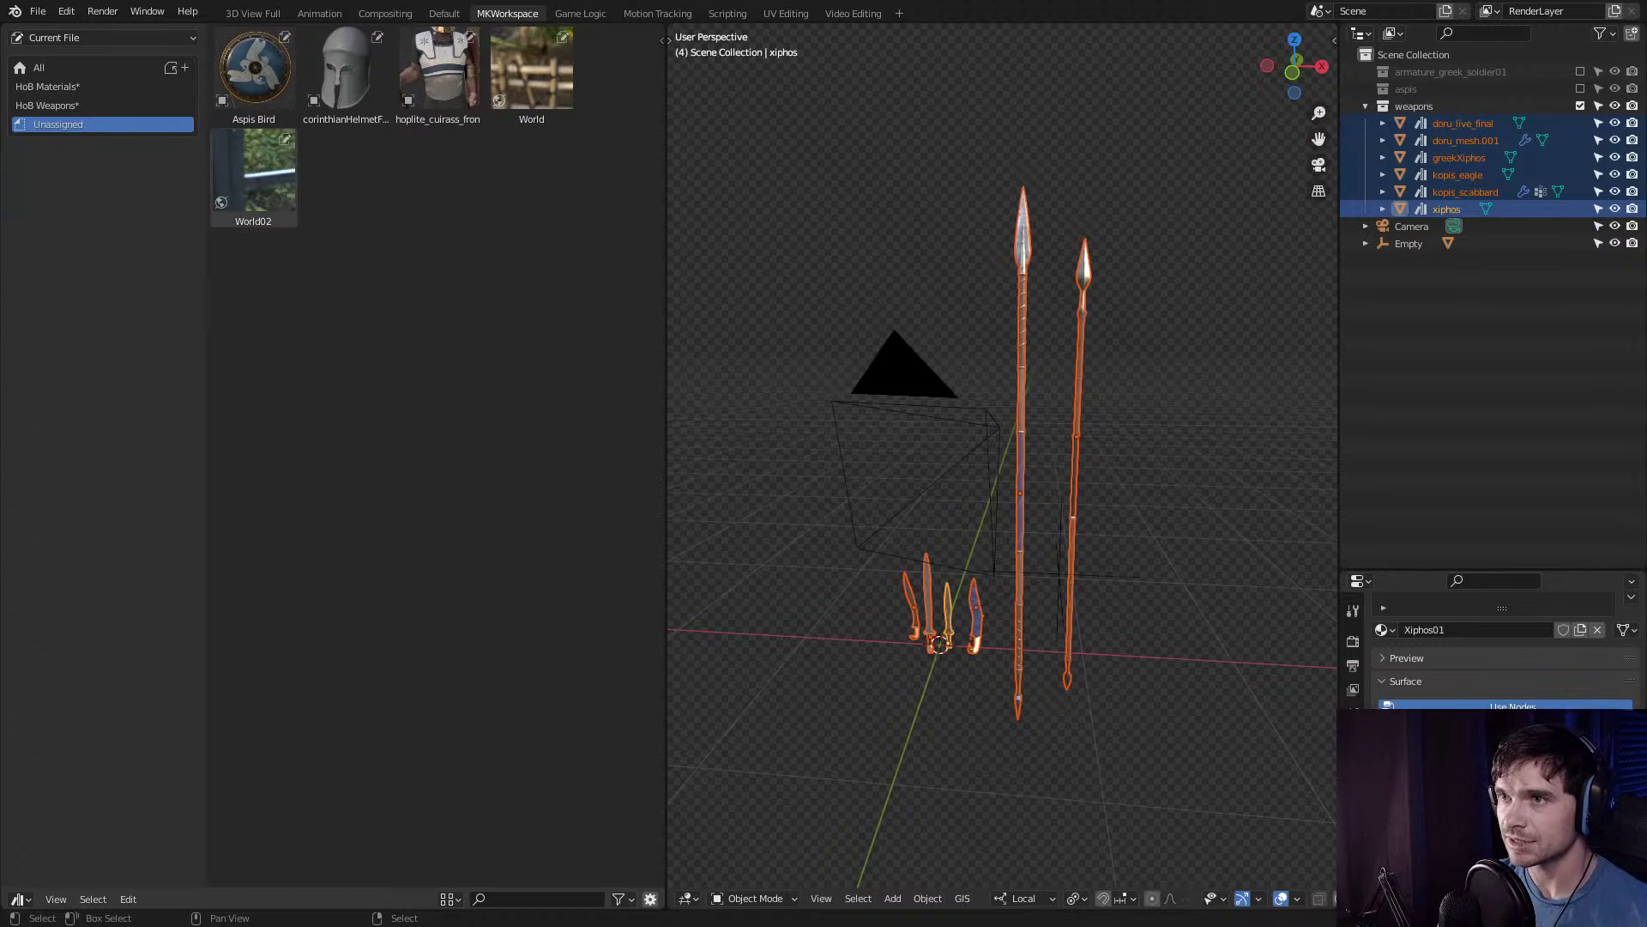
# Open the HoB Weapons catalog and view its assets in a maximized Asset Browser before restoring the layout.
pyautogui.click(47, 106)
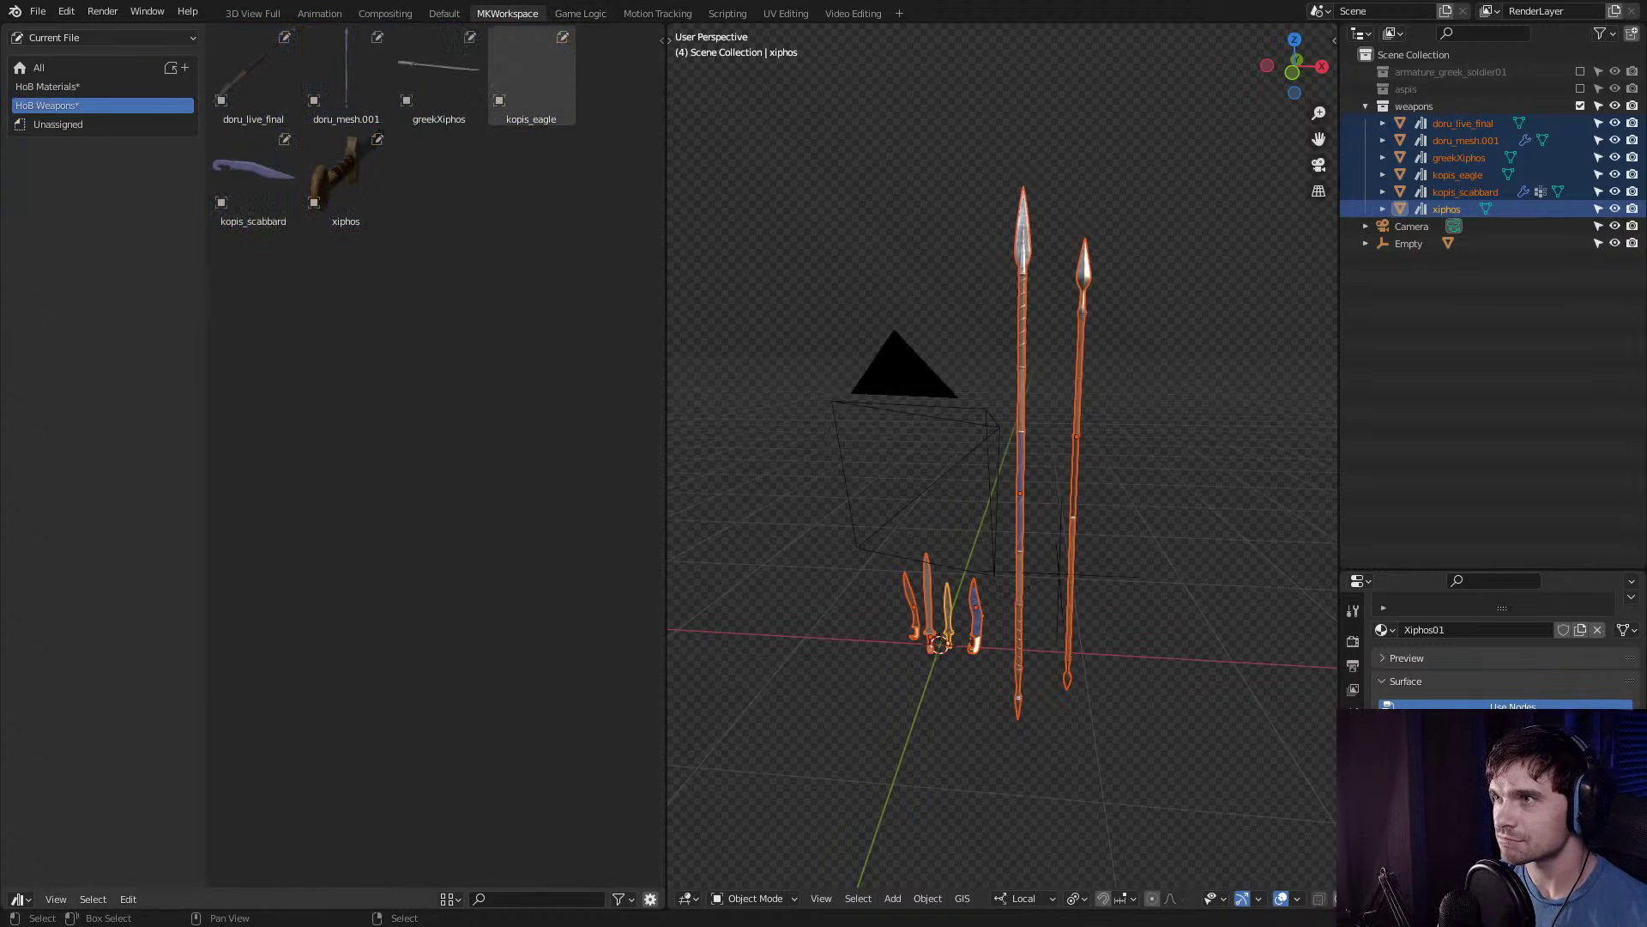
pyautogui.hotkey('ctrl', 'space')
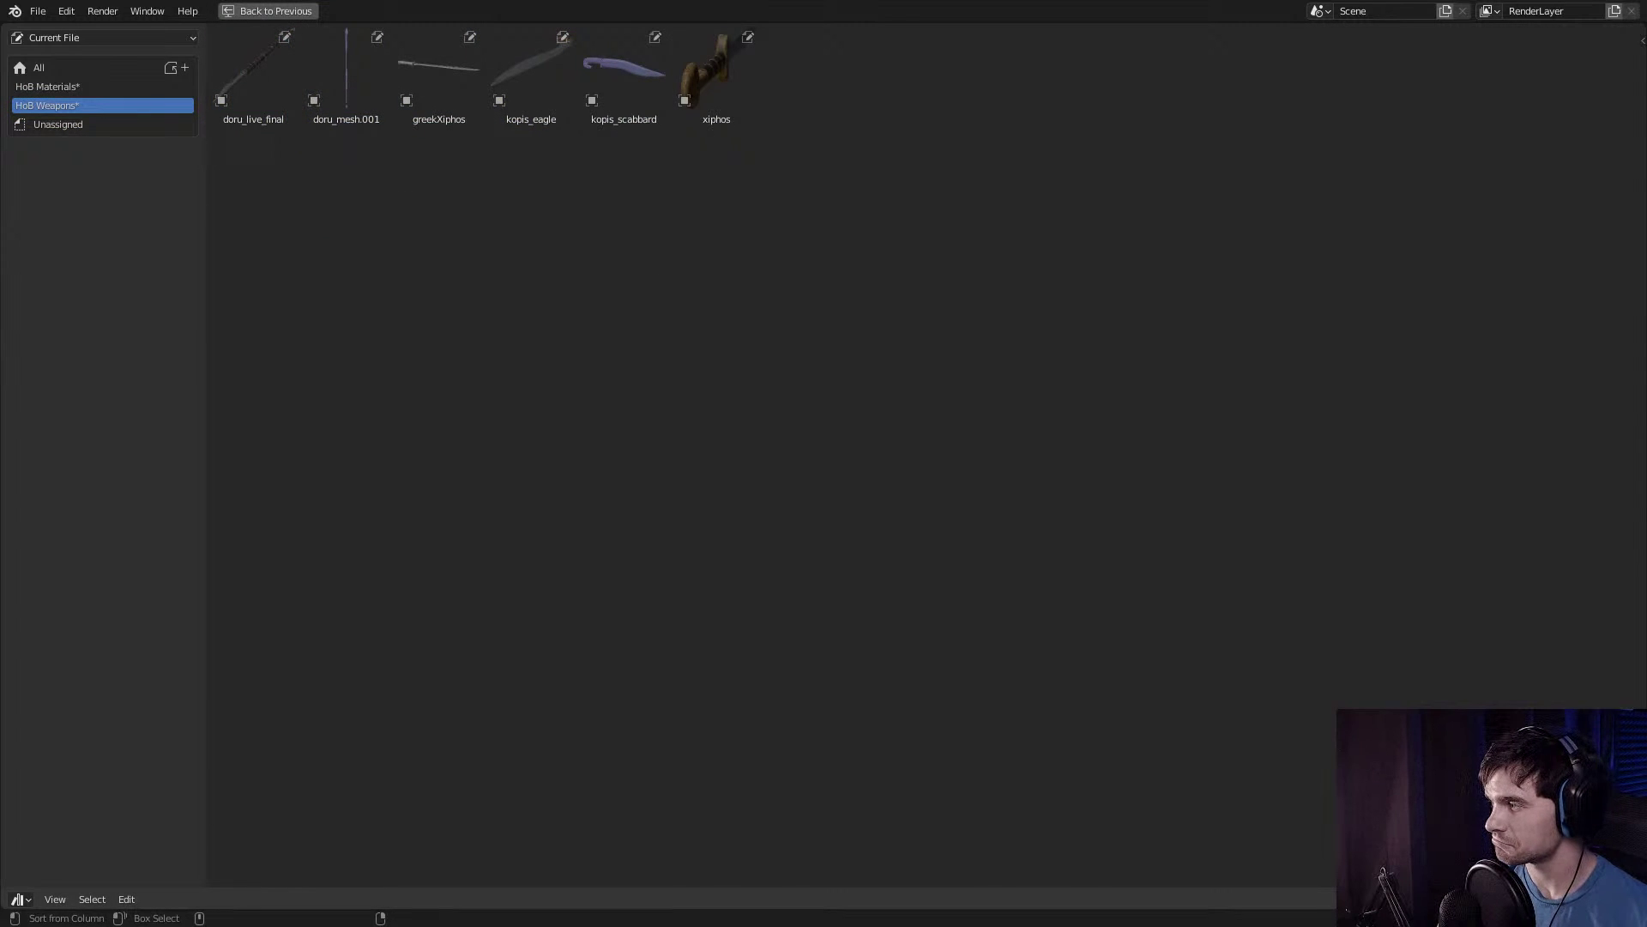
pyautogui.hotkey('ctrl', 'space')
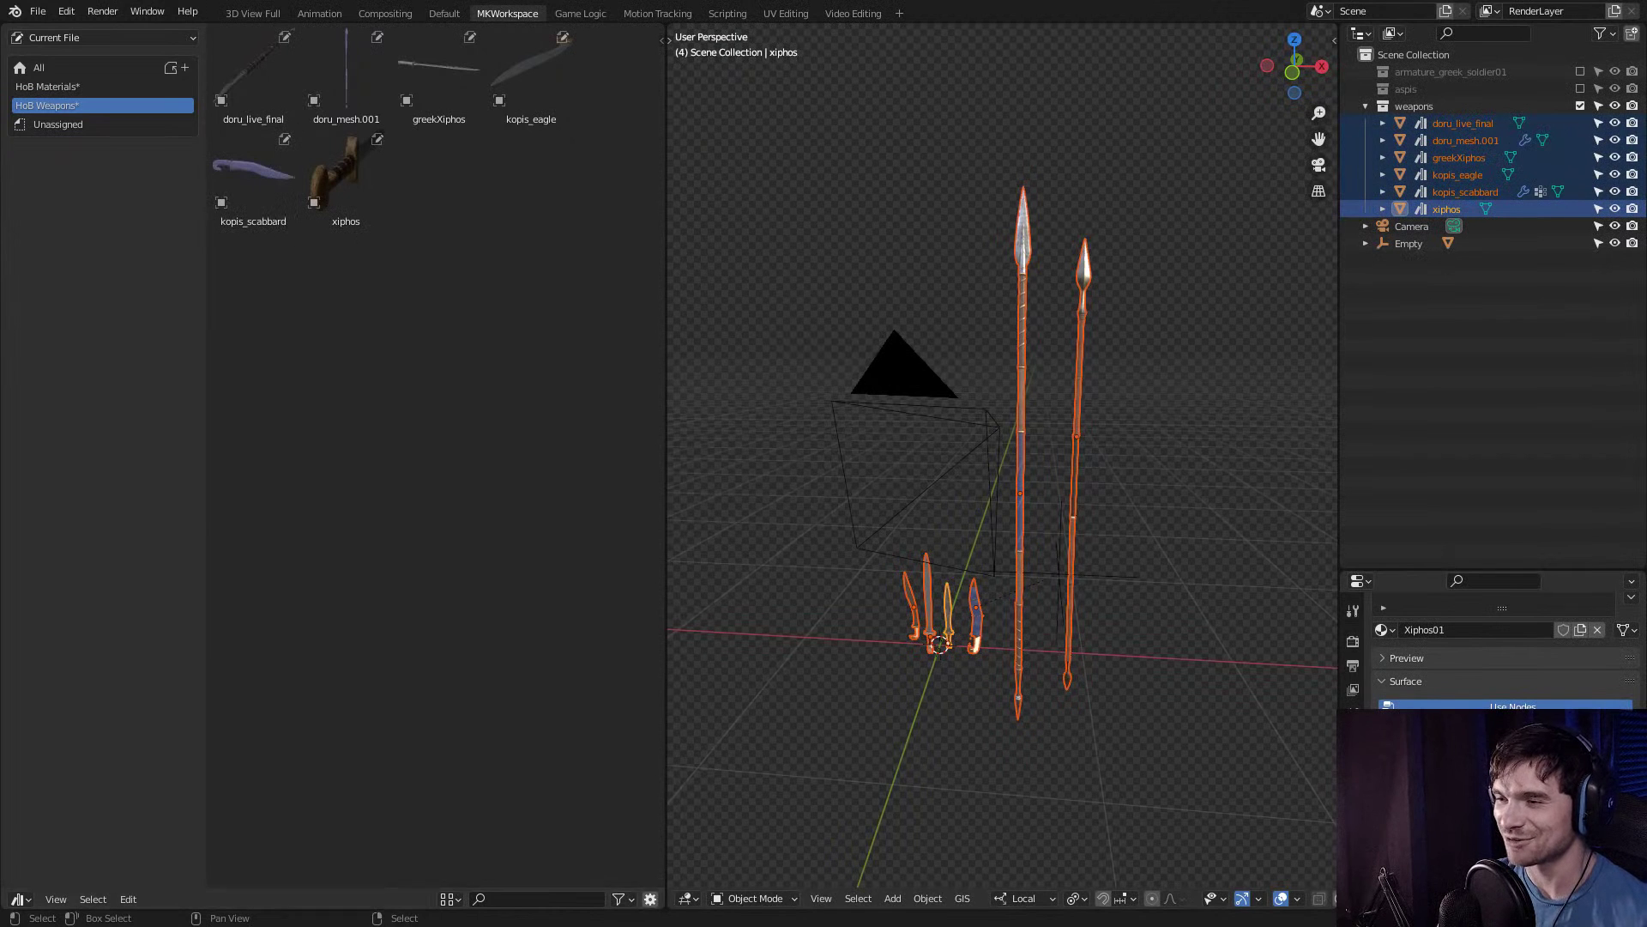
# Switch the Asset Browser area to a 3D Viewport and back to the Asset Browser.
pyautogui.click(18, 899)
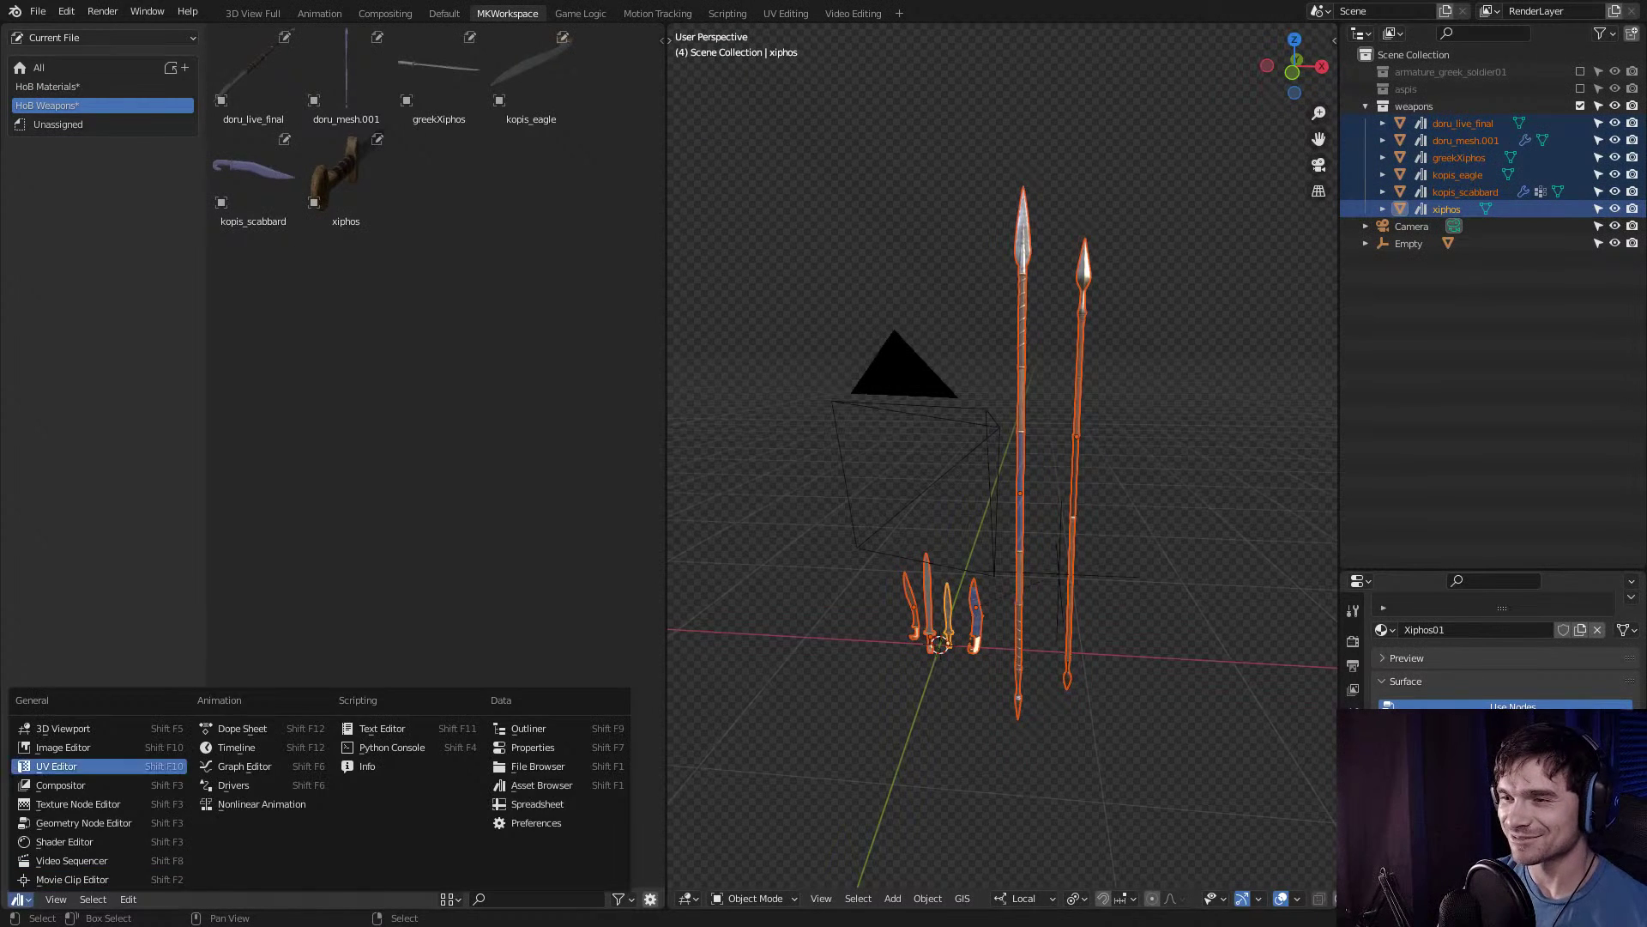
pyautogui.click(52, 729)
pyautogui.click(19, 898)
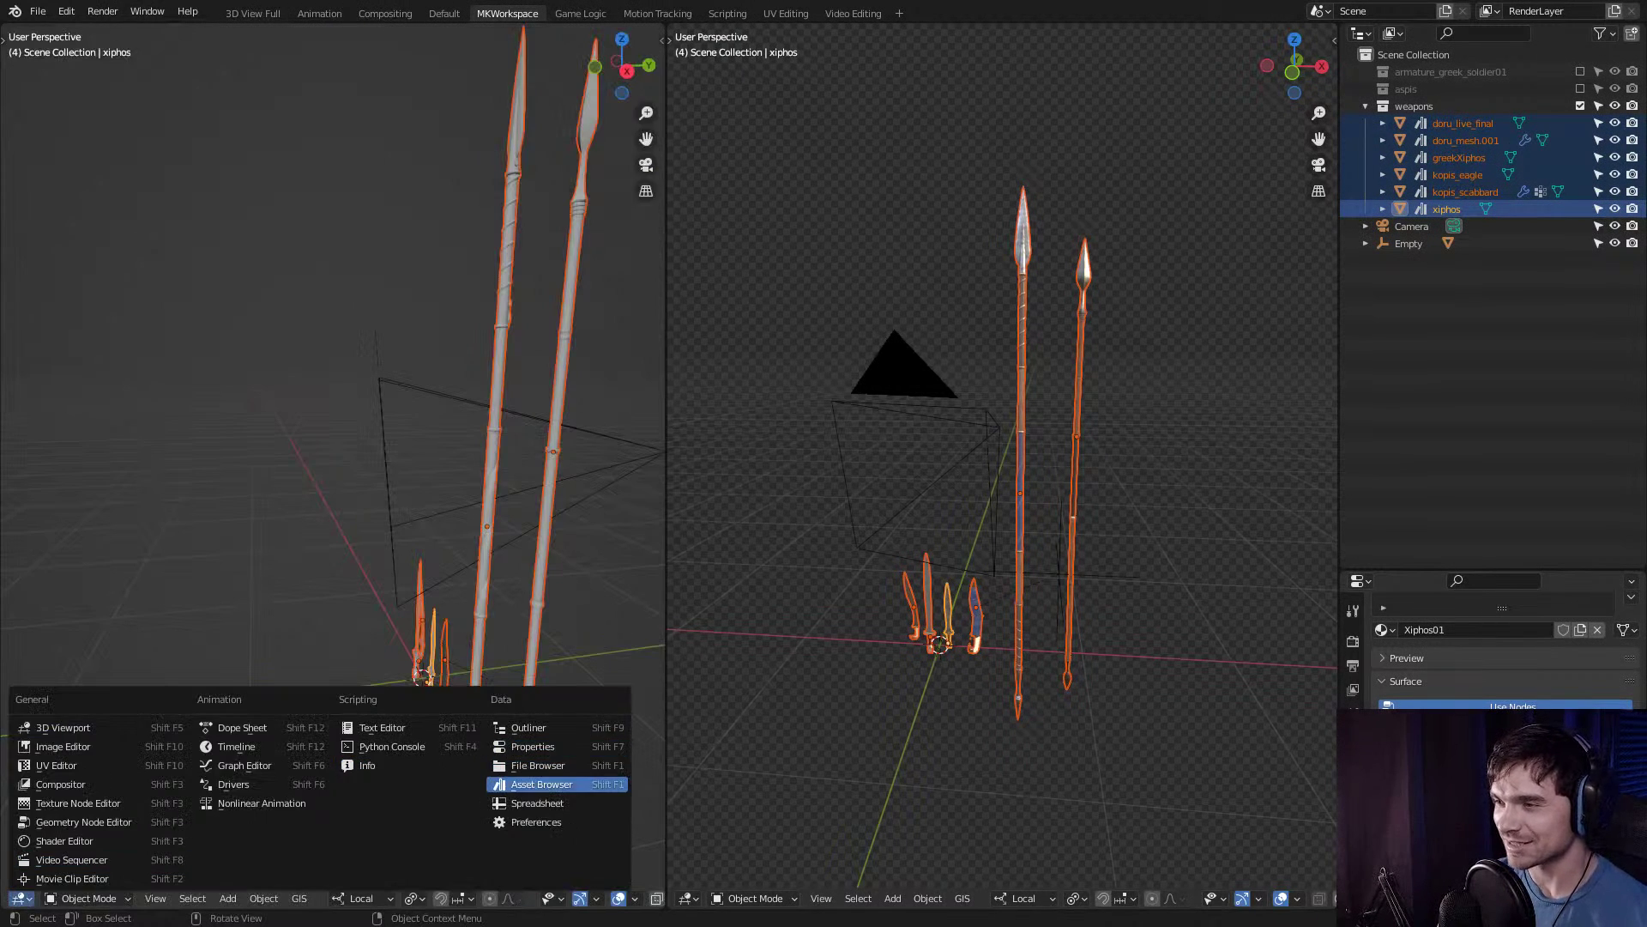
pyautogui.click(541, 785)
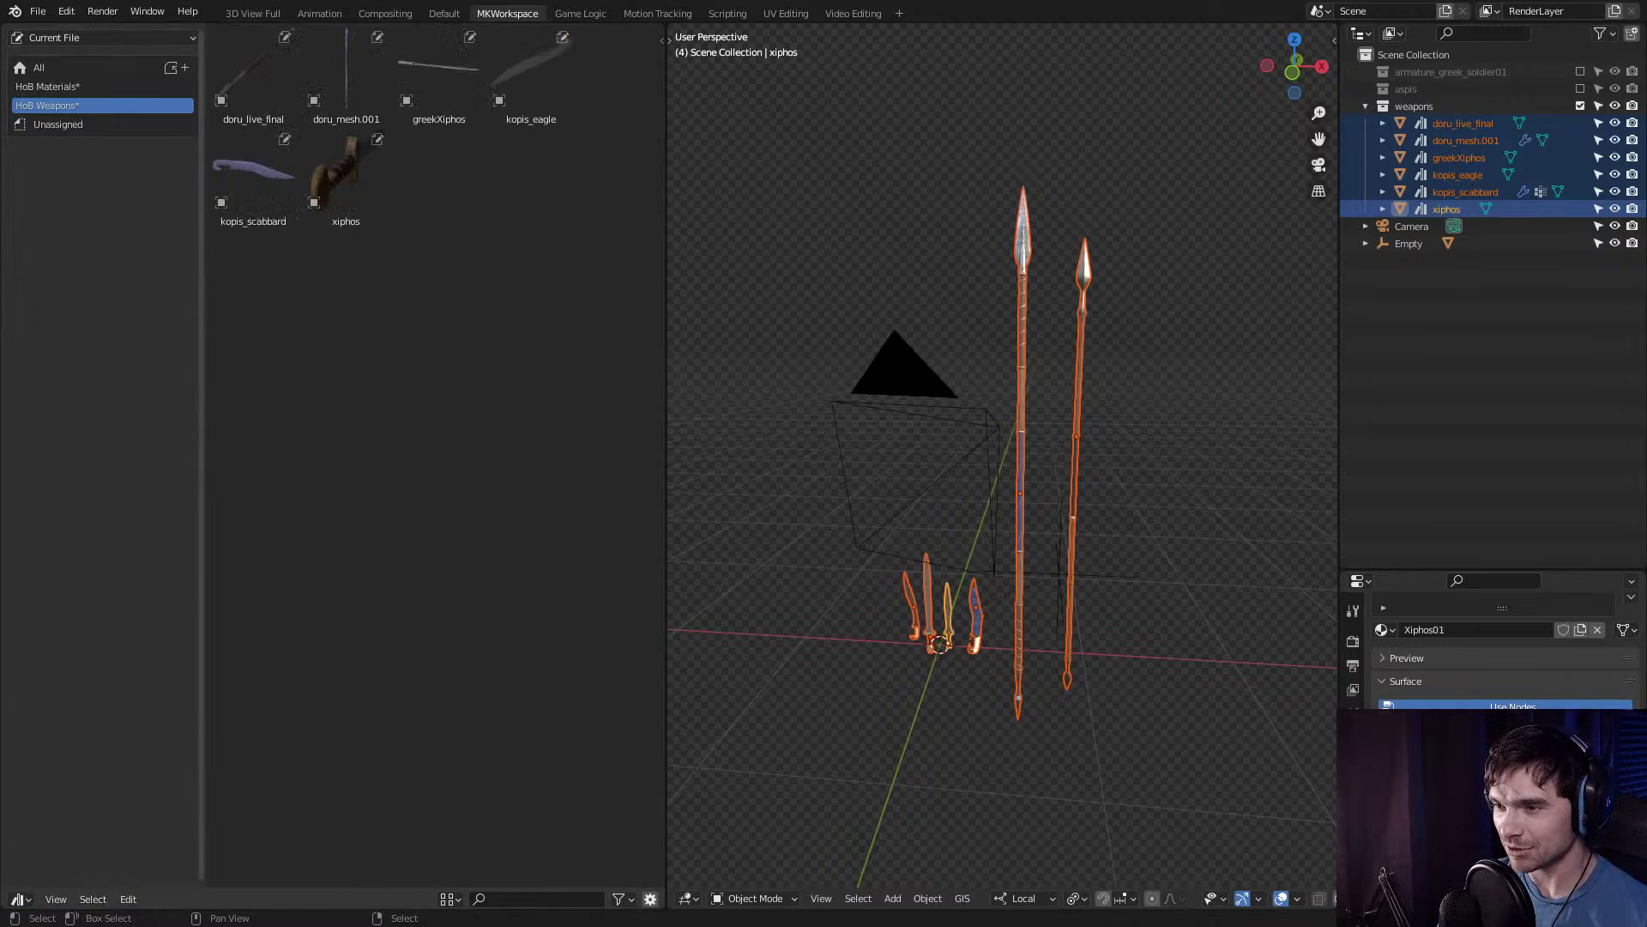
# Select the xiphos asset and refresh the asset library.
pyautogui.click(346, 176)
pyautogui.rightClick(344, 168)
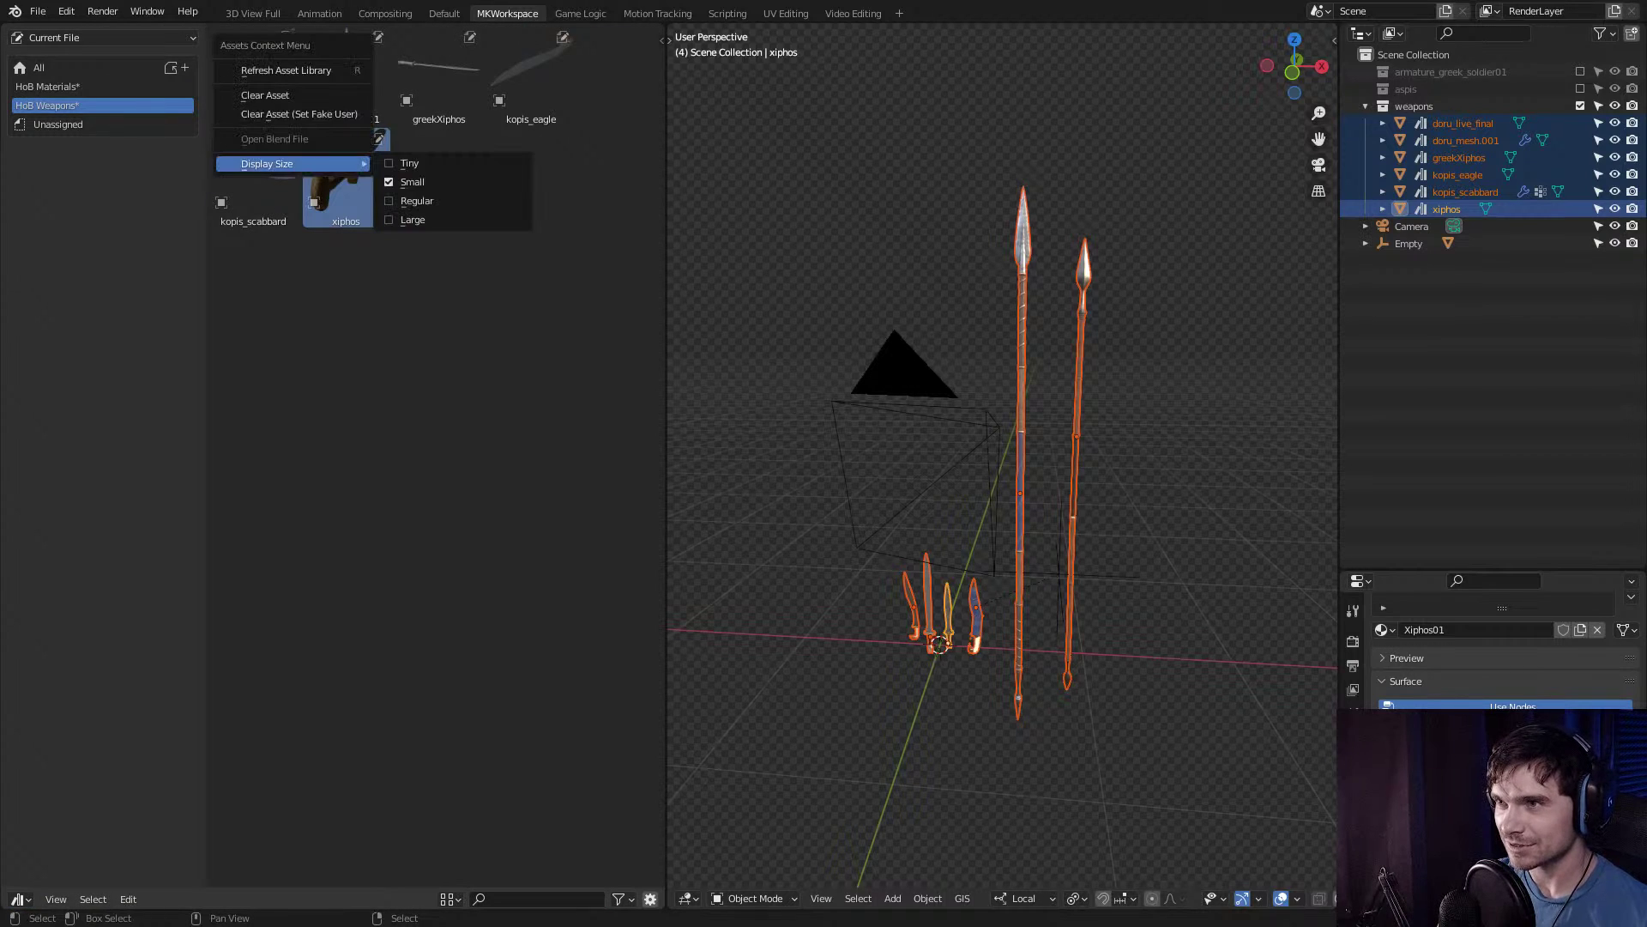
pyautogui.click(291, 70)
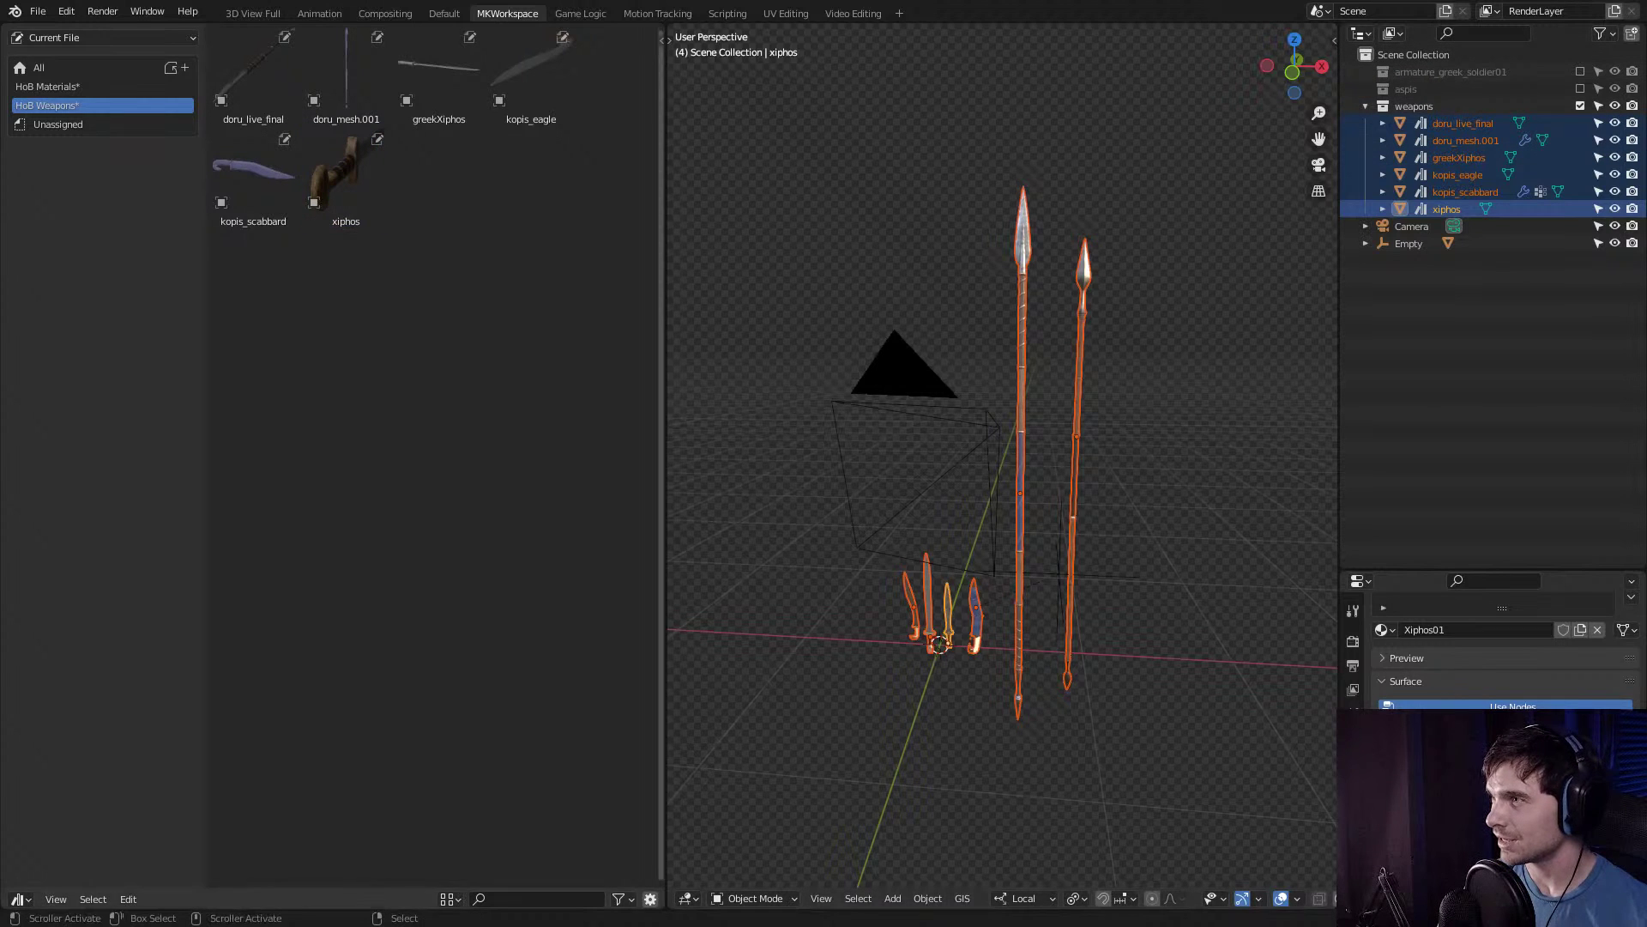
# Widen the Asset Browser further and view the details and preview of the xiphos asset before hiding them.
pyautogui.moveTo(664, 429); pyautogui.dragTo(799, 429)
pyautogui.click(787, 898)
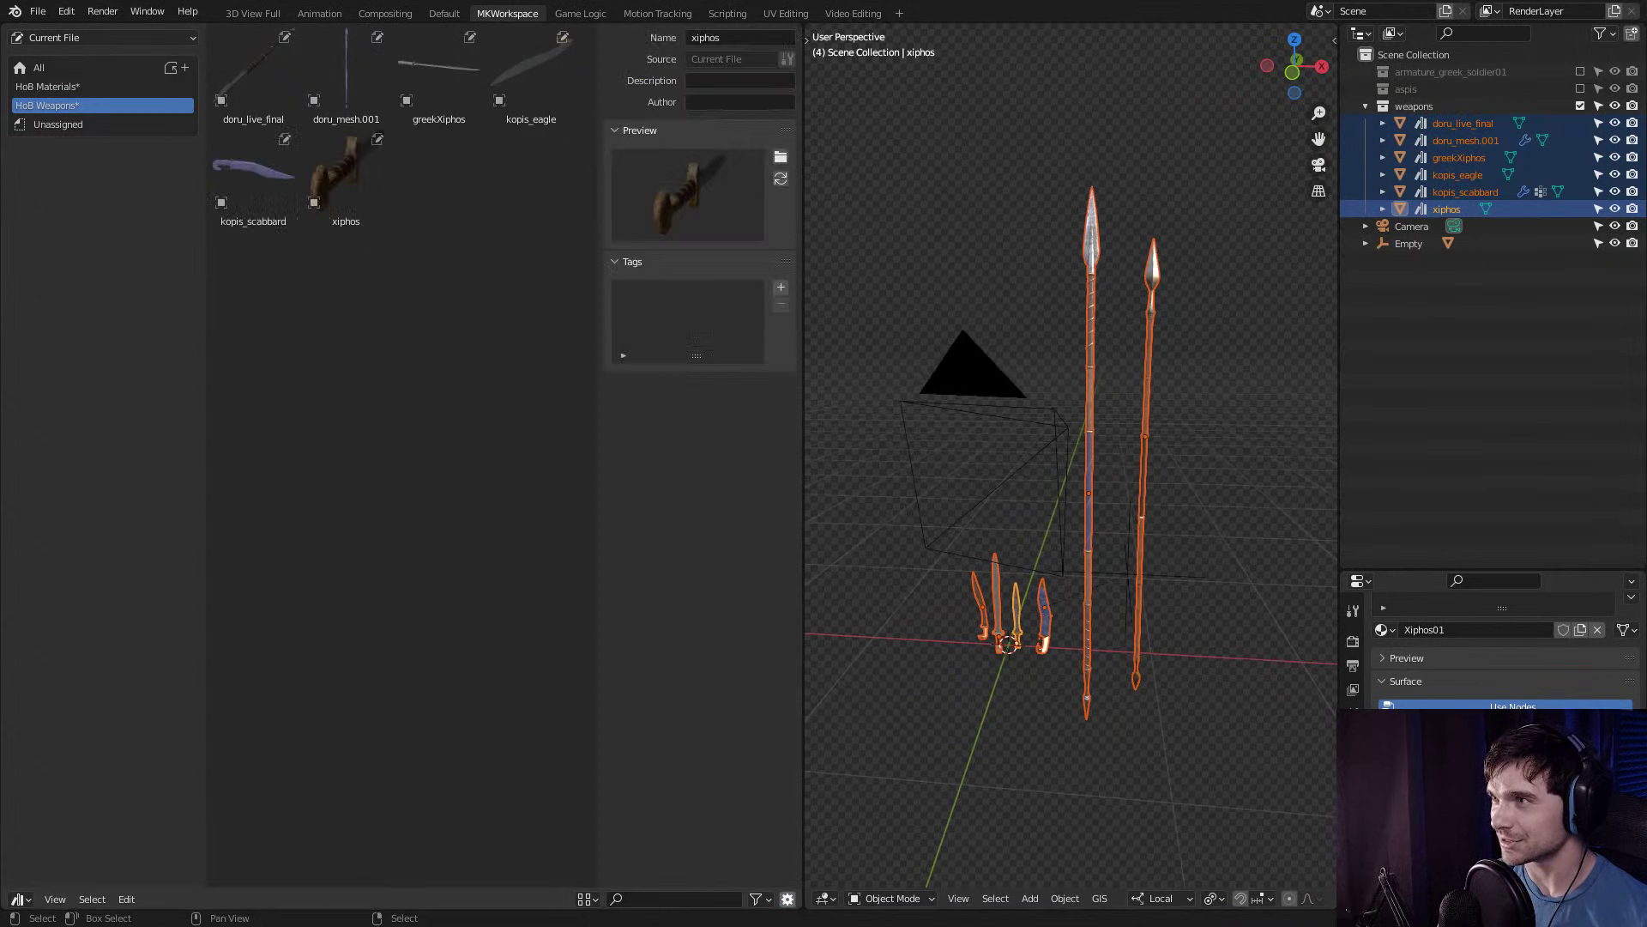
pyautogui.click(787, 898)
# Compare the listings of all assets, the unassigned assets and the HoB Weapons catalog.
pyautogui.click(86, 67)
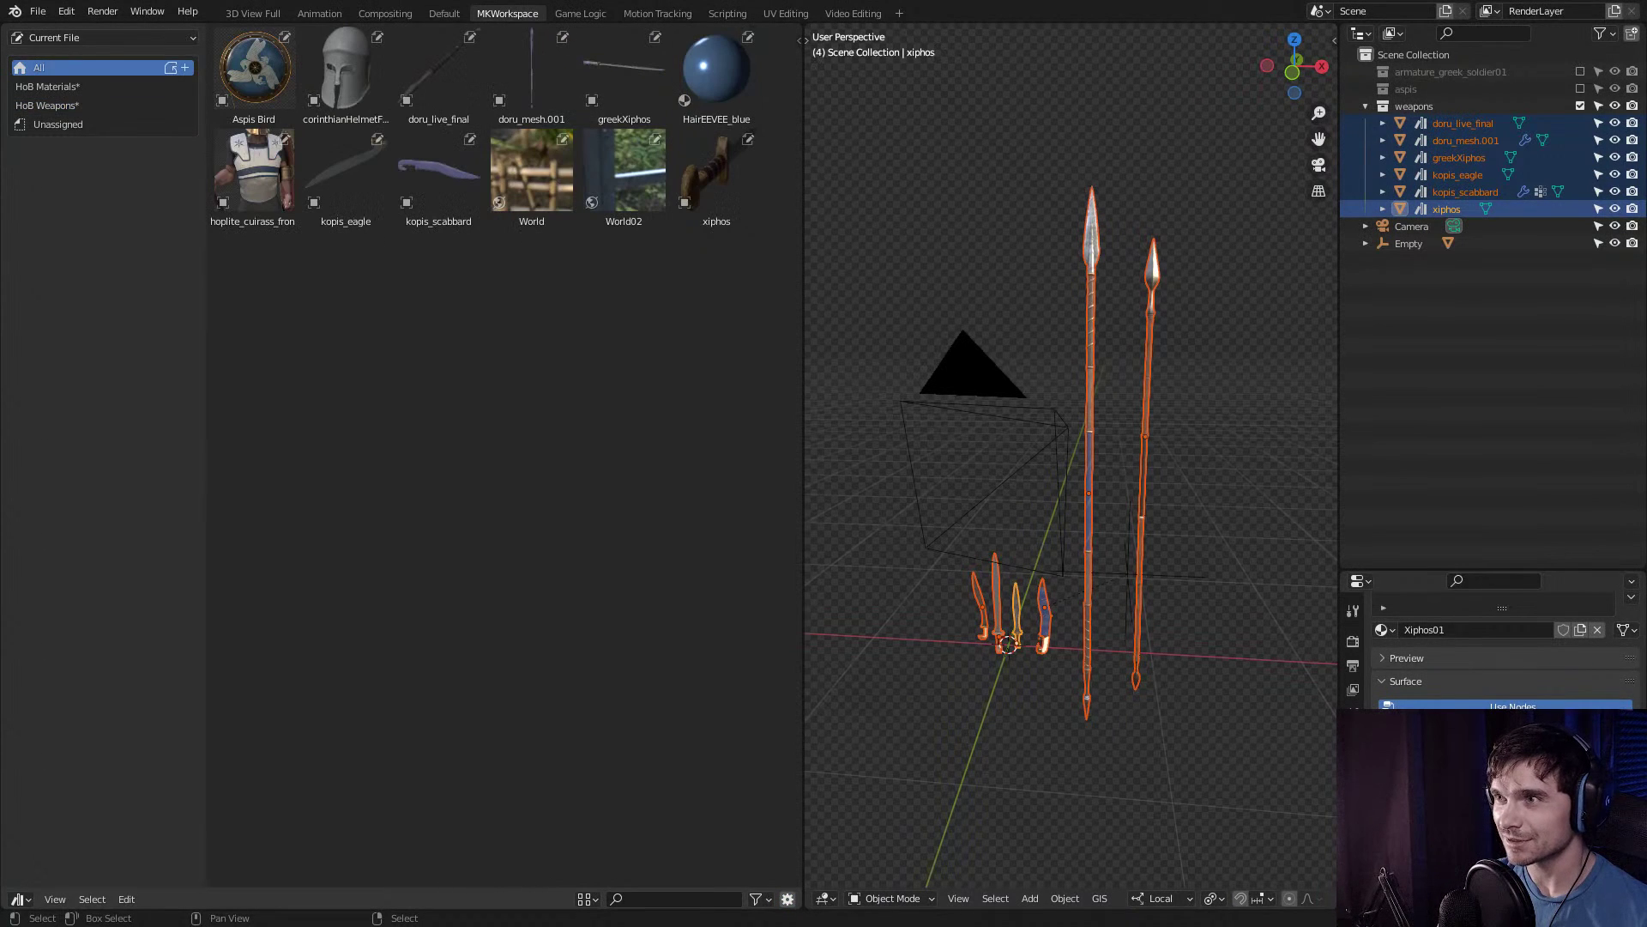
pyautogui.click(86, 125)
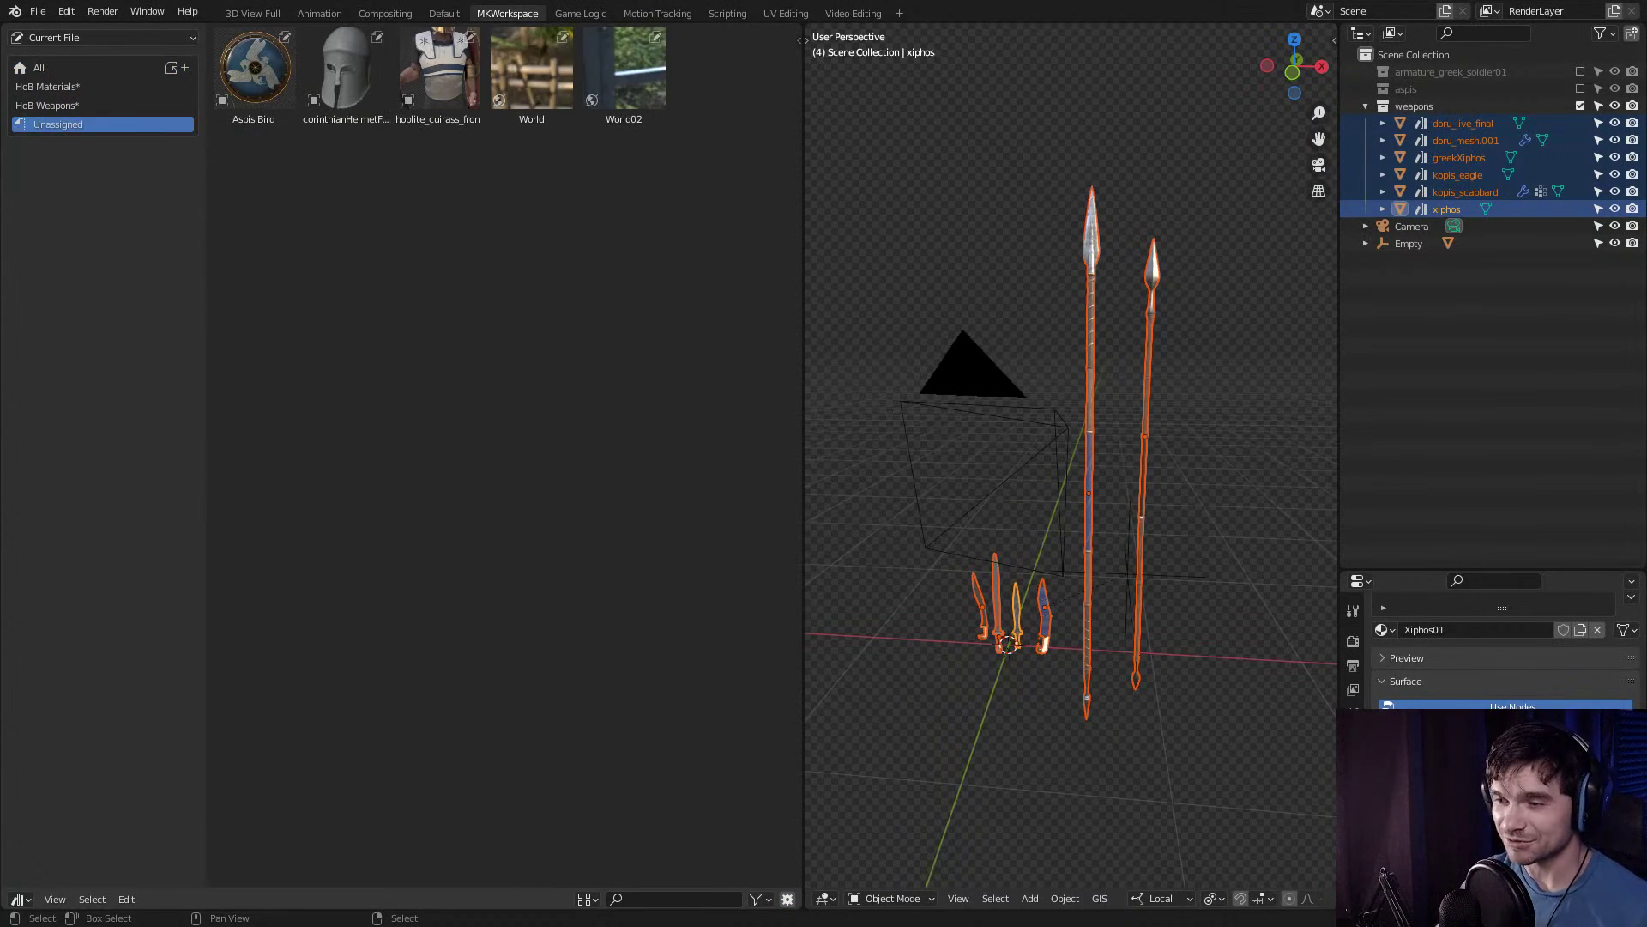
pyautogui.click(86, 105)
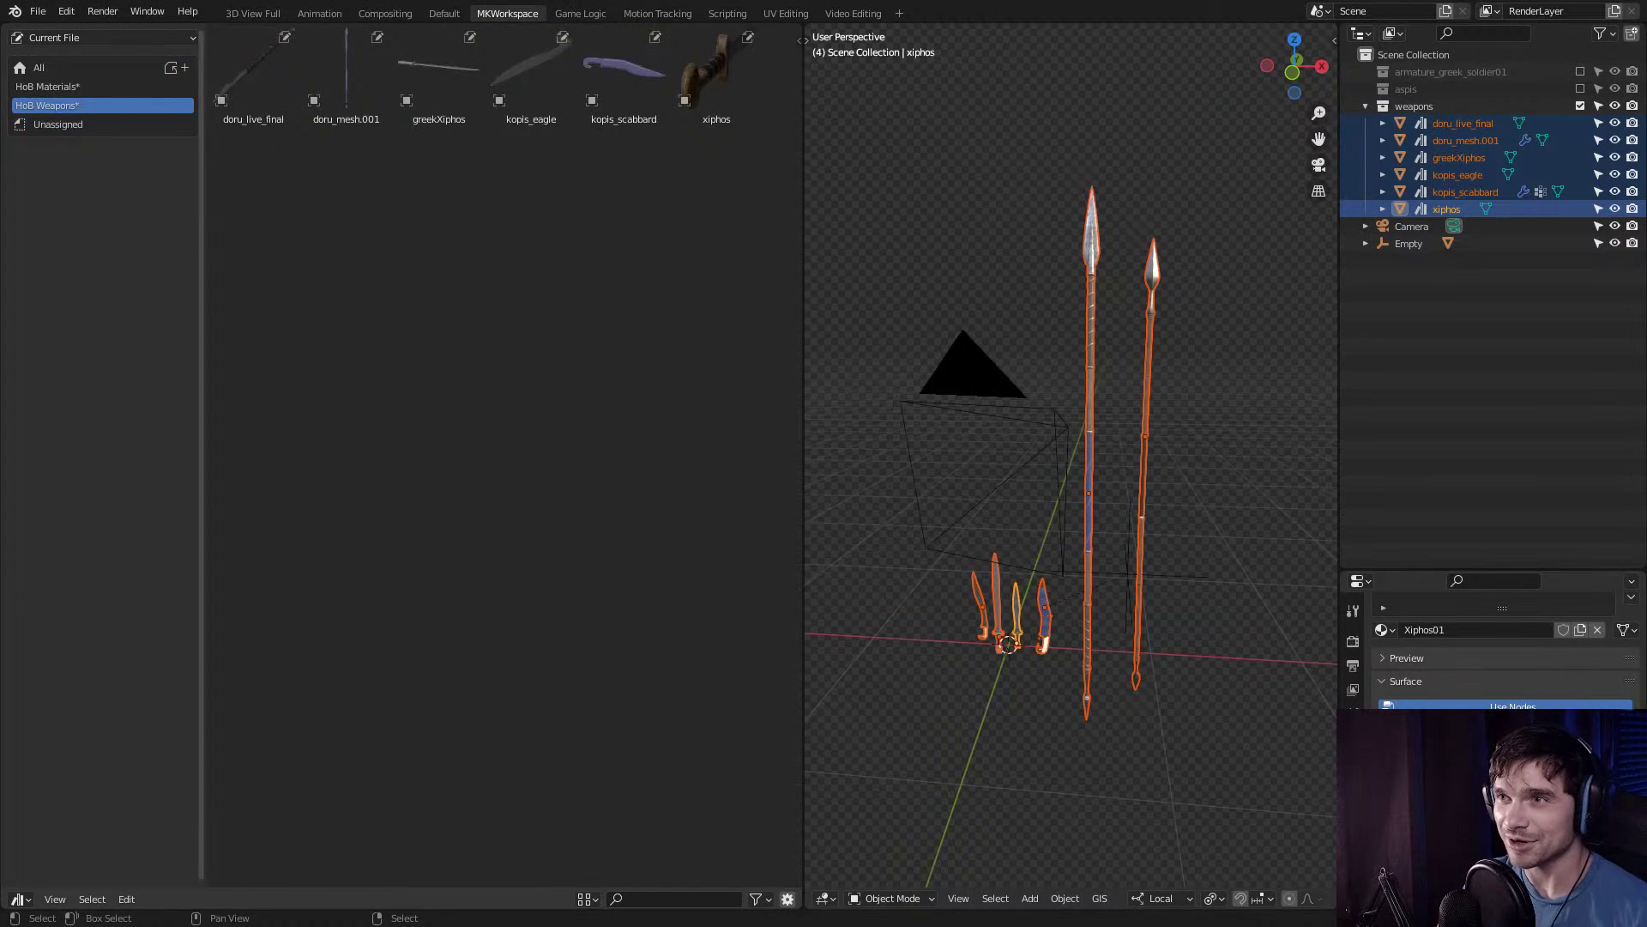
# Switch the Asset Browser to the HoB library and check the library's folder path in the preferences.
pyautogui.click(103, 37)
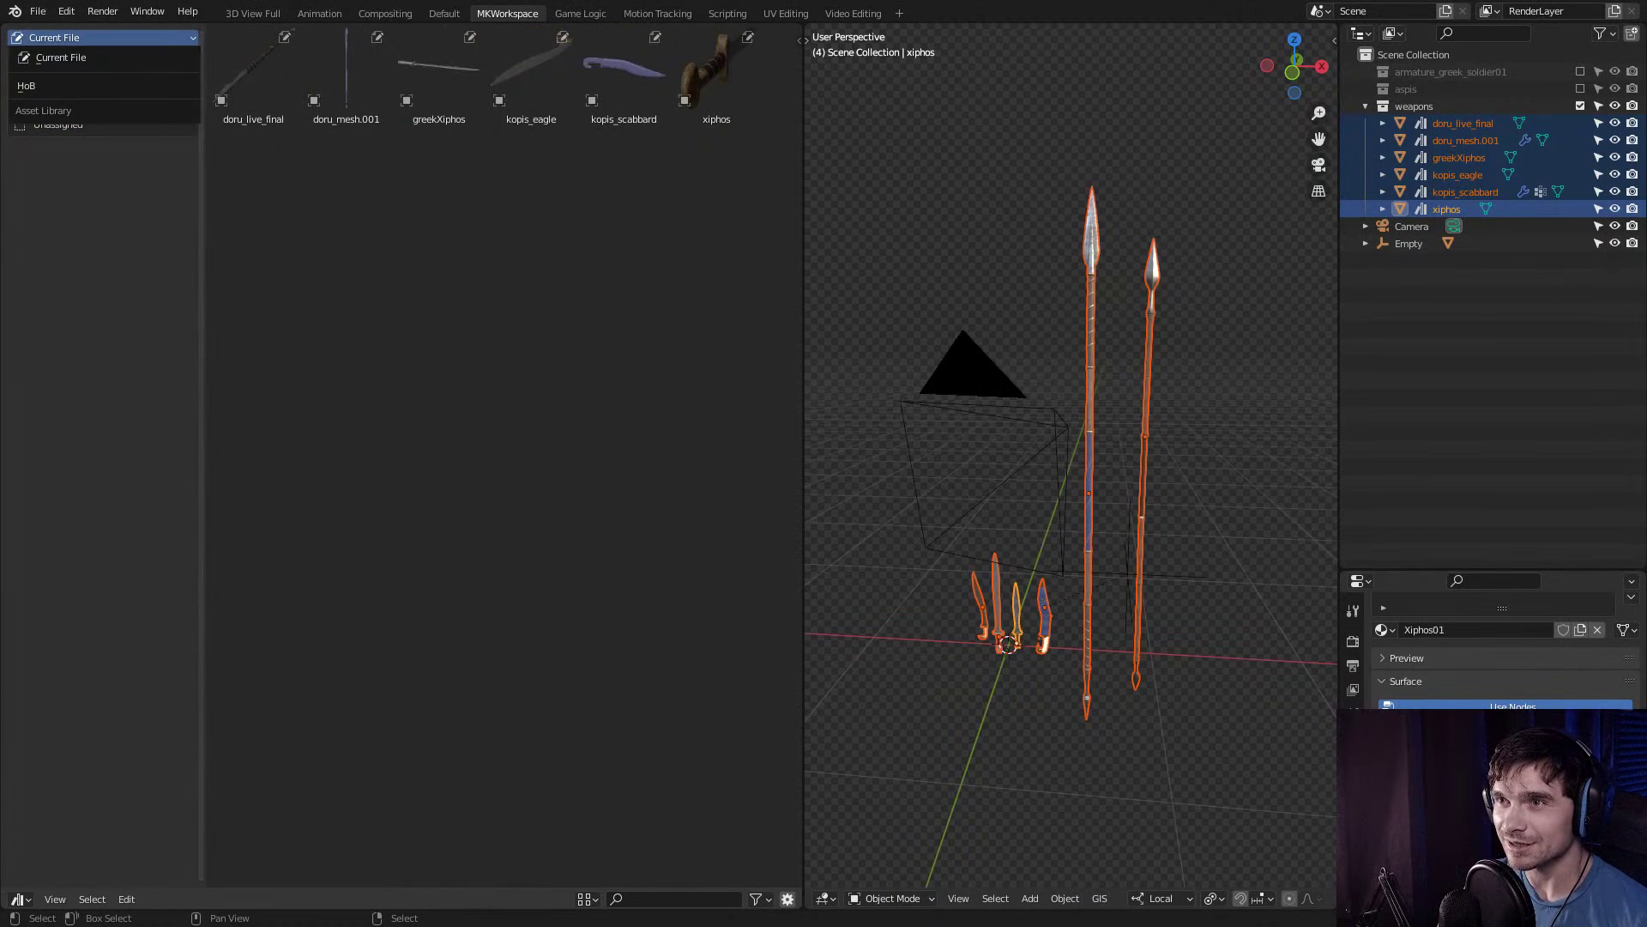
pyautogui.click(52, 86)
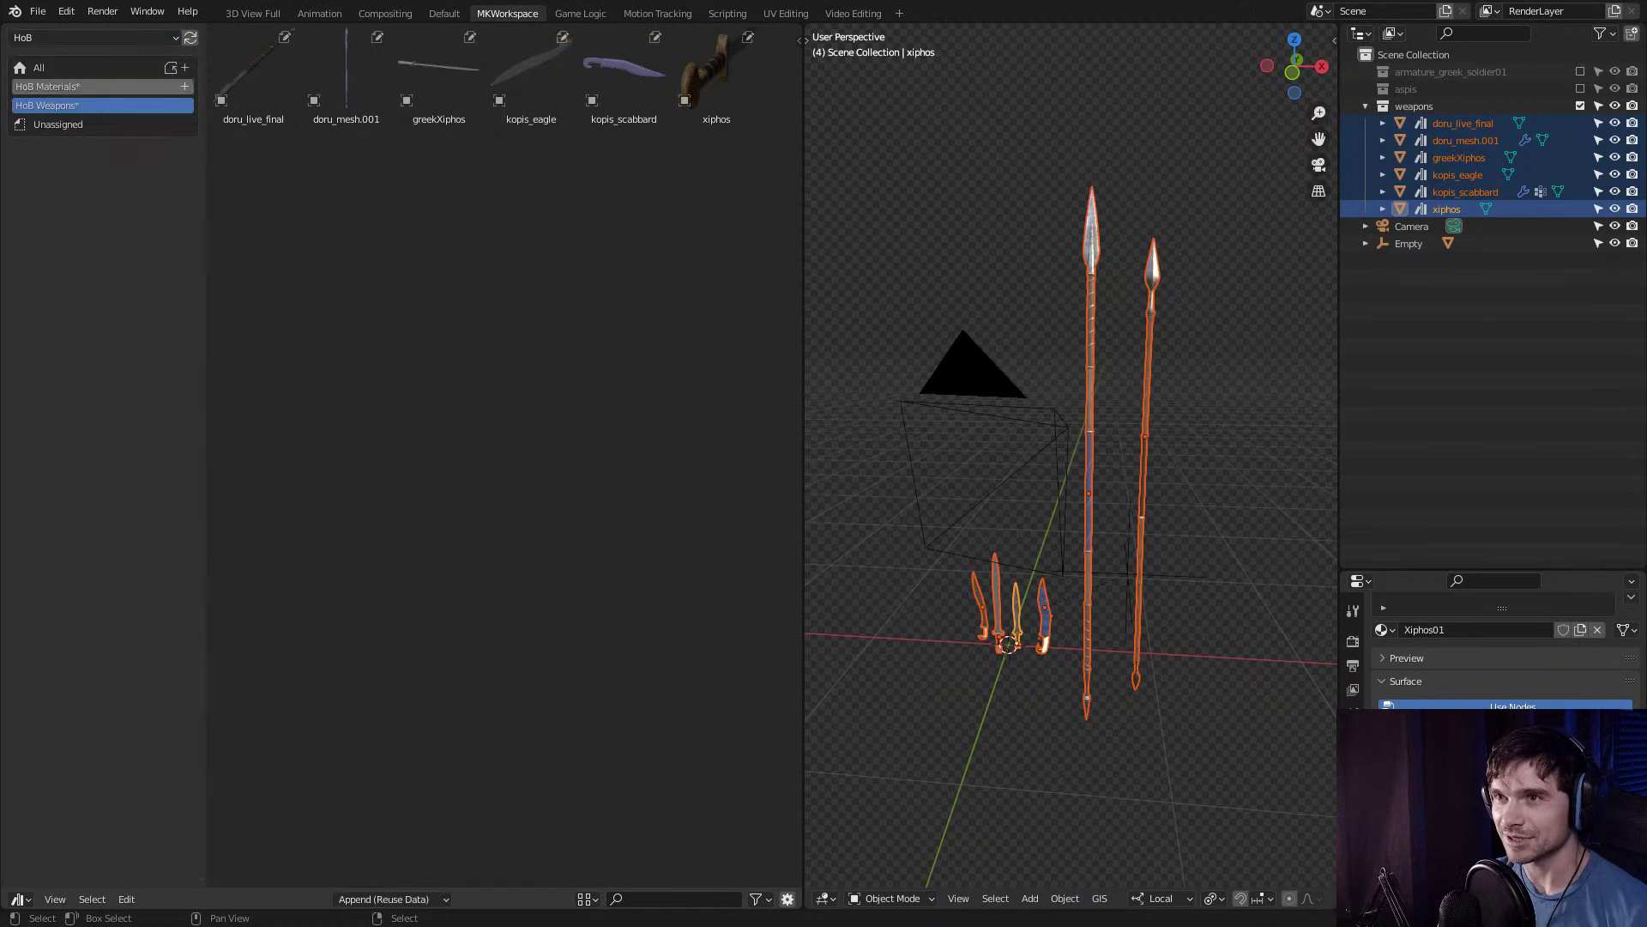
pyautogui.click(94, 37)
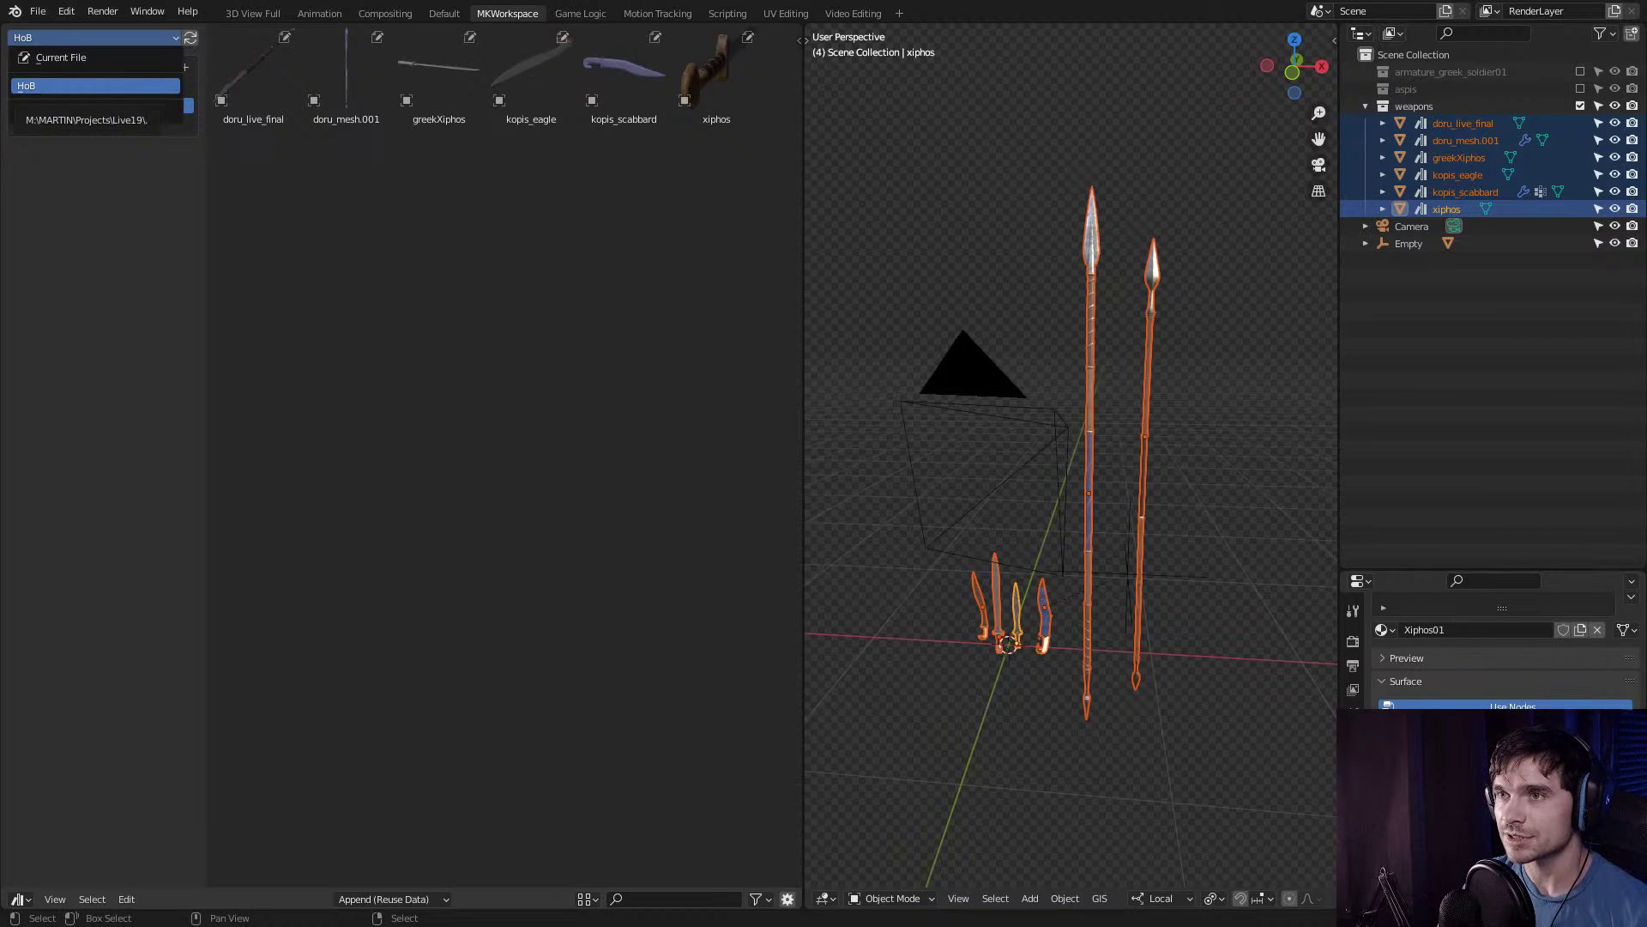
pyautogui.click(66, 12)
pyautogui.click(95, 255)
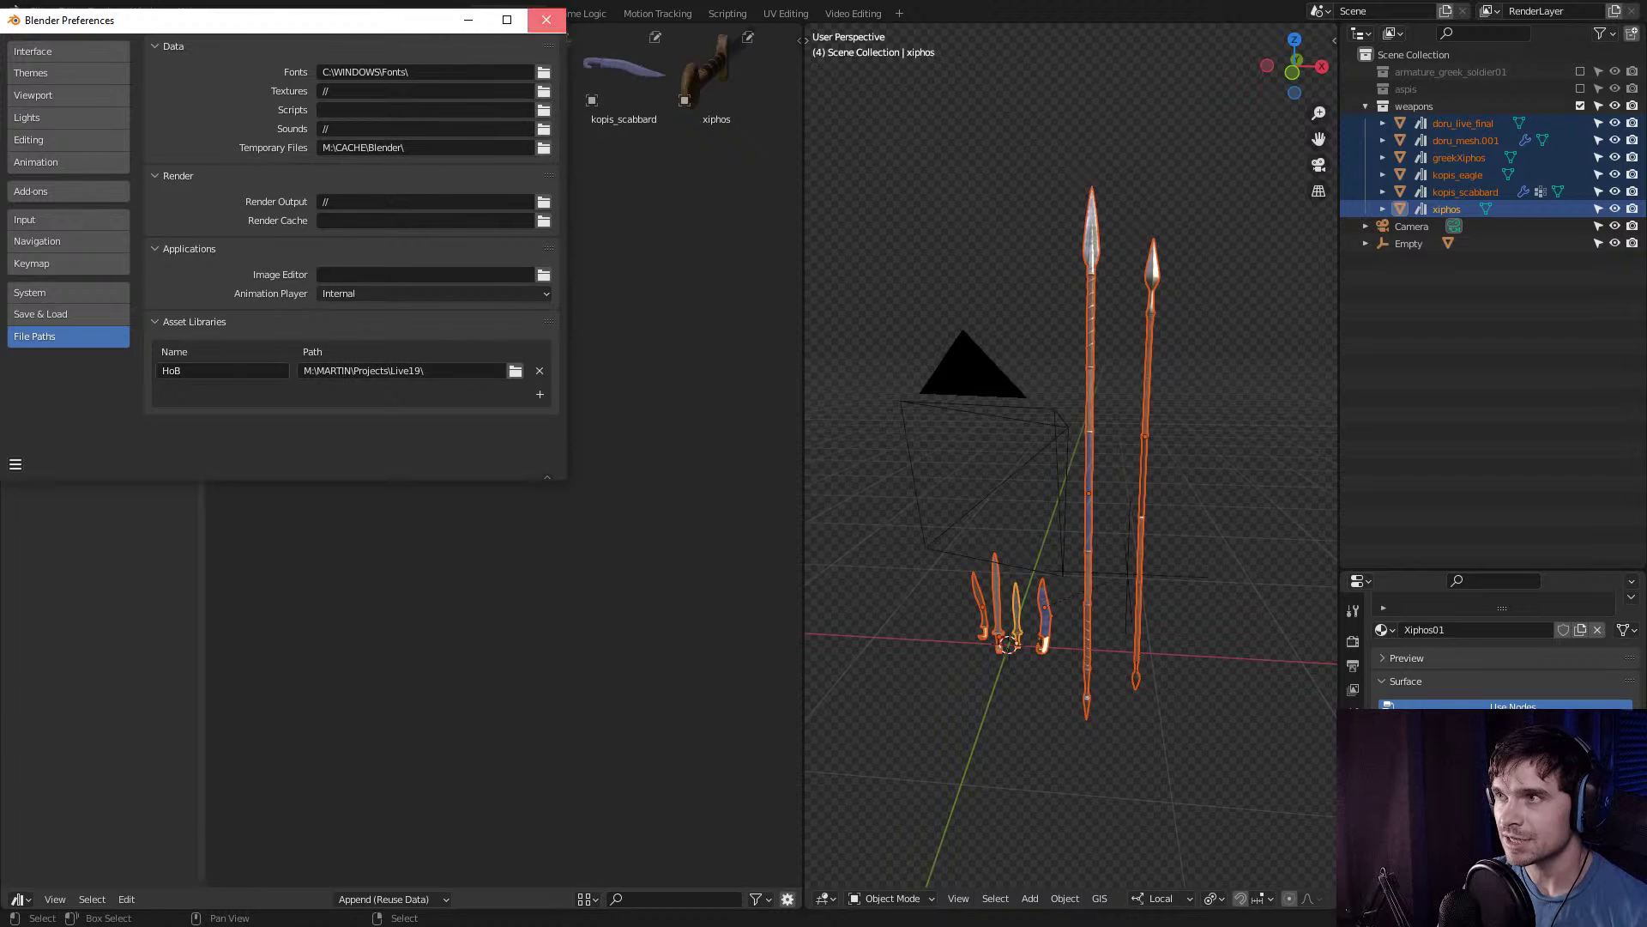
pyautogui.click(547, 19)
pyautogui.click(95, 37)
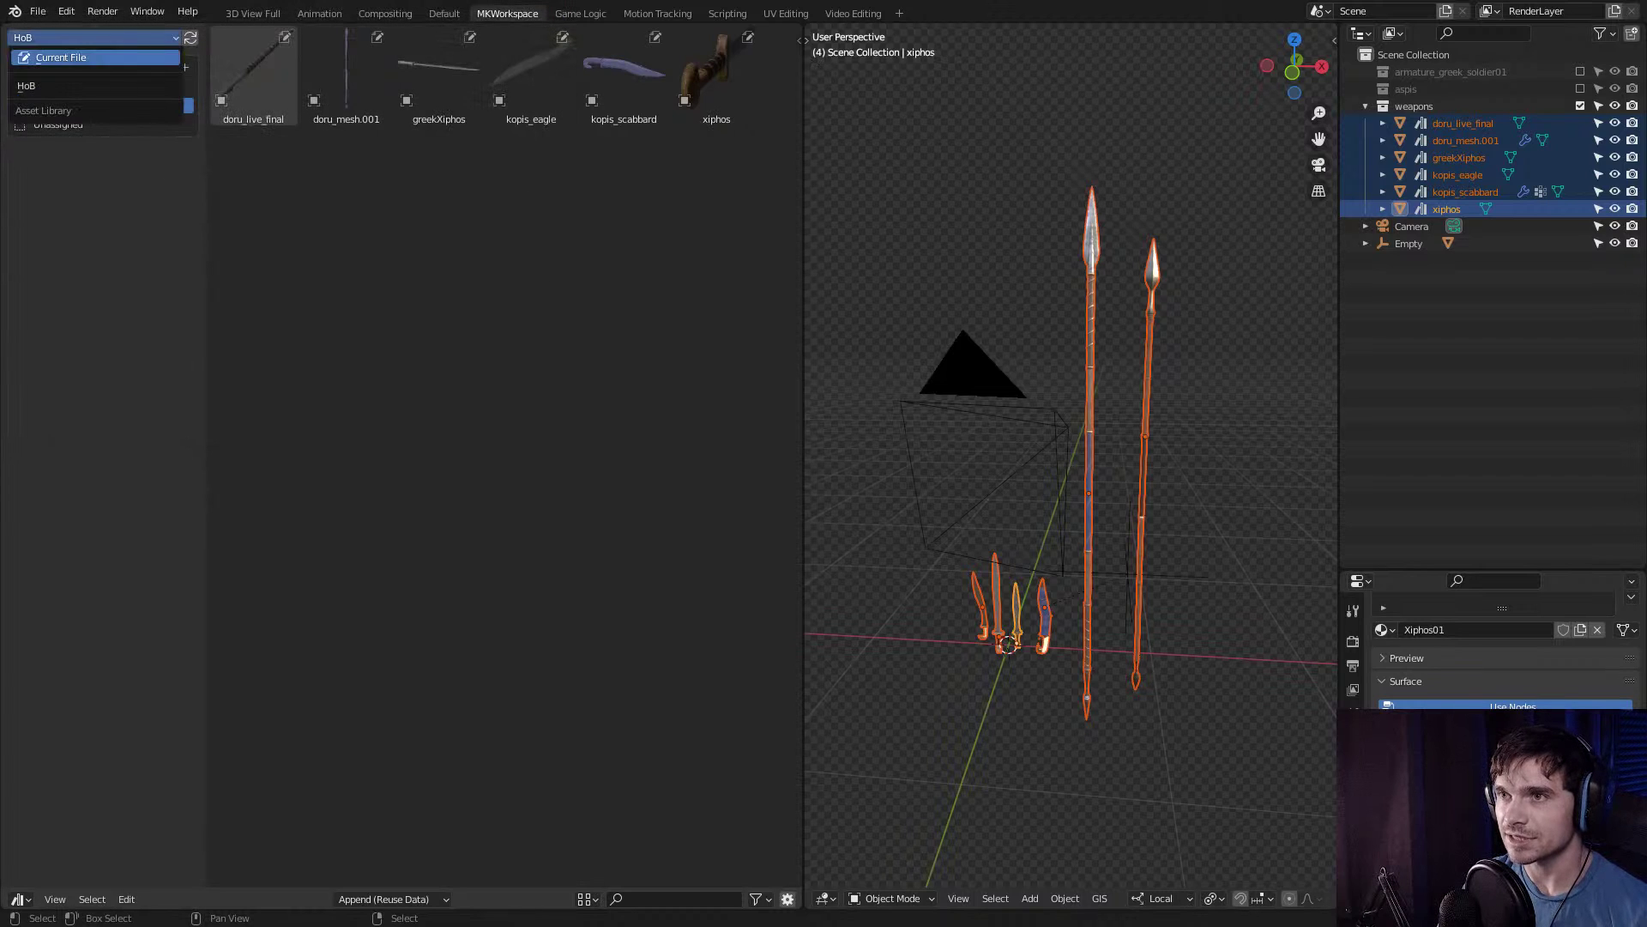
pyautogui.click(25, 86)
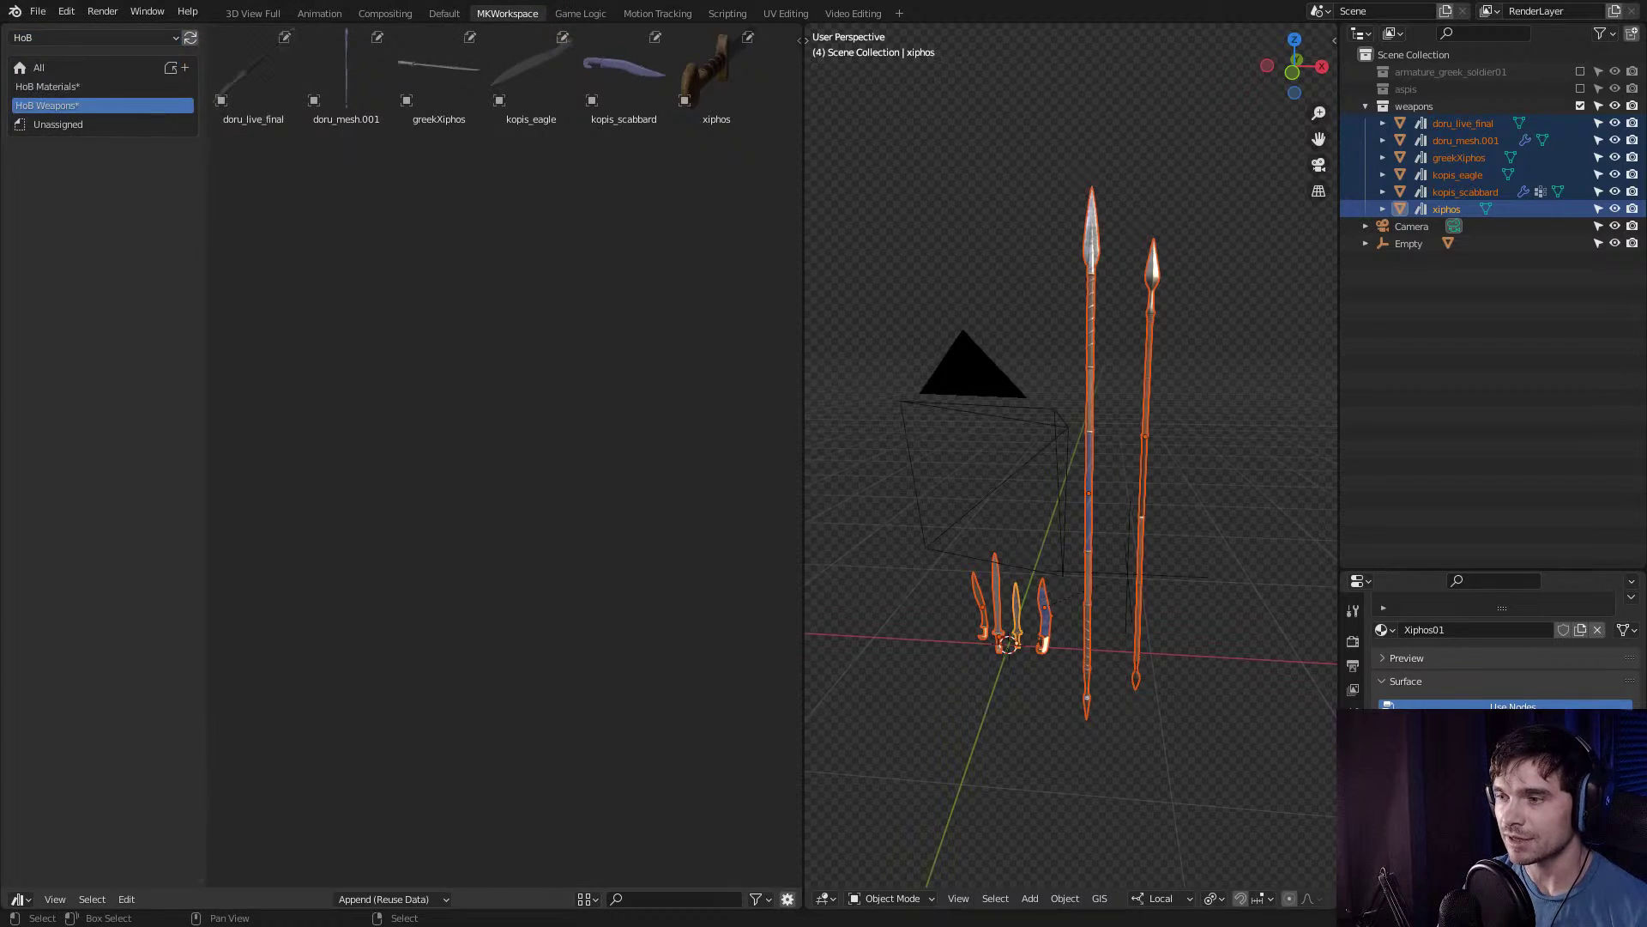
# Review the import types, keep Append (Reuse Data), and exclude the weapons collection from the view layer.
pyautogui.click(386, 898)
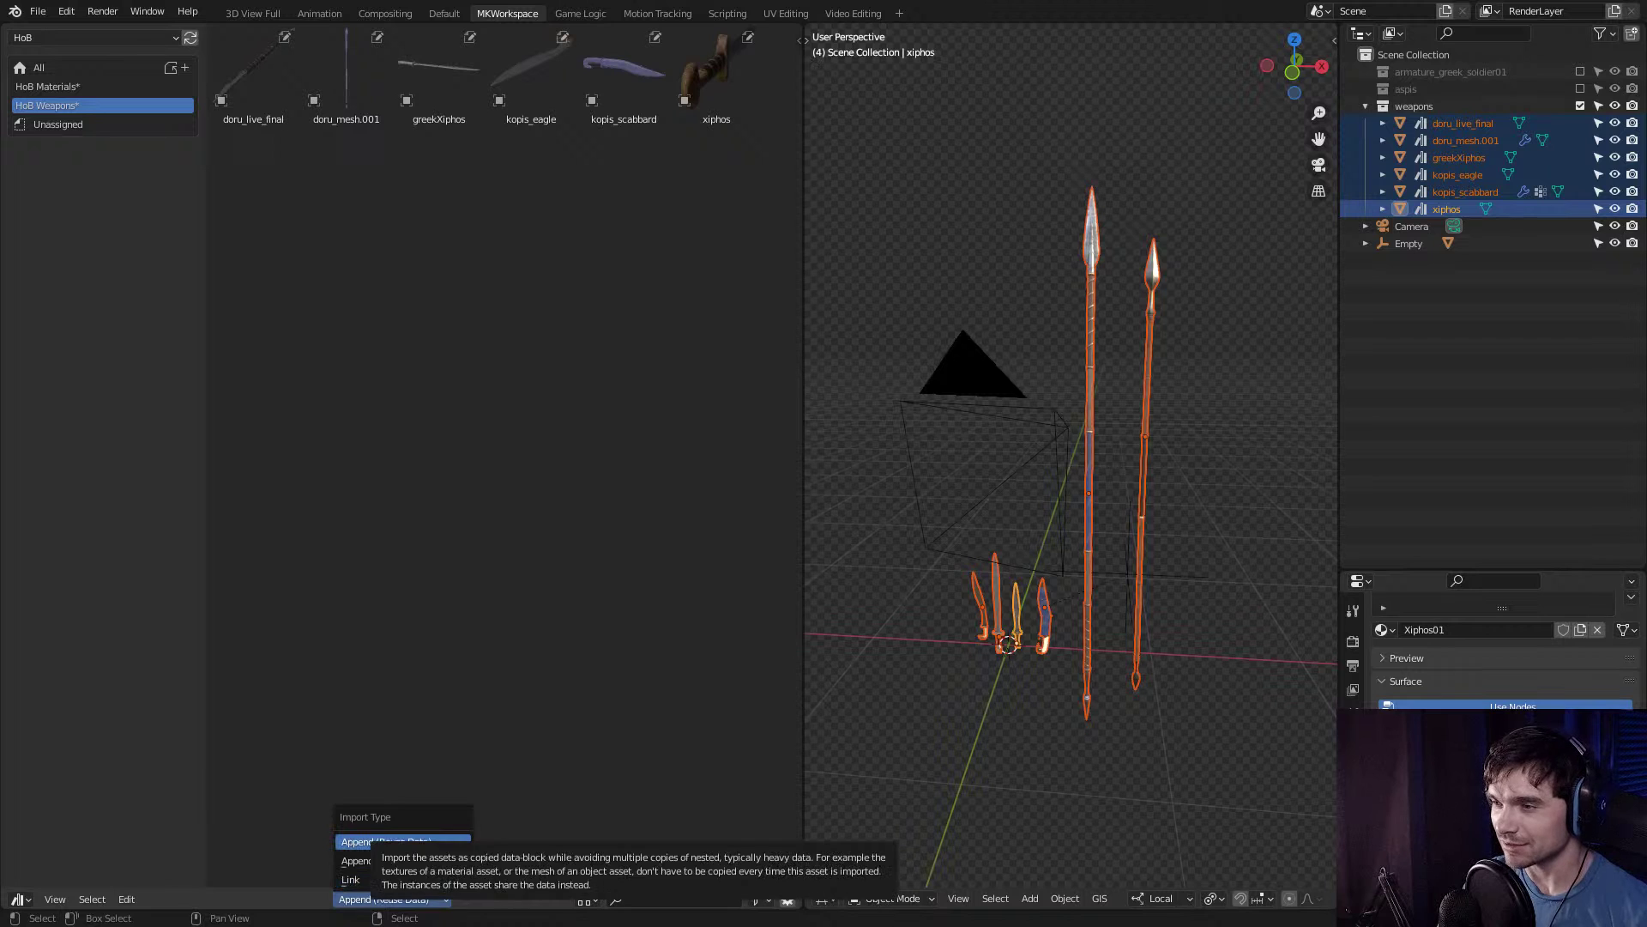
pyautogui.click(391, 842)
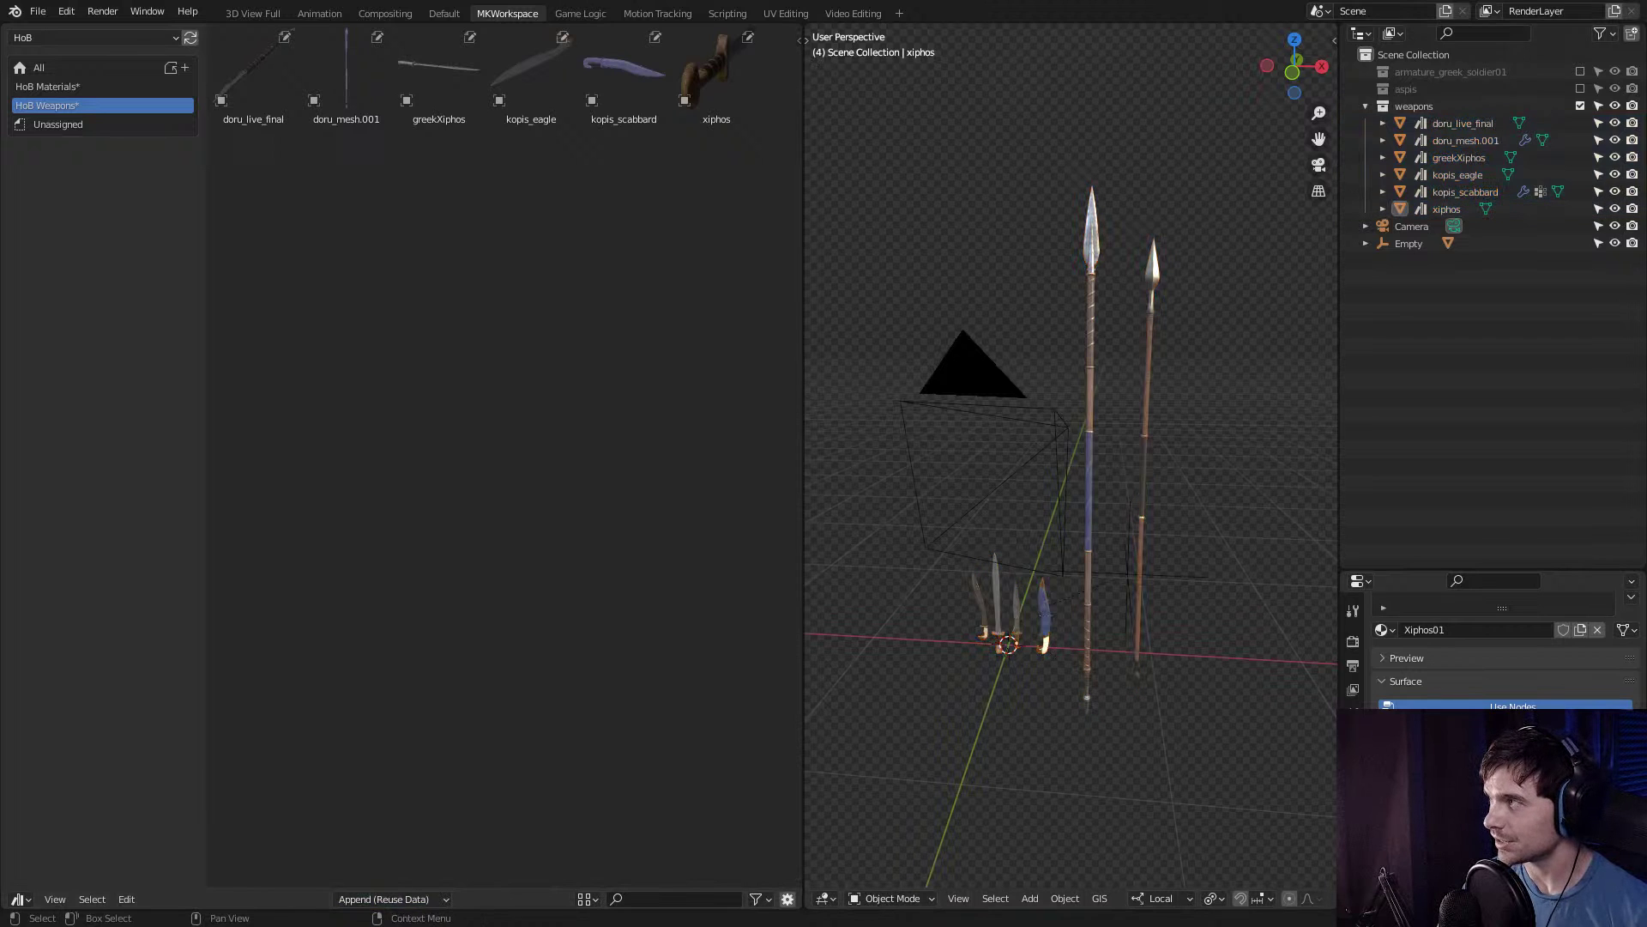
pyautogui.click(1581, 106)
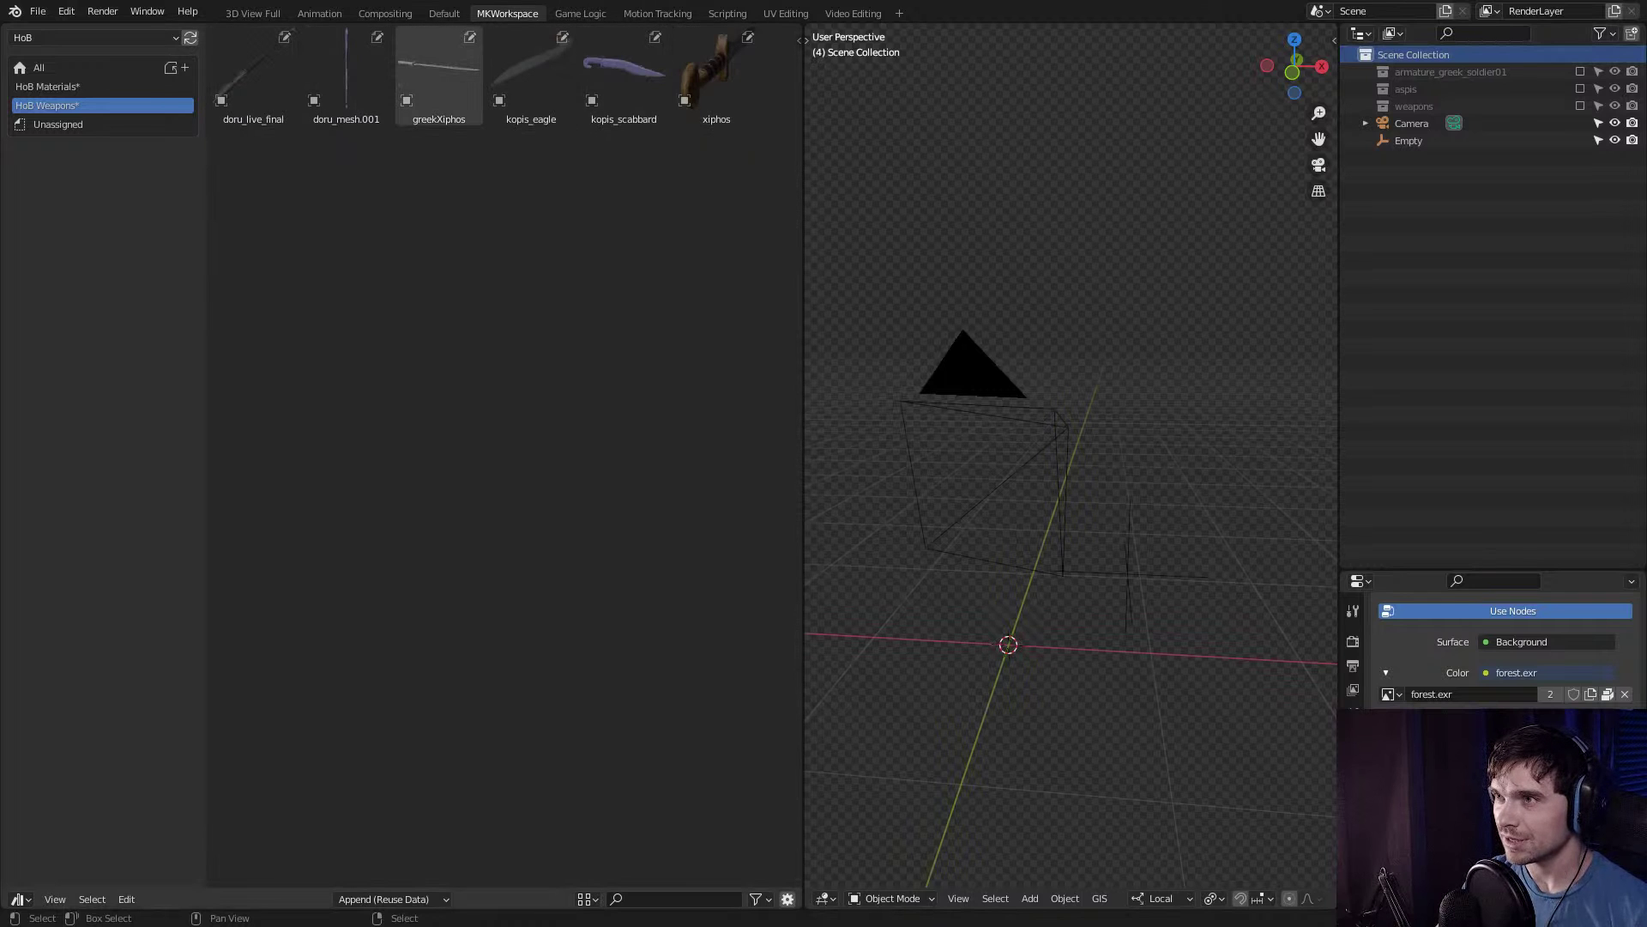
# Set the import type to Append and place the xiphos asset in the 3D viewport beside the 3D cursor.
pyautogui.click(717, 76)
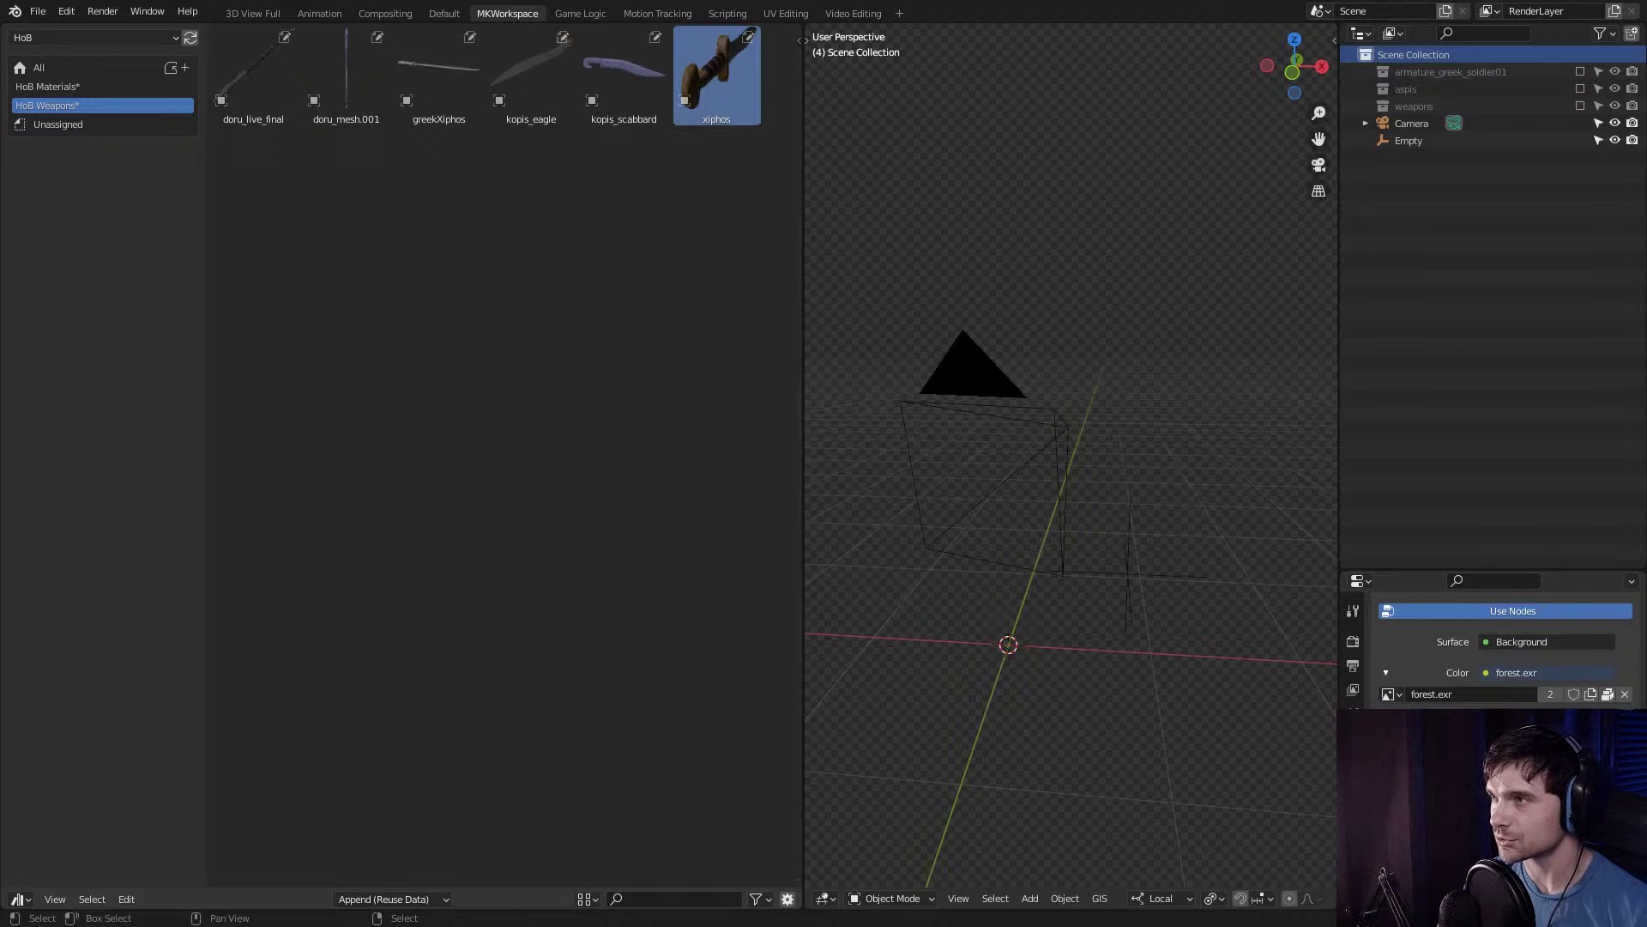
pyautogui.click(393, 898)
pyautogui.click(386, 861)
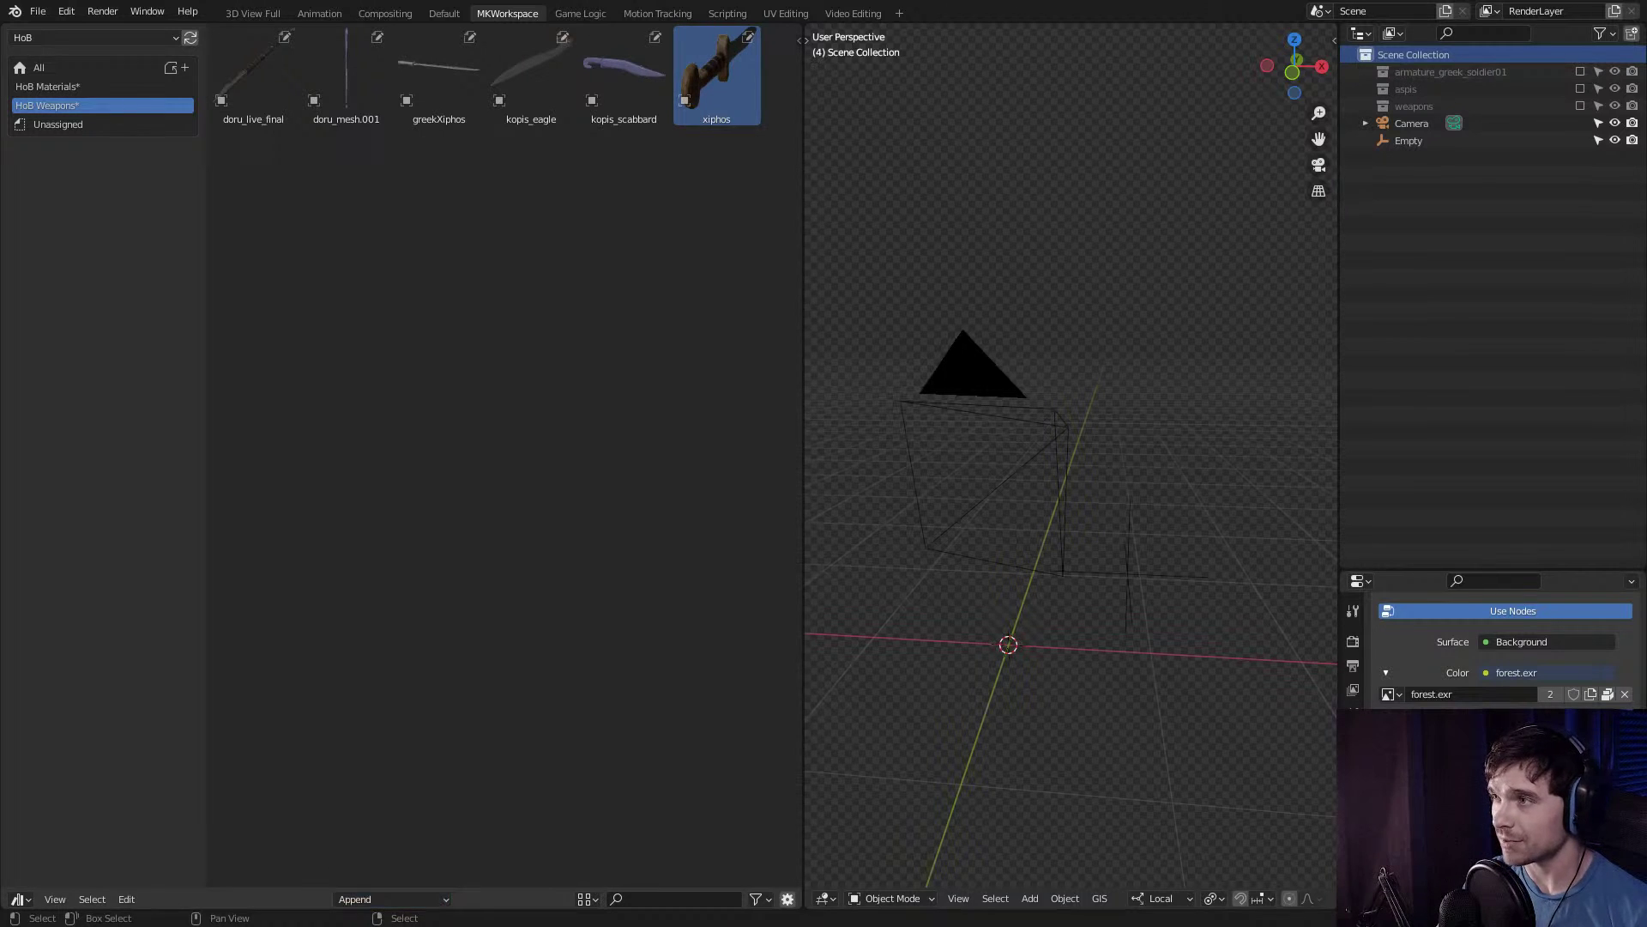
pyautogui.moveTo(716, 77); pyautogui.dragTo(1064, 645)
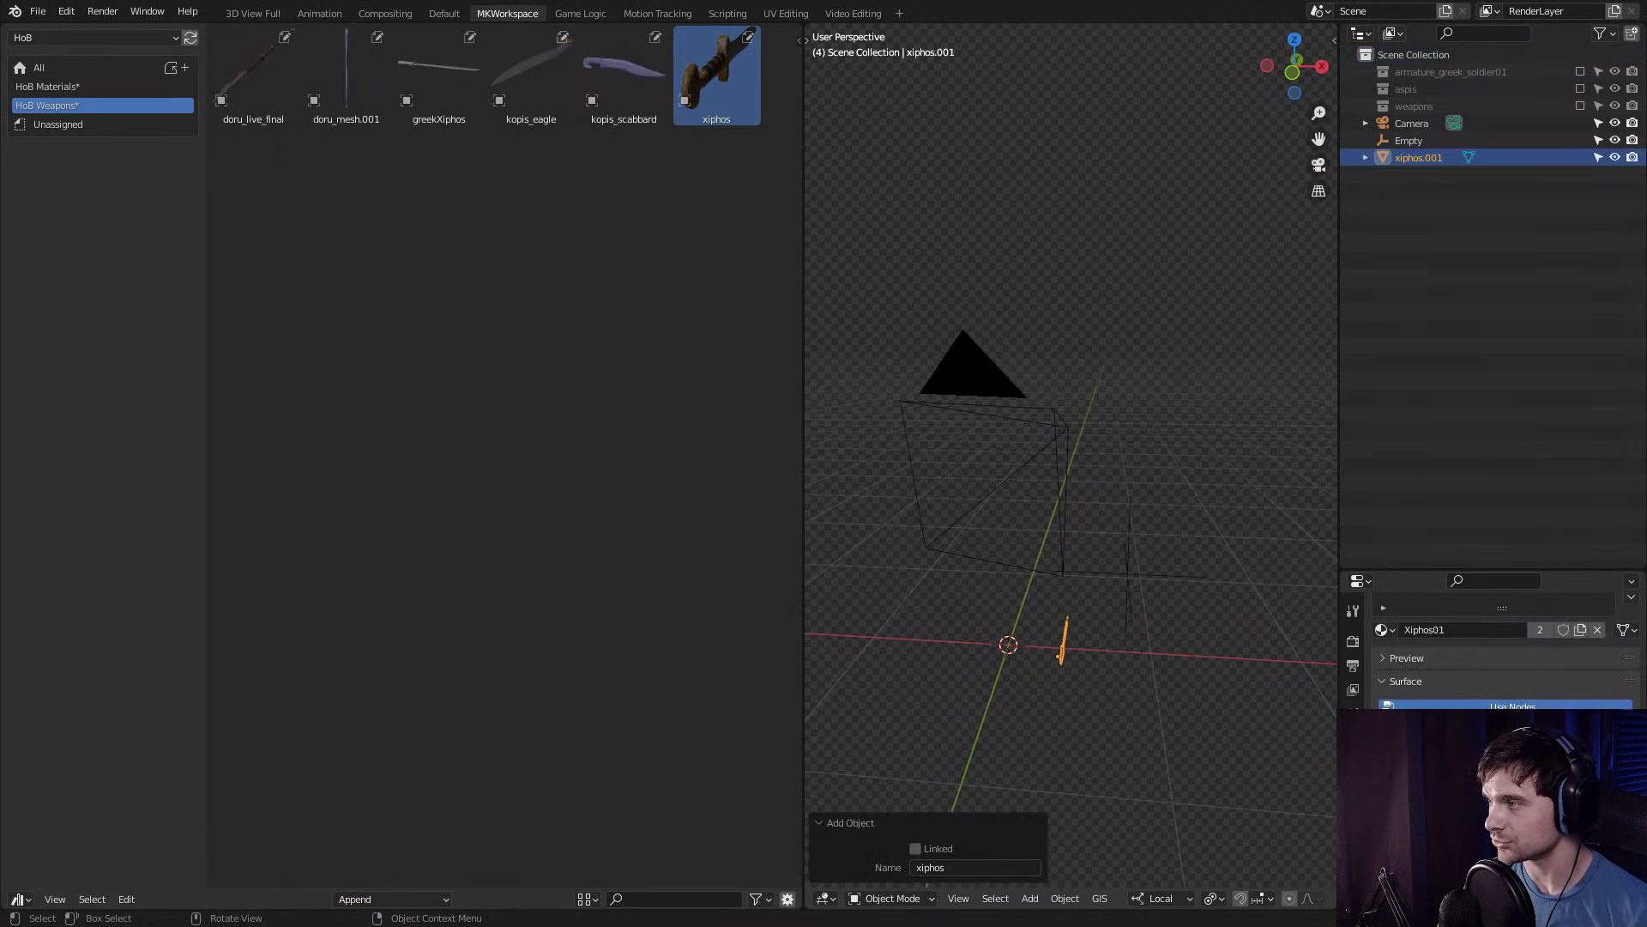
pyautogui.click(1064, 645)
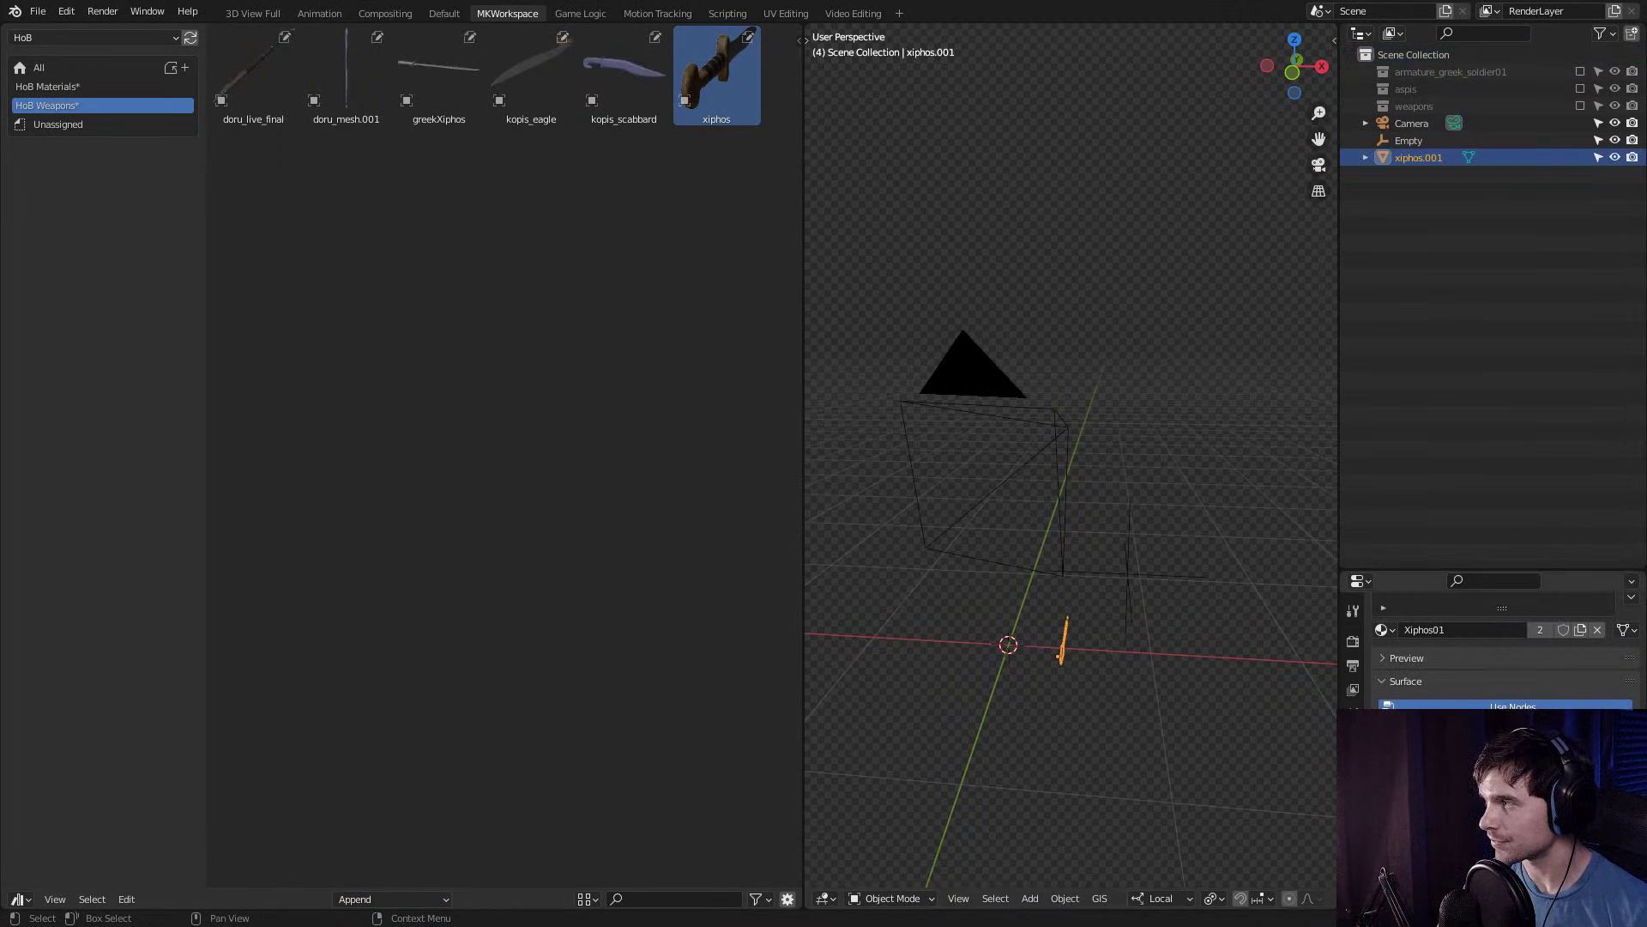
# Enlarge the Properties editor to show the Xiphos01 material and append a second xiphos near the first.
pyautogui.moveTo(1493, 569); pyautogui.dragTo(1493, 174)
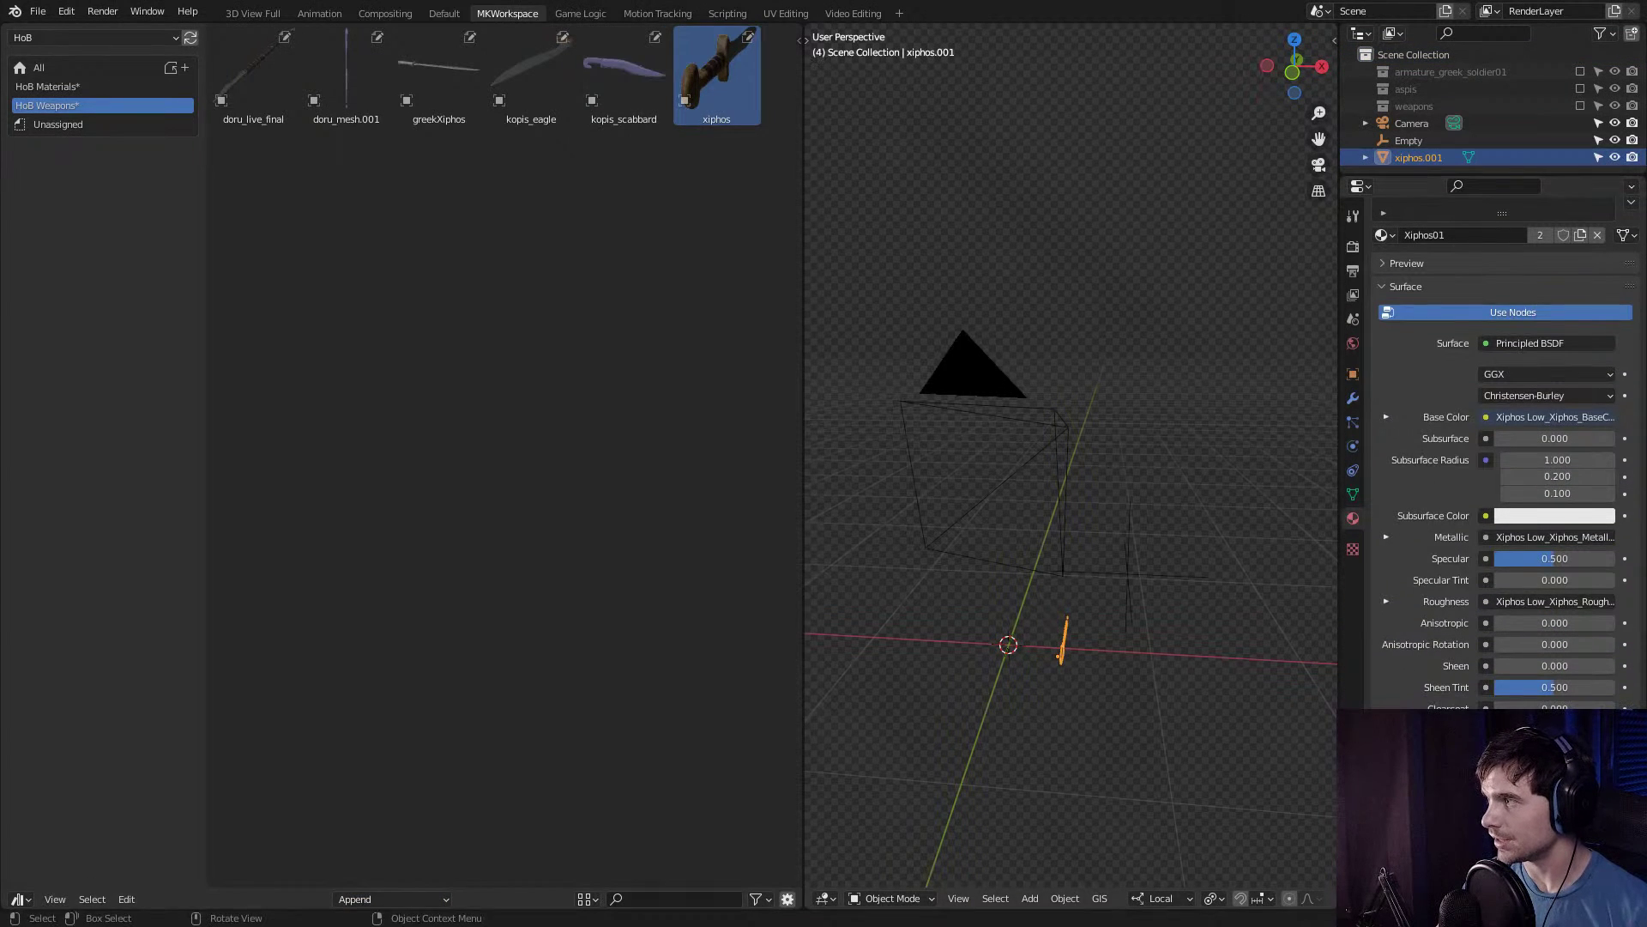
pyautogui.scroll(2, 1501, 343)
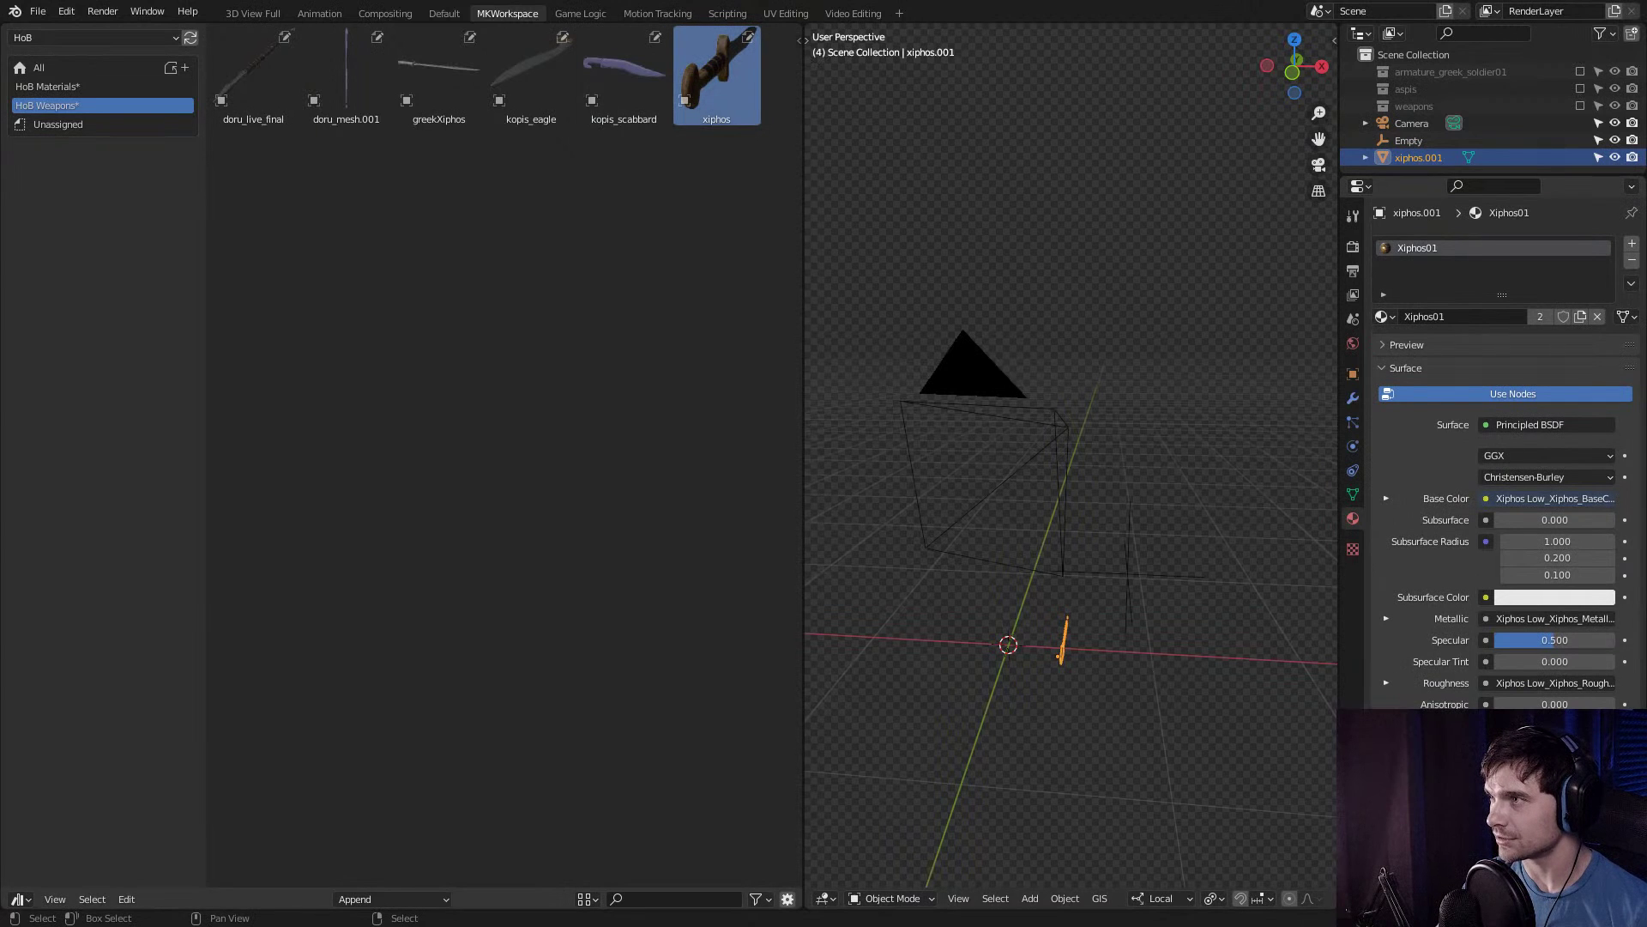
pyautogui.moveTo(716, 78); pyautogui.dragTo(1116, 682)
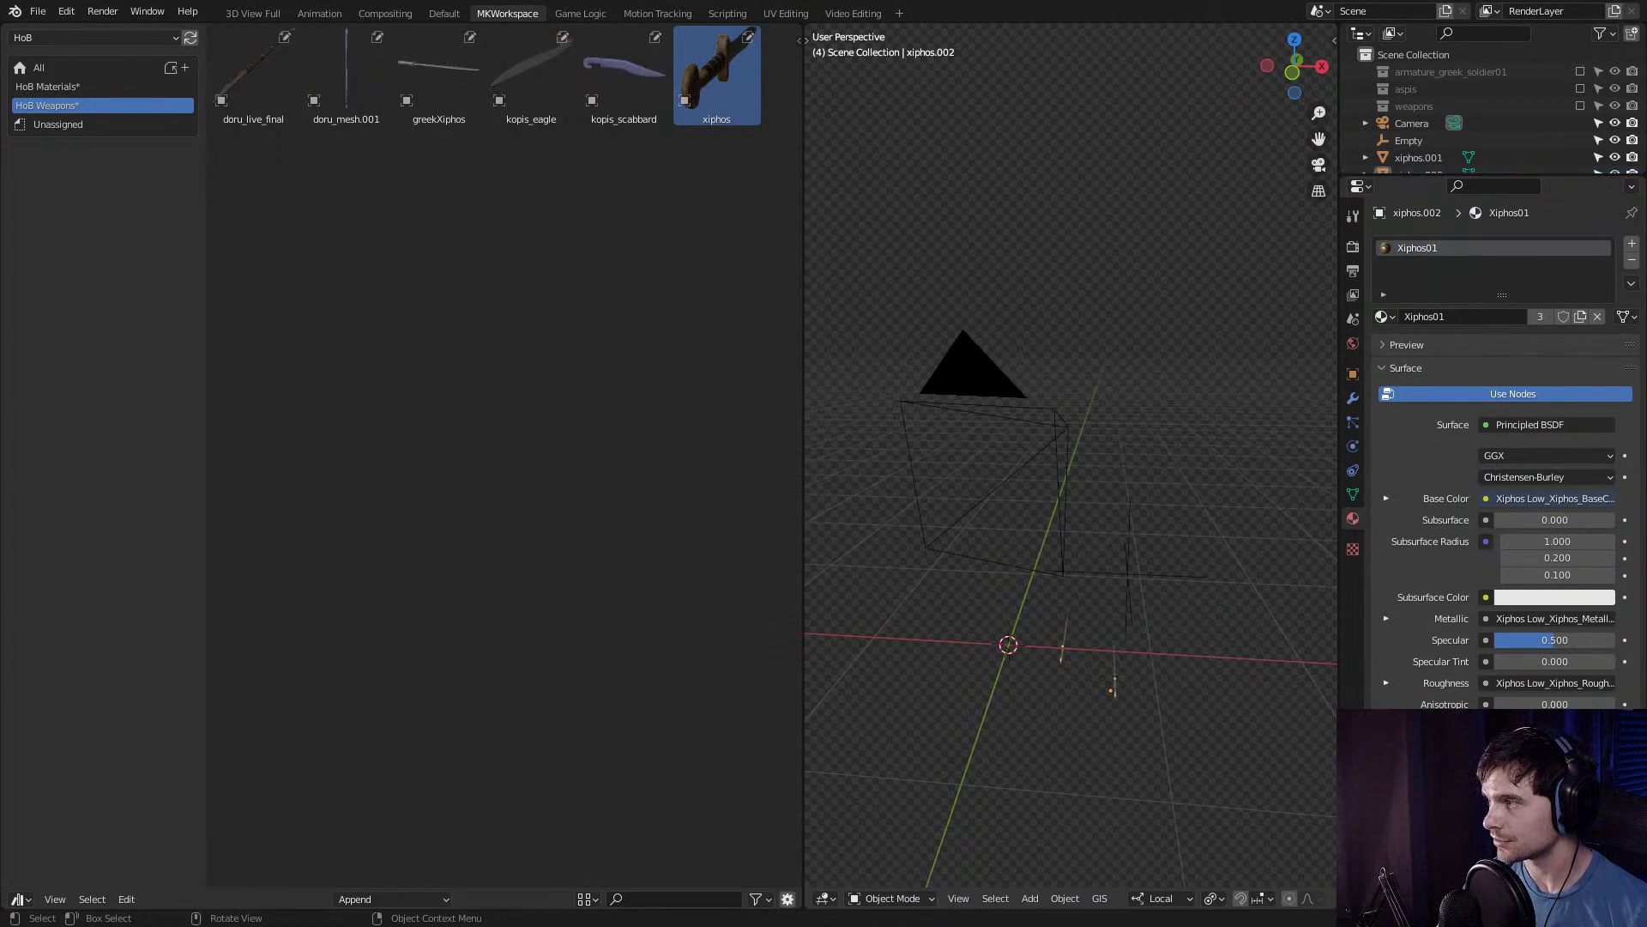
pyautogui.click(1063, 643)
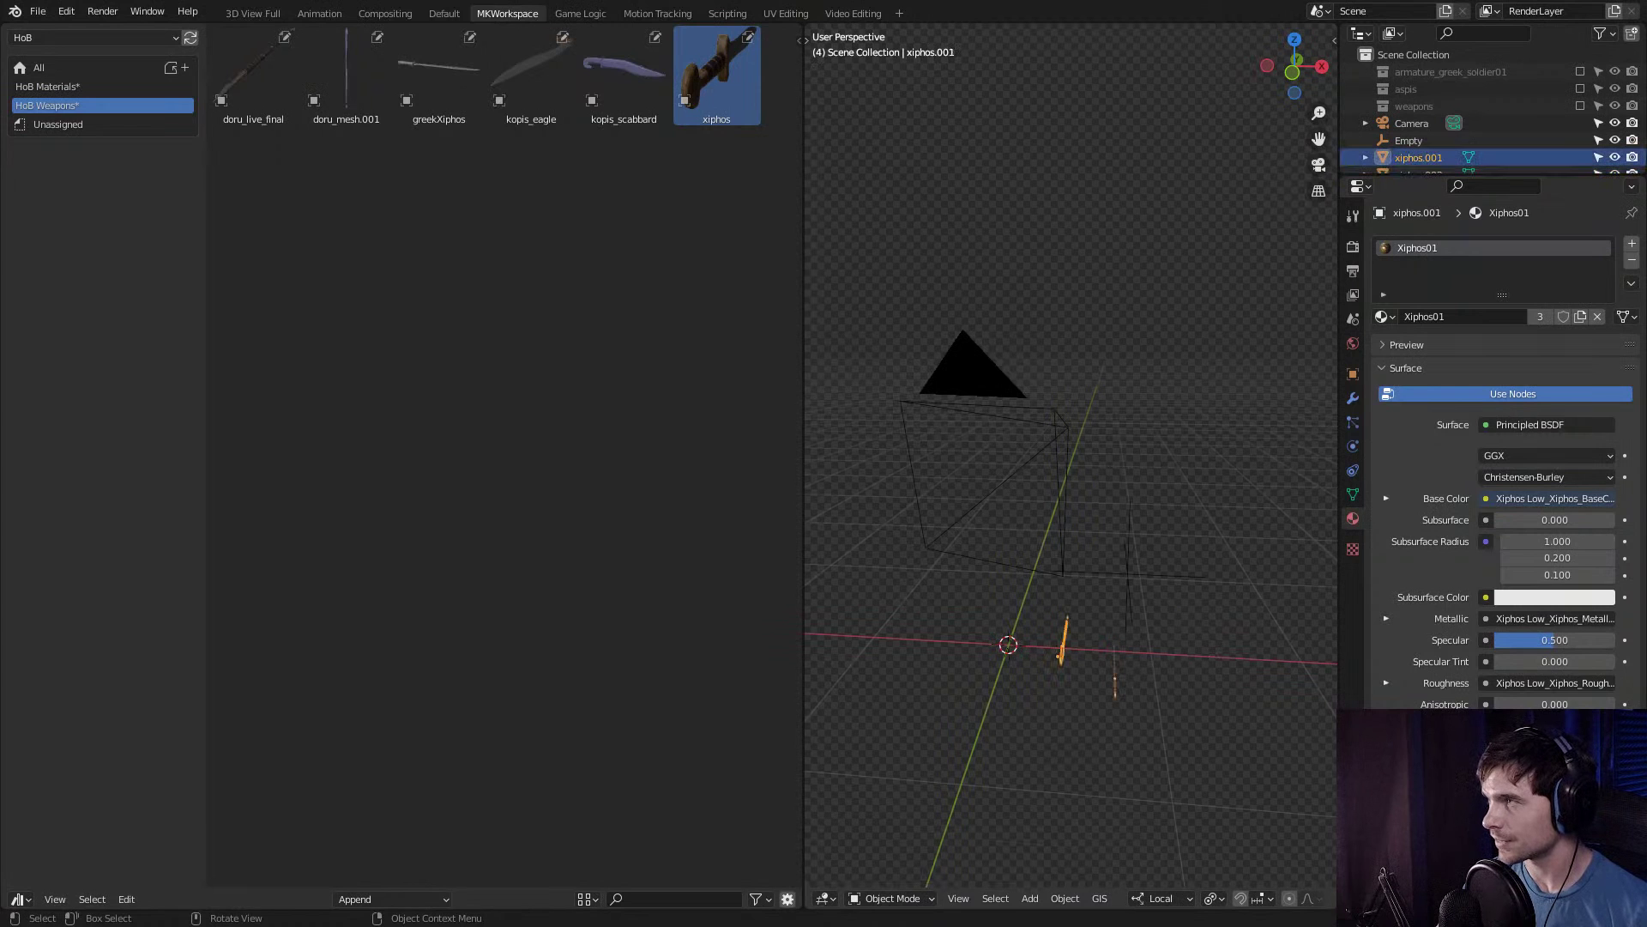
# Try moving part of the second xiphos's mesh with proportional editing in Edit Mode, and return to Object Mode.
pyautogui.click(378, 898)
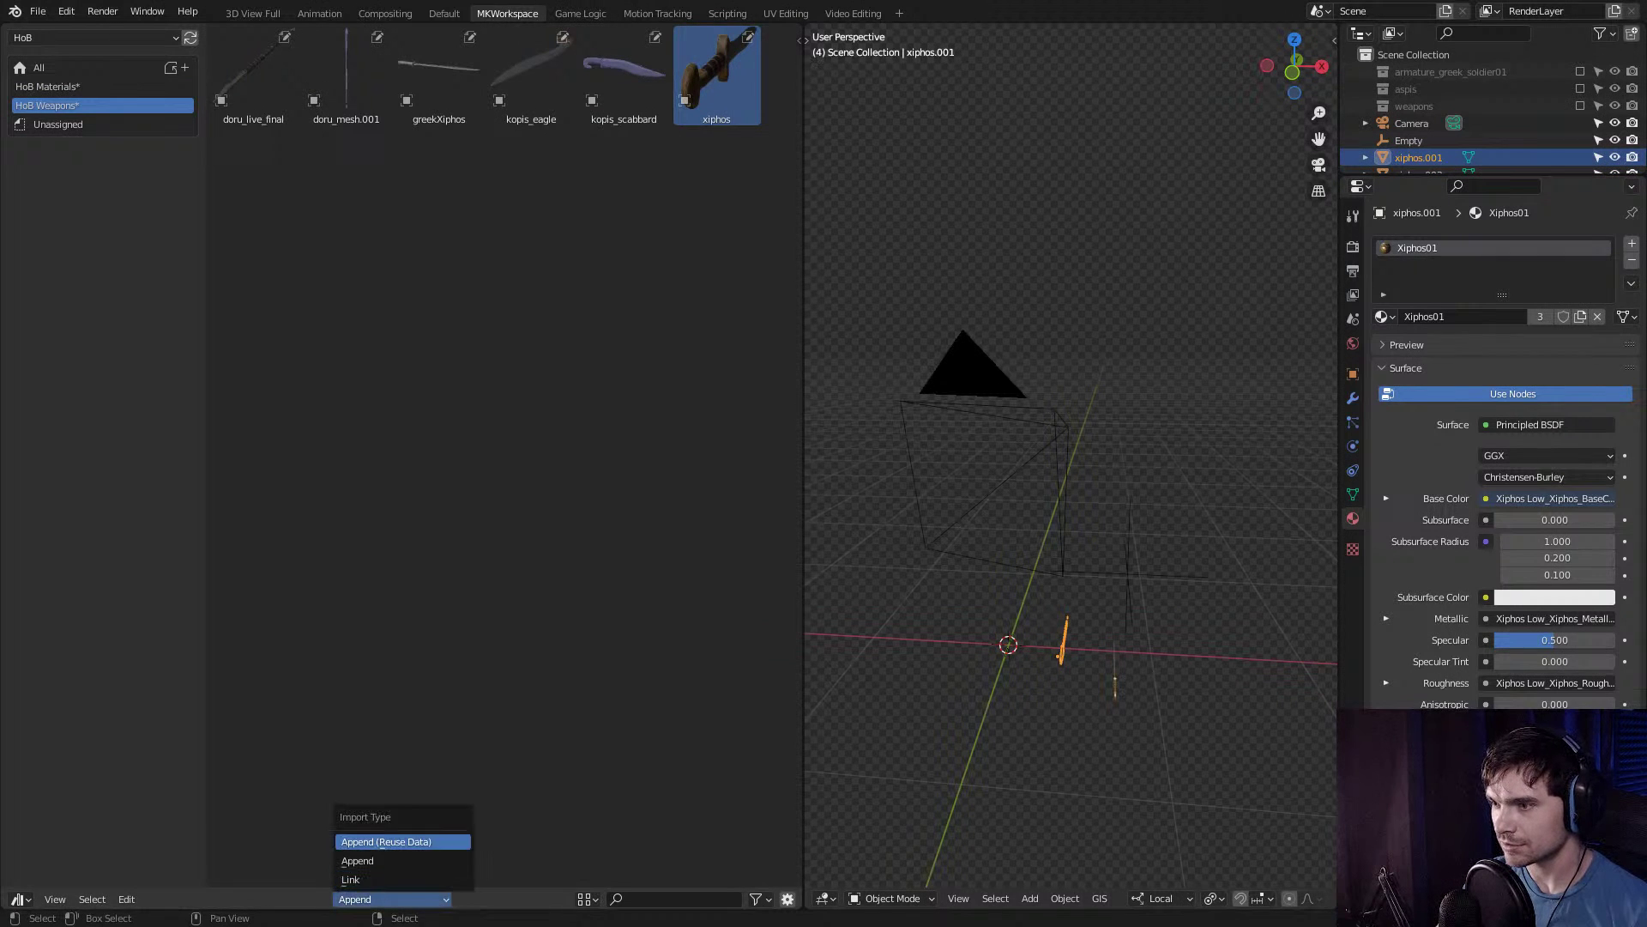
pyautogui.hotkey('alt', 'a')
pyautogui.click(1115, 682)
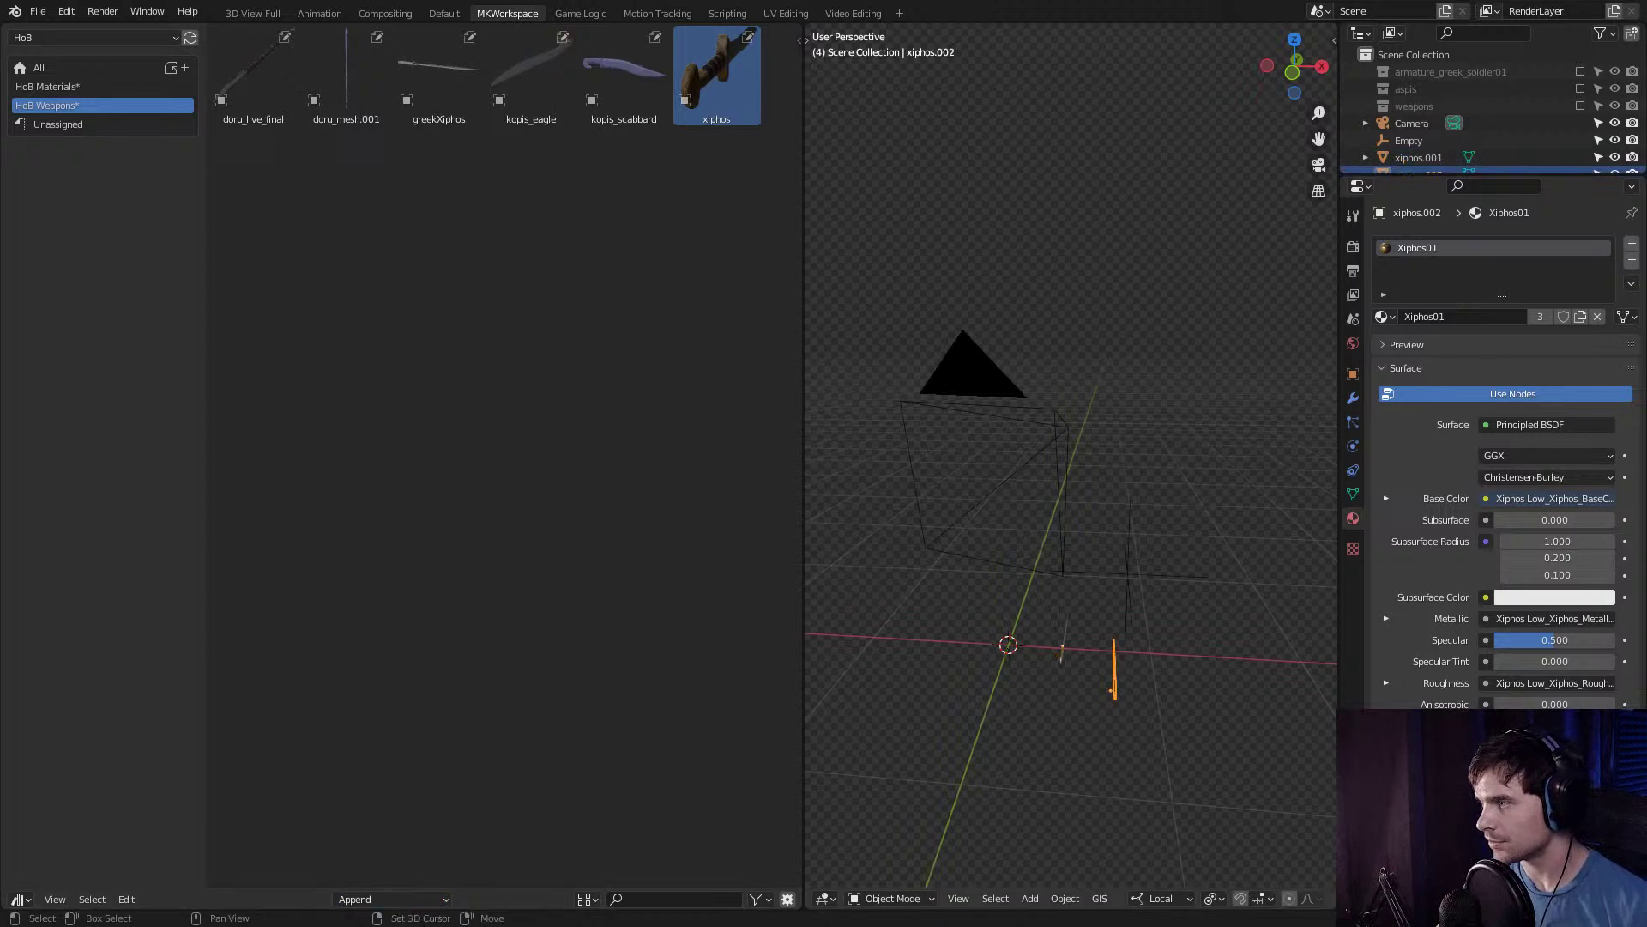
pyautogui.scroll(8, 1111, 678)
pyautogui.press('Tab')
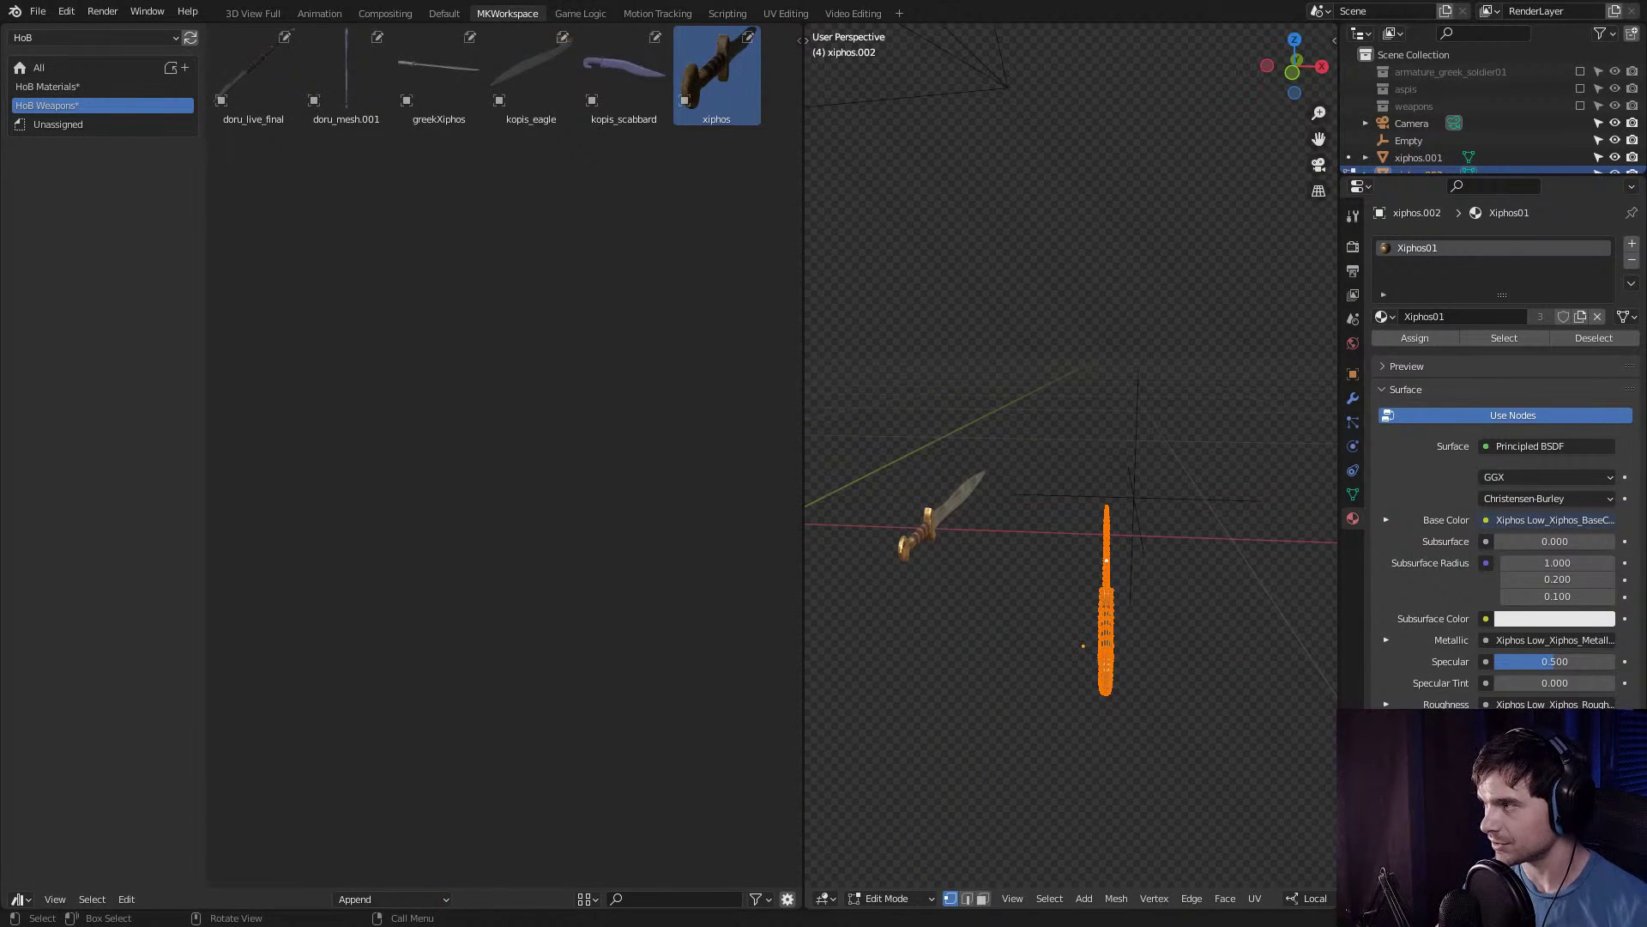
pyautogui.press('g')
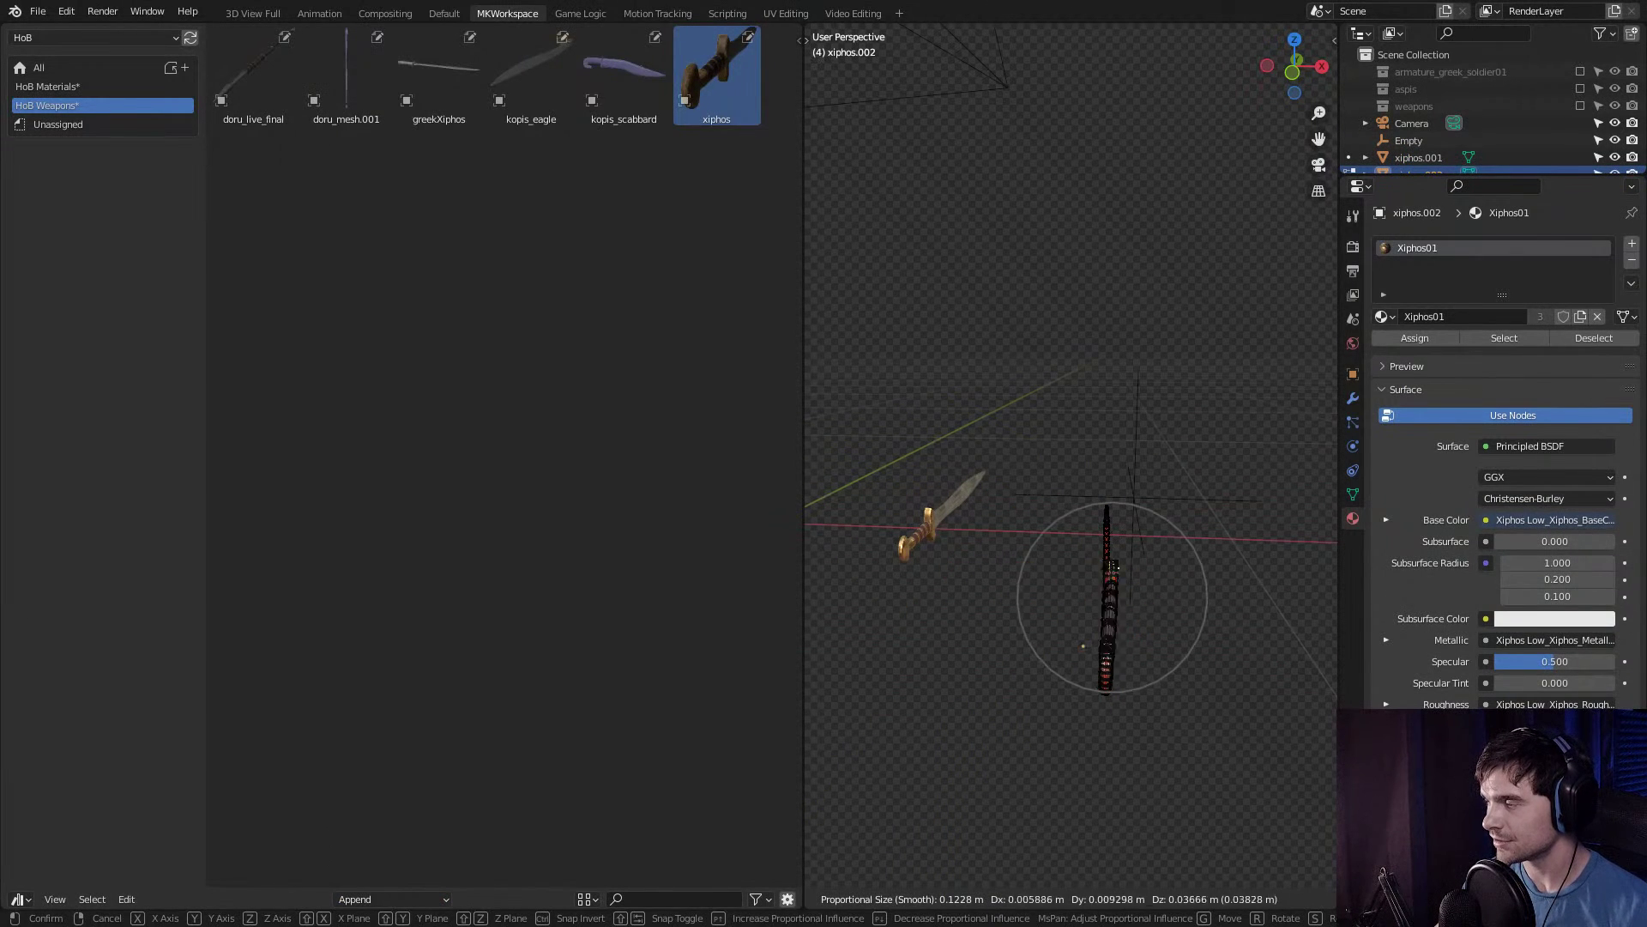
pyautogui.press('Escape')
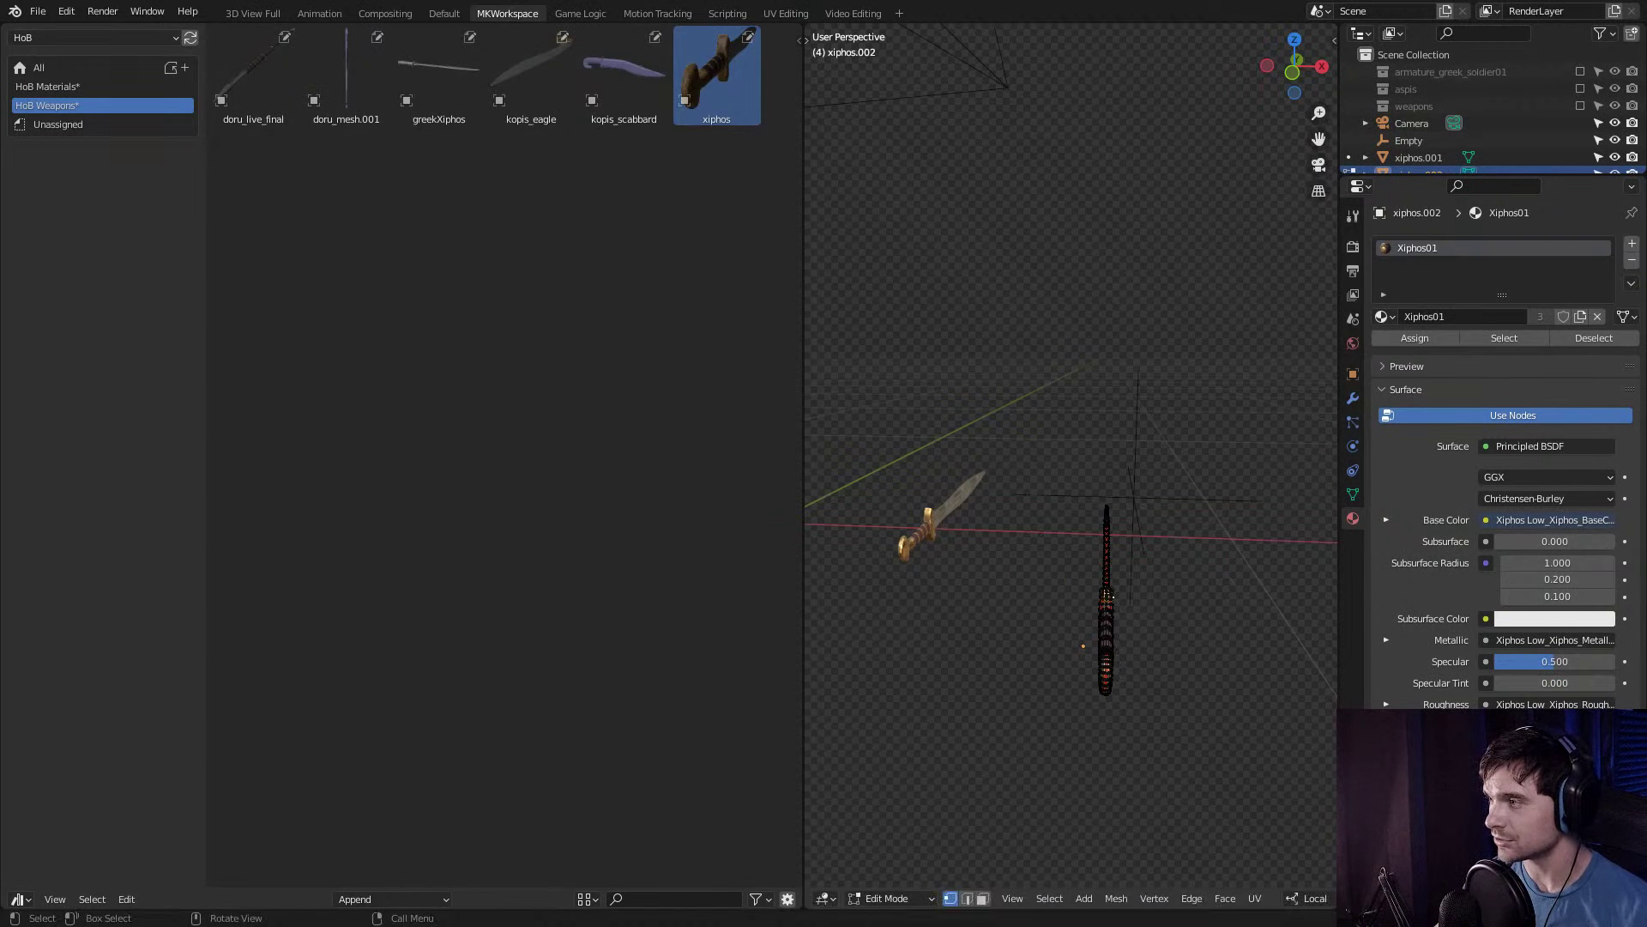
pyautogui.moveTo(1107, 592); pyautogui.dragTo(1201, 592, button='middle')
pyautogui.press('Tab')
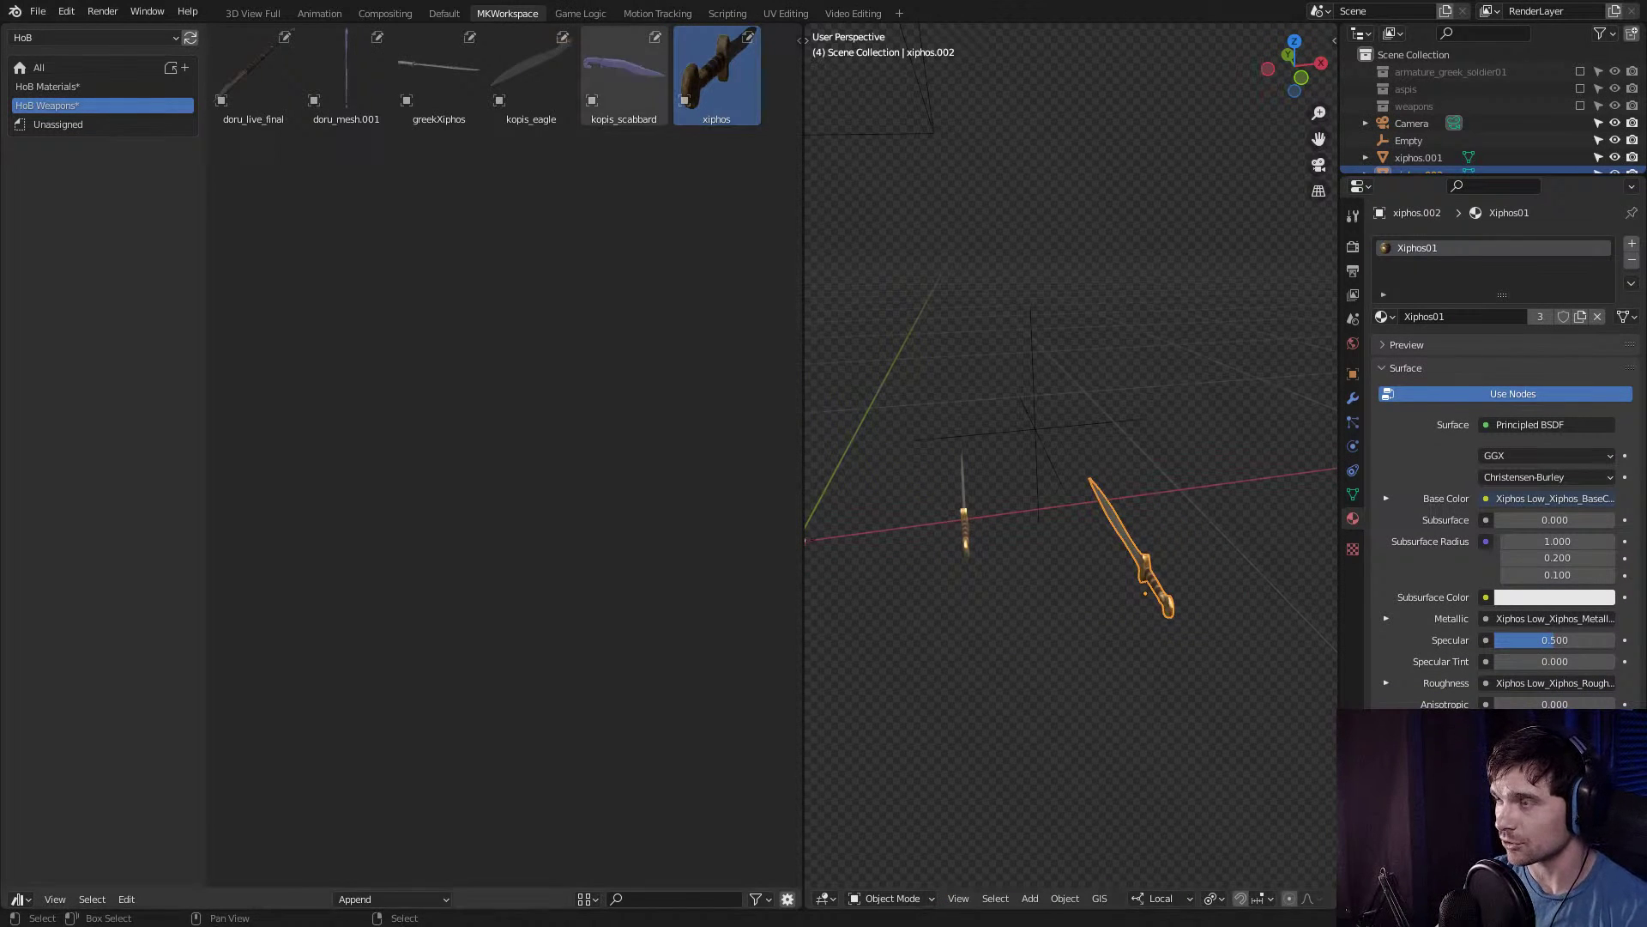
# Delete both appended xiphos objects from the scene and save the file.
pyautogui.press('Delete')
pyautogui.click(963, 515)
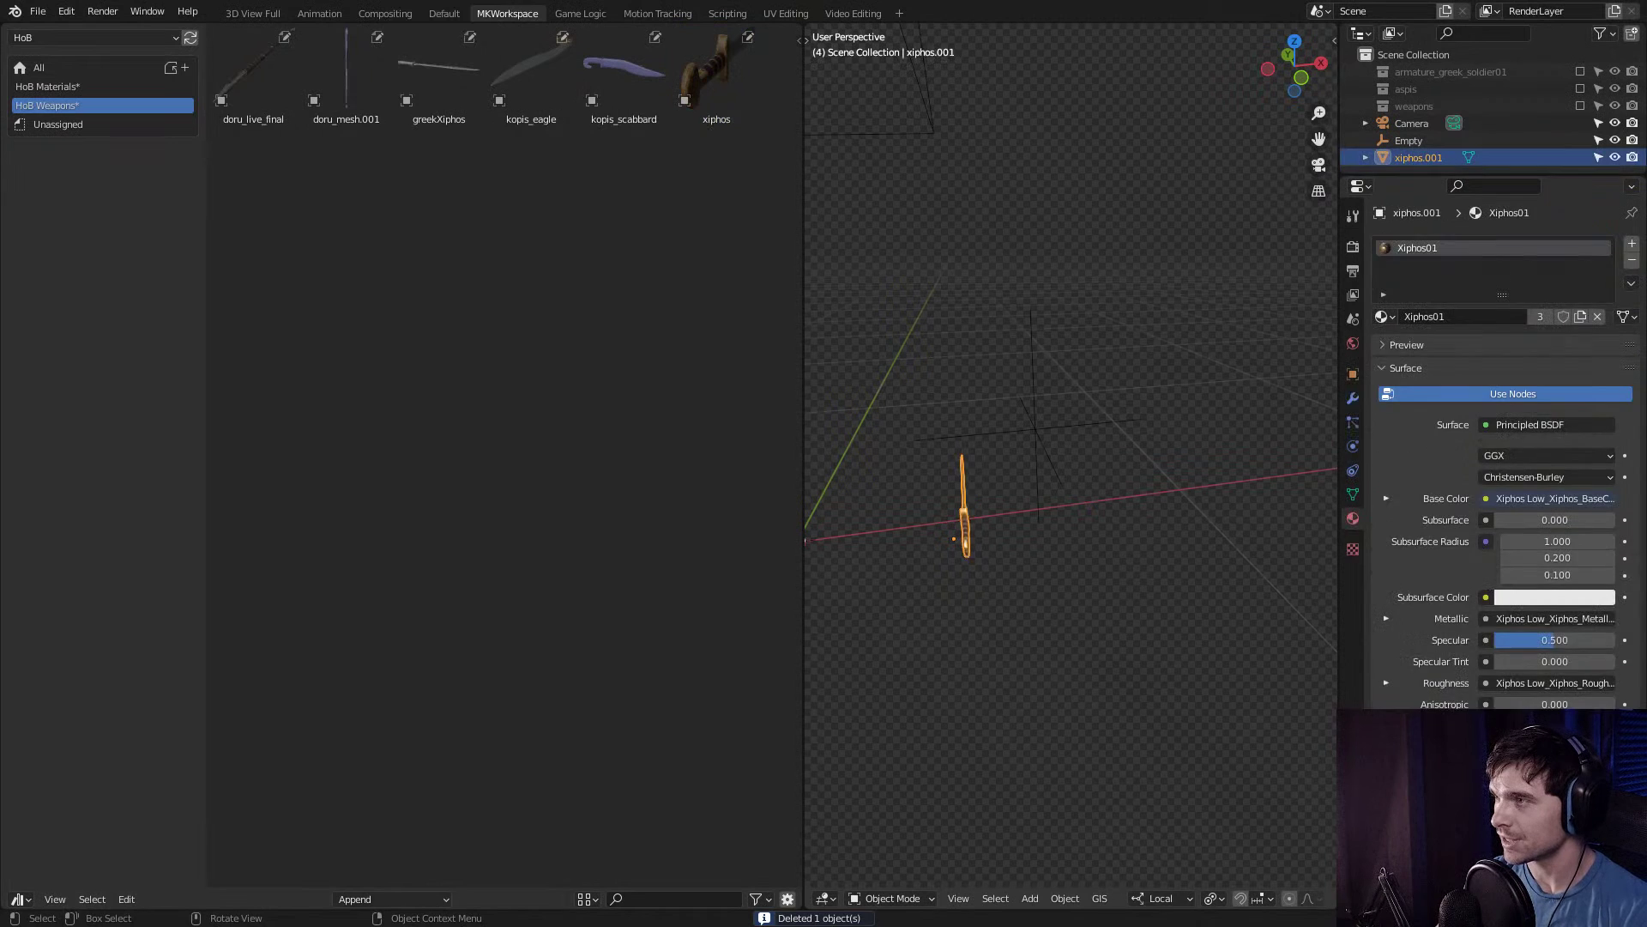
pyautogui.press('Delete')
pyautogui.click(393, 898)
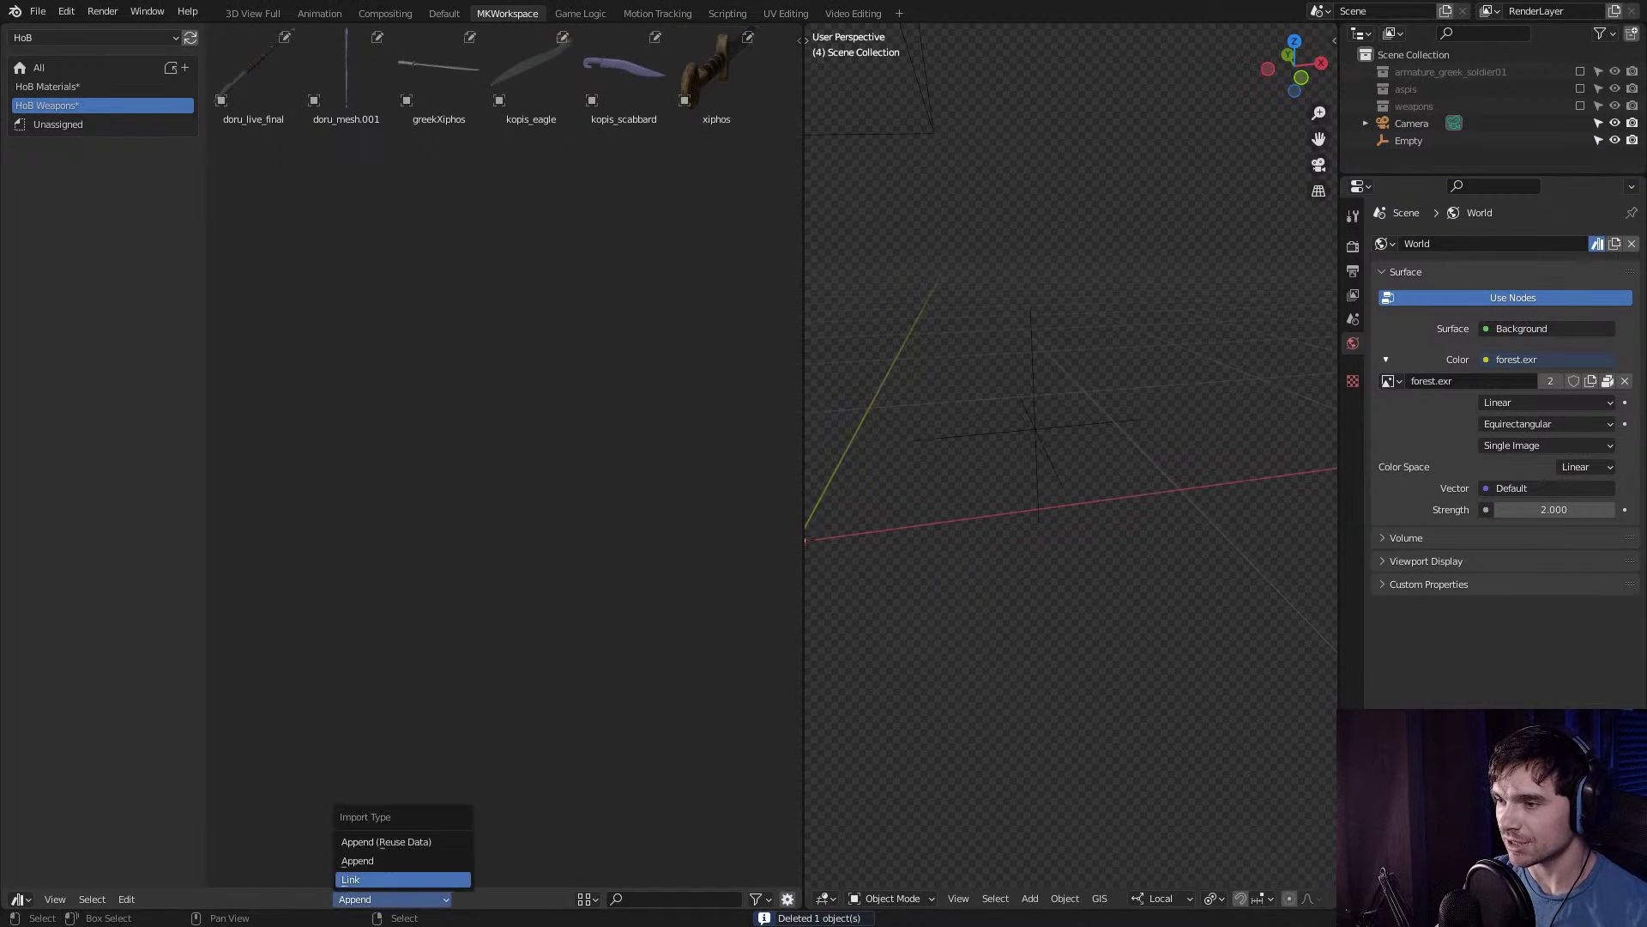
pyautogui.hotkey('ctrl', 's')
# Set the import type to Link and try placing the xiphos asset in the scene twice, removing it each time.
pyautogui.click(393, 899)
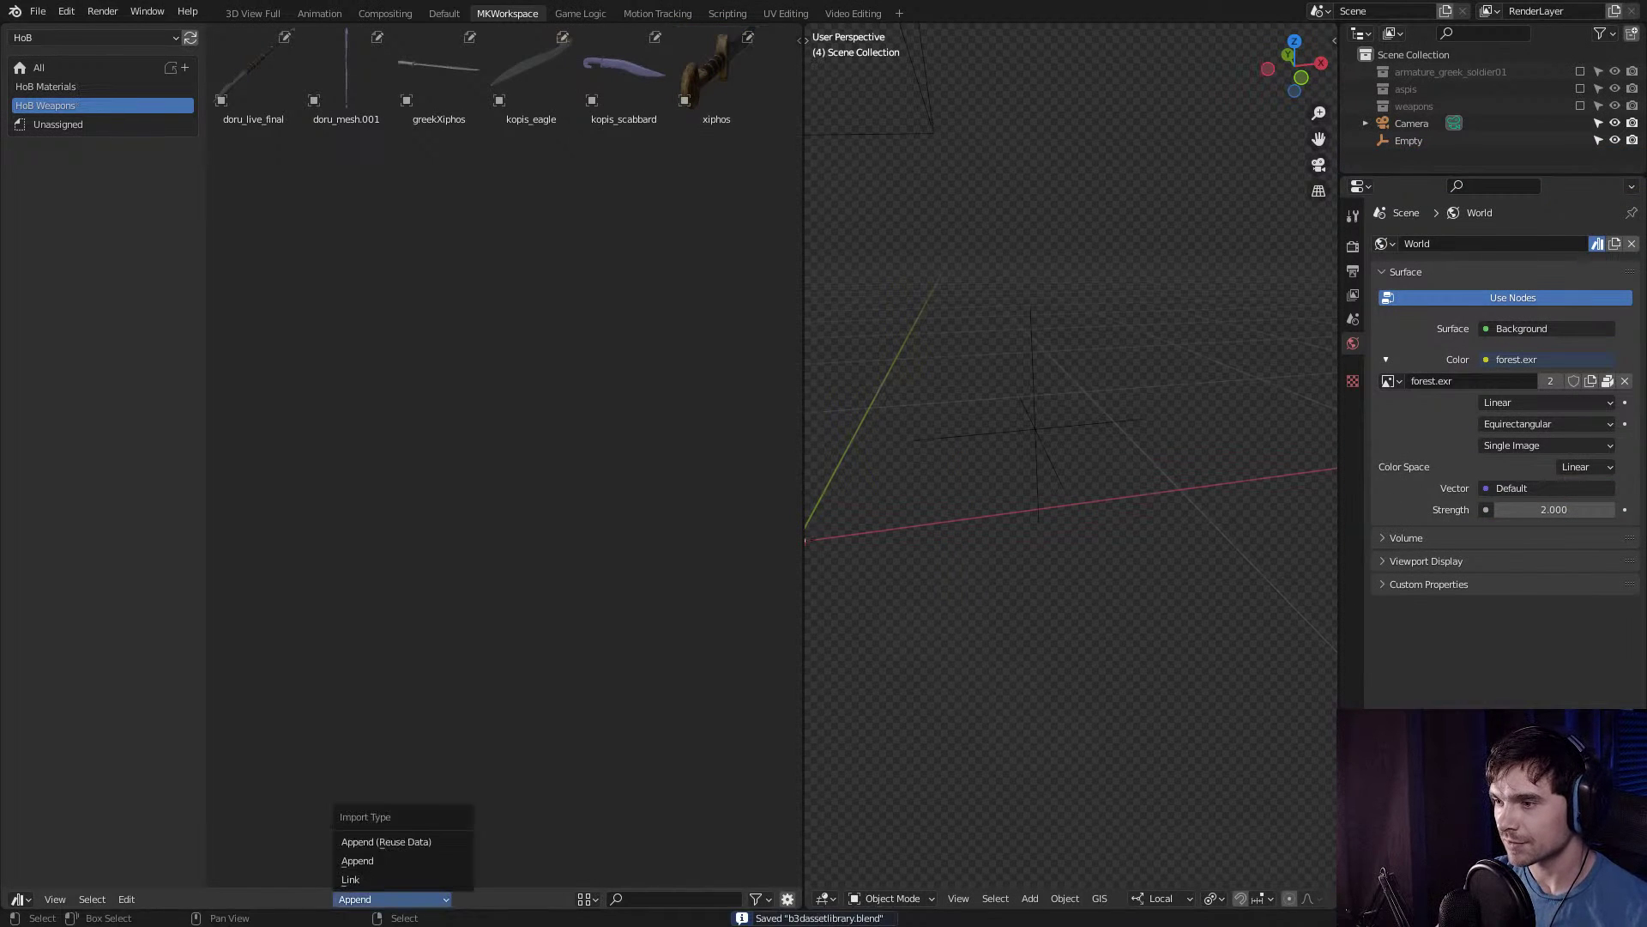
pyautogui.click(350, 880)
pyautogui.moveTo(716, 78); pyautogui.dragTo(1108, 525)
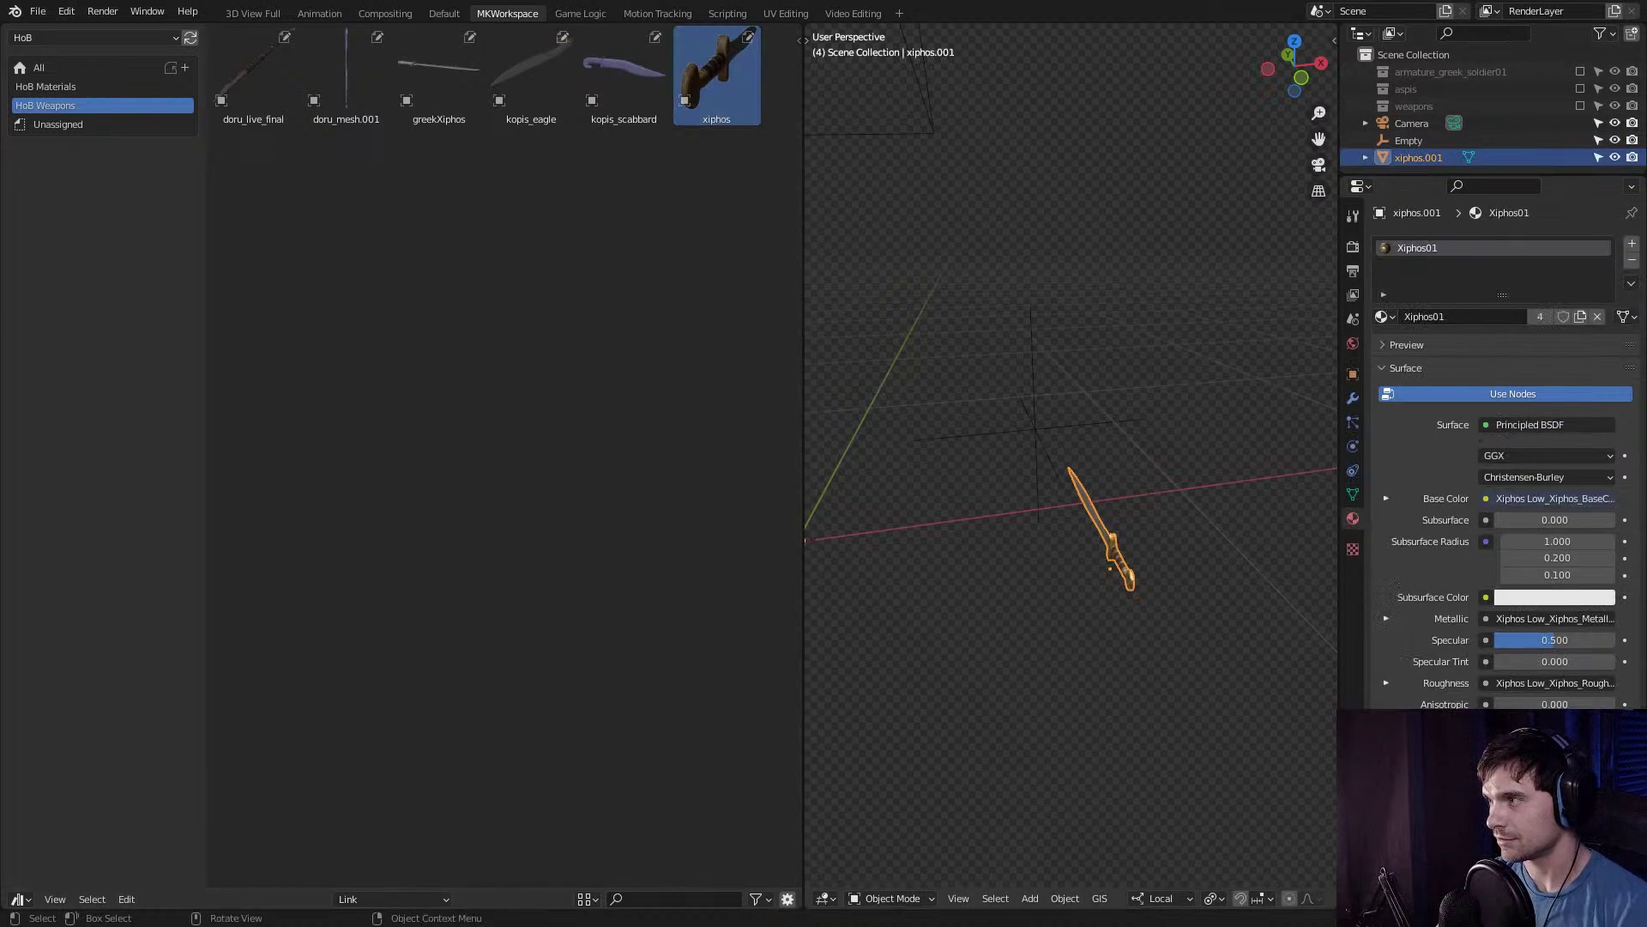
pyautogui.press('Delete')
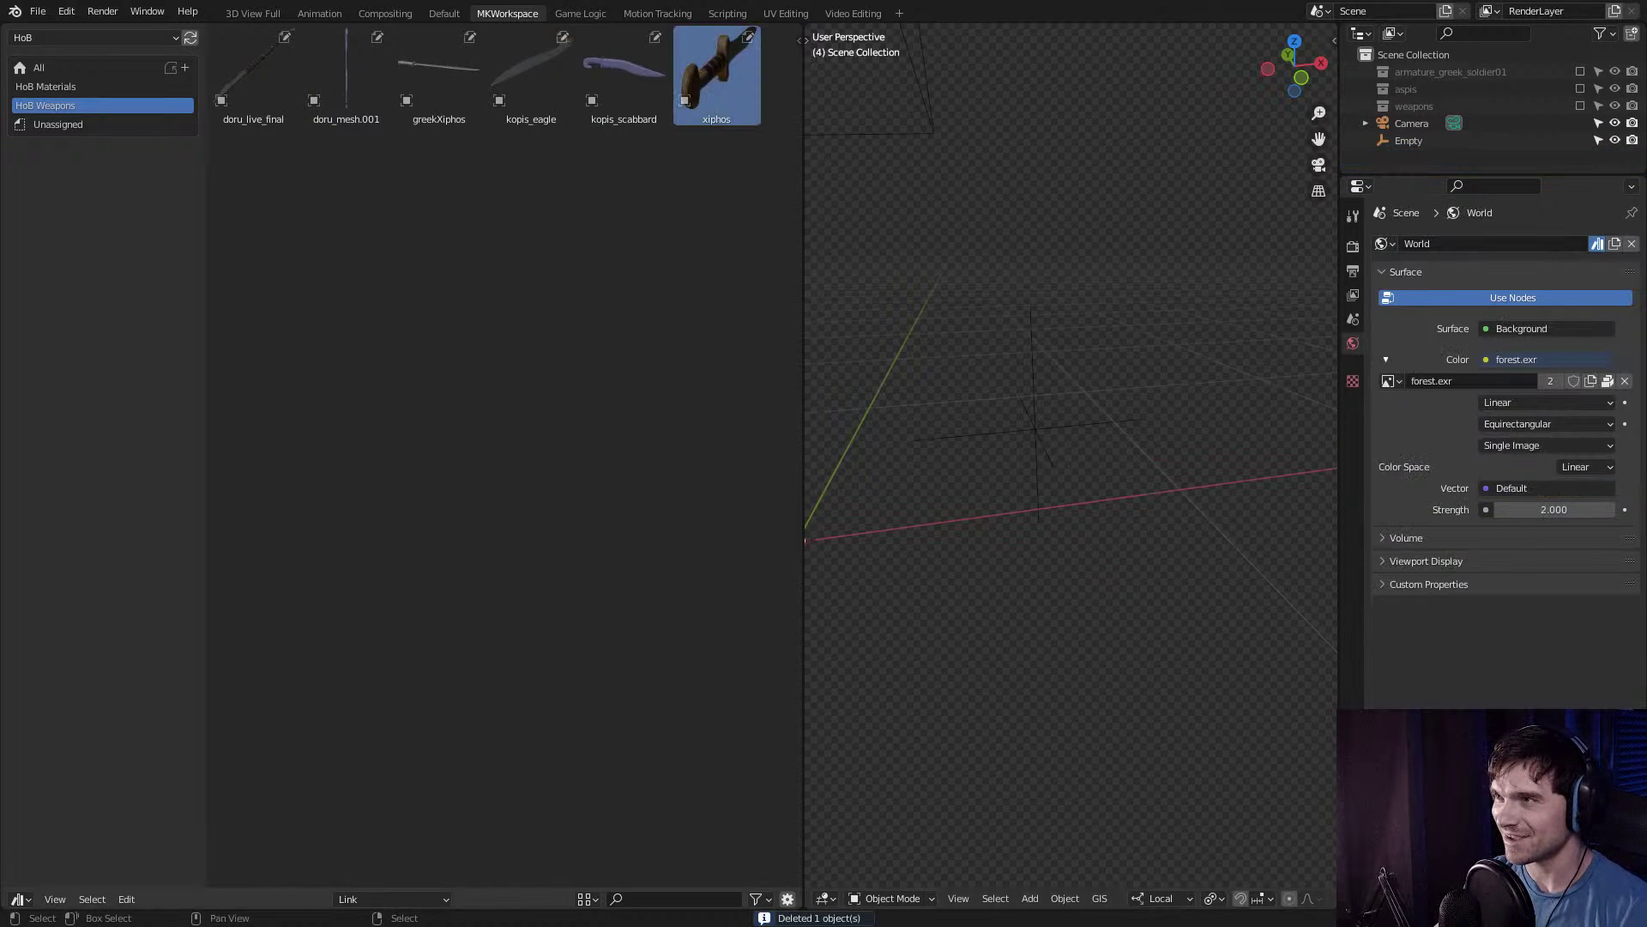
pyautogui.moveTo(716, 77); pyautogui.dragTo(1019, 515)
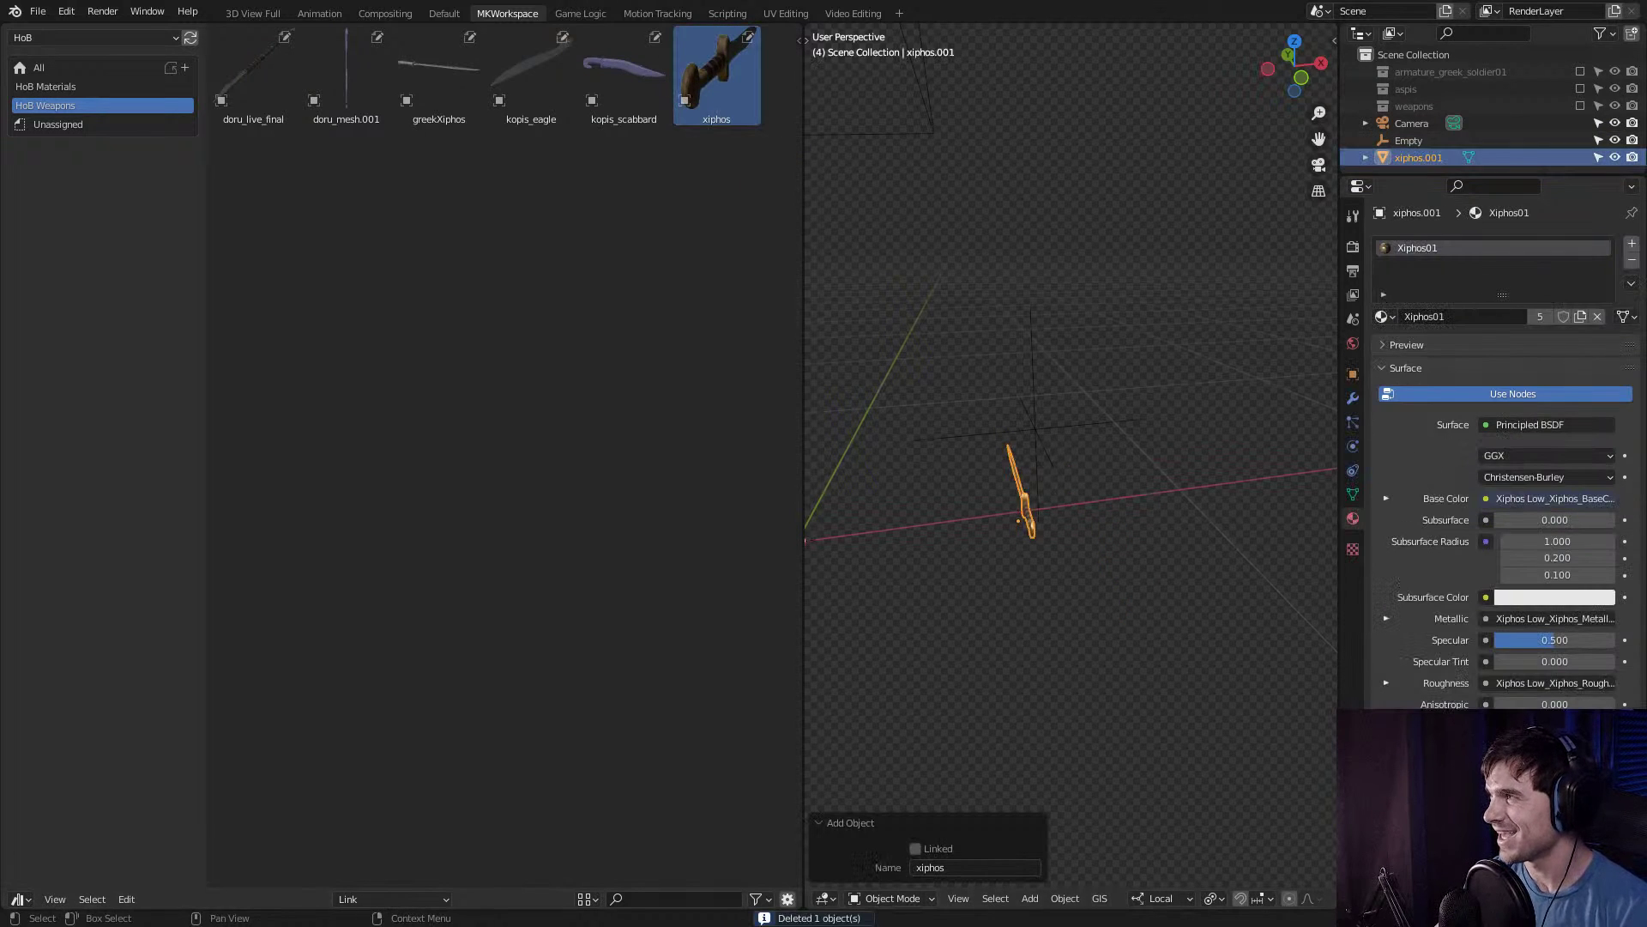
pyautogui.hotkey('ctrl', 'z')
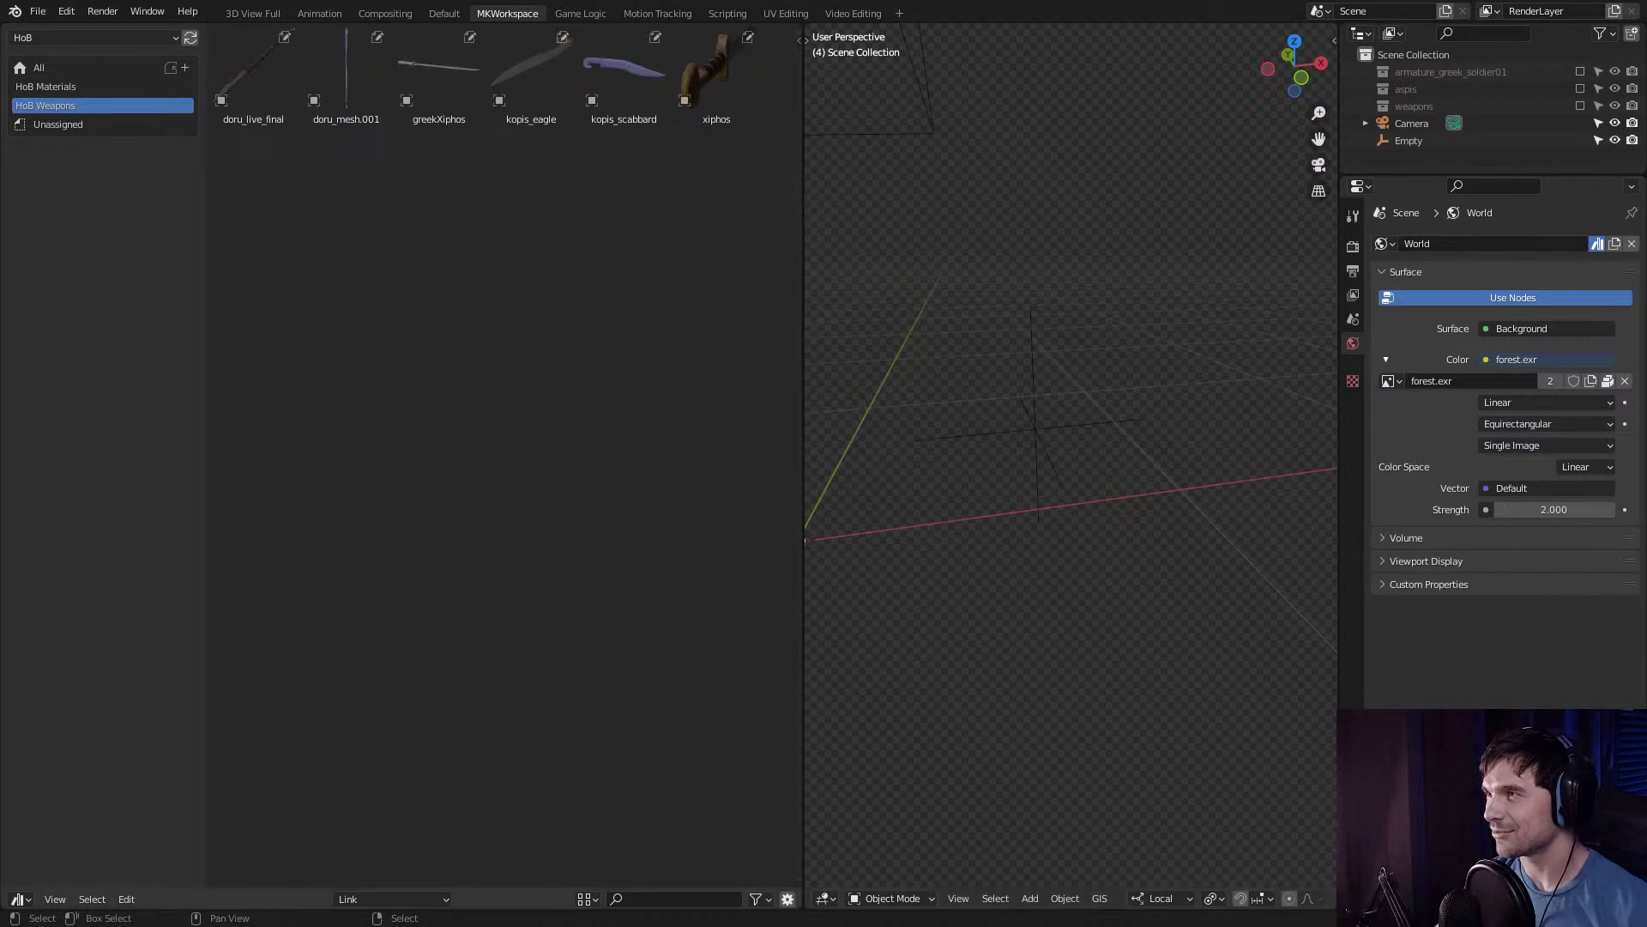
# Refresh the asset library with Link kept as the import type, place the xiphos again and delete it.
pyautogui.click(391, 899)
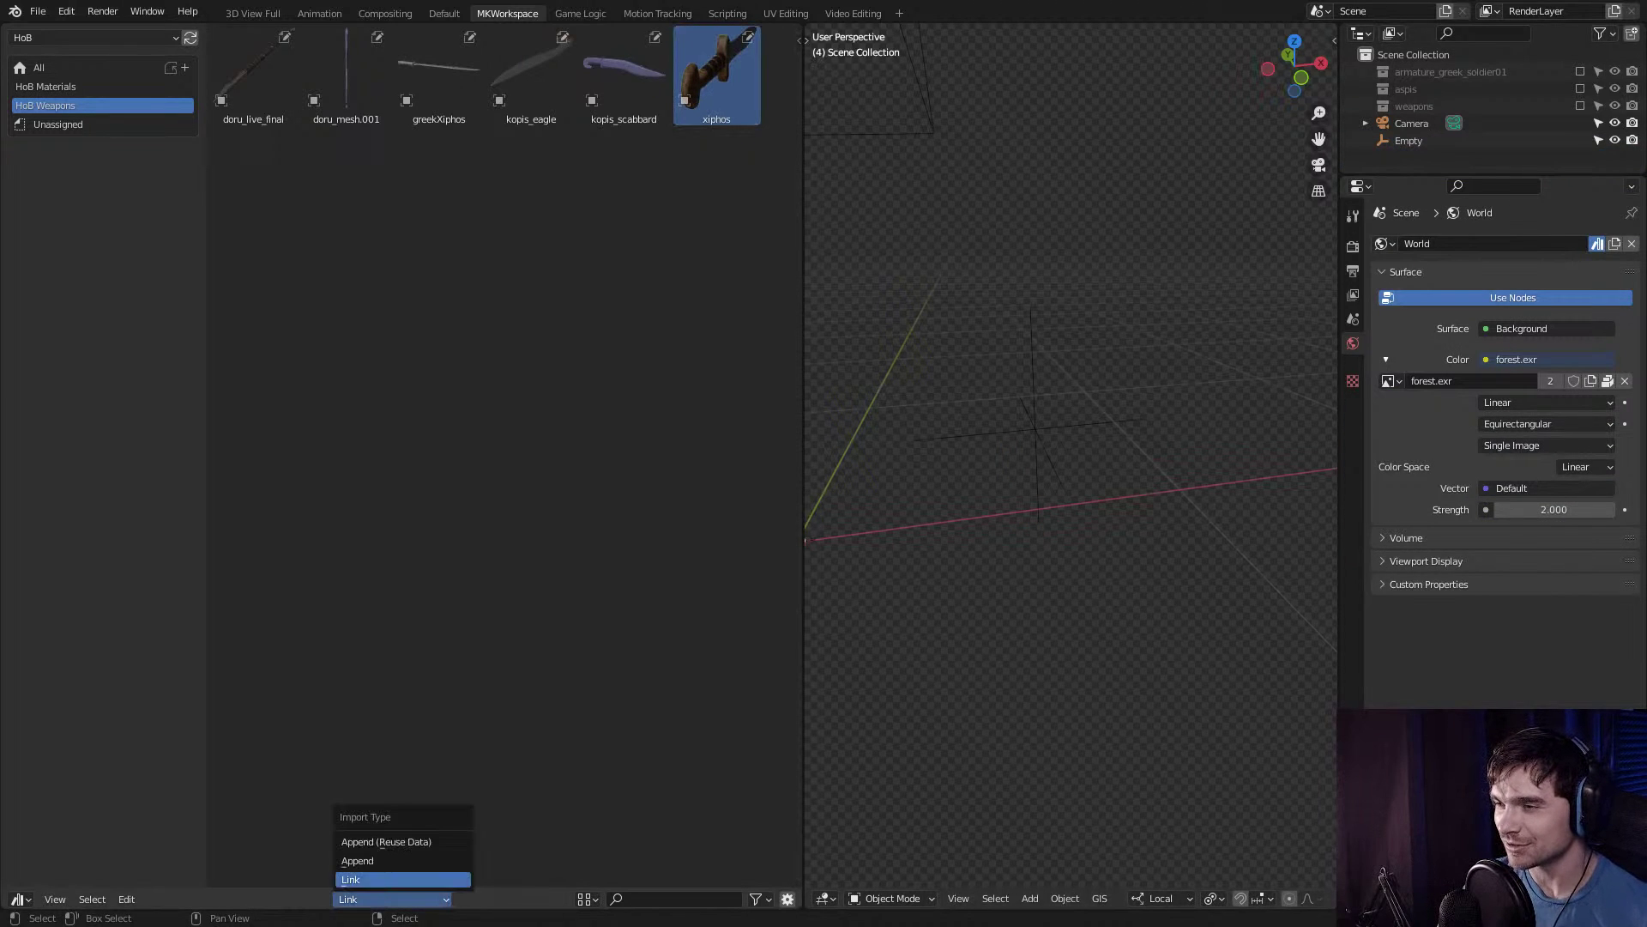
pyautogui.click(399, 879)
pyautogui.rightClick(678, 68)
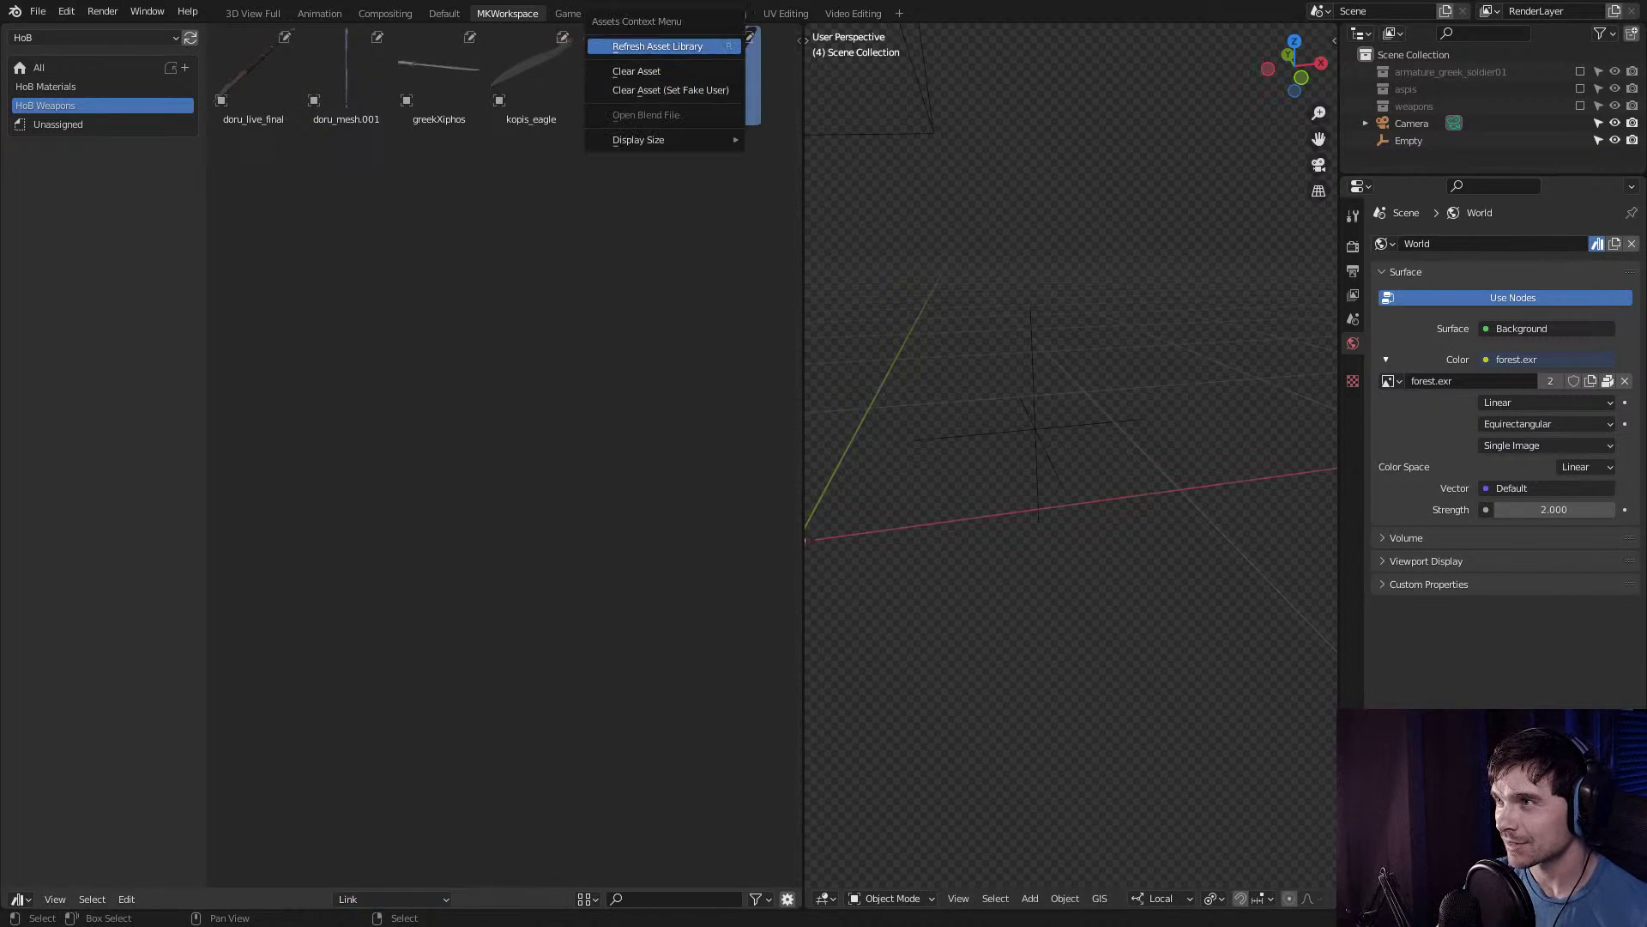
pyautogui.click(678, 46)
pyautogui.moveTo(717, 77); pyautogui.dragTo(1141, 502)
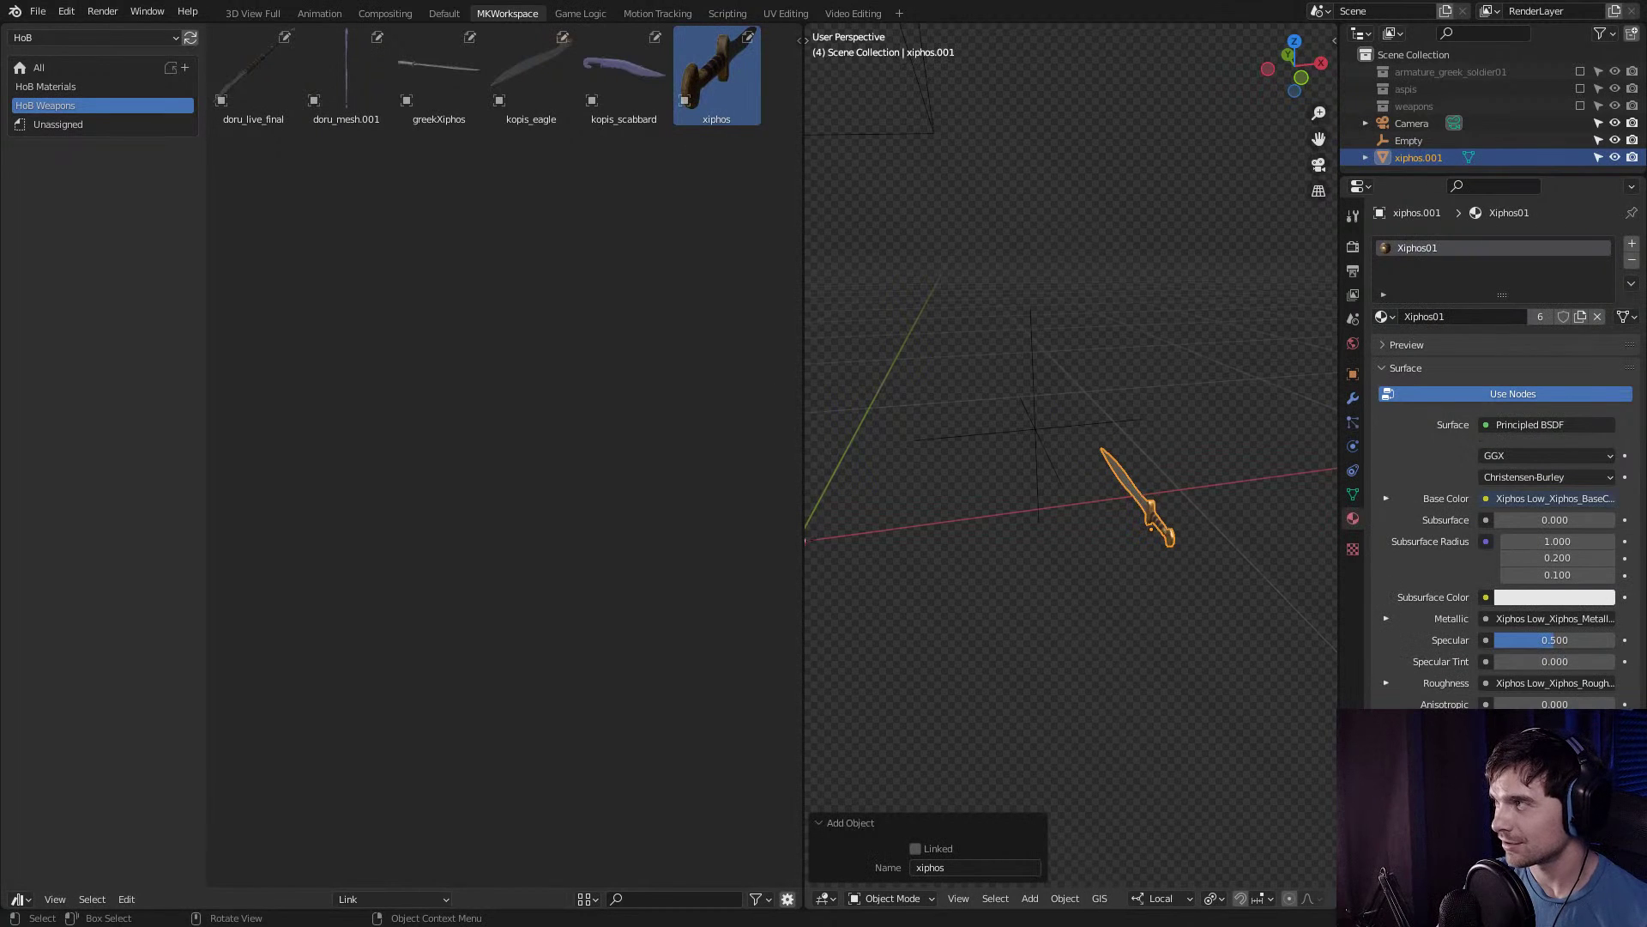
pyautogui.press('Delete')
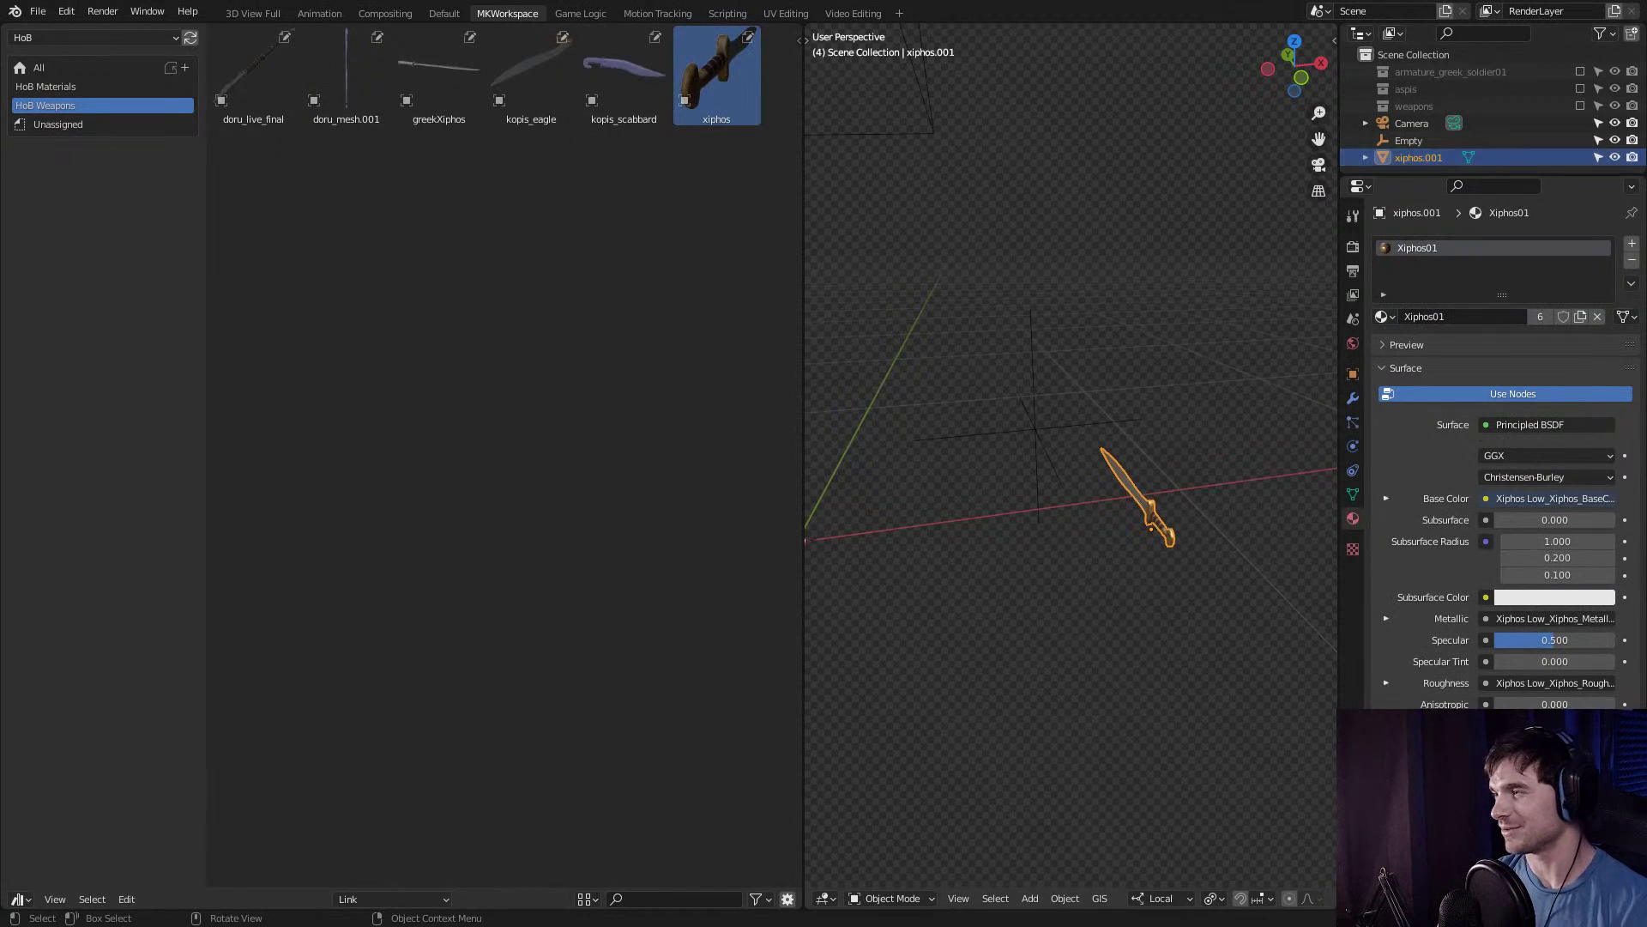
# Set the import type to Append (Reuse Data), and place the kopis_eagle asset twice in the scene, opening each copy in Edit Mode.
pyautogui.click(532, 73)
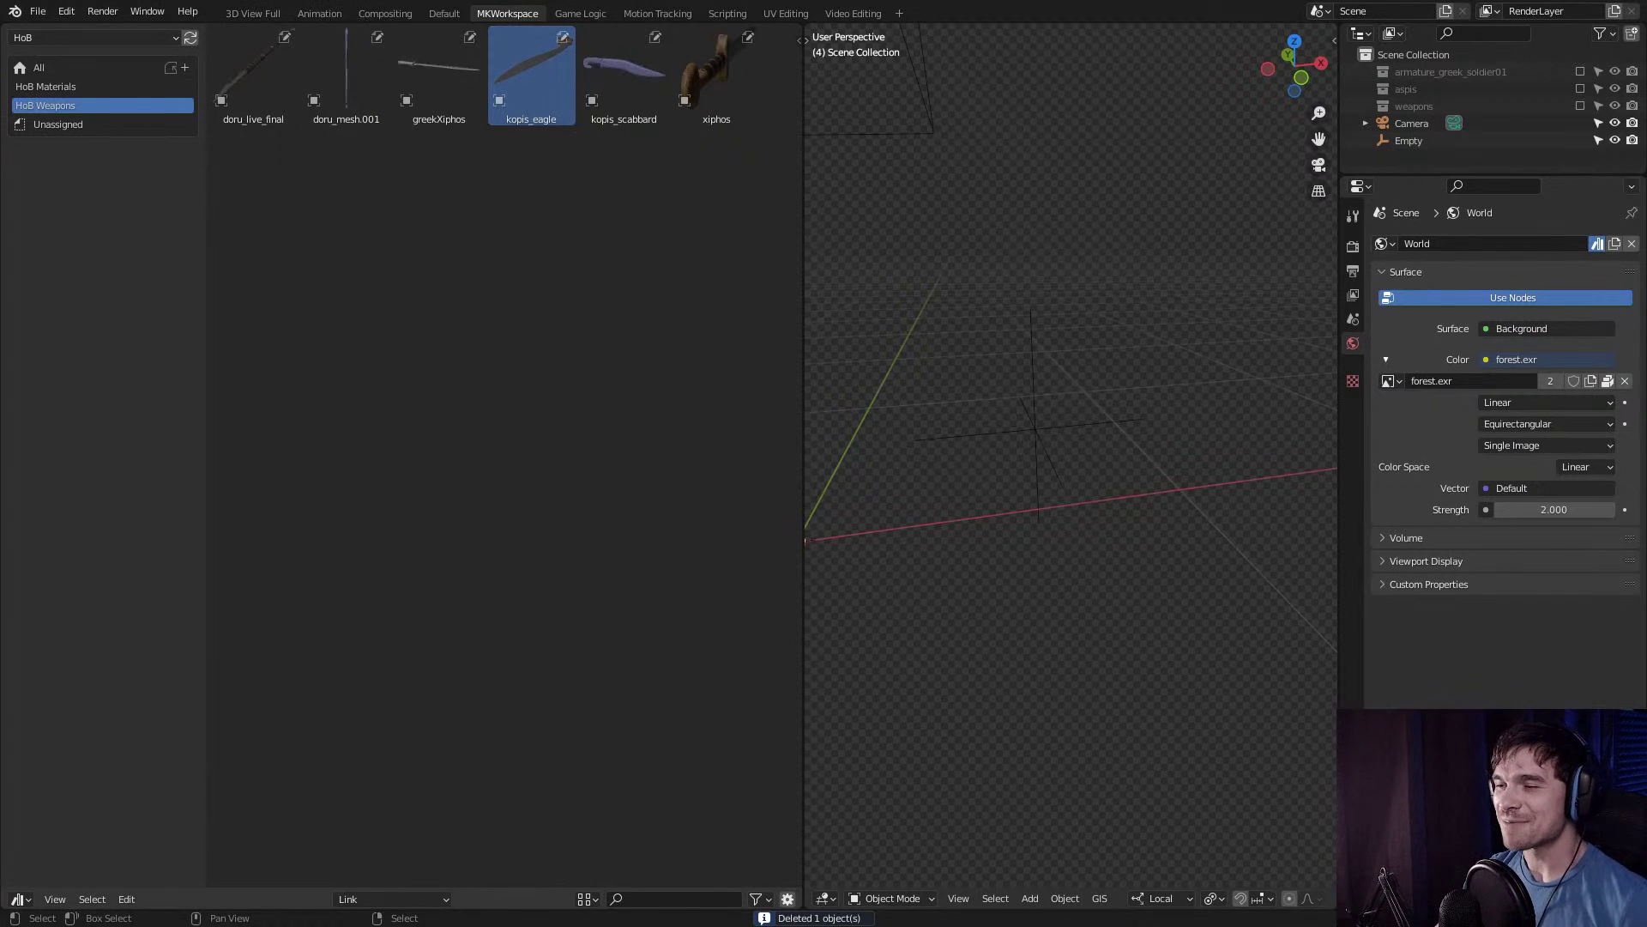
pyautogui.click(353, 898)
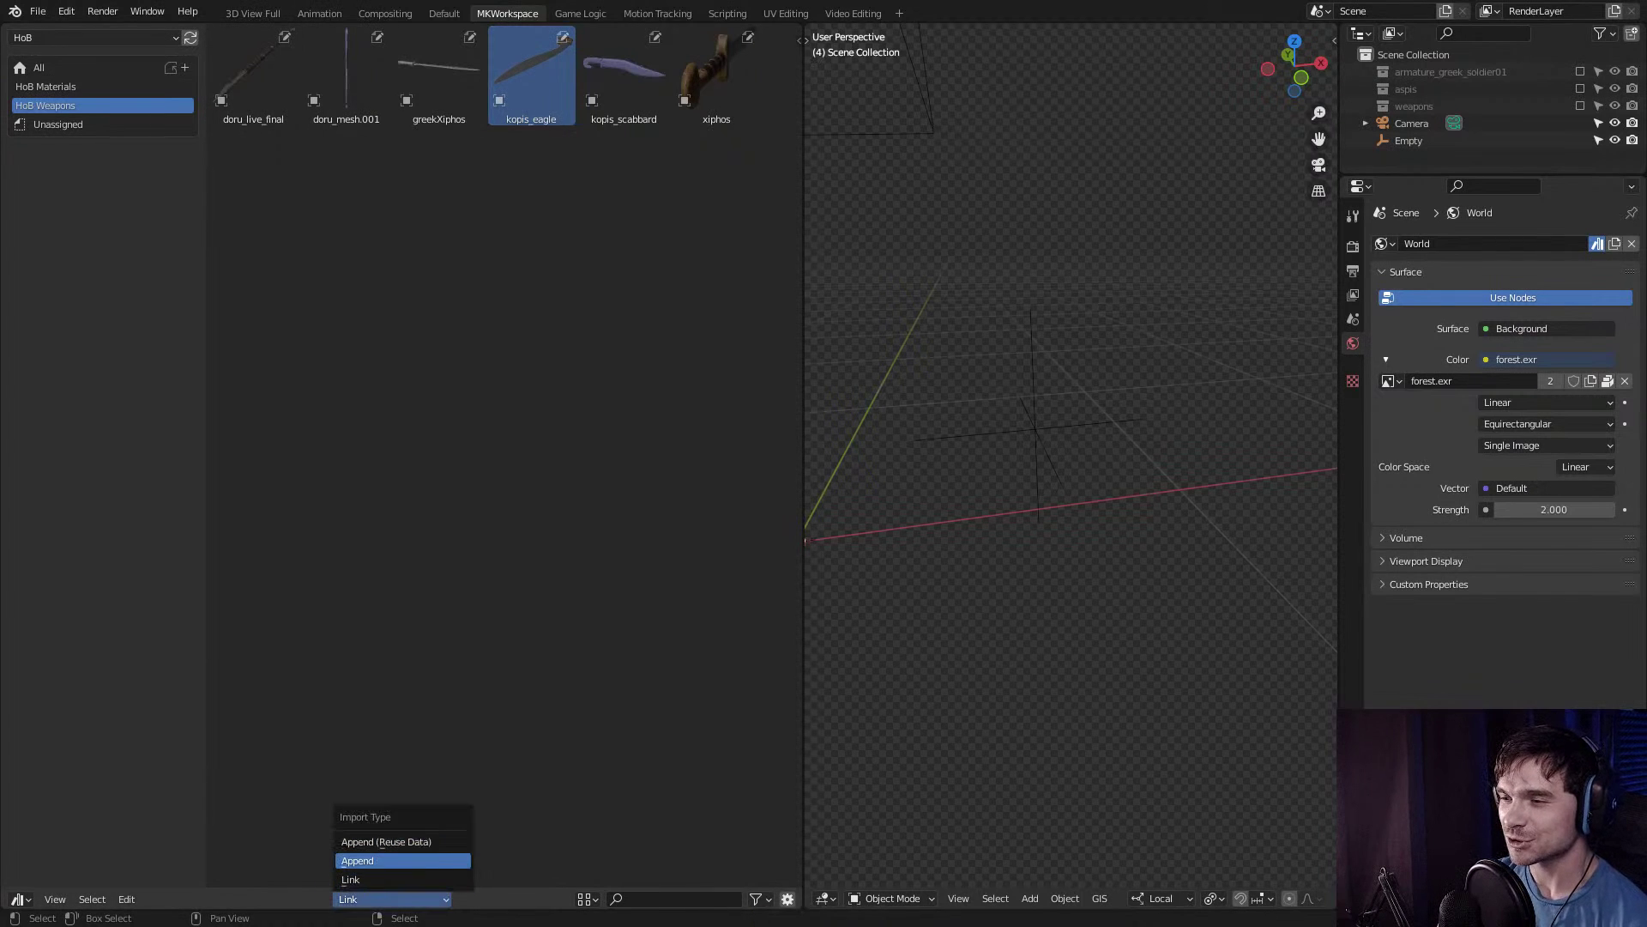
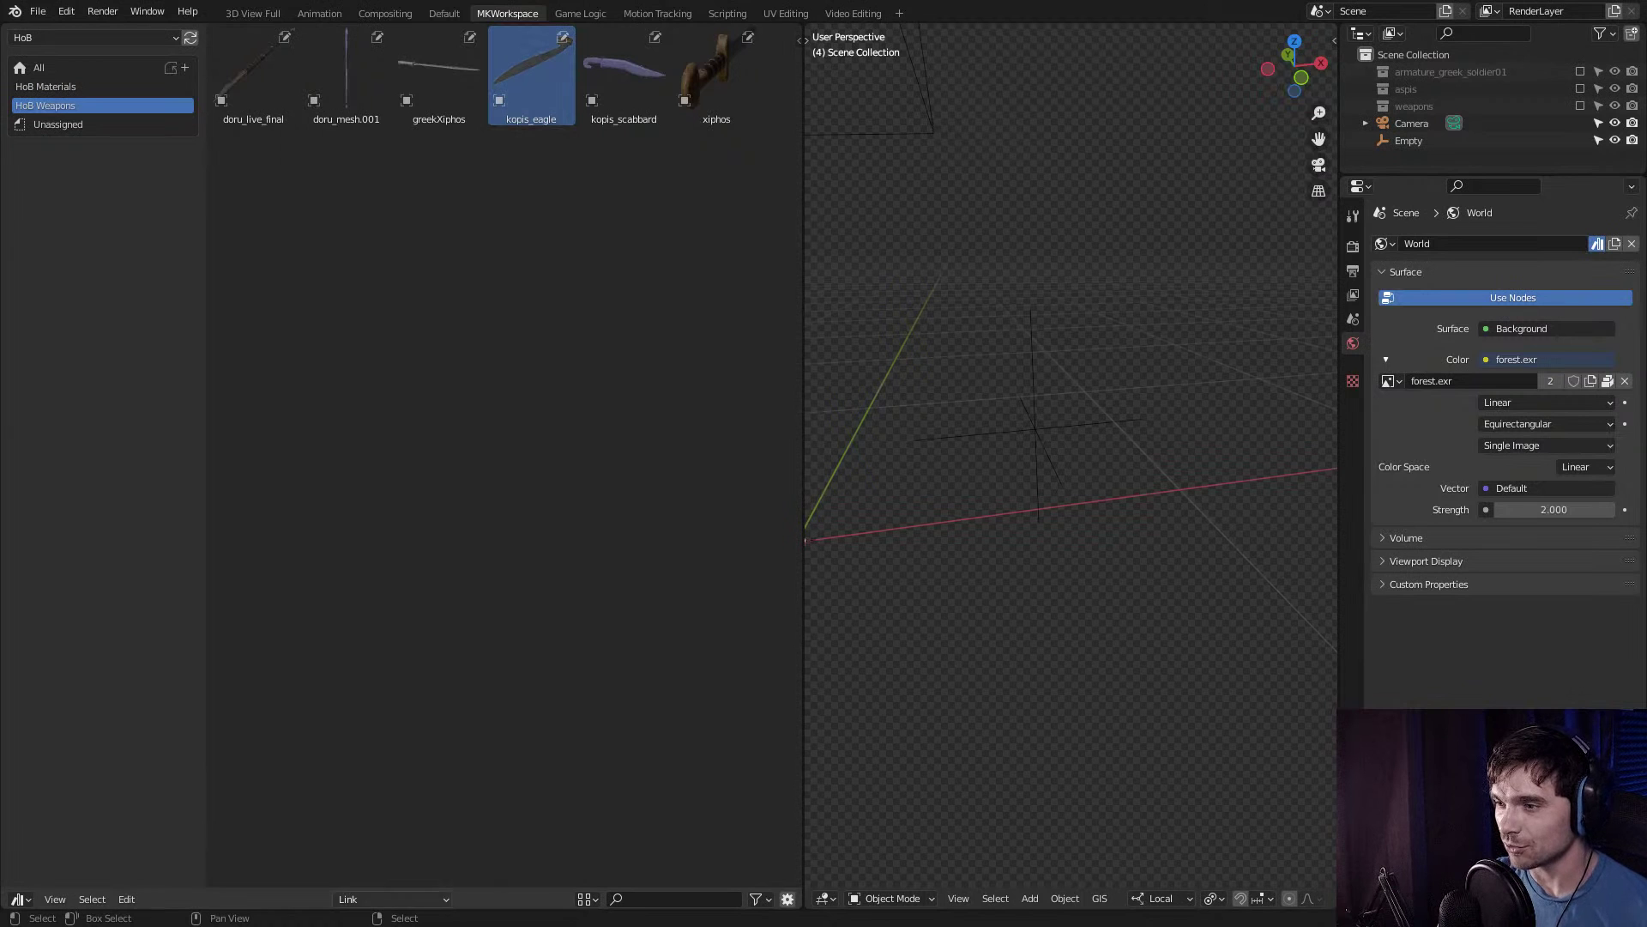
pyautogui.click(365, 898)
pyautogui.click(386, 841)
pyautogui.moveTo(531, 70); pyautogui.dragTo(950, 488)
pyautogui.click(1073, 618)
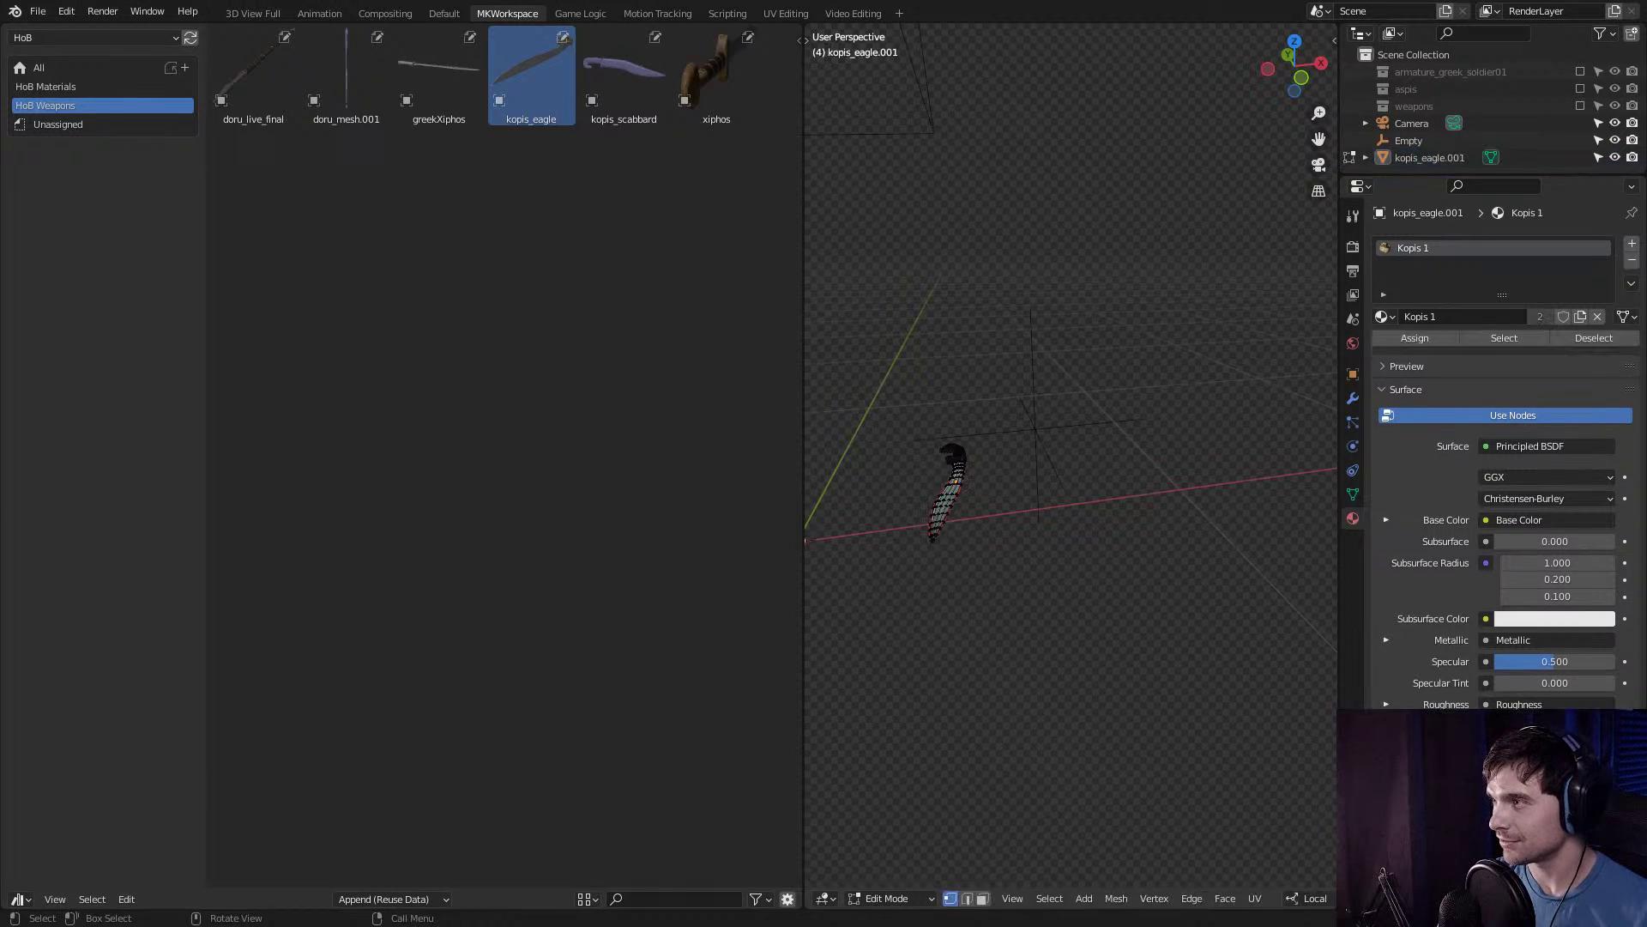
pyautogui.moveTo(531, 70); pyautogui.dragTo(1010, 483)
pyautogui.press('Tab')
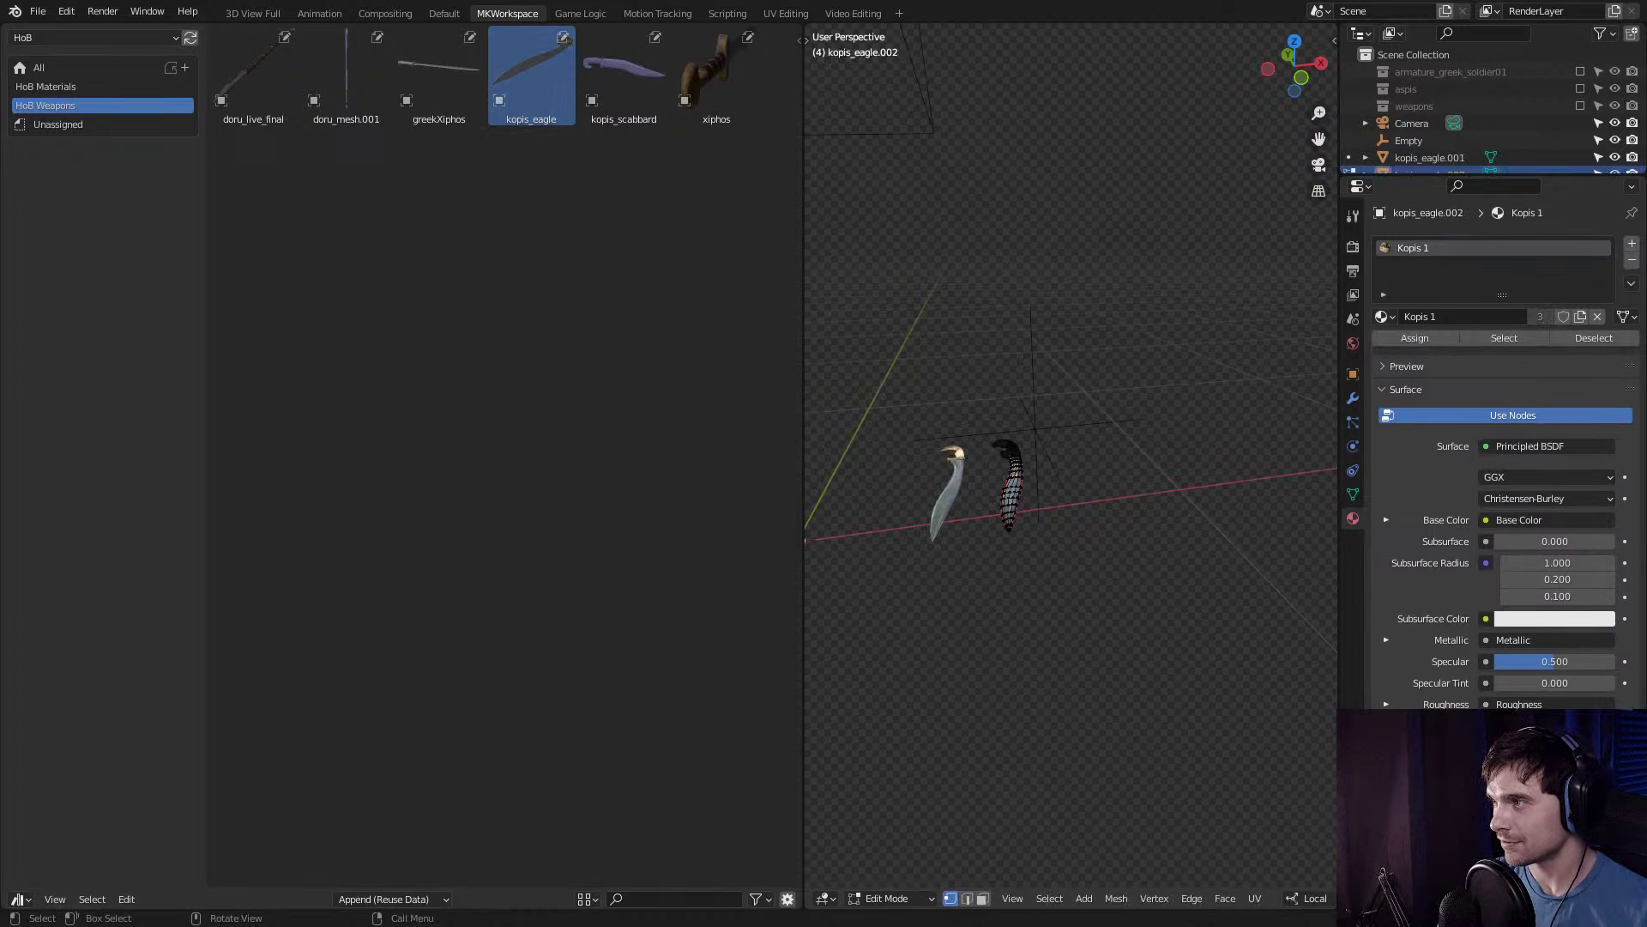
# Return to Object Mode and delete both kopis_eagle objects from the scene.
pyautogui.moveTo(1013, 480); pyautogui.dragTo(944, 584, button='middle')
pyautogui.press('Tab')
pyautogui.press('Delete')
pyautogui.click(893, 566)
pyautogui.press('Delete')
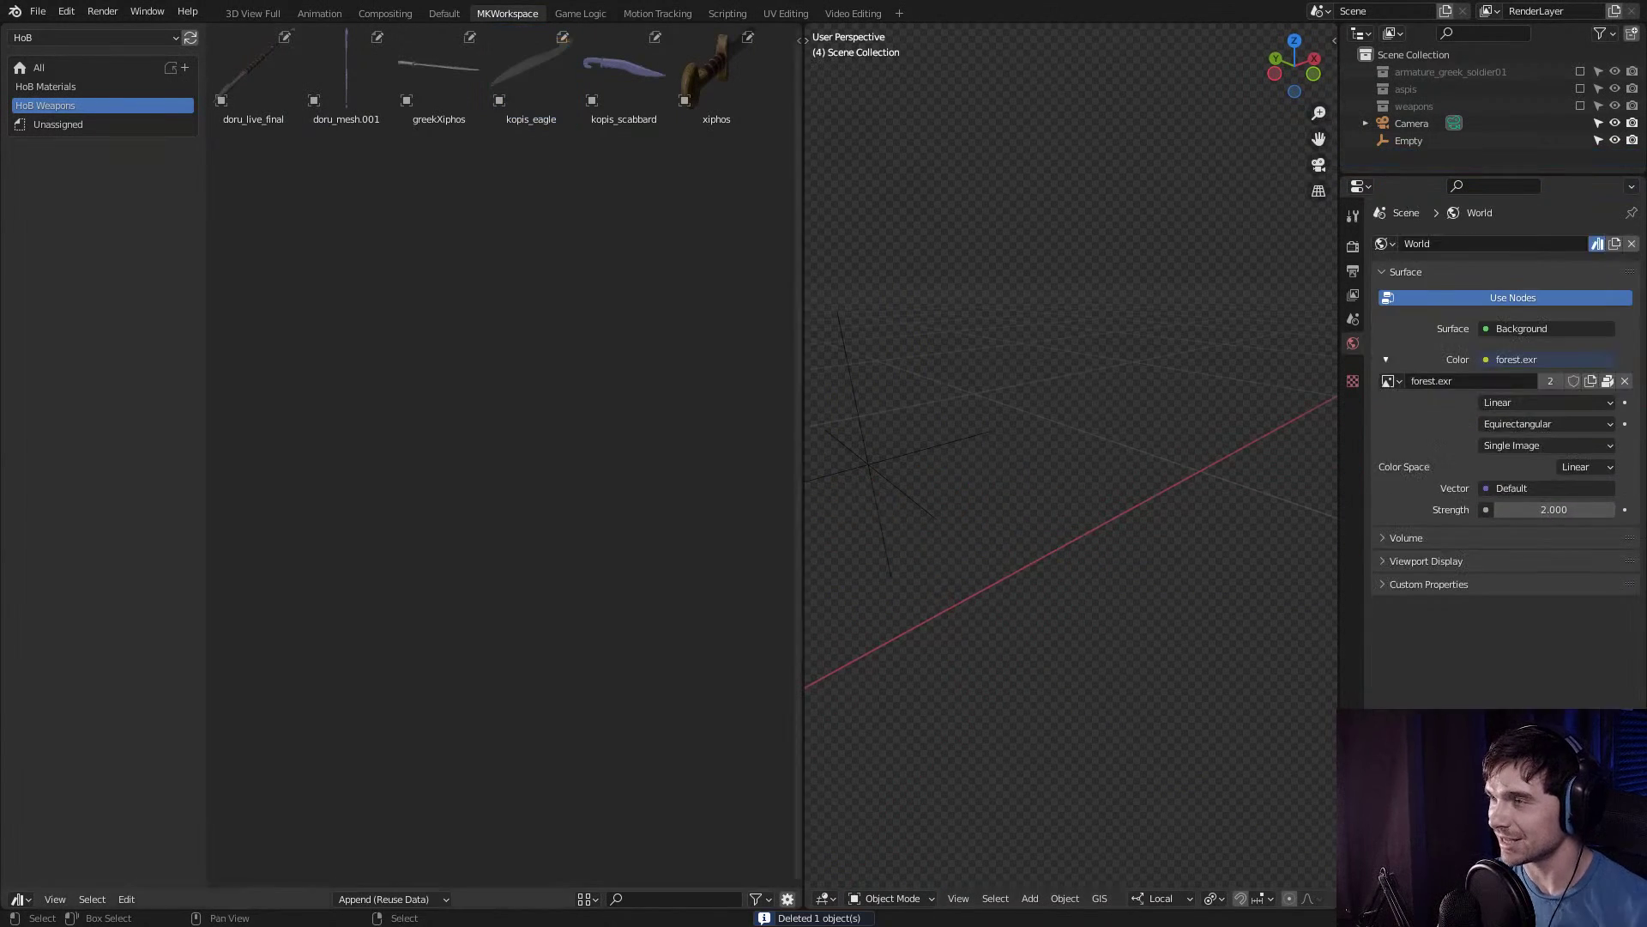
# Set the import type to Link, and try placing the xiphos asset in the scene, removing it again.
pyautogui.click(391, 898)
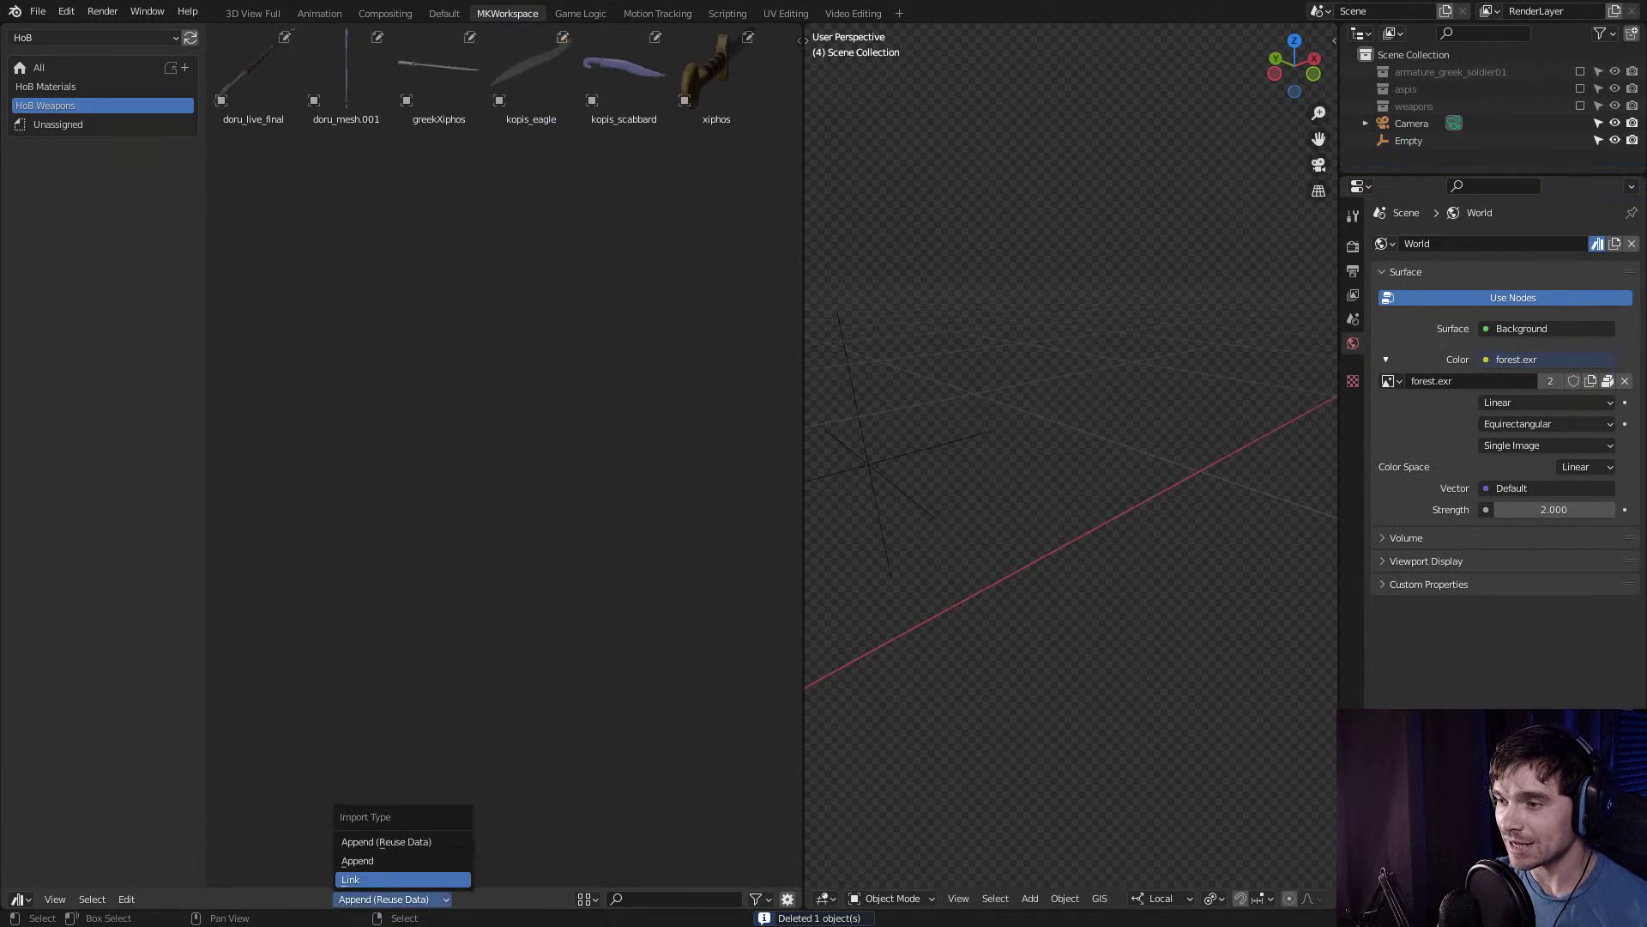
pyautogui.click(352, 879)
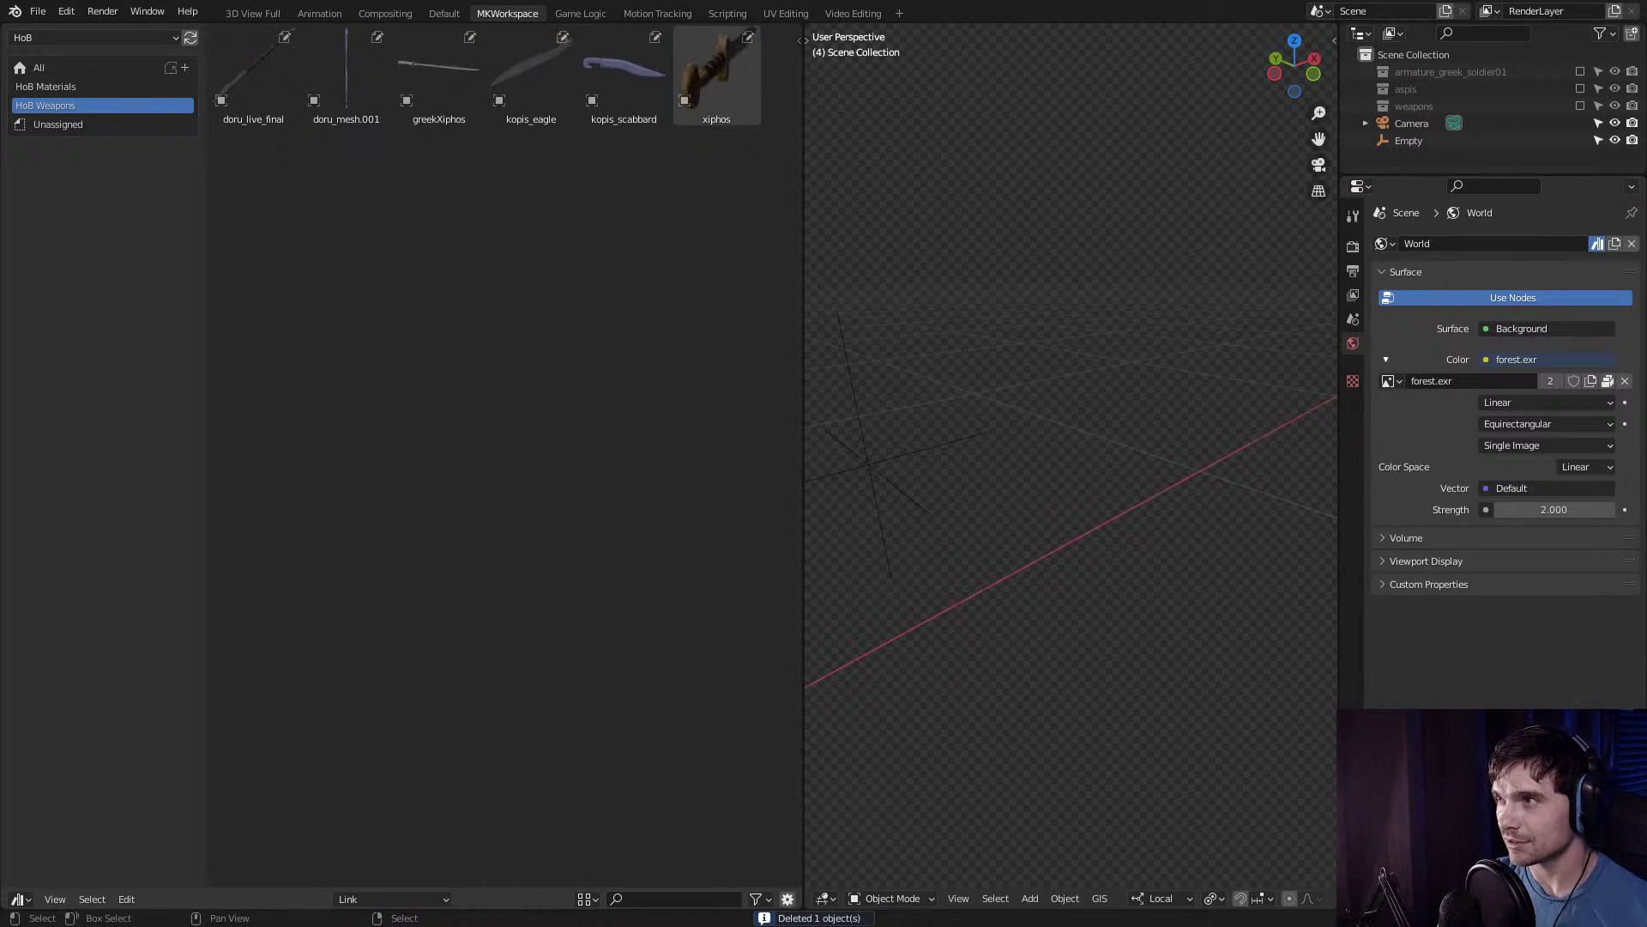
pyautogui.moveTo(717, 73); pyautogui.dragTo(1000, 604)
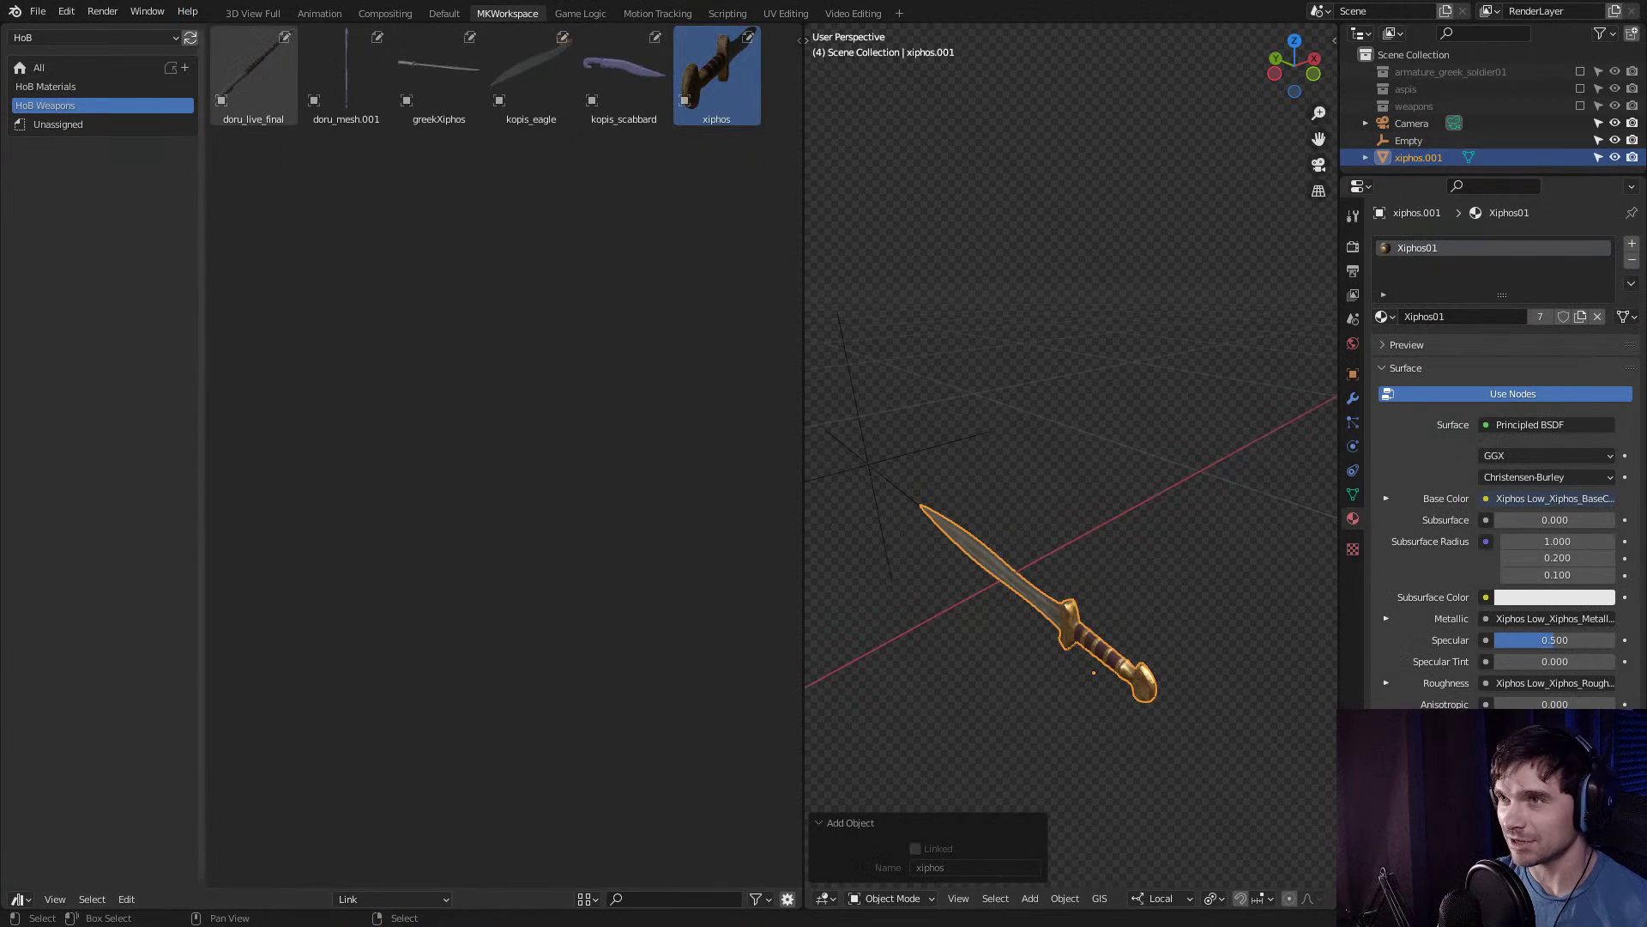
pyautogui.click(66, 11)
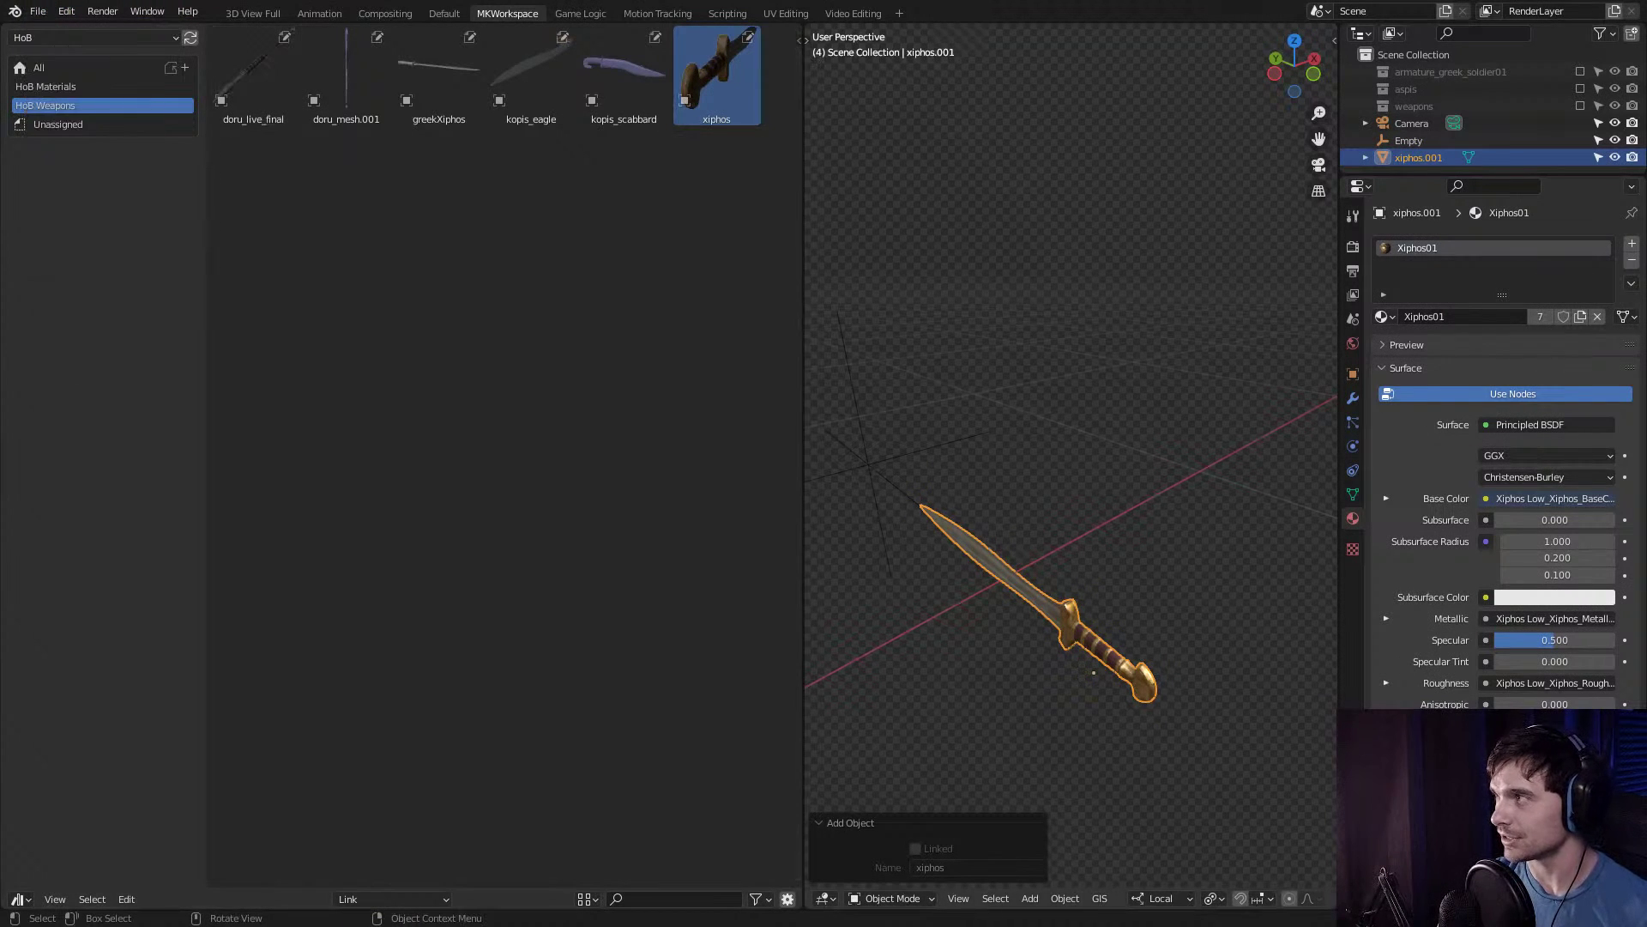
pyautogui.press('Delete')
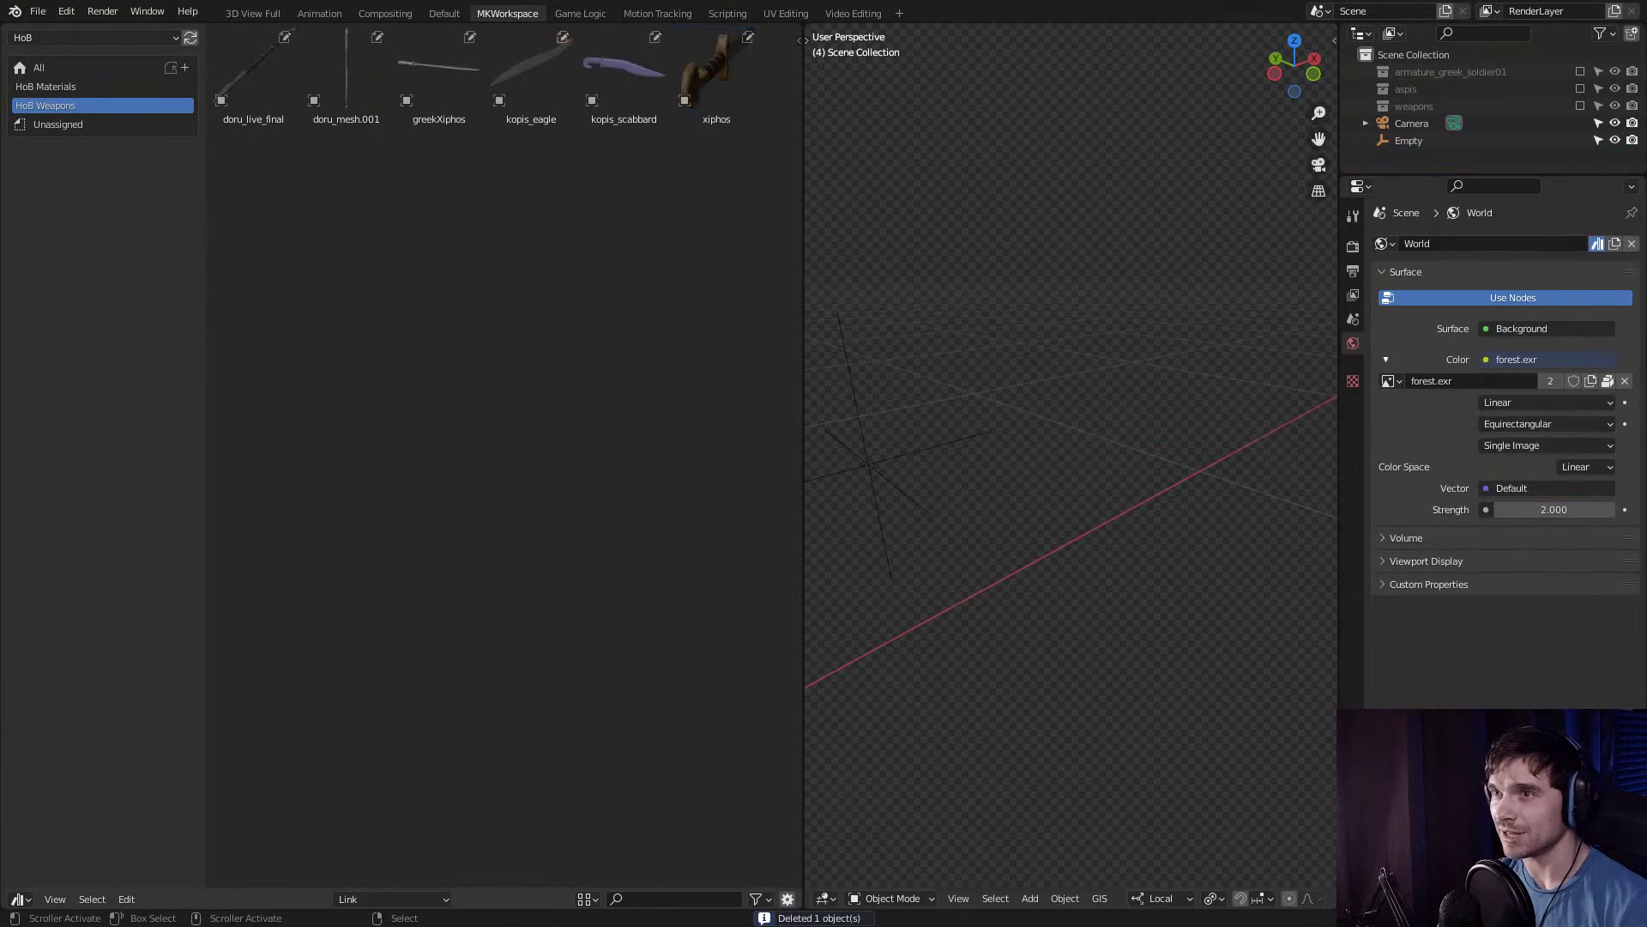
# Save the current file and reopen b3dassetlibrary.blend from the Live19 project folder.
pyautogui.click(38, 12)
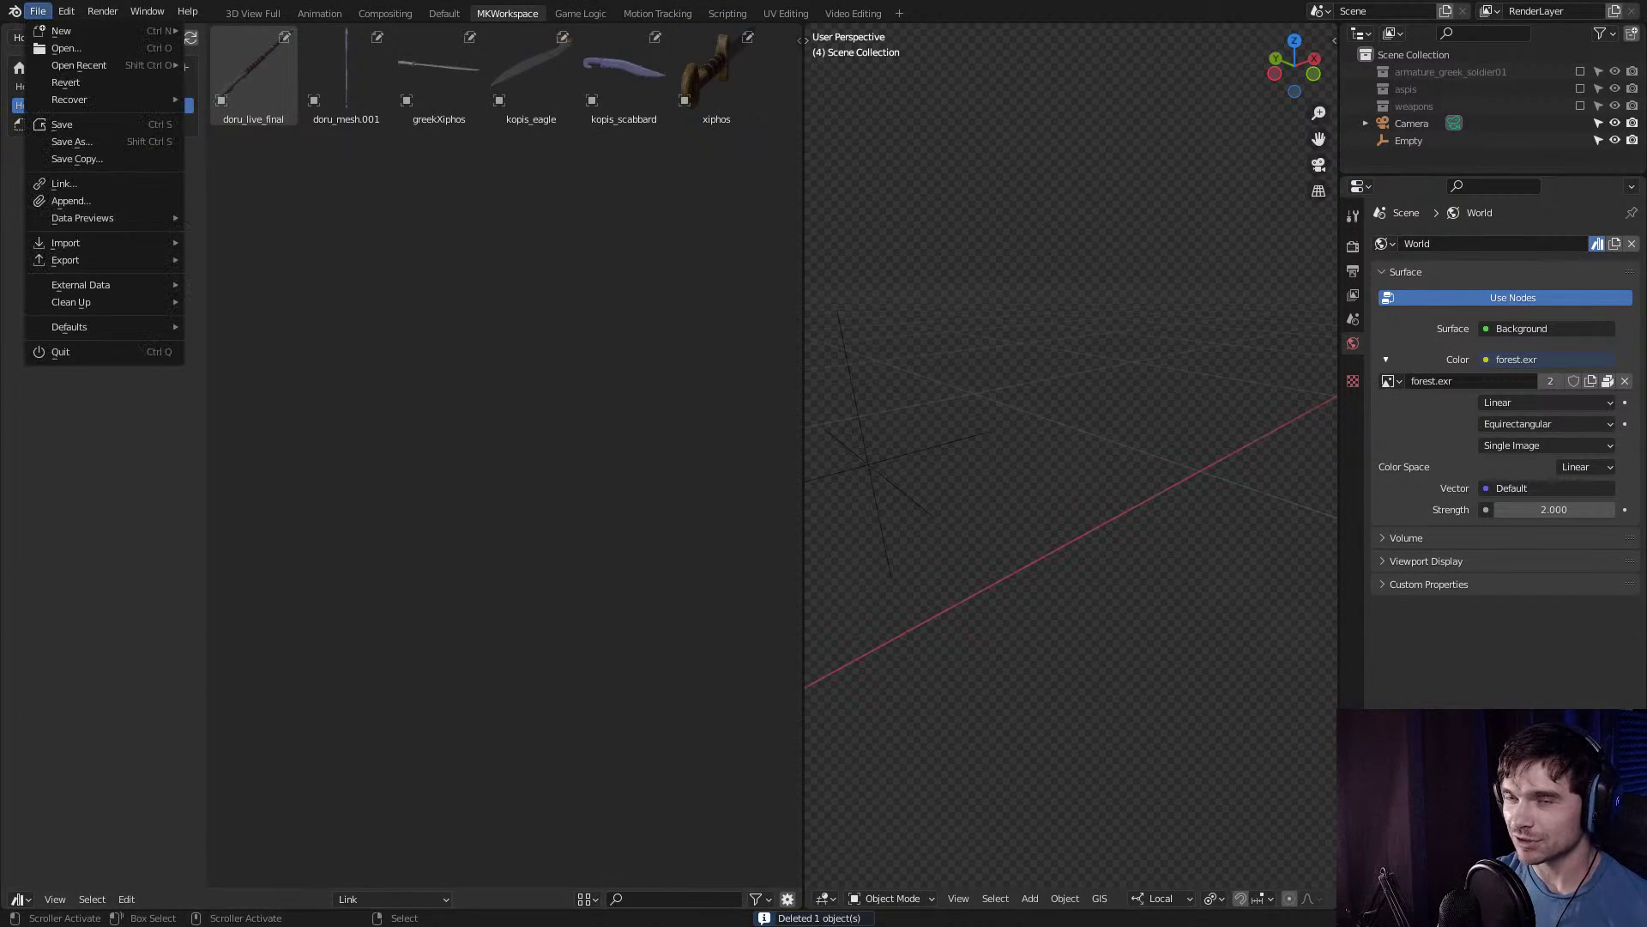
pyautogui.press('Escape')
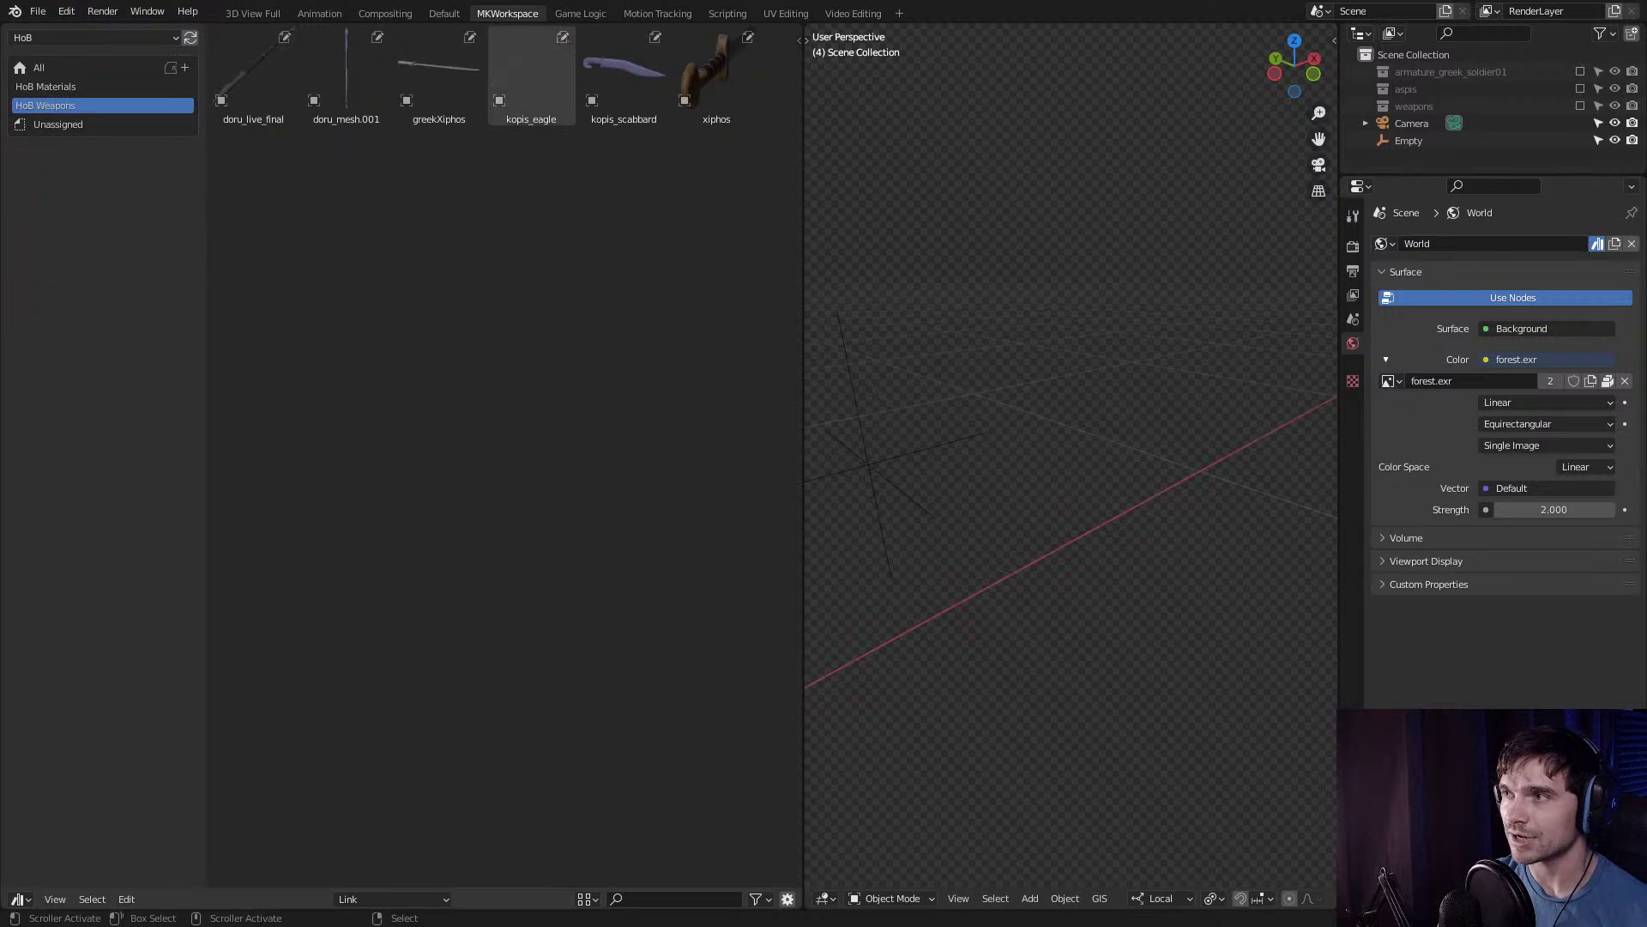
pyautogui.click(38, 11)
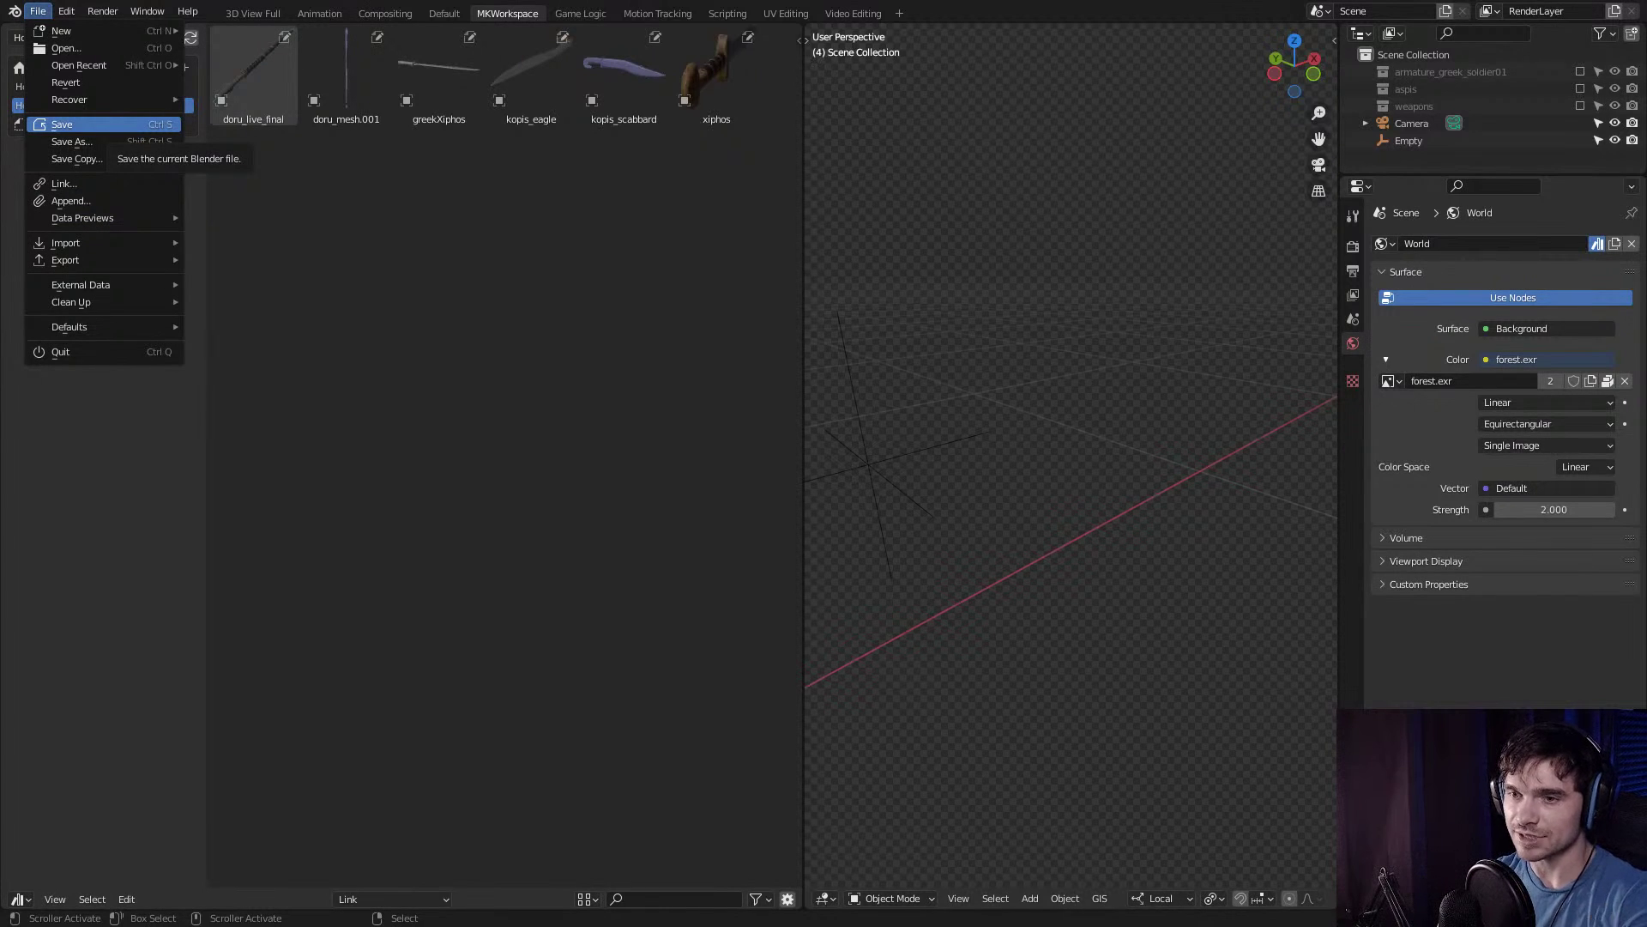
pyautogui.click(62, 125)
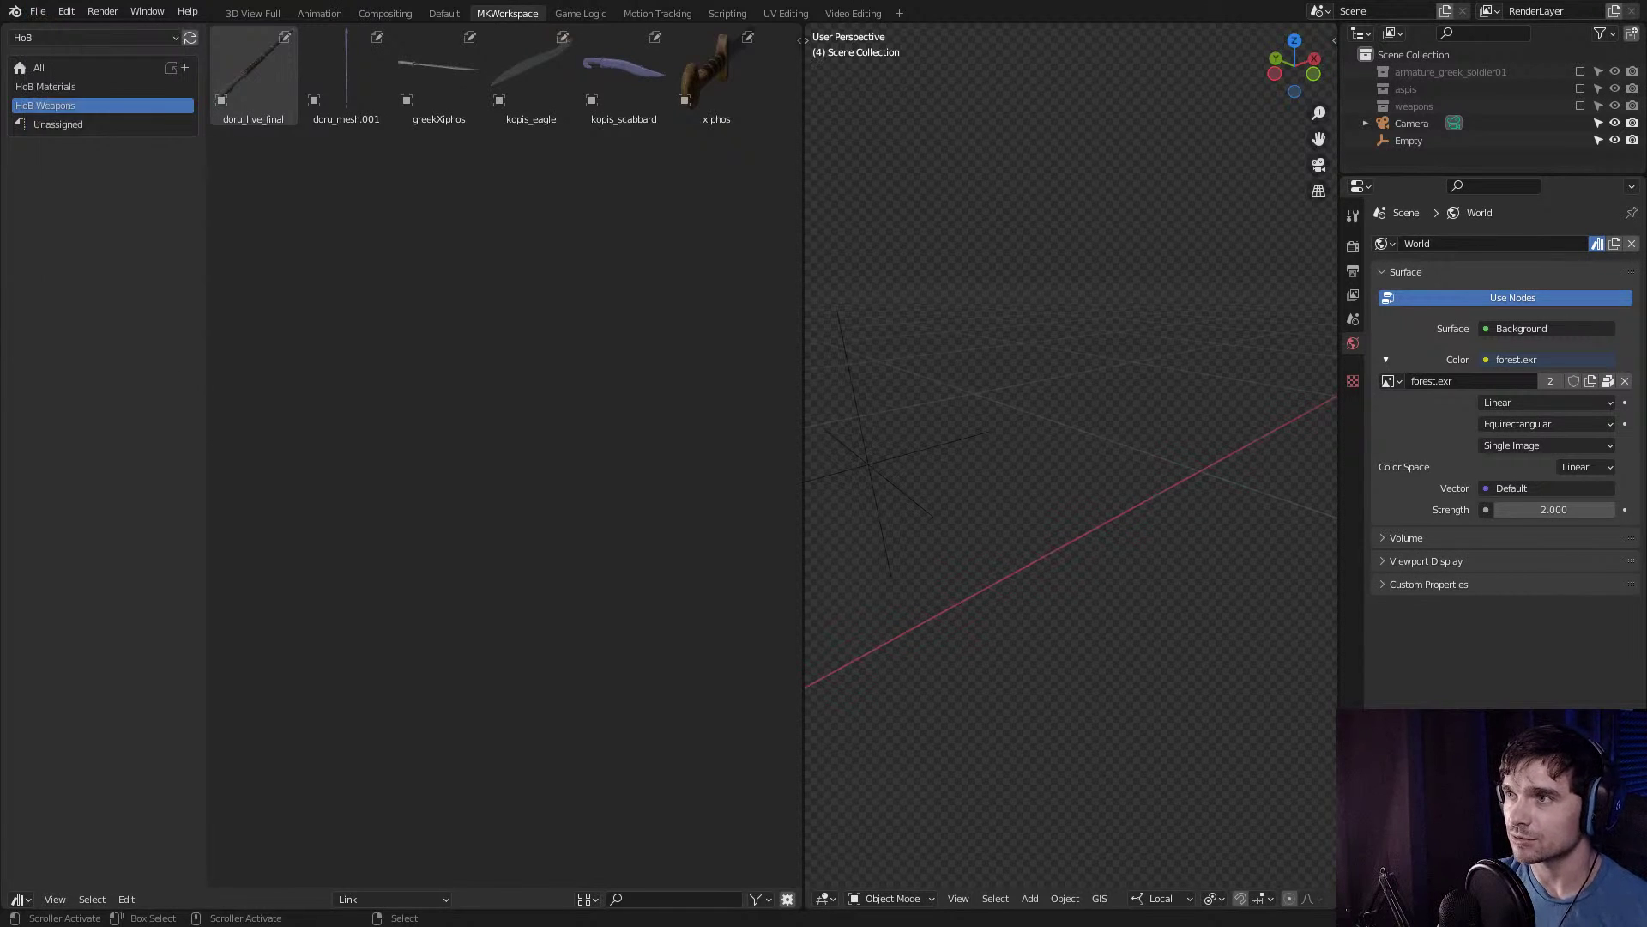
pyautogui.click(38, 10)
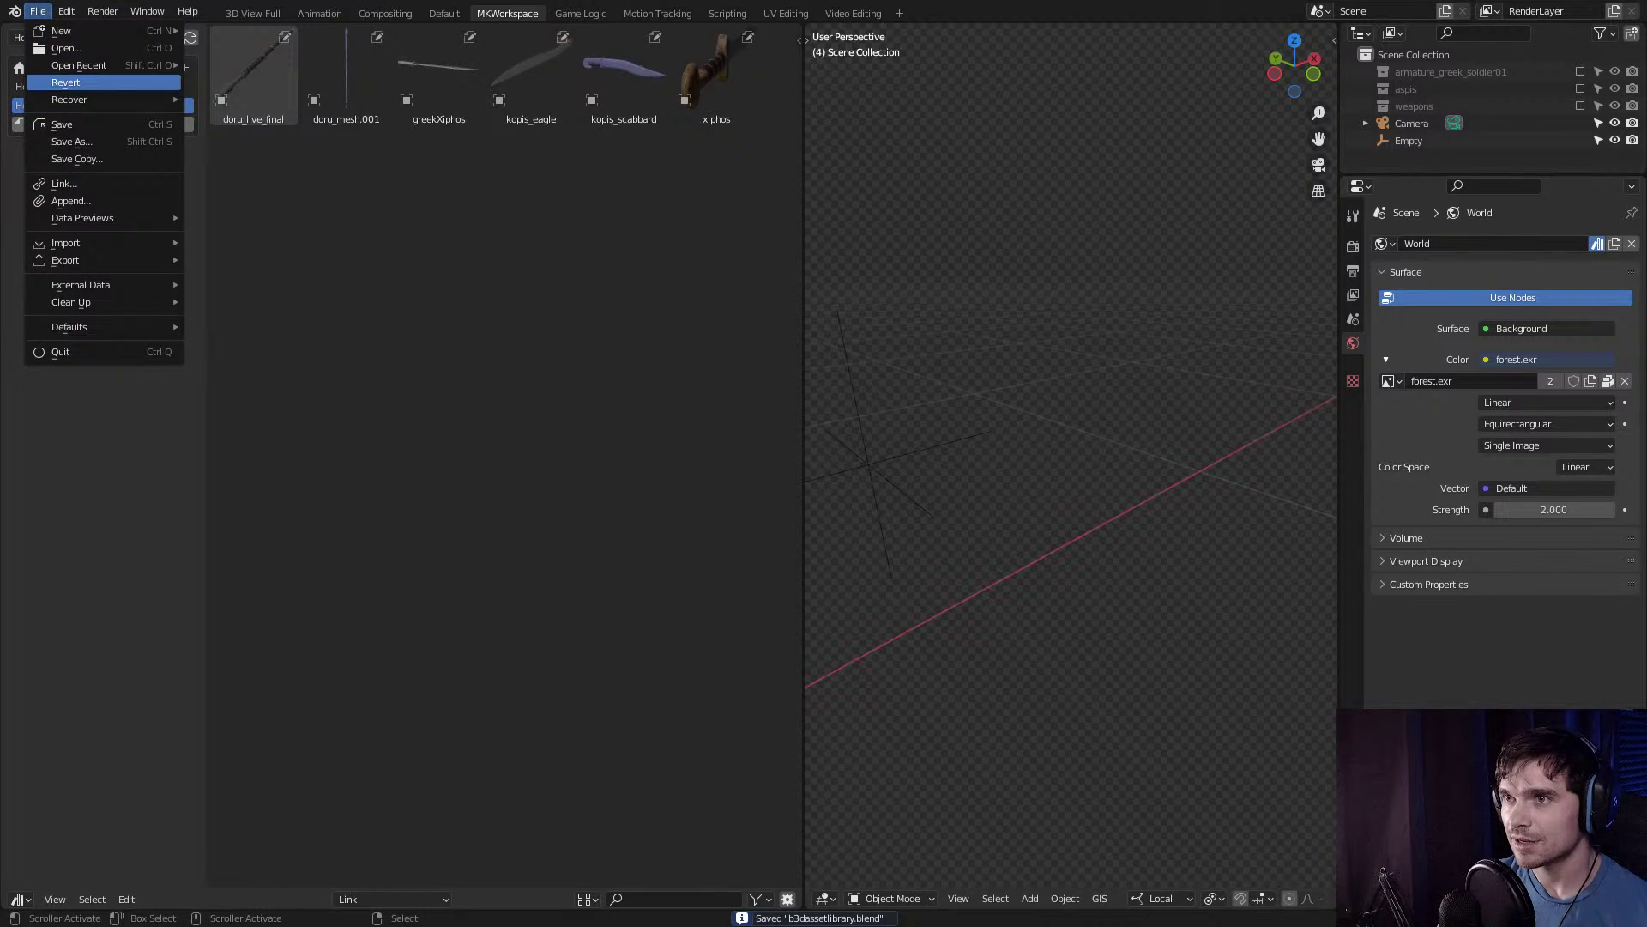
pyautogui.click(67, 48)
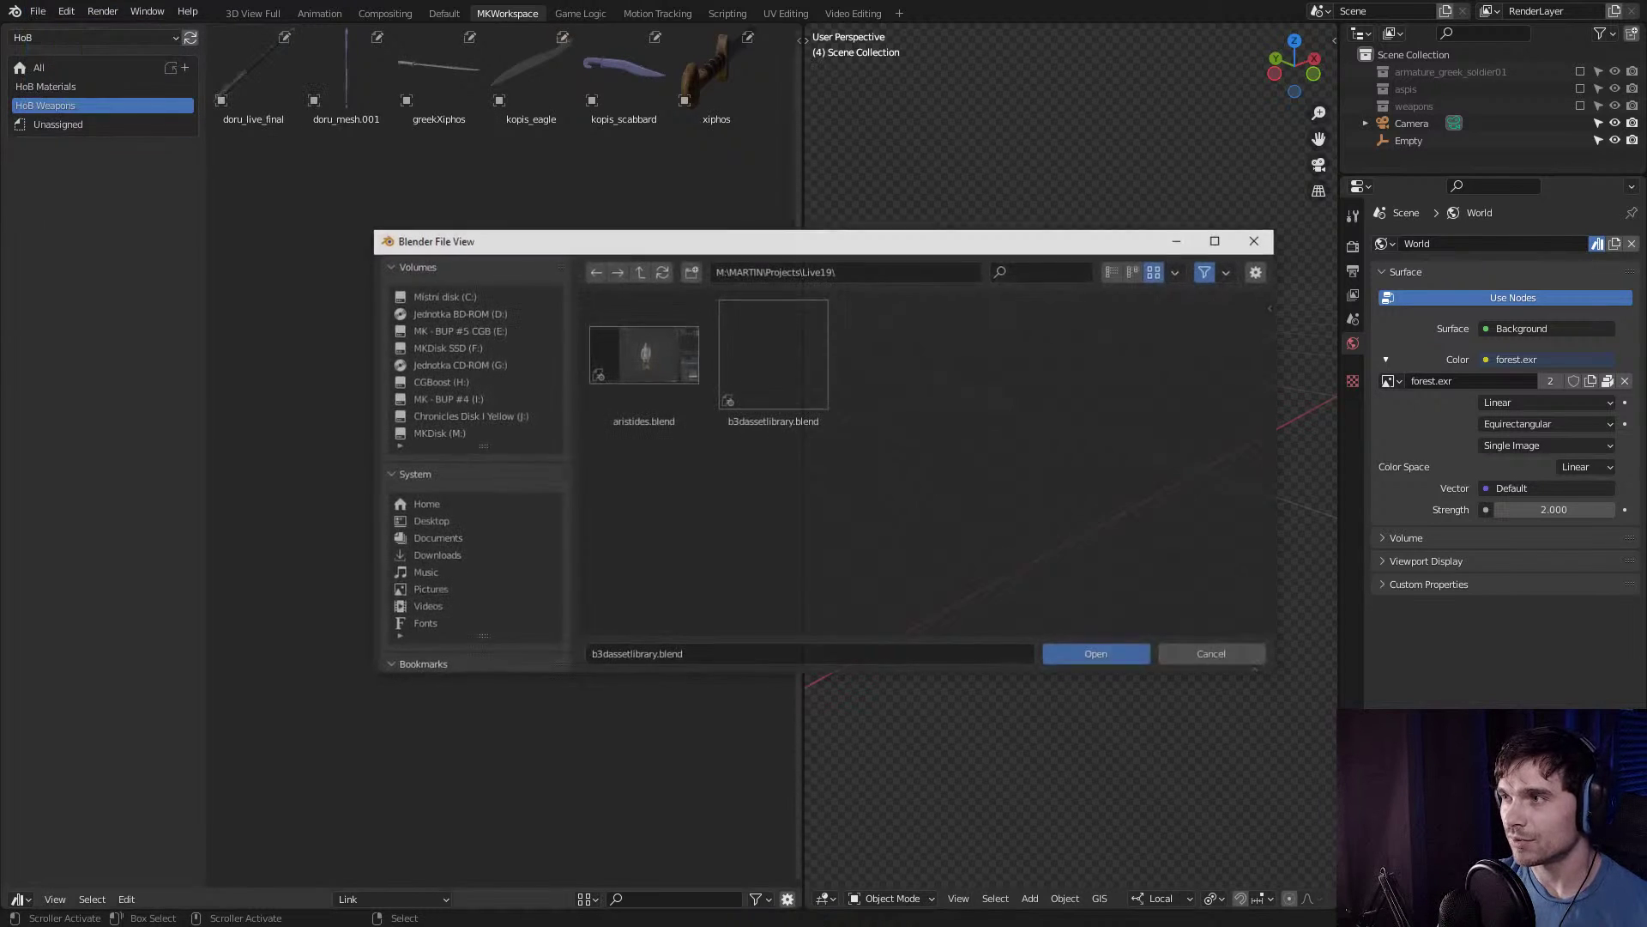
pyautogui.press('Escape')
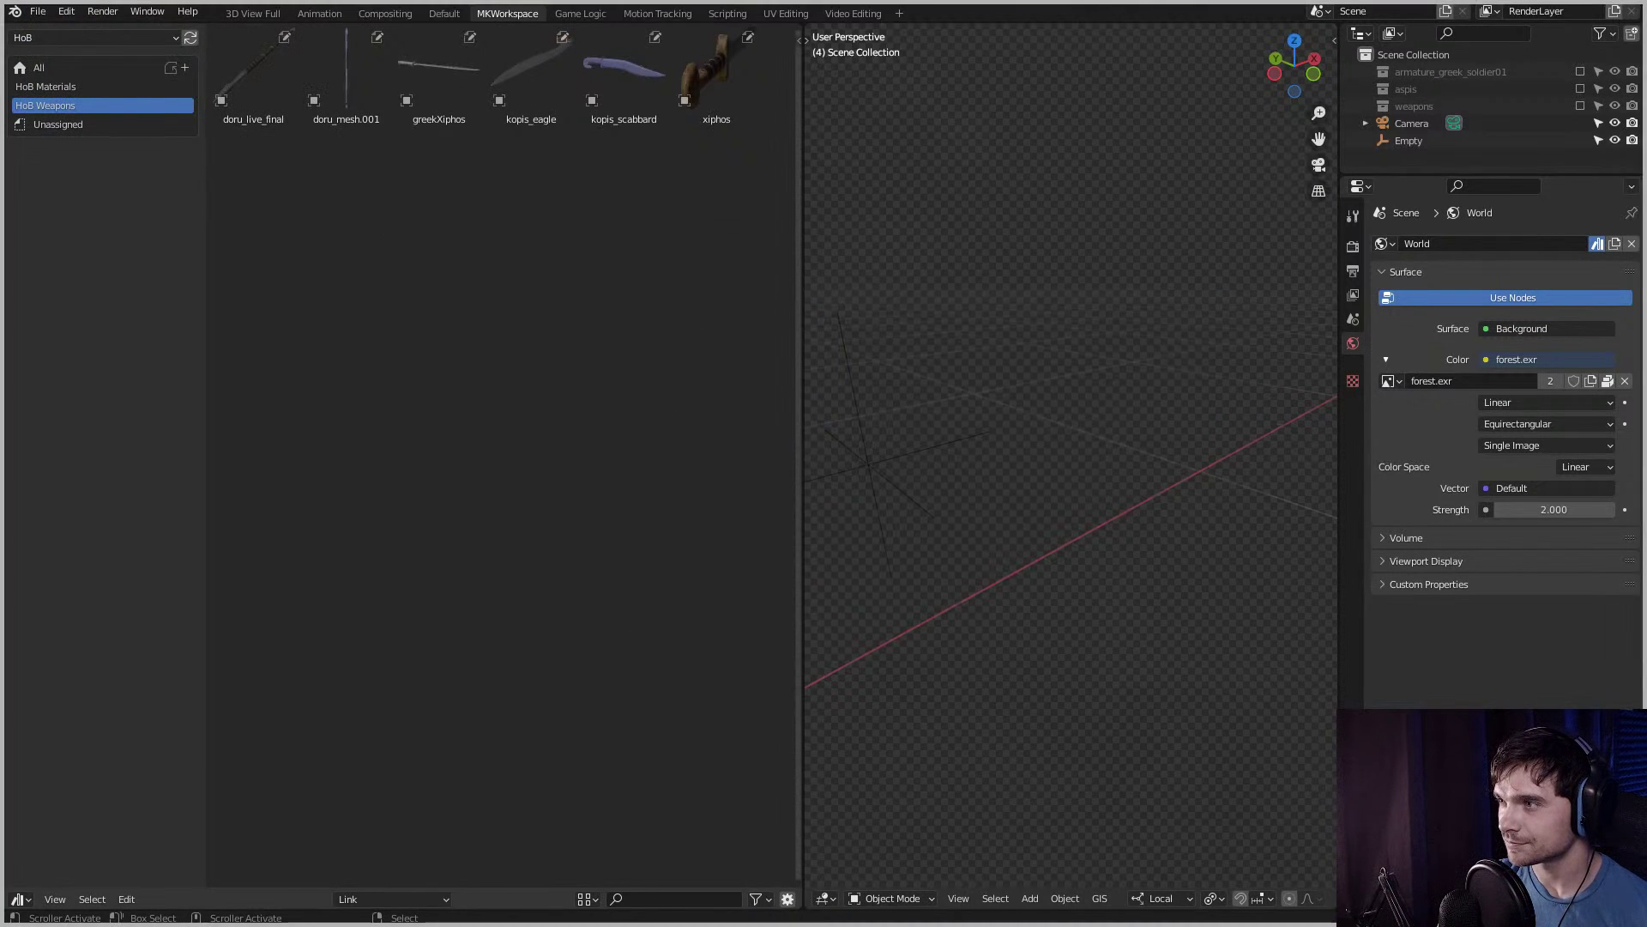
# Place the xiphos asset from the HoB library with the Link import type in the reopened scene and delete it.
pyautogui.click(716, 76)
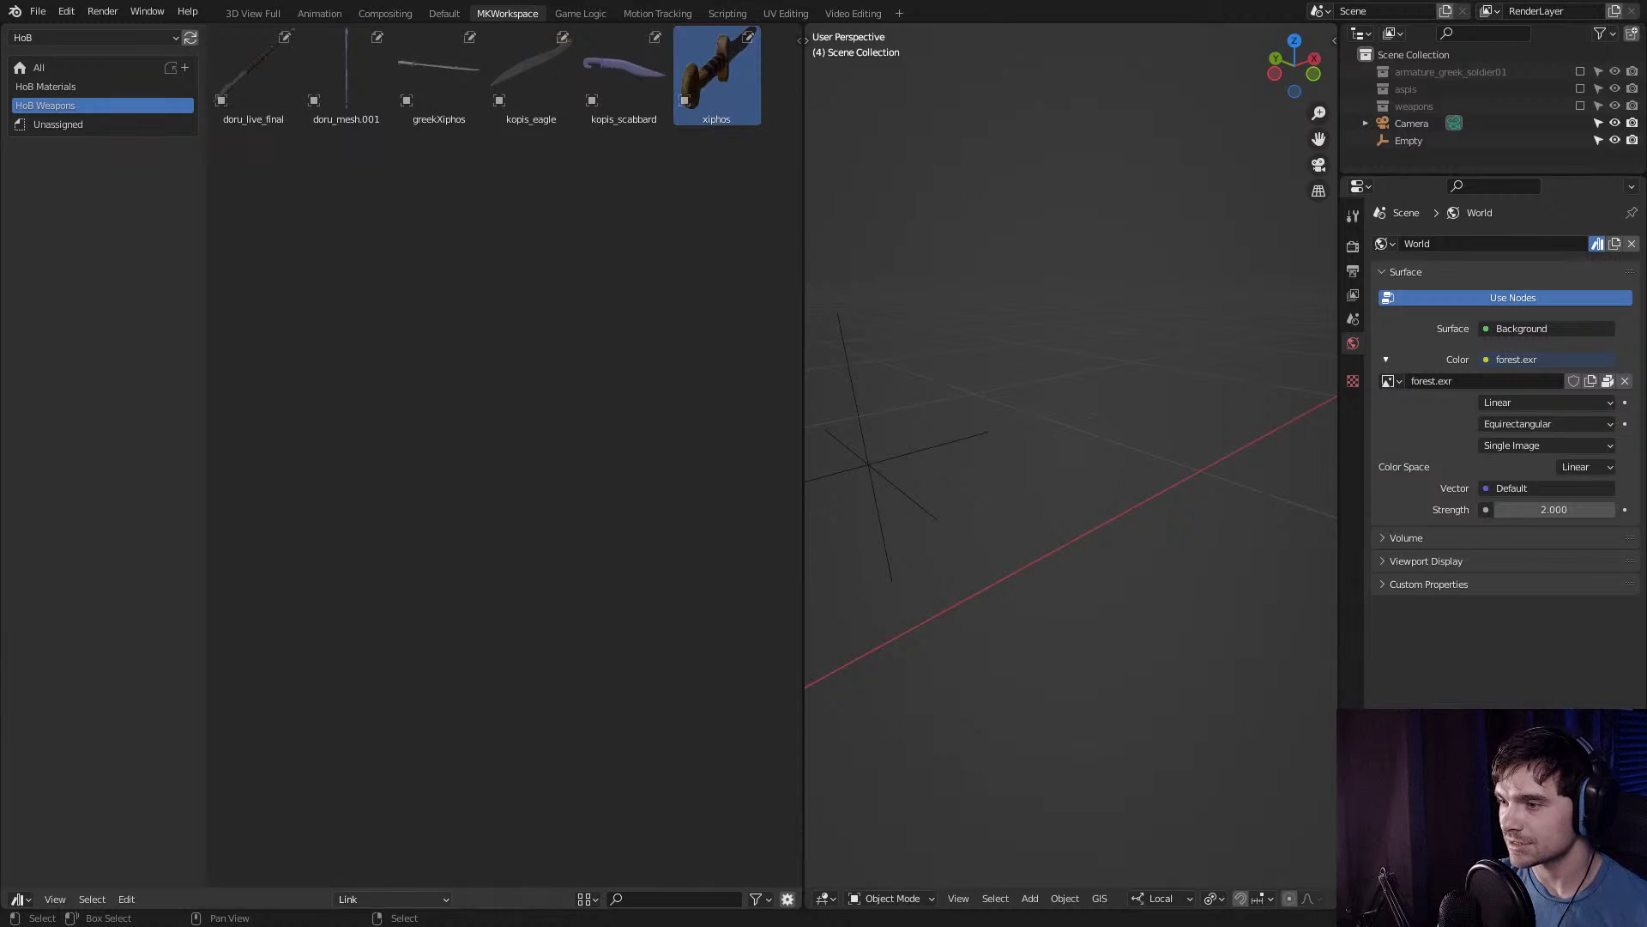
pyautogui.click(95, 37)
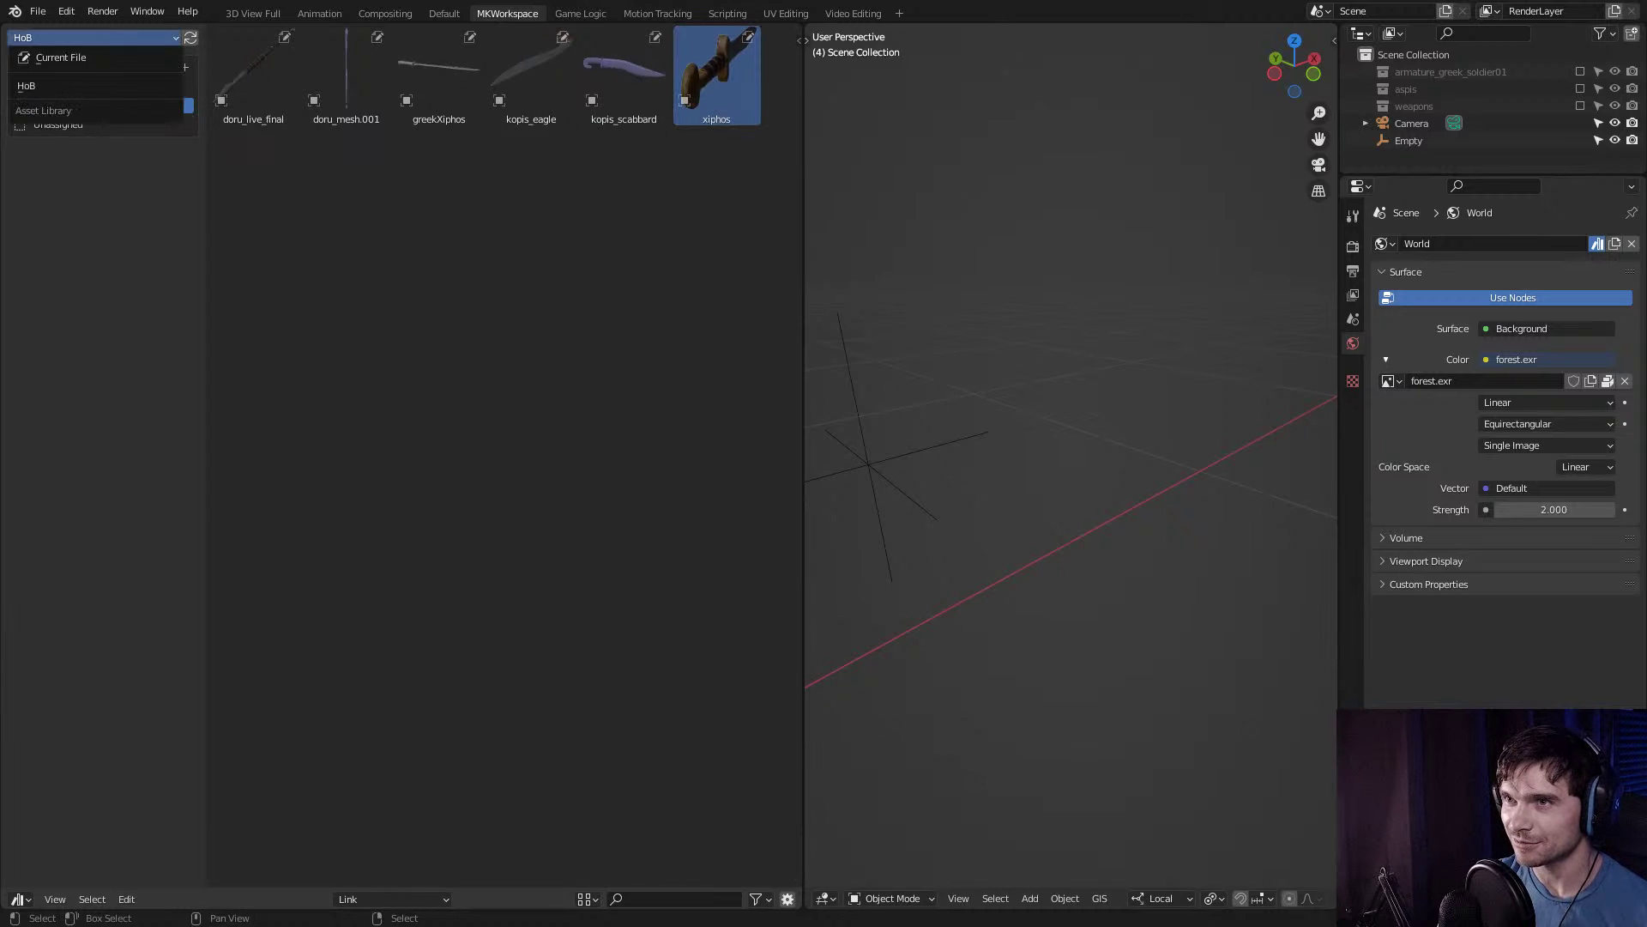
pyautogui.click(94, 86)
pyautogui.moveTo(717, 77); pyautogui.dragTo(1106, 525)
pyautogui.click(1383, 157)
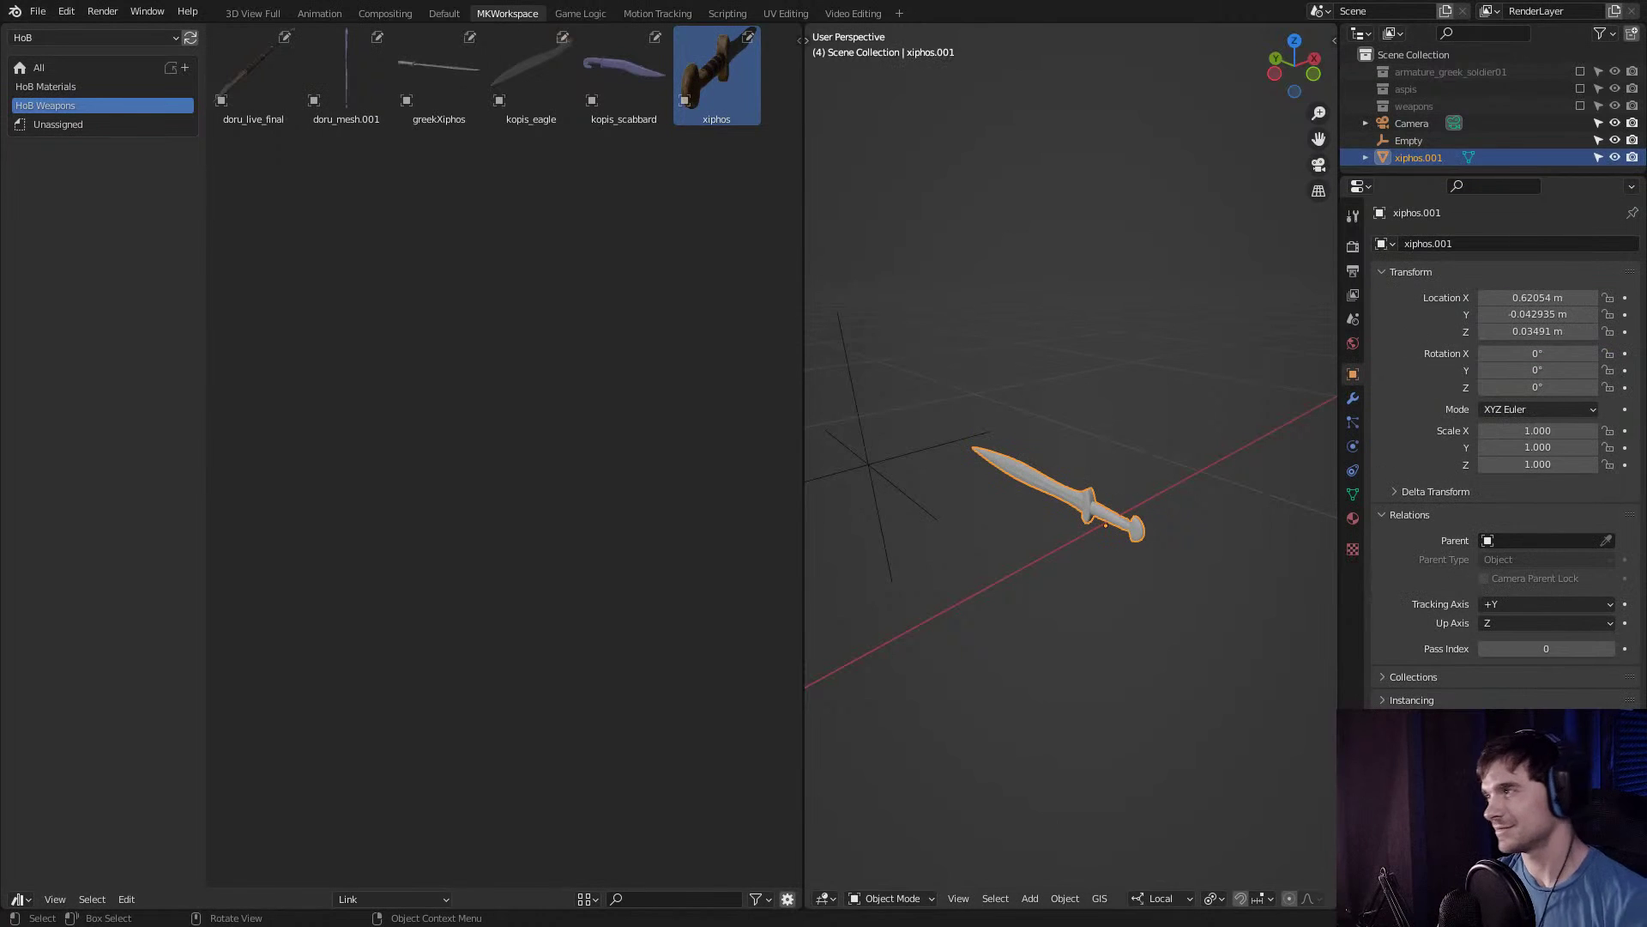
pyautogui.press('Delete')
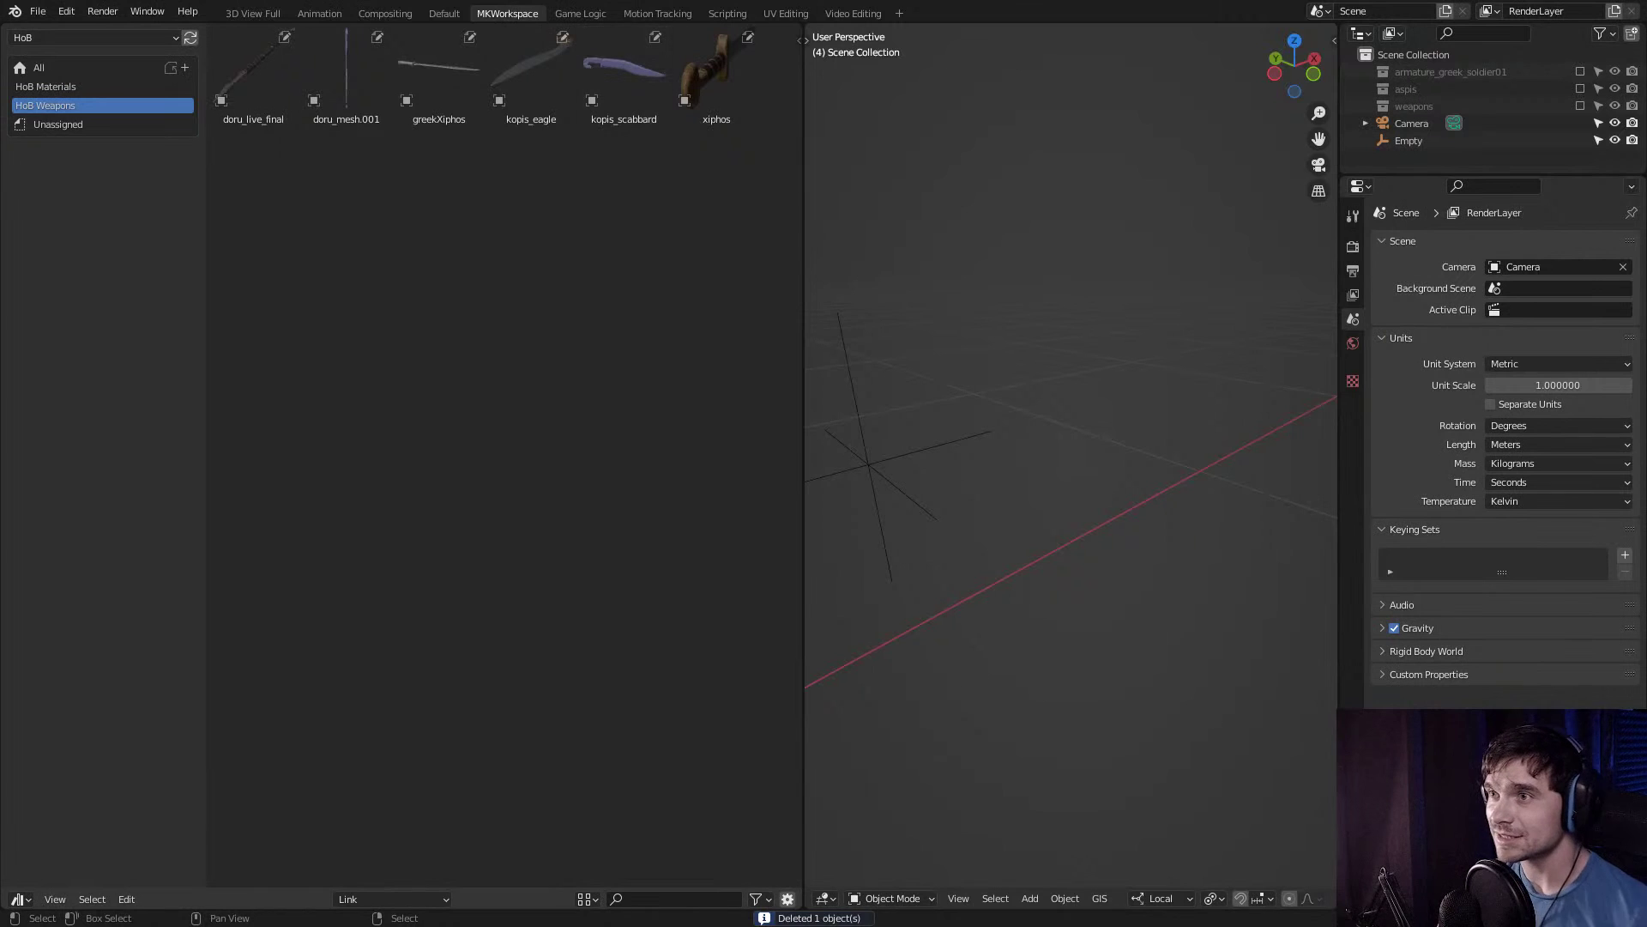
# Compare the contents of the HoB Materials and HoB Weapons catalogs, finishing on HoB Materials.
pyautogui.click(46, 86)
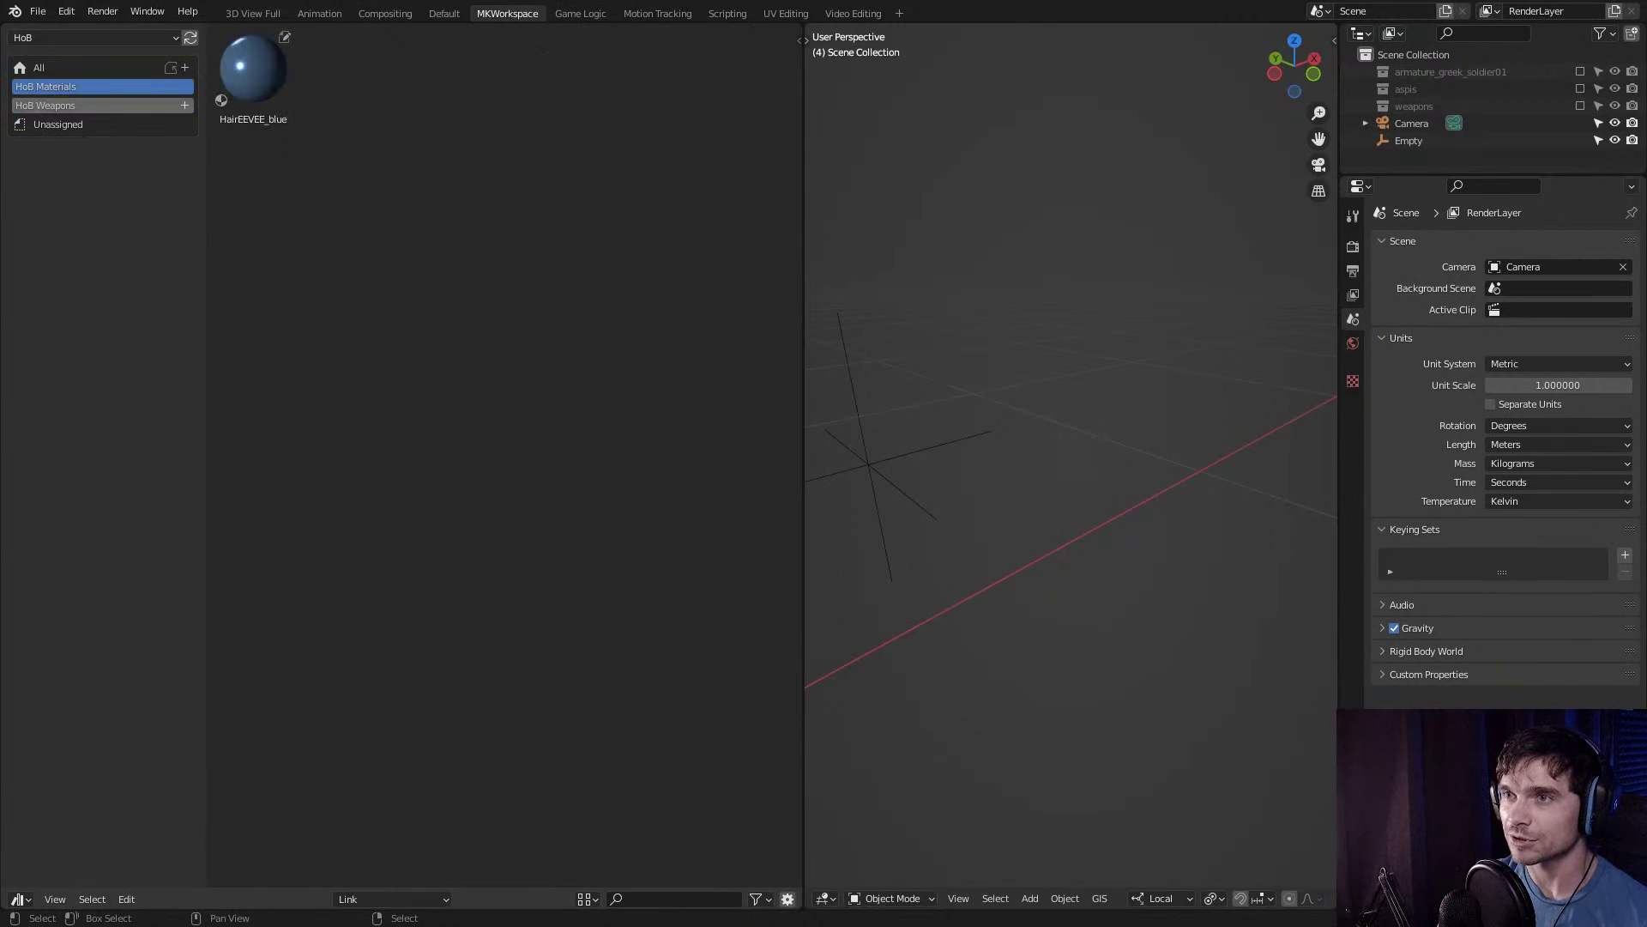
pyautogui.click(46, 106)
pyautogui.click(45, 87)
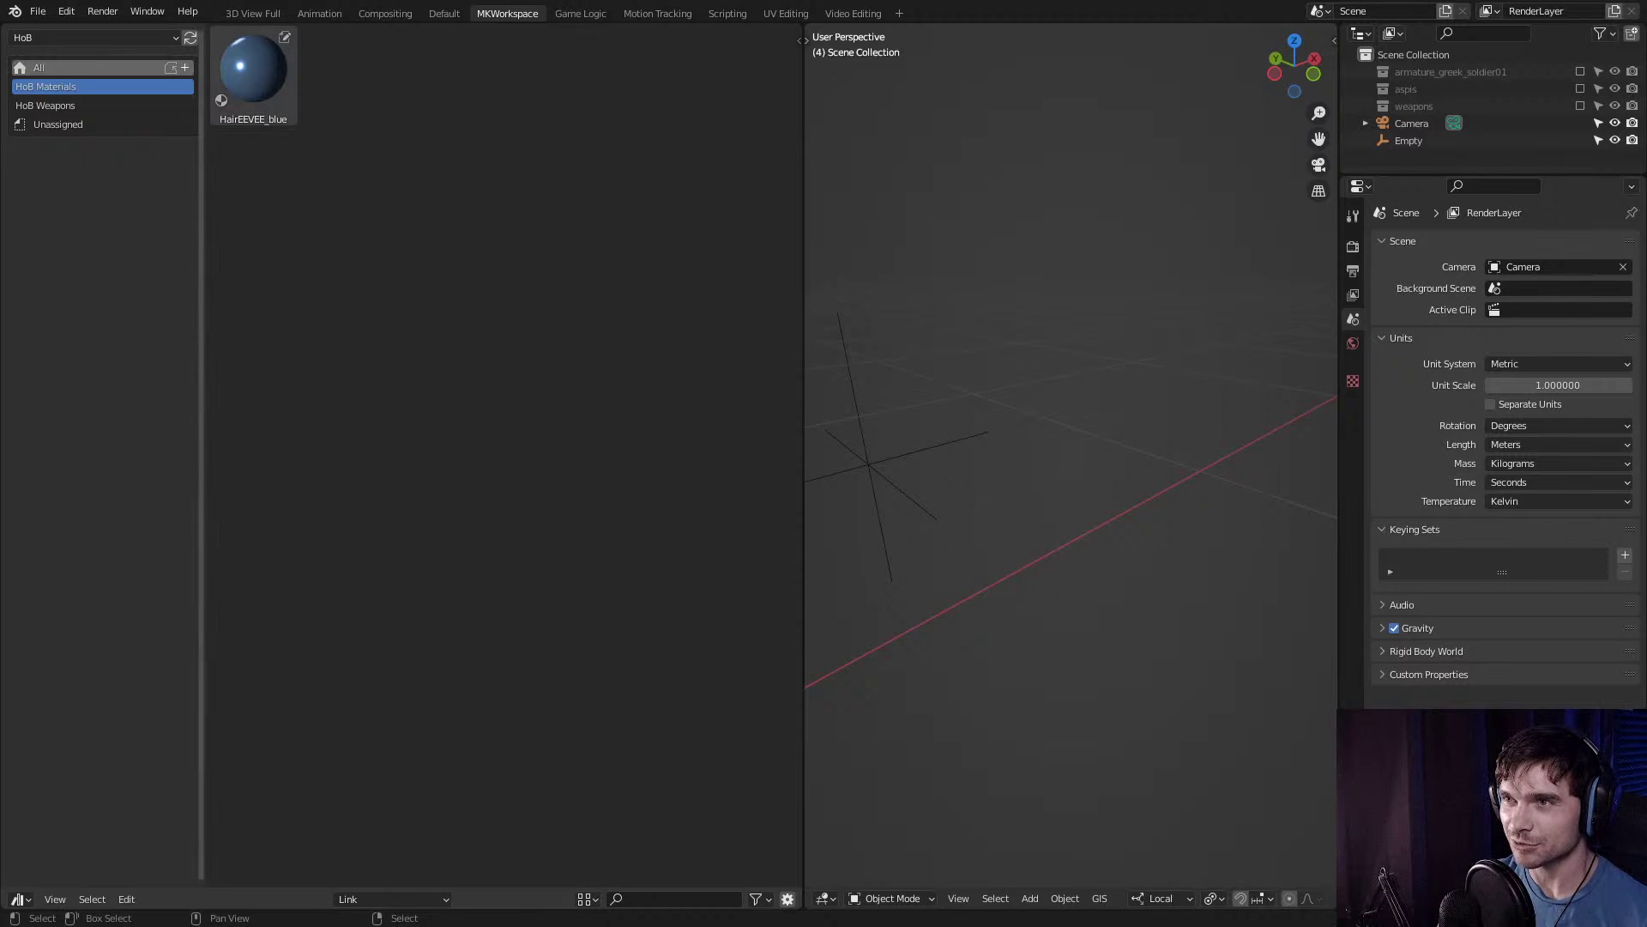
pyautogui.click(45, 105)
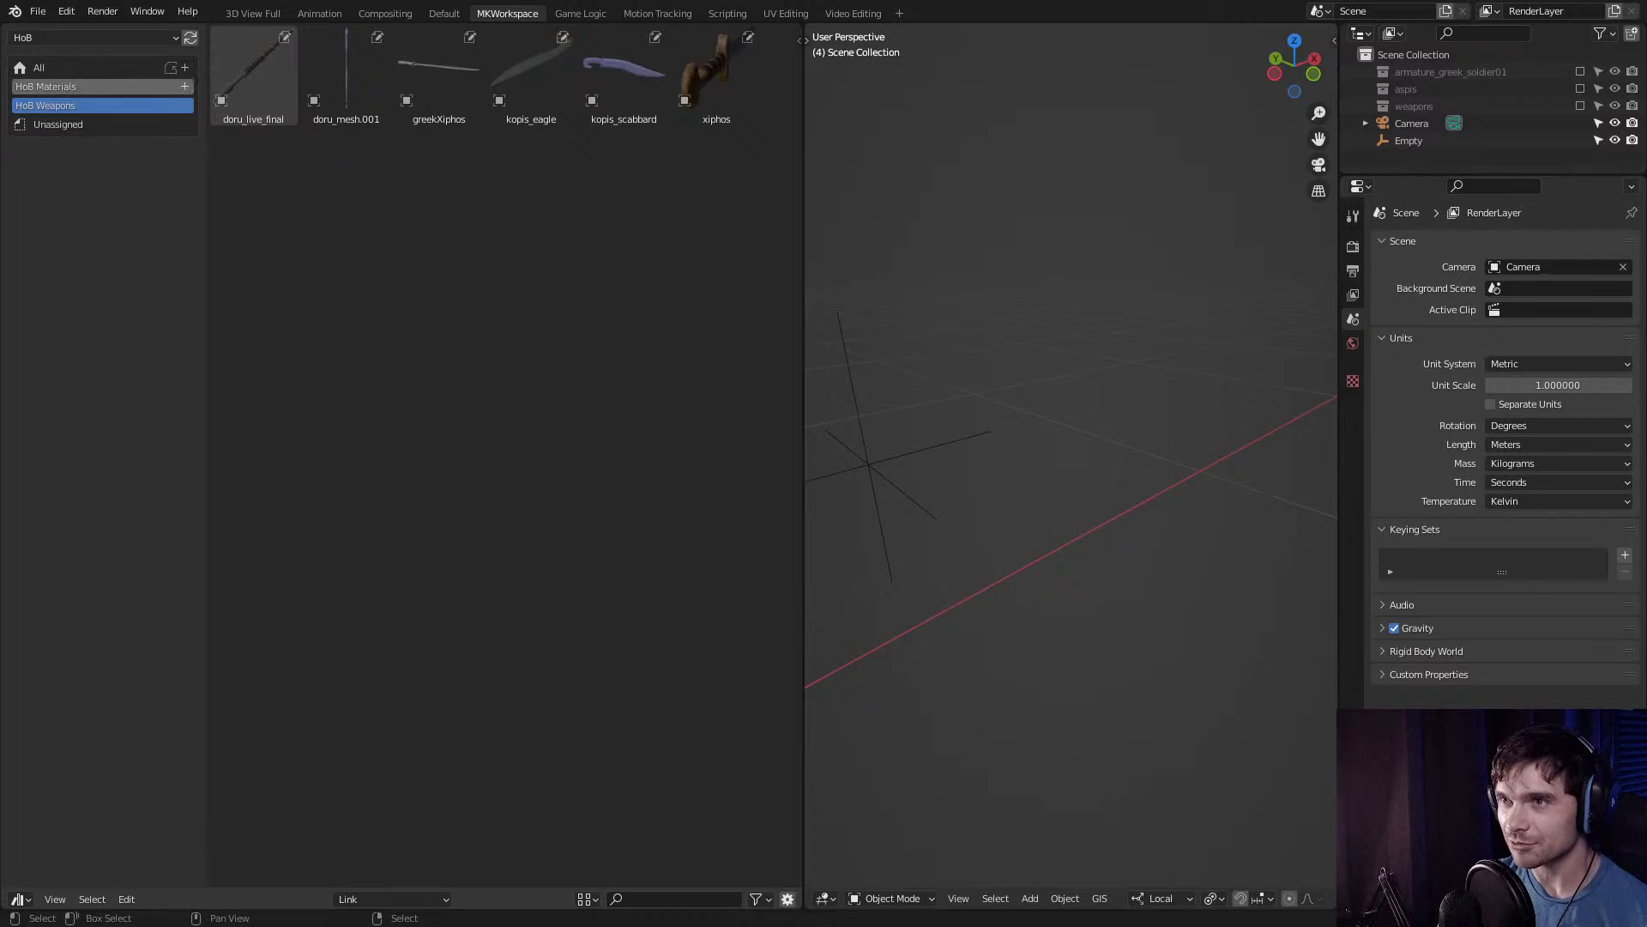
pyautogui.click(45, 86)
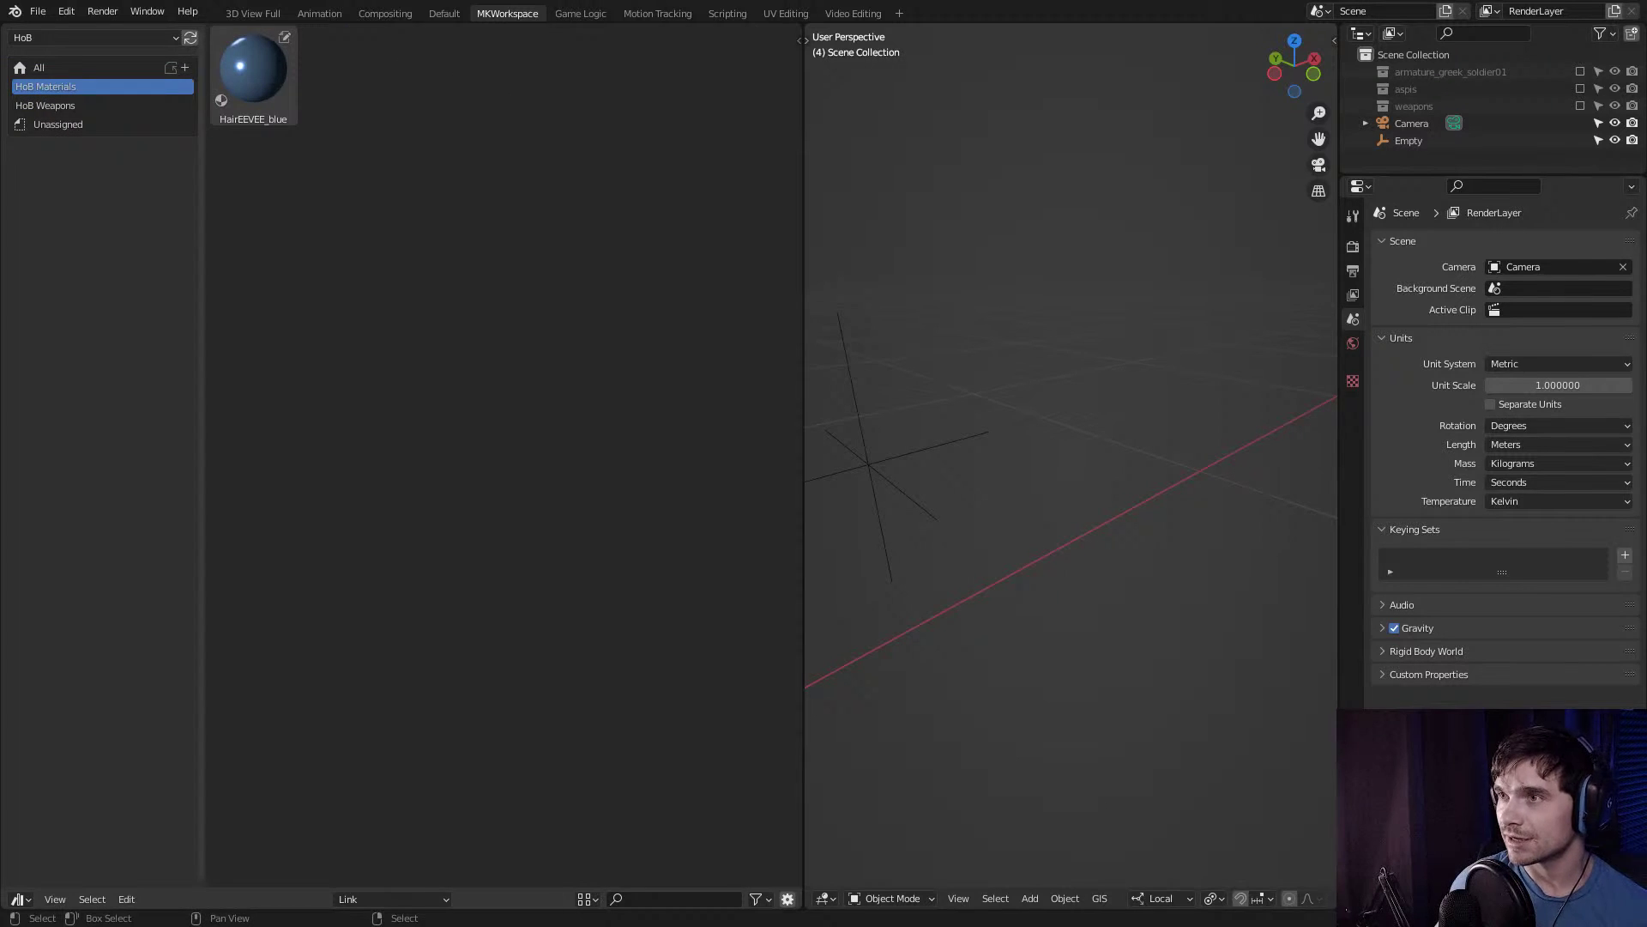
pyautogui.click(869, 463)
pyautogui.hotkey('shift', 'a')
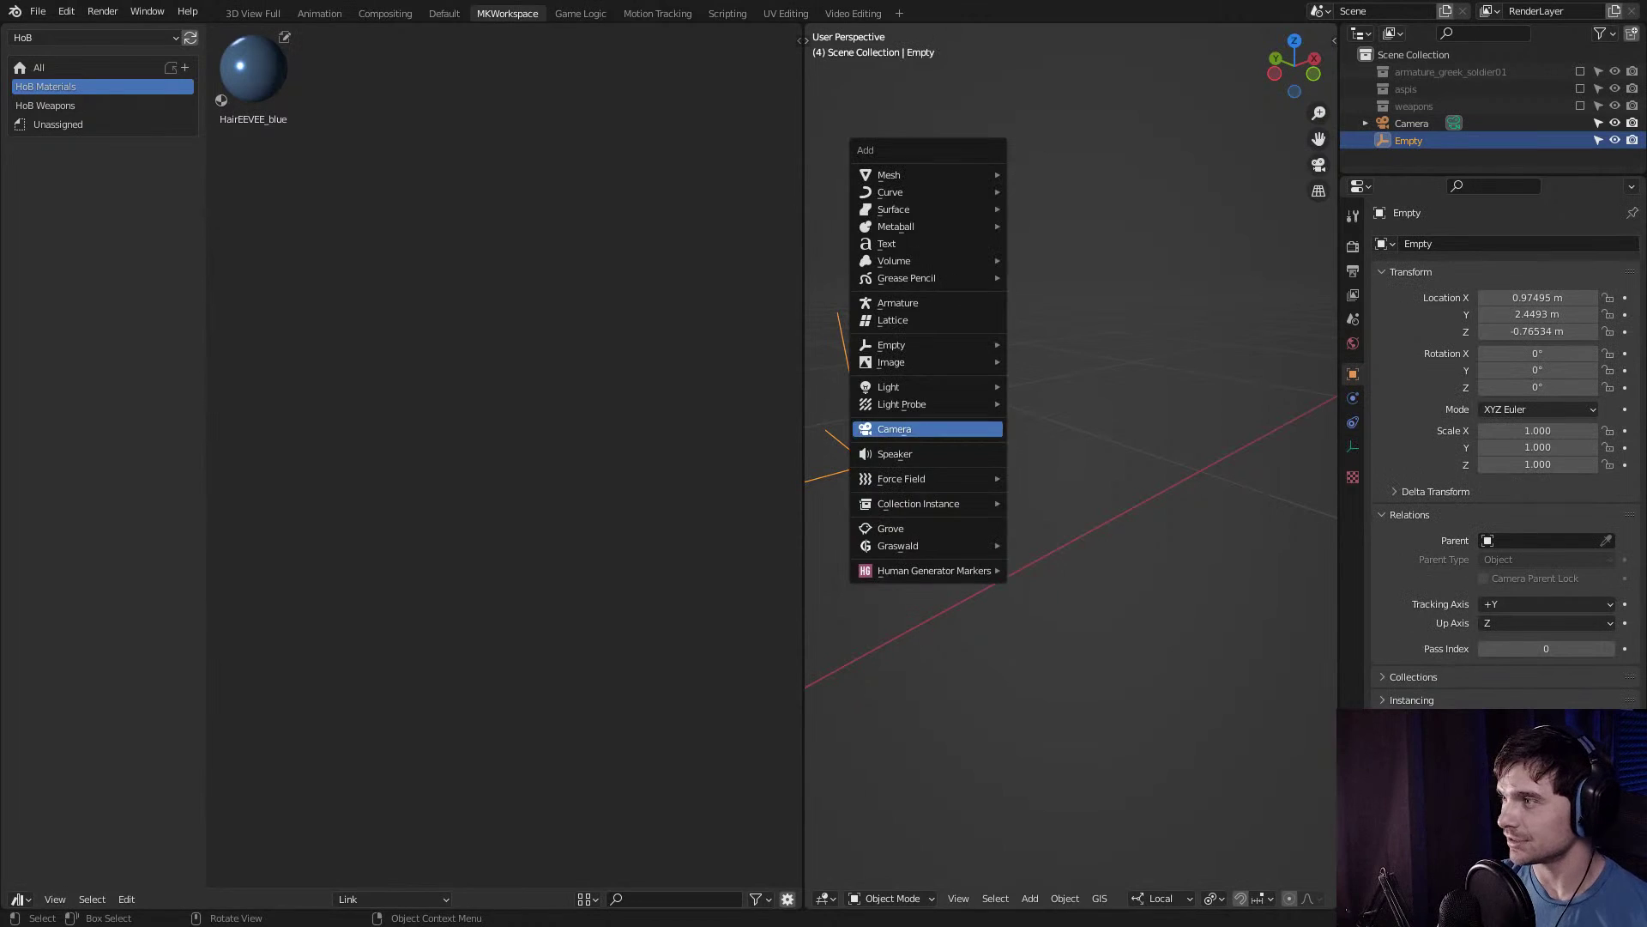
pyautogui.press('Escape')
pyautogui.hotkey('alt', 'a')
# Add a point light at the world origin and show its light settings.
pyautogui.hotkey('shift', 'a')
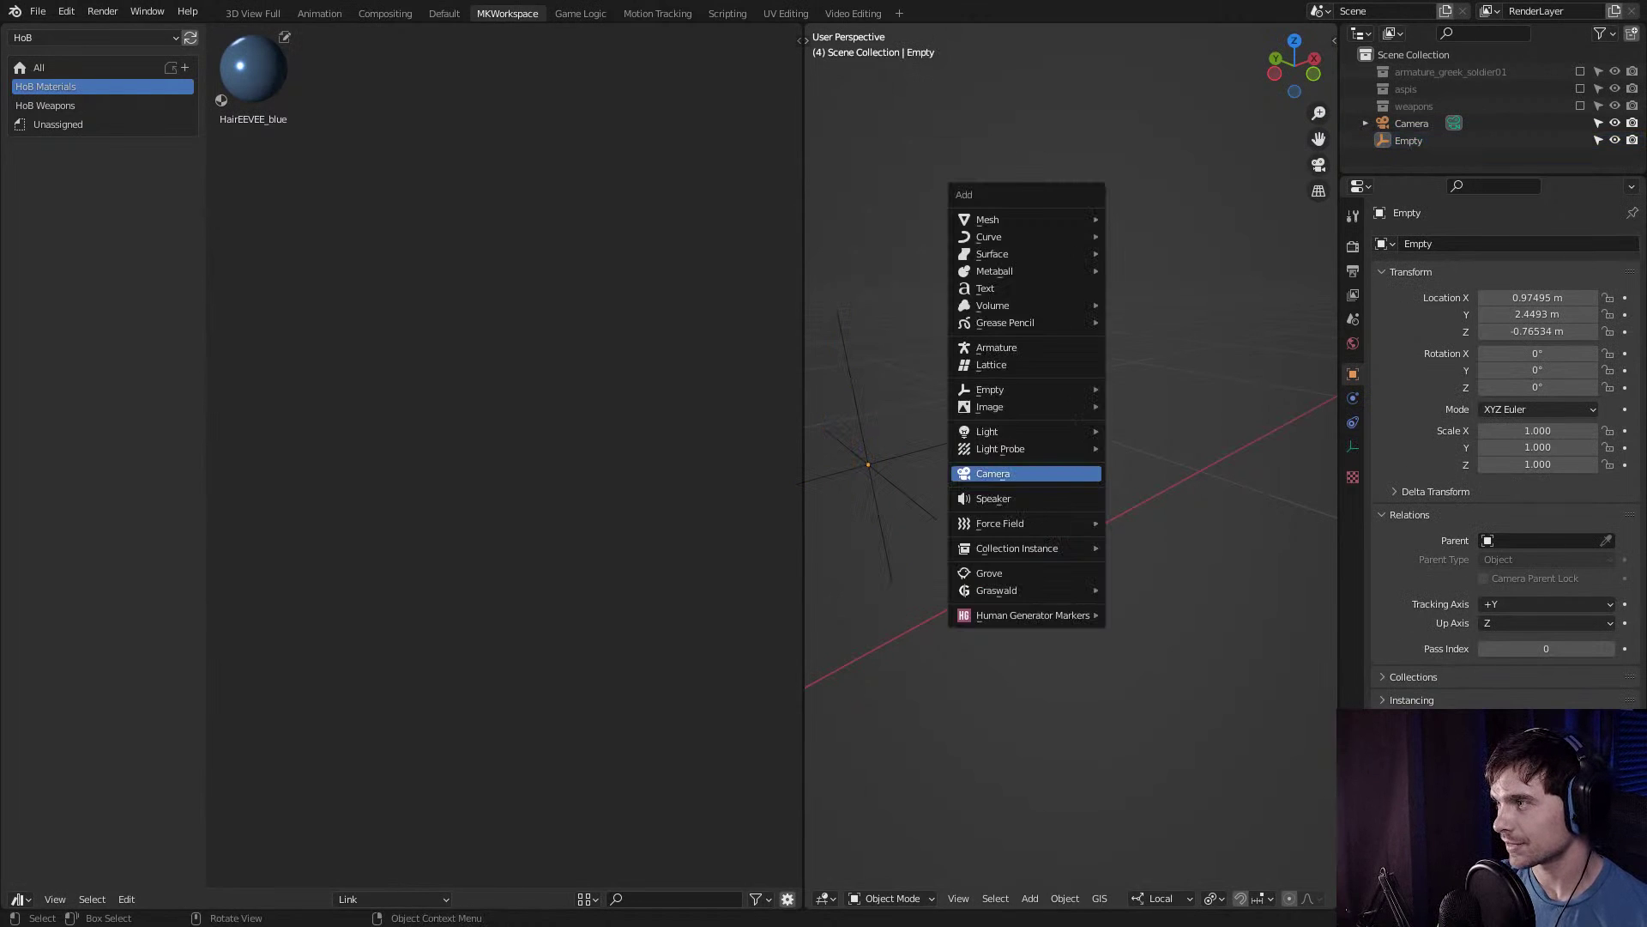
pyautogui.moveTo(1029, 432)
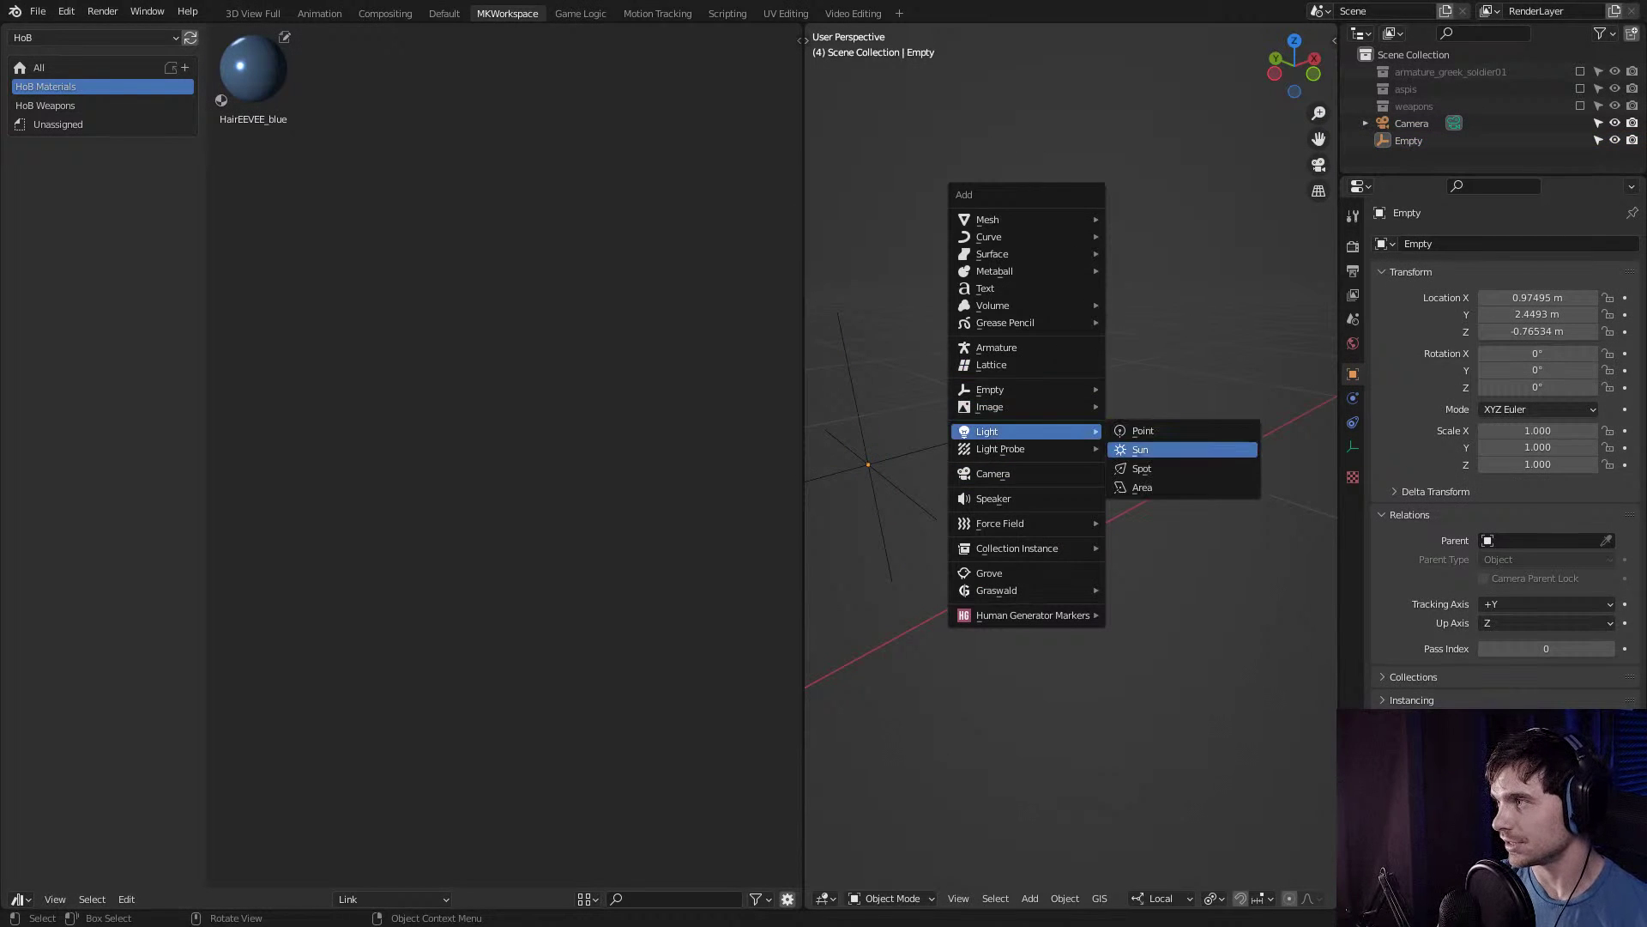
pyautogui.click(1145, 432)
pyautogui.moveTo(1144, 431); pyautogui.dragTo(1244, 395, button='middle')
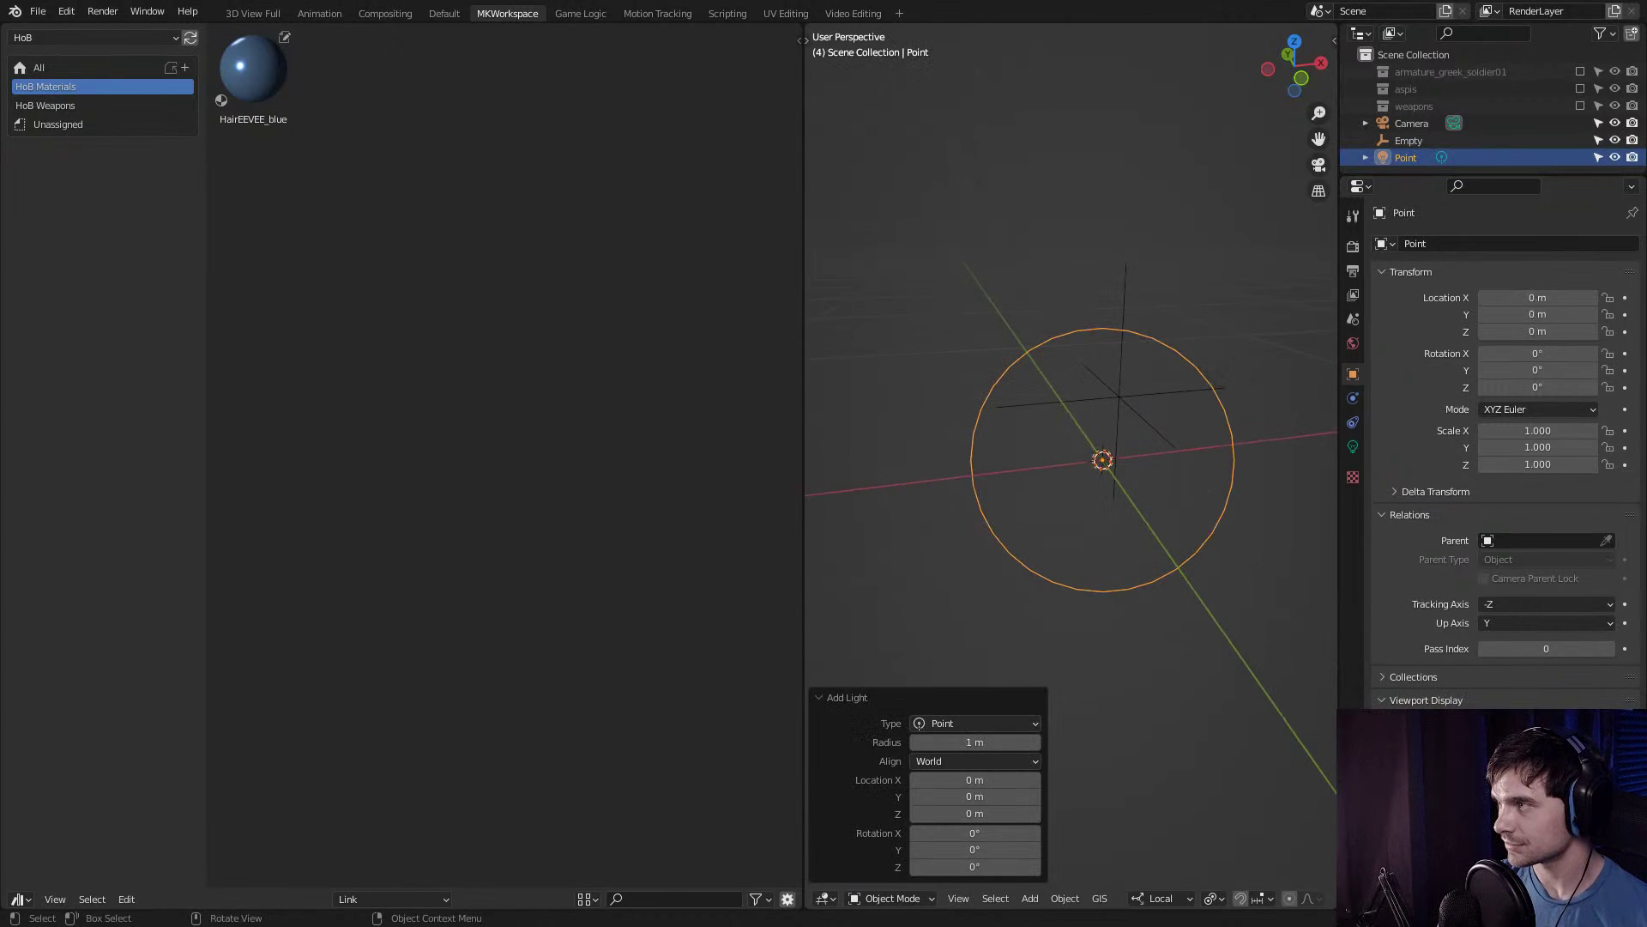
pyautogui.click(1353, 447)
# Enlarge the 3D viewport, and add a mesh plane lowered about 0.11 m along Z beneath the point light.
pyautogui.moveTo(802, 463); pyautogui.dragTo(456, 463)
pyautogui.hotkey('shift', 'a')
pyautogui.moveTo(815, 200)
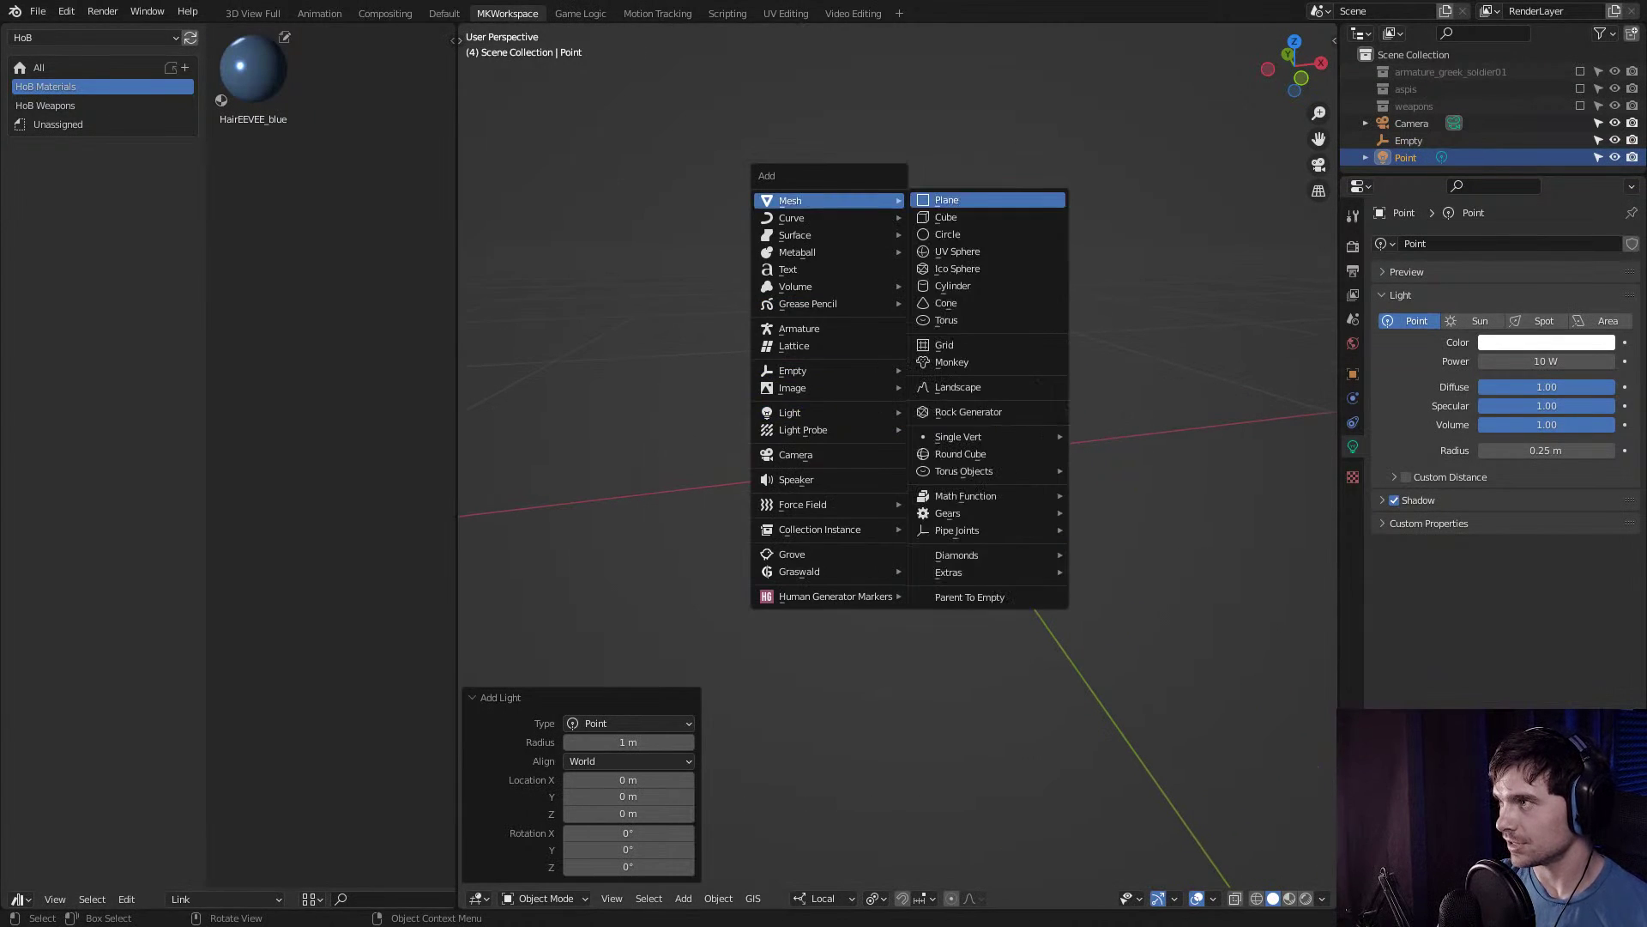
pyautogui.click(944, 199)
pyautogui.press('g')
pyautogui.press('z')
pyautogui.press('Return')
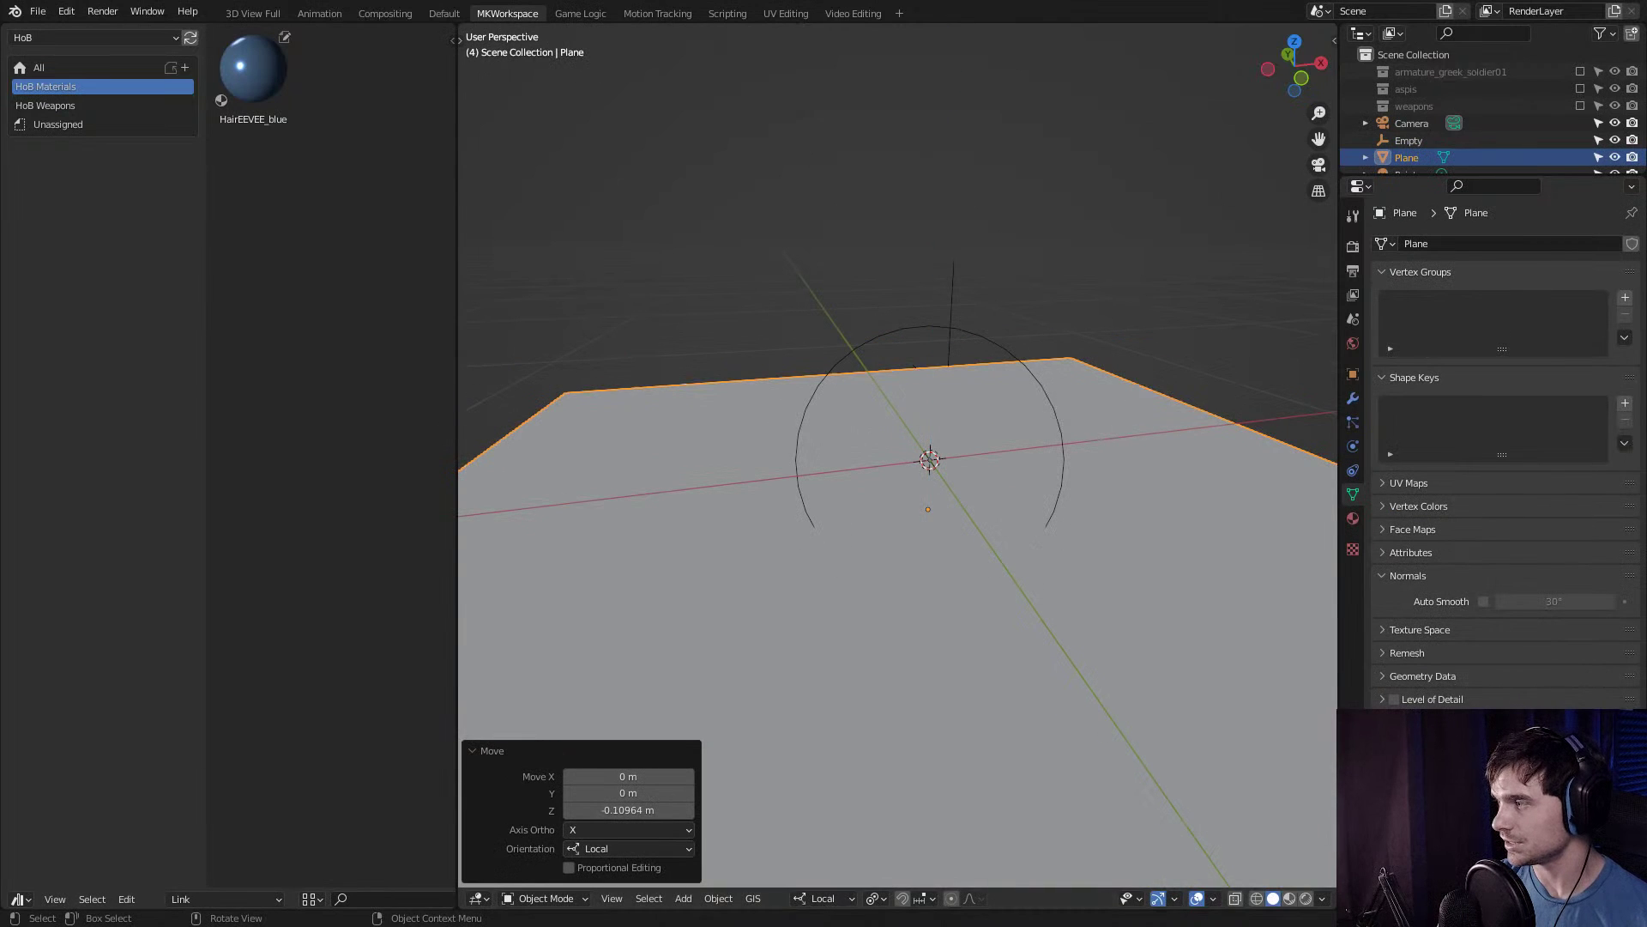
# Switch the viewport to Rendered shading and raise the point light about 0.2 m along Z.
pyautogui.click(1306, 899)
pyautogui.click(930, 460)
pyautogui.press('g')
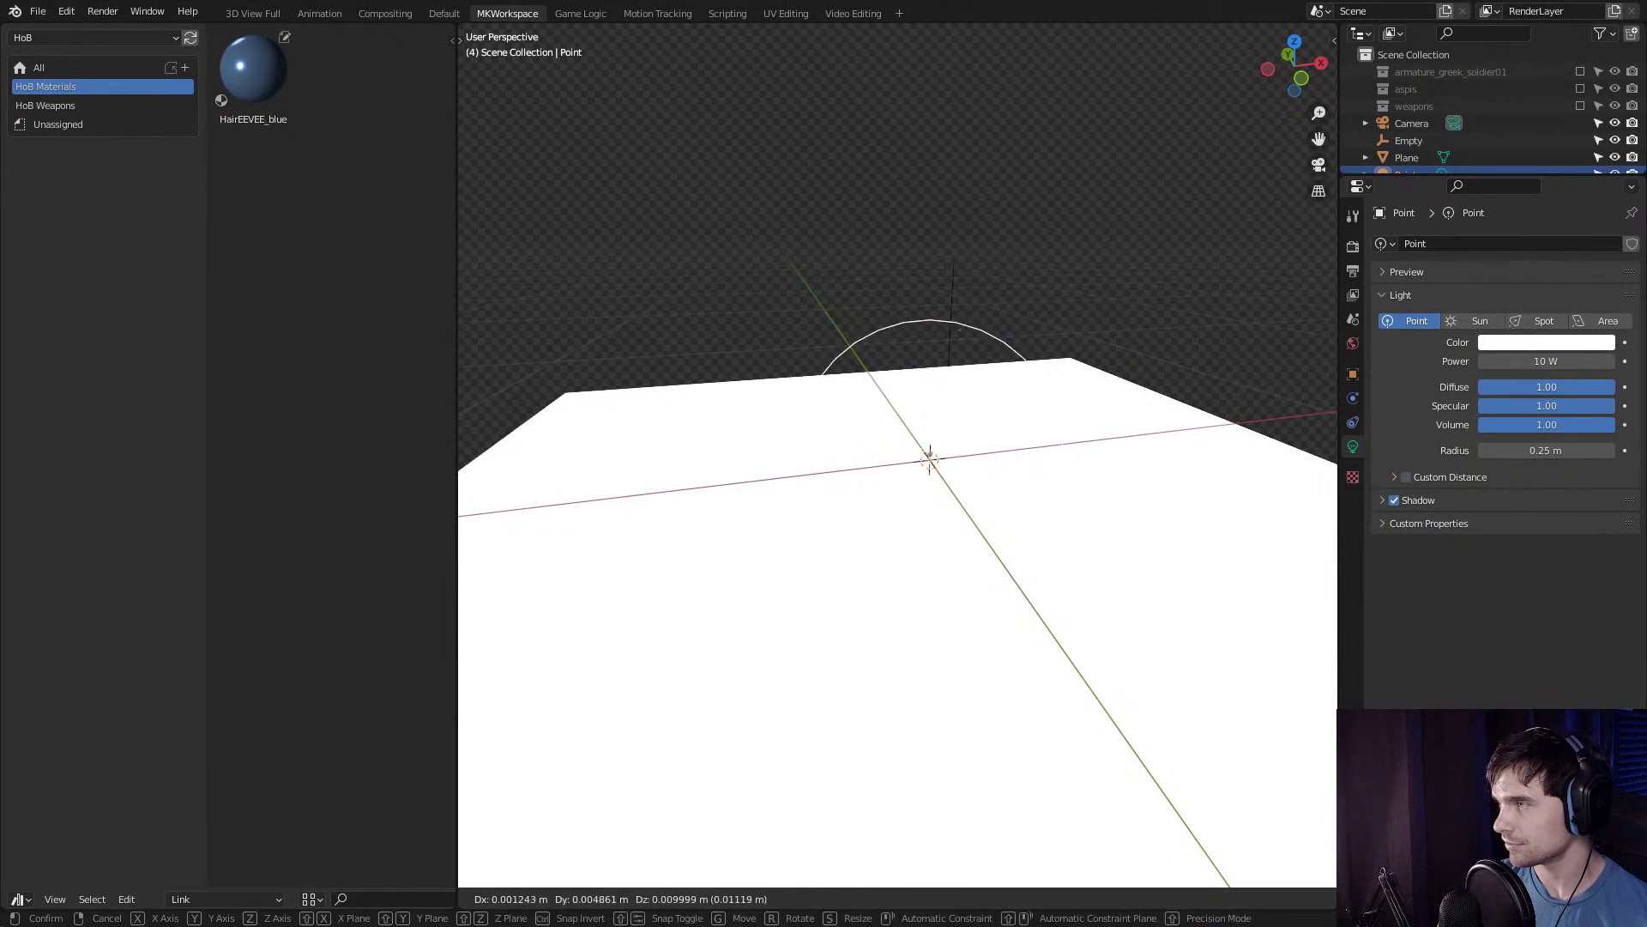
pyautogui.press('z')
pyautogui.click(934, 350)
# Set the strength of the forest.exr world background to 0.2.
pyautogui.click(1322, 898)
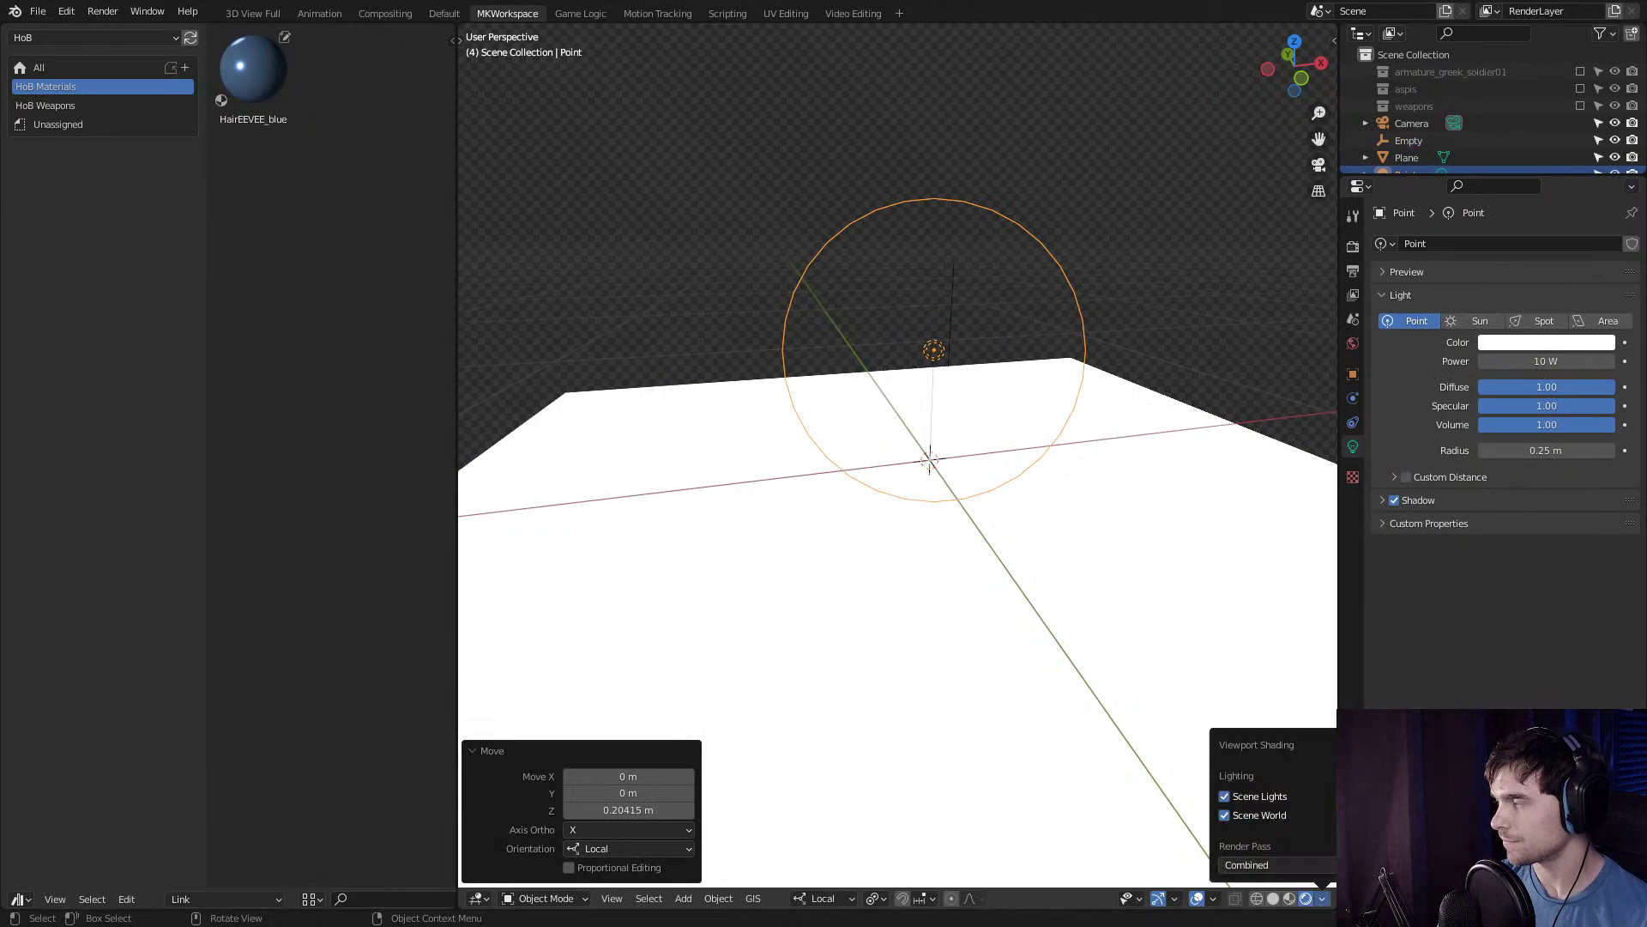
pyautogui.click(1353, 343)
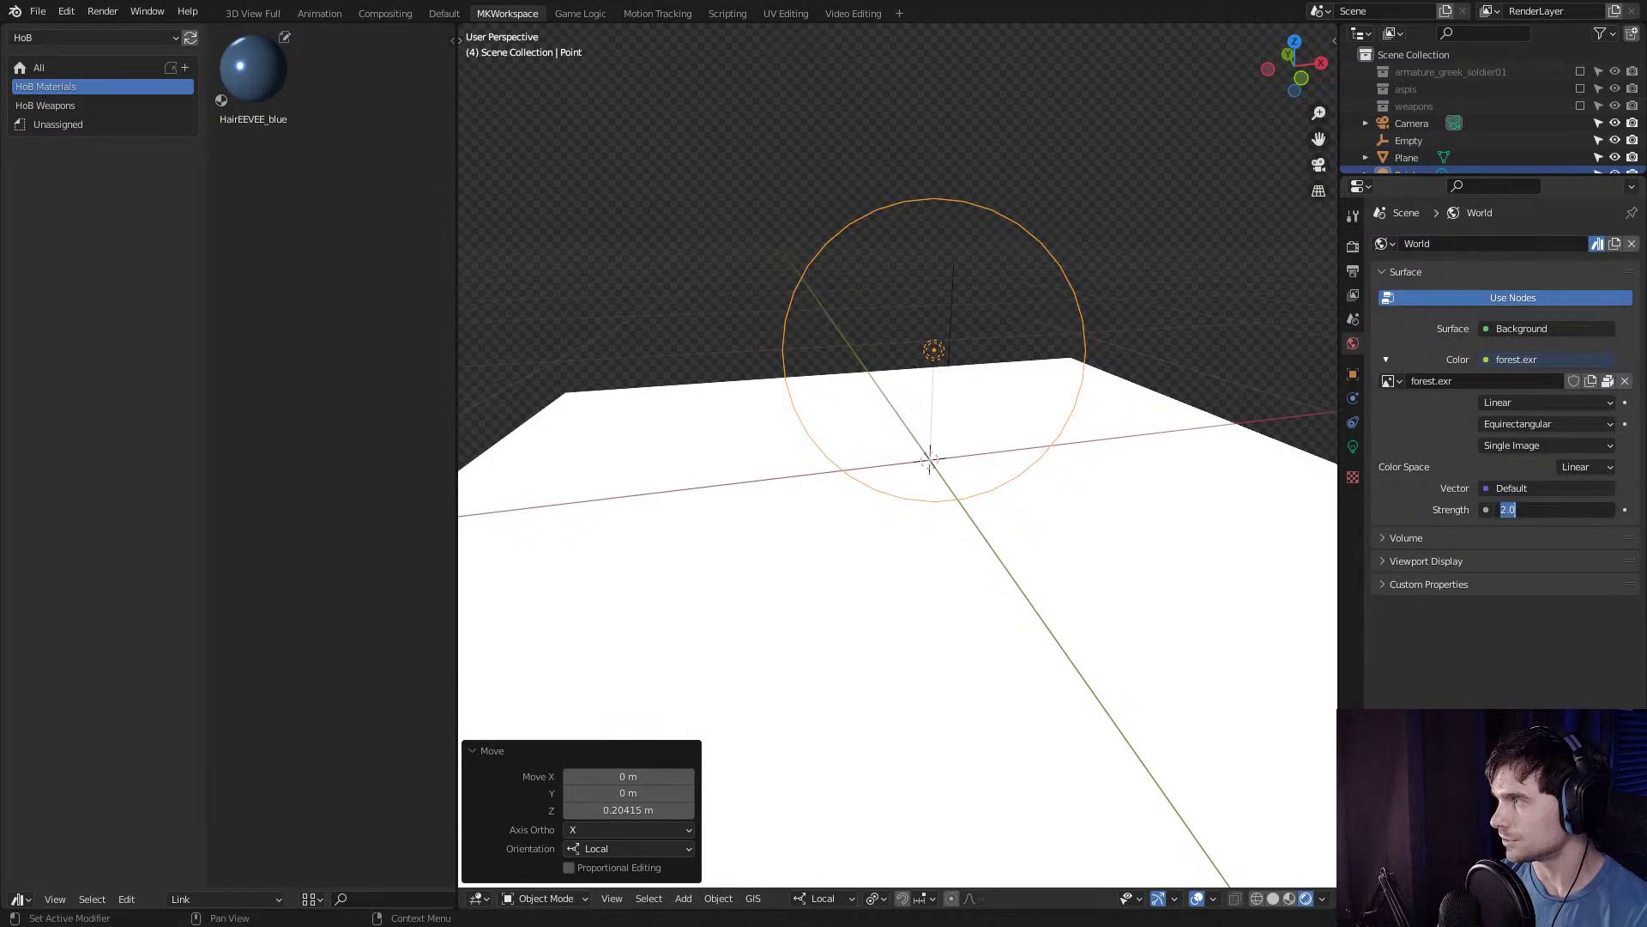
pyautogui.write('0.2')
pyautogui.press('Return')
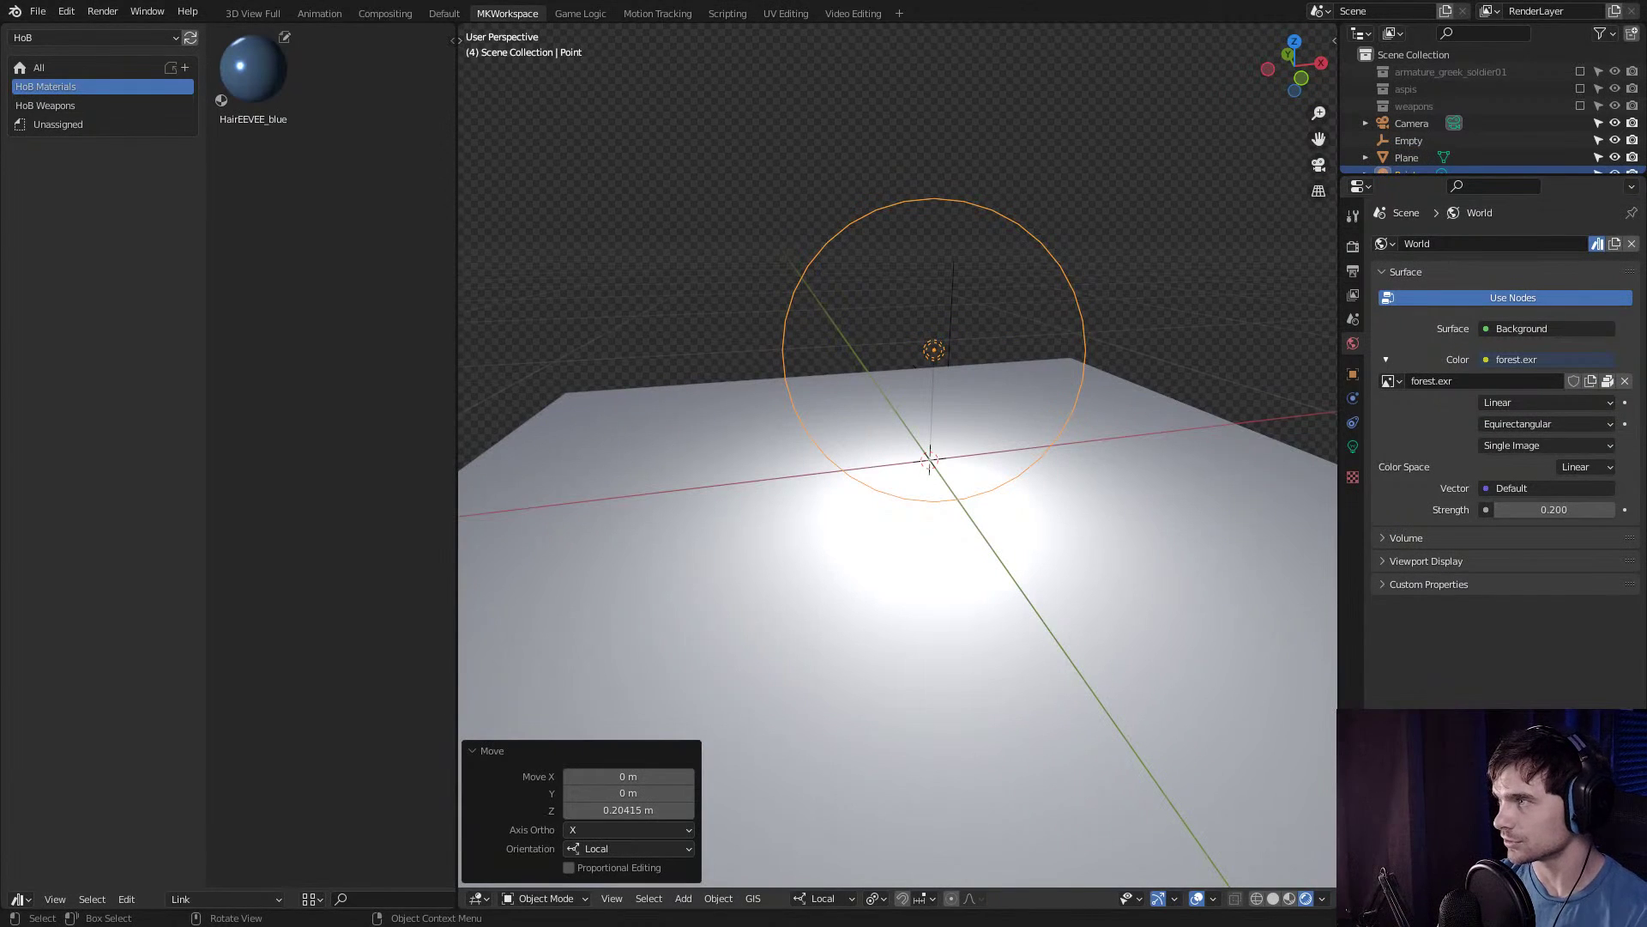
# Move the point light about 0.12 m down toward the plane and set its color to orange, about H 0.041, S 0.920, V 1.000.
pyautogui.press('g')
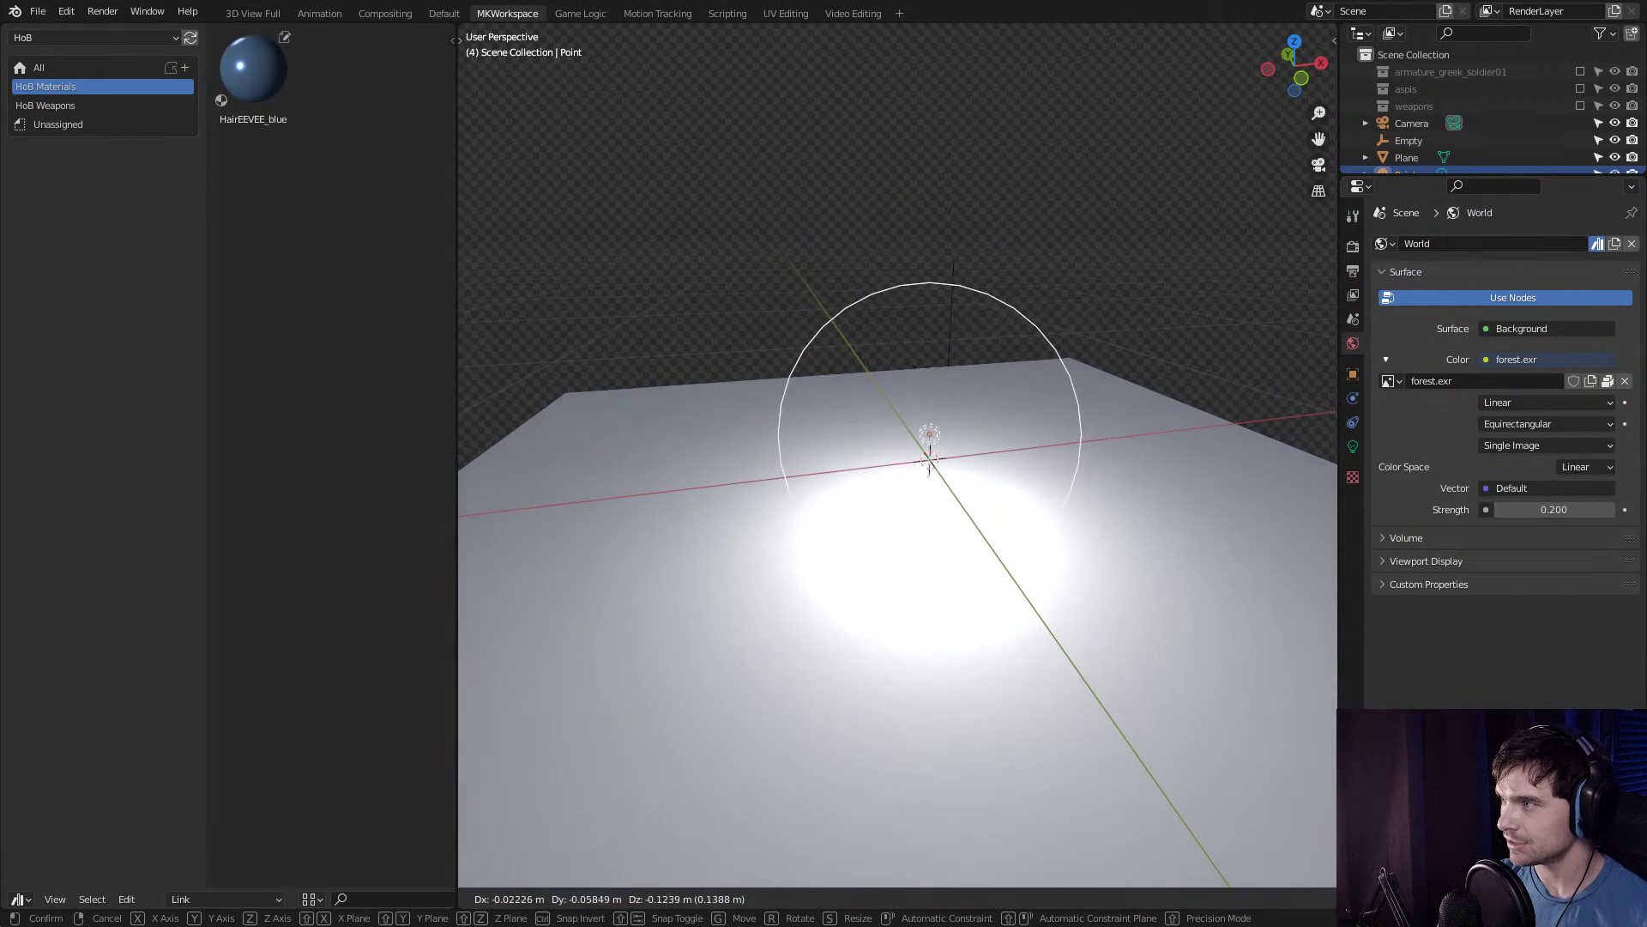
pyautogui.press('Return')
pyautogui.click(1353, 446)
pyautogui.click(1545, 342)
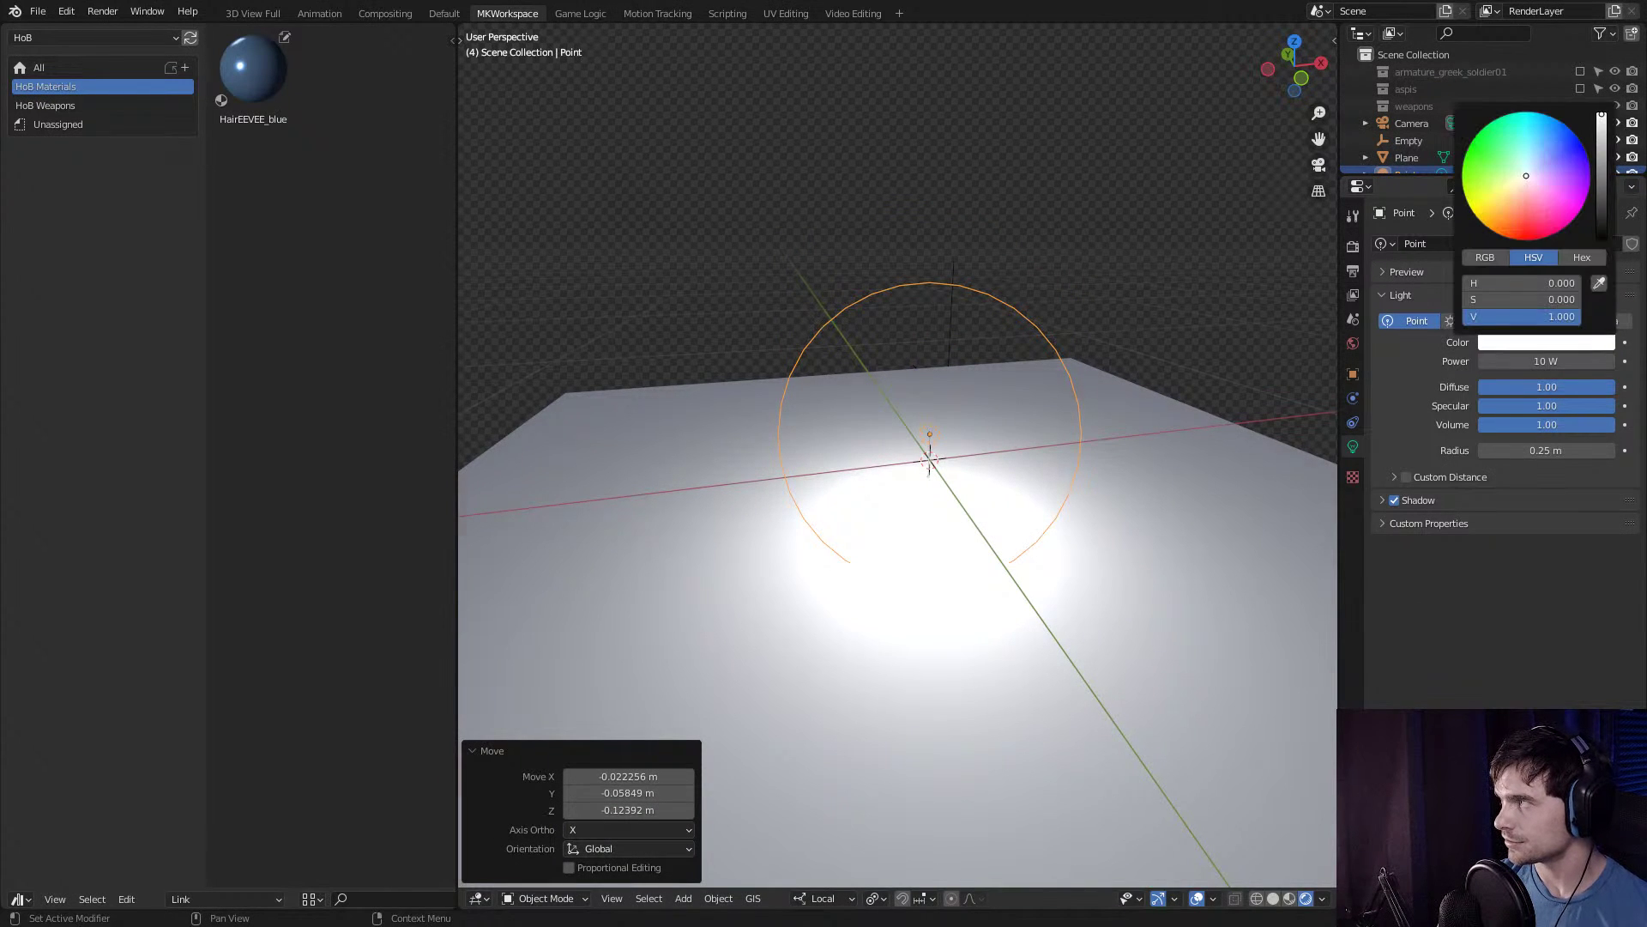
pyautogui.moveTo(1514, 193)
pyautogui.mouseDown()
pyautogui.moveTo(1497, 199)
pyautogui.moveTo(1509, 213)
pyautogui.mouseUp()
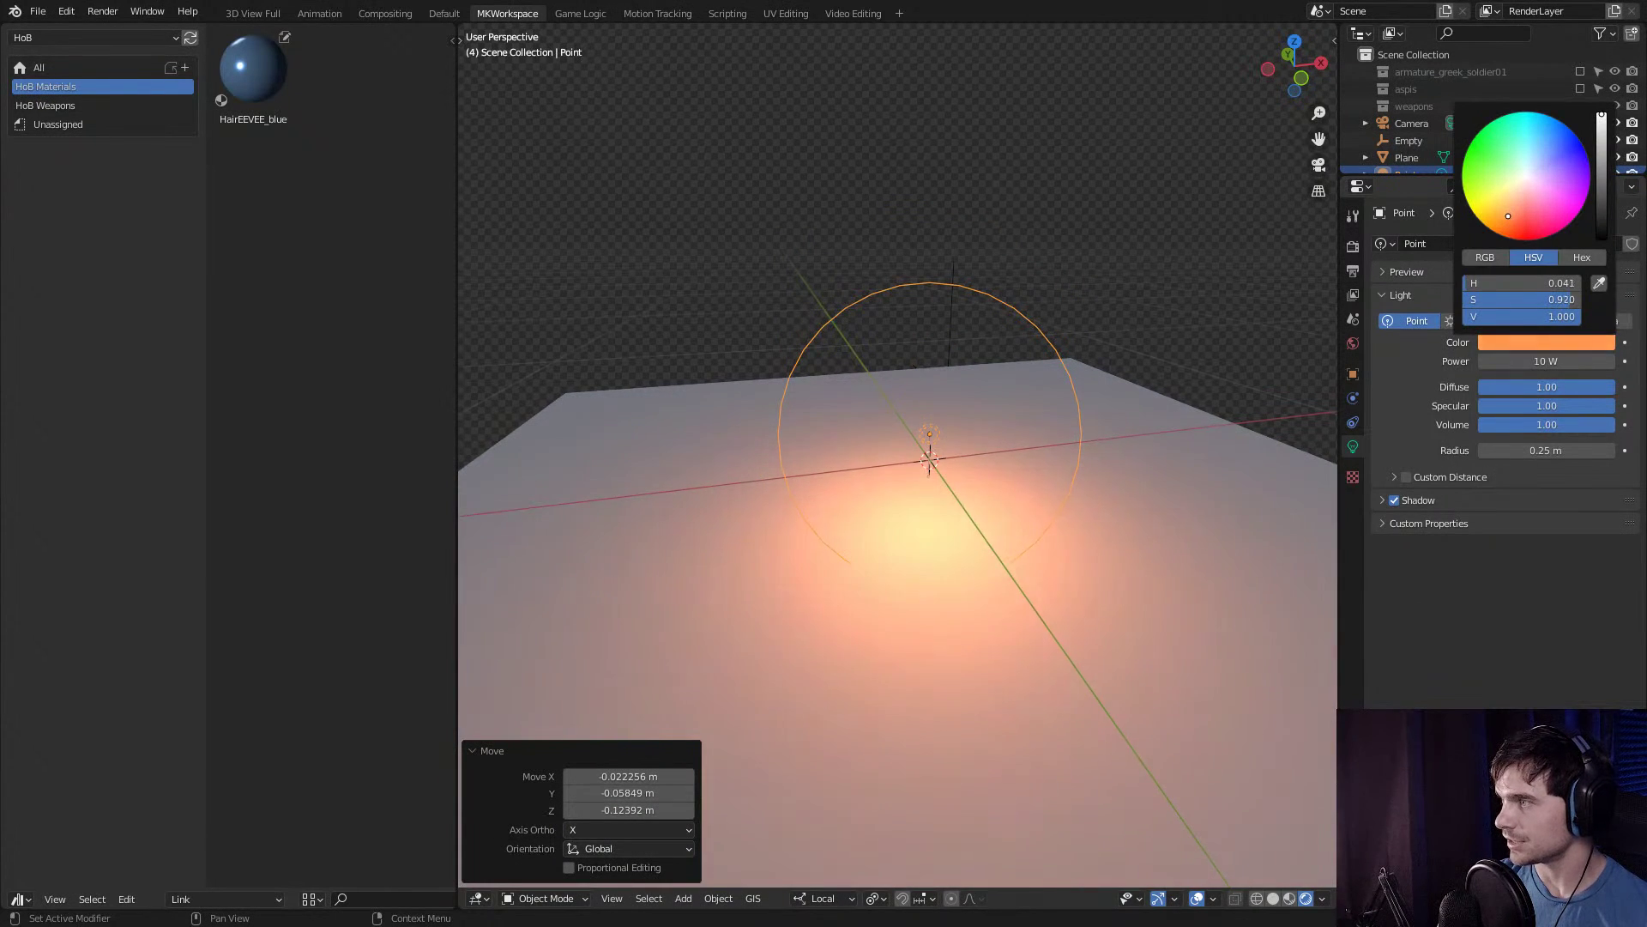
# Lower the point light's power to 5.8 W and set its radius to 0.5 m.
pyautogui.moveTo(1545, 361); pyautogui.dragTo(1515, 361)
pyautogui.click(1544, 451)
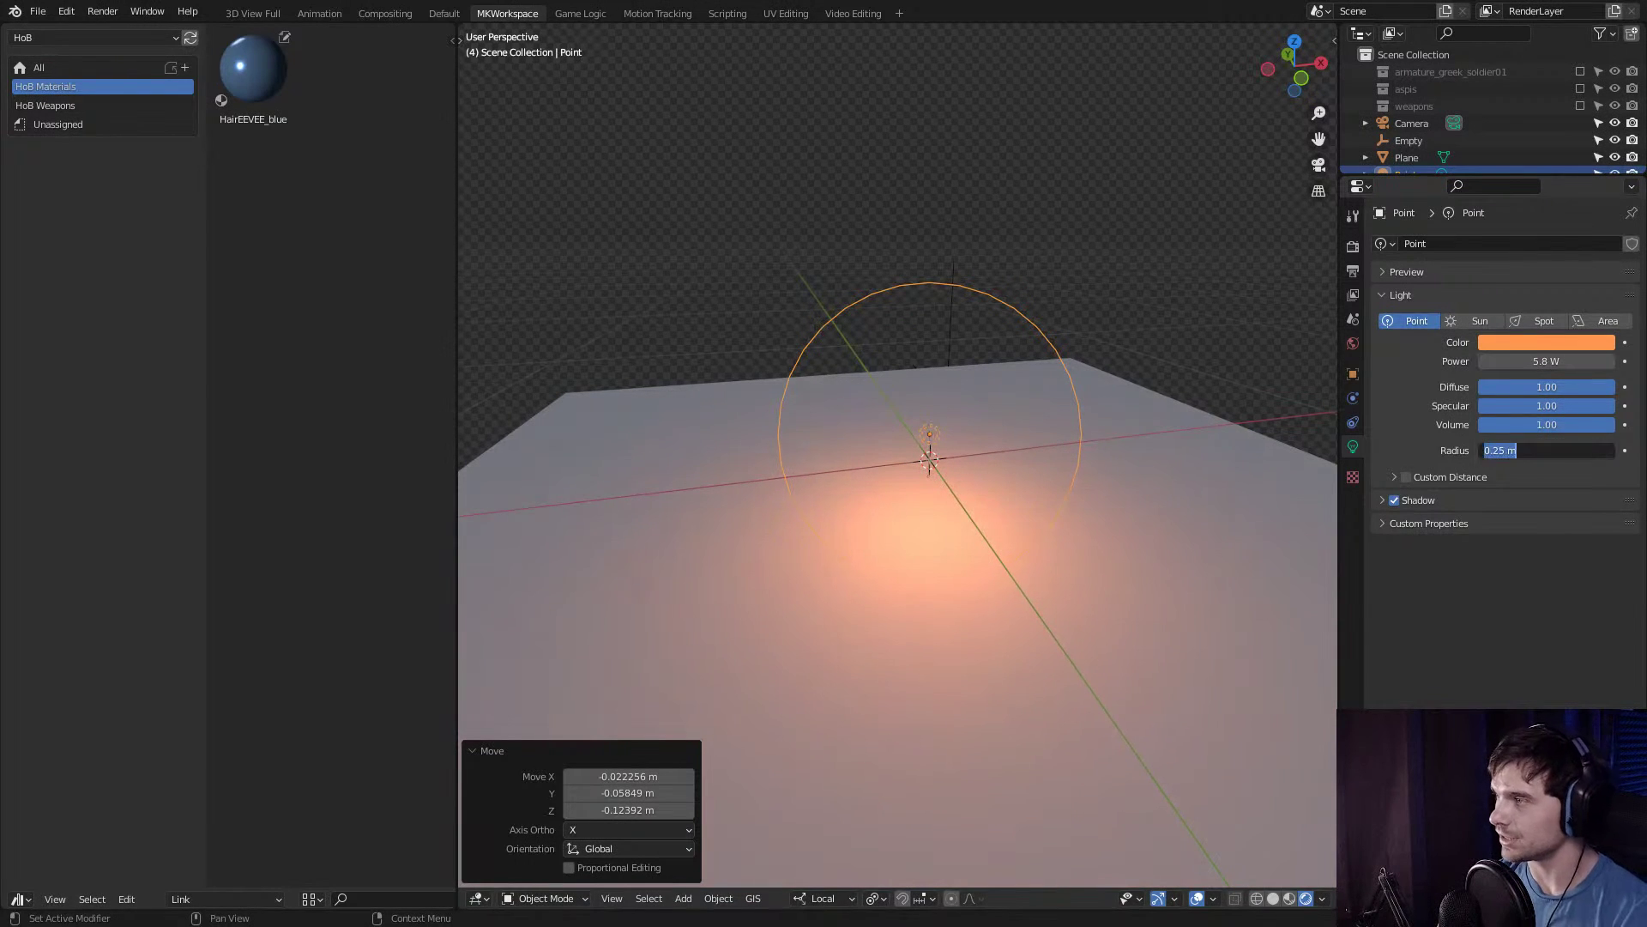
pyautogui.write('1')
pyautogui.press('Return')
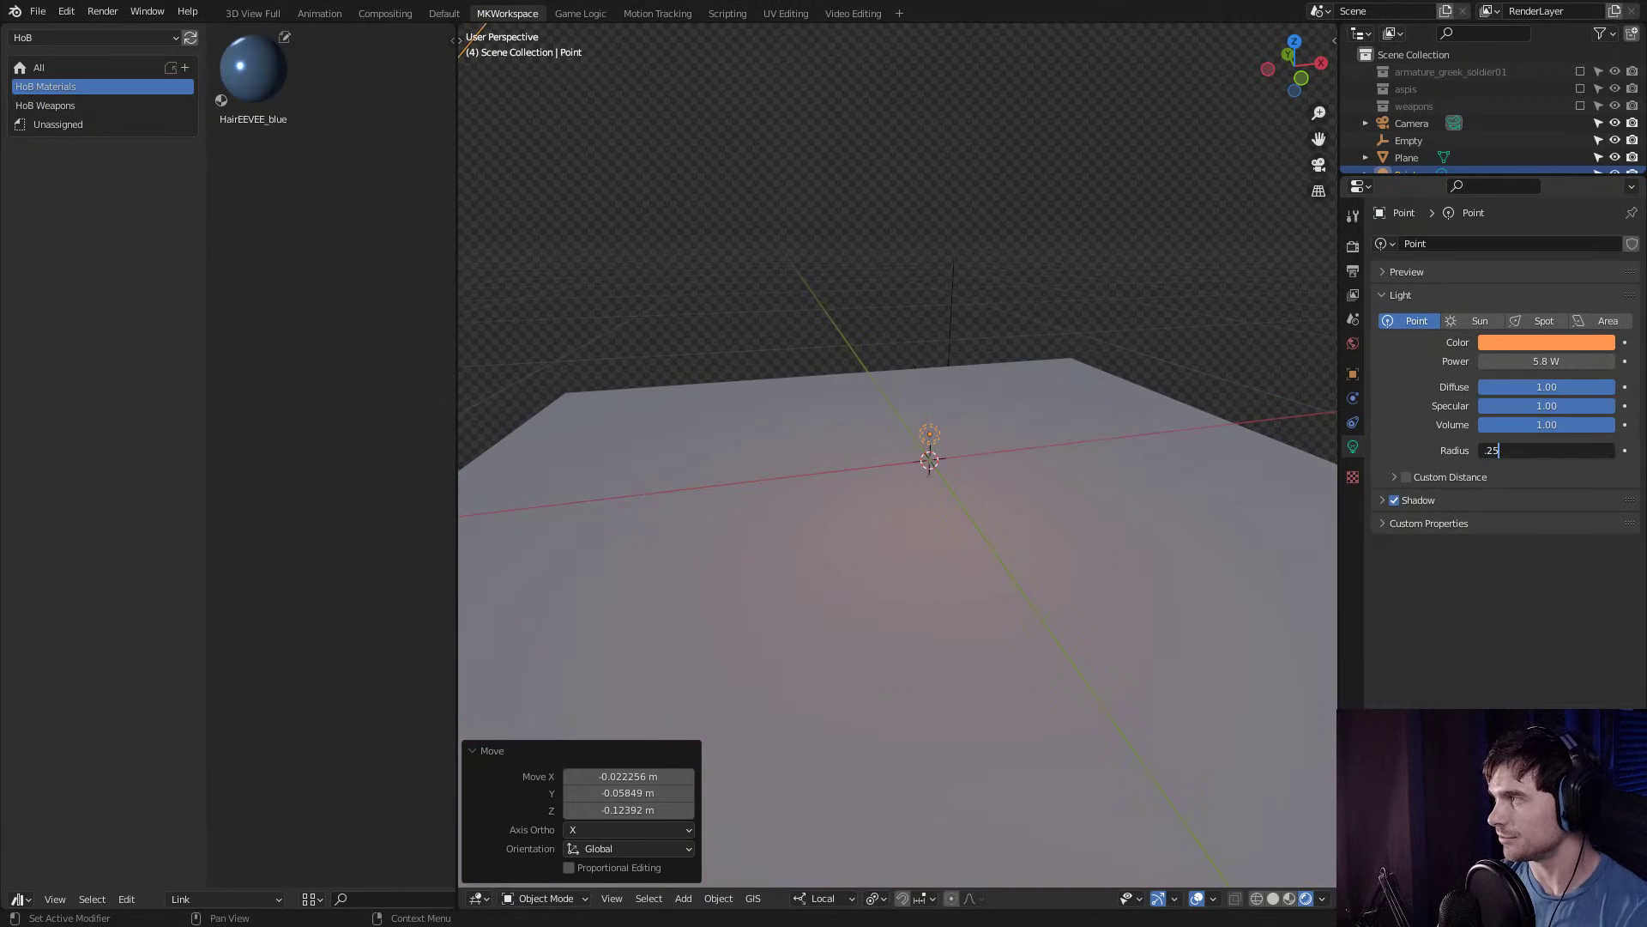
pyautogui.write('.25')
pyautogui.press('Return')
pyautogui.write('.5')
pyautogui.press('Return')
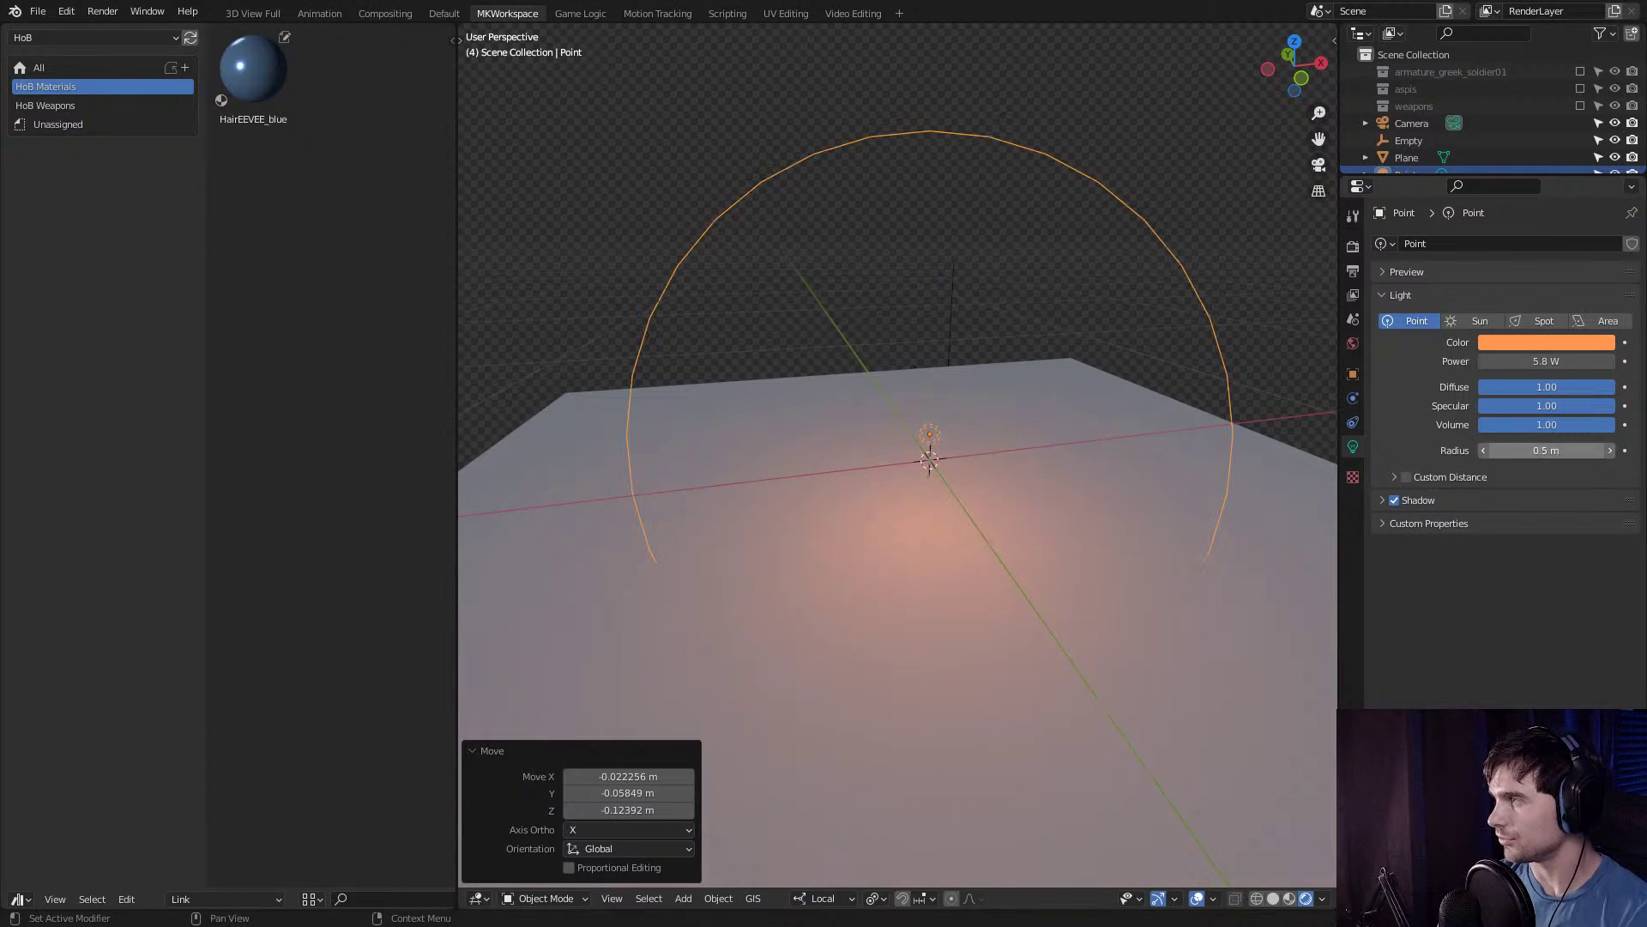
# Expand the point light's shadow settings and enable contact shadows.
pyautogui.click(1383, 500)
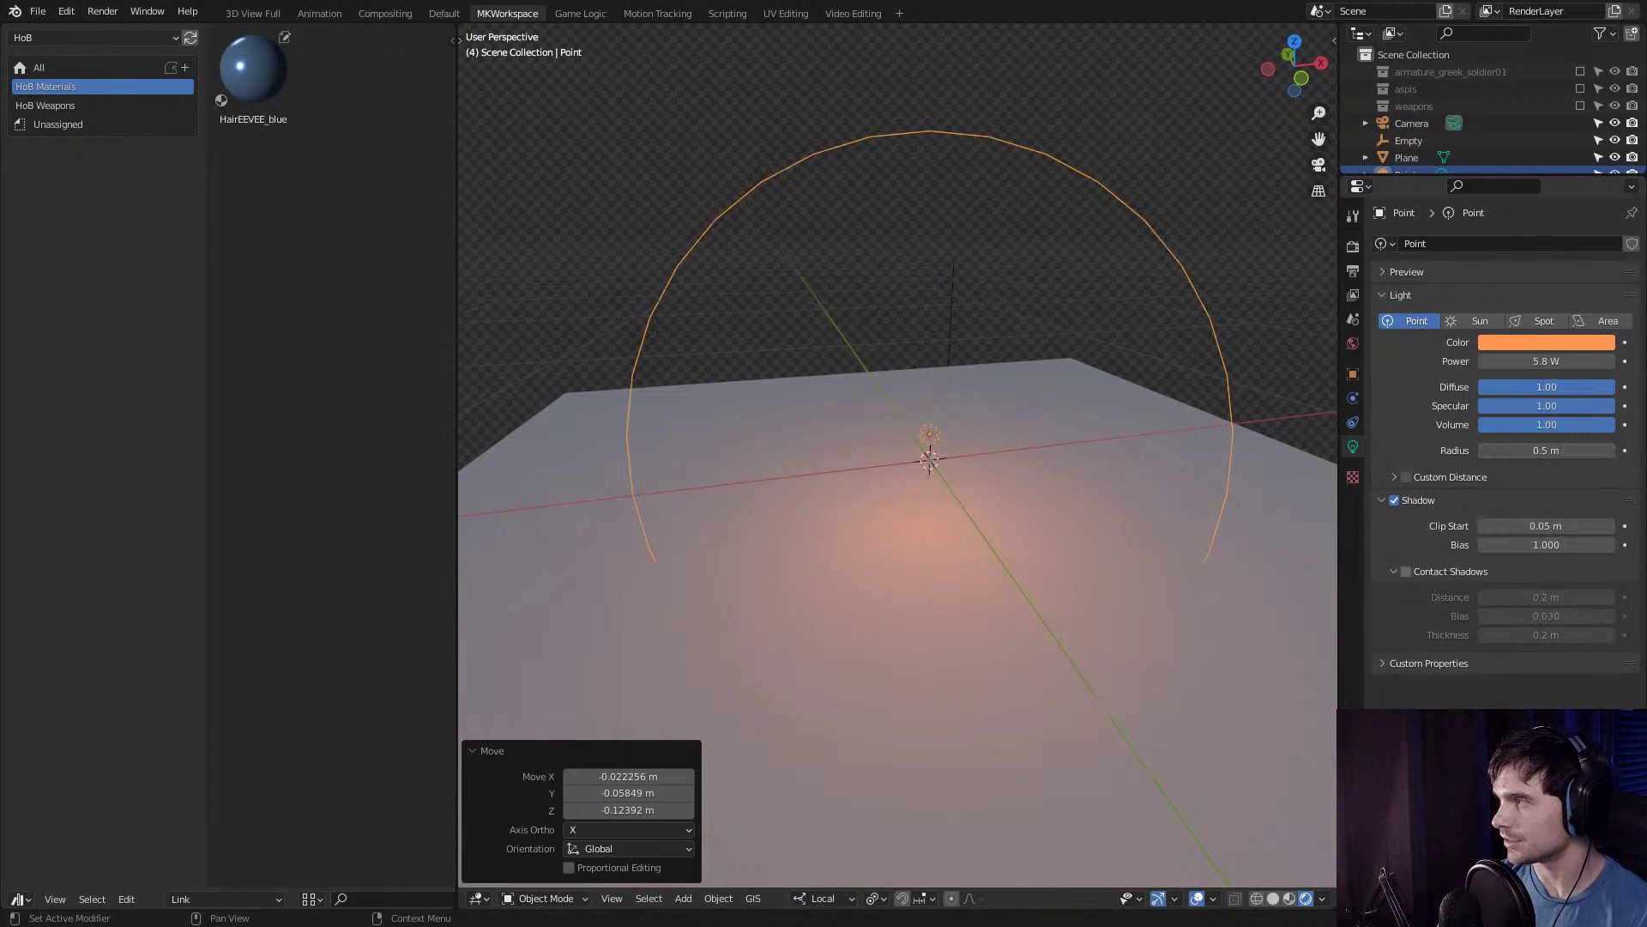
pyautogui.click(1406, 571)
pyautogui.hotkey('shift', 'a')
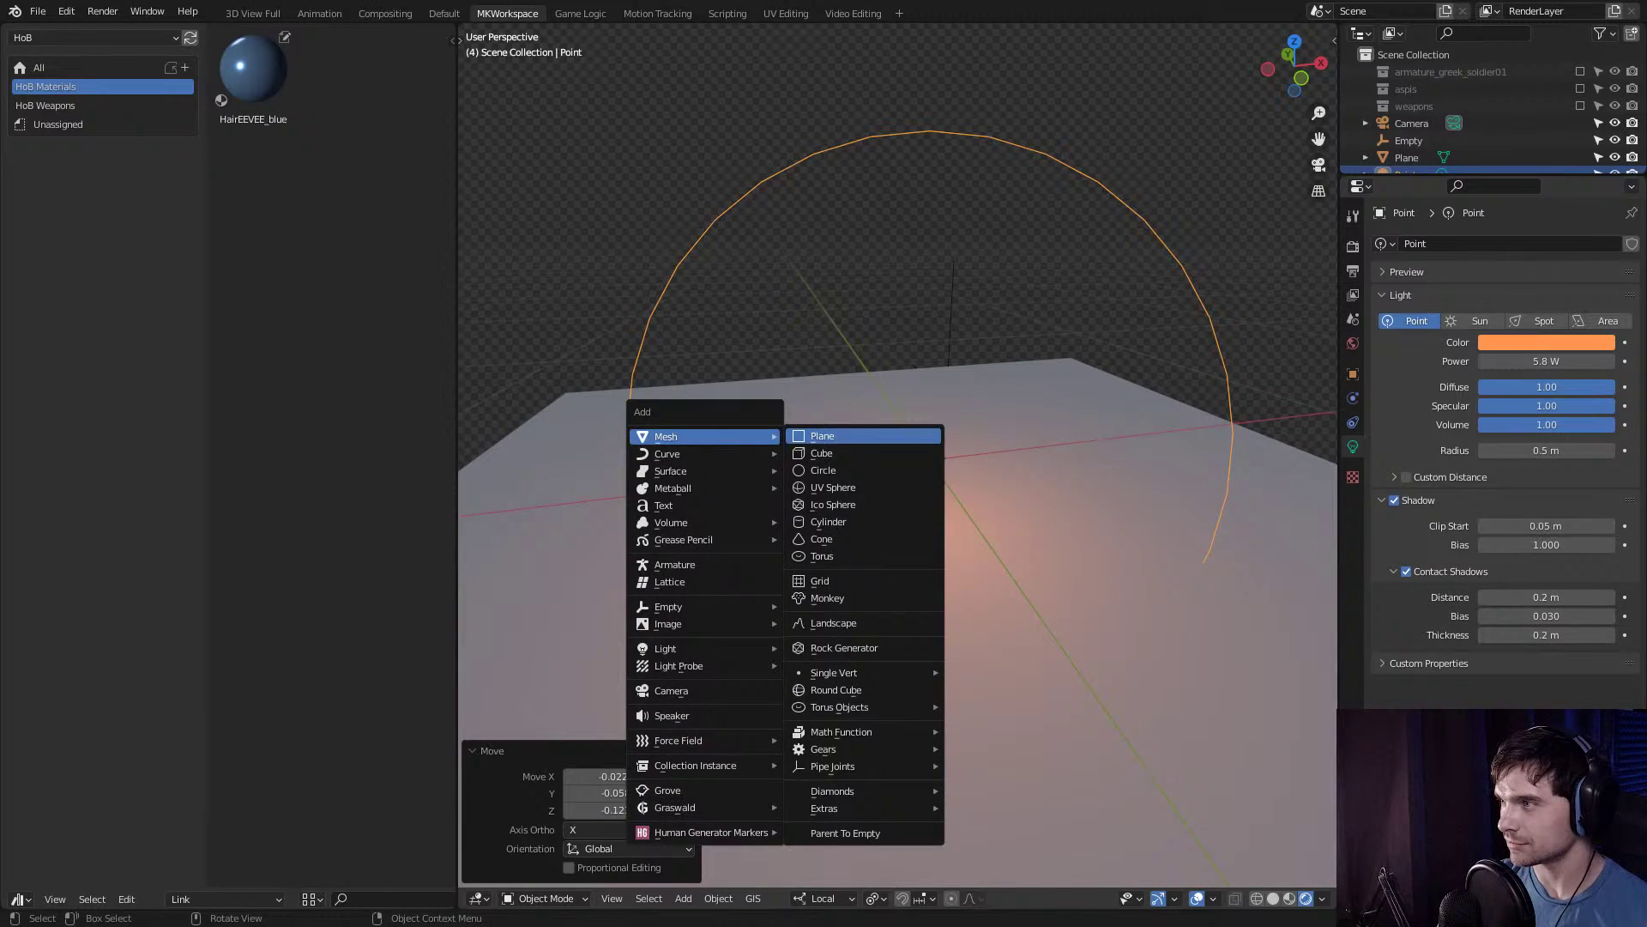
pyautogui.click(826, 435)
pyautogui.press('Delete')
# Add a cube, scale it to about 0.178, and place it on the plane beside the point light.
pyautogui.hotkey('shift', 'a')
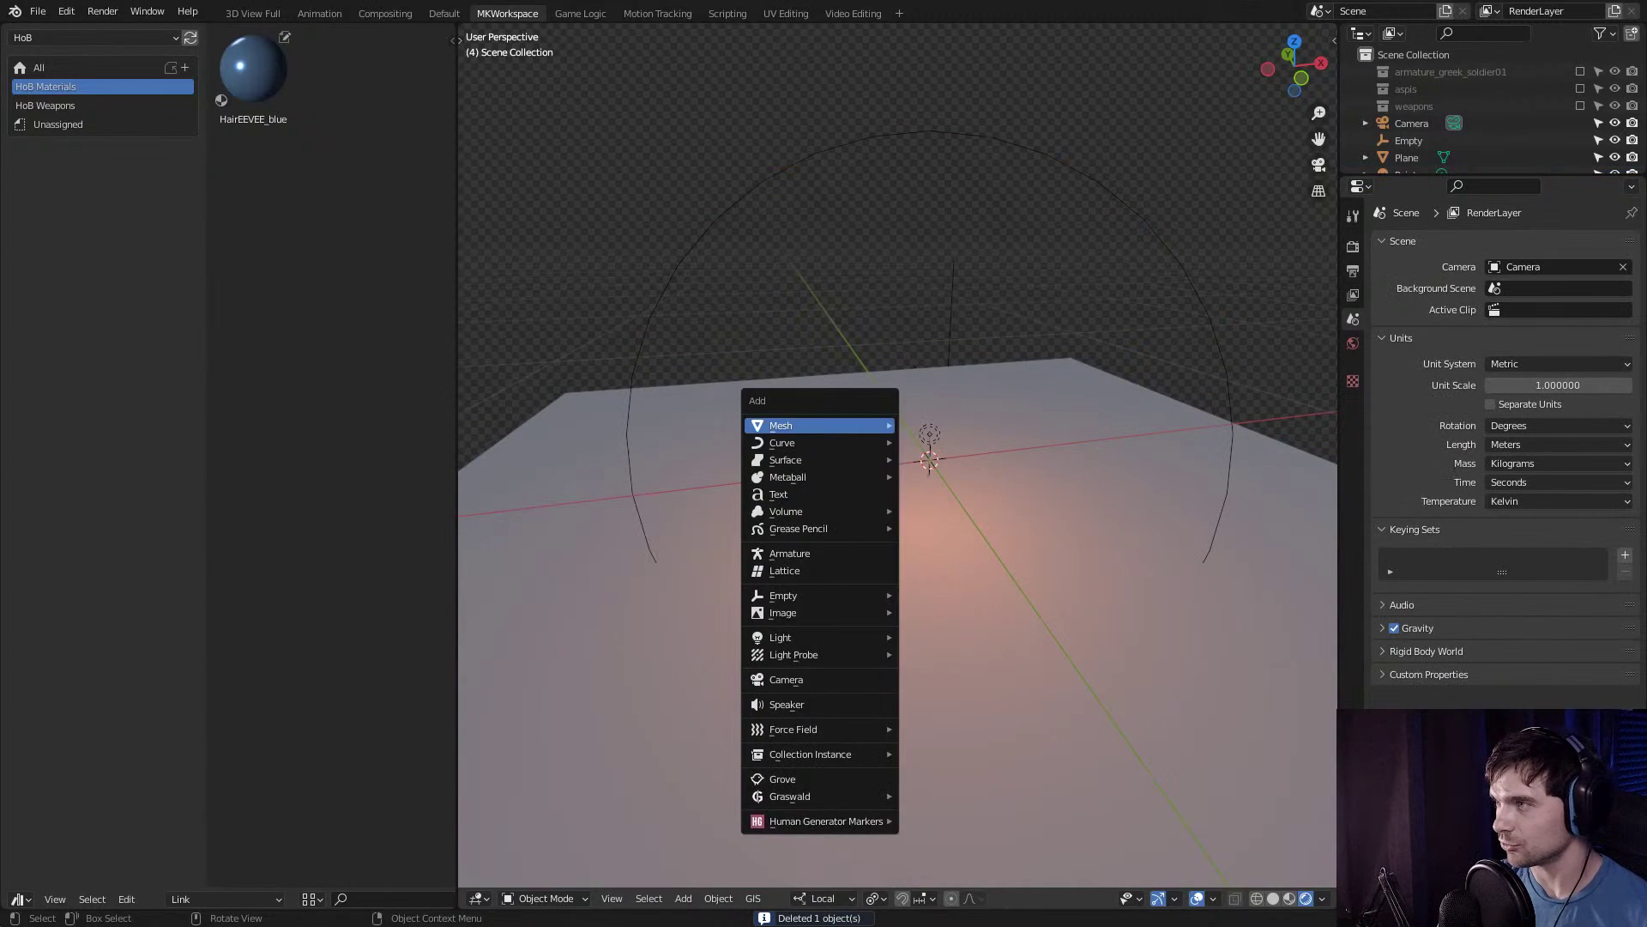
pyautogui.moveTo(772, 423)
pyautogui.click(935, 442)
pyautogui.press('s')
pyautogui.click(944, 468)
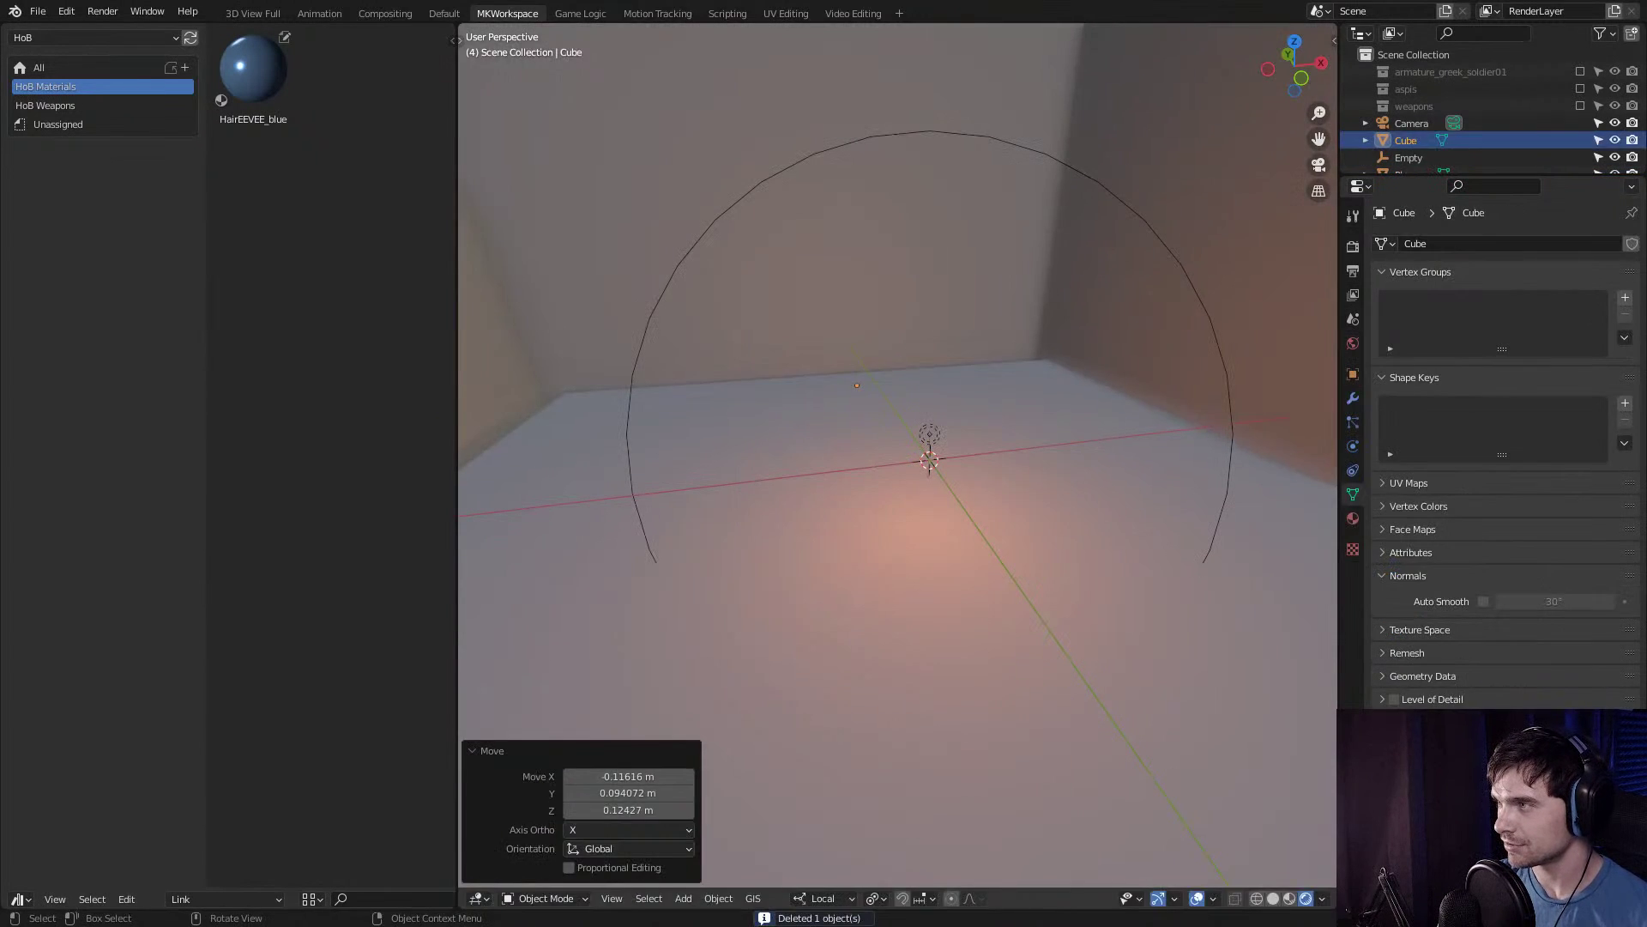
pyautogui.press('g')
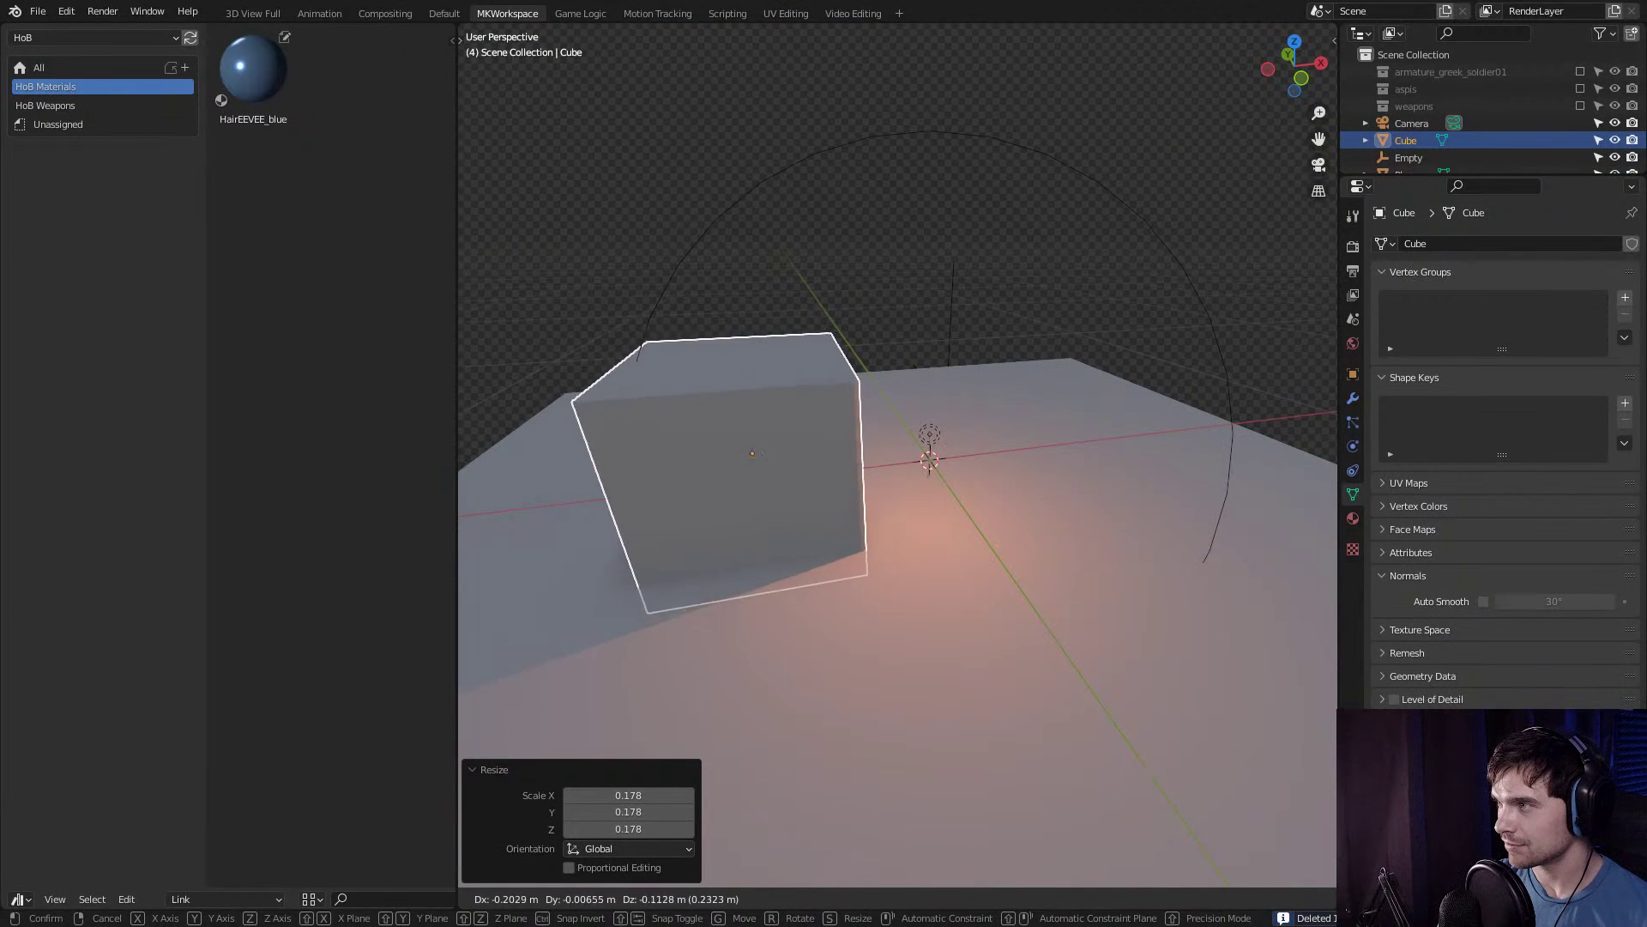
pyautogui.click(901, 463)
# Compare the cube's shadow with the point light's contact shadows switched off and on, leaving them enabled.
pyautogui.click(929, 434)
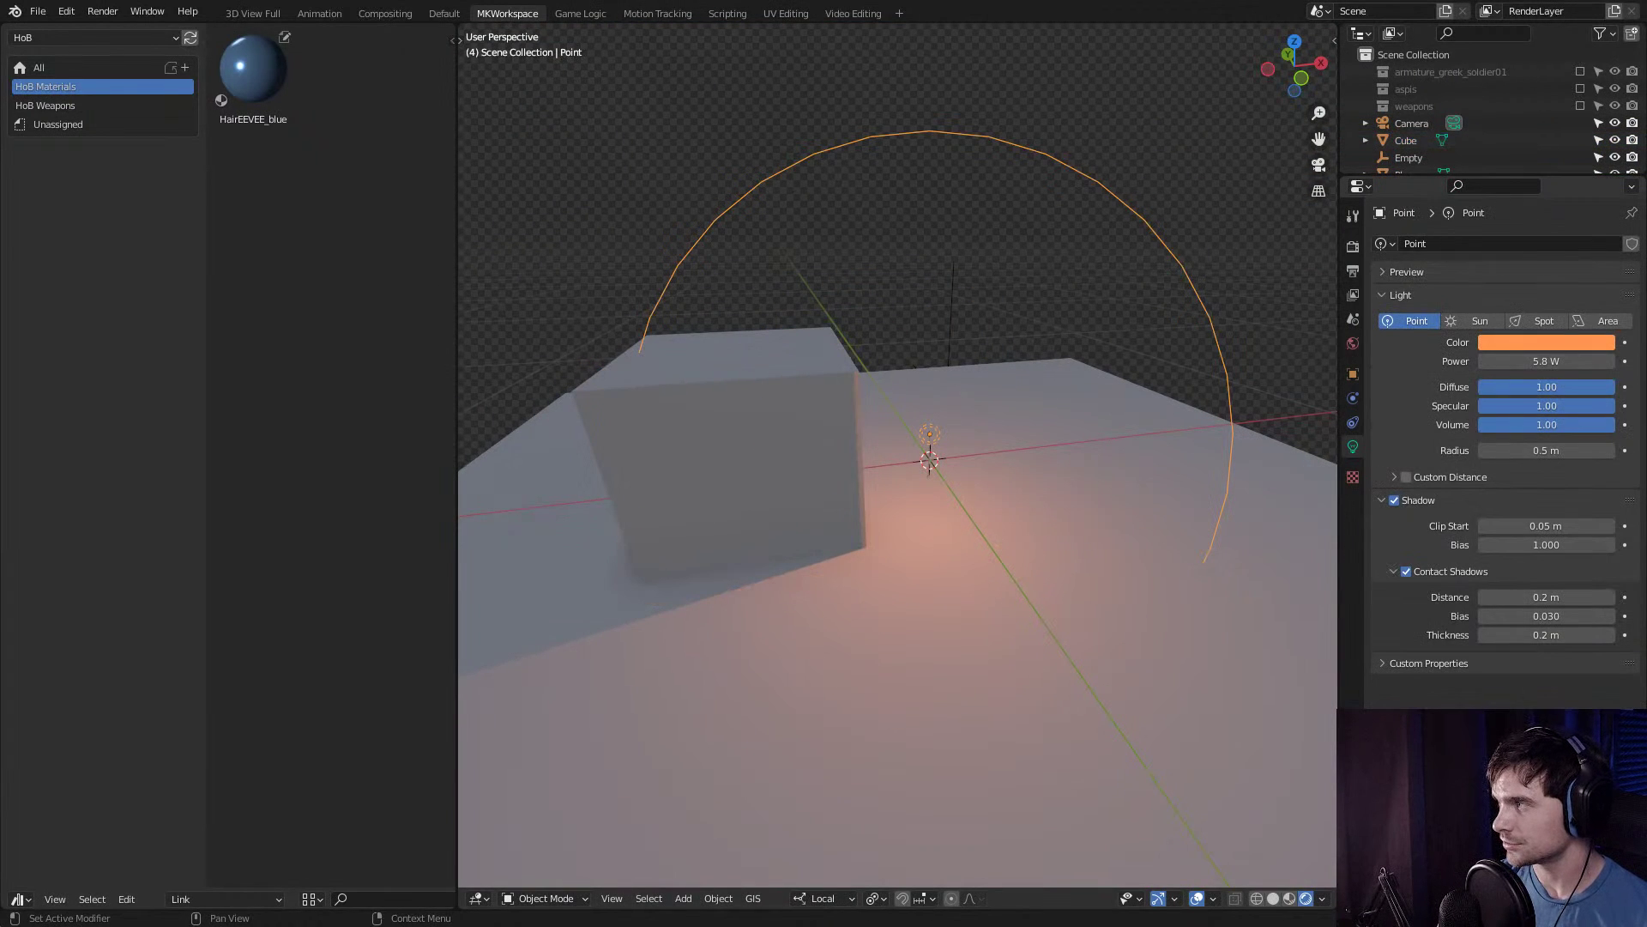
pyautogui.click(1406, 571)
pyautogui.click(1406, 572)
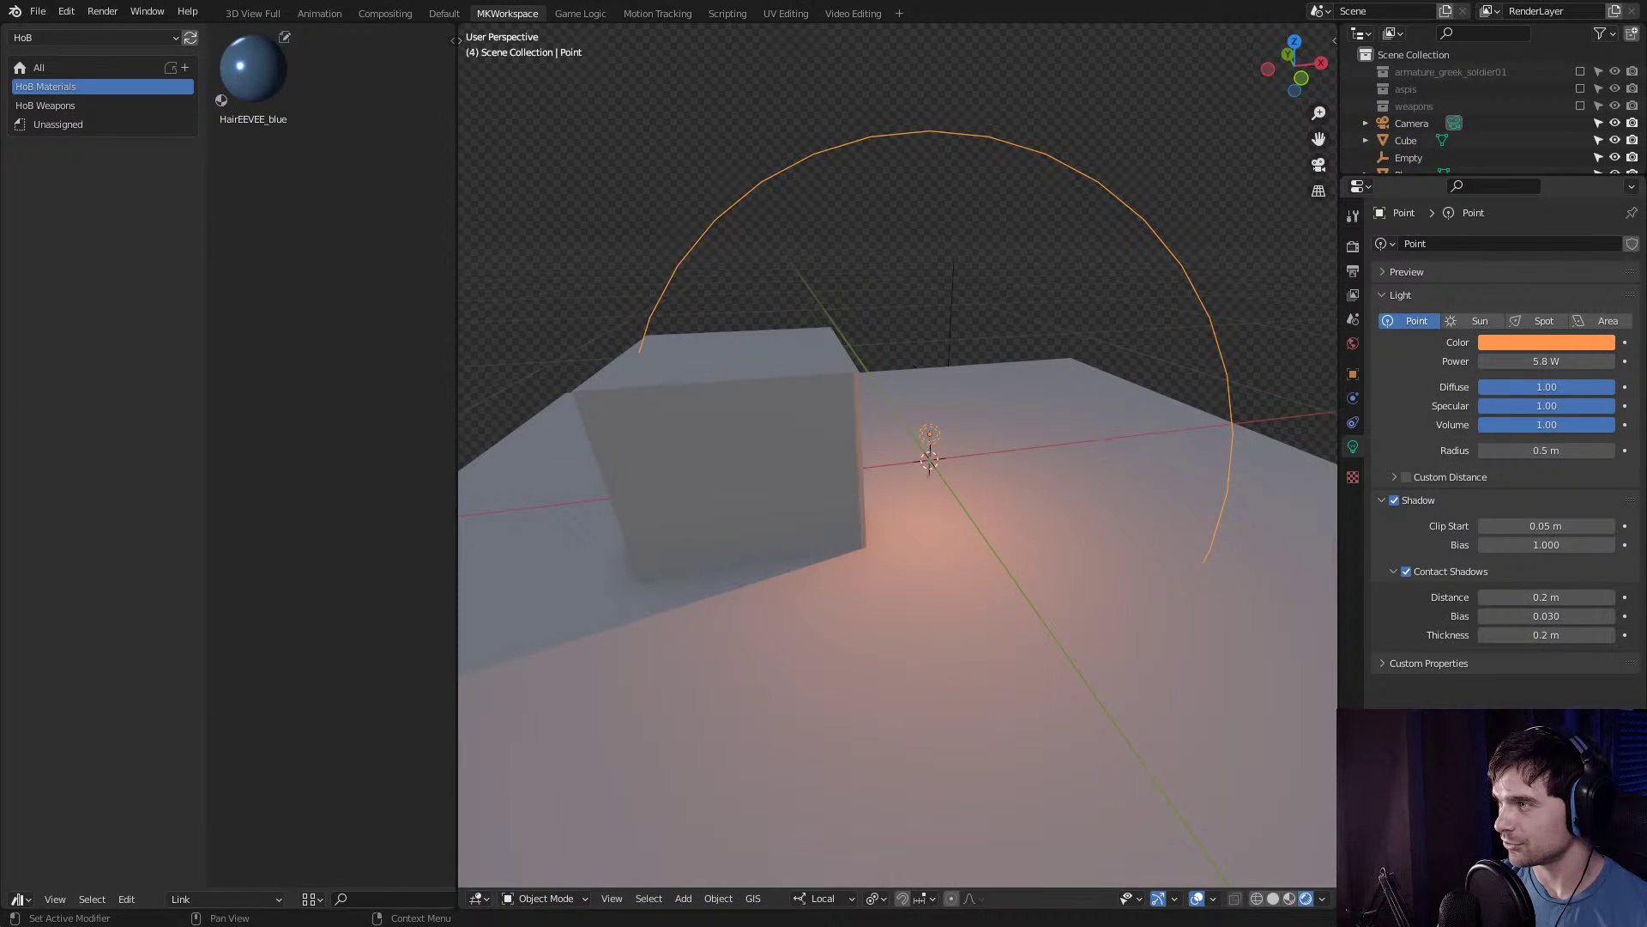
pyautogui.click(1406, 572)
pyautogui.click(1407, 571)
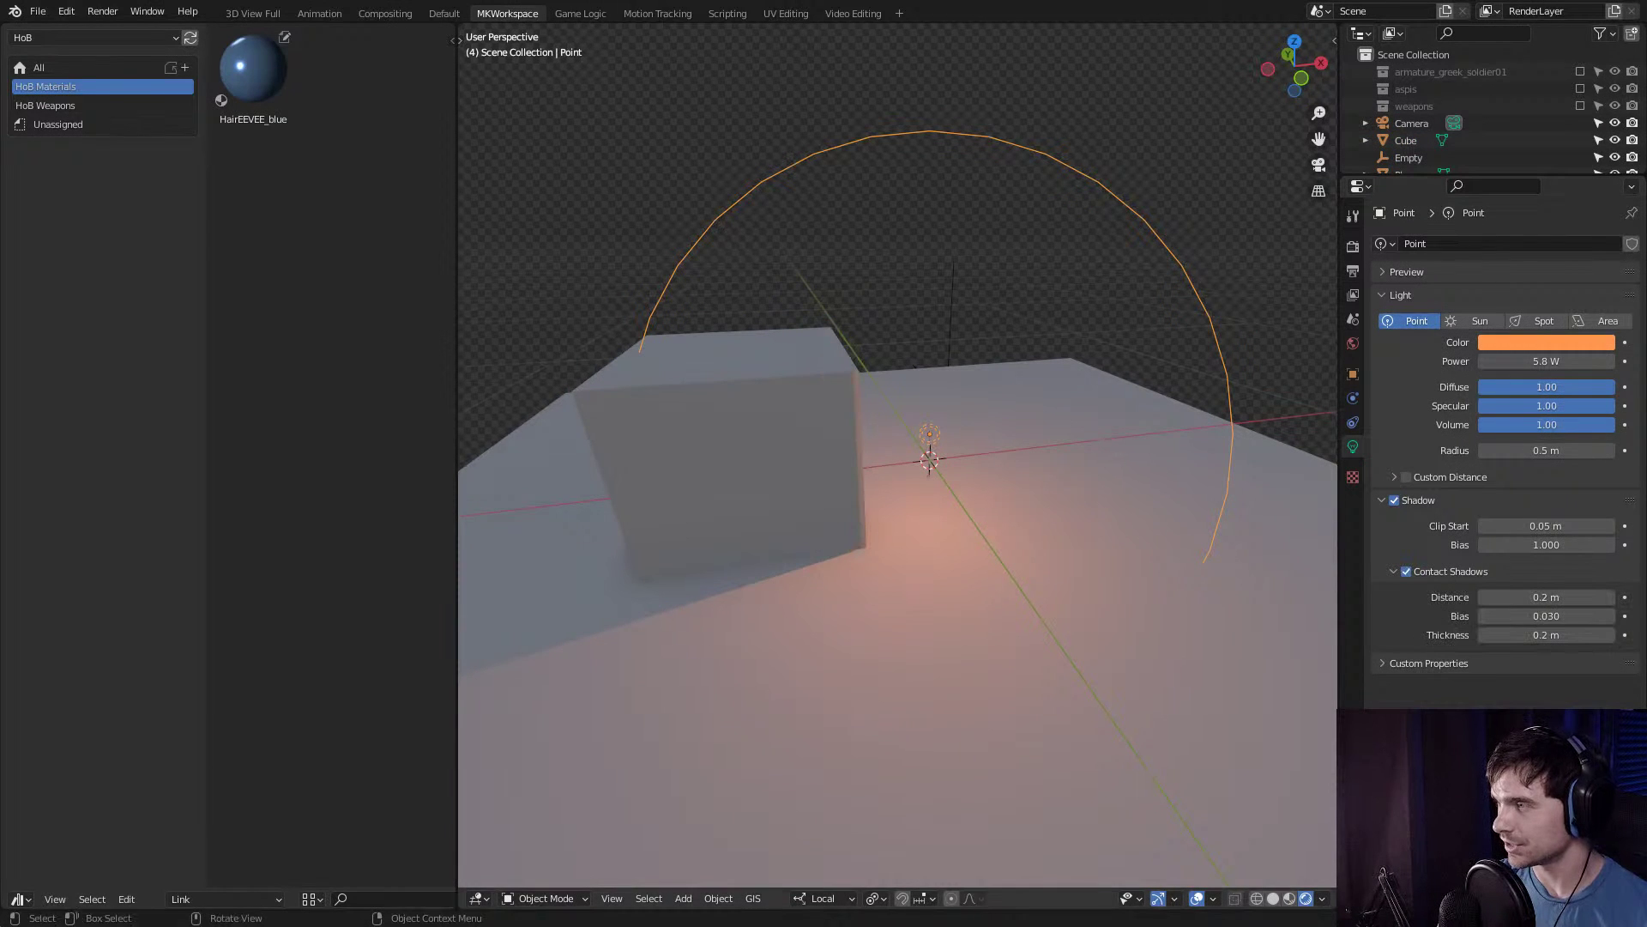
pyautogui.moveTo(858, 515); pyautogui.dragTo(1012, 489, button='middle')
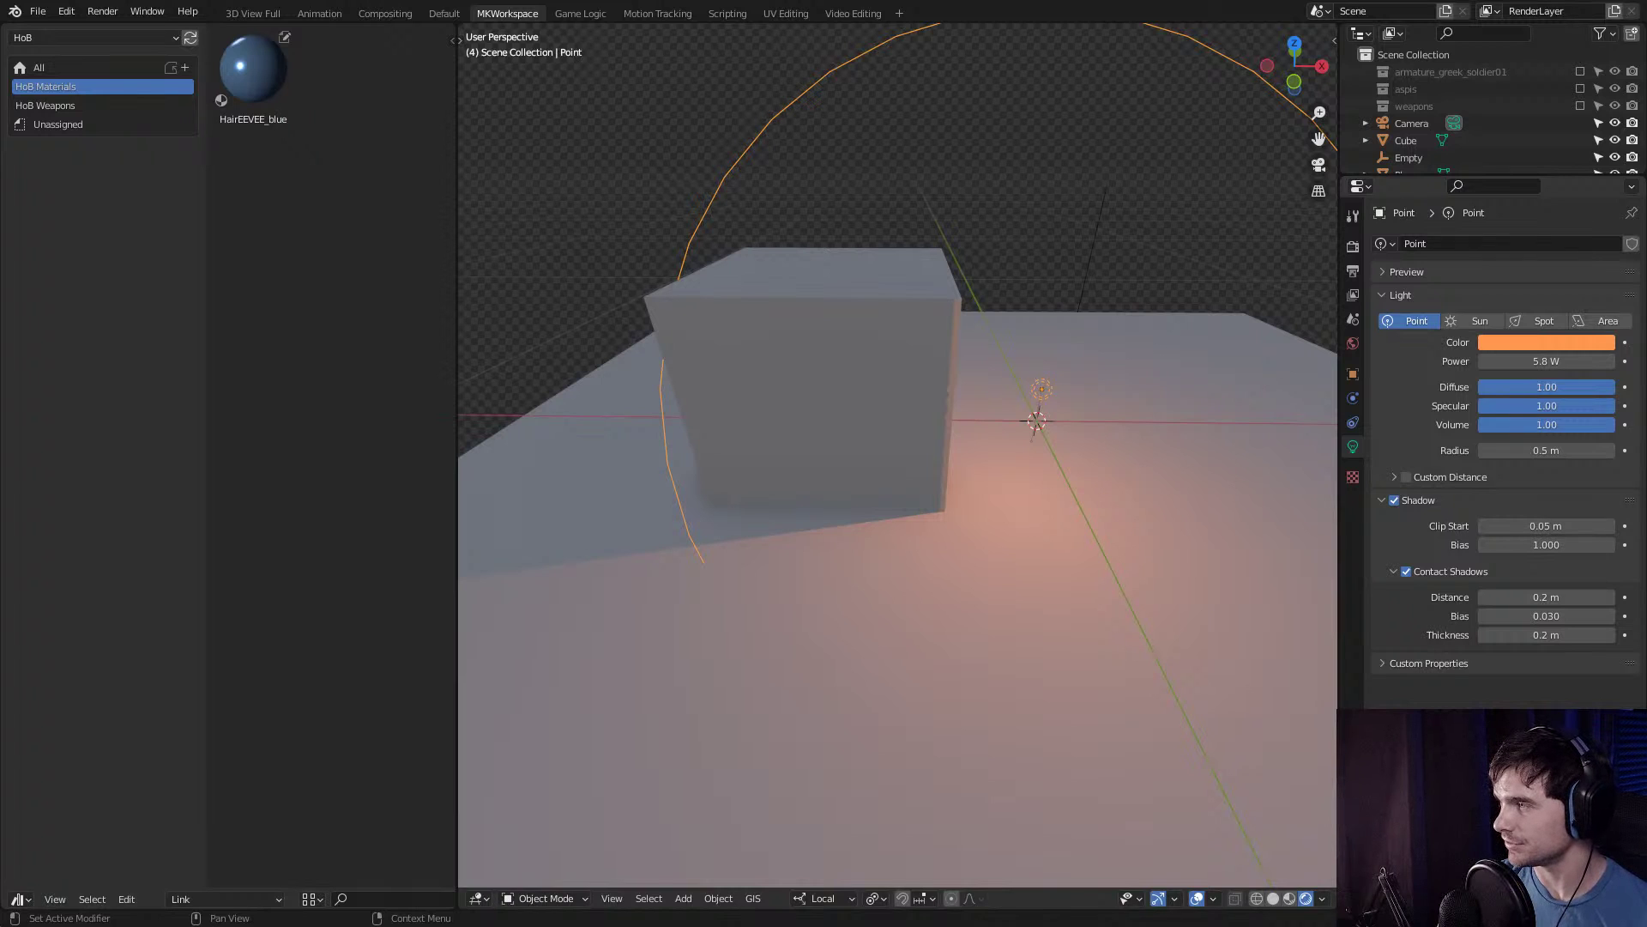
pyautogui.click(1406, 571)
pyautogui.click(1406, 571)
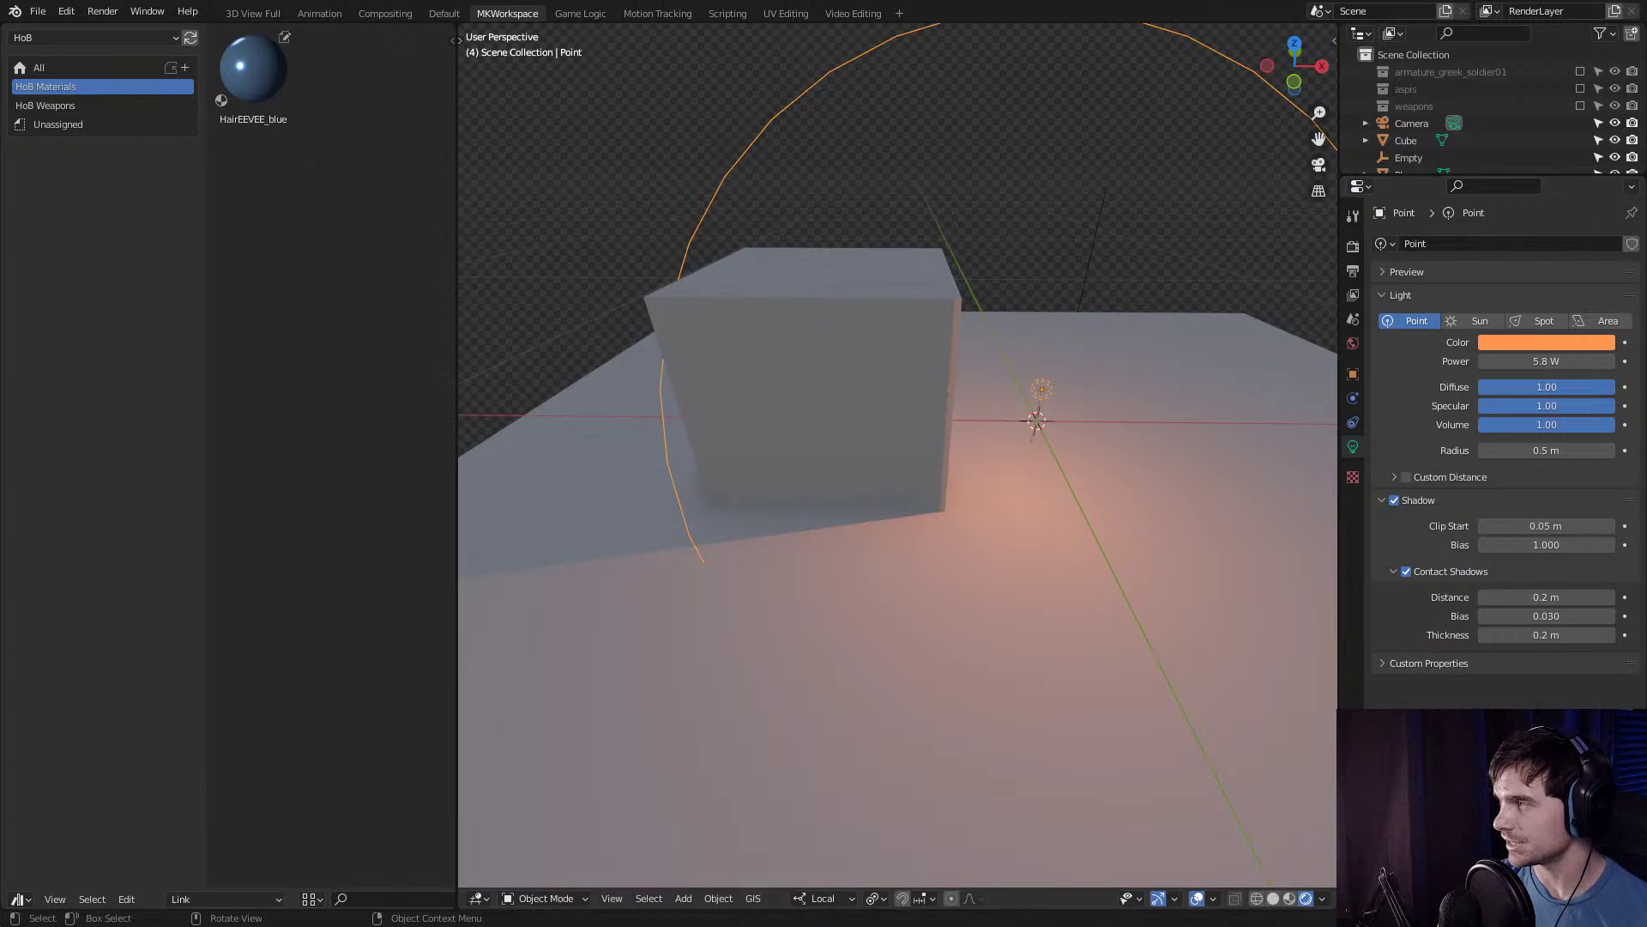
pyautogui.click(1407, 571)
pyautogui.click(1406, 571)
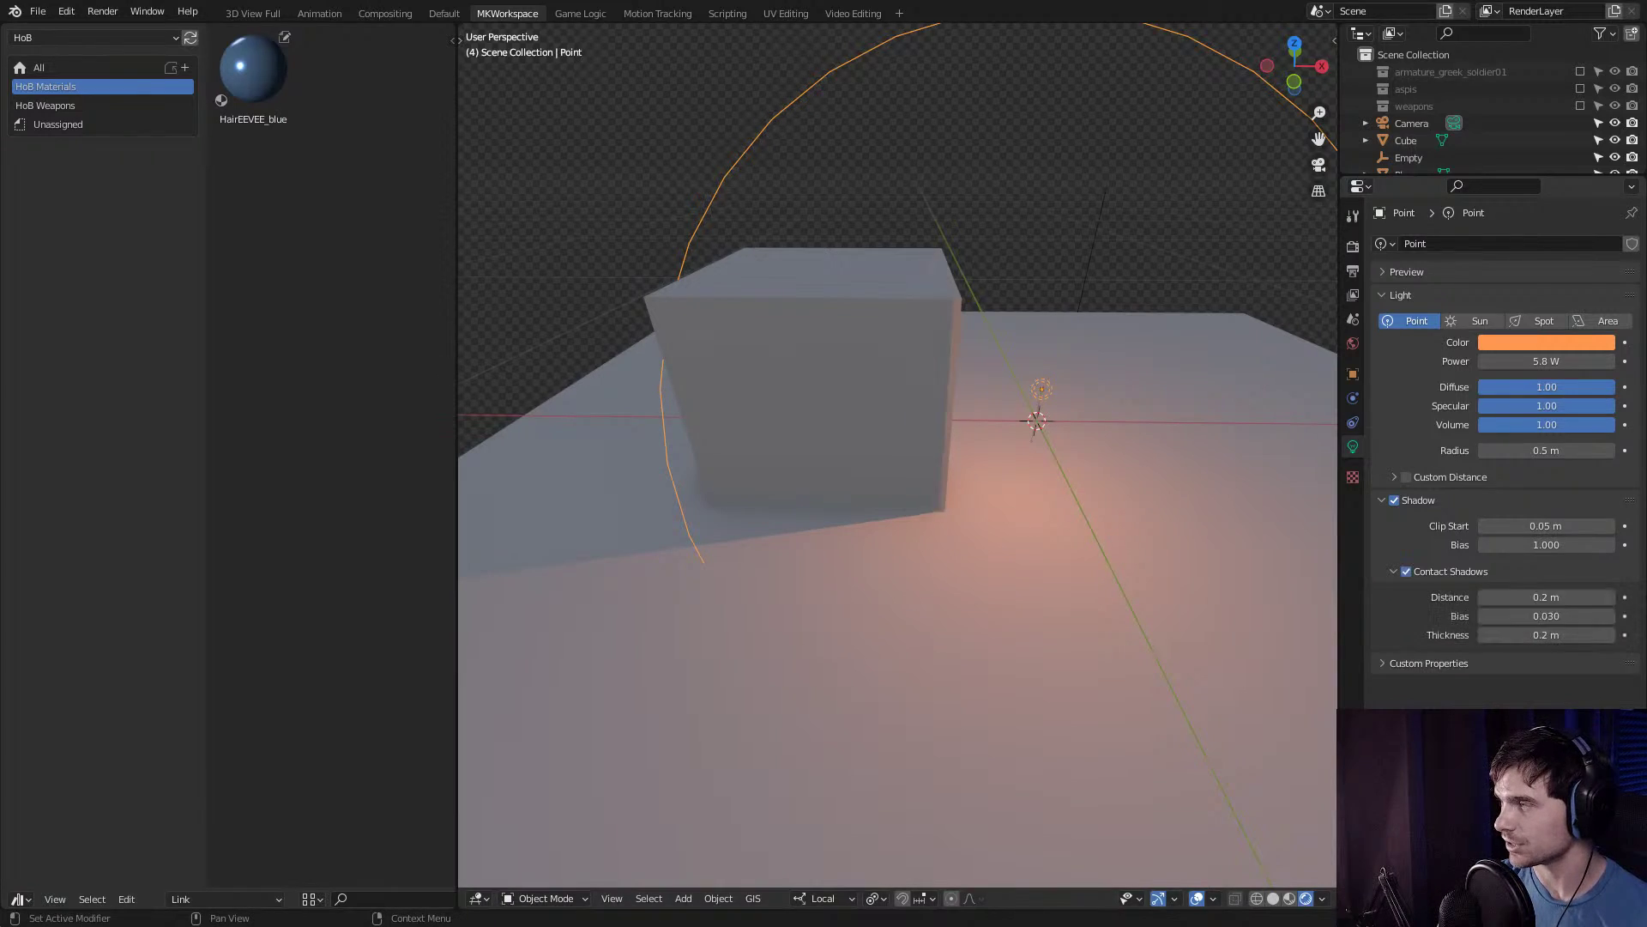
# Change the point light's colour to a deeper, more saturated orange.
pyautogui.scroll(-4, 898, 455)
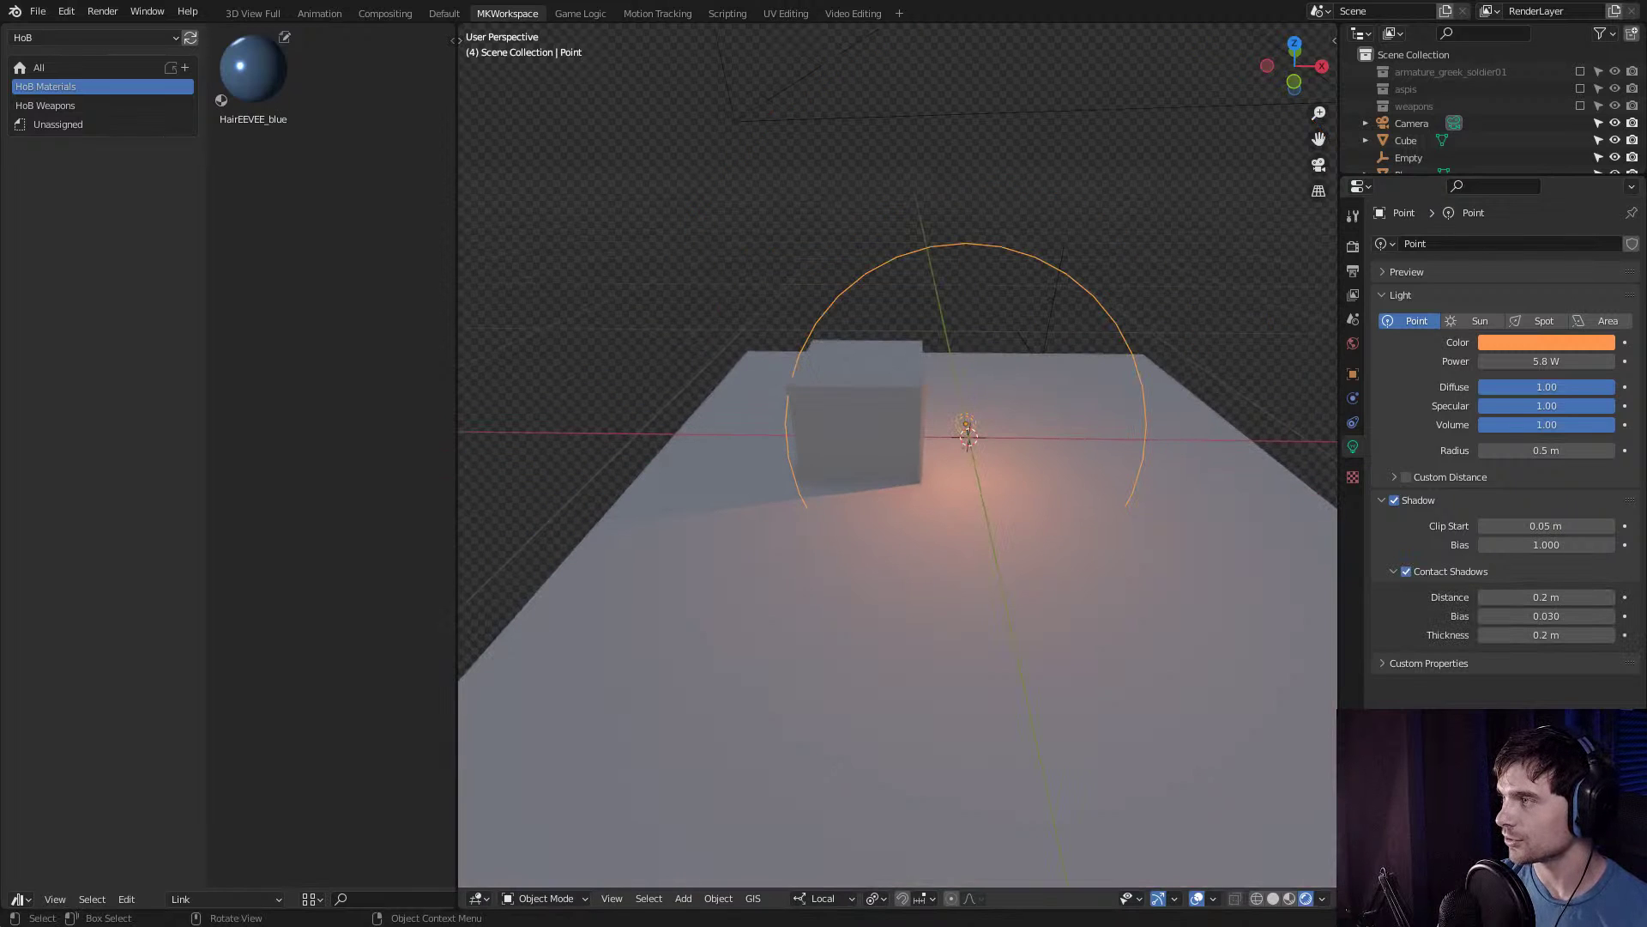
pyautogui.moveTo(898, 455)
pyautogui.mouseDown(button='middle')
pyautogui.moveTo(823, 442)
pyautogui.moveTo(875, 434)
pyautogui.mouseUp(button='middle')
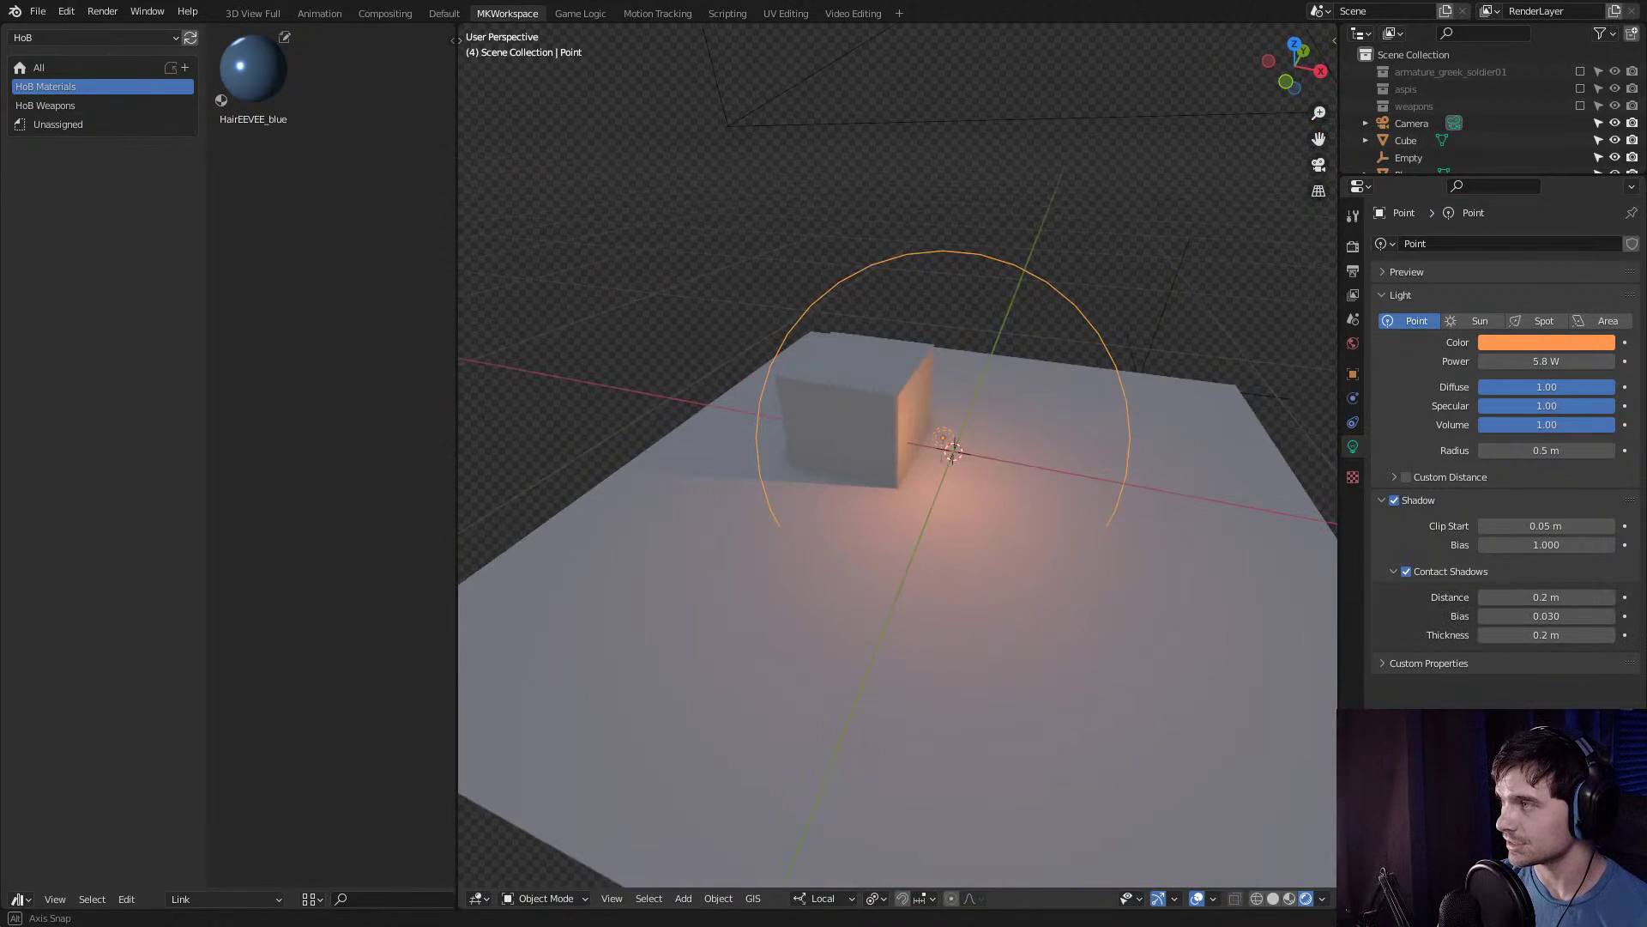
pyautogui.scroll(3, 875, 433)
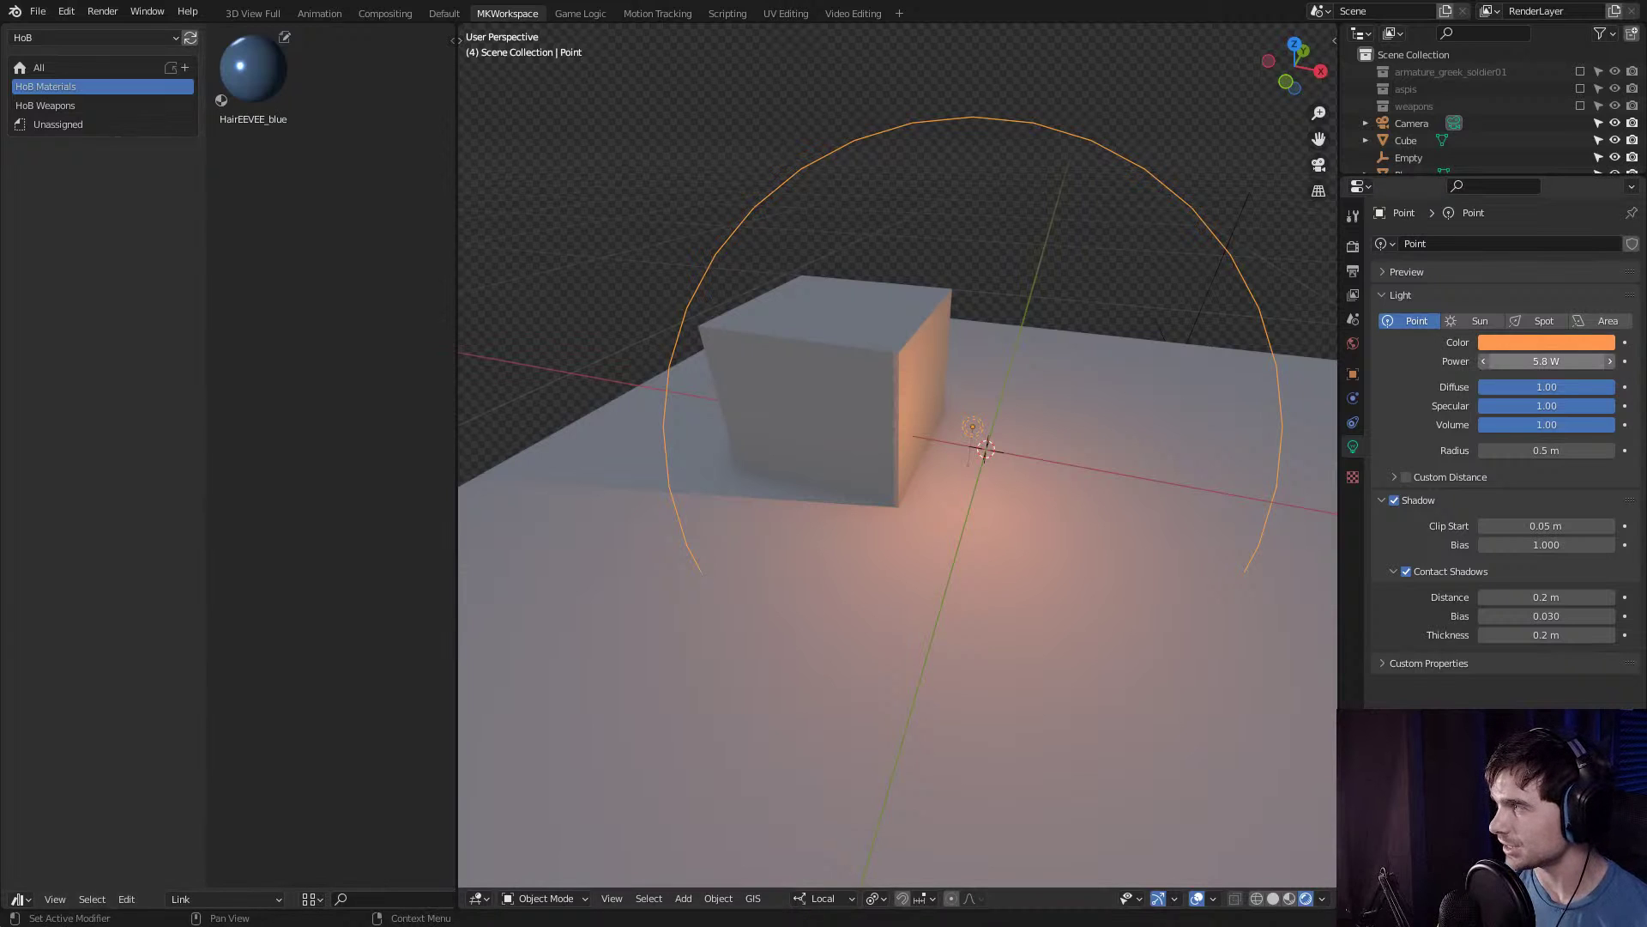
pyautogui.click(1546, 341)
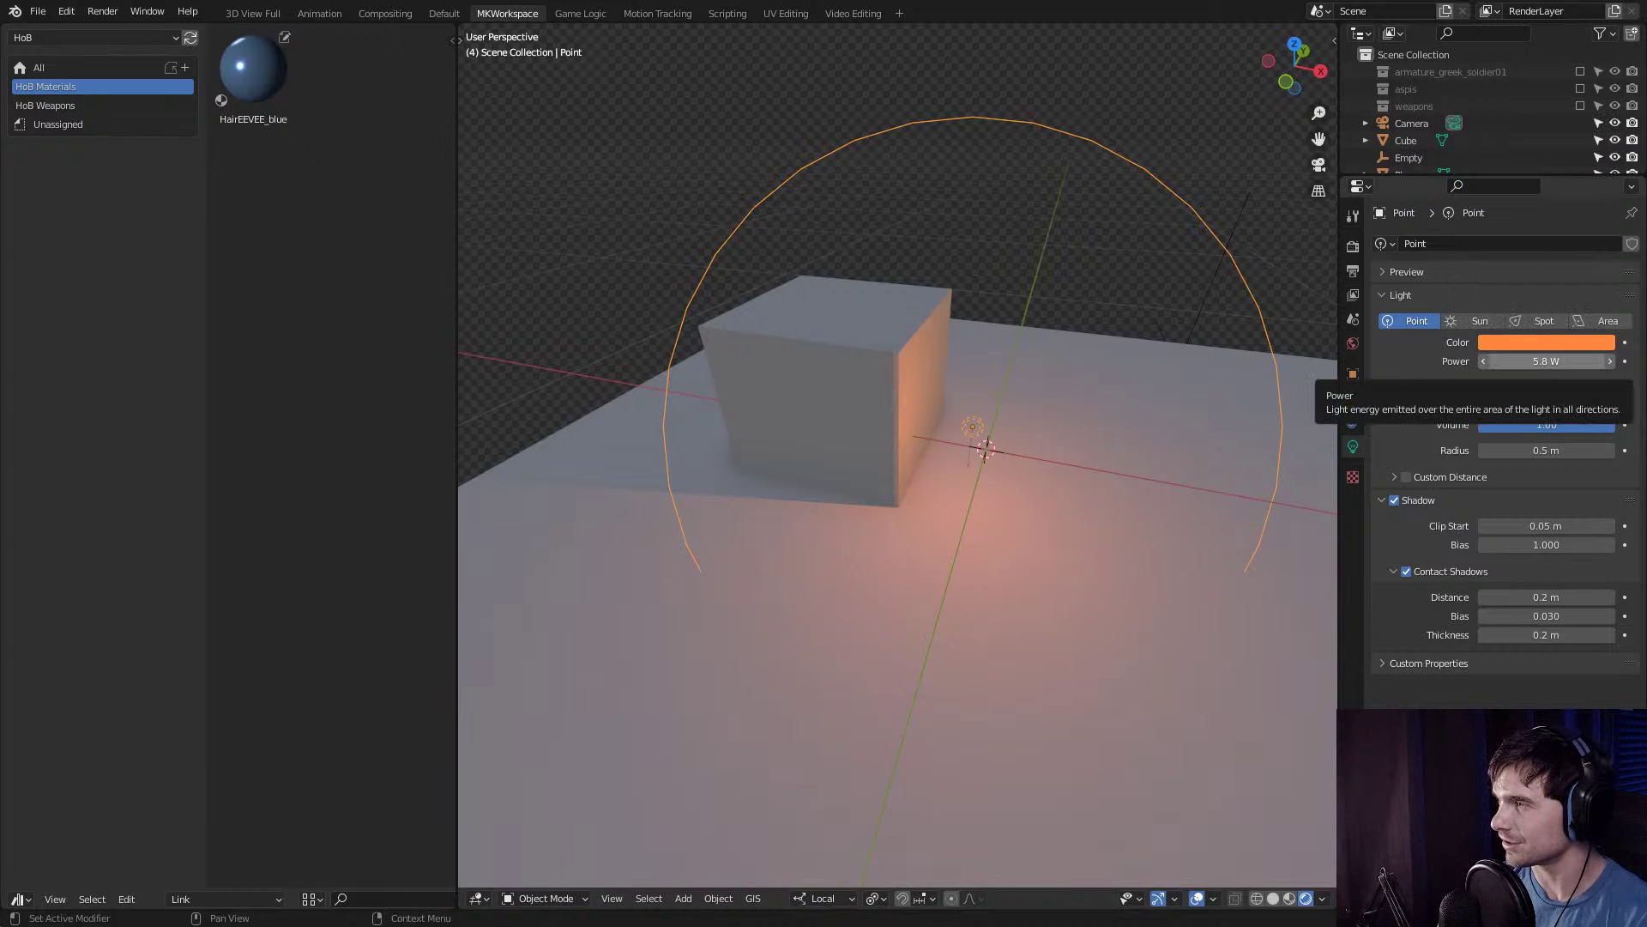
# Set the point light's power to 10 W and insert a keyframe on it.
pyautogui.rightClick(1527, 361)
pyautogui.press('Escape')
pyautogui.doubleClick(1528, 362)
pyautogui.write('1')
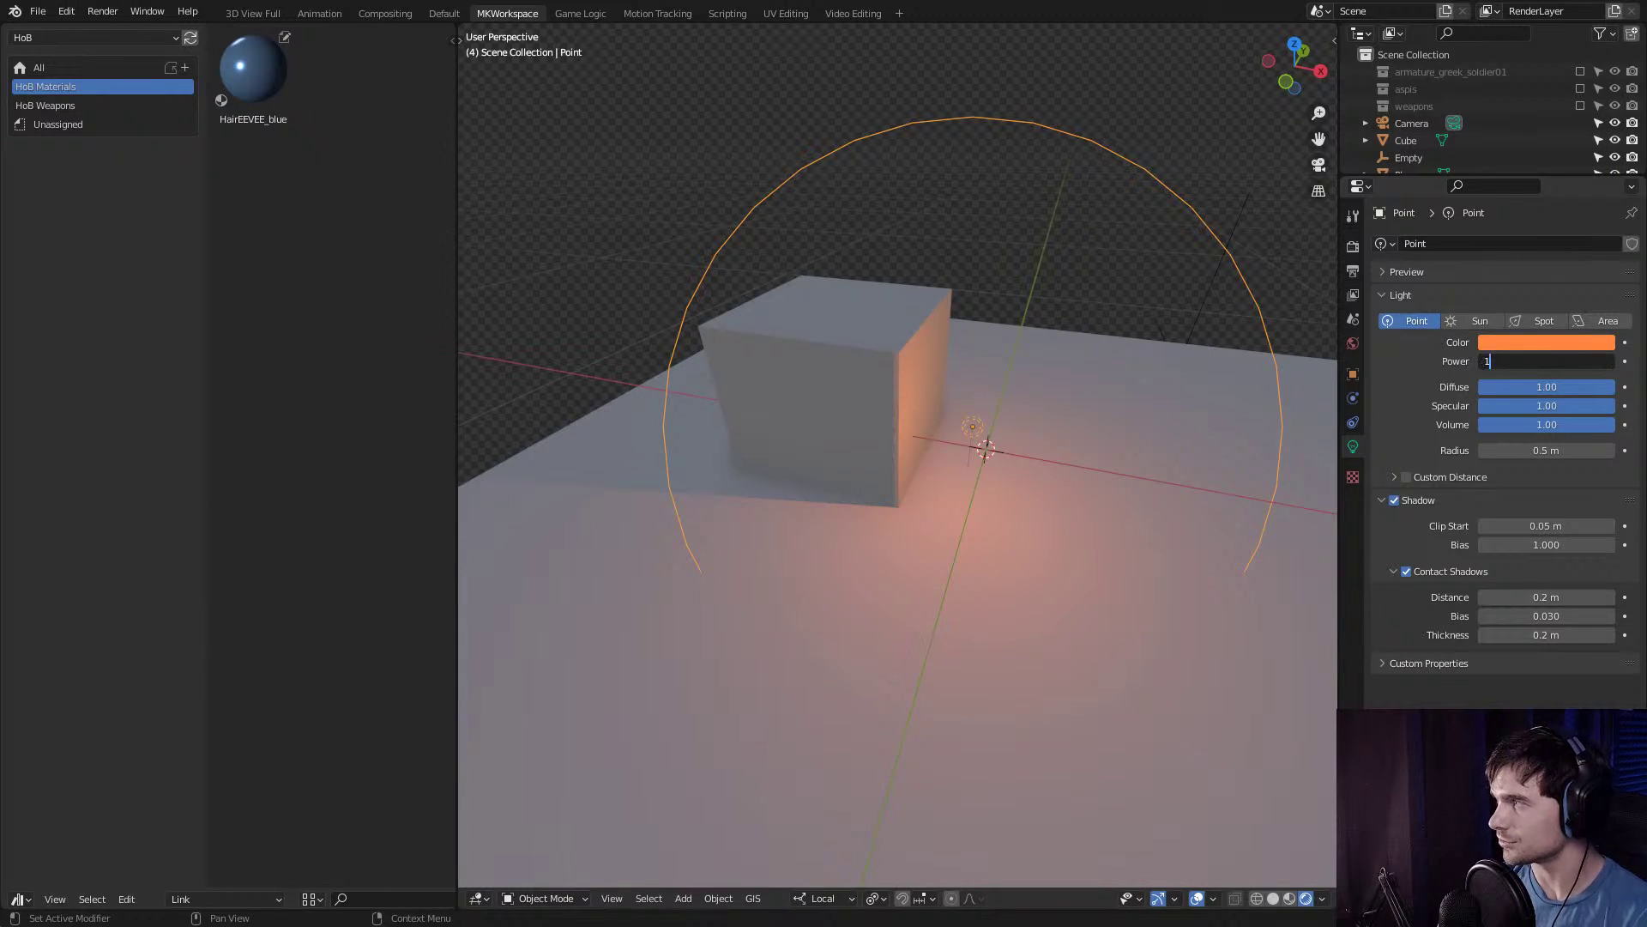
pyautogui.write('0')
pyautogui.press('Return')
pyautogui.rightClick(1528, 361)
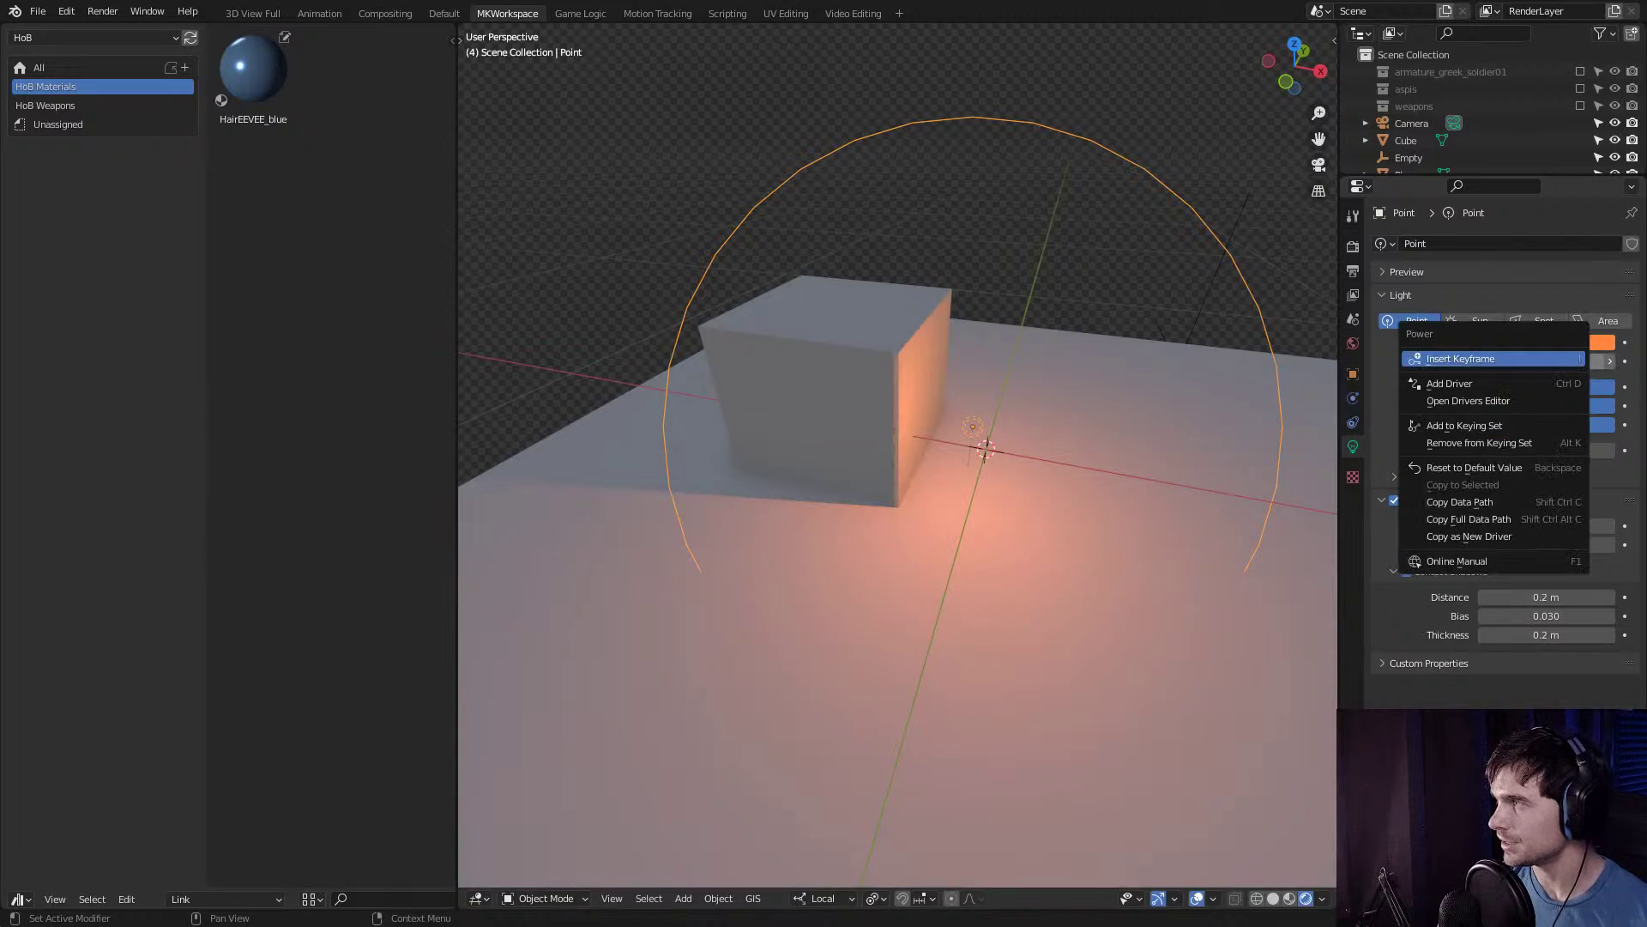
pyautogui.click(1475, 358)
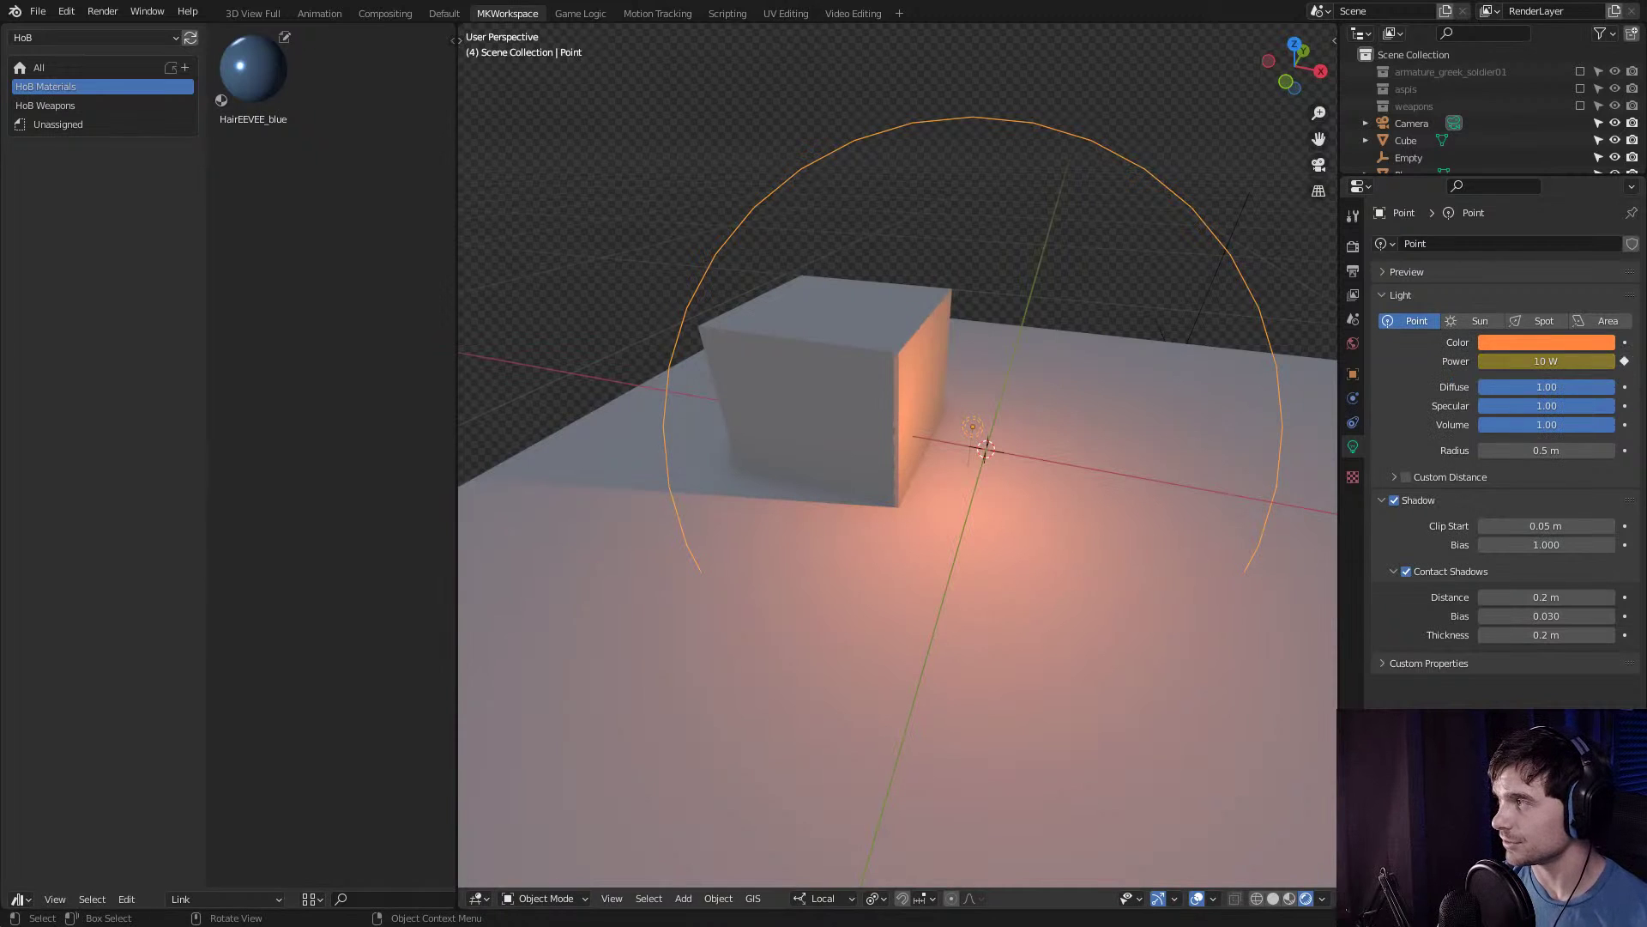
# Widen the asset browser area and change it to a Graph Editor.
pyautogui.moveTo(455, 41); pyautogui.dragTo(631, 40)
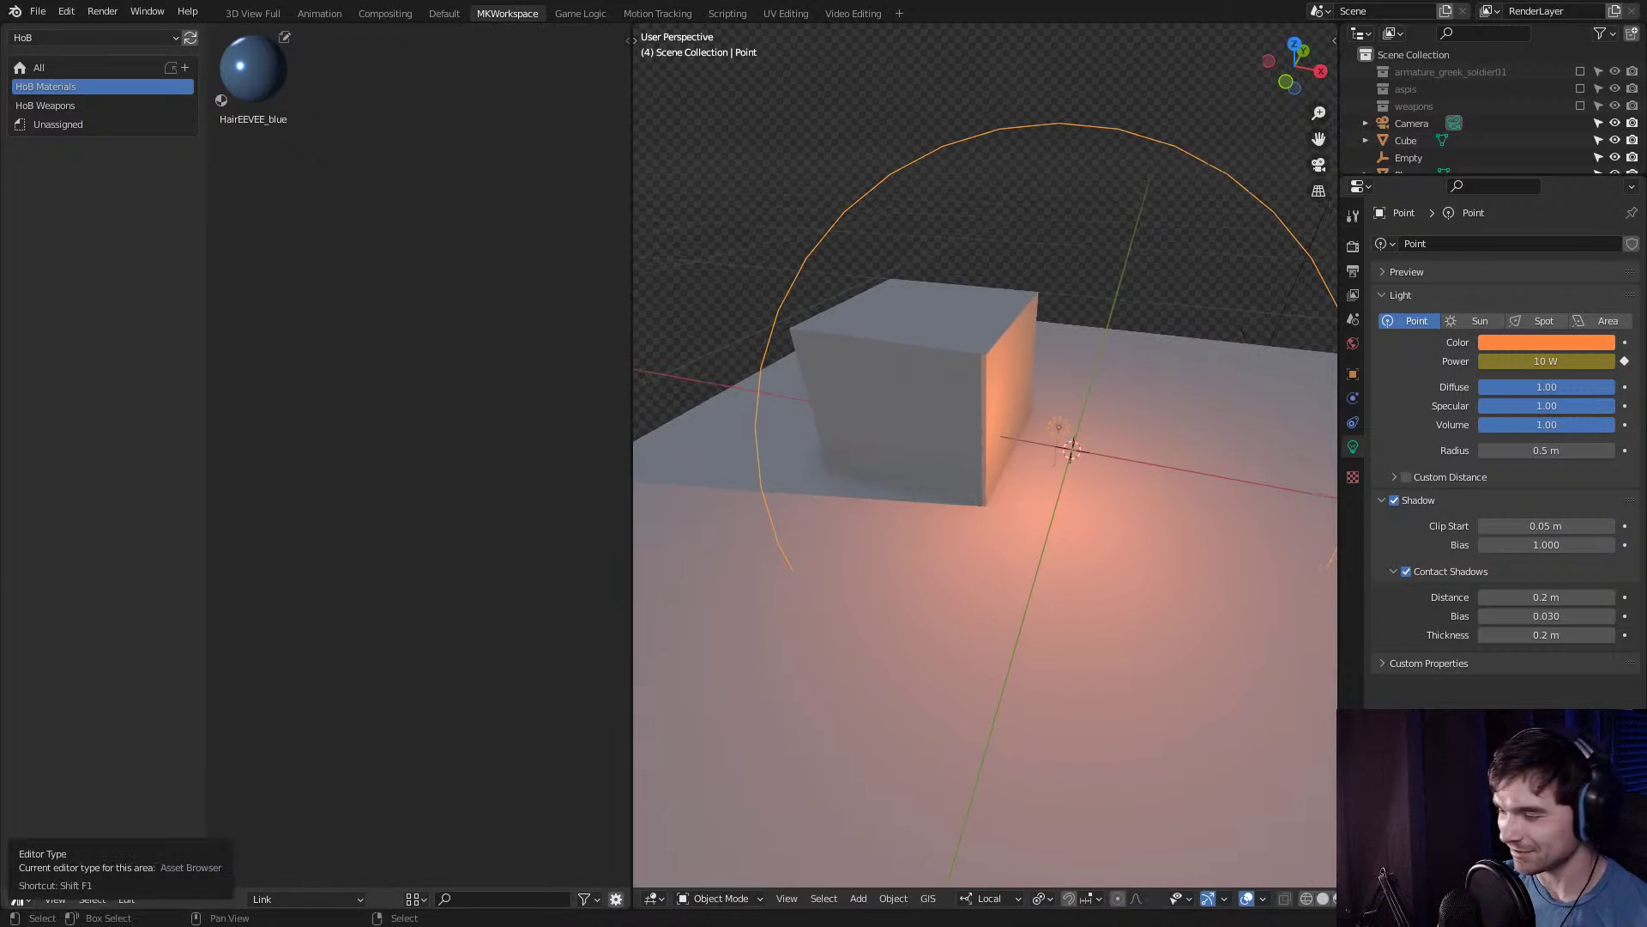
pyautogui.click(19, 899)
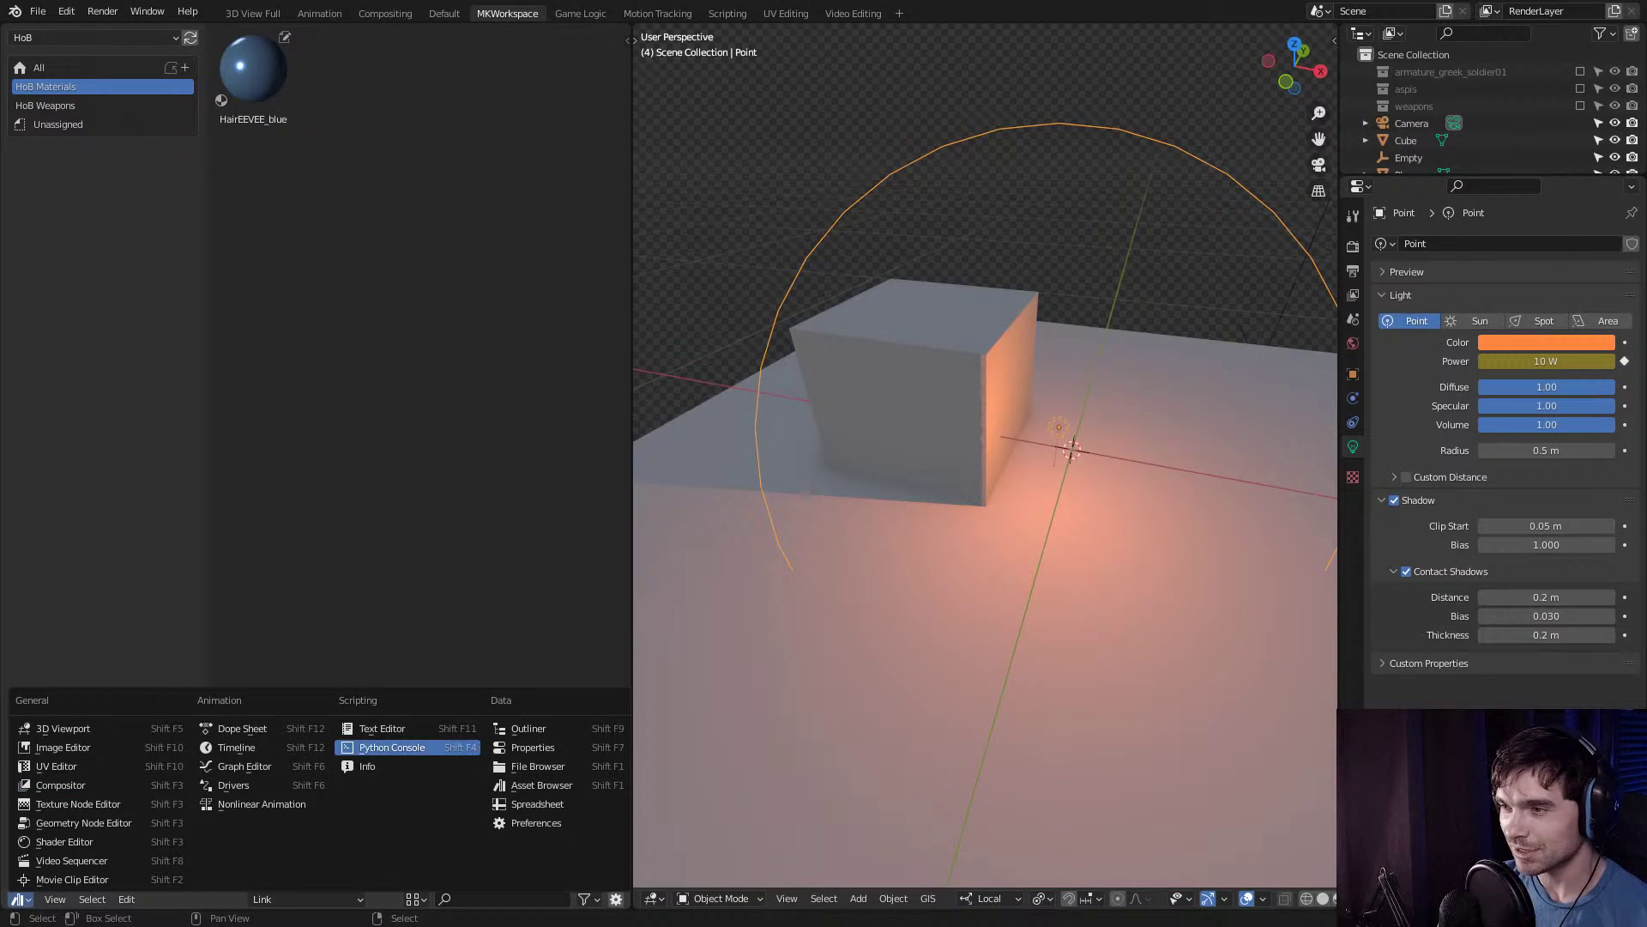
pyautogui.click(245, 765)
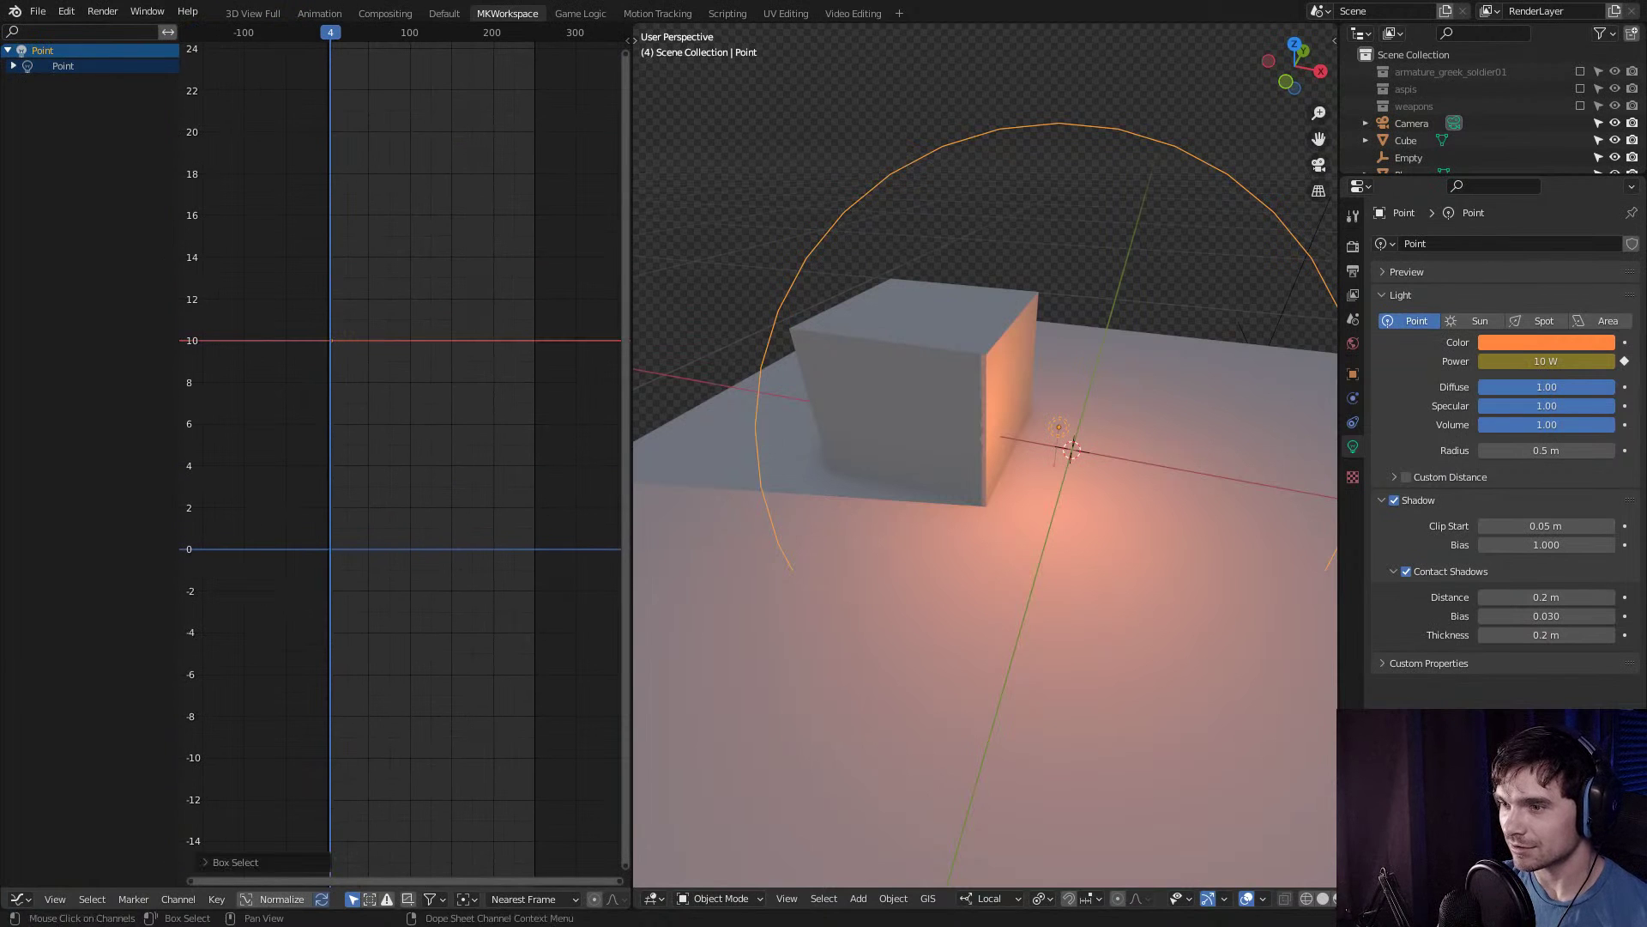
pyautogui.click(19, 899)
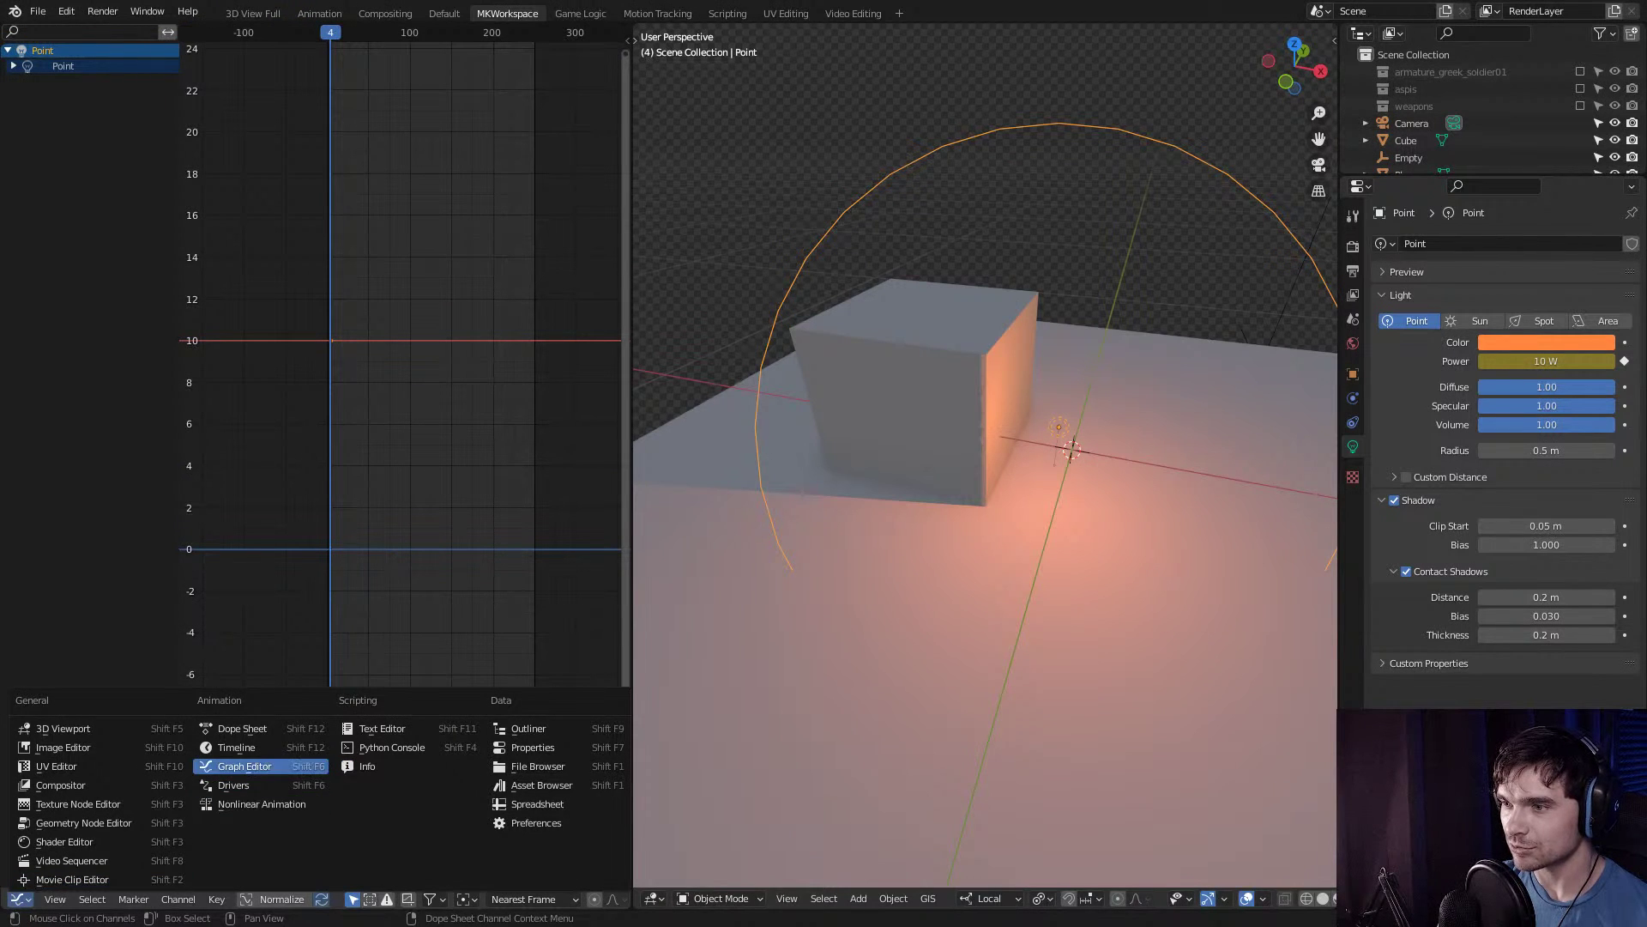
pyautogui.click(245, 765)
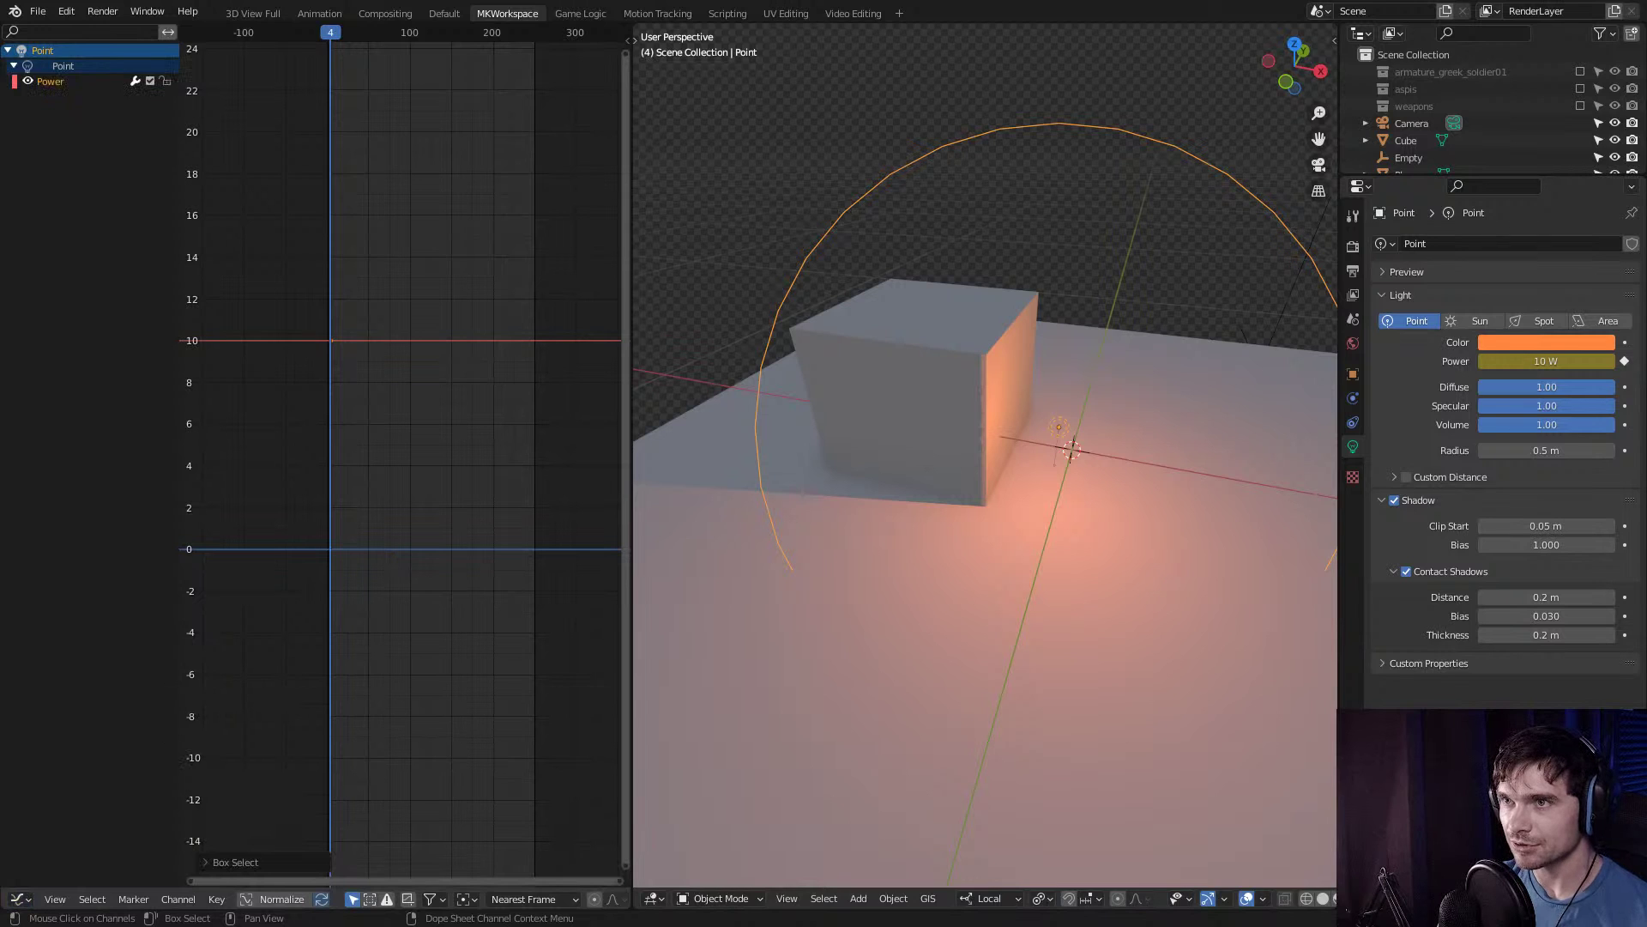
# Select the keyframe on the light's Power curve and show the curve's properties in the Graph Editor sidebar.
pyautogui.click(54, 81)
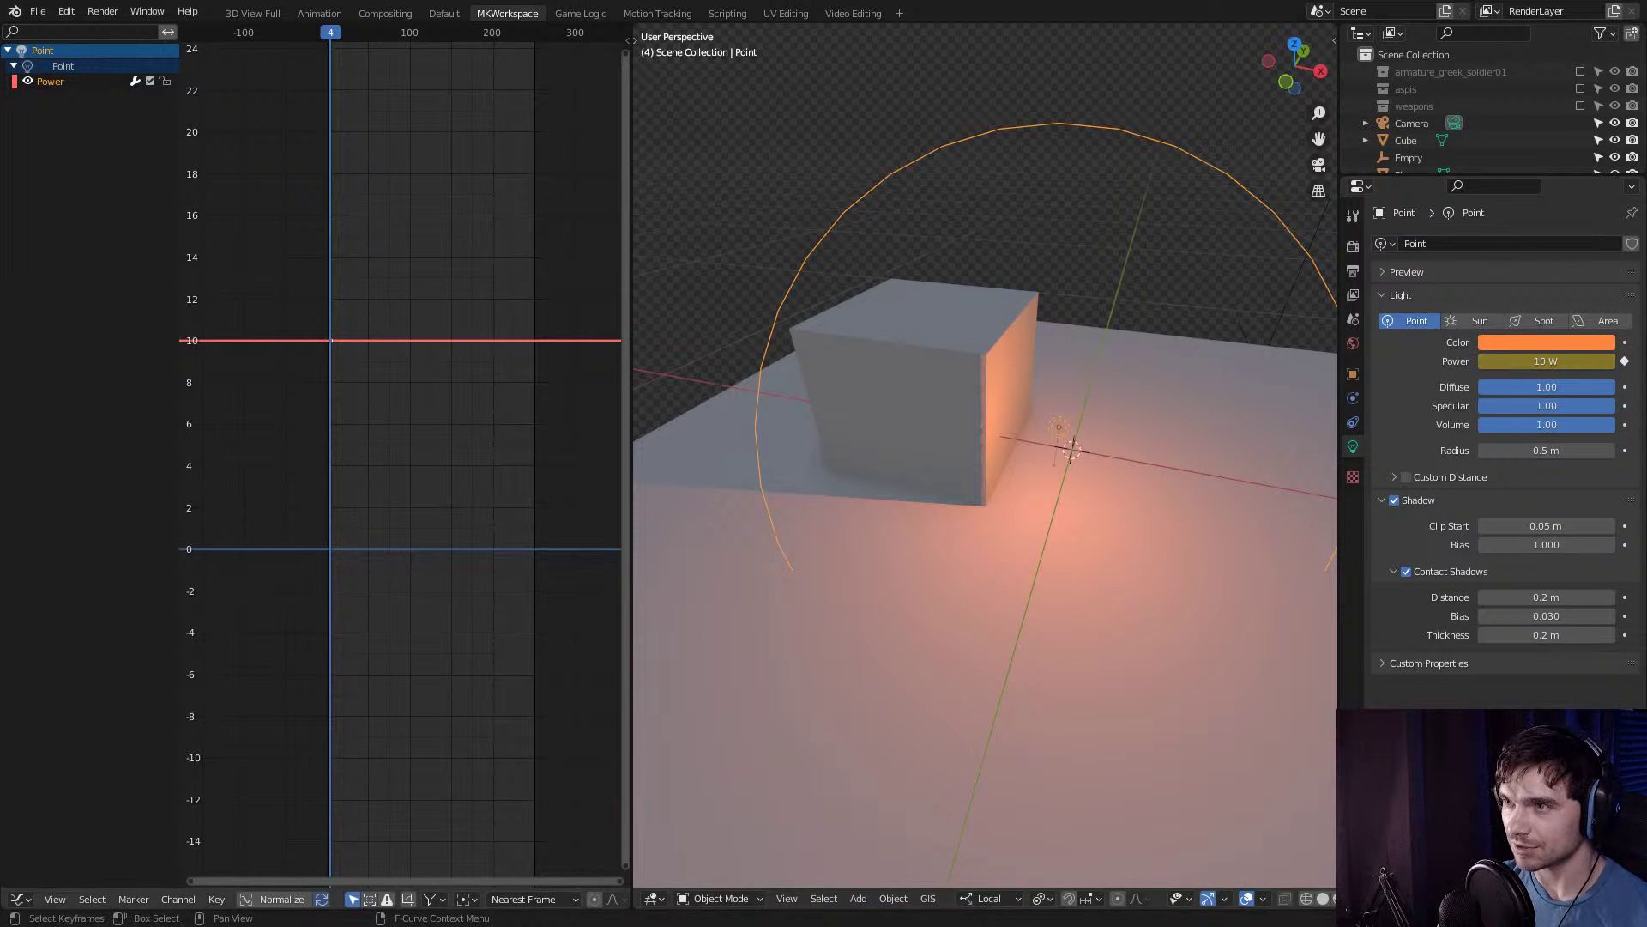
pyautogui.scroll(1, 404, 455)
pyautogui.moveTo(247, 257); pyautogui.dragTo(437, 402)
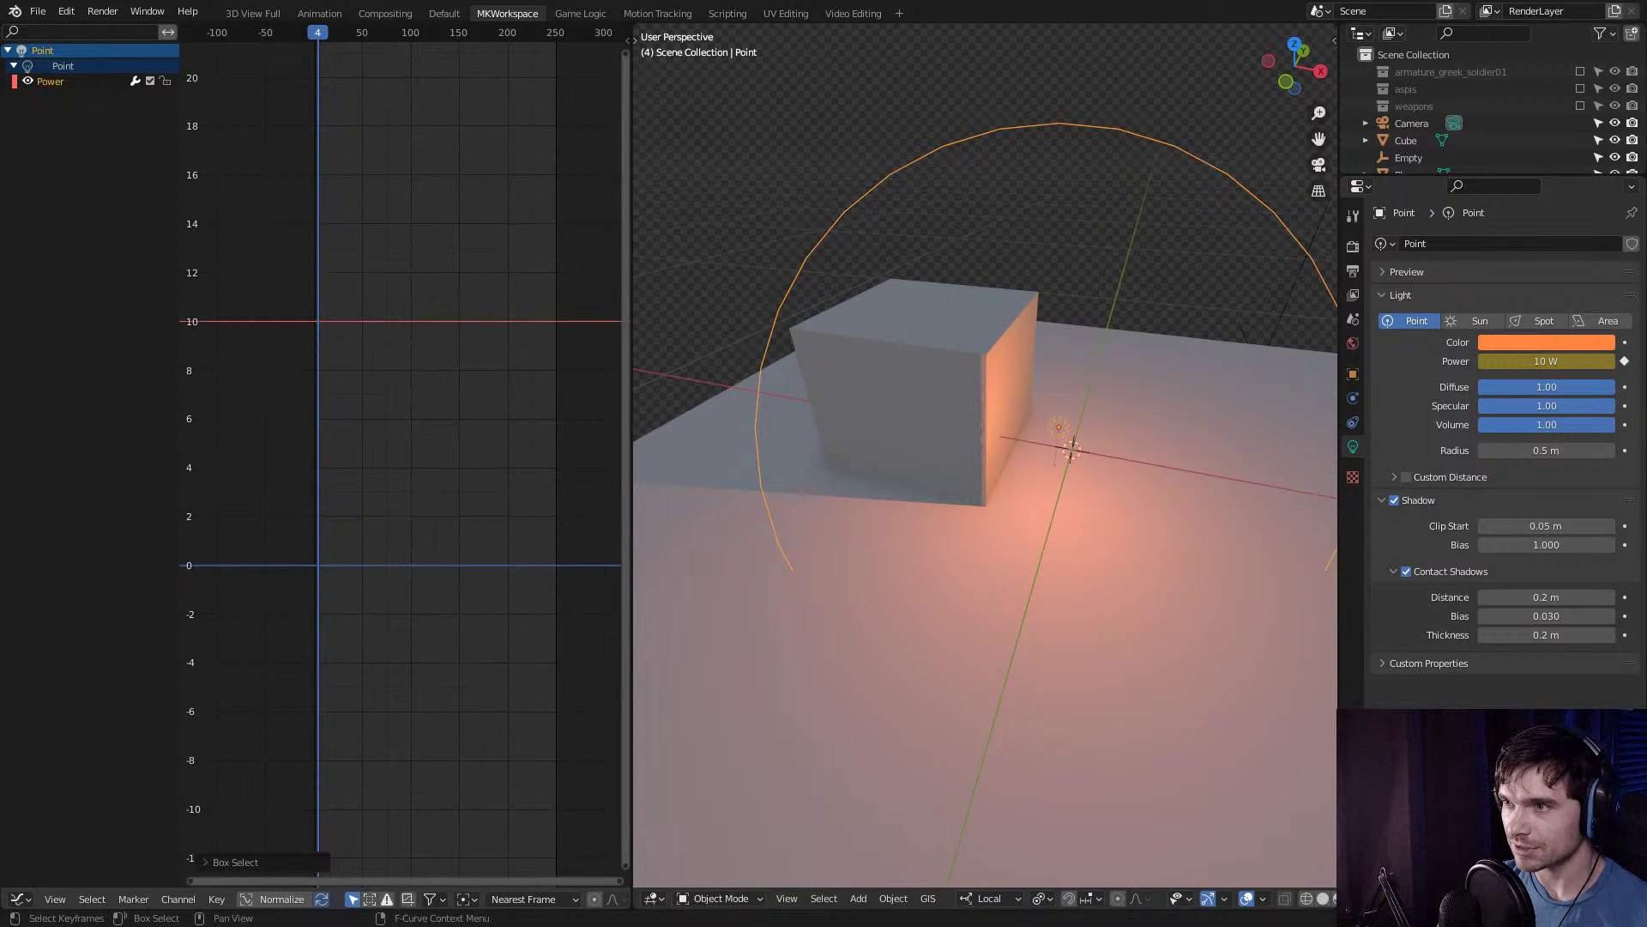
pyautogui.press('n')
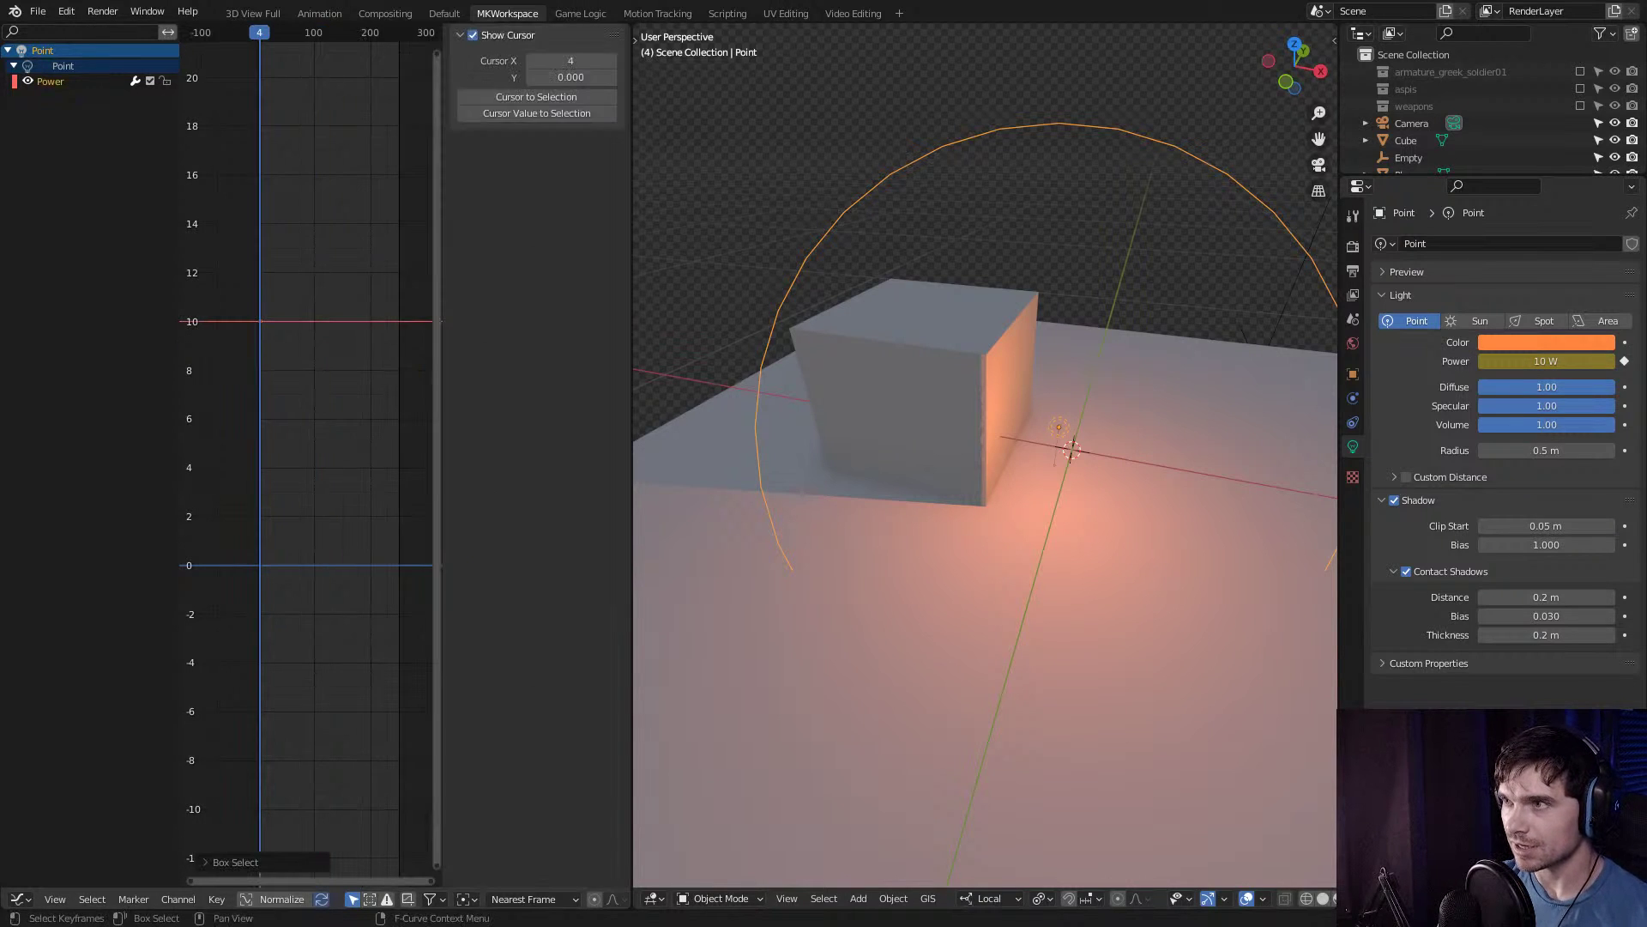
pyautogui.press('n')
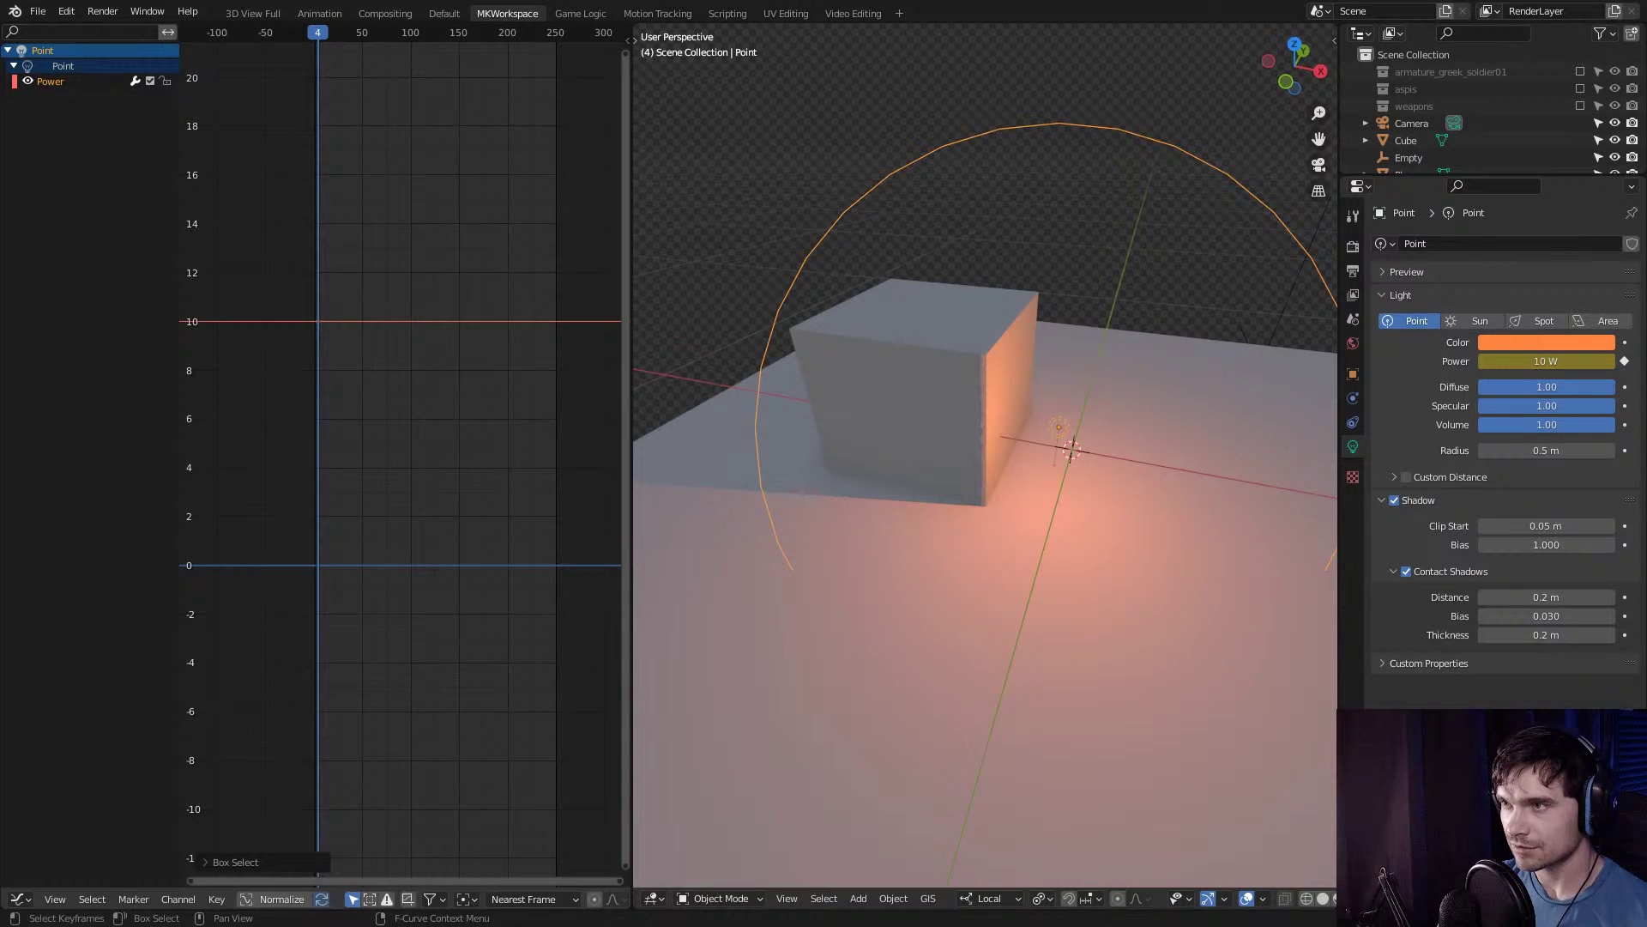
pyautogui.press('a')
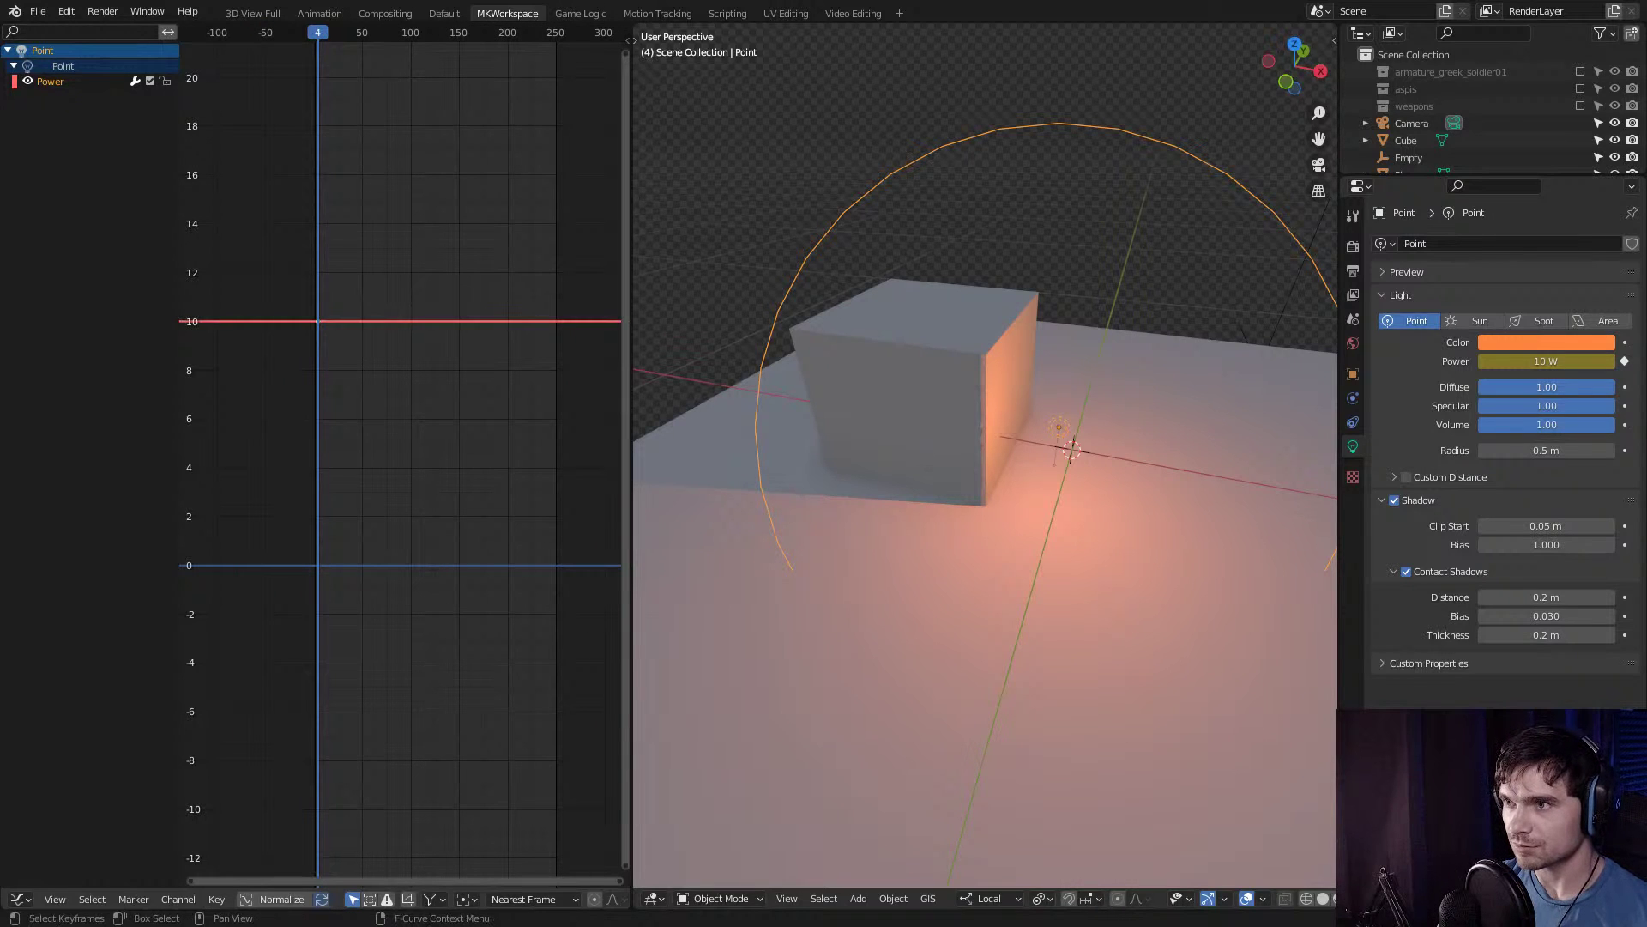
pyautogui.press('n')
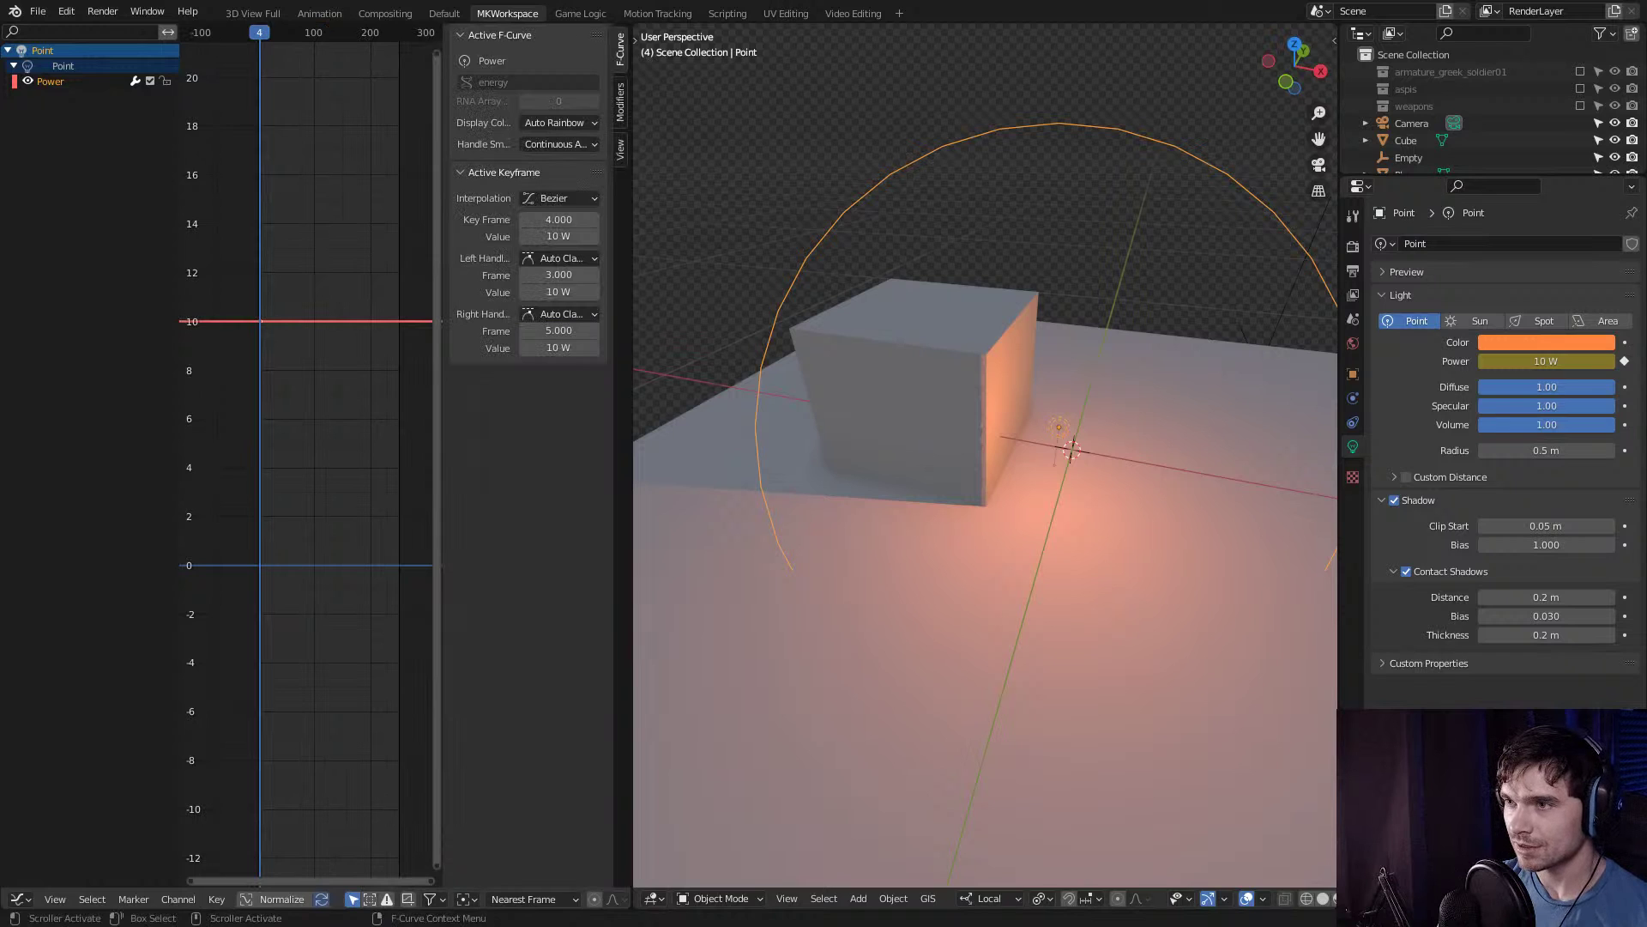
# Show the F-curve modifiers and add a Noise modifier to the light's Power curve.
pyautogui.hotkey('ctrl', 'shift', 'Tab')
pyautogui.hotkey('ctrl', 'Tab')
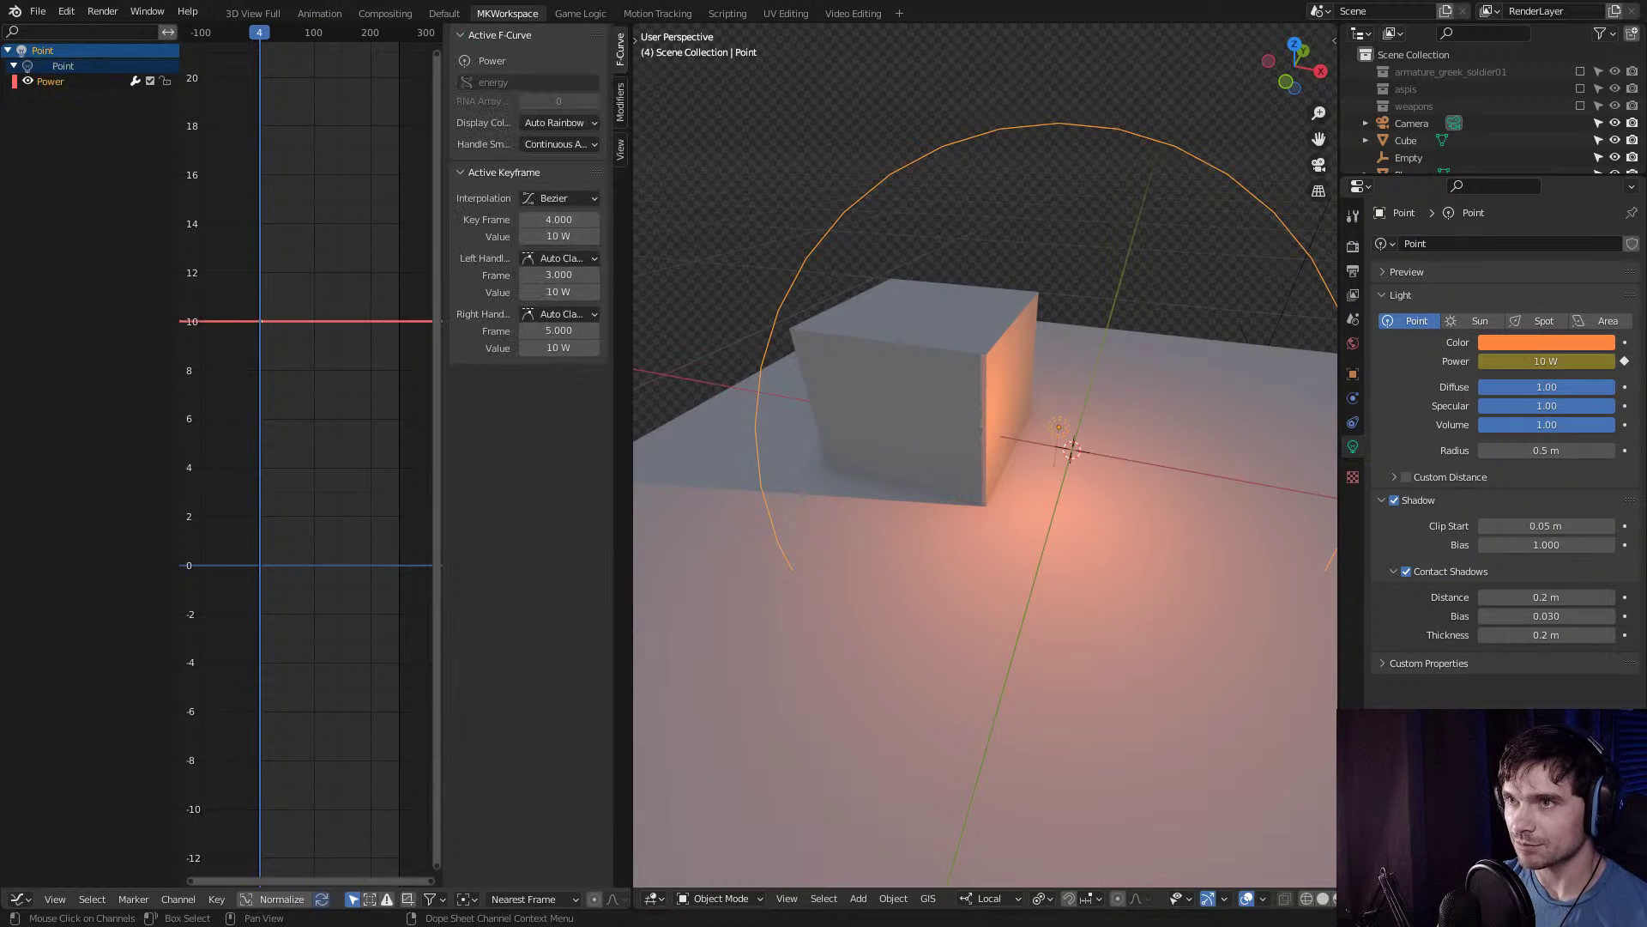
pyautogui.hotkey('ctrl', 'Tab')
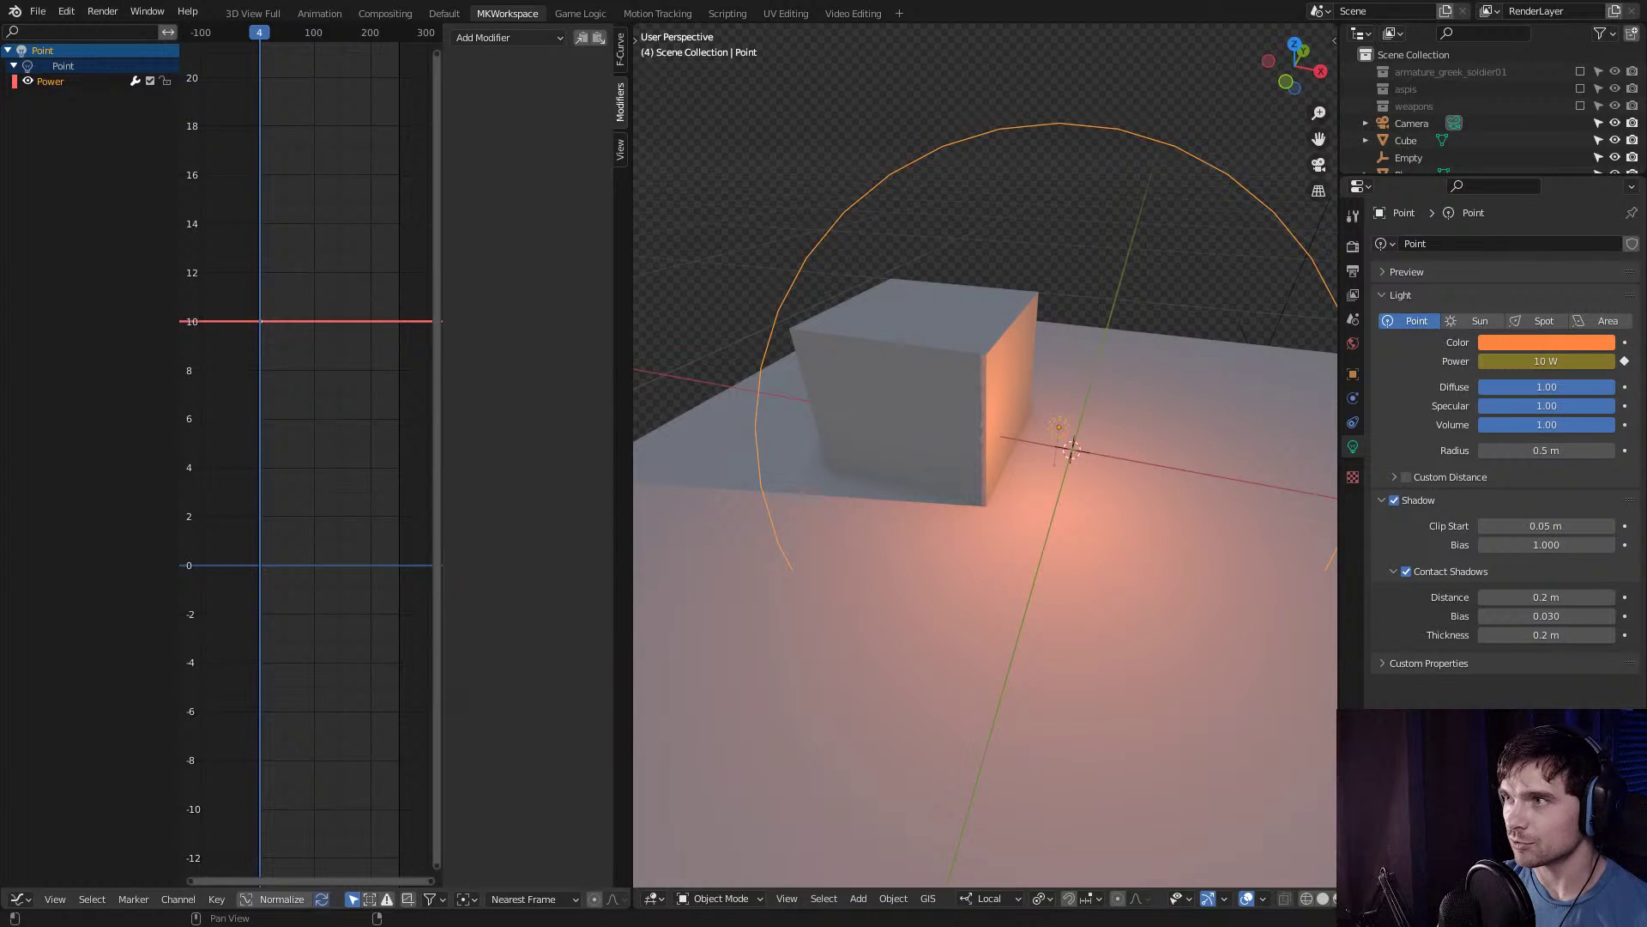
pyautogui.click(508, 38)
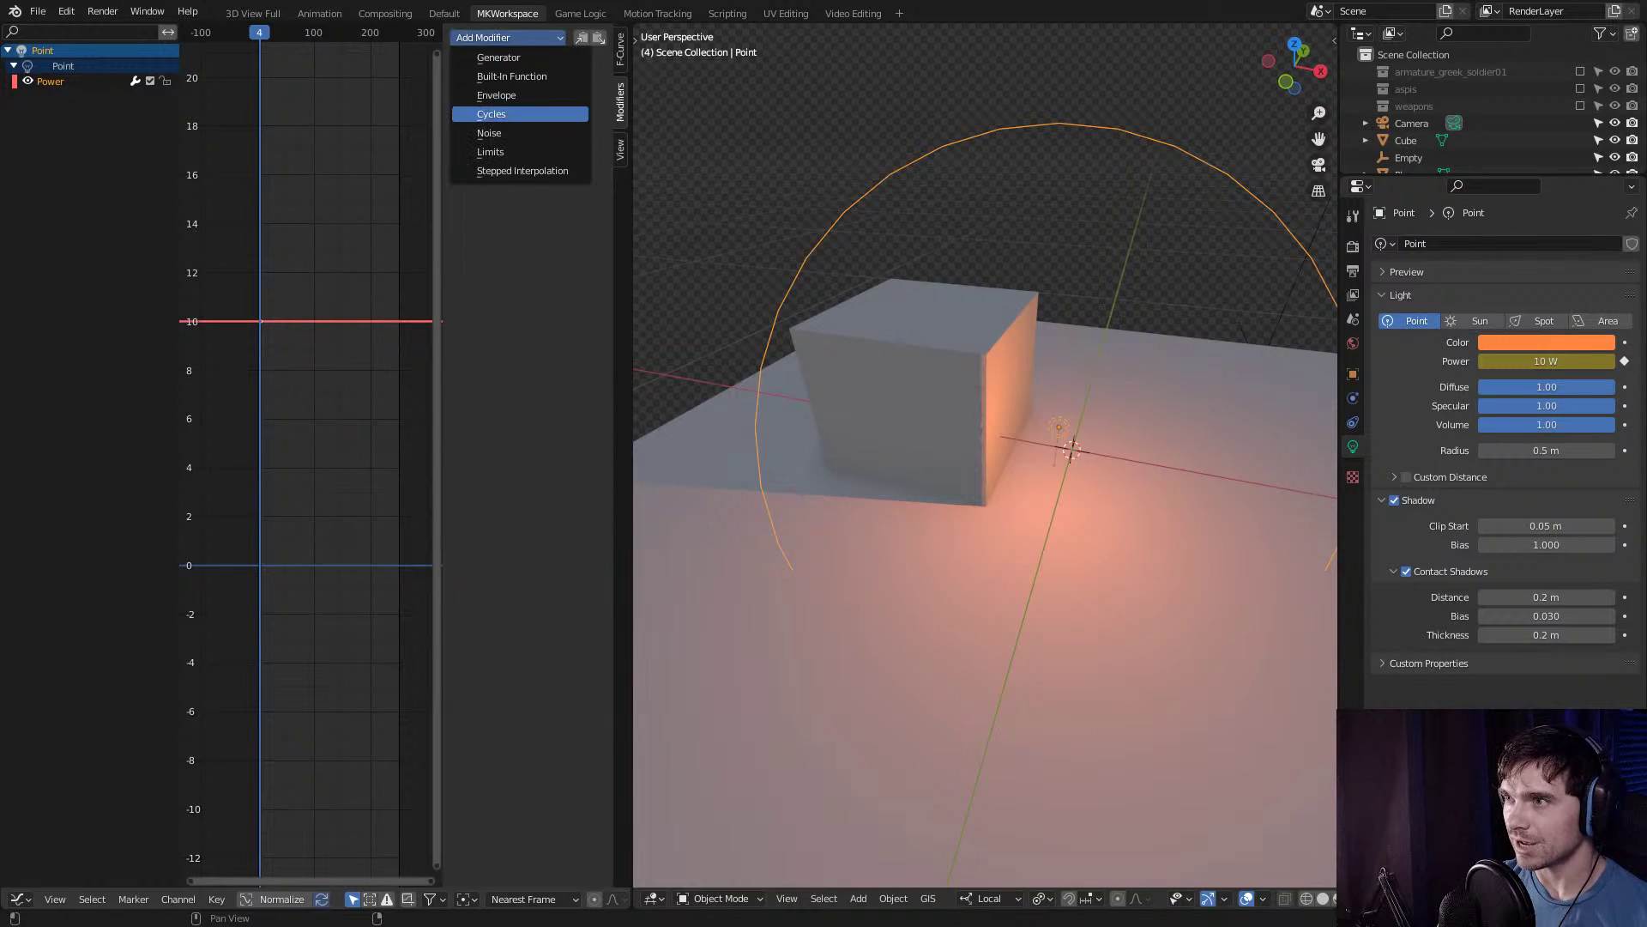
pyautogui.click(496, 129)
pyautogui.scroll(3, 309, 429)
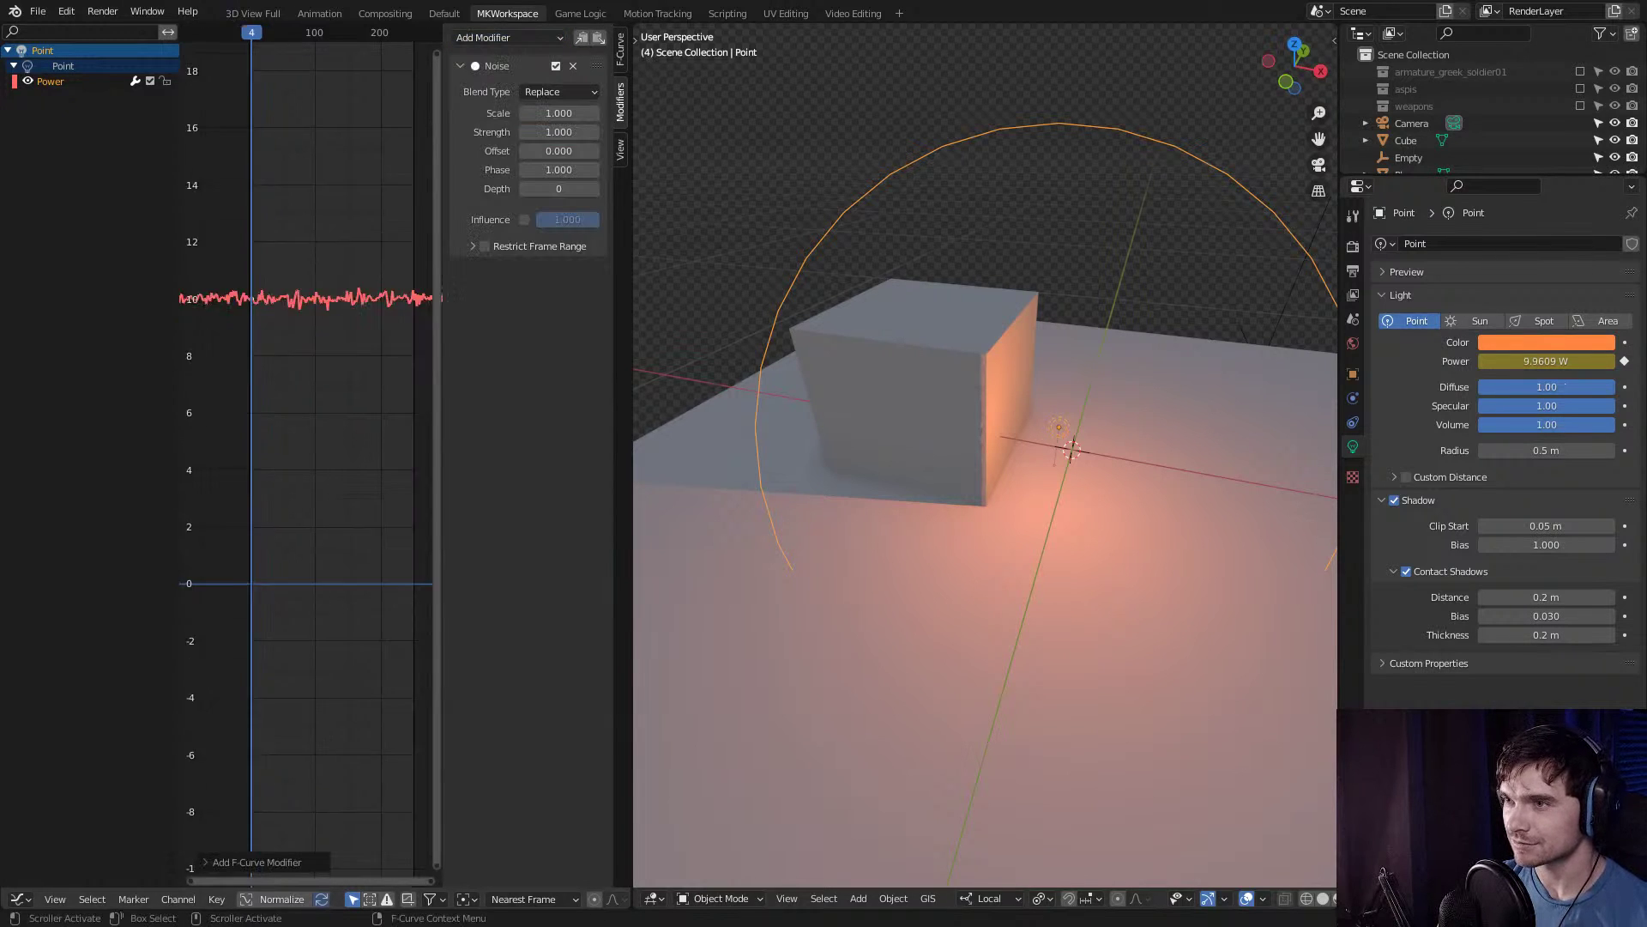
pyautogui.scroll(3, 257, 429)
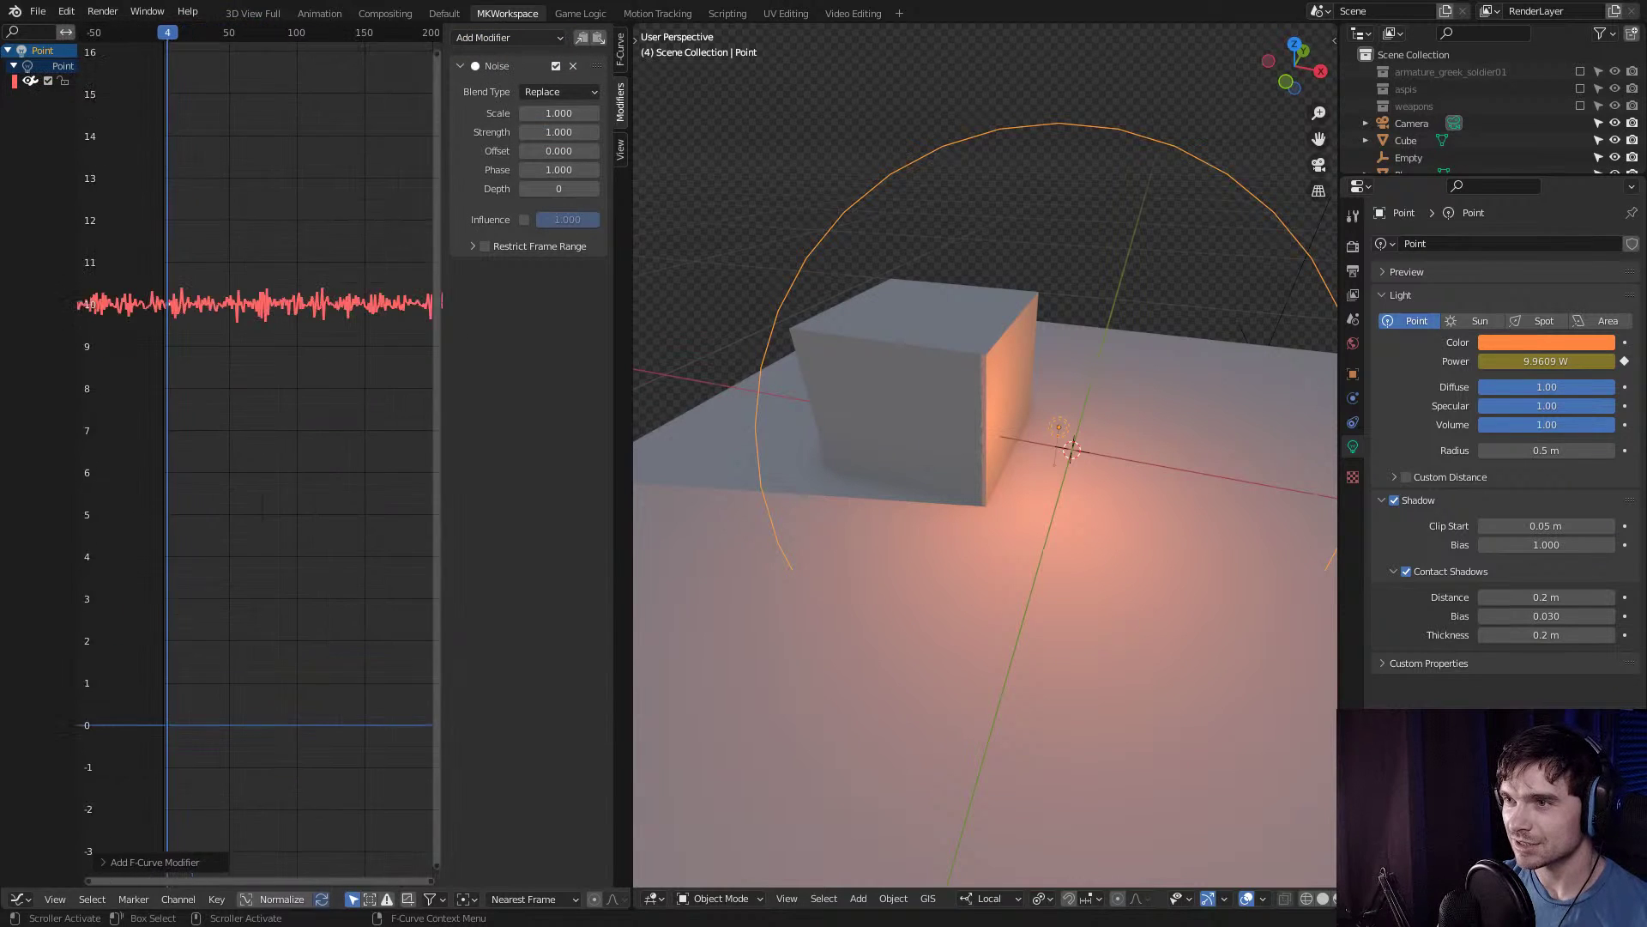
# Preview the flicker briefly, and set the Noise modifier's strength to 10 and its scale to 8.
pyautogui.press('space')
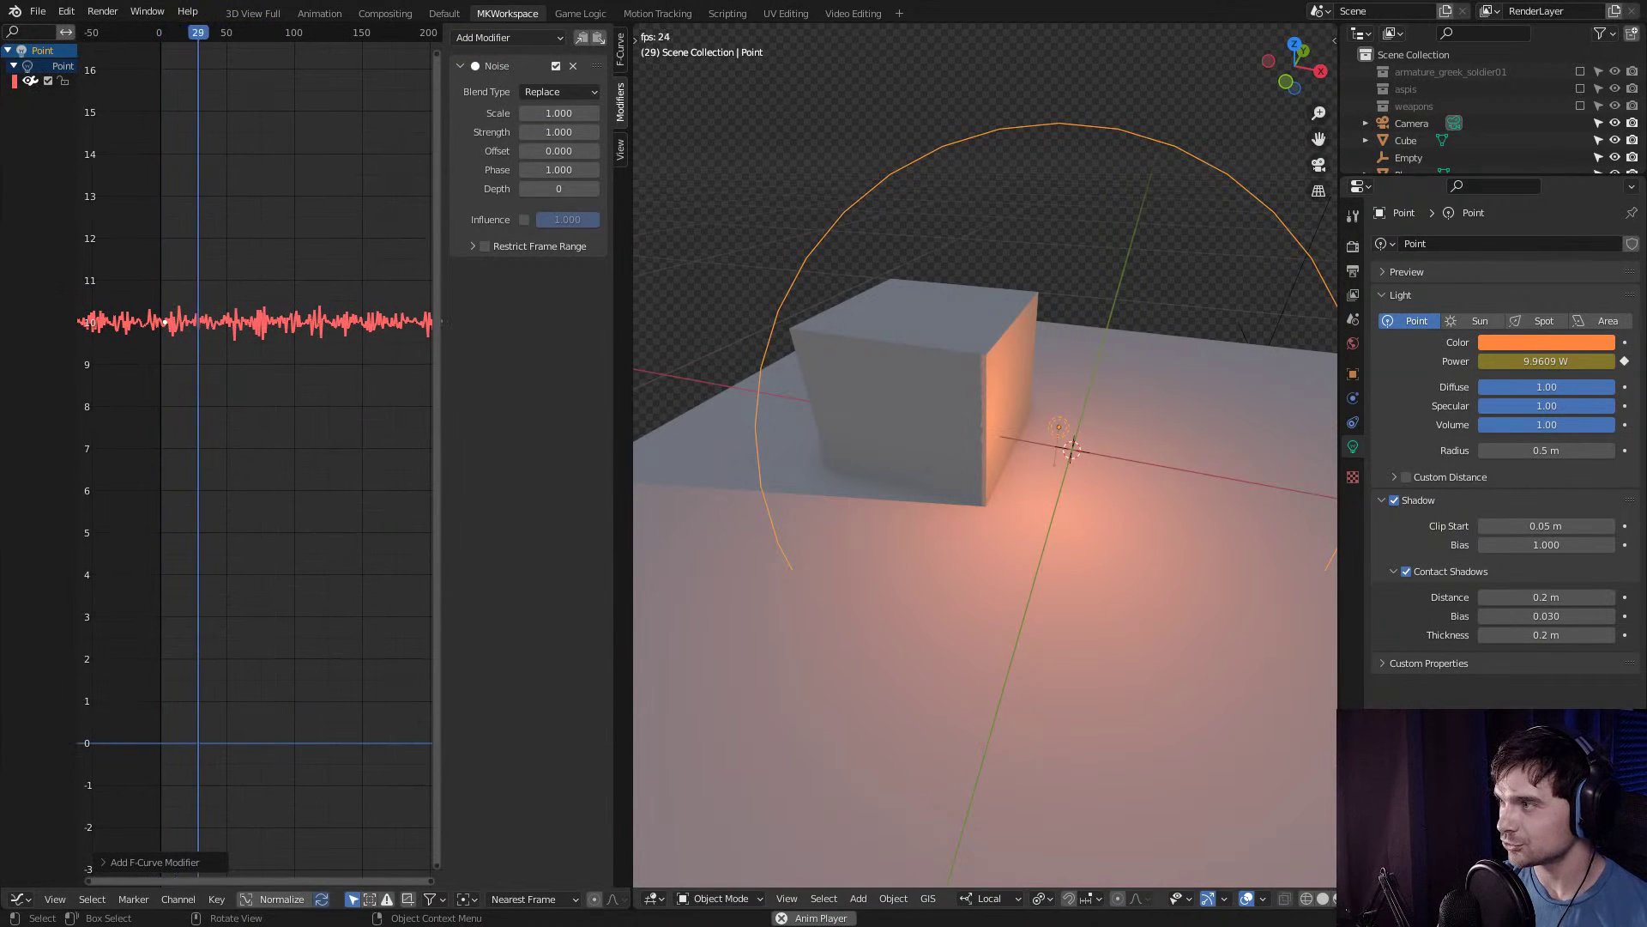
pyautogui.press('space')
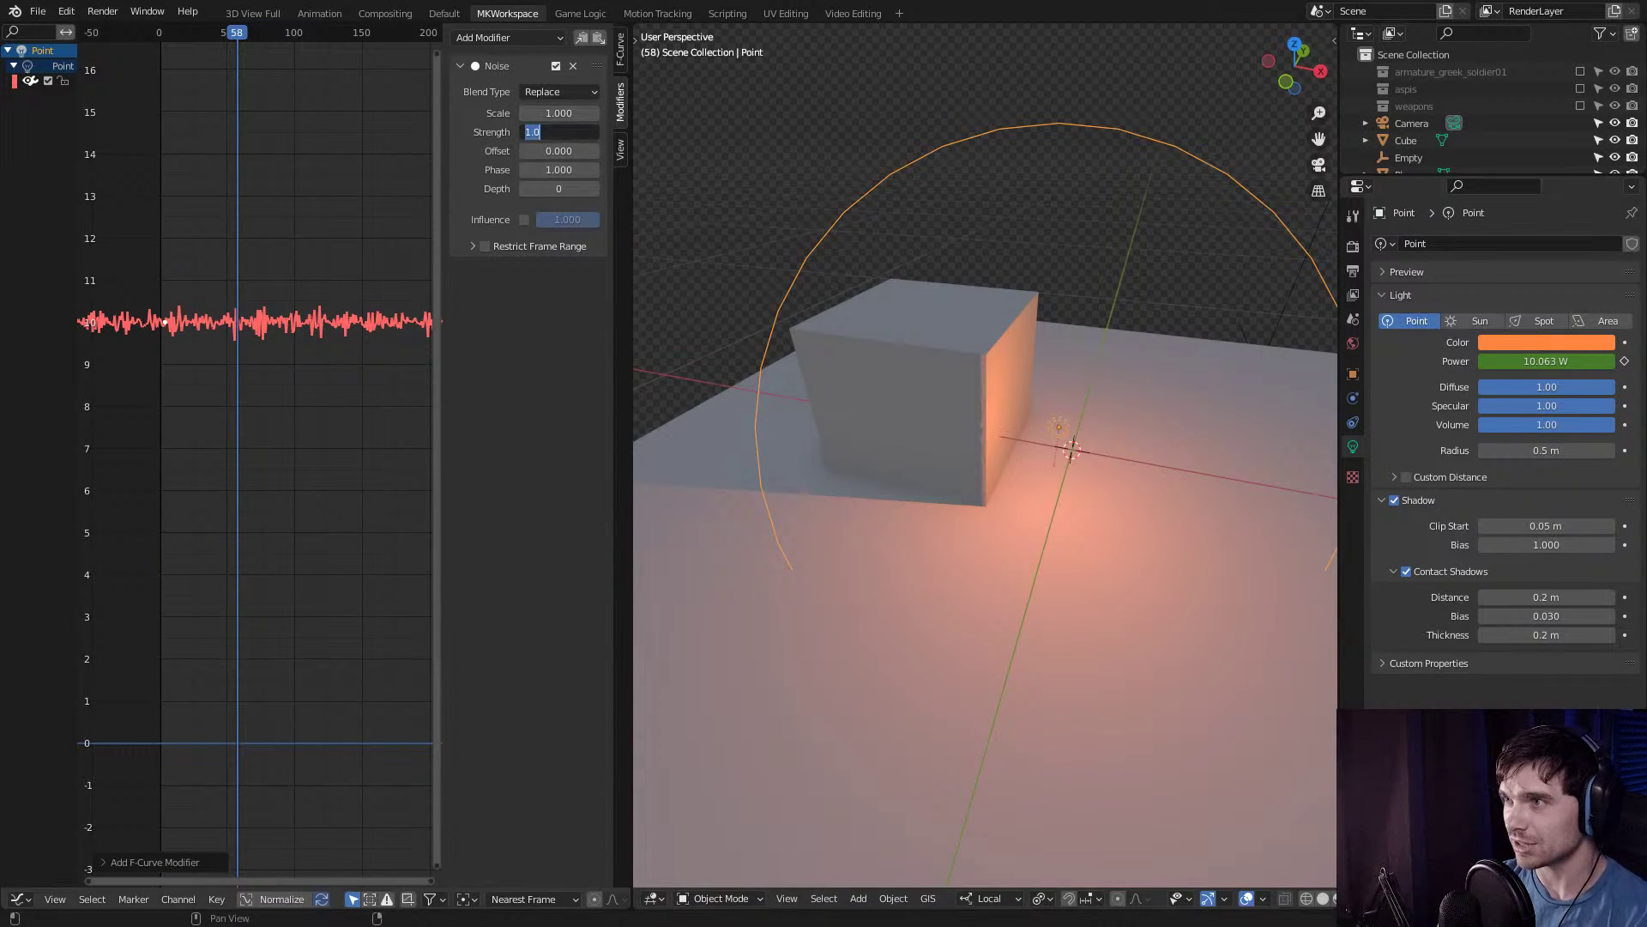
pyautogui.write('10')
pyautogui.press('Return')
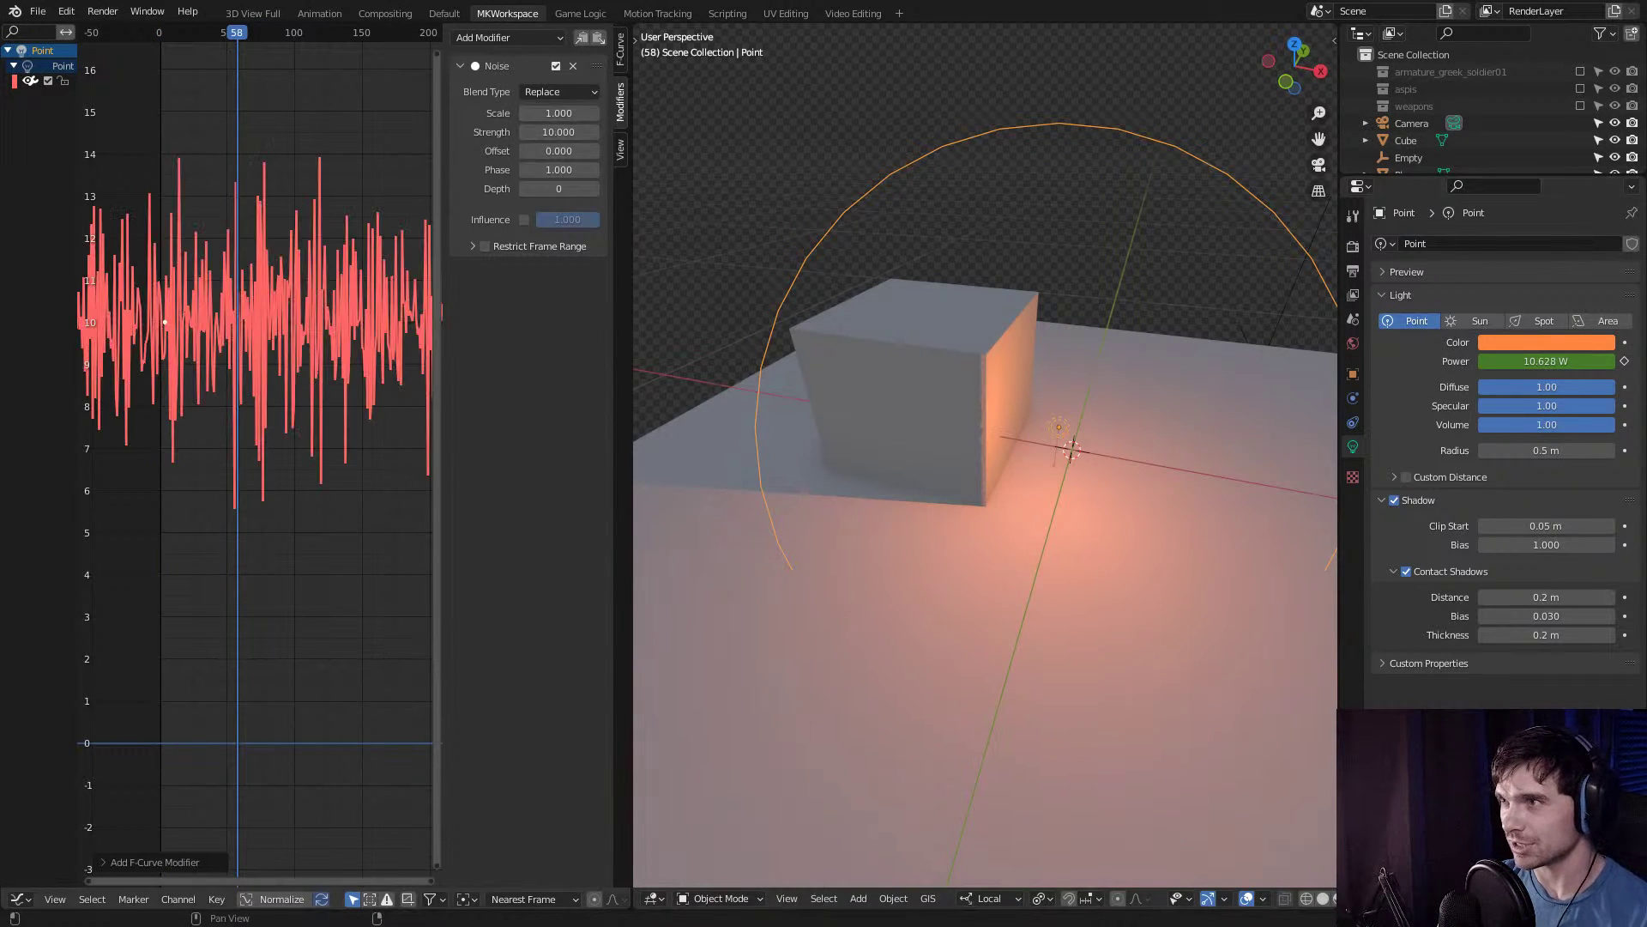
pyautogui.write('80')
pyautogui.press('BackSpace')
pyautogui.press('Return')
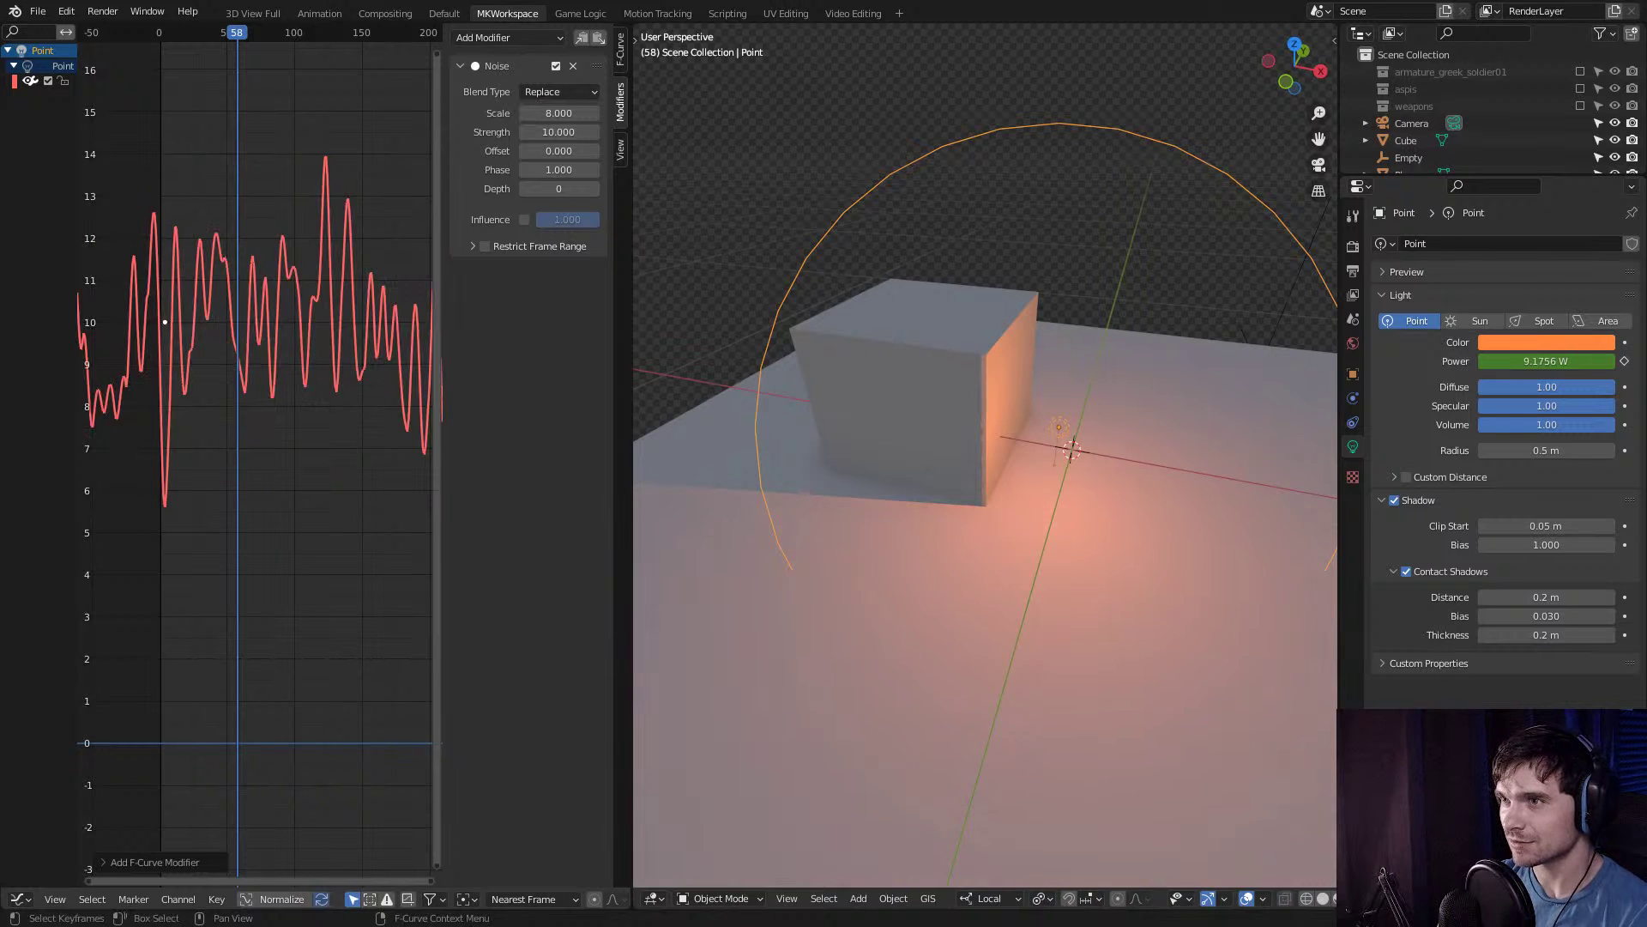
# Play the animation and examine the flickering light along the noisy Power curve.
pyautogui.scroll(-1, 257, 454)
pyautogui.press('space')
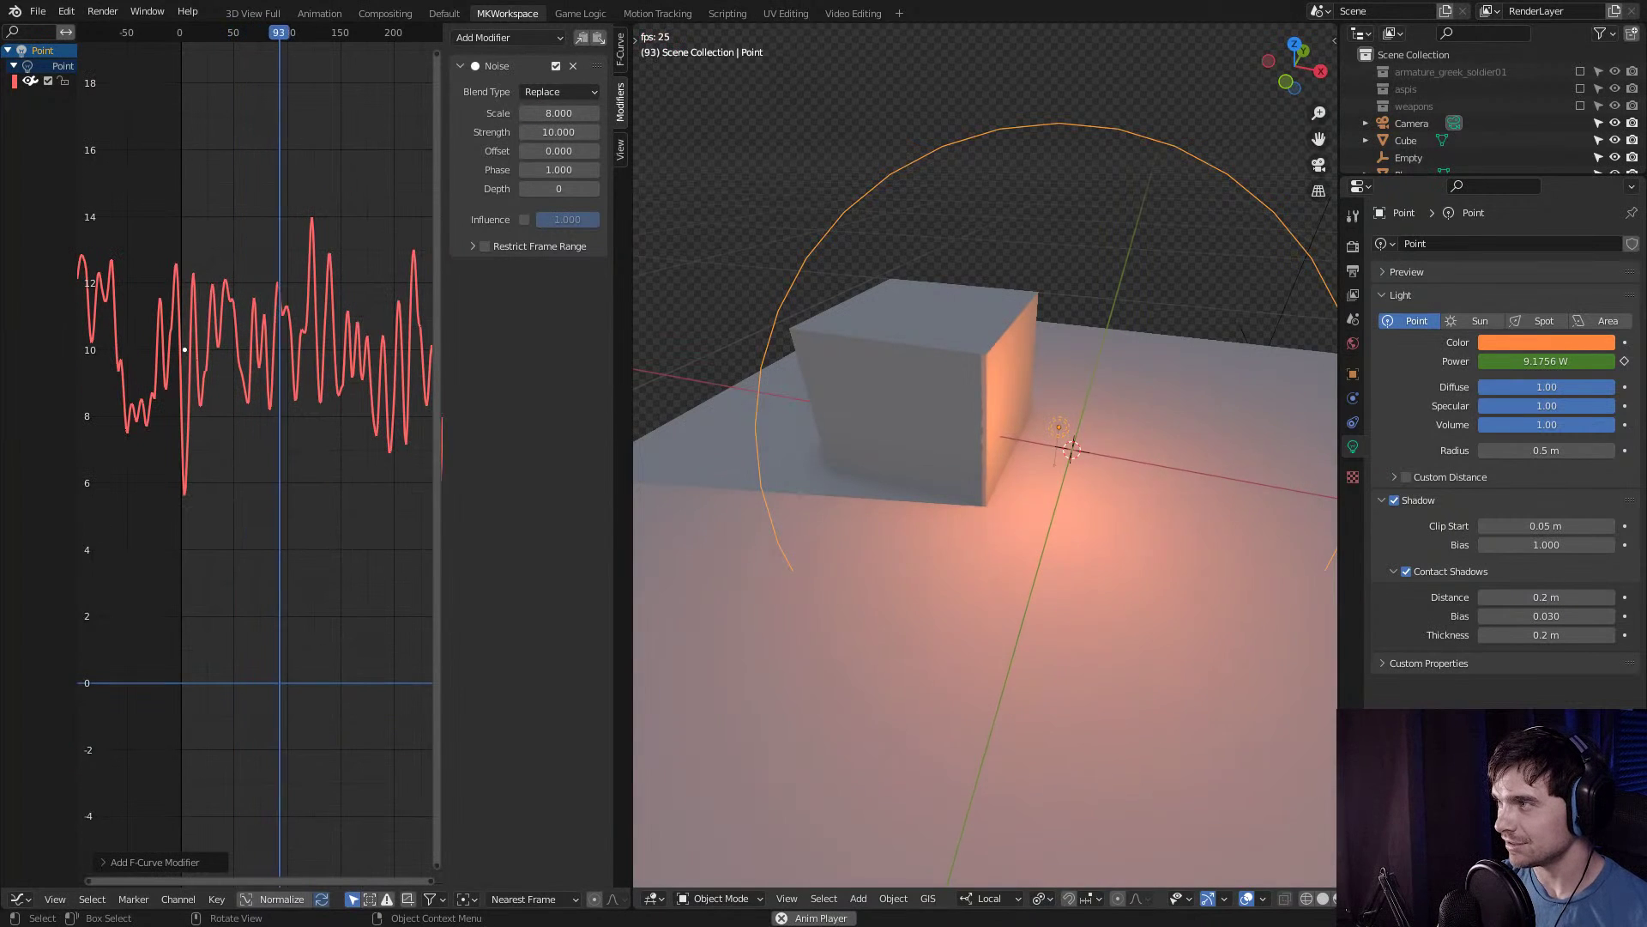
pyautogui.moveTo(257, 454); pyautogui.dragTo(182, 443, button='middle')
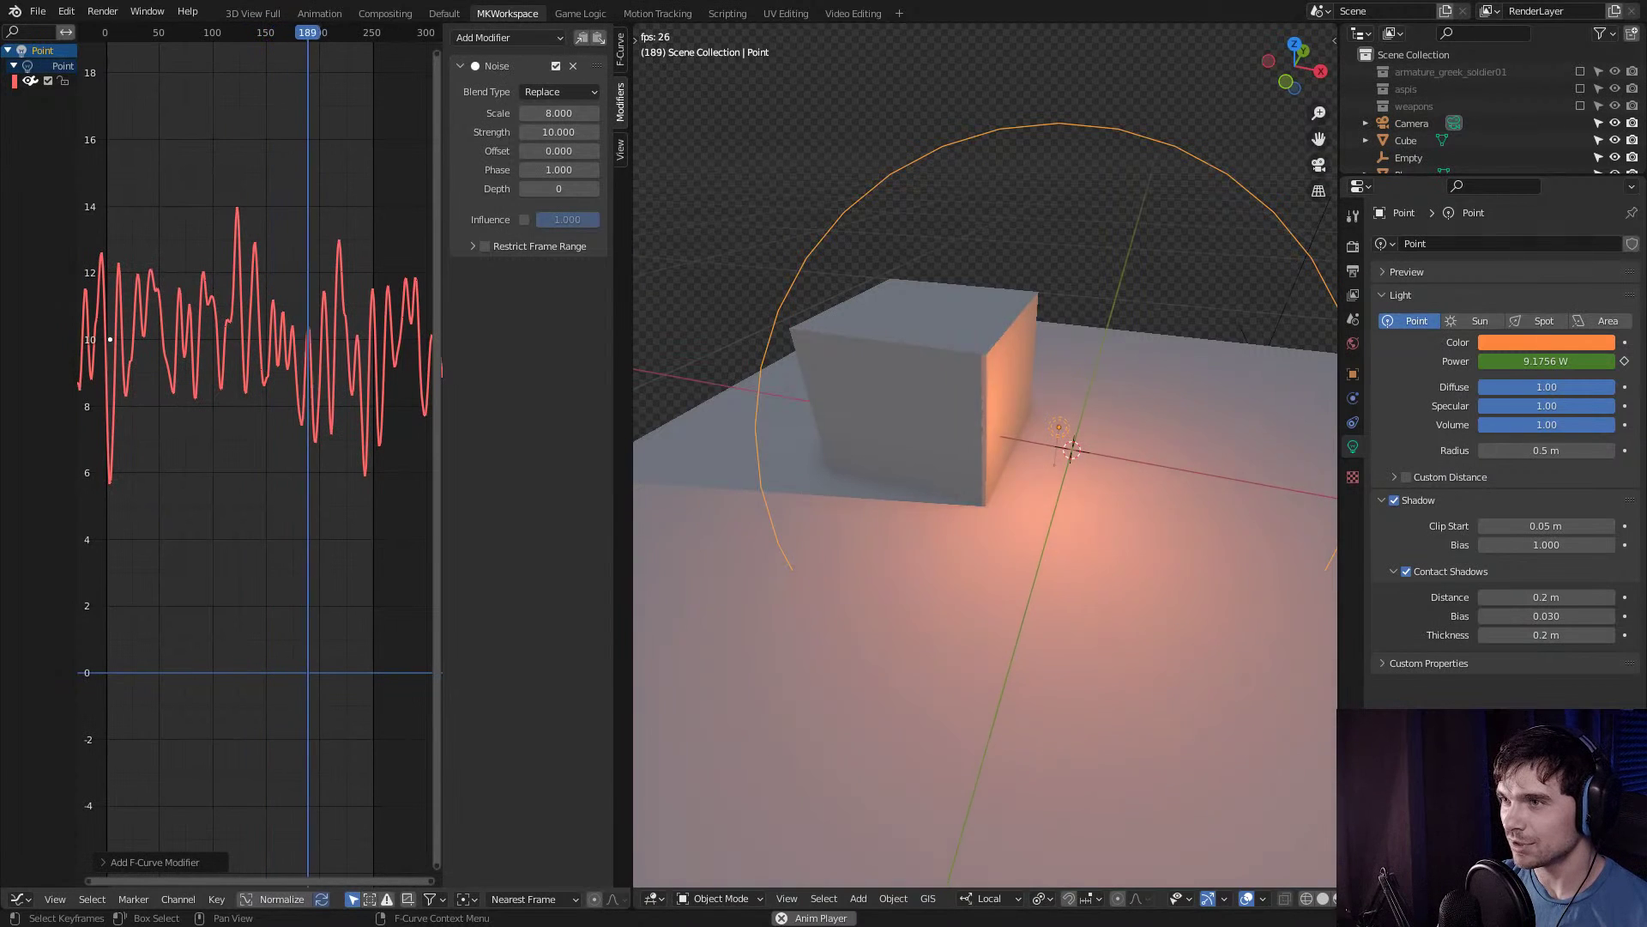
pyautogui.moveTo(258, 454); pyautogui.dragTo(206, 440, button='middle')
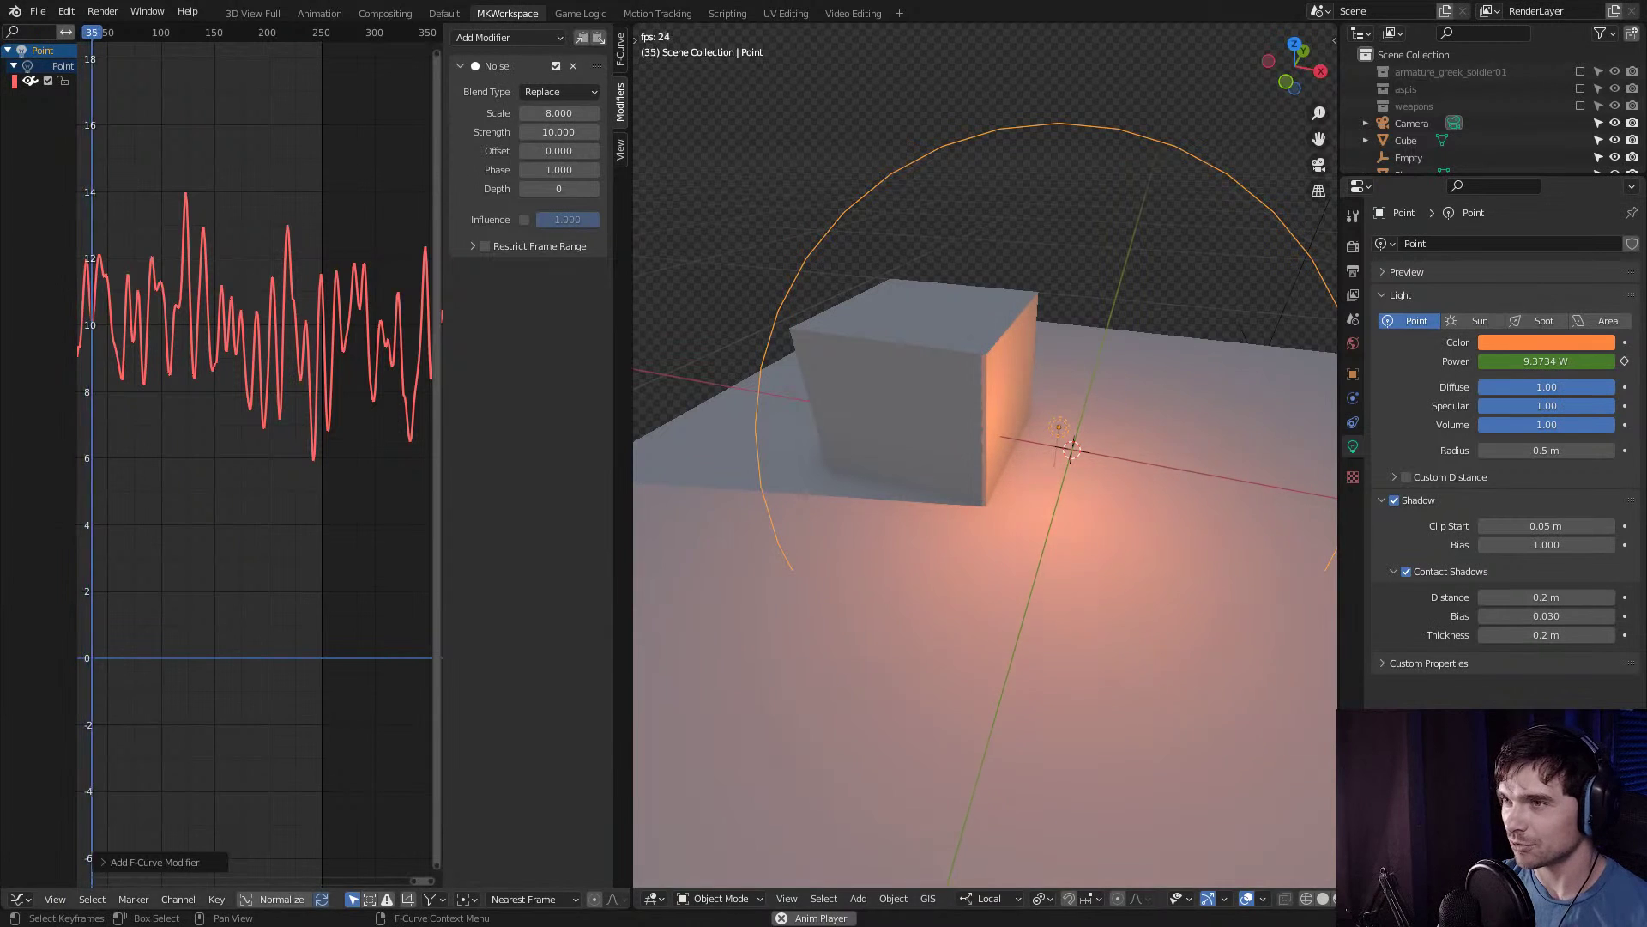
pyautogui.moveTo(68, 326); pyautogui.dragTo(206, 341, button='middle')
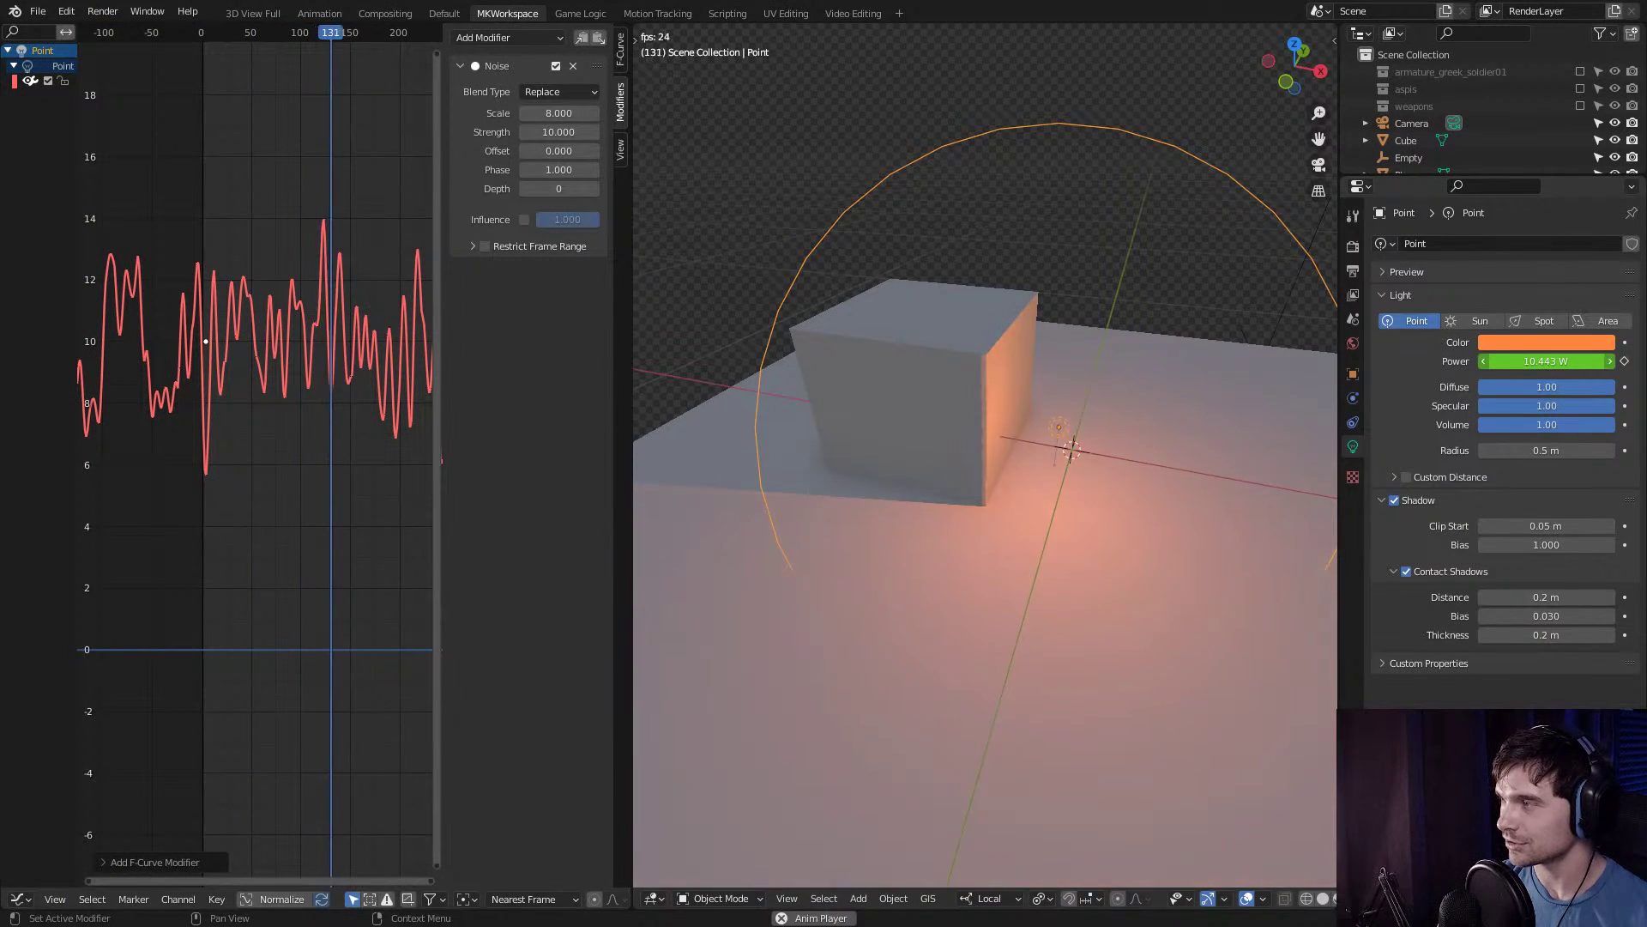
pyautogui.moveTo(206, 340); pyautogui.dragTo(115, 329, button='middle')
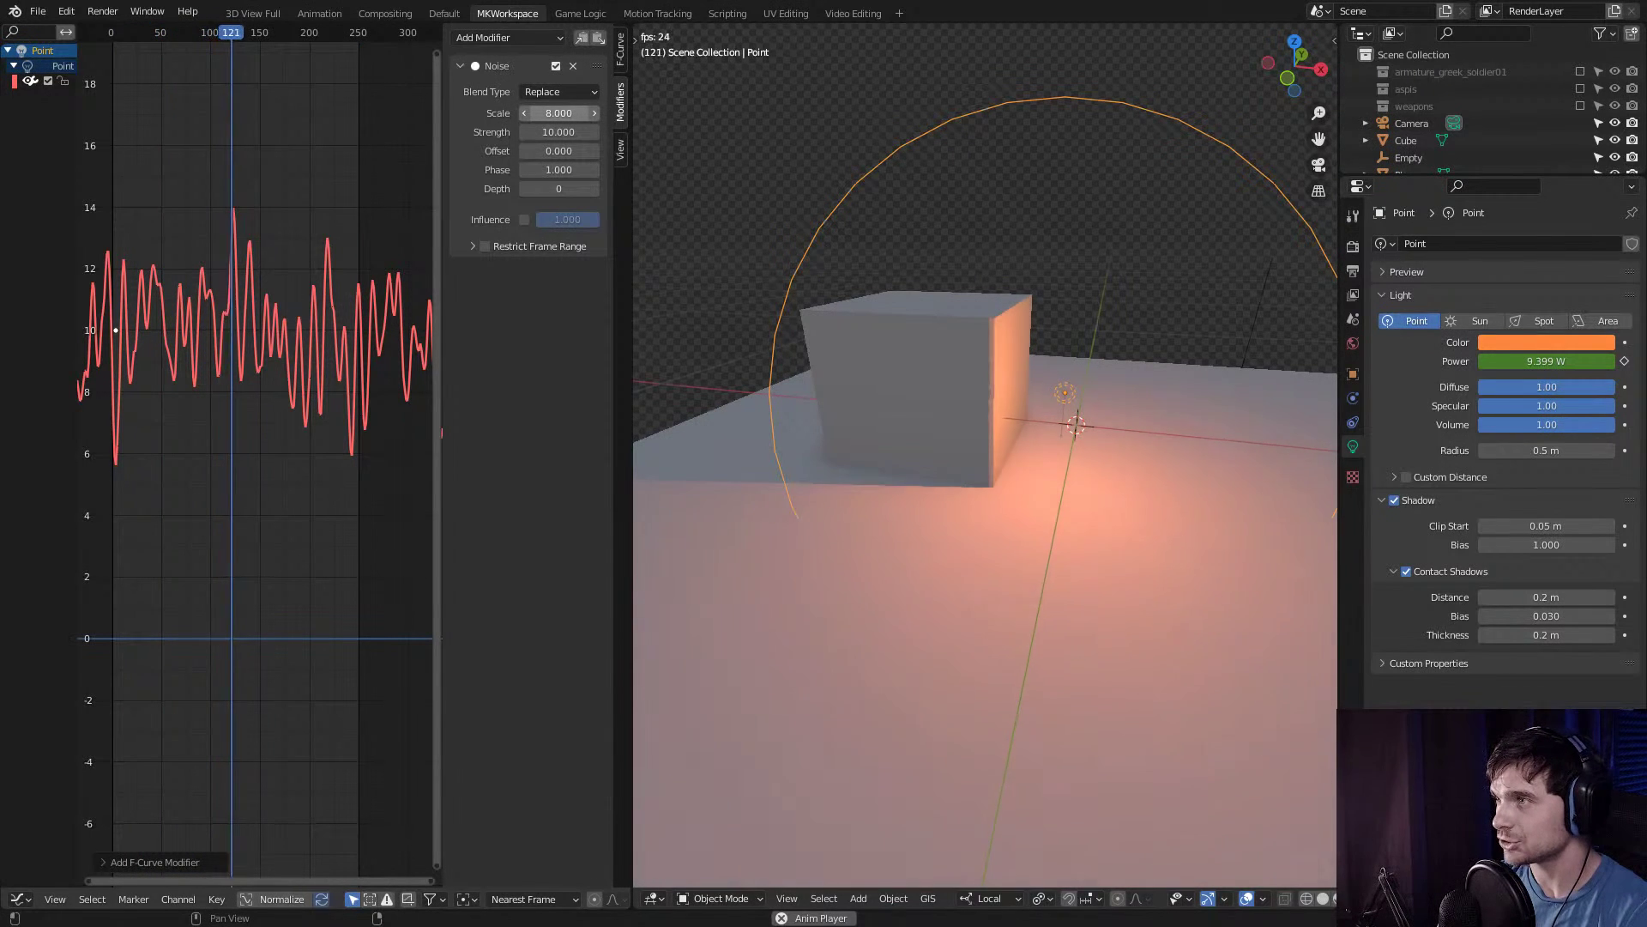
# Try a Noise modifier scale of 12, settle on 6 during playback, and stop the animation.
pyautogui.click(559, 112)
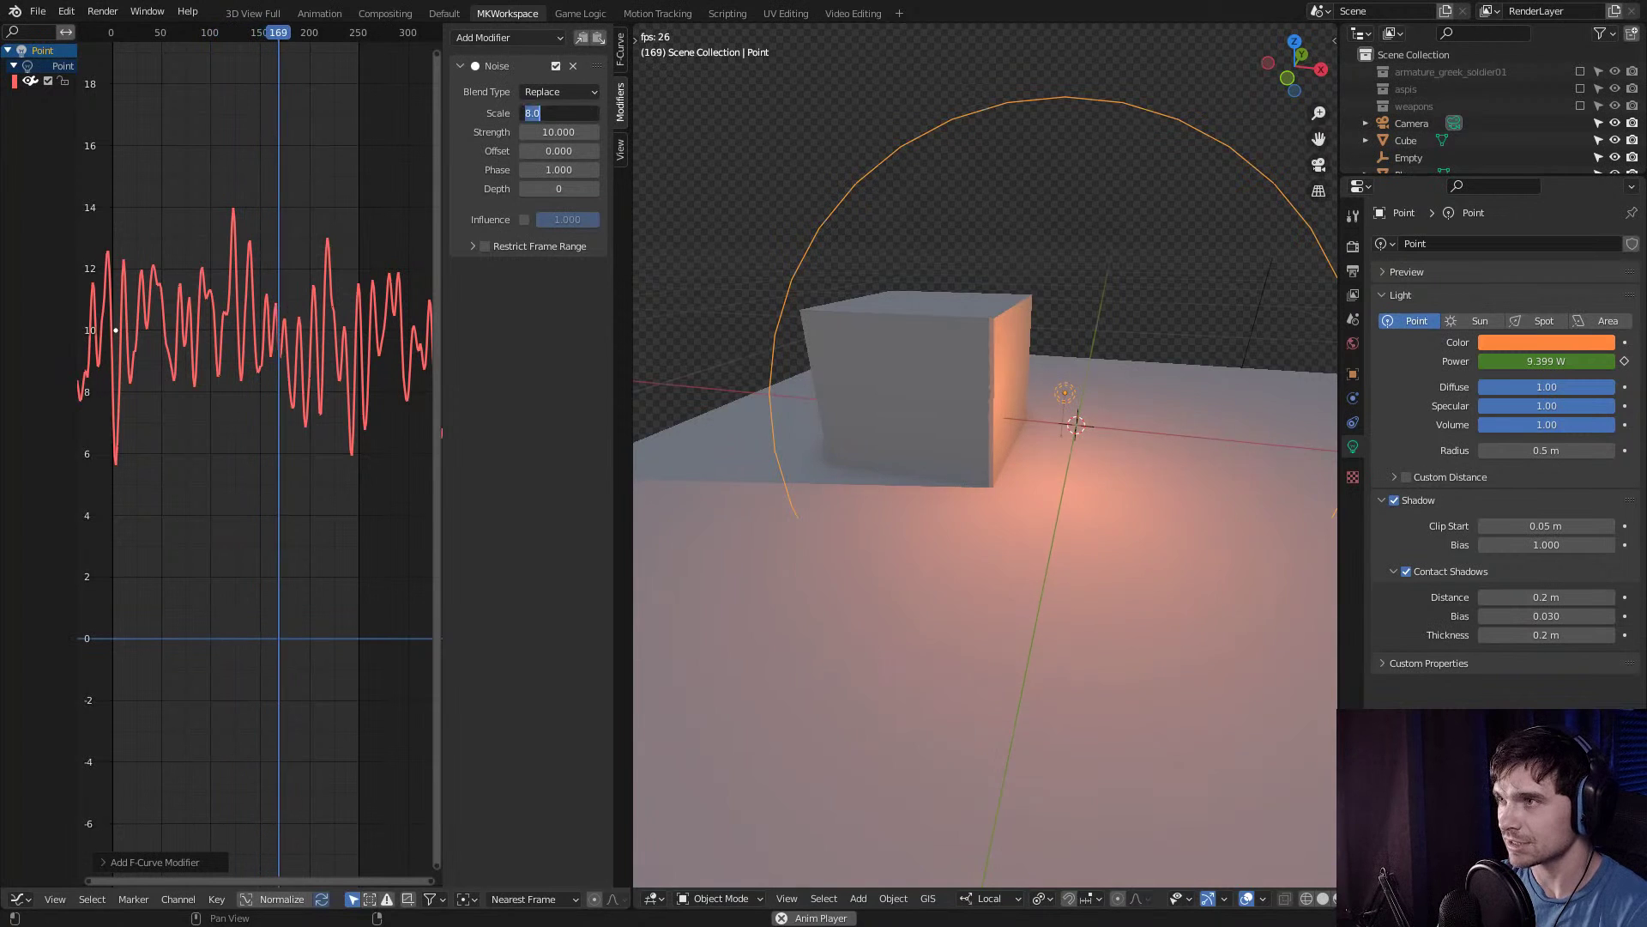
pyautogui.write('12')
pyautogui.press('Return')
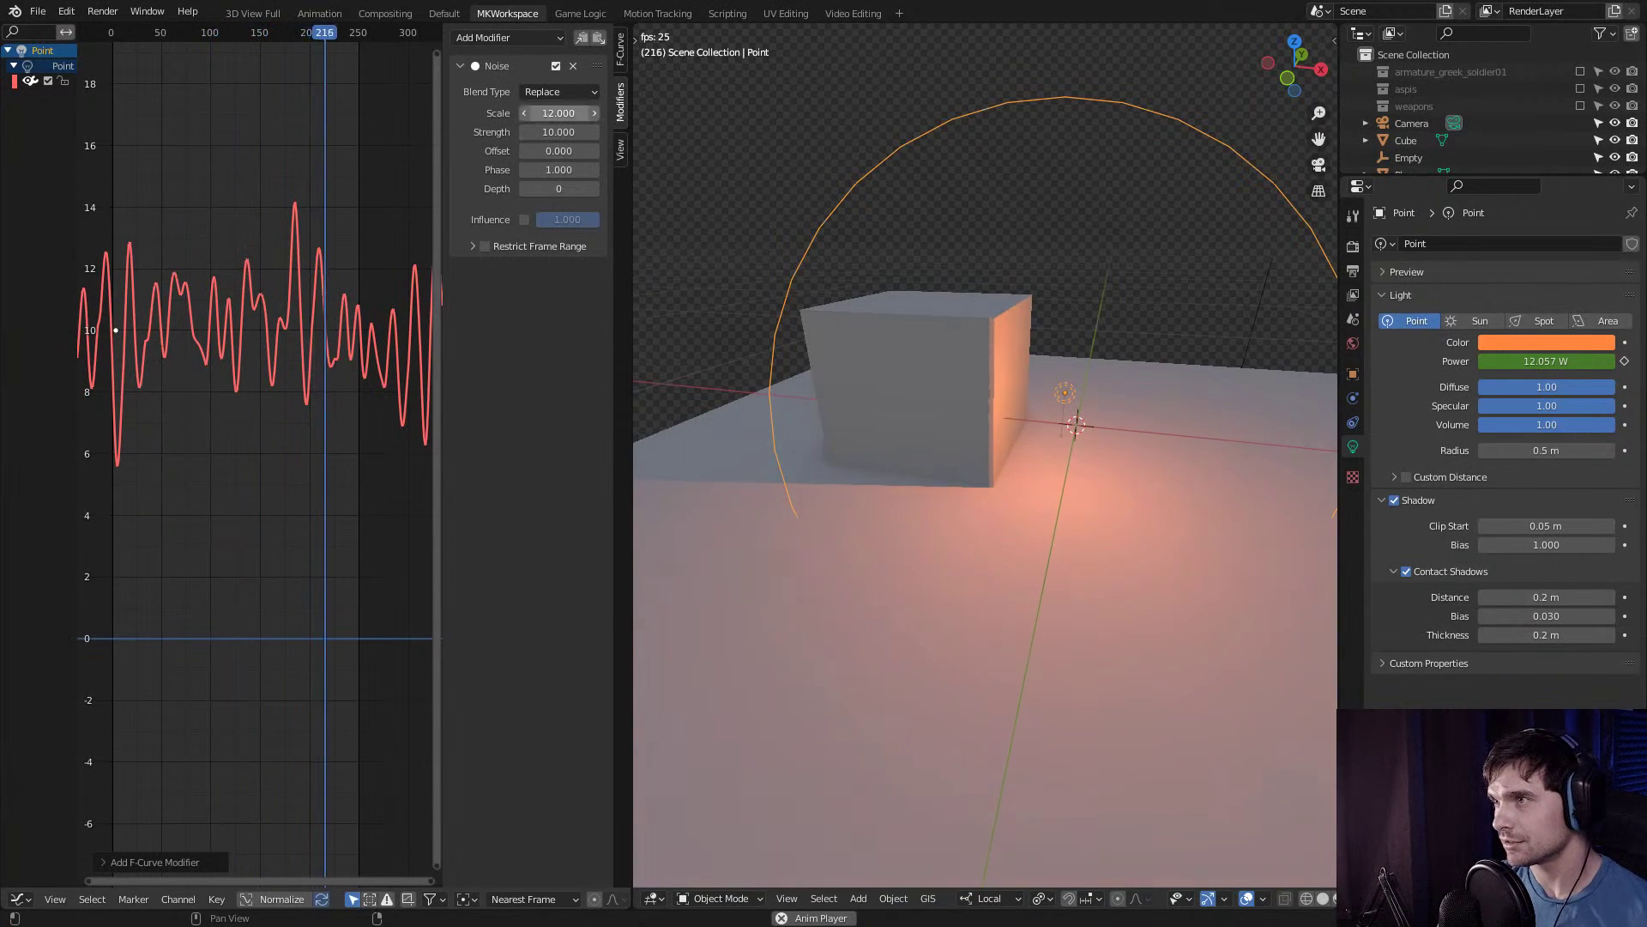
pyautogui.click(558, 113)
pyautogui.write('6')
pyautogui.press('Return')
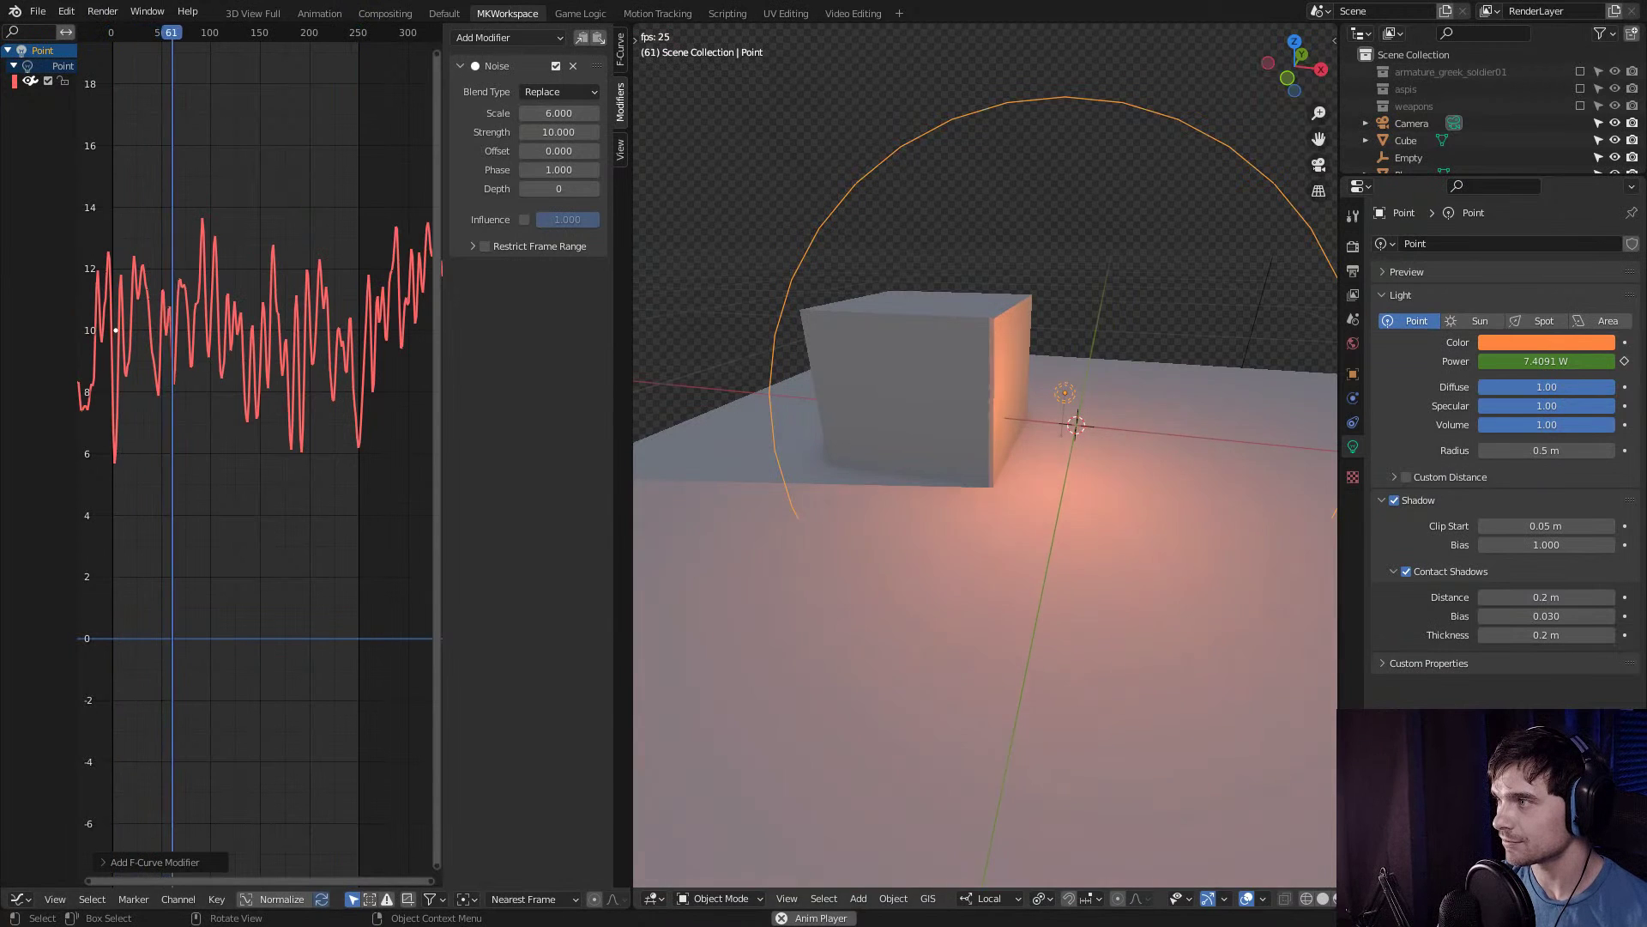
pyautogui.moveTo(1064, 515); pyautogui.dragTo(1043, 524, button='middle')
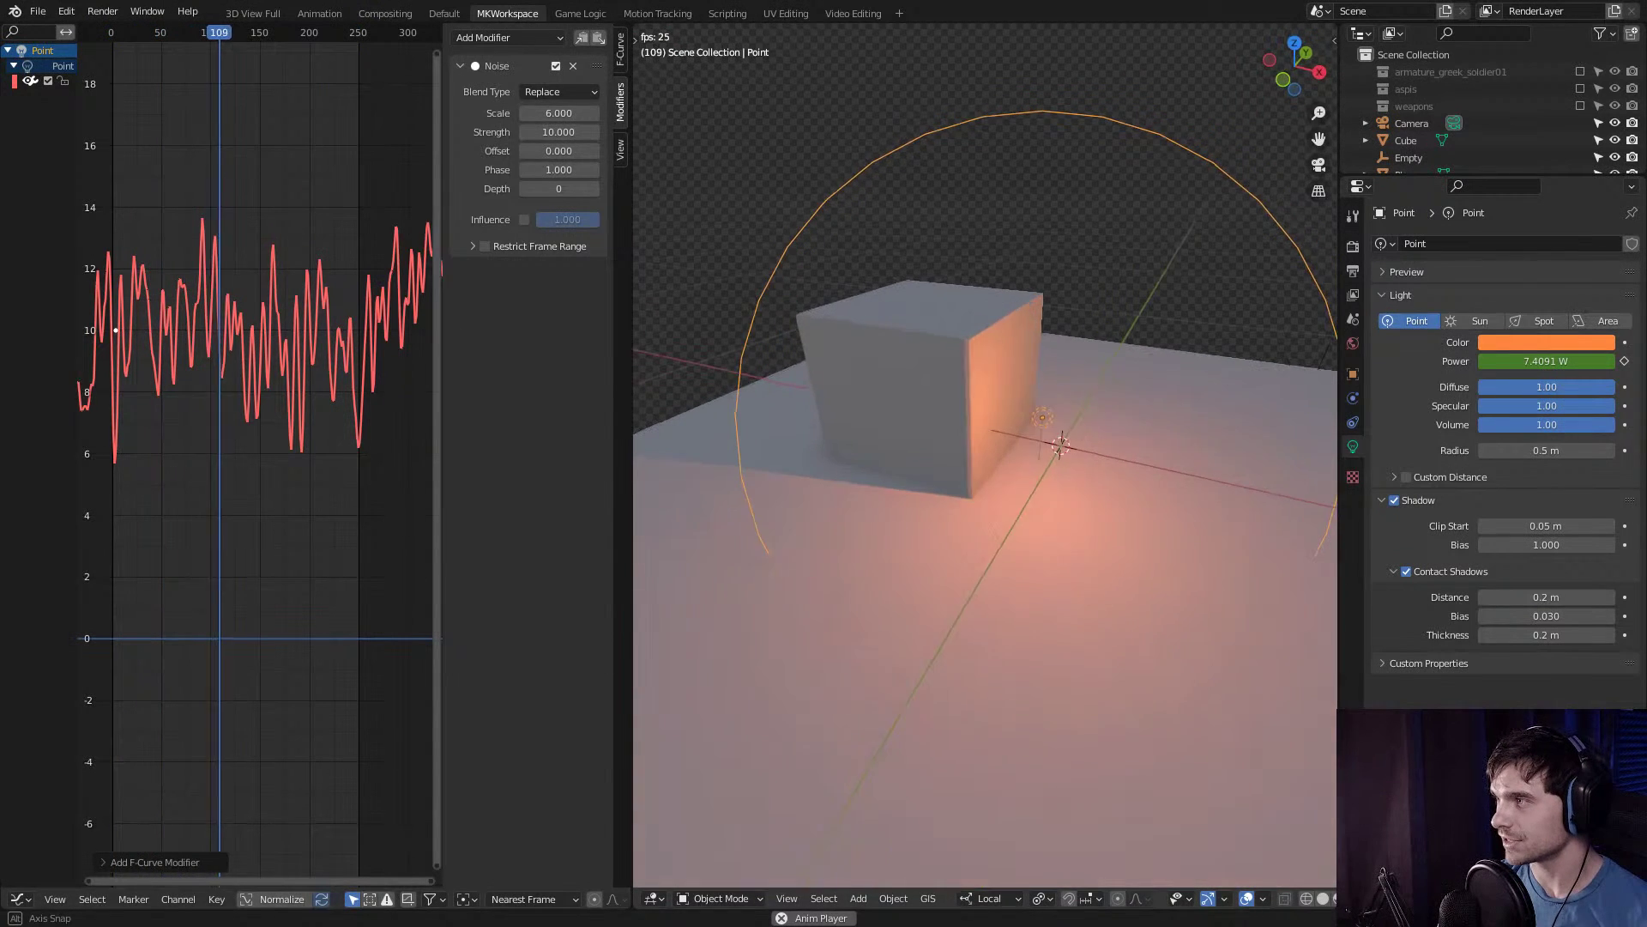
pyautogui.hotkey('alt', 'a')
pyautogui.press('space')
# Rename the point light object to FireLight in the Outliner.
pyautogui.click(1041, 418)
pyautogui.scroll(-2, 1458, 137)
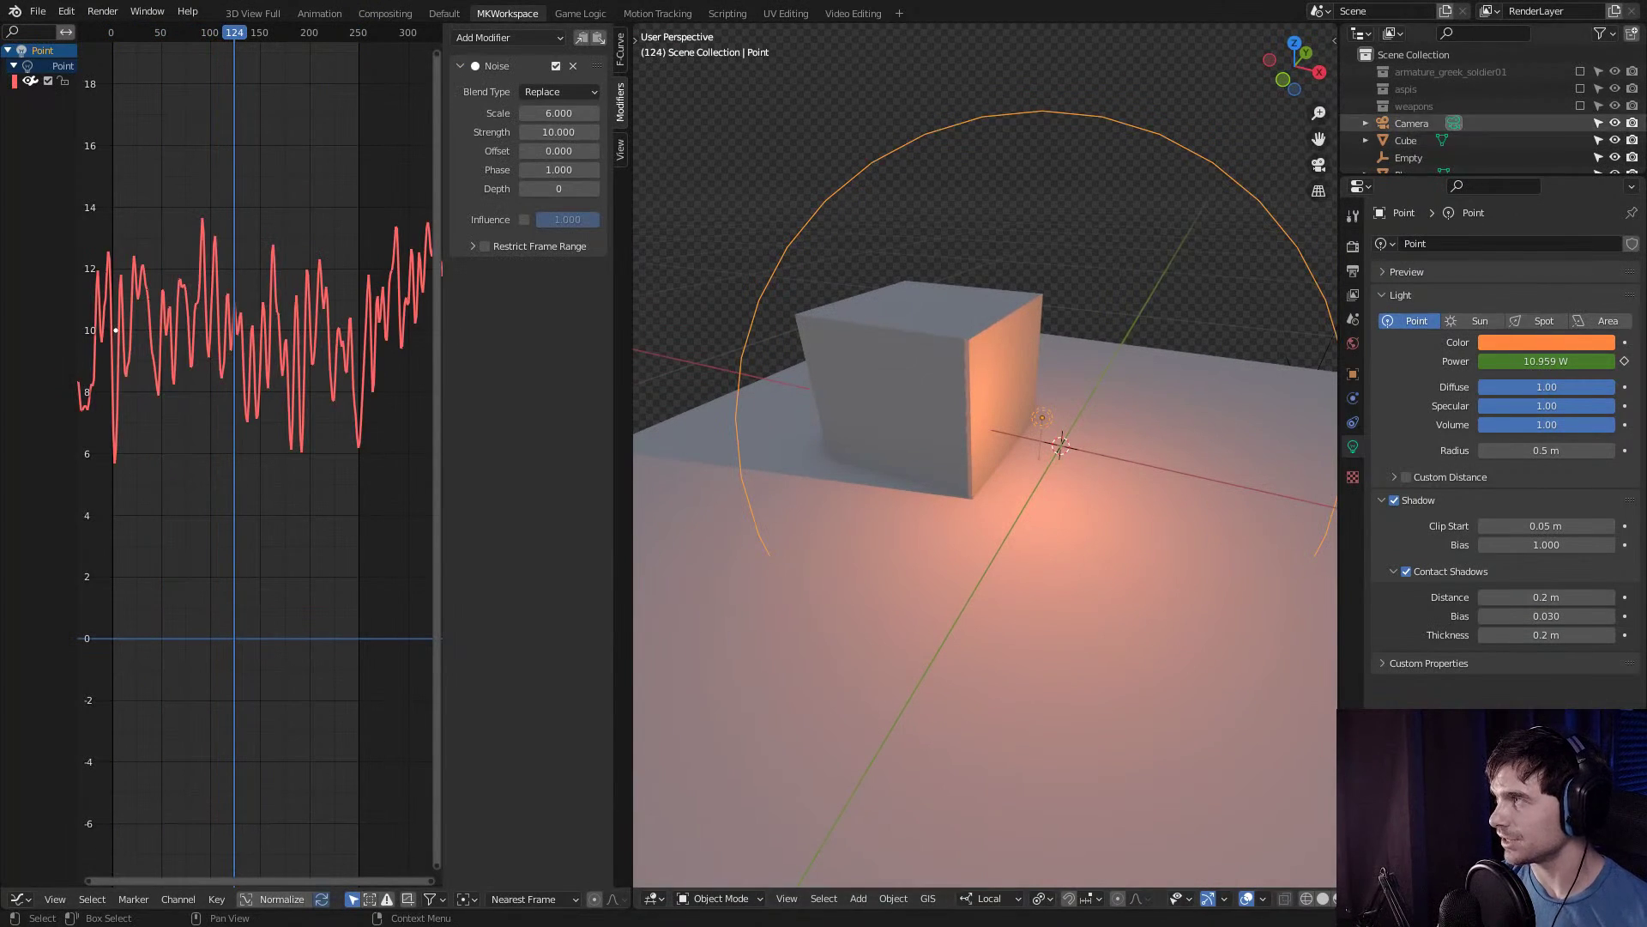
pyautogui.doubleClick(1406, 157)
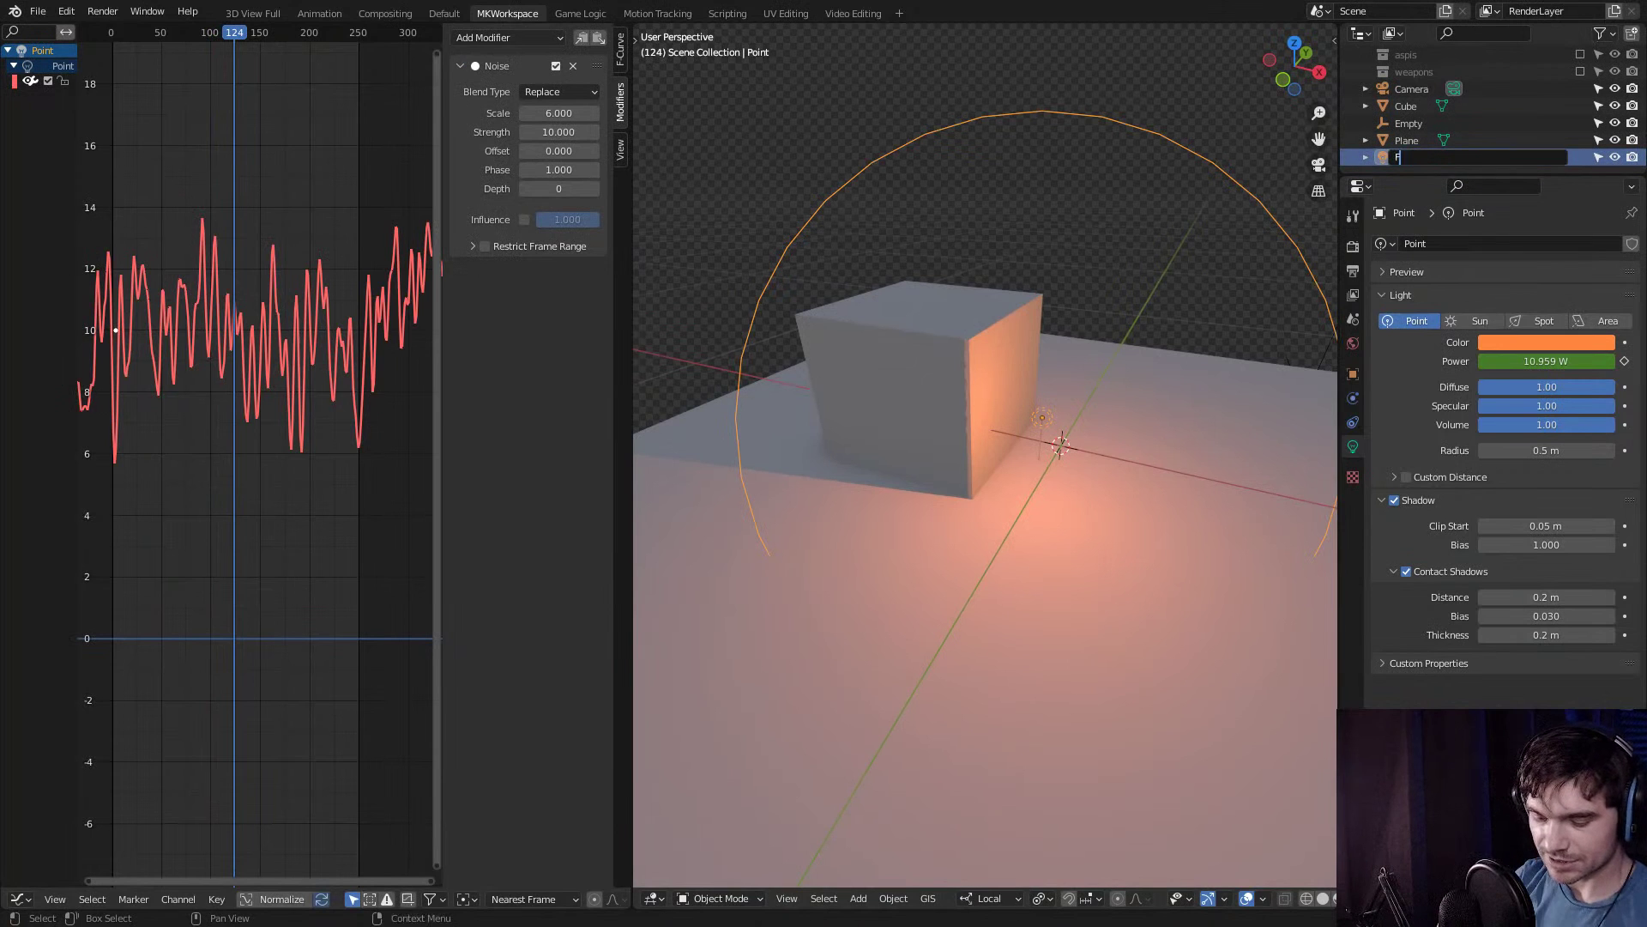
pyautogui.write('FireLight')
pyautogui.press('Return')
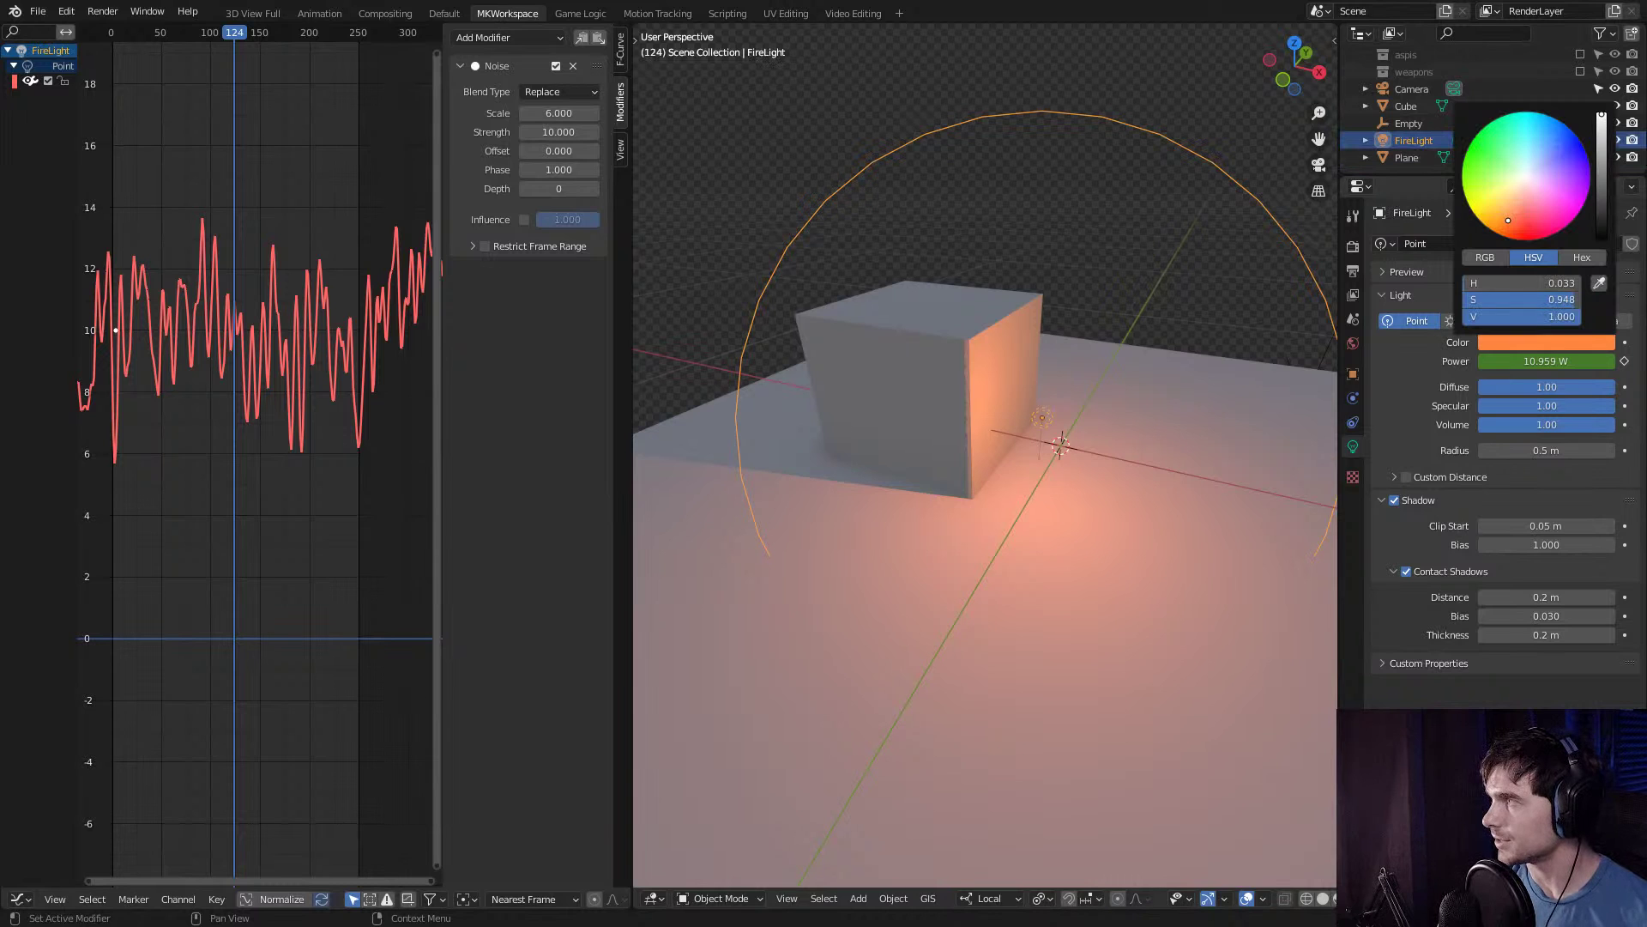
# Shift the light's colour to hue 0.042 and saturation 0.945, and mark the FireLight object as an asset.
pyautogui.moveTo(1508, 220); pyautogui.dragTo(1506, 219)
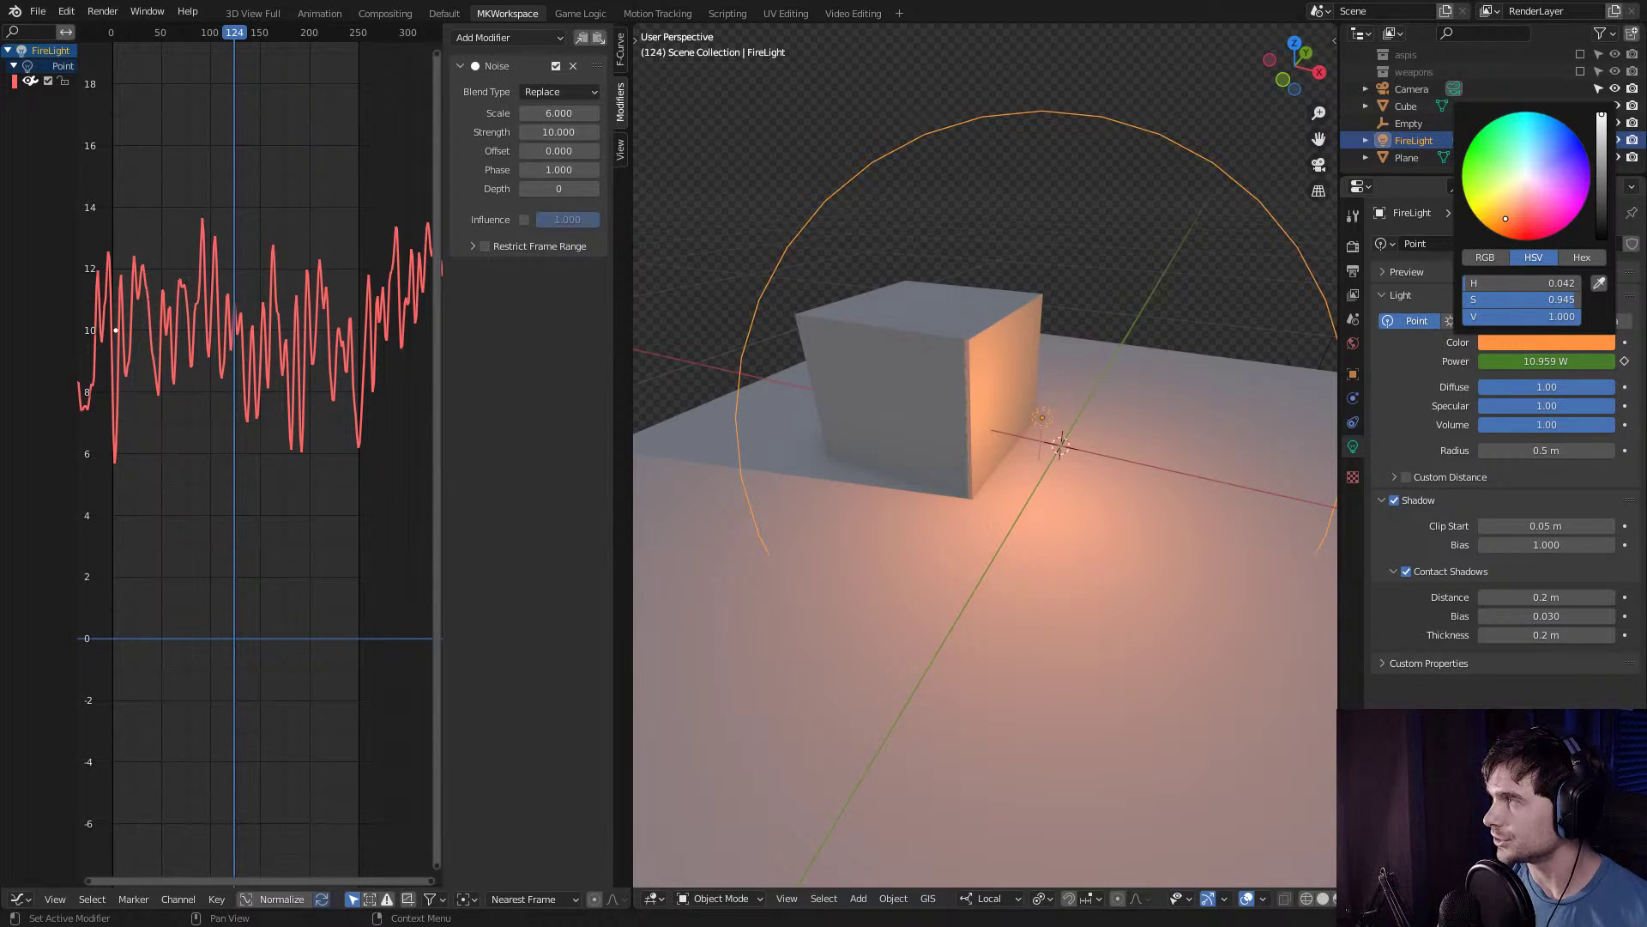
pyautogui.rightClick(1390, 141)
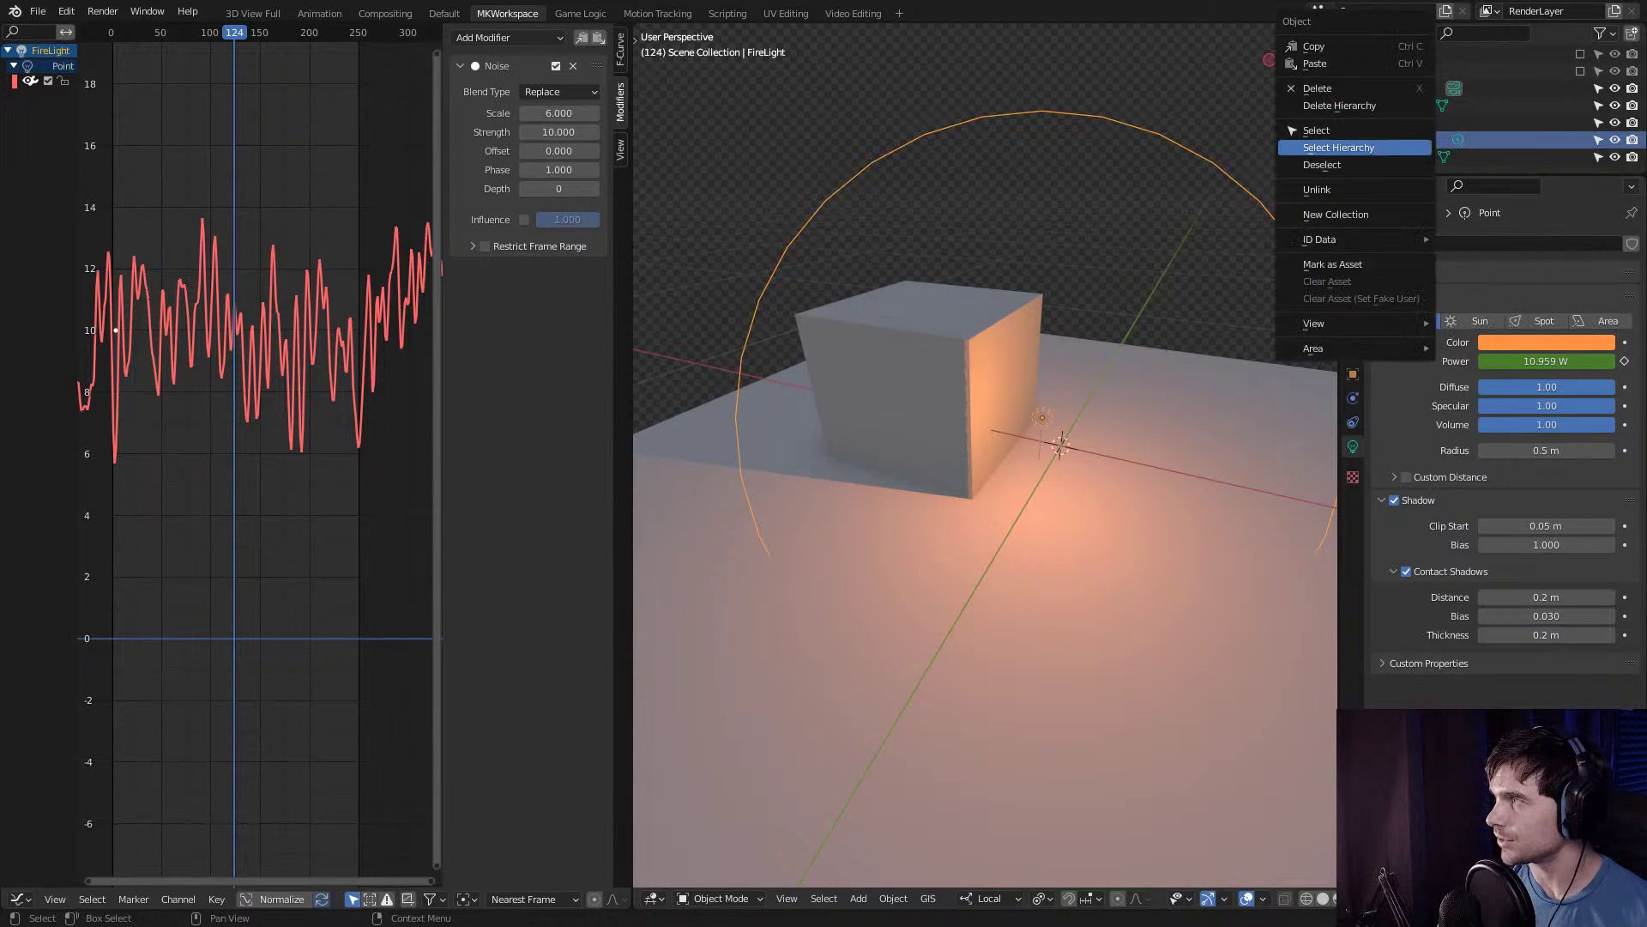
pyautogui.click(1333, 264)
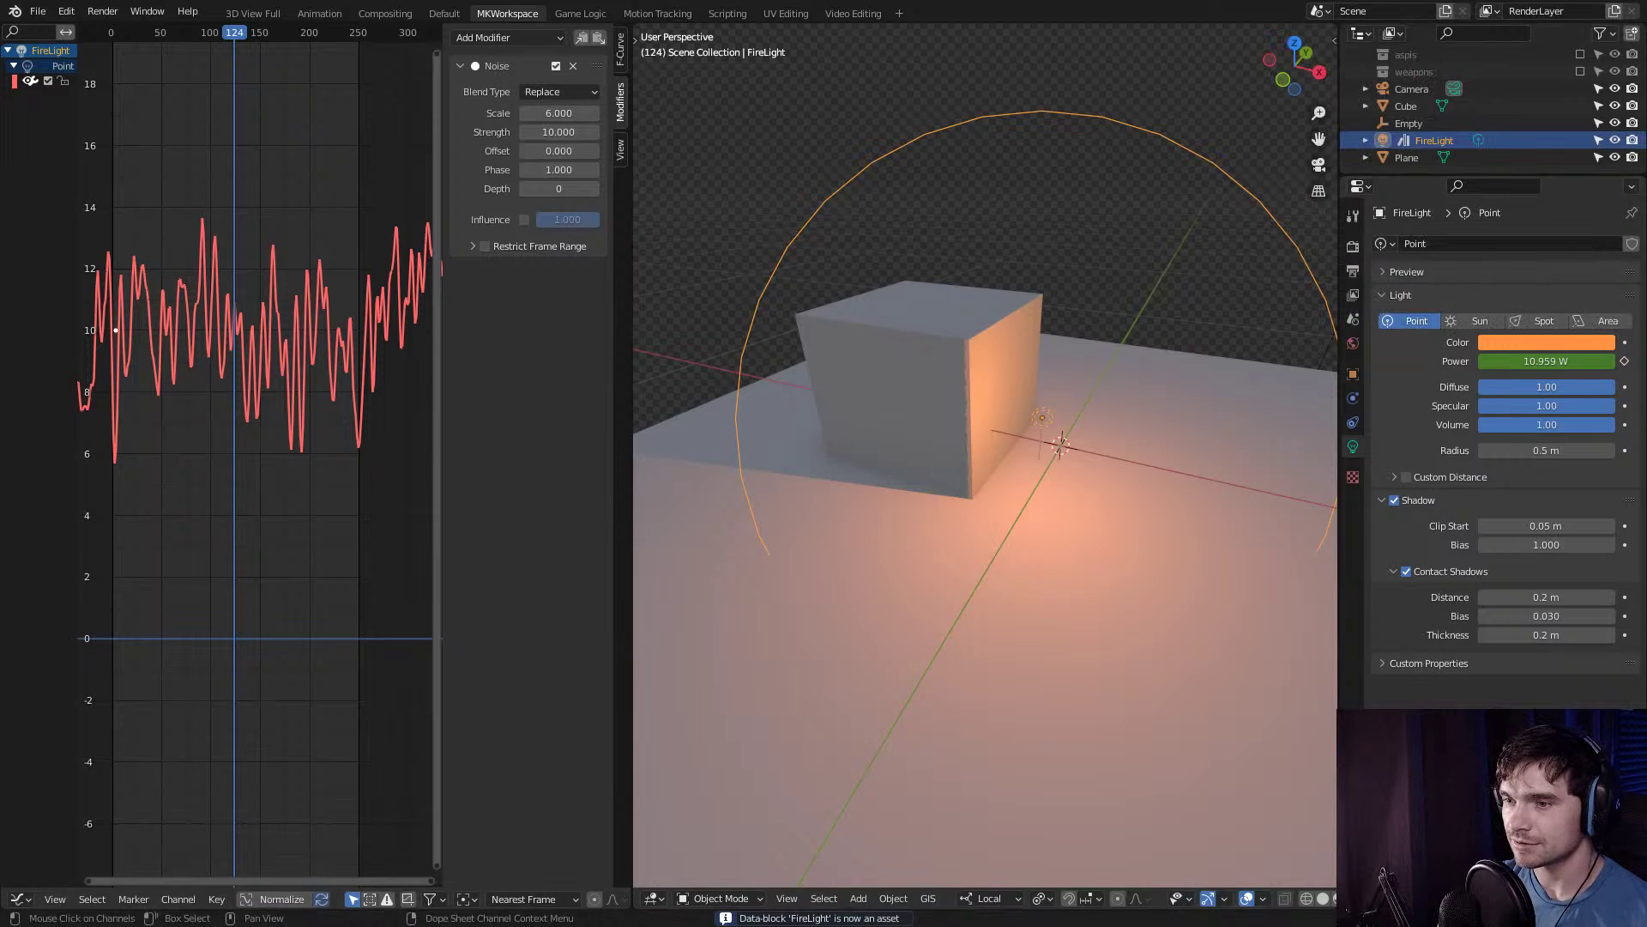
# Change the Graph Editor area to an Asset Browser, browse the HoB catalogs, and show all assets of the Current File.
pyautogui.click(19, 899)
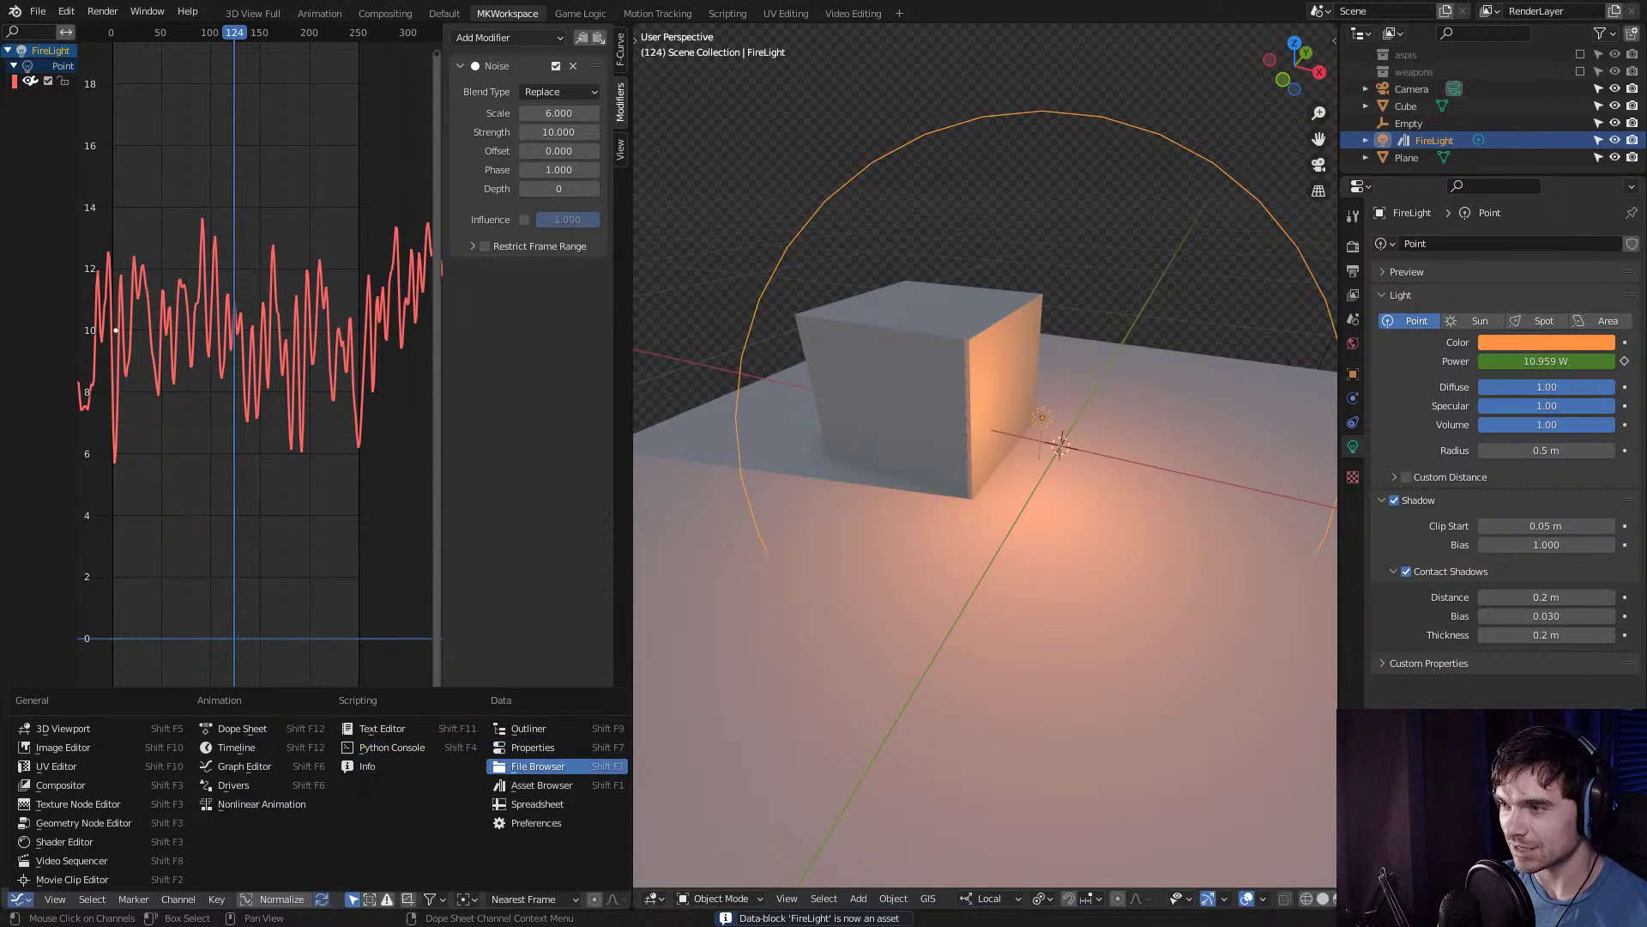
pyautogui.click(541, 785)
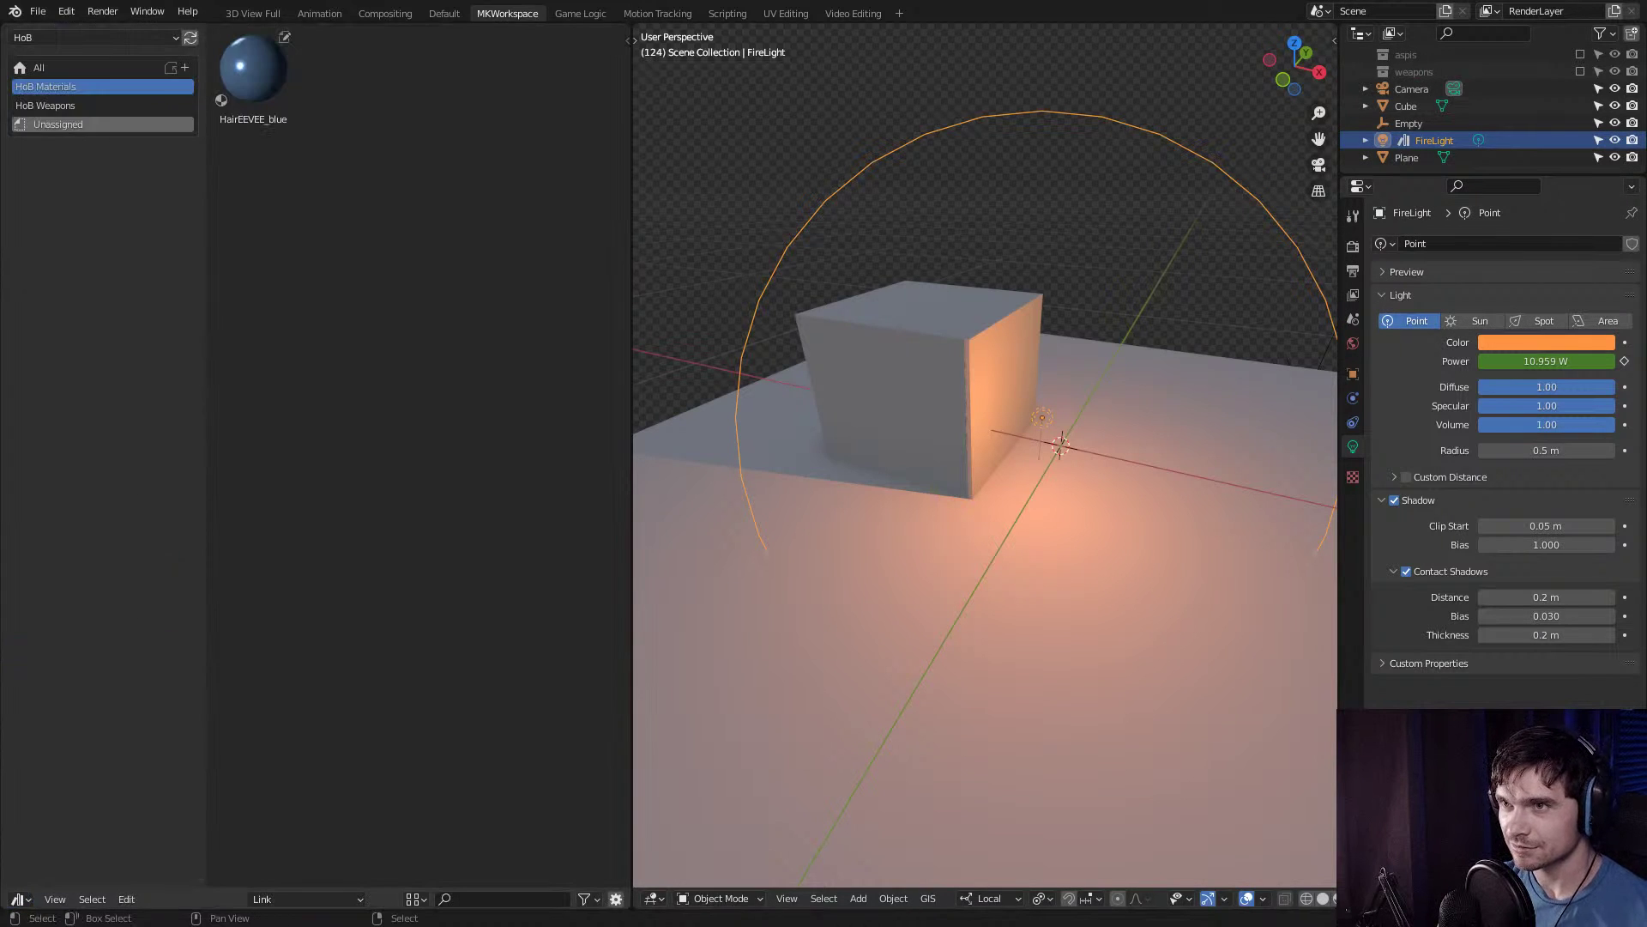
pyautogui.click(58, 124)
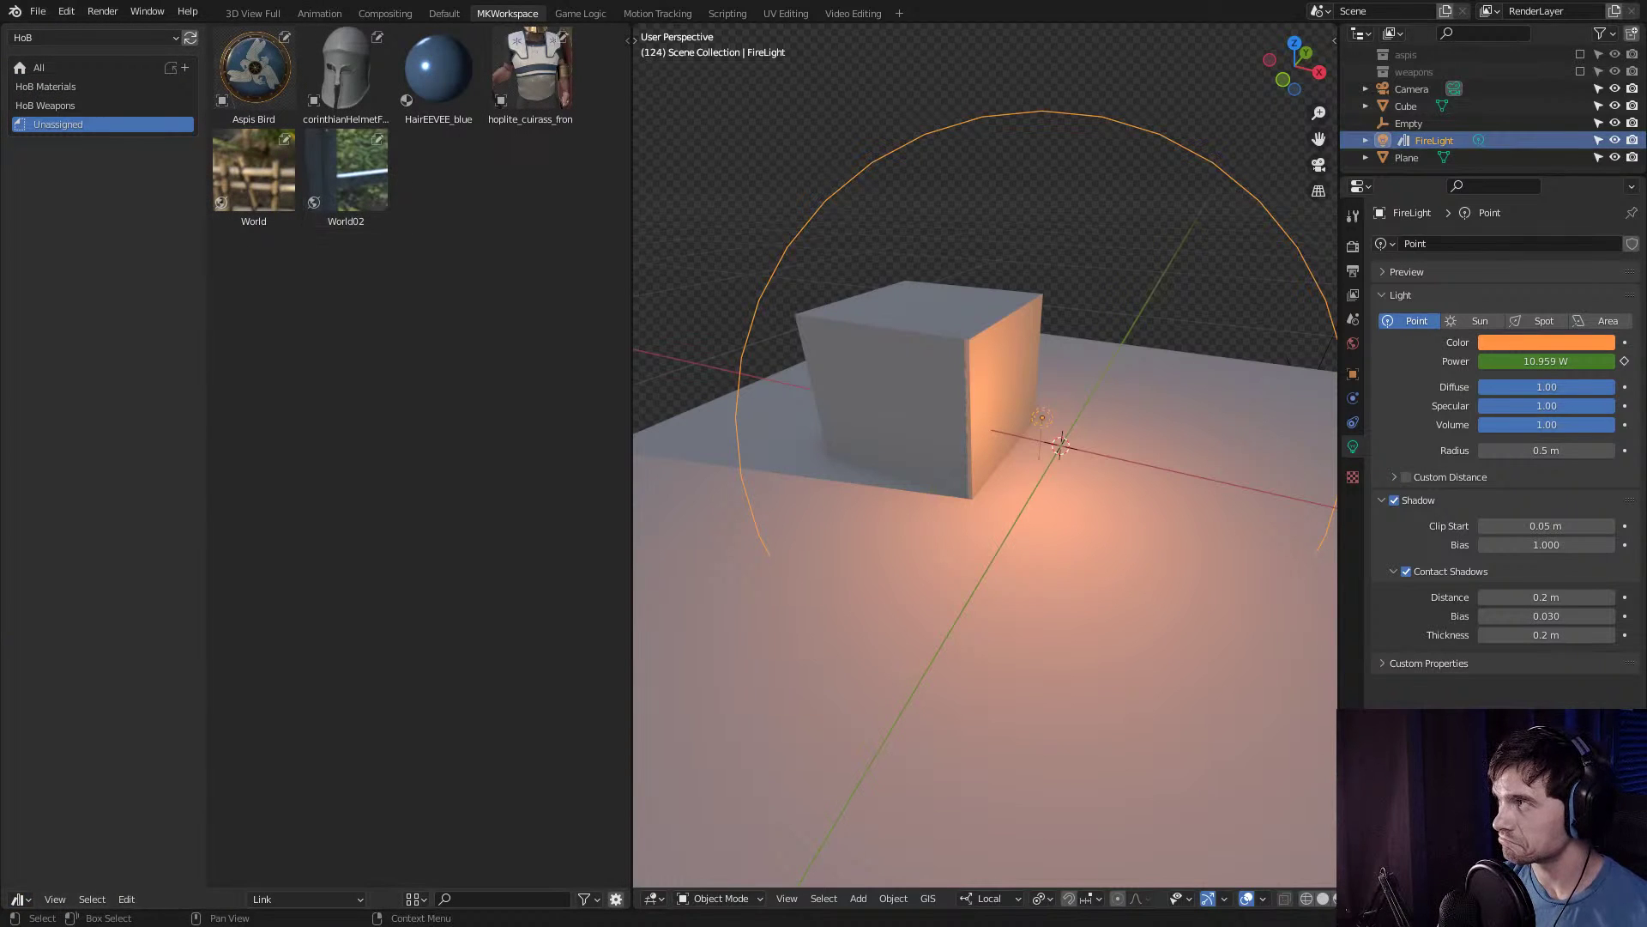
pyautogui.rightClick(1364, 11)
pyautogui.click(51, 105)
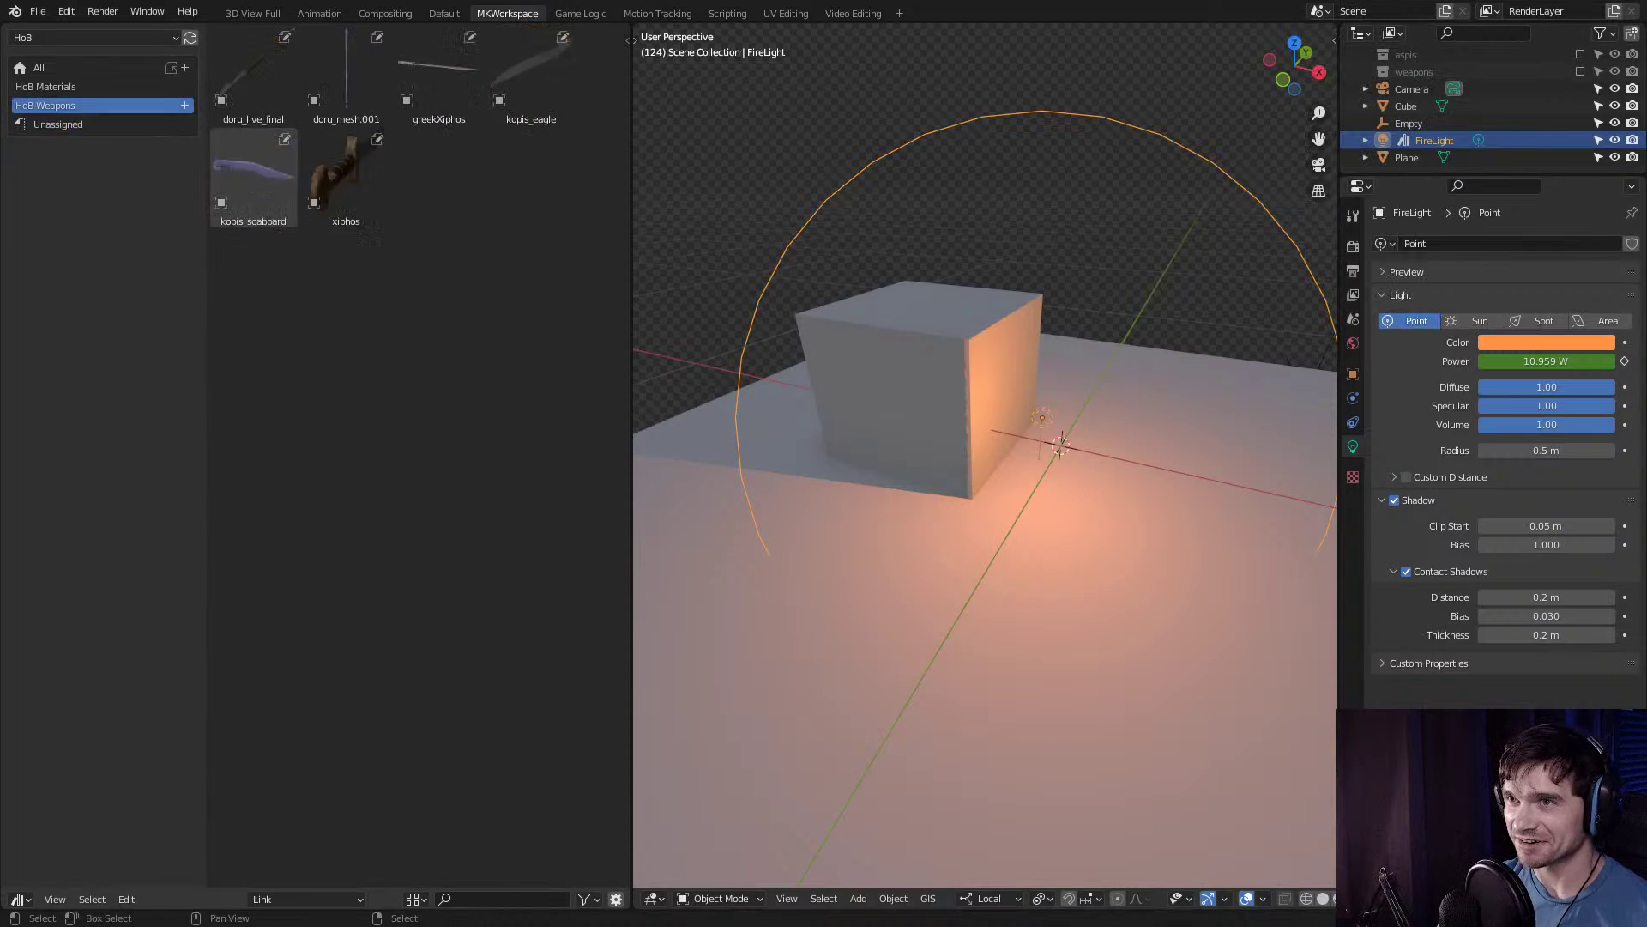
pyautogui.click(38, 67)
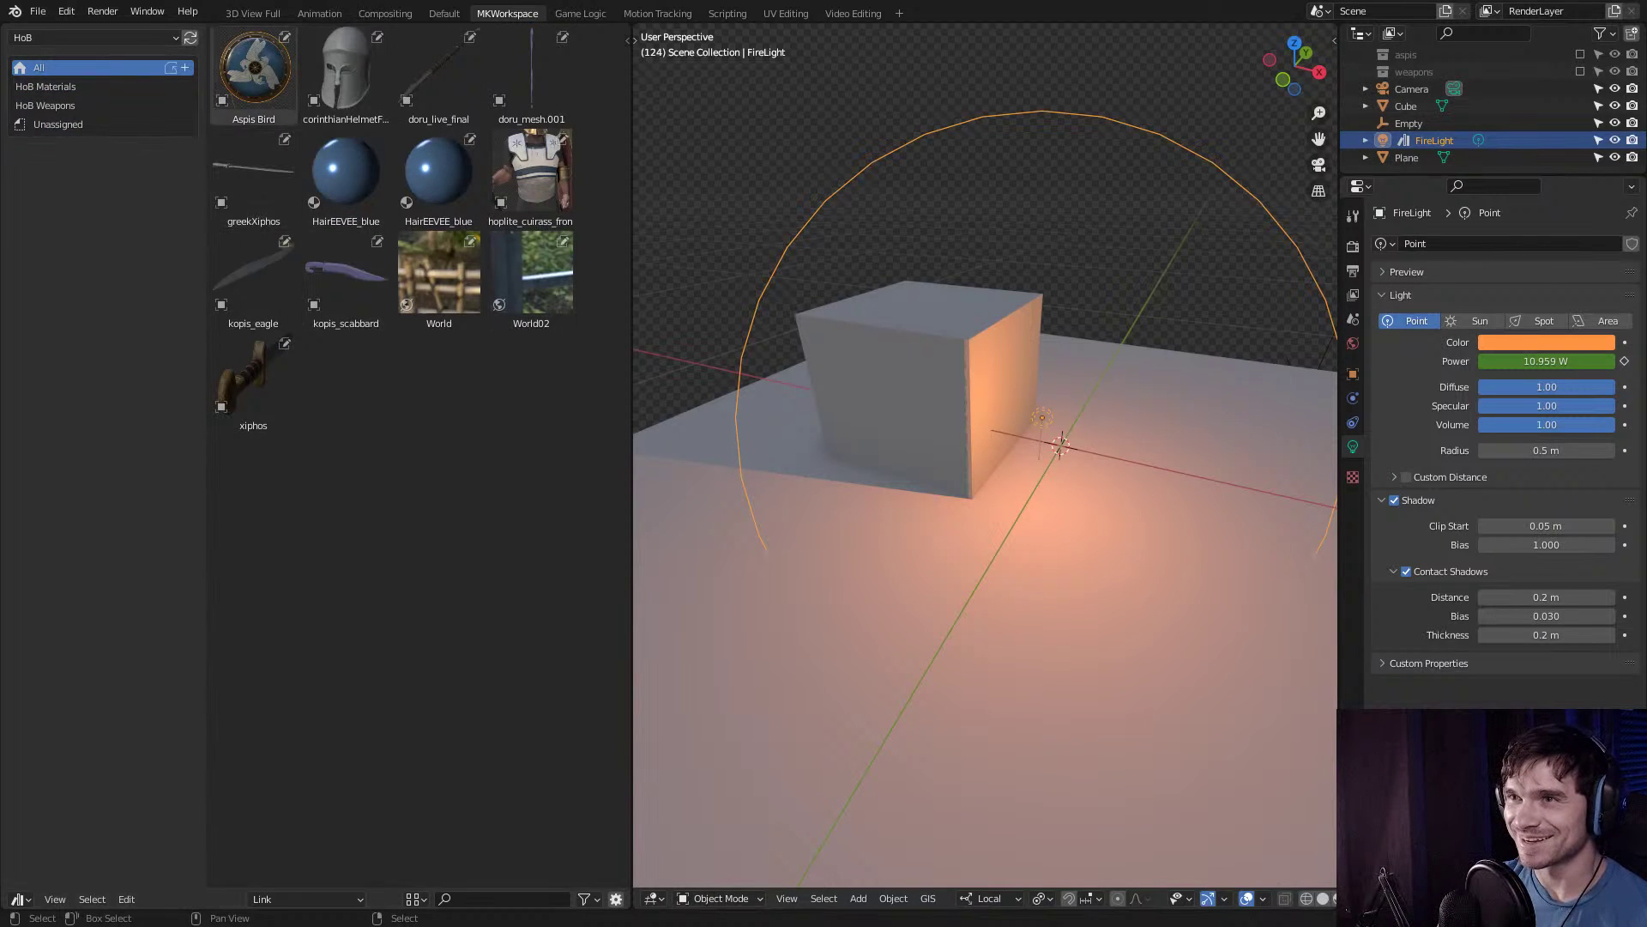
pyautogui.click(94, 37)
pyautogui.click(52, 57)
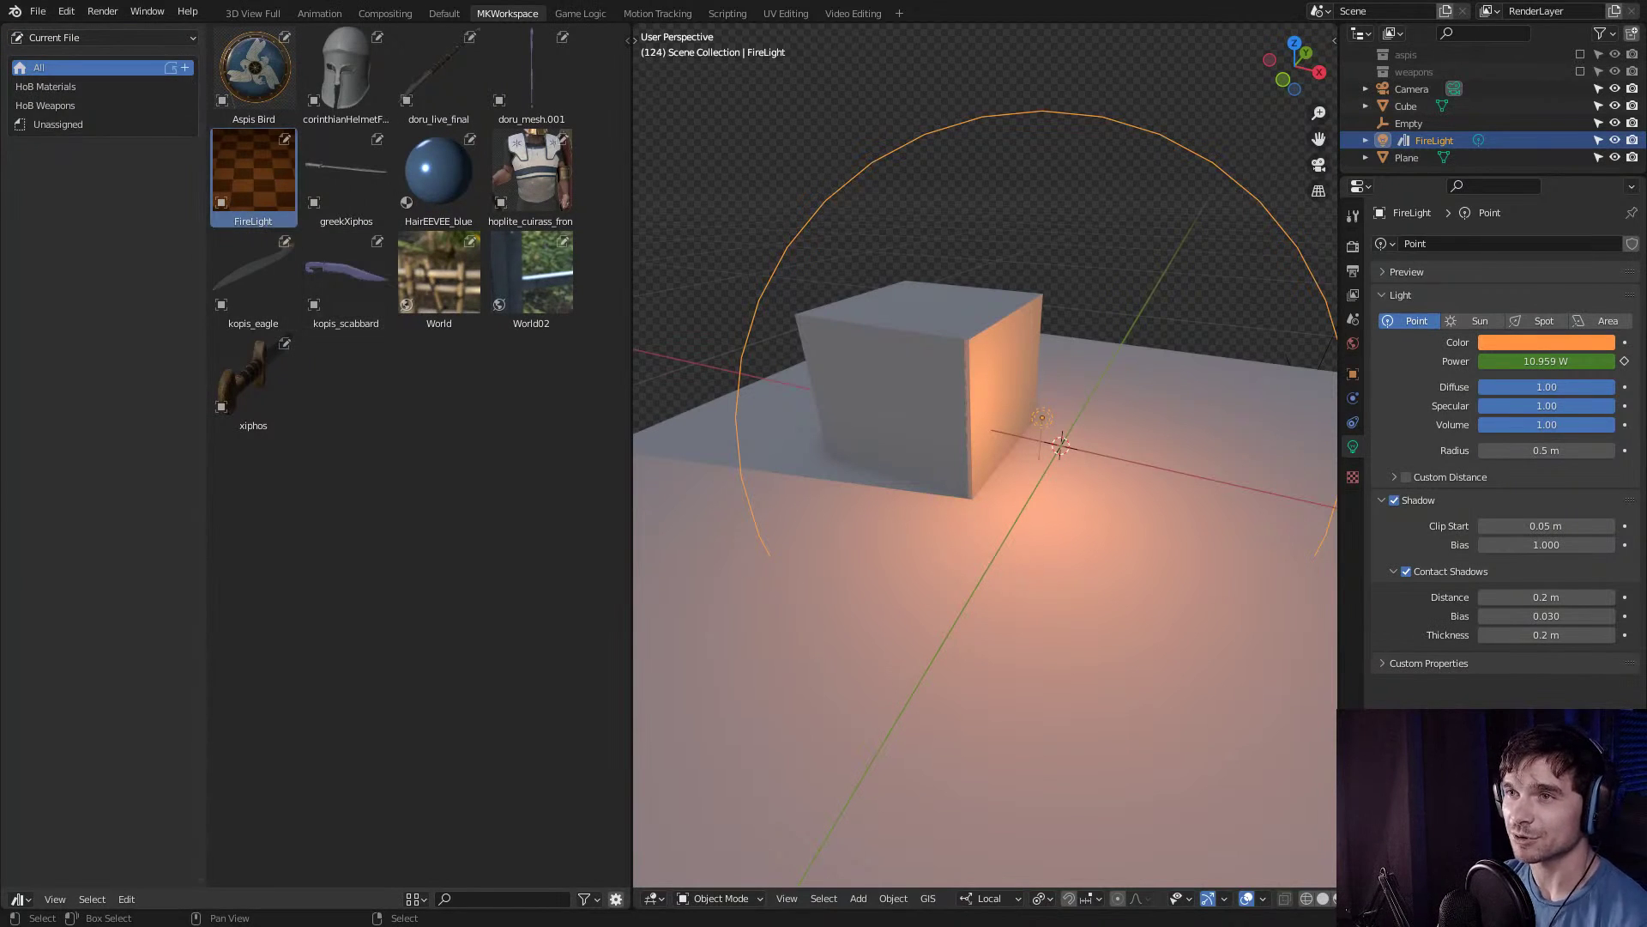
pyautogui.click(94, 38)
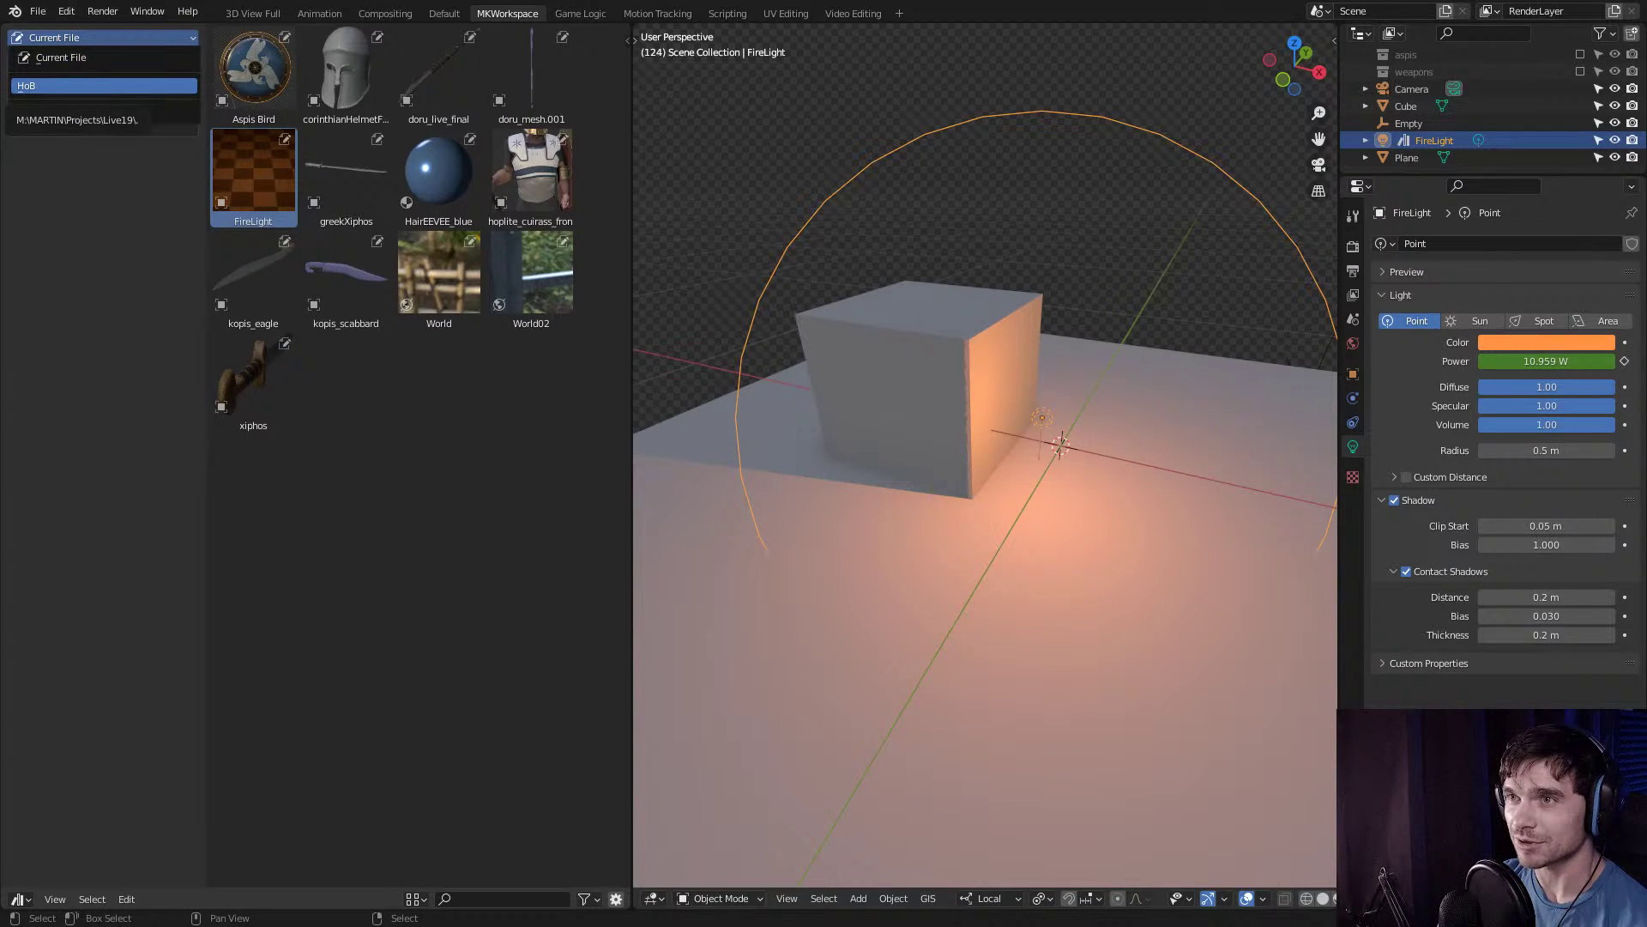
pyautogui.click(61, 58)
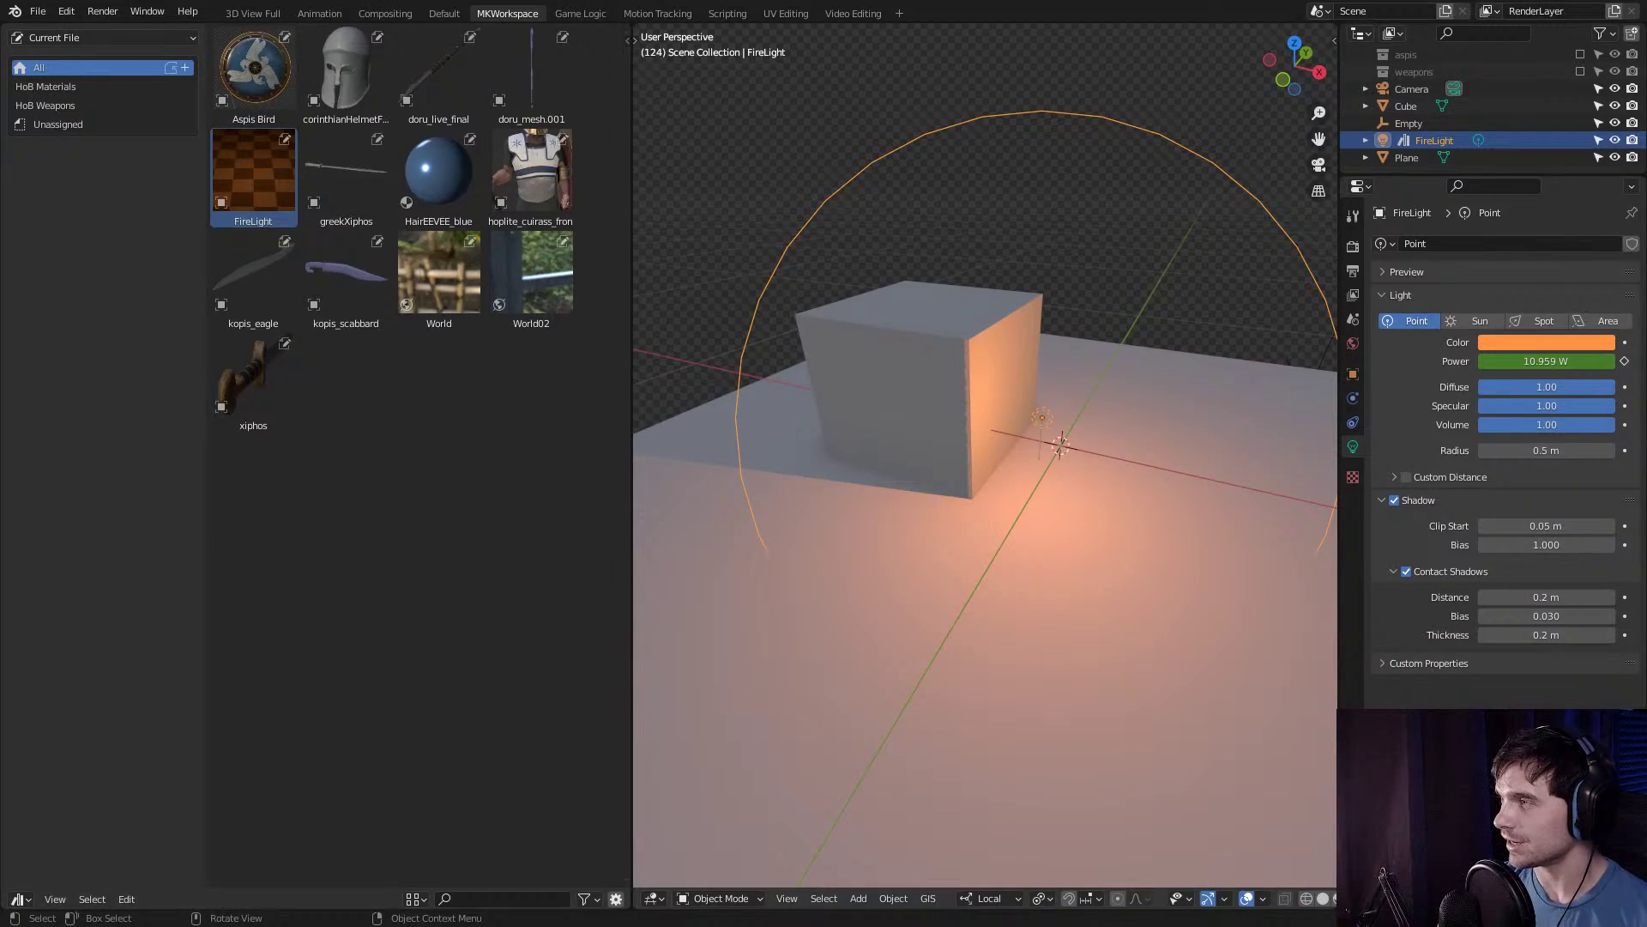
# Delete the FireLight object from the scene.
pyautogui.scroll(-3, 985, 454)
pyautogui.moveTo(985, 455); pyautogui.dragTo(1021, 447, button='middle')
pyautogui.scroll(5, 1021, 446)
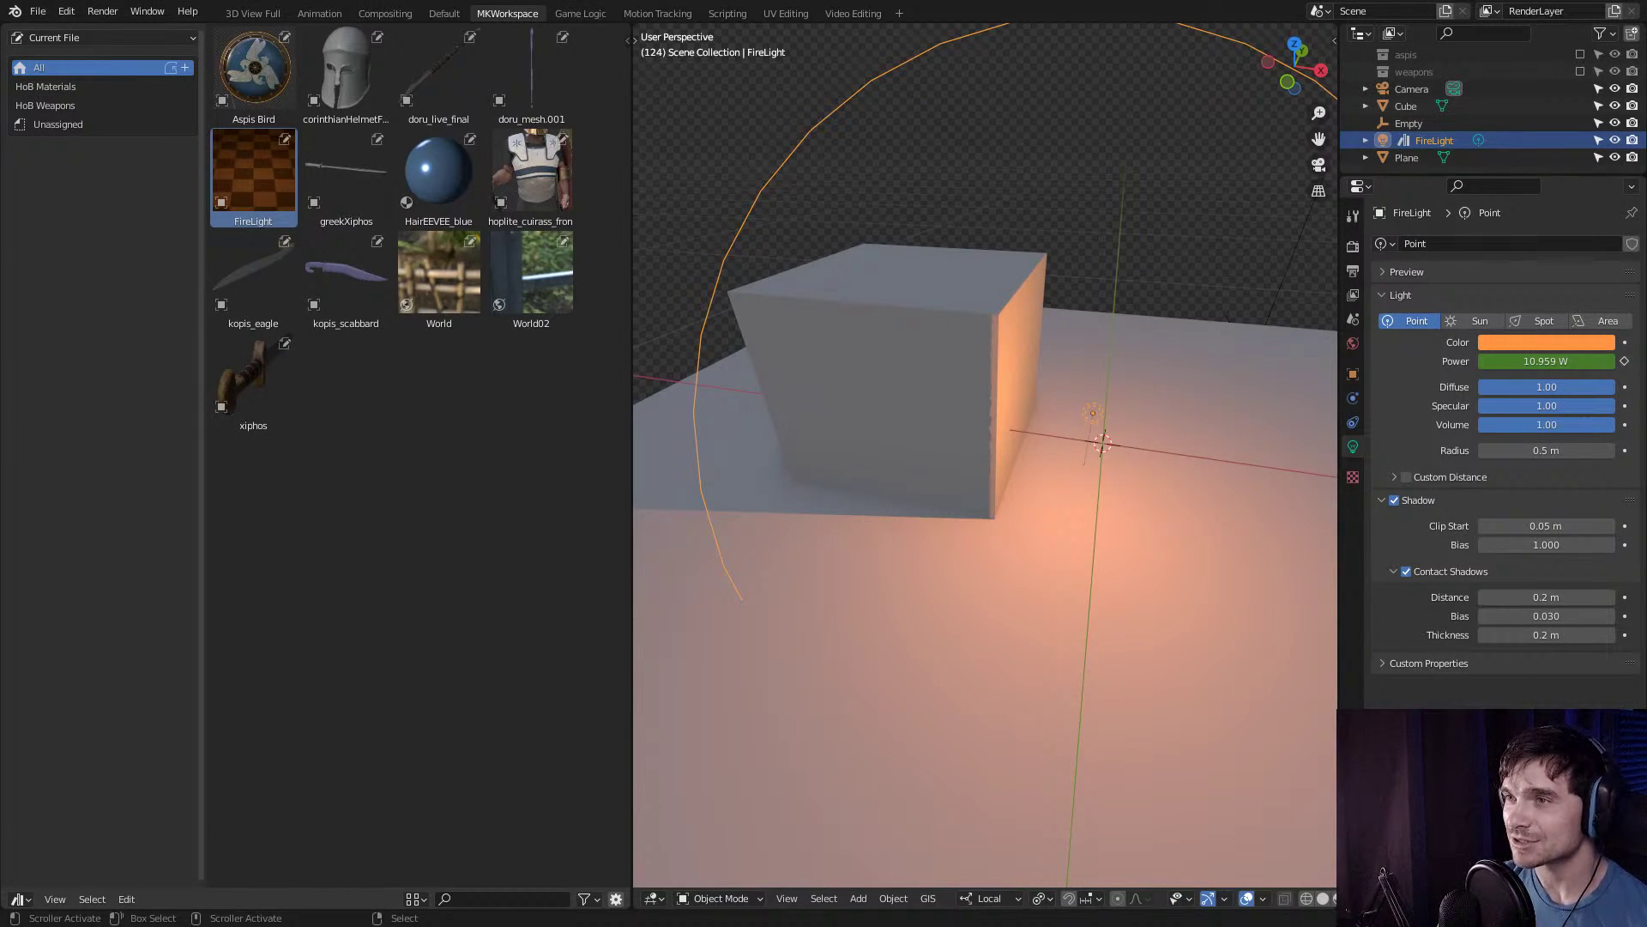
pyautogui.scroll(-3, 985, 454)
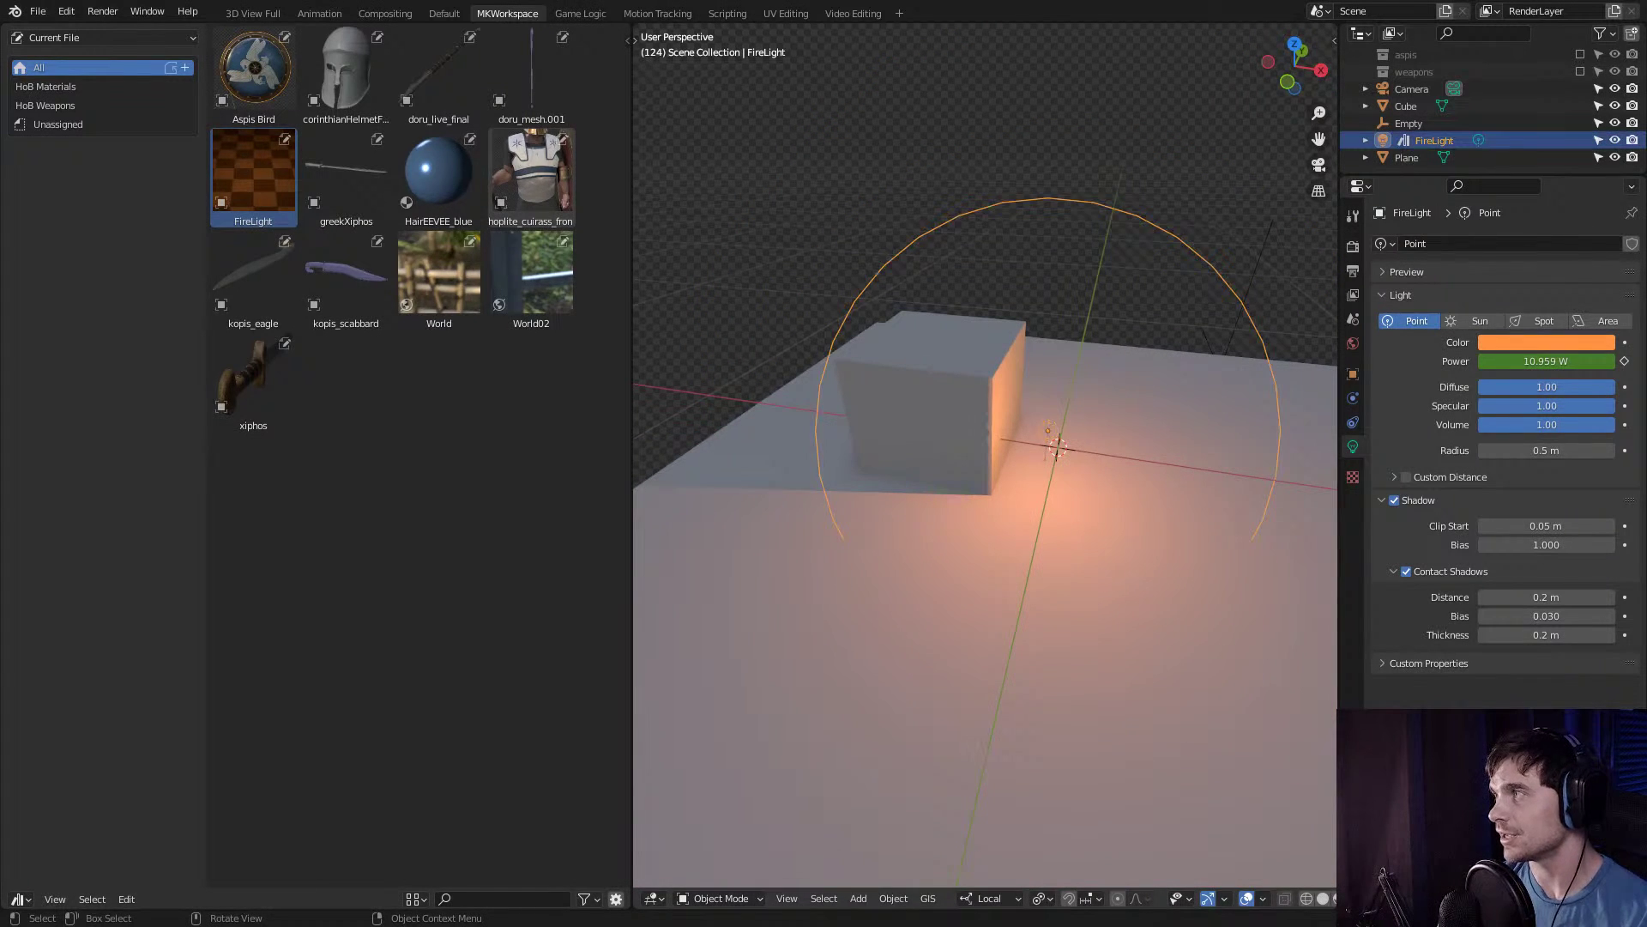
pyautogui.press('Delete')
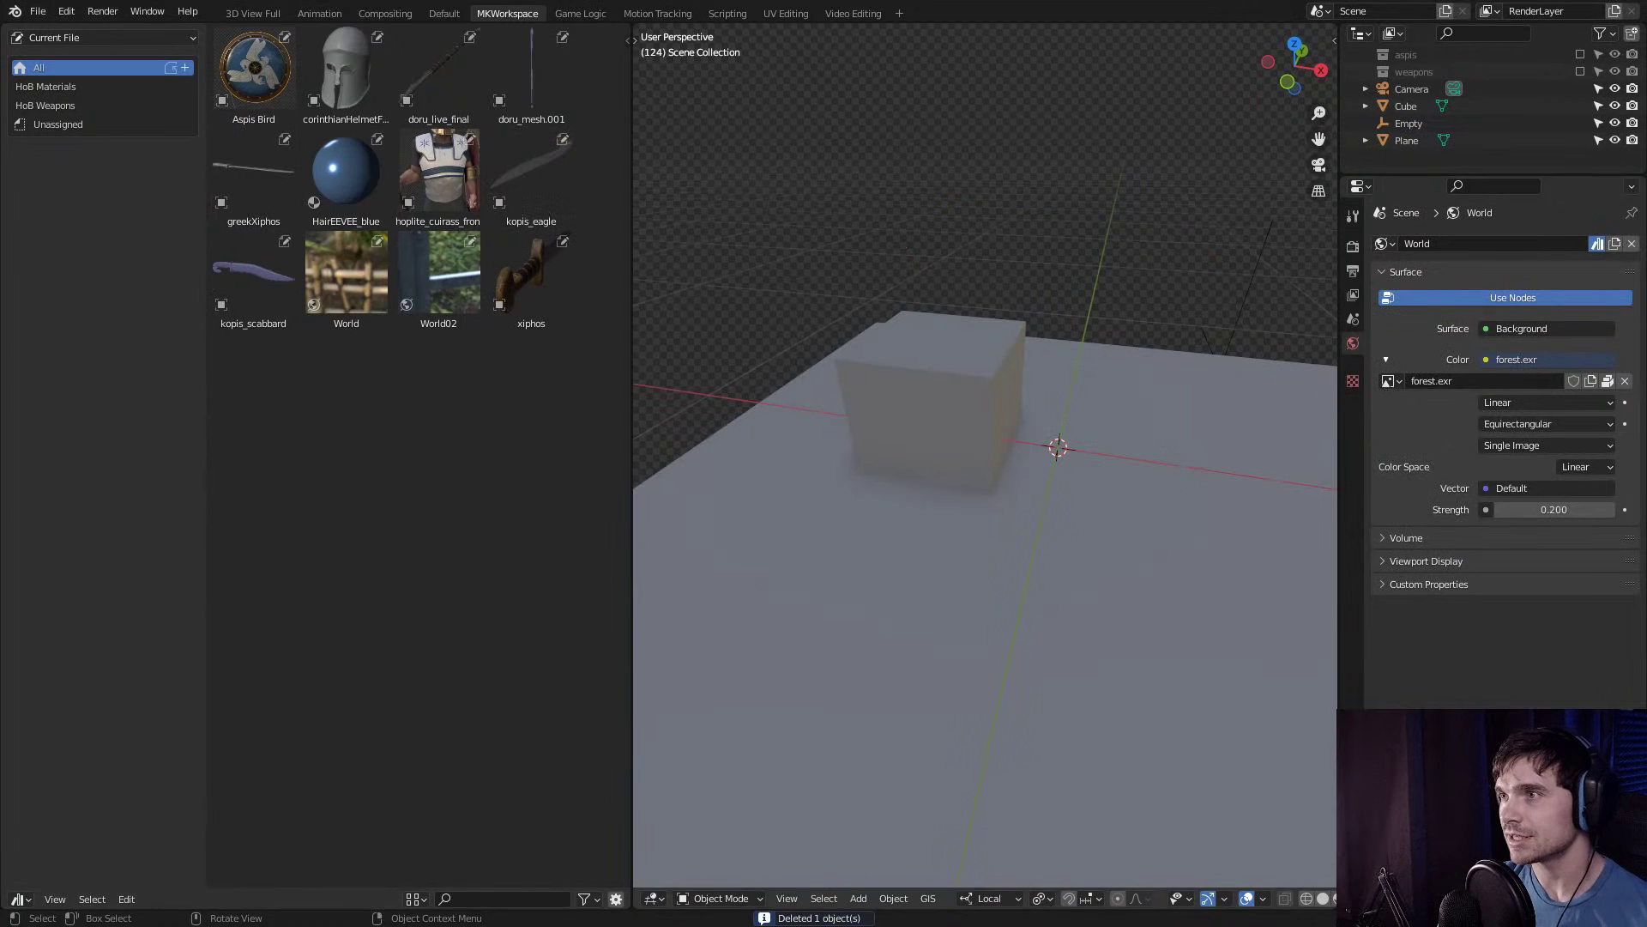
# Restore the deleted FireLight and place two more FireLight assets around the cube, previewing their flicker.
pyautogui.hotkey('ctrl', 'z')
pyautogui.moveTo(253, 172); pyautogui.dragTo(844, 81)
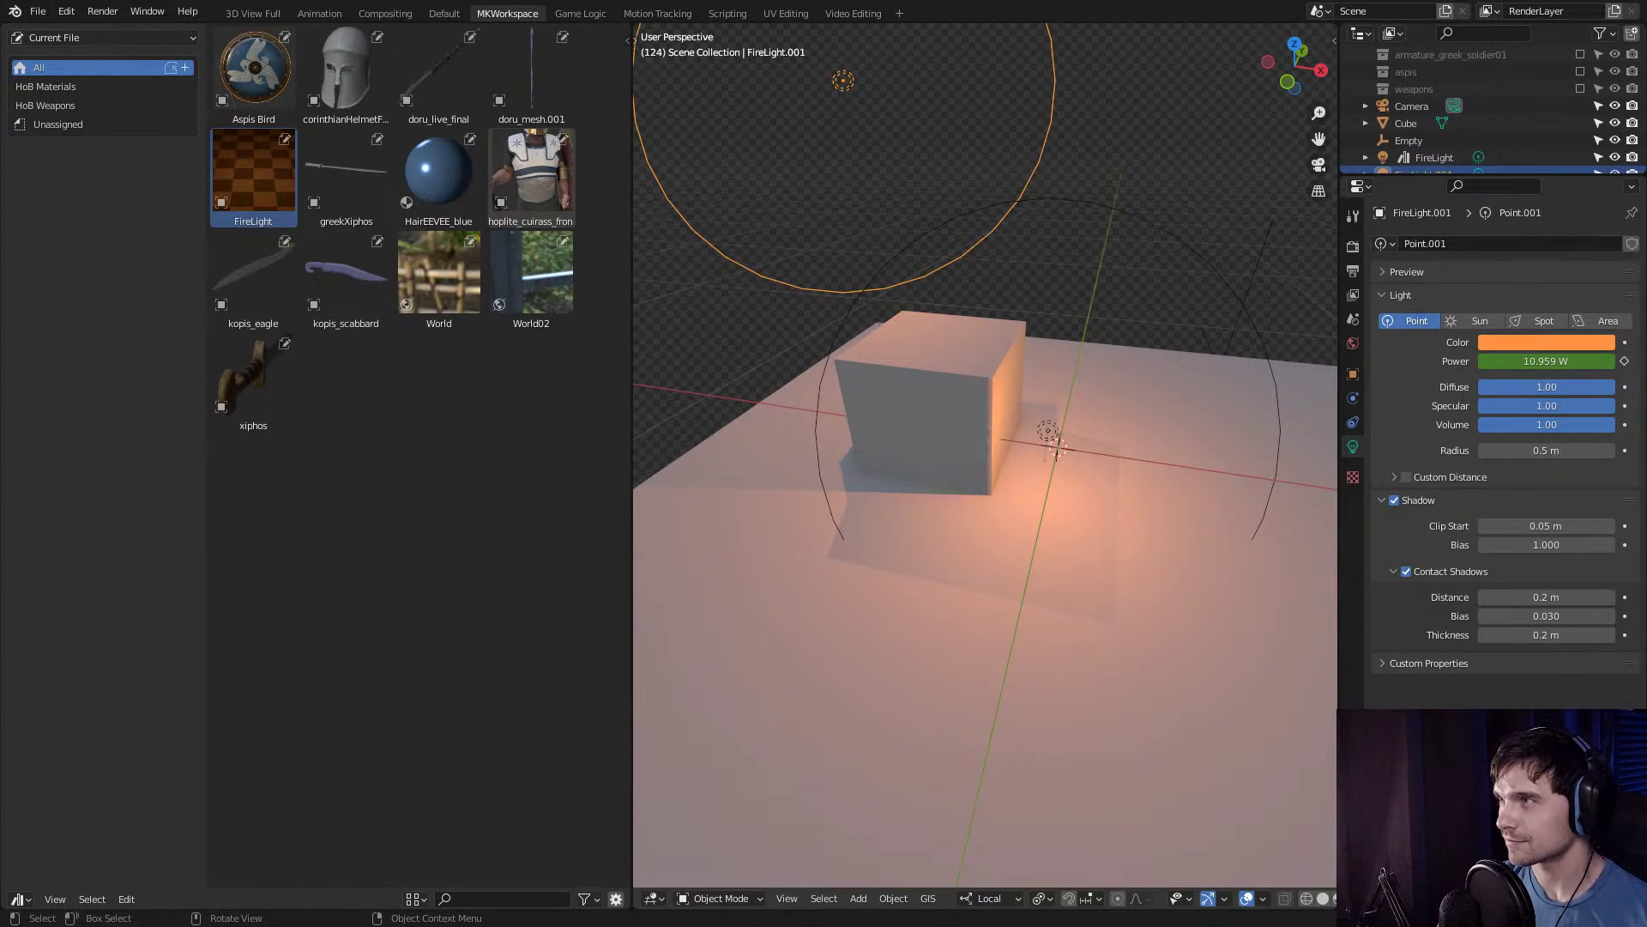
pyautogui.moveTo(253, 171); pyautogui.dragTo(807, 665)
pyautogui.press('space')
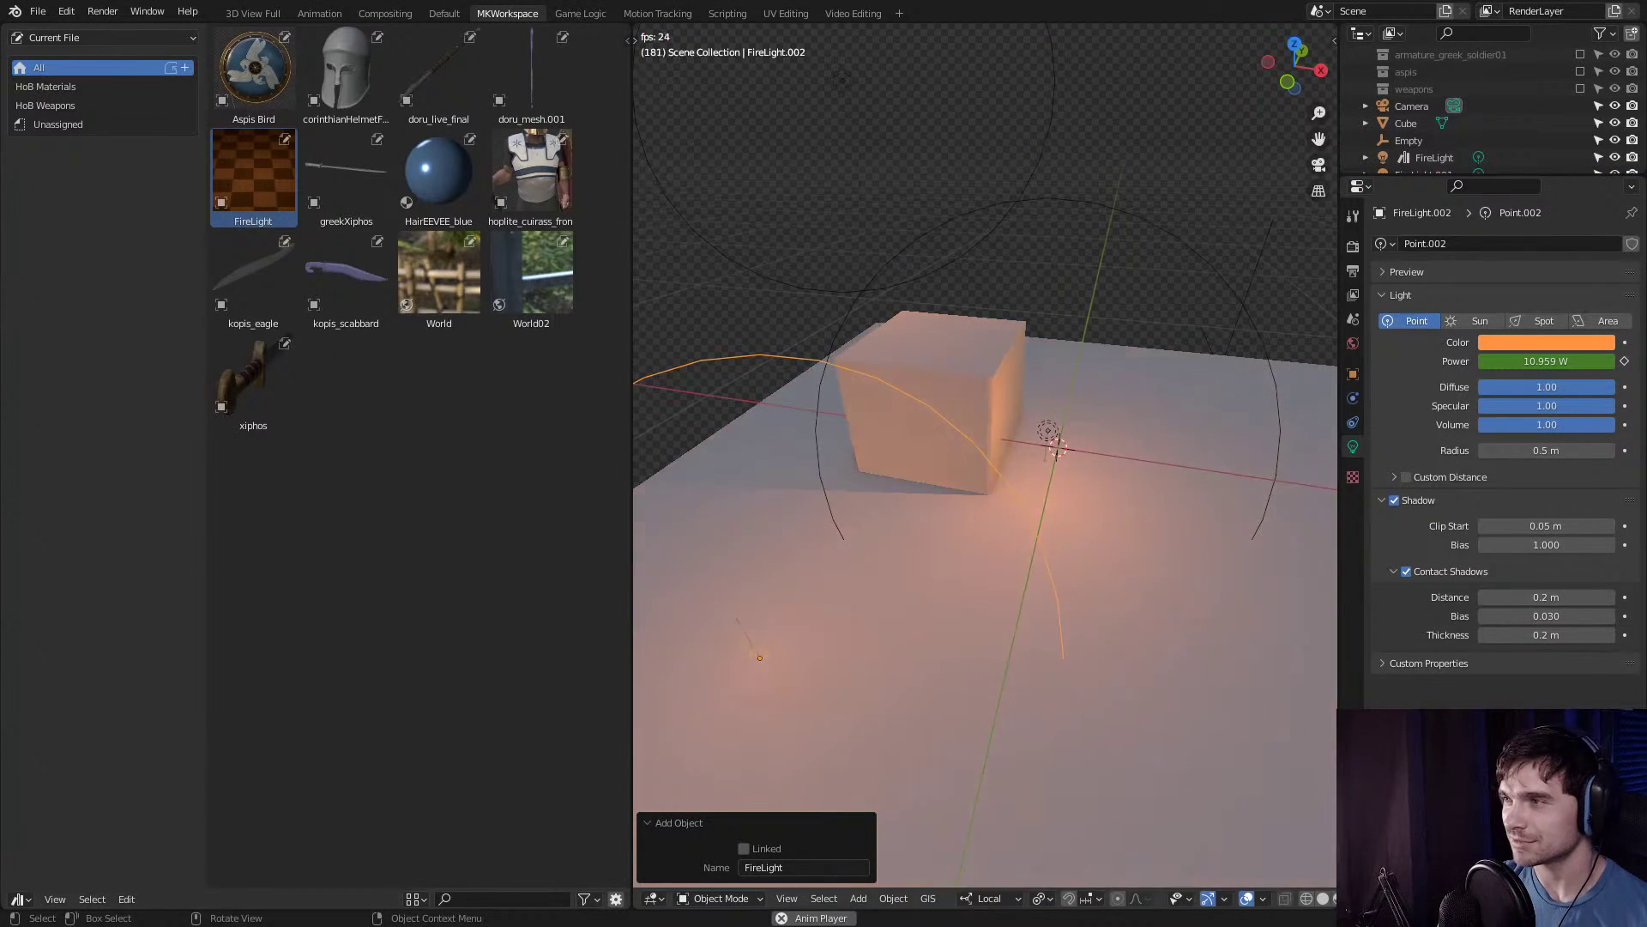
pyautogui.press('space')
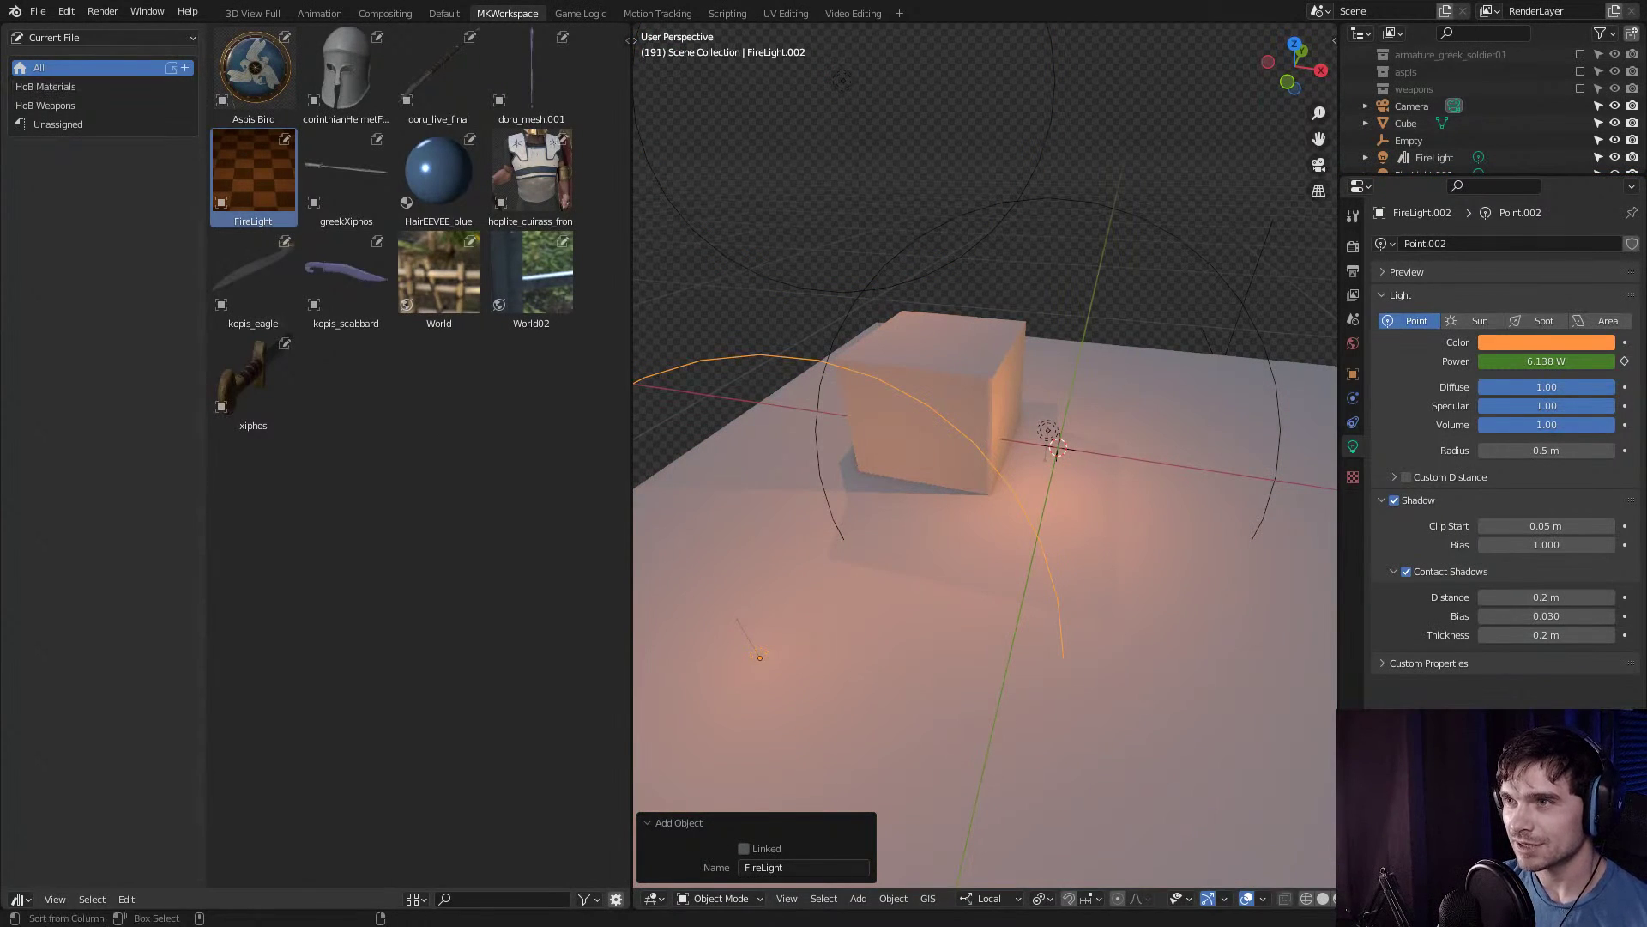
# Save the file and display the HoB library in the Asset Browser.
pyautogui.hotkey('ctrl', 's')
pyautogui.click(103, 38)
pyautogui.click(52, 86)
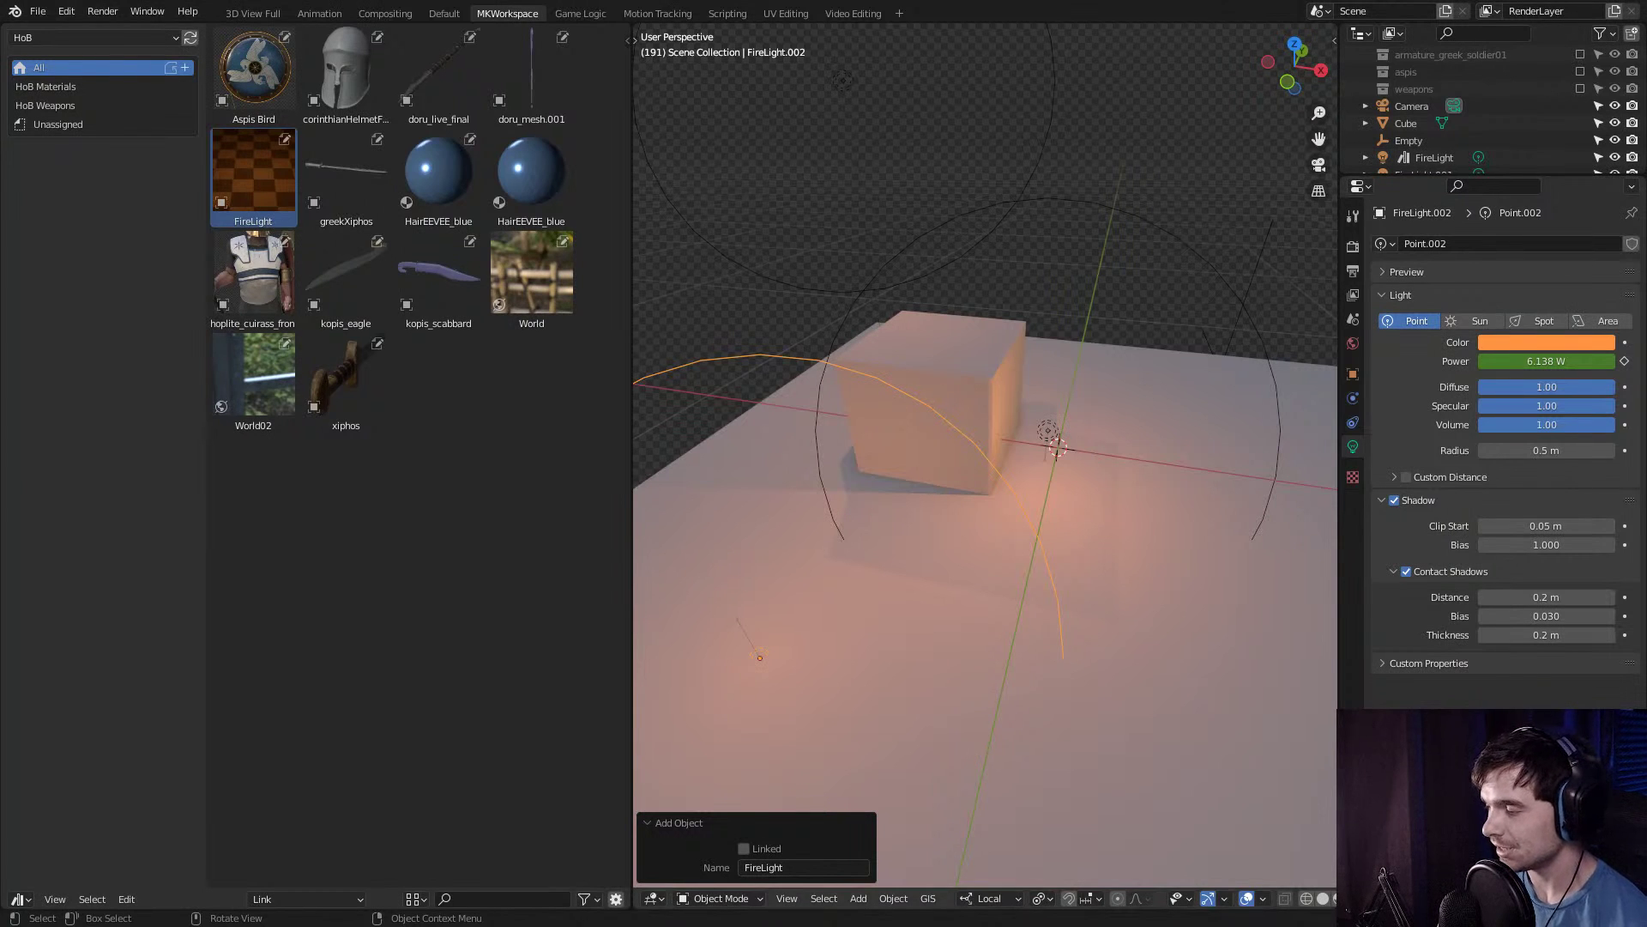
pyautogui.scroll(-5, 985, 455)
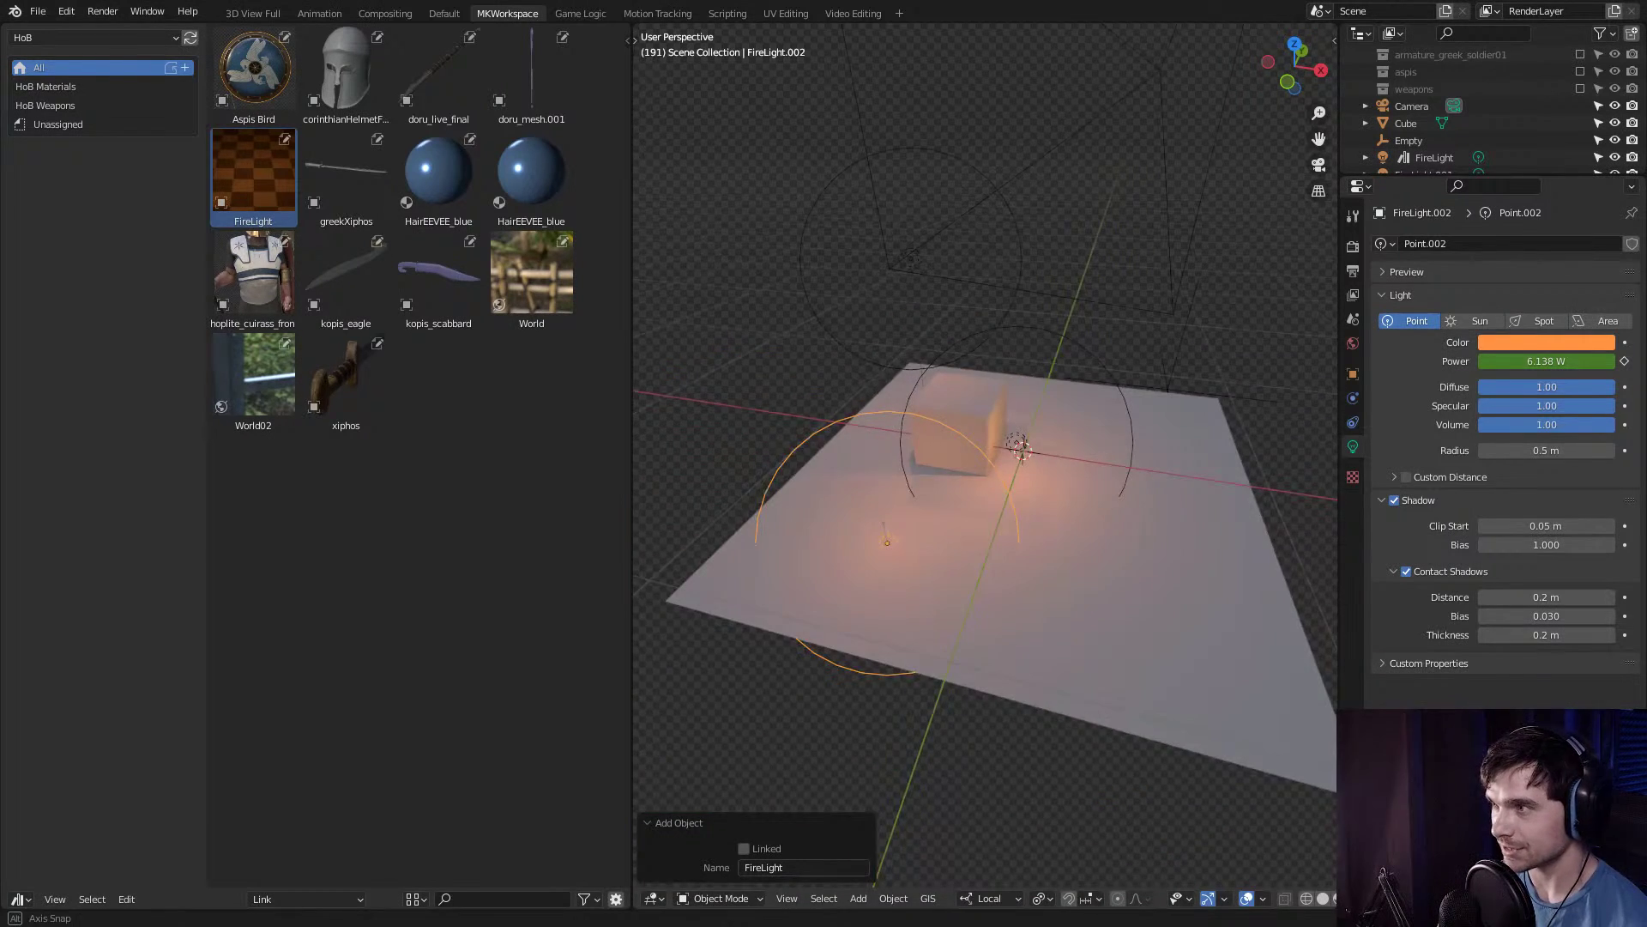
pyautogui.moveTo(985, 455); pyautogui.dragTo(927, 481, button='middle')
pyautogui.scroll(4, 985, 455)
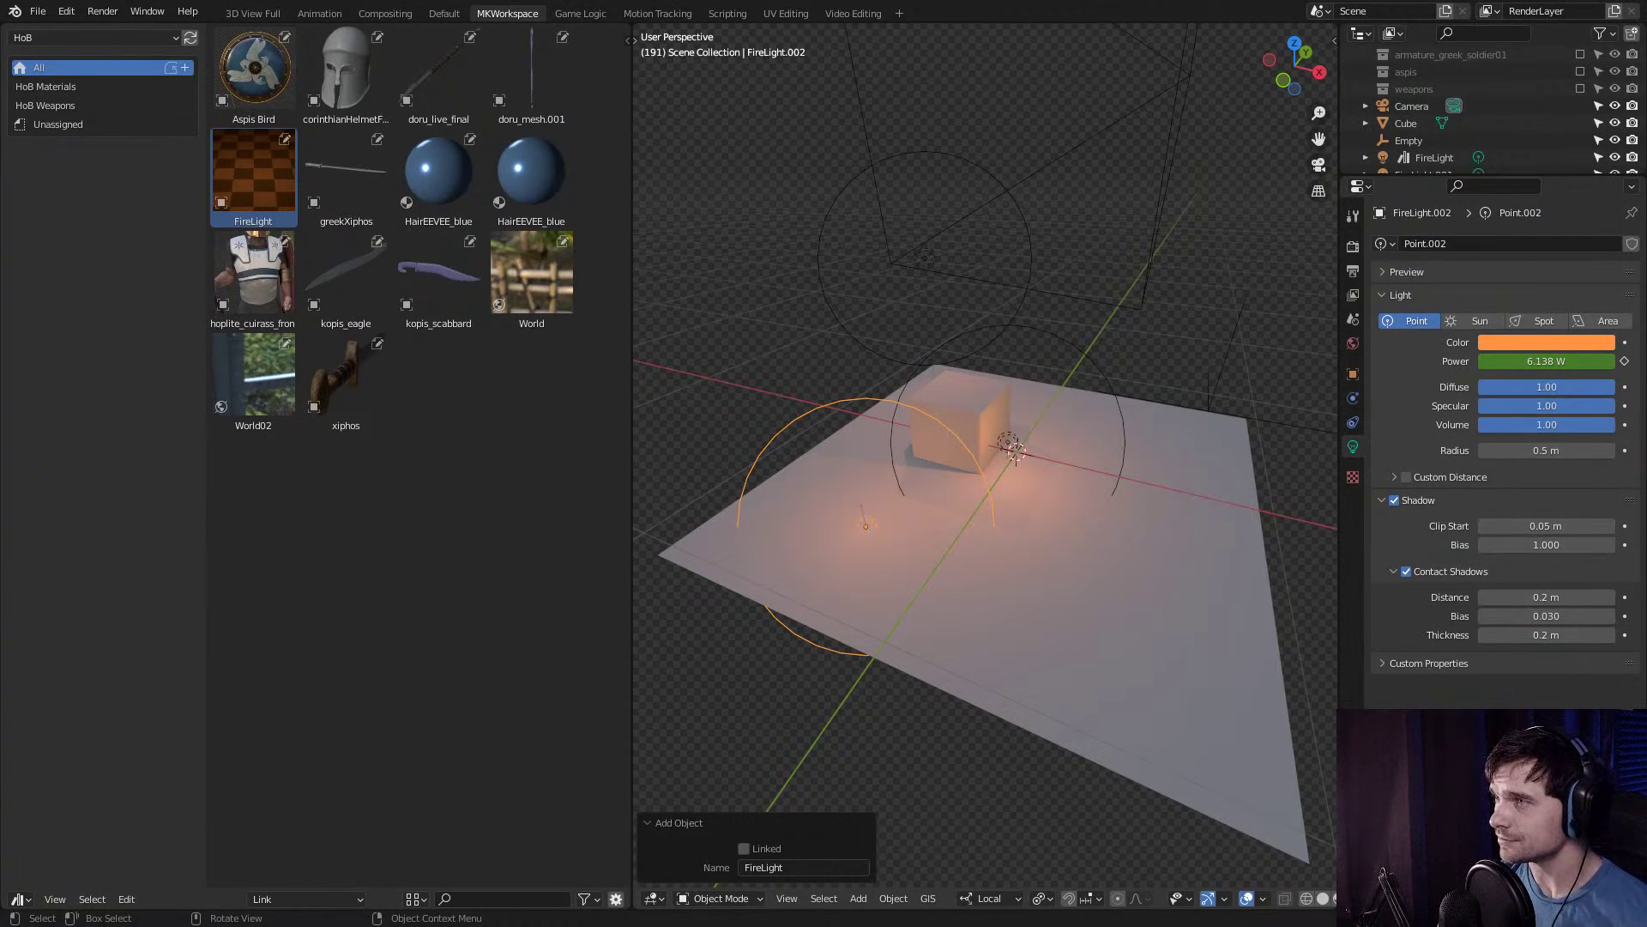
pyautogui.moveTo(987, 515); pyautogui.dragTo(1106, 515, button='middle')
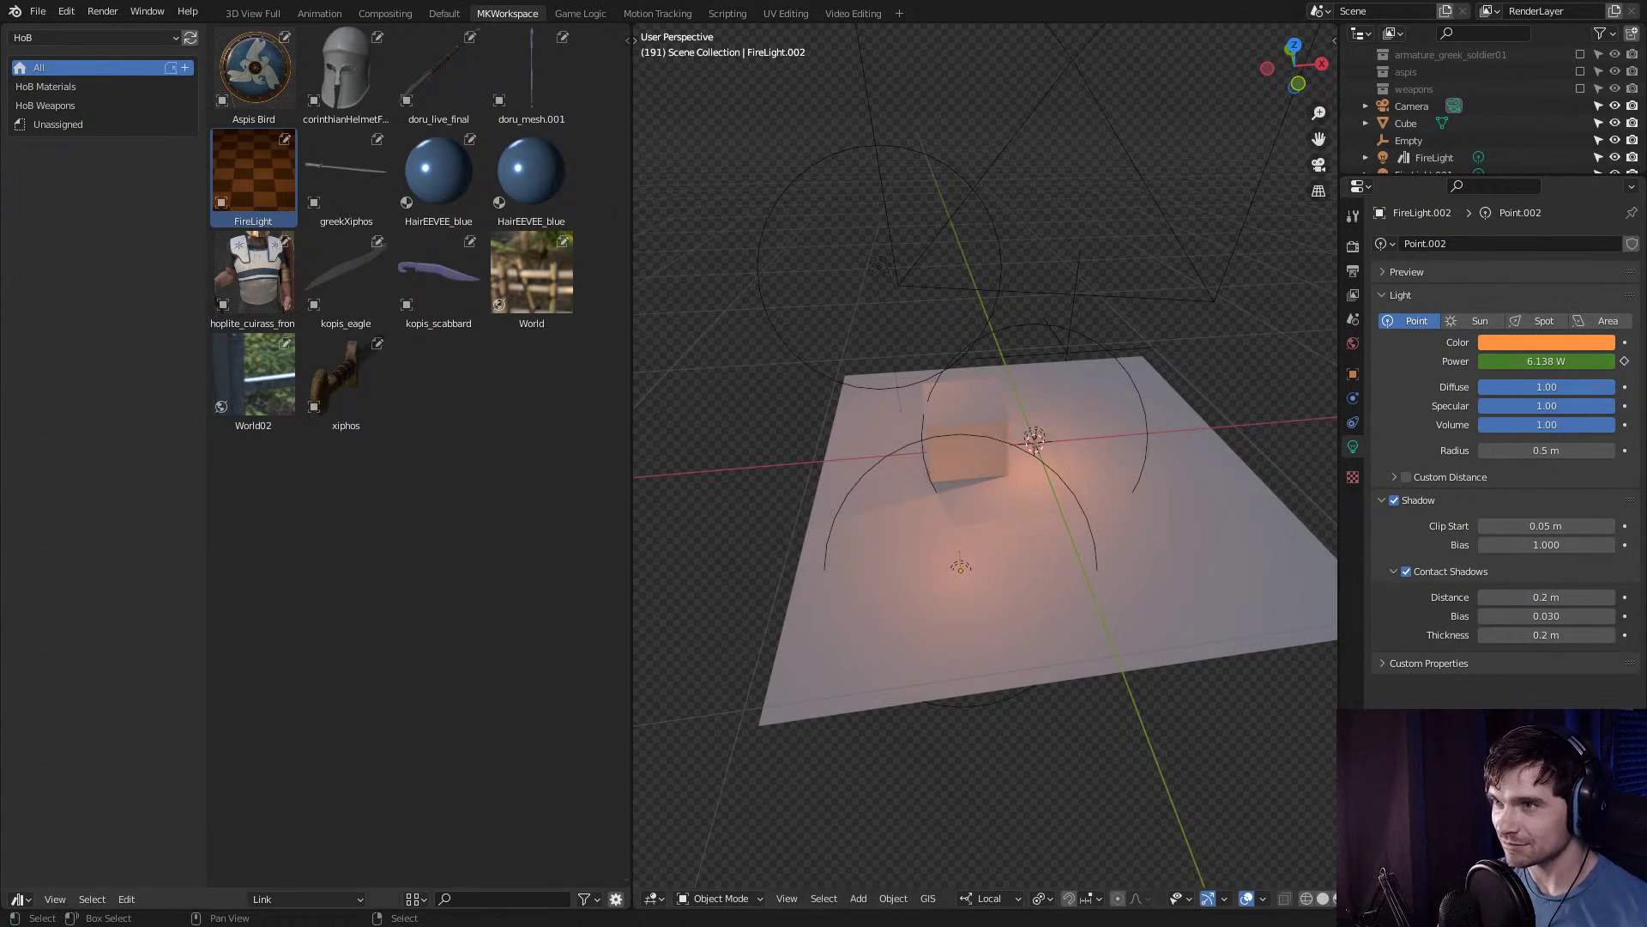
pyautogui.moveTo(986, 514); pyautogui.dragTo(1004, 517, button='middle')
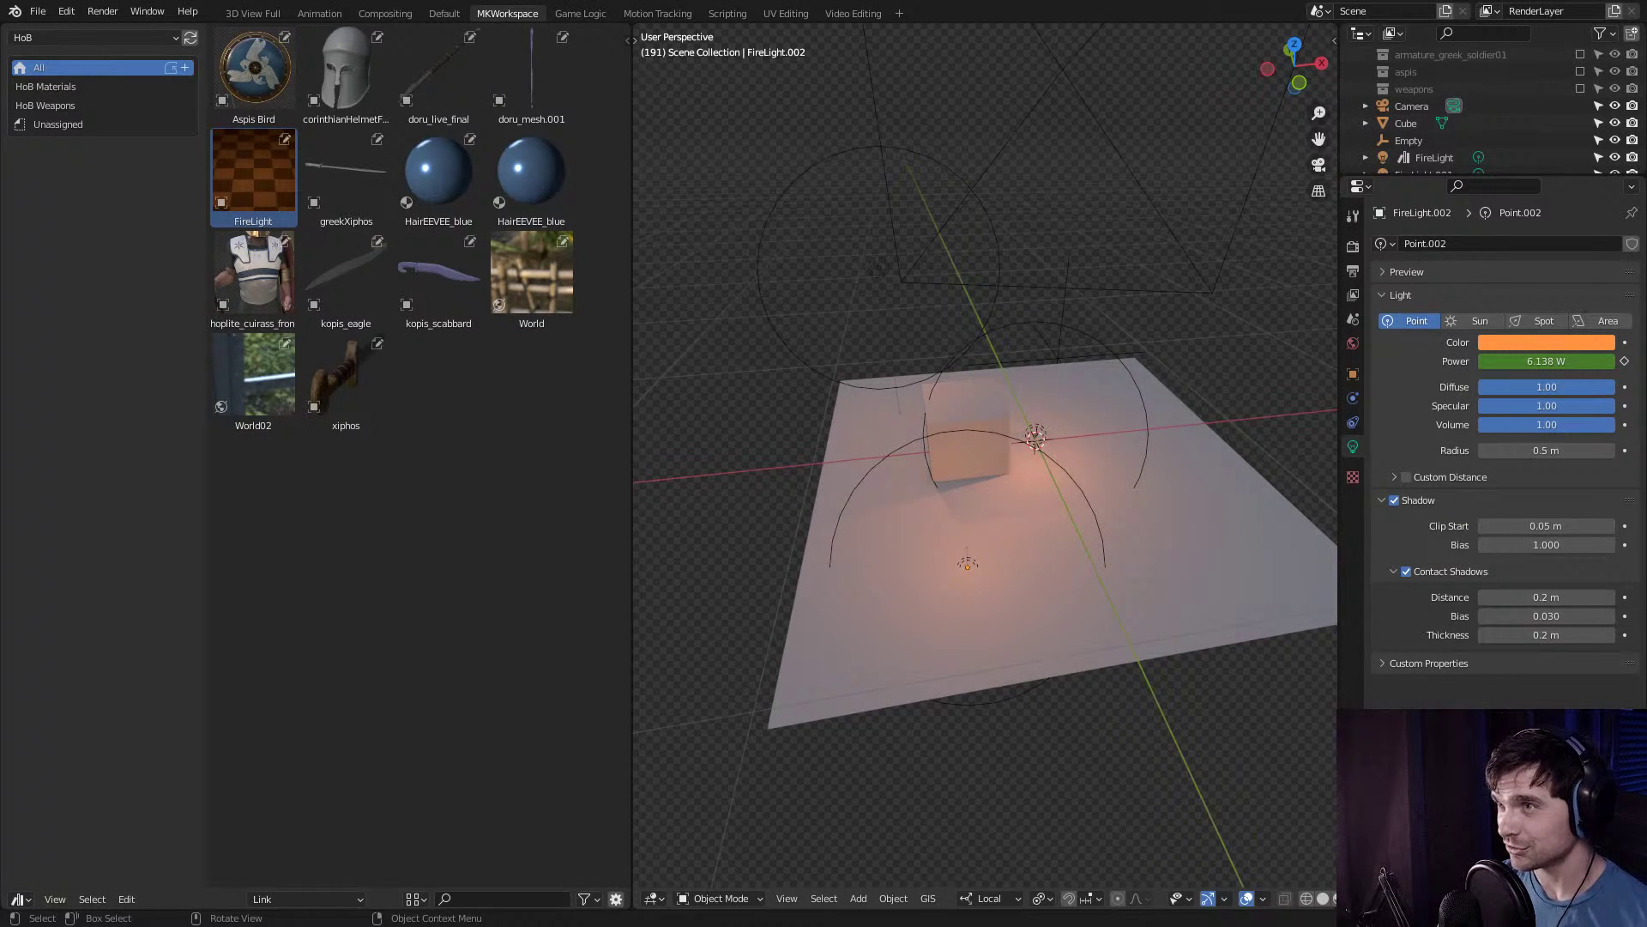
# Save the asset library file again and open the recent file aristides.blend.
pyautogui.hotkey('ctrl', 's')
pyautogui.click(38, 12)
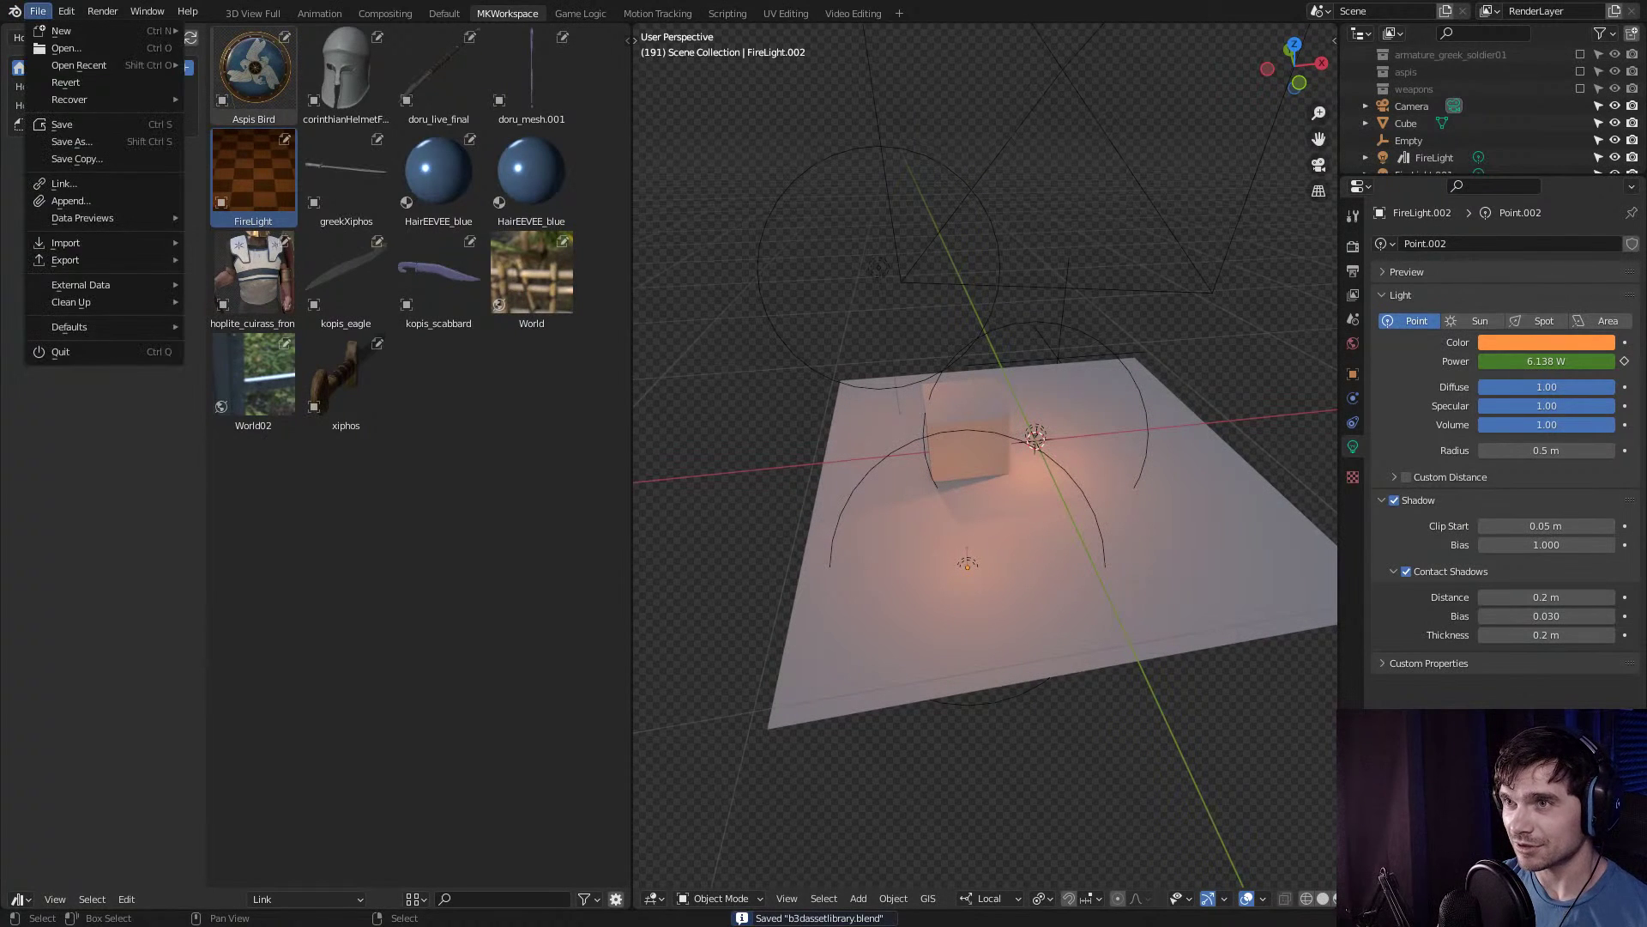
pyautogui.moveTo(86, 65)
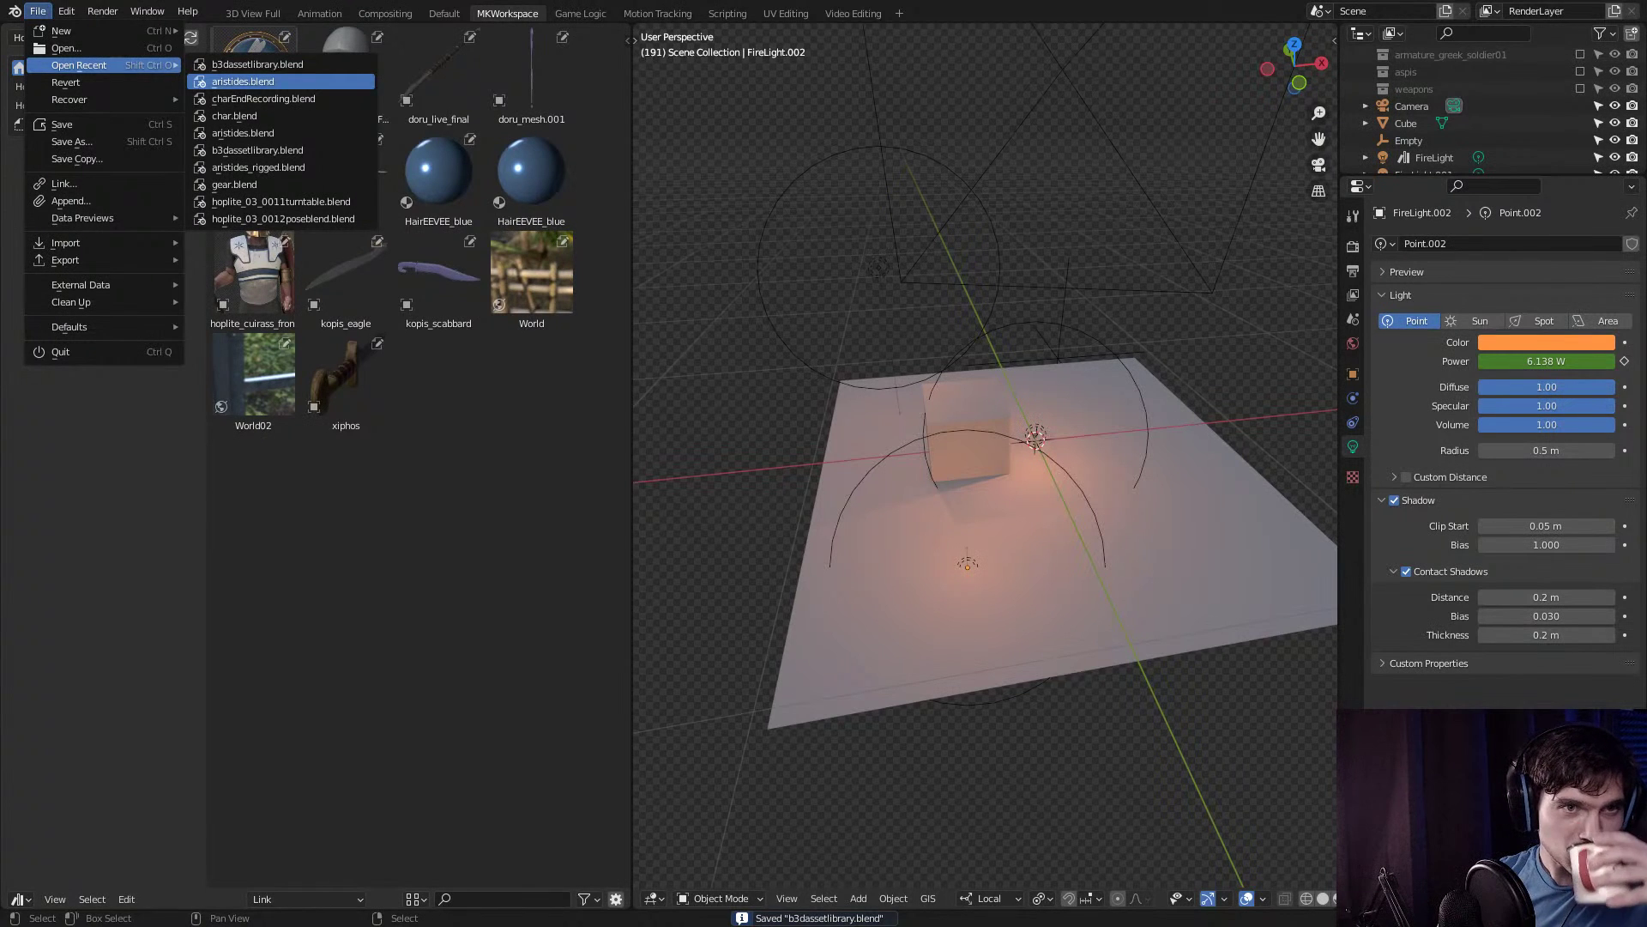
pyautogui.click(243, 81)
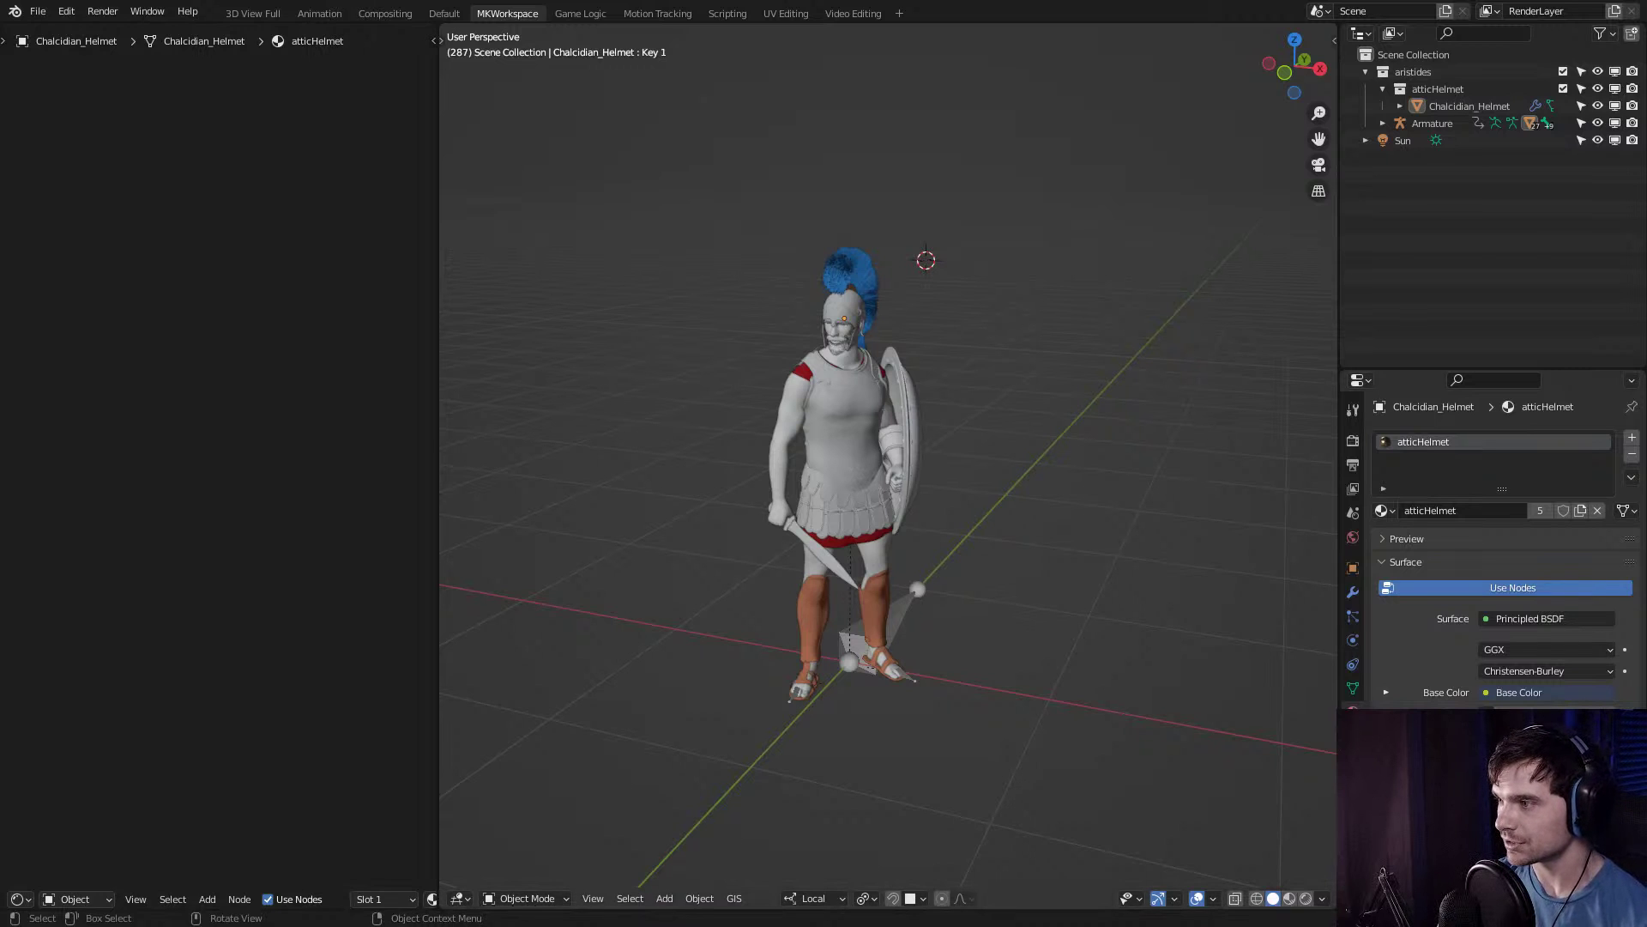
# Add a point light to the soldier scene and move it slightly away from the 3D cursor, beside the helmet.
pyautogui.click(1432, 123)
pyautogui.scroll(2, 888, 455)
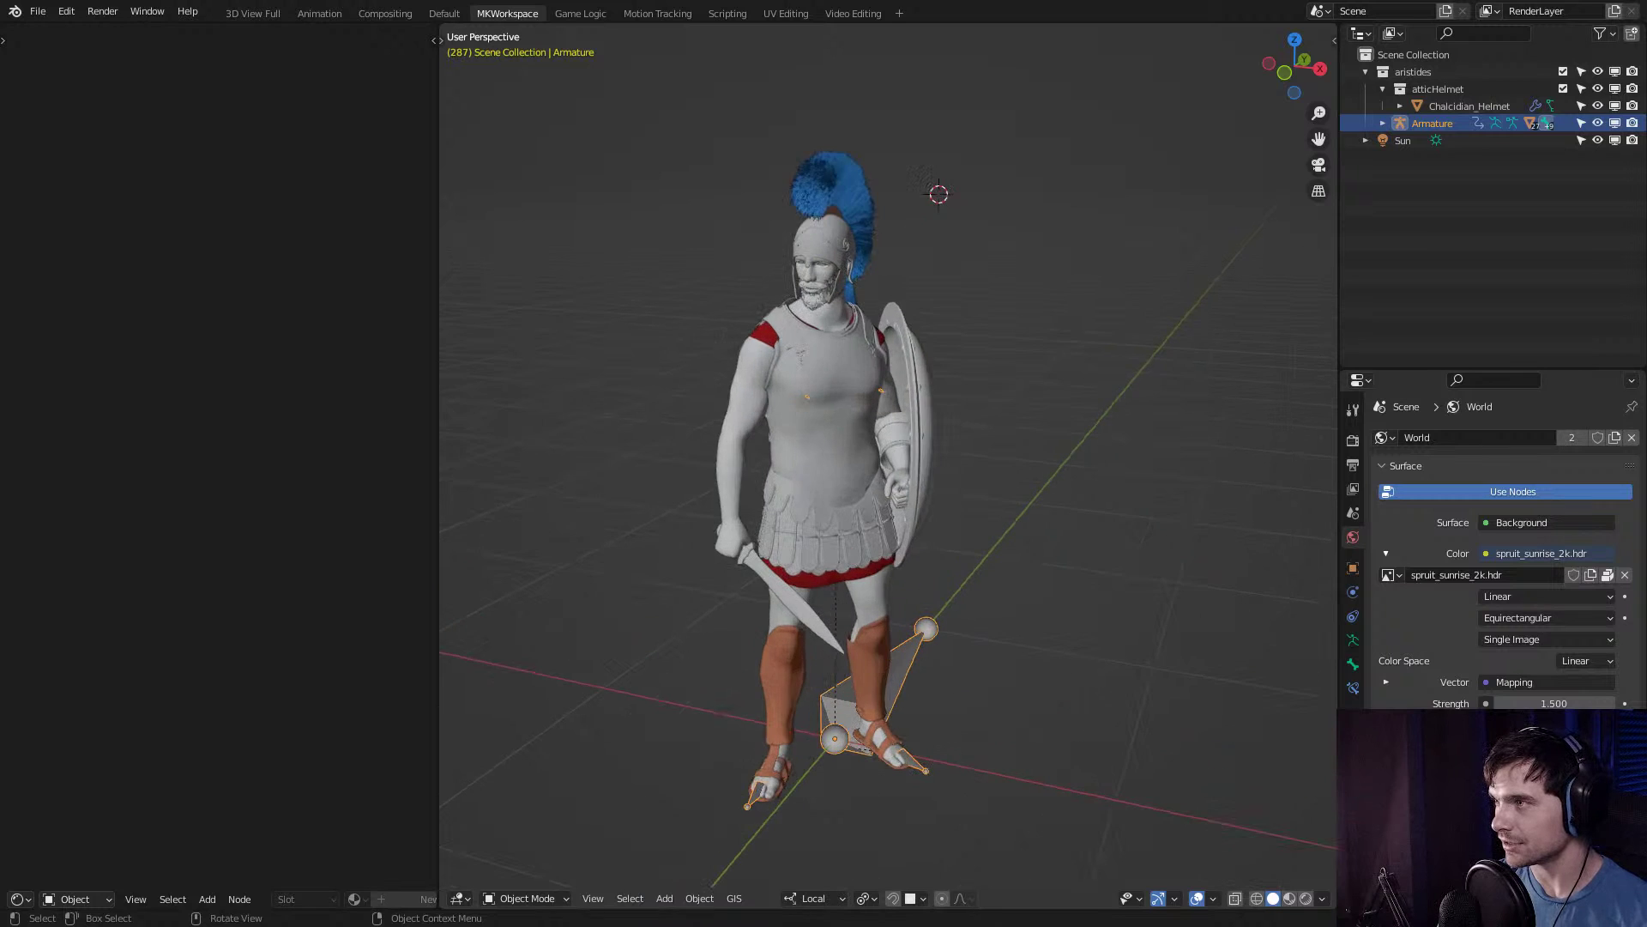
pyautogui.moveTo(918, 463); pyautogui.dragTo(862, 463, button='middle')
pyautogui.hotkey('alt', 'a')
pyautogui.hotkey('shift', 'a')
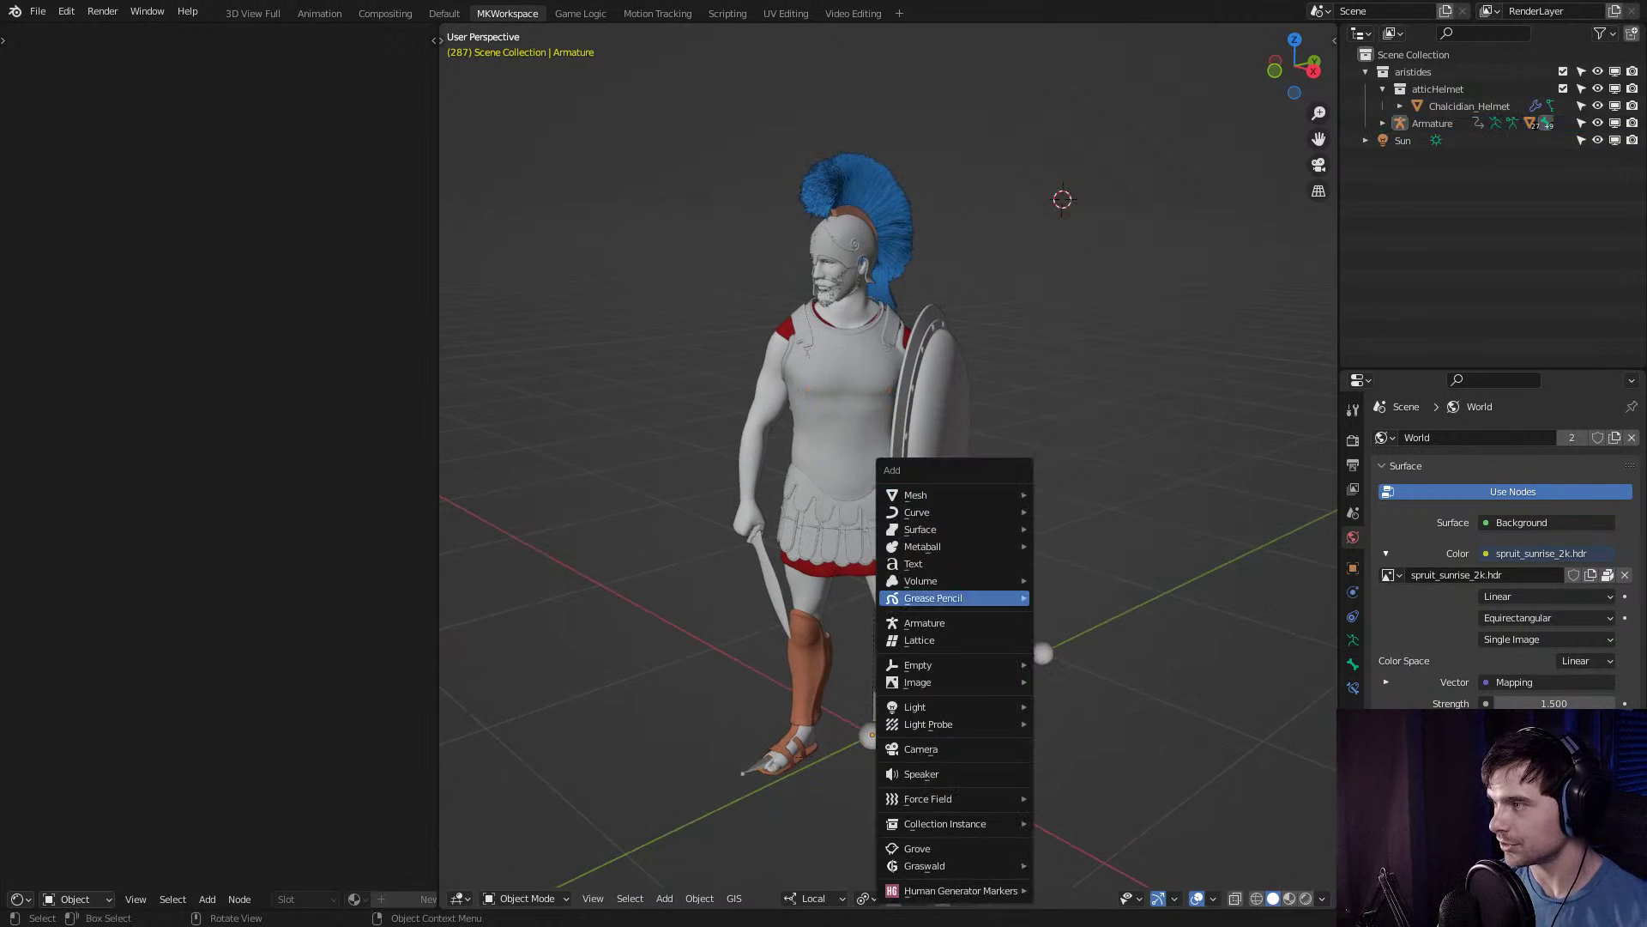
pyautogui.moveTo(952, 706)
pyautogui.click(1072, 706)
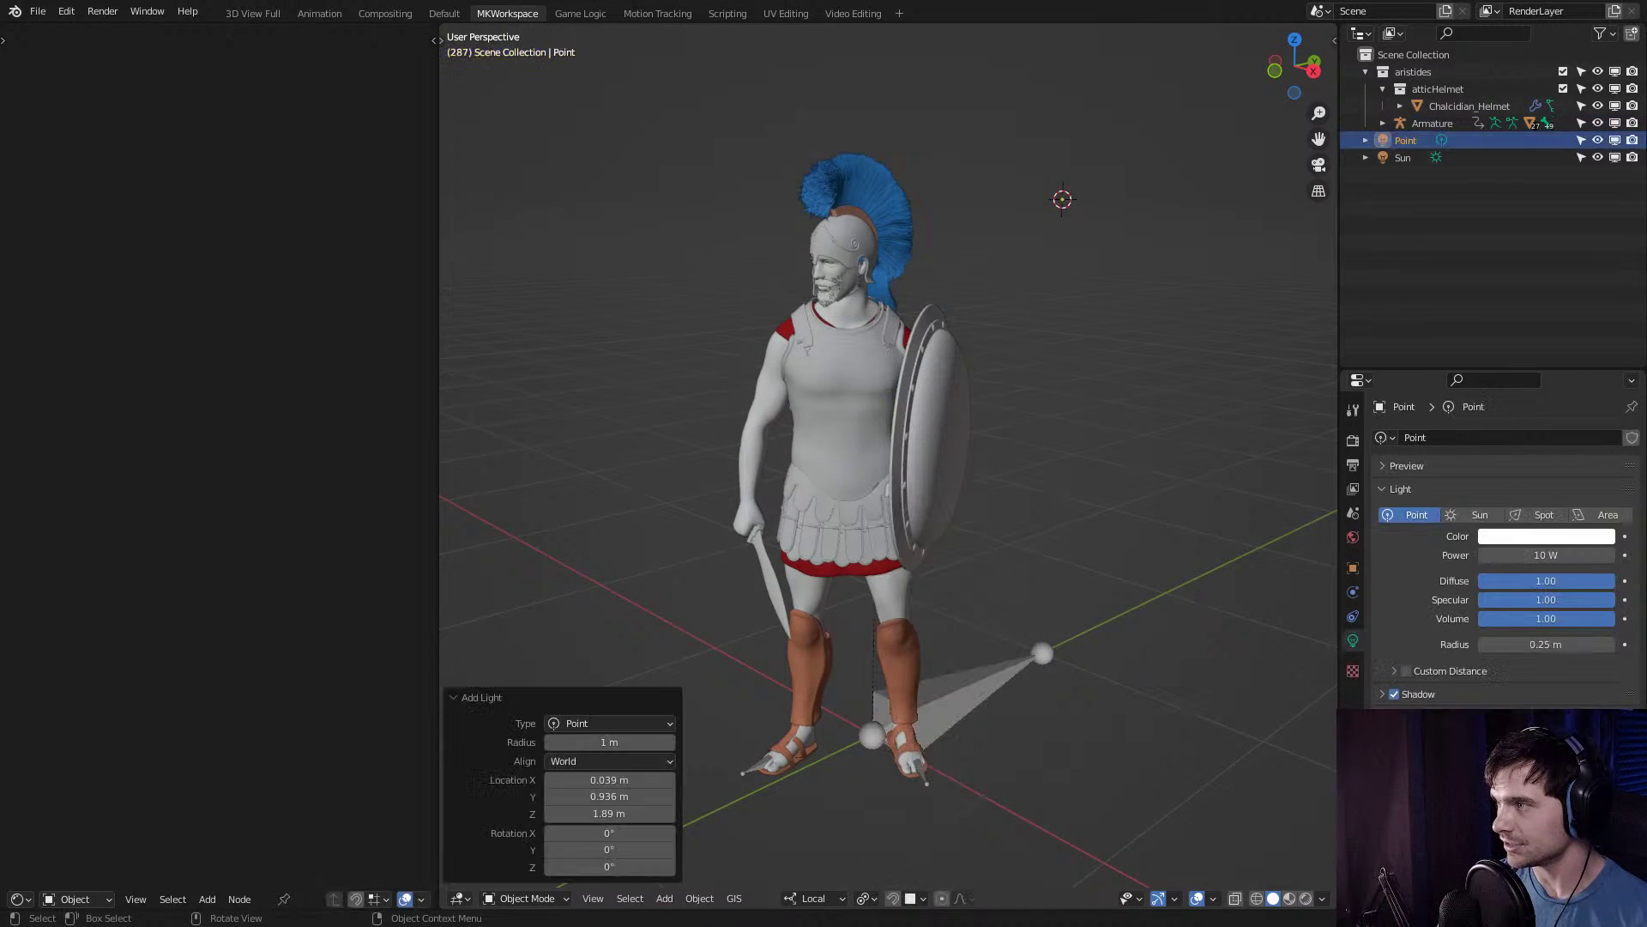
pyautogui.press('g')
pyautogui.click(1160, 178)
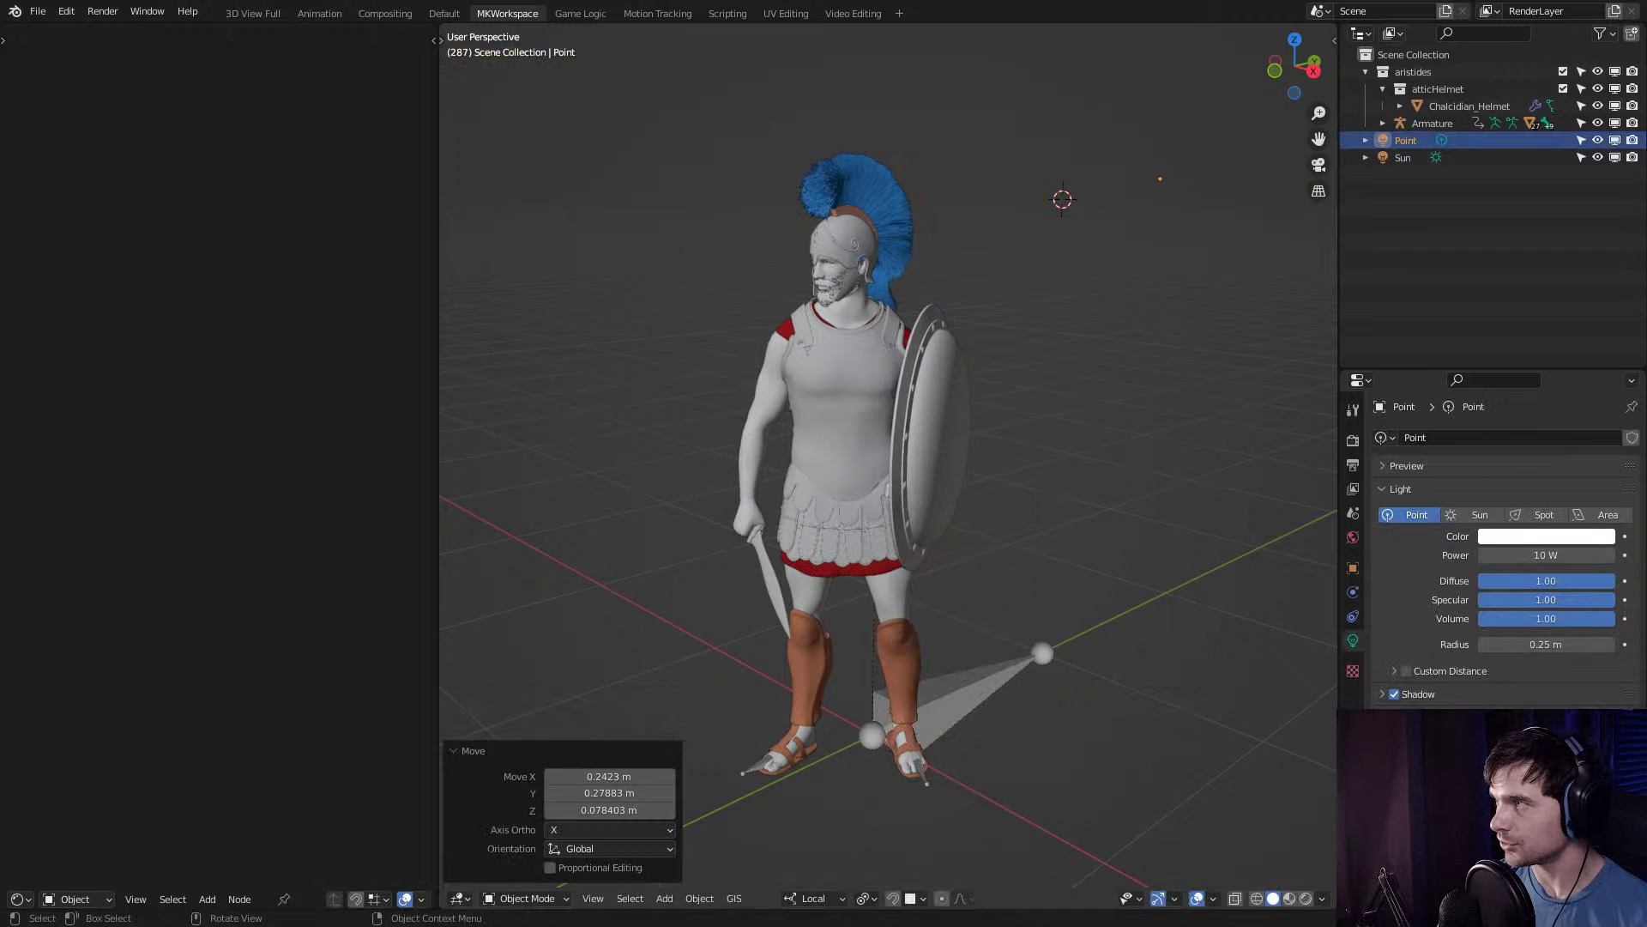
# Insert a keyframe on the point light's power and change the Shader Editor area to a Graph Editor.
pyautogui.rightClick(1546, 555)
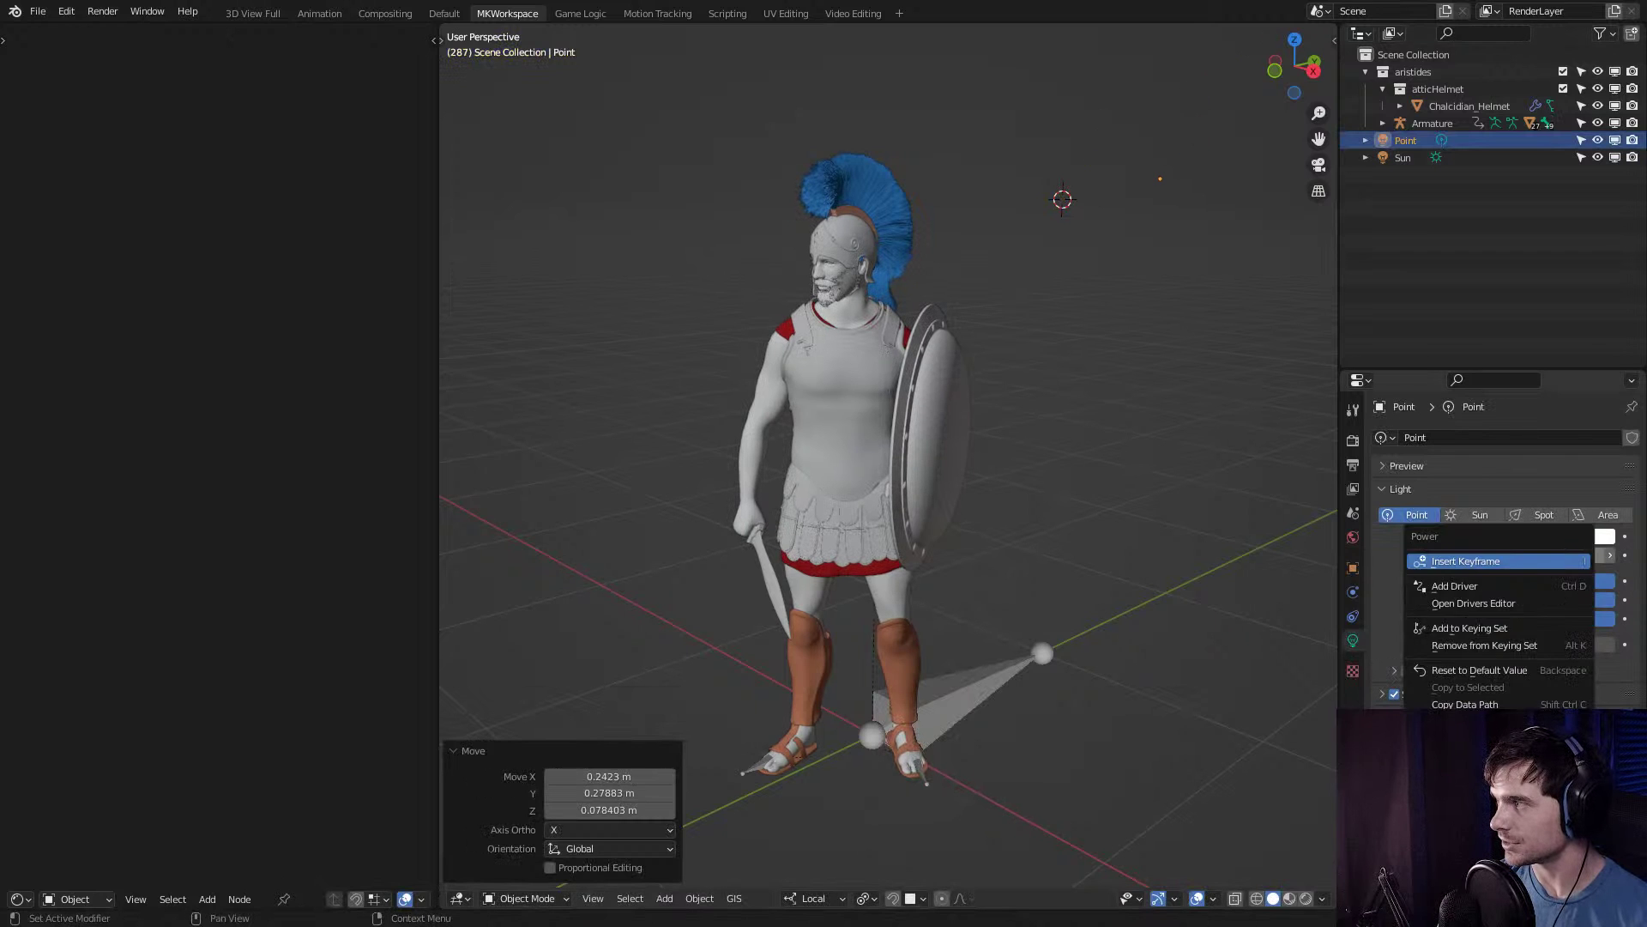
pyautogui.click(1510, 559)
pyautogui.click(74, 898)
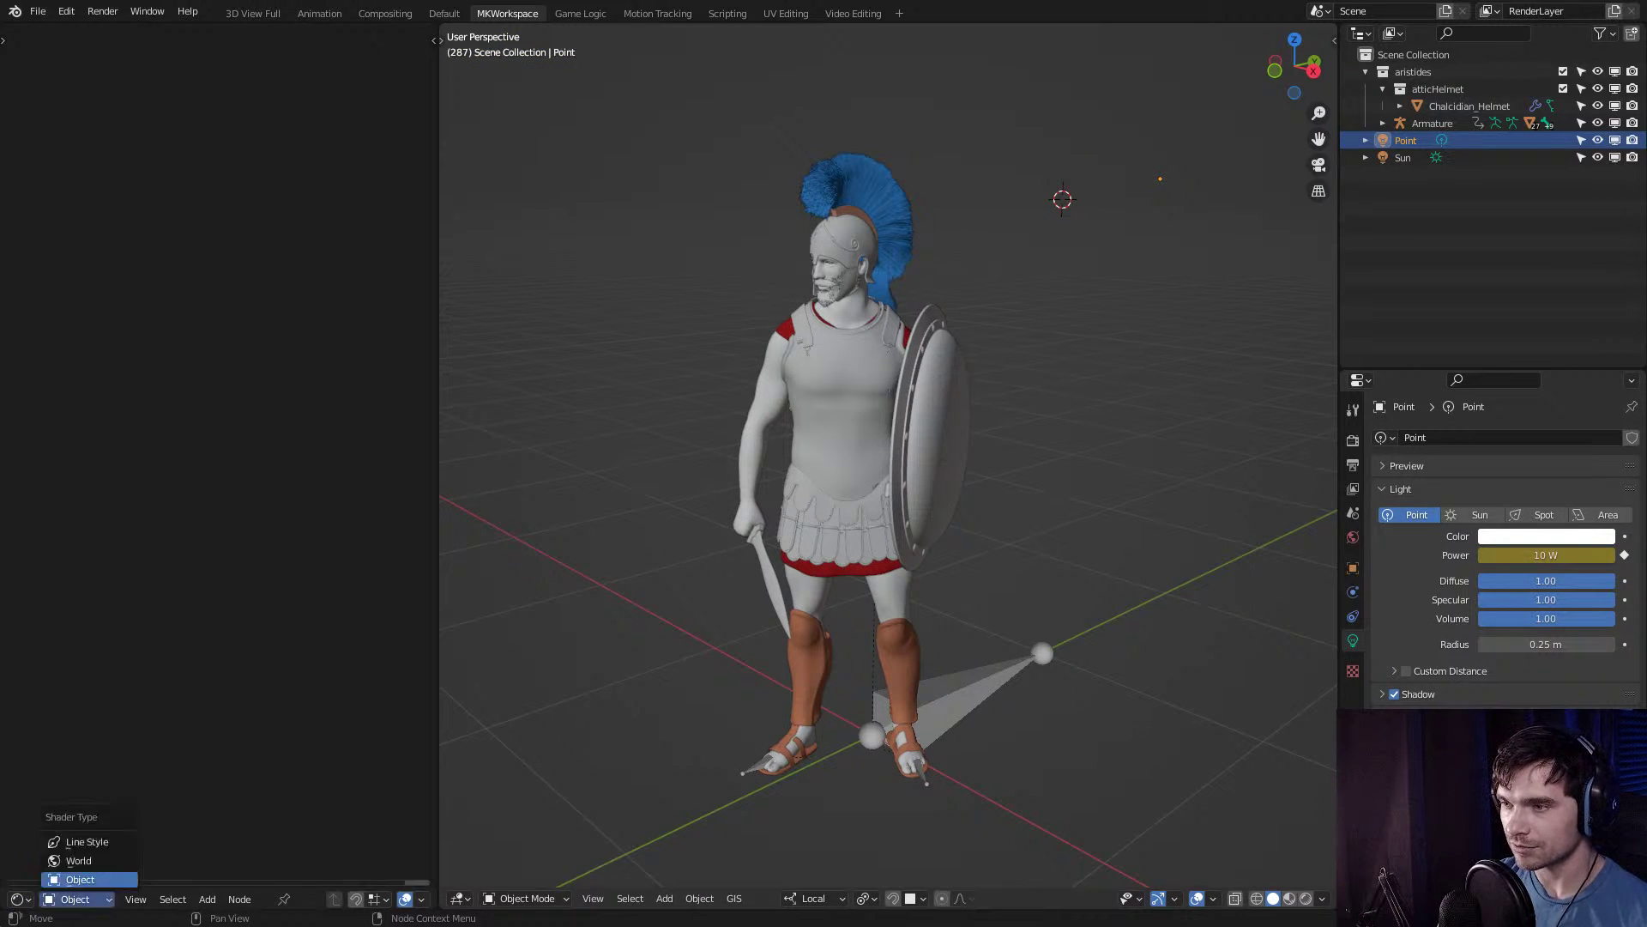
pyautogui.click(17, 898)
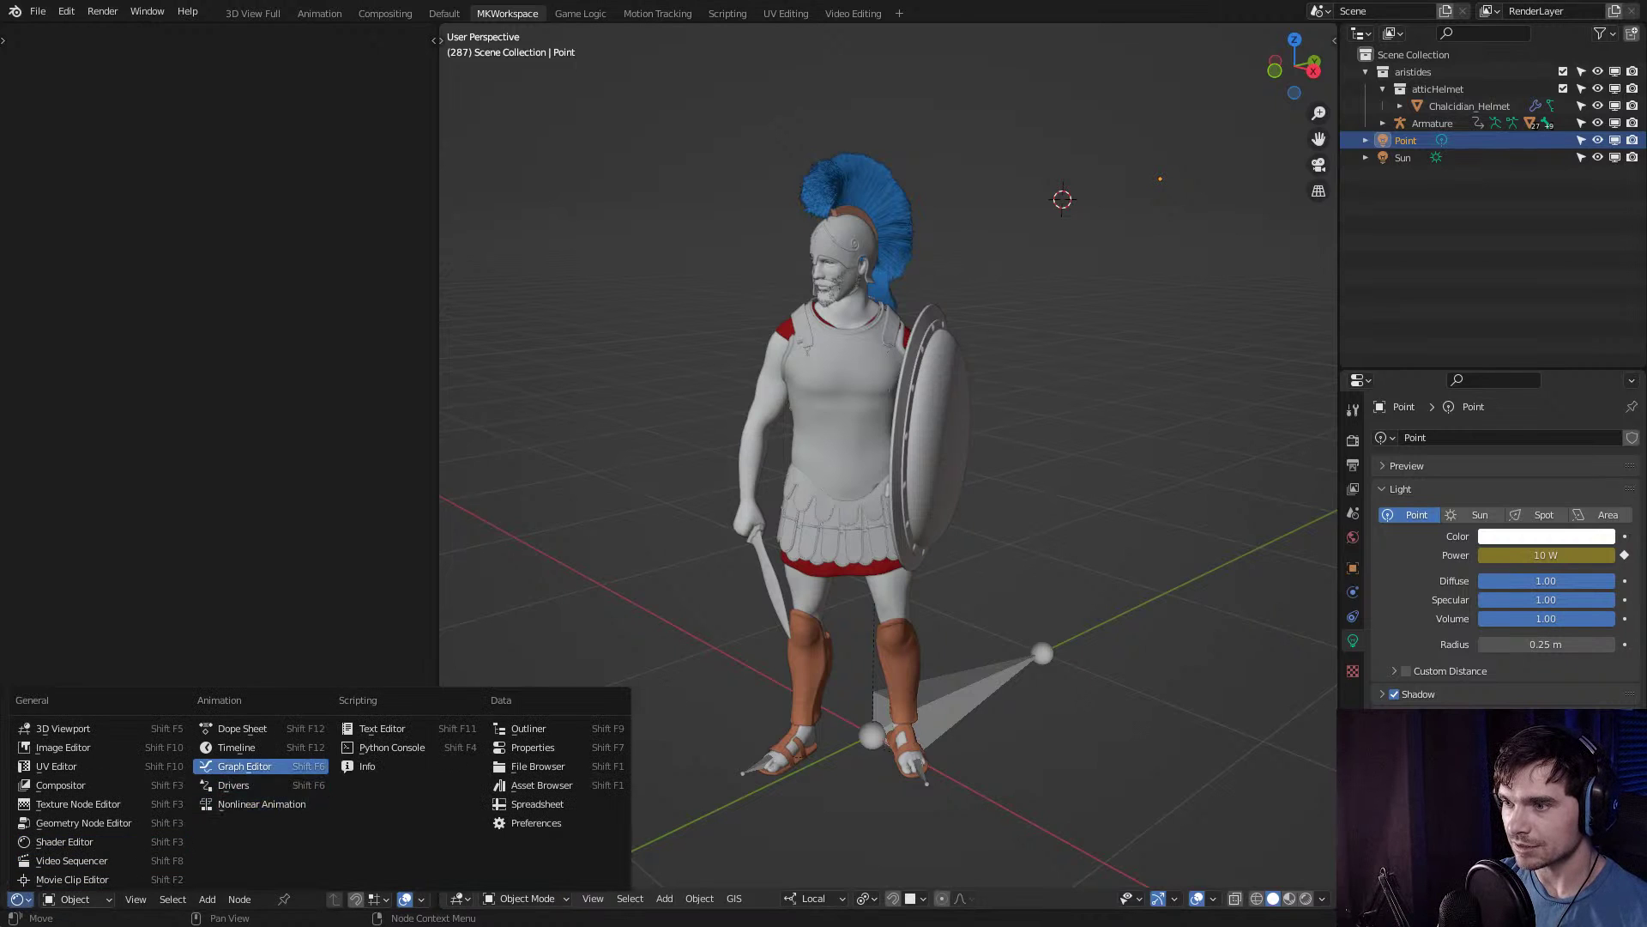
pyautogui.click(243, 766)
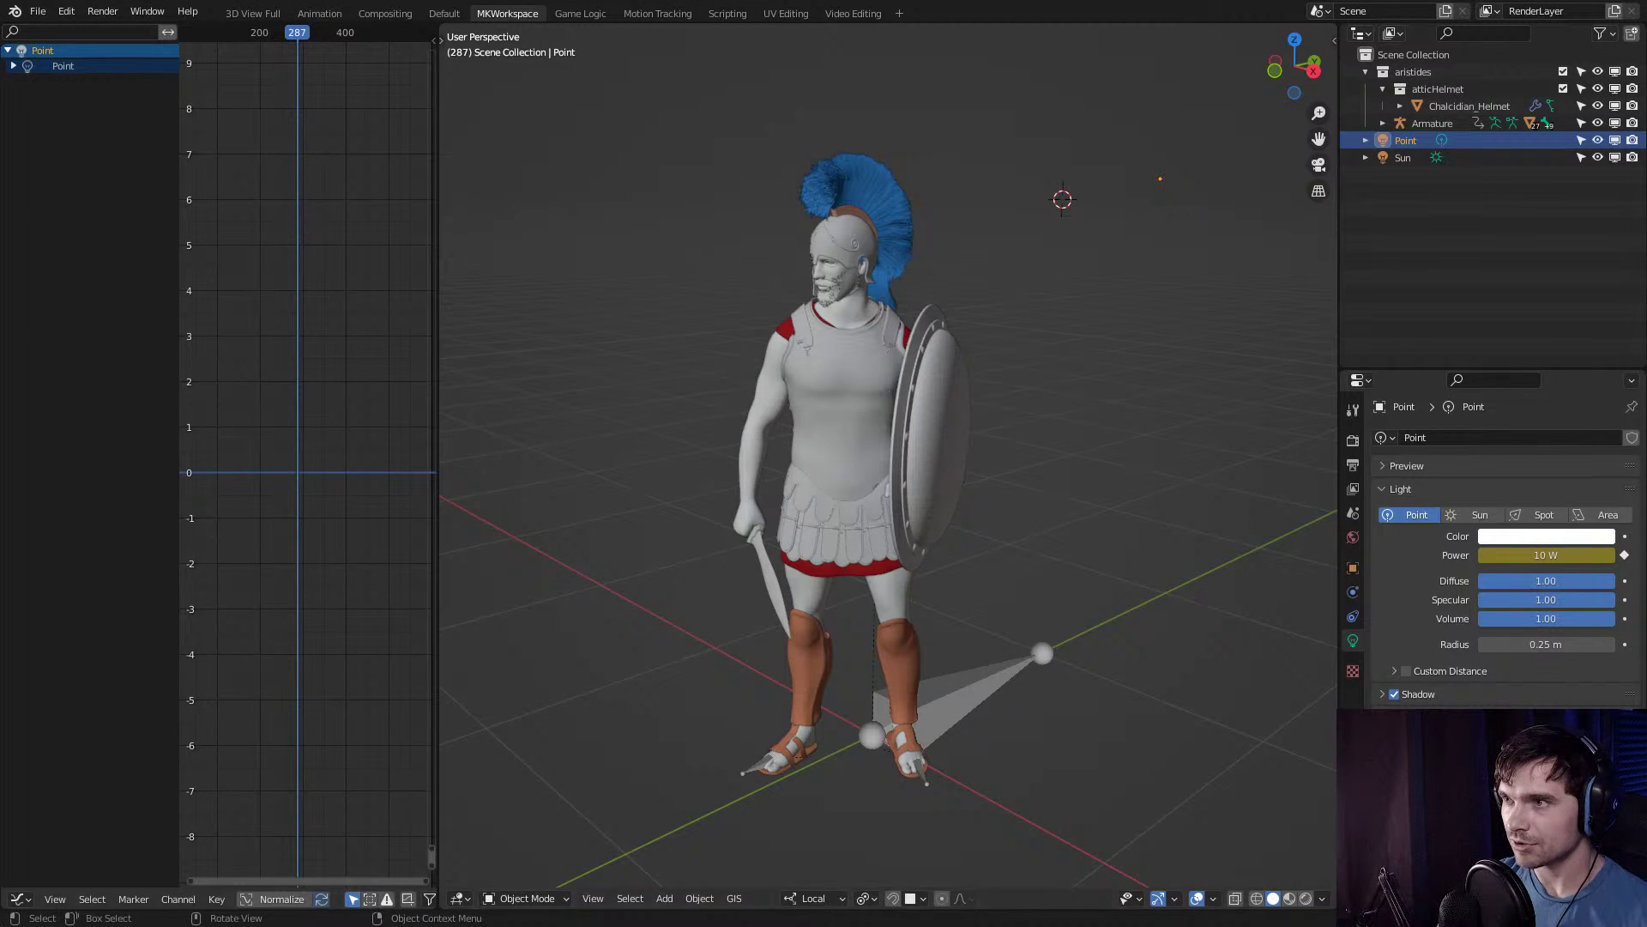
# Enlarge the Graph Editor, frame the light's Power curve, and show the modifier settings for that channel.
pyautogui.moveTo(438, 463); pyautogui.dragTo(700, 463)
pyautogui.press('Home')
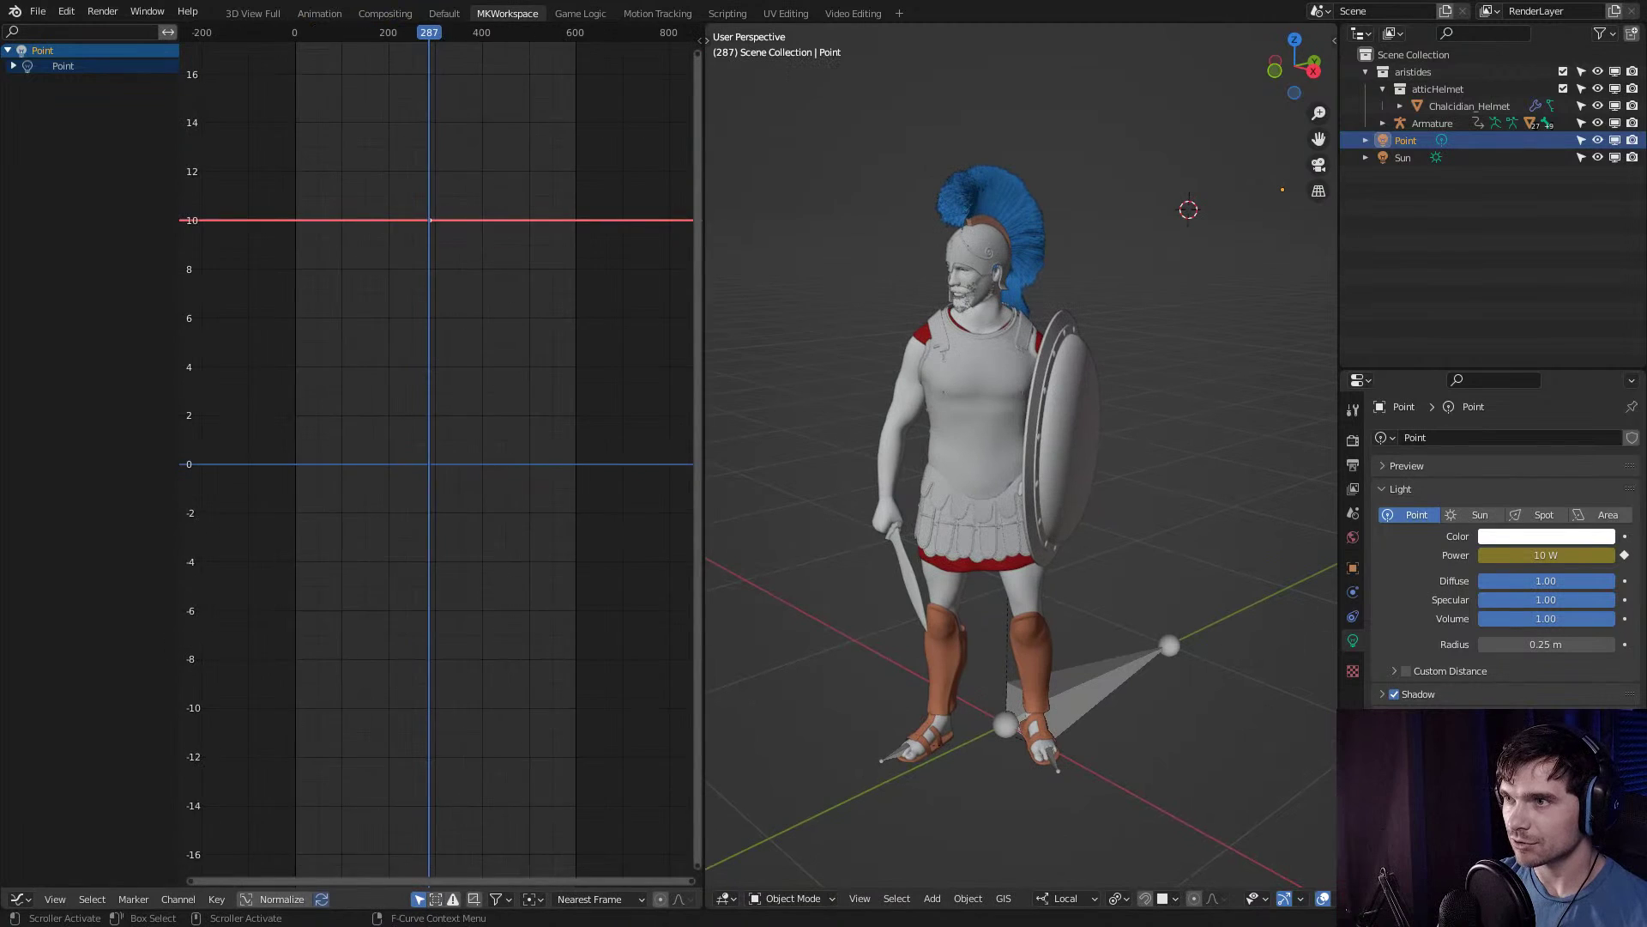
pyautogui.moveTo(314, 193); pyautogui.dragTo(559, 344)
pyautogui.press('n')
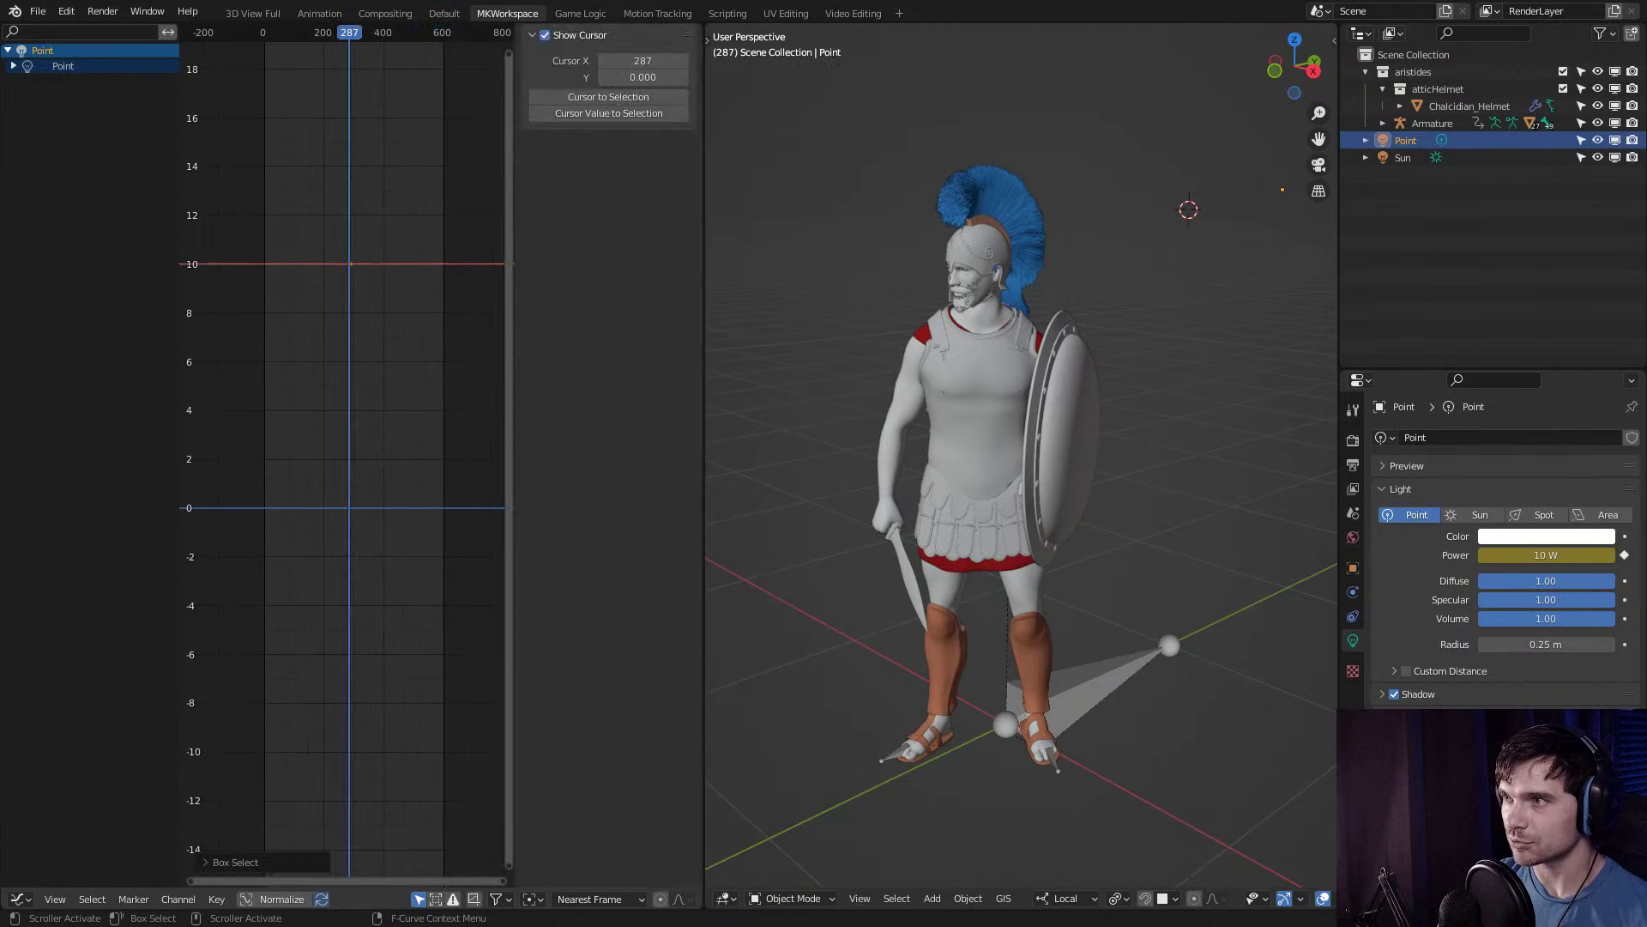
pyautogui.click(12, 65)
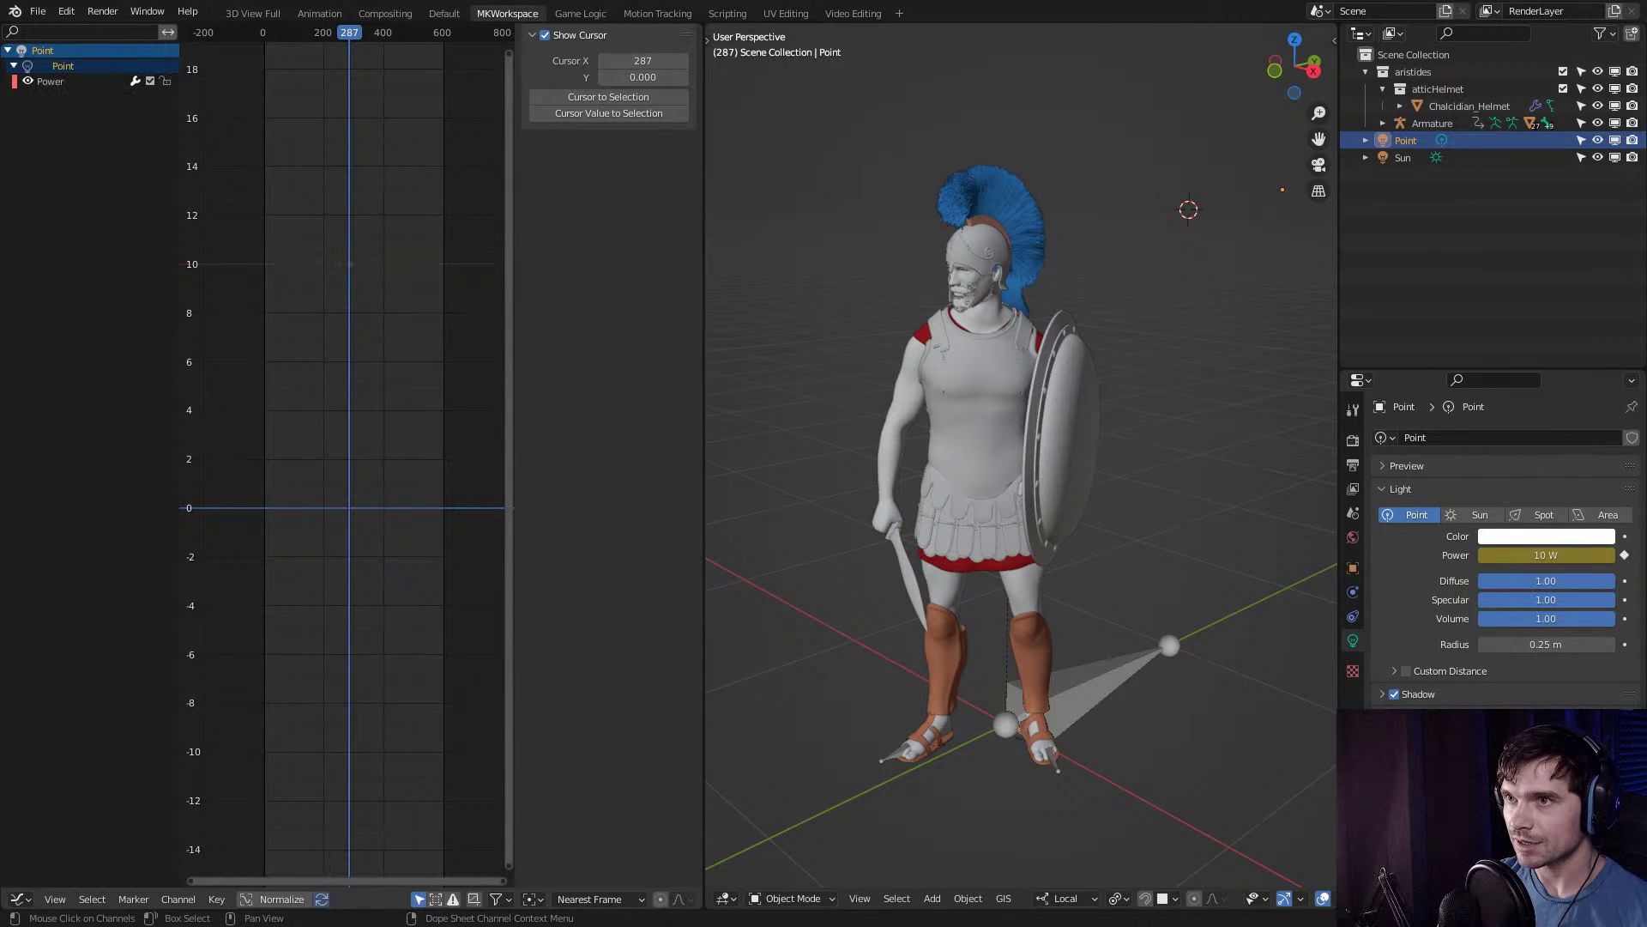
pyautogui.click(50, 81)
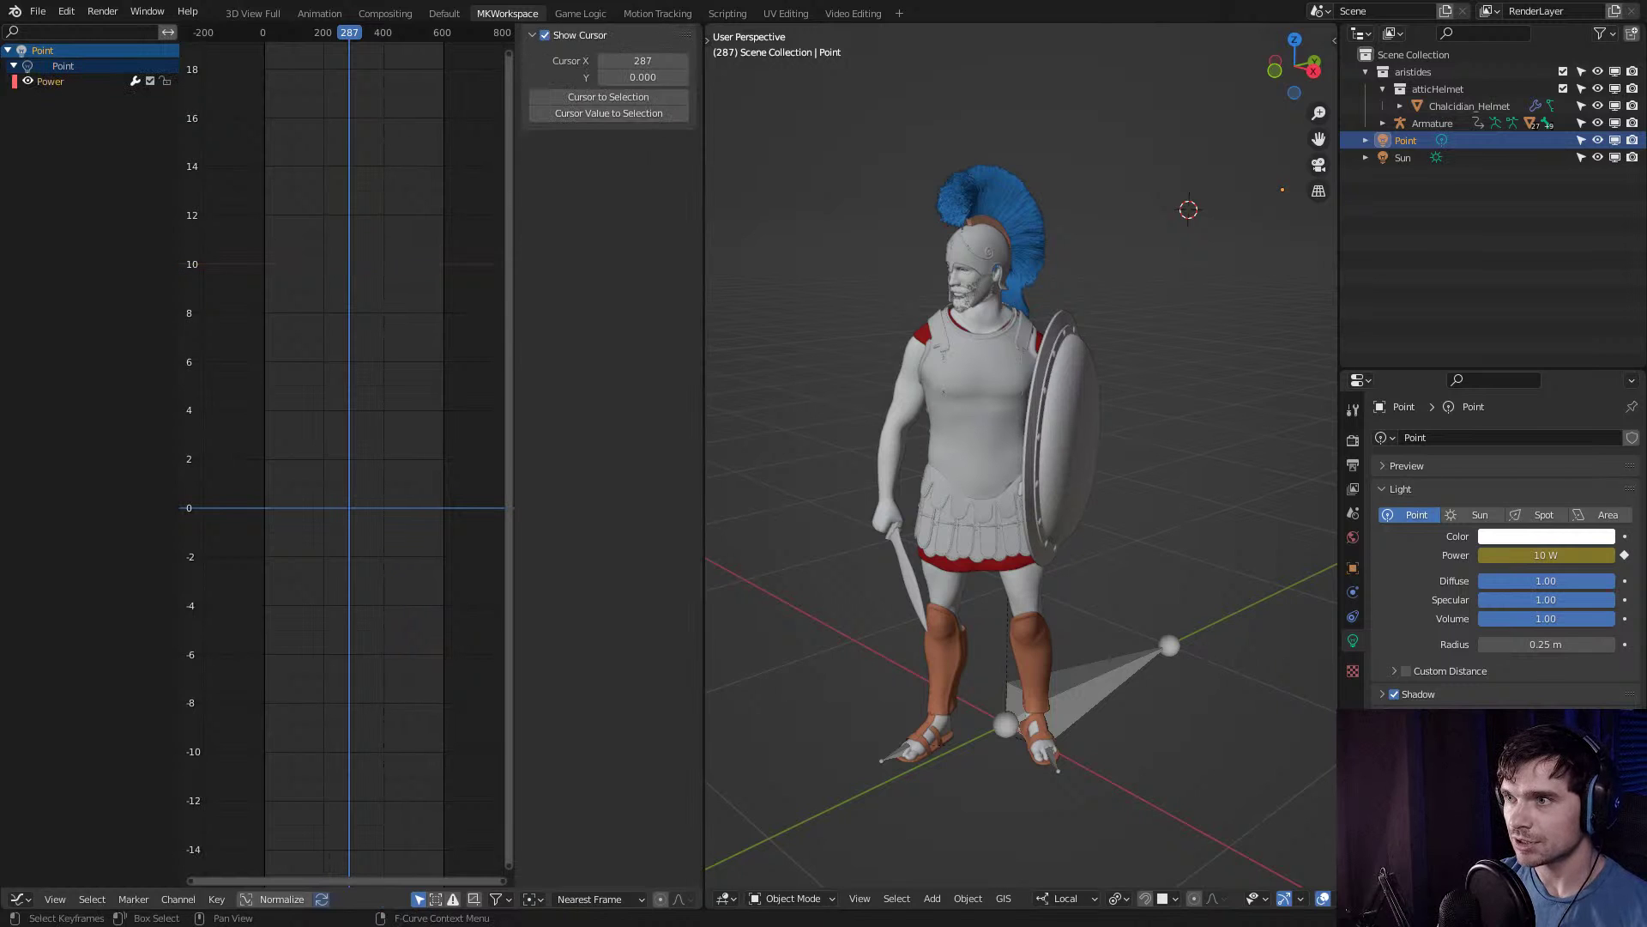
pyautogui.click(692, 101)
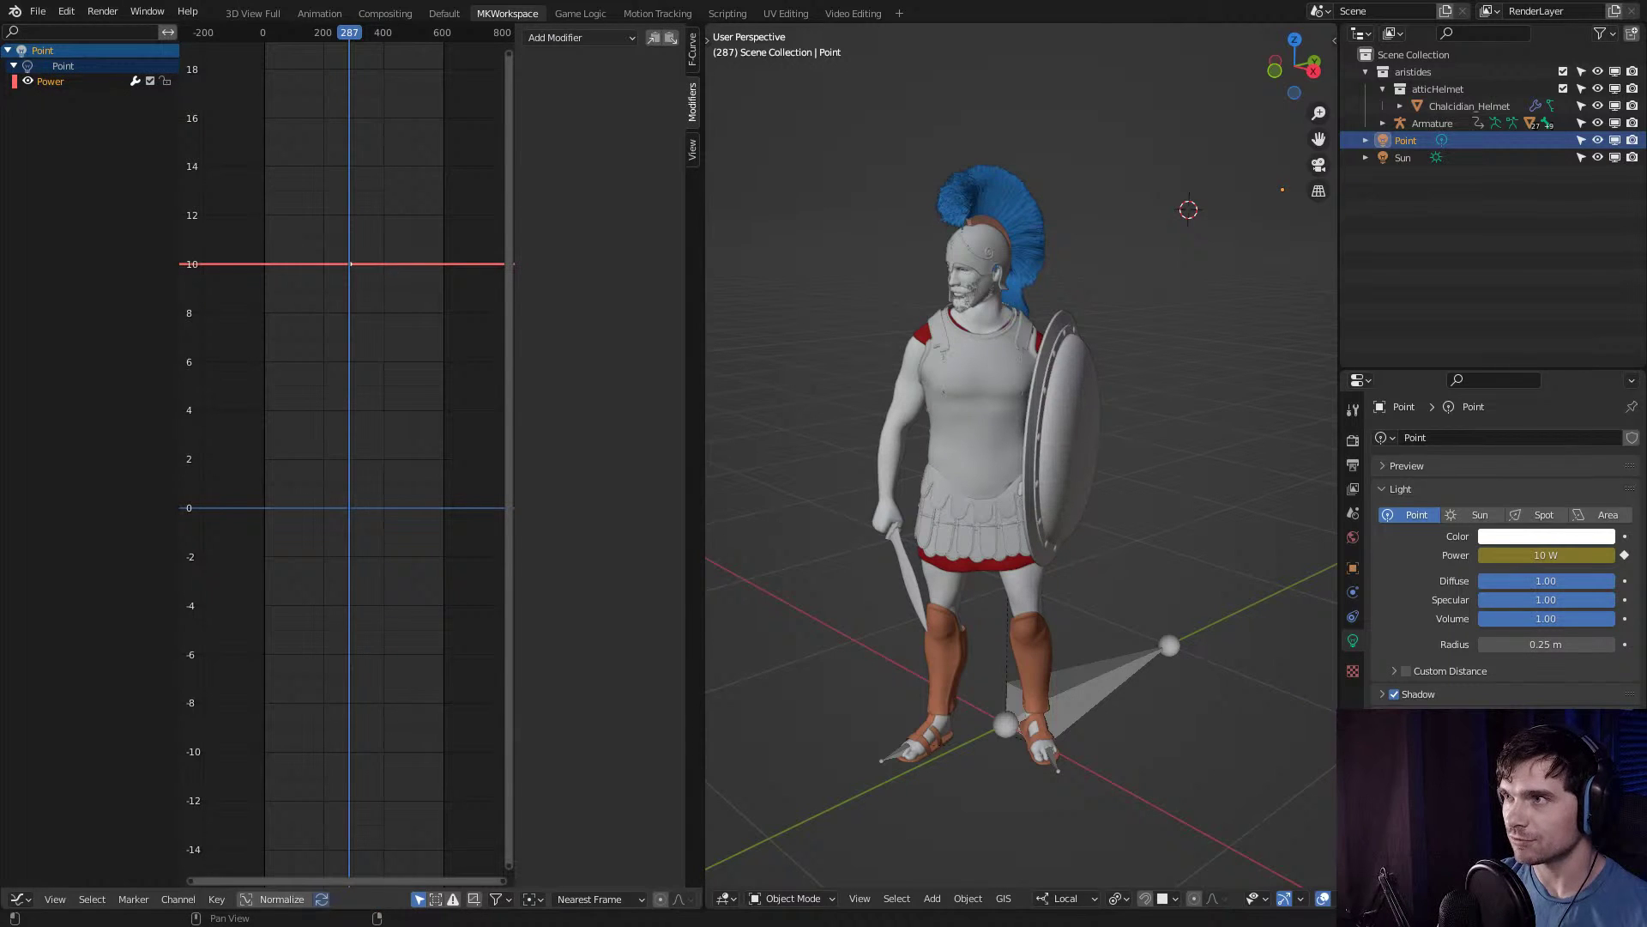
pyautogui.press('Delete')
pyautogui.moveTo(287, 195); pyautogui.dragTo(393, 333)
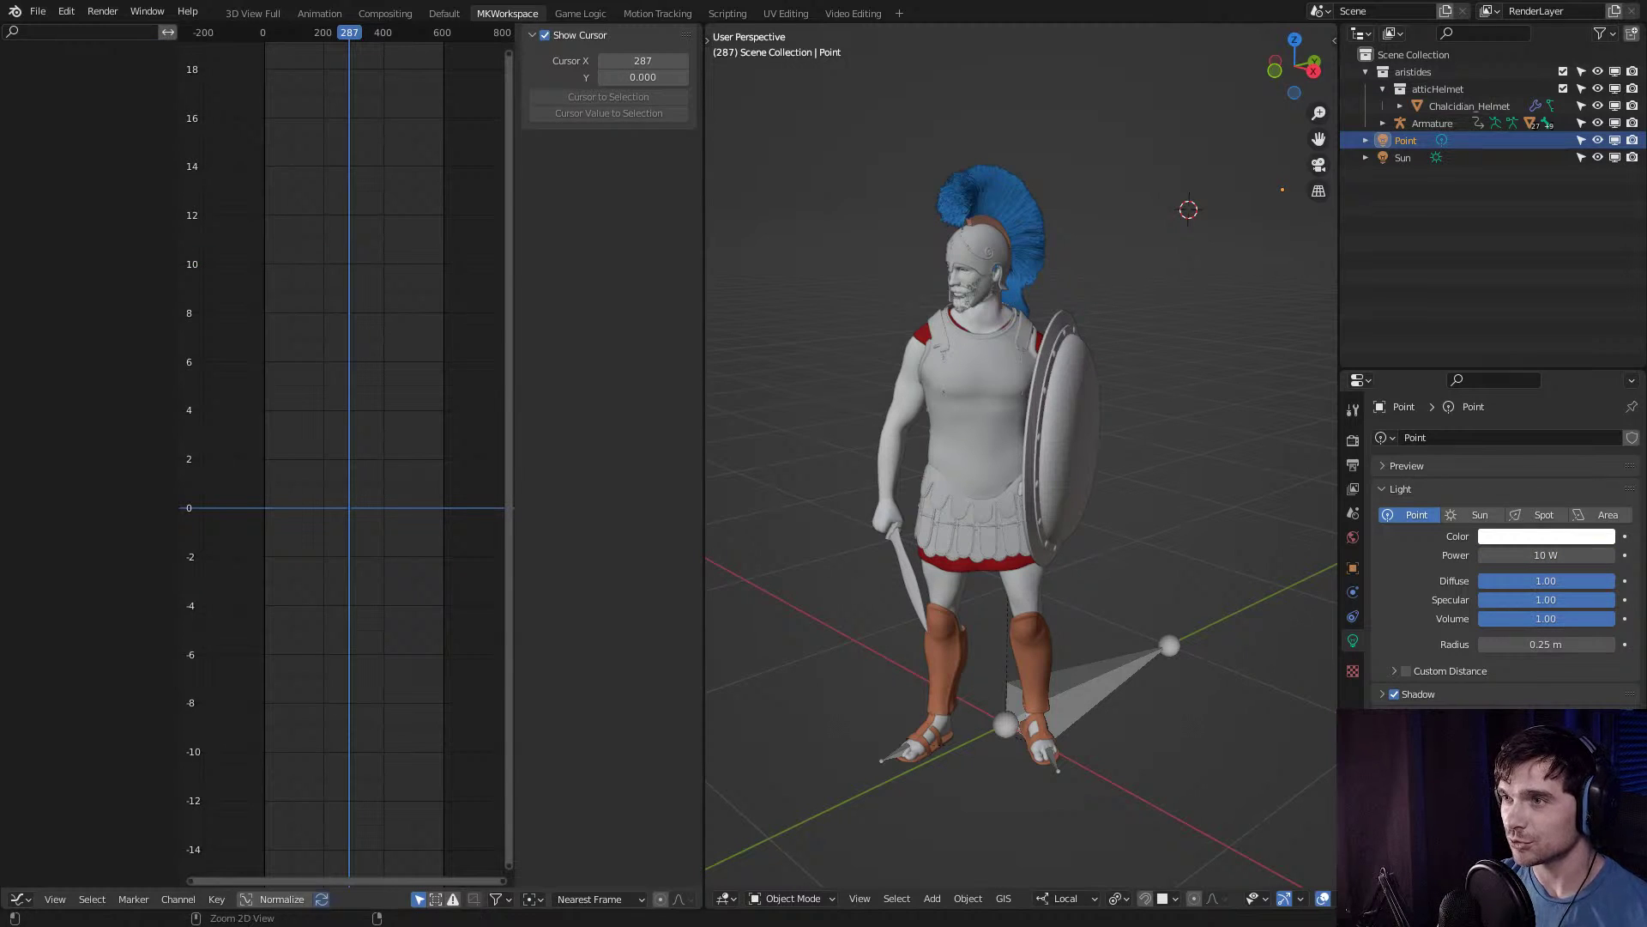
pyautogui.hotkey('ctrl', 'z')
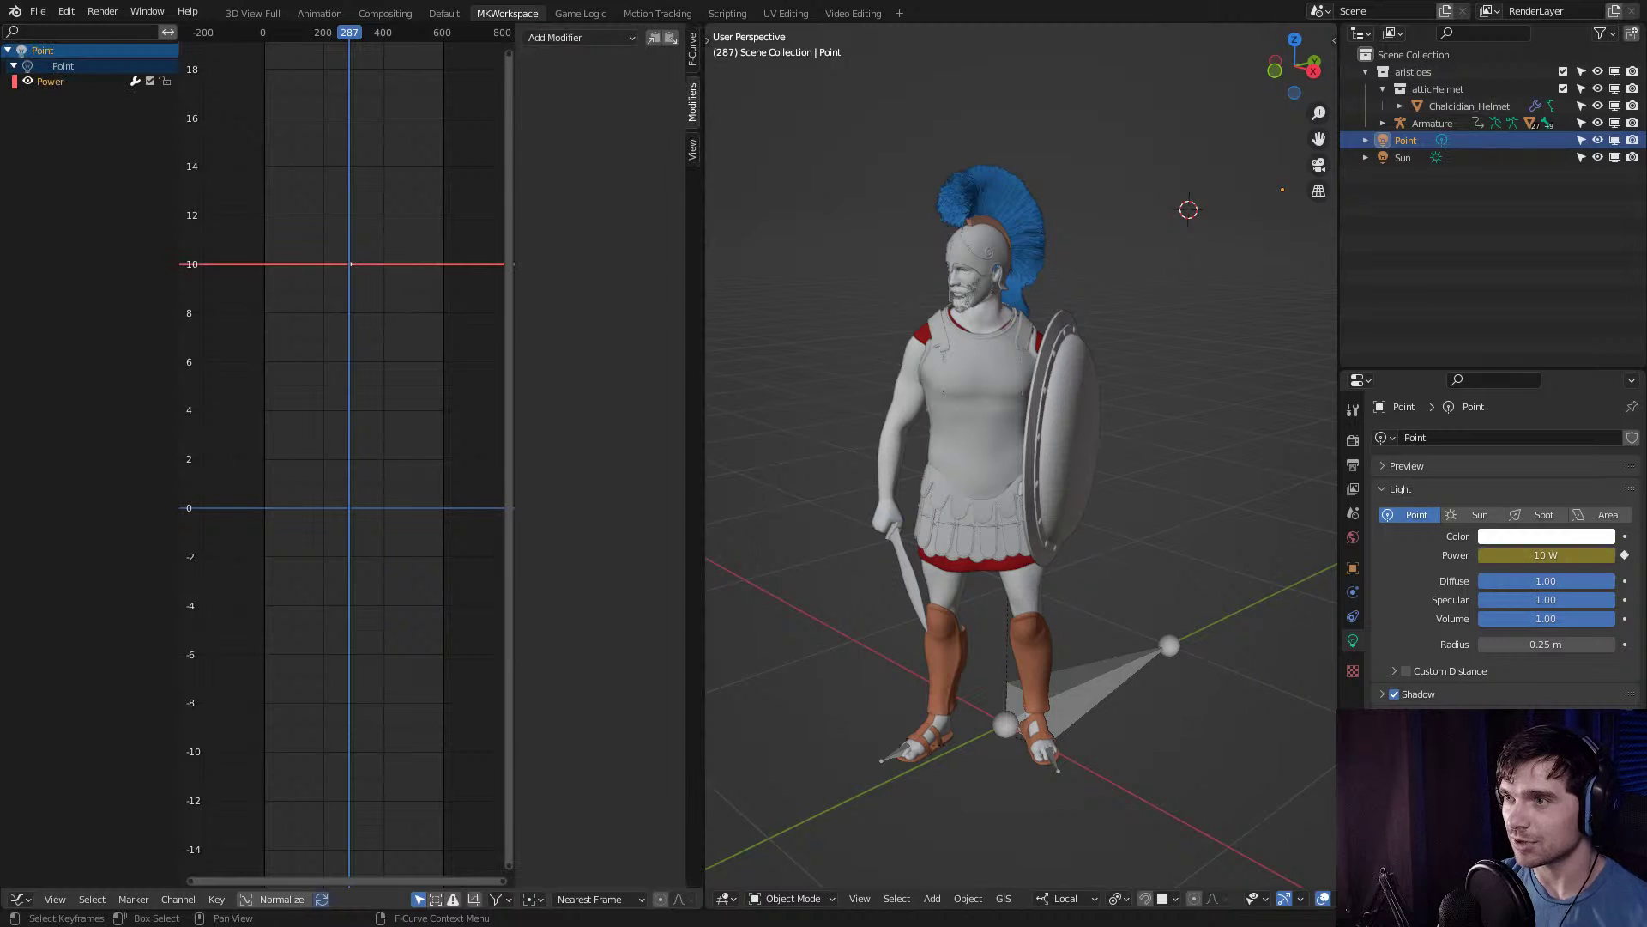
pyautogui.click(555, 38)
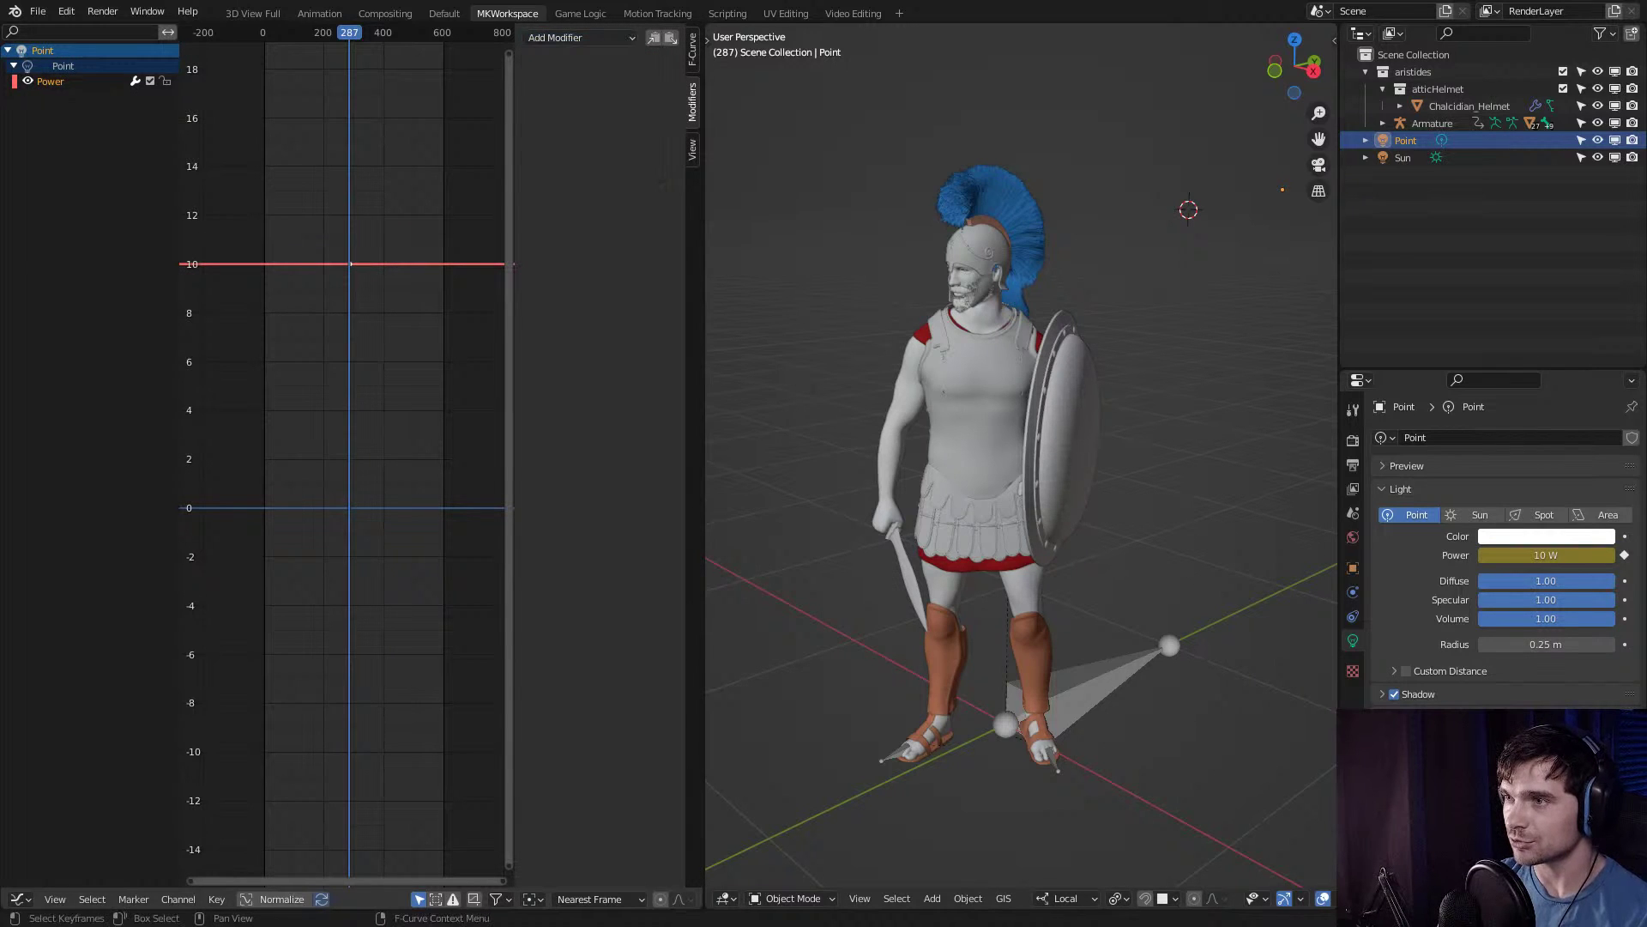
pyautogui.hotkey('alt', 'a')
pyautogui.hotkey('ctrl', 'z')
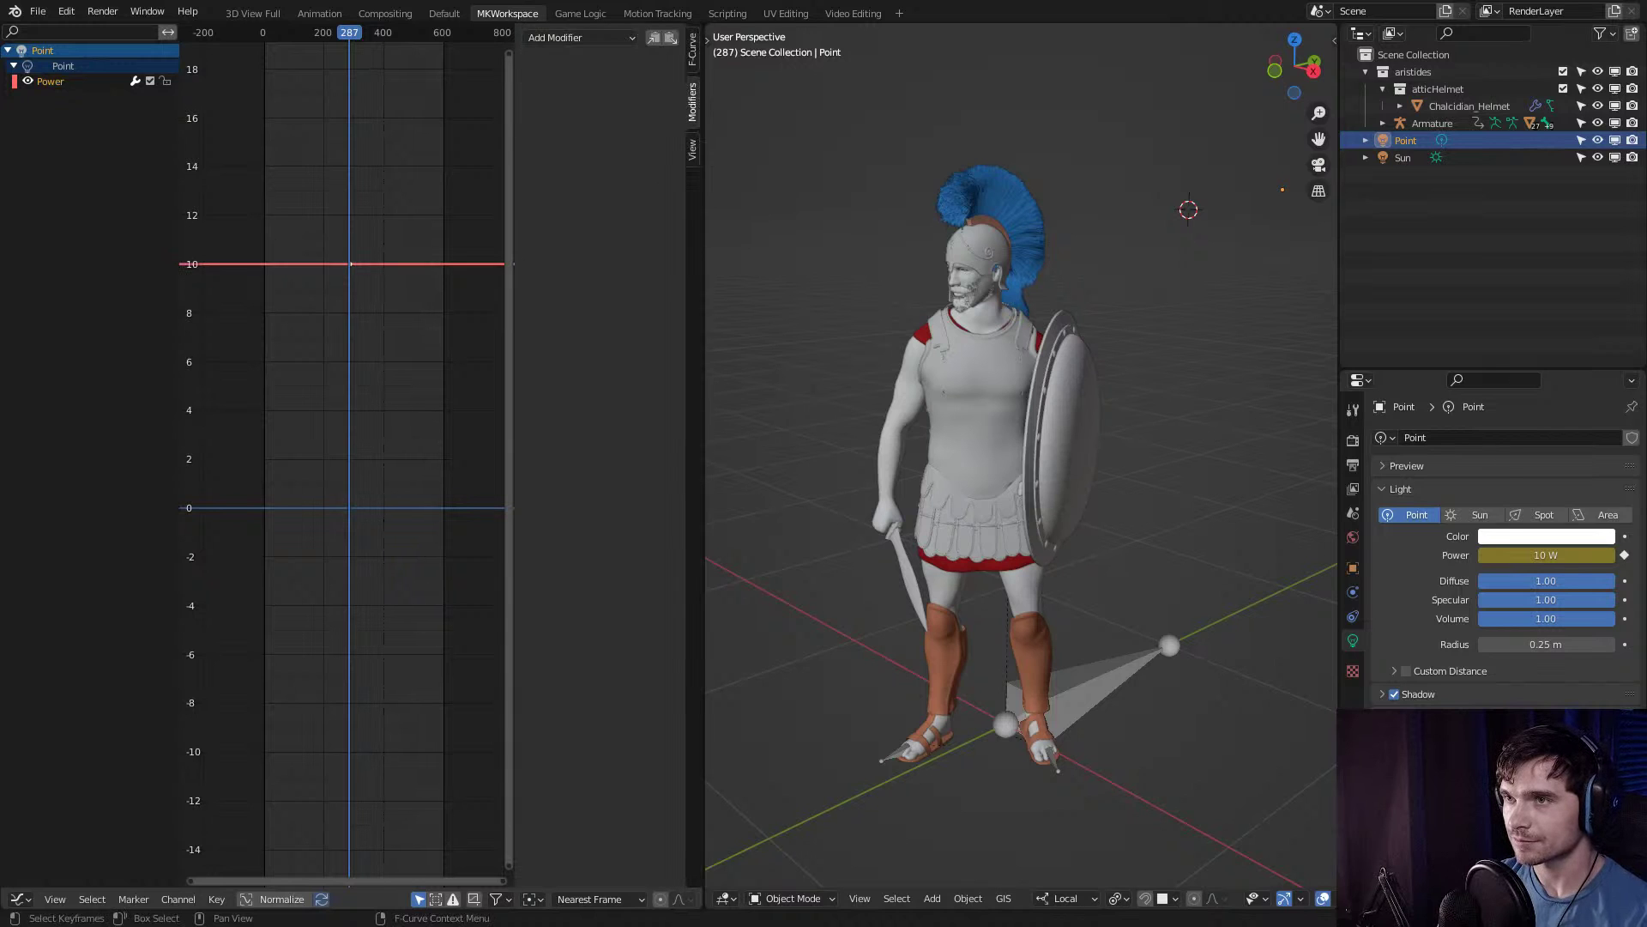
# Delete the point light from the soldier scene.
pyautogui.hotkey('ctrl', 'z')
pyautogui.moveTo(1186, 166); pyautogui.dragTo(1269, 229)
pyautogui.press('Delete')
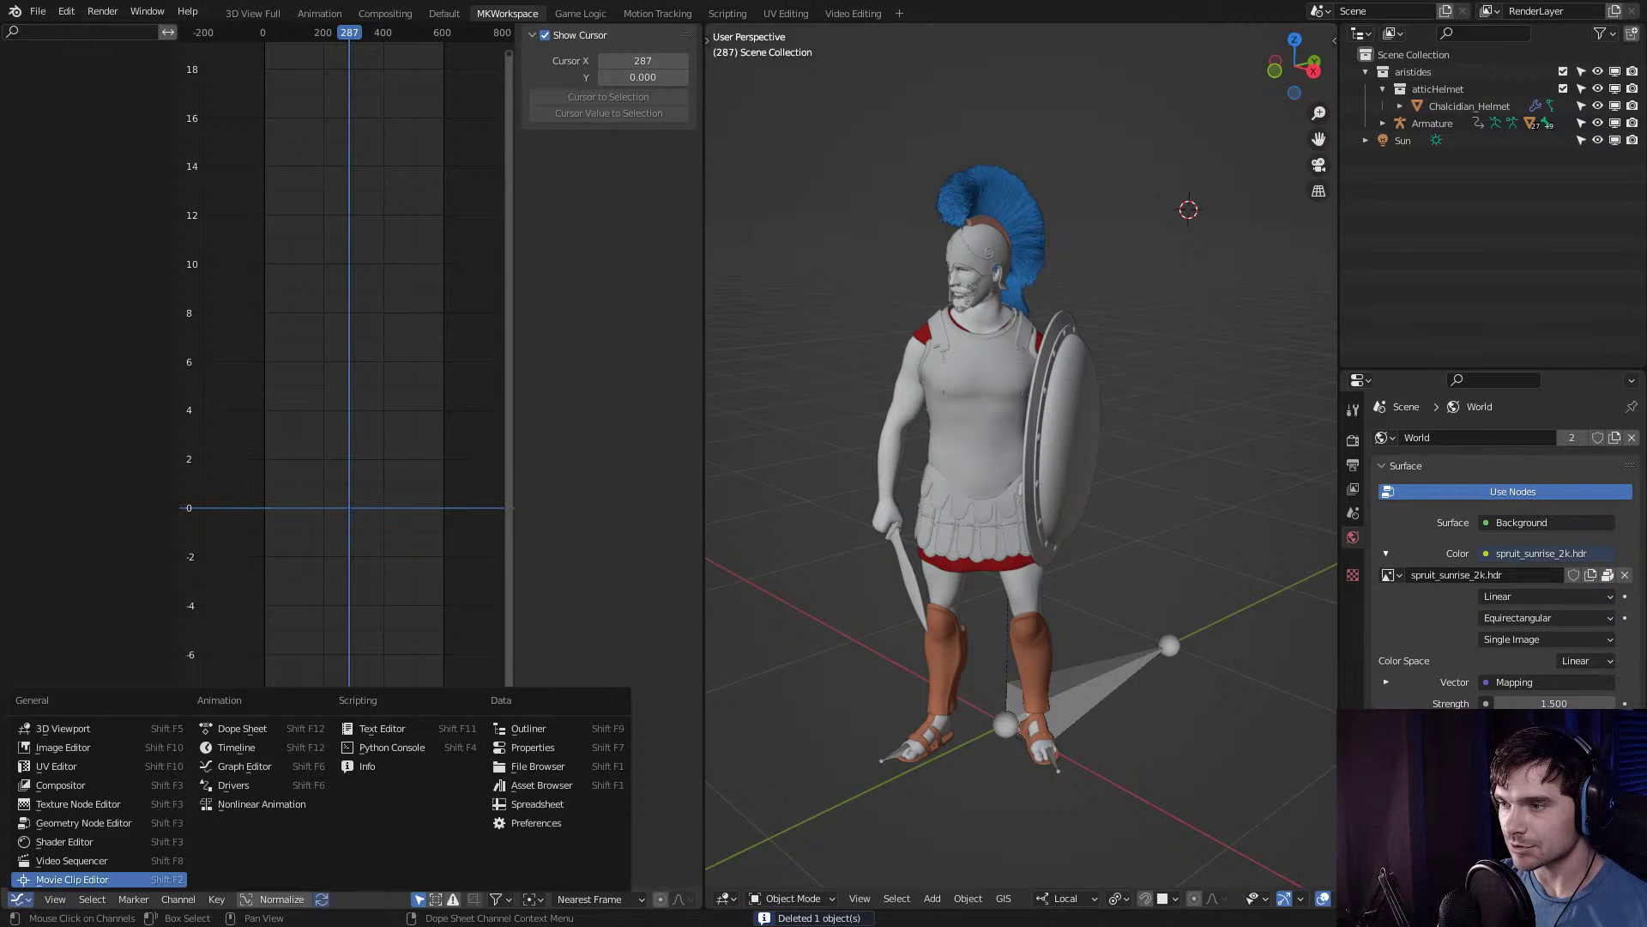
# Change the Graph Editor area to an Asset Browser and split off a Timeline beneath the 3D viewport.
pyautogui.click(21, 898)
pyautogui.click(541, 786)
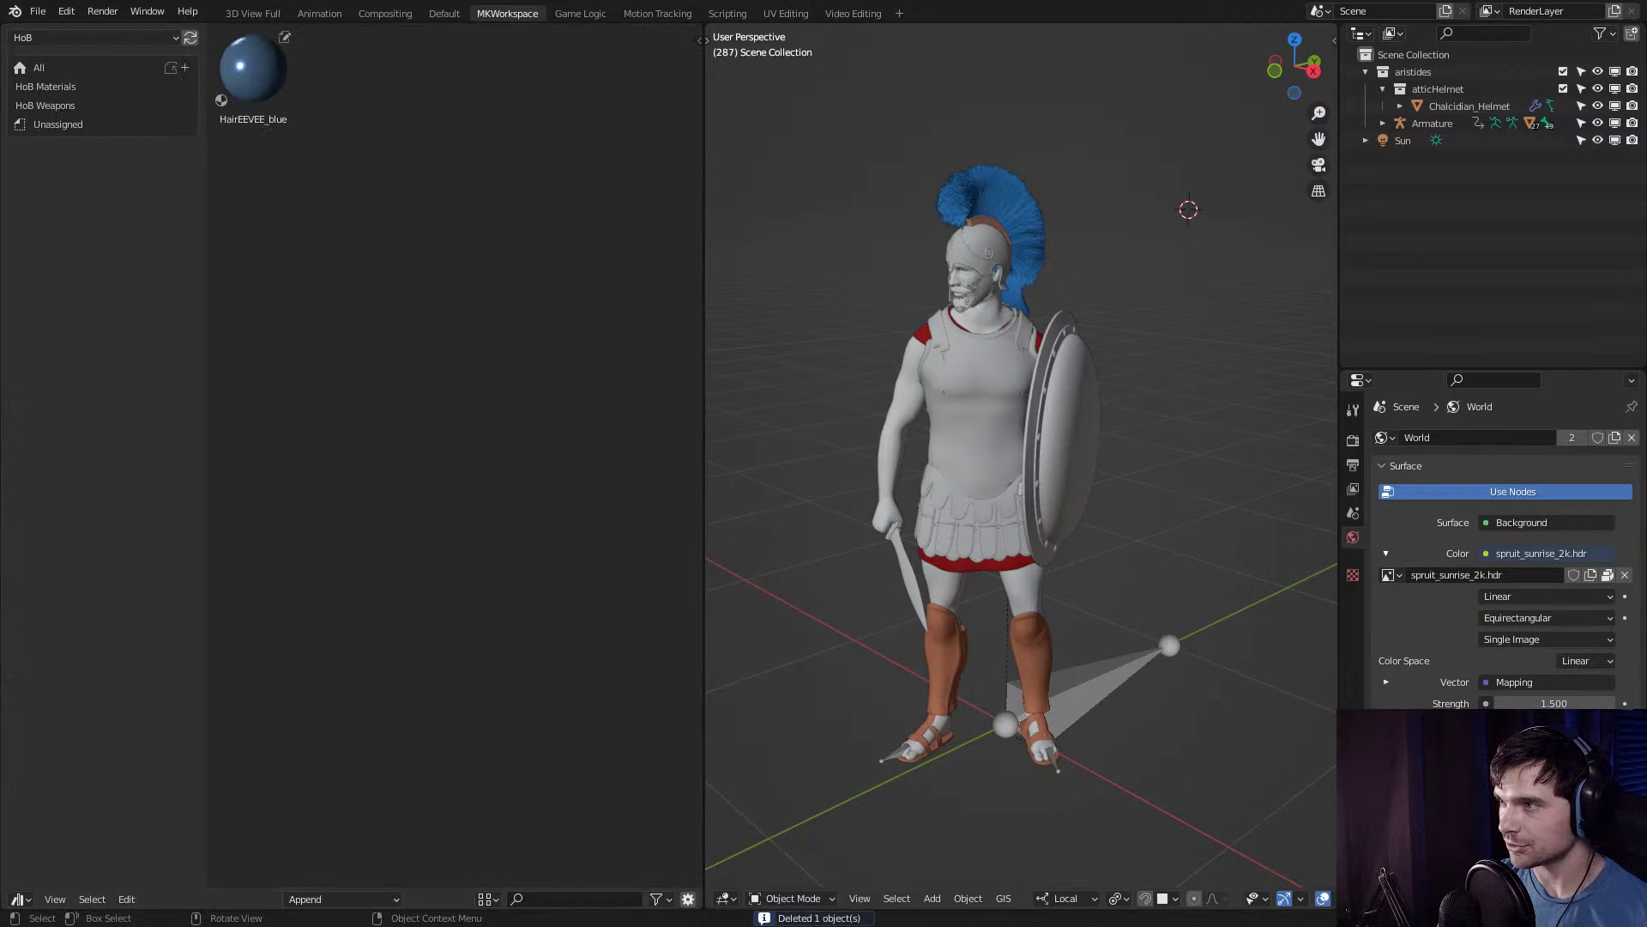
pyautogui.moveTo(704, 892); pyautogui.dragTo(501, 800)
pyautogui.click(512, 898)
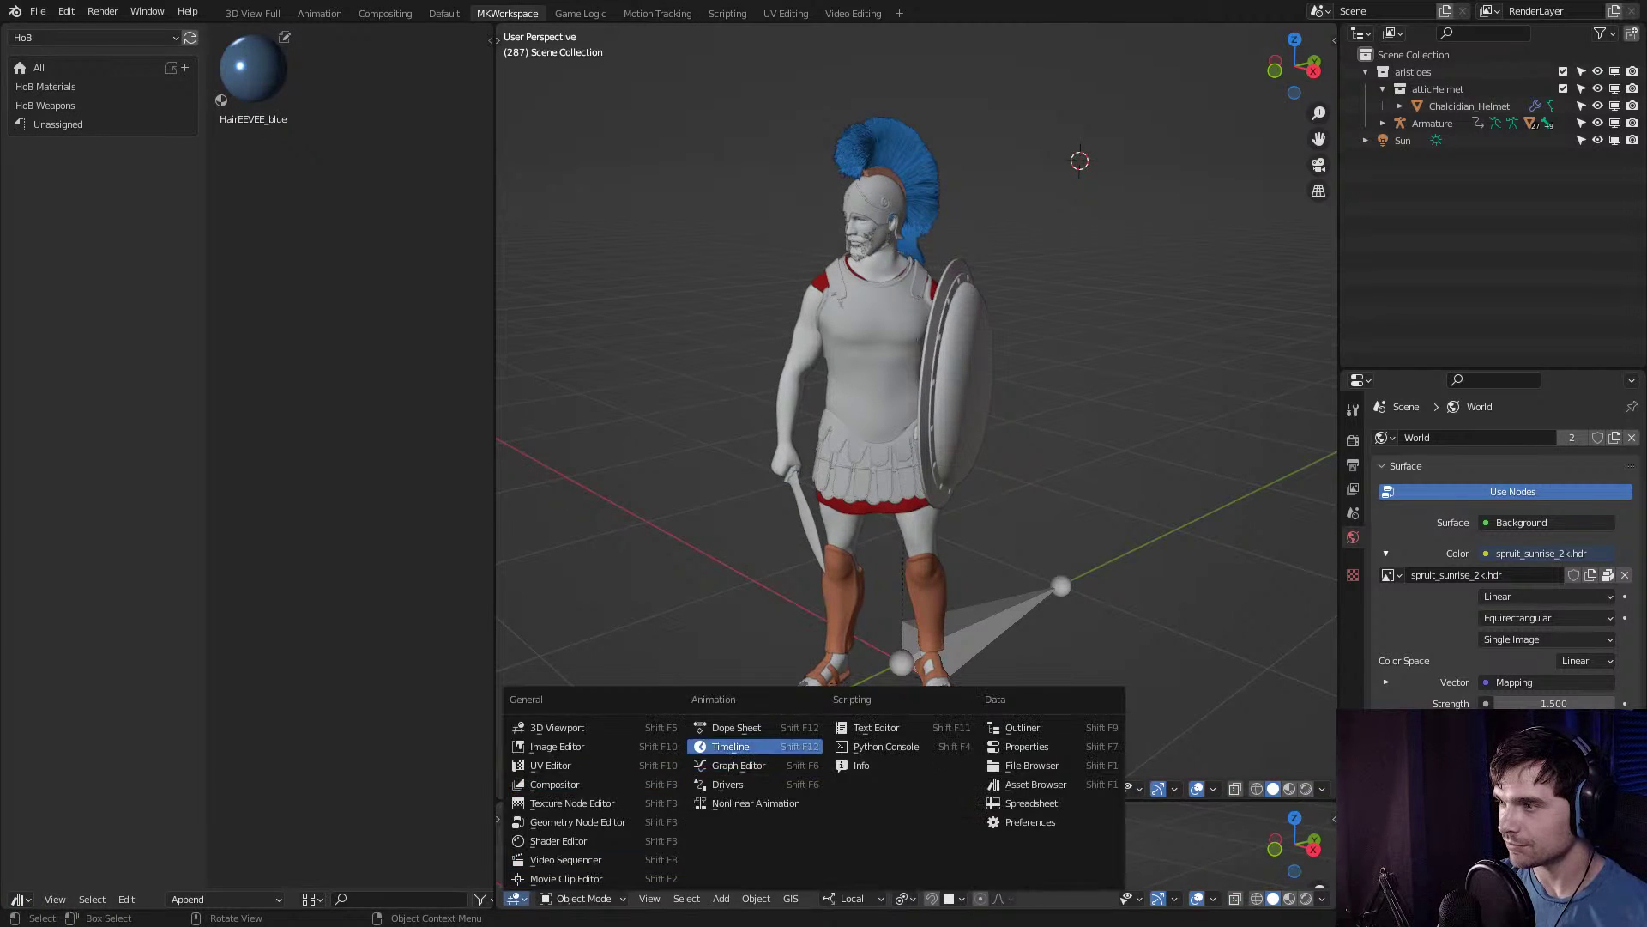
pyautogui.click(729, 747)
# Play the soldier's animation and examine the posed figure from several angles.
pyautogui.click(873, 850)
pyautogui.press('space')
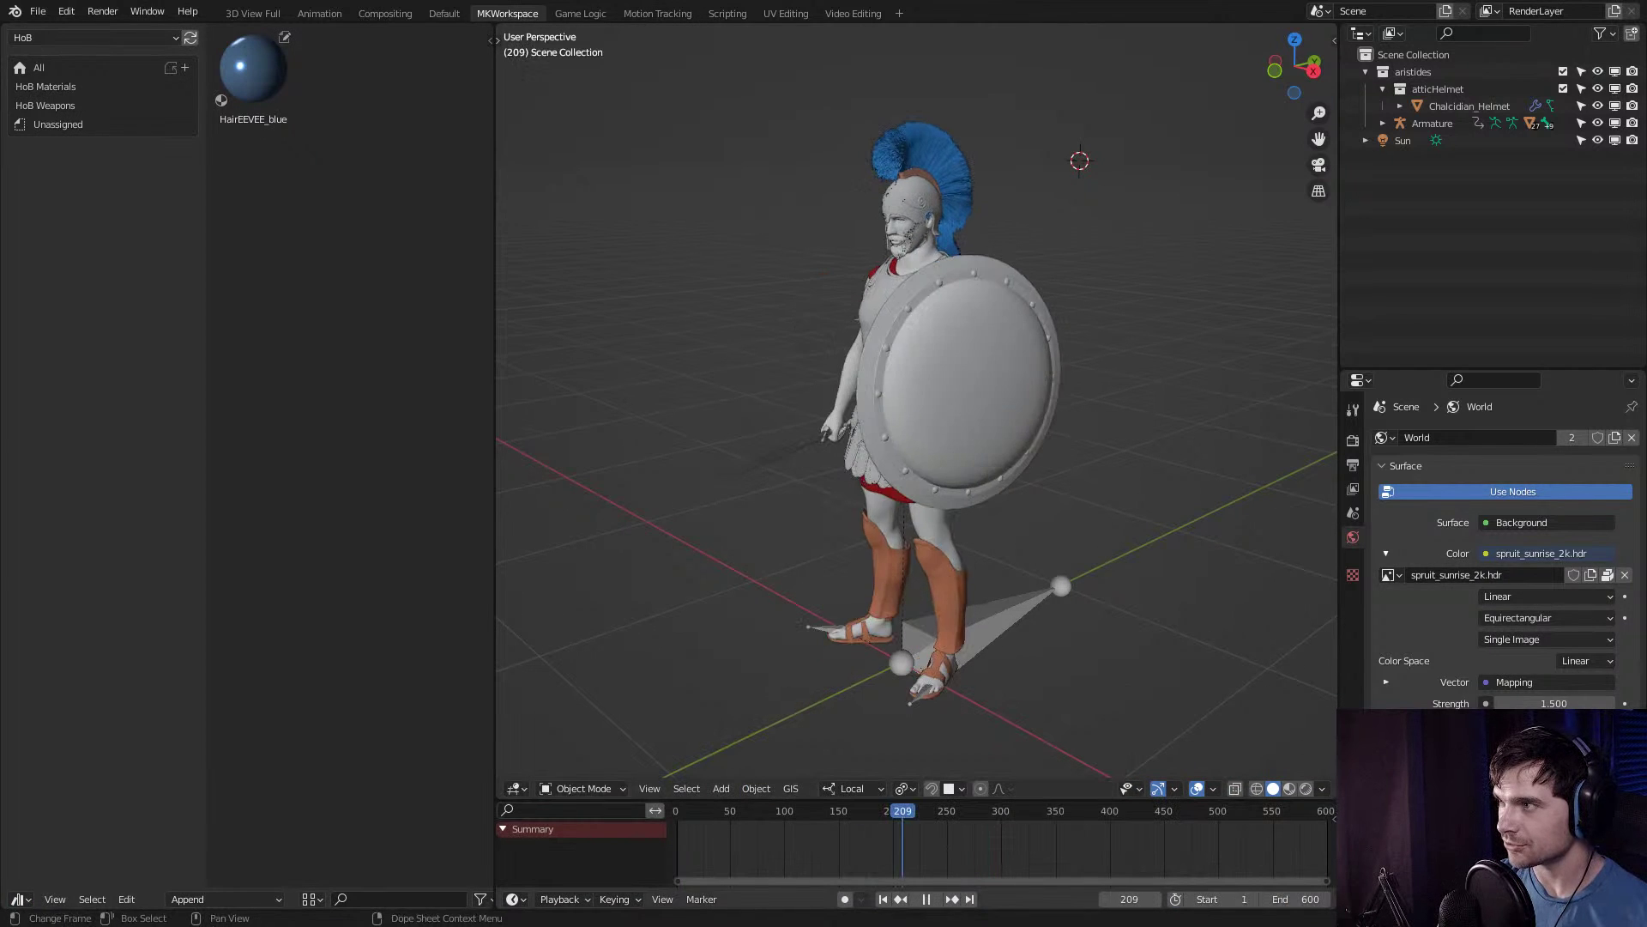
pyautogui.moveTo(918, 386); pyautogui.dragTo(823, 369, button='middle')
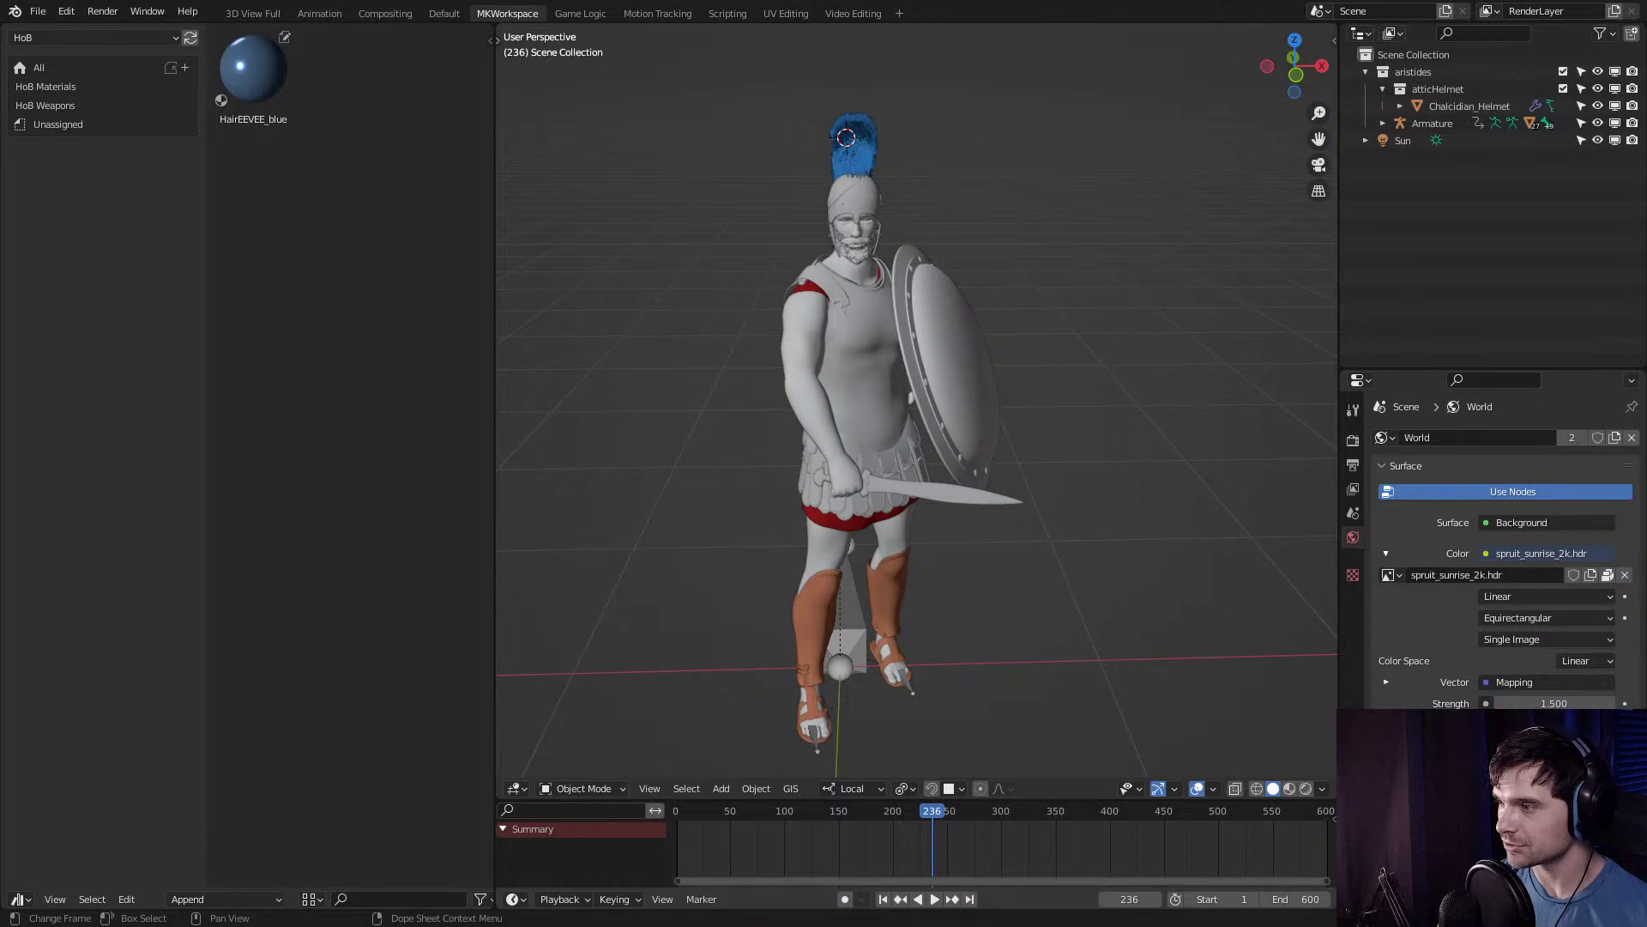
pyautogui.press('space')
pyautogui.moveTo(858, 429); pyautogui.dragTo(592, 429, button='middle')
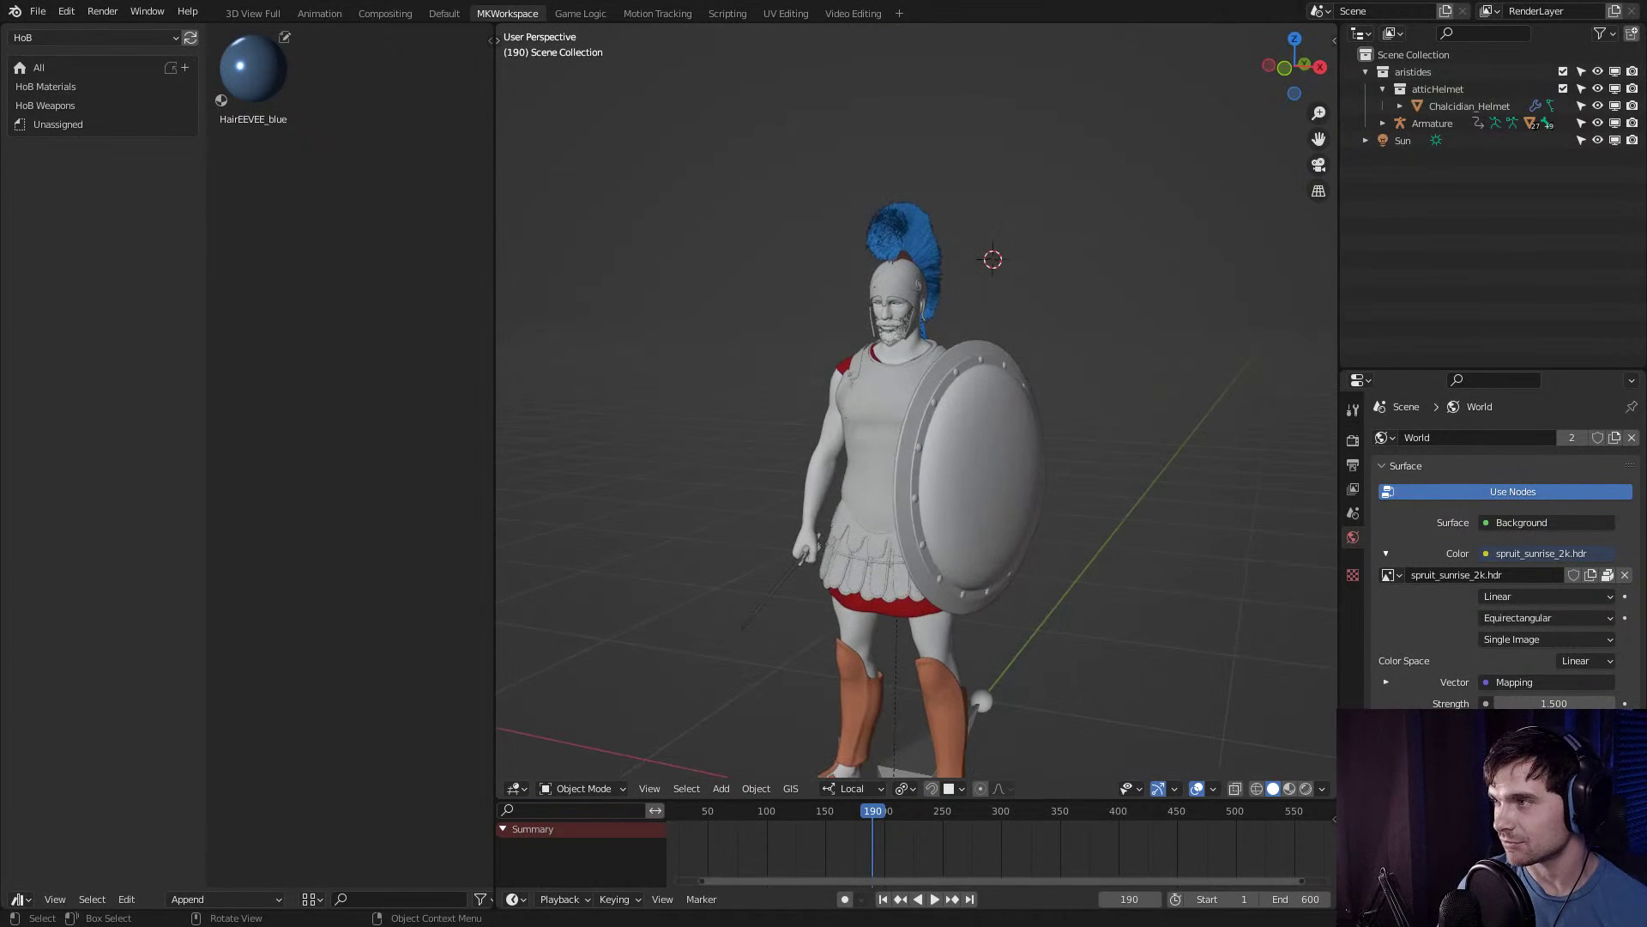
pyautogui.scroll(2, 918, 412)
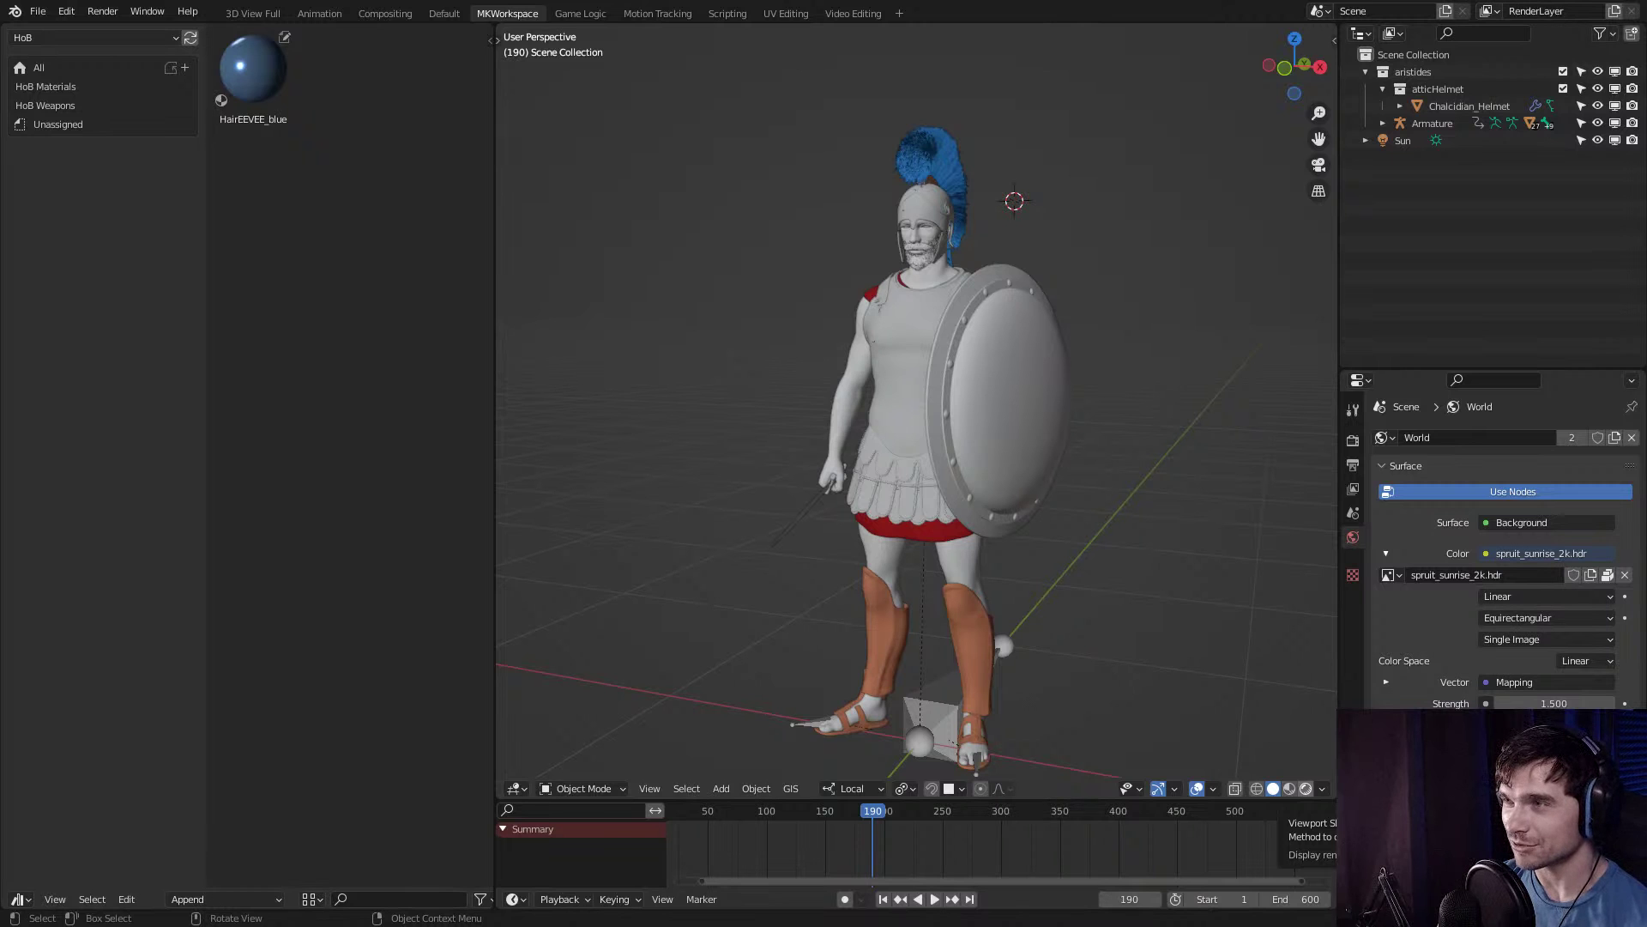
# Select the soldier's helmet and switch the 3D viewport to rendered shading.
pyautogui.moveTo(1030, 480); pyautogui.dragTo(1152, 481, button='middle')
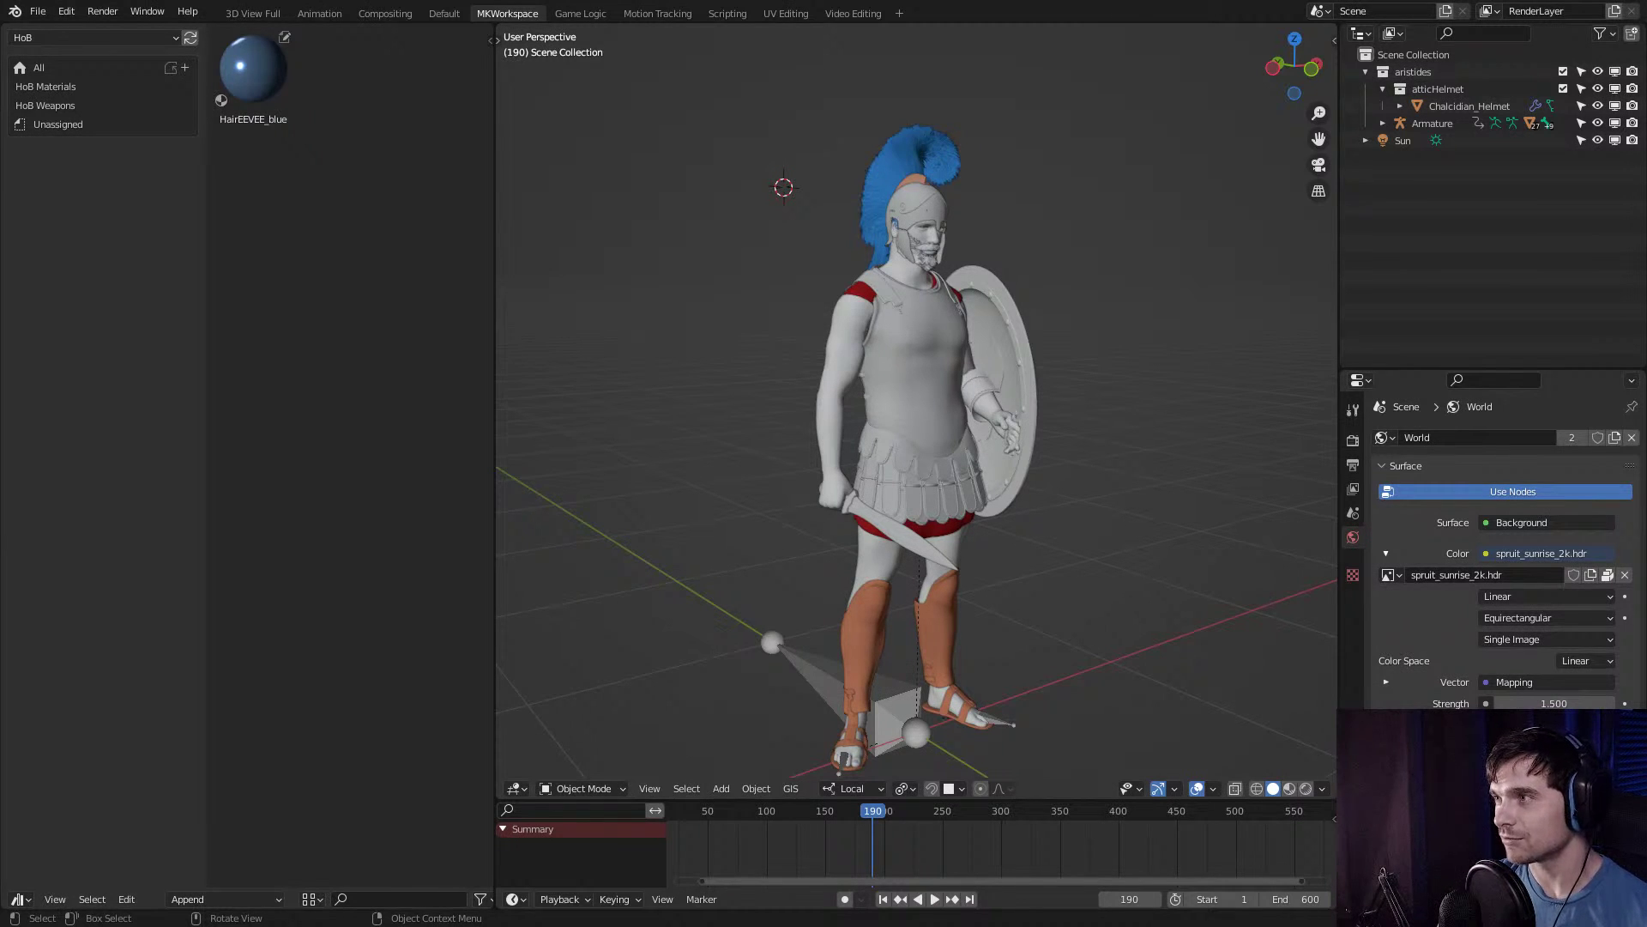
pyautogui.click(920, 206)
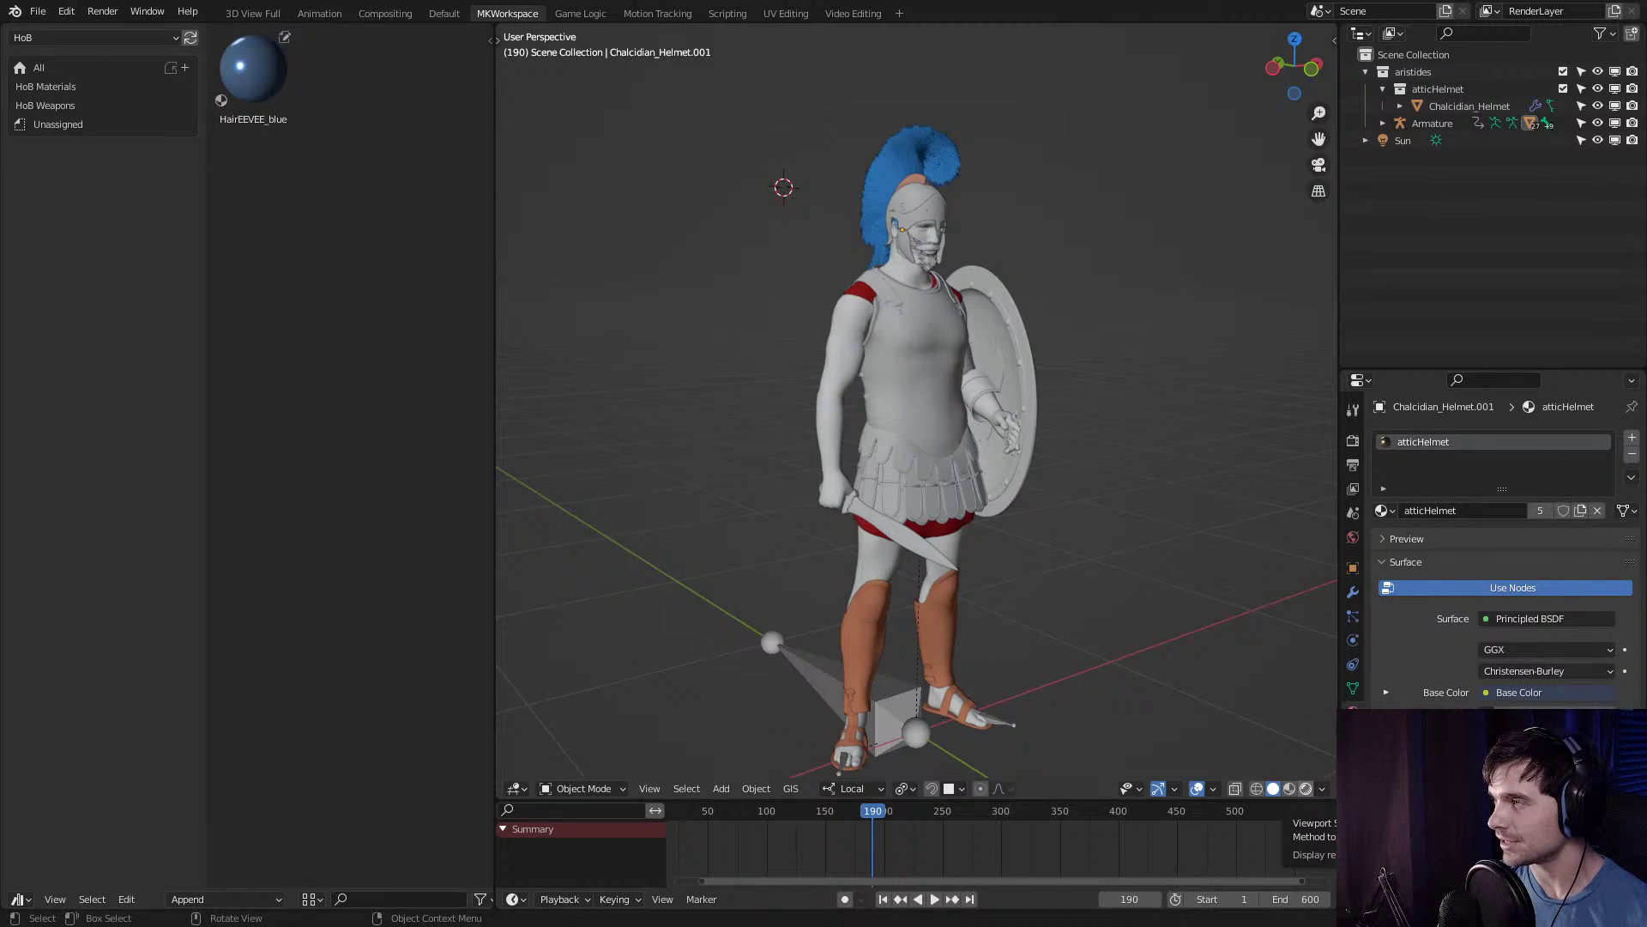
pyautogui.click(1306, 788)
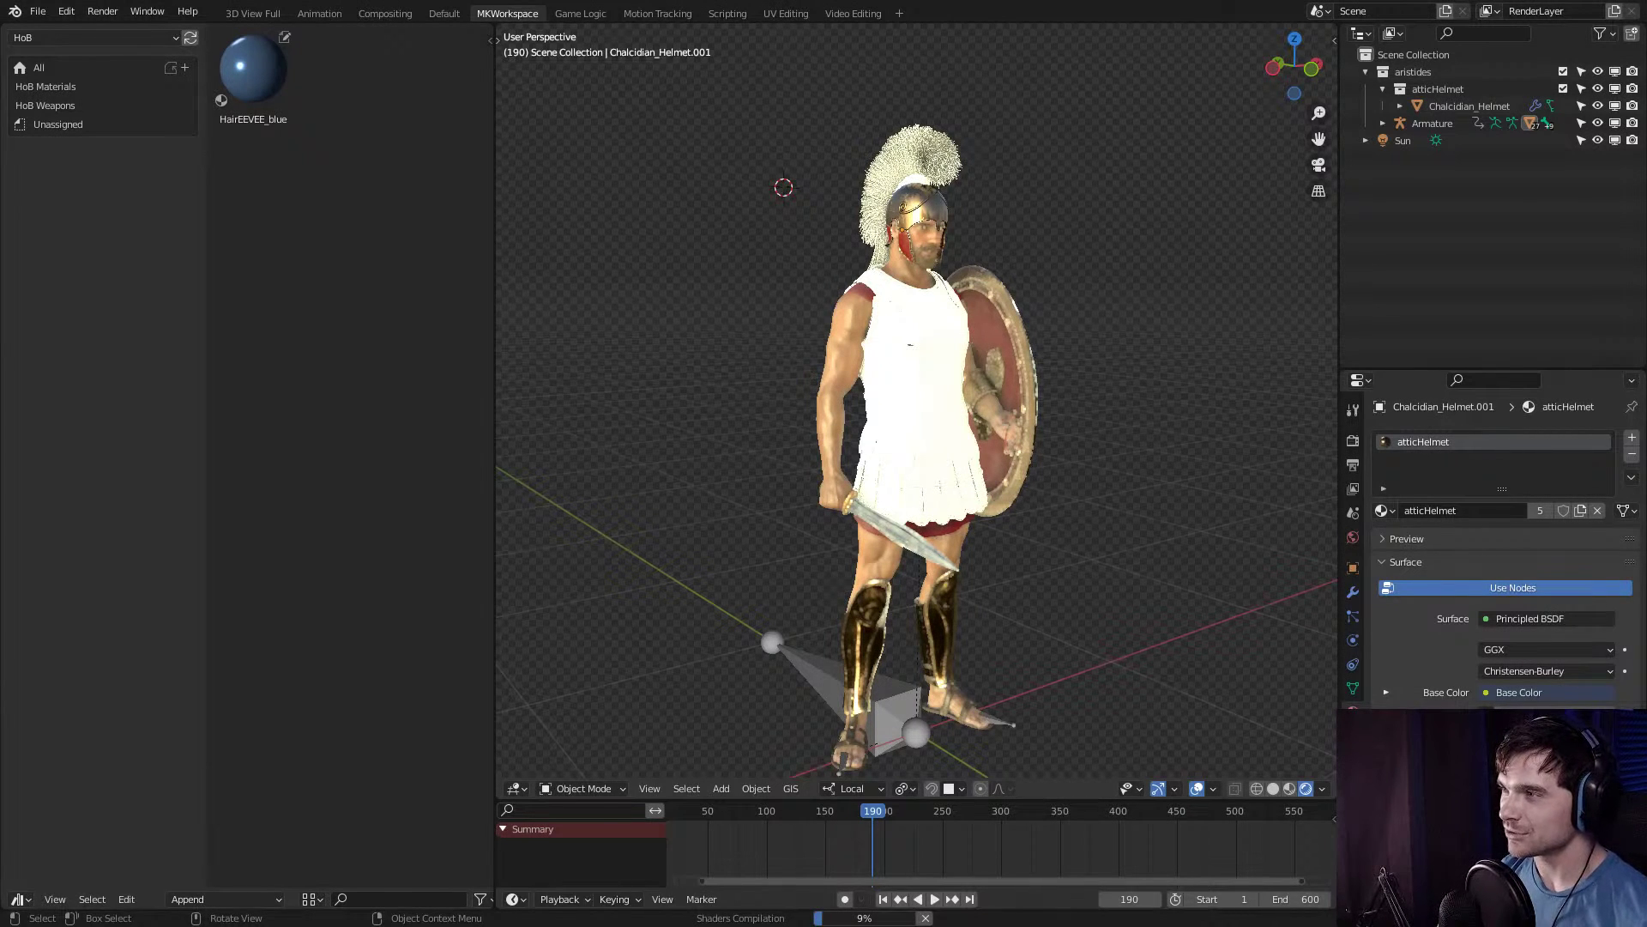
# Examine the rendered soldier's armour, helmet crest and shield from the front and both sides, up close and at a distance.
pyautogui.press('KP_1')
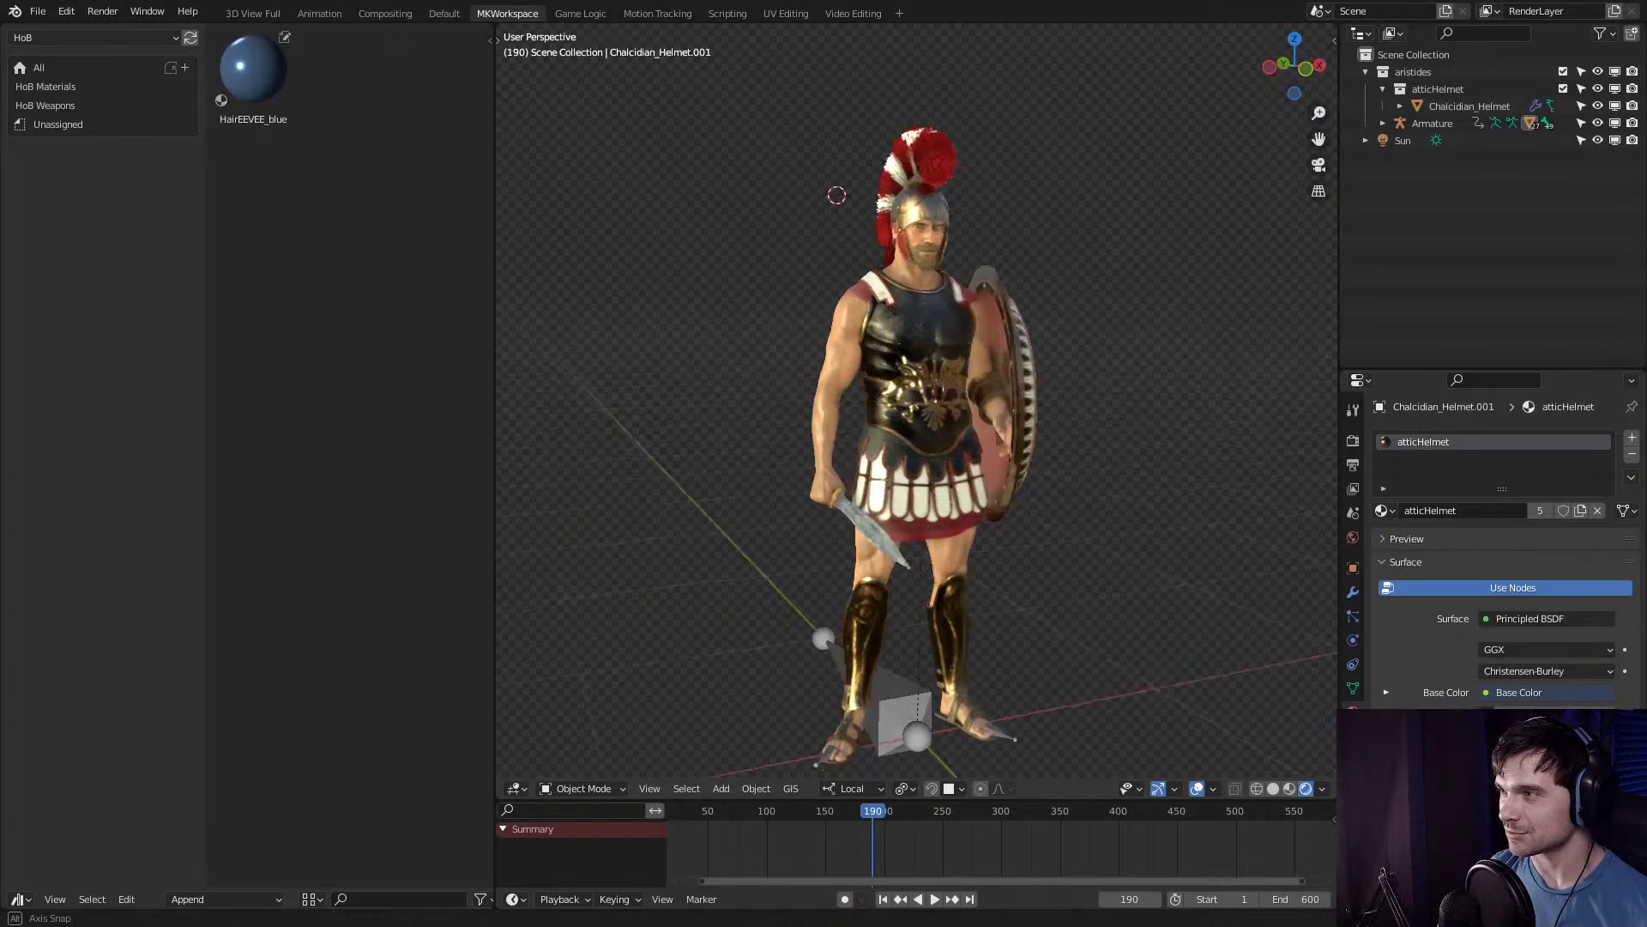
pyautogui.scroll(3, 917, 404)
pyautogui.scroll(-3, 916, 403)
pyautogui.moveTo(916, 403); pyautogui.dragTo(549, 403, button='middle')
pyautogui.scroll(2, 549, 403)
pyautogui.scroll(2, 916, 403)
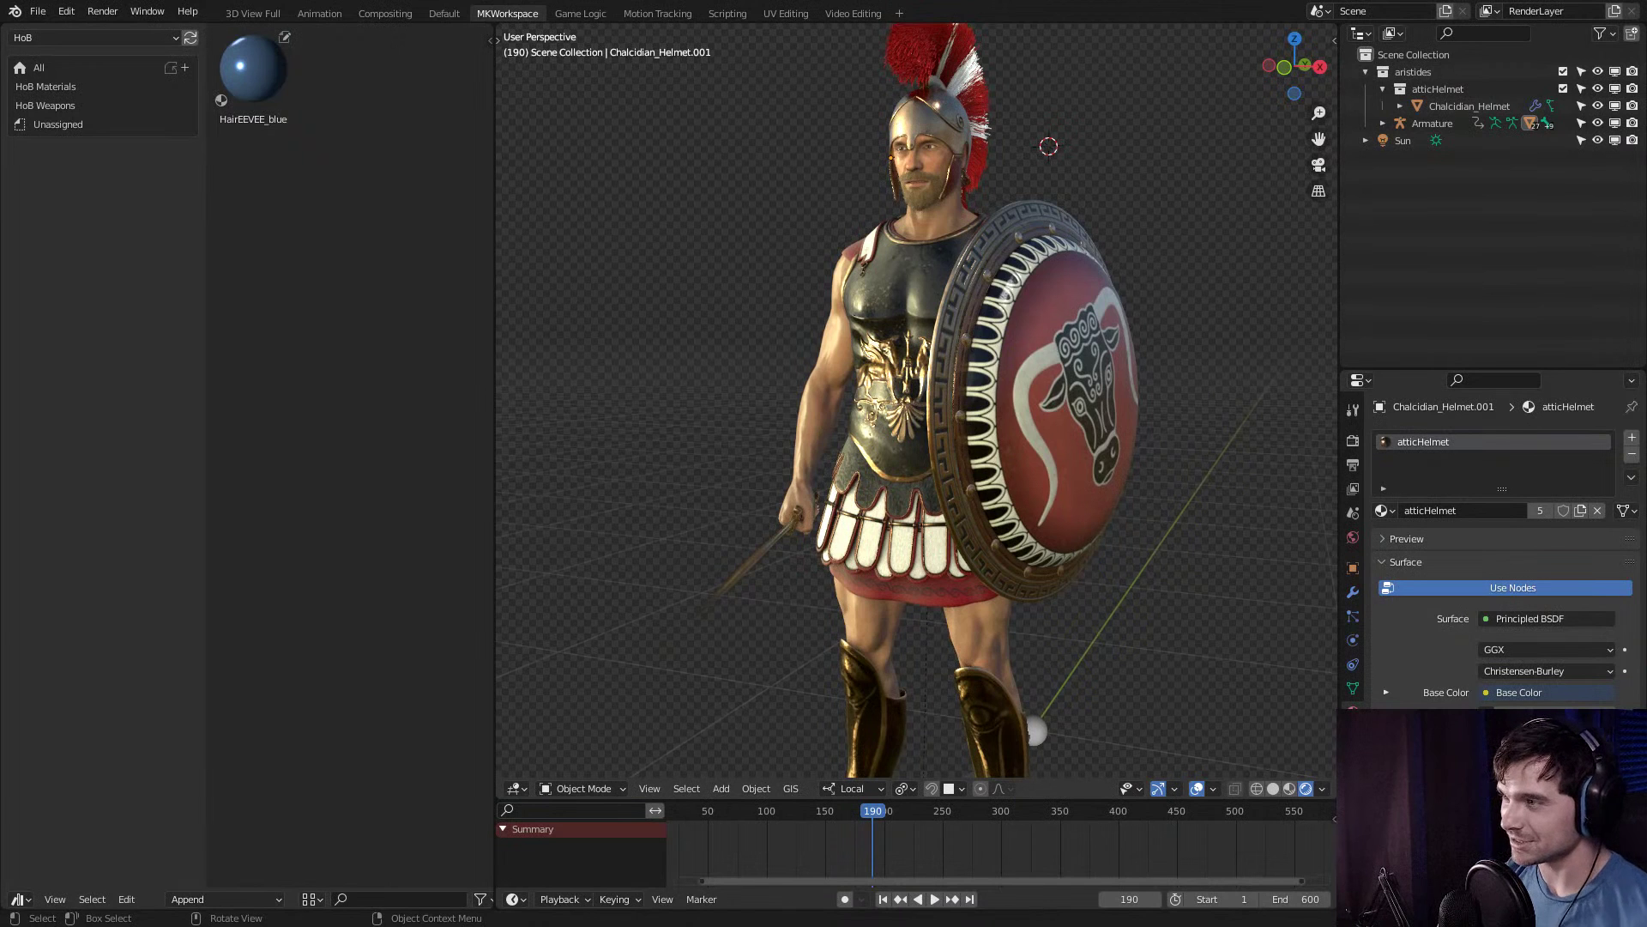
pyautogui.moveTo(916, 403); pyautogui.dragTo(986, 403, button='middle')
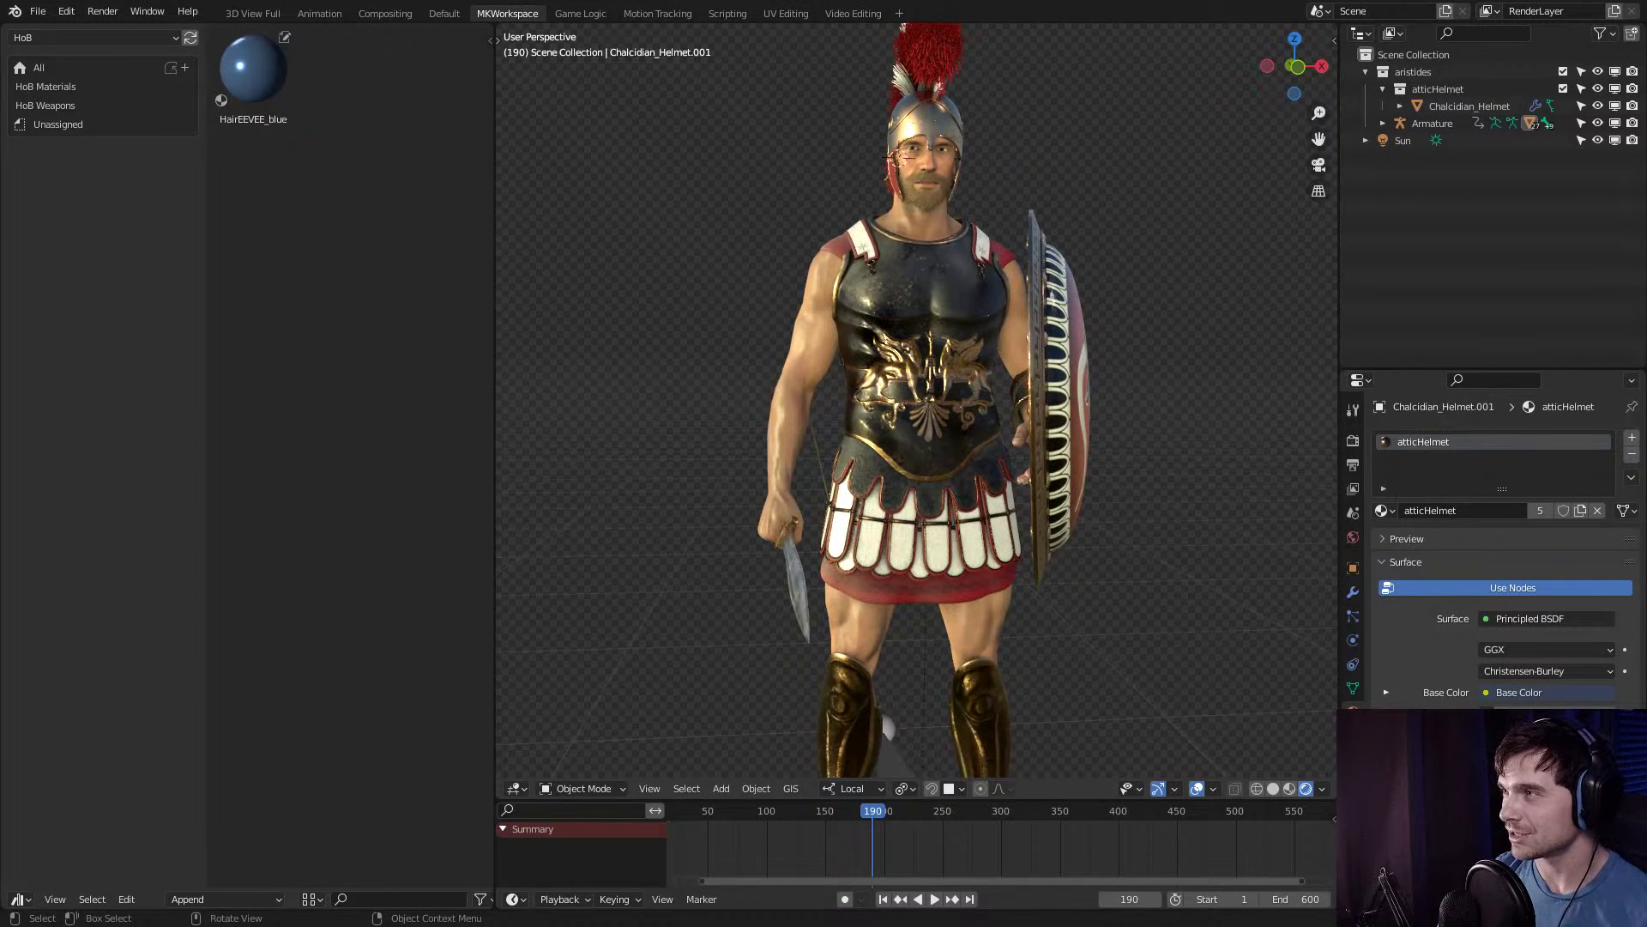
pyautogui.click(987, 403)
pyautogui.hotkey('alt', 'a')
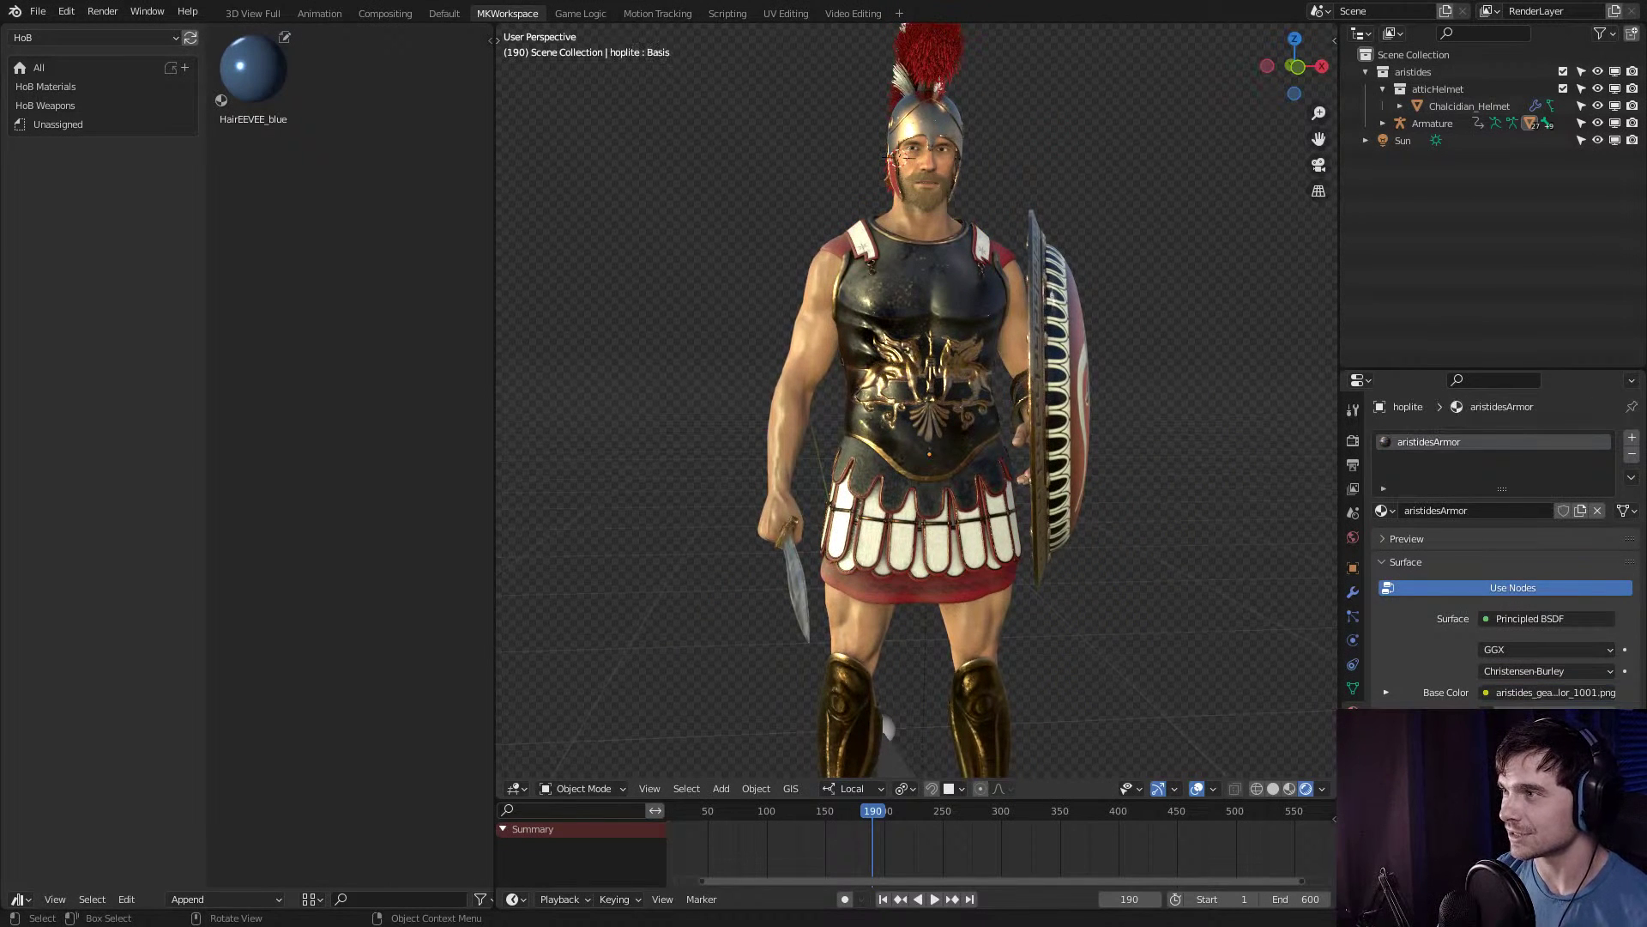
pyautogui.moveTo(986, 404); pyautogui.dragTo(880, 429, button='middle')
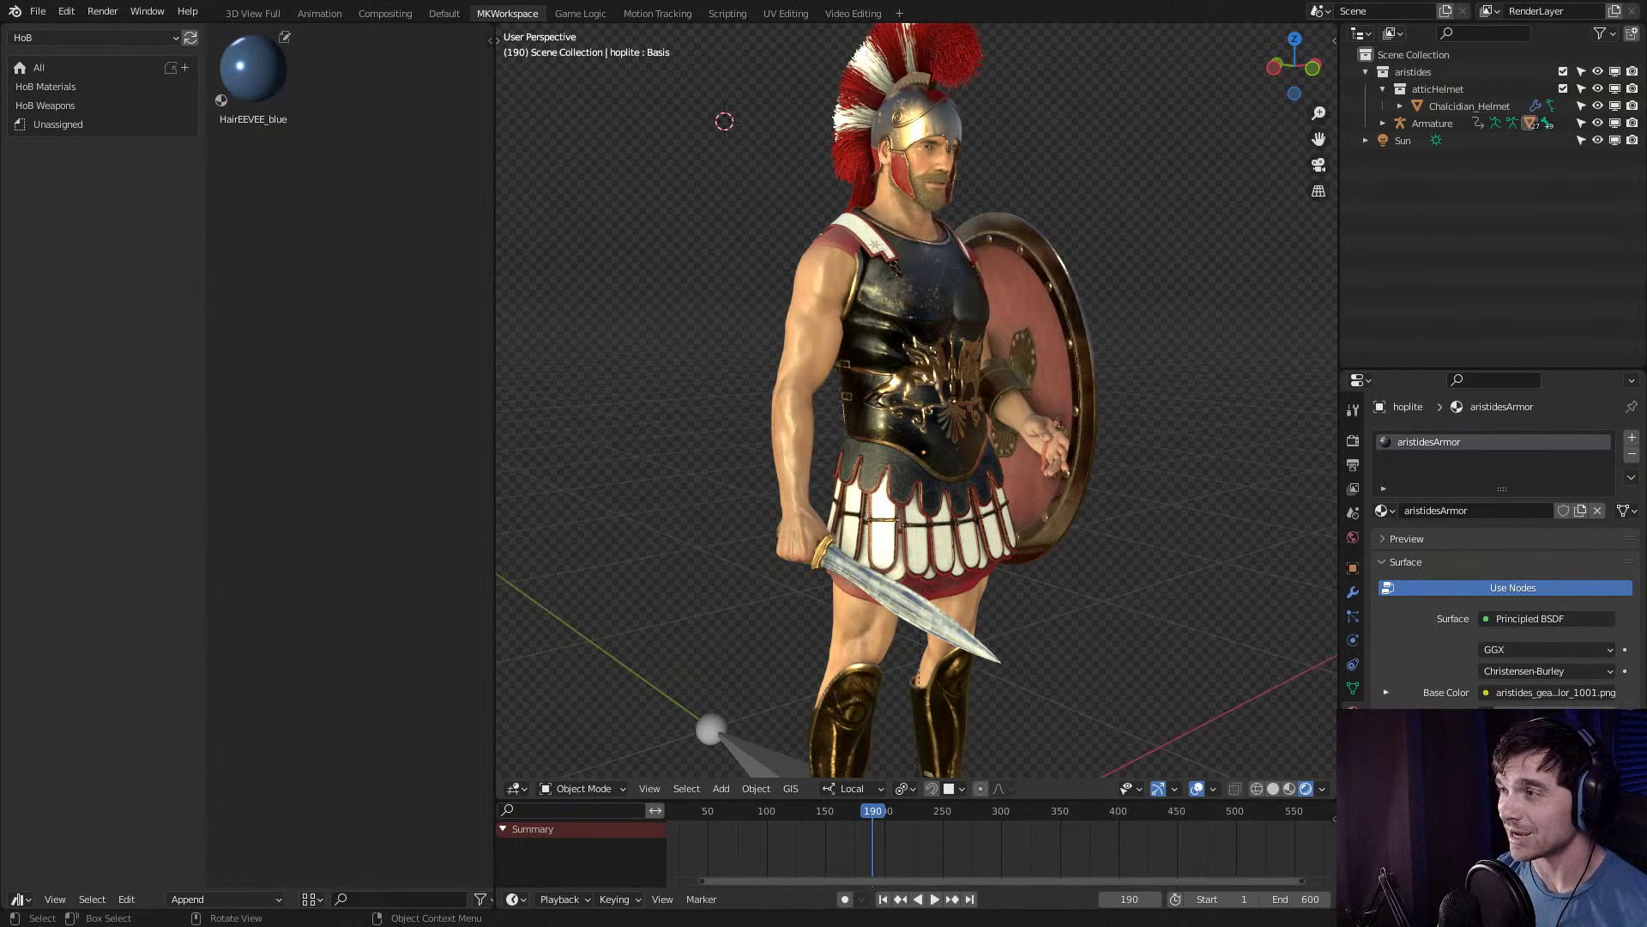
pyautogui.moveTo(880, 429); pyautogui.dragTo(957, 422, button='middle')
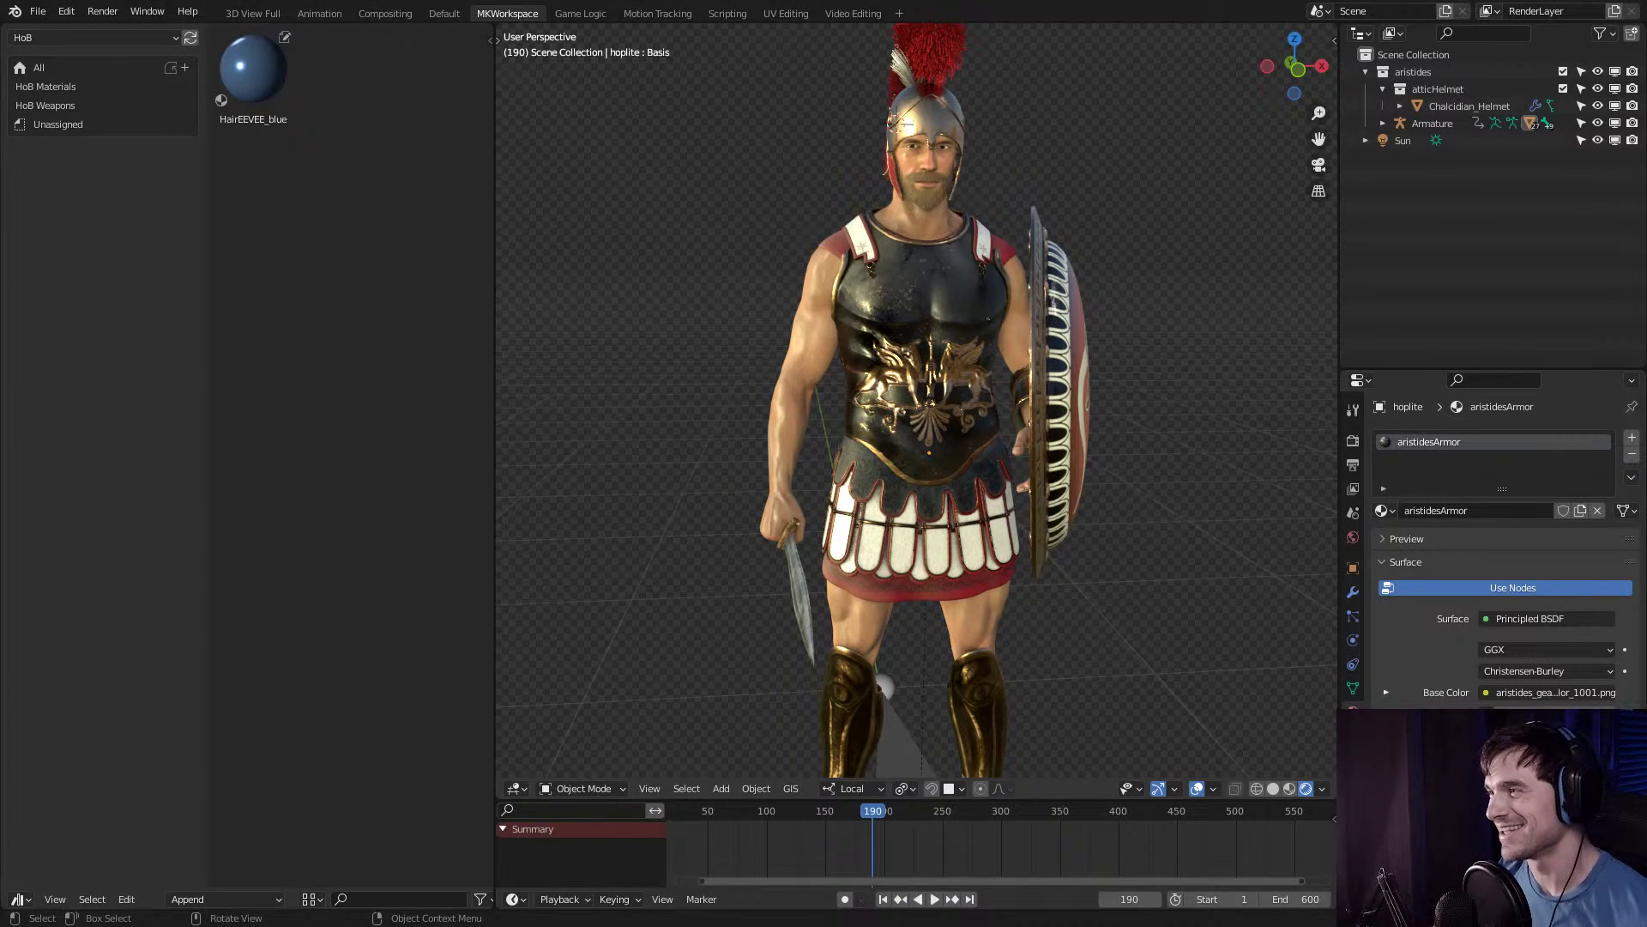
pyautogui.moveTo(916, 404); pyautogui.dragTo(1056, 403, button='middle')
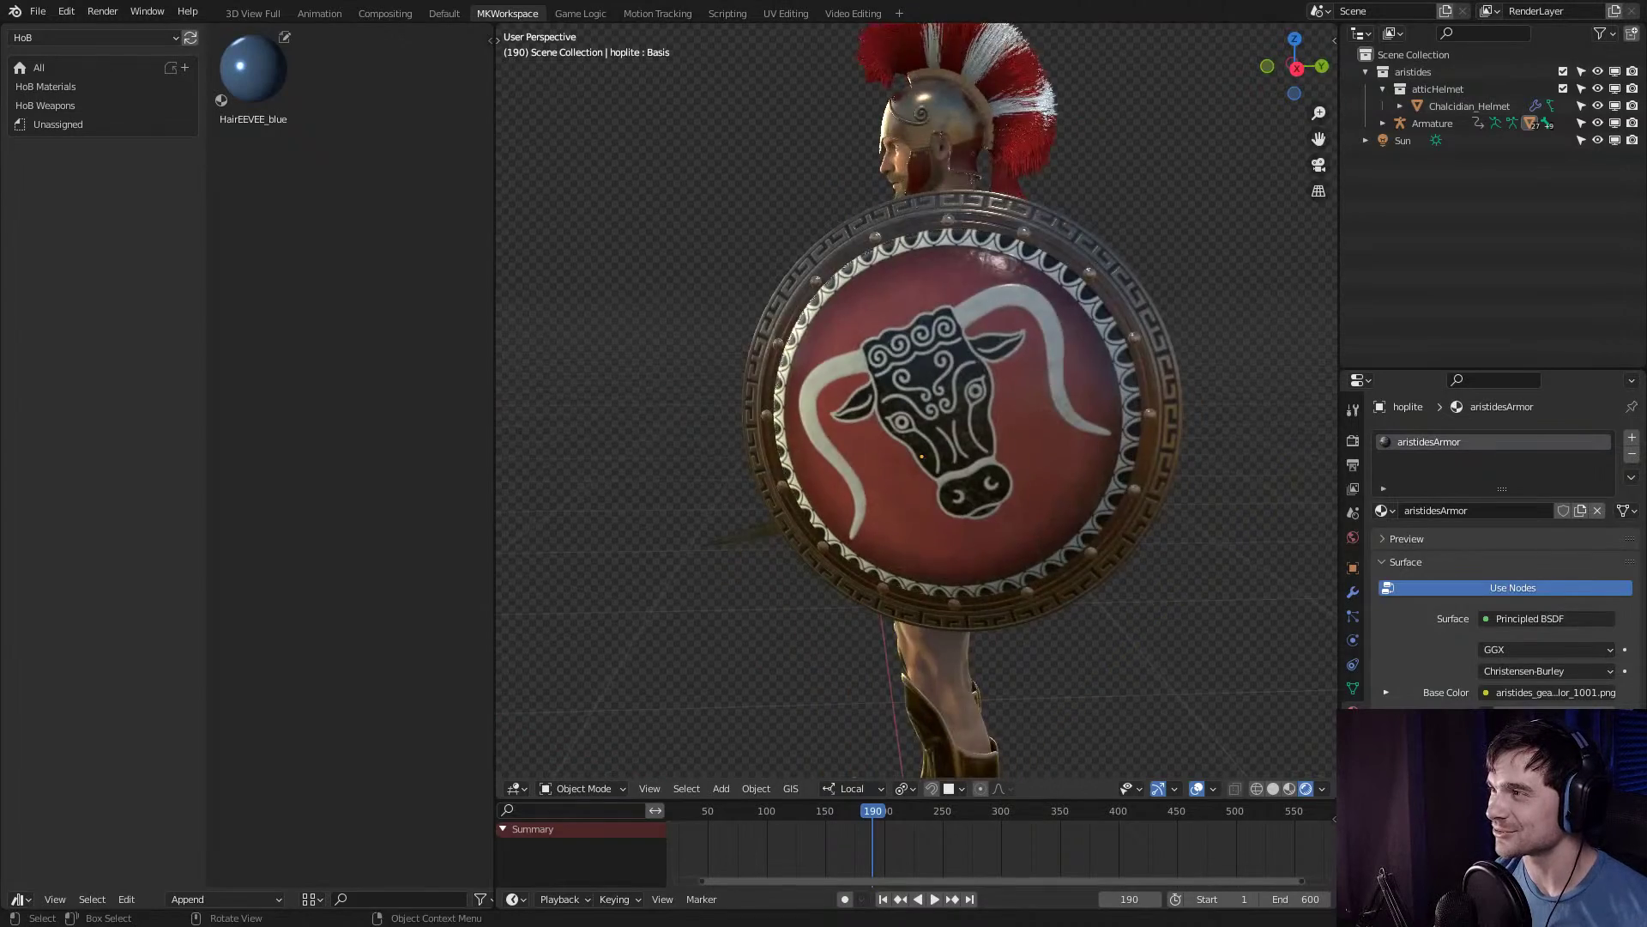
pyautogui.scroll(-3, 916, 403)
pyautogui.moveTo(915, 403); pyautogui.dragTo(1007, 664, button='middle')
pyautogui.scroll(3, 915, 403)
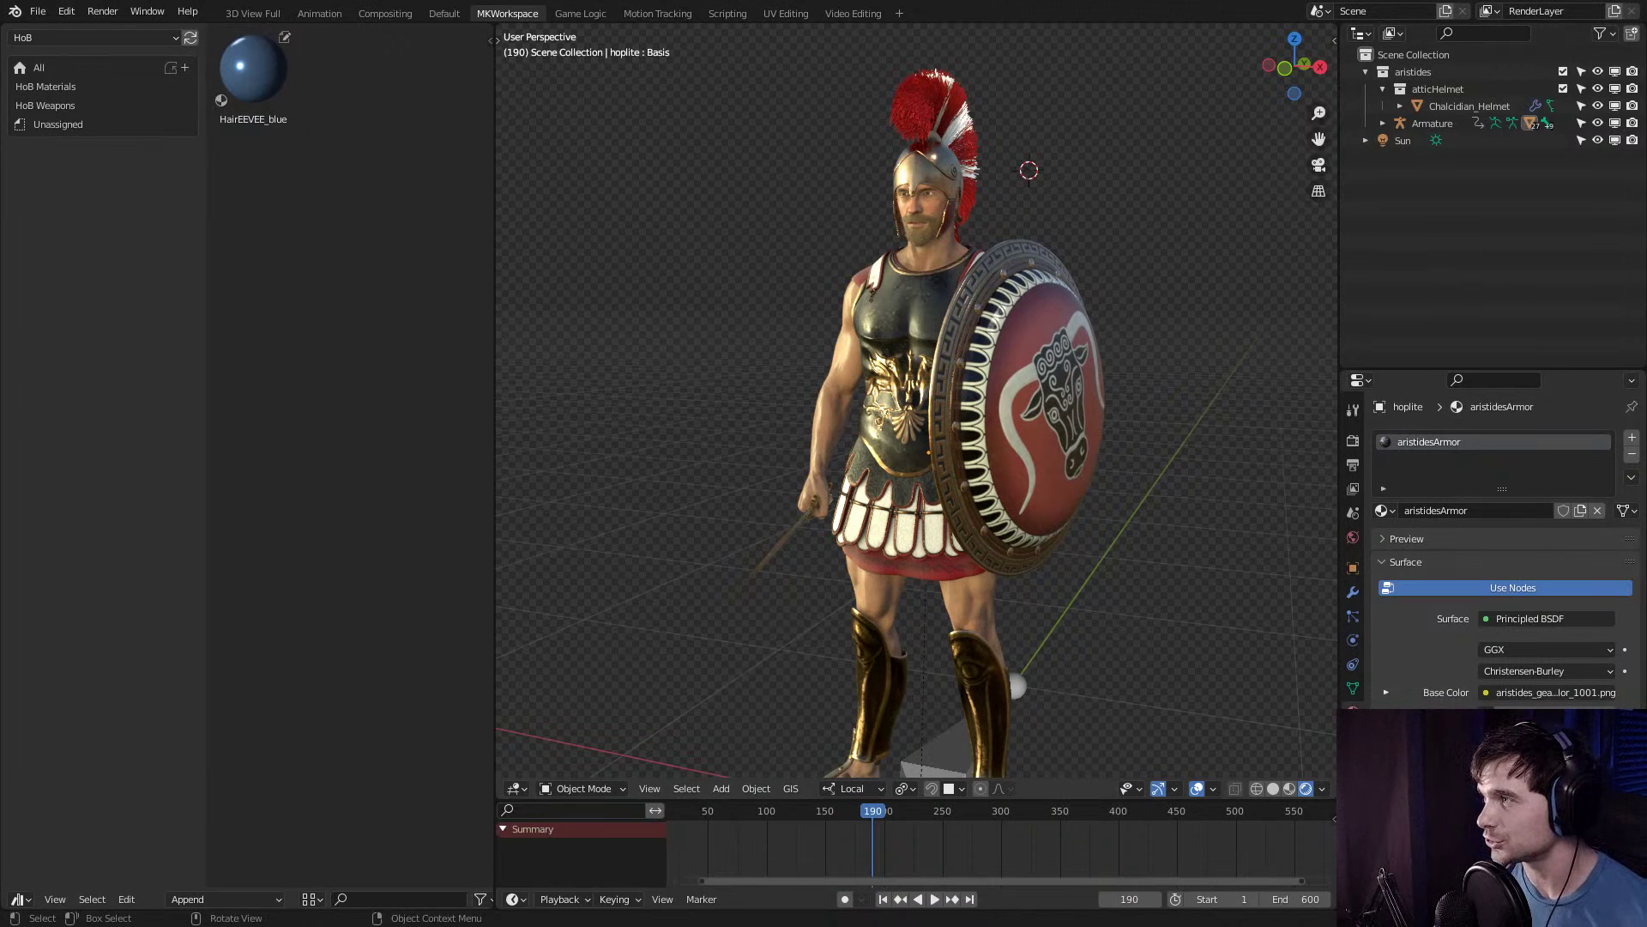
# Browse the HoB library's catalogs in the Asset Browser, show the Unassigned assets and select the hoplite cuirass asset.
pyautogui.click(19, 898)
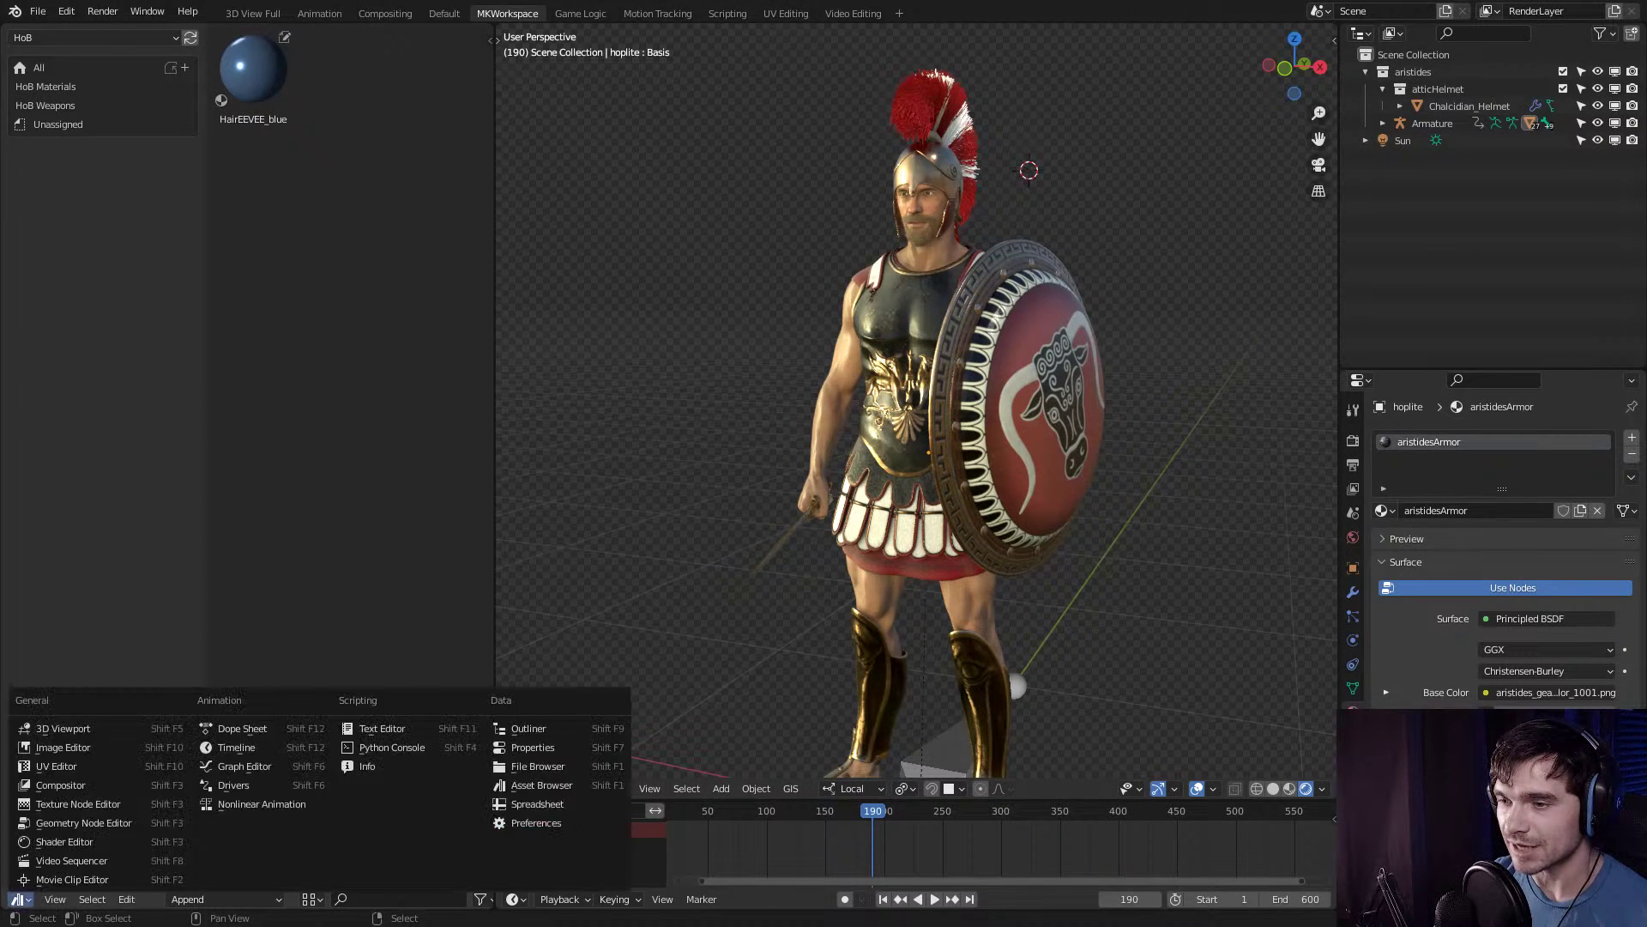
pyautogui.click(19, 899)
pyautogui.click(18, 898)
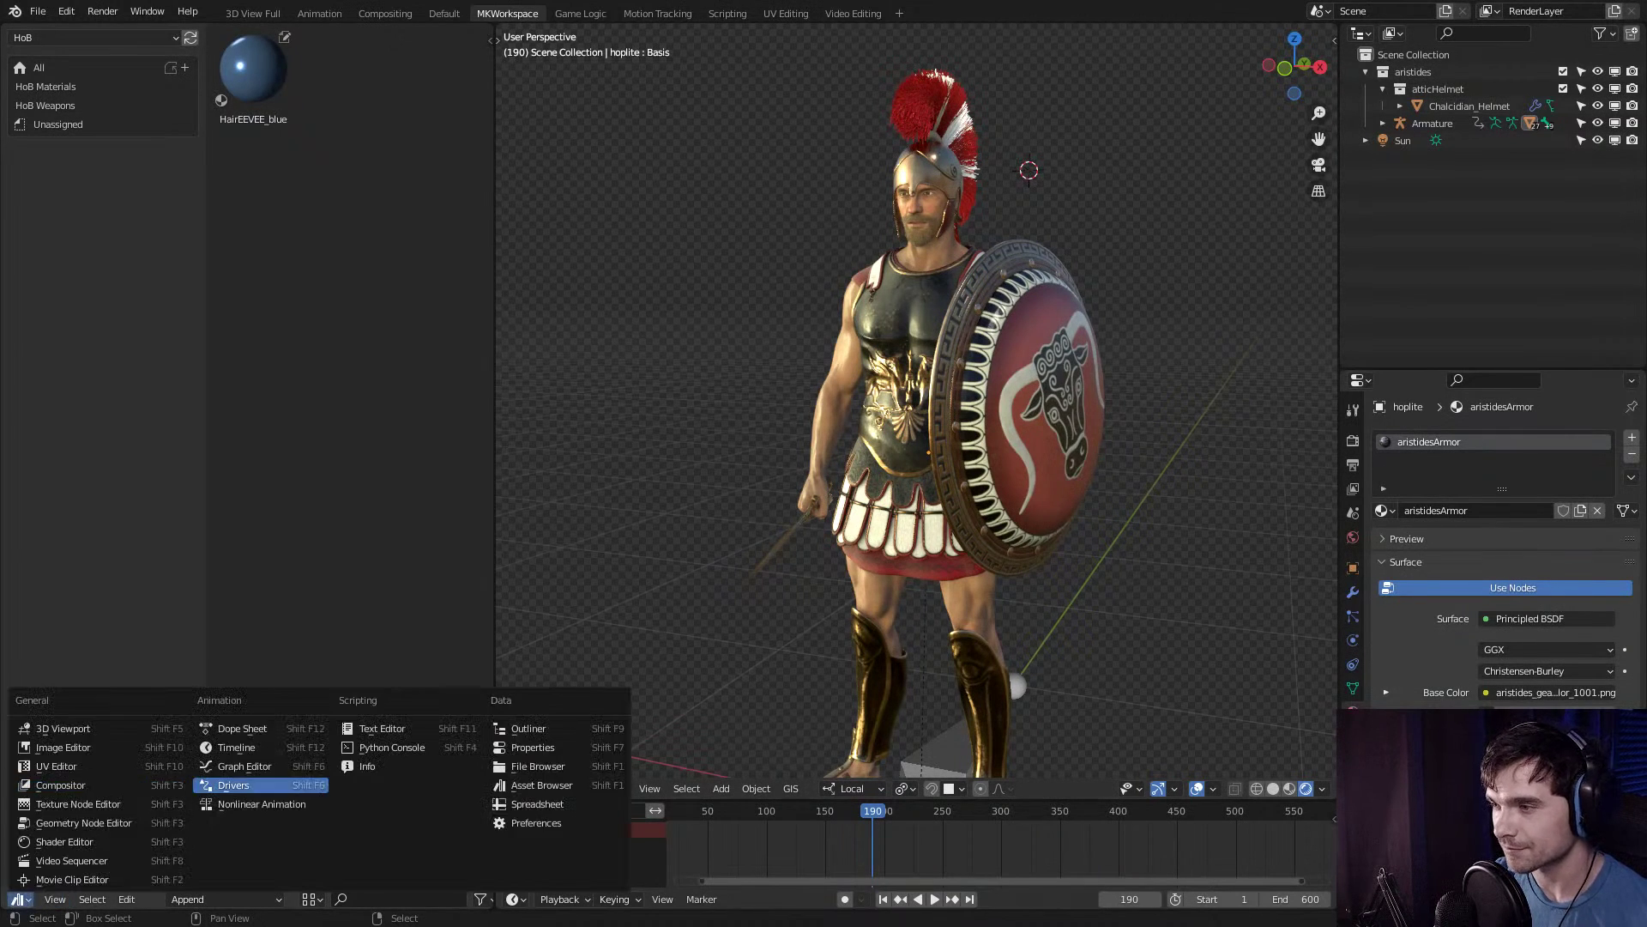
pyautogui.click(538, 785)
pyautogui.click(85, 105)
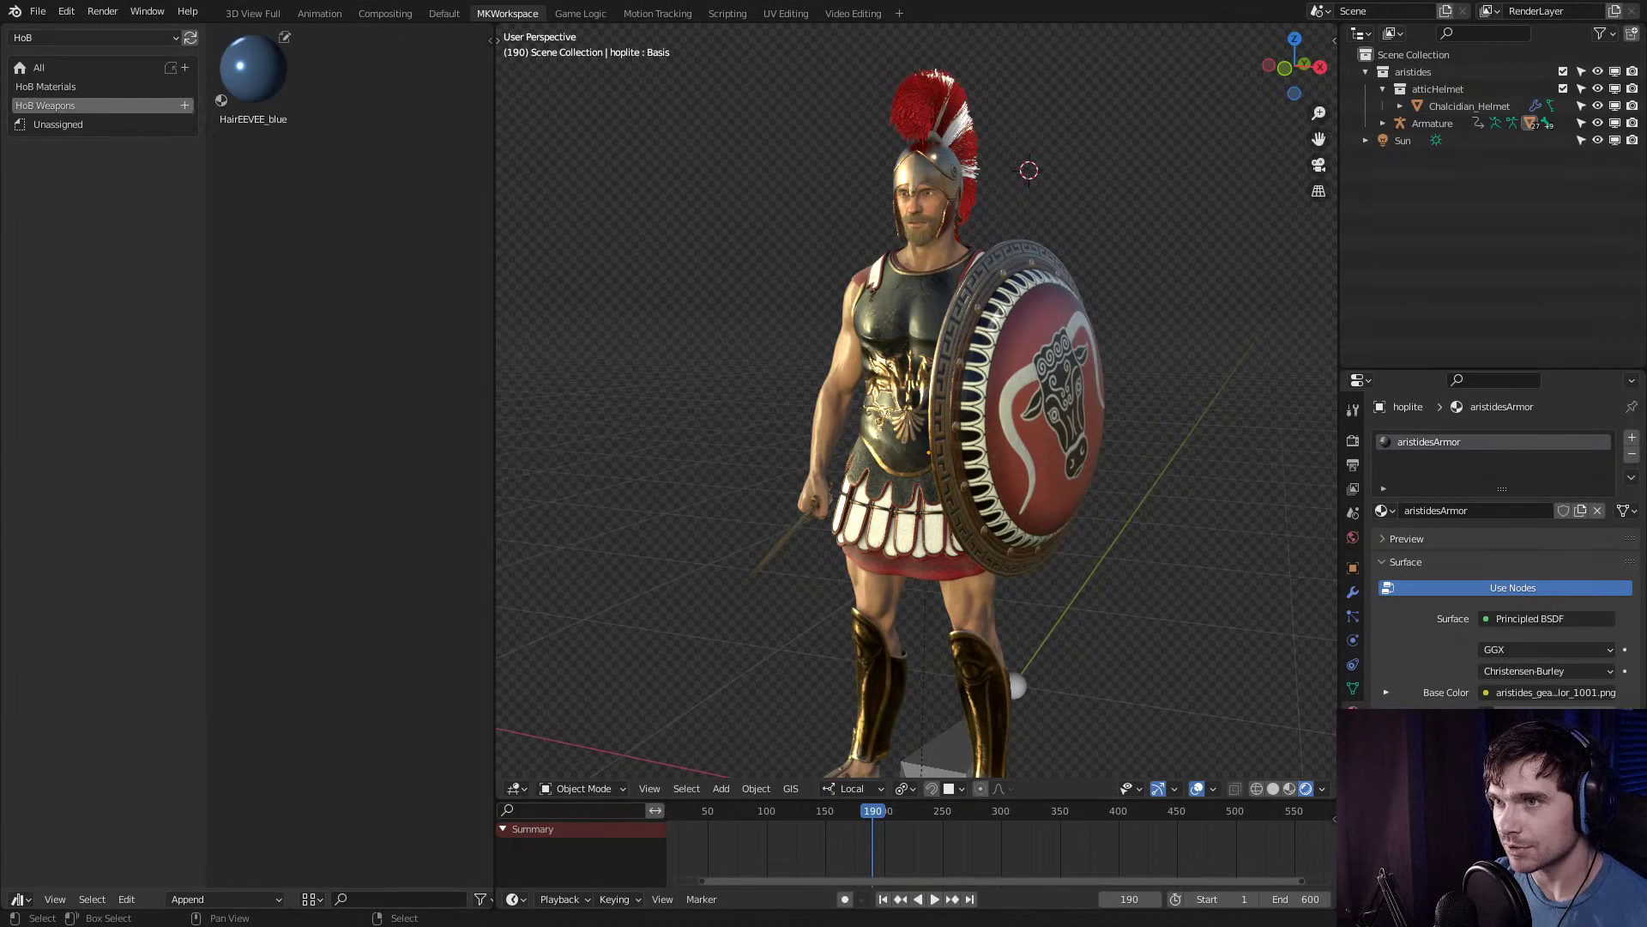
pyautogui.click(86, 87)
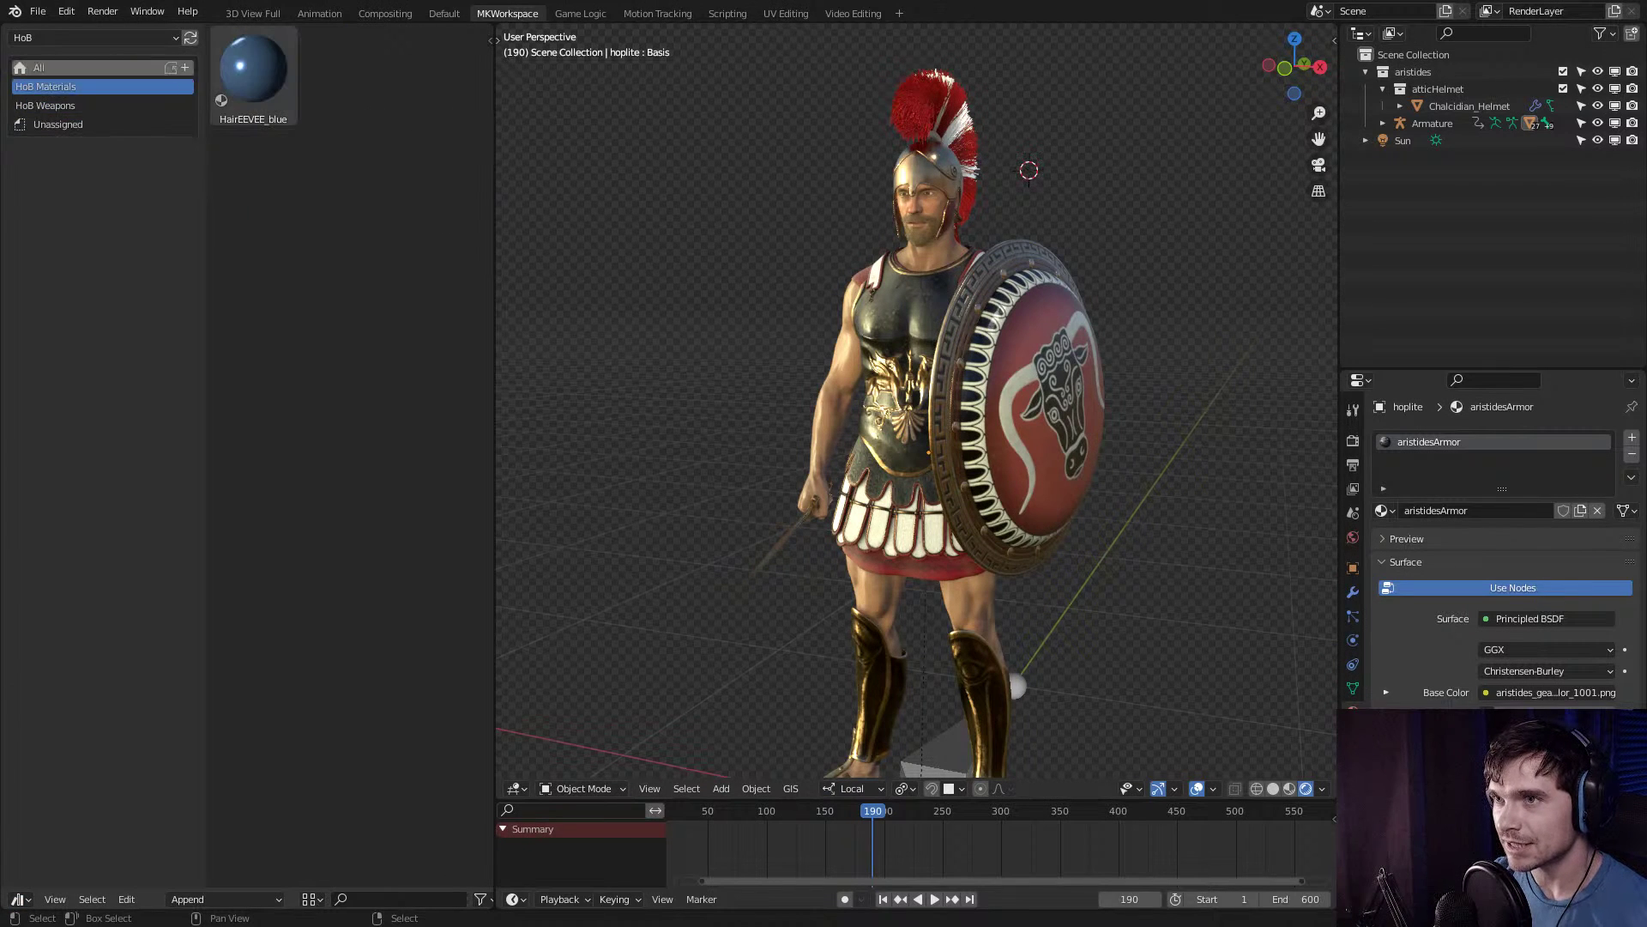
pyautogui.click(58, 124)
pyautogui.click(86, 105)
pyautogui.click(58, 124)
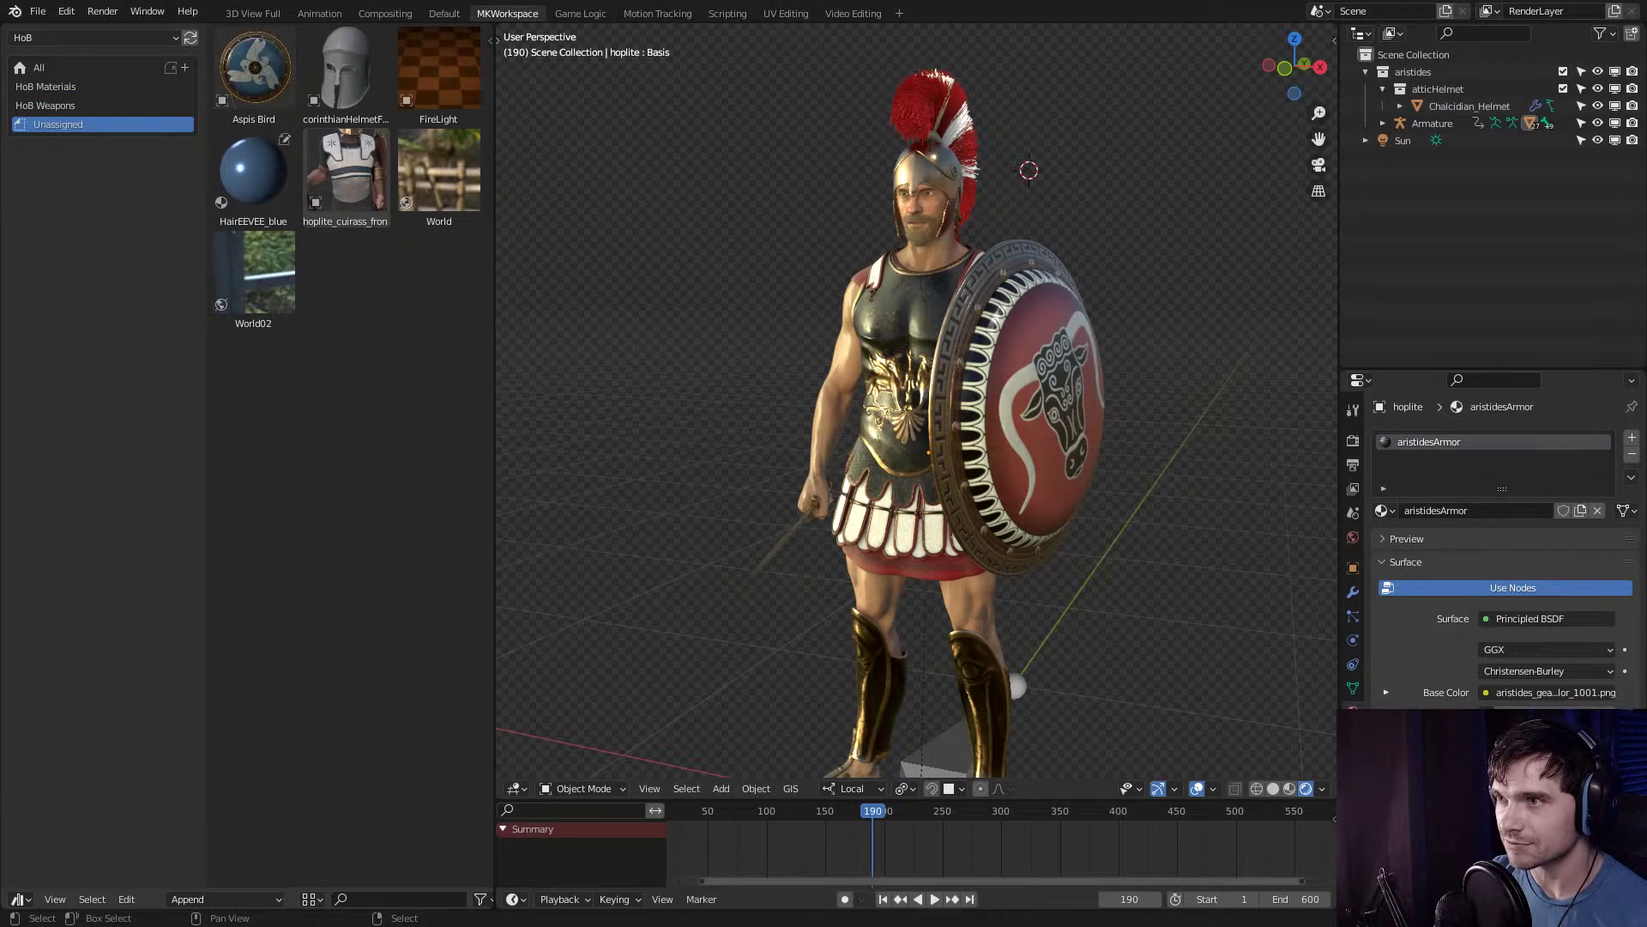
pyautogui.click(346, 172)
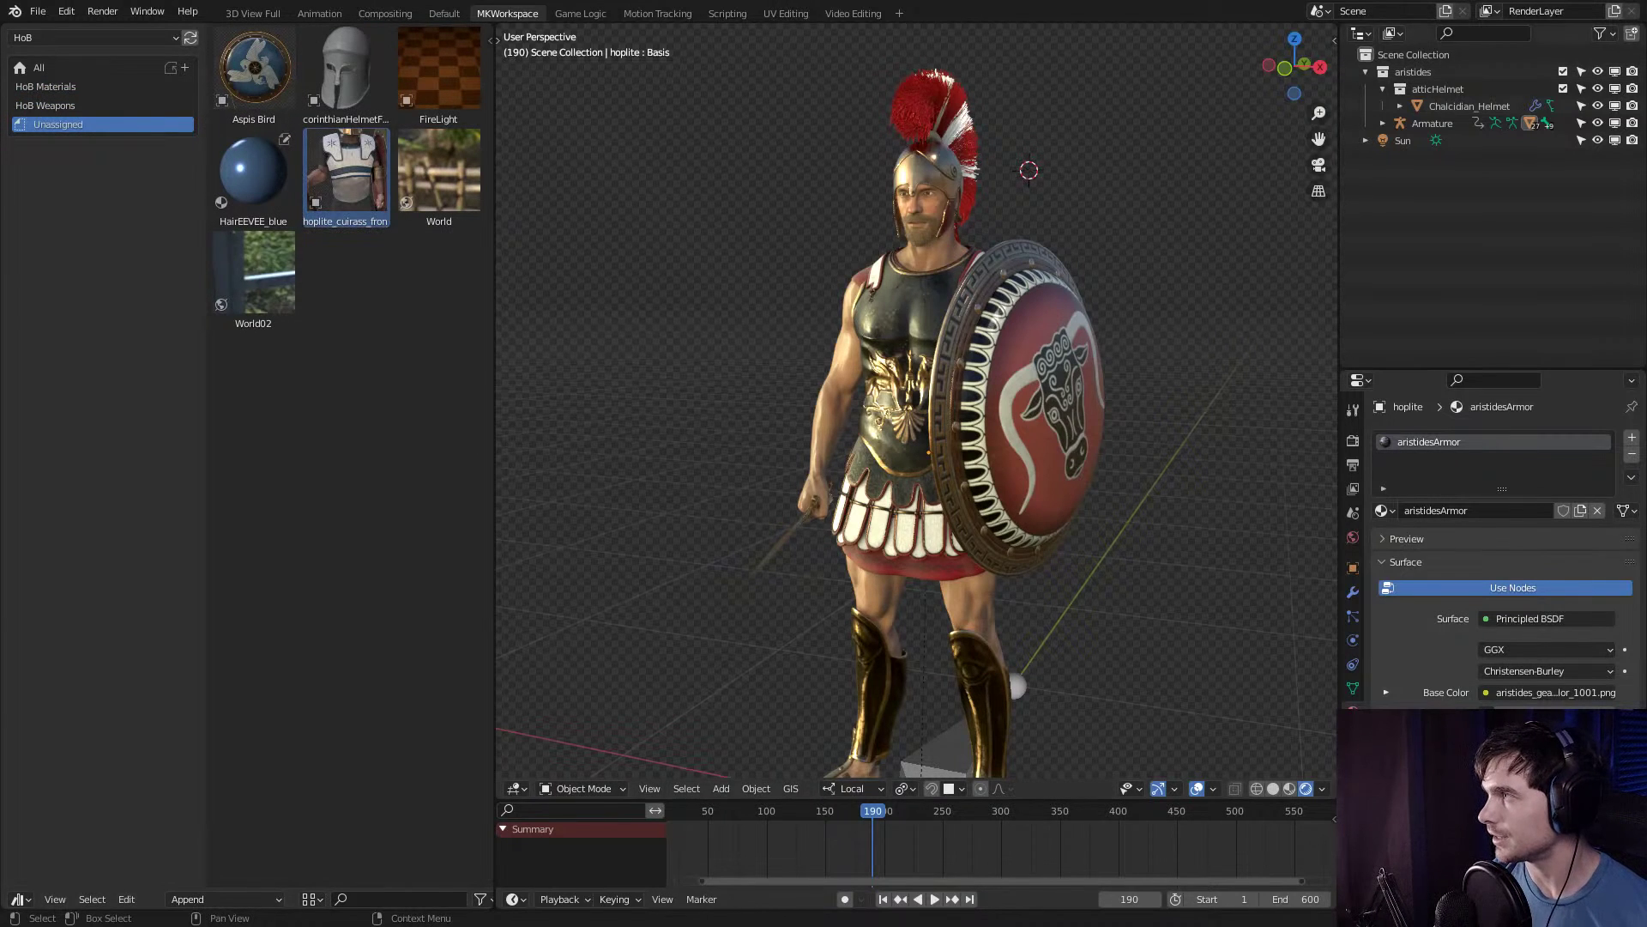
# Select the soldier's armature by its root bone at the feet.
pyautogui.moveTo(1007, 664); pyautogui.dragTo(986, 600, button='middle')
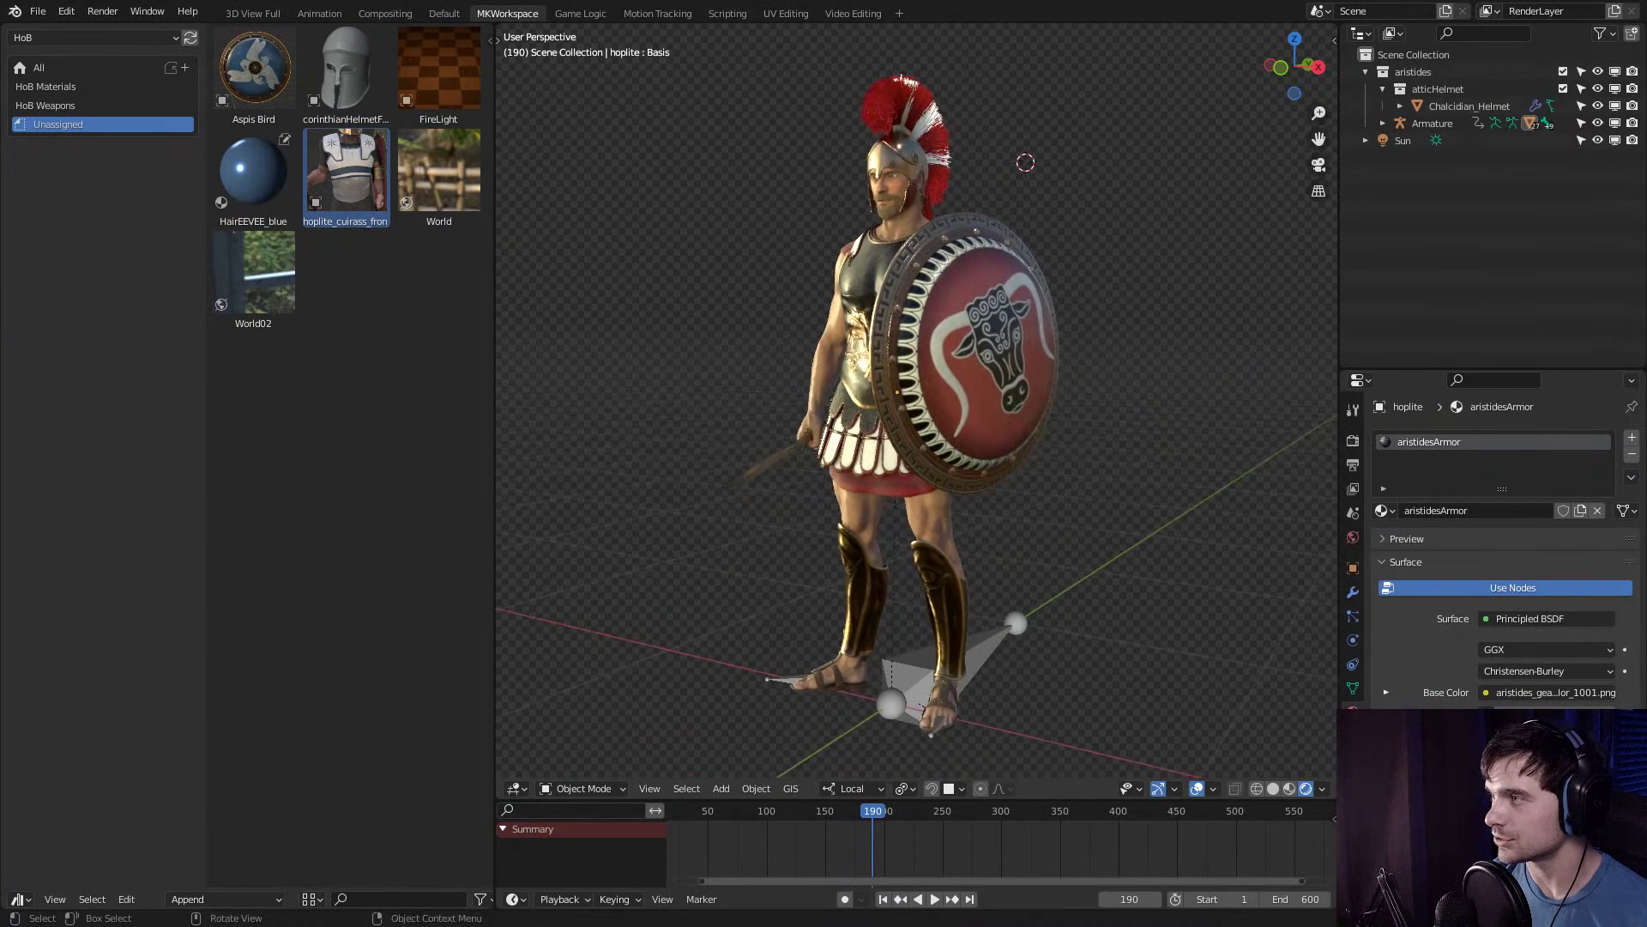
pyautogui.press('shift')
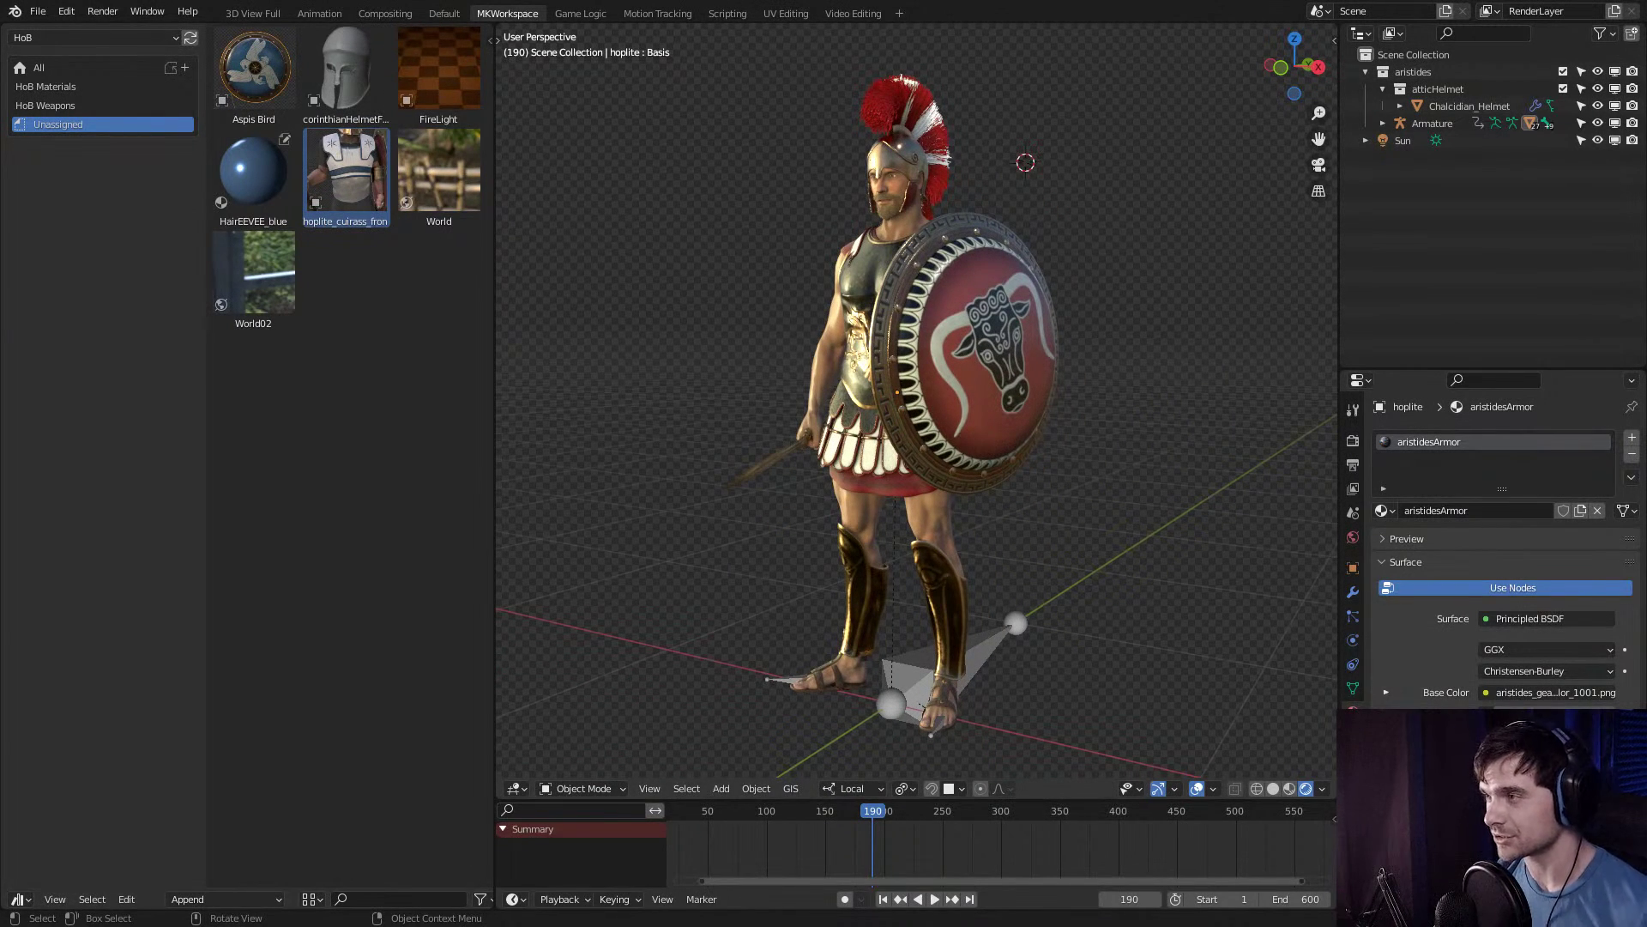
pyautogui.moveTo(987, 601); pyautogui.dragTo(936, 590, button='middle')
pyautogui.click(900, 652)
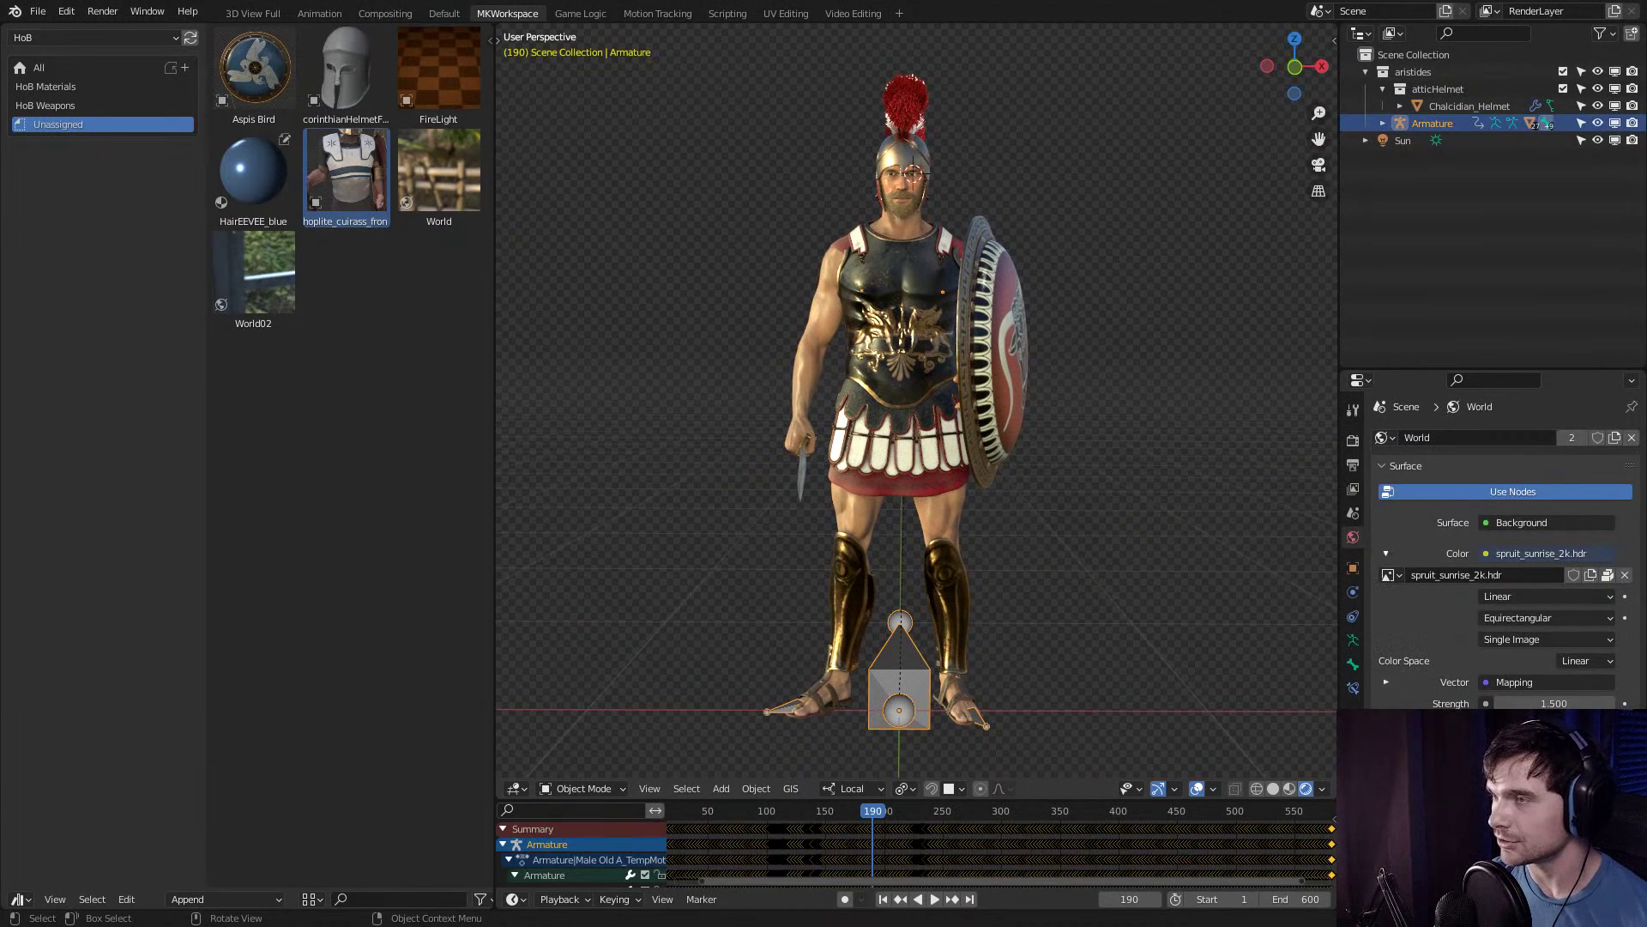
# Look up the Pose Library add-on in the preferences by searching for "pose", save the preferences and close them.
pyautogui.click(66, 11)
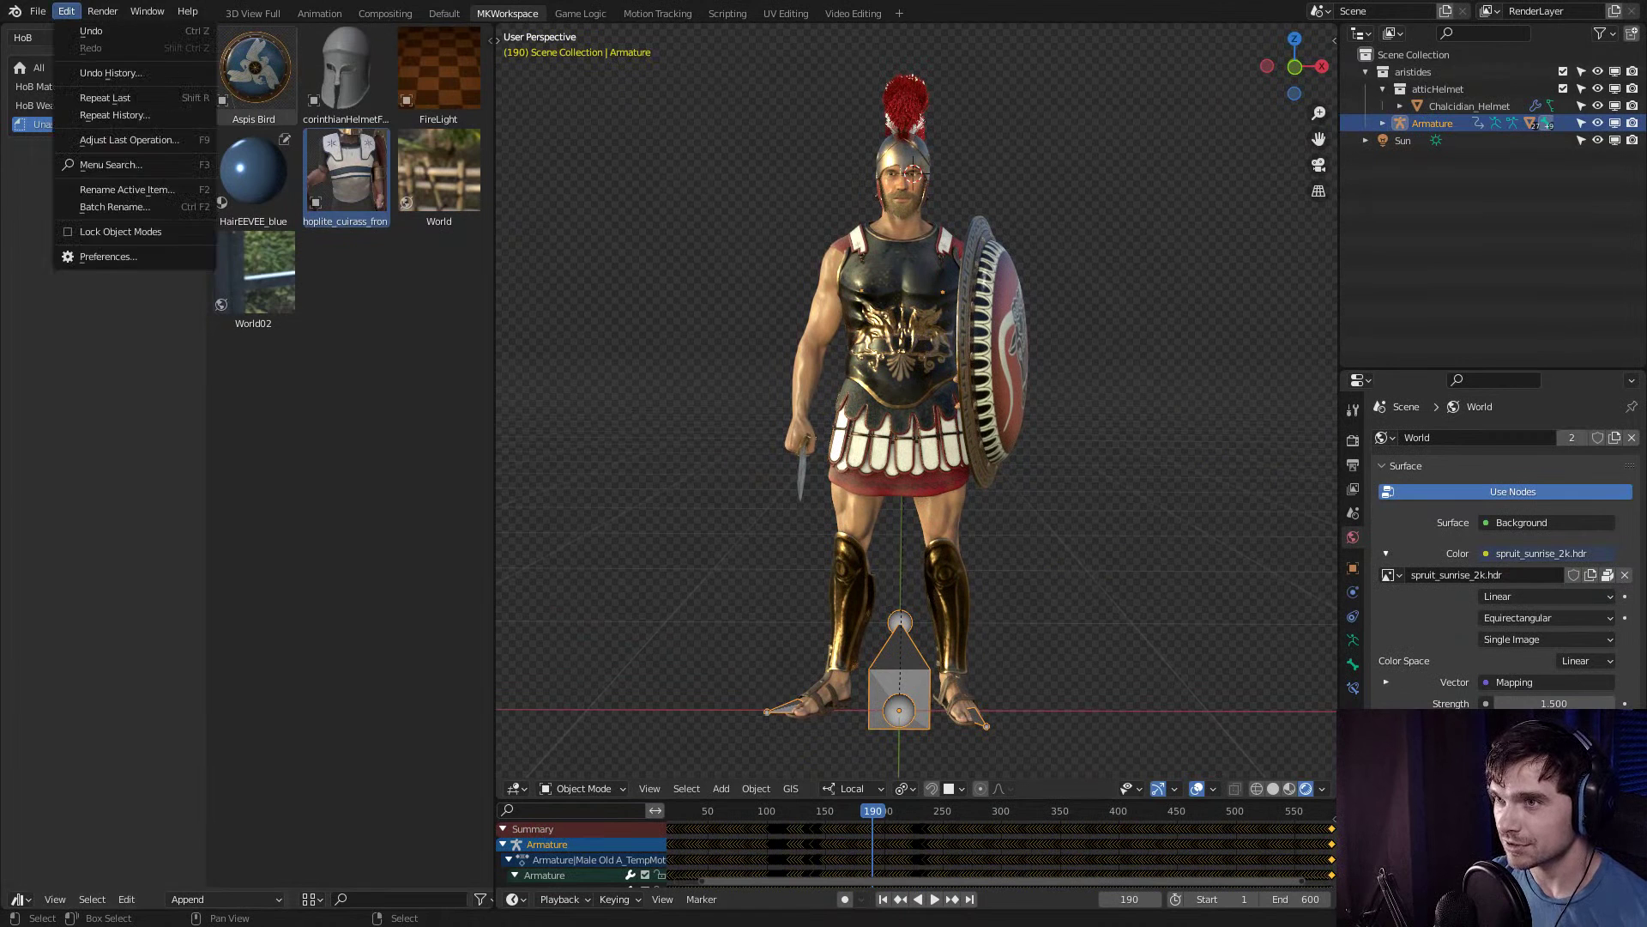
pyautogui.click(94, 256)
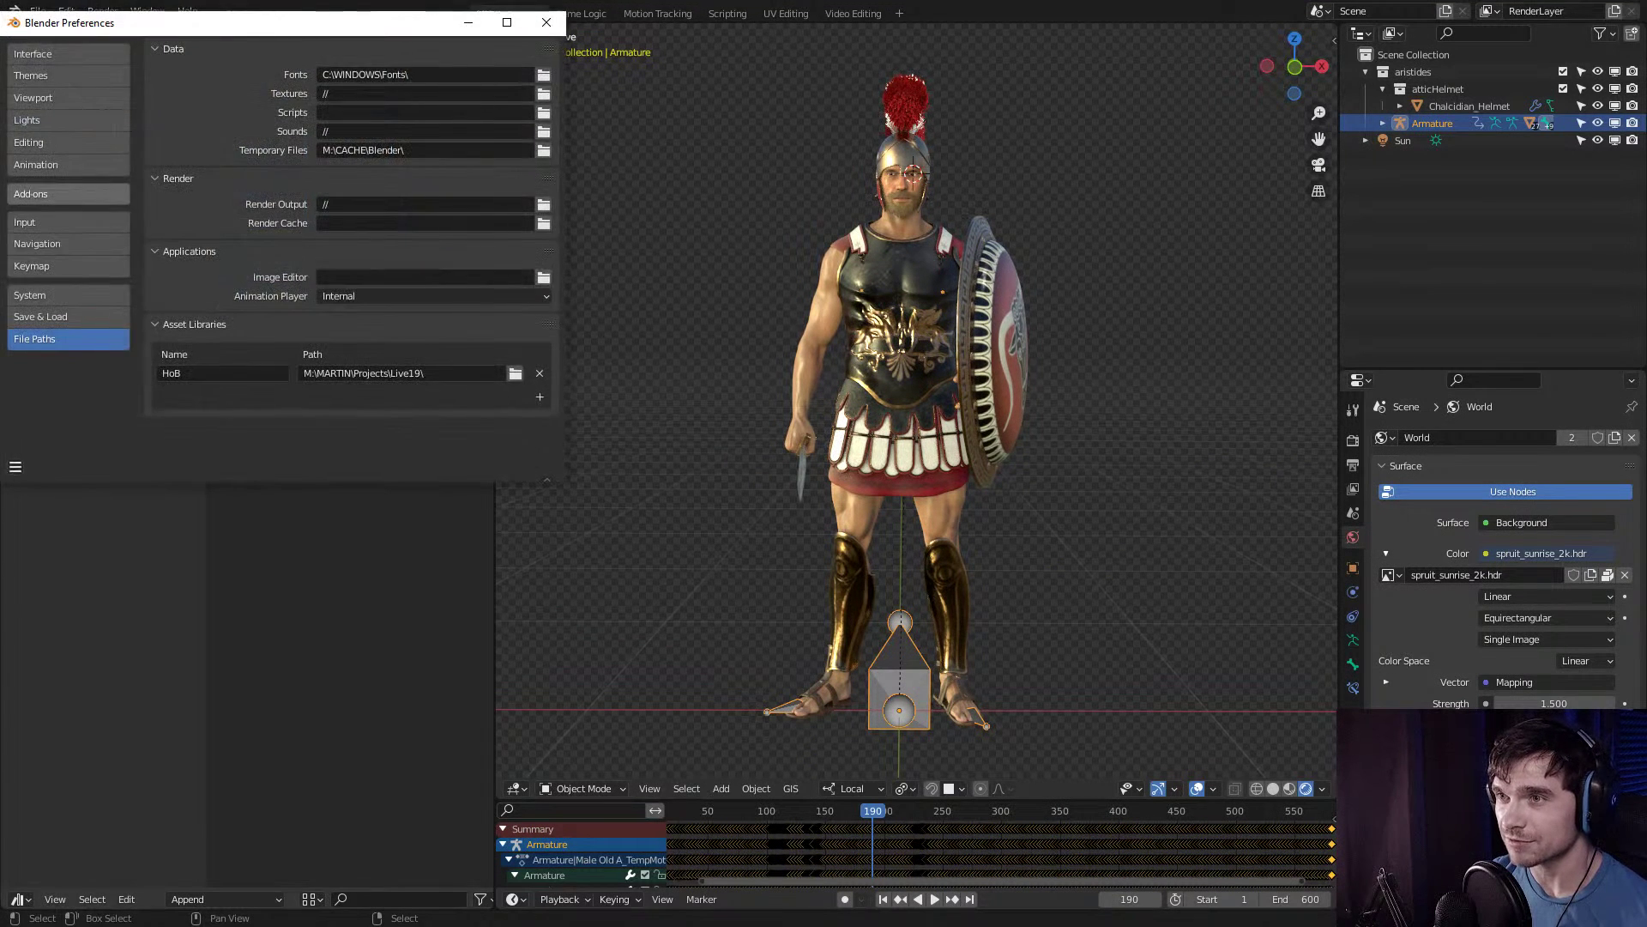
pyautogui.click(69, 194)
pyautogui.click(489, 73)
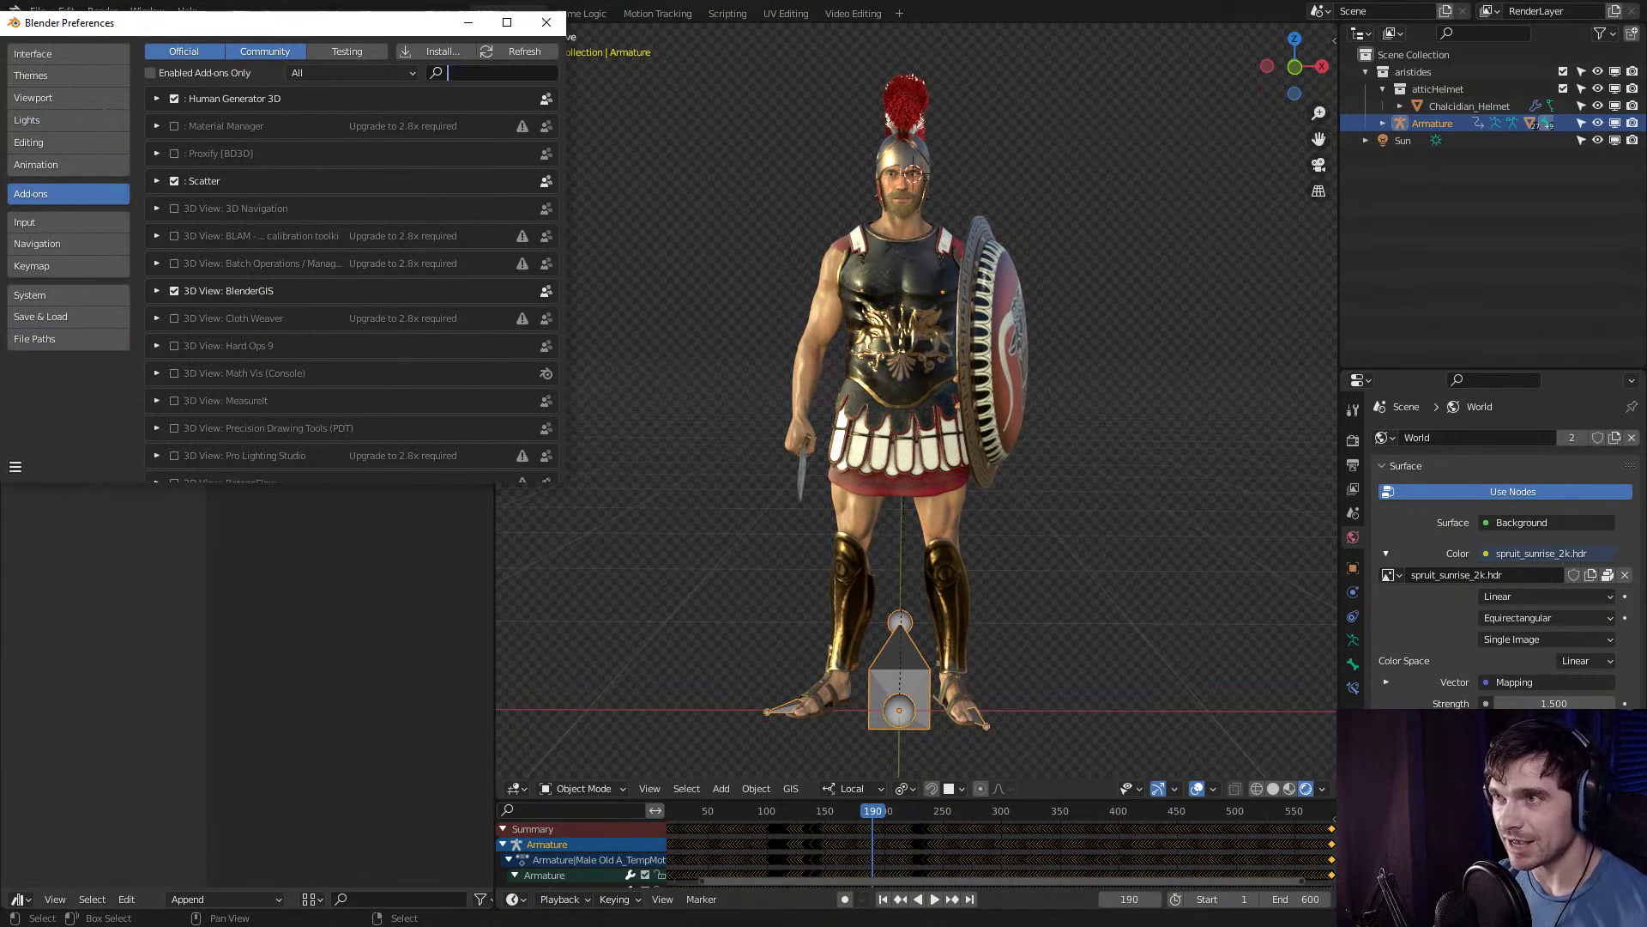
pyautogui.write('pose')
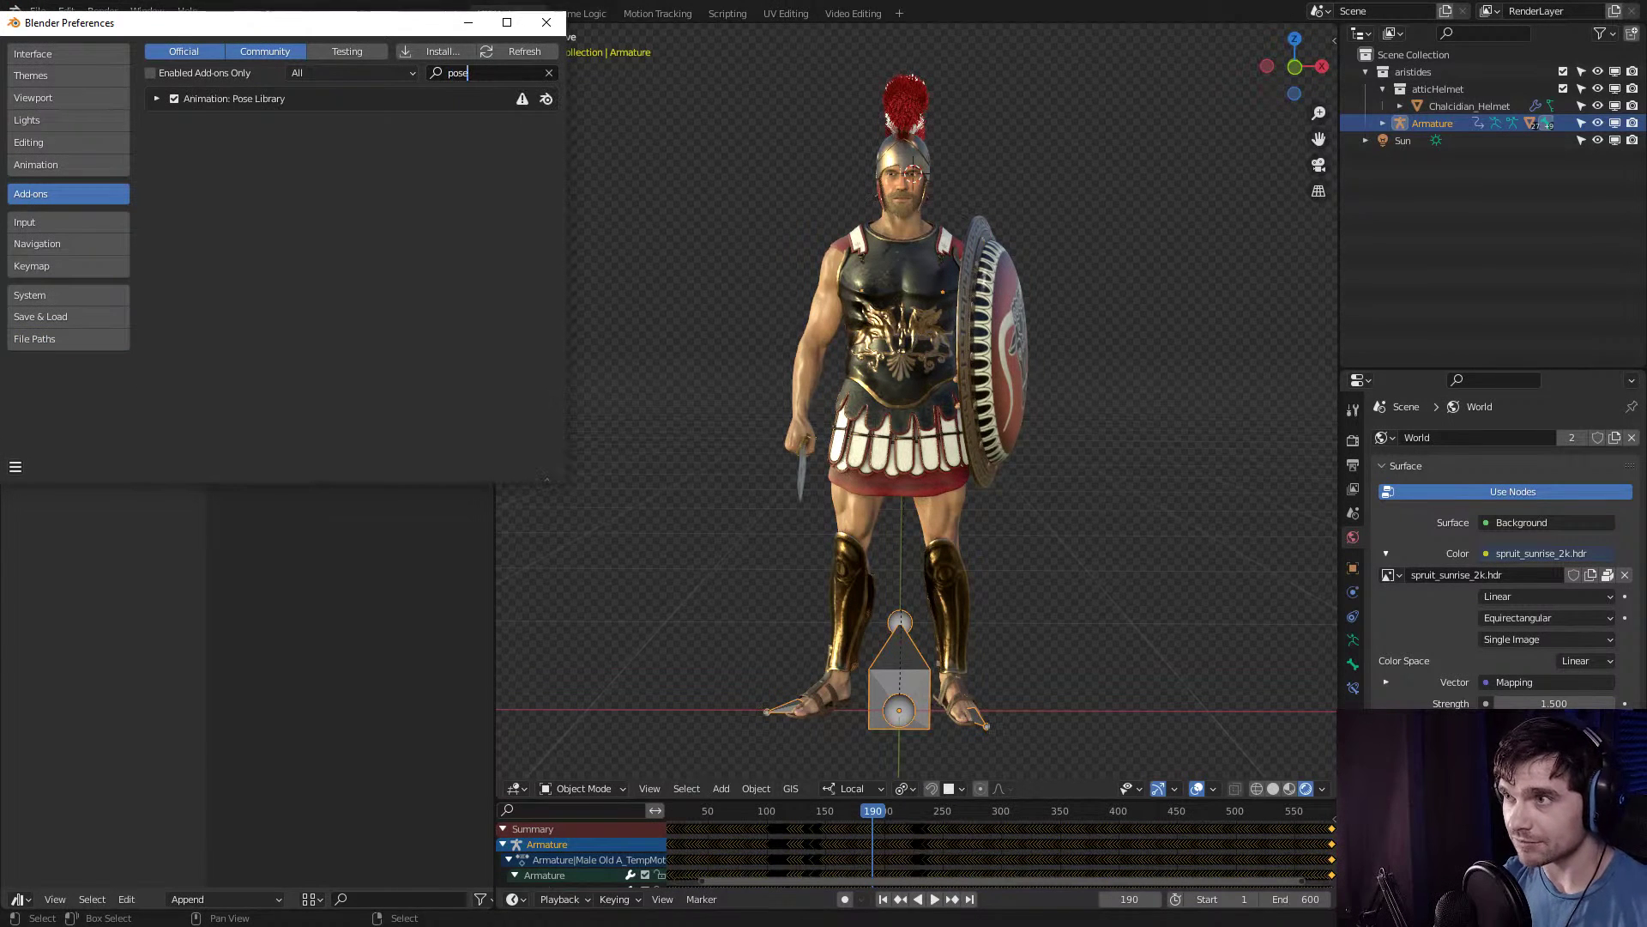
pyautogui.press('Return')
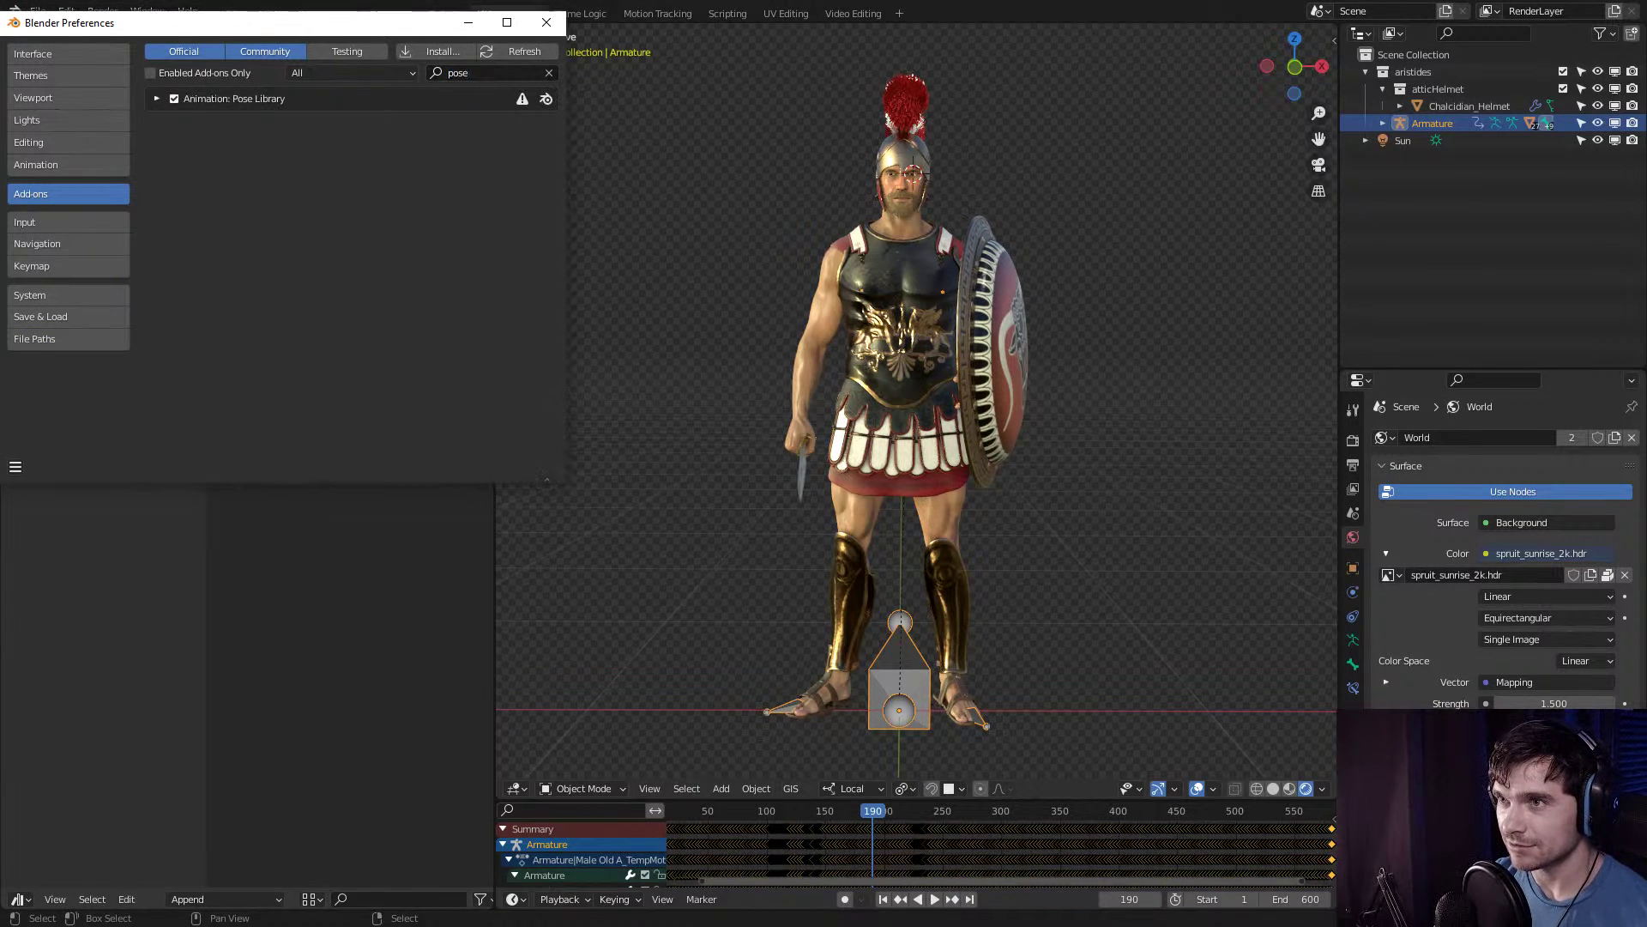
pyautogui.click(16, 467)
pyautogui.click(52, 422)
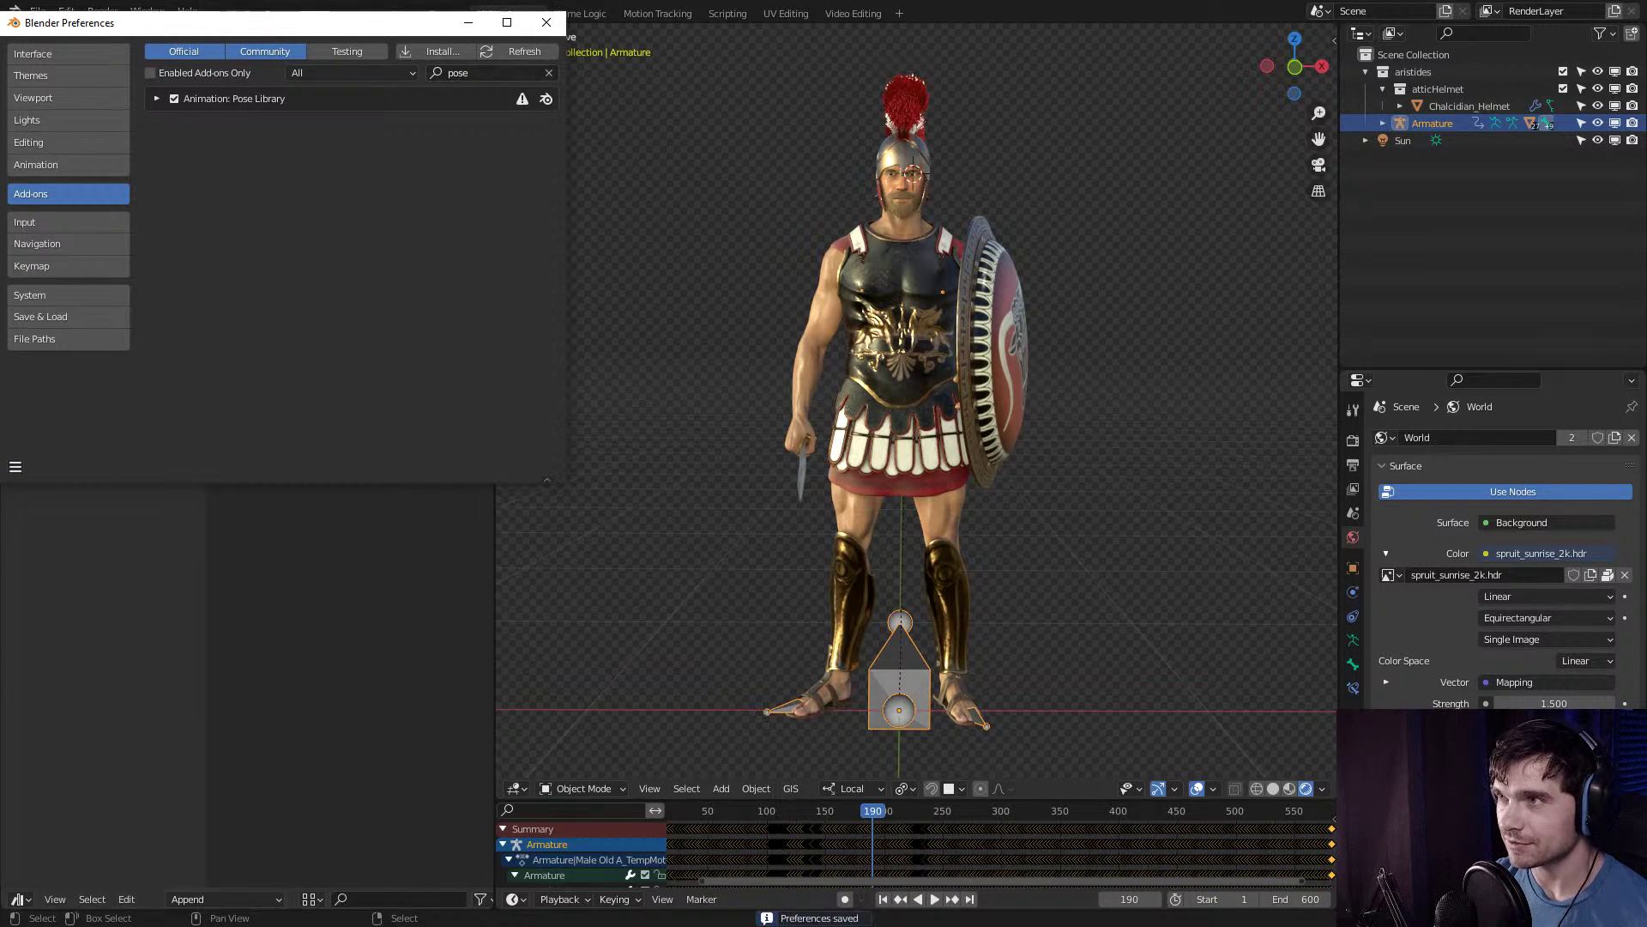
pyautogui.click(546, 22)
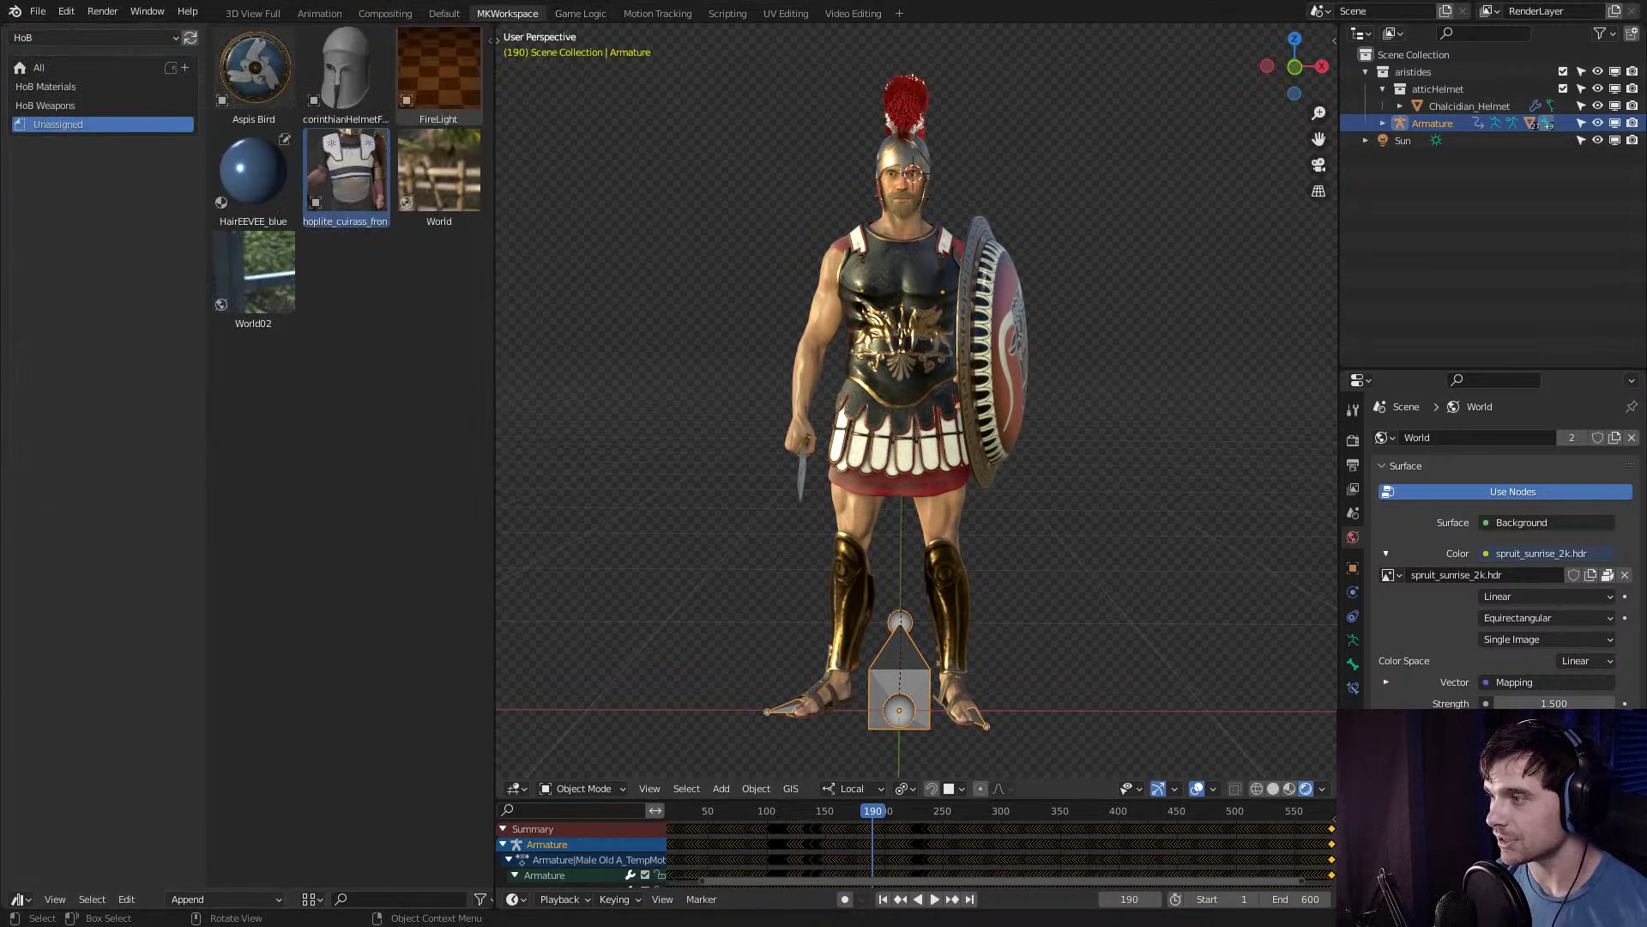
# Put the soldier's armature into Pose Mode, trying the switch to Object Mode and back.
pyautogui.moveTo(944, 387); pyautogui.dragTo(832, 455, button='middle')
pyautogui.hotkey('ctrl', 'Tab')
pyautogui.click(580, 788)
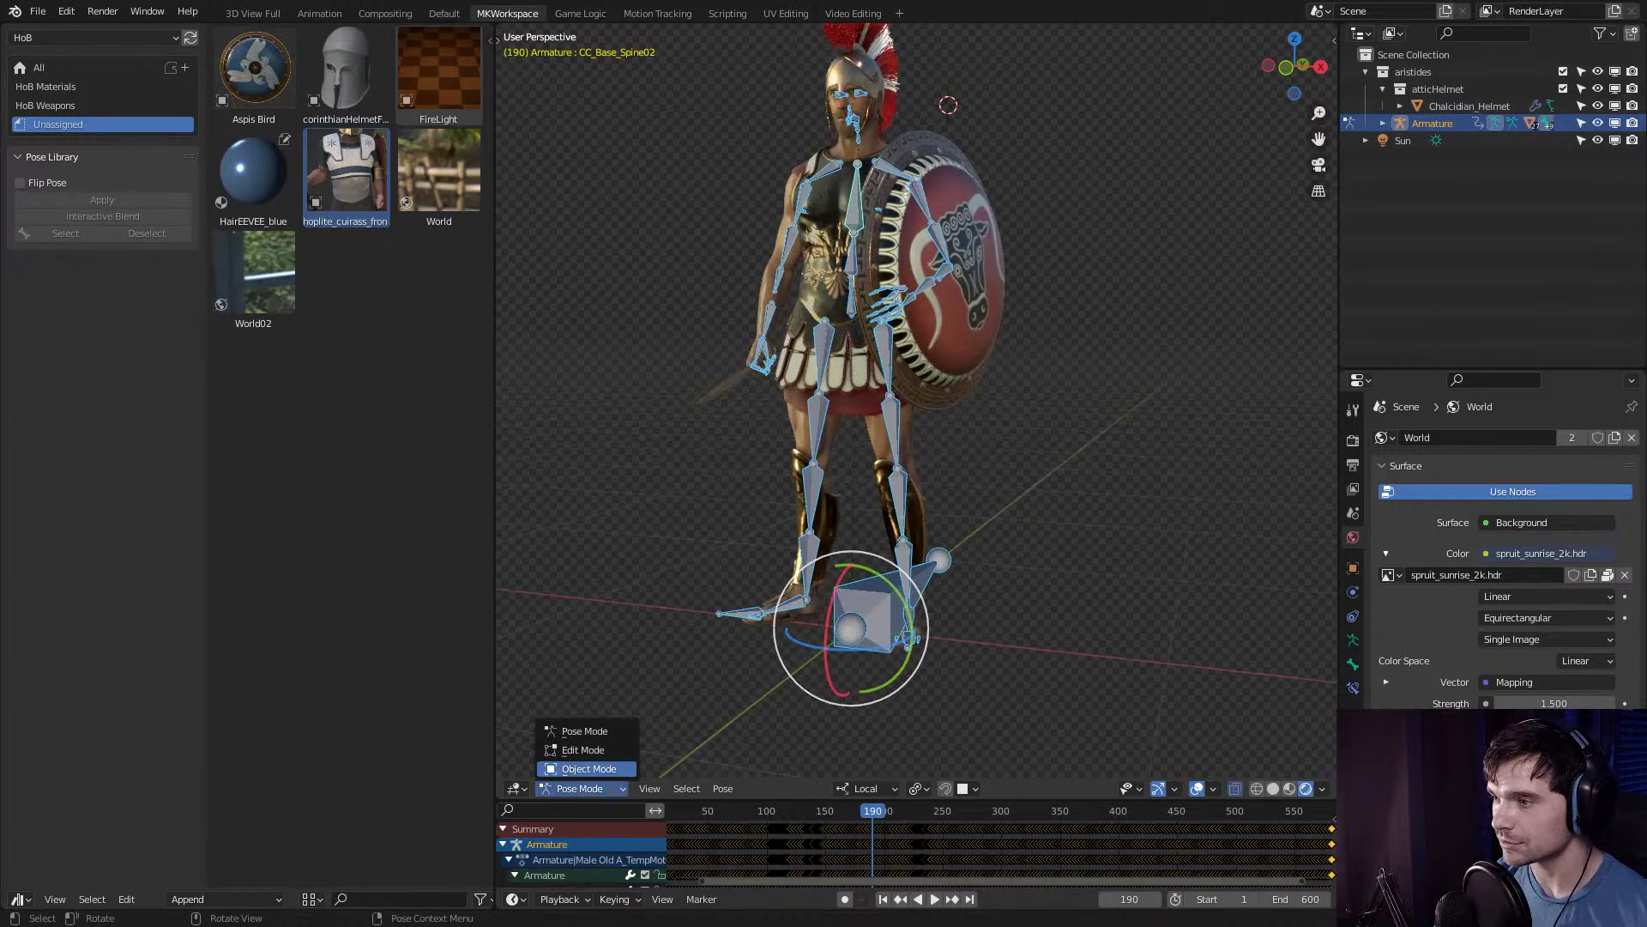
pyautogui.click(588, 769)
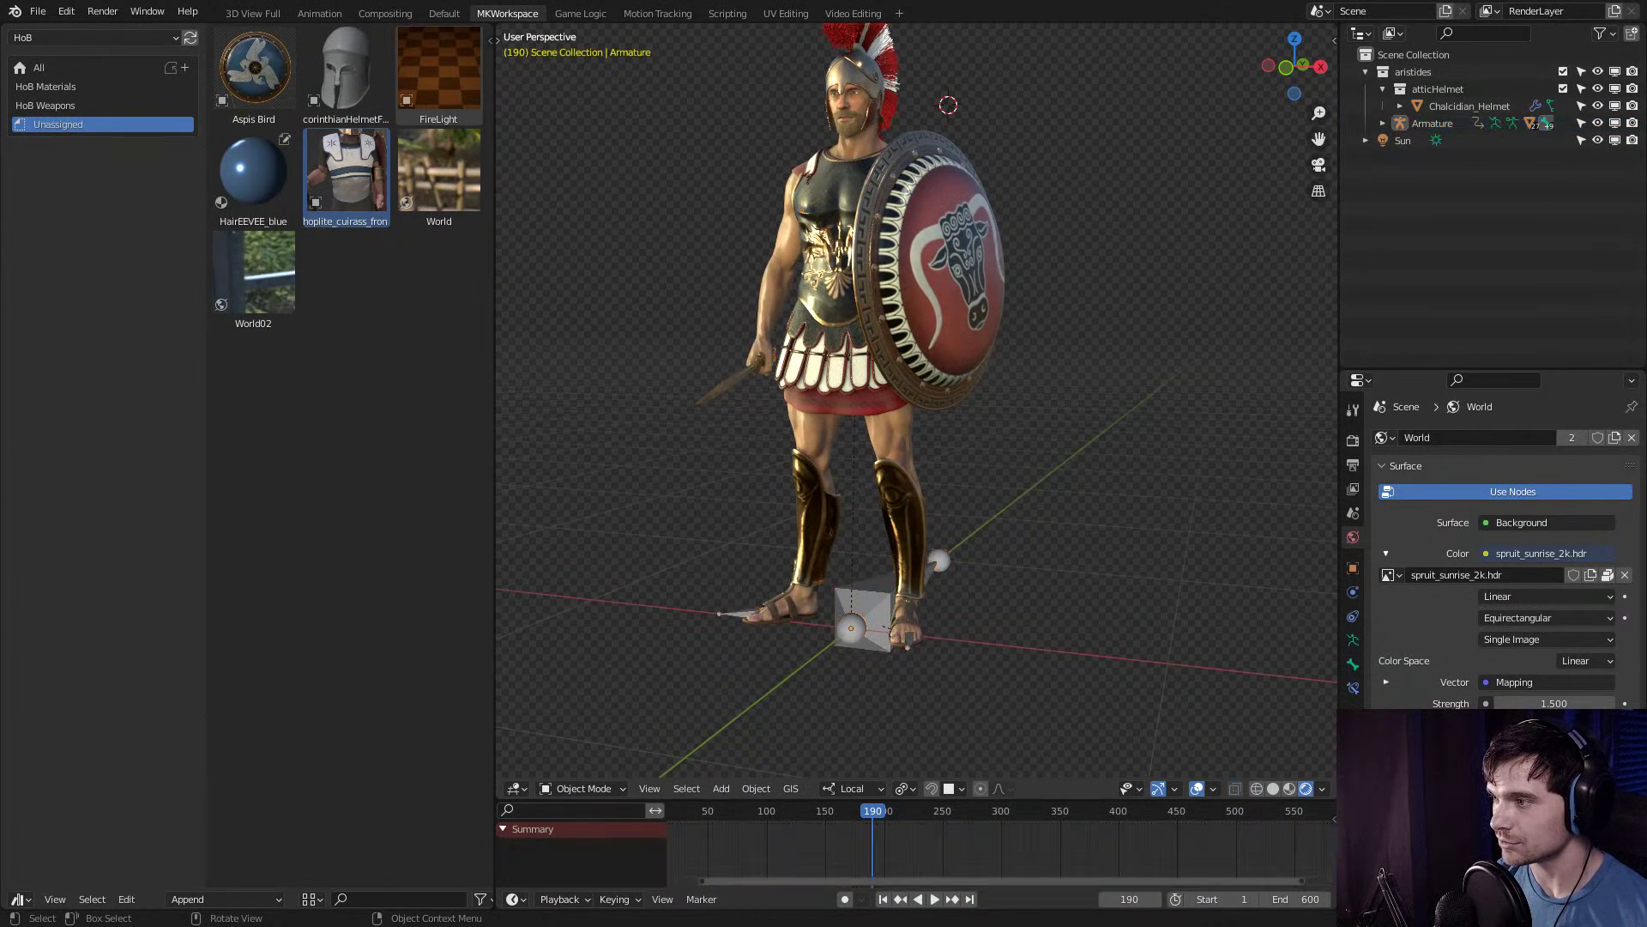
pyautogui.click(580, 789)
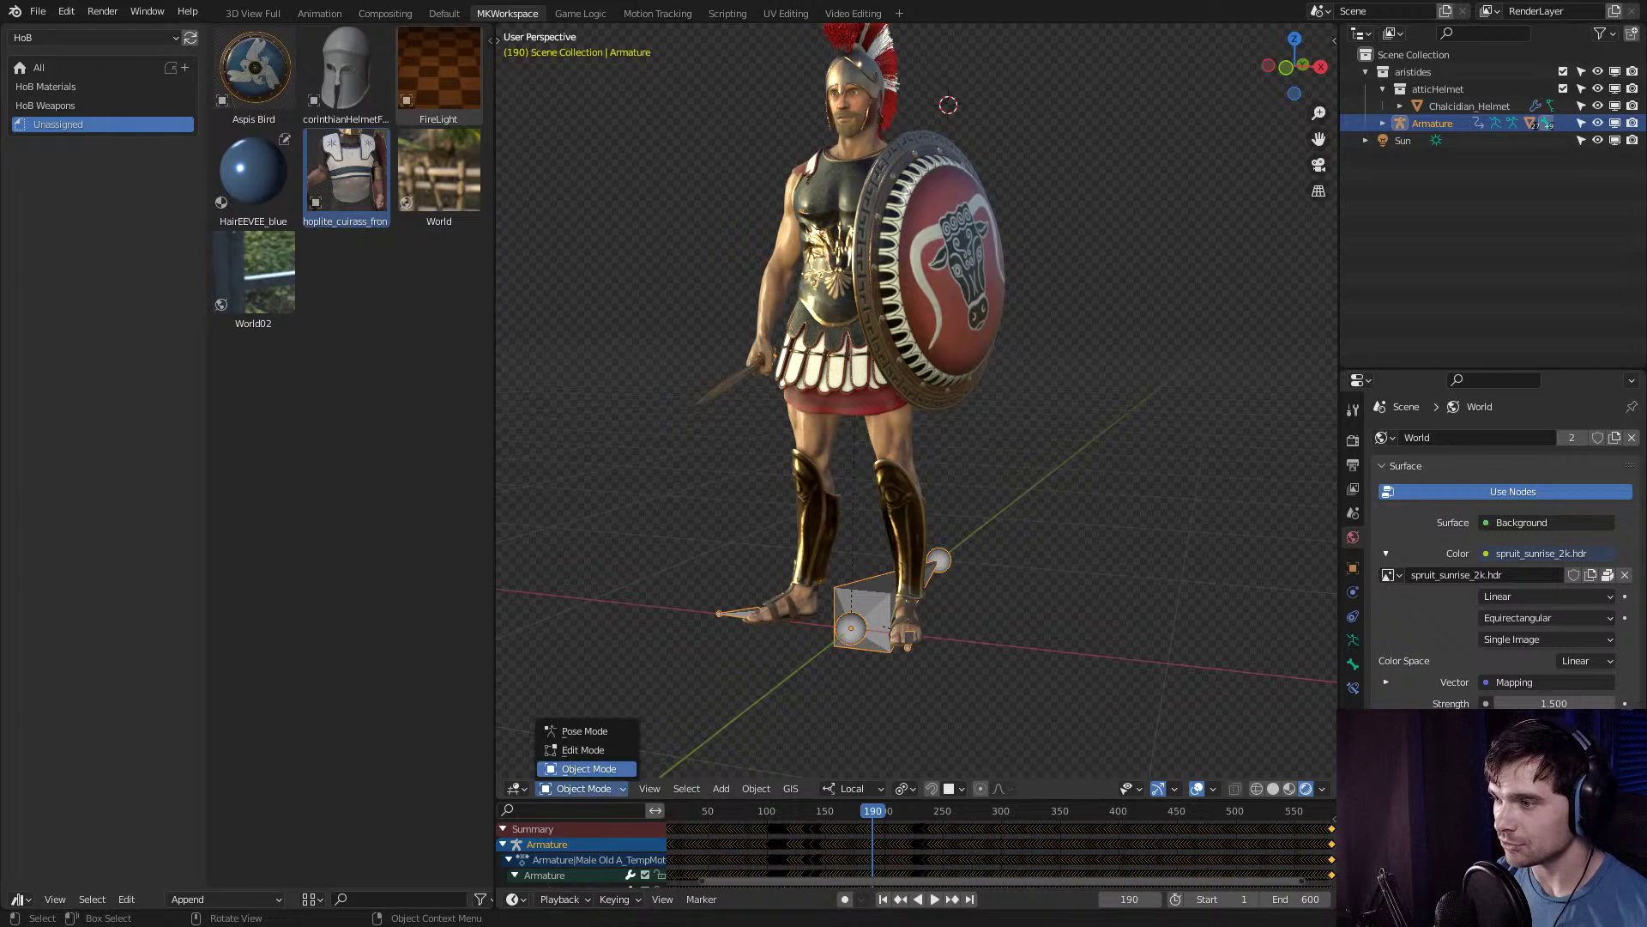
pyautogui.click(589, 769)
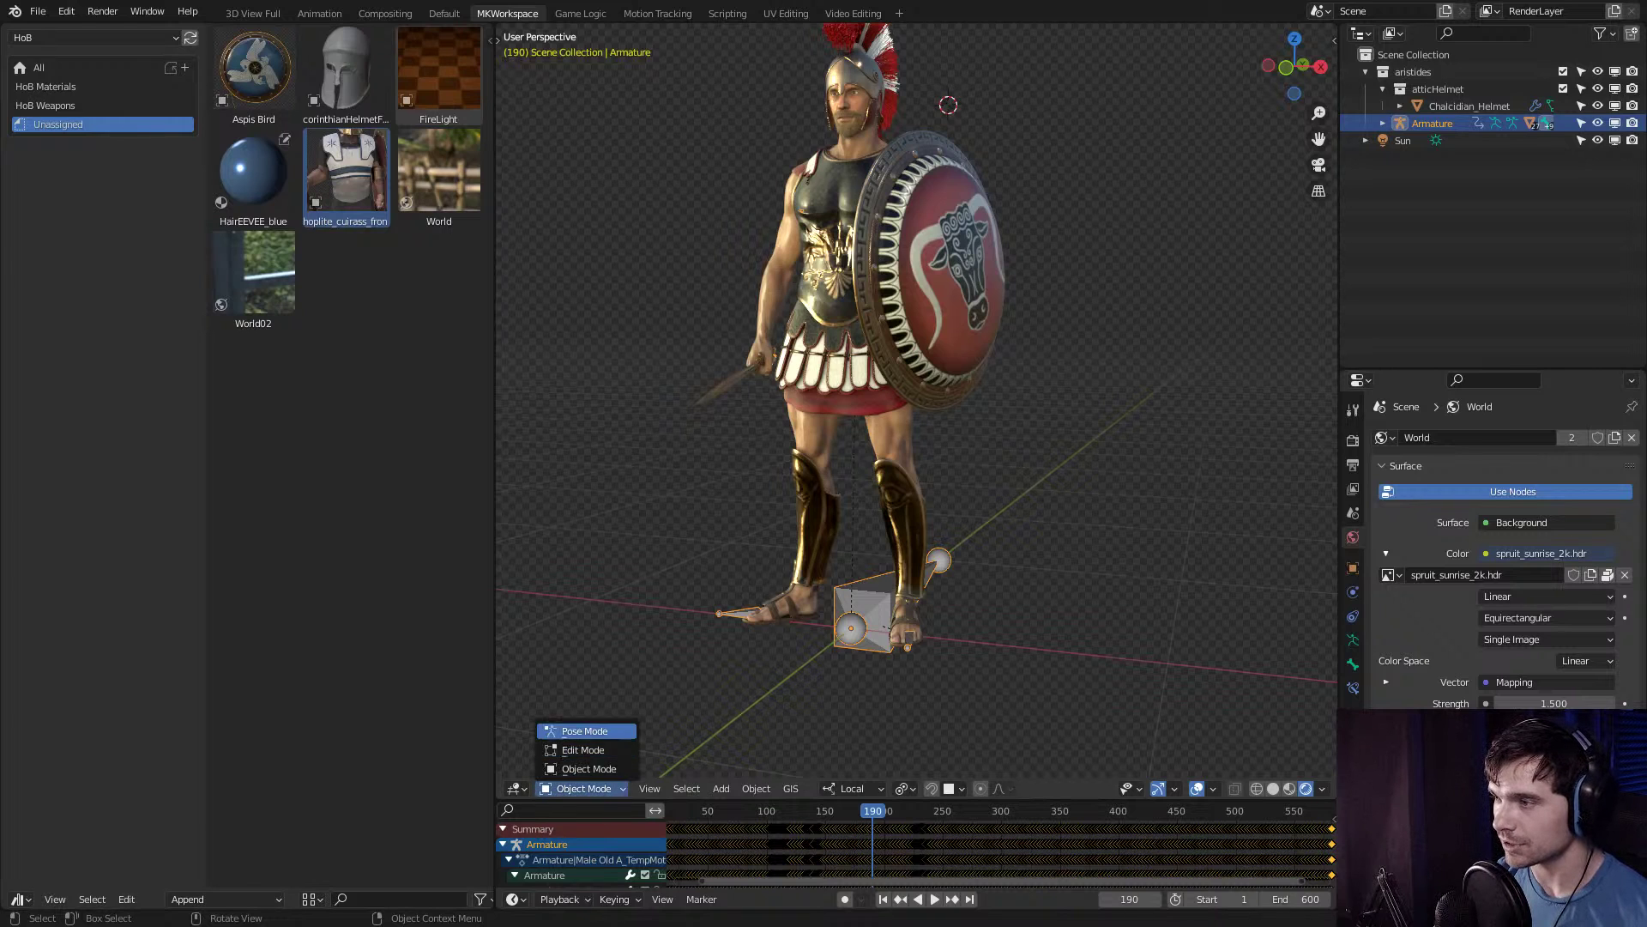
pyautogui.click(585, 731)
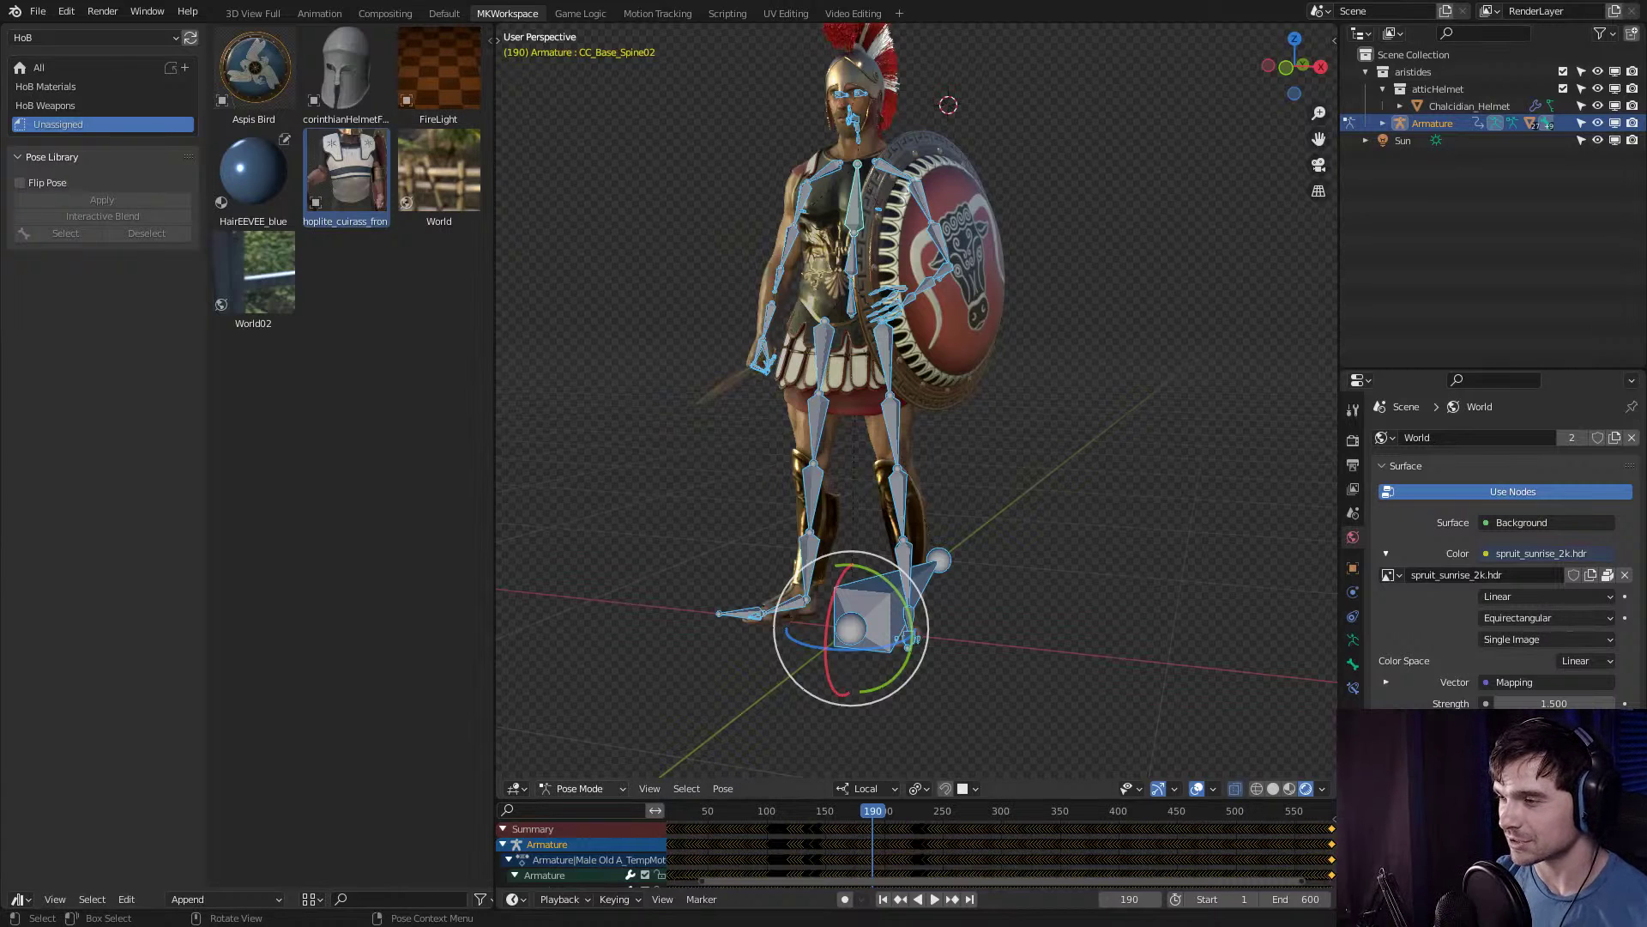
# Try flipping the 3D viewport's header to its opposite edge and return it to its original place.
pyautogui.rightClick(810, 789)
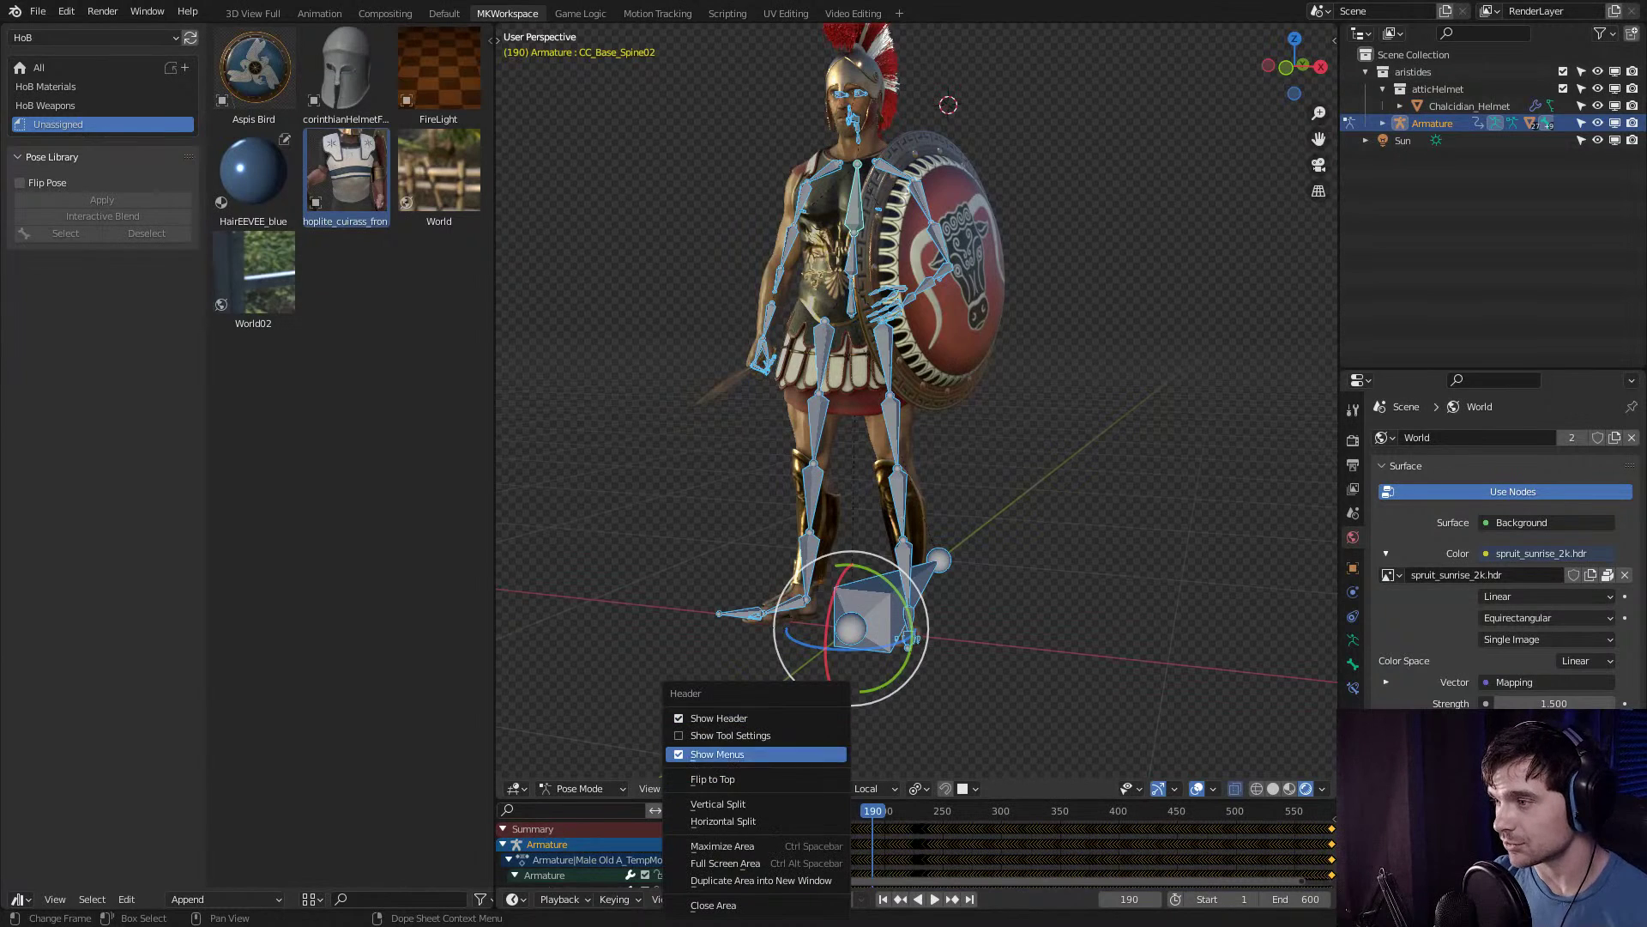
pyautogui.click(713, 778)
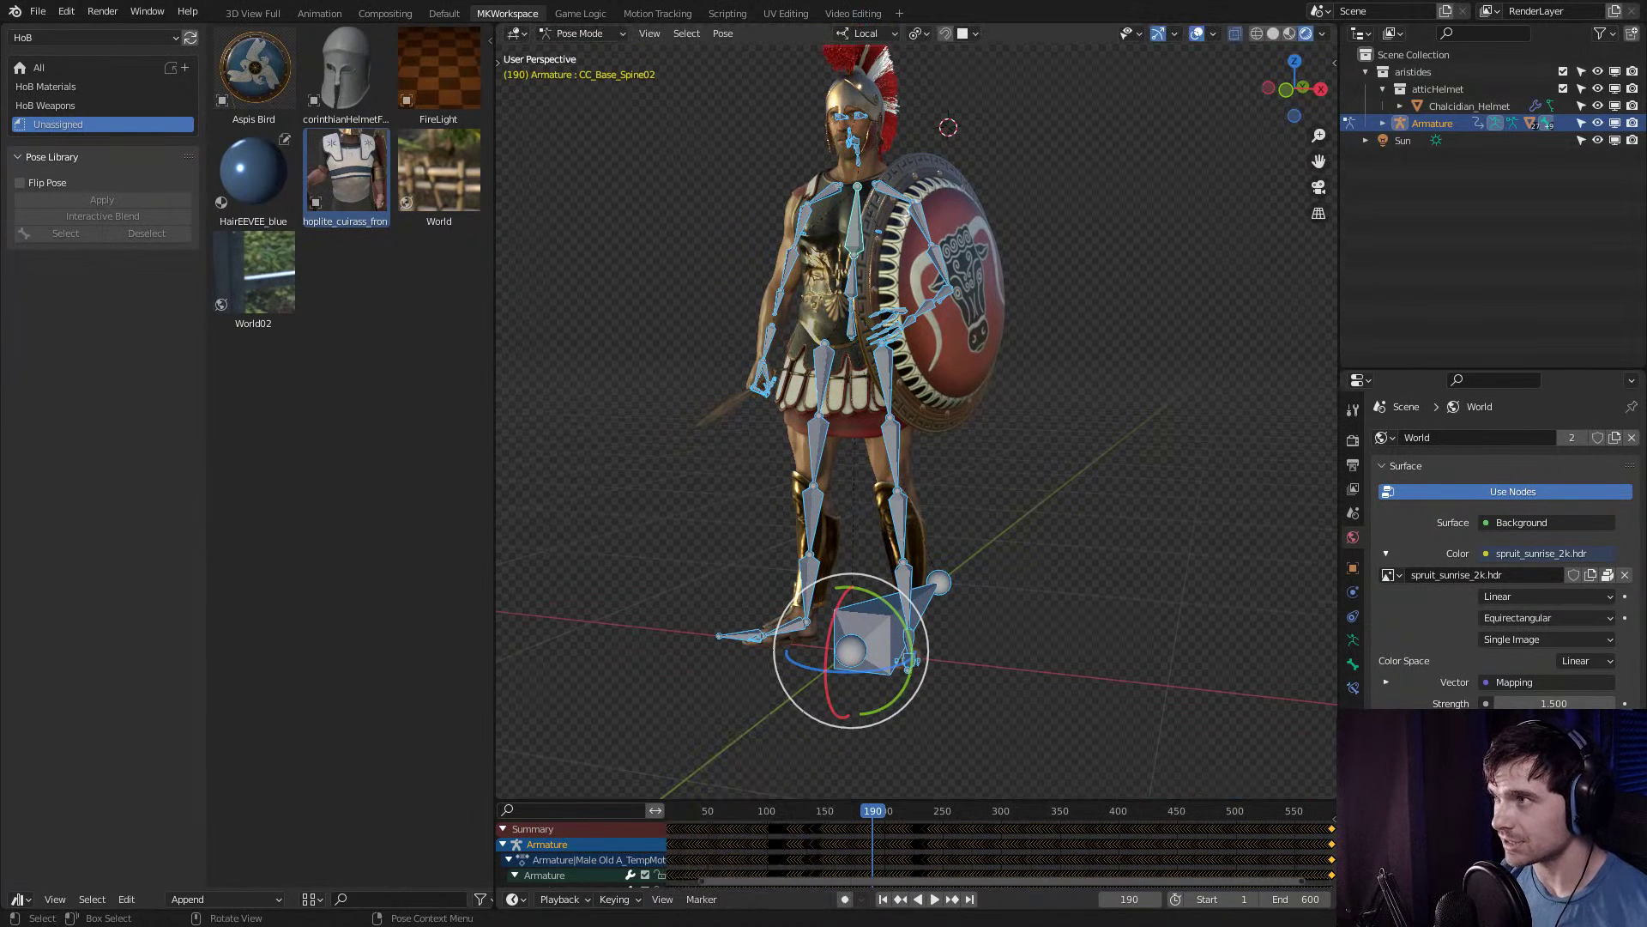
pyautogui.rightClick(755, 32)
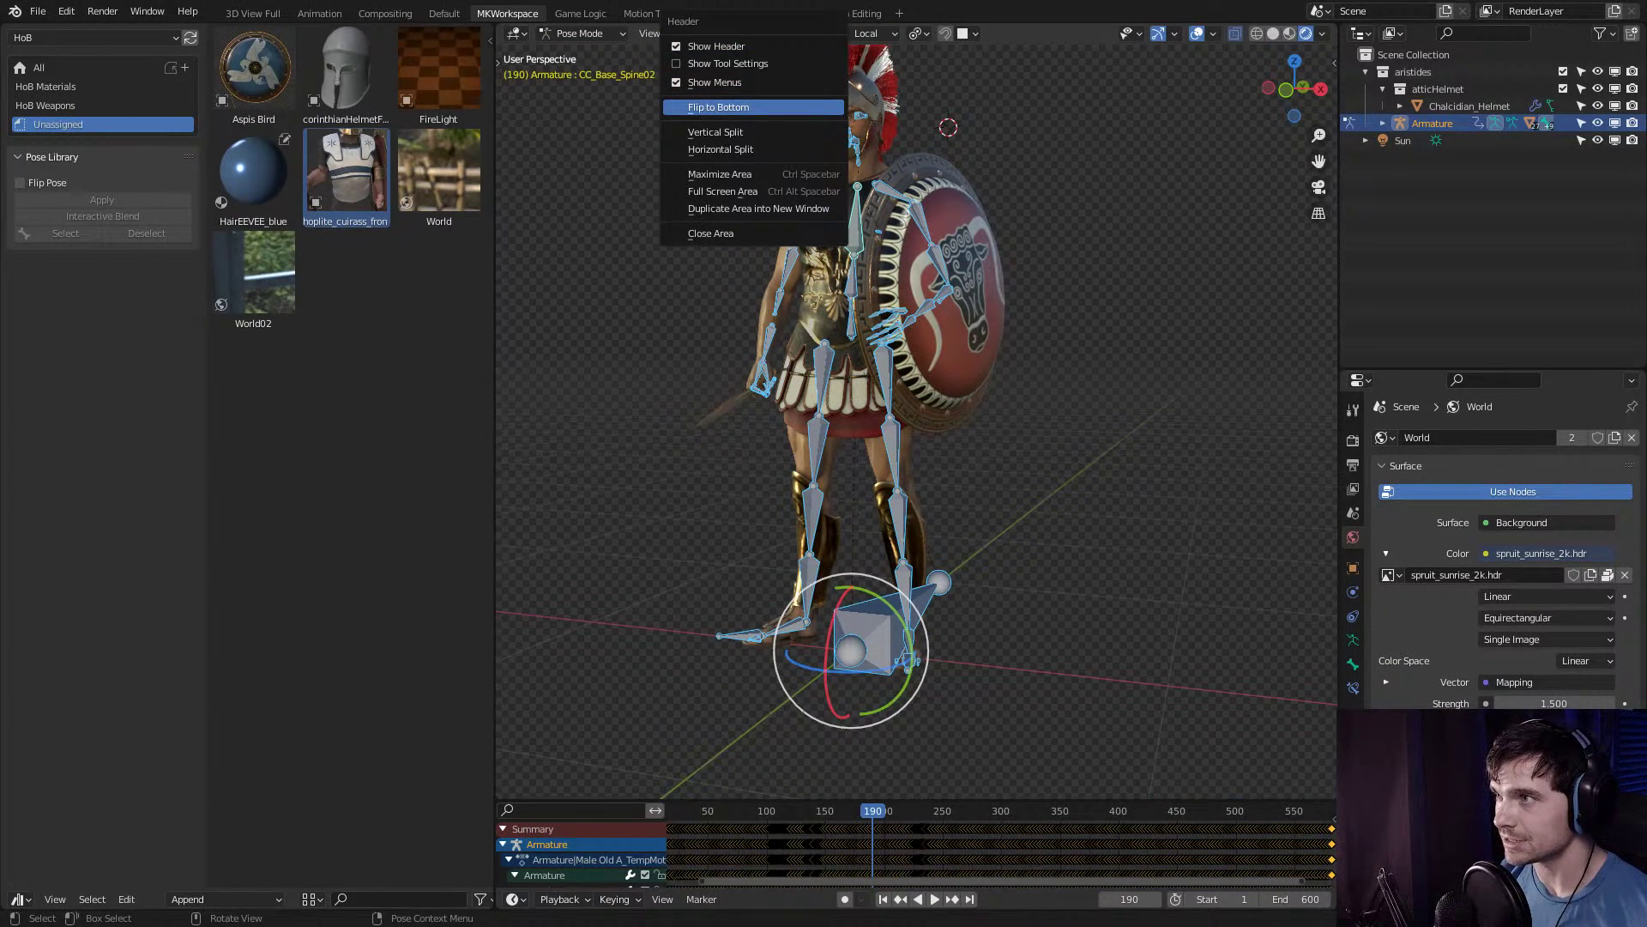
pyautogui.click(718, 107)
# Show the 3D viewport's sidebar with the Pose Library animation settings.
pyautogui.moveTo(858, 386); pyautogui.dragTo(915, 439, button='middle')
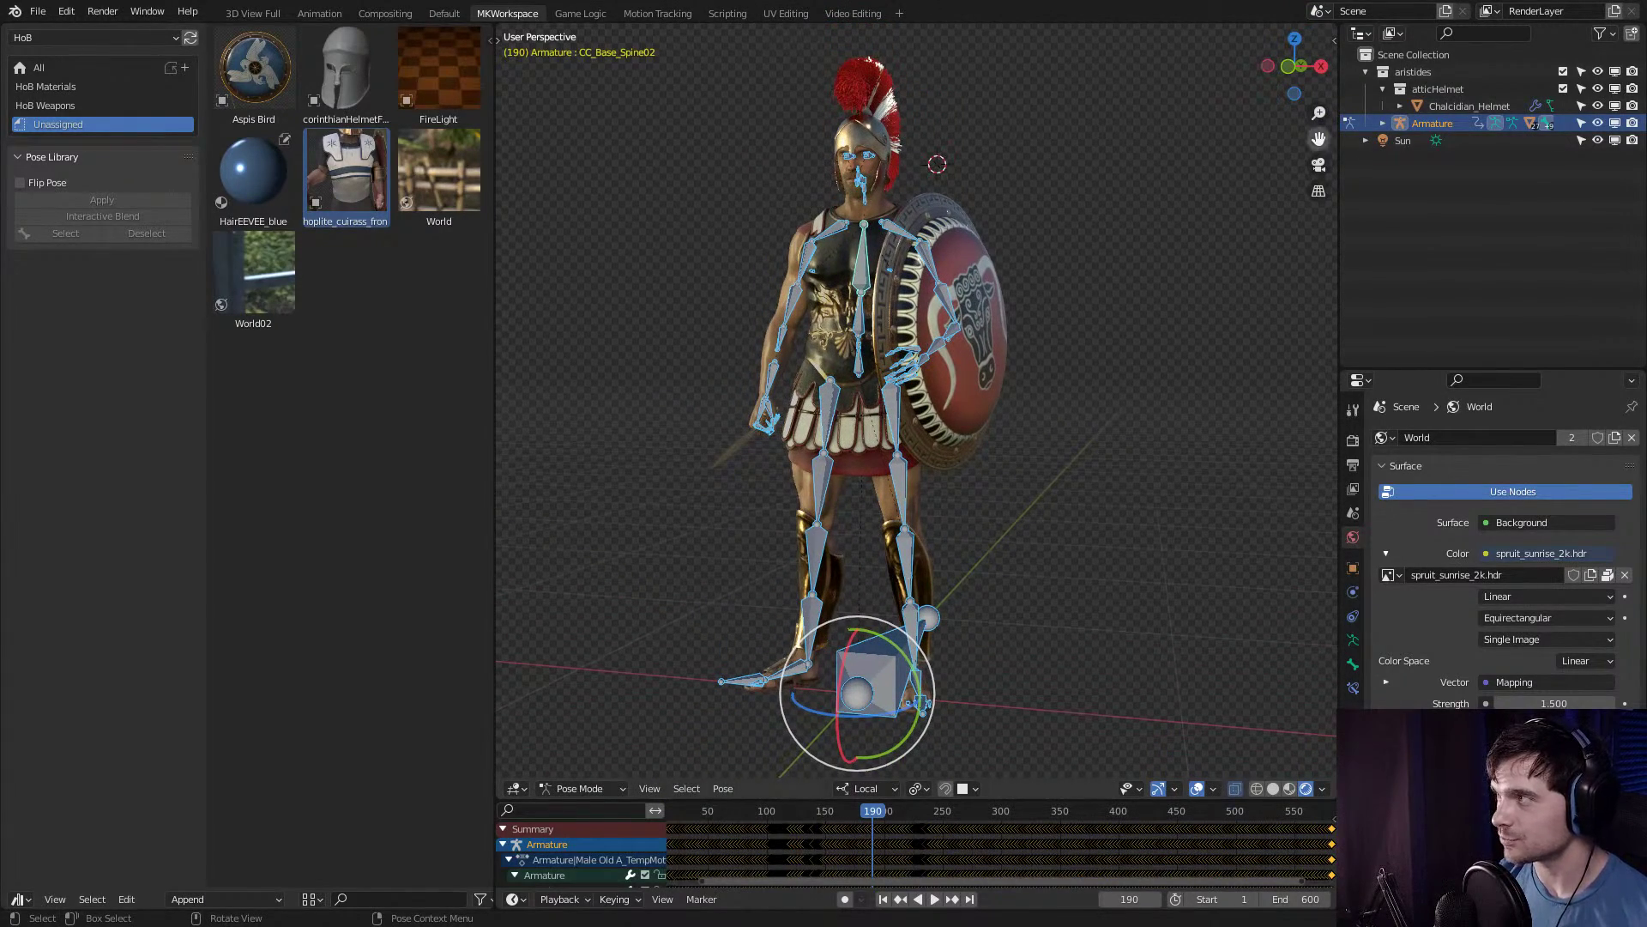
pyautogui.rightClick(1373, 125)
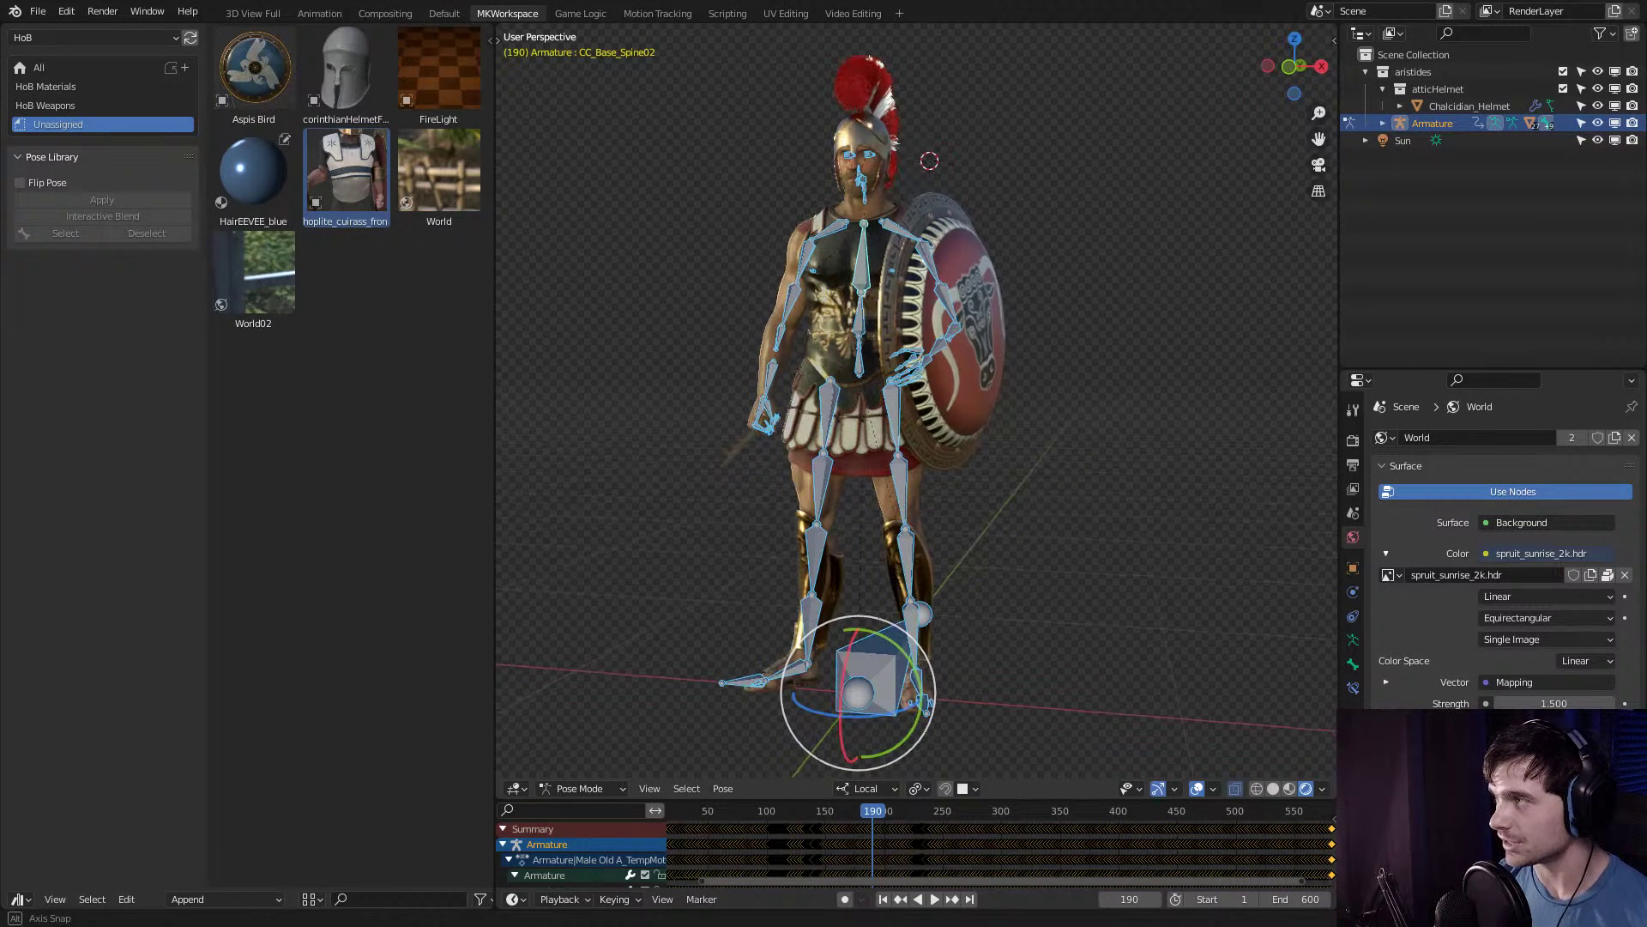
pyautogui.press('n')
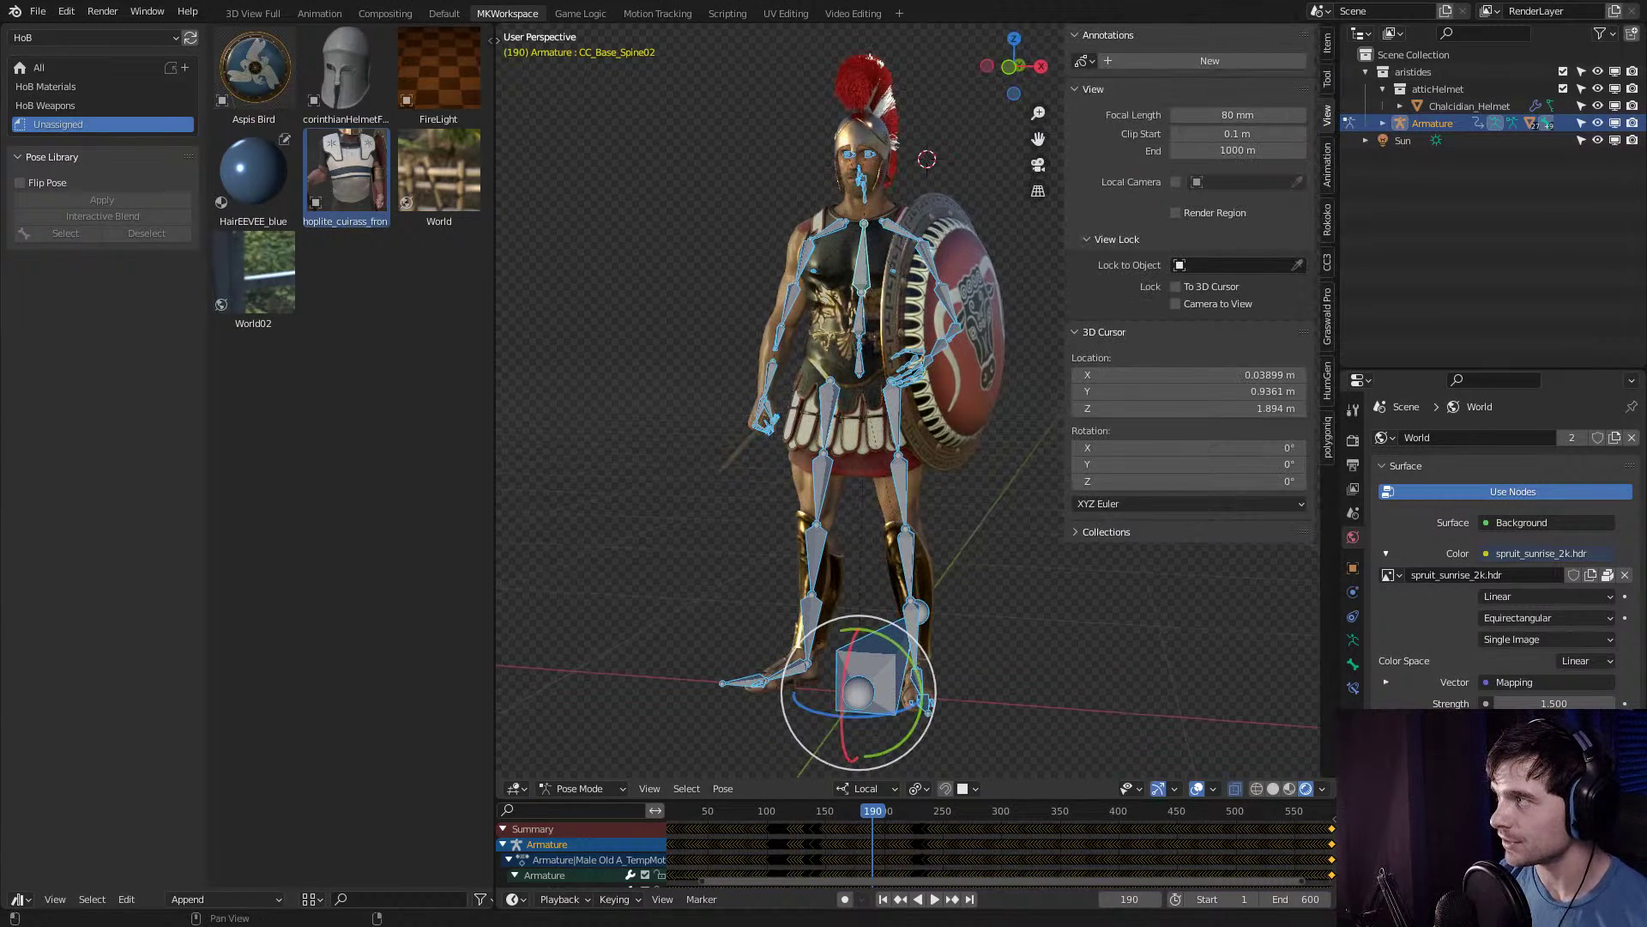
pyautogui.hotkey('ctrl', 'Tab')
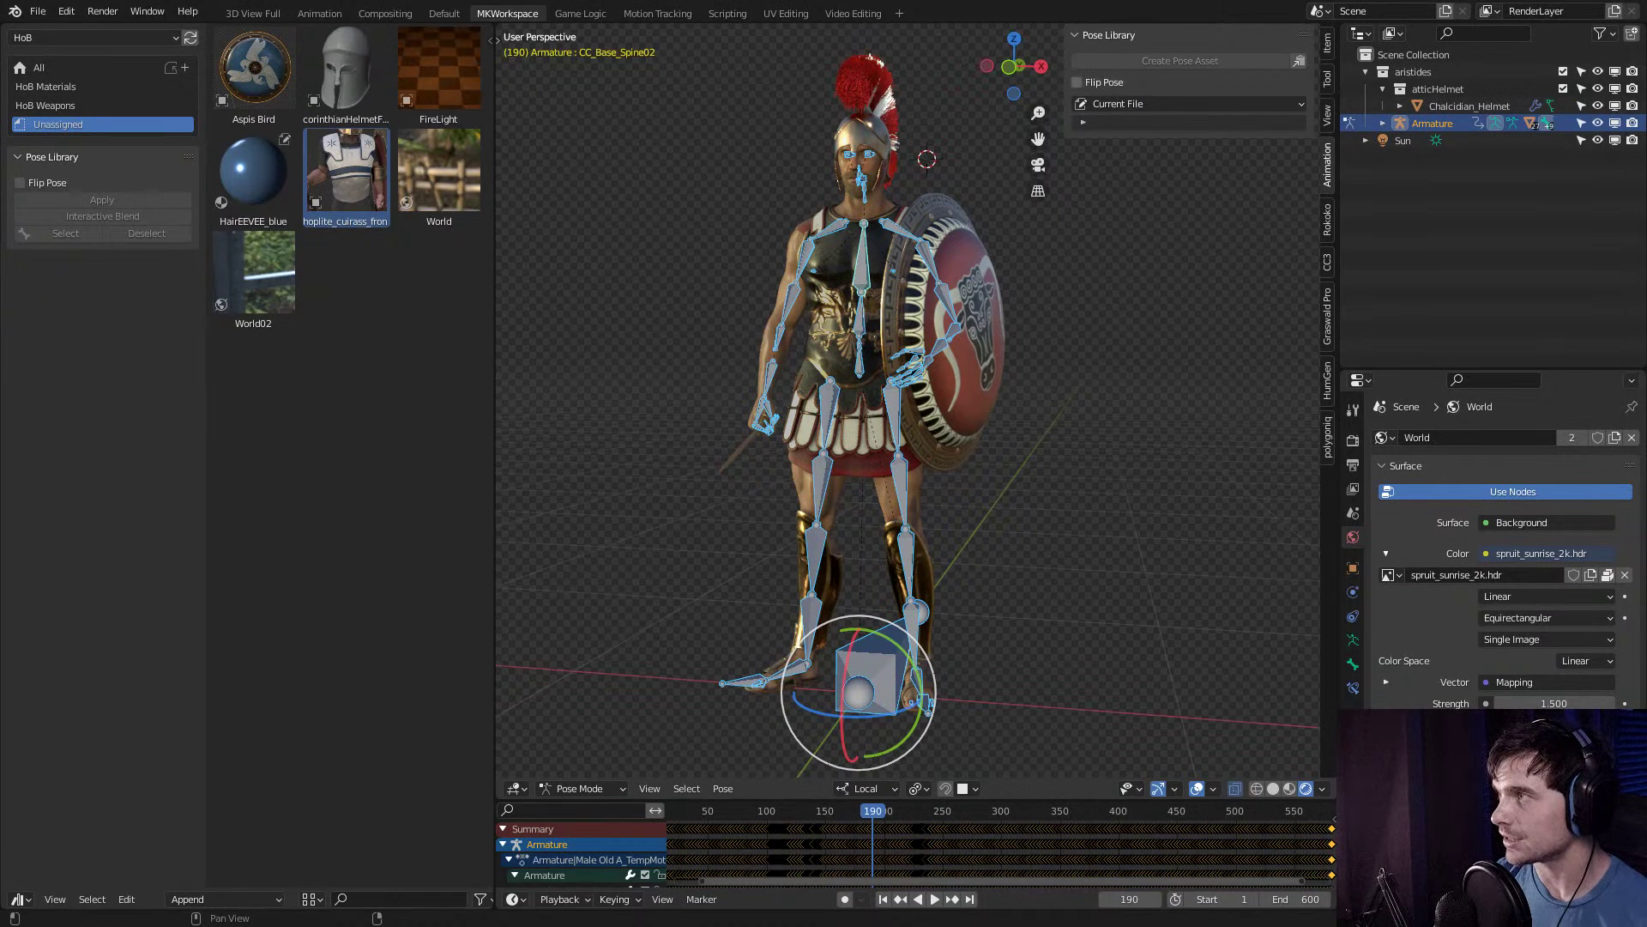
# Try HoB as the asset library in the viewport's Pose Library settings and return it to Current File.
pyautogui.click(1192, 103)
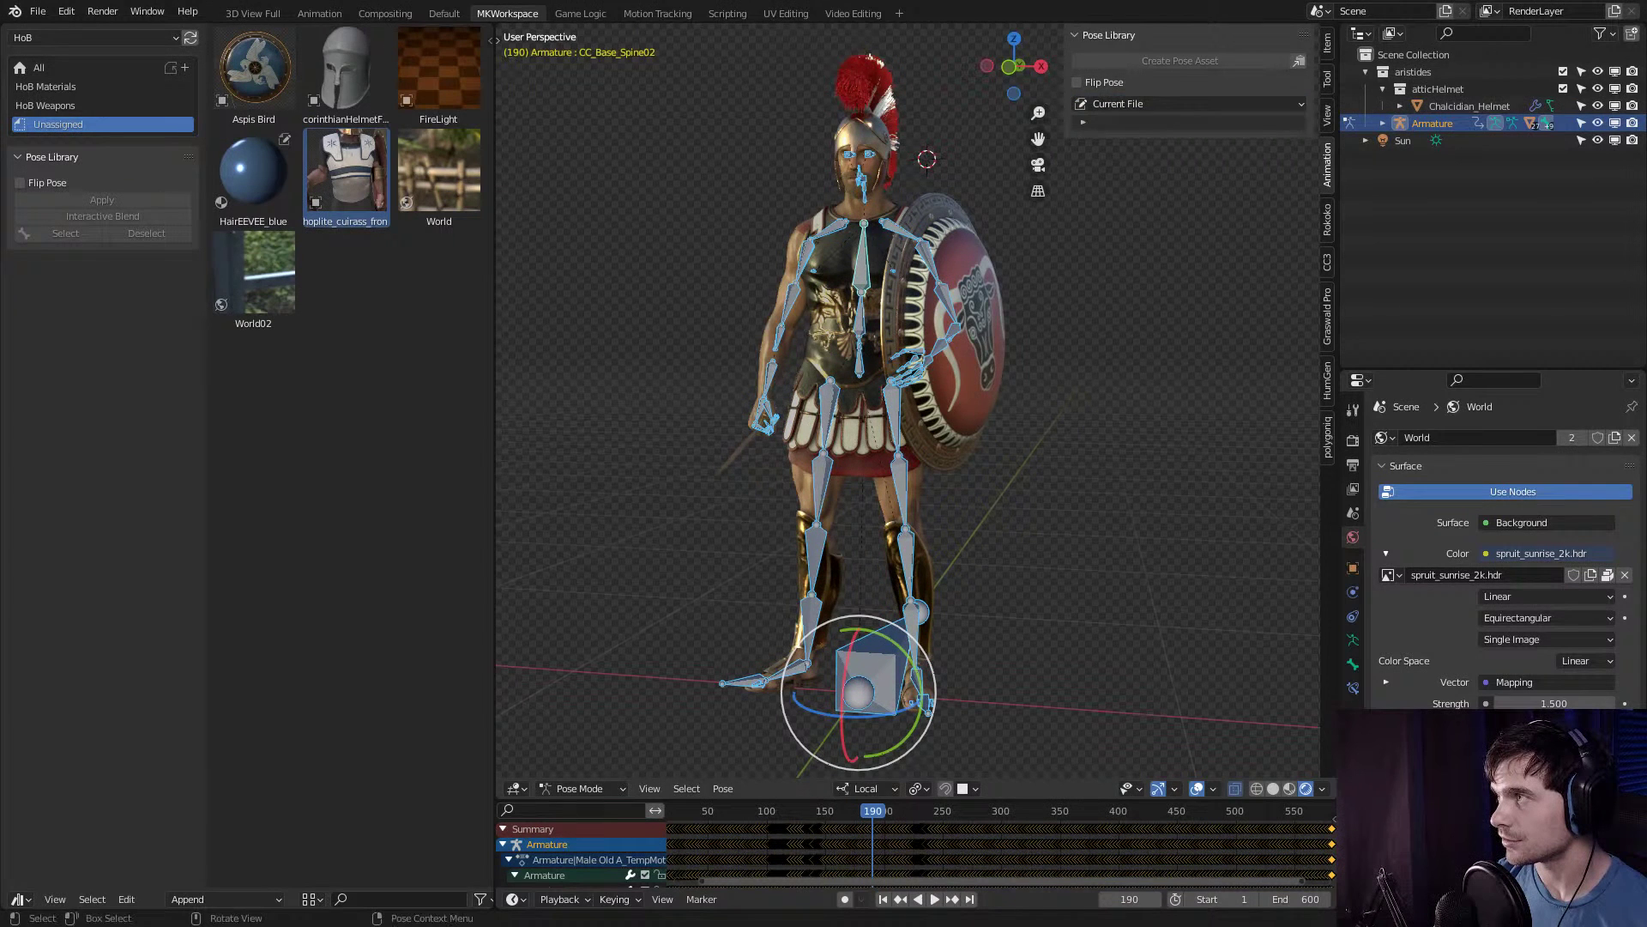
pyautogui.click(1192, 103)
pyautogui.click(1106, 151)
pyautogui.click(1193, 103)
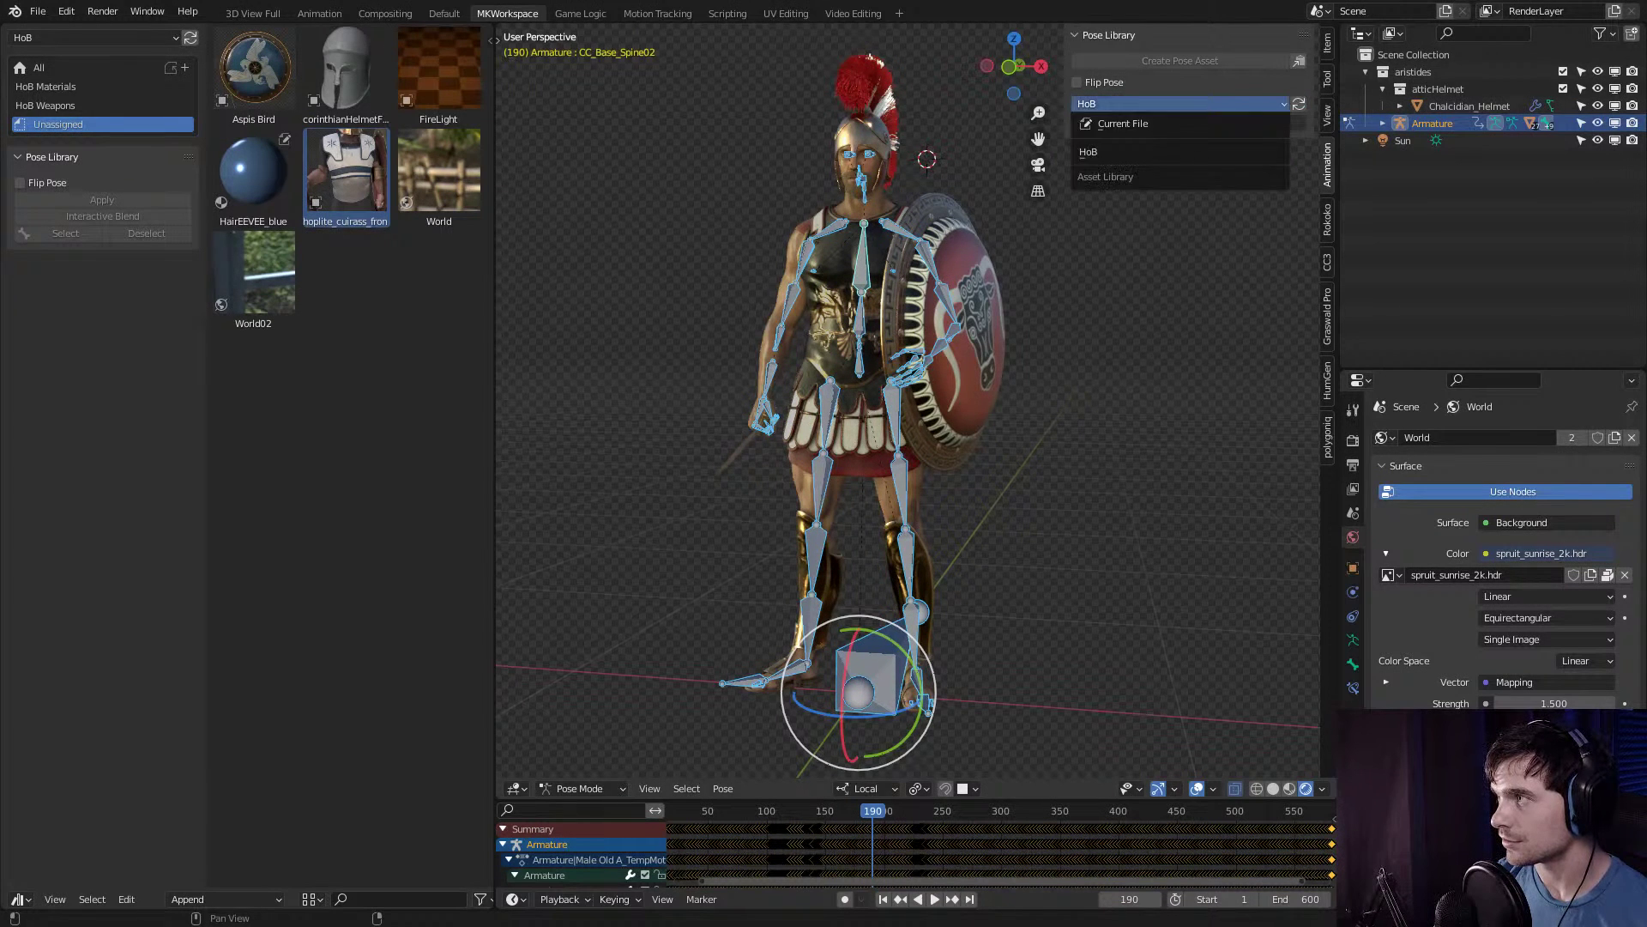
pyautogui.click(1107, 124)
# Deselect all of the soldier's bones and switch the armature to Object Mode and back to Pose Mode.
pyautogui.hotkey('alt', 'a')
pyautogui.hotkey('ctrl', 'Tab')
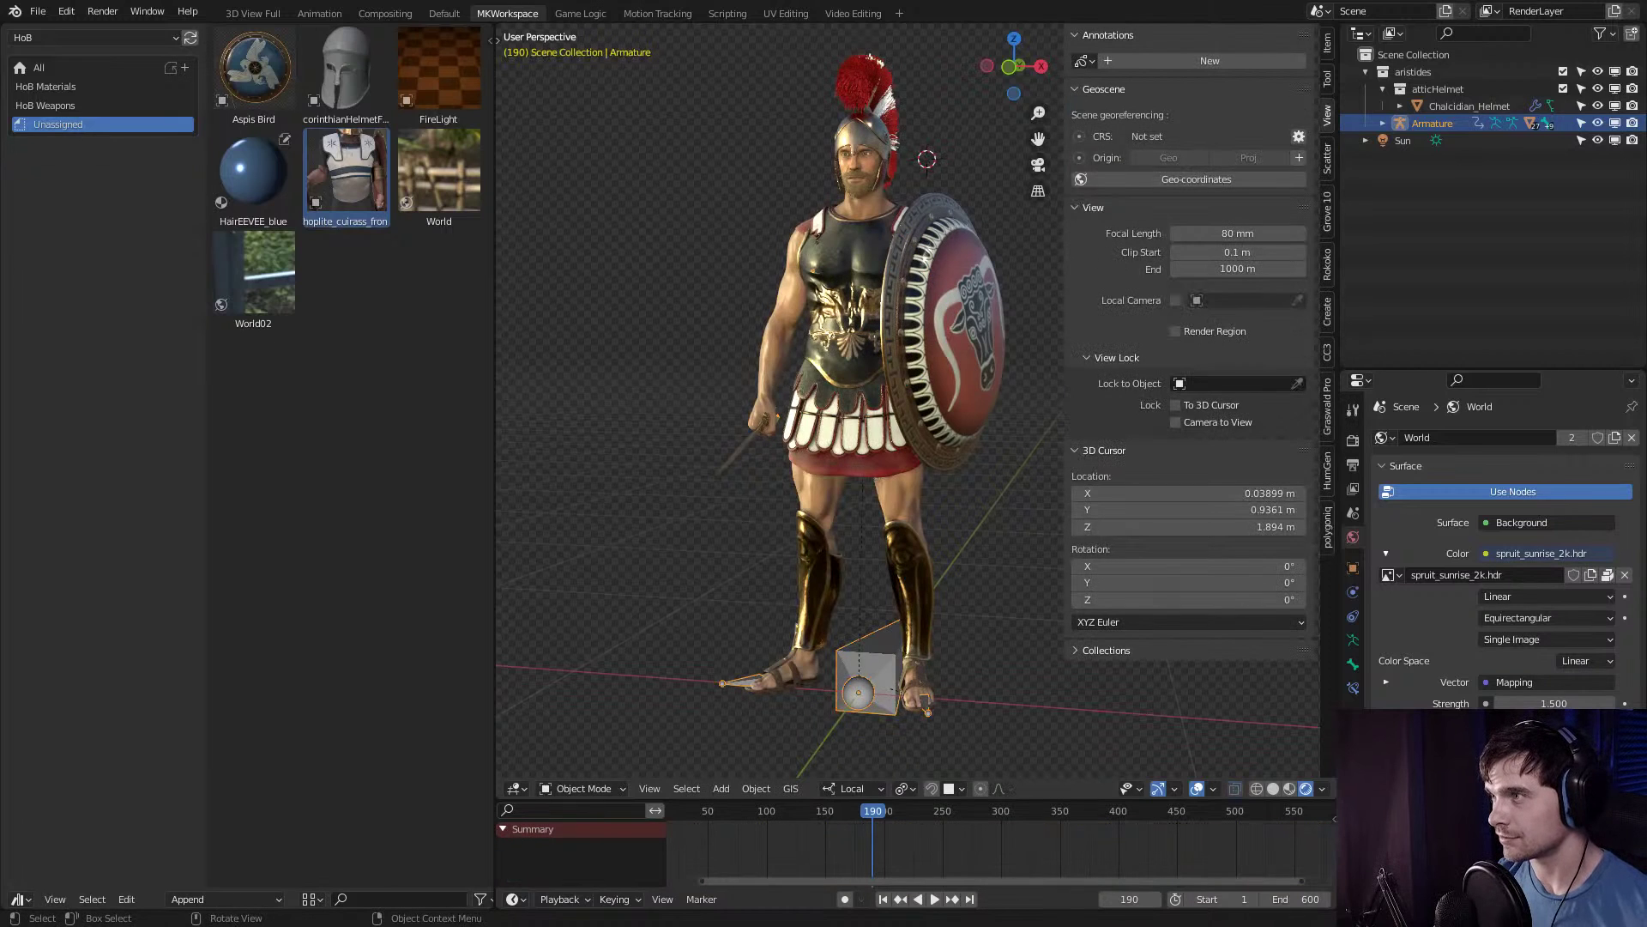
pyautogui.hotkey('ctrl', 'Tab')
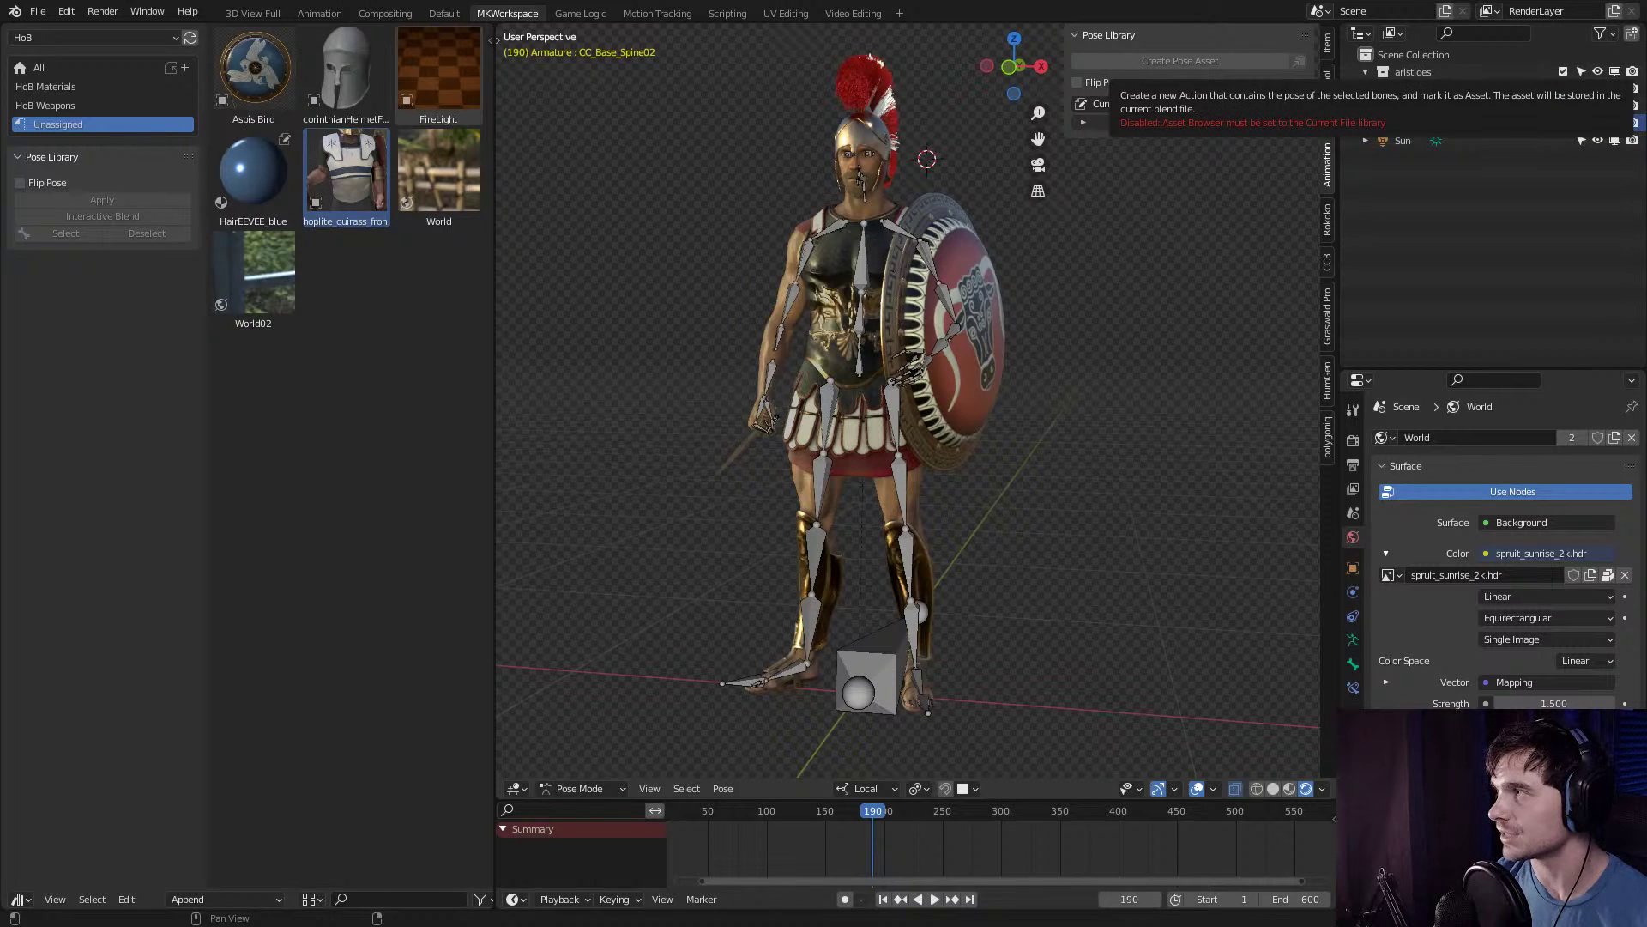
# Switch the Asset Browser's library to Current File.
pyautogui.click(95, 37)
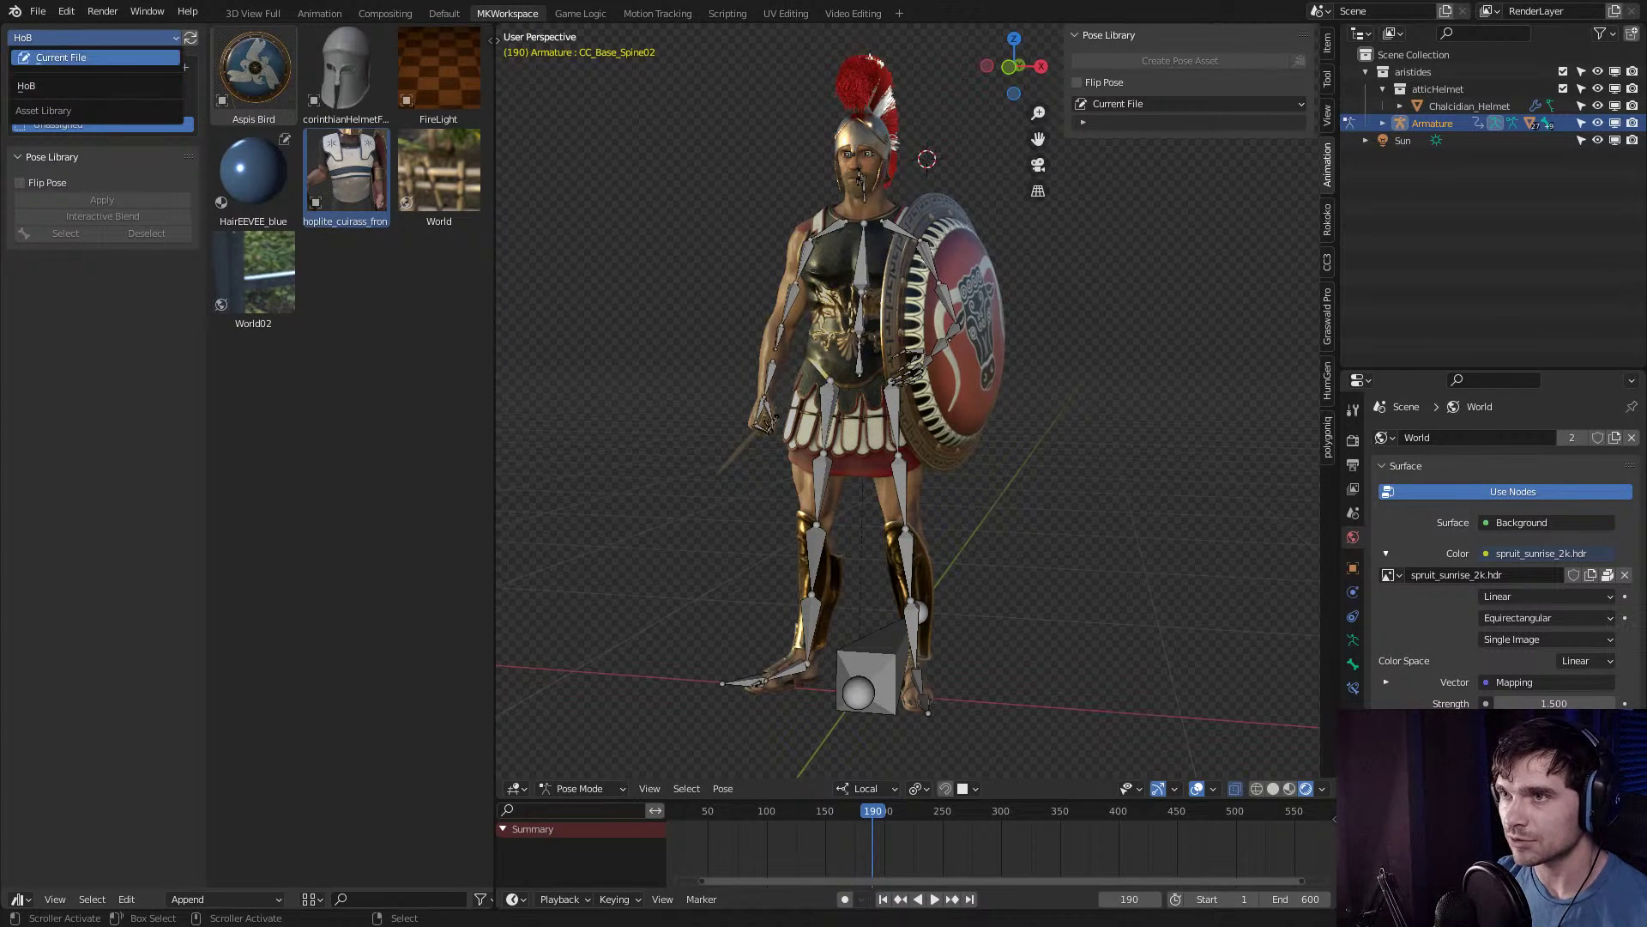
pyautogui.click(86, 57)
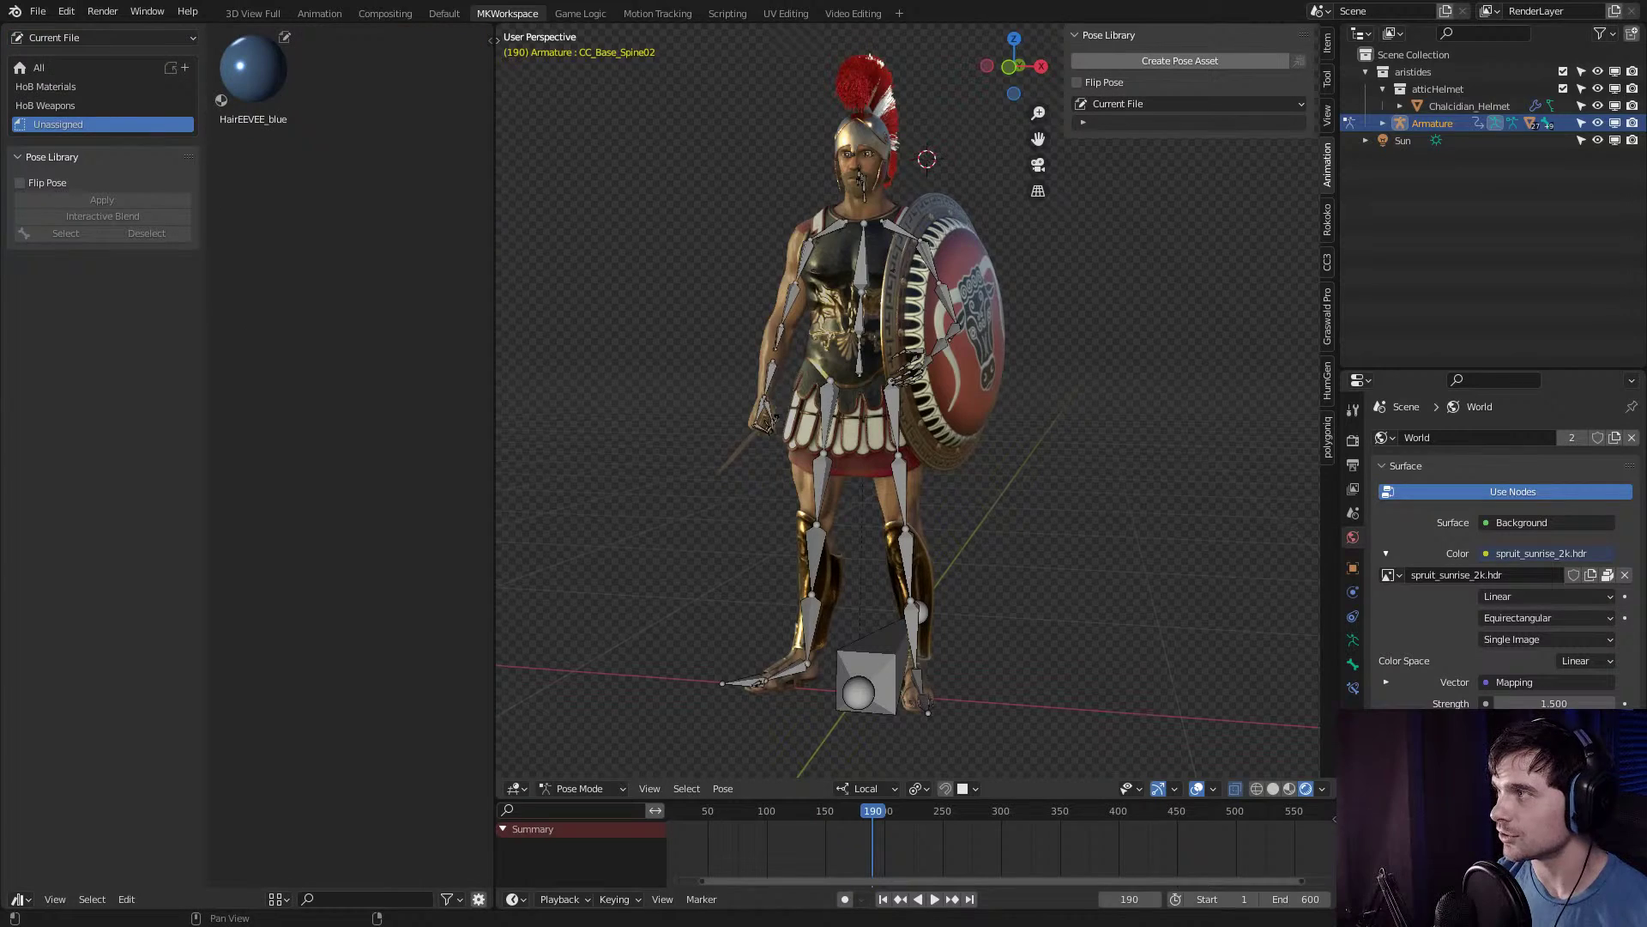
# Try selecting single bones on the soldier, such as the sword arm's upper arm, and clear the selection.
pyautogui.moveTo(987, 223); pyautogui.dragTo(910, 278, button='middle')
pyautogui.press('a')
pyautogui.hotkey('alt', 'a')
pyautogui.click(787, 270)
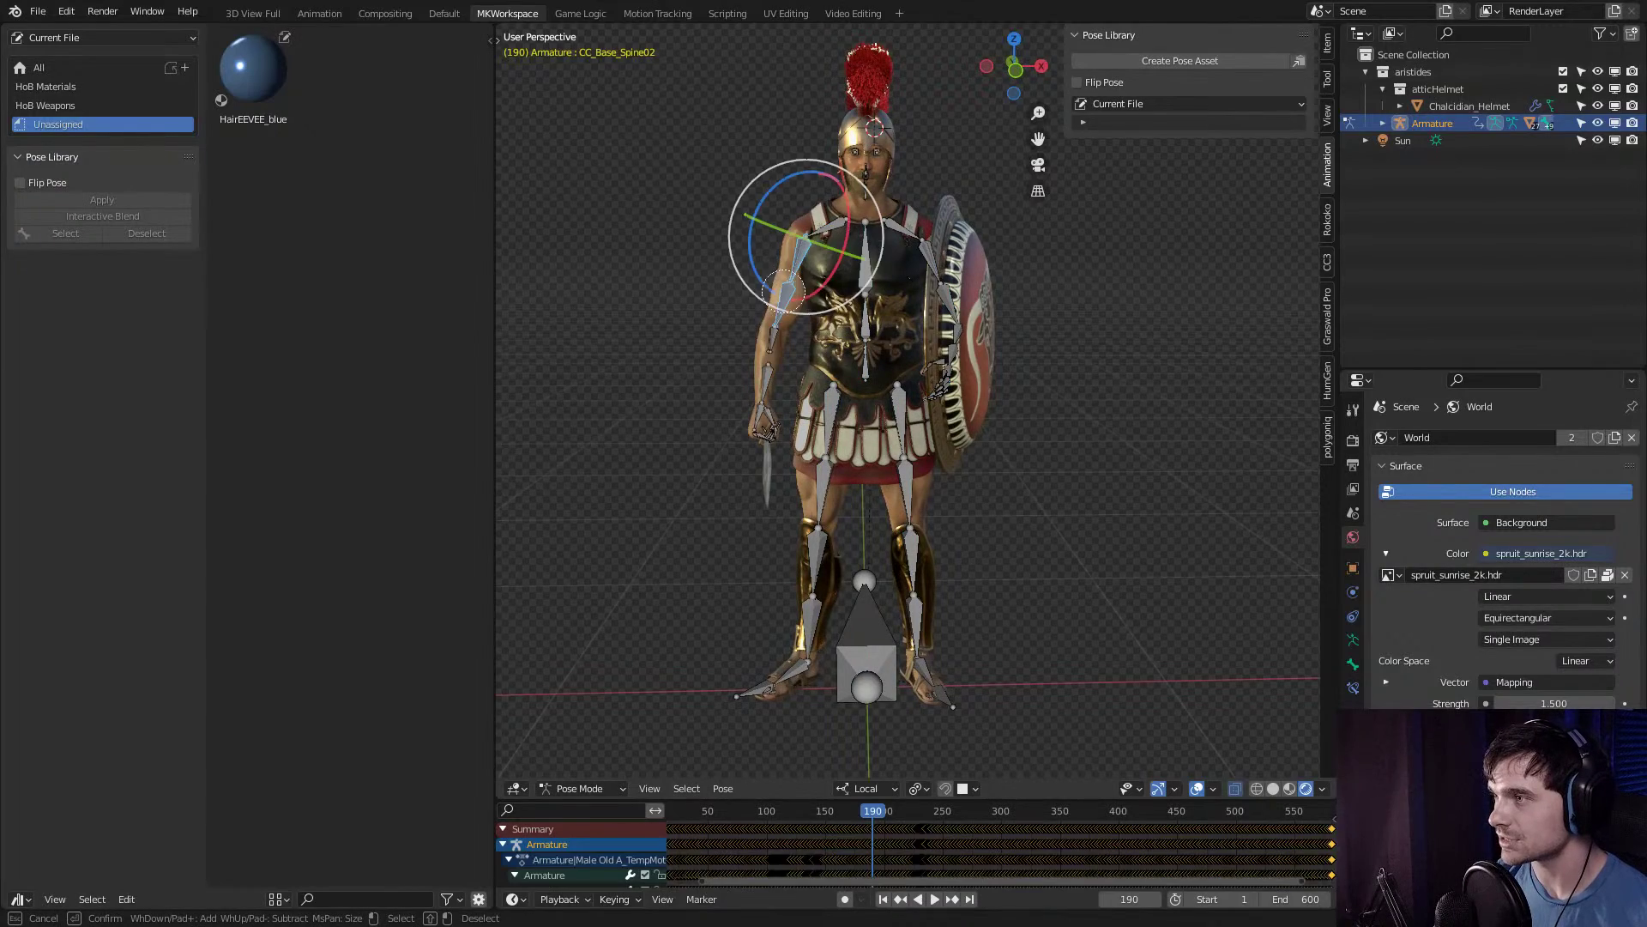
pyautogui.scroll(4, 785, 361)
pyautogui.moveTo(909, 386); pyautogui.dragTo(1038, 395, button='middle')
pyautogui.hotkey('alt', 'a')
pyautogui.scroll(3, 910, 386)
pyautogui.moveTo(909, 386); pyautogui.dragTo(824, 382, button='middle')
pyautogui.scroll(2, 823, 378)
pyautogui.scroll(3, 910, 387)
pyautogui.scroll(-3, 910, 386)
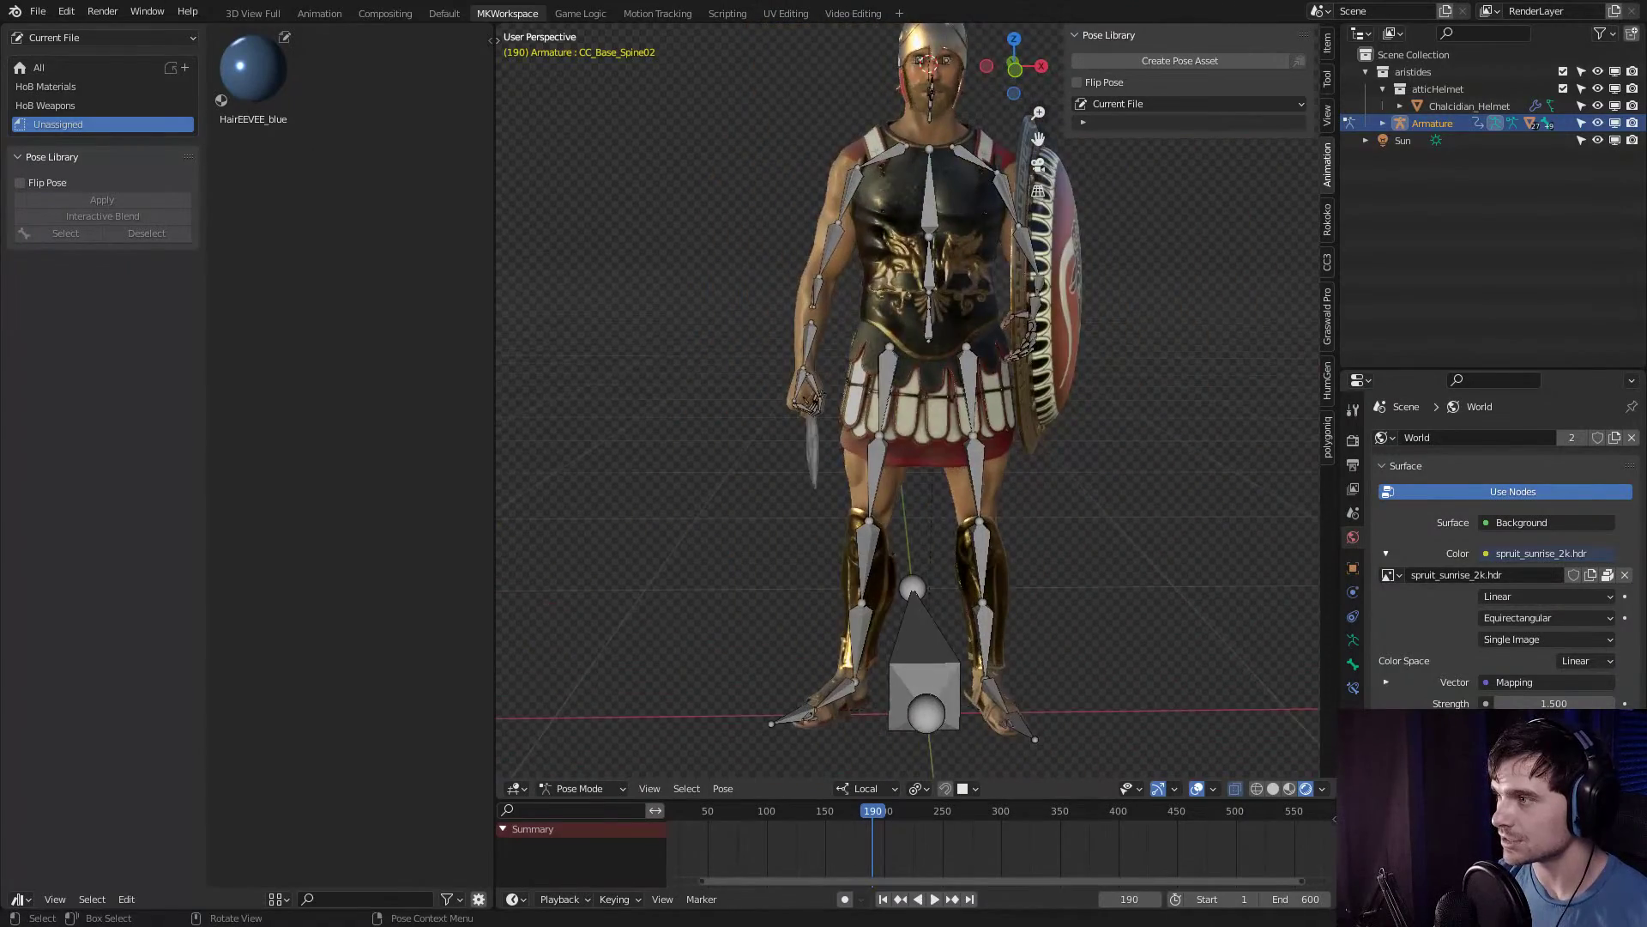
# Create a pose asset from all of the armature's bones at frame 190, trying a selection without the hand bones first.
pyautogui.press('a')
pyautogui.scroll(4, 824, 403)
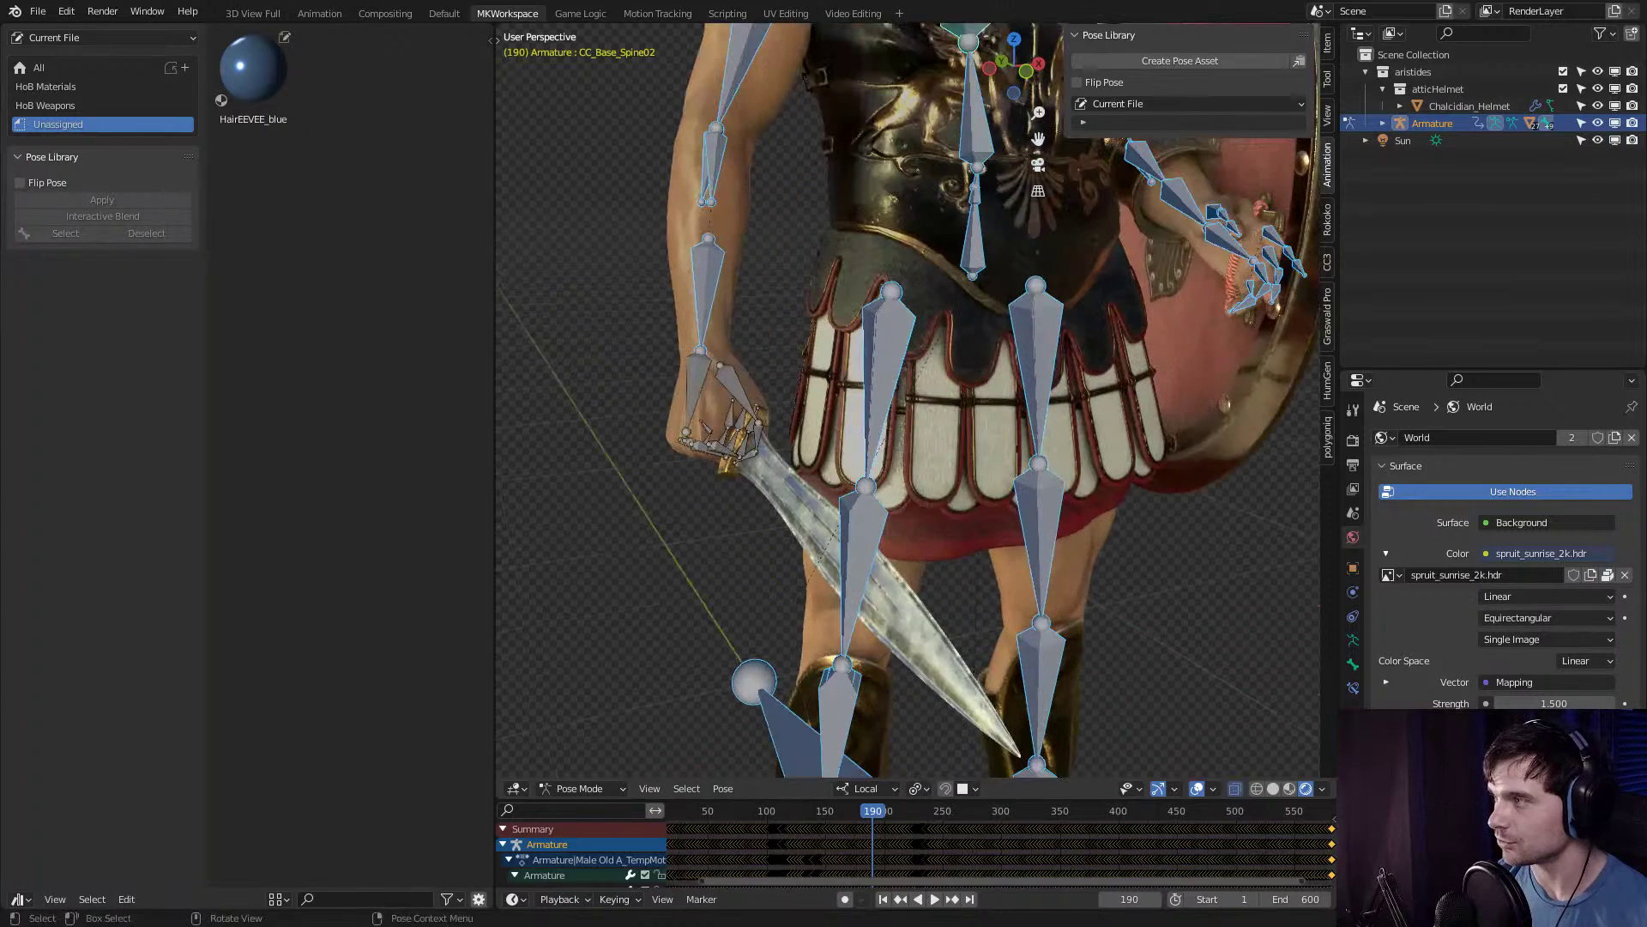
pyautogui.press('c')
pyautogui.moveTo(1216, 245)
pyautogui.mouseDown(button='middle')
pyautogui.moveTo(1240, 231)
pyautogui.moveTo(1267, 313)
pyautogui.moveTo(1296, 265)
pyautogui.mouseUp(button='middle')
pyautogui.press('Escape')
pyautogui.scroll(-4, 909, 386)
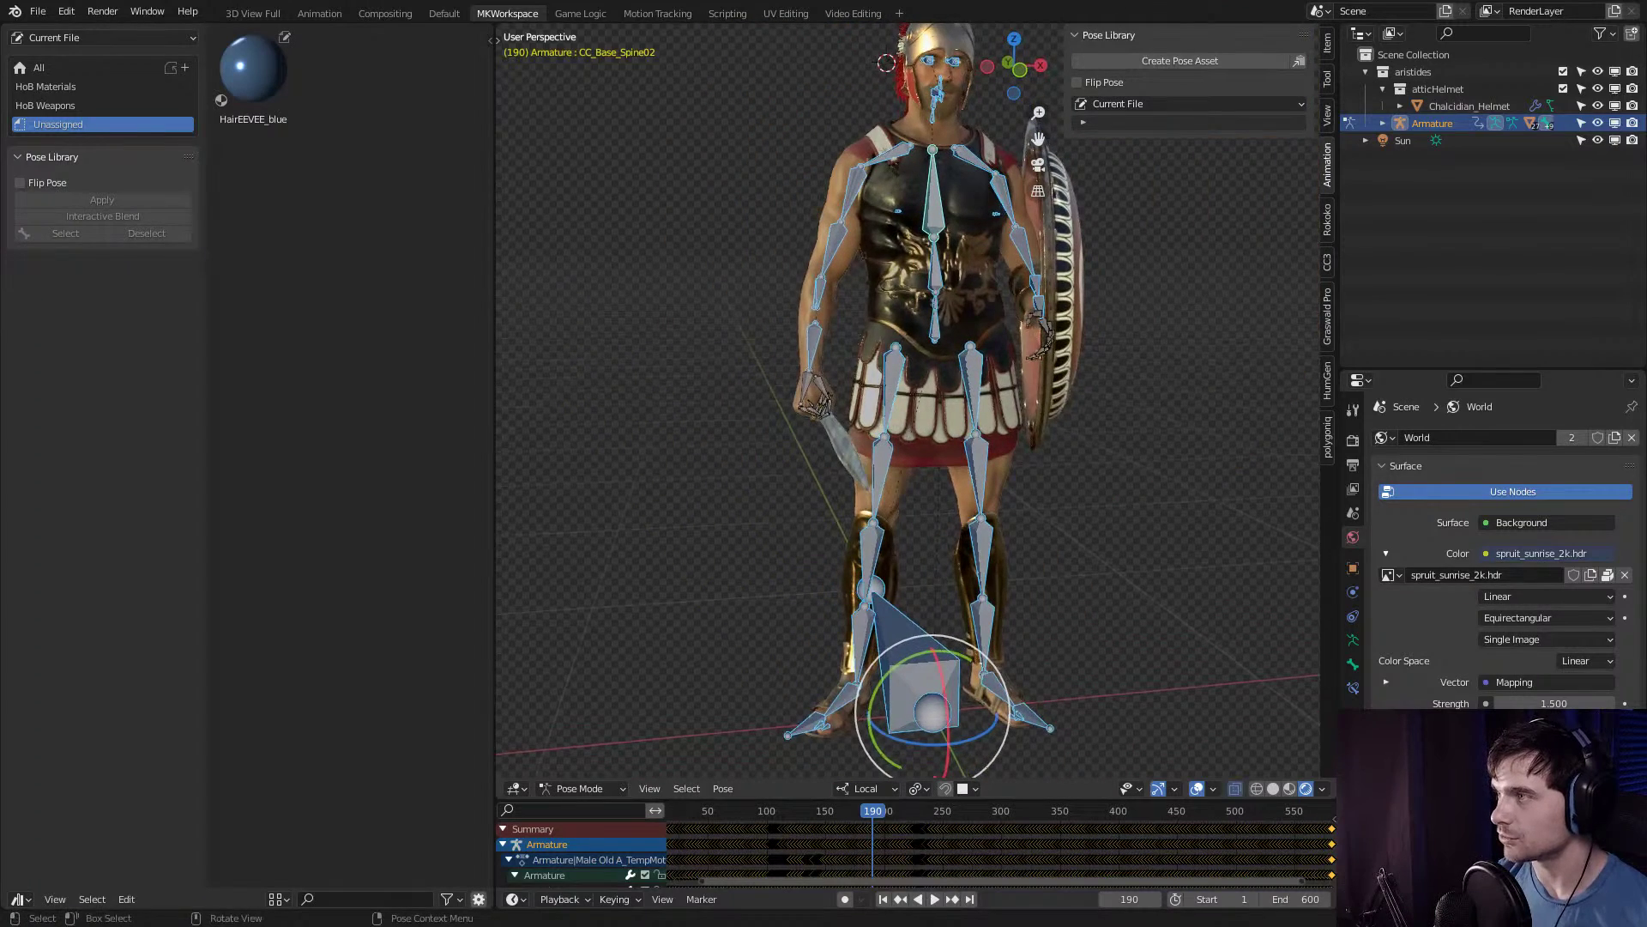
pyautogui.moveTo(909, 386); pyautogui.dragTo(884, 369, button='middle')
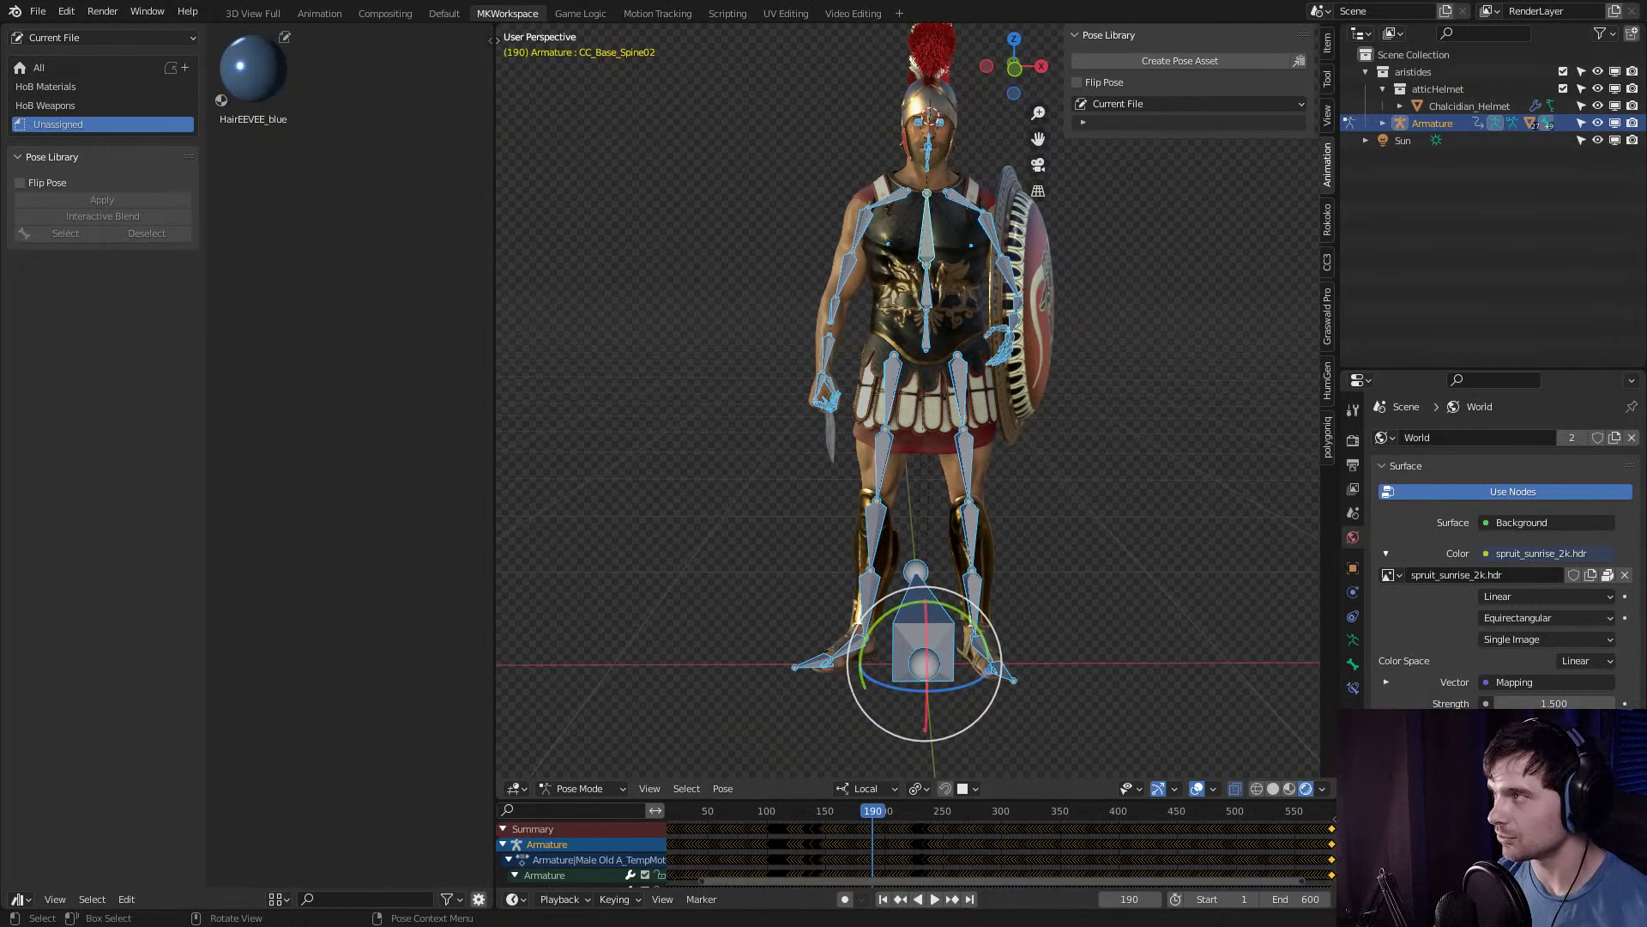
pyautogui.click(1180, 61)
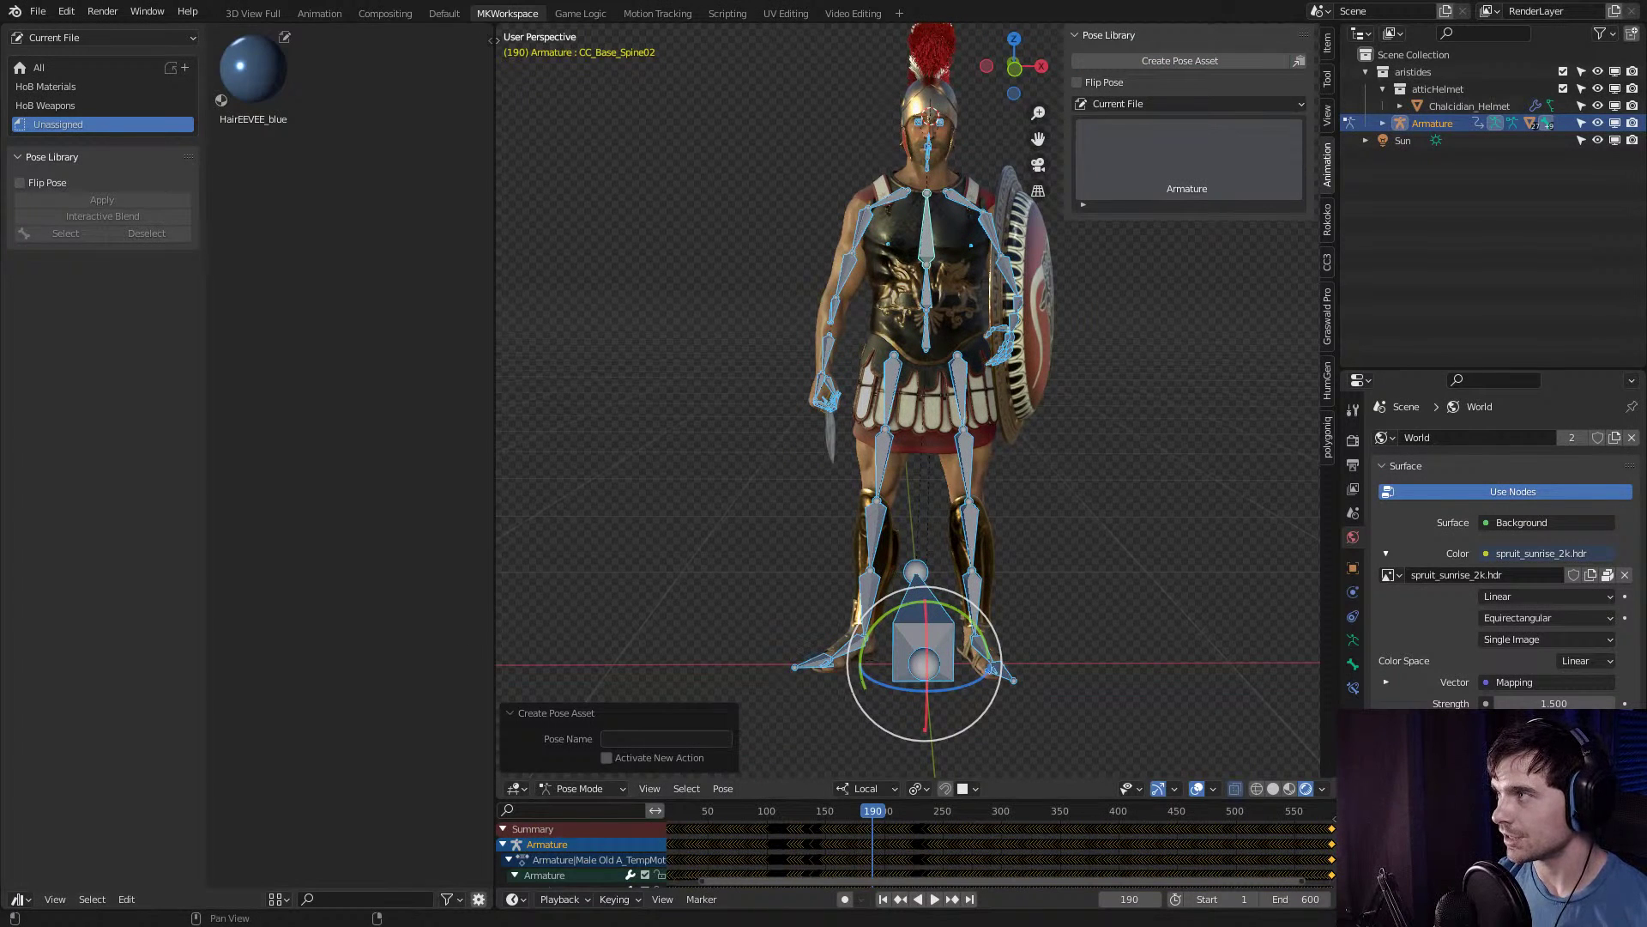
# Show the soldier in Solid shading with overlays on and gizmos hidden, trying the view without overlays.
pyautogui.keyDown('shift'); pyautogui.moveTo(909, 394); pyautogui.dragTo(849, 395, button='middle'); pyautogui.keyUp('shift')
pyautogui.hotkey('shift', 'alt', 'z')
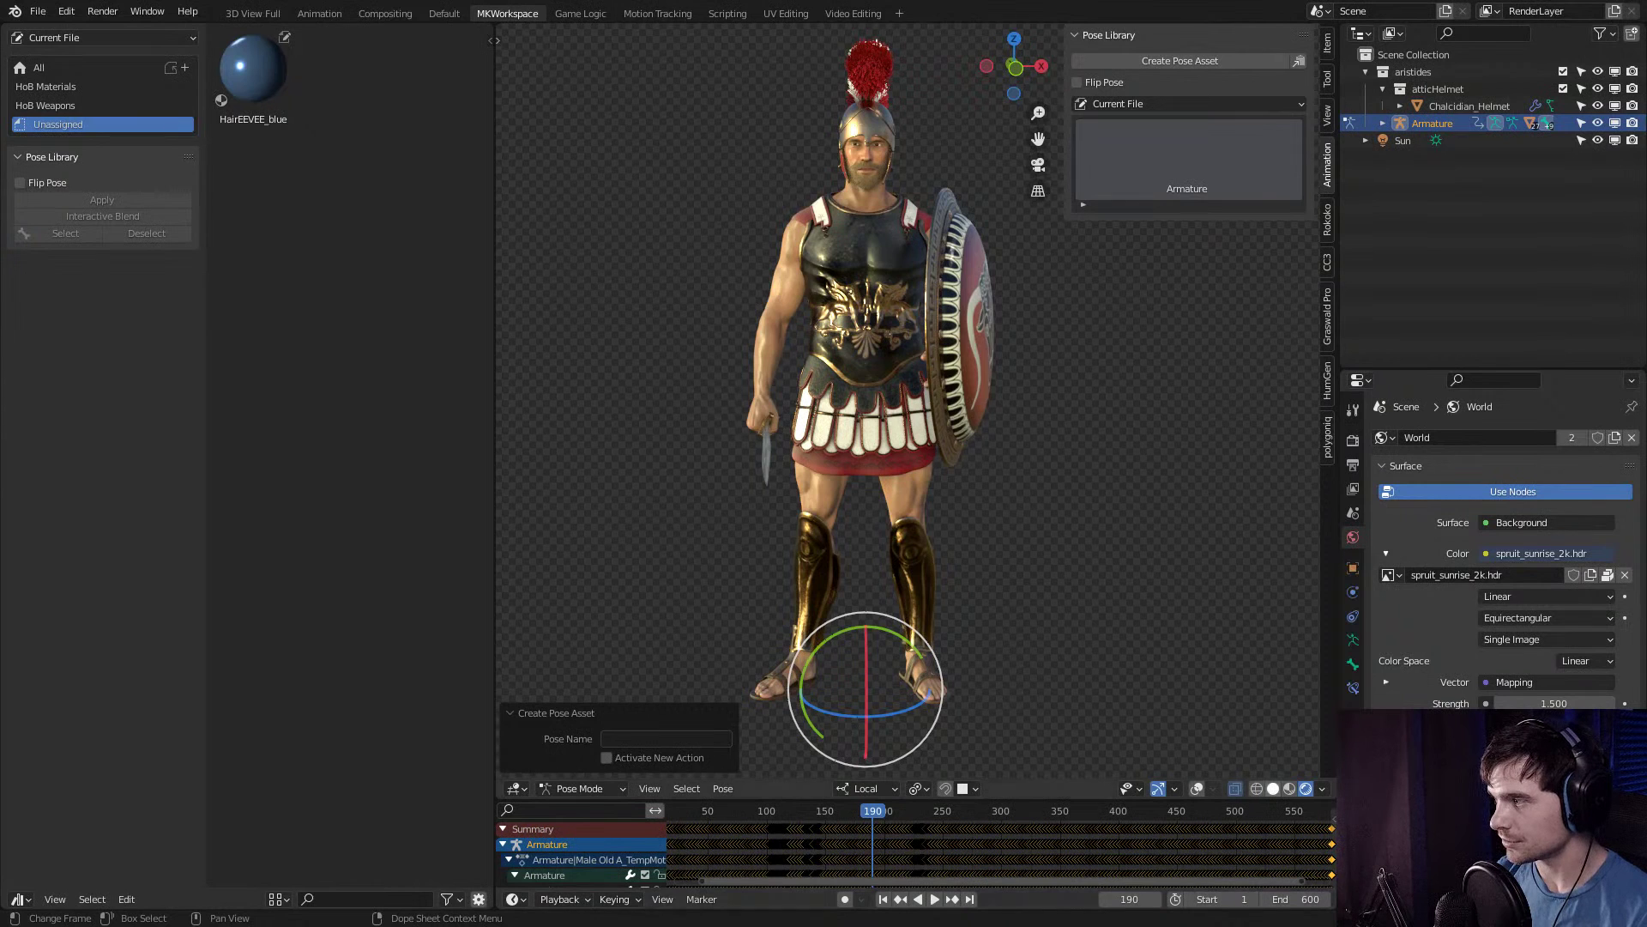
pyautogui.click(1274, 788)
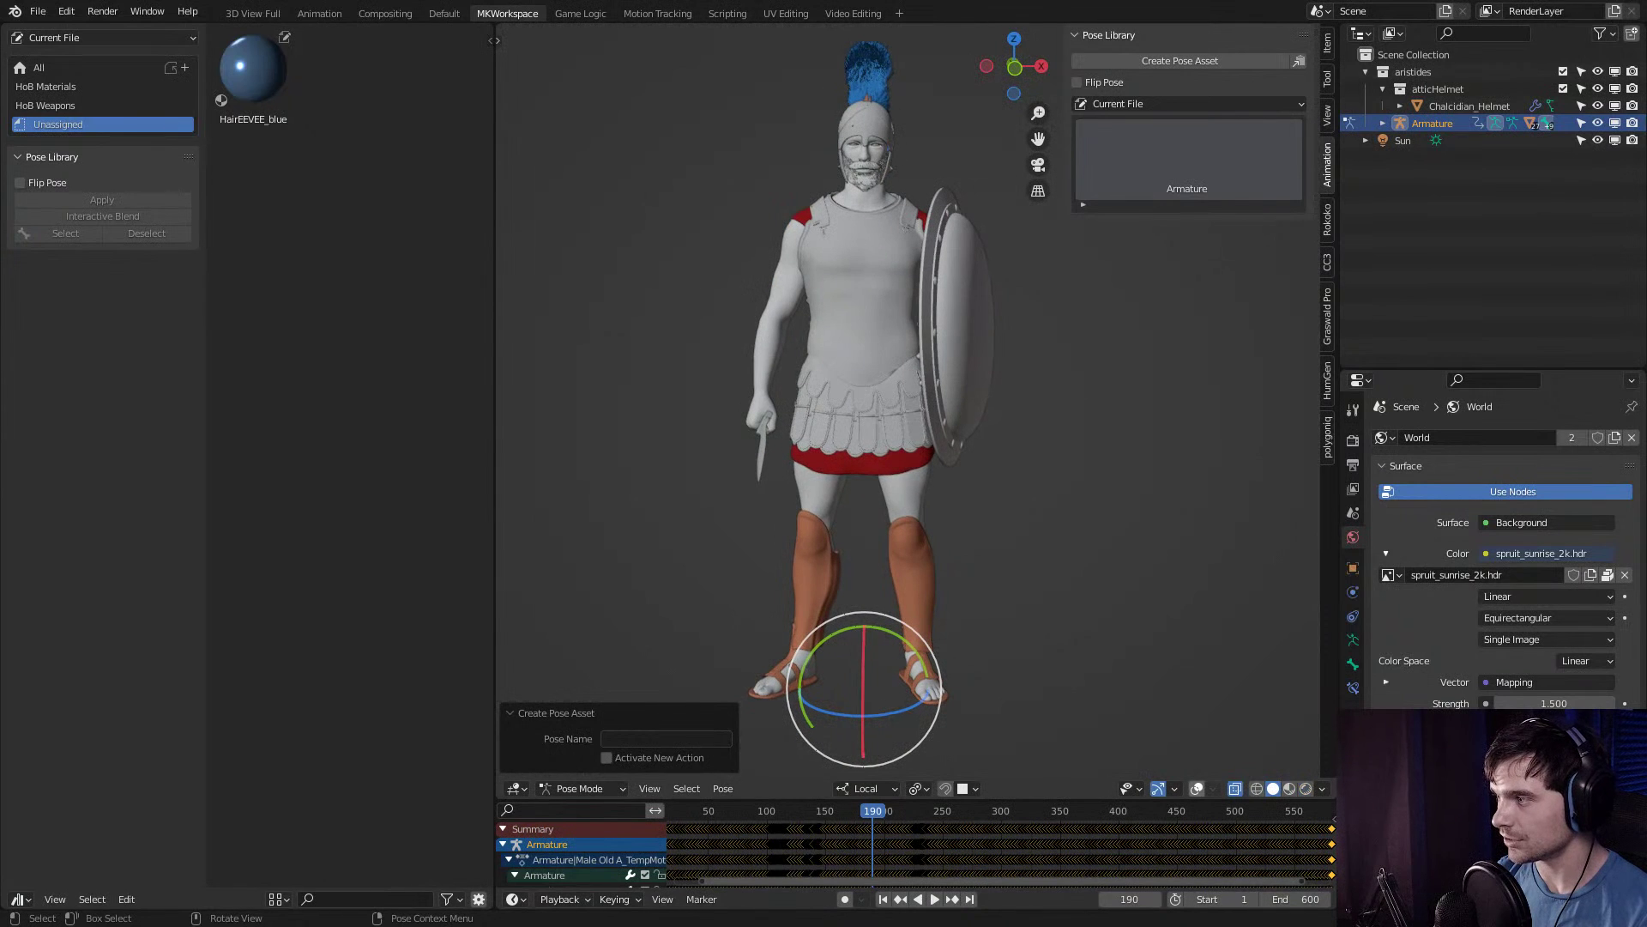
pyautogui.hotkey('shift', 'alt', 'z')
pyautogui.hotkey('ctrl', '`')
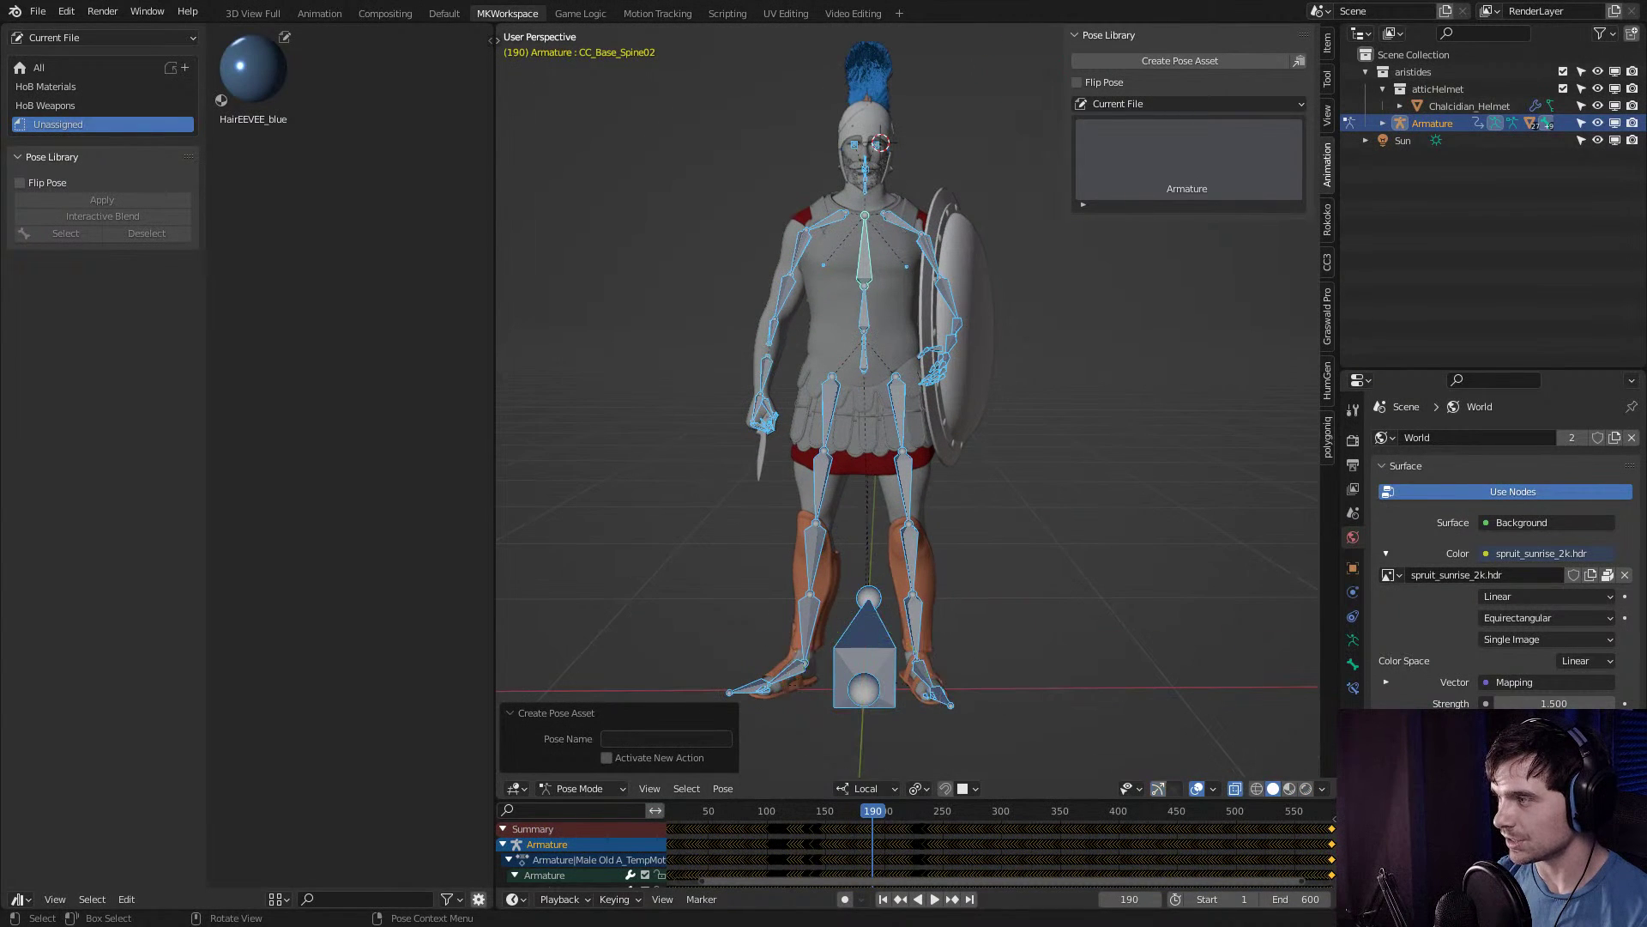
# Capture the soldier's viewport area as a screenshot and try saving it to the desktop as a JPEG named rest.
pyautogui.press('Print')
pyautogui.moveTo(609, 53); pyautogui.dragTo(1070, 725)
pyautogui.click(988, 754)
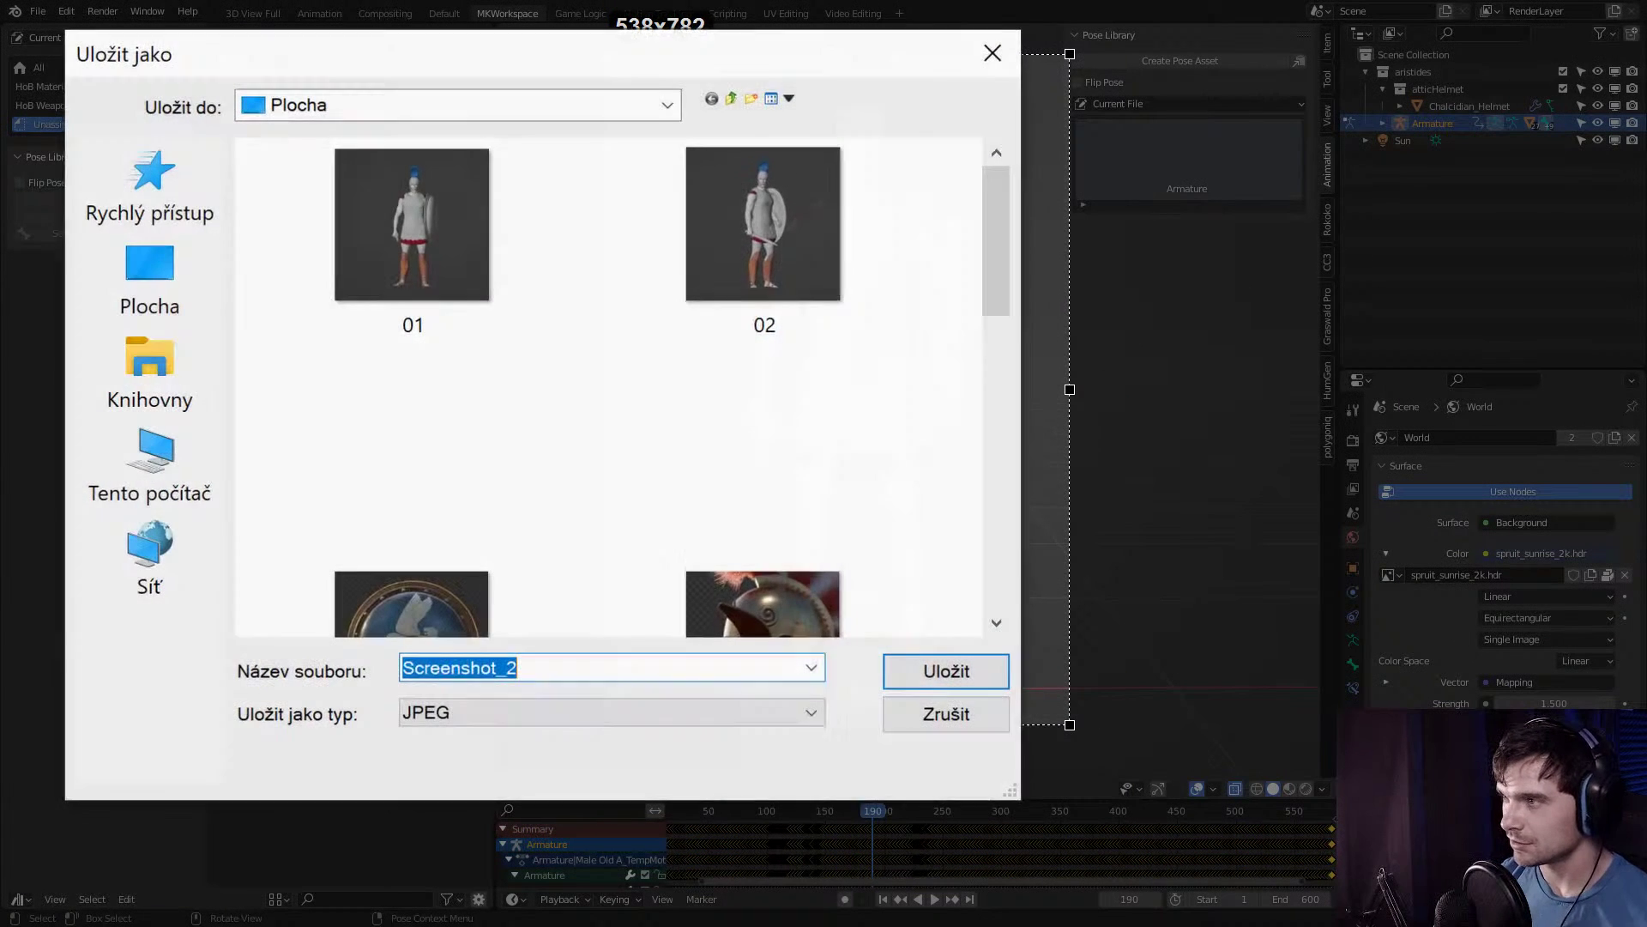
pyautogui.write('rest')
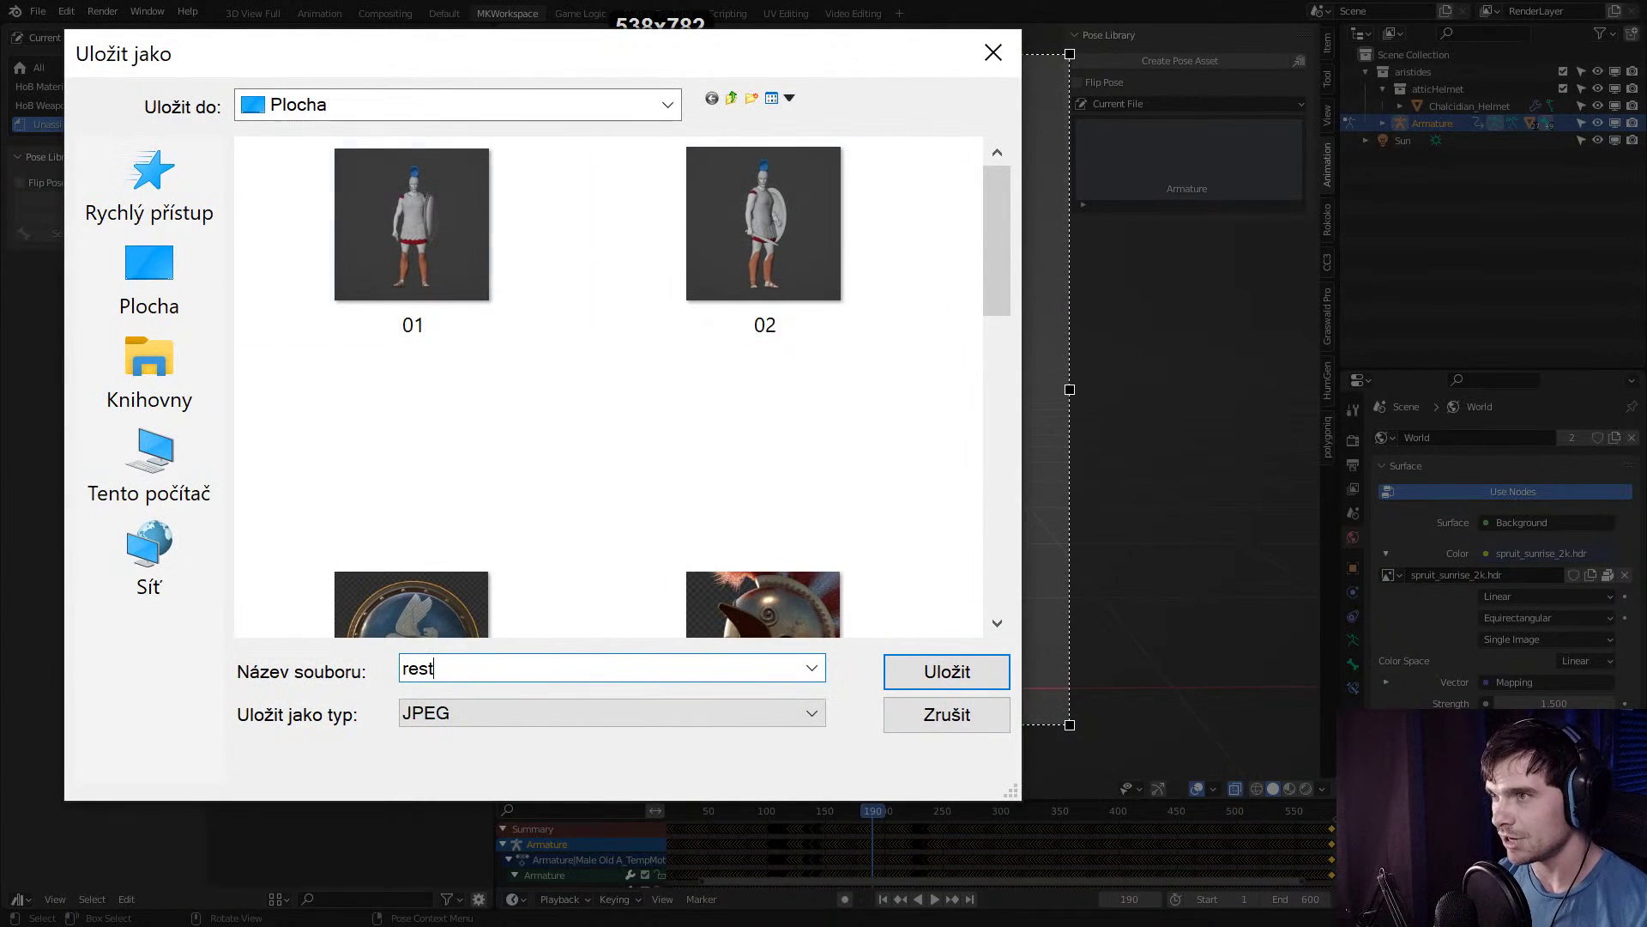
pyautogui.click(946, 671)
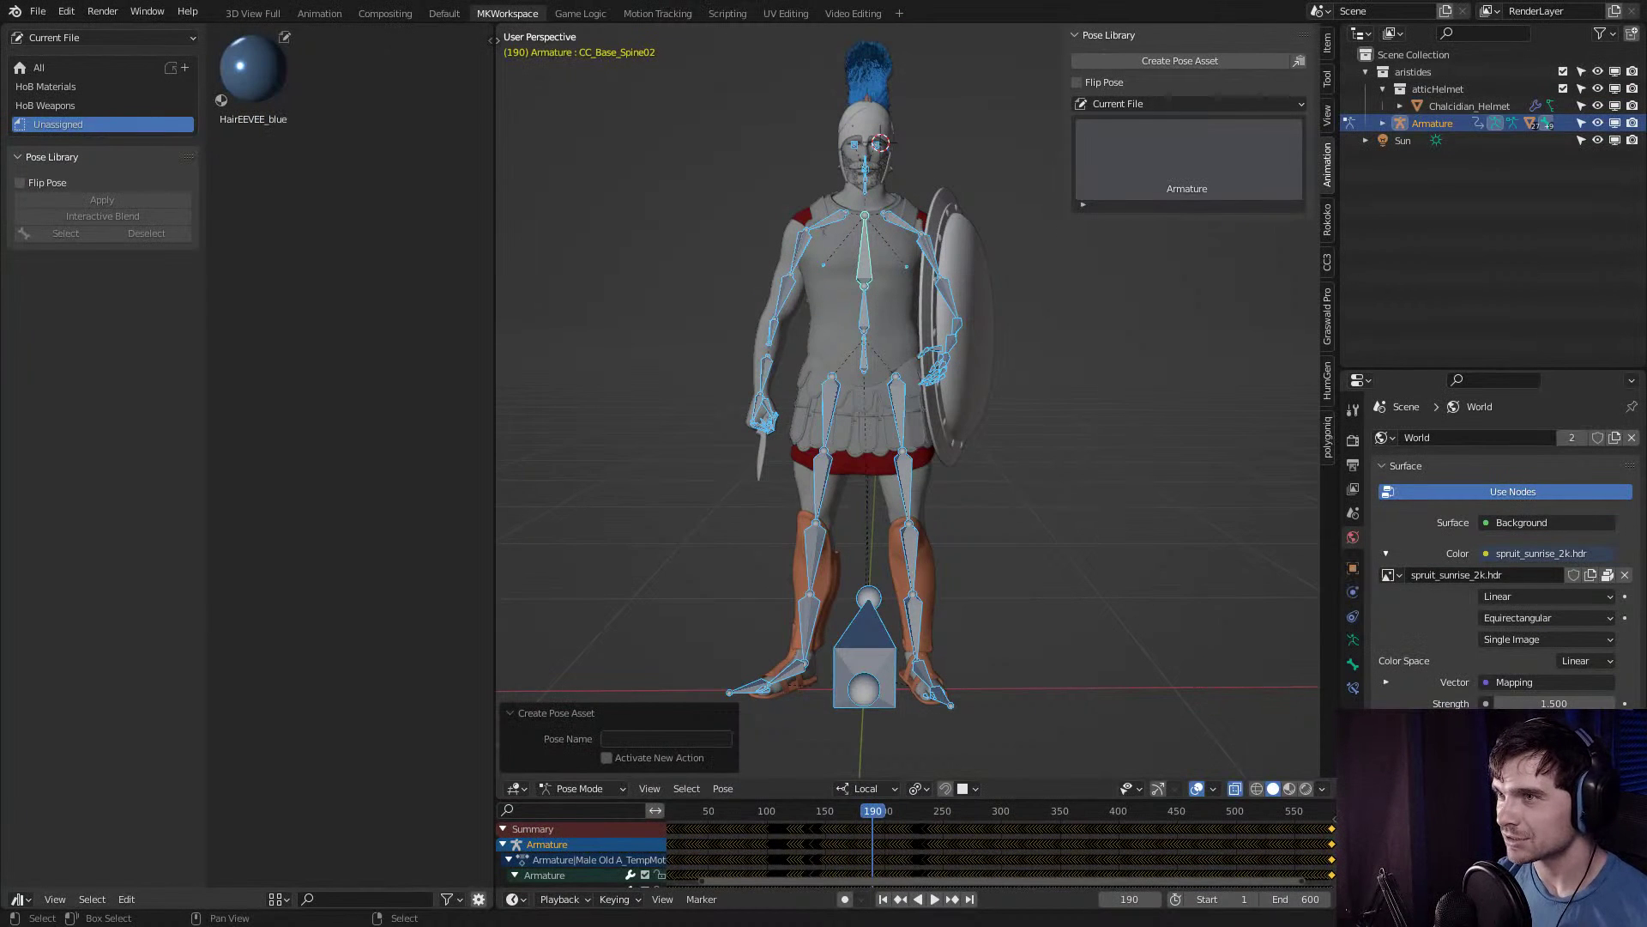
# Show all assets of the current file, select the new pose asset and display its details in a widened Asset Browser.
pyautogui.click(85, 68)
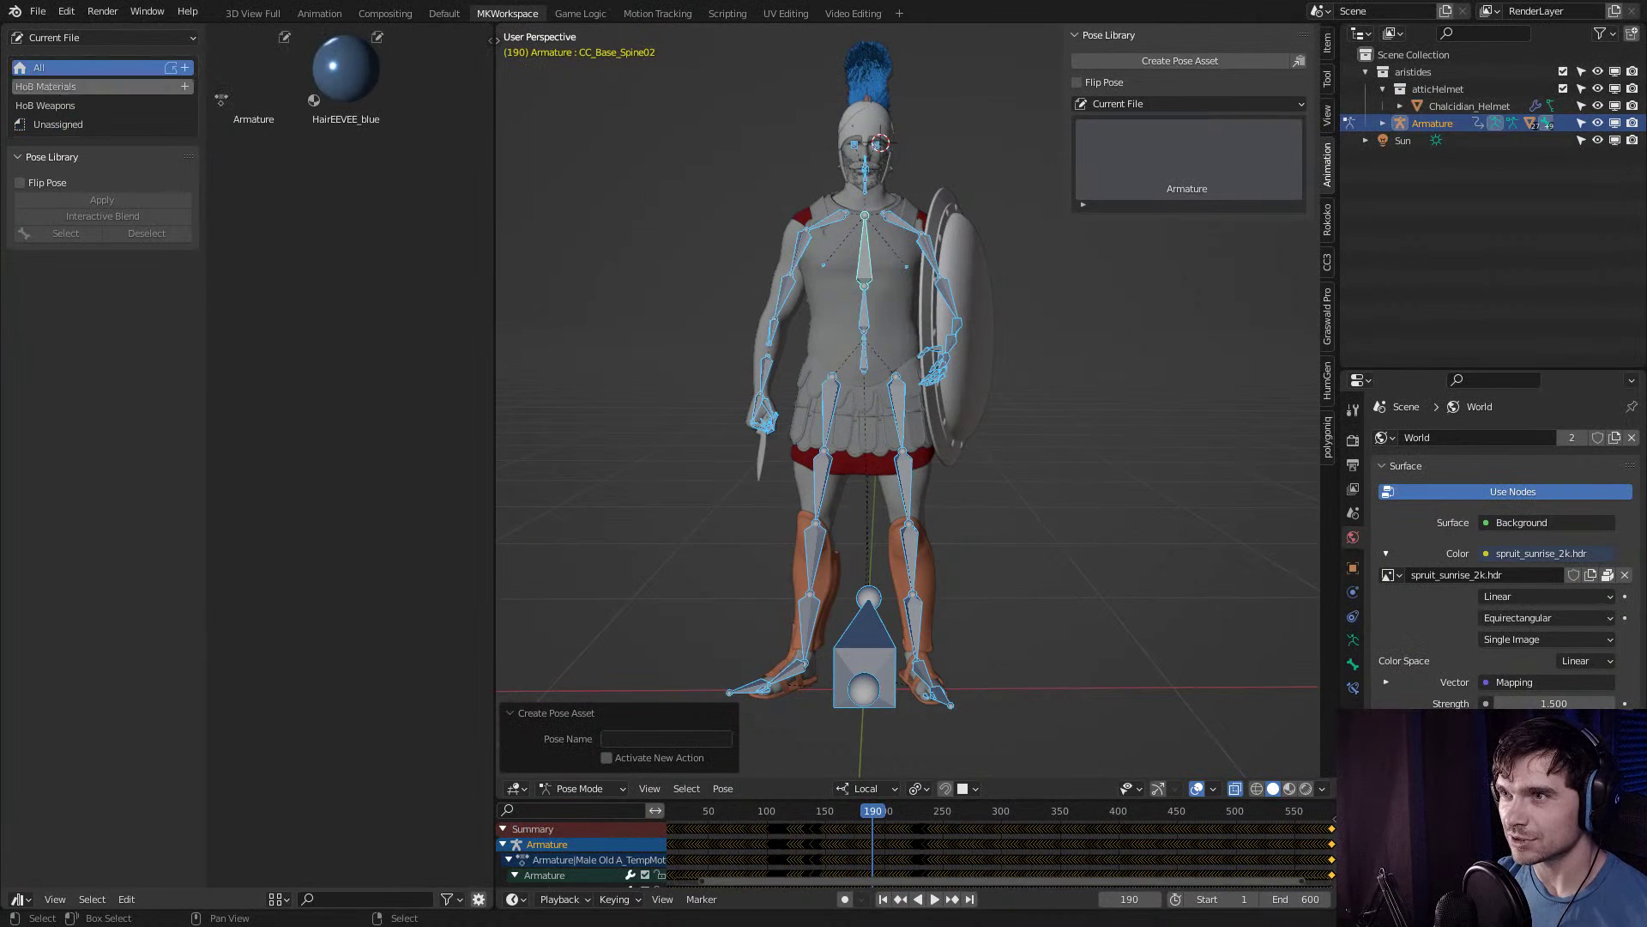
pyautogui.click(253, 75)
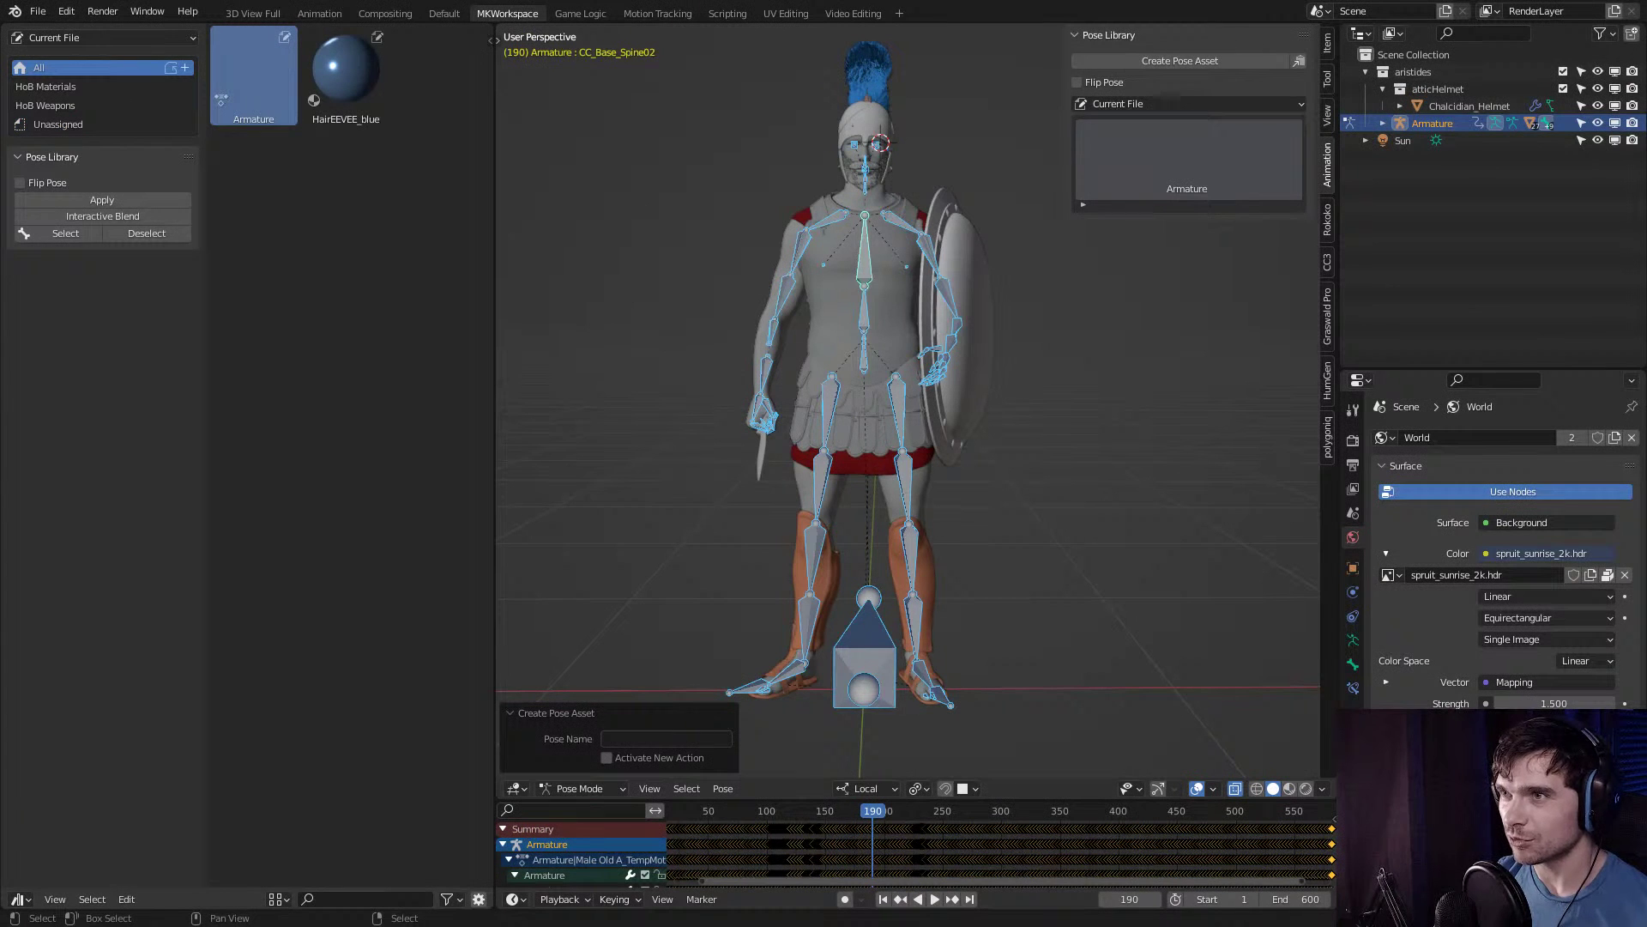
pyautogui.press('n')
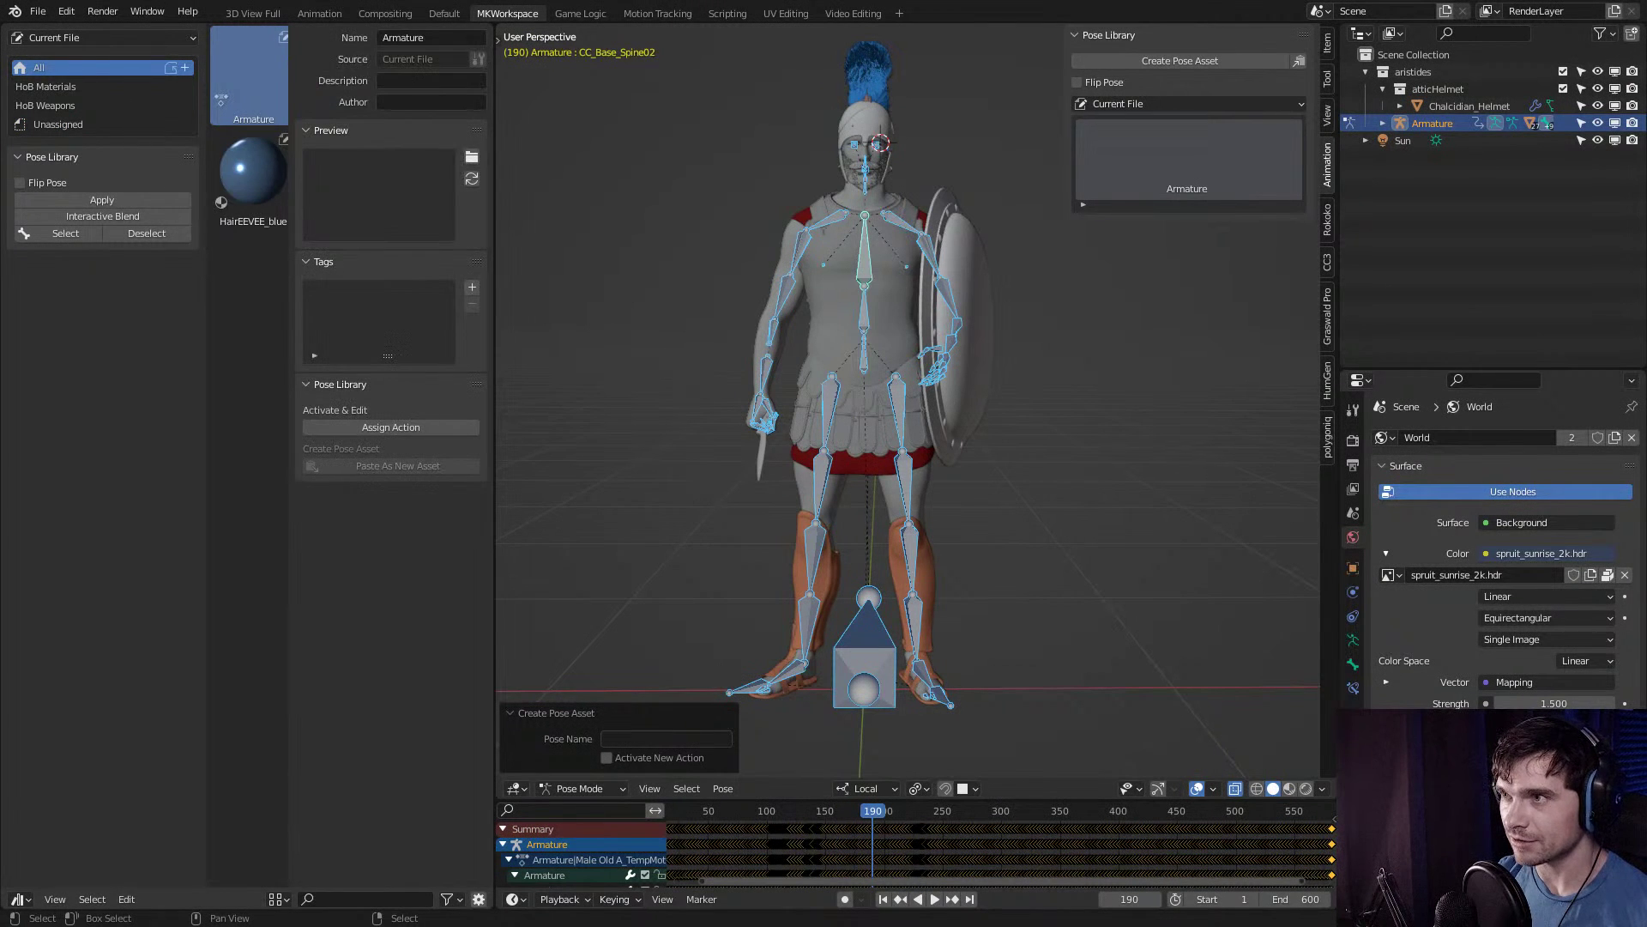
pyautogui.moveTo(495, 258); pyautogui.dragTo(632, 257)
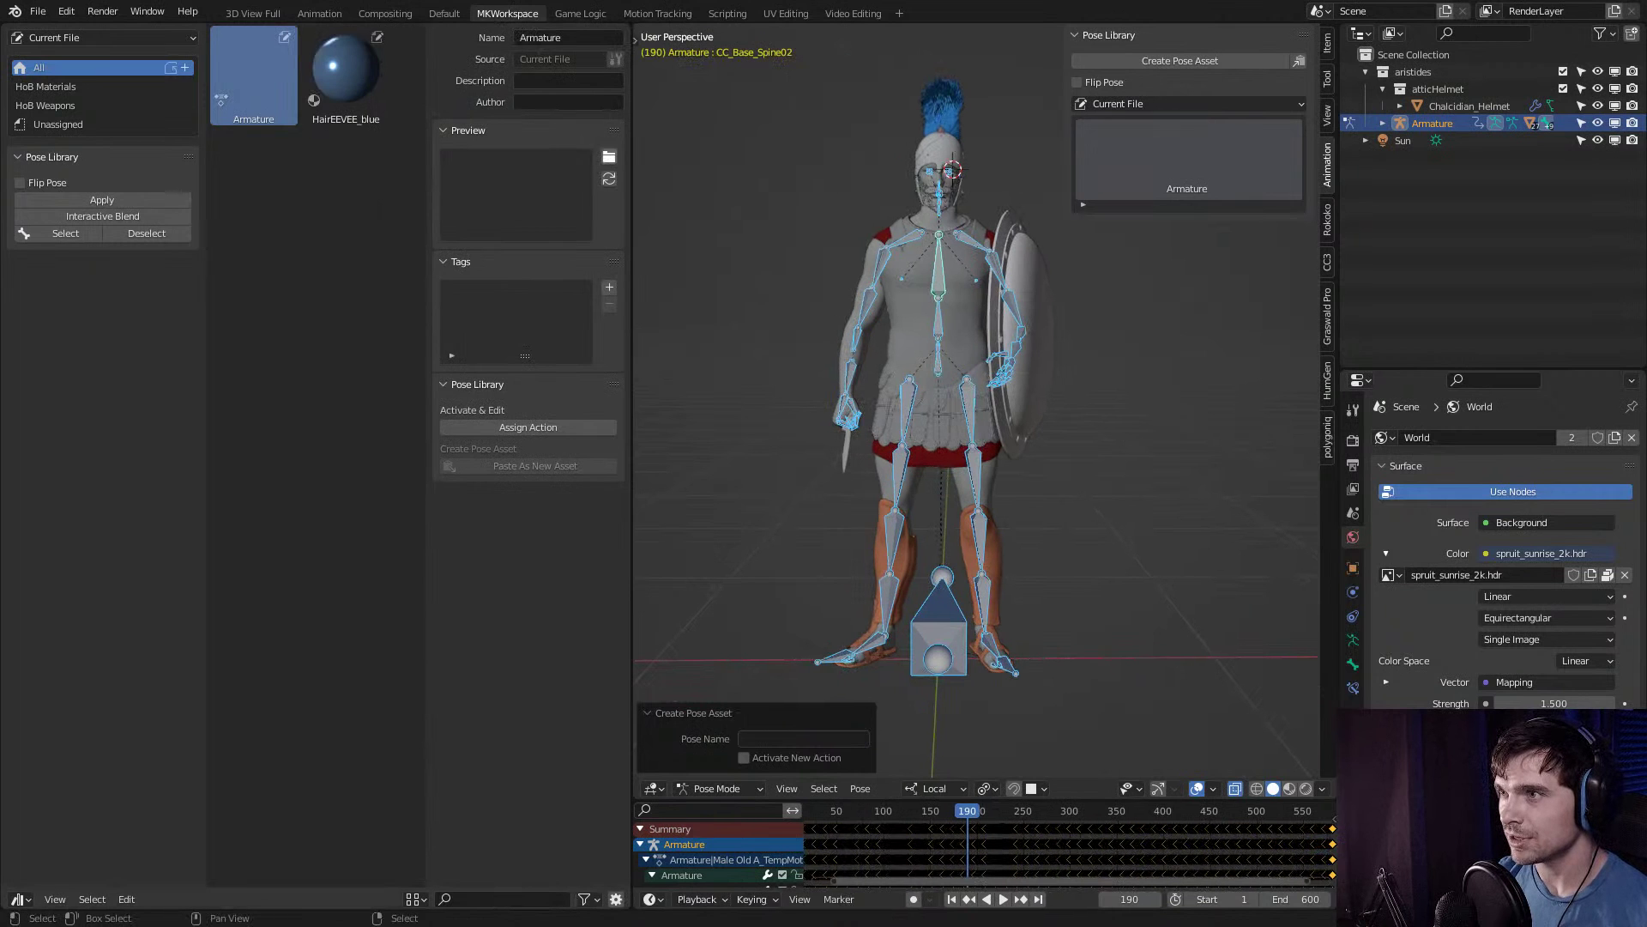
# Load 01.jpg from the Desktop as the pose asset's custom preview.
pyautogui.click(609, 156)
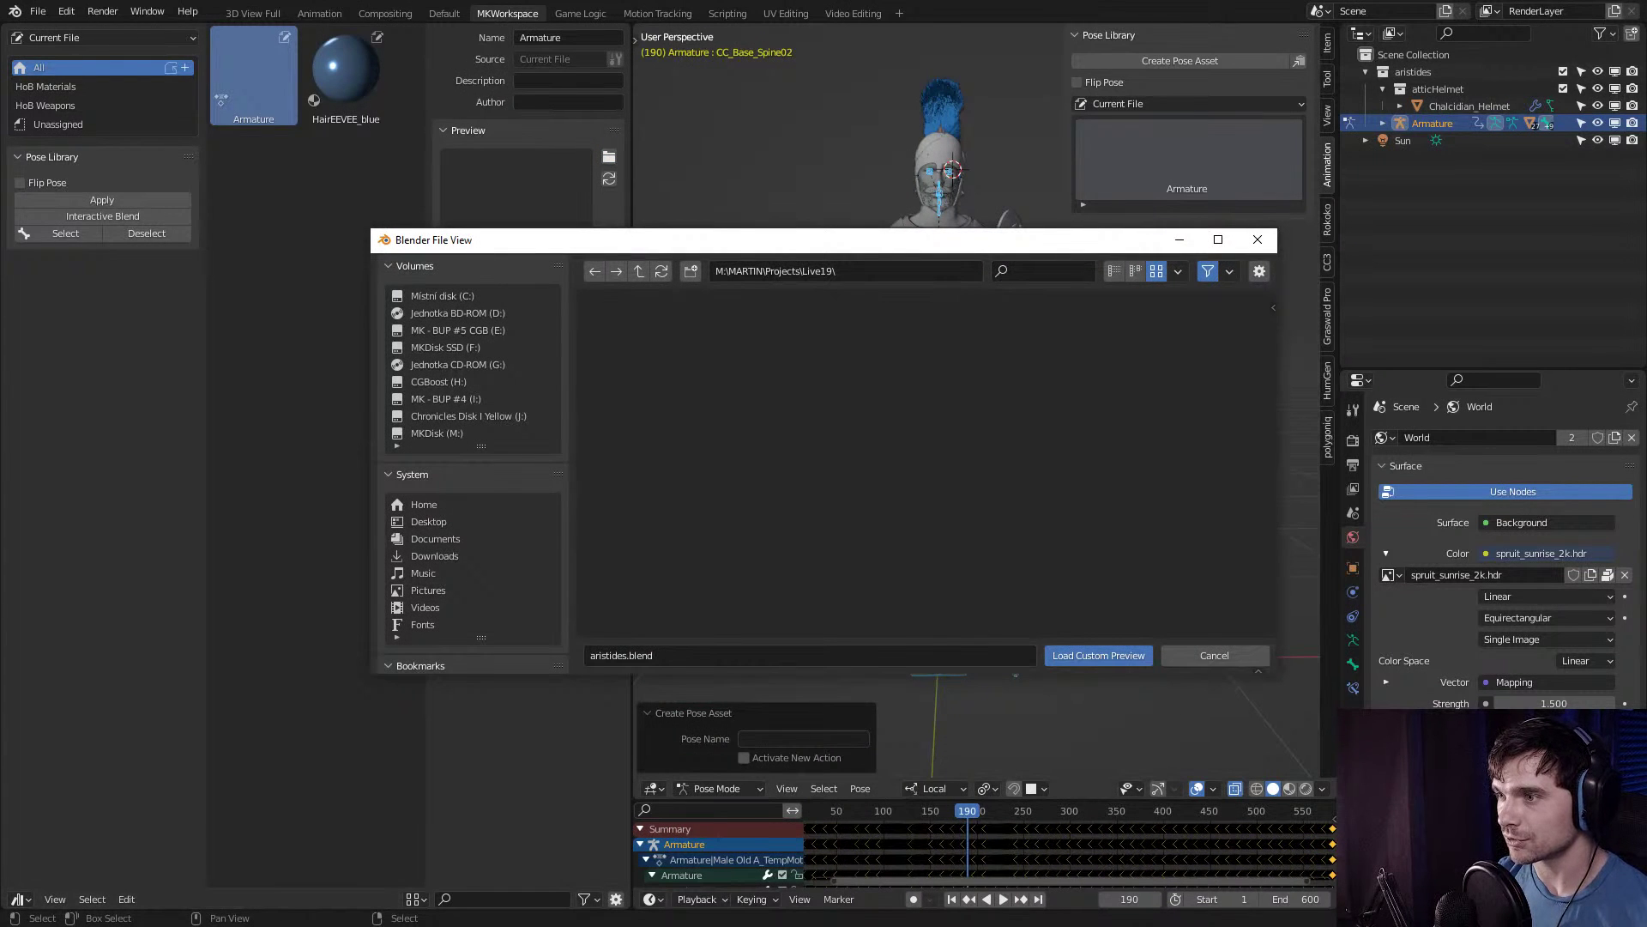
pyautogui.click(428, 521)
pyautogui.doubleClick(643, 354)
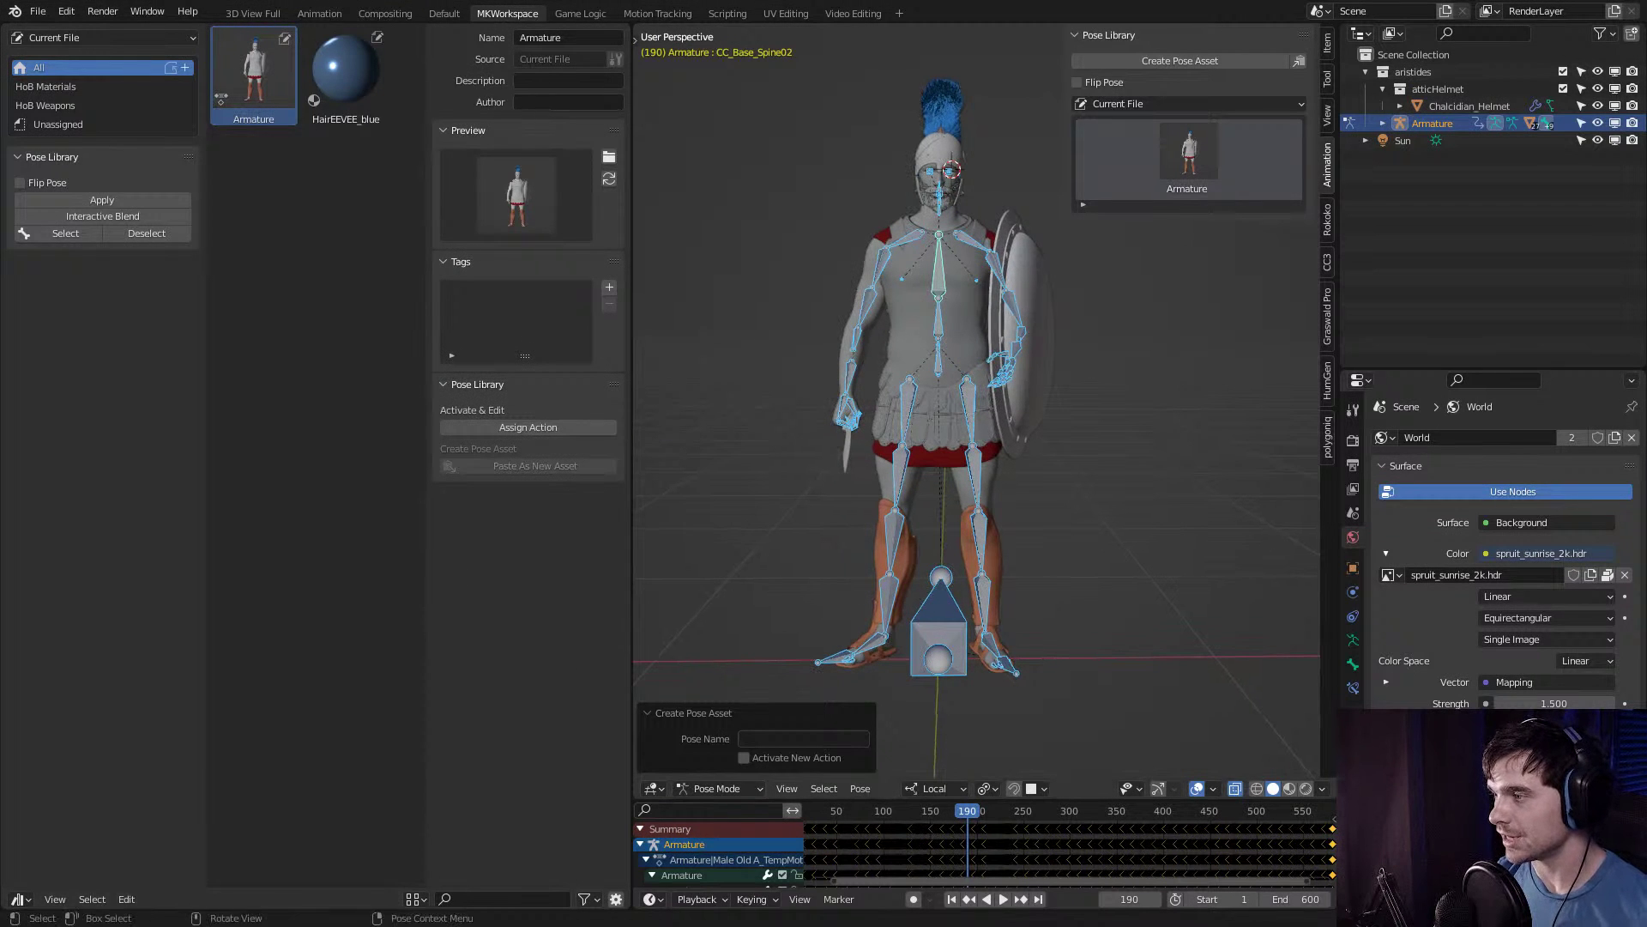
# Play the animation to frame 254 and create a second pose asset from the soldier's pose there.
pyautogui.press('space')
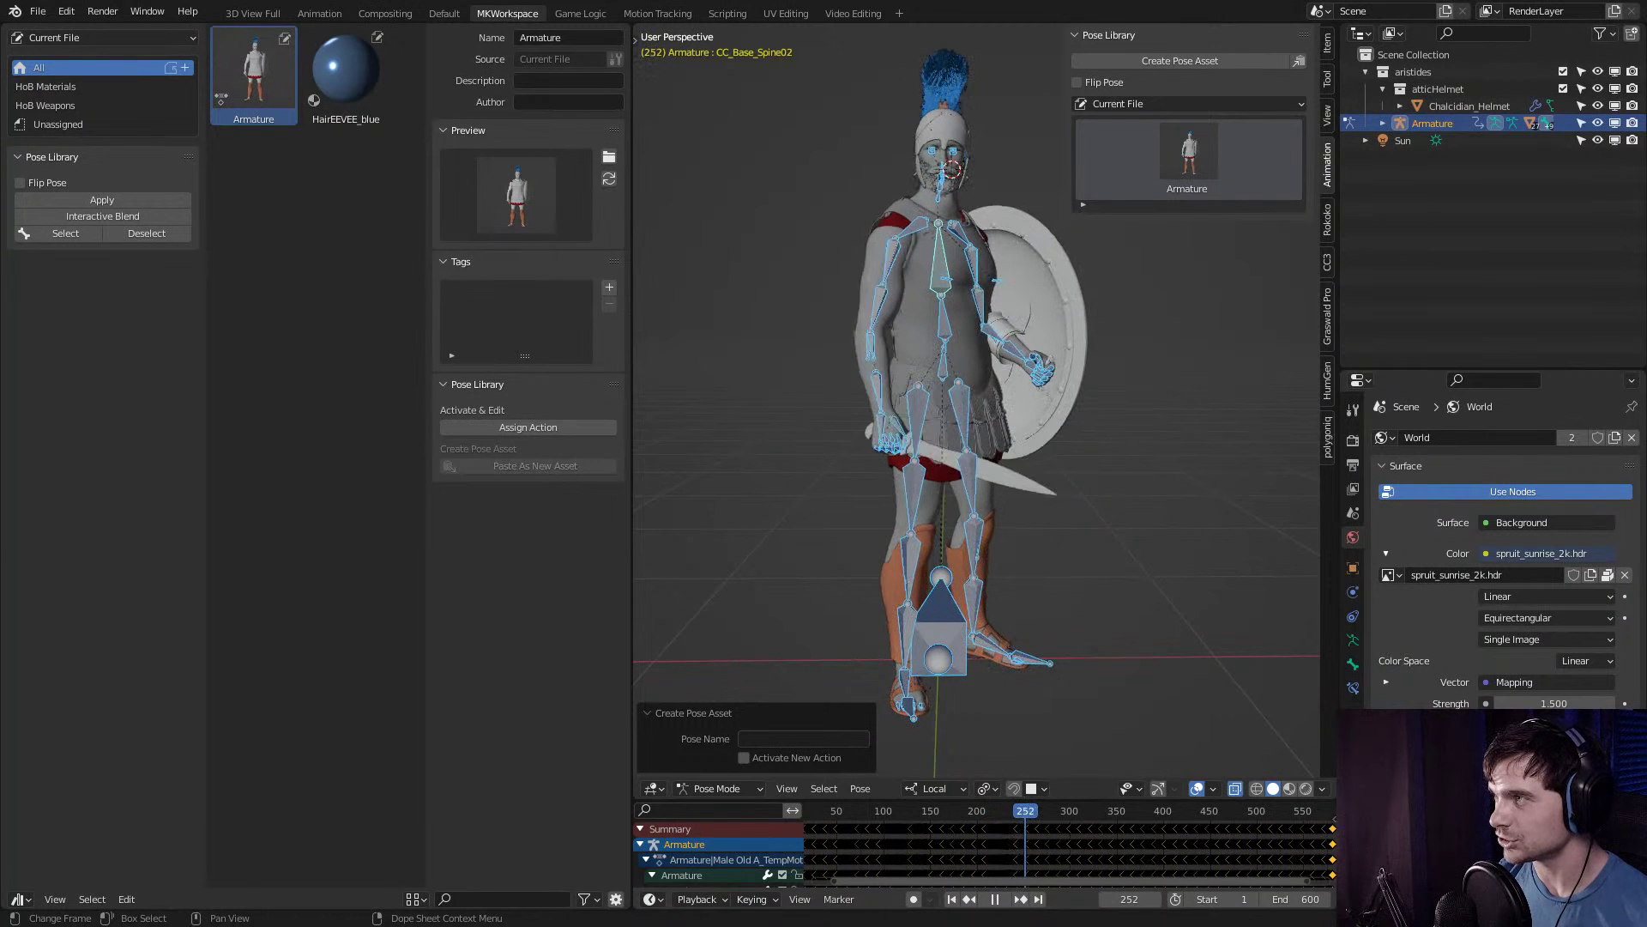
pyautogui.press('space')
pyautogui.moveTo(978, 412); pyautogui.dragTo(935, 403, button='middle')
pyautogui.hotkey('ctrl', 'Tab')
pyautogui.hotkey('ctrl', 'Tab')
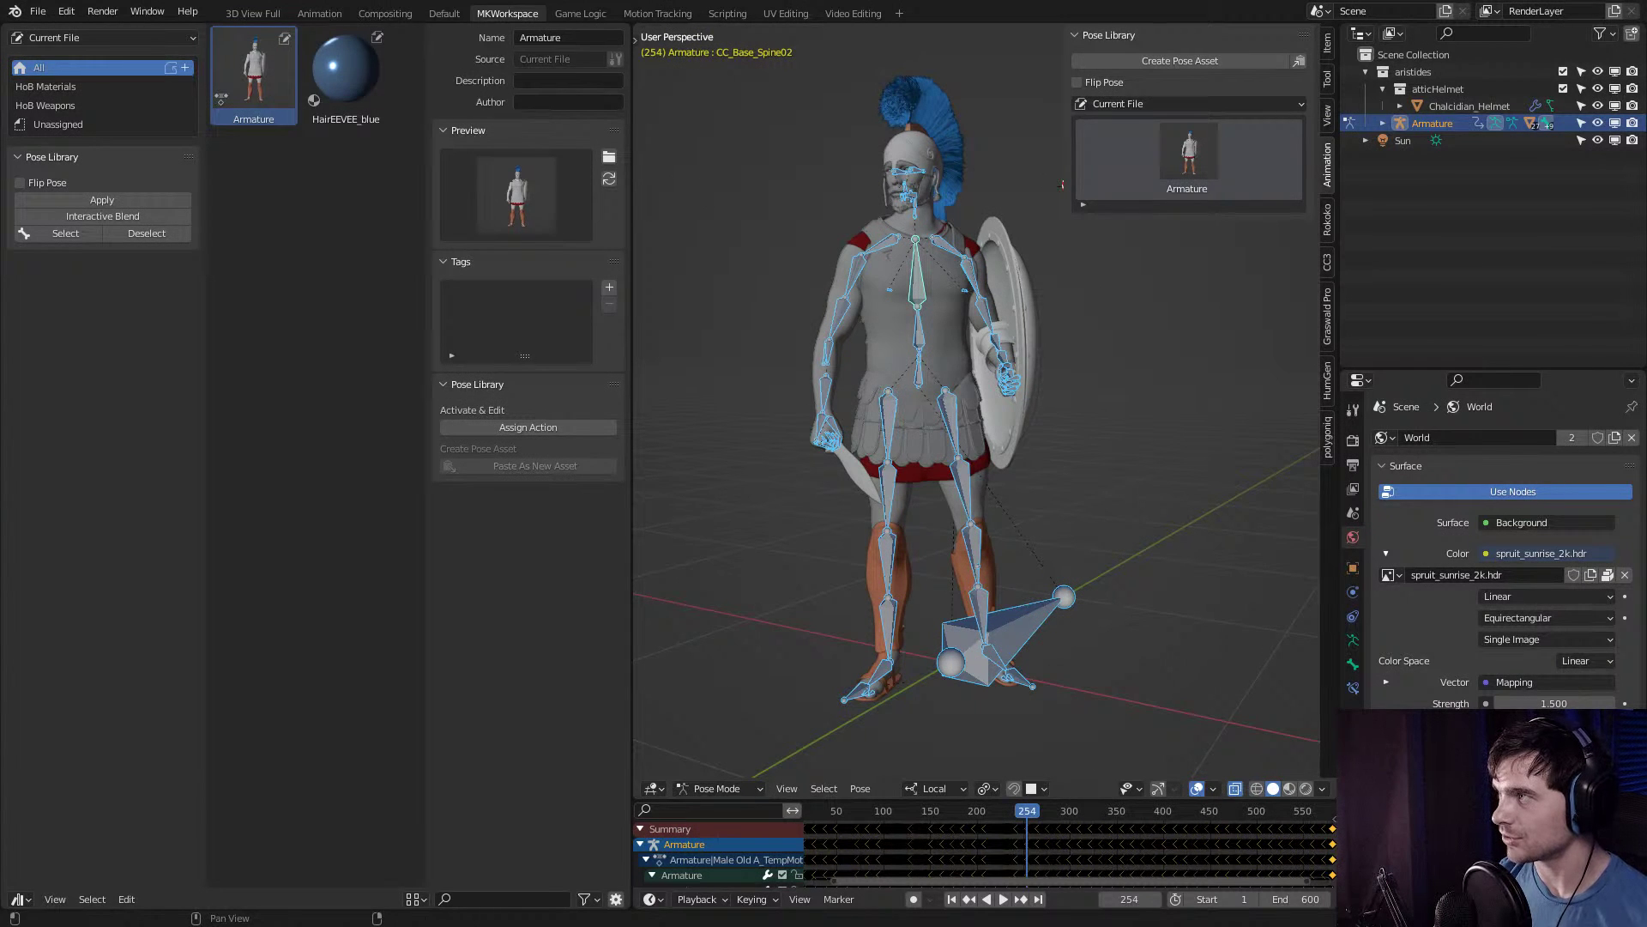
pyautogui.click(1180, 60)
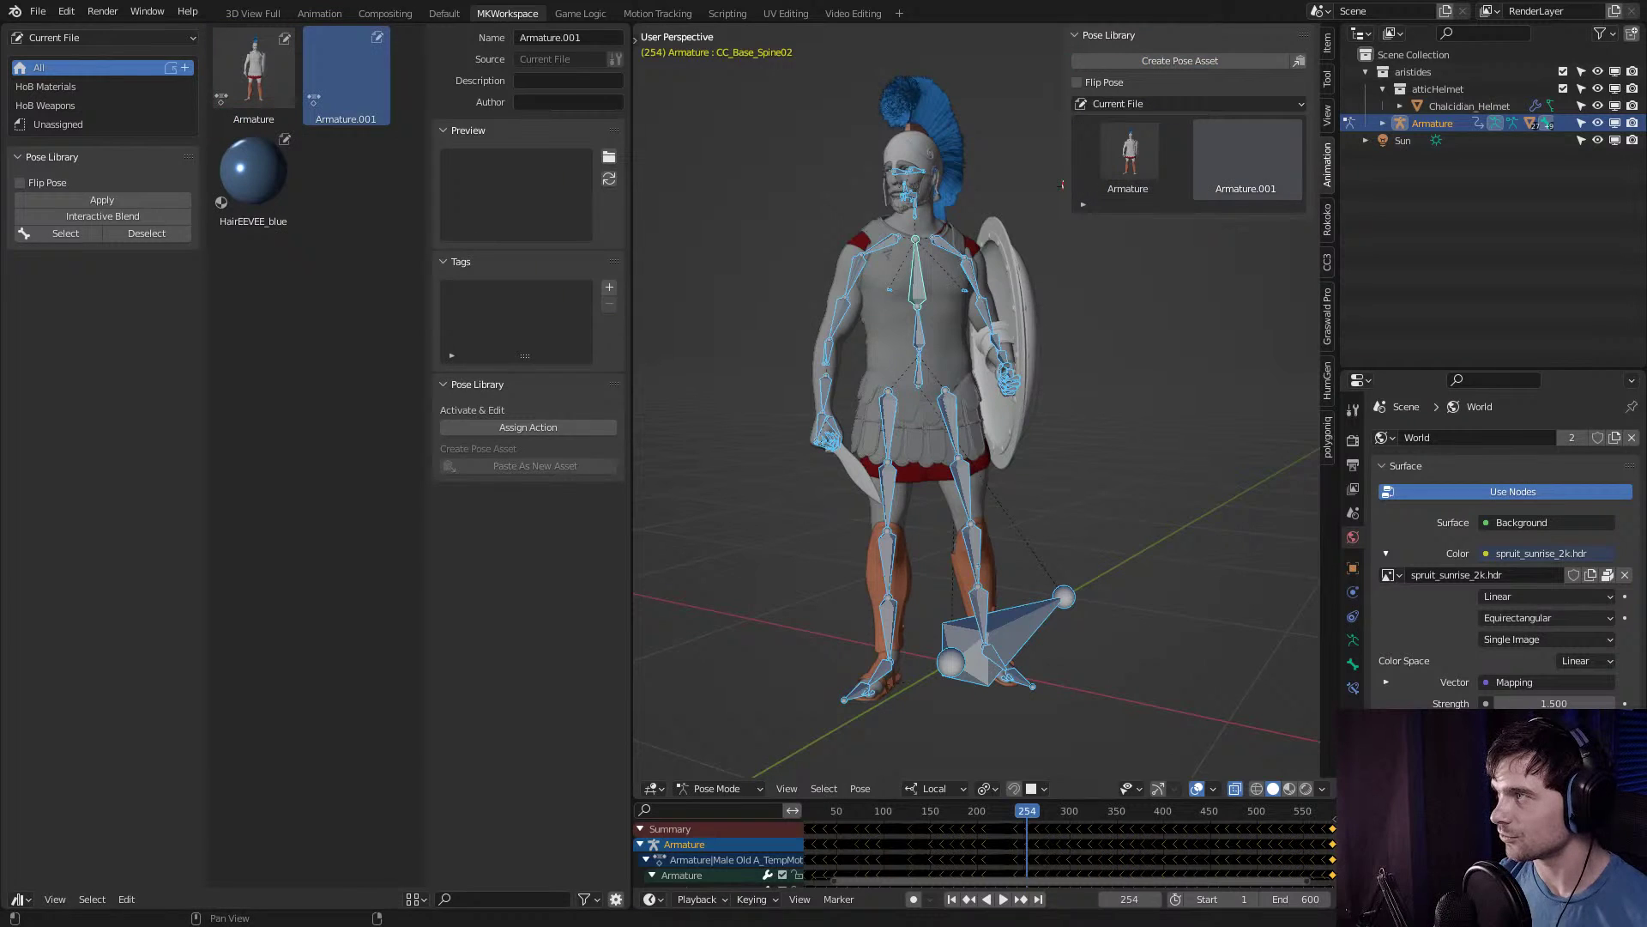
# Load 02.jpg from the Desktop as the custom preview of the second pose asset.
pyautogui.click(609, 156)
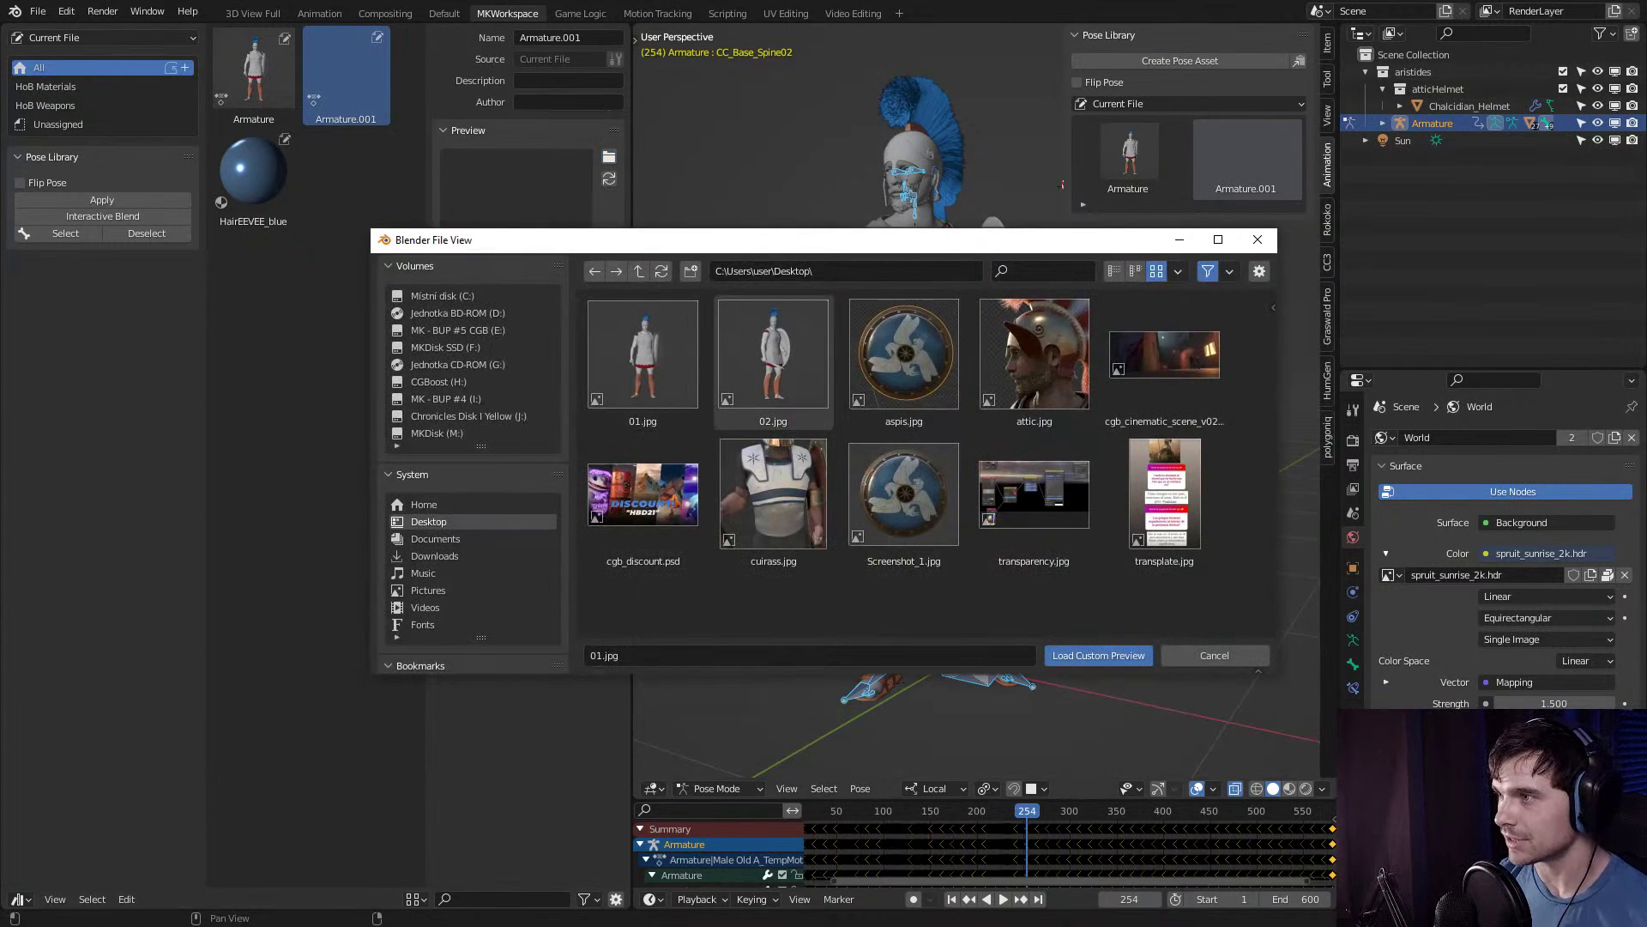
pyautogui.click(773, 354)
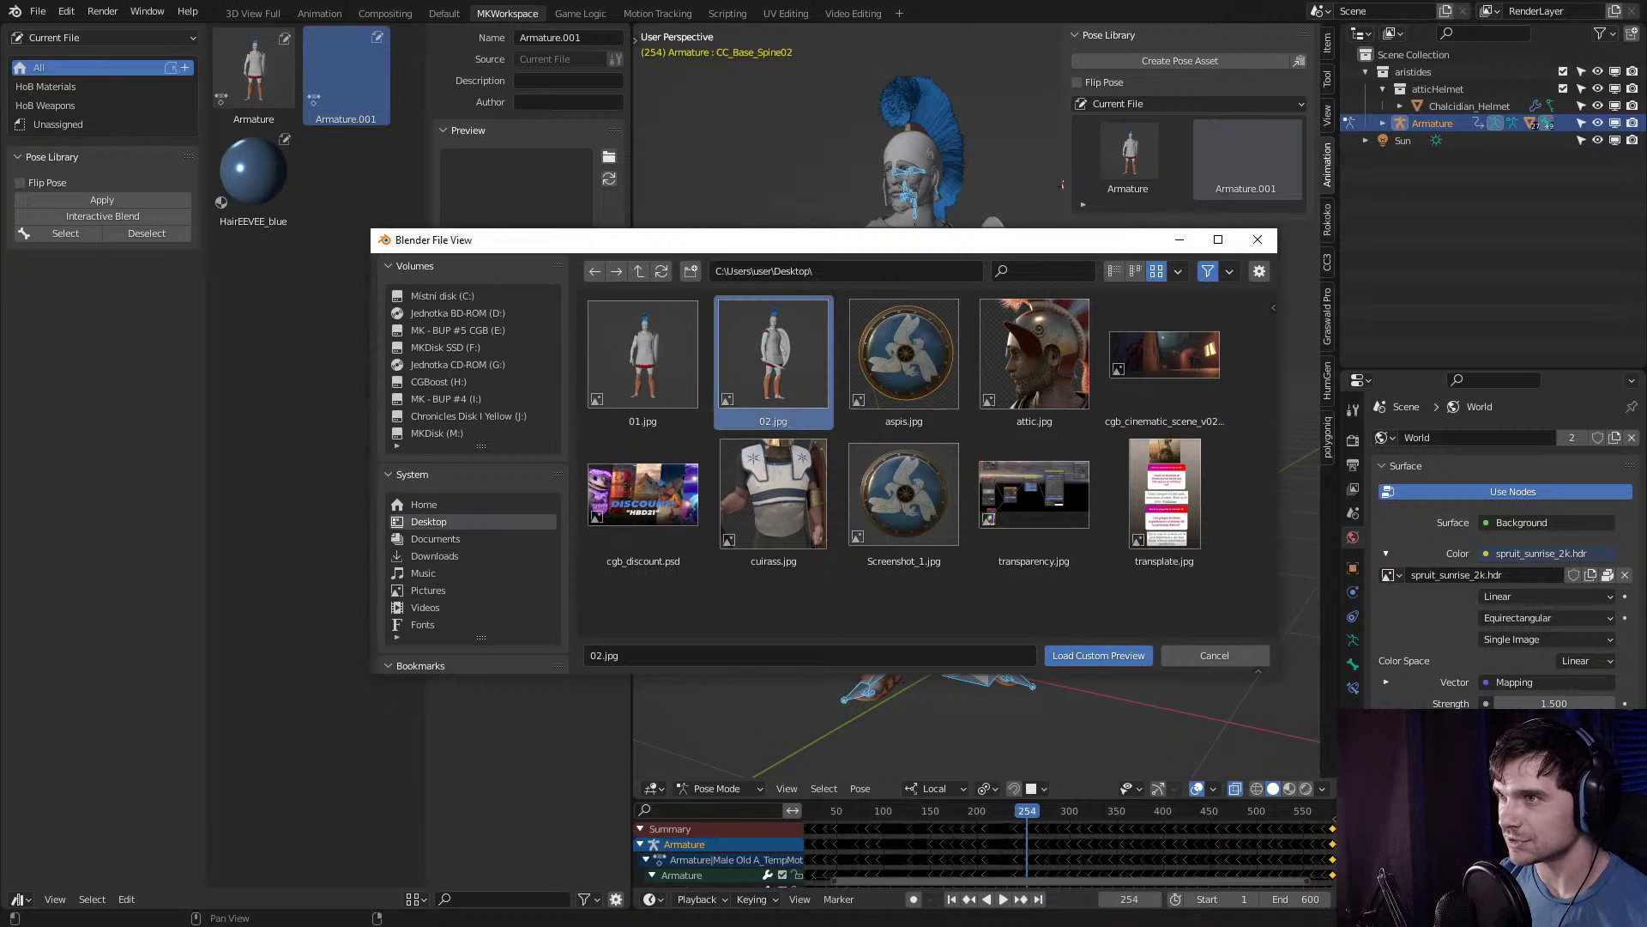
pyautogui.press('Return')
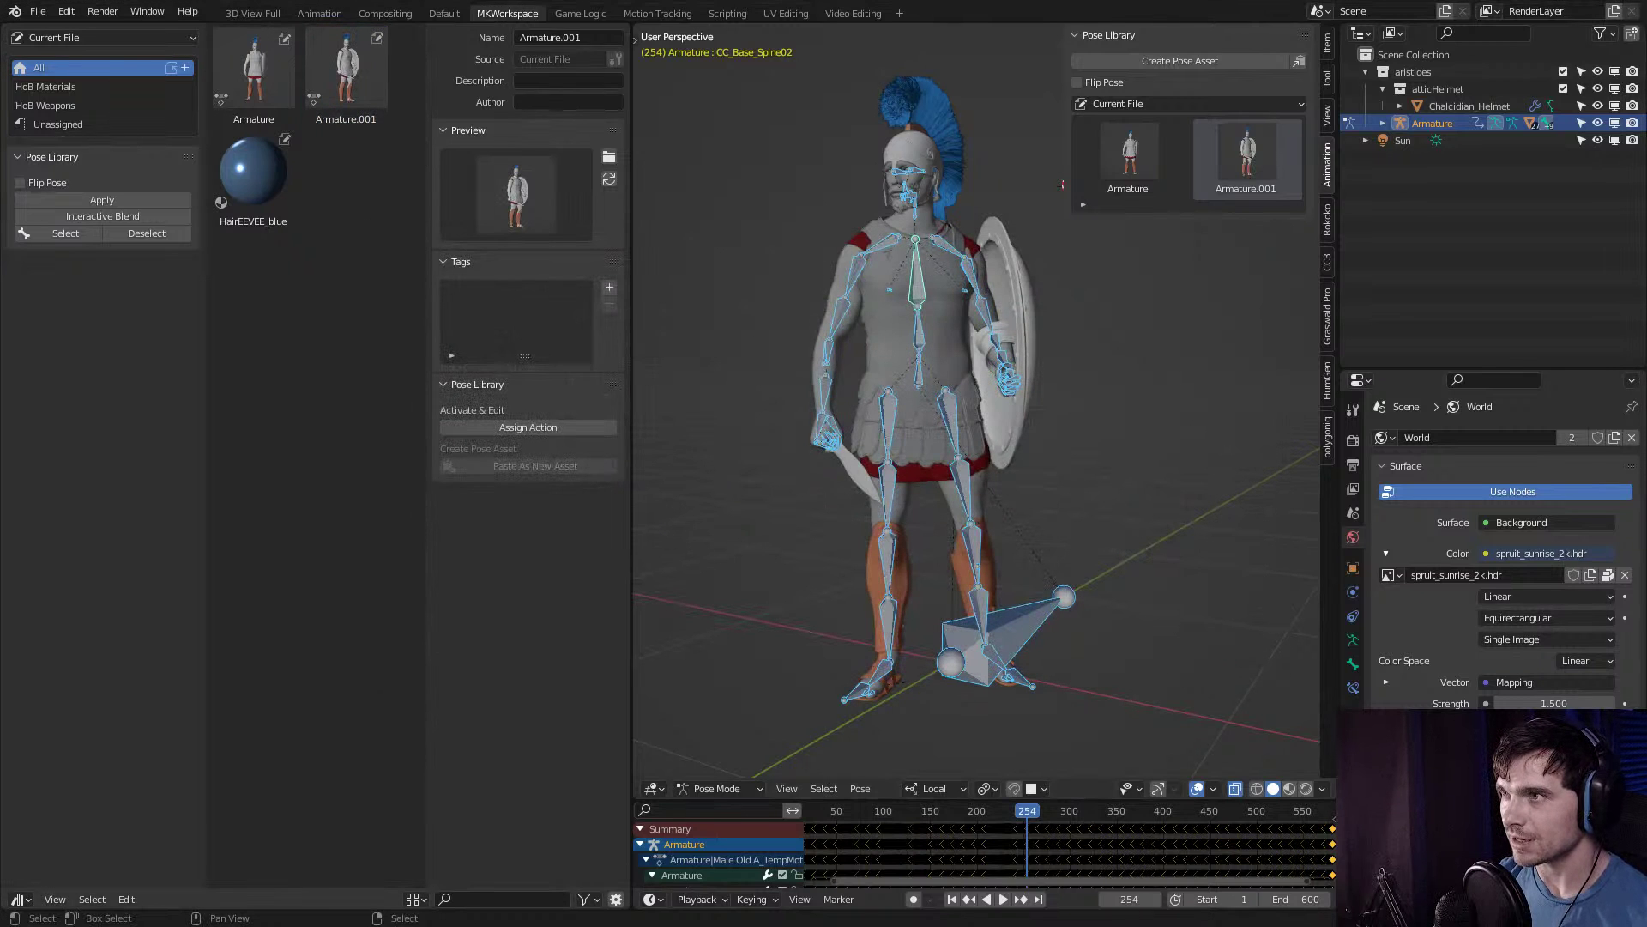
# Rename the first pose asset, the one previewed with 01.jpg, as Pose - Idle.
pyautogui.click(558, 38)
pyautogui.click(254, 73)
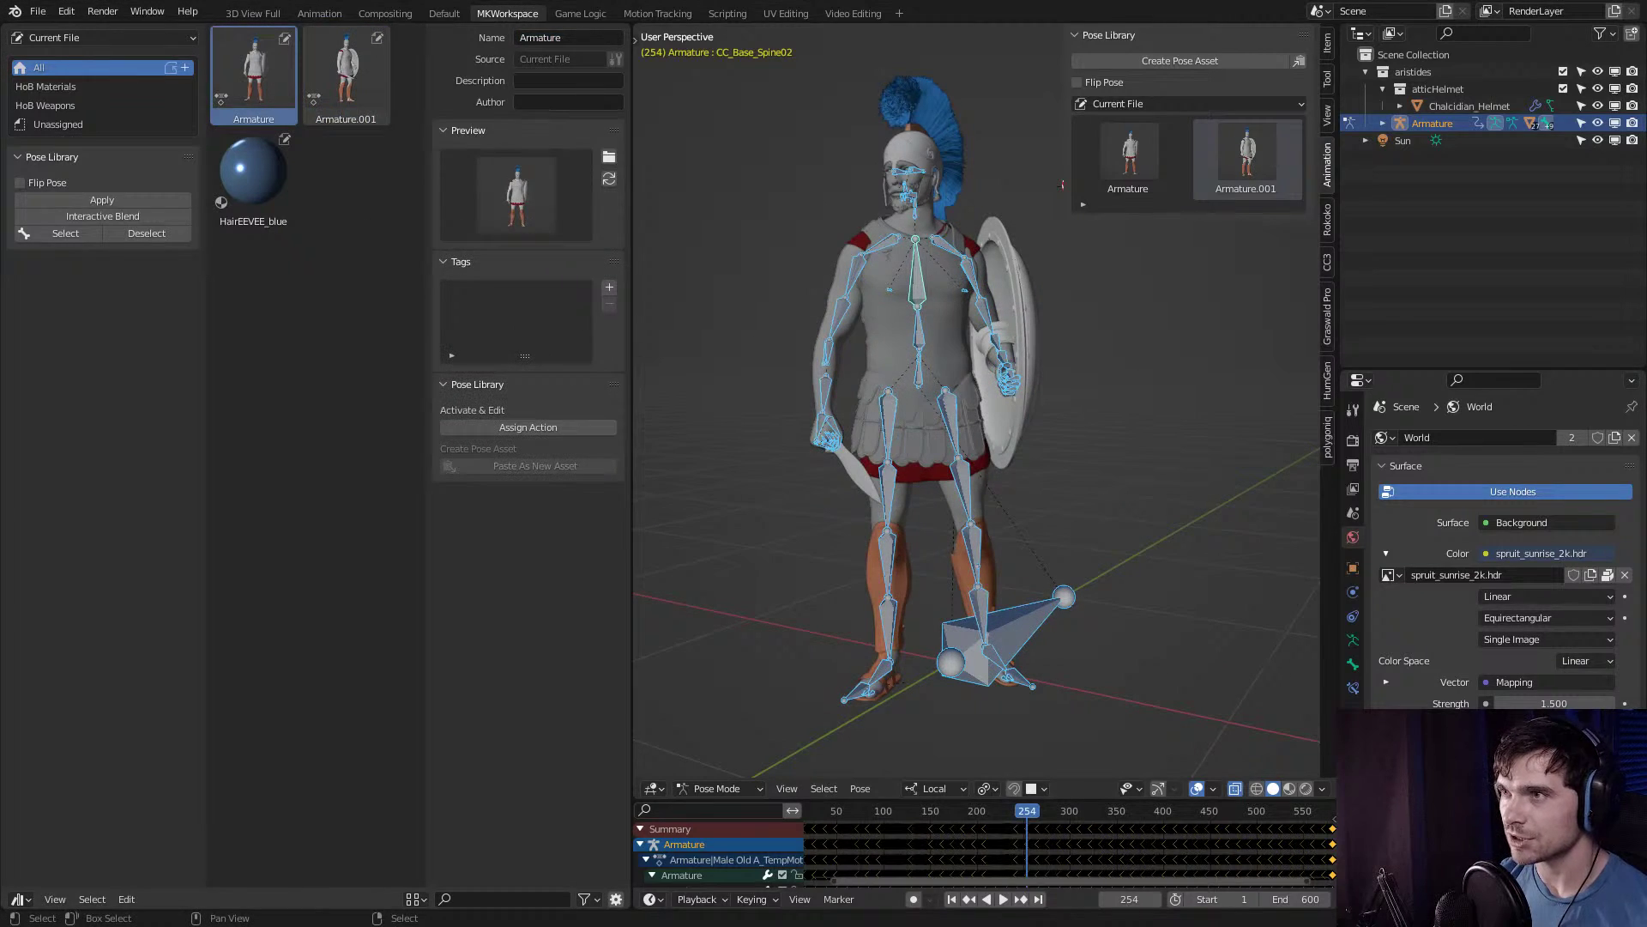
pyautogui.doubleClick(558, 37)
pyautogui.write('Pose')
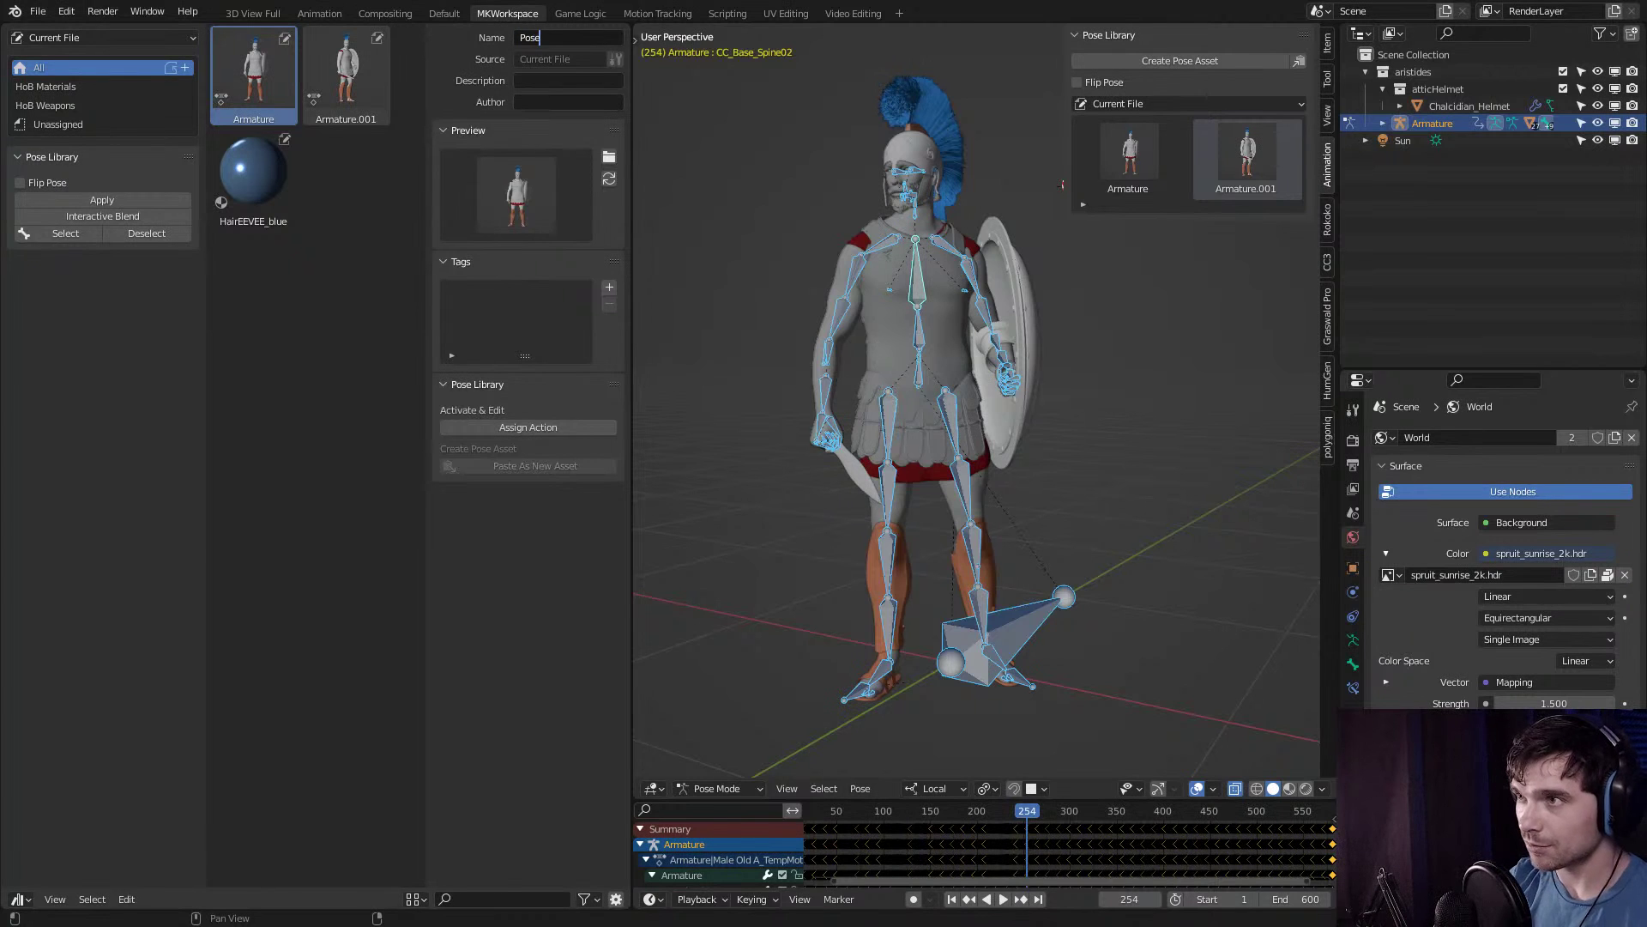
pyautogui.write(' - Idle')
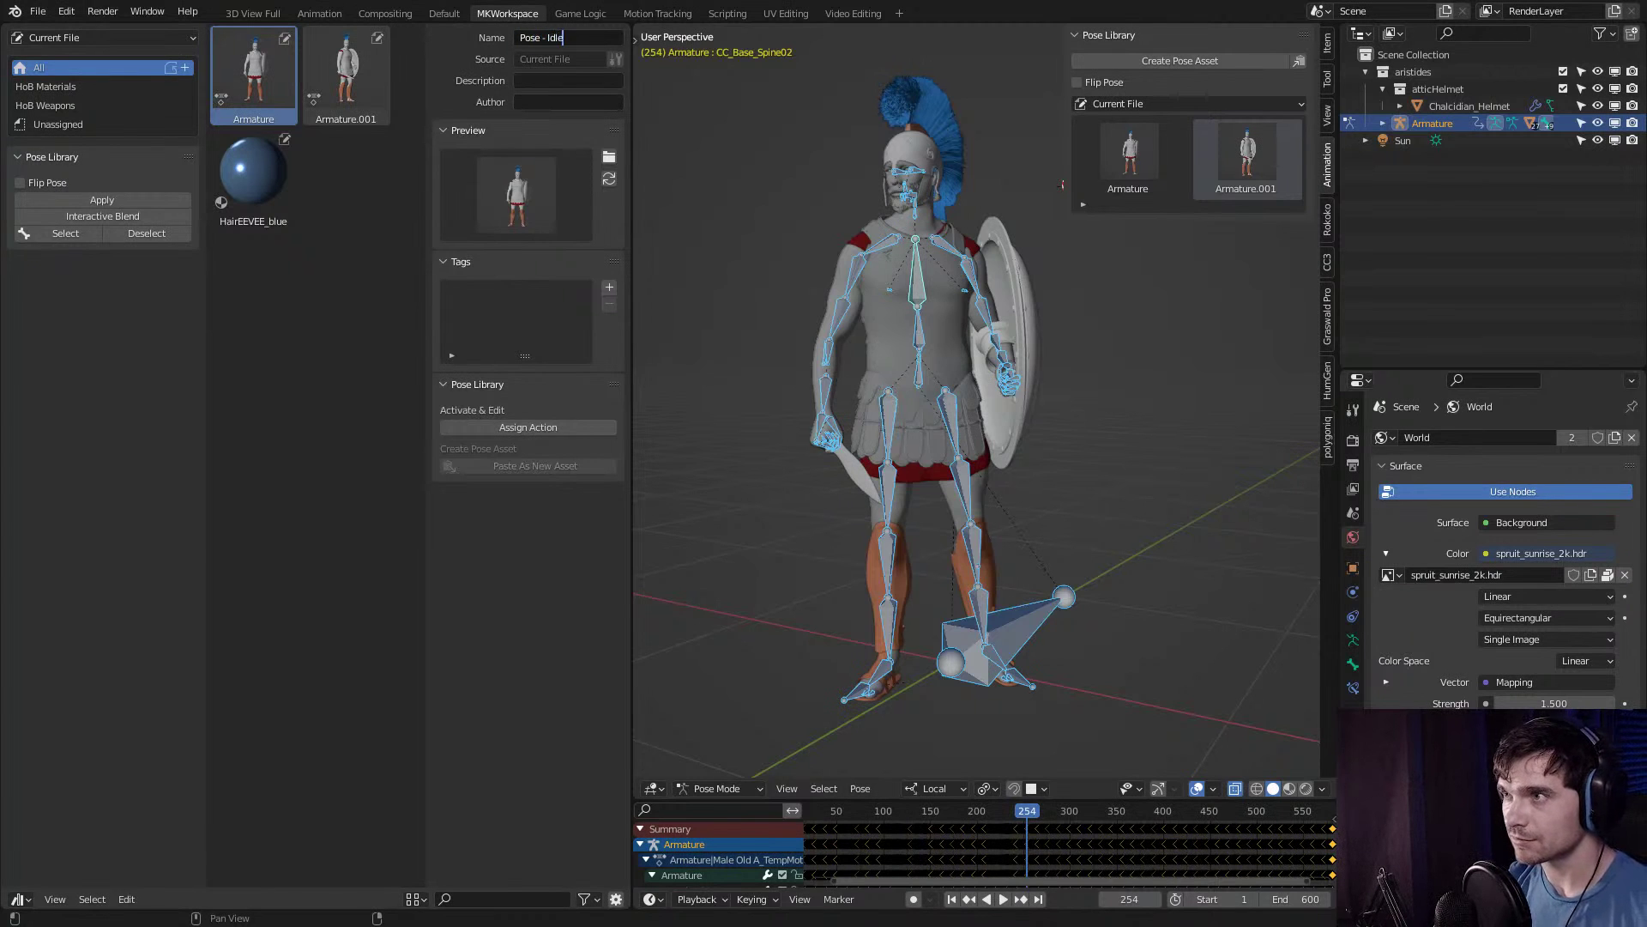
pyautogui.press('Return')
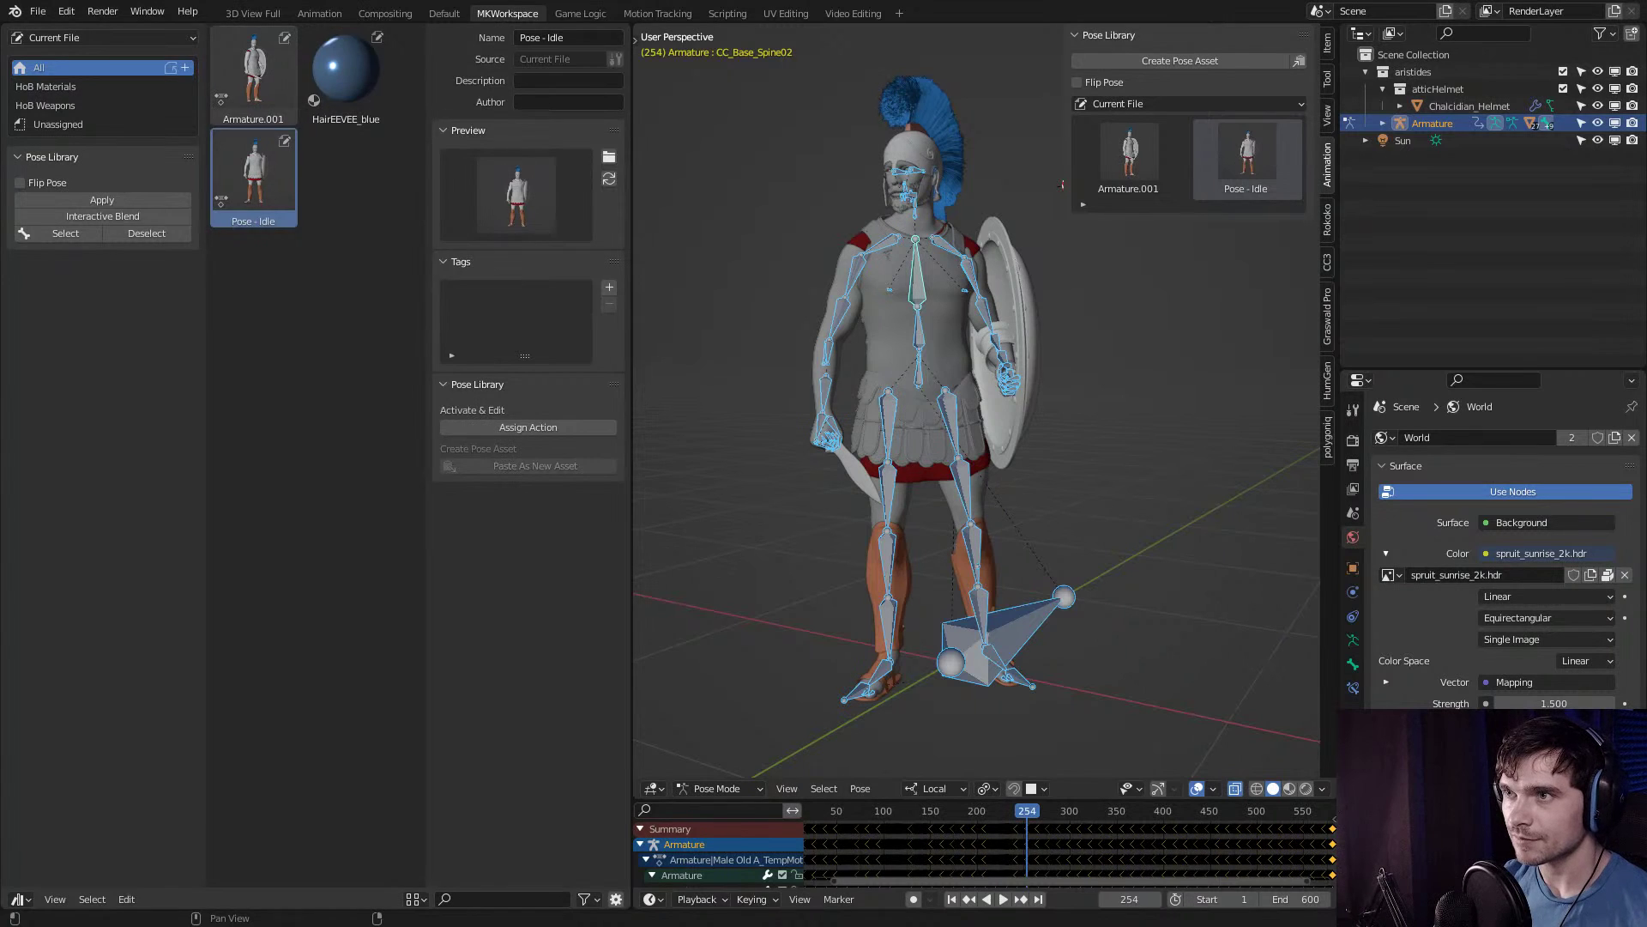
# Rename the second pose asset, Armature.001, as Pose - Ready.
pyautogui.doubleClick(558, 38)
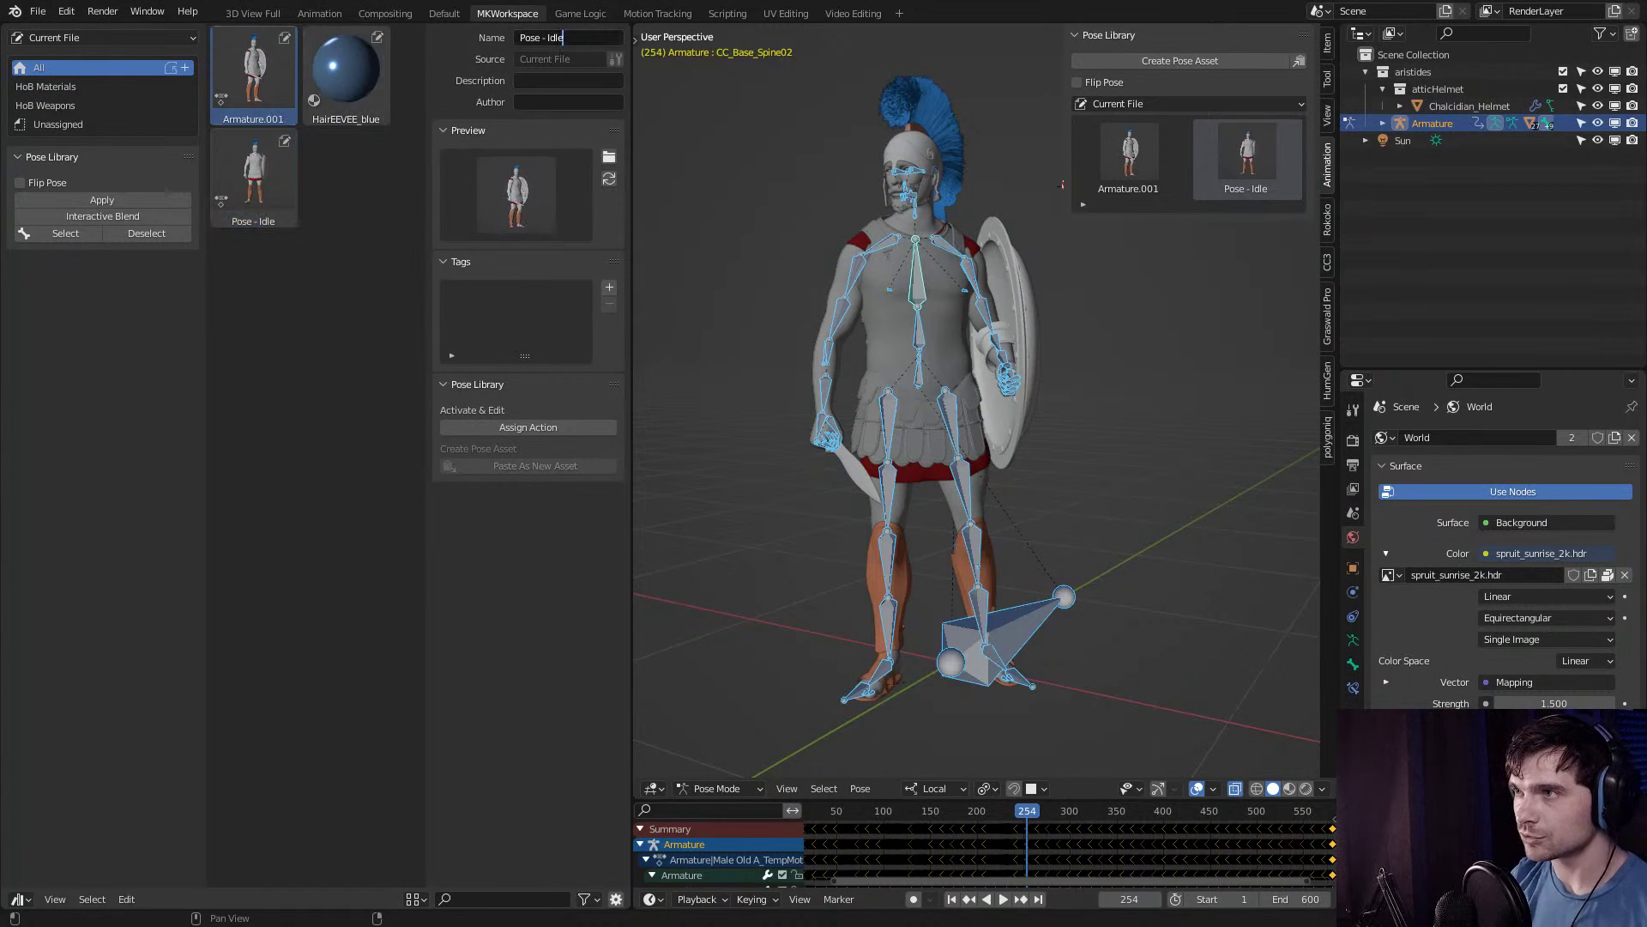
pyautogui.press('BackSpace')
pyautogui.press('BackSpace')
pyautogui.press('BackSpace')
pyautogui.press('BackSpace')
pyautogui.write('Ready')
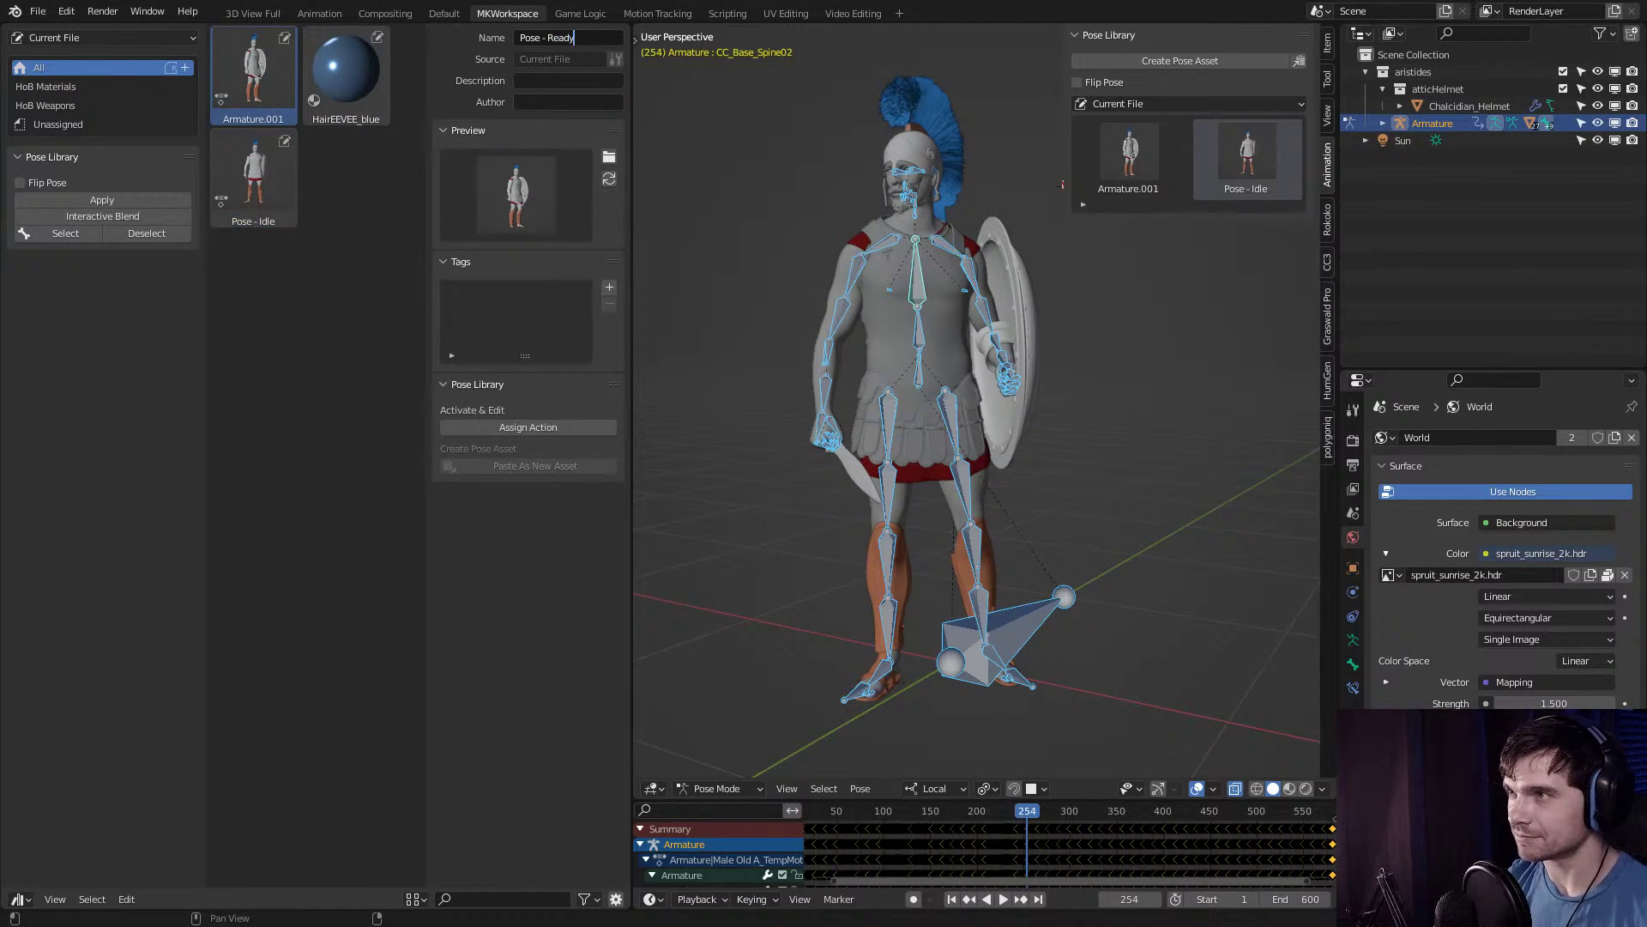
pyautogui.press('Return')
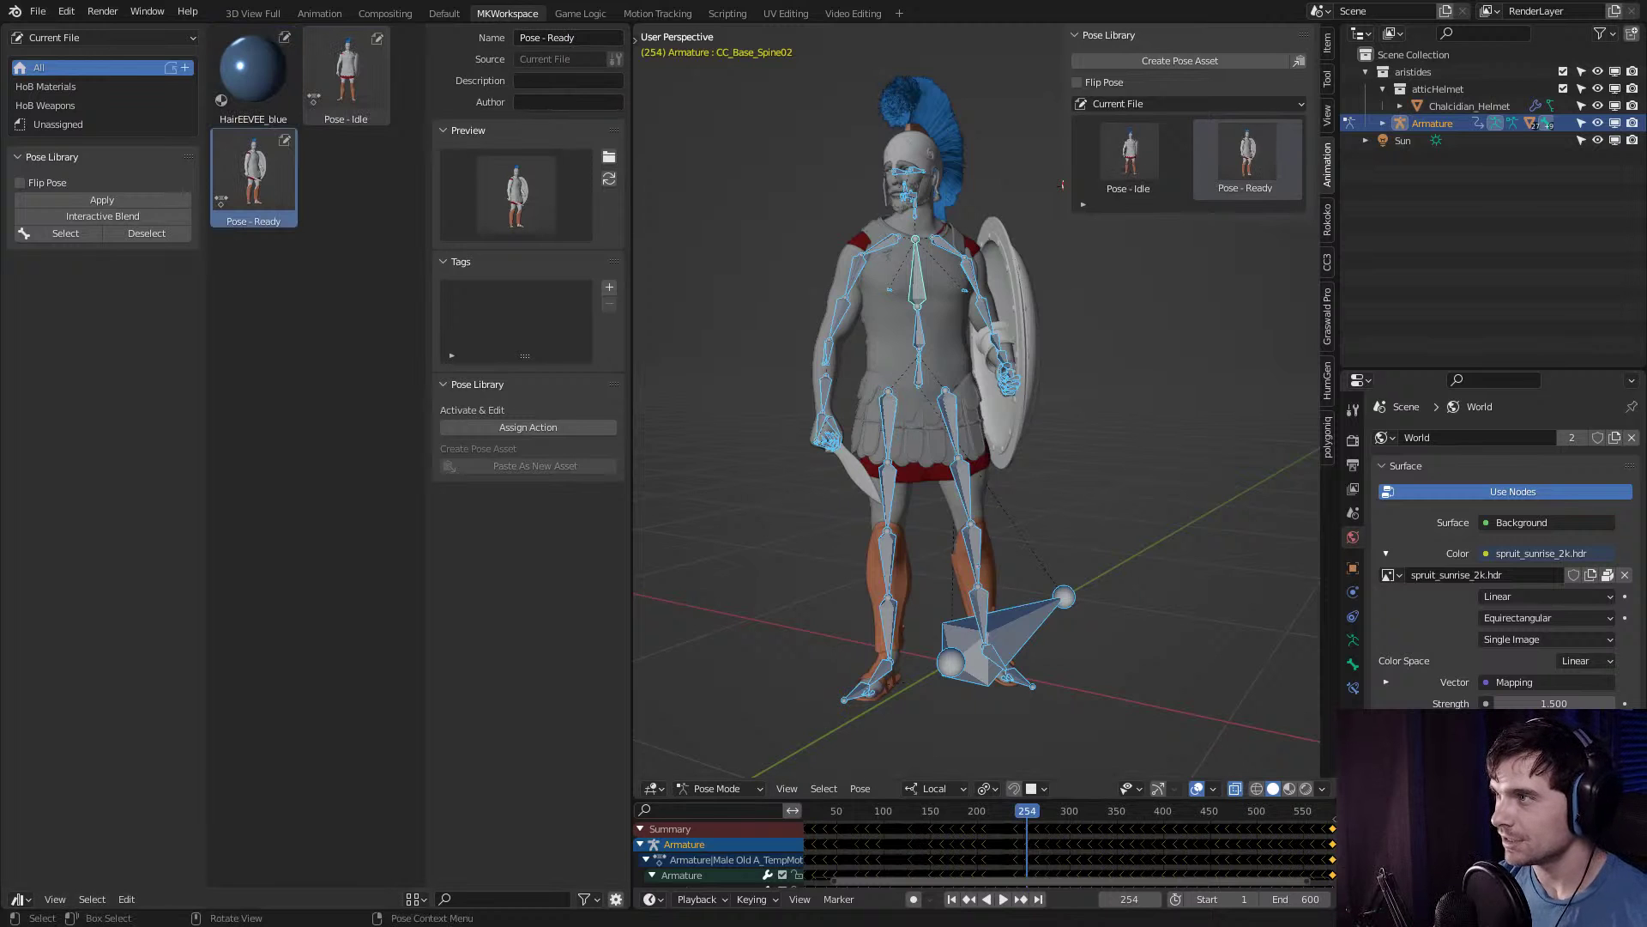
# Switch the armature to Object Mode and move the timeline to frame 604, with the viewport sidebar hidden.
pyautogui.moveTo(976, 412); pyautogui.dragTo(995, 411, button='middle')
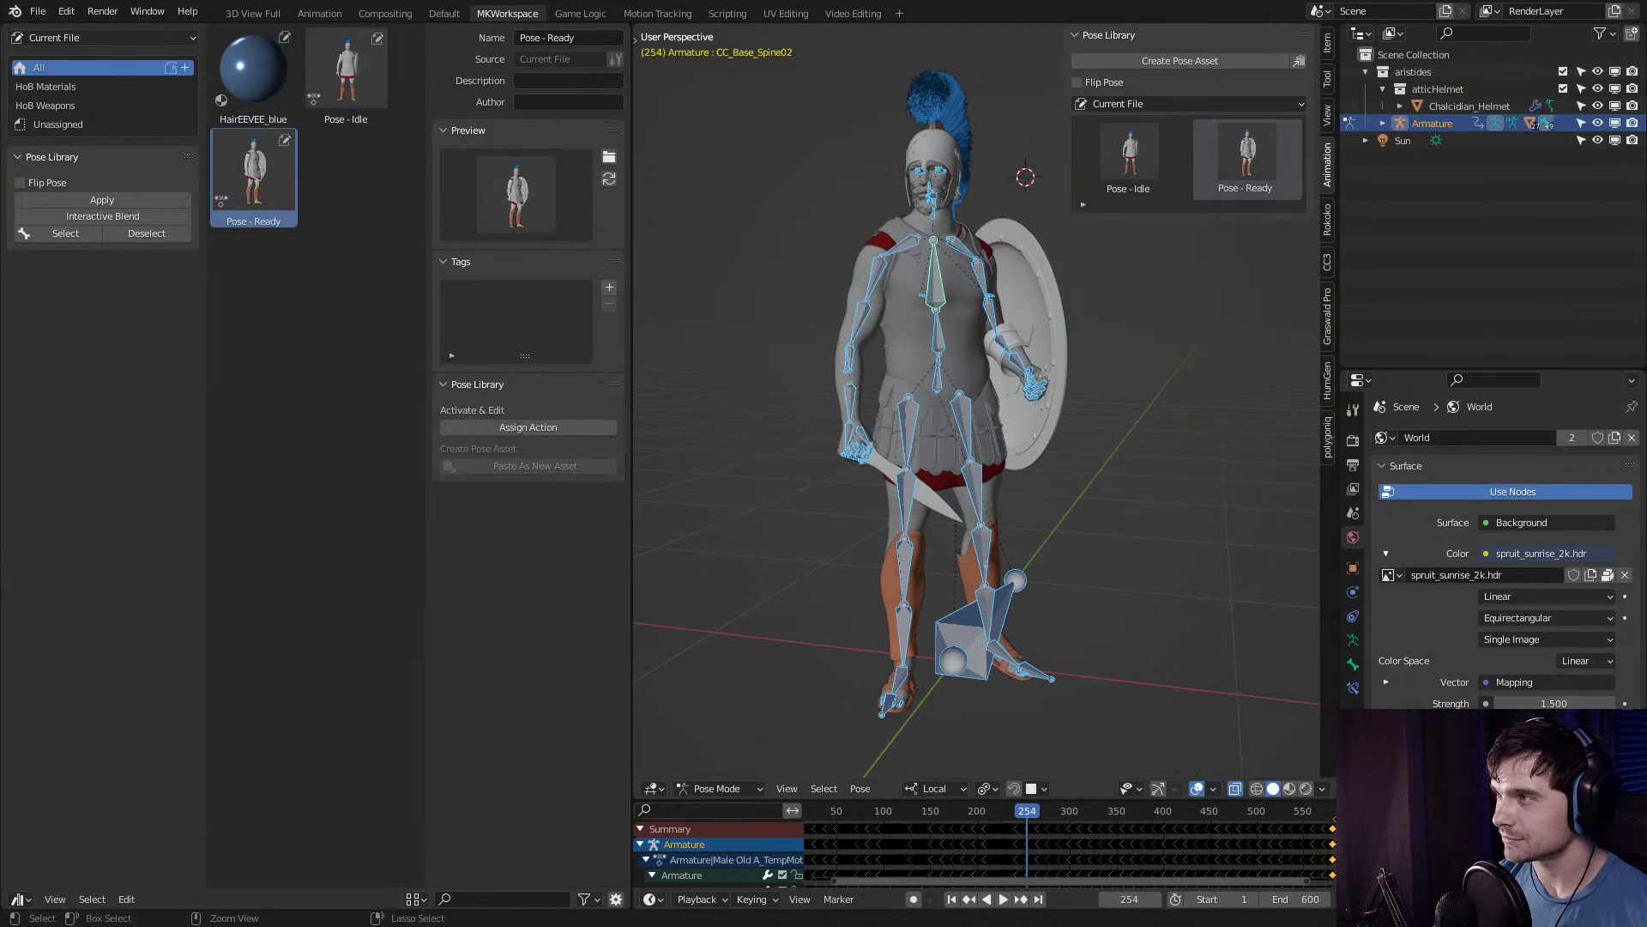
pyautogui.hotkey('ctrl', 'Tab')
pyautogui.scroll(-6, 1068, 850)
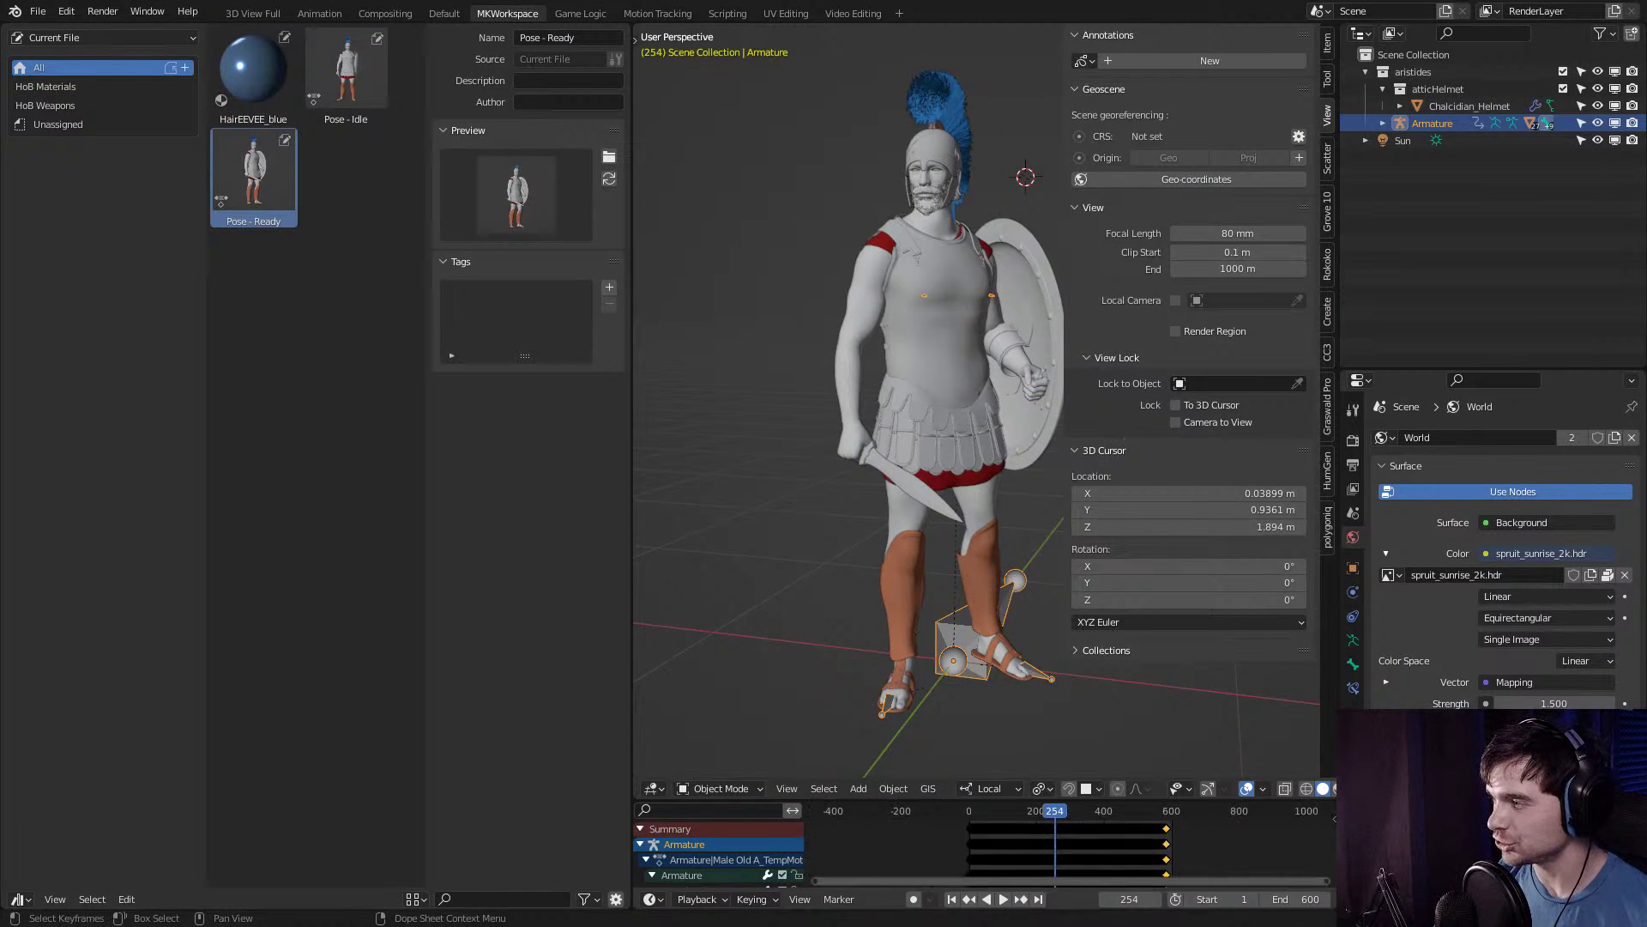
pyautogui.click(990, 810)
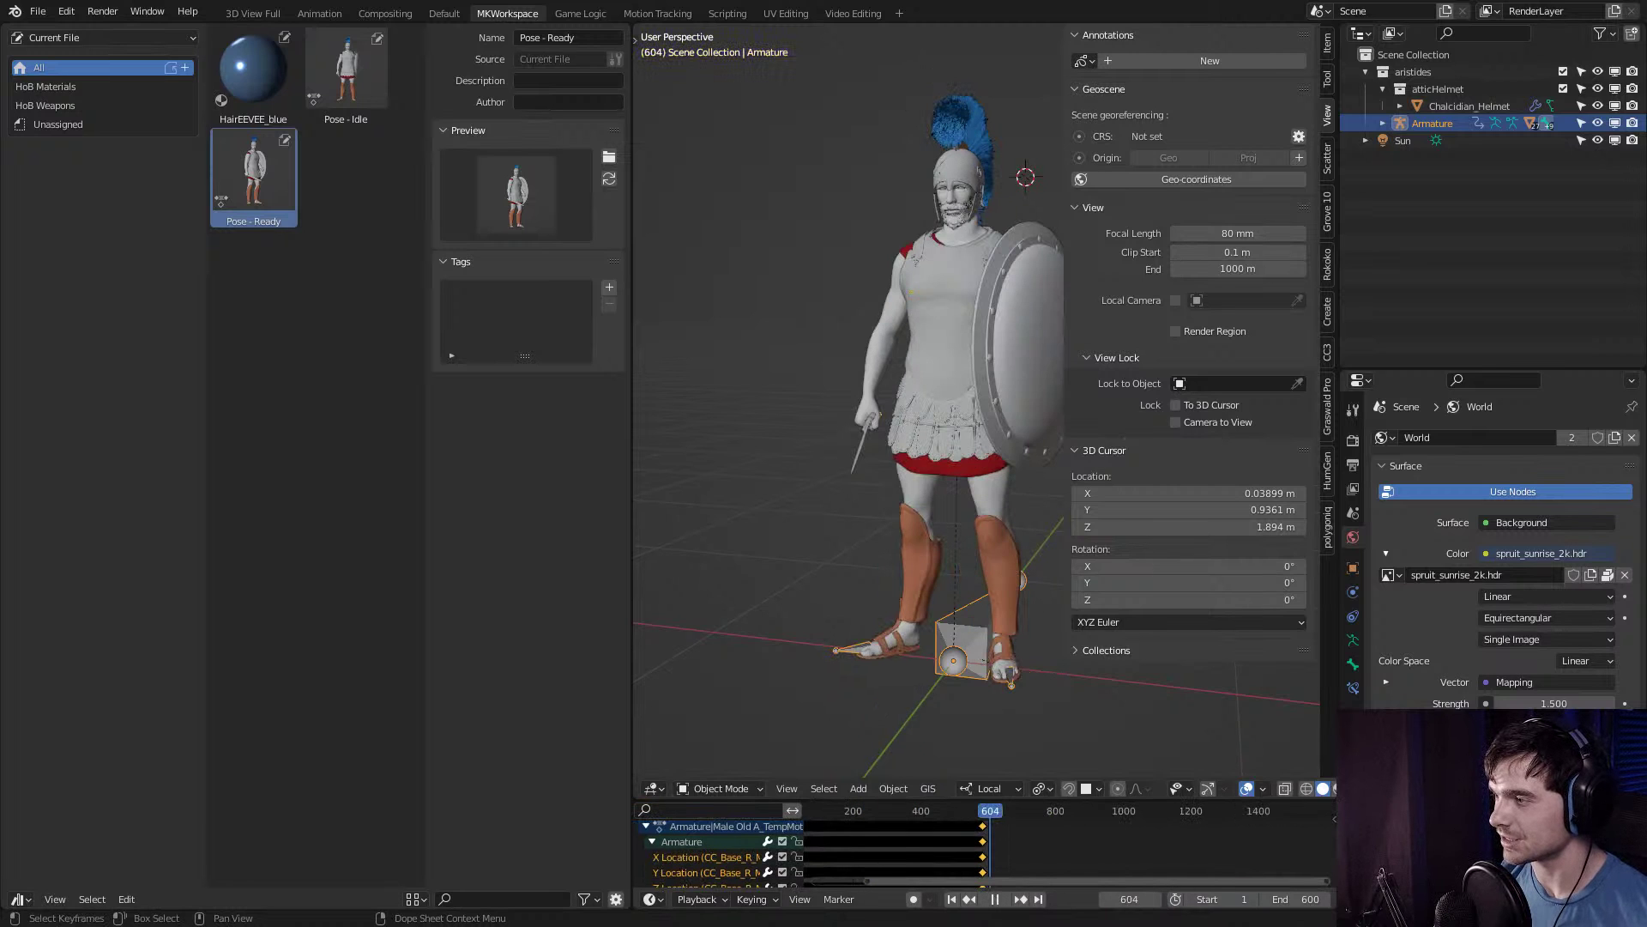
pyautogui.press('n')
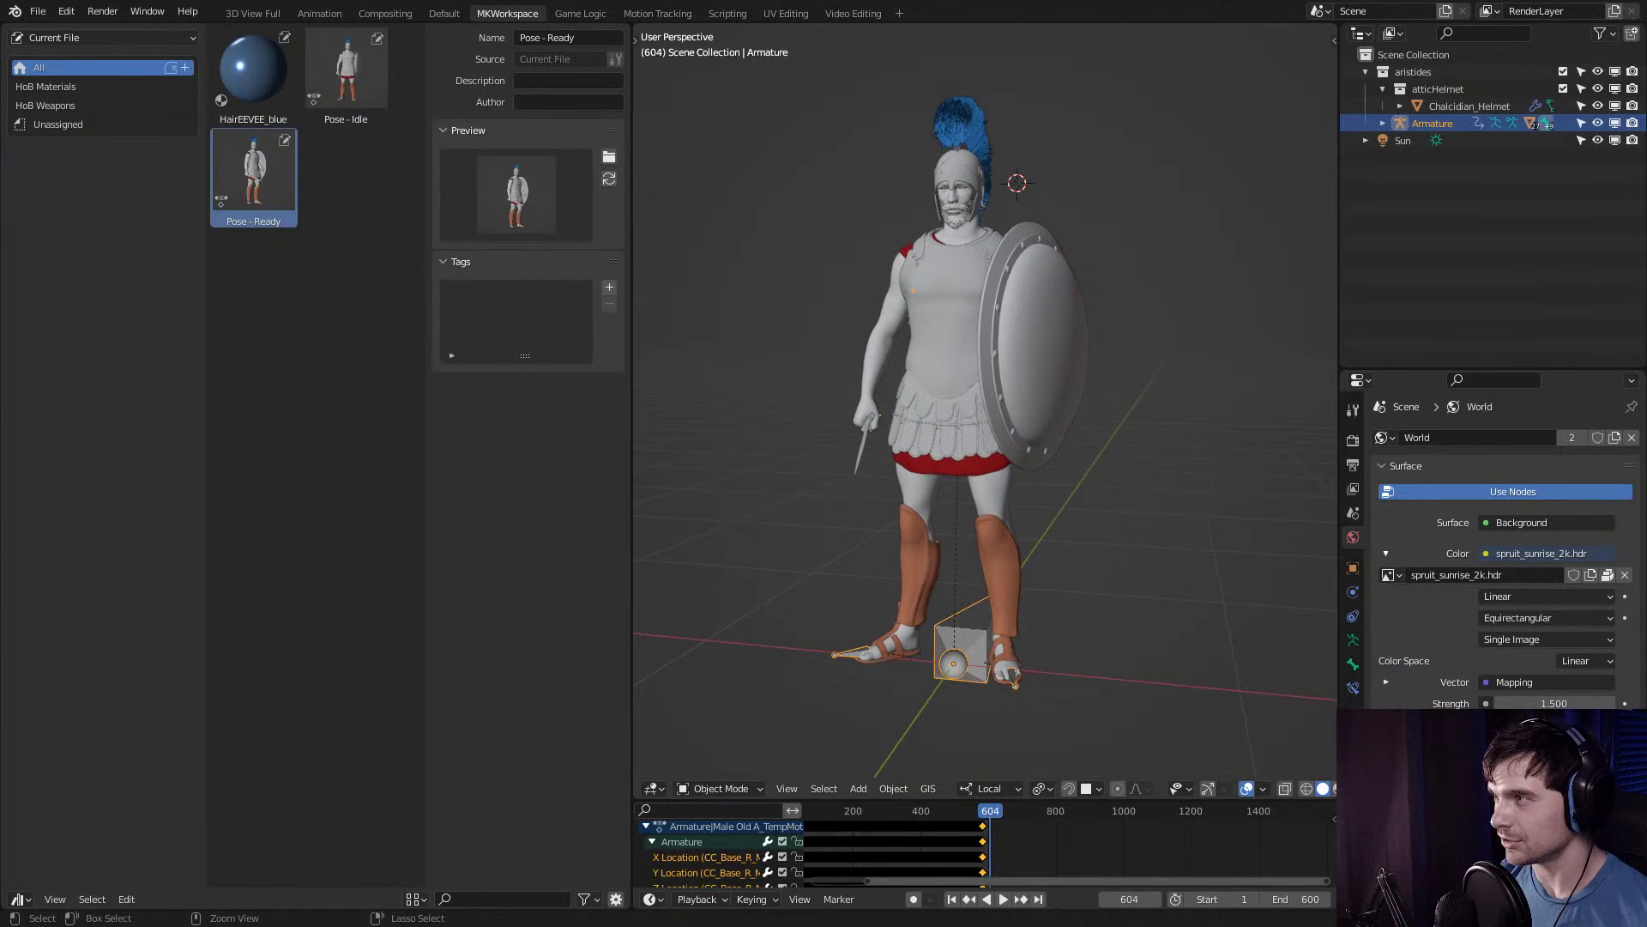
# Return the armature to Pose Mode and try the Pose - Ready and Pose - Idle assets on the soldier.
pyautogui.hotkey('ctrl', 'Tab')
pyautogui.moveTo(254, 171); pyautogui.dragTo(721, 335)
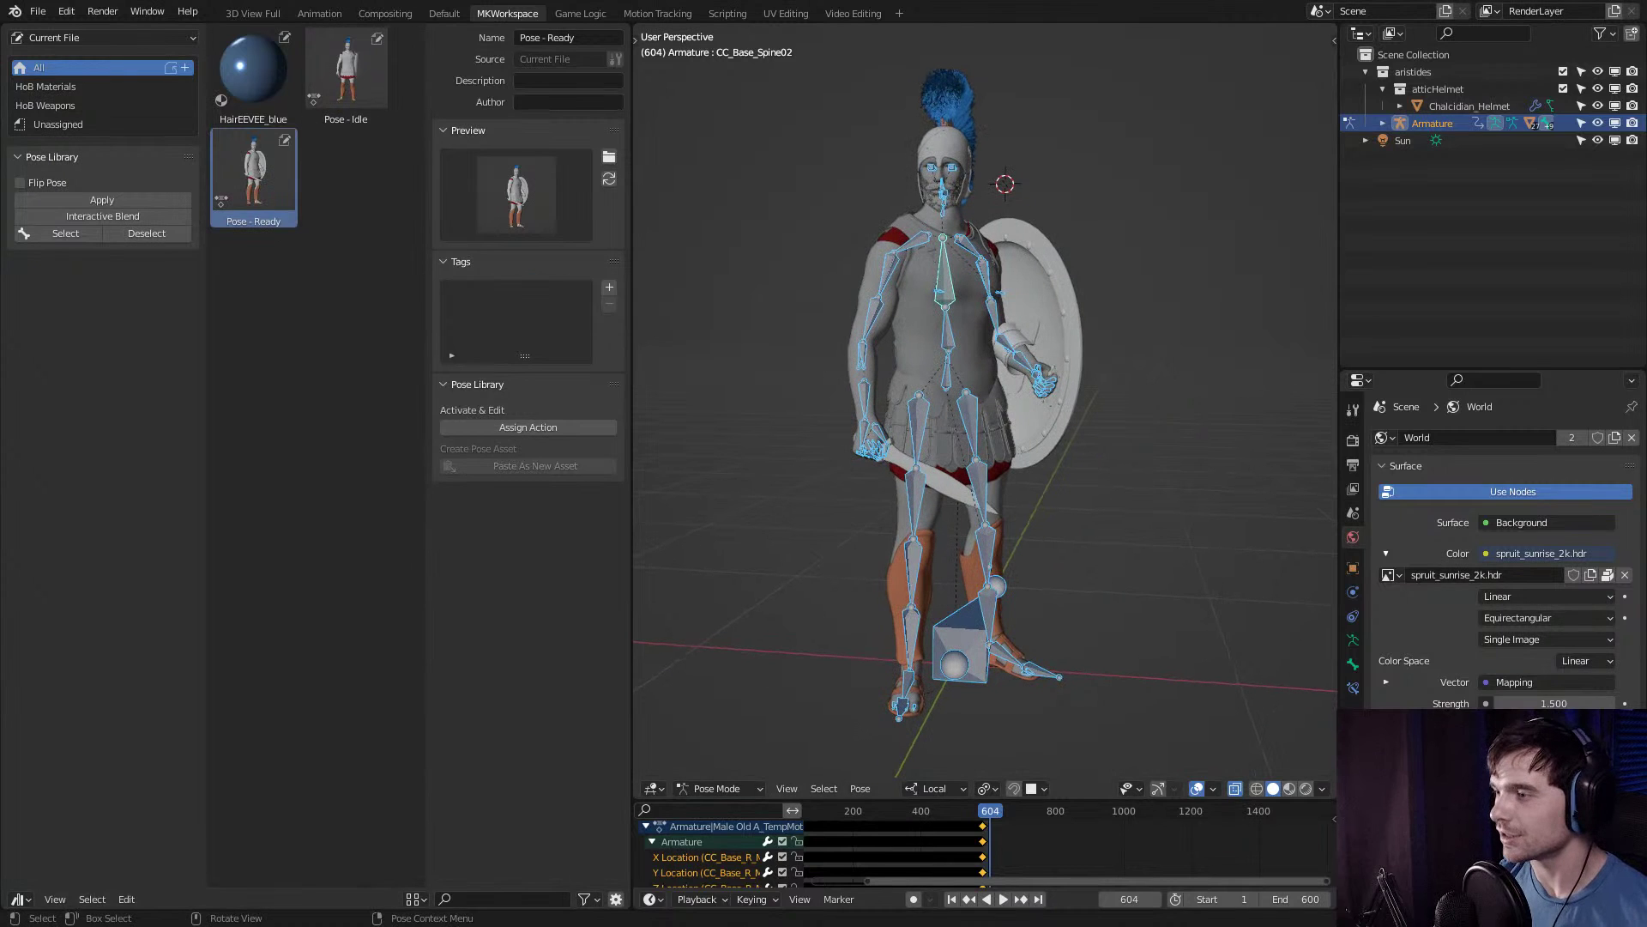
pyautogui.click(347, 73)
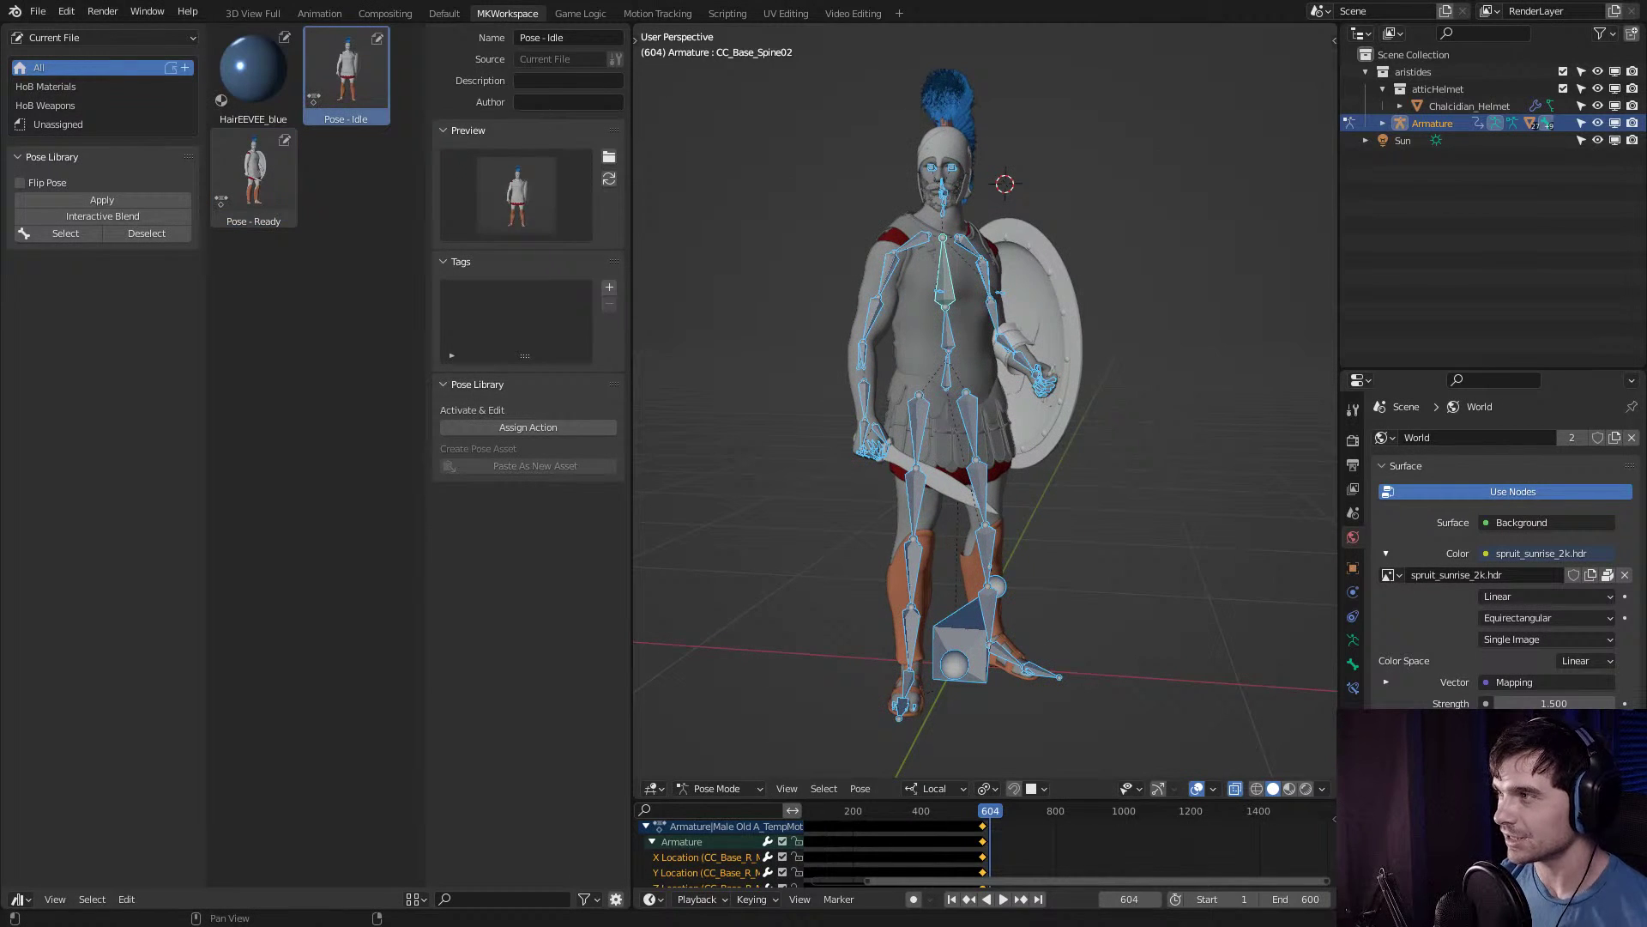
pyautogui.click(254, 172)
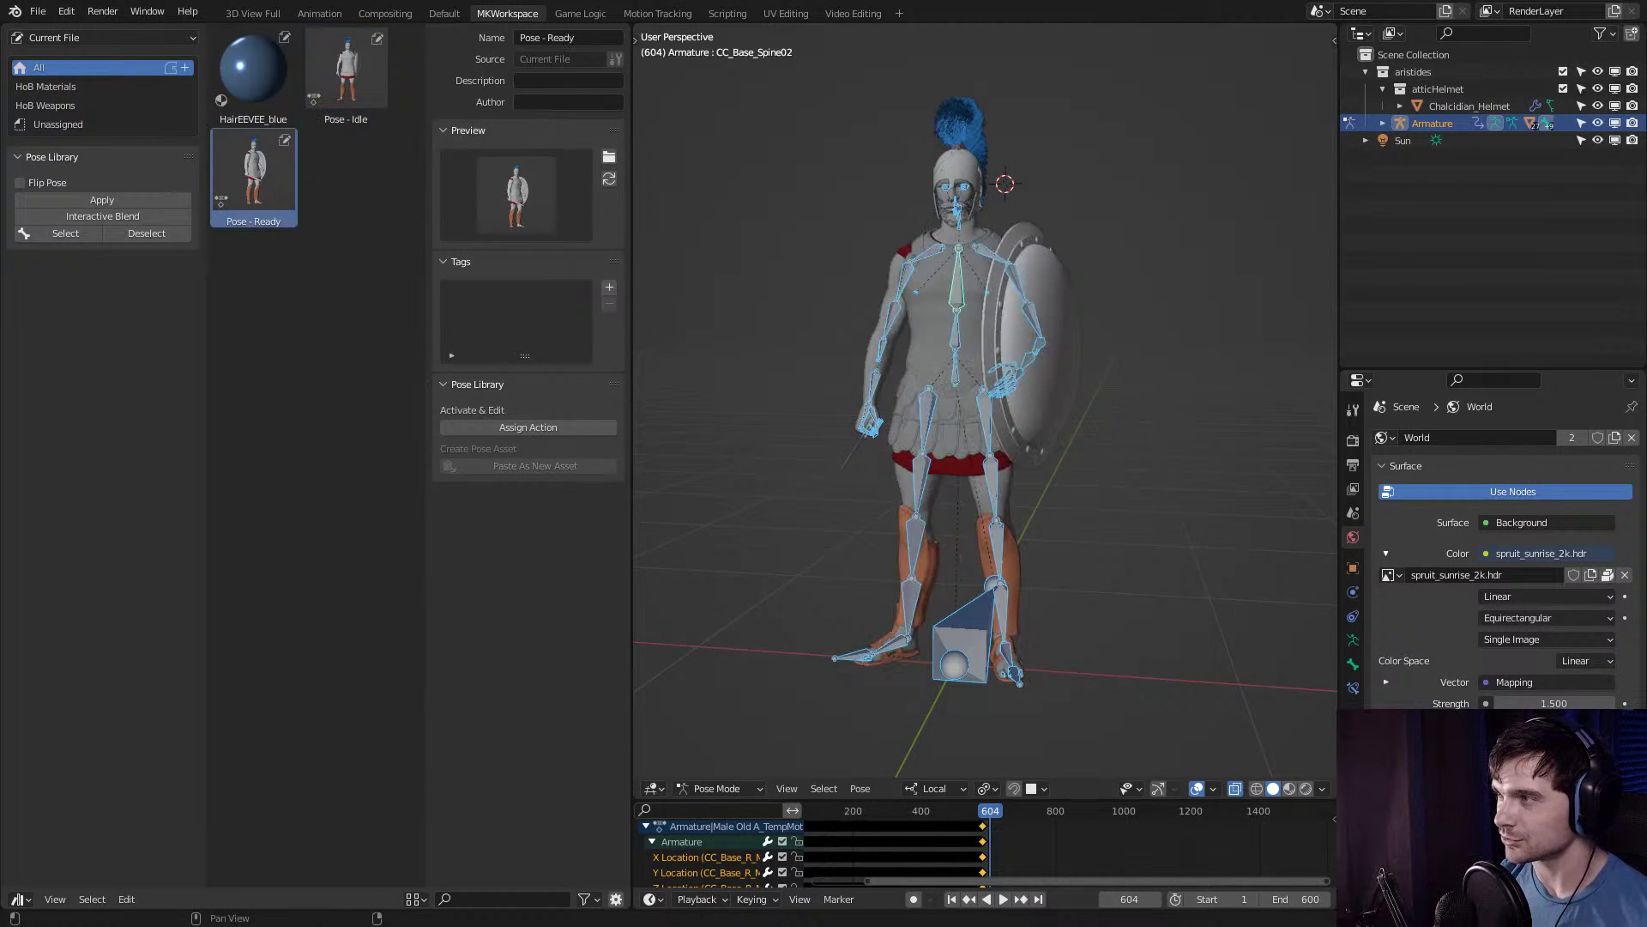
pyautogui.moveTo(986, 386)
pyautogui.mouseDown(button='middle')
pyautogui.moveTo(1133, 390)
pyautogui.moveTo(1012, 382)
pyautogui.mouseUp(button='middle')
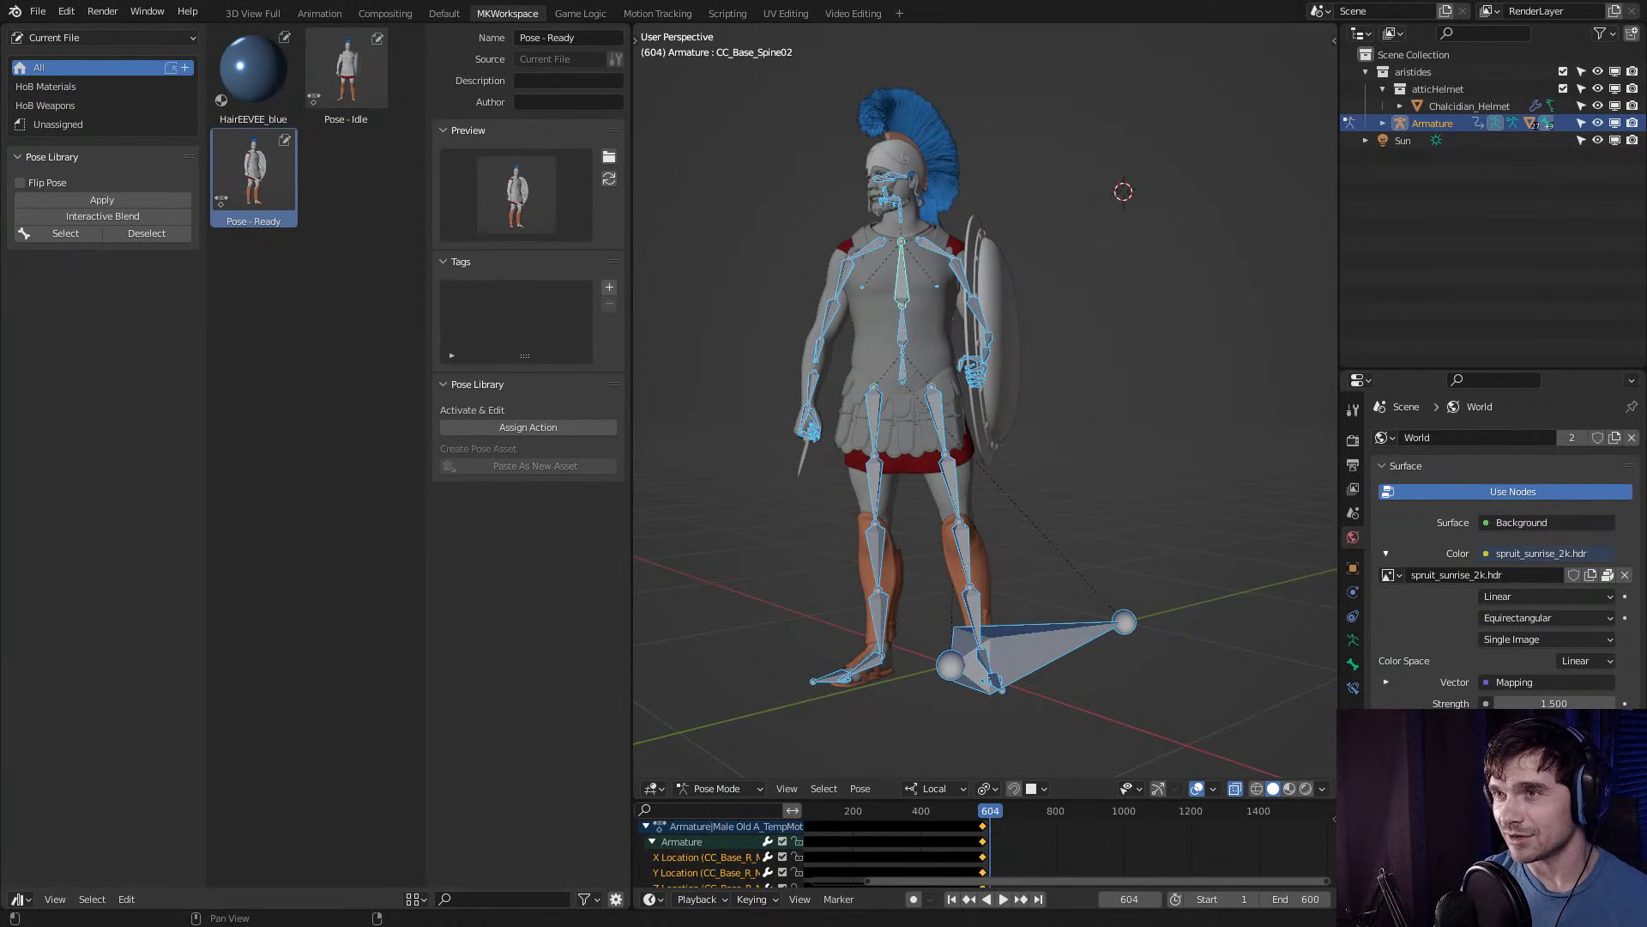
# Create a top-level asset catalog and name it HoB Poses.
pyautogui.click(185, 67)
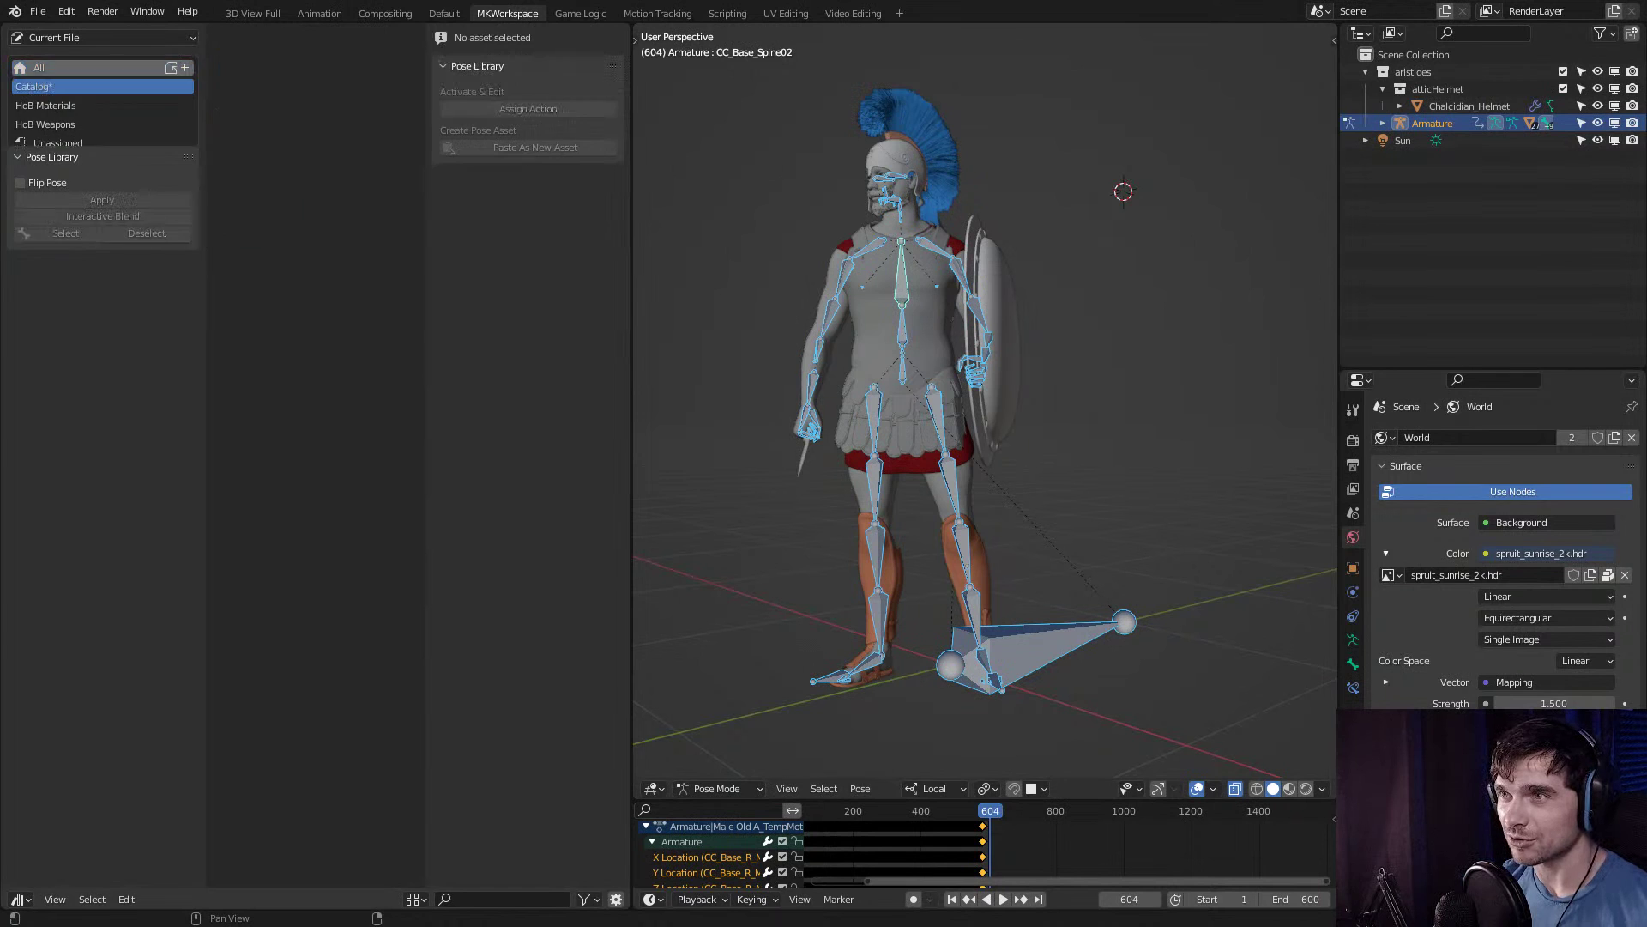
pyautogui.doubleClick(35, 86)
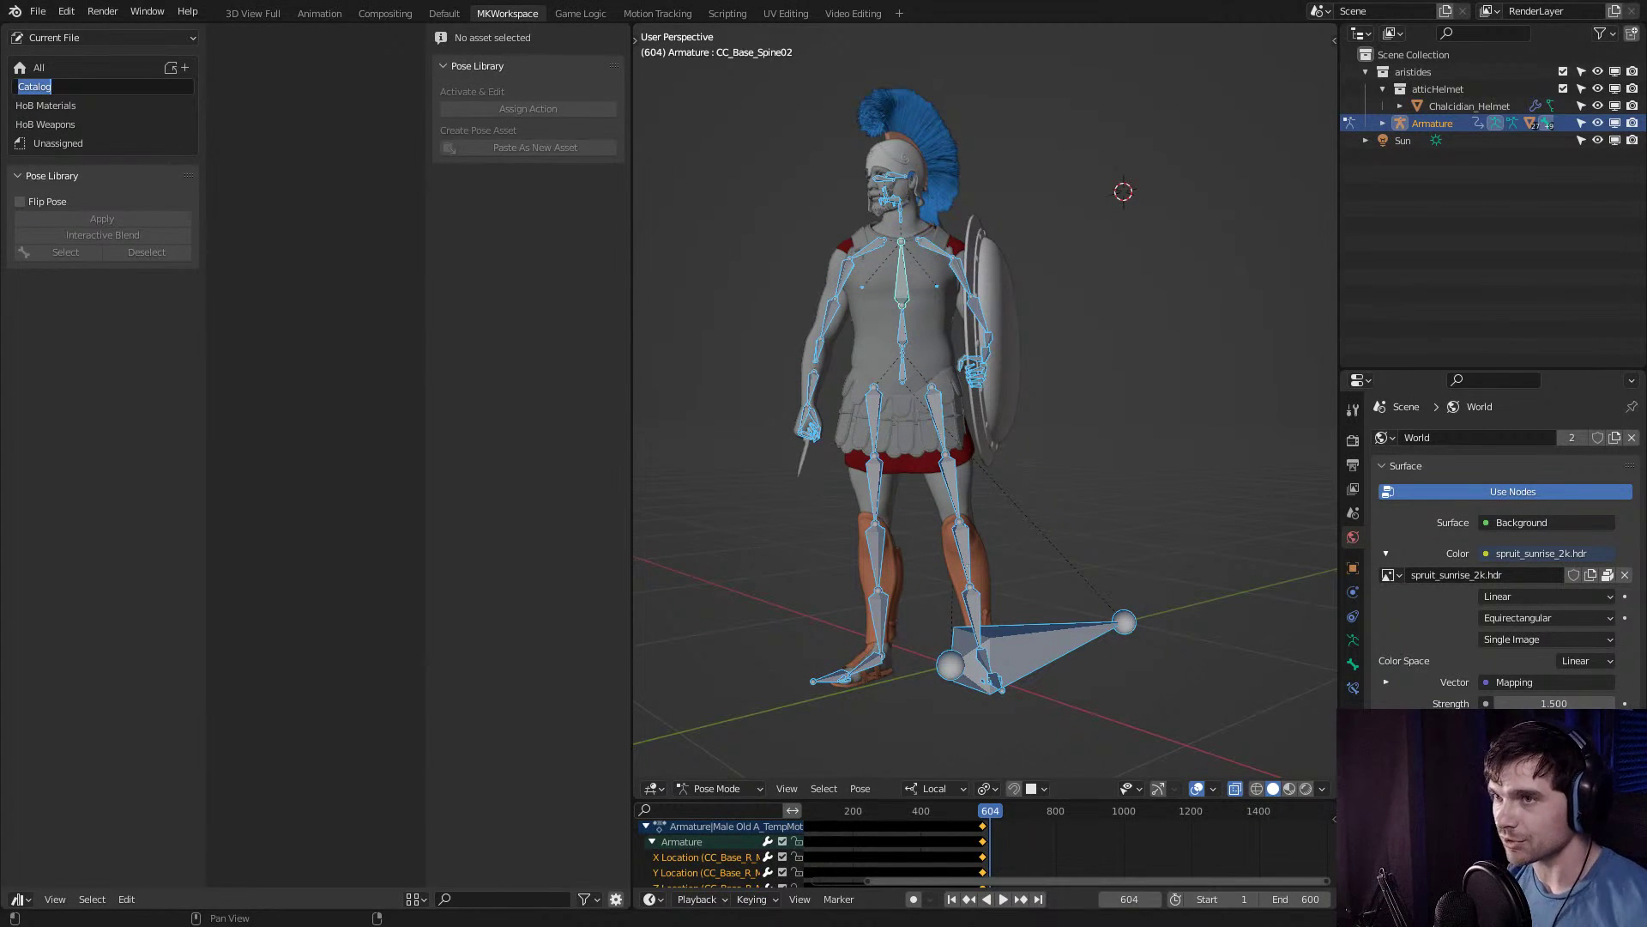
pyautogui.press('BackSpace')
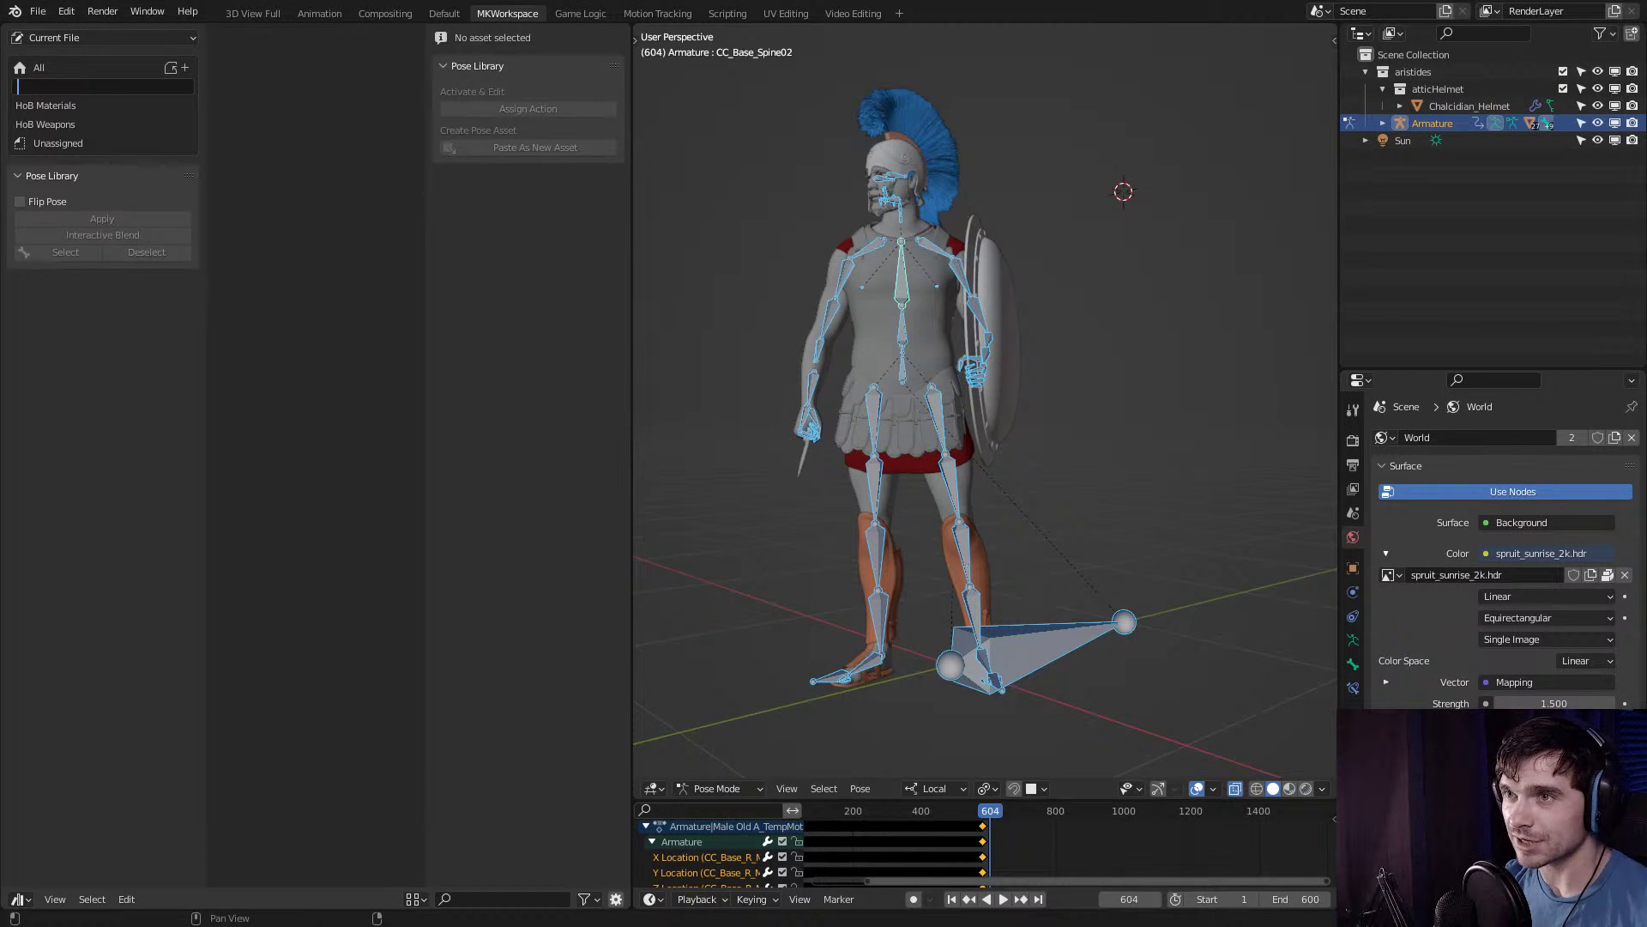
pyautogui.write('HoB Poses')
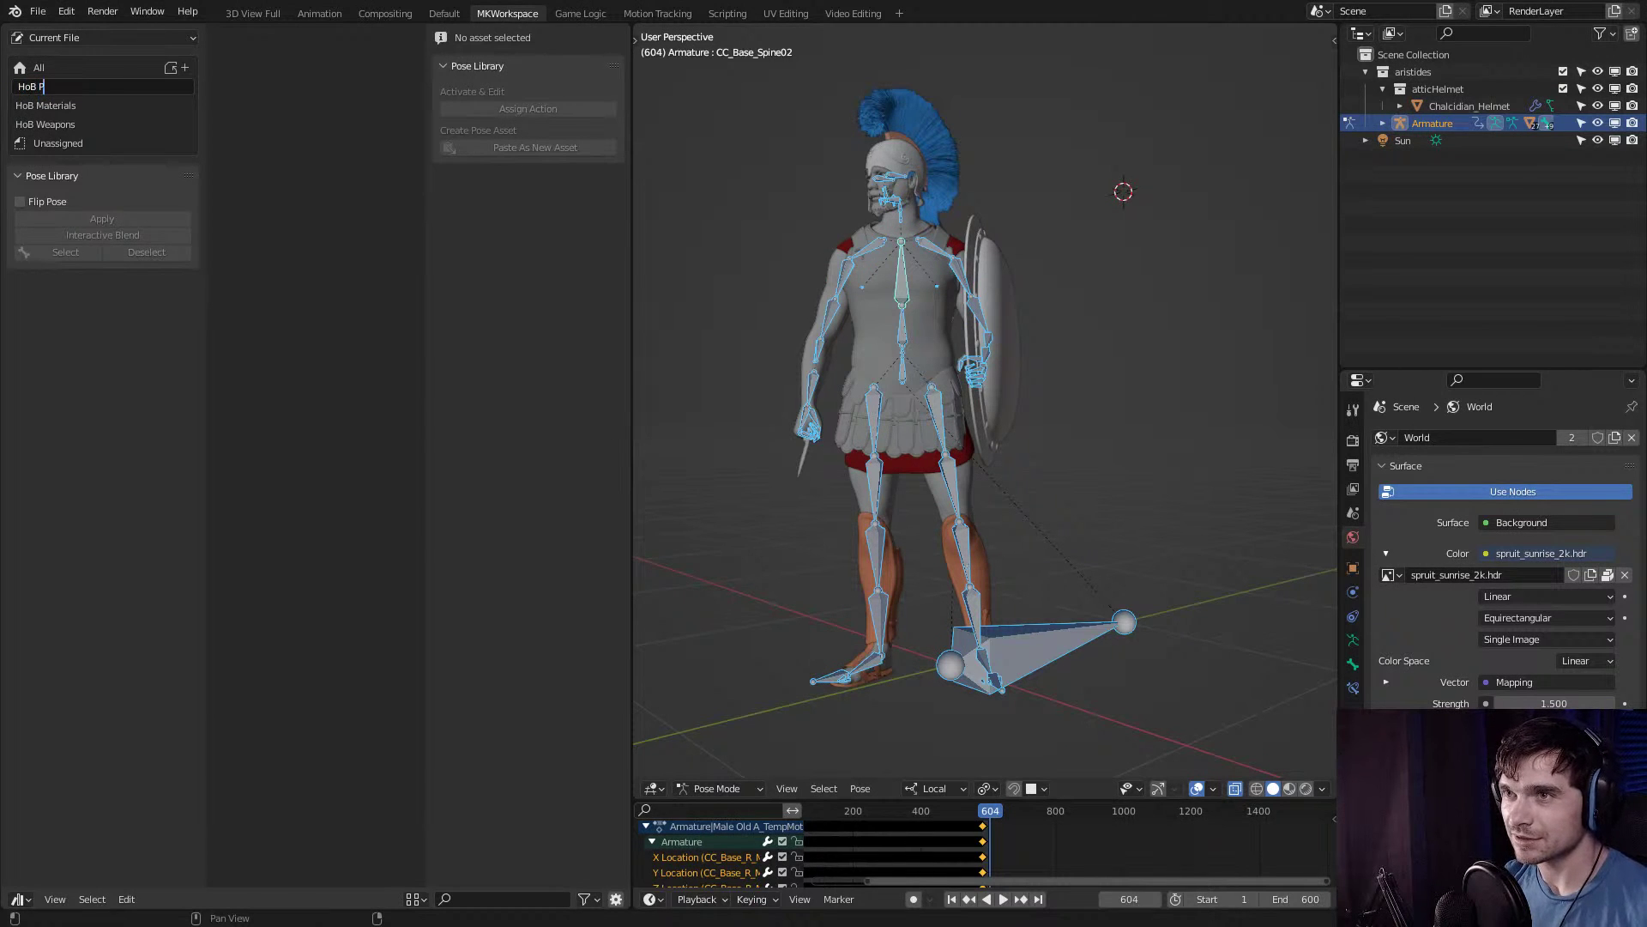
pyautogui.press('Return')
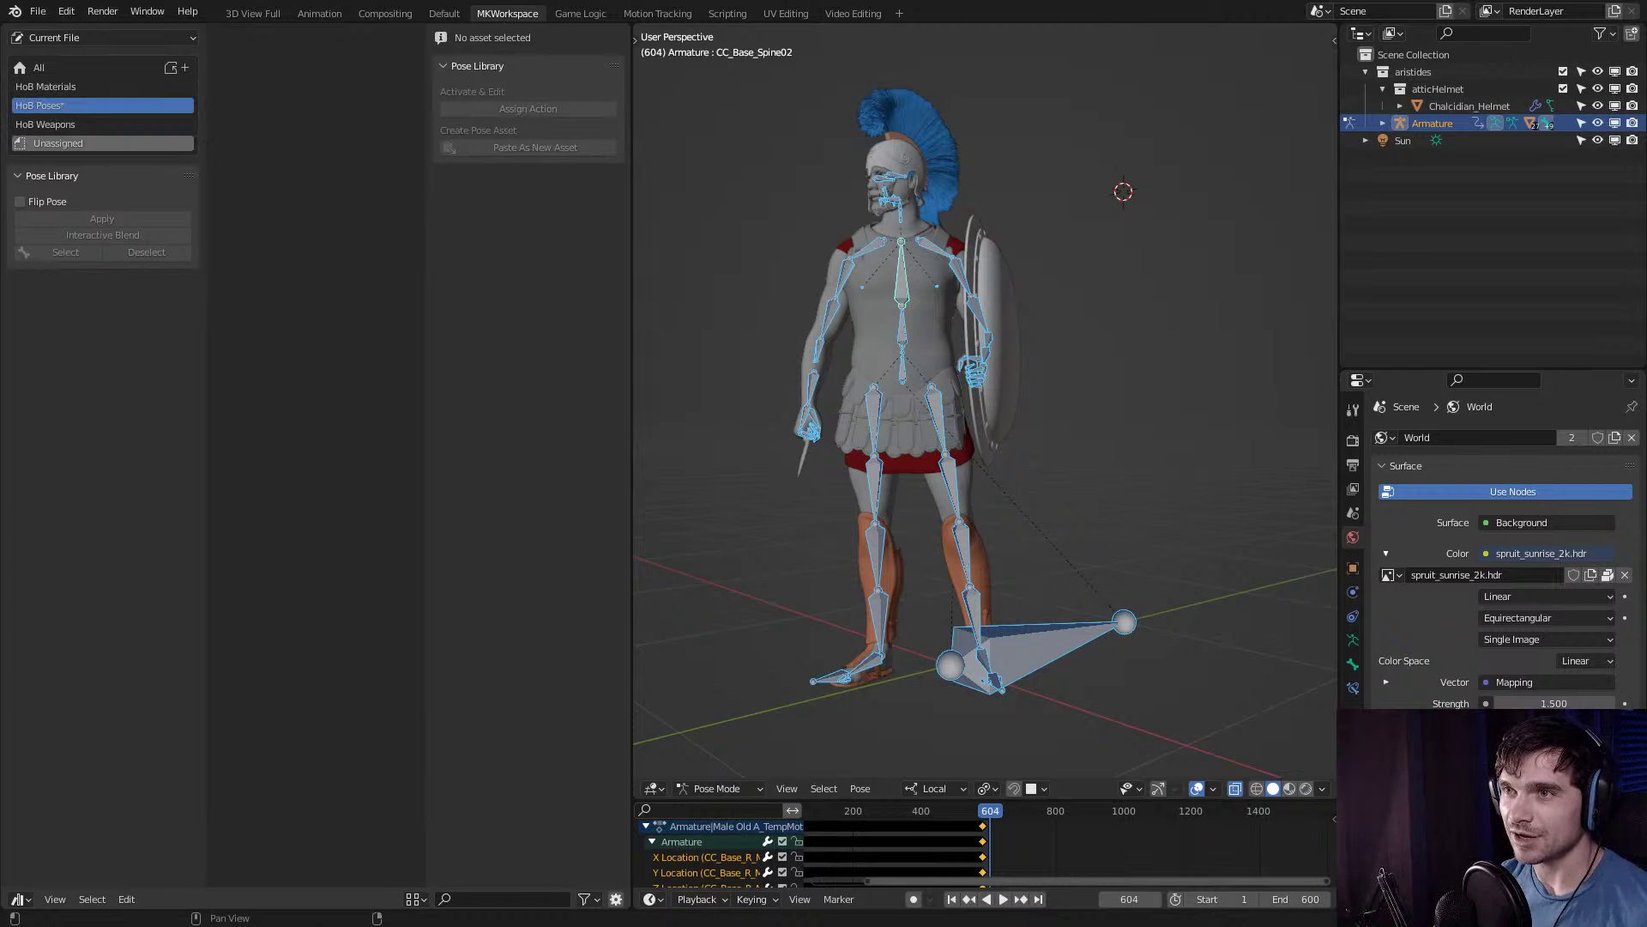
# Move the Pose - Idle and Pose - Ready assets into the HoB Poses catalog and show its contents.
pyautogui.click(58, 143)
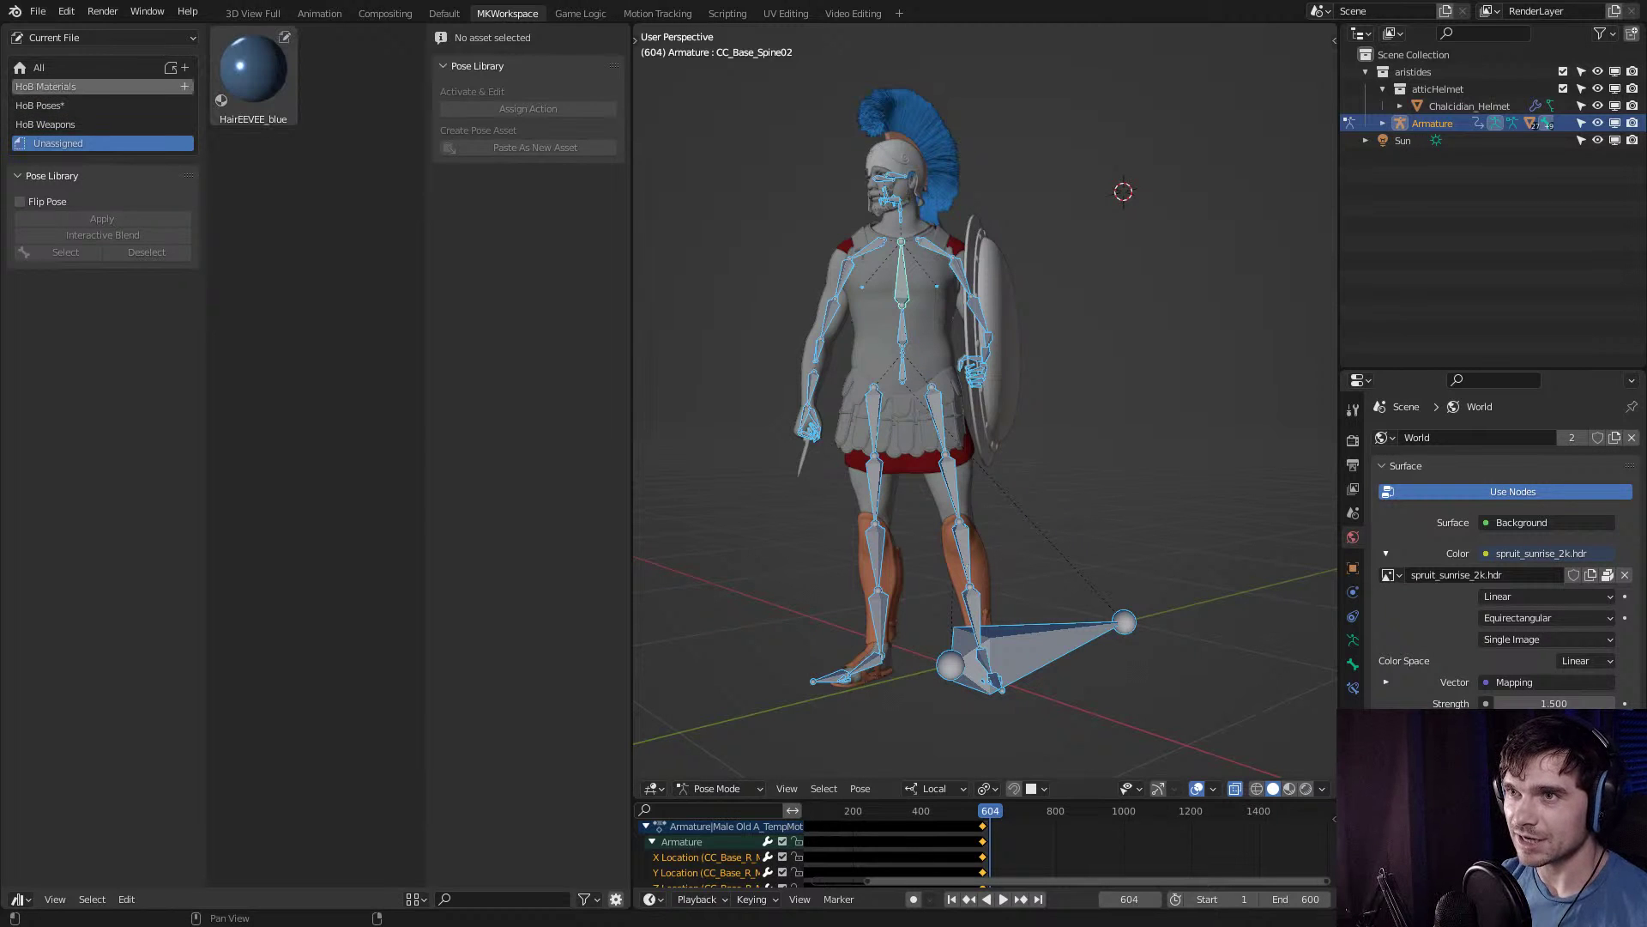
pyautogui.click(45, 87)
pyautogui.click(39, 67)
pyautogui.moveTo(346, 77); pyautogui.dragTo(52, 105)
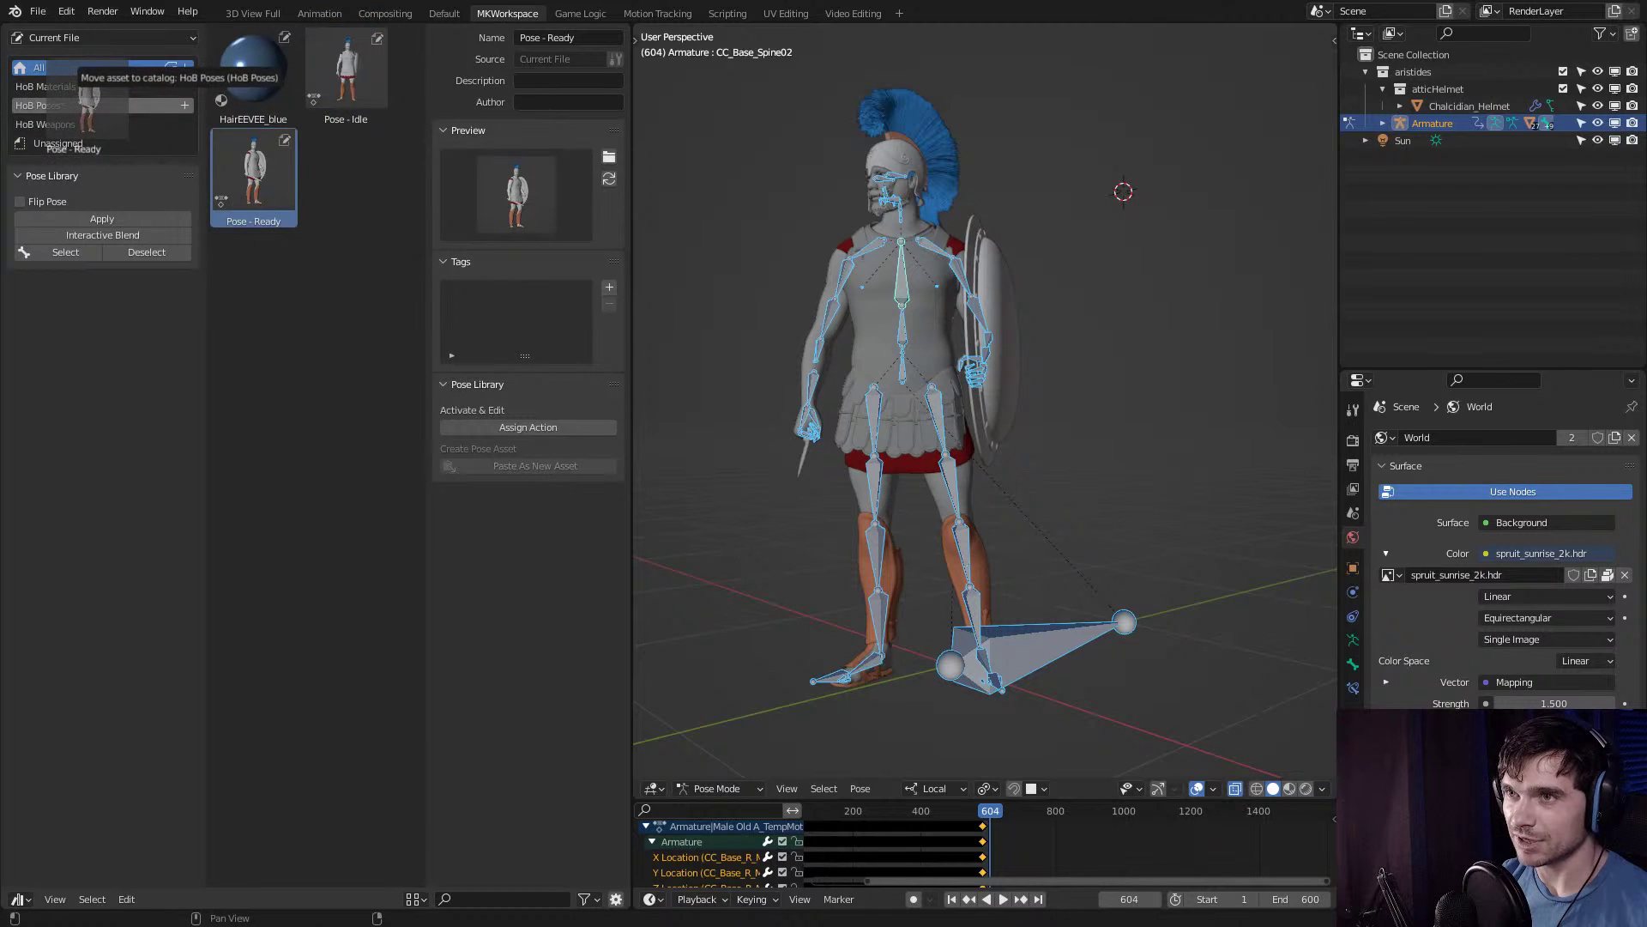
pyautogui.click(51, 105)
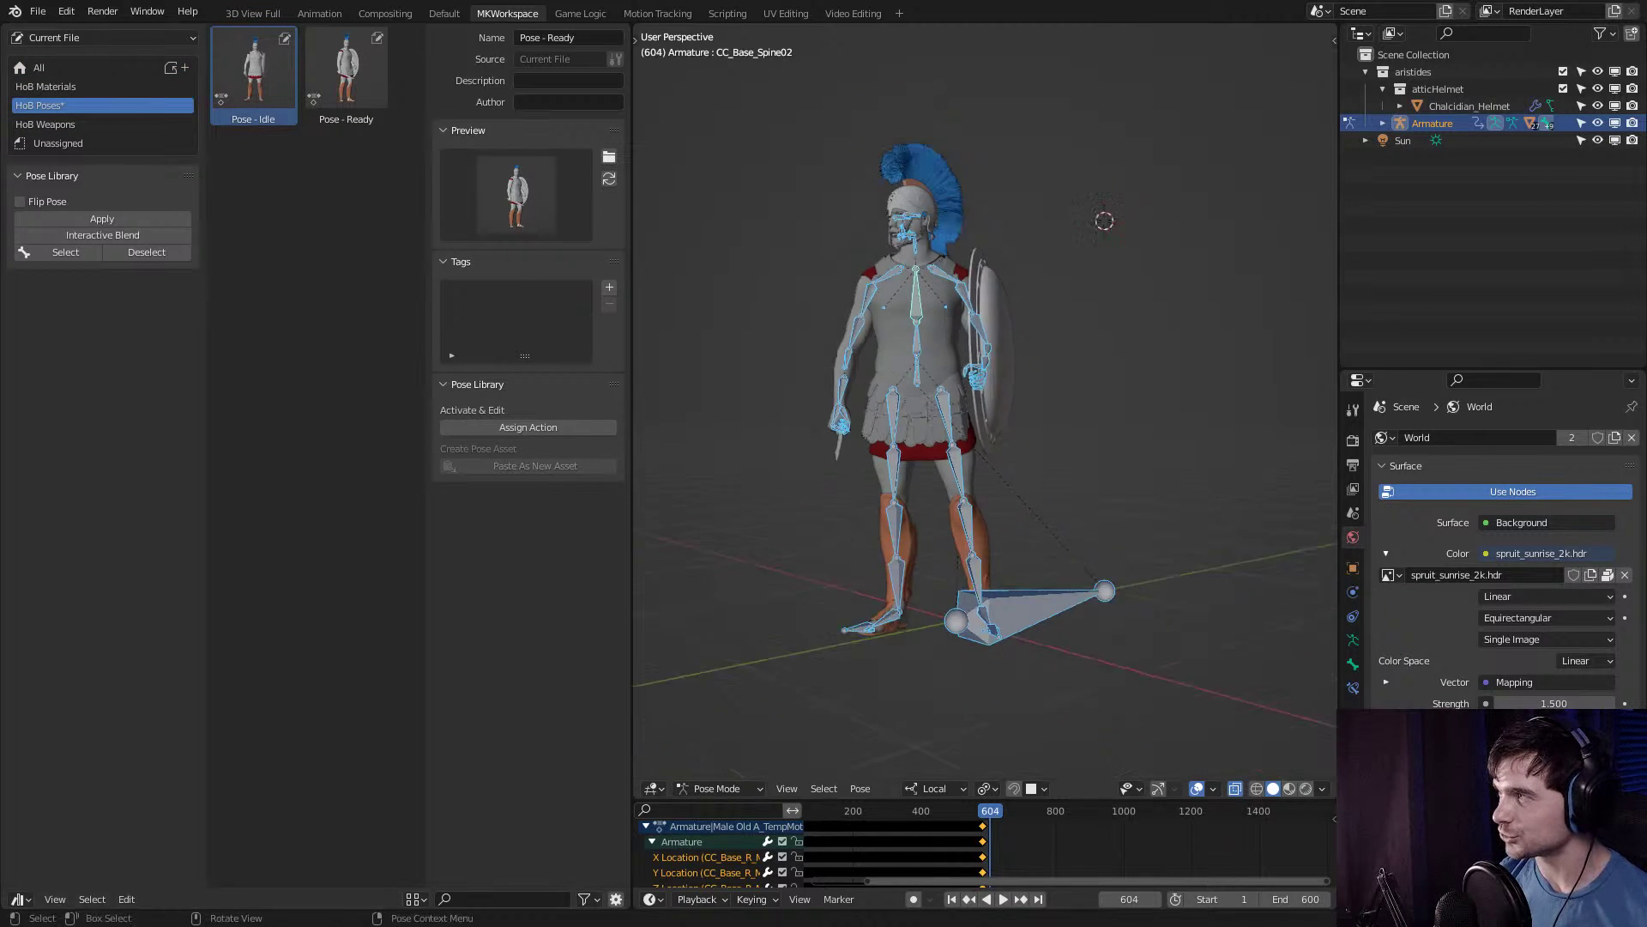
# Check the HoB Weapons catalog of the current file, then display all assets of the HoB library.
pyautogui.moveTo(985, 404); pyautogui.dragTo(910, 403, button='middle')
pyautogui.scroll(-3, 985, 403)
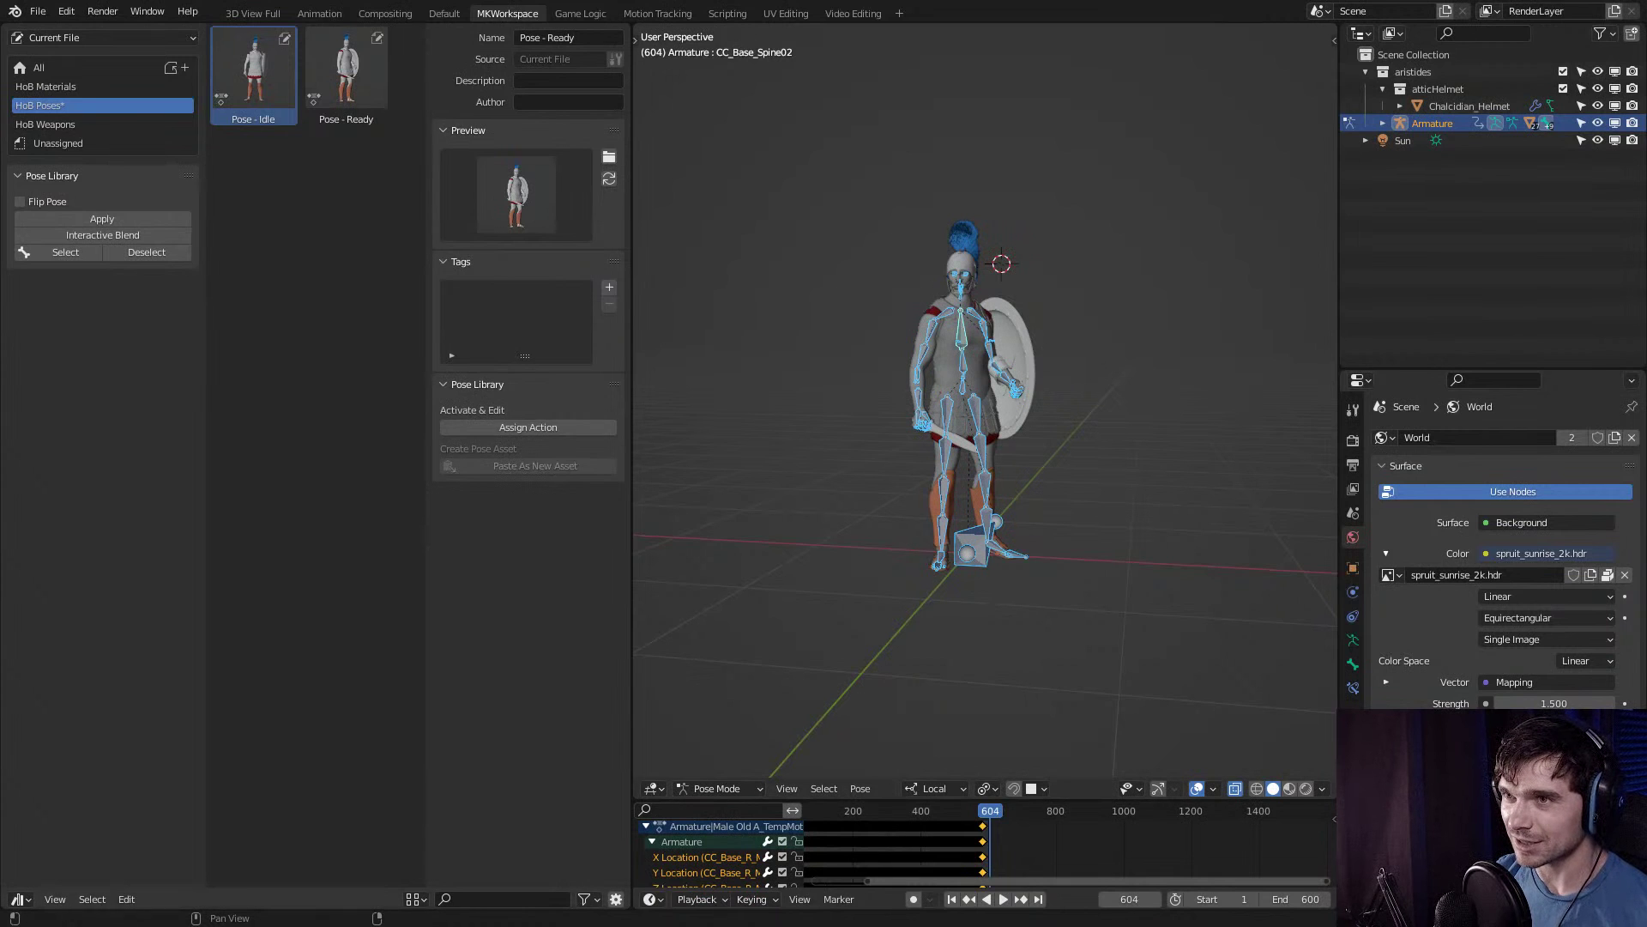
pyautogui.click(52, 124)
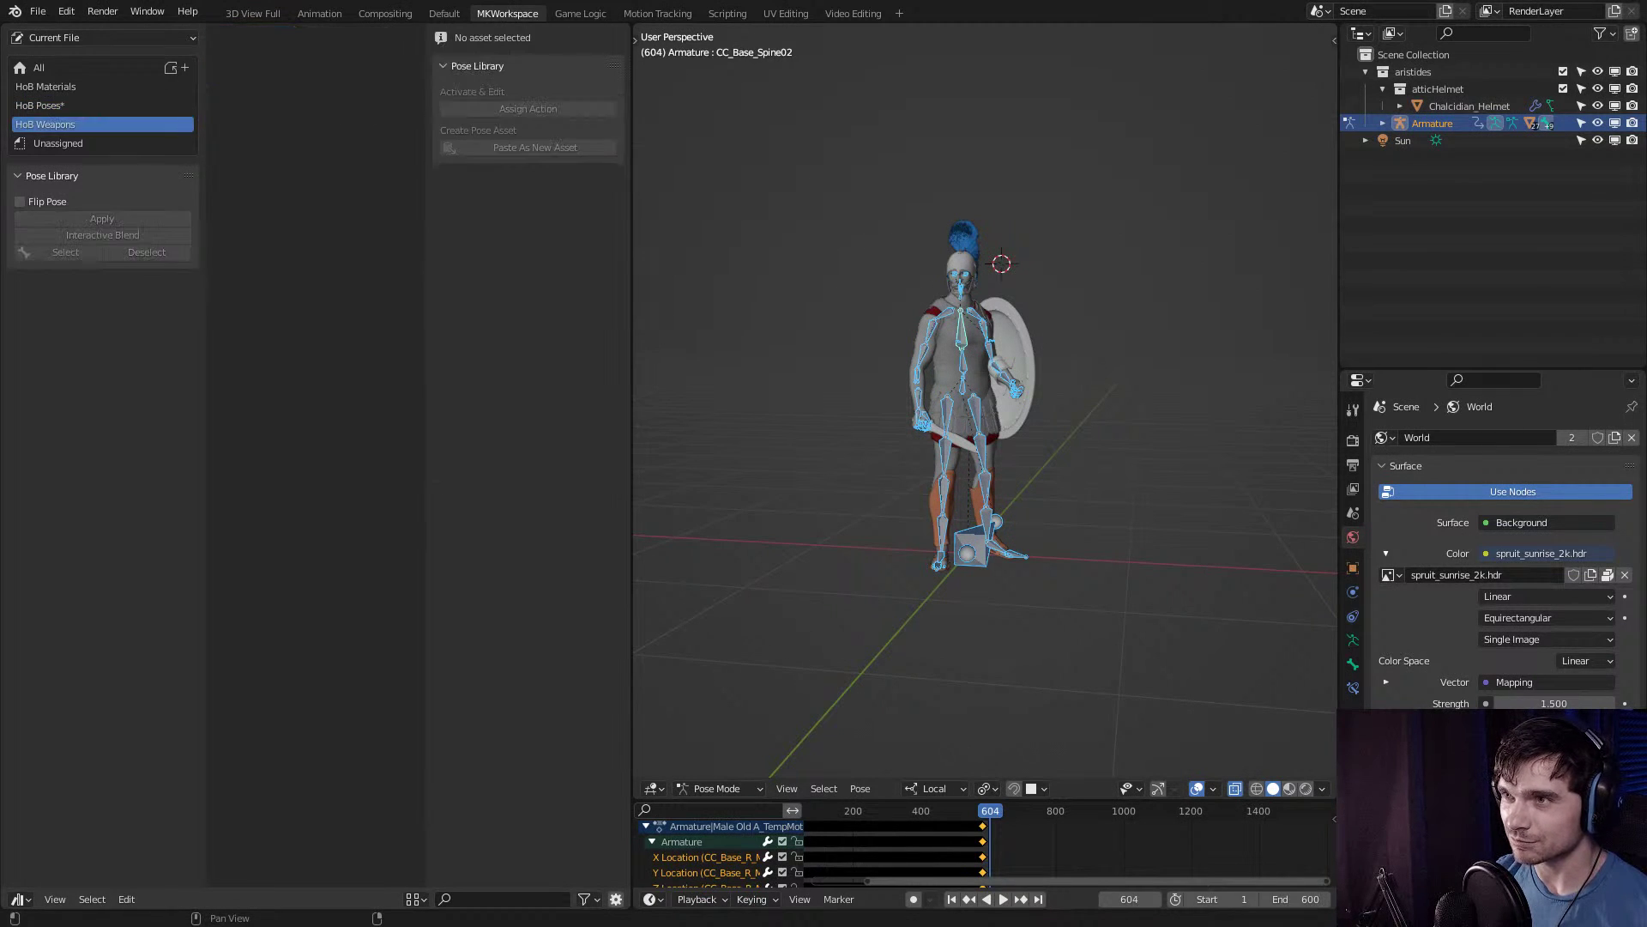
pyautogui.click(39, 68)
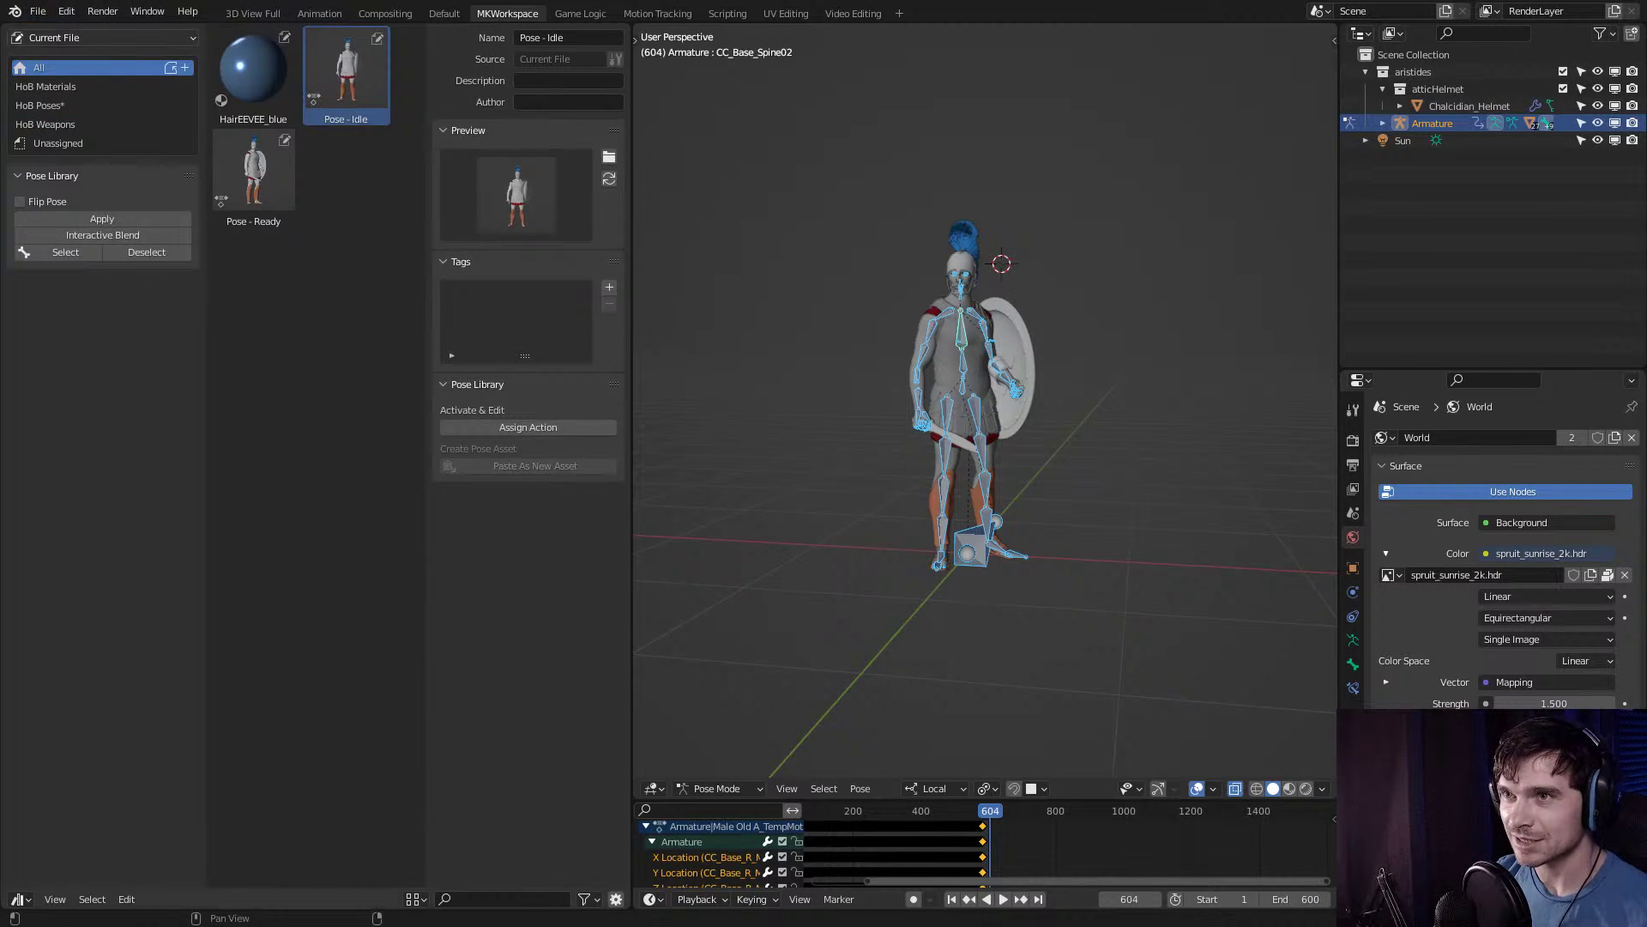
pyautogui.click(54, 38)
pyautogui.click(34, 86)
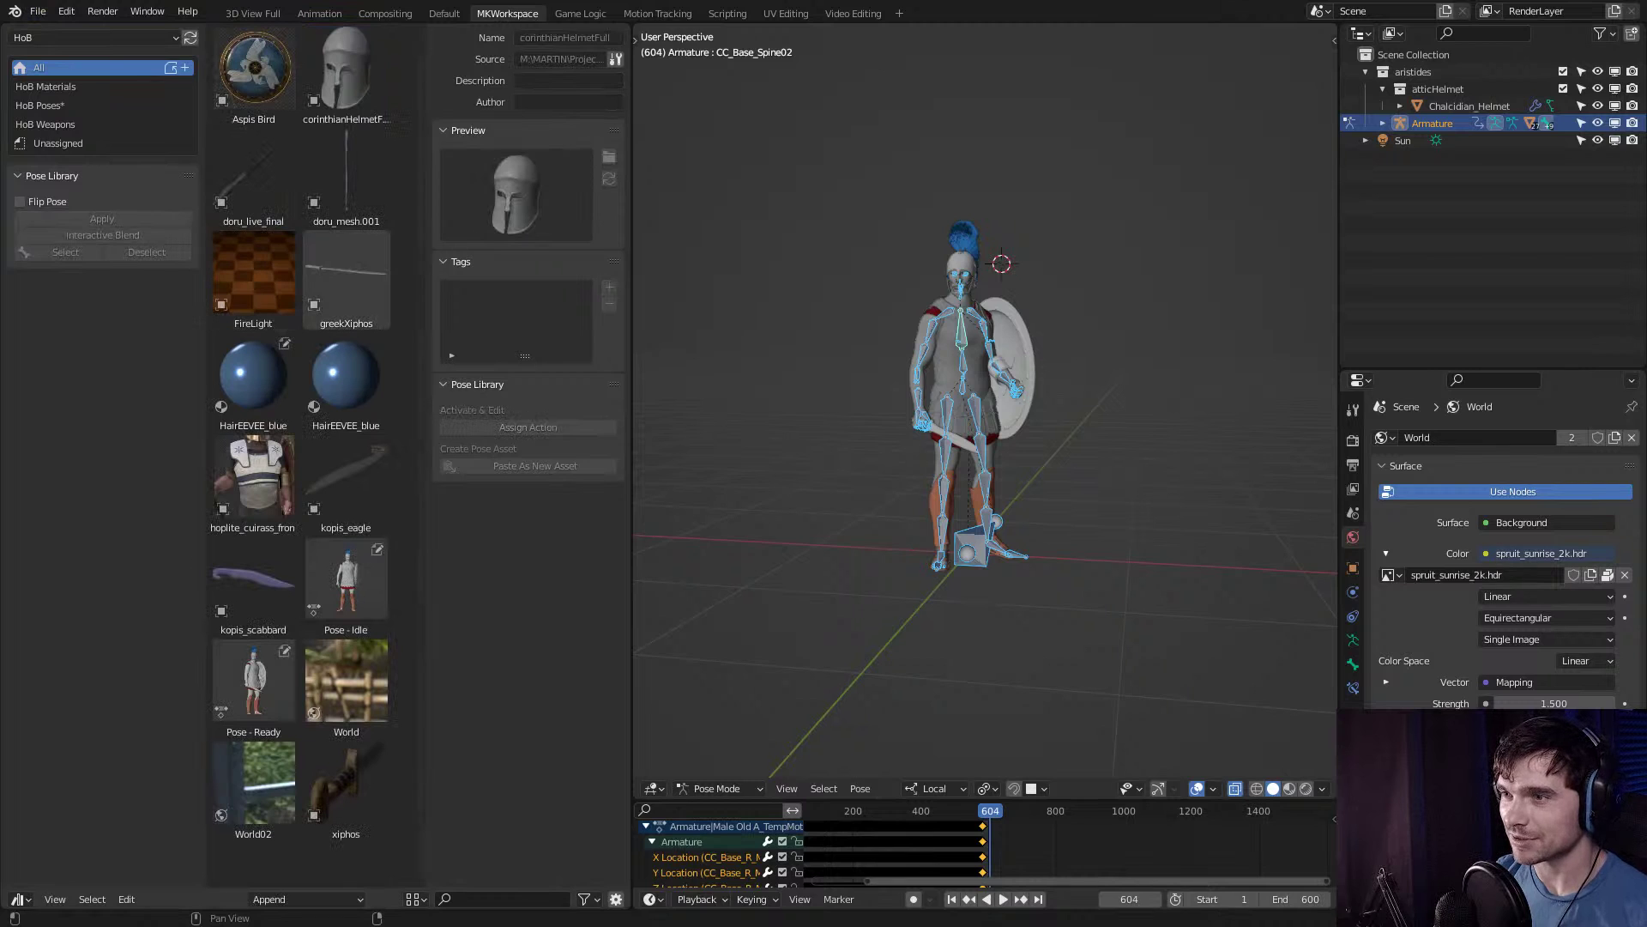
# Switch the armature to Object Mode and preview the soldier in rendered viewport shading with the Cycles render engine.
pyautogui.hotkey('ctrl', 'Tab')
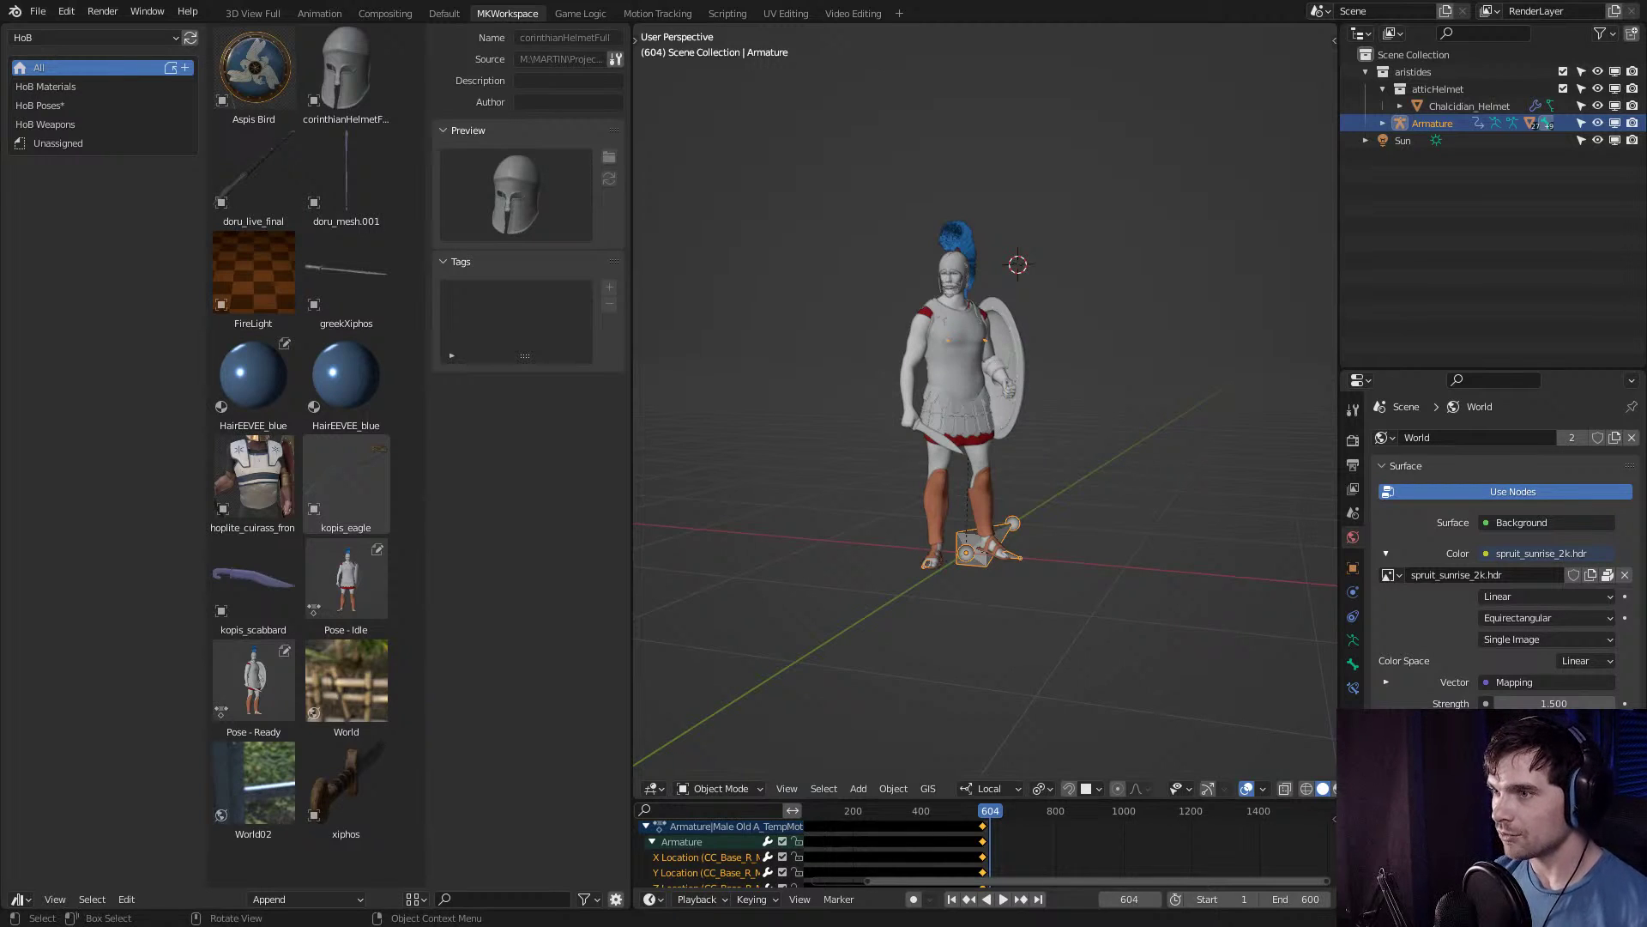
pyautogui.click(1353, 465)
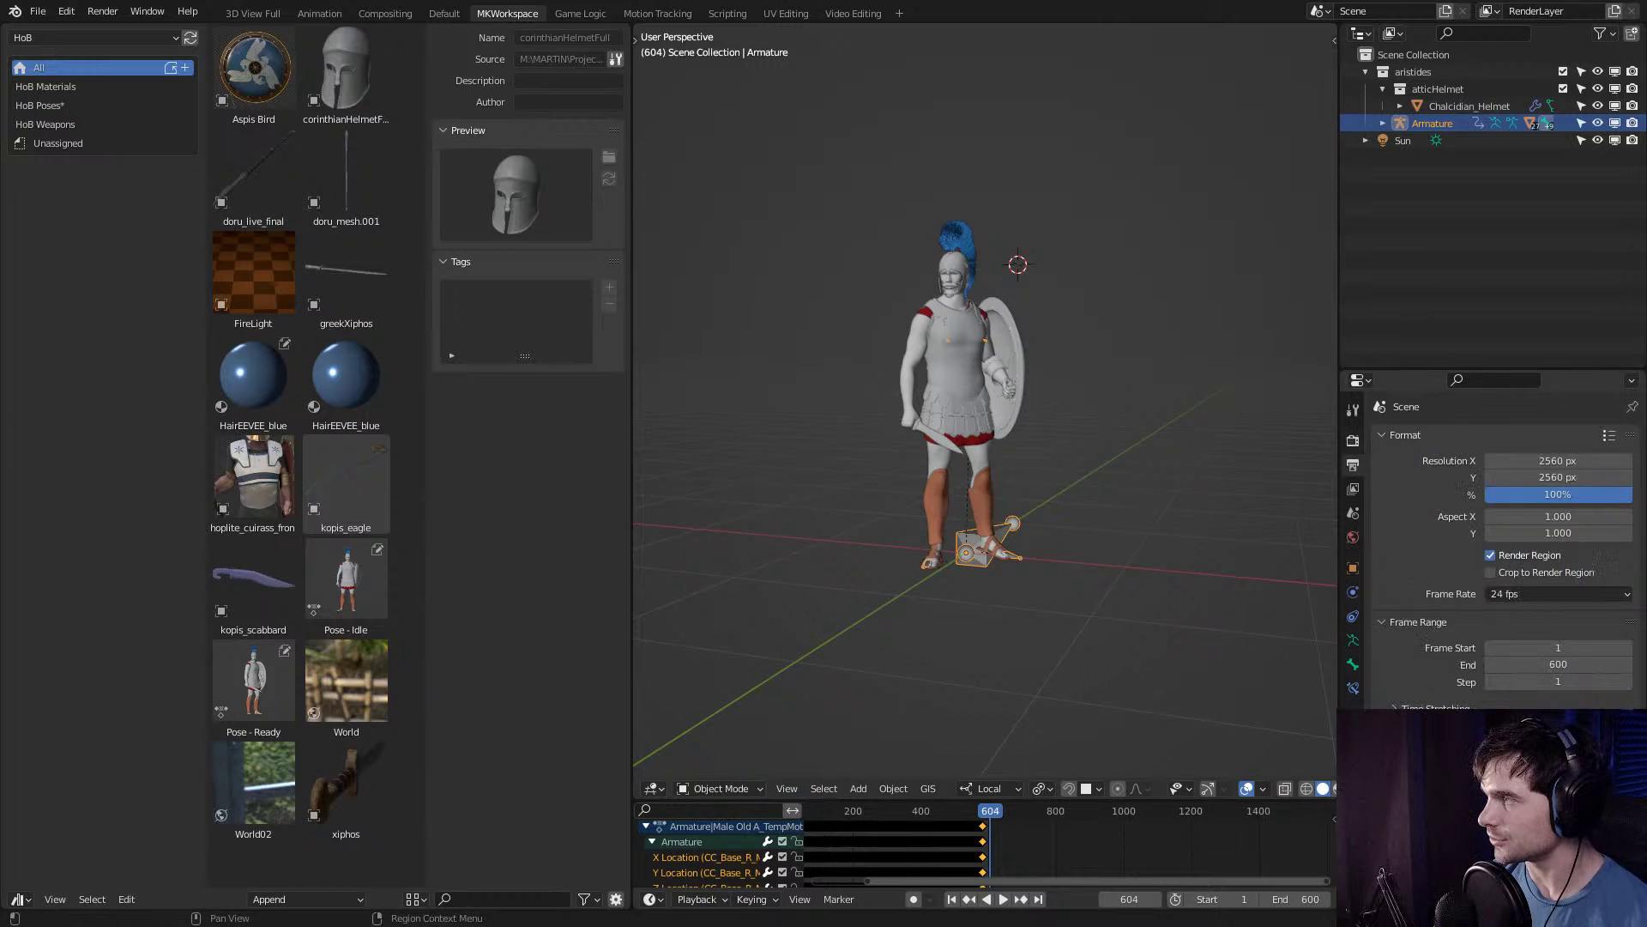
pyautogui.click(1353, 441)
pyautogui.click(1560, 437)
pyautogui.click(1536, 496)
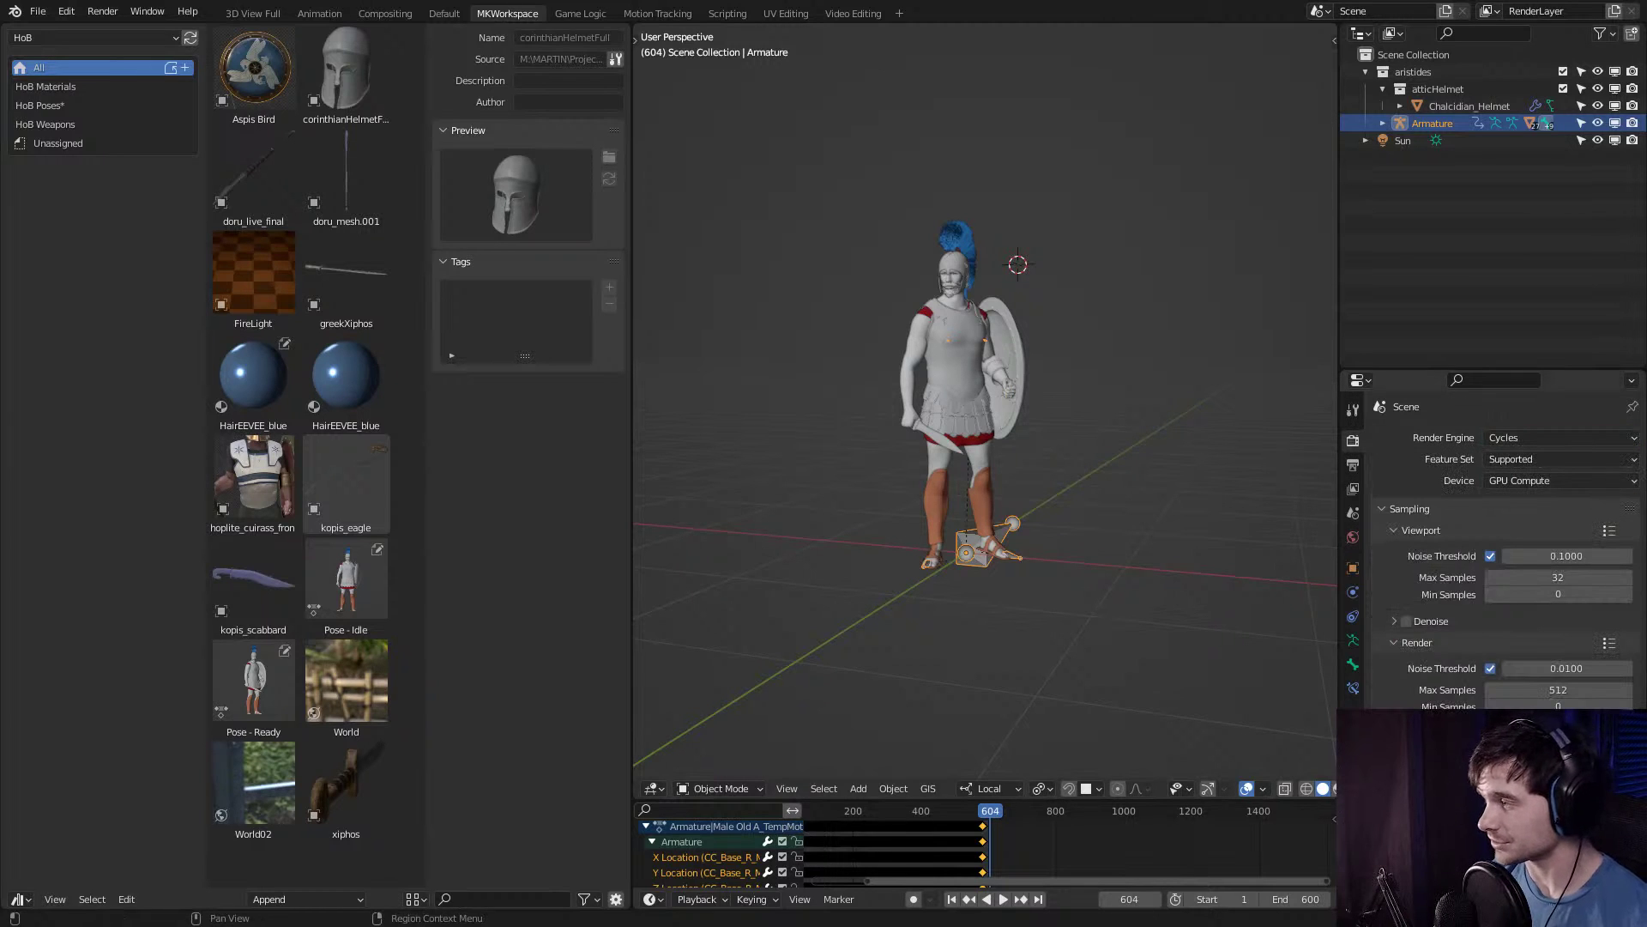
pyautogui.scroll(-2, 987, 789)
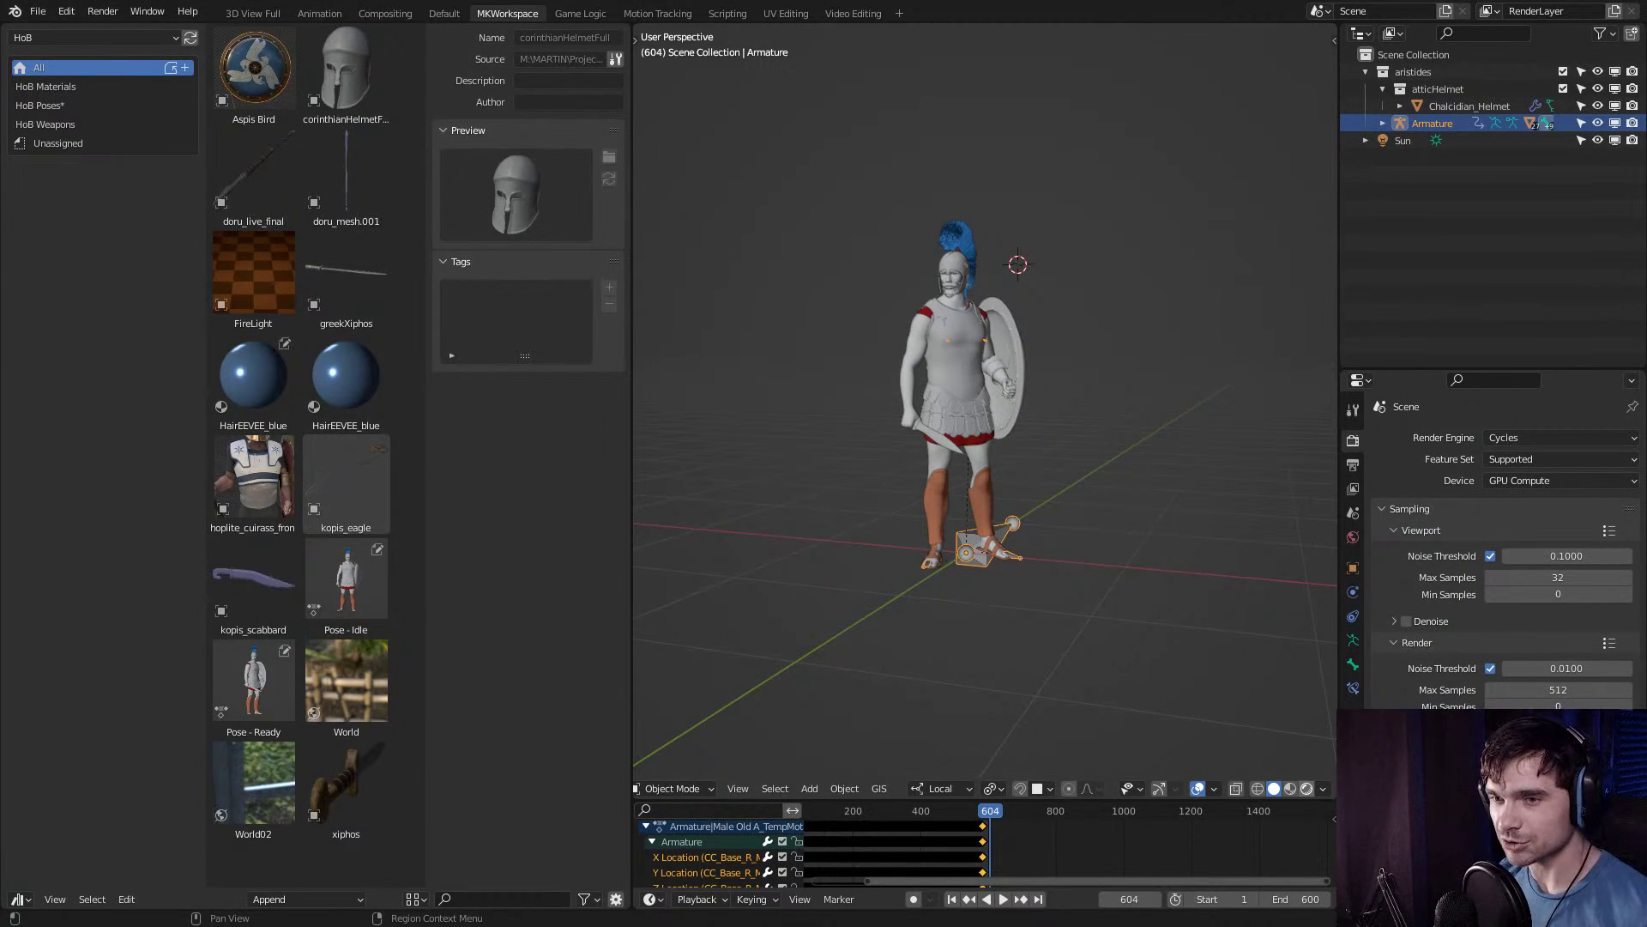
pyautogui.click(1306, 788)
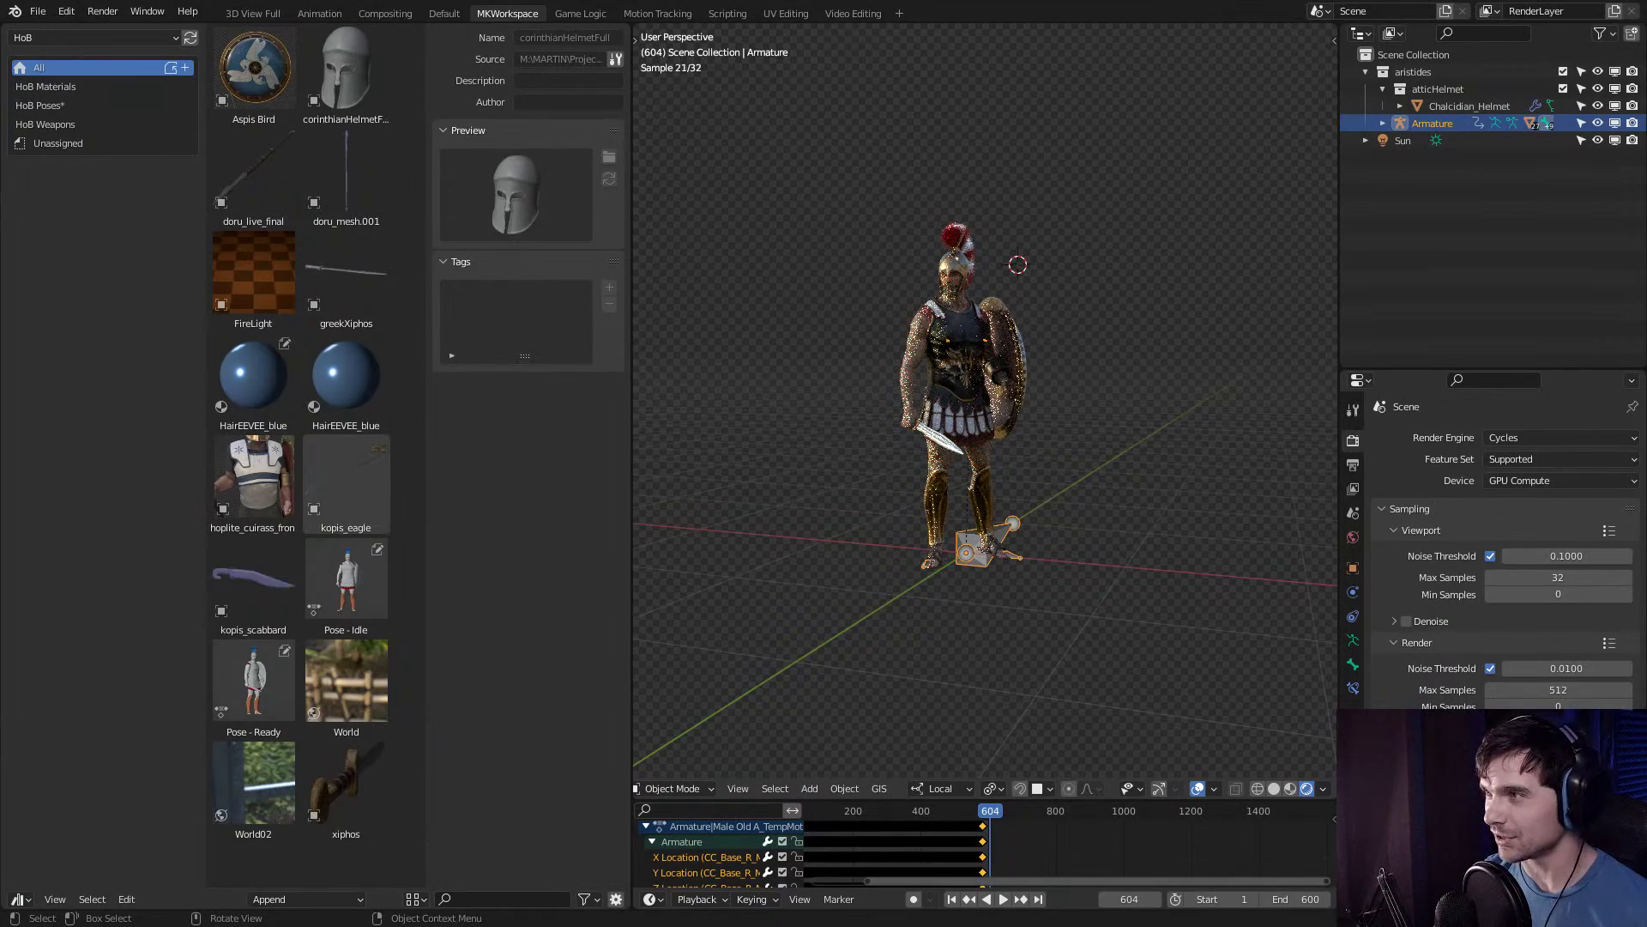
# Examine the Cycles-rendered soldier in the viewport from the front and from both sides.
pyautogui.scroll(3, 985, 400)
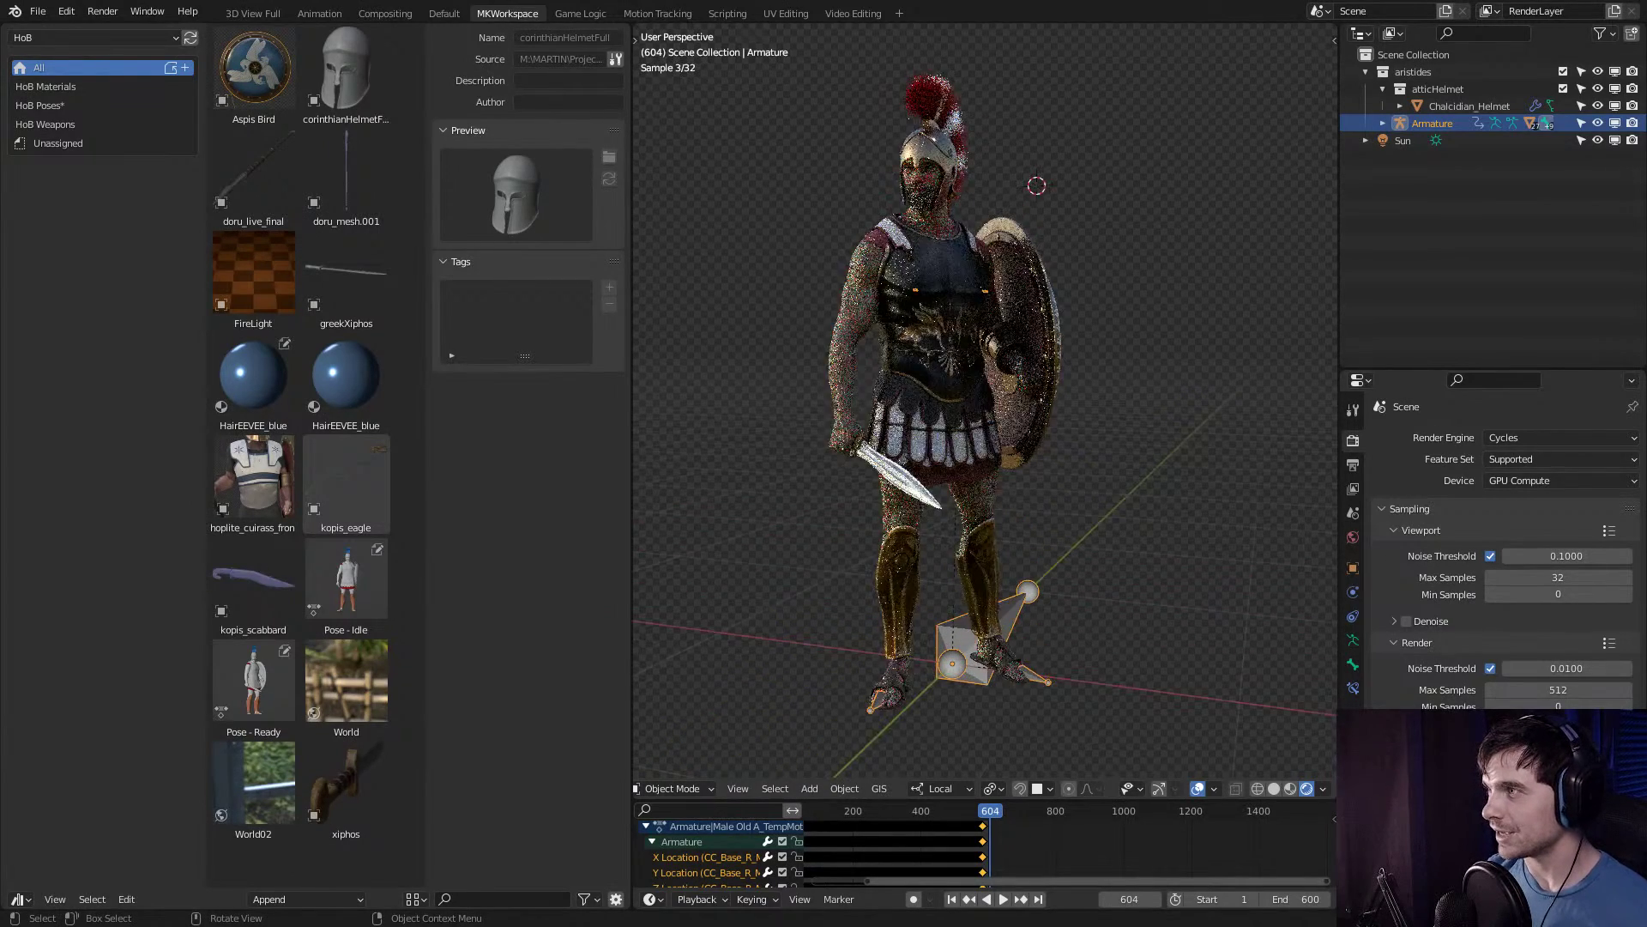
pyautogui.moveTo(985, 401); pyautogui.dragTo(1339, 390, button='middle')
pyautogui.moveTo(1300, 83); pyautogui.dragTo(1193, 219, button='middle')
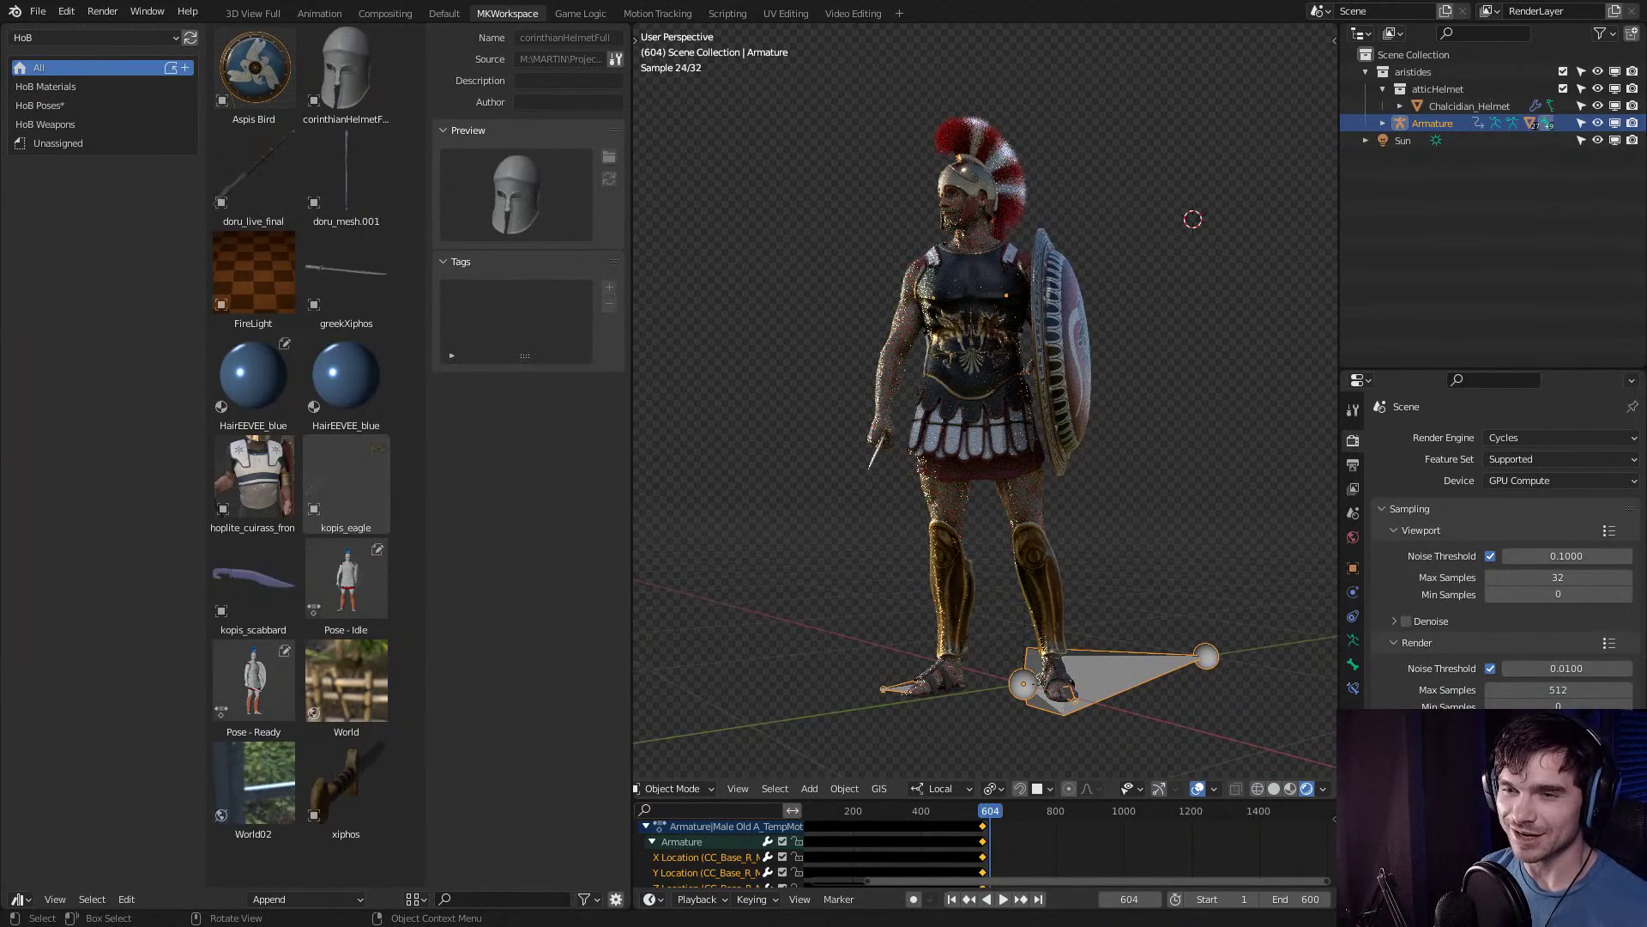
pyautogui.moveTo(1193, 219); pyautogui.dragTo(796, 189, button='middle')
pyautogui.moveTo(987, 386); pyautogui.dragTo(1133, 386, button='middle')
pyautogui.scroll(-2, 944, 850)
pyautogui.scroll(-1, 944, 850)
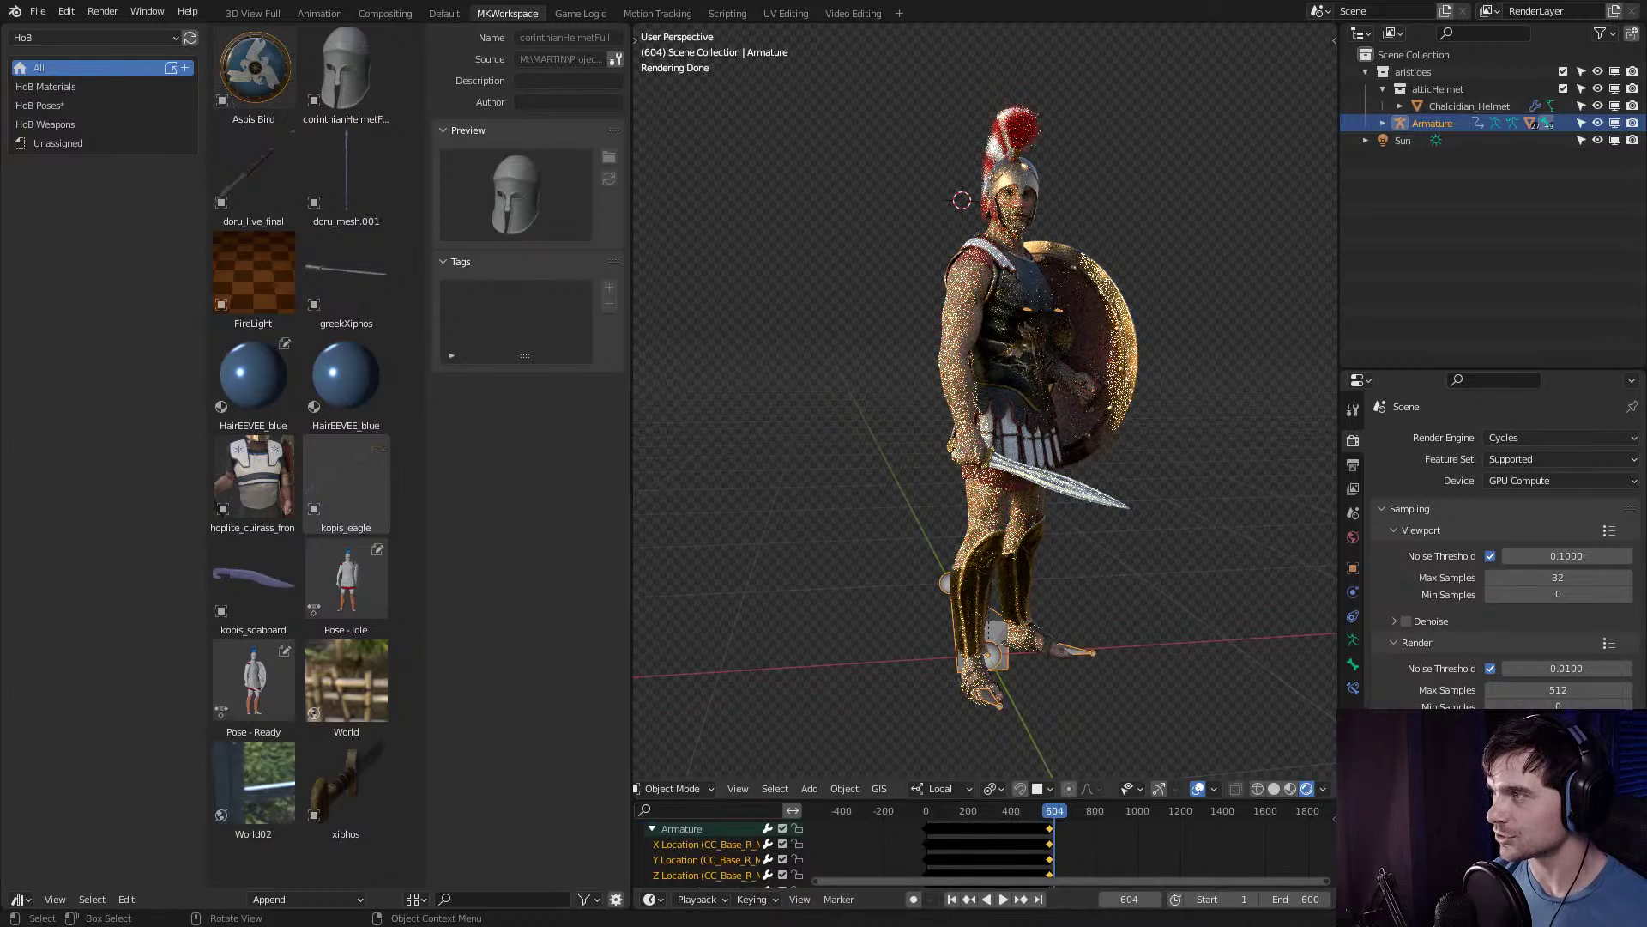
pyautogui.moveTo(987, 386); pyautogui.dragTo(1081, 386, button='middle')
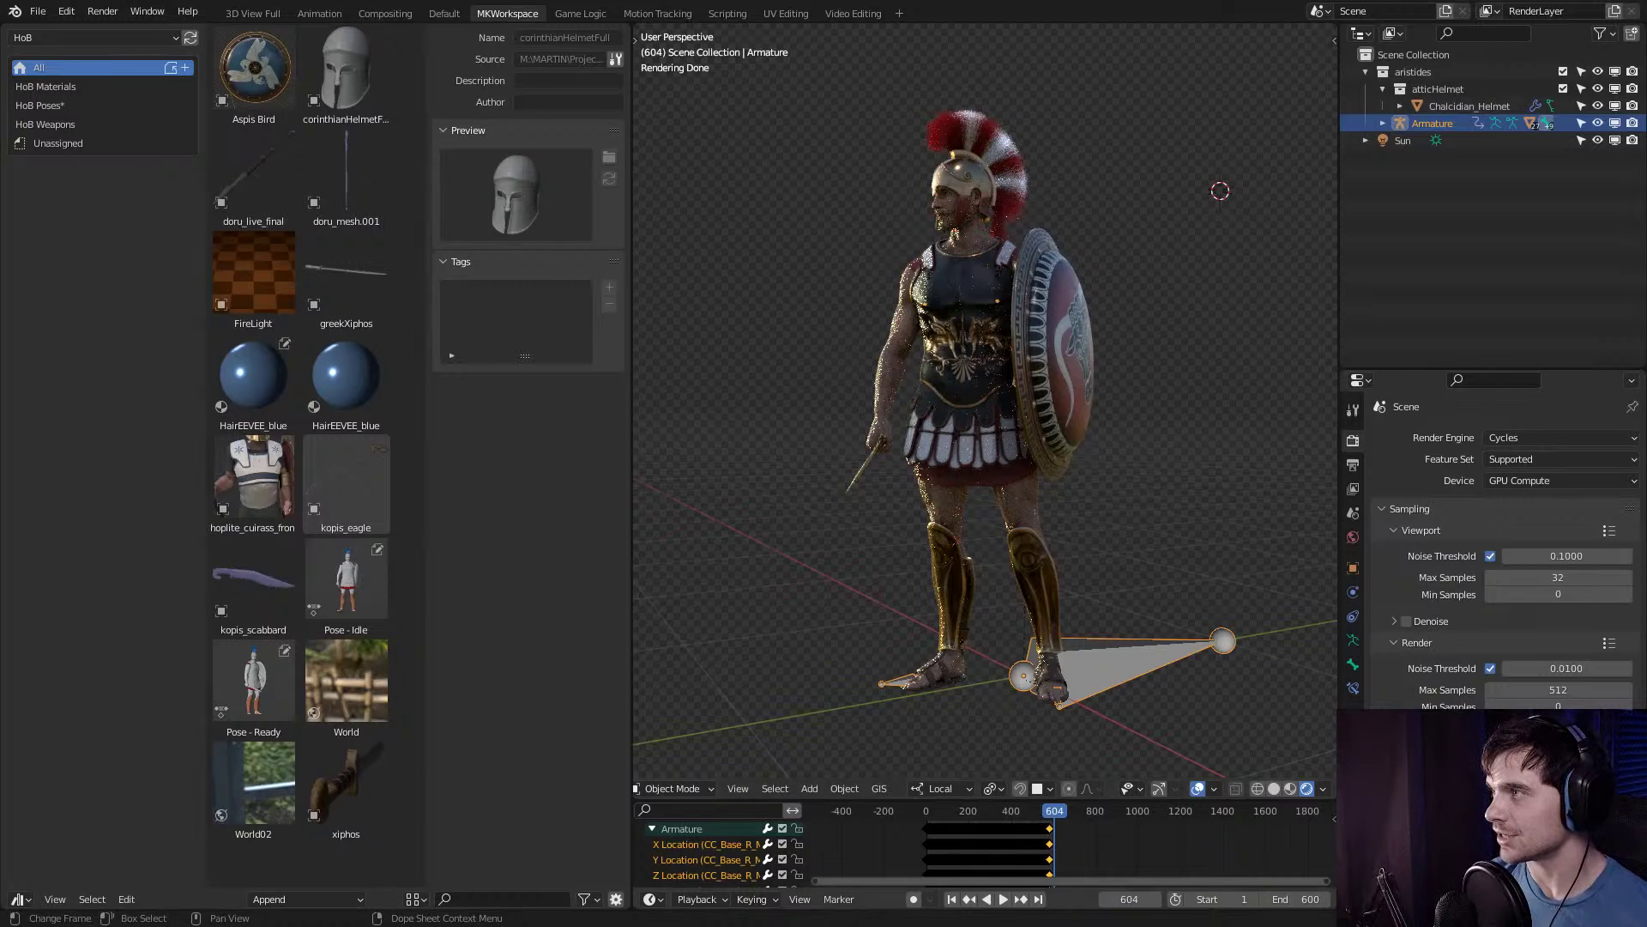
# Play the soldier's animation in rendered shading, stop it at frame 166, and view the pose from an angle.
pyautogui.press('space')
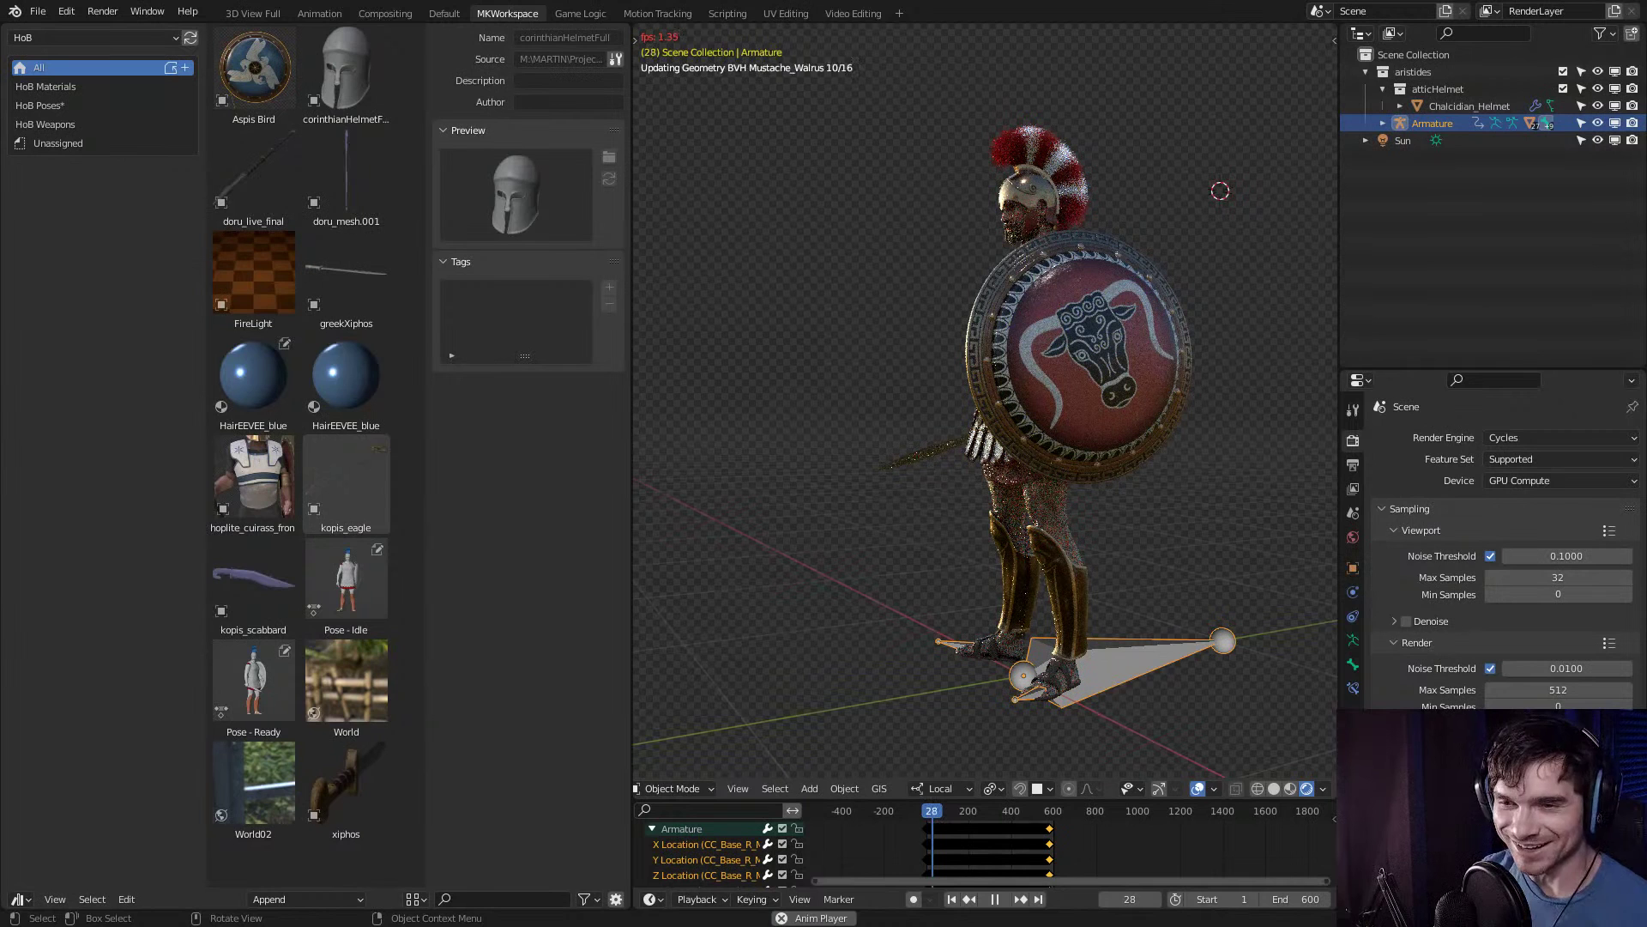
pyautogui.press('space')
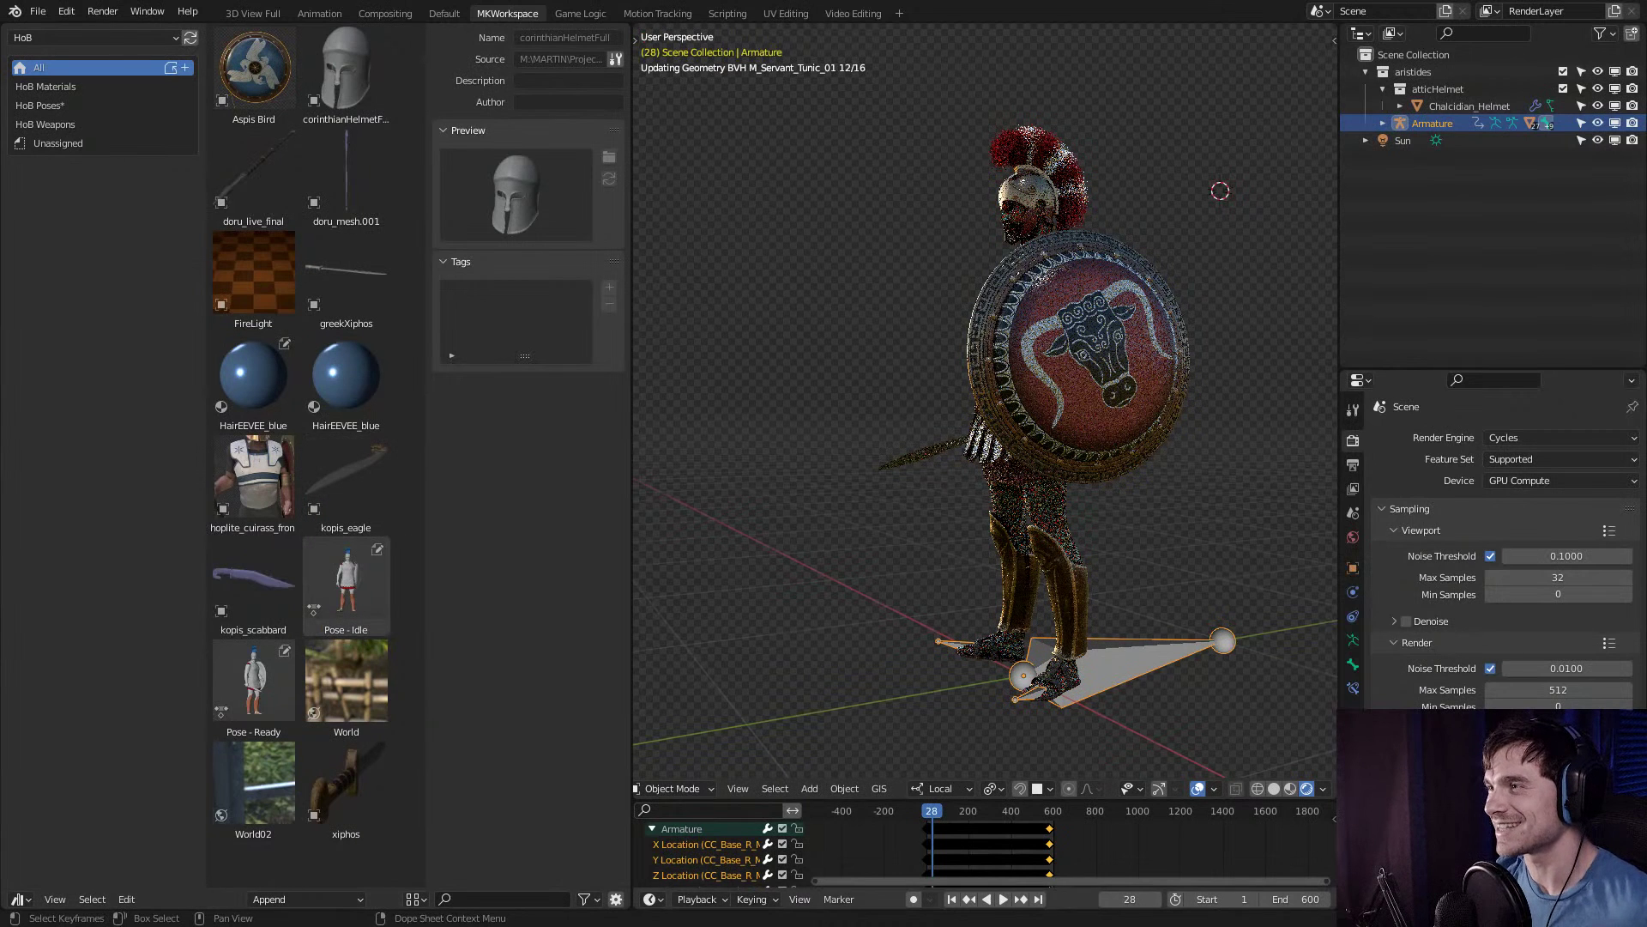
pyautogui.press('space')
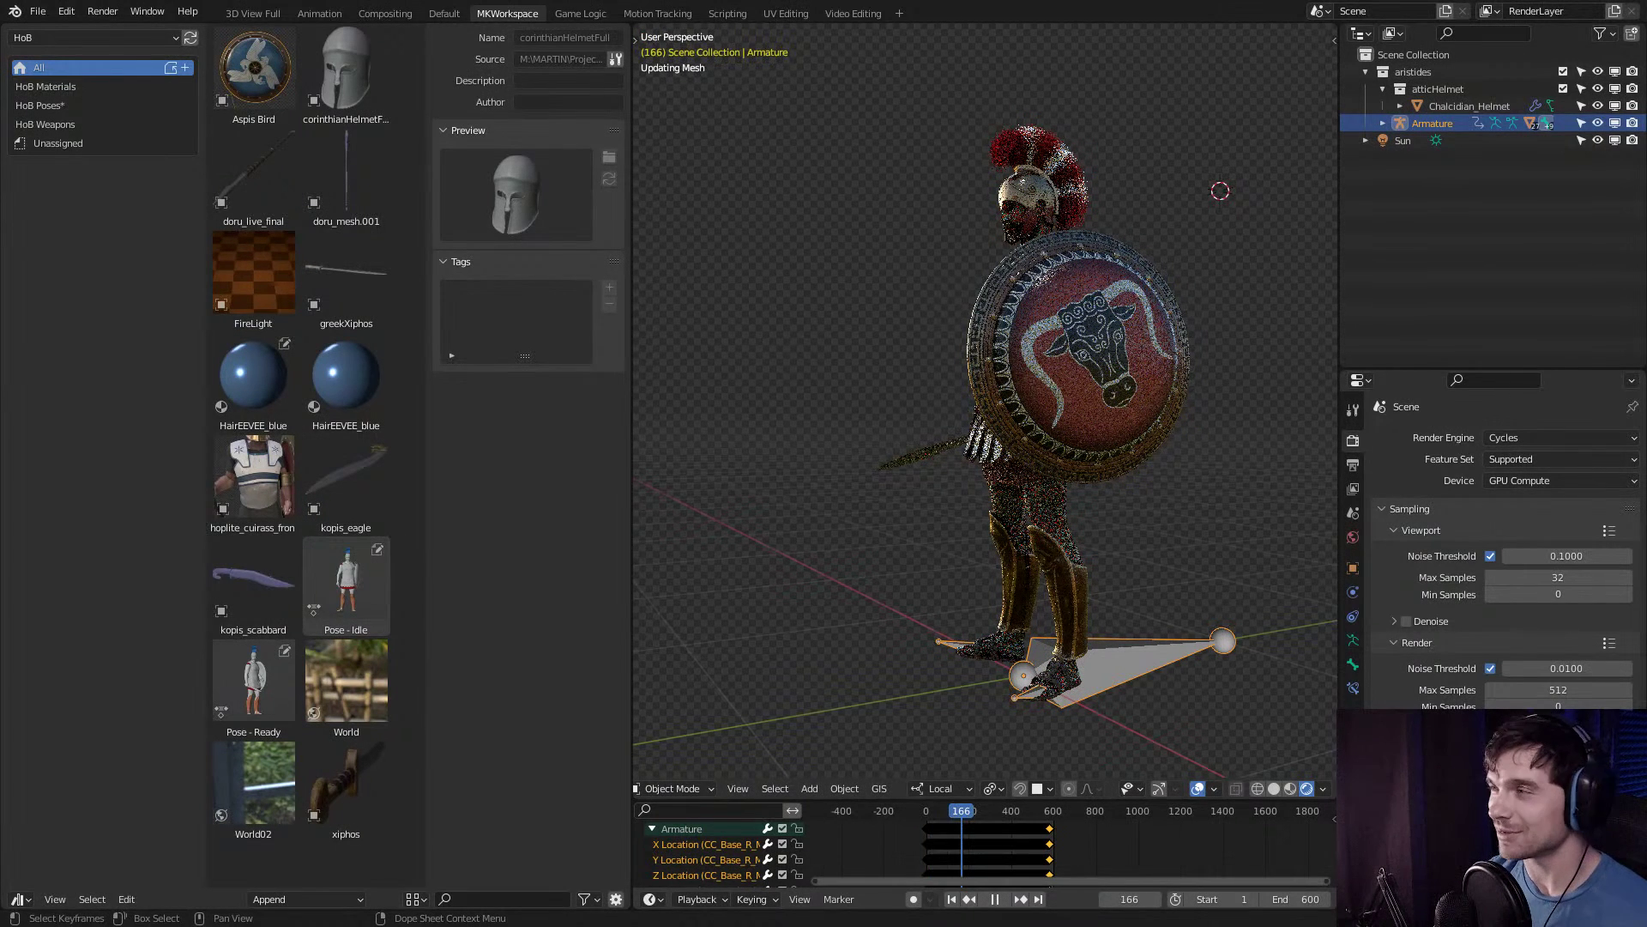
pyautogui.press('space')
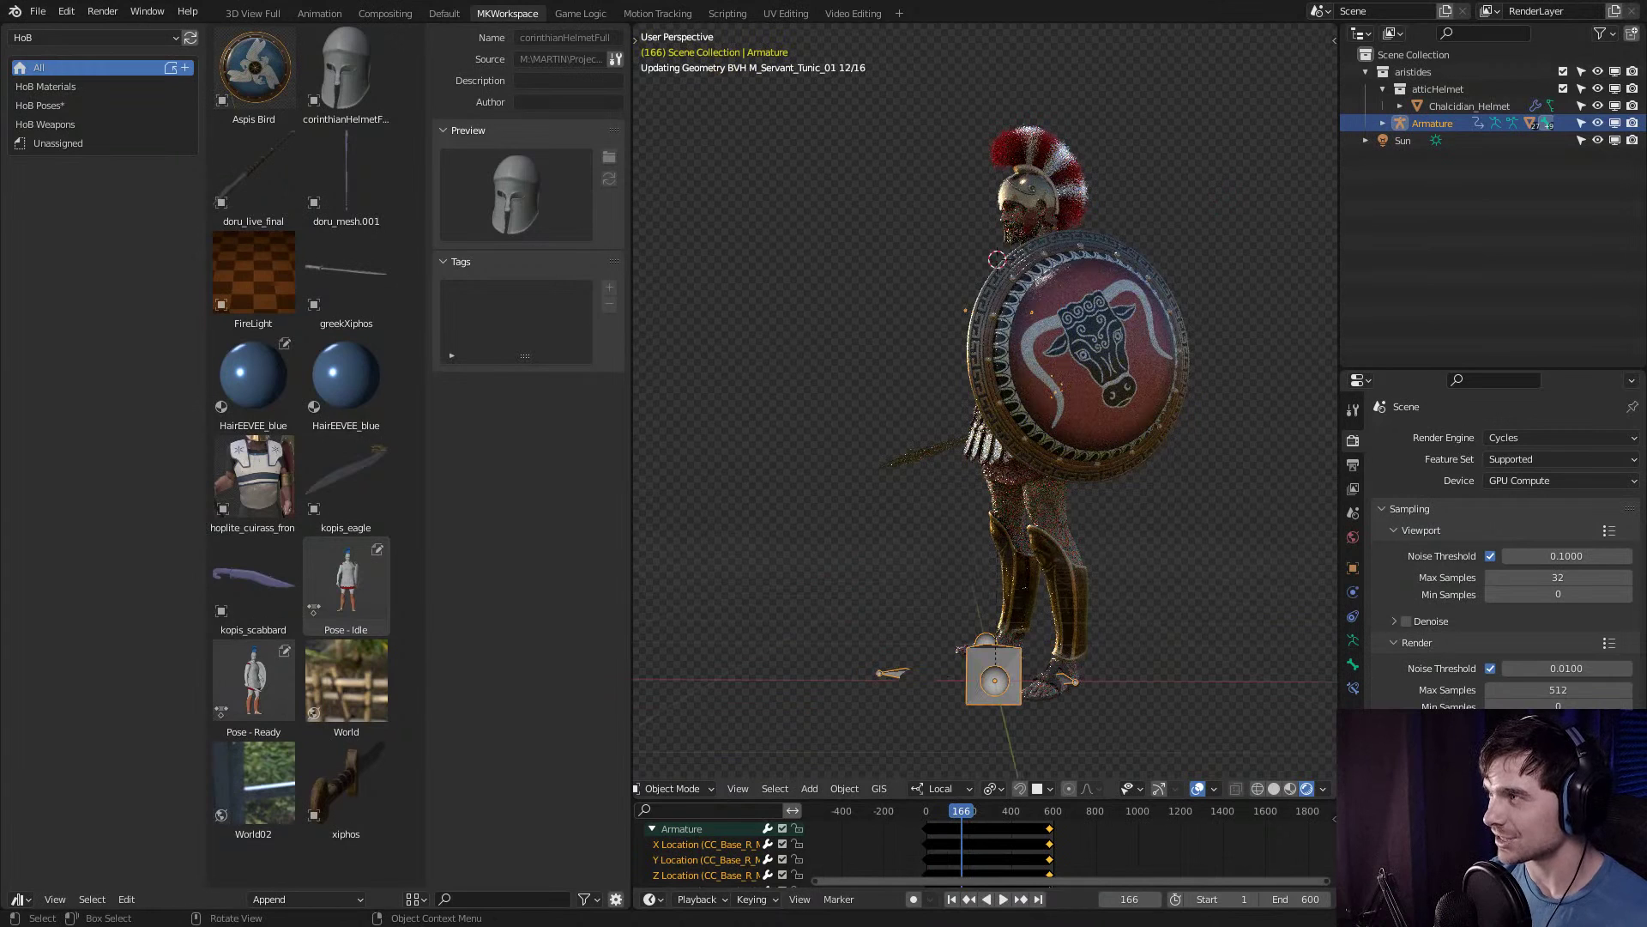
pyautogui.moveTo(987, 429); pyautogui.dragTo(1141, 481, button='middle')
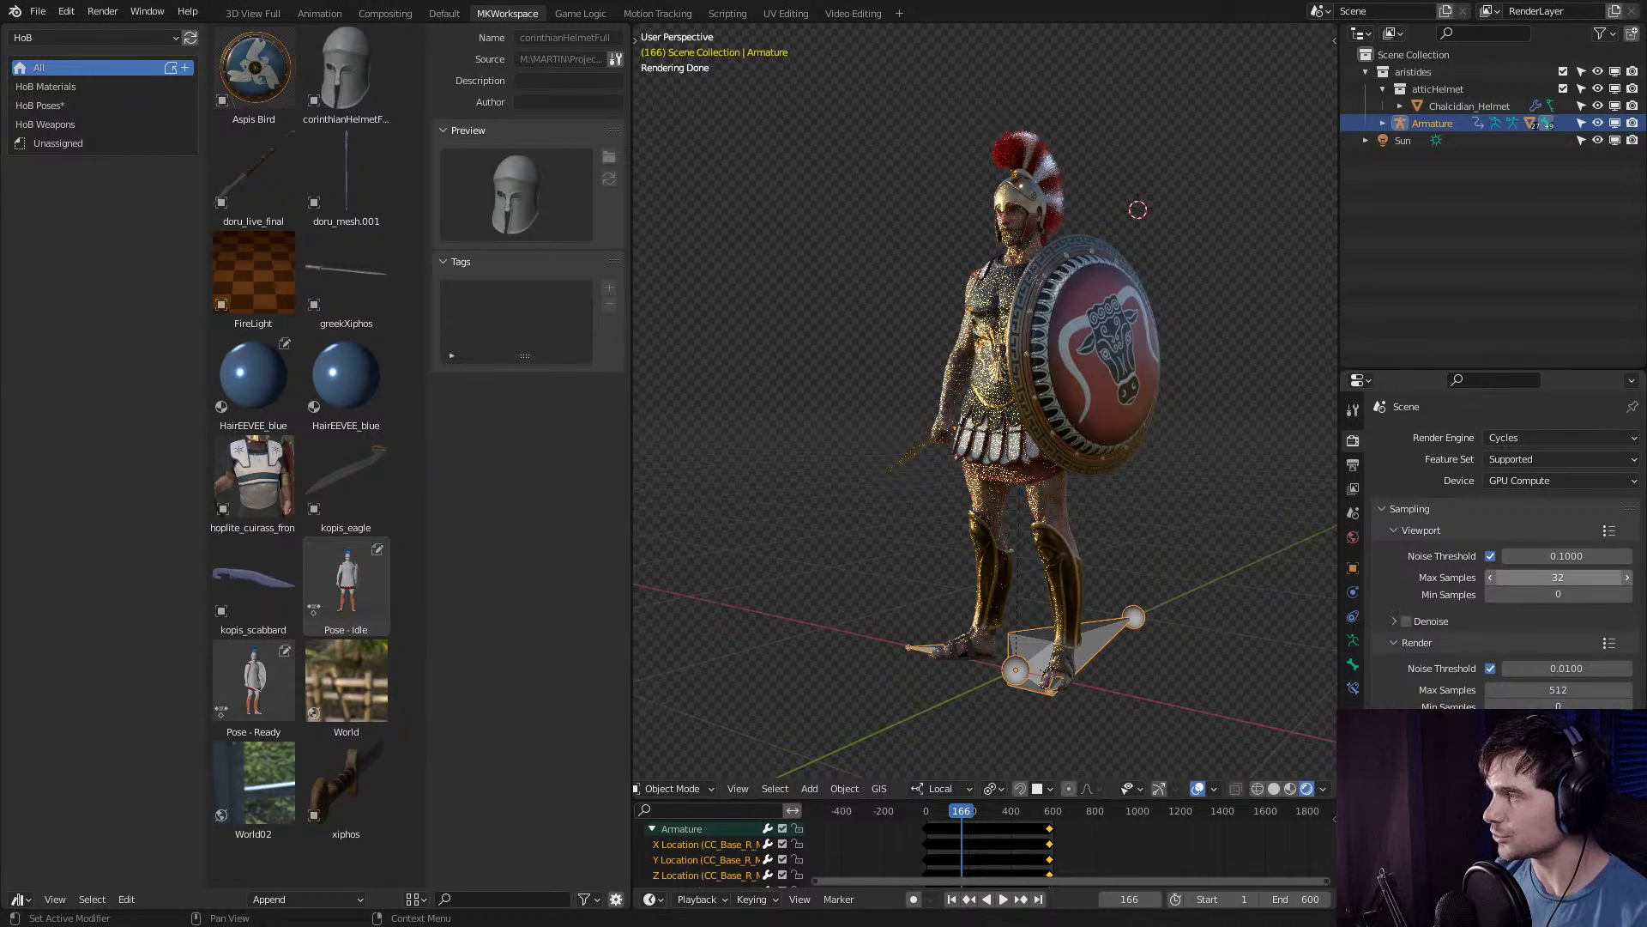
# Set the maximum viewport render samples to 64.
pyautogui.click(1557, 577)
pyautogui.write('64')
pyautogui.press('Return')
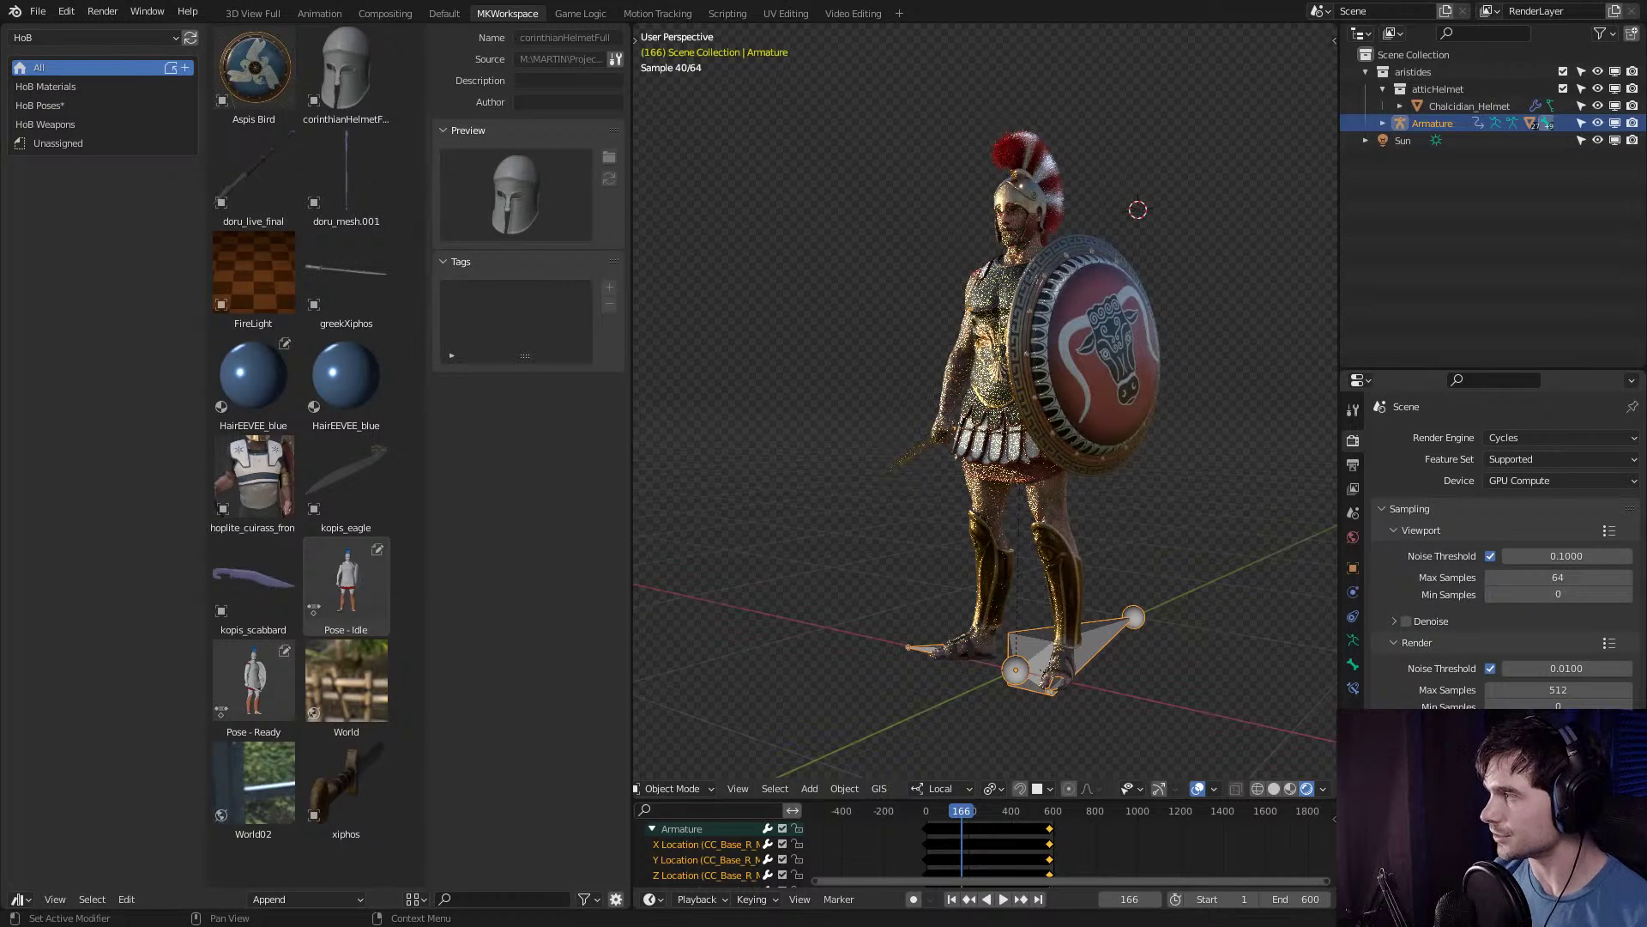
# Try Auto as the world's surface sampling method and return it to Manual.
pyautogui.click(1353, 537)
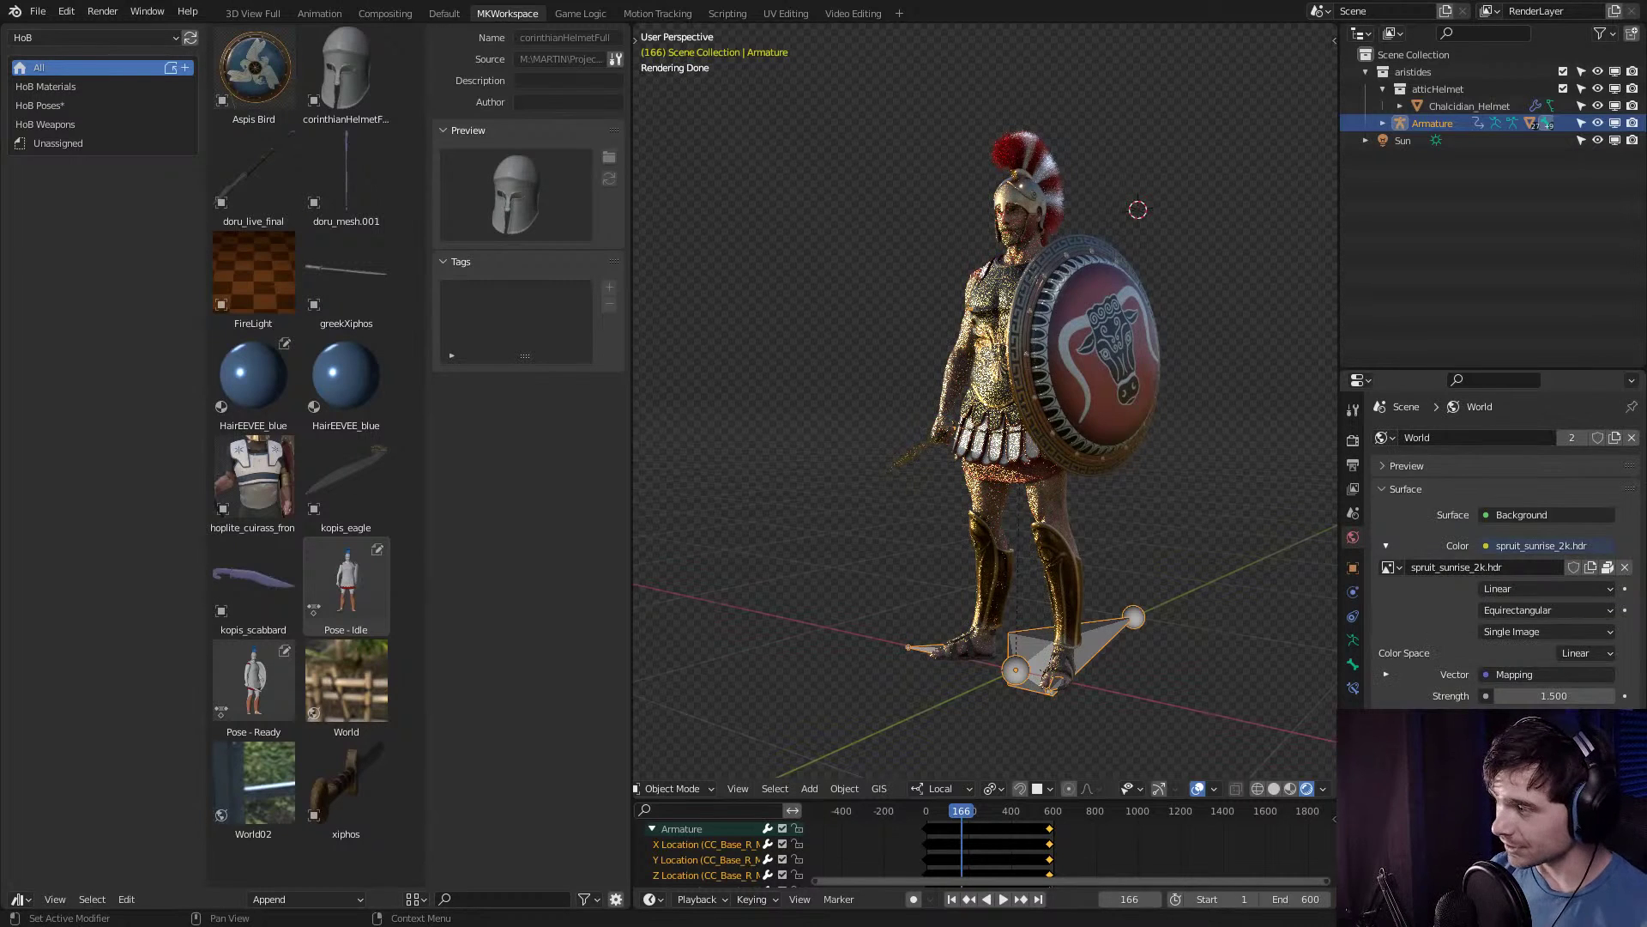
pyautogui.scroll(-3, 1501, 549)
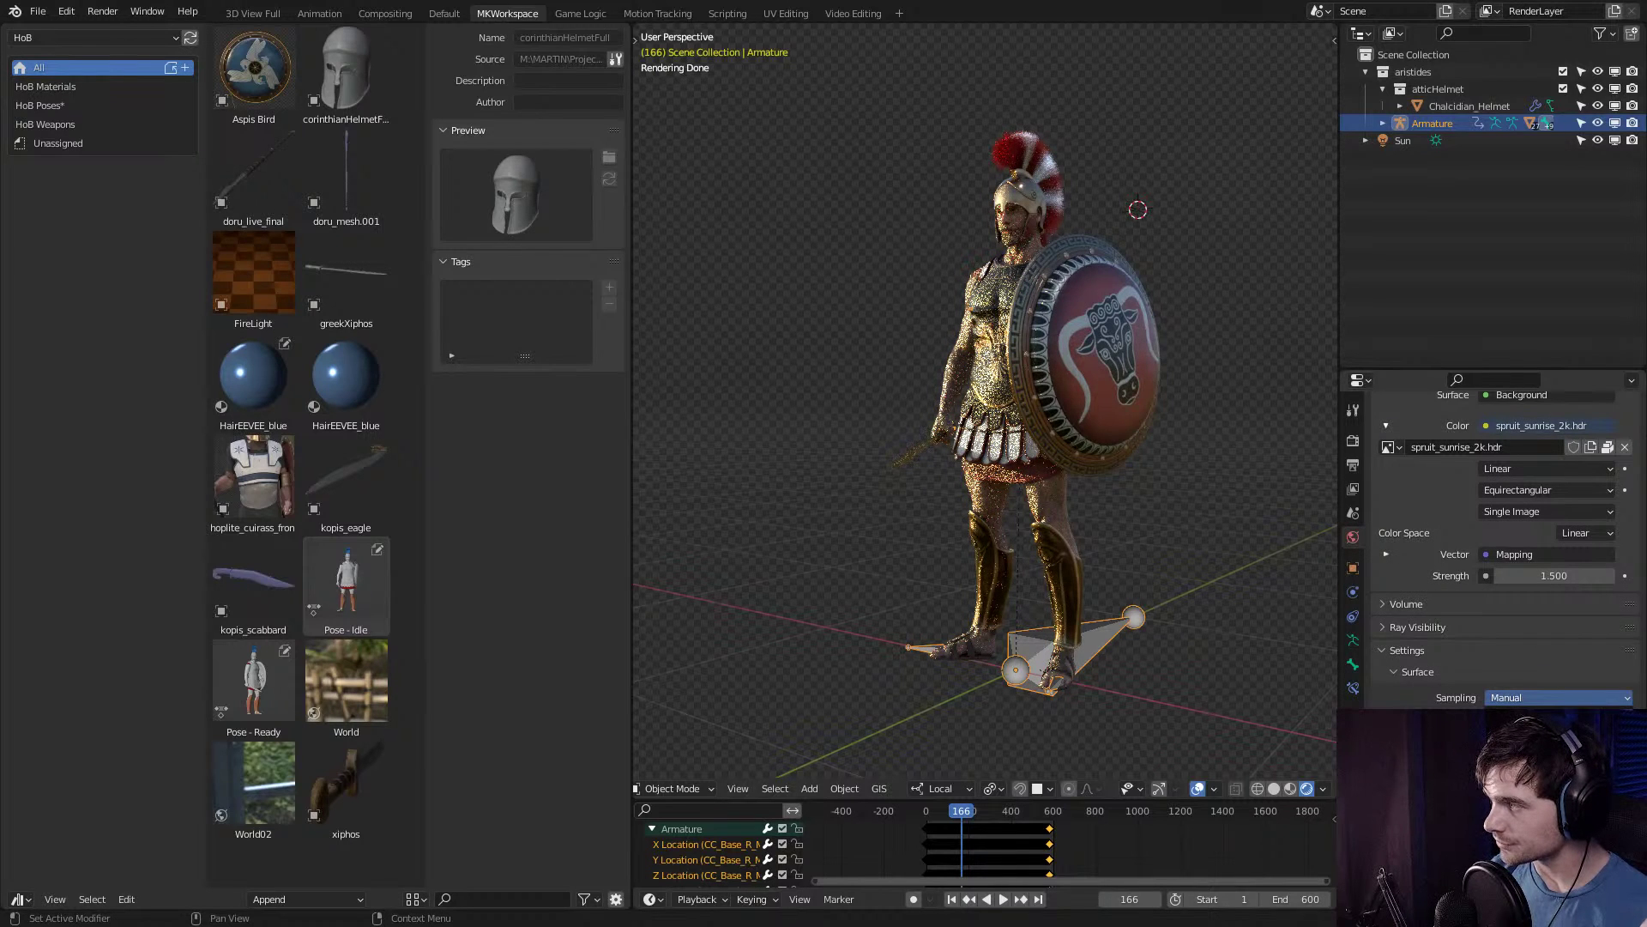
pyautogui.scroll(3, 1501, 549)
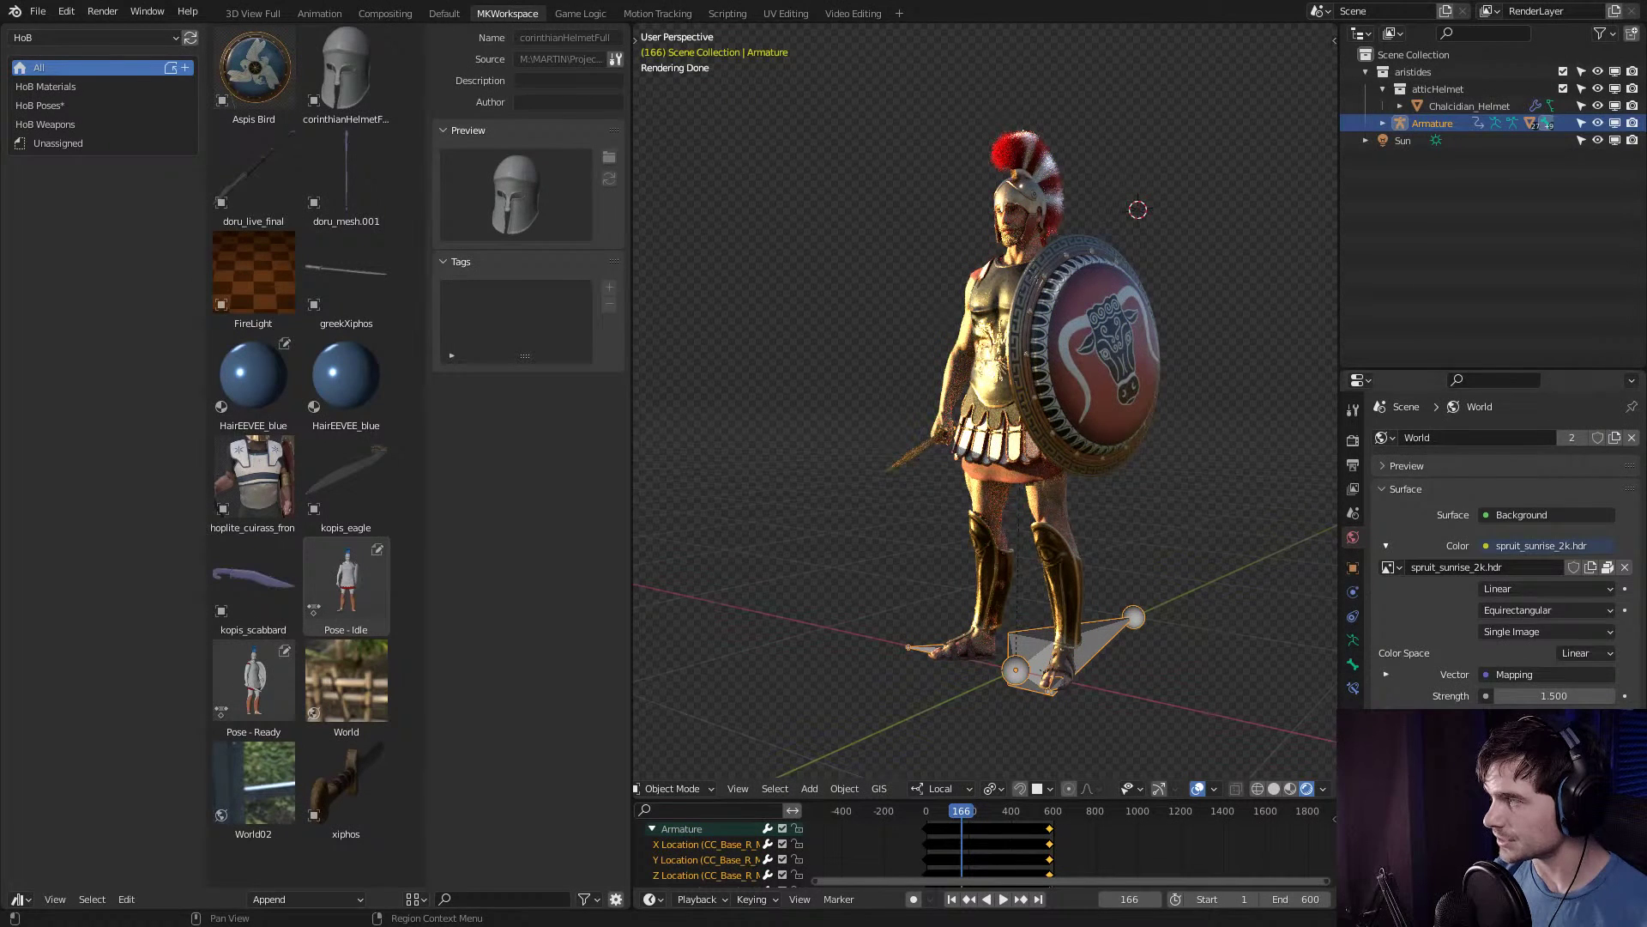
pyautogui.scroll(-3, 1501, 549)
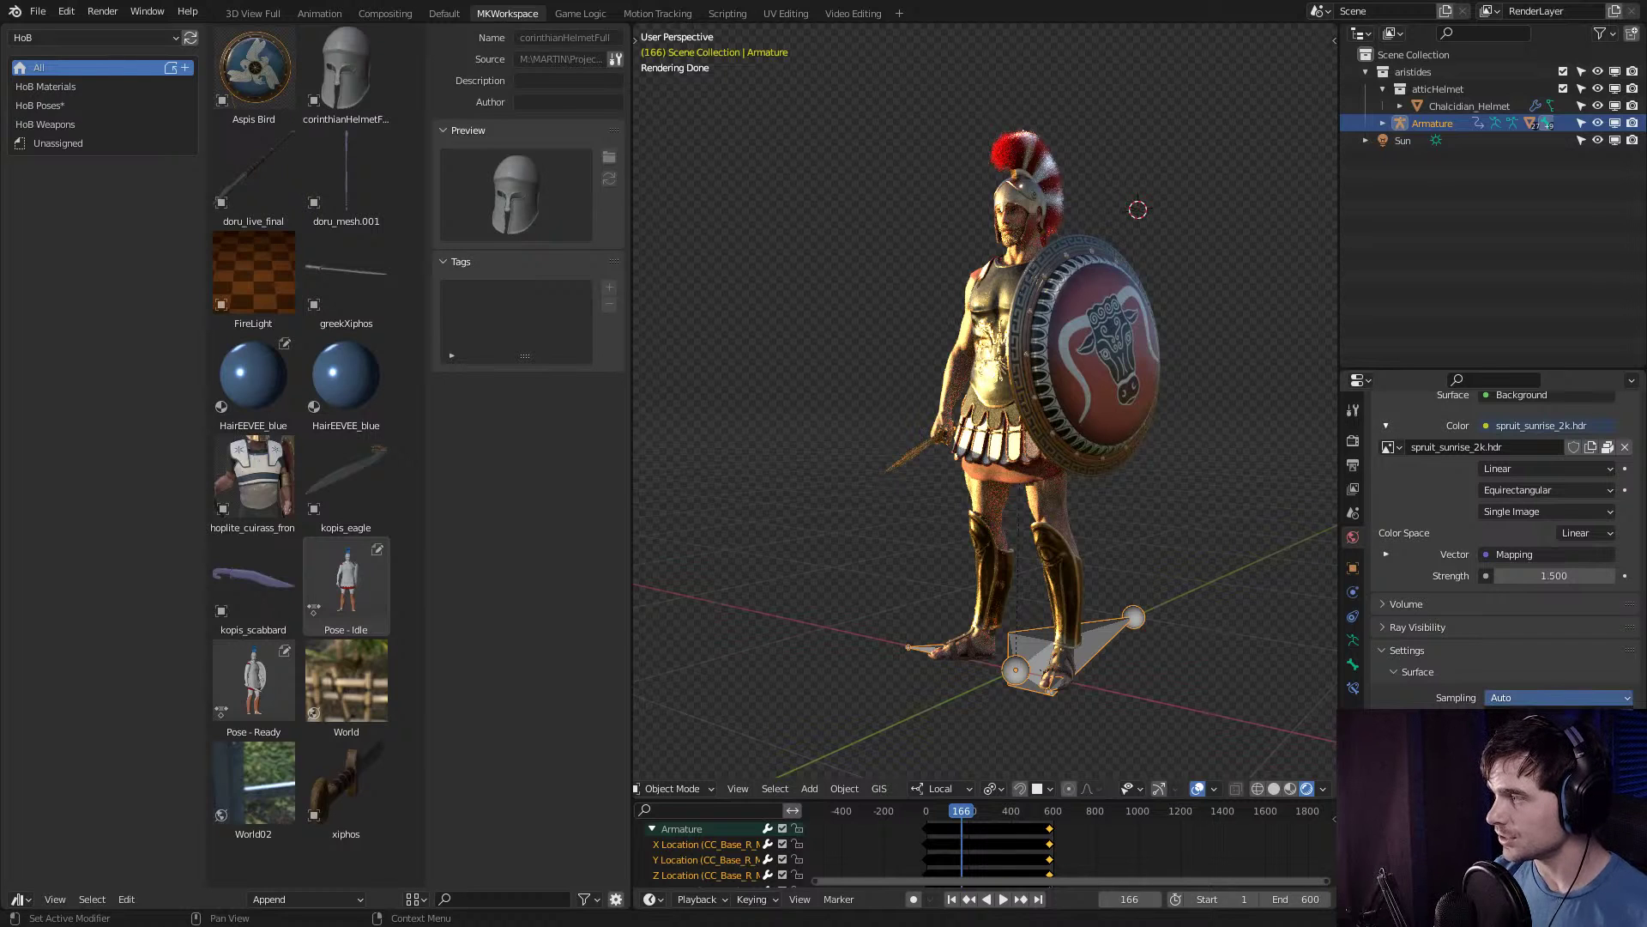
pyautogui.click(1536, 752)
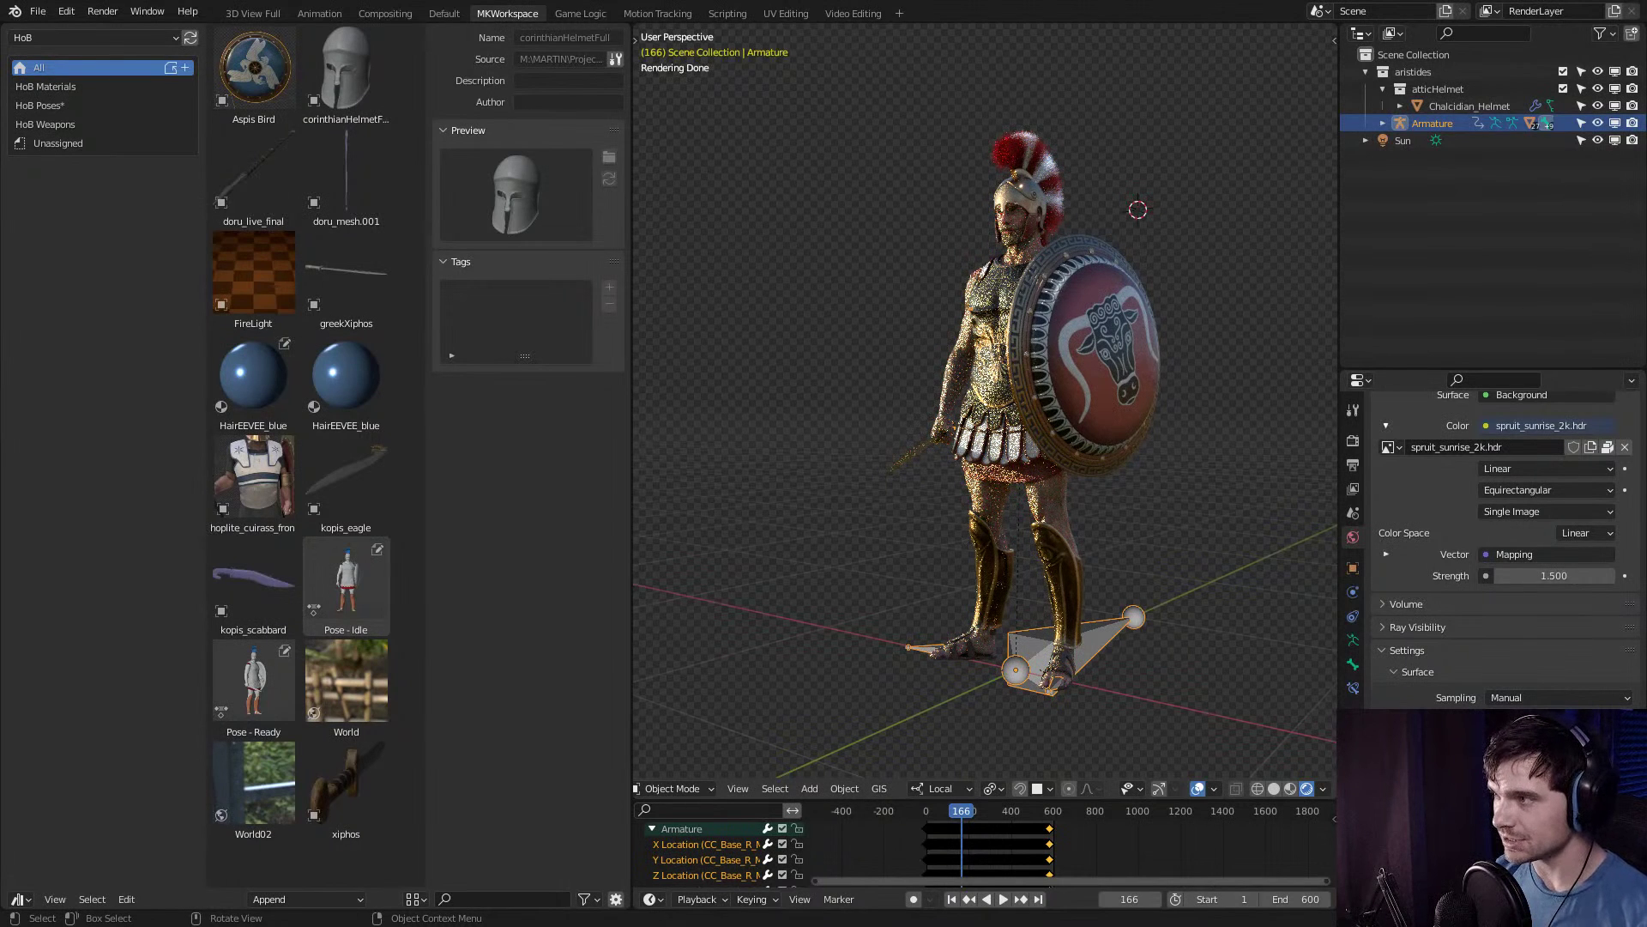
pyautogui.doubleClick(1476, 447)
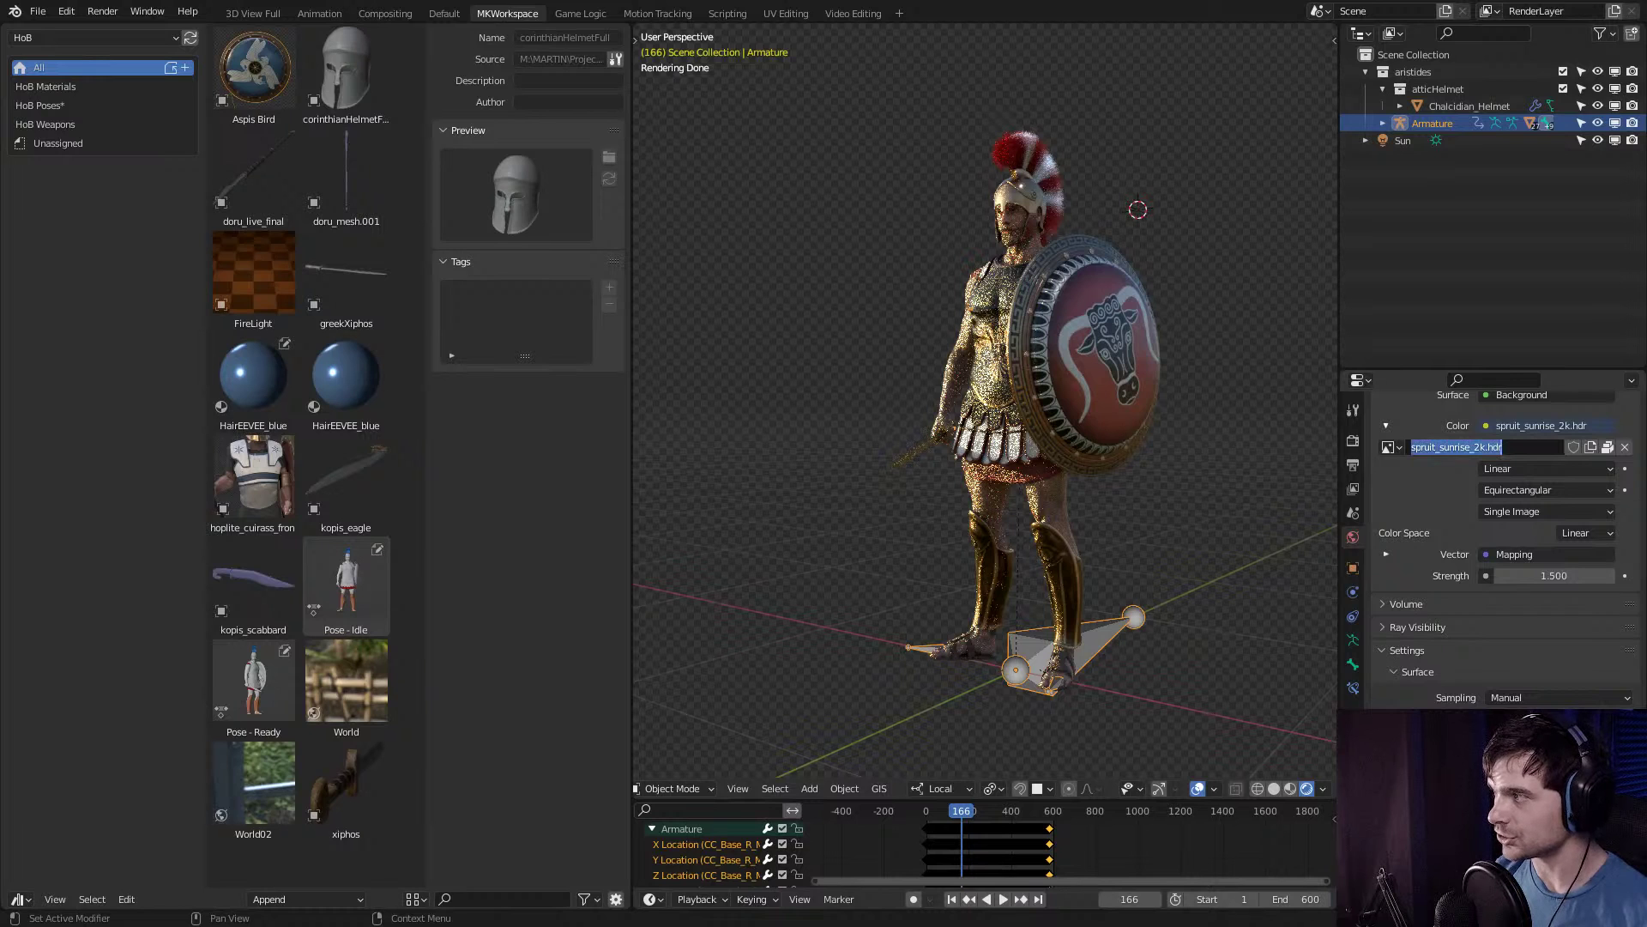
pyautogui.press('Escape')
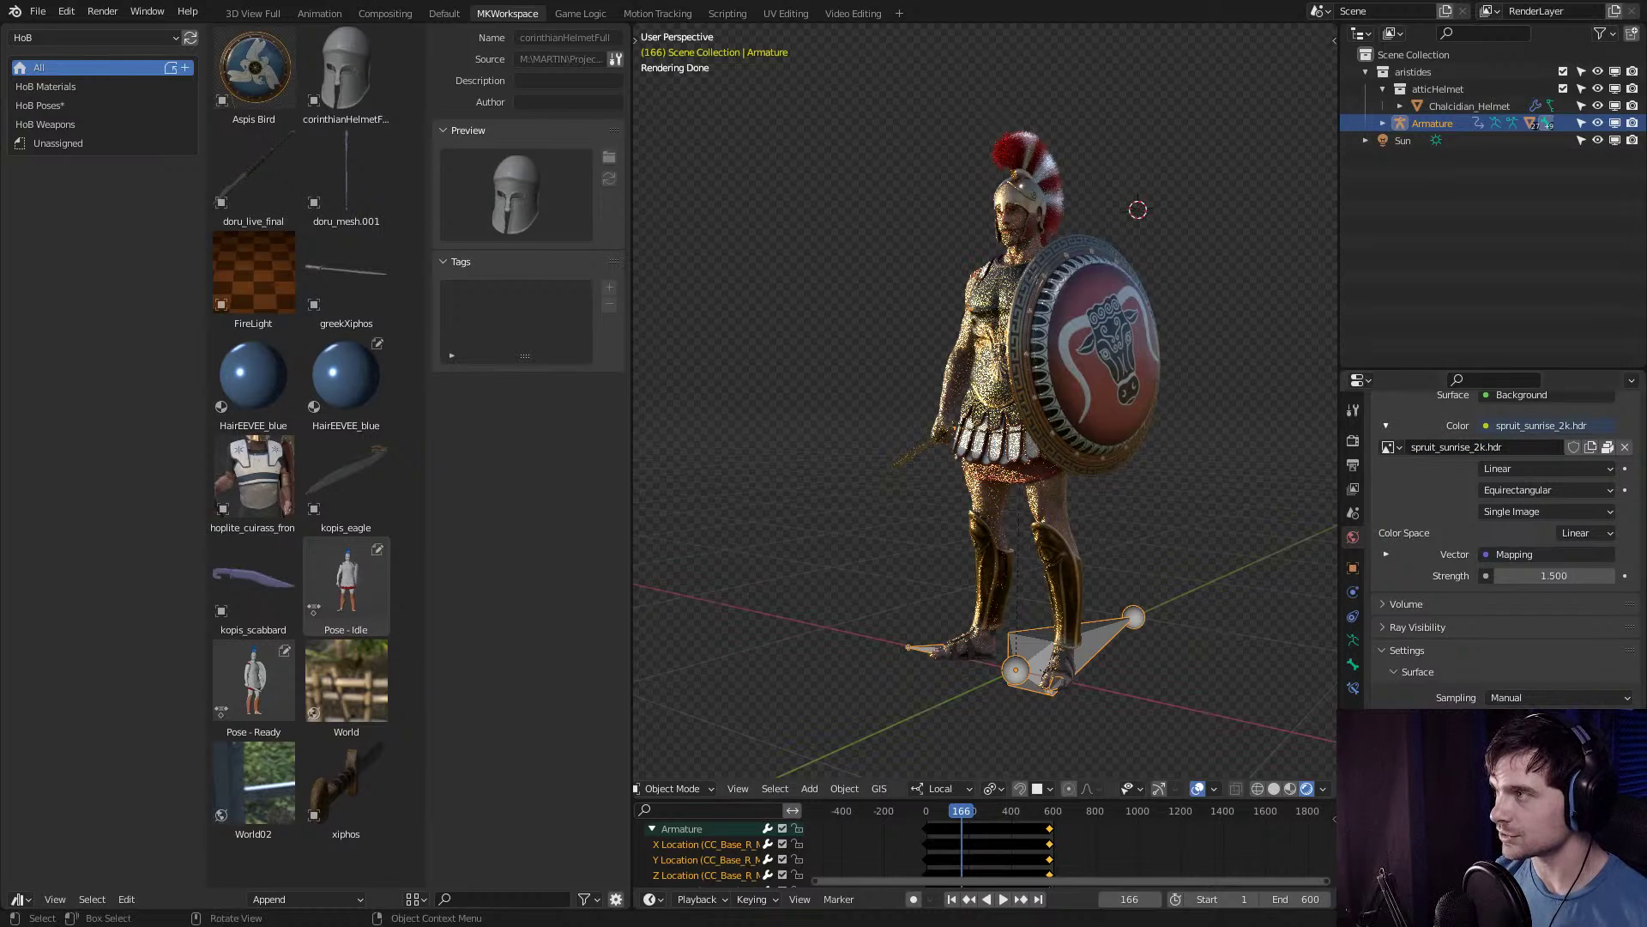
# Inspect the rendered soldier's helmet, bull shield and armour up close and from different sides.
pyautogui.scroll(5, 1137, 209)
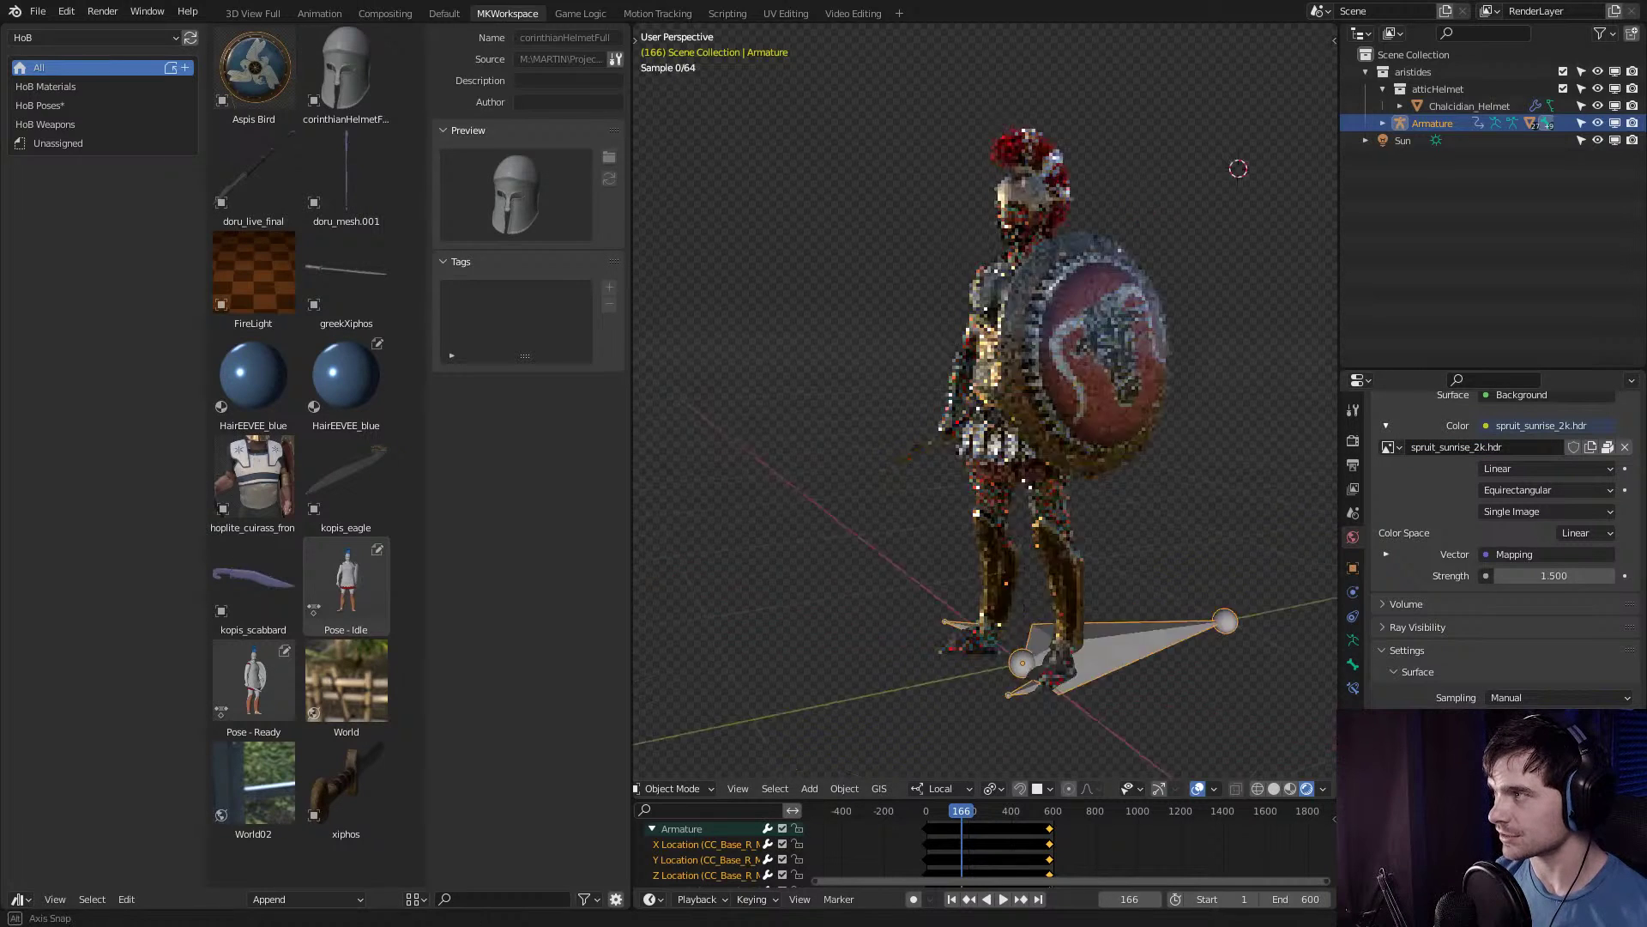
pyautogui.scroll(-2, 1291, 165)
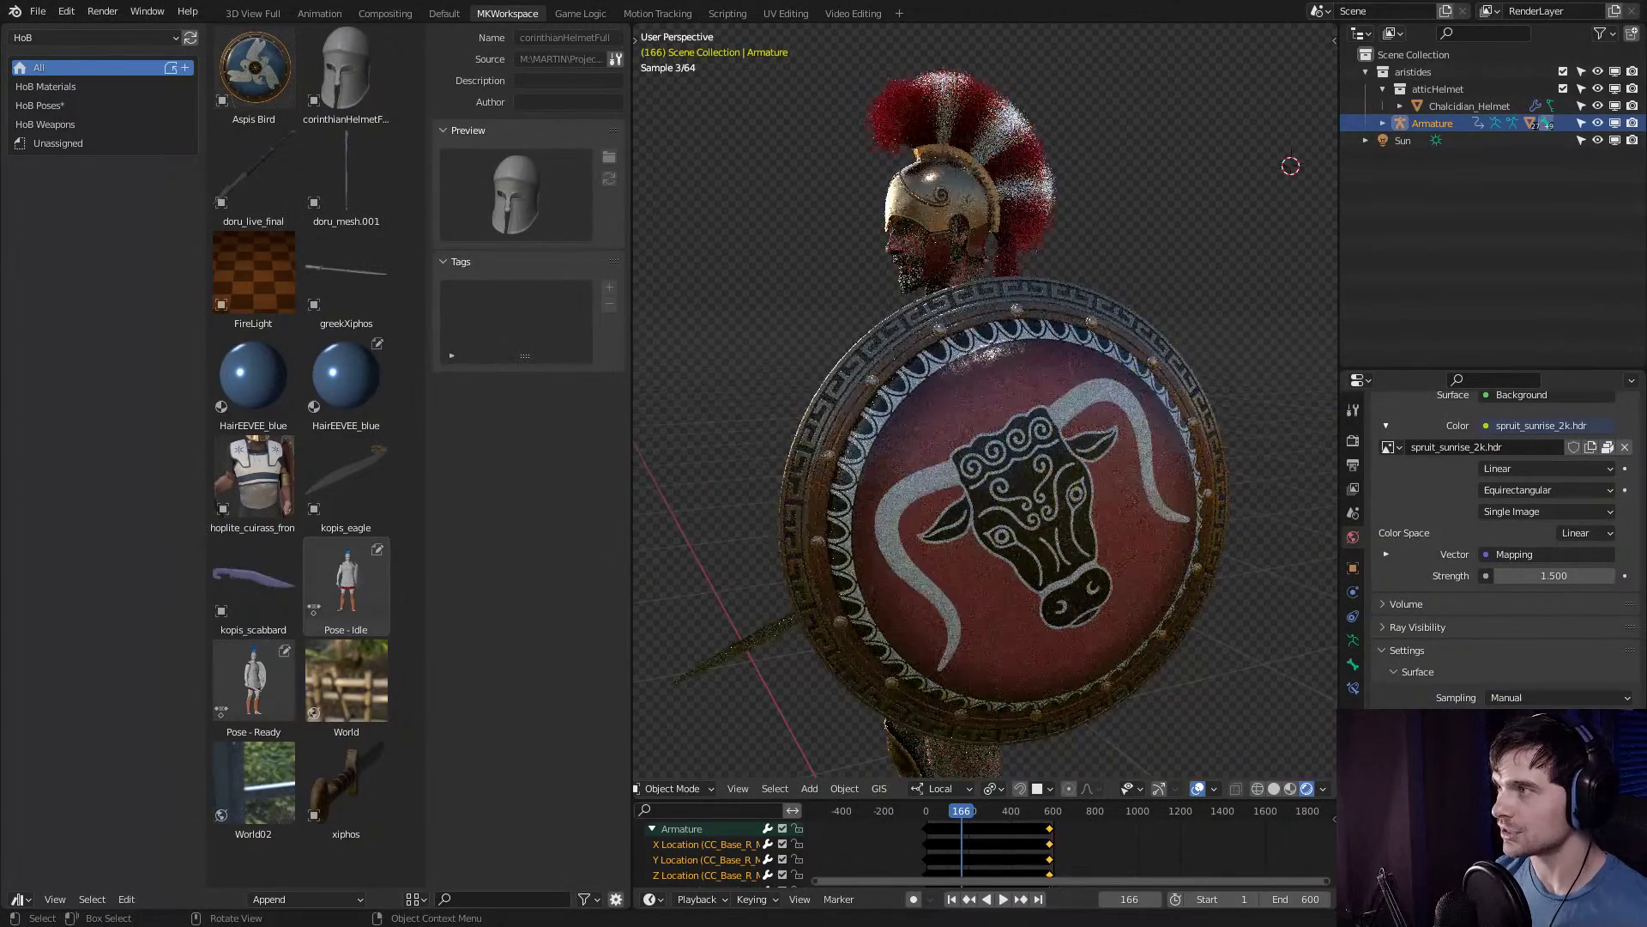
pyautogui.press('KP_Decimal')
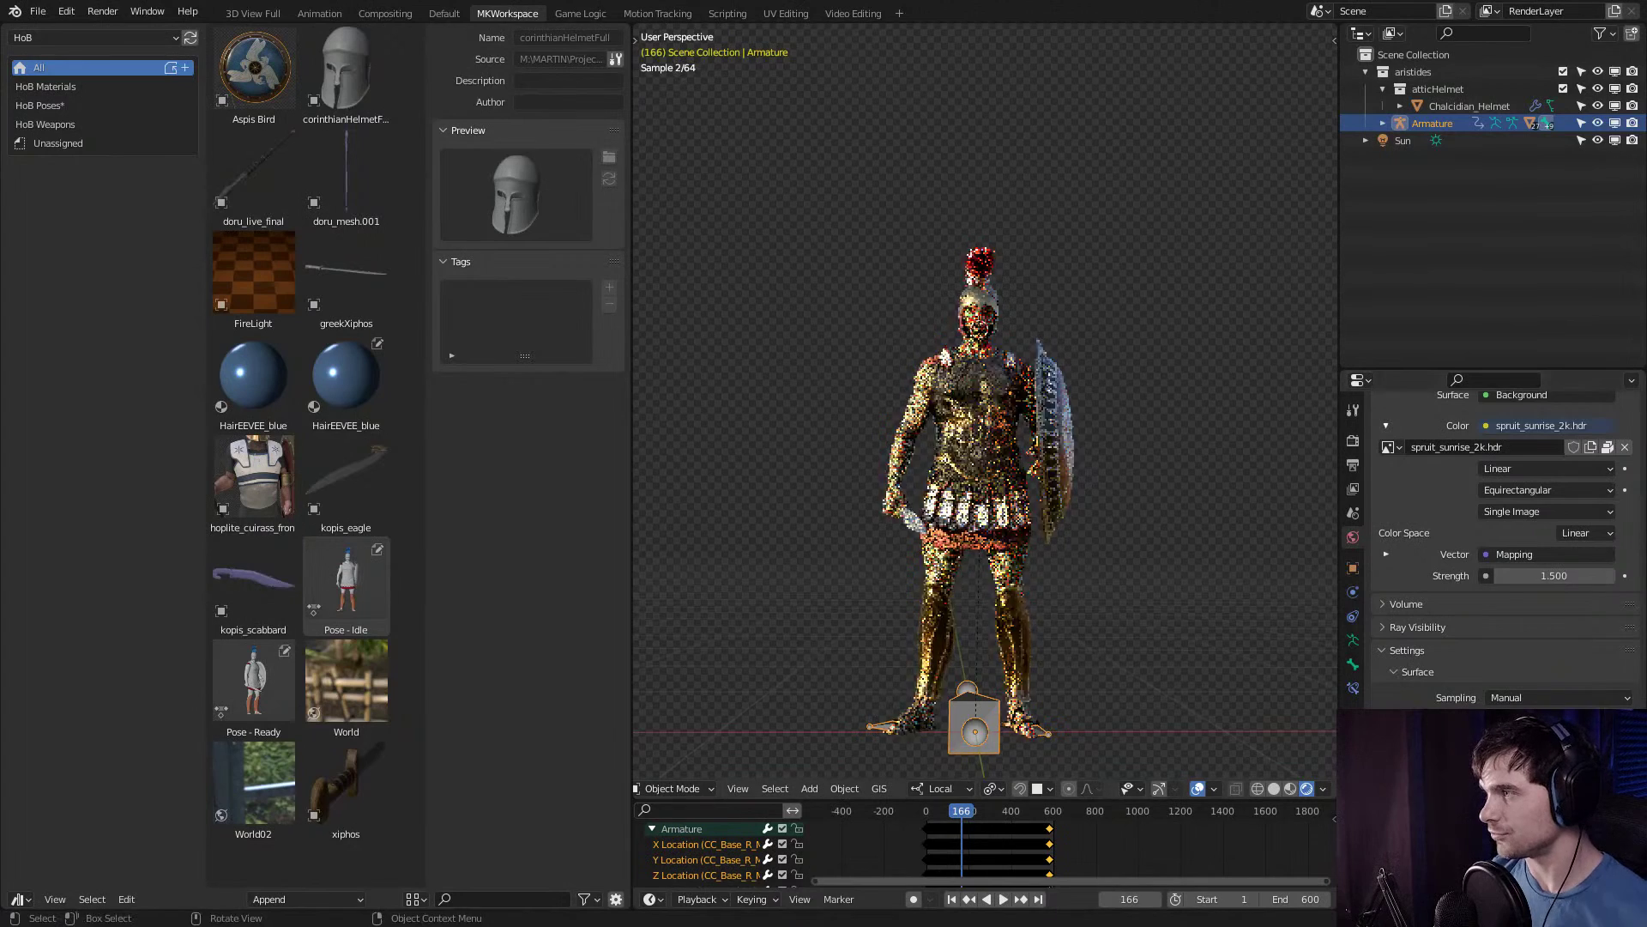
pyautogui.moveTo(944, 429); pyautogui.dragTo(1073, 429, button='middle')
pyautogui.scroll(2, 987, 429)
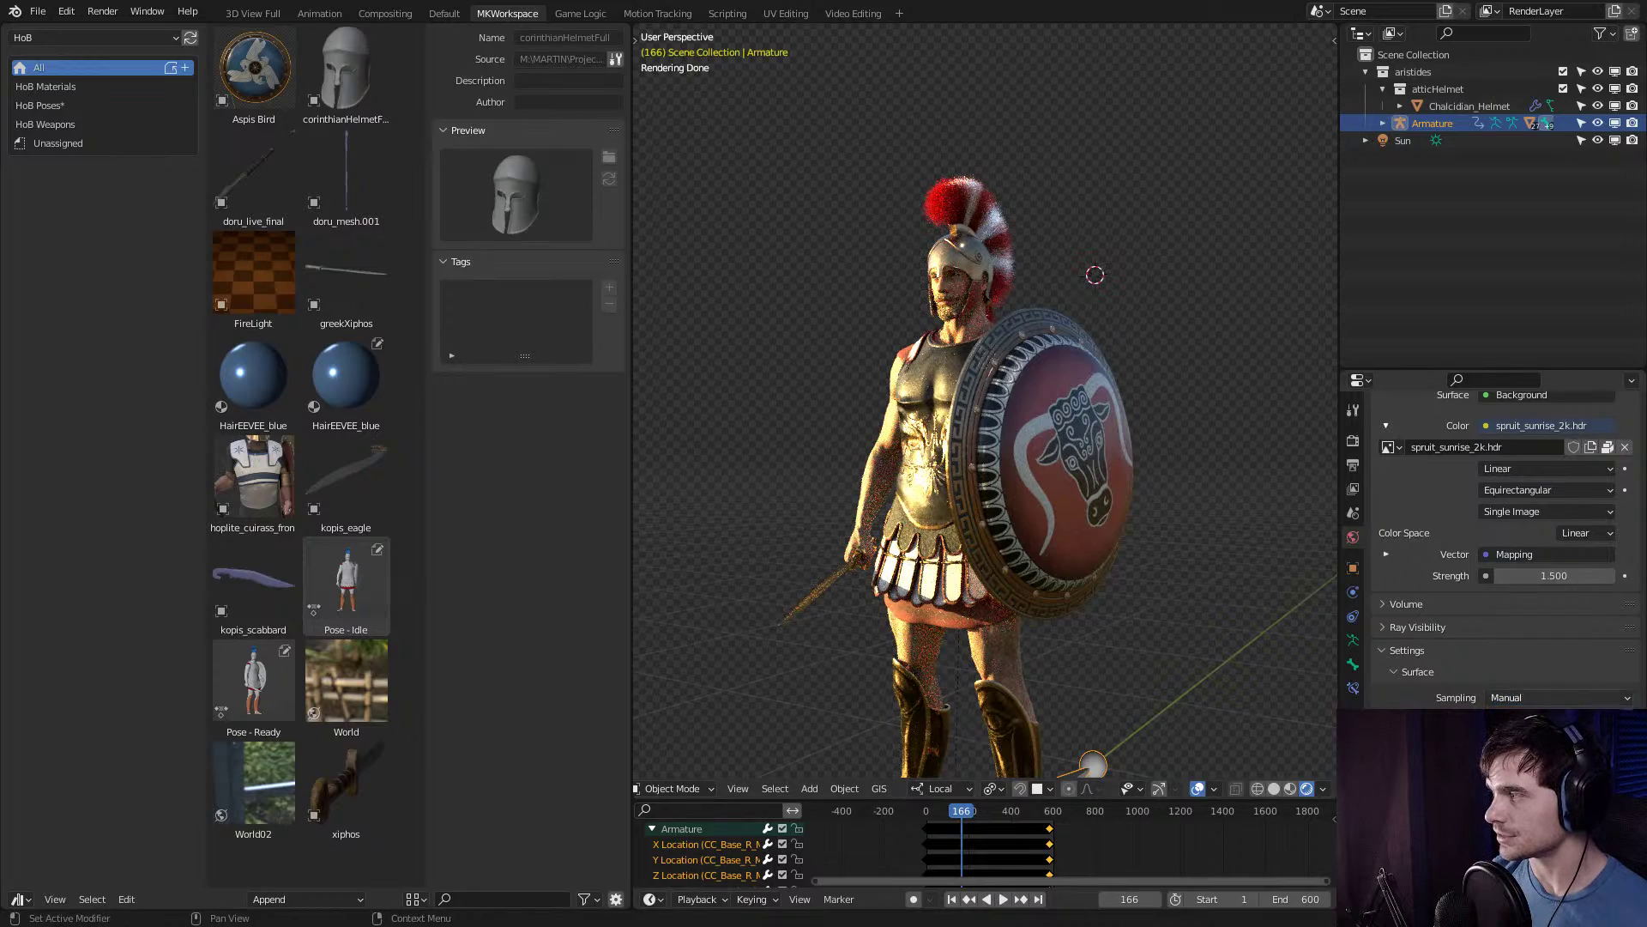
pyautogui.moveTo(1030, 429); pyautogui.dragTo(755, 442, button='middle')
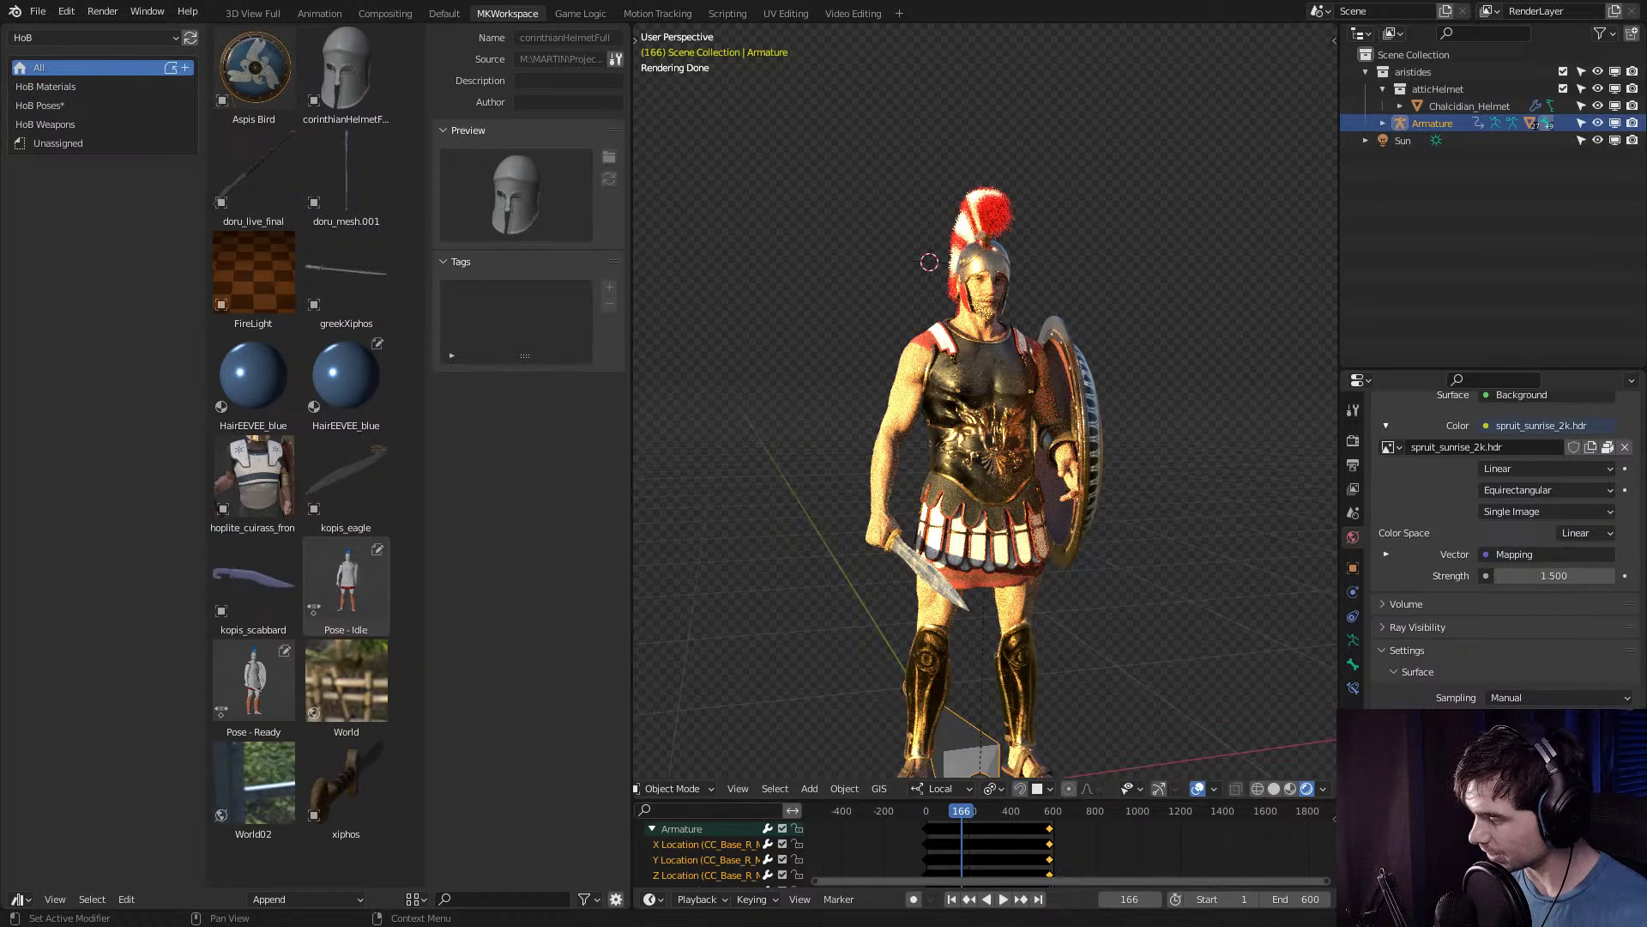
pyautogui.moveTo(1030, 429); pyautogui.dragTo(858, 433, button='middle')
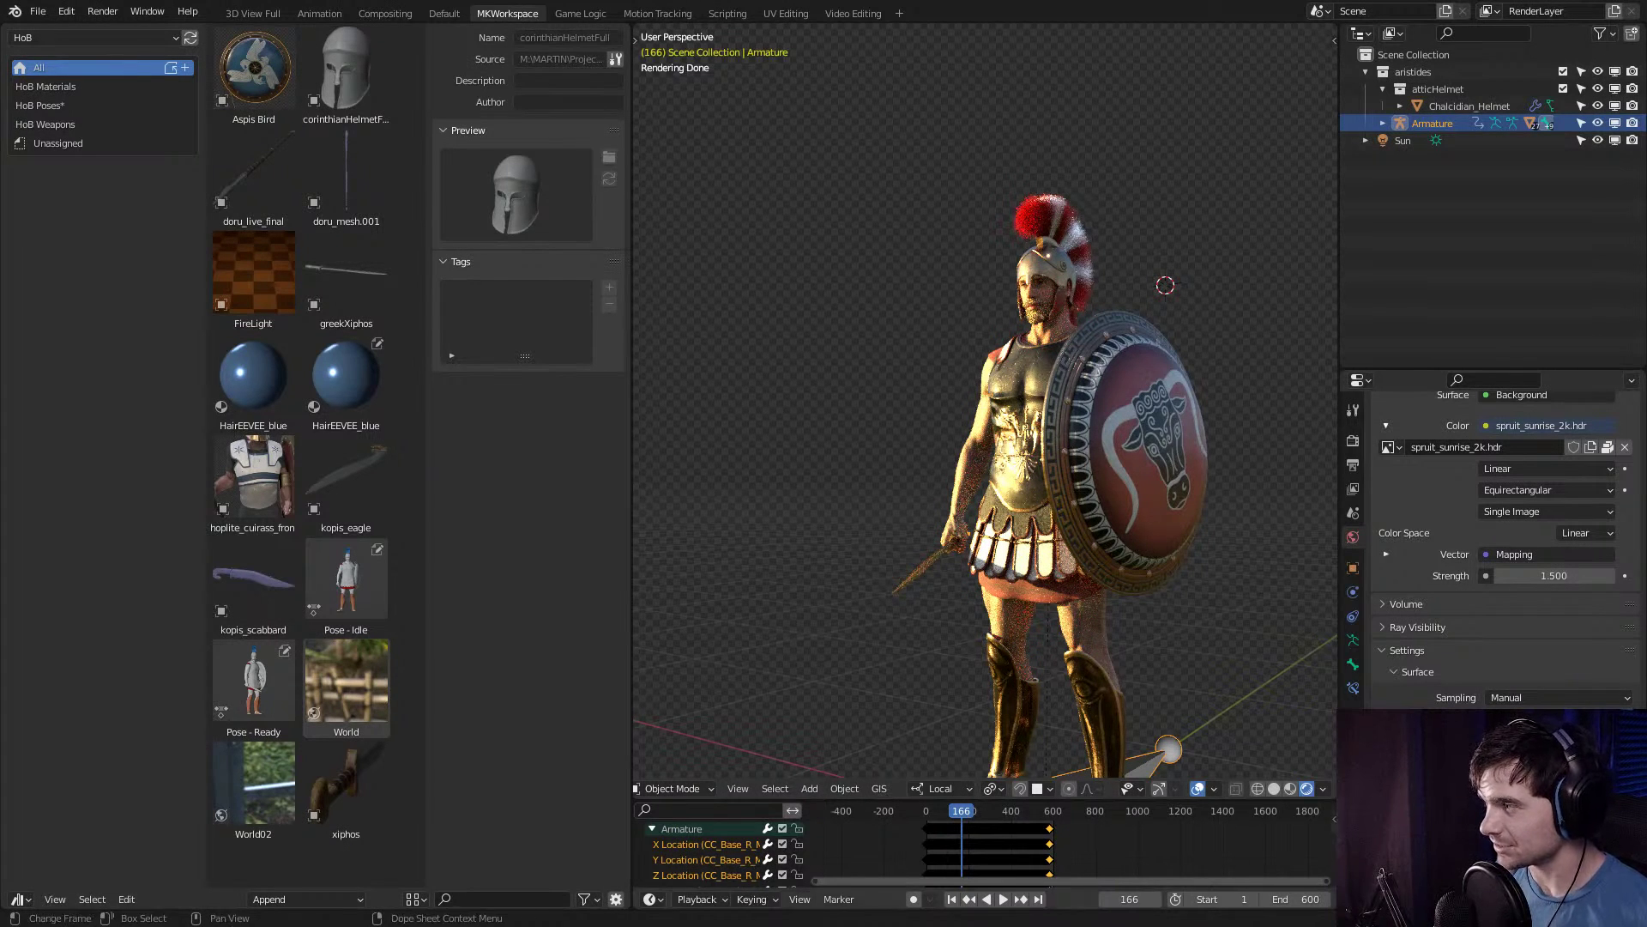
# Switch the viewport to solid shading with the whole soldier in view.
pyautogui.press('z')
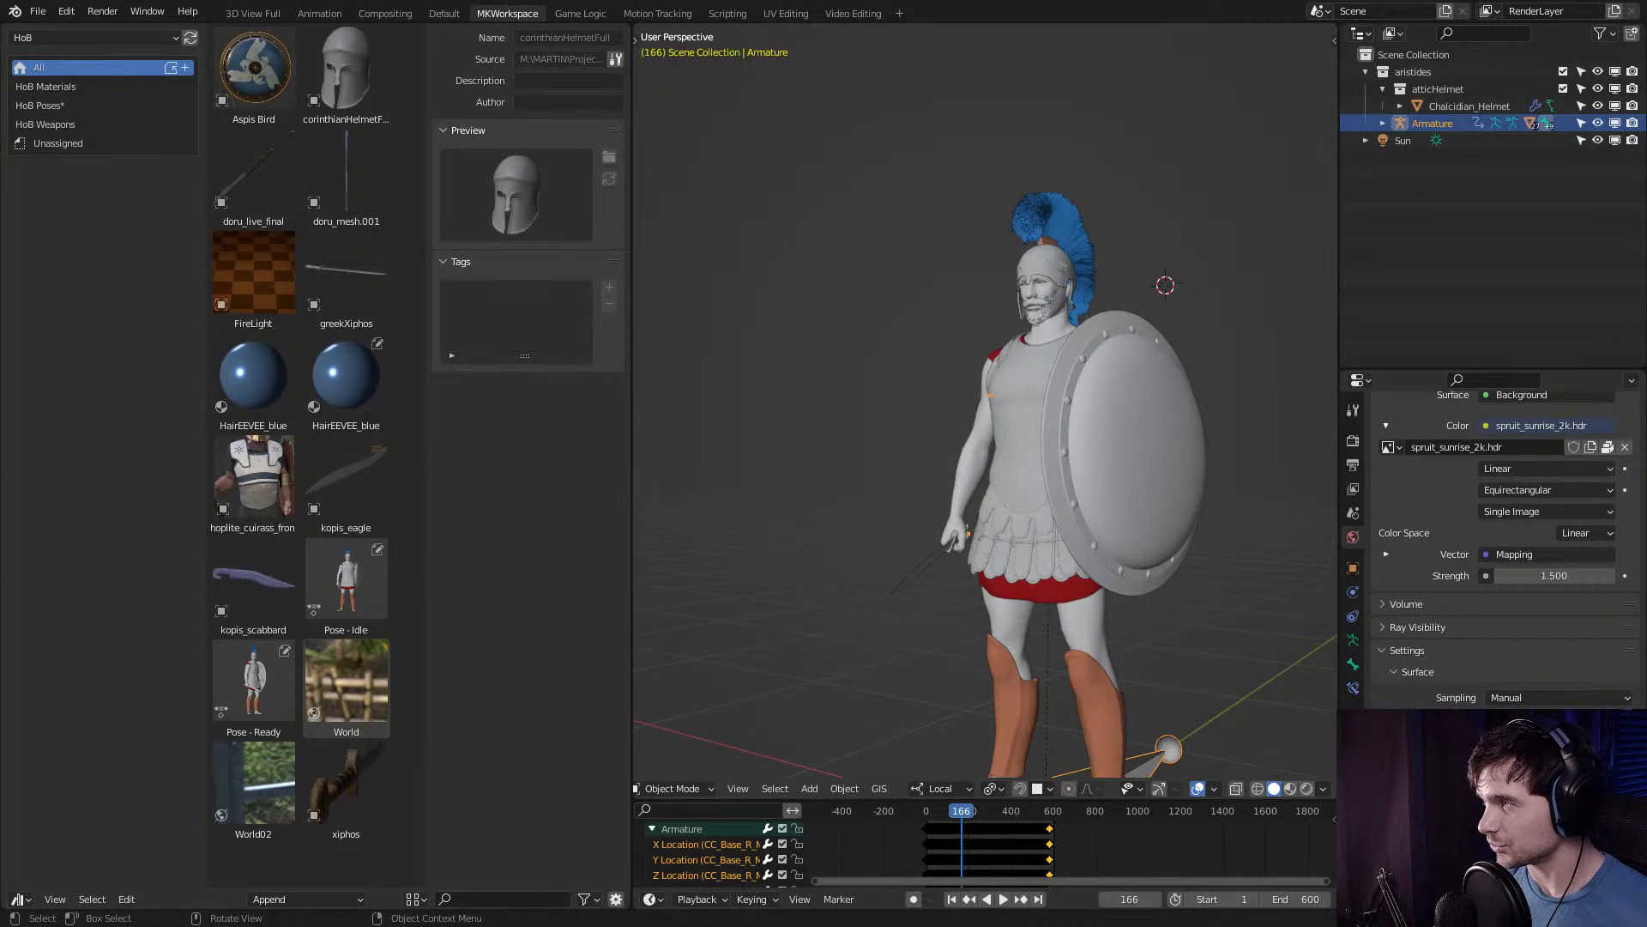
pyautogui.moveTo(987, 429); pyautogui.dragTo(1088, 451, button='middle')
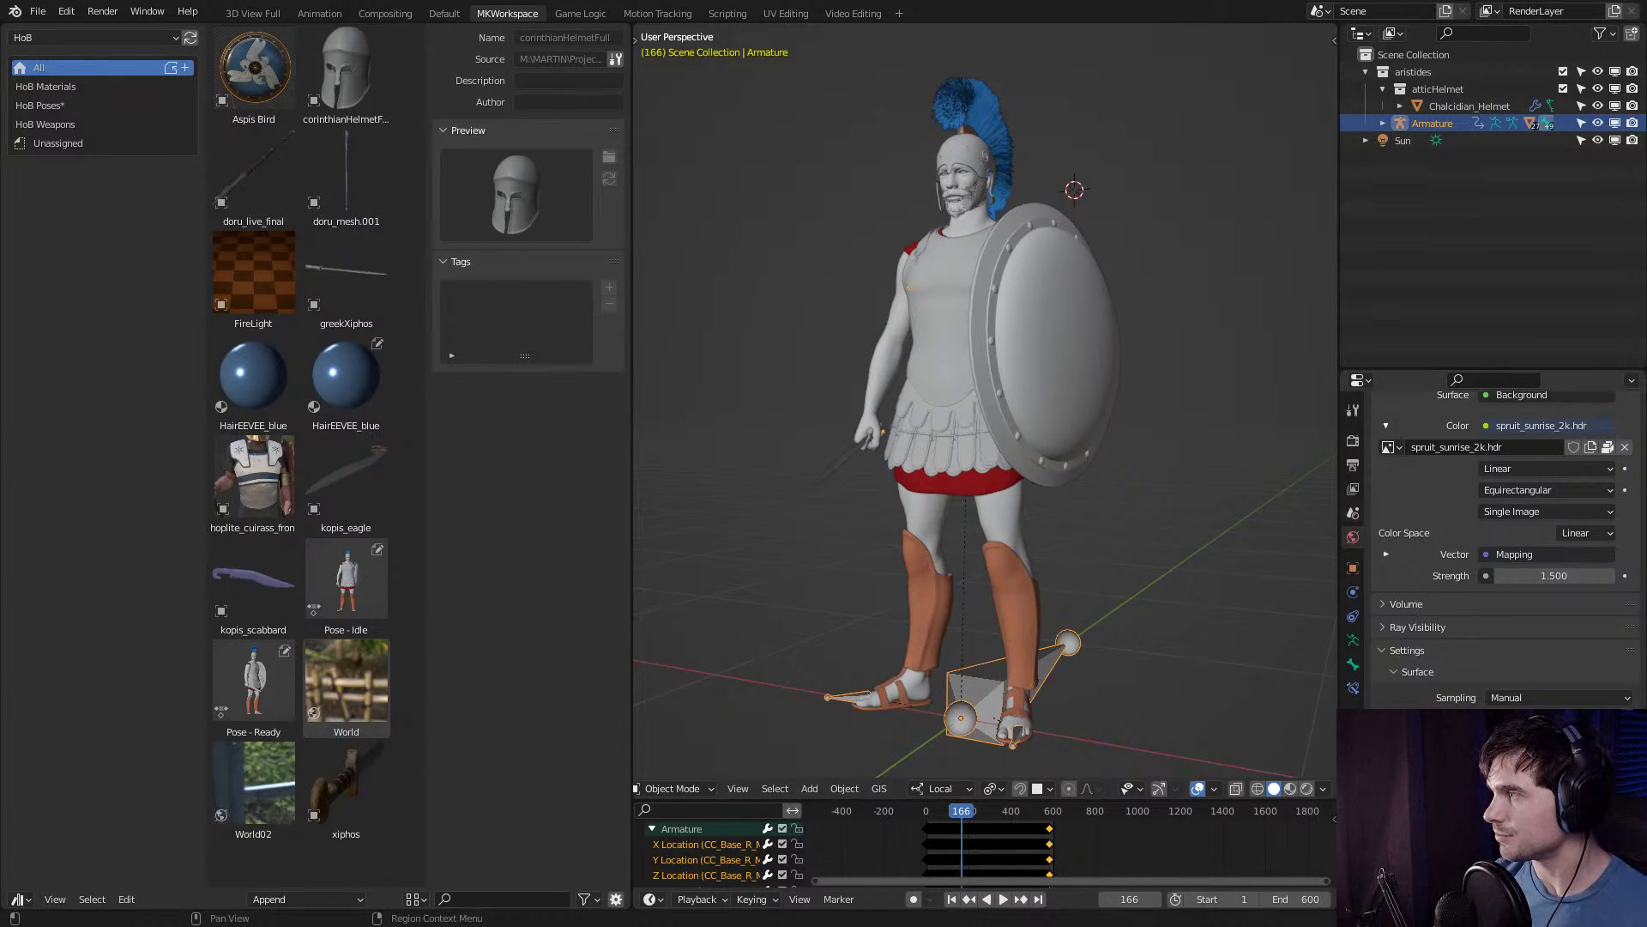
# Review the Cycles viewport and render sampling settings and the world's surface settings.
pyautogui.click(1353, 512)
pyautogui.click(1353, 440)
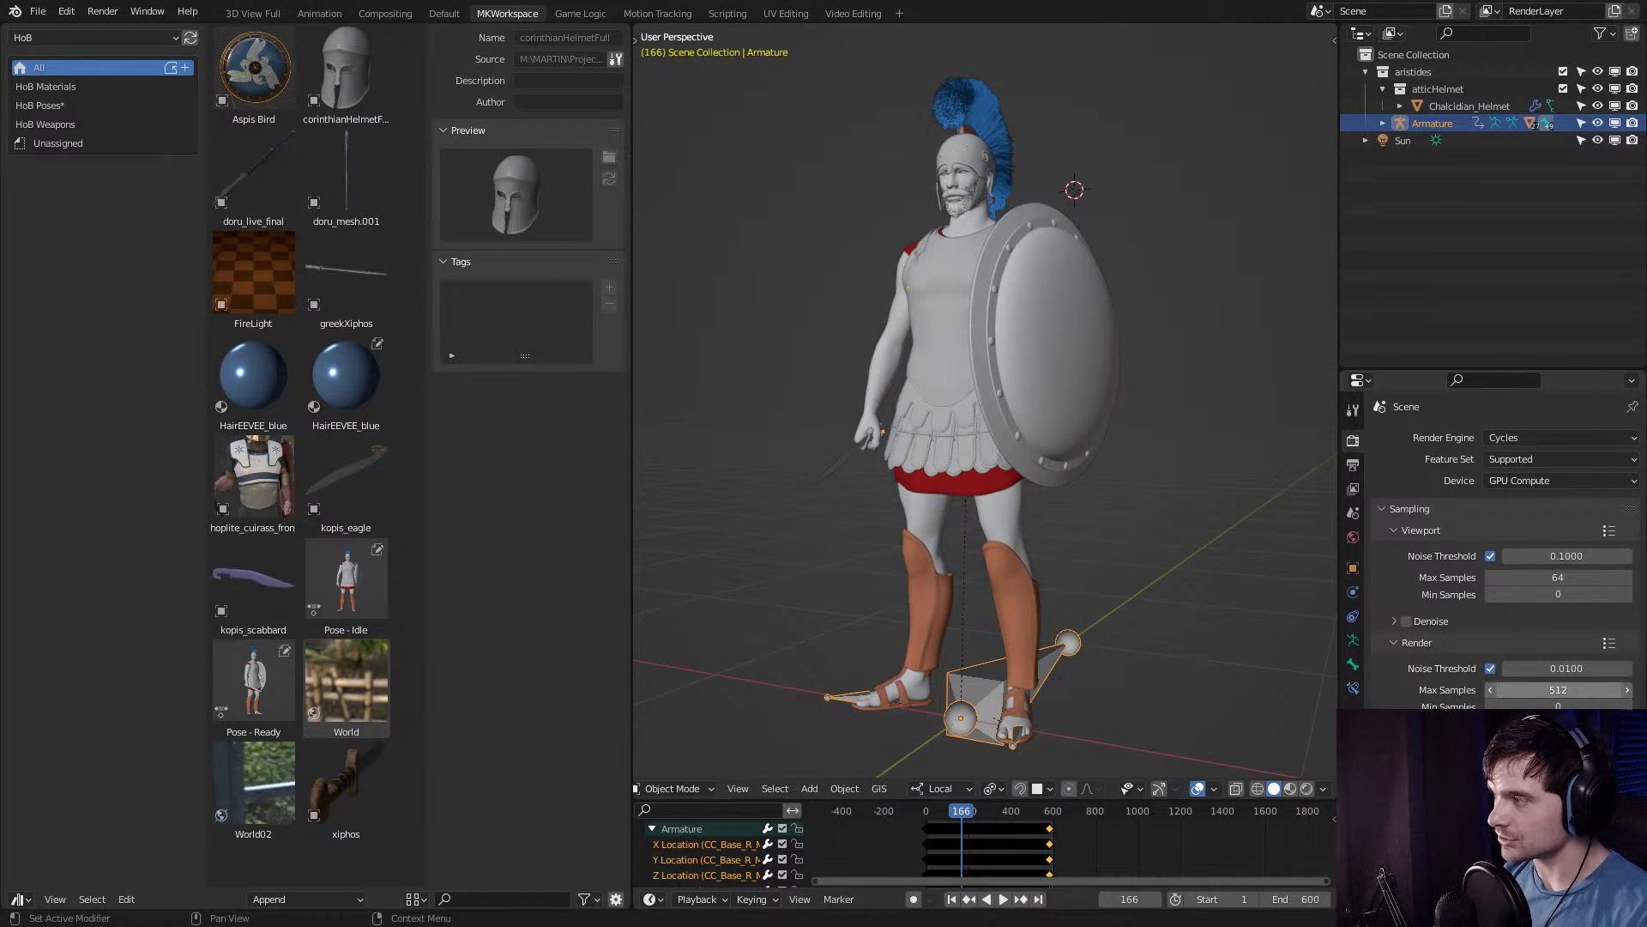
pyautogui.click(1353, 537)
pyautogui.scroll(-3, 1506, 549)
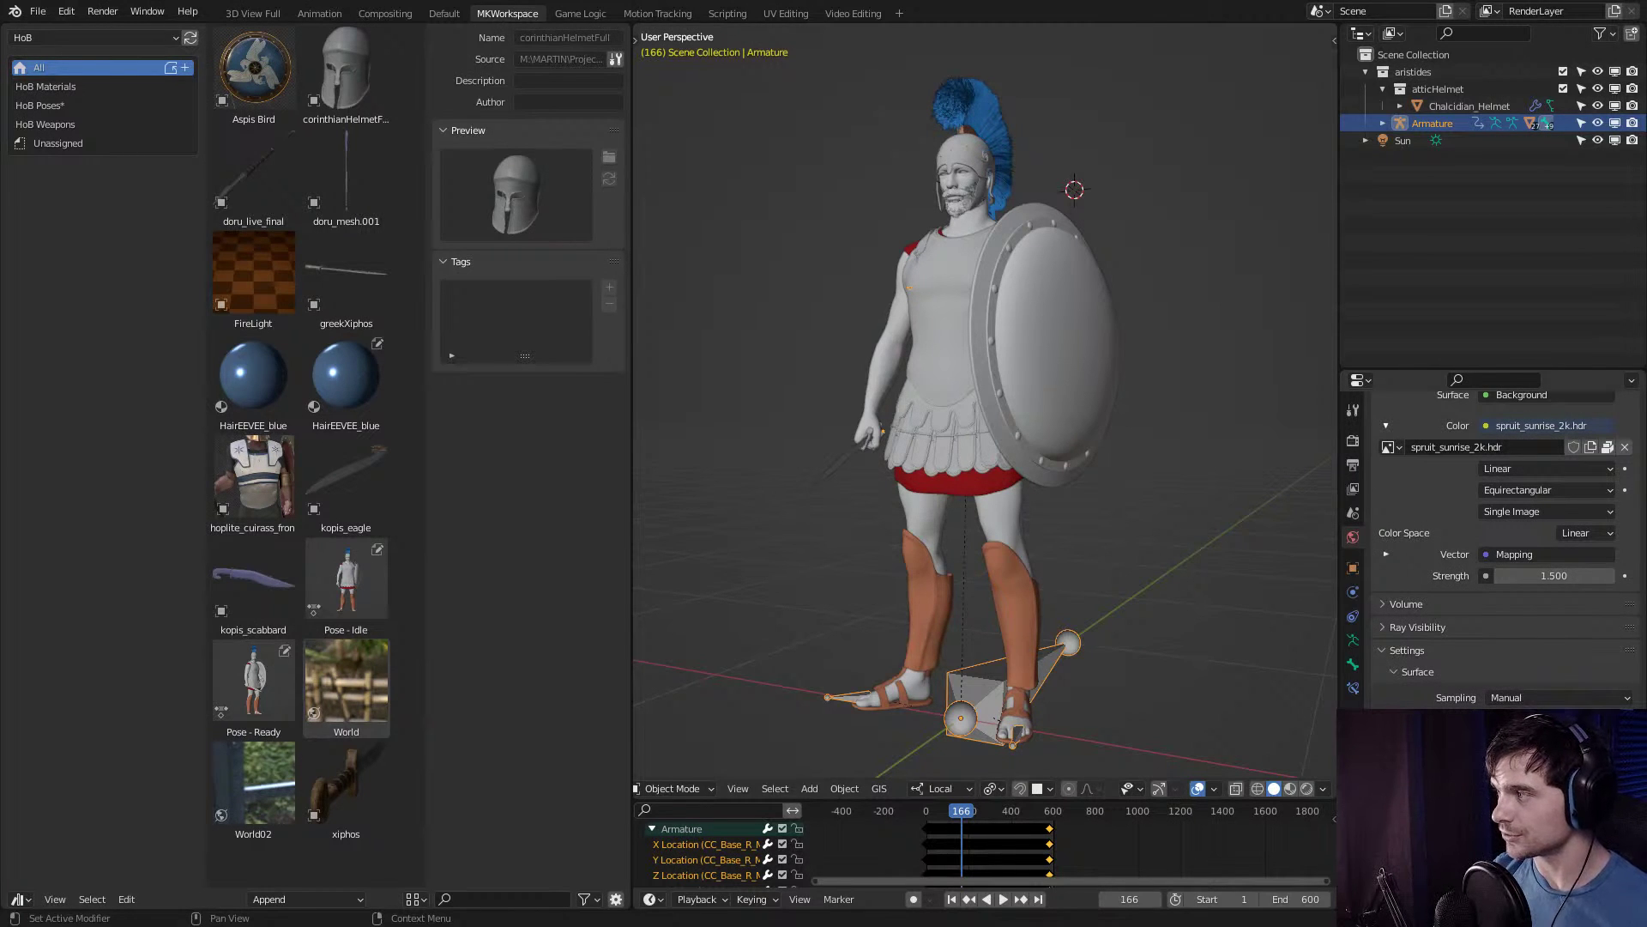
pyautogui.click(1353, 440)
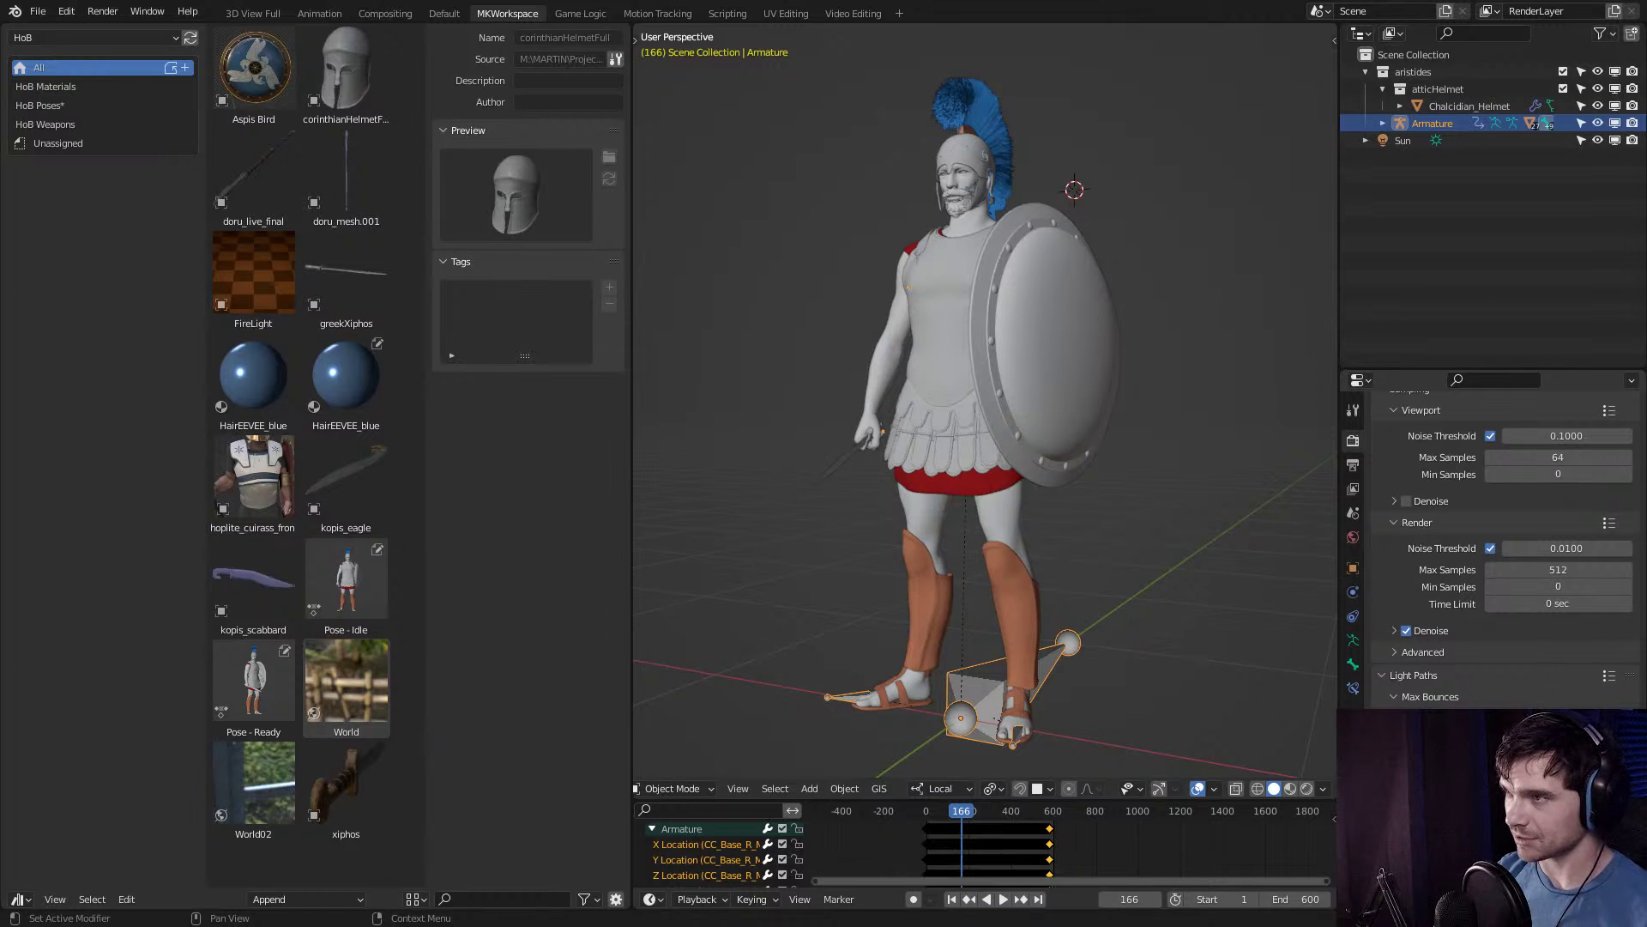
pyautogui.scroll(3, 1558, 559)
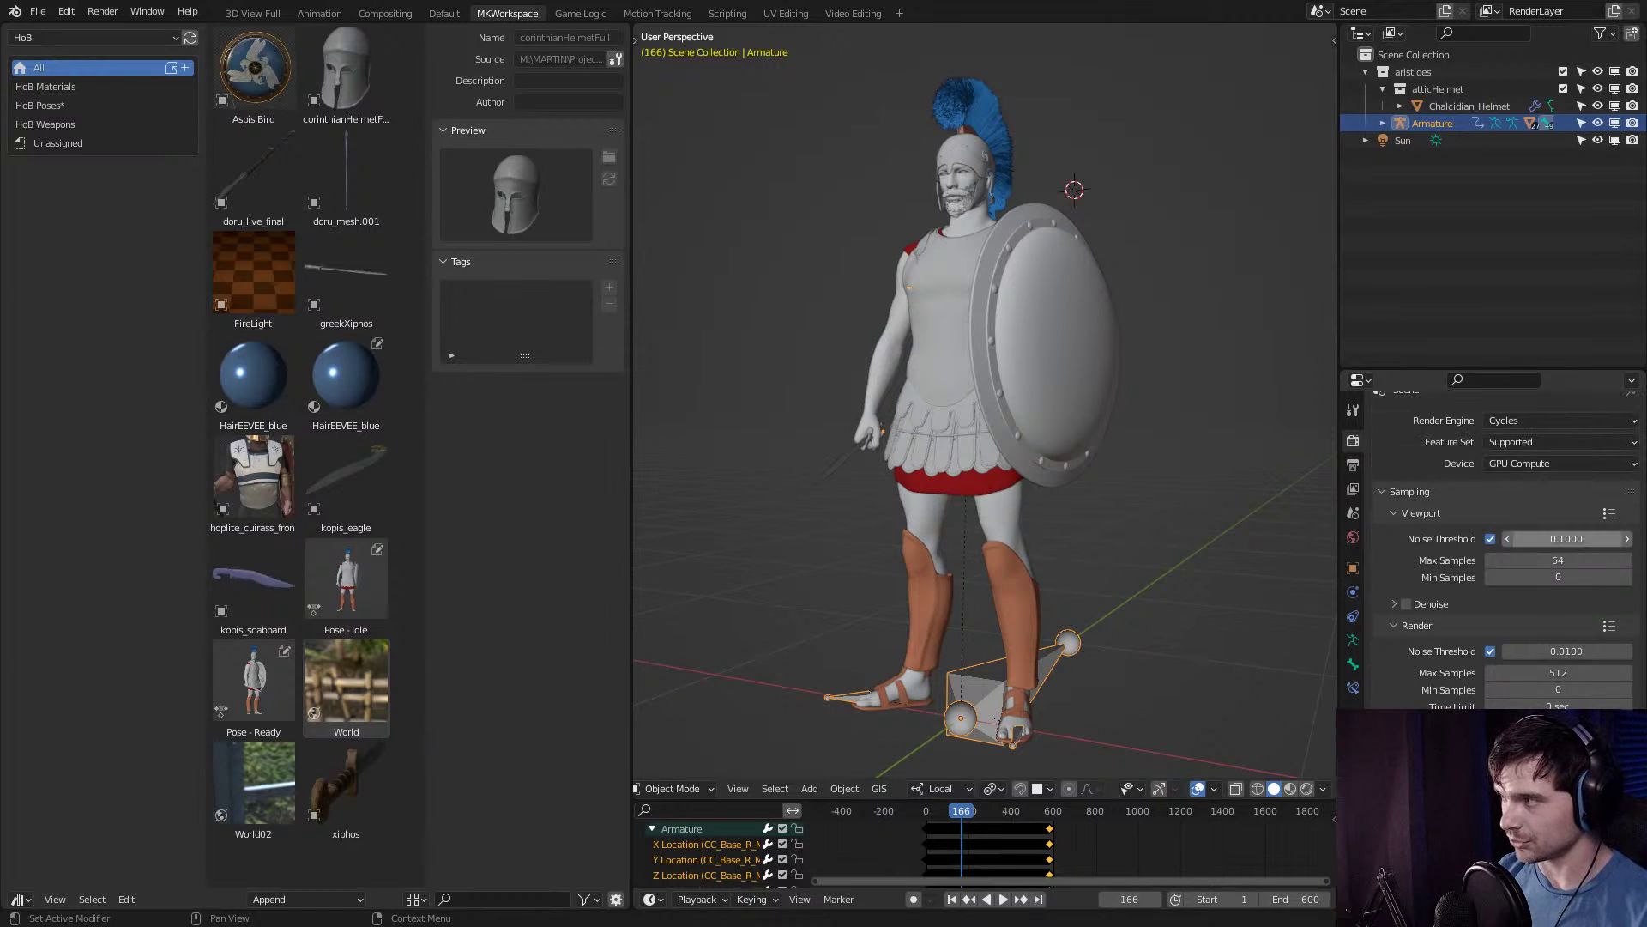
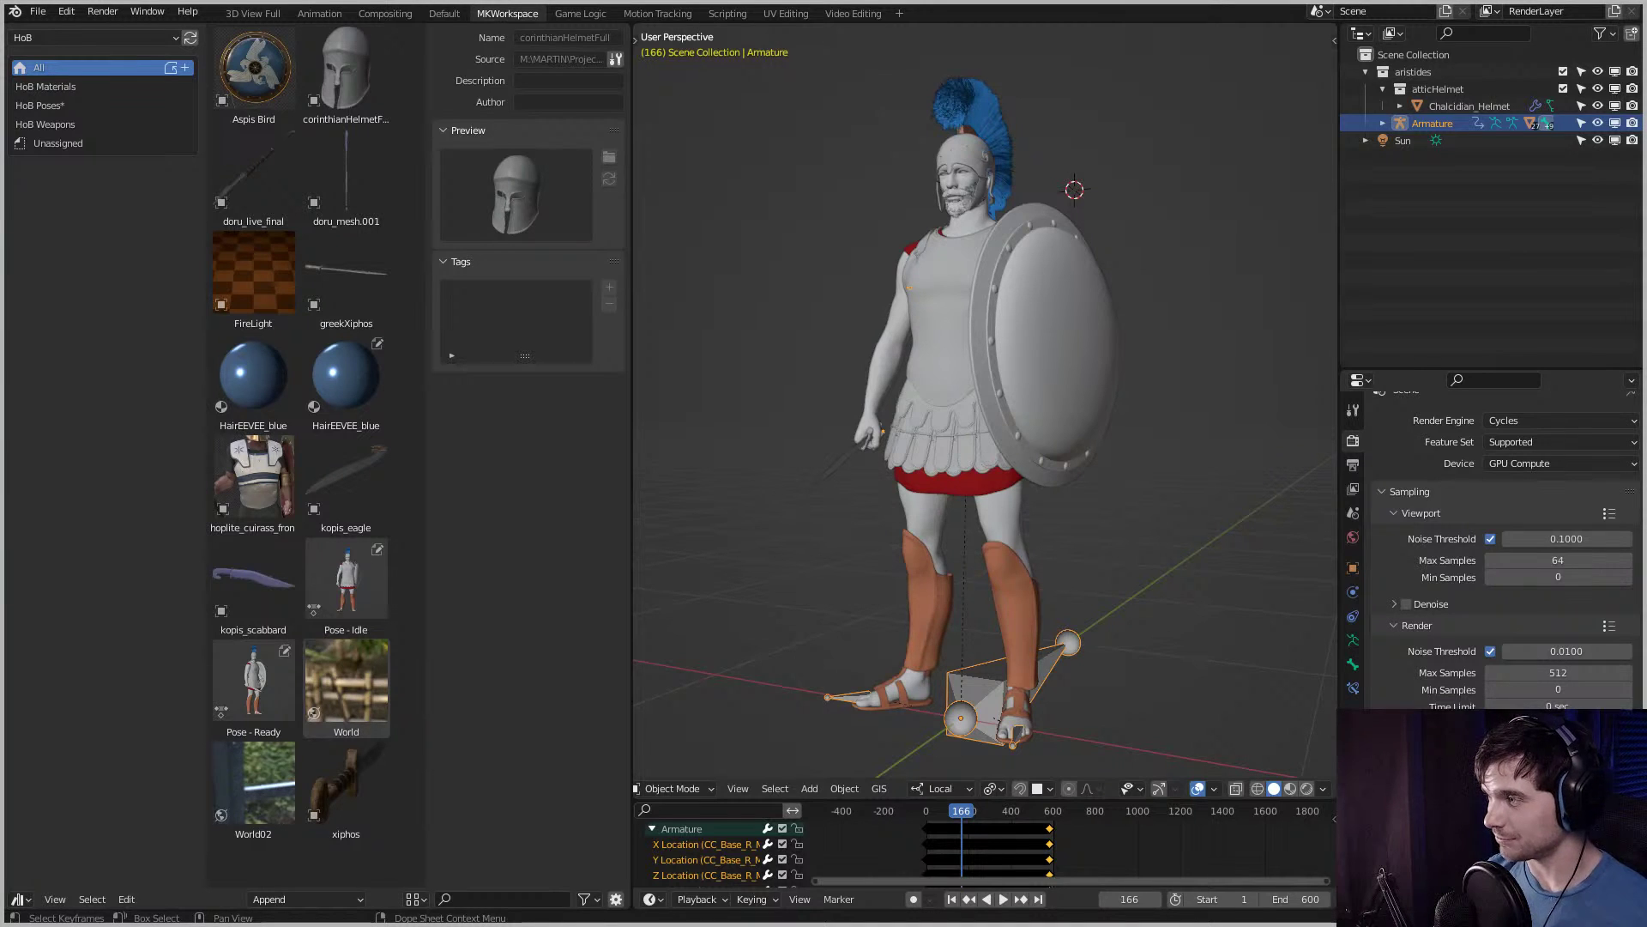
# Deselect the armature and hide the asset details sidebar in the asset browser.
pyautogui.moveTo(1116, 429); pyautogui.dragTo(943, 429, button='middle')
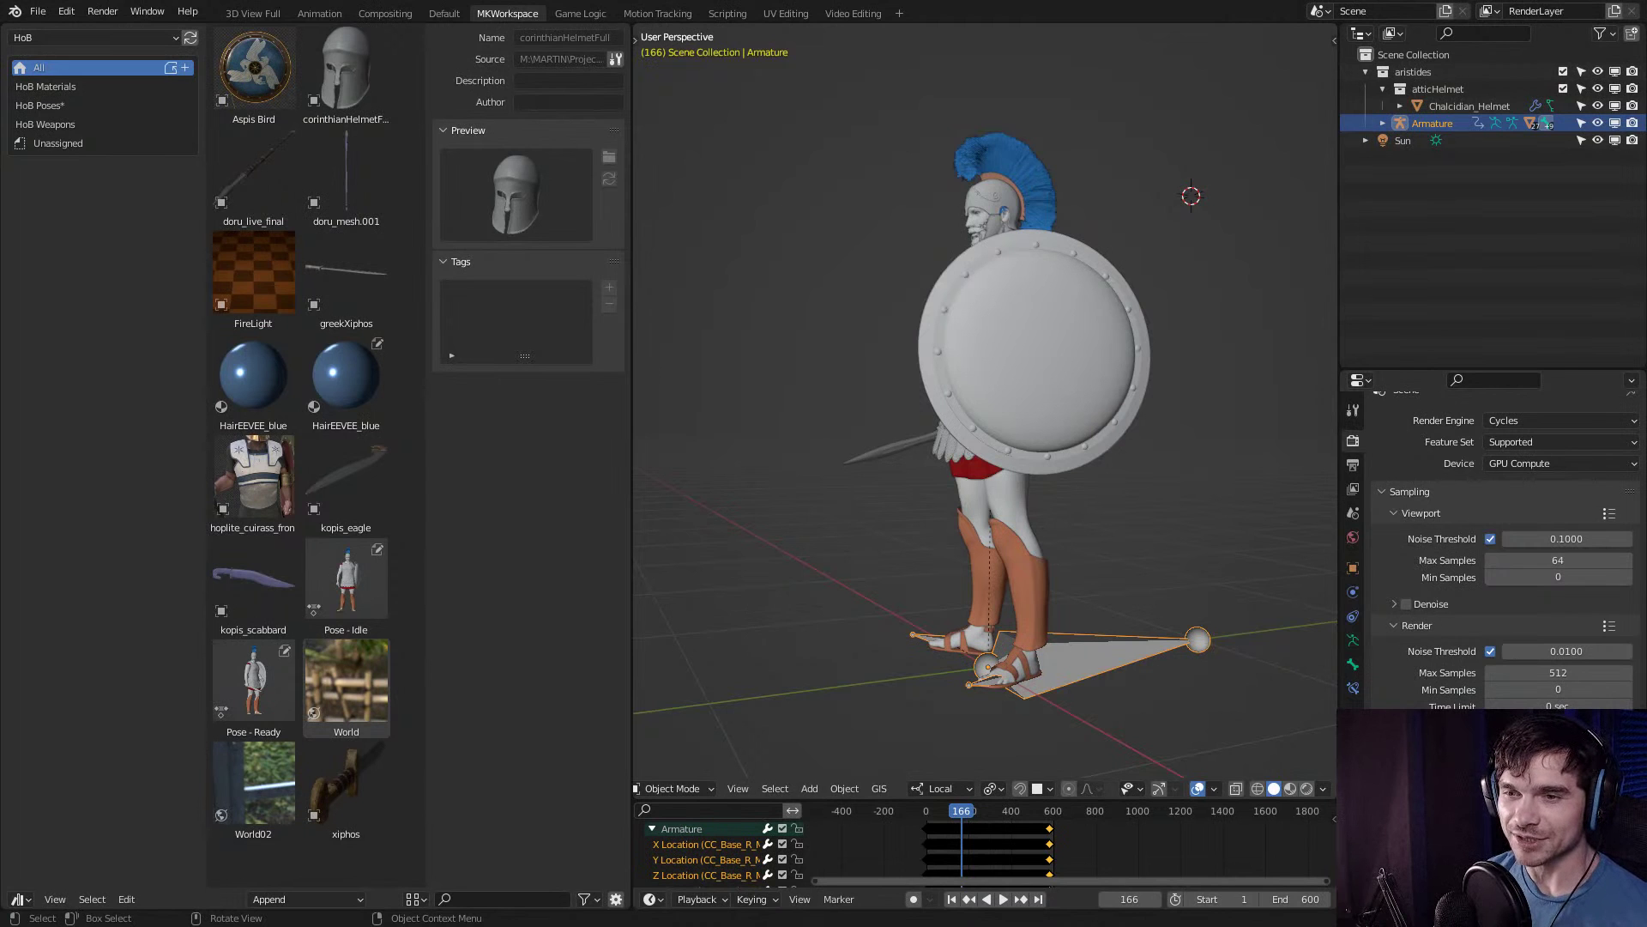
pyautogui.moveTo(987, 429); pyautogui.dragTo(1089, 429, button='middle')
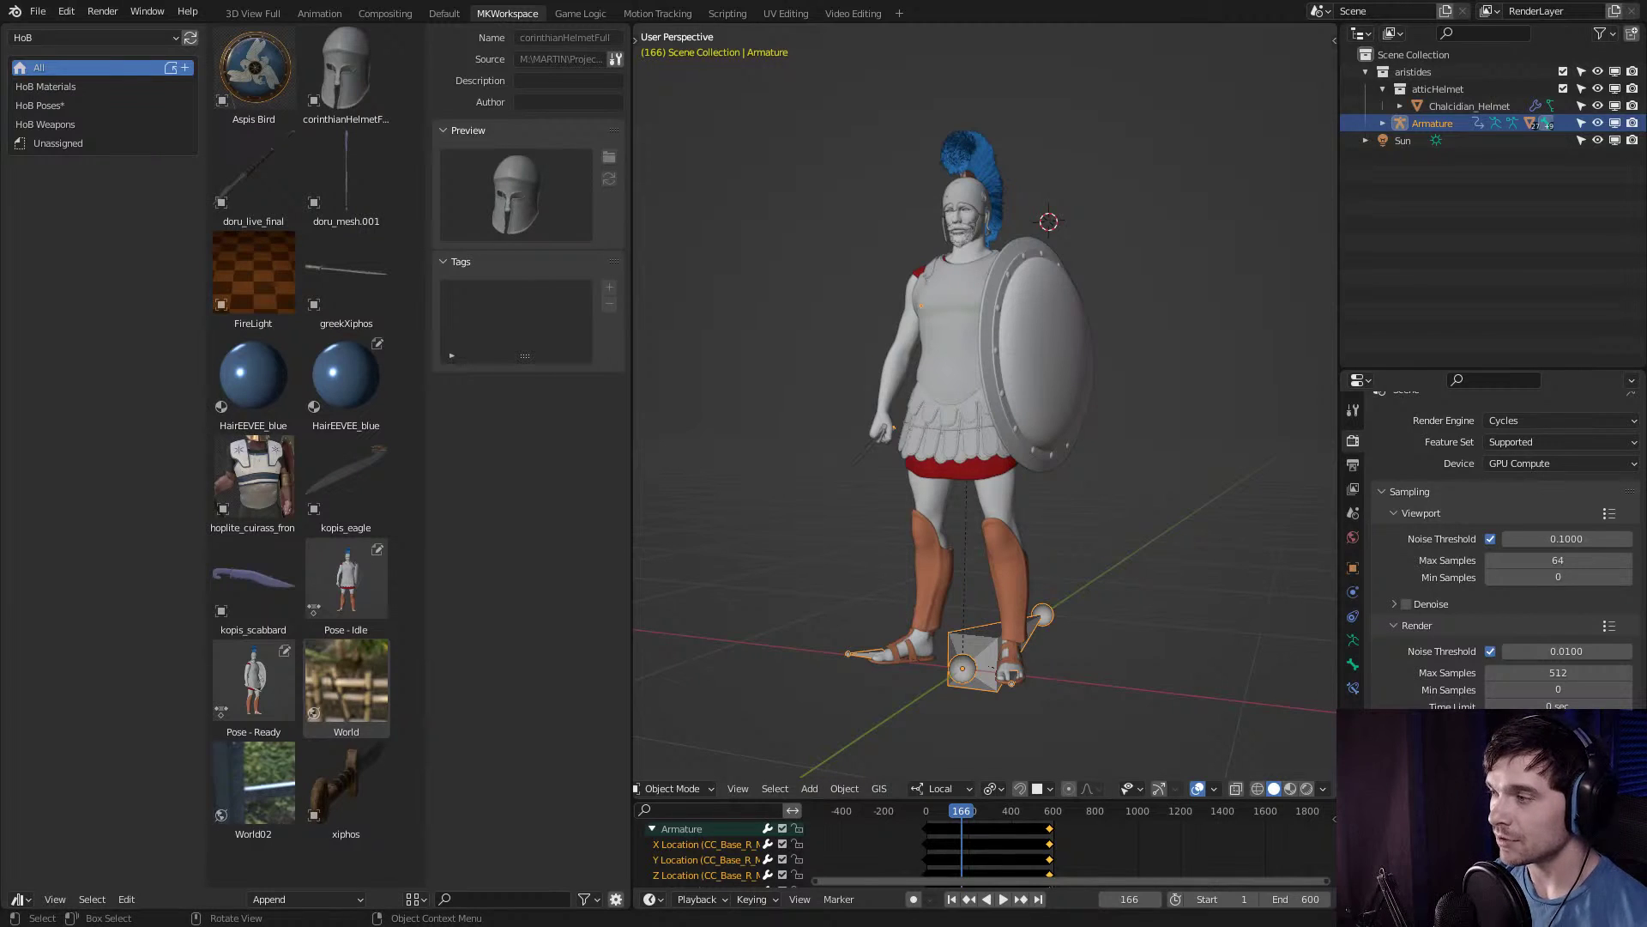
pyautogui.hotkey('alt', 'a')
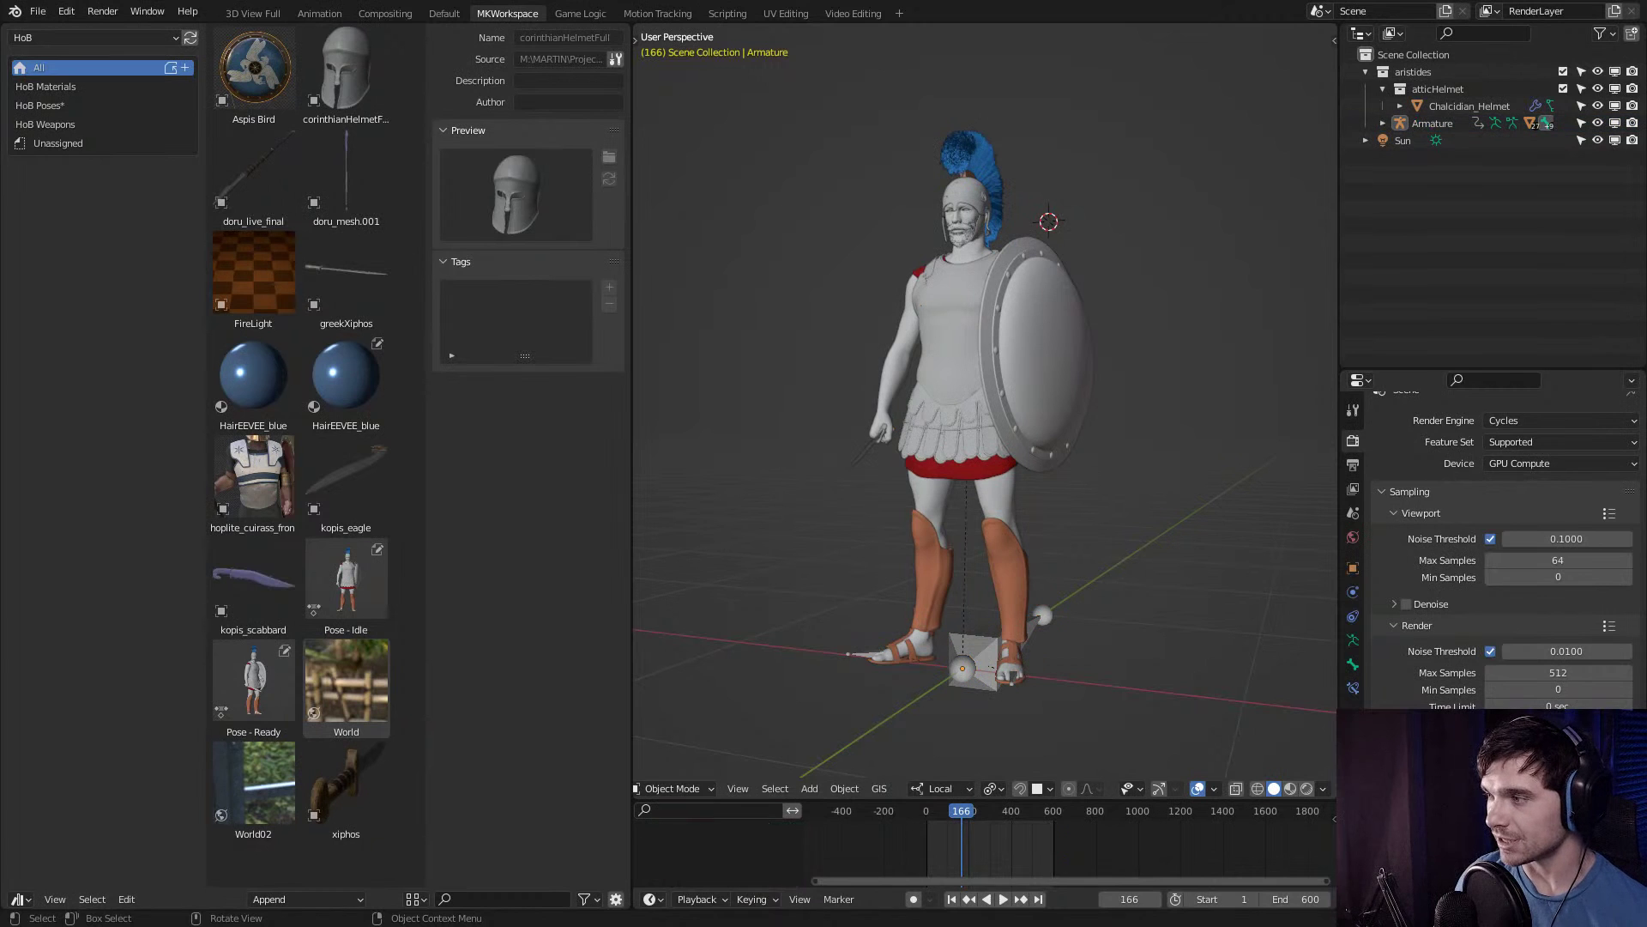
pyautogui.moveTo(987, 429)
pyautogui.mouseDown(button='middle')
pyautogui.moveTo(849, 442)
pyautogui.moveTo(961, 433)
pyautogui.mouseUp(button='middle')
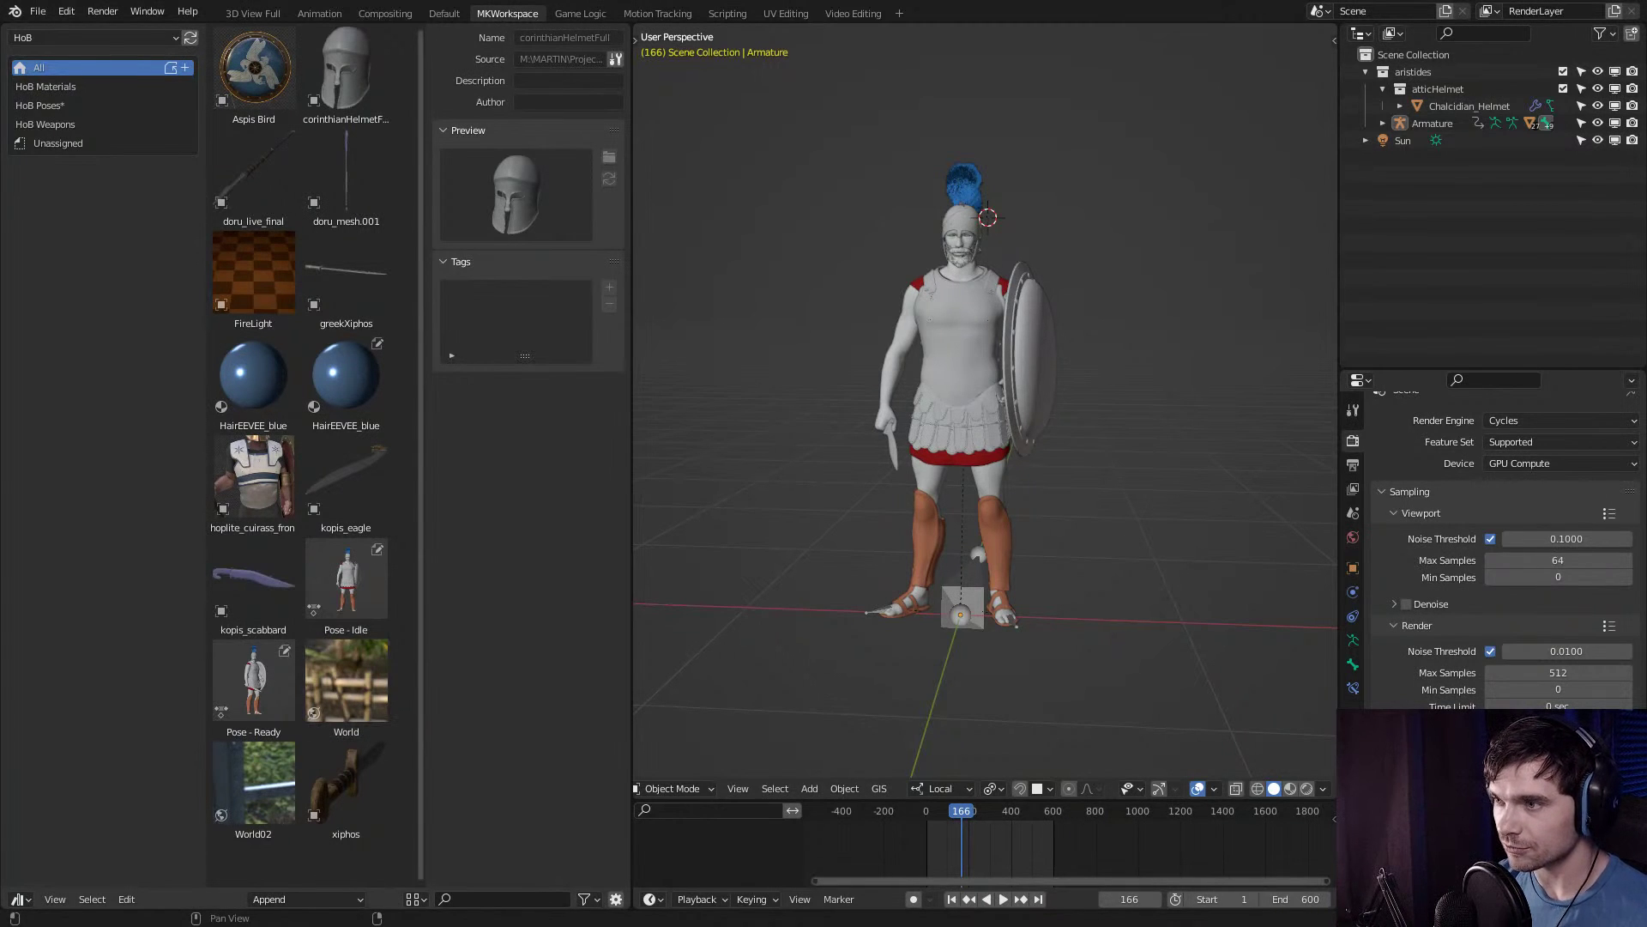
pyautogui.press('n')
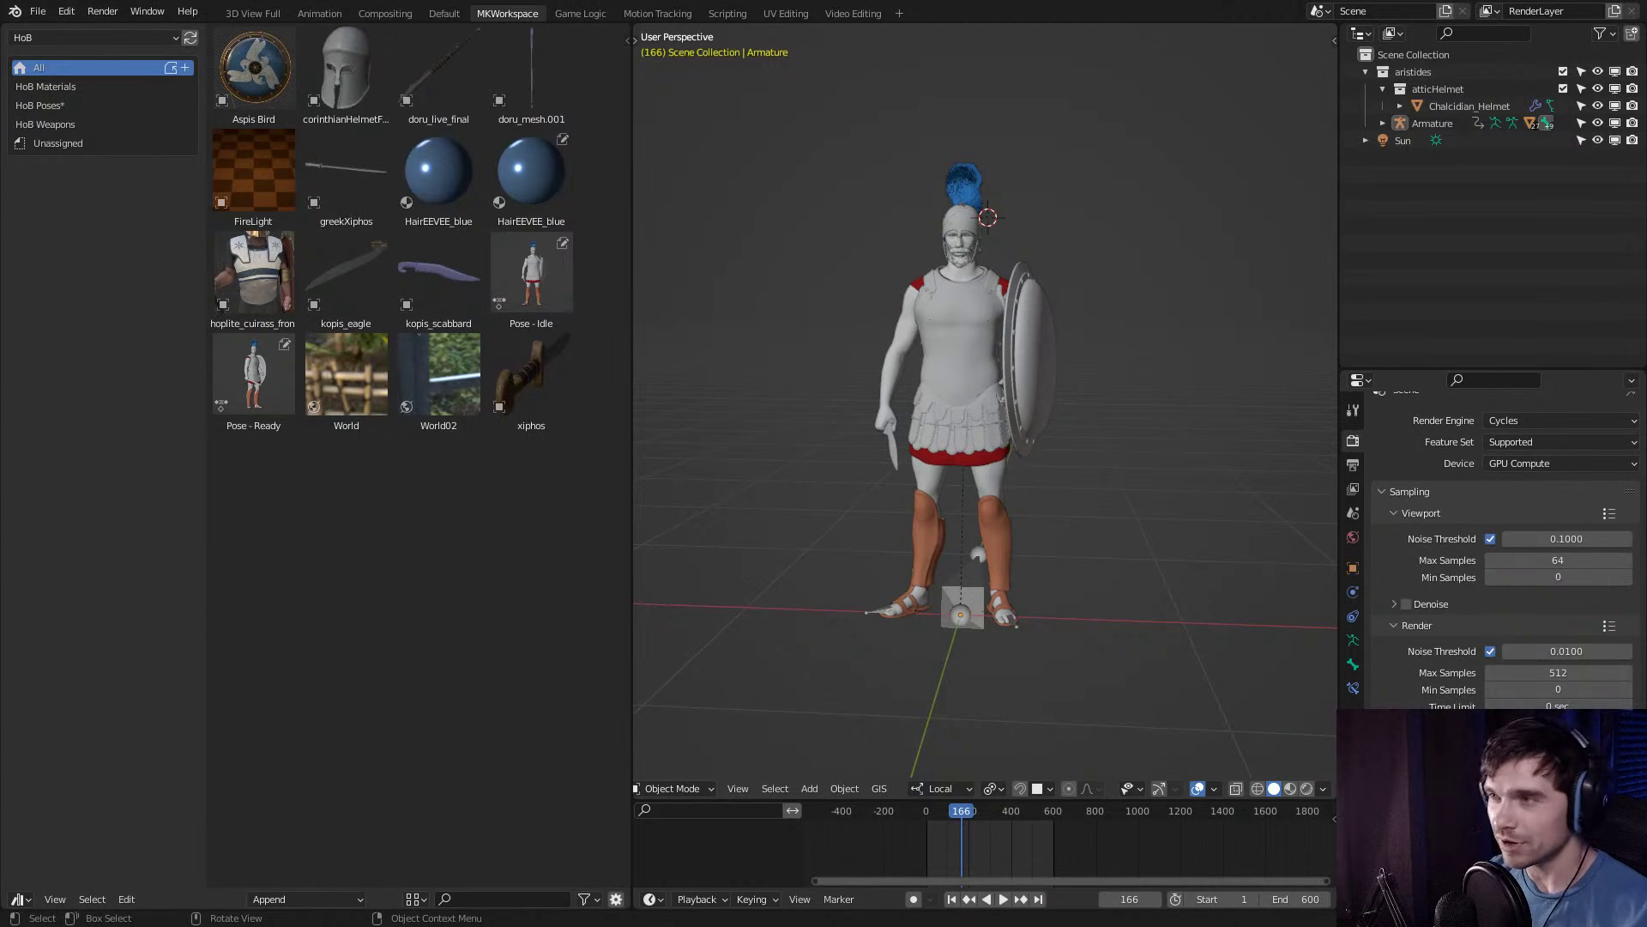
# Switch to the File Explorer window showing the _template folder and restore it to a smaller window over Blender.
pyautogui.moveTo(987, 429)
pyautogui.mouseDown(button='middle')
pyautogui.moveTo(755, 433)
pyautogui.moveTo(969, 434)
pyautogui.mouseUp(button='middle')
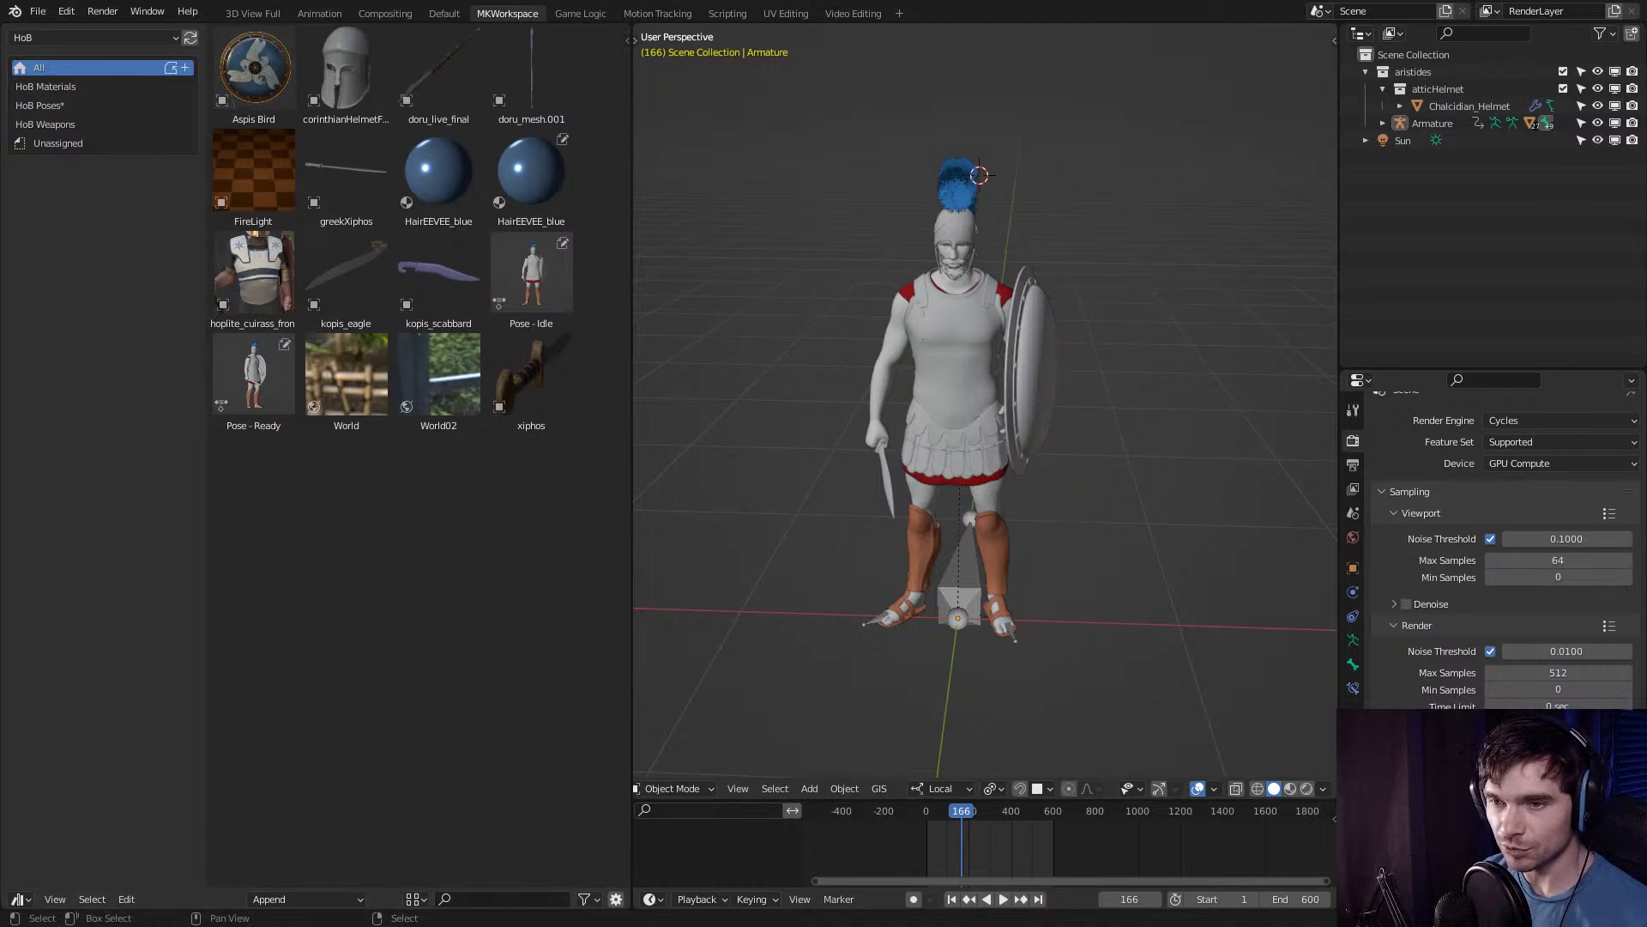
pyautogui.hotkey('alt', 'Tab')
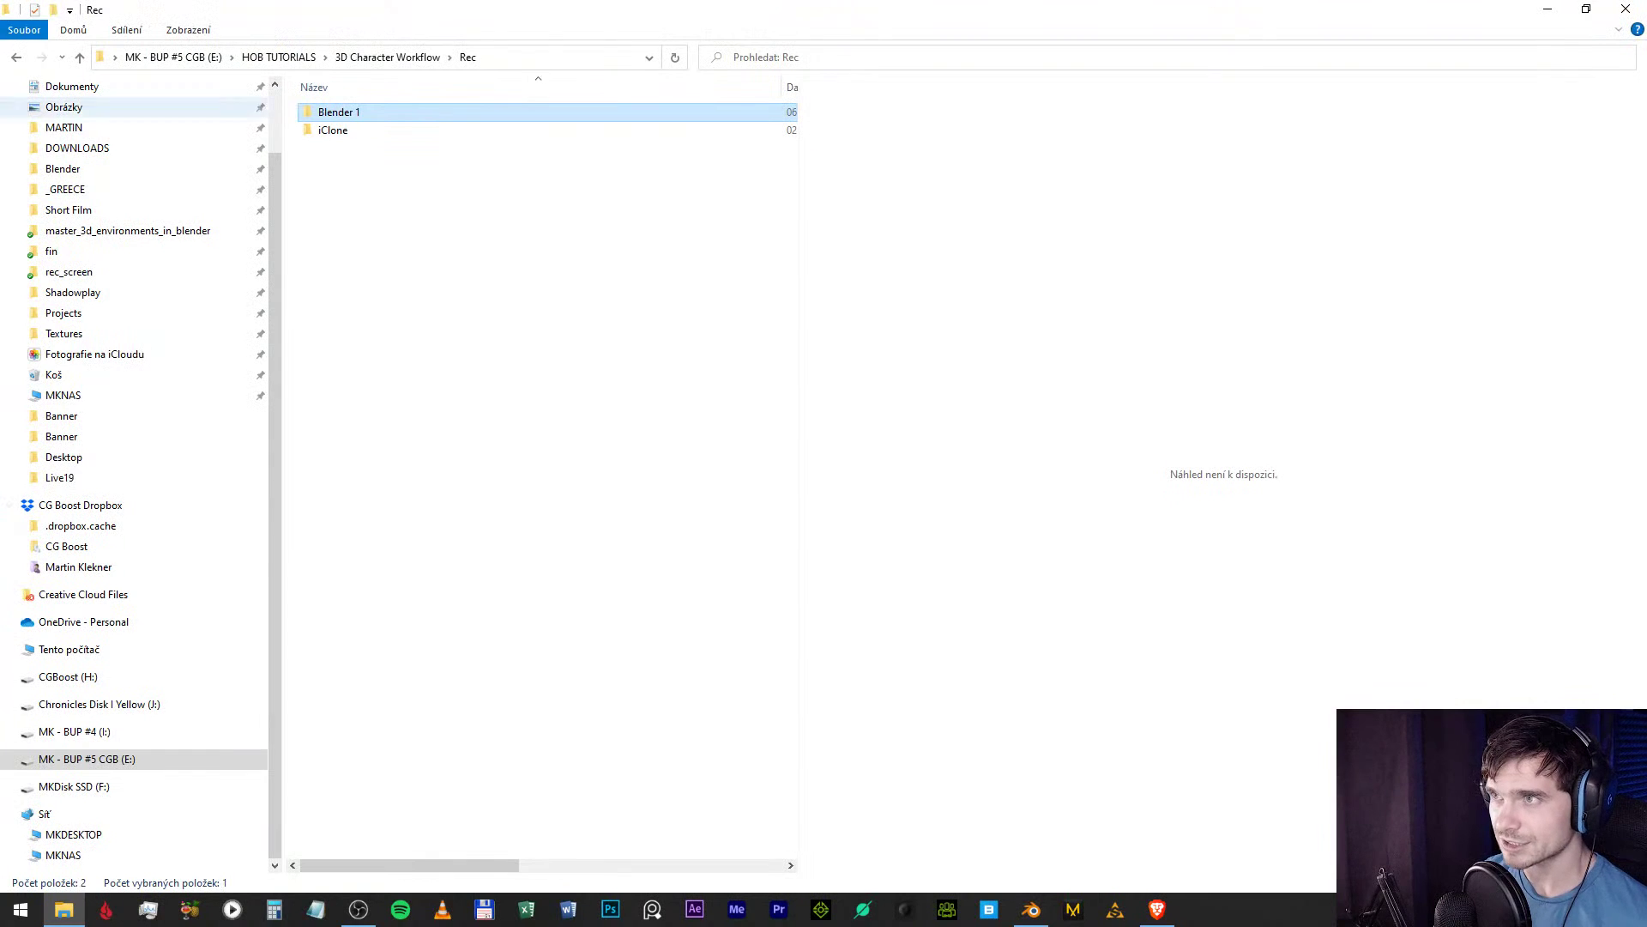
pyautogui.hotkey('alt', 'Tab')
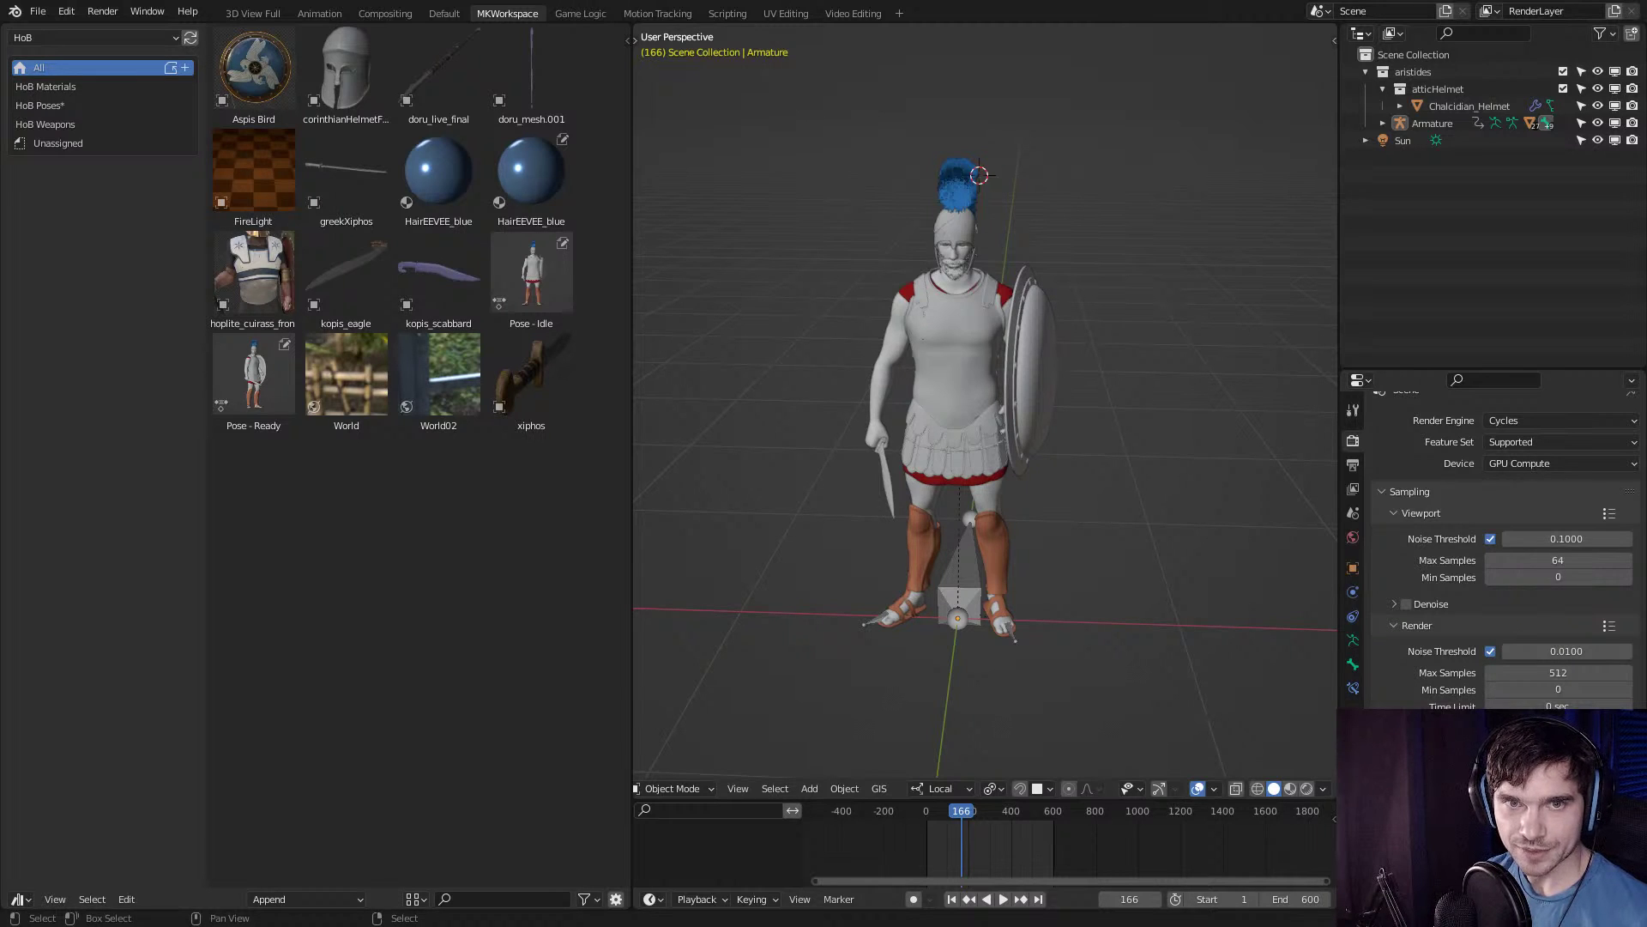
pyautogui.hotkey('alt', 'Tab')
pyautogui.moveTo(853, 63); pyautogui.dragTo(732, 221)
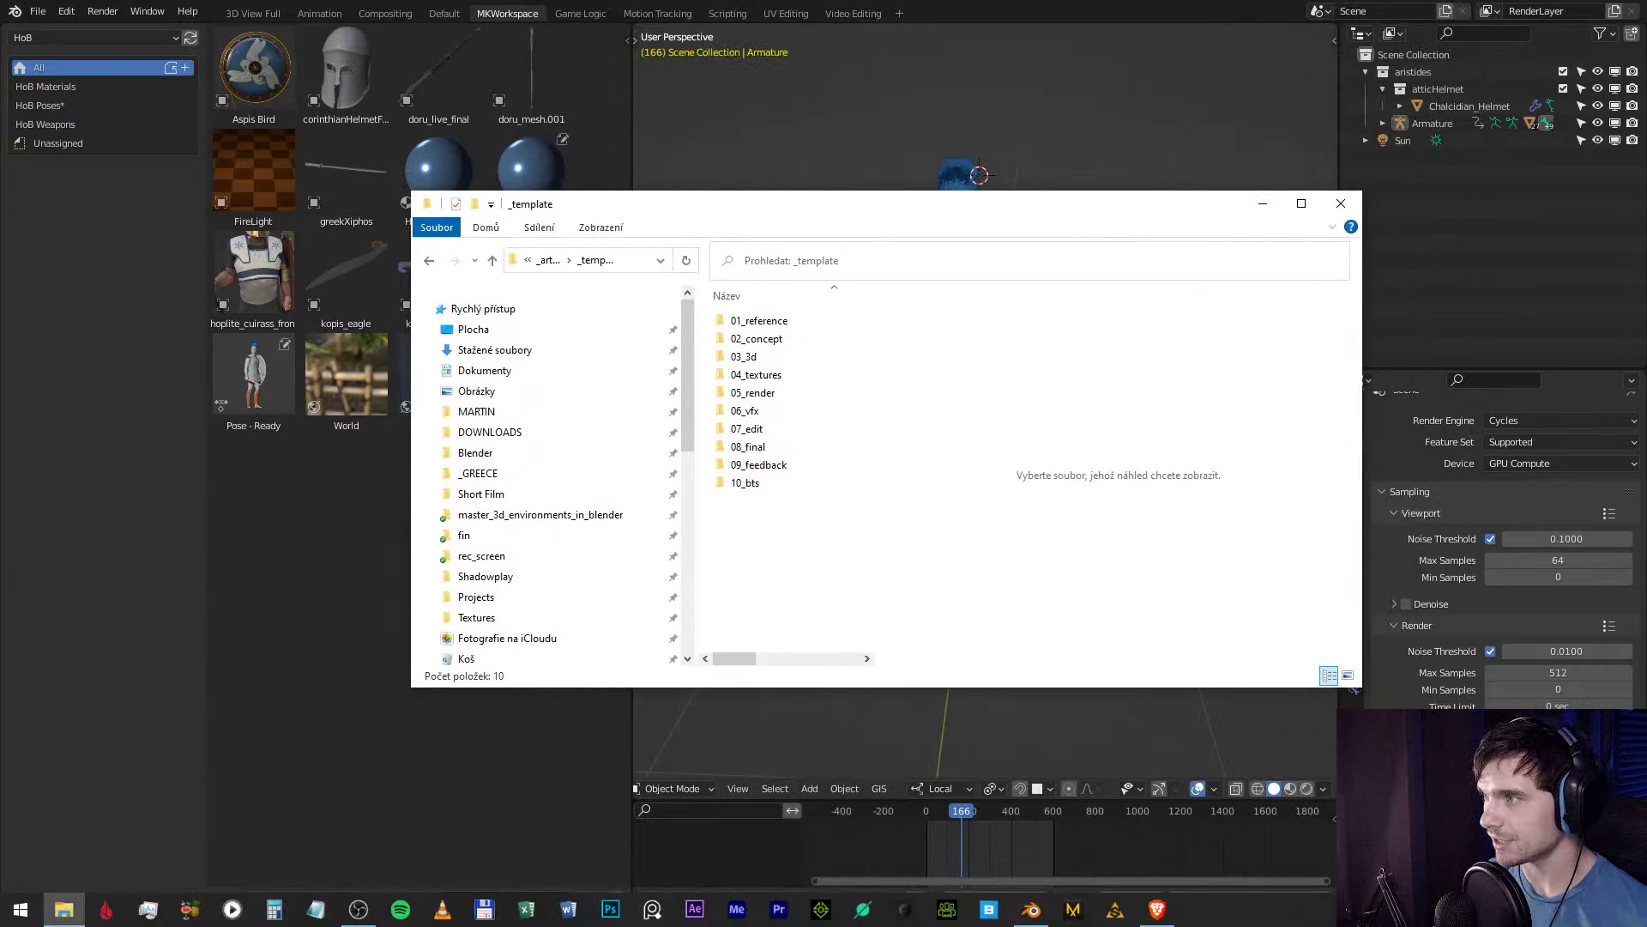
# Examine the project template's folders from 01_reference to 05_render, including the contents of 01_reference.
pyautogui.click(759, 321)
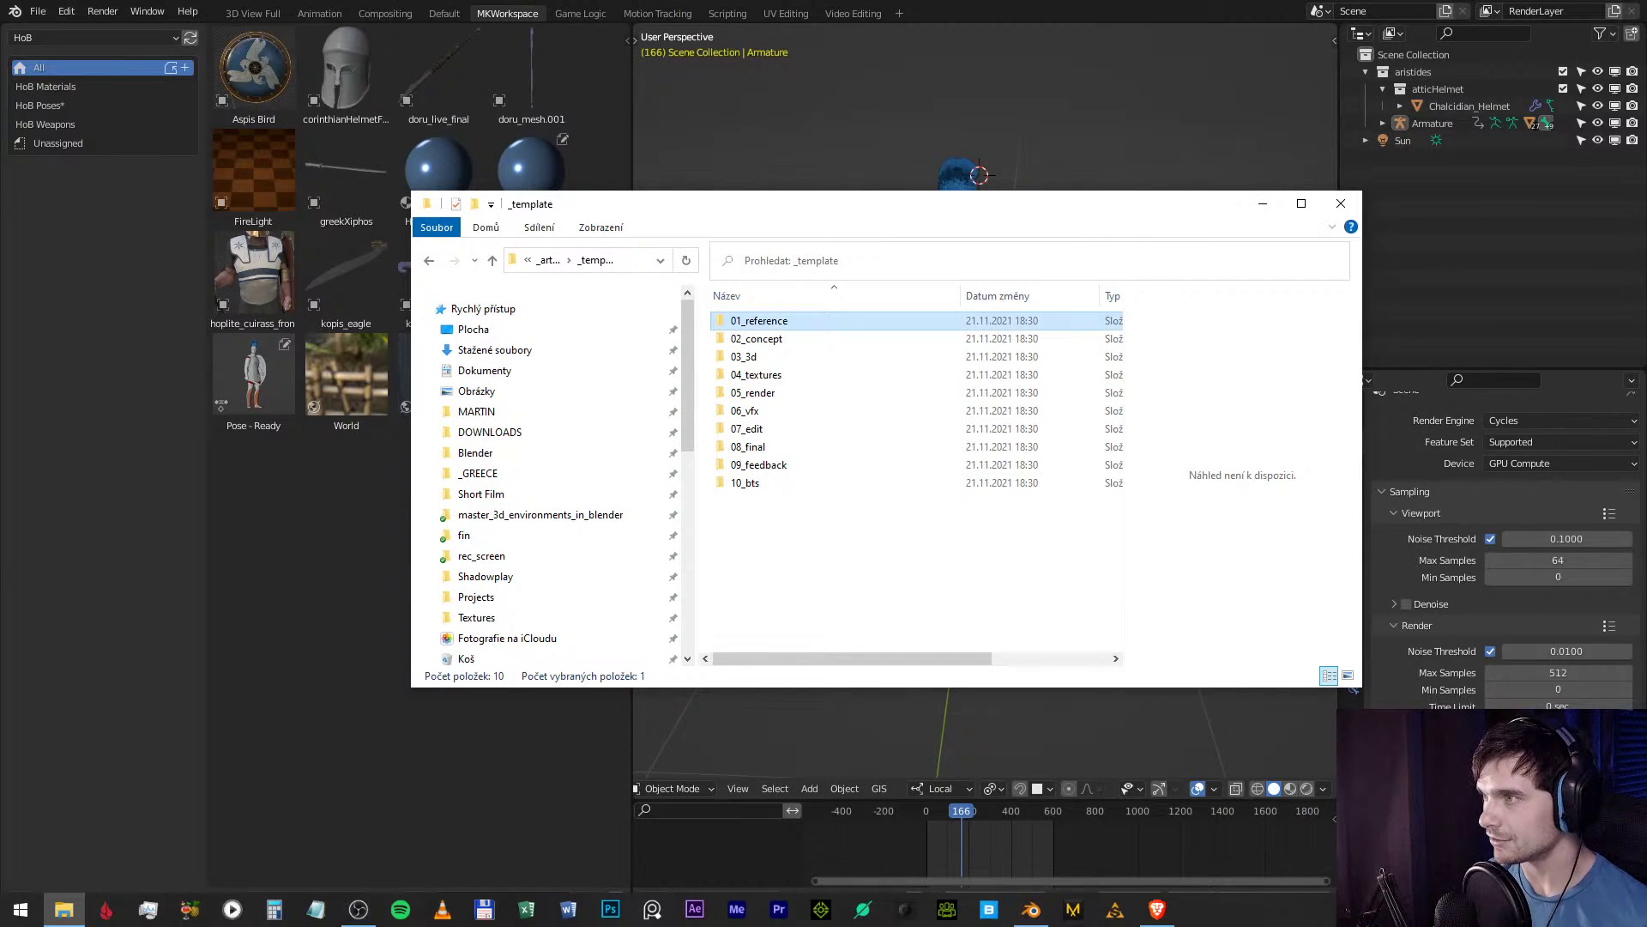
pyautogui.moveTo(791, 523); pyautogui.dragTo(745, 318)
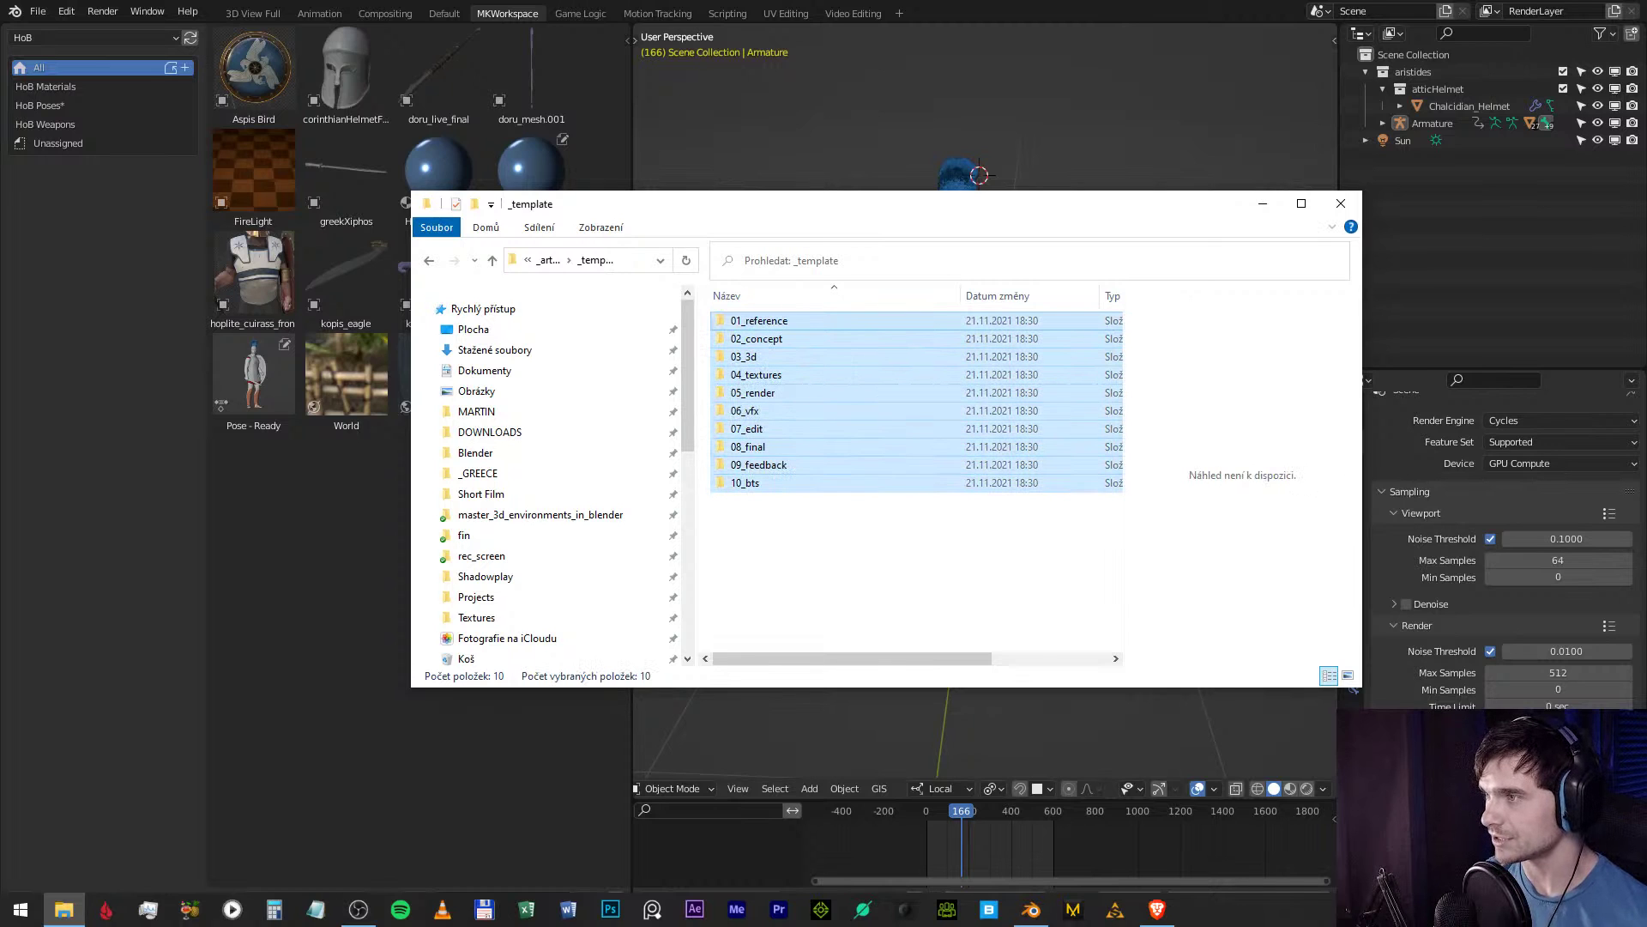
pyautogui.click(789, 523)
pyautogui.click(759, 320)
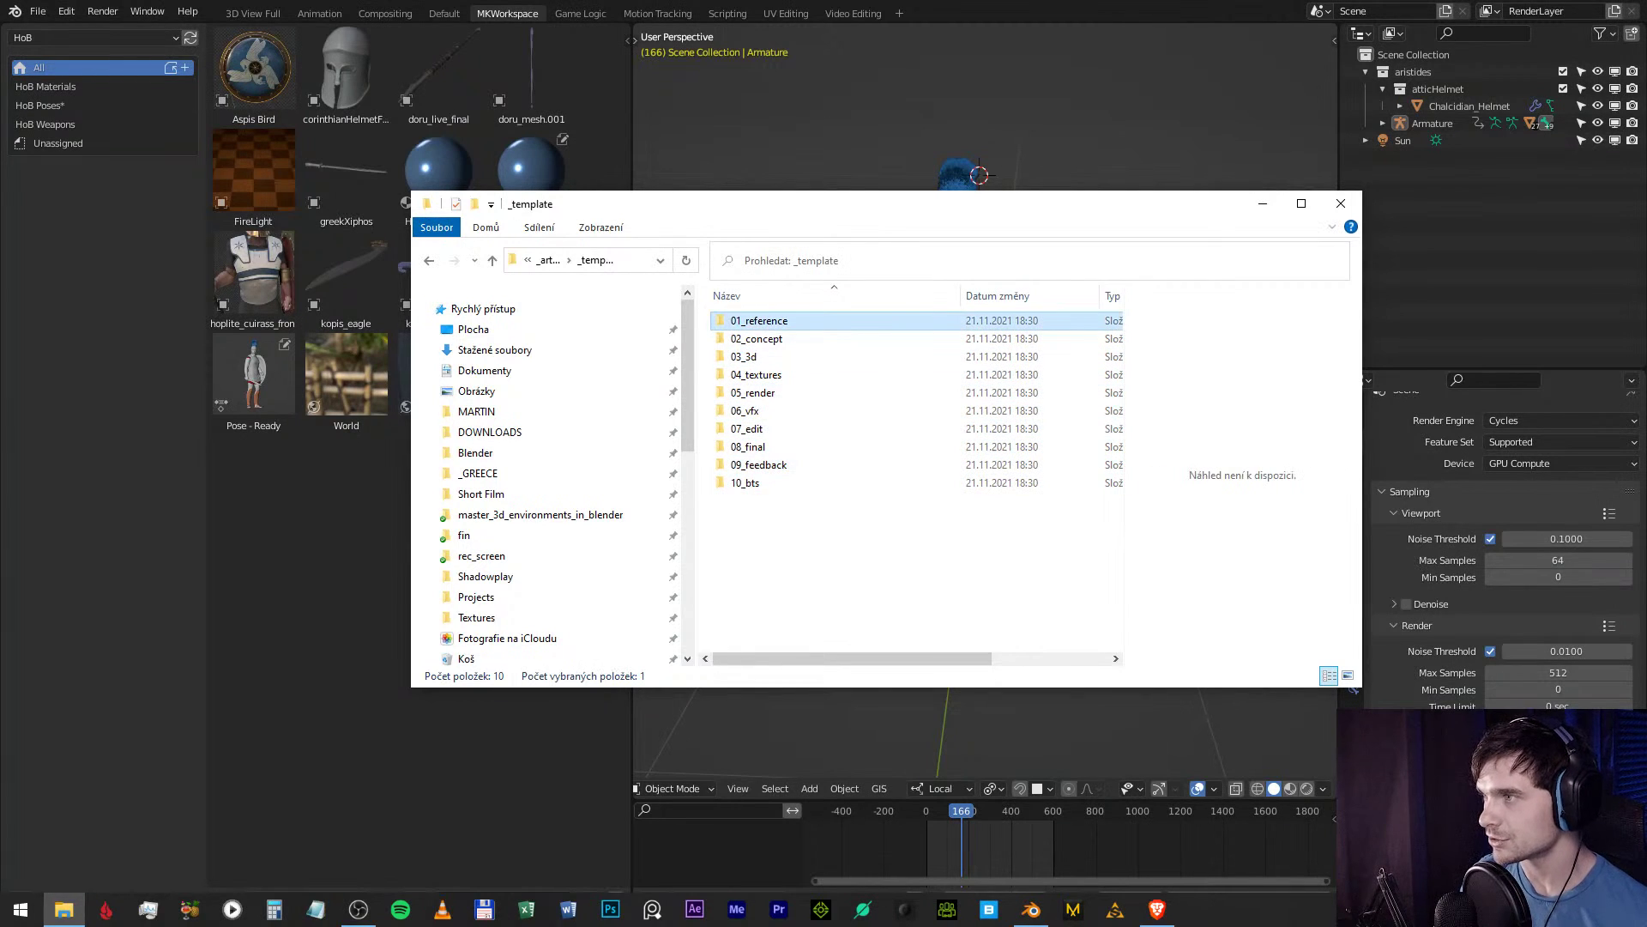
pyautogui.press('Return')
pyautogui.press('BackSpace')
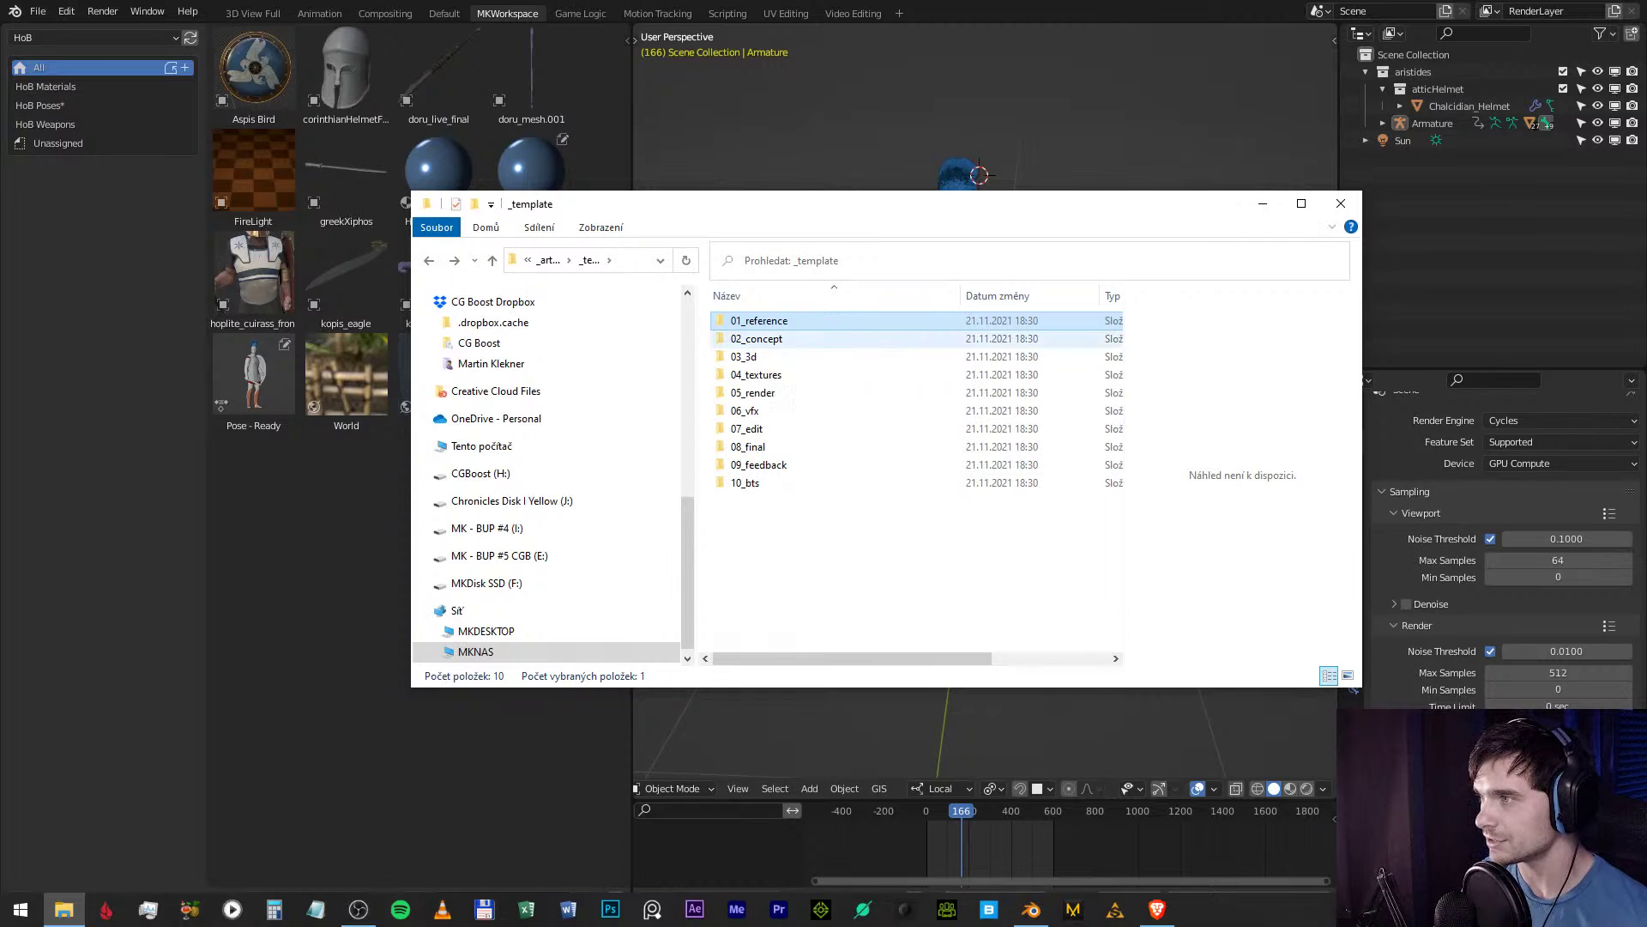
pyautogui.click(747, 339)
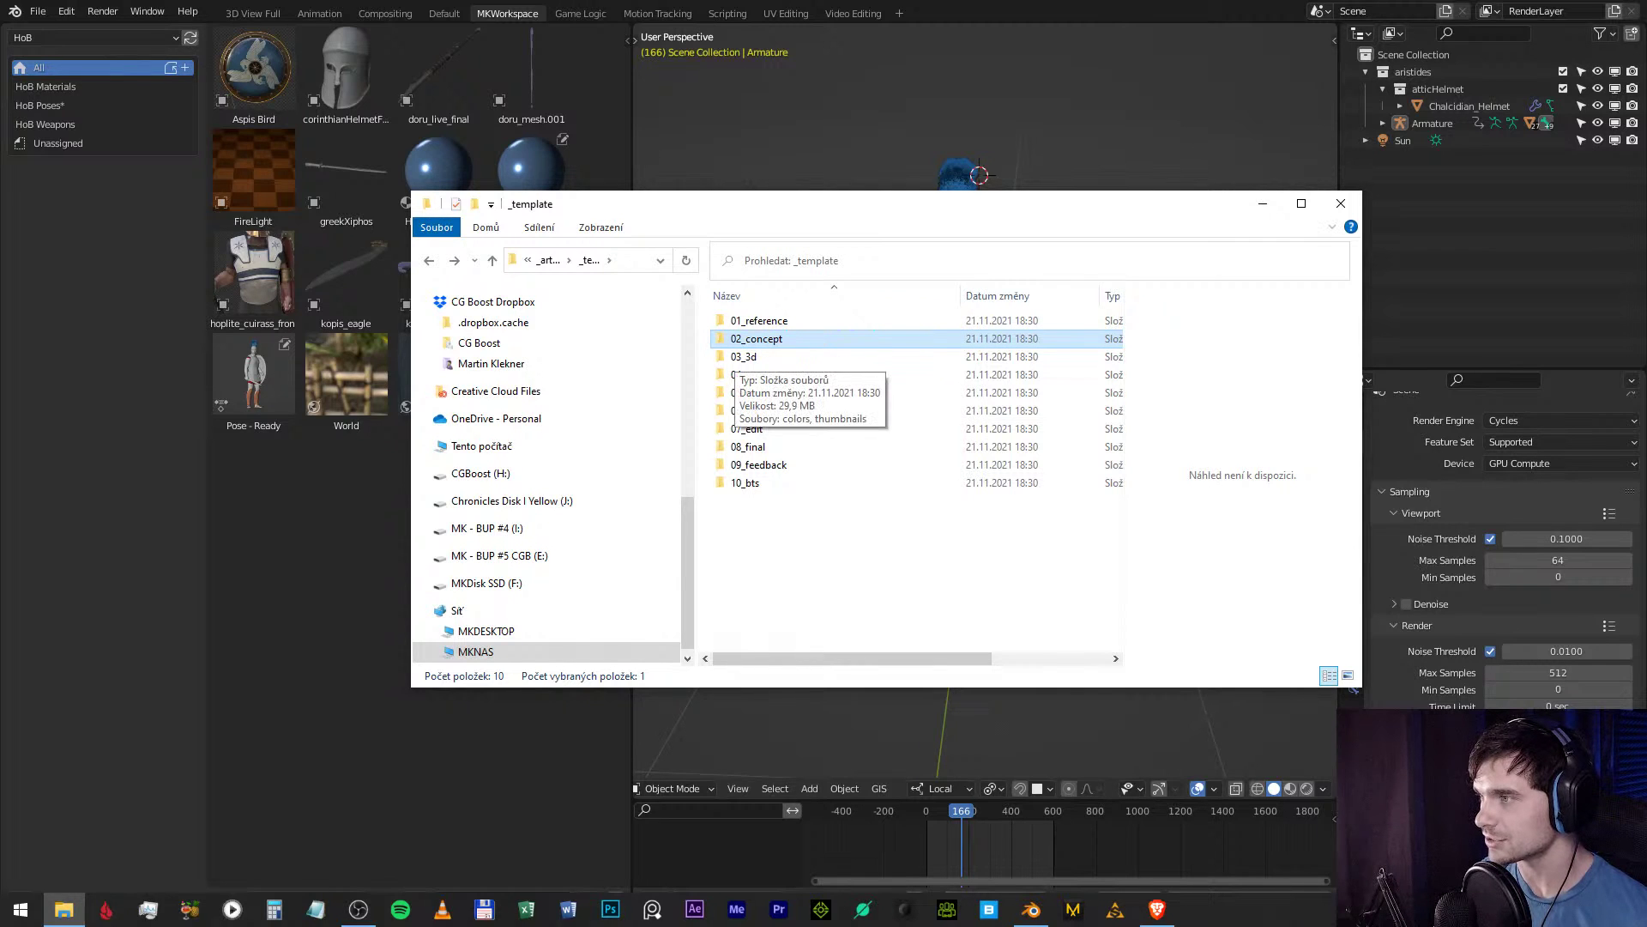
pyautogui.click(744, 357)
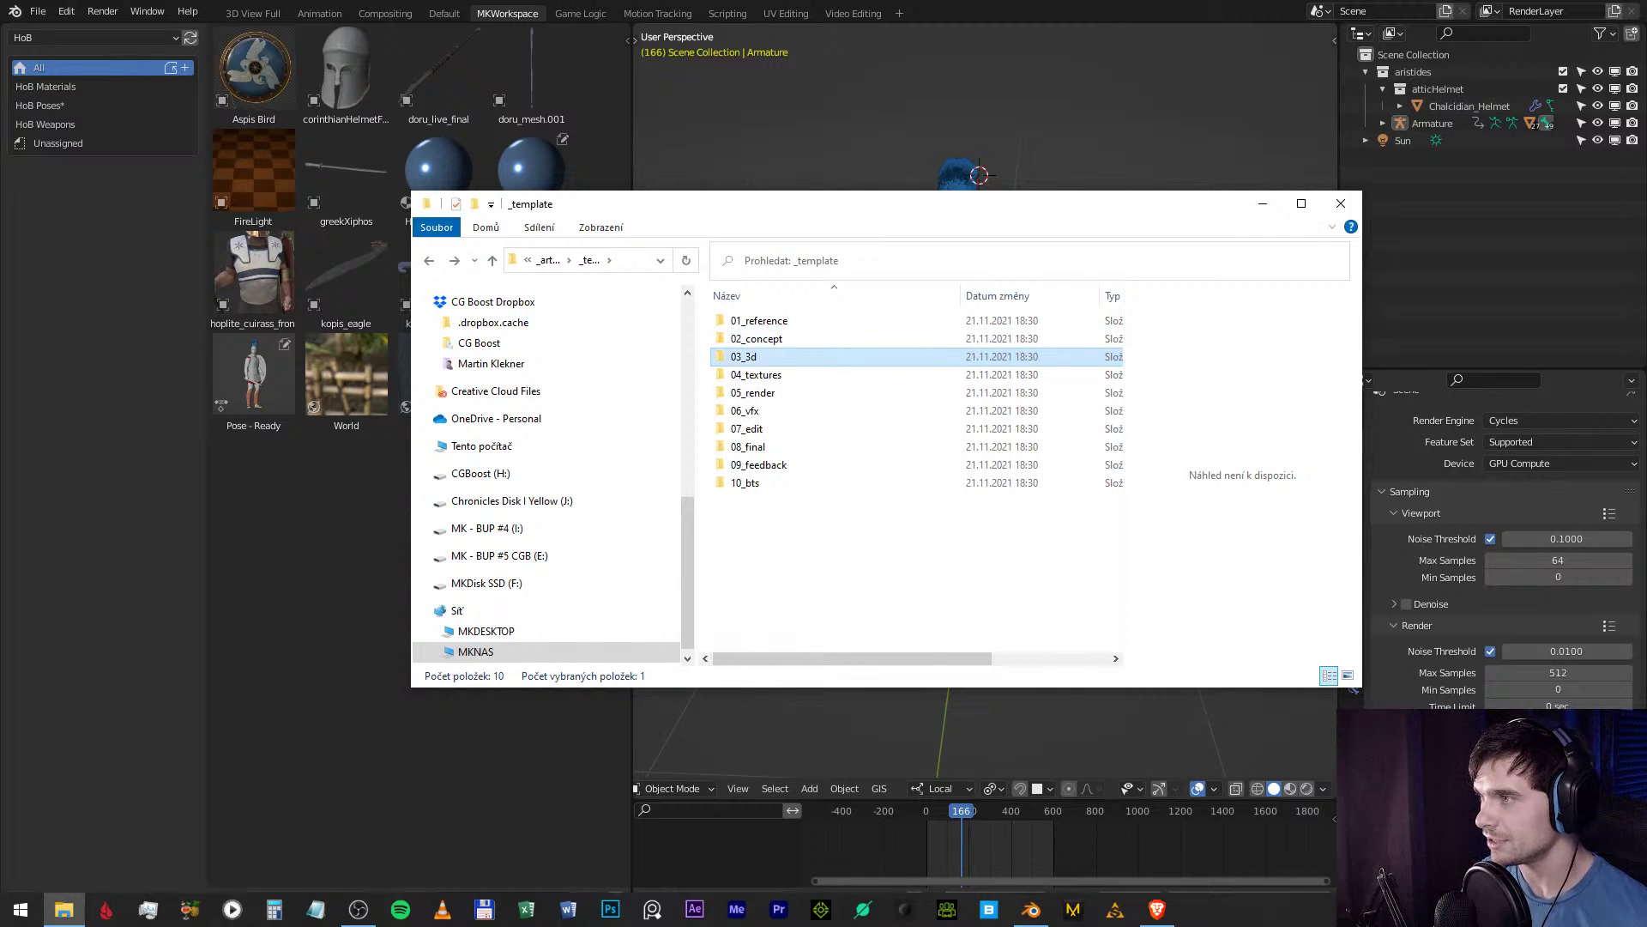
pyautogui.click(755, 374)
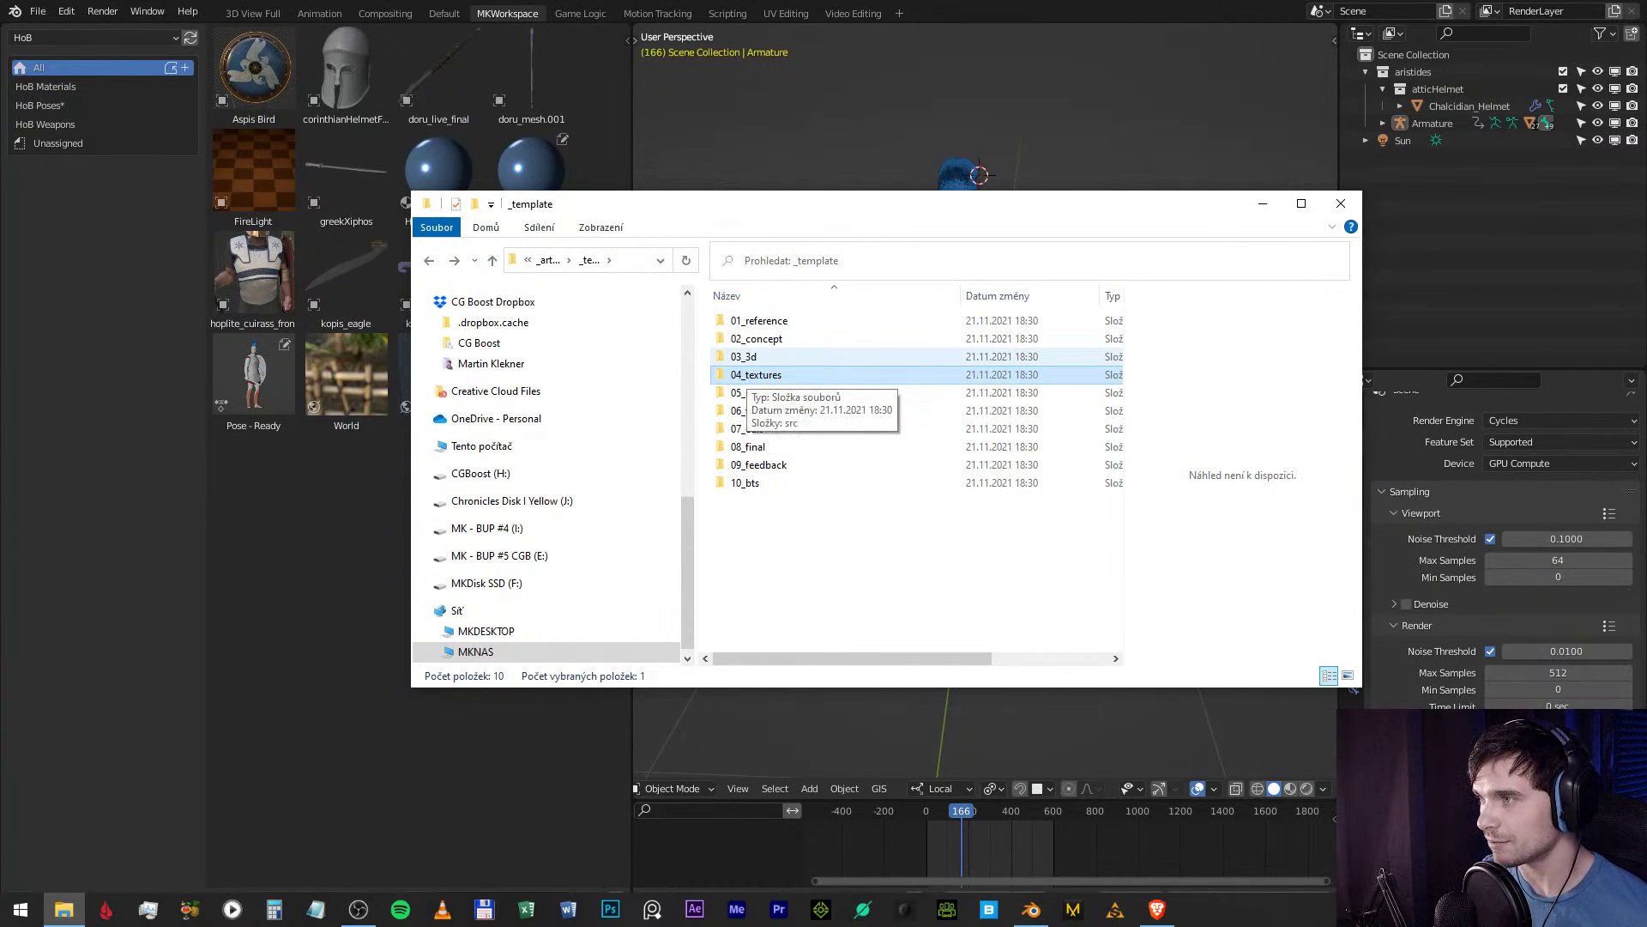
pyautogui.click(752, 392)
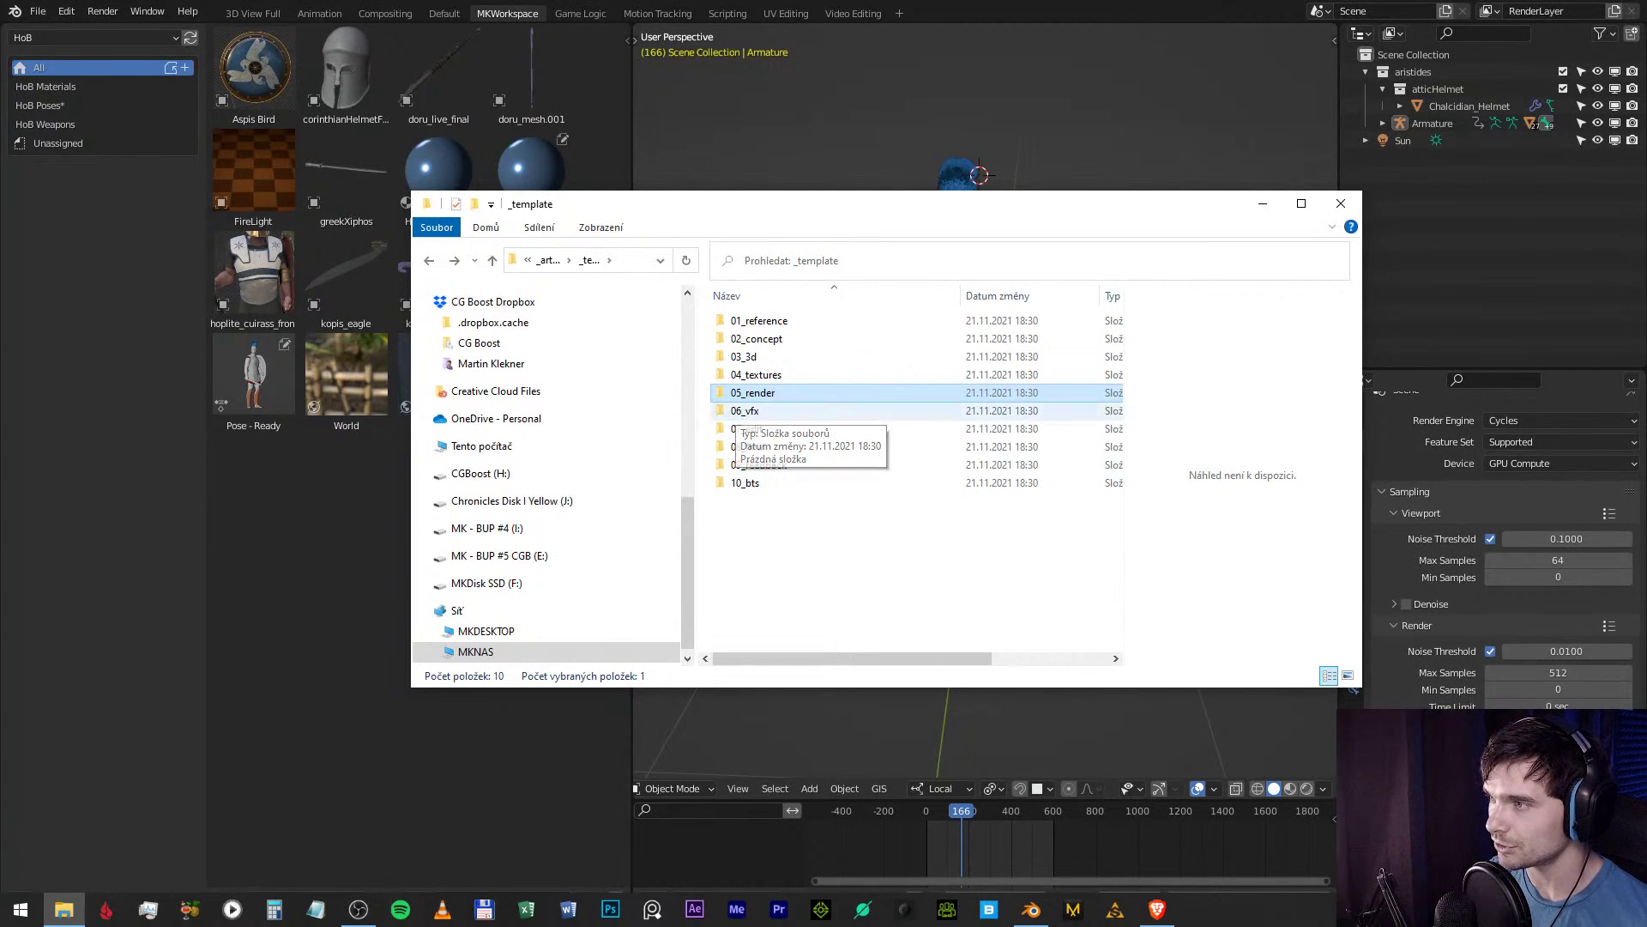
# Rename the 06_vfx folder as 06_comp.
pyautogui.click(745, 410)
pyautogui.press('F2')
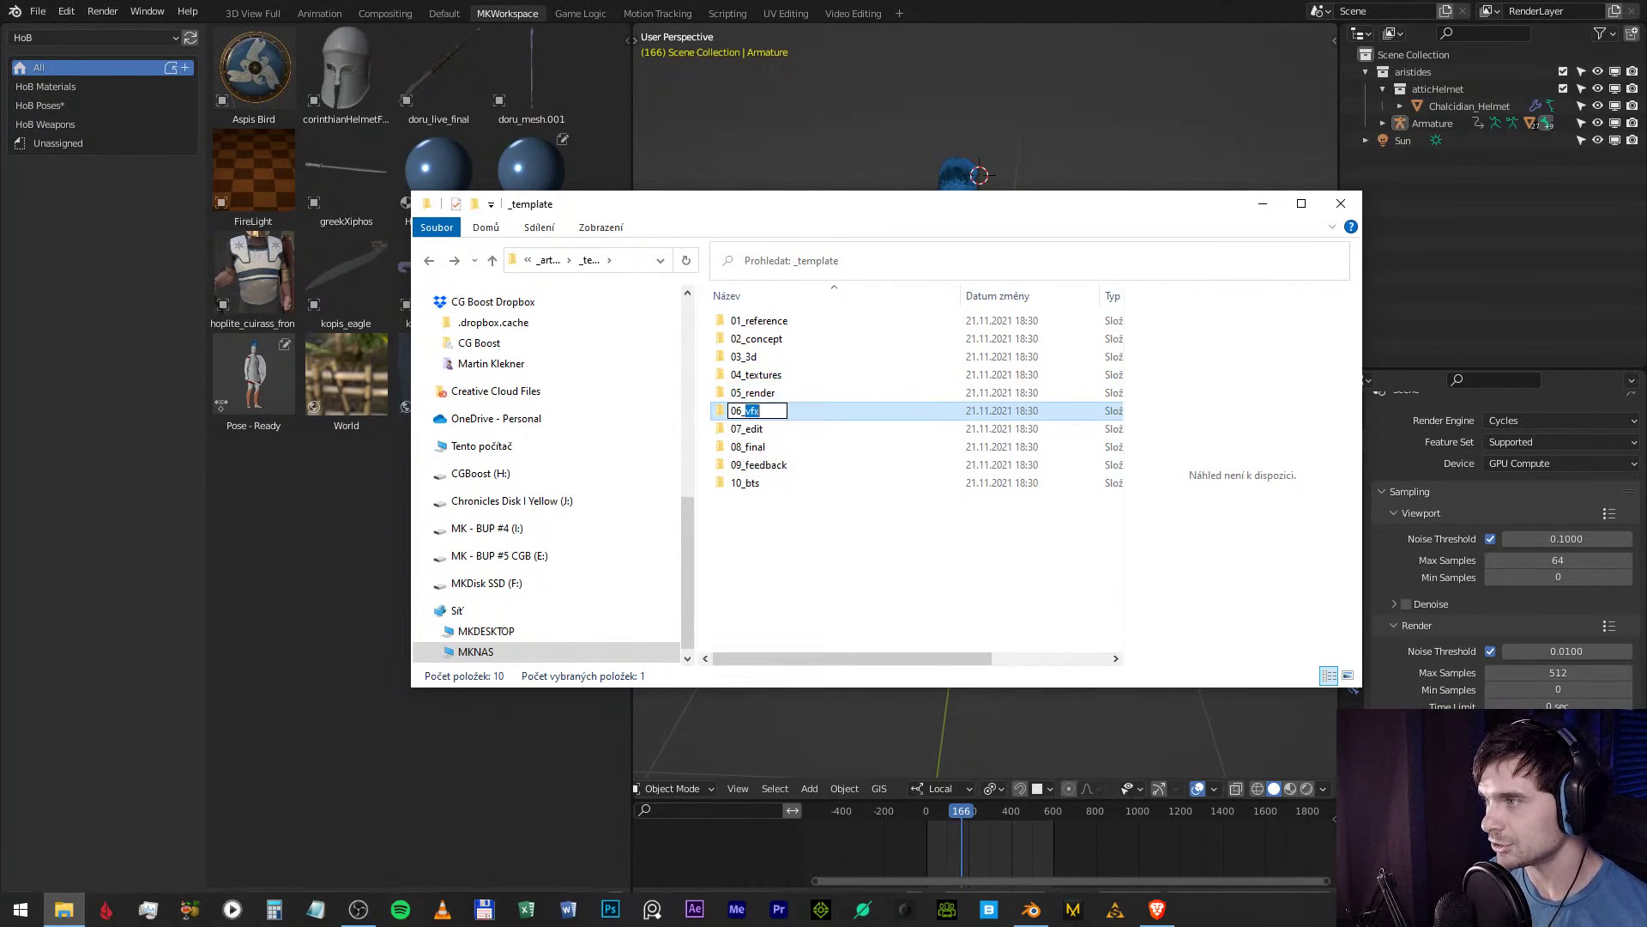
pyautogui.write('comp')
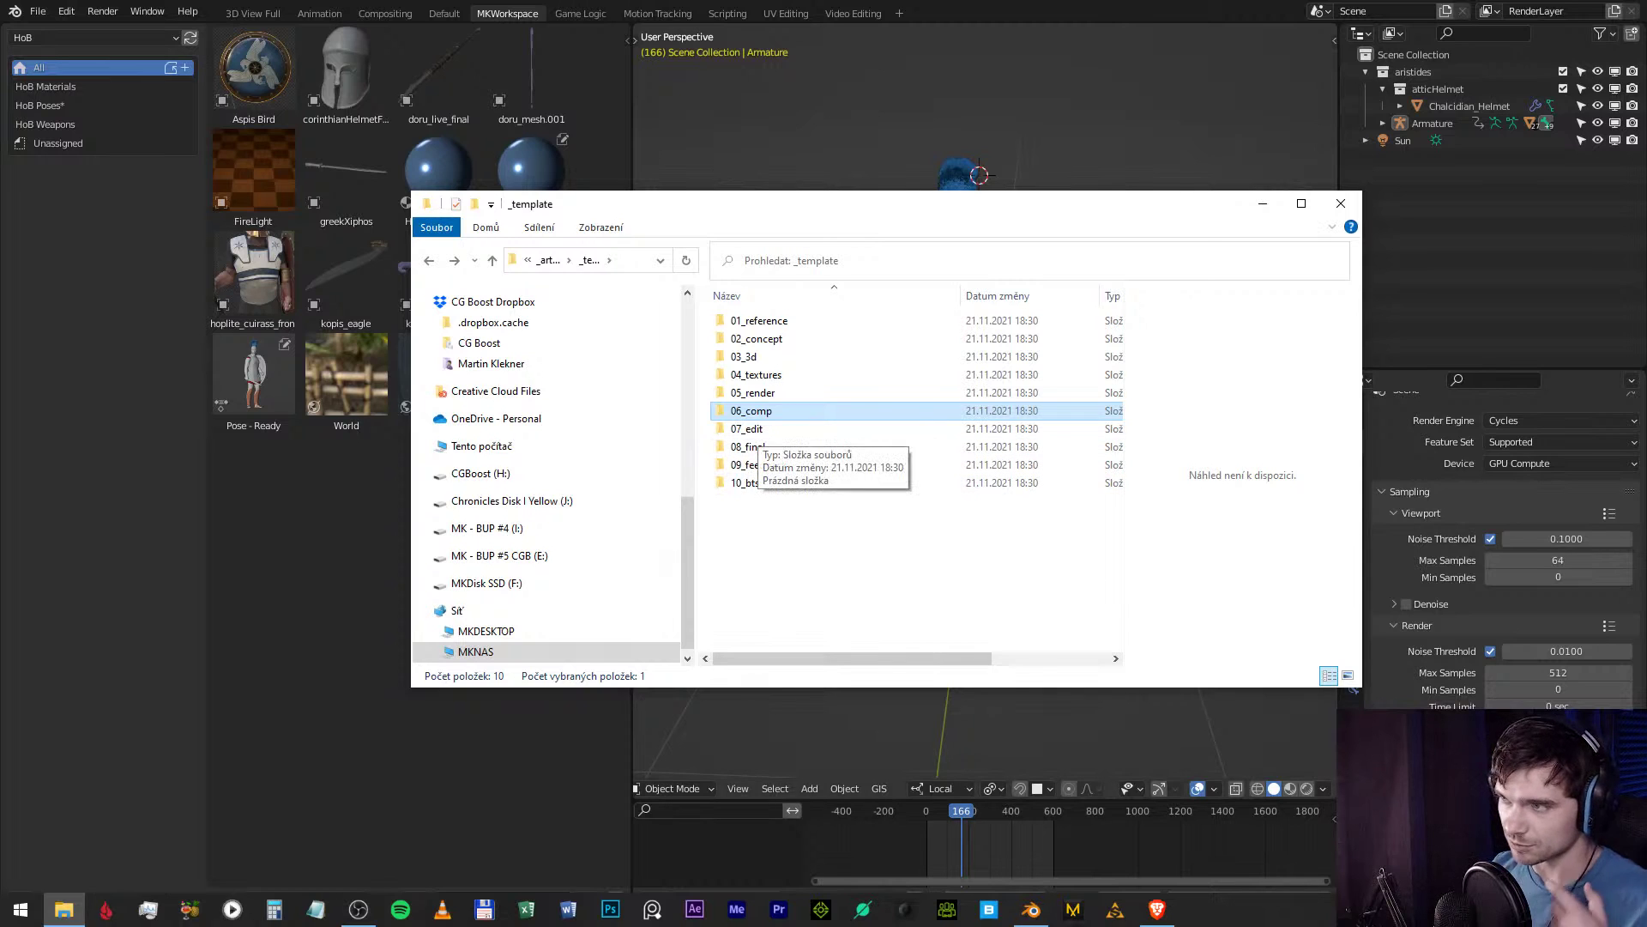
# Examine the 07_edit to 10_bts folders and the whole template folder set, and switch back to Blender.
pyautogui.click(747, 428)
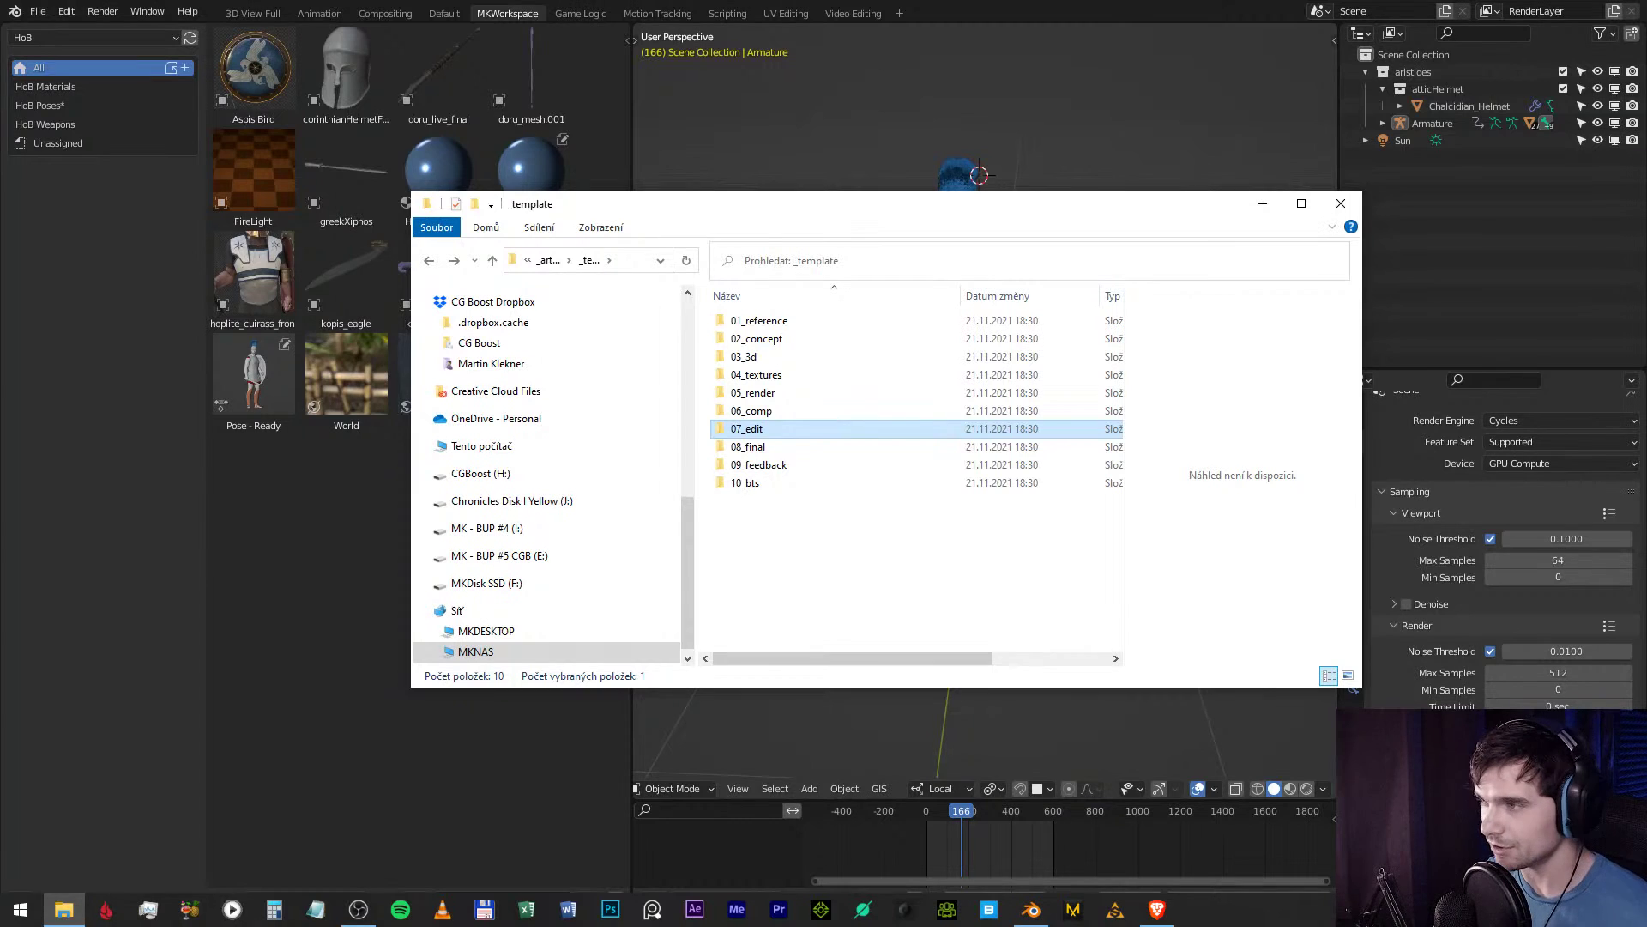
pyautogui.click(748, 446)
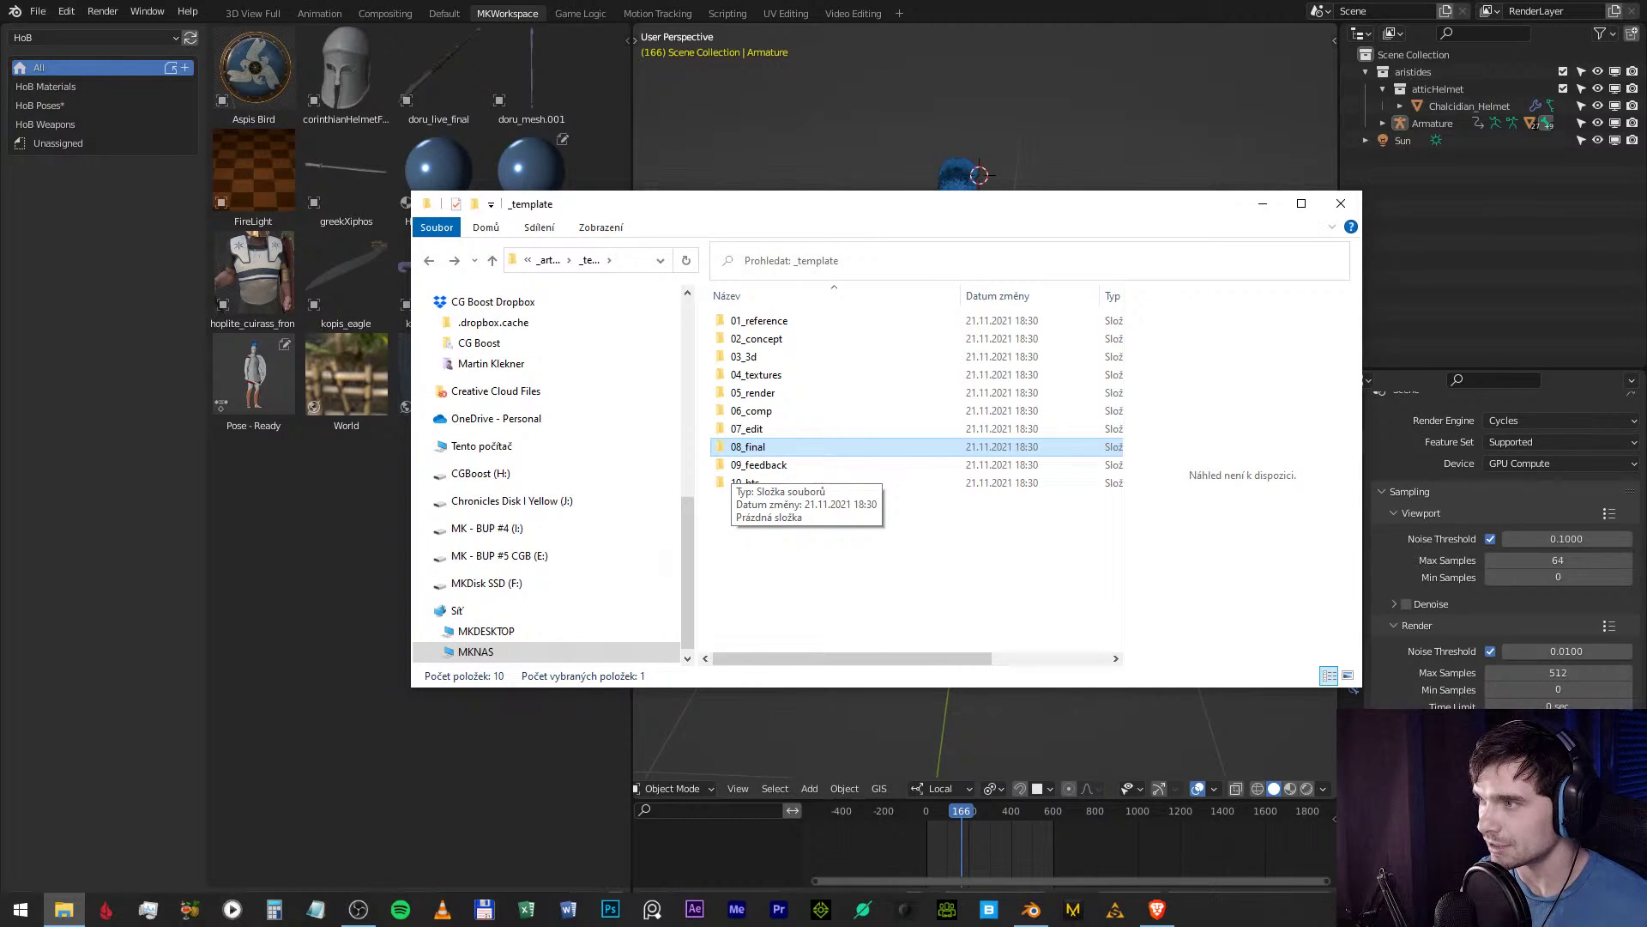
pyautogui.click(758, 464)
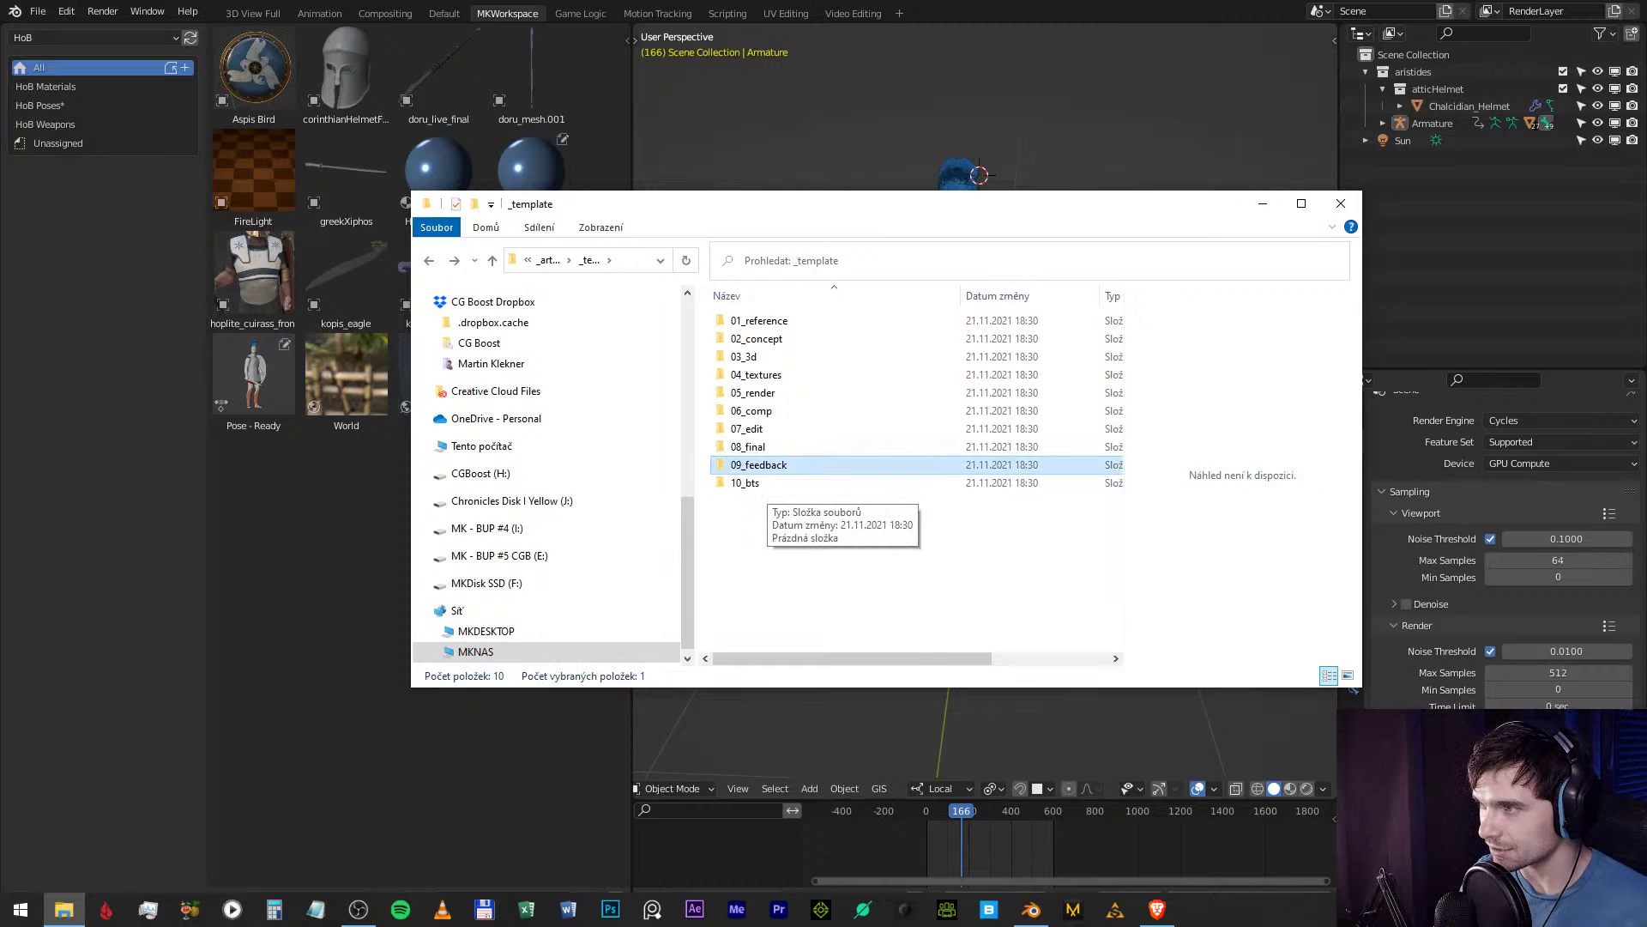
pyautogui.click(759, 498)
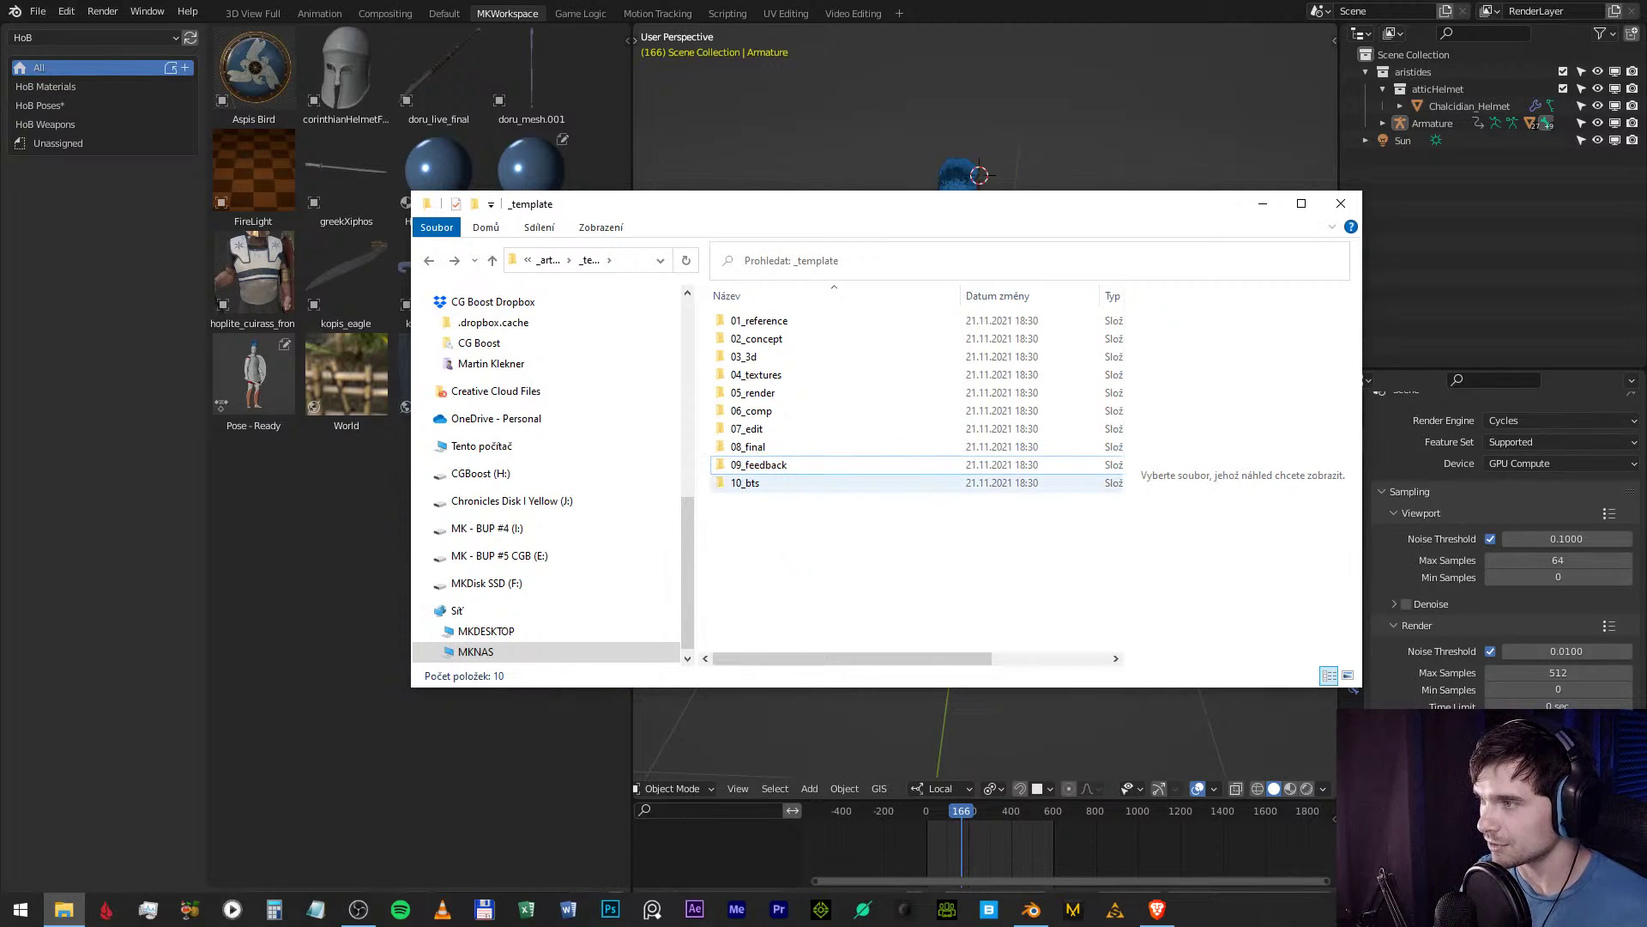
pyautogui.click(746, 483)
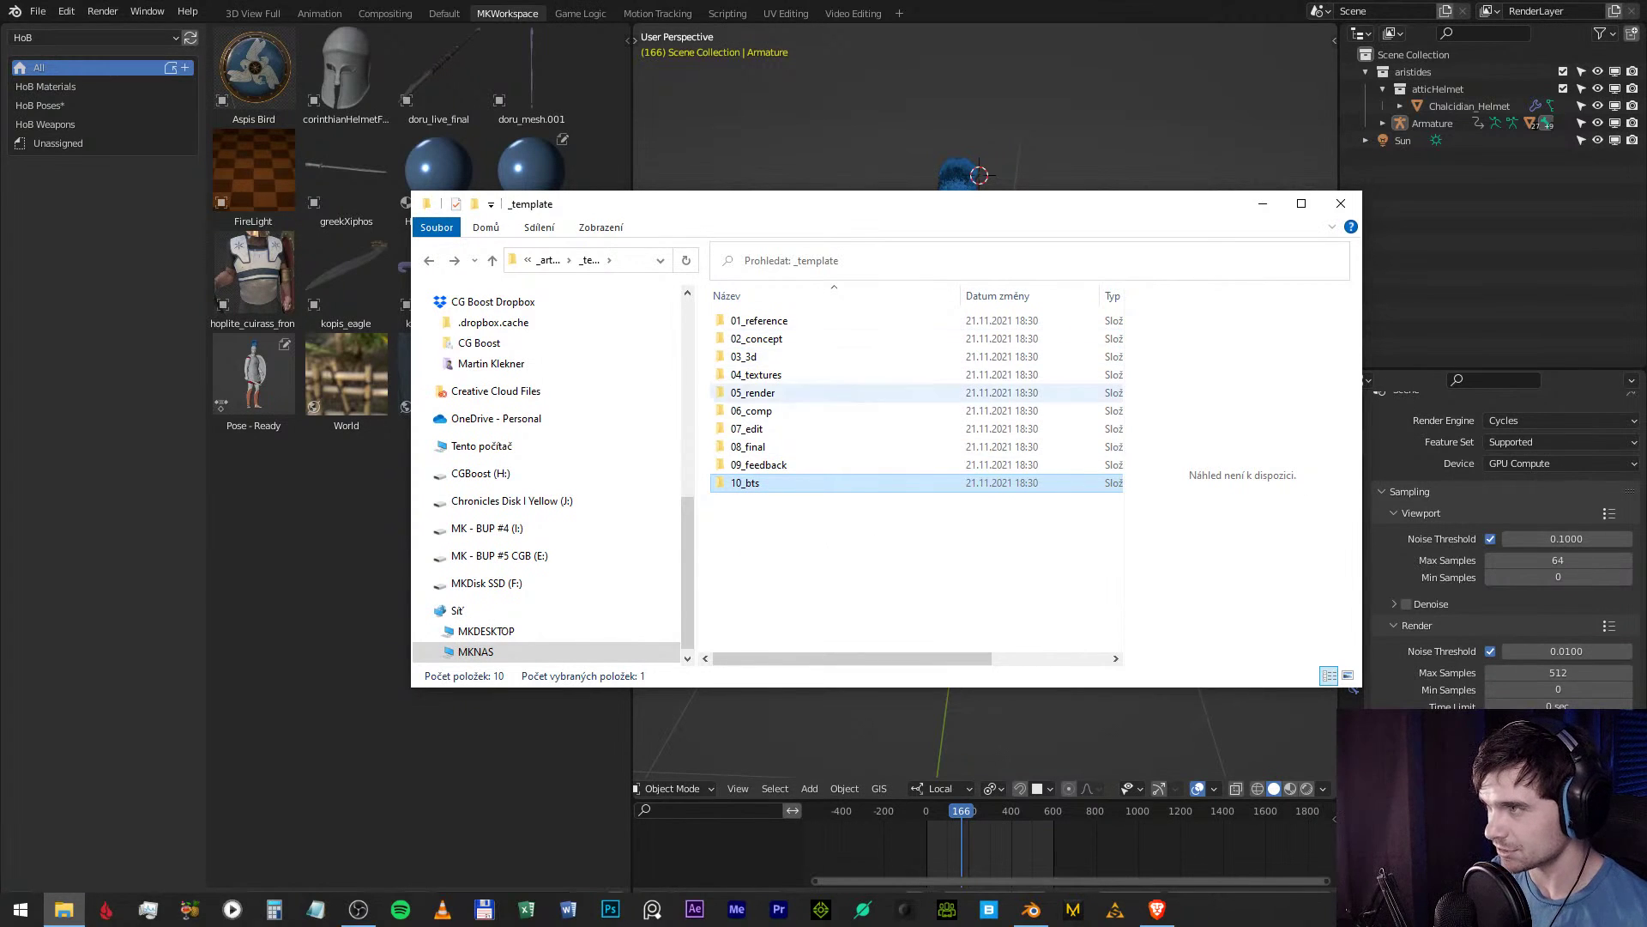
pyautogui.hotkey('ctrl', 'space')
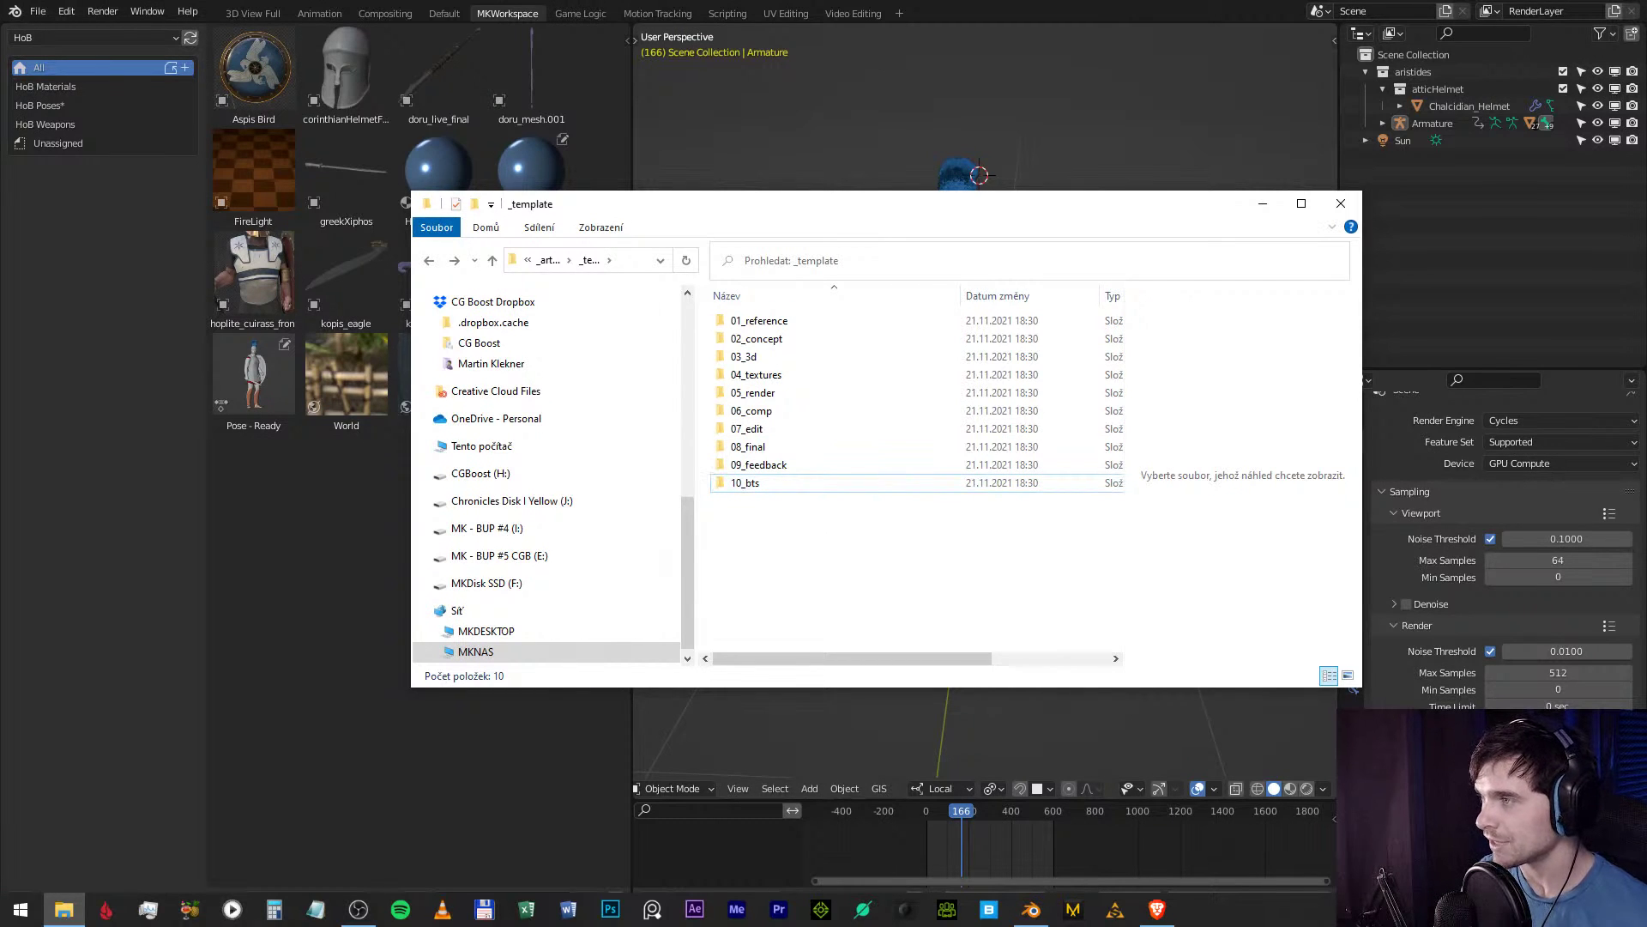
pyautogui.moveTo(865, 582); pyautogui.dragTo(729, 308)
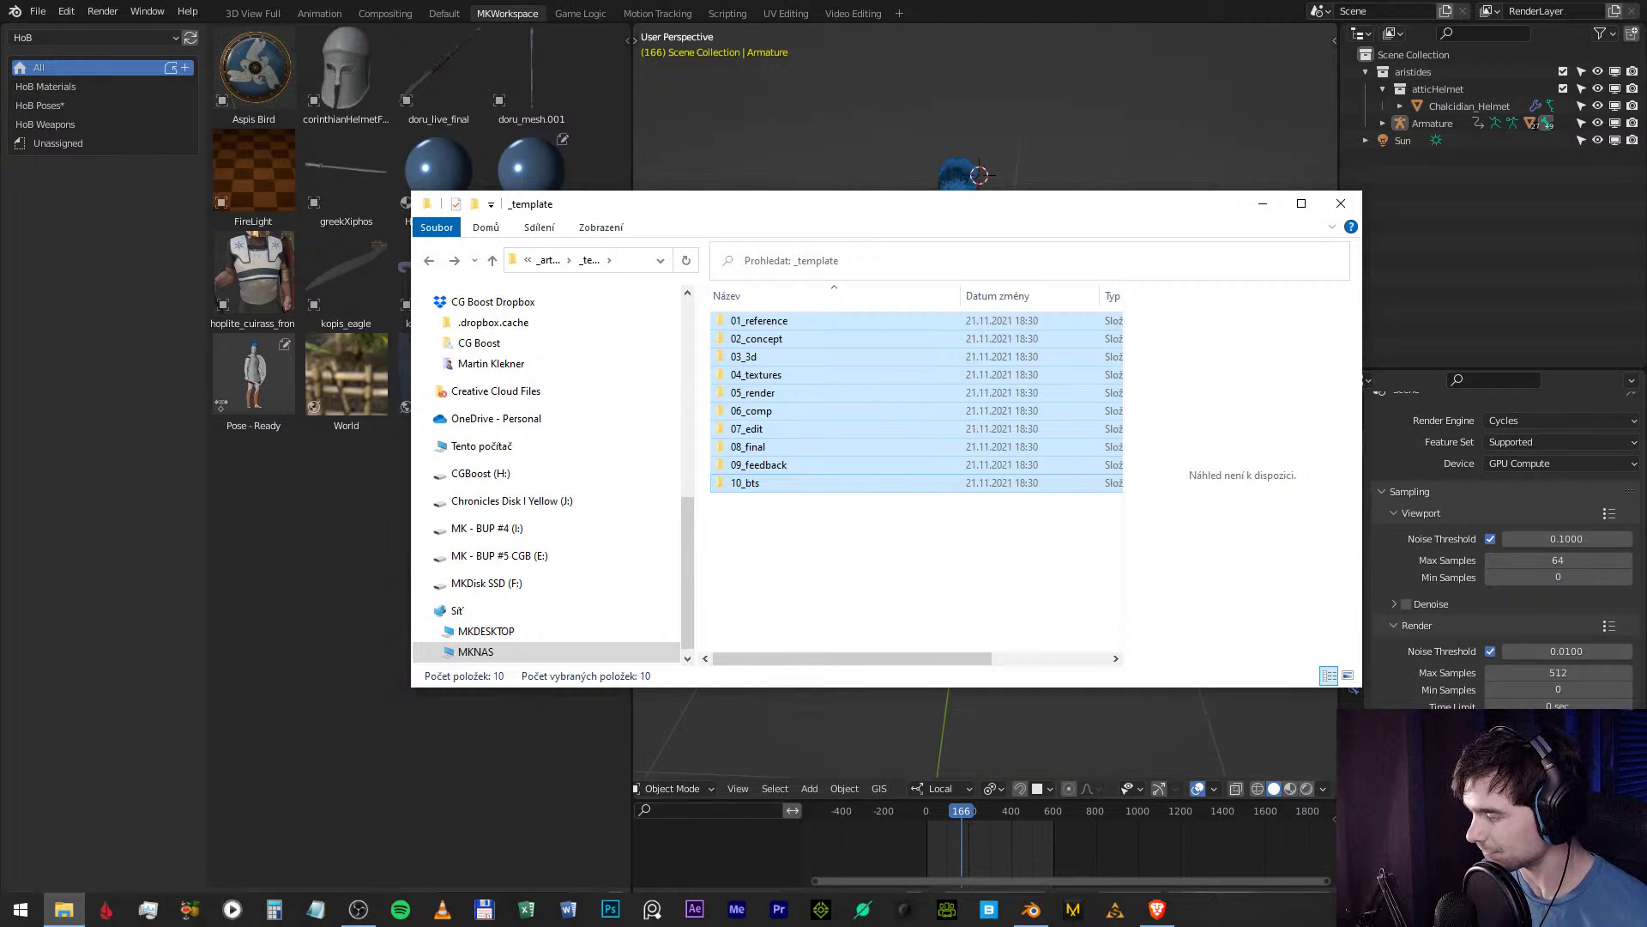
pyautogui.hotkey('alt', 'Tab')
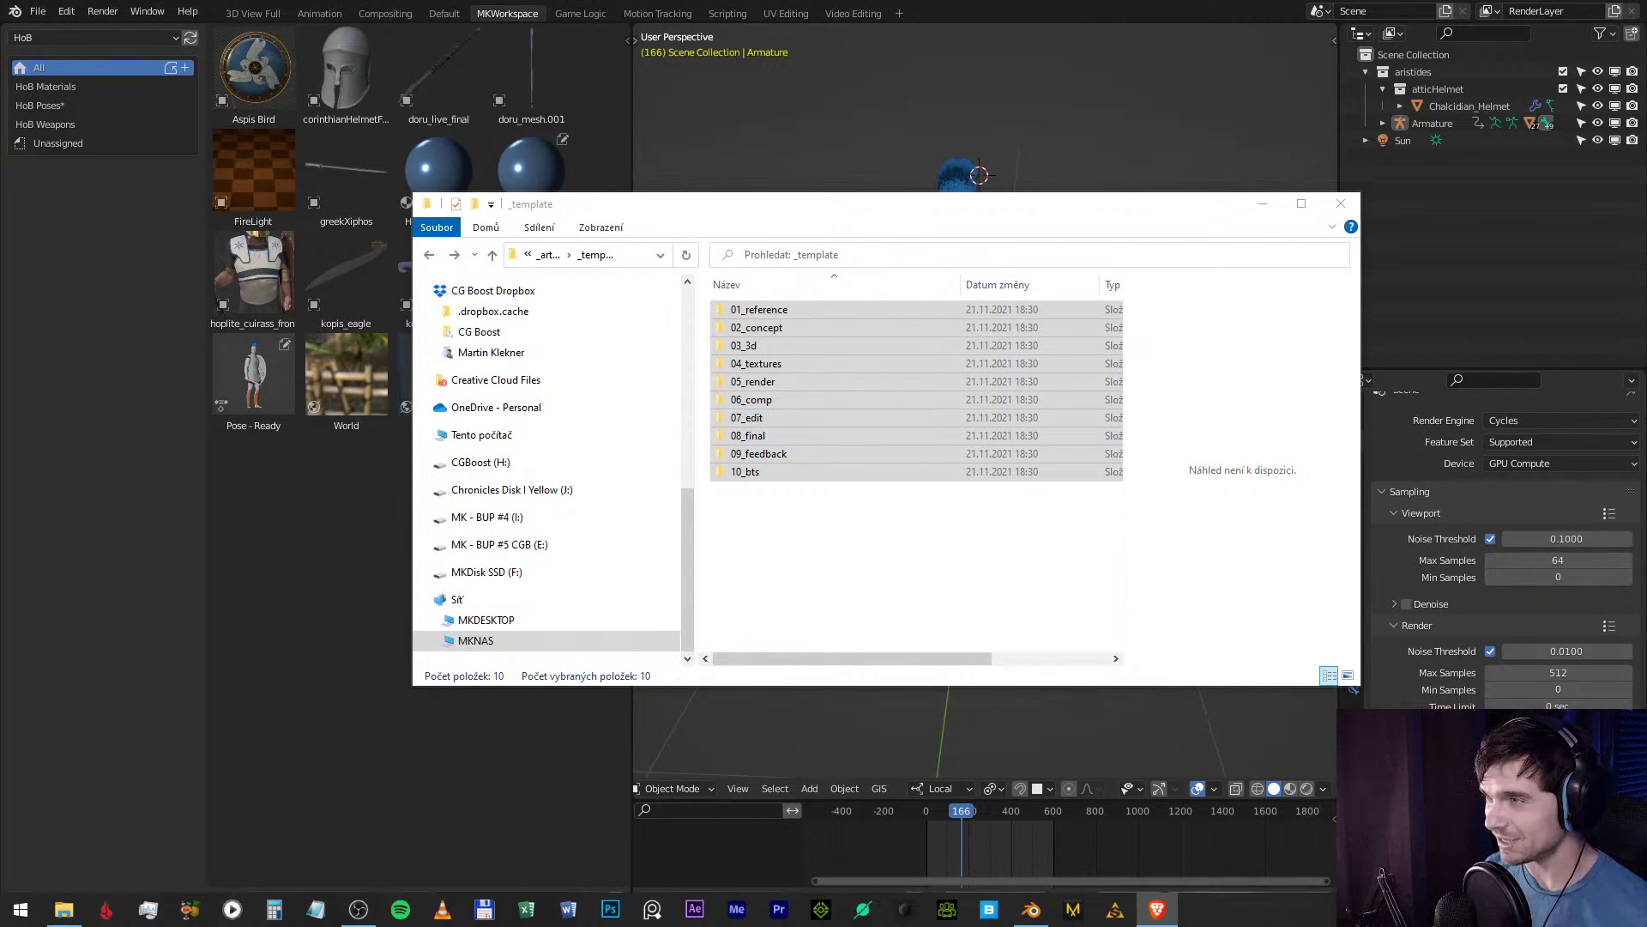
pyautogui.hotkey('alt', 'Tab')
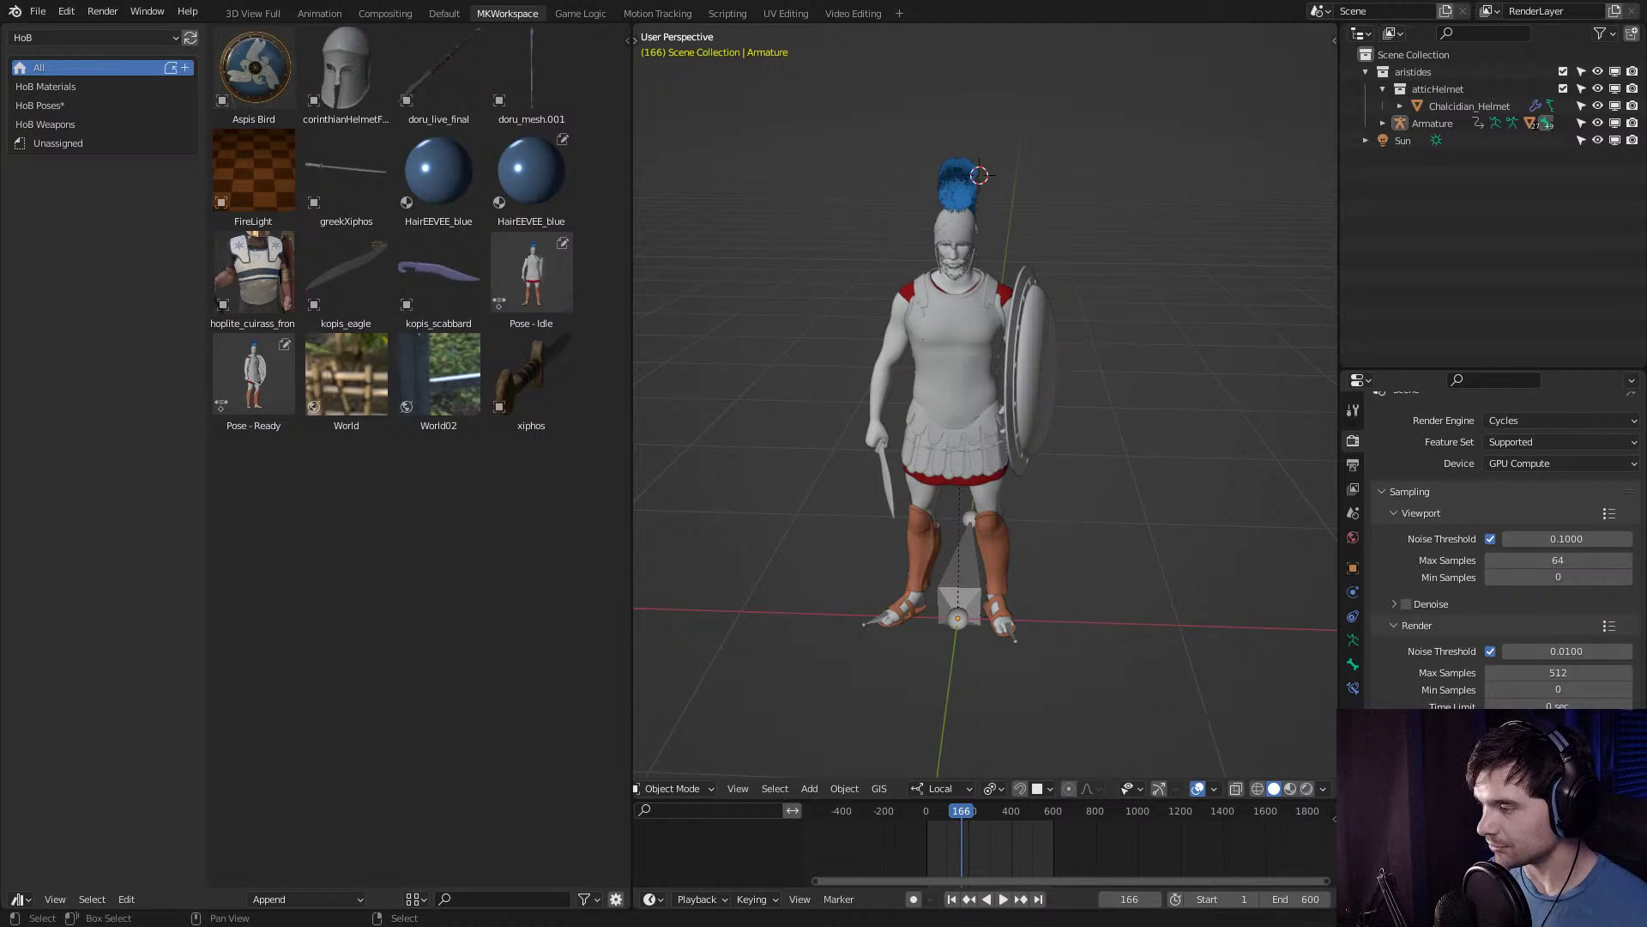
# Switch to the Brave browser, look over the courses in the Gumroad store, and minimize the window.
pyautogui.hotkey('alt', 'Tab')
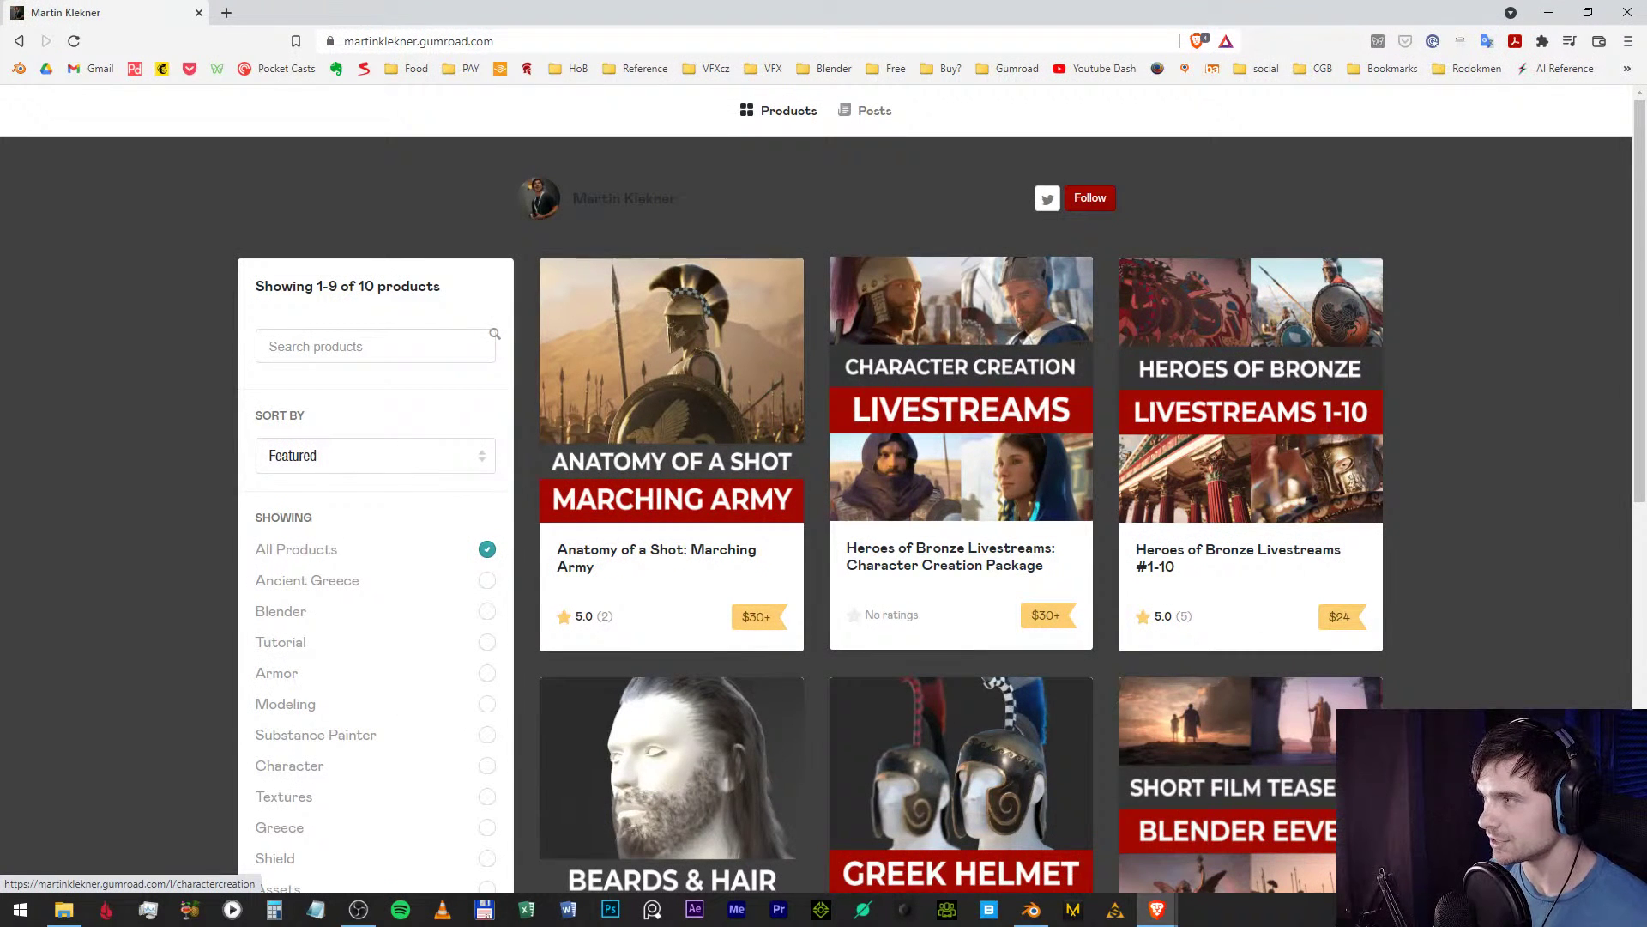
pyautogui.scroll(-3, 961, 489)
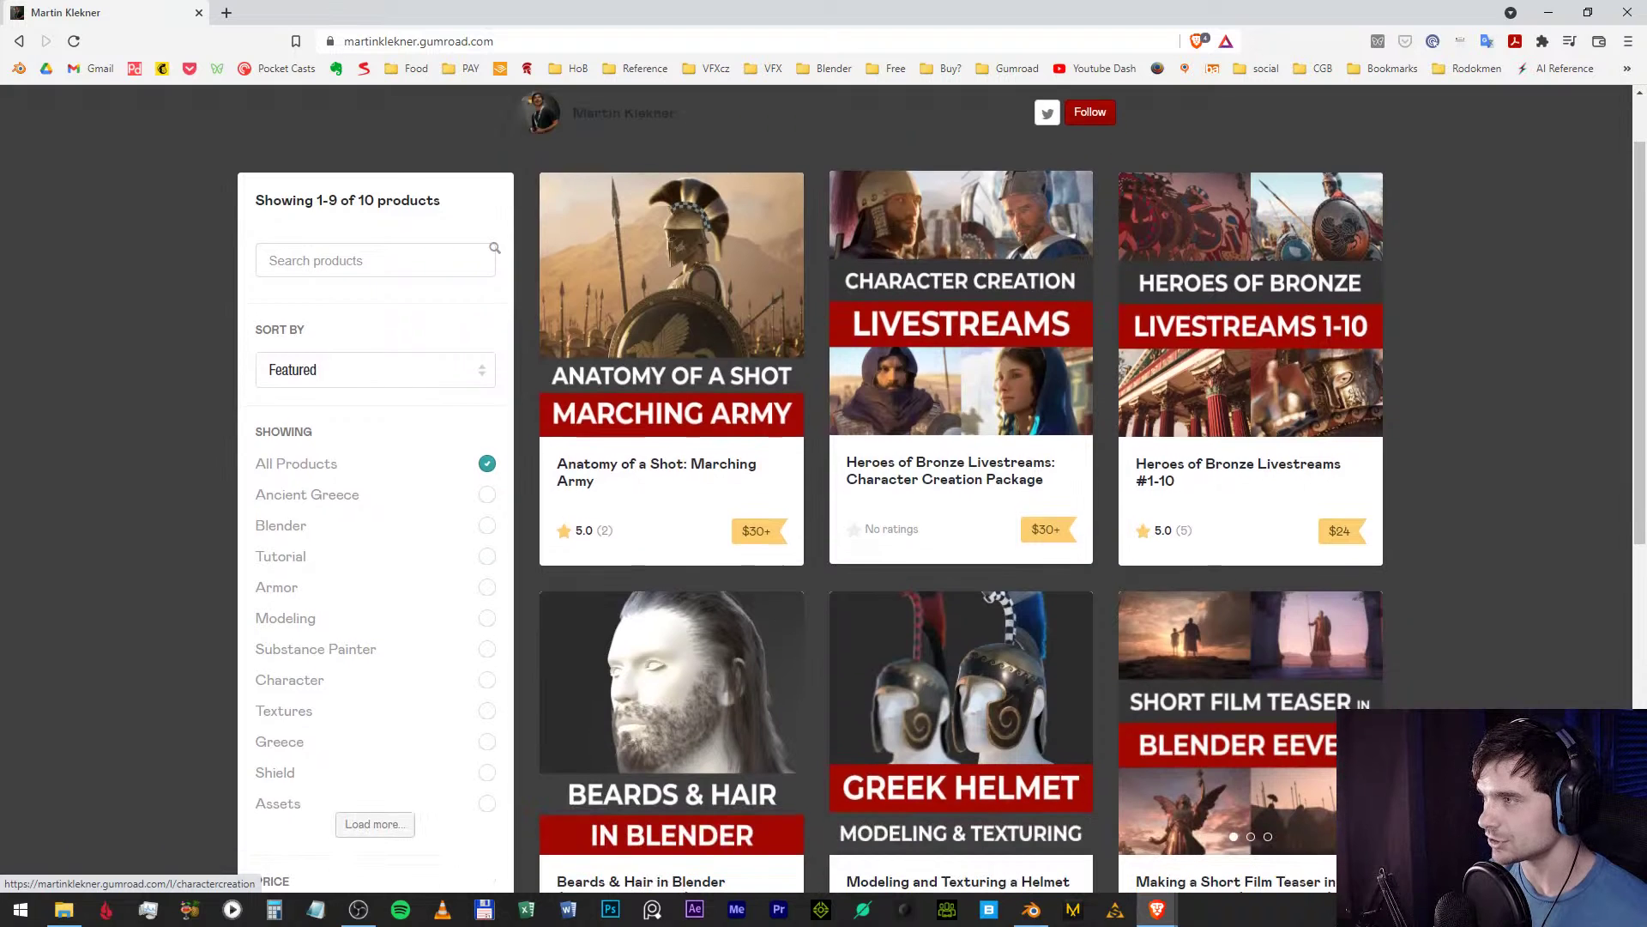
pyautogui.scroll(2, 961, 489)
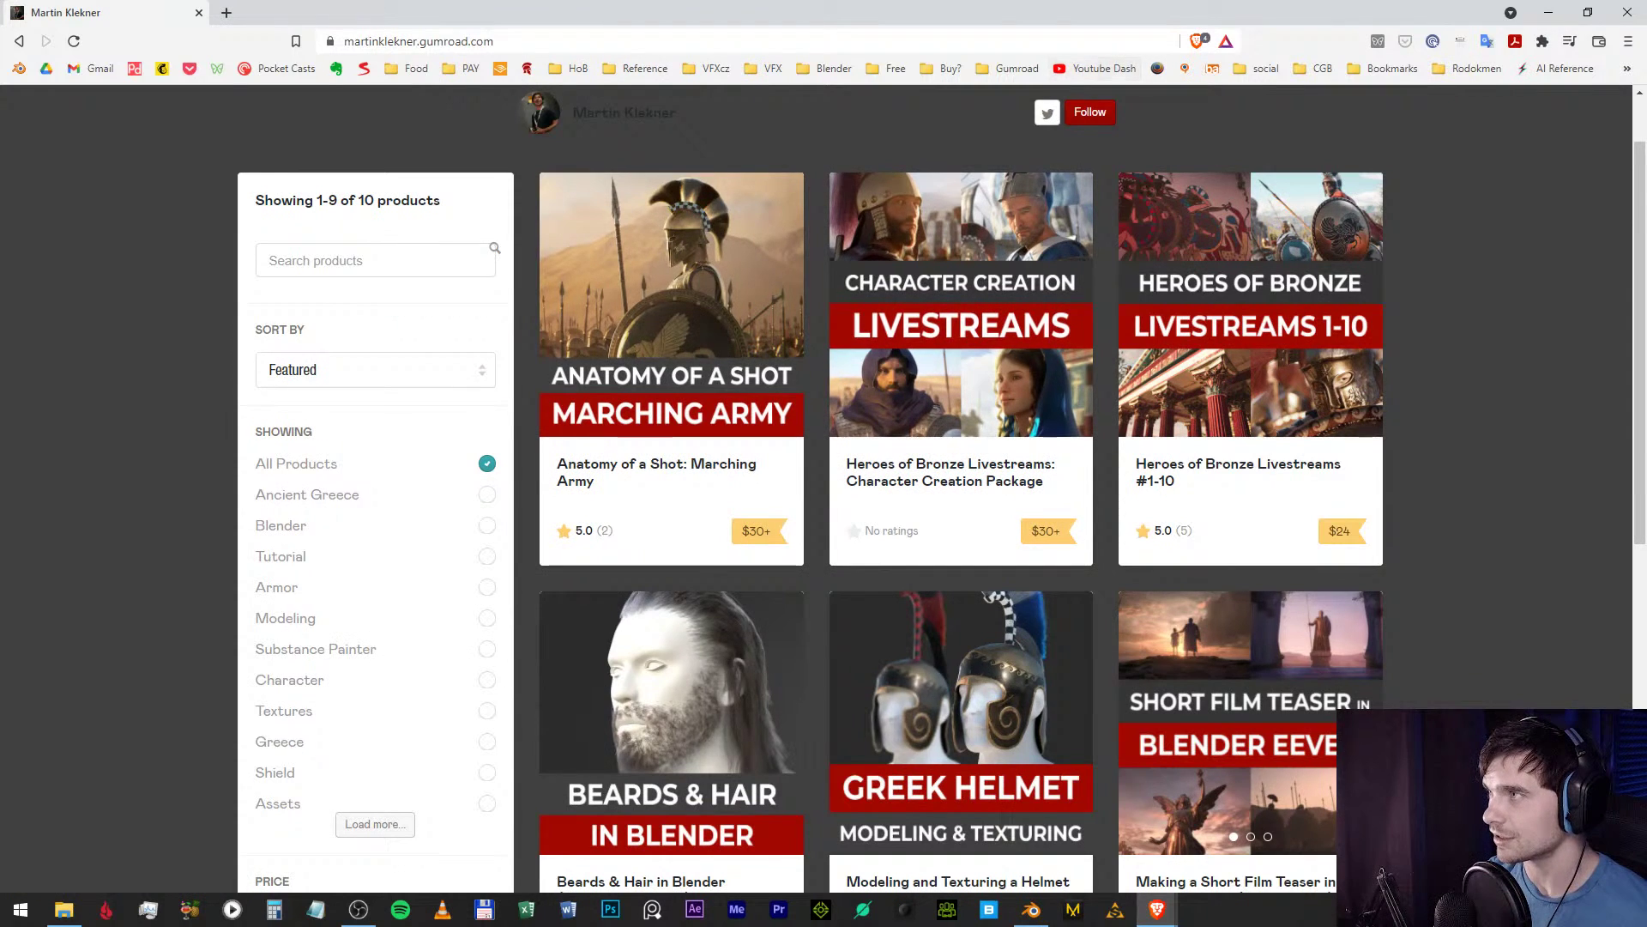
pyautogui.click(1548, 12)
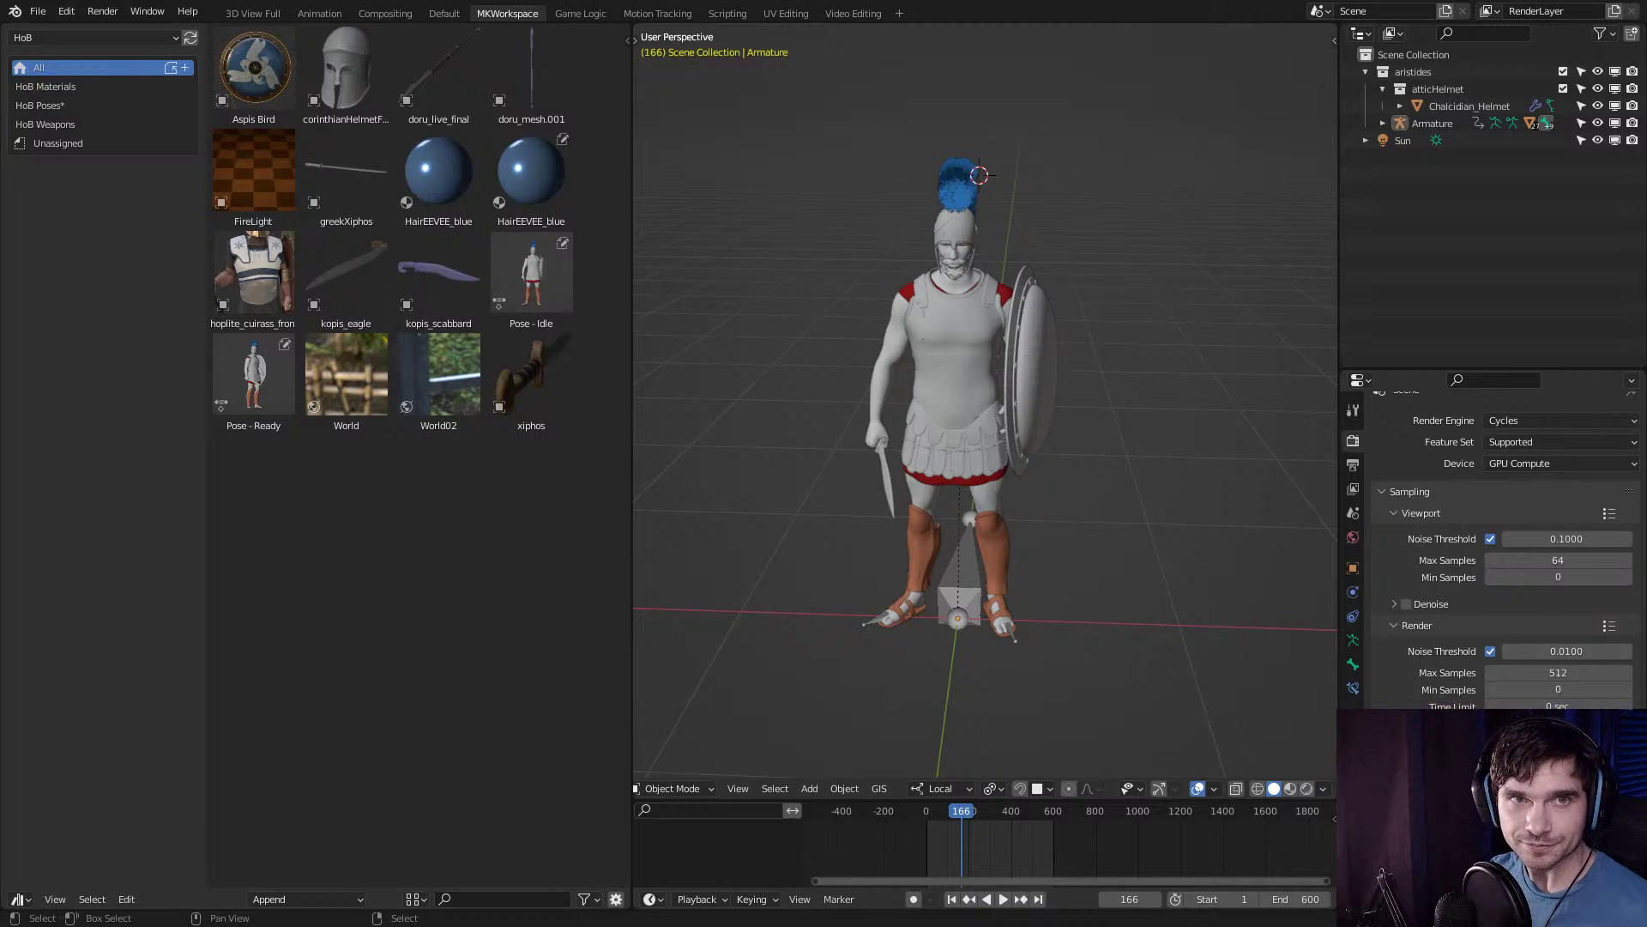
# Look over the YouTube page of "My Character Creation Pipeline 1/5 - Character Creator" with its title and description, and close it.
pyautogui.hotkey('alt', 'Tab')
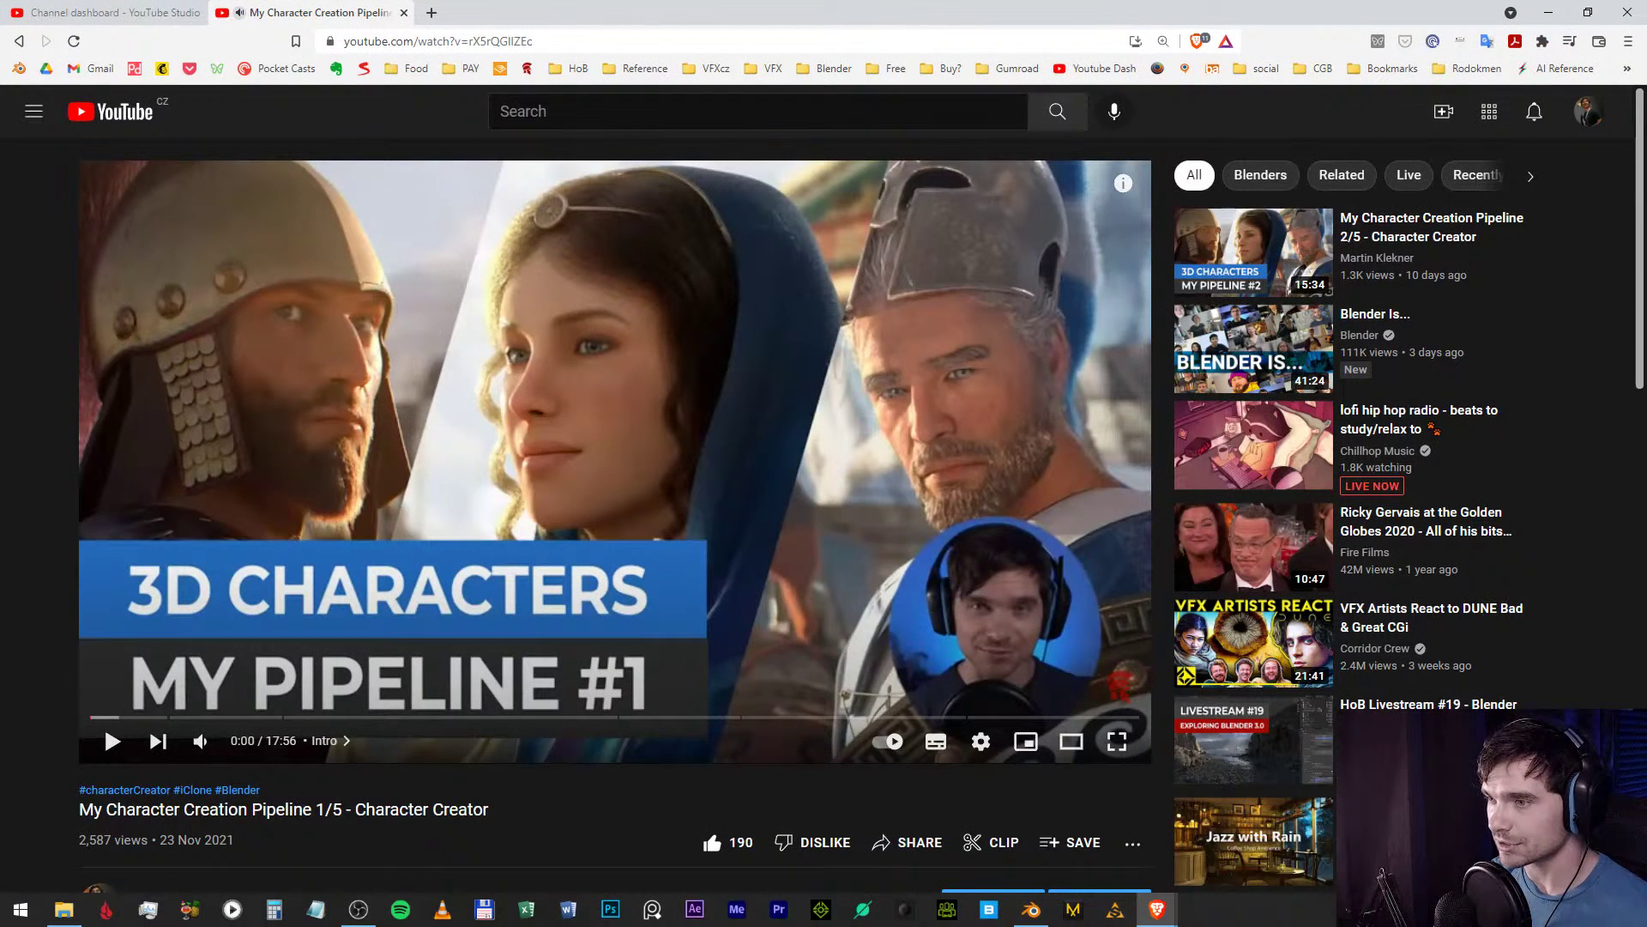
pyautogui.doubleClick(216, 809)
pyautogui.moveTo(488, 809); pyautogui.dragTo(92, 809)
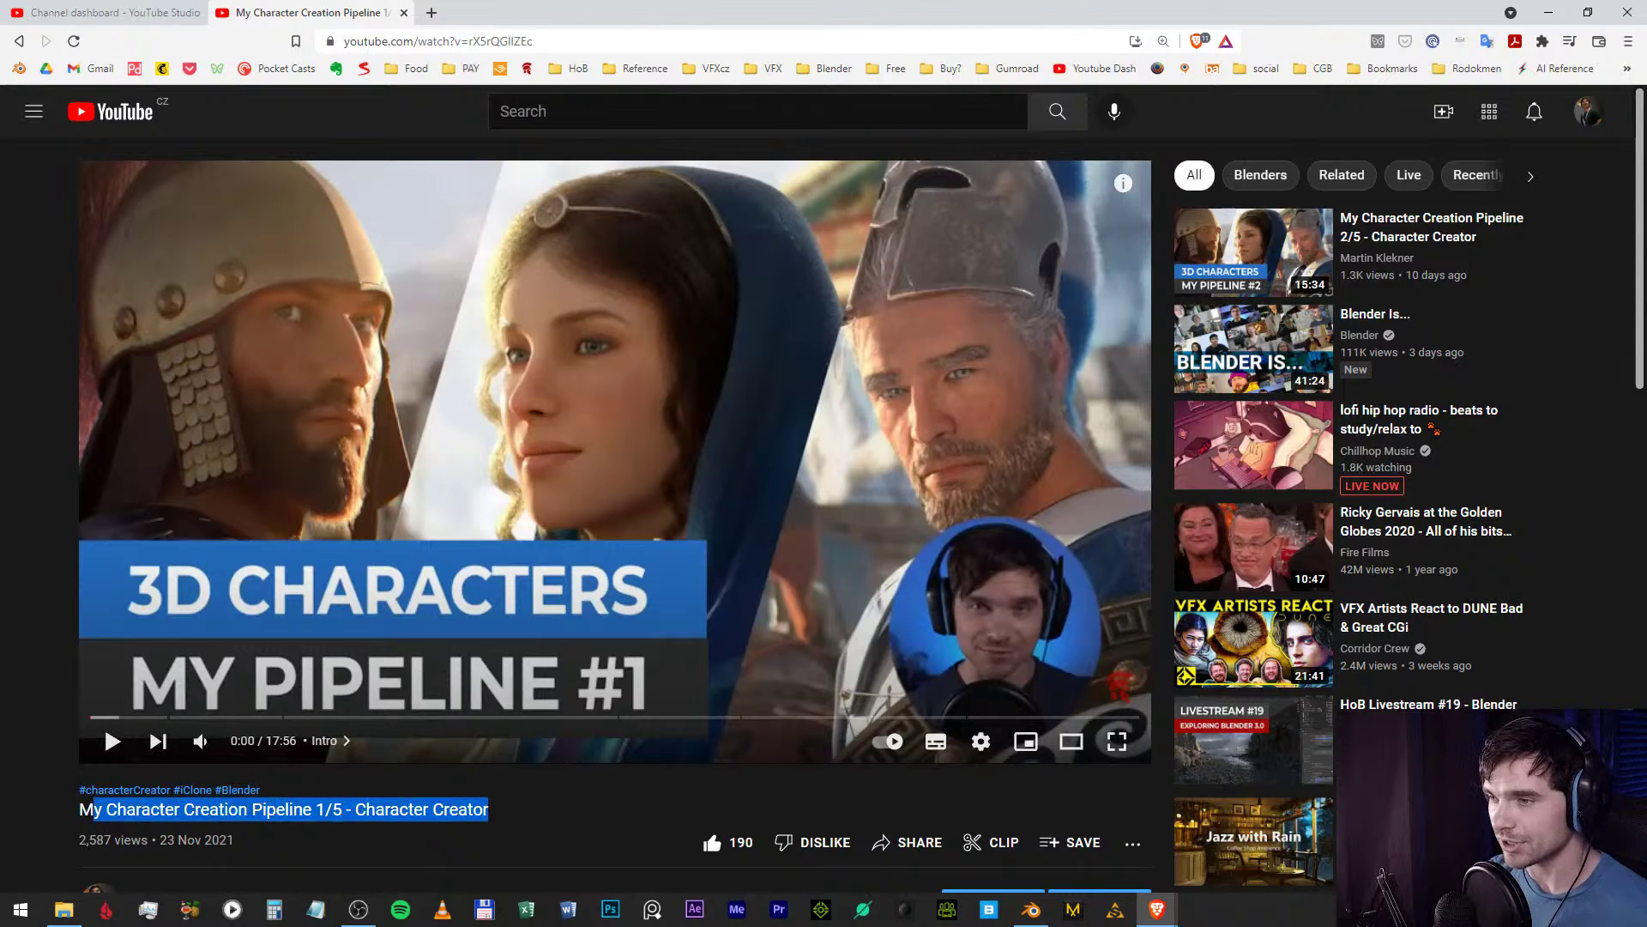
pyautogui.click(92, 809)
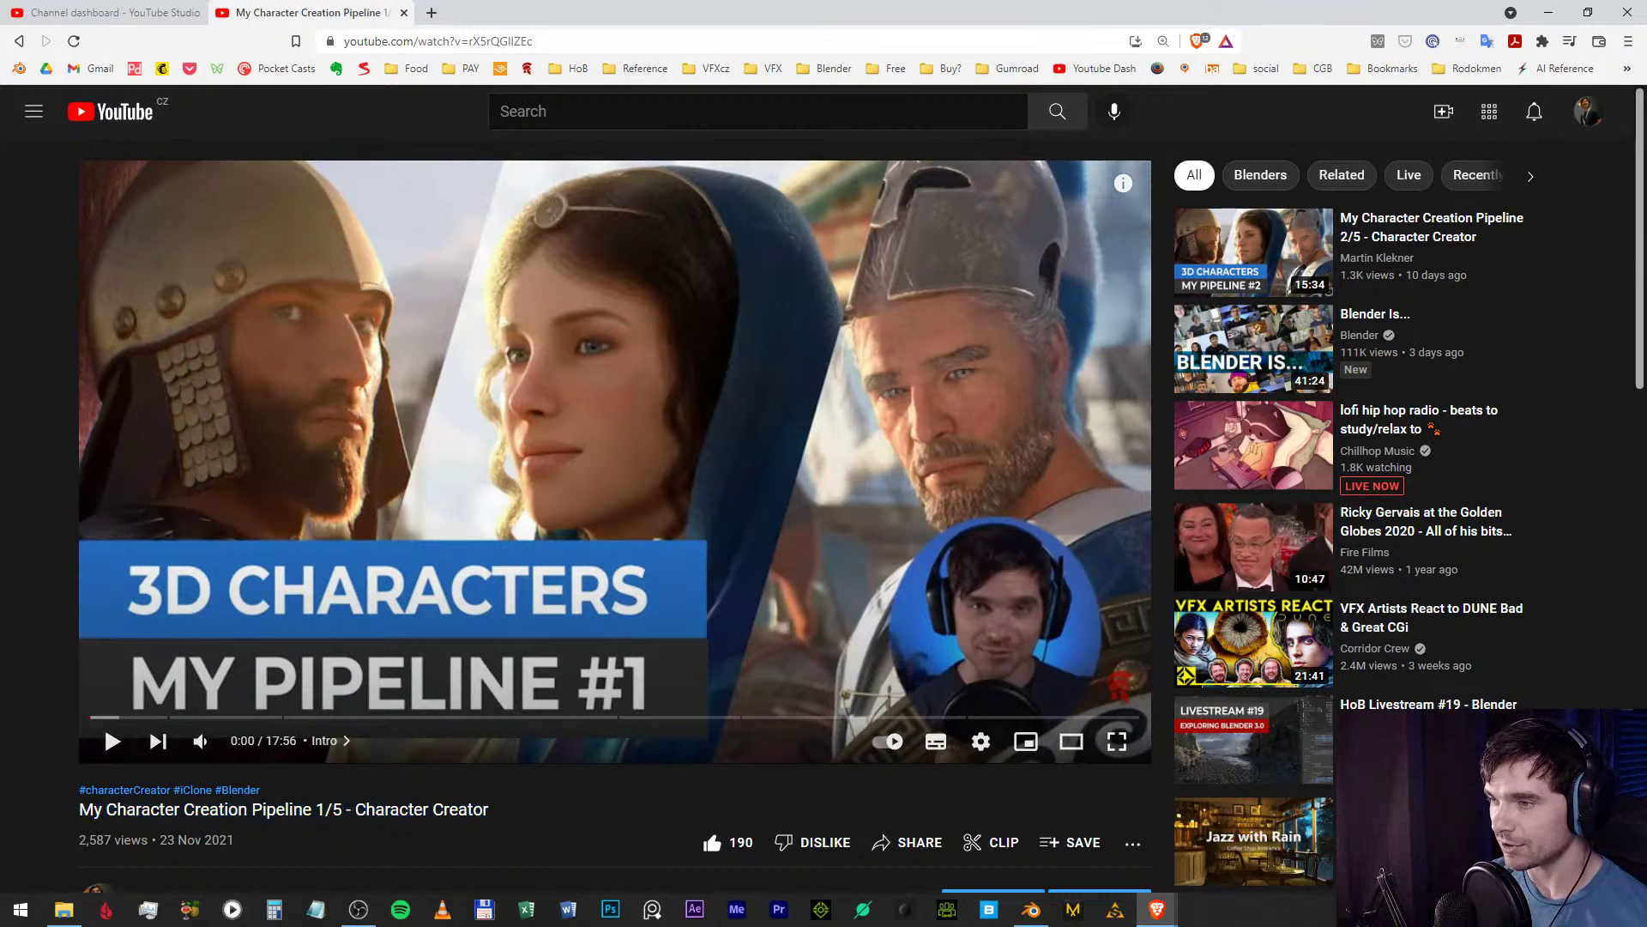
pyautogui.scroll(-3, 615, 514)
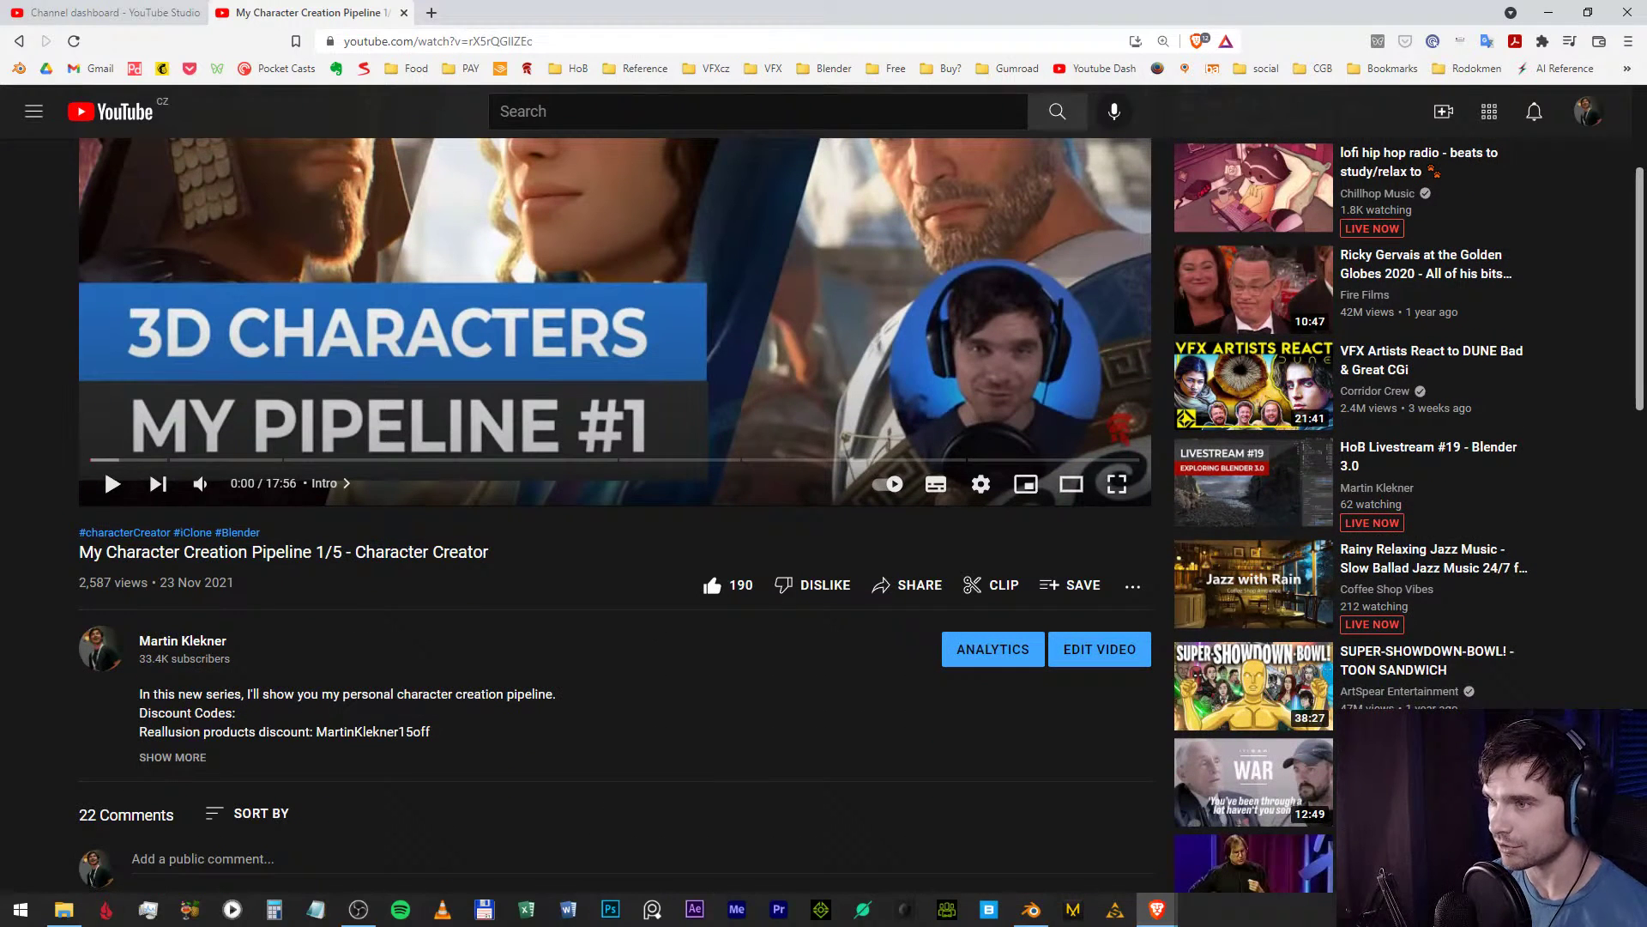
pyautogui.scroll(2, 615, 514)
pyautogui.scroll(1, 615, 515)
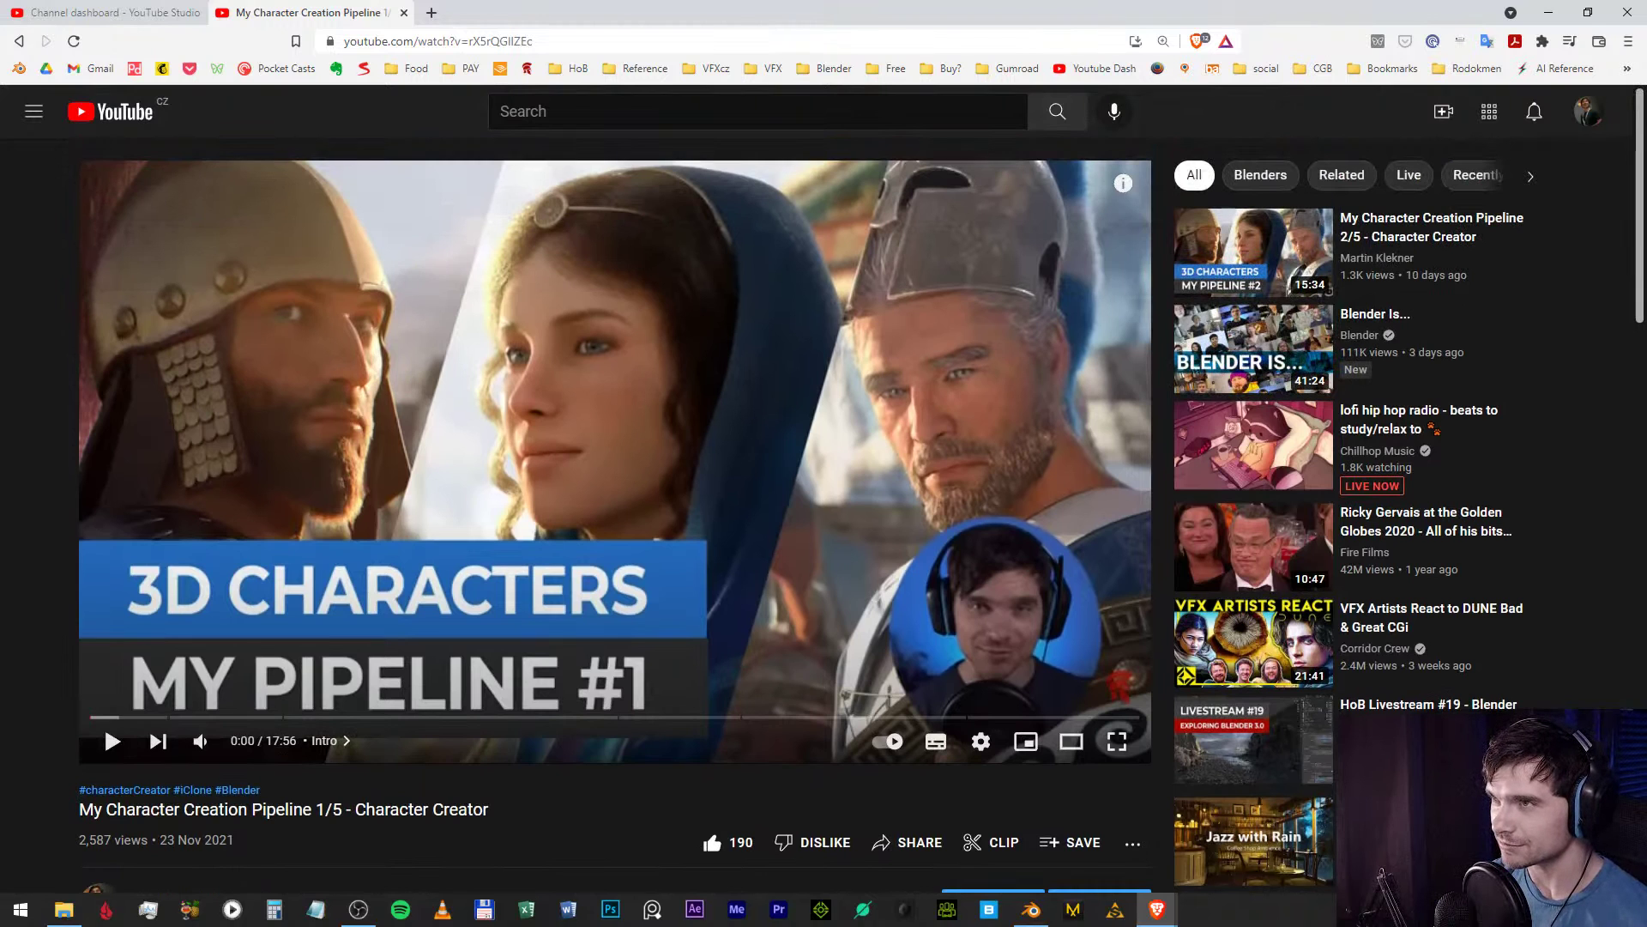
pyautogui.click(404, 12)
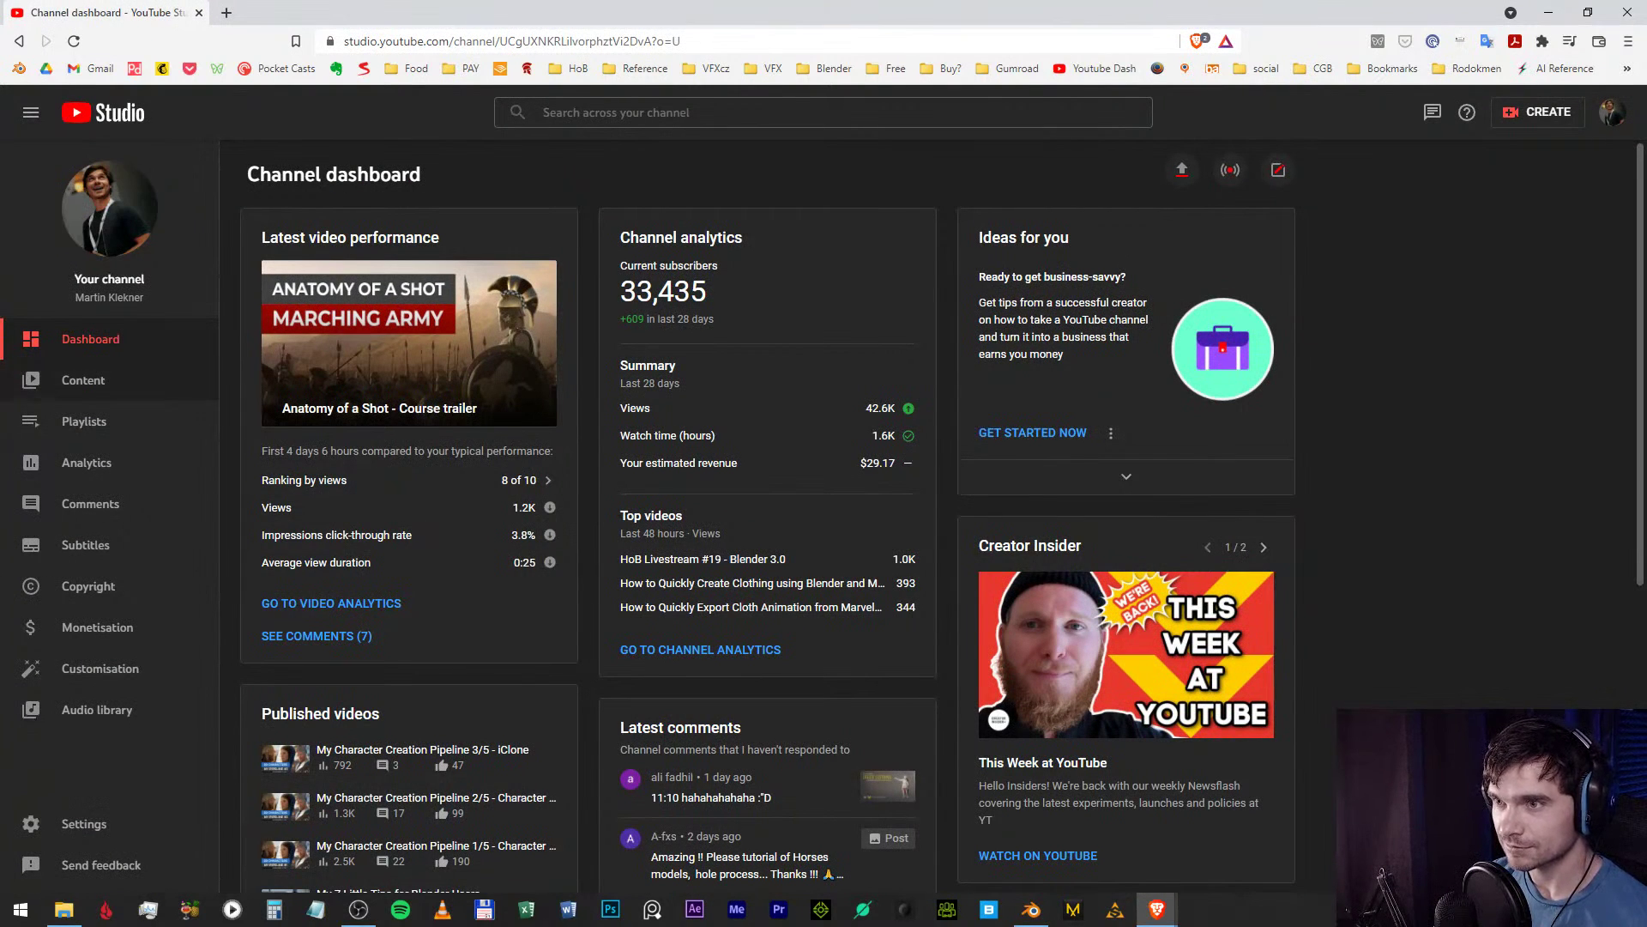
# Open the YouTube page of "HoB Livestream #19 - Blender 3.0" from the channel's live content in YouTube Studio.
pyautogui.click(84, 380)
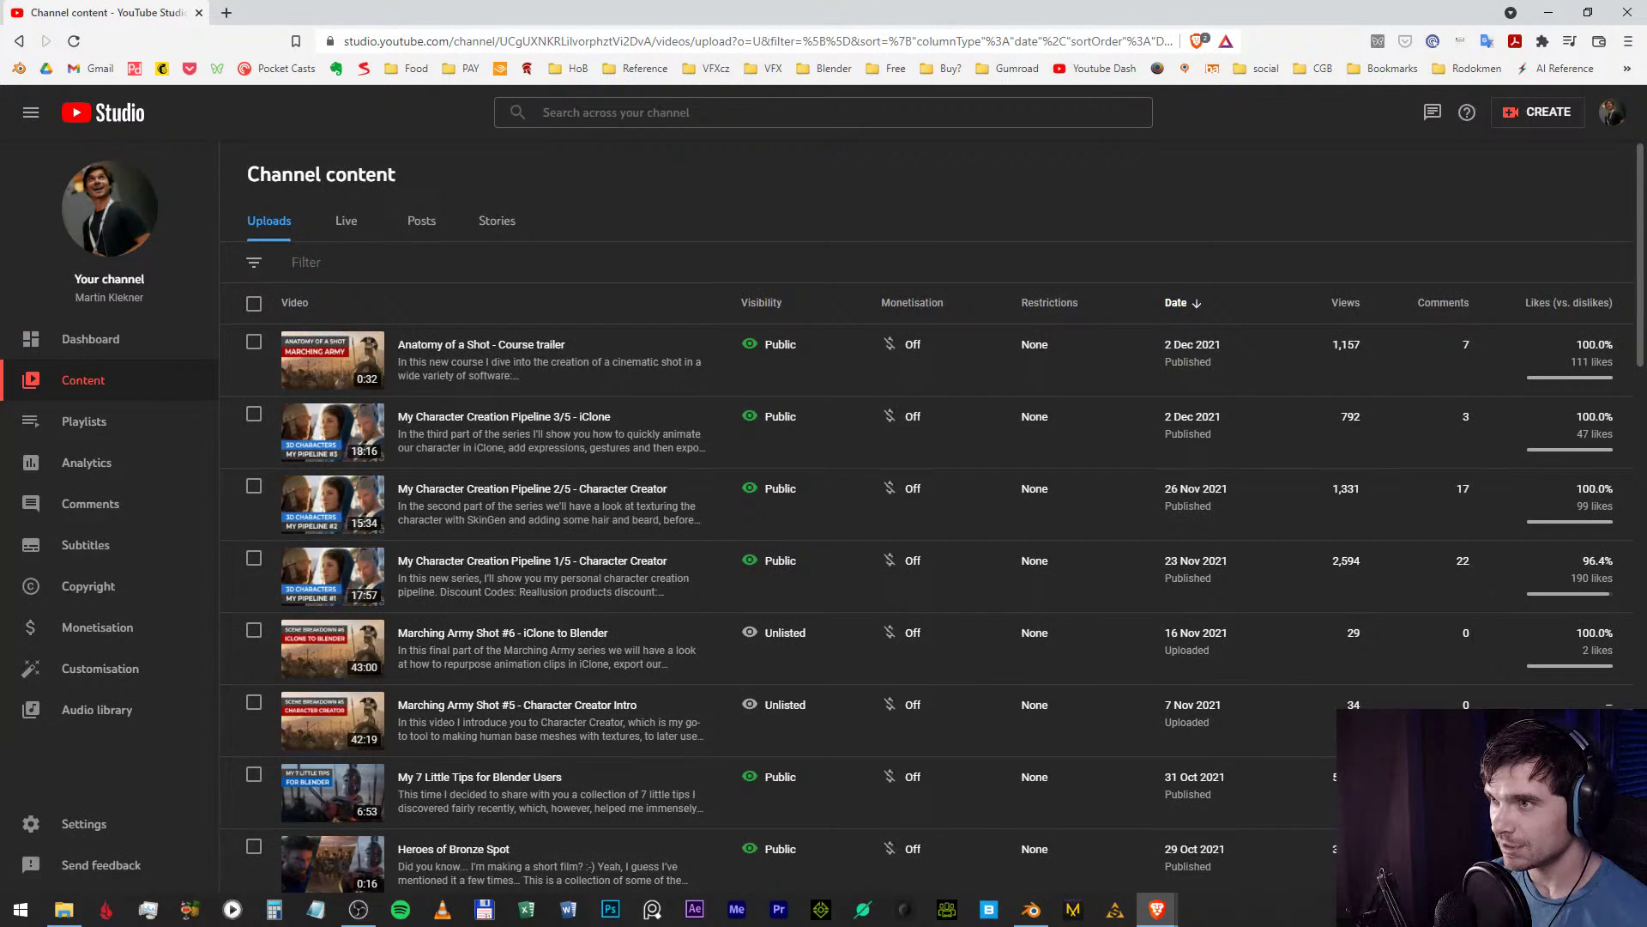
pyautogui.click(346, 220)
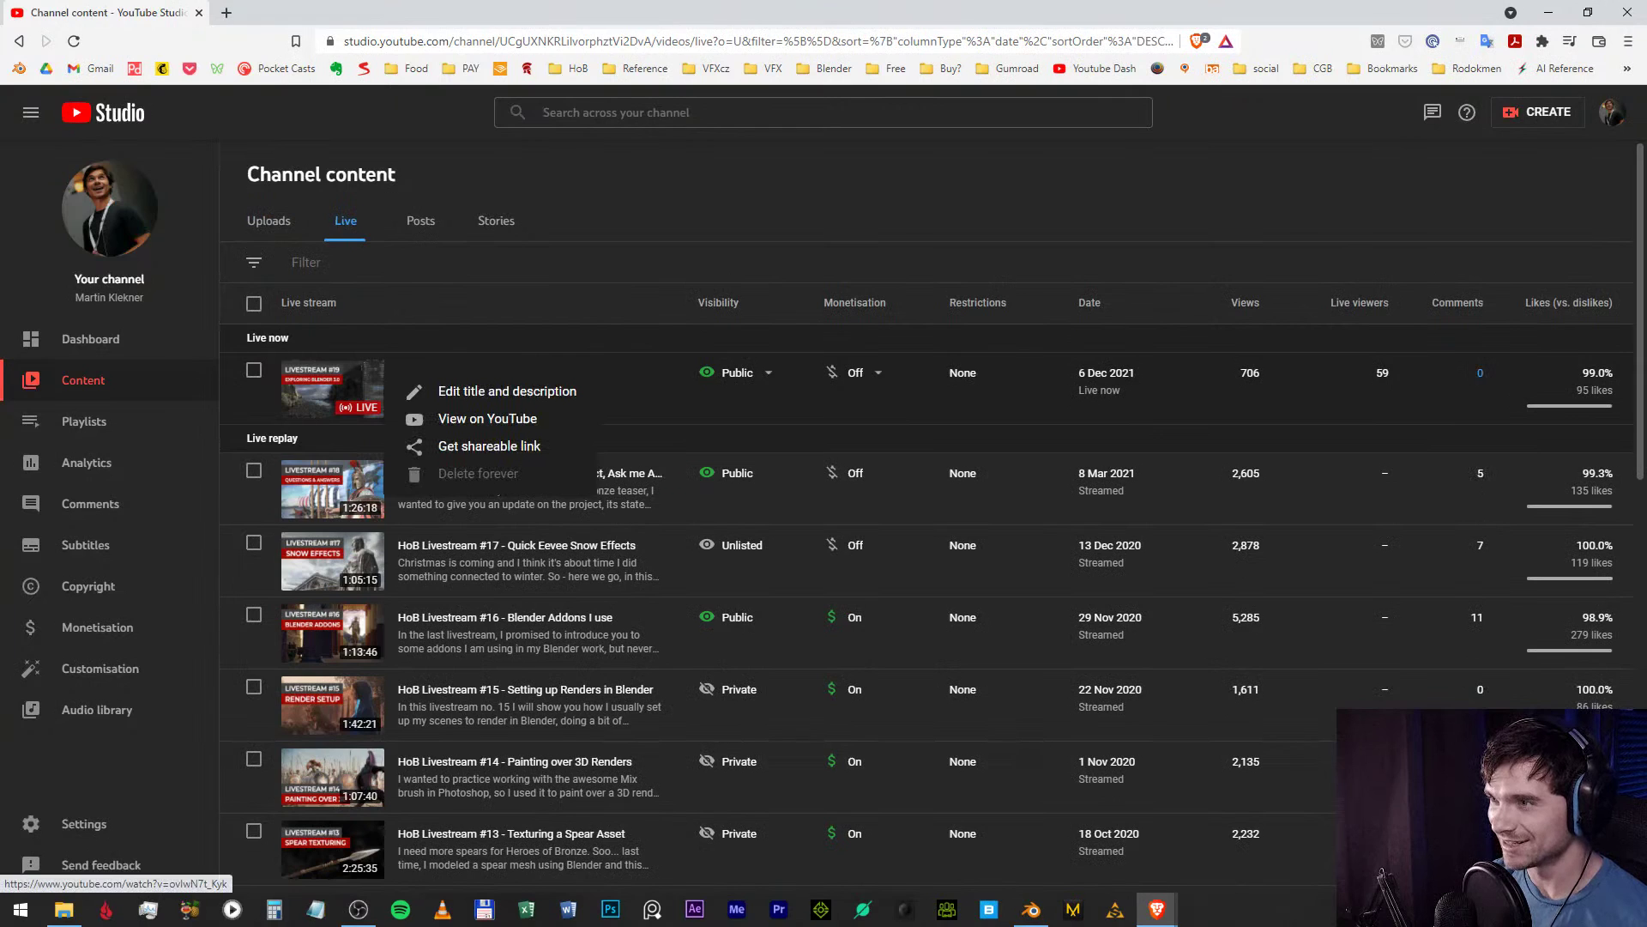
pyautogui.click(488, 417)
pyautogui.hotkey('ctrl', 'shift', 'Tab')
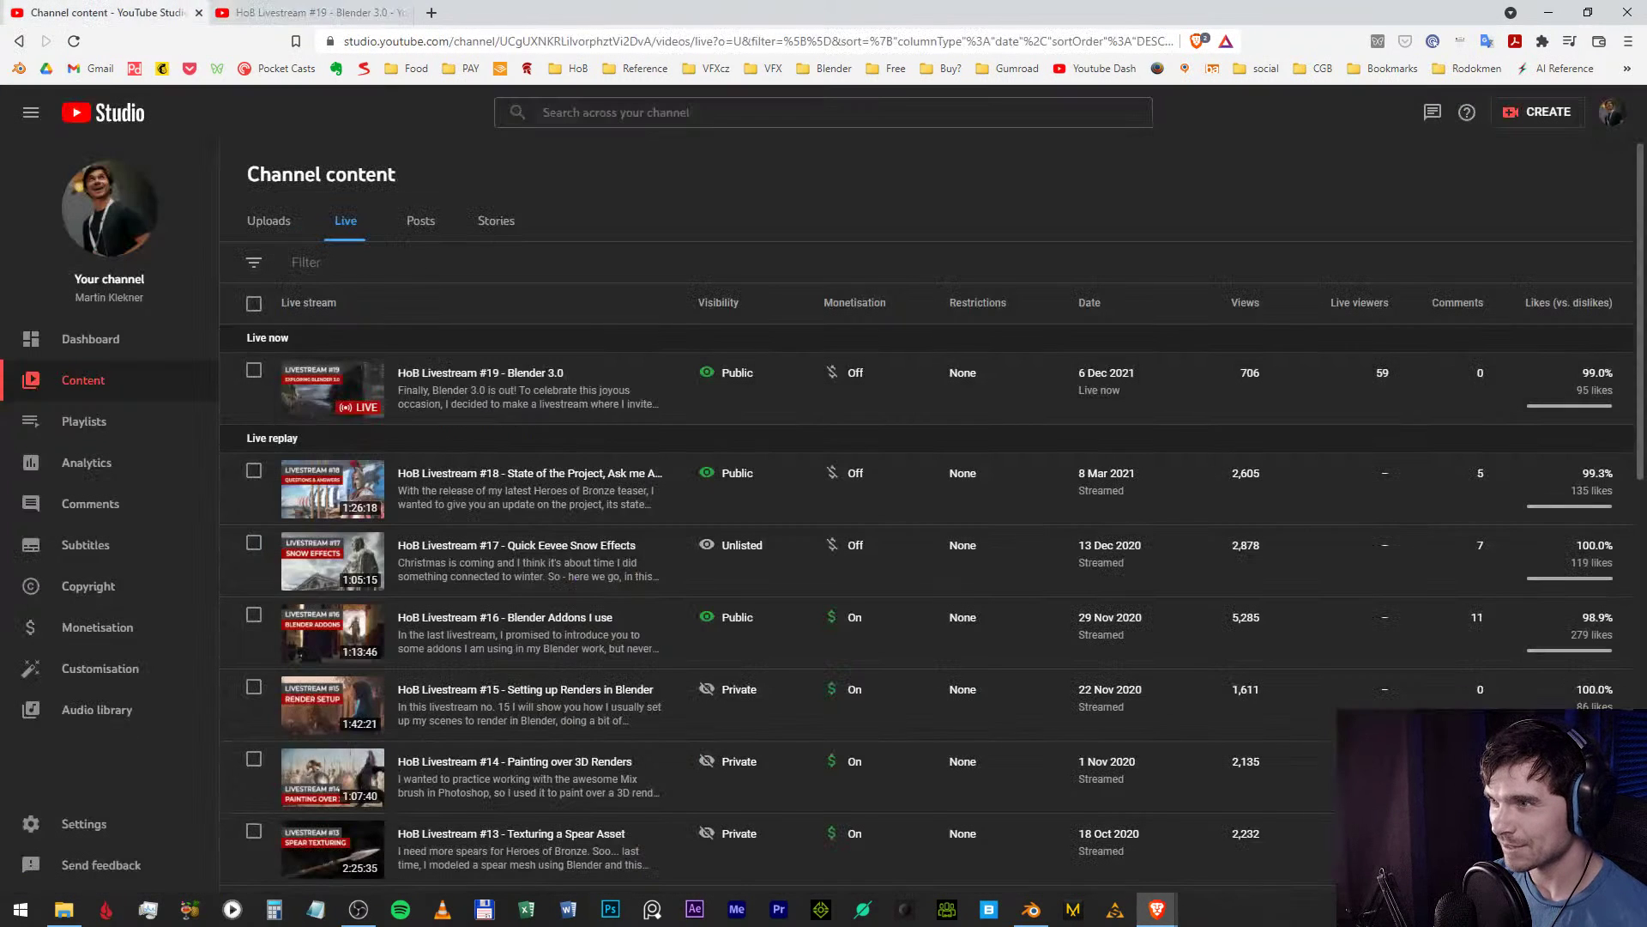
pyautogui.hotkey('ctrl', 'Tab')
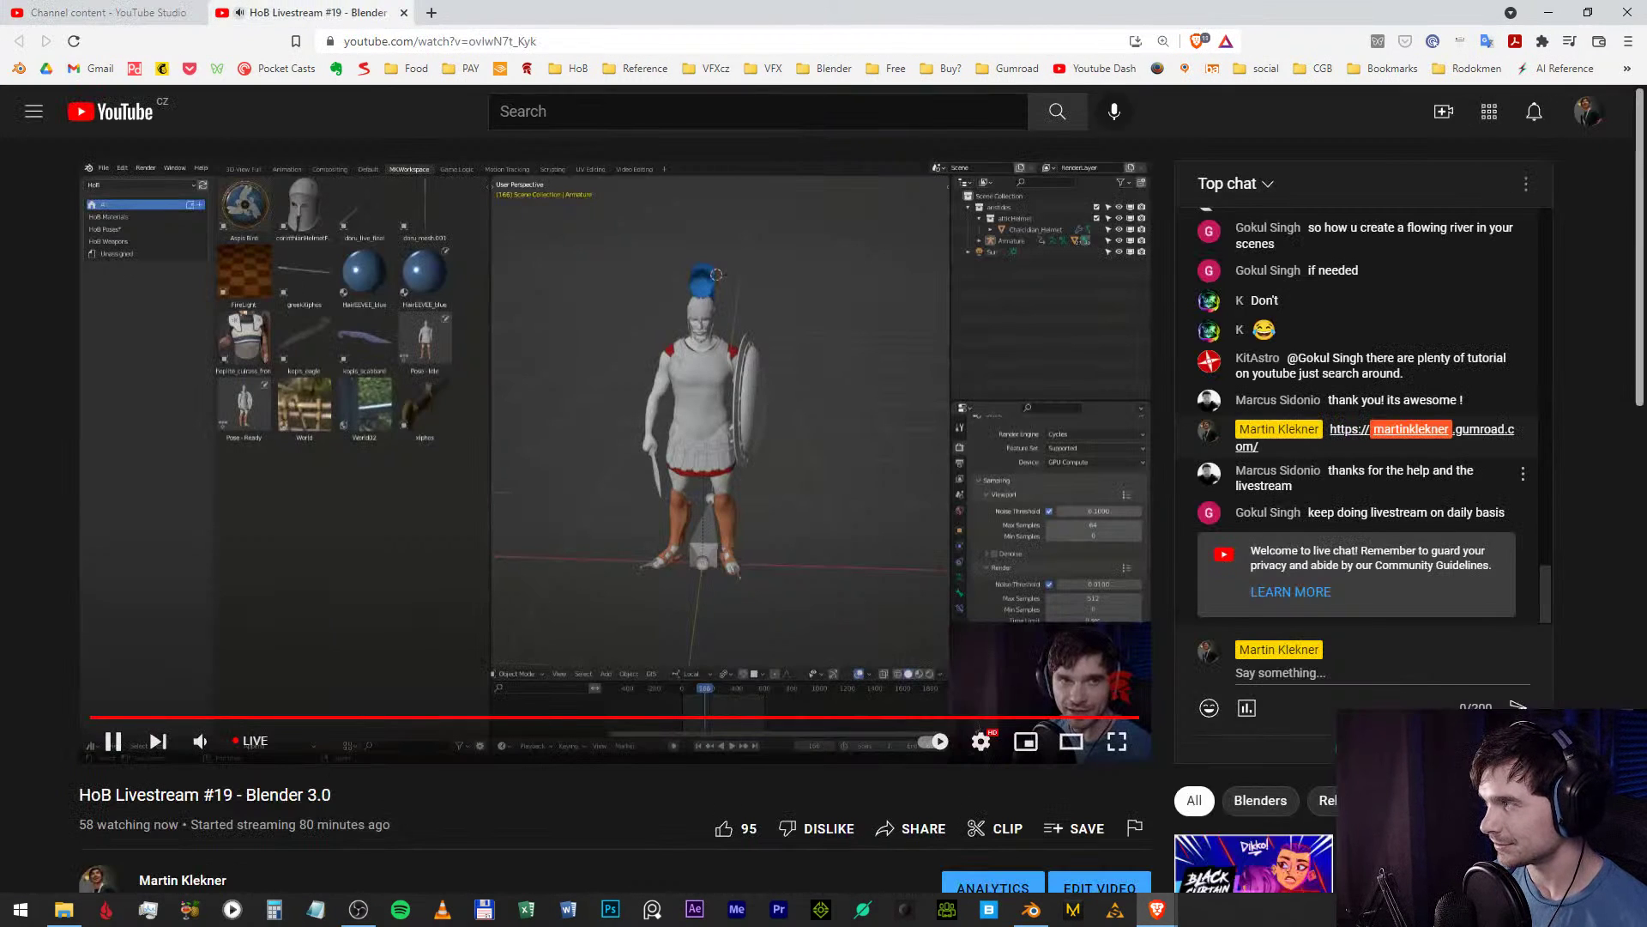